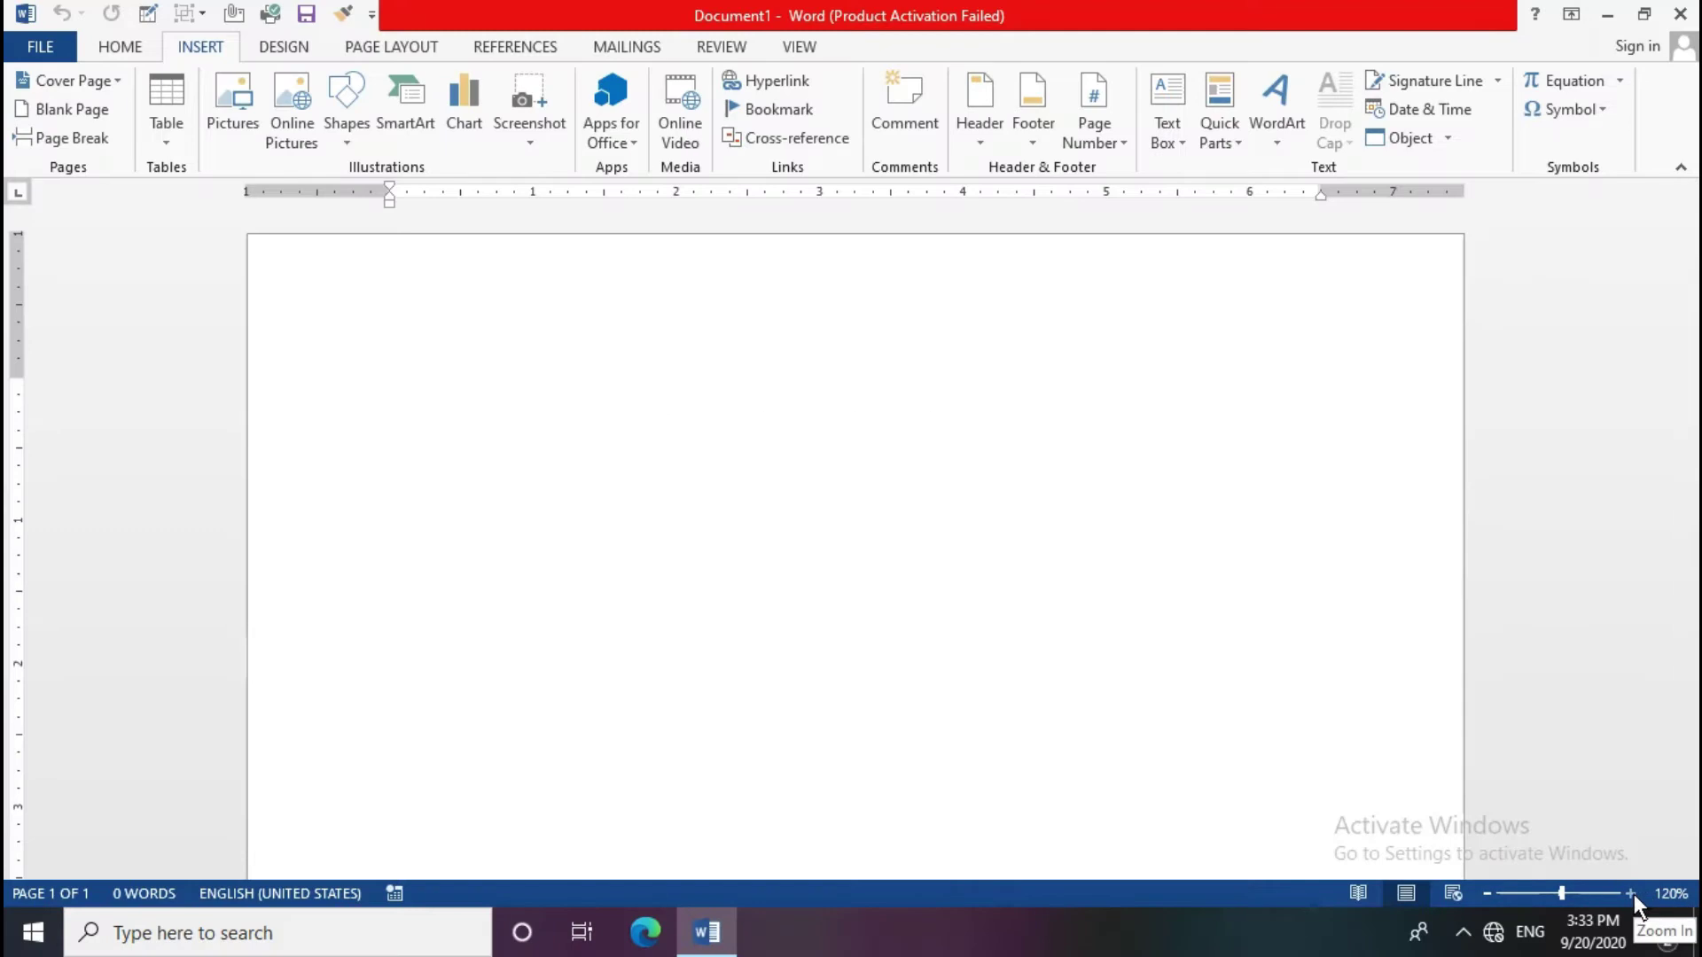
Step: Insert the yellow sports car picture 'asas' from This PC > Pictures, sized 4.43" by 6.5"
left_click(1634, 895)
left_click(1634, 894)
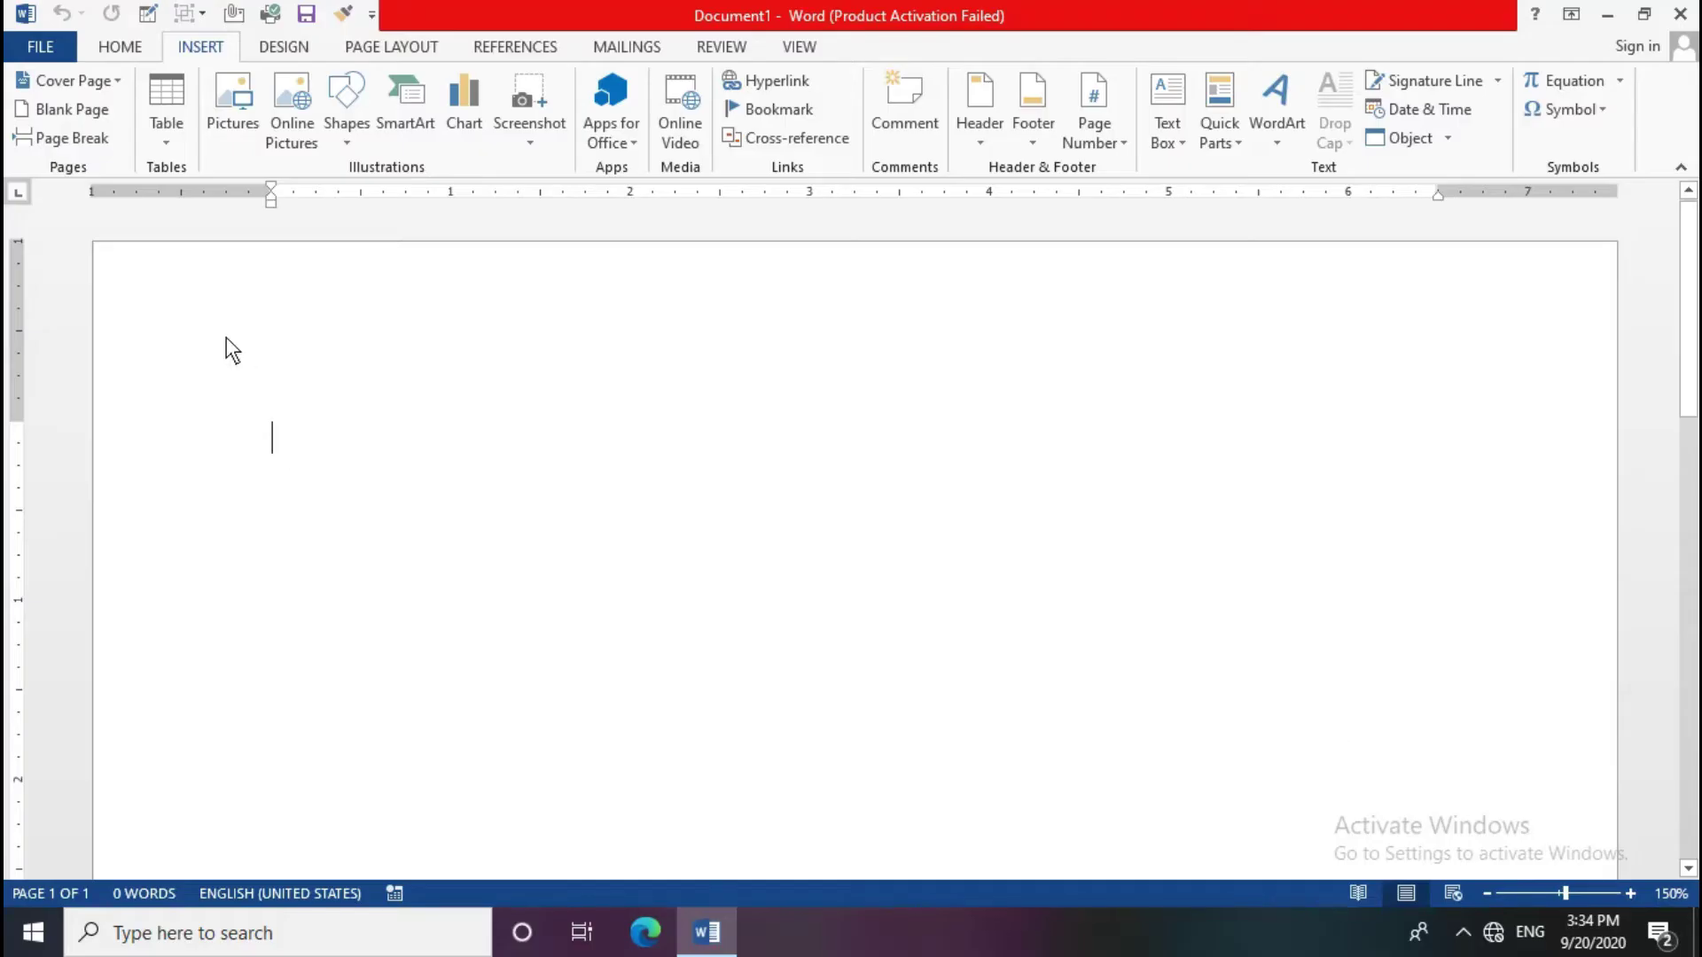
left_click(246, 116)
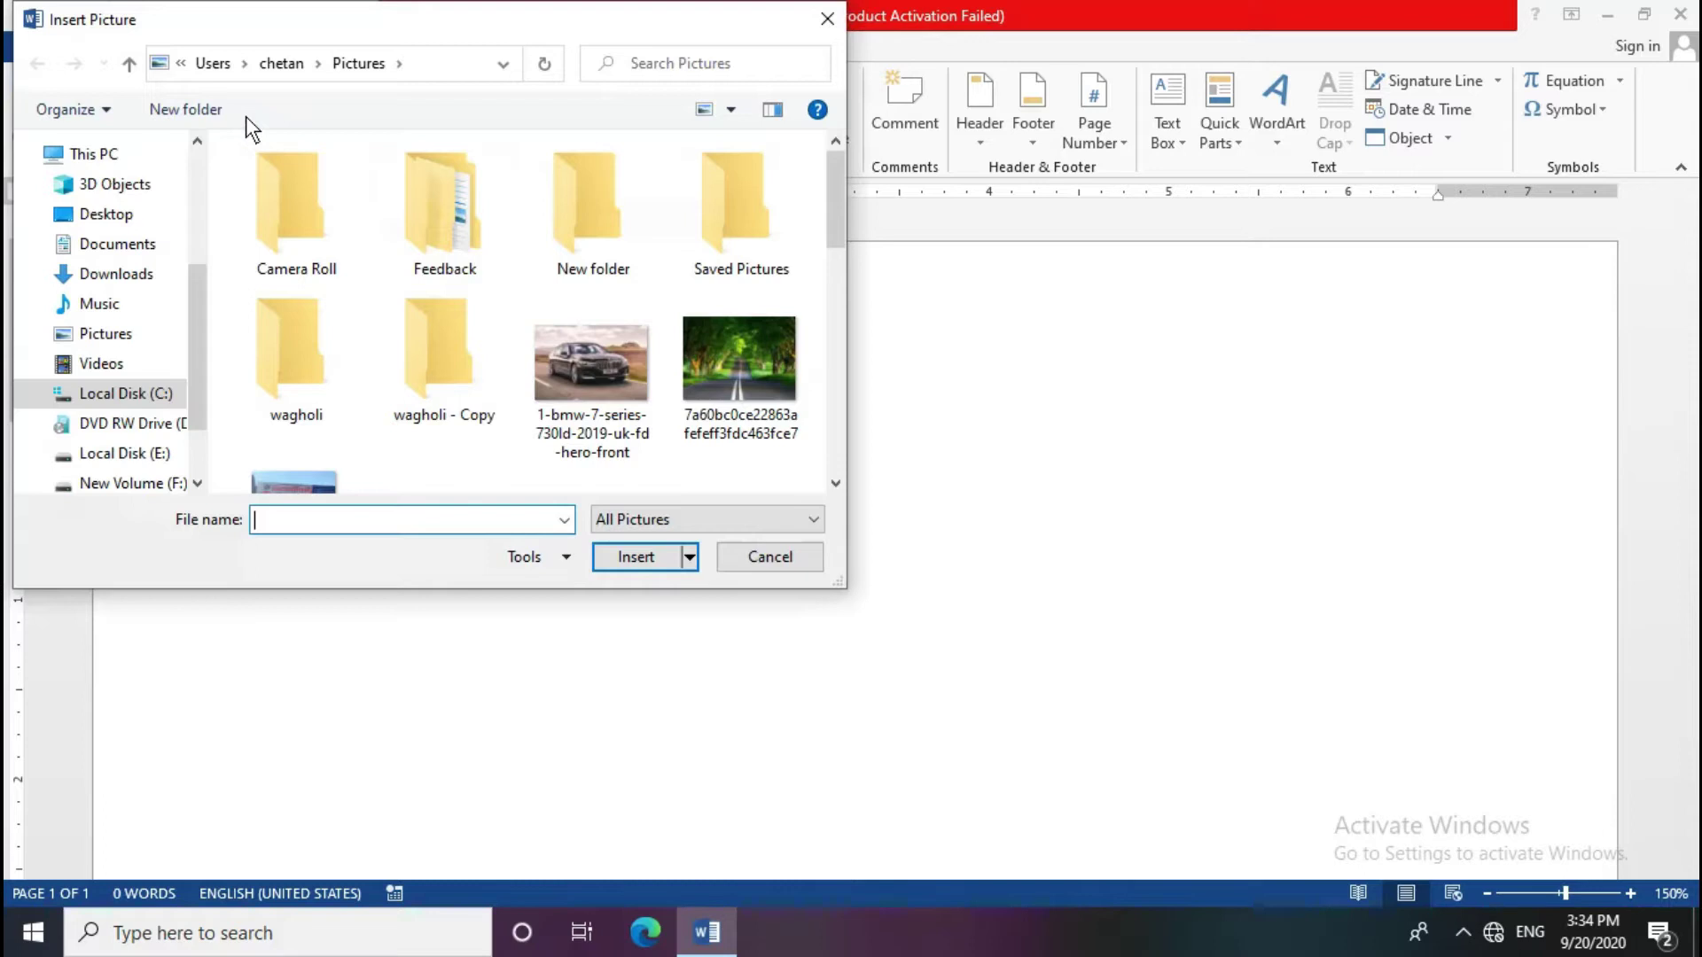
mouse_move(91, 155)
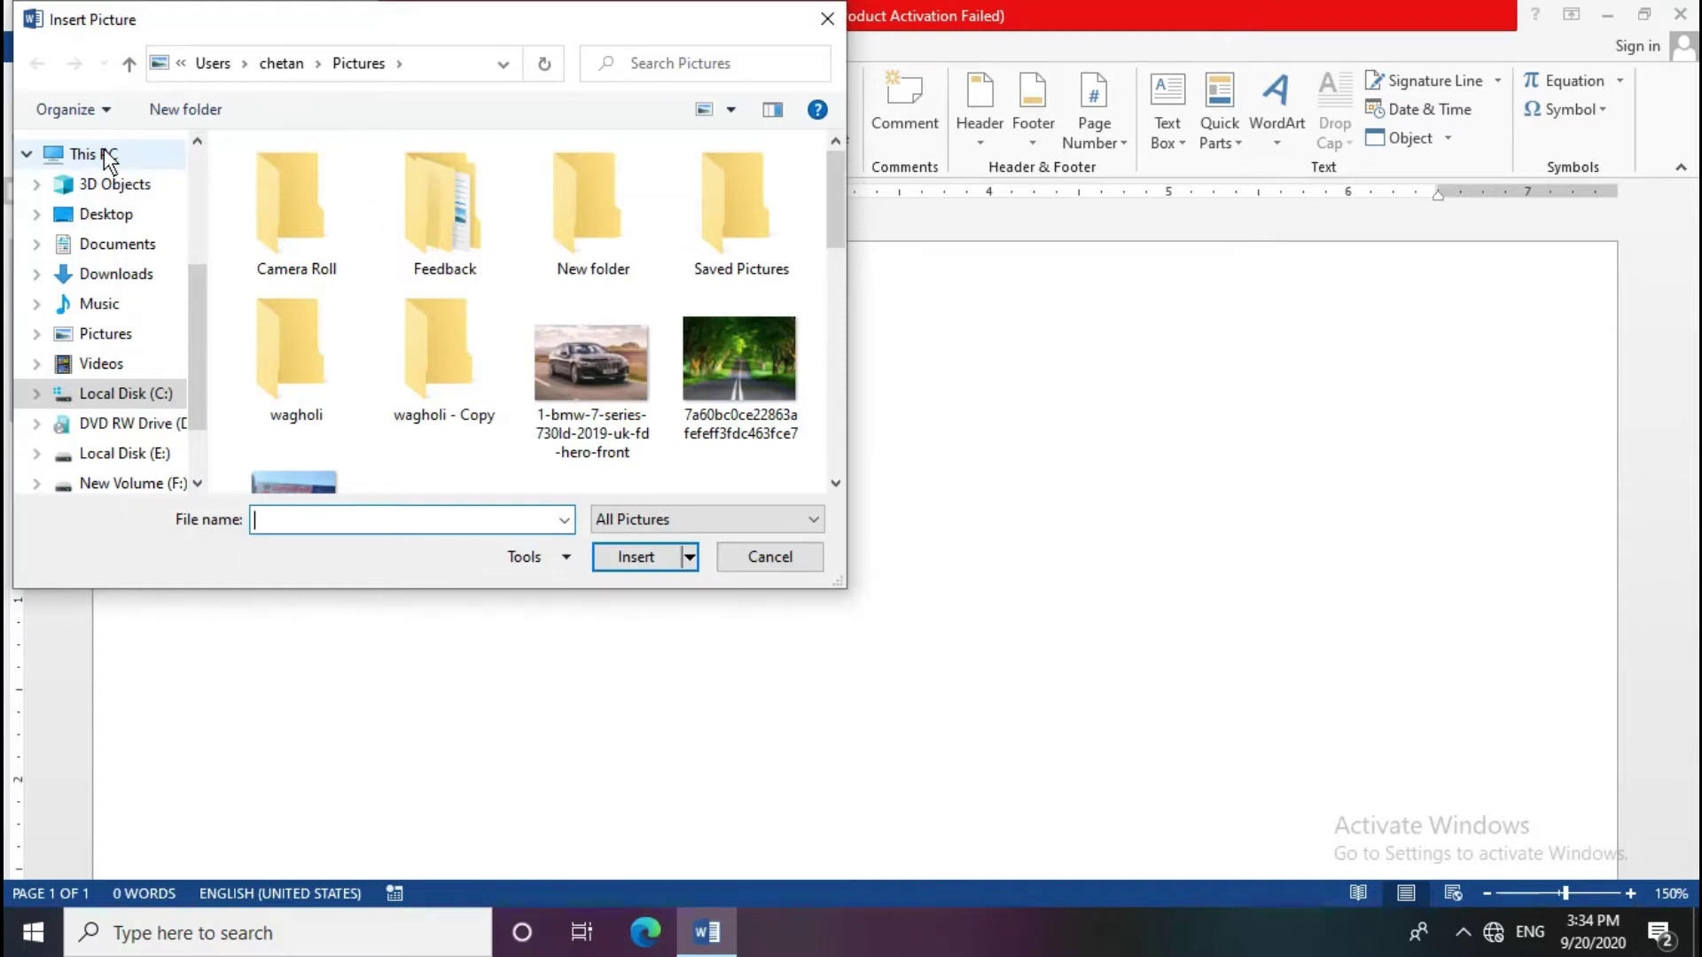
left_click(119, 335)
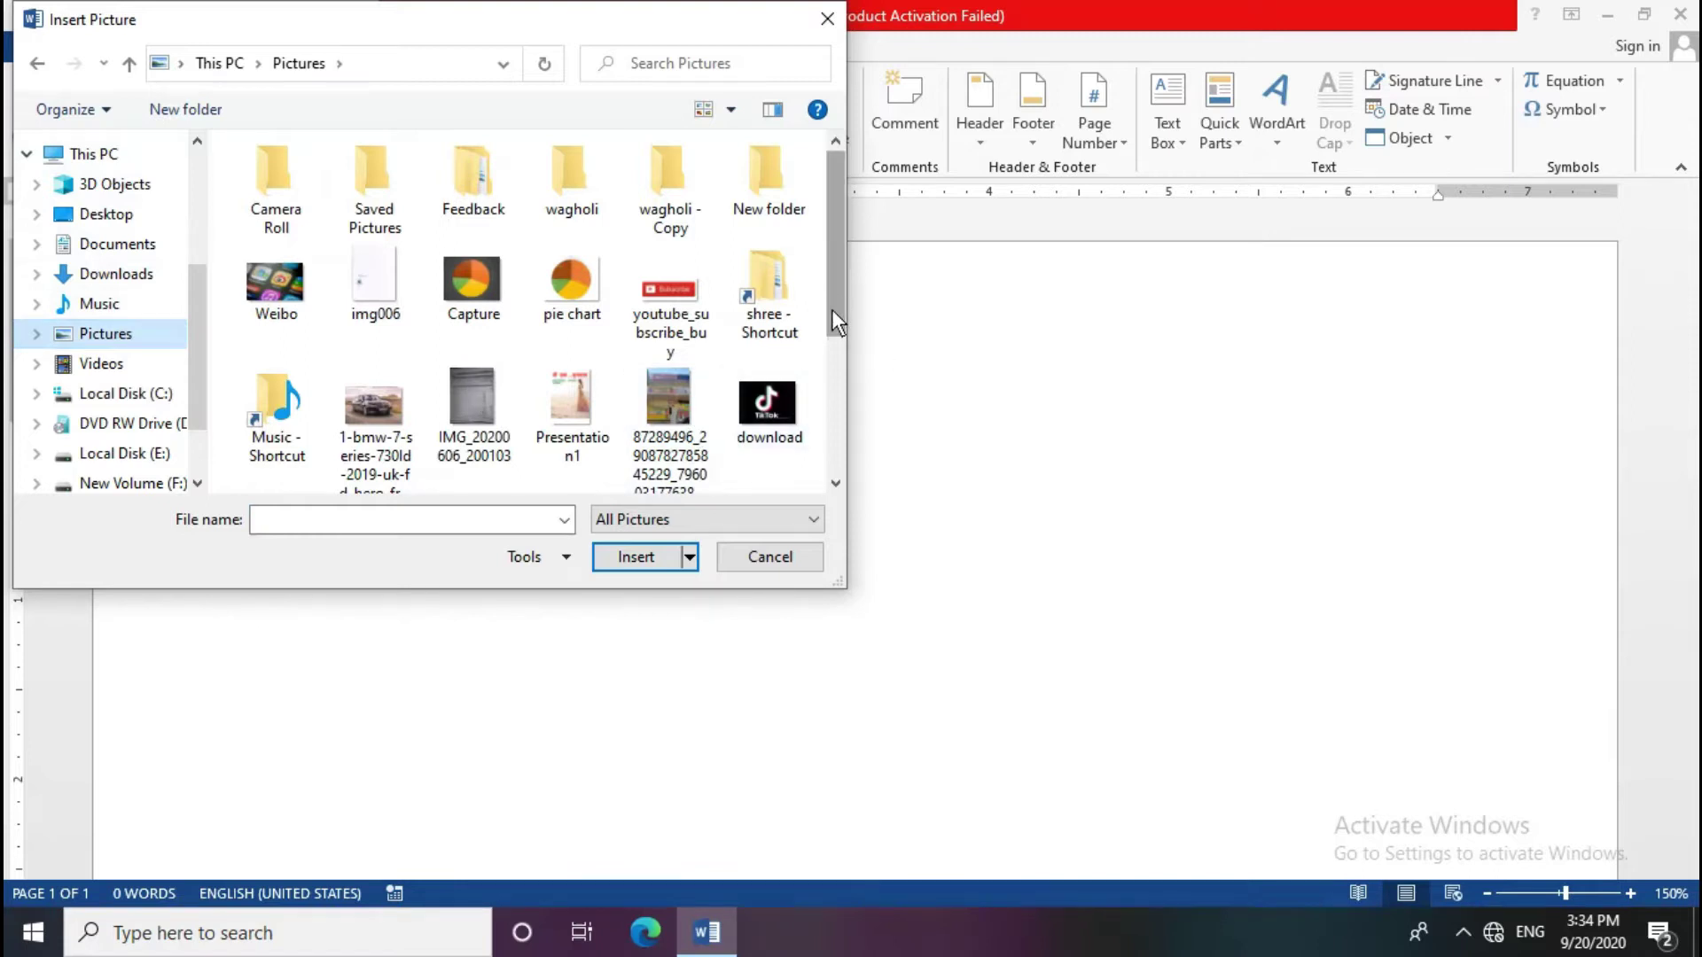
left_click_drag(830, 310, 828, 381)
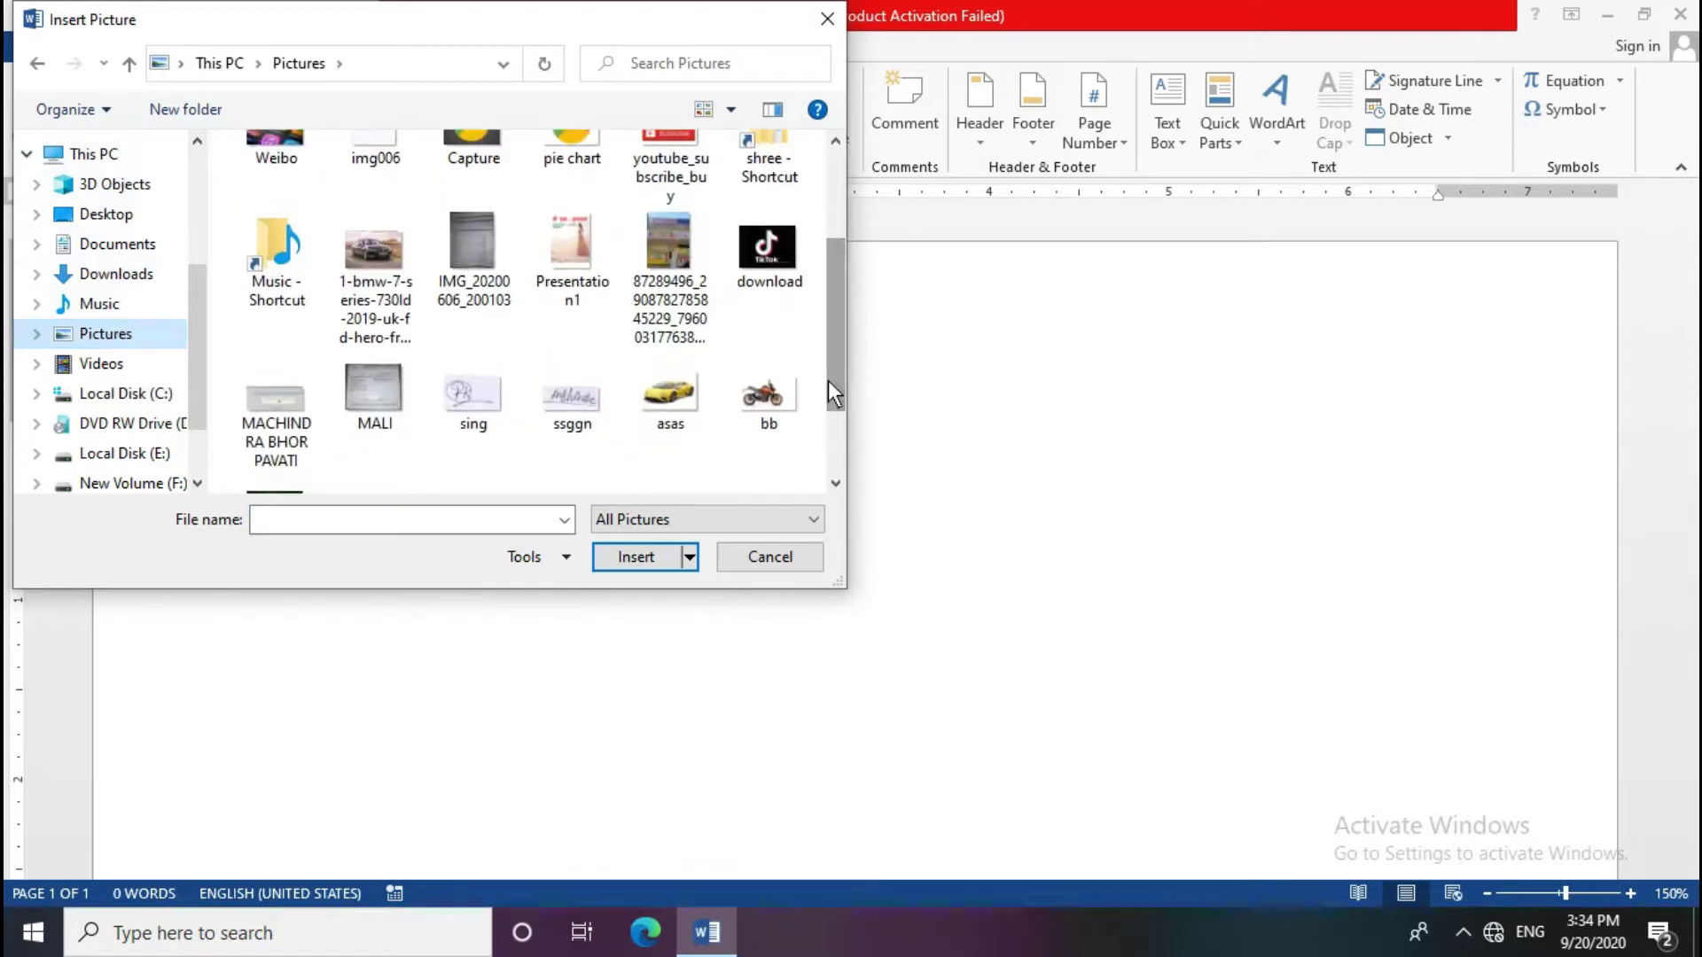
mouse_move(828, 380)
left_mouse_down()
mouse_move(835, 362)
mouse_move(841, 424)
left_mouse_up()
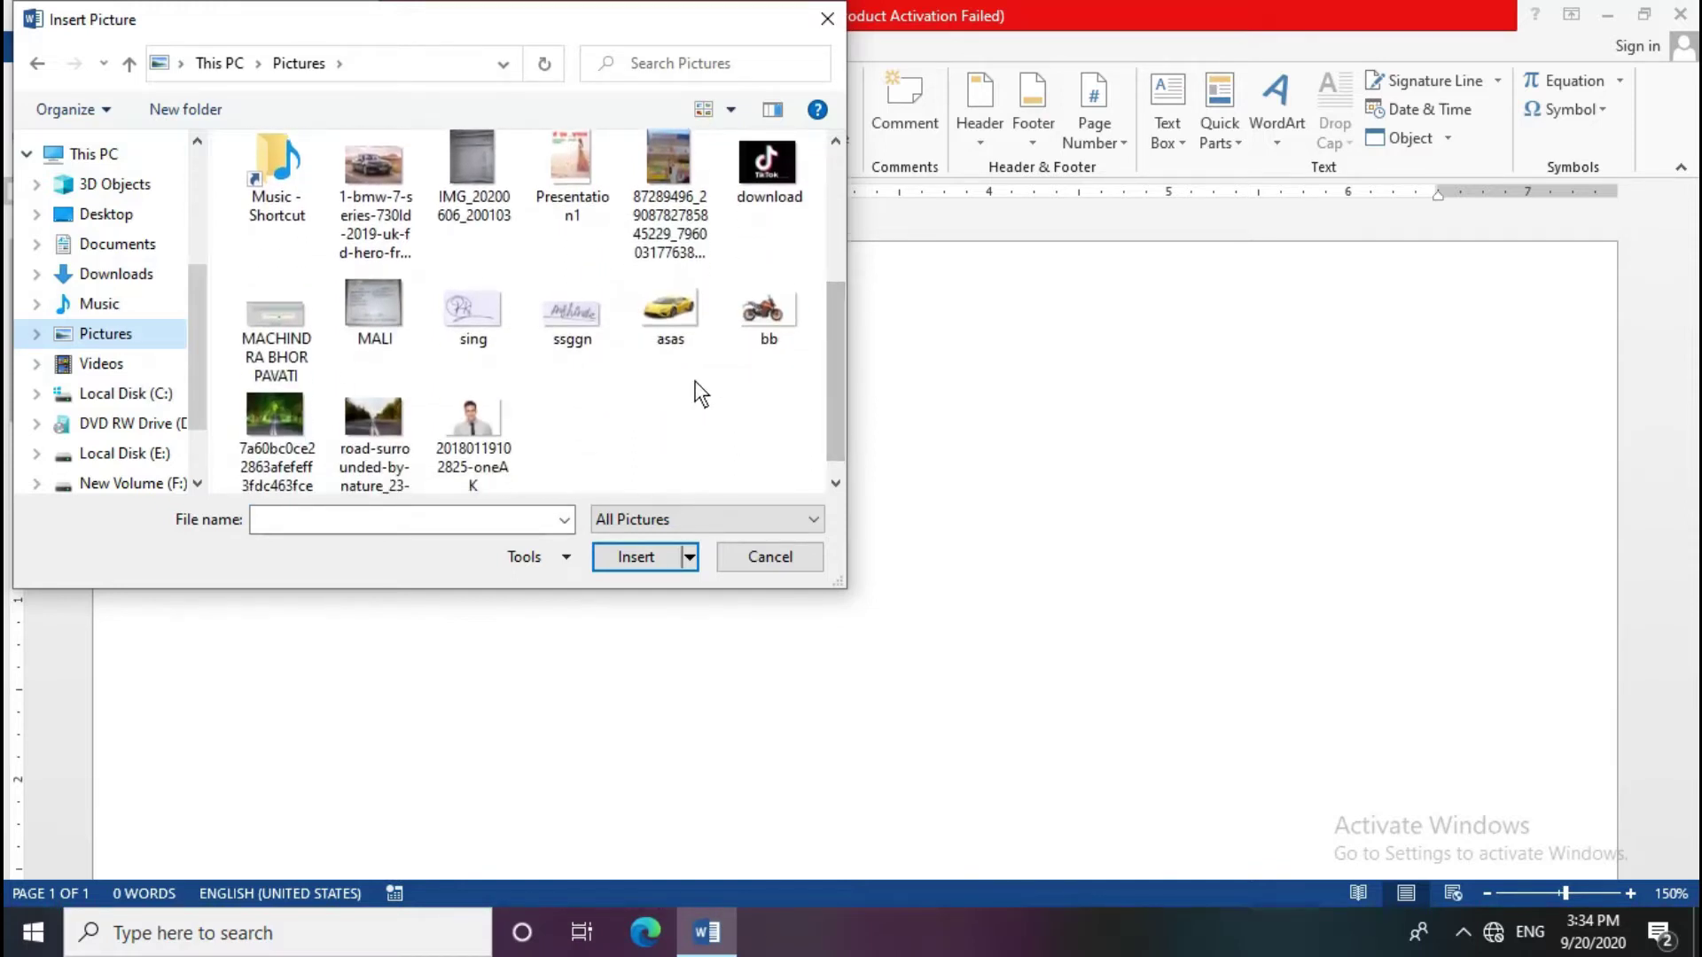
left_click(683, 316)
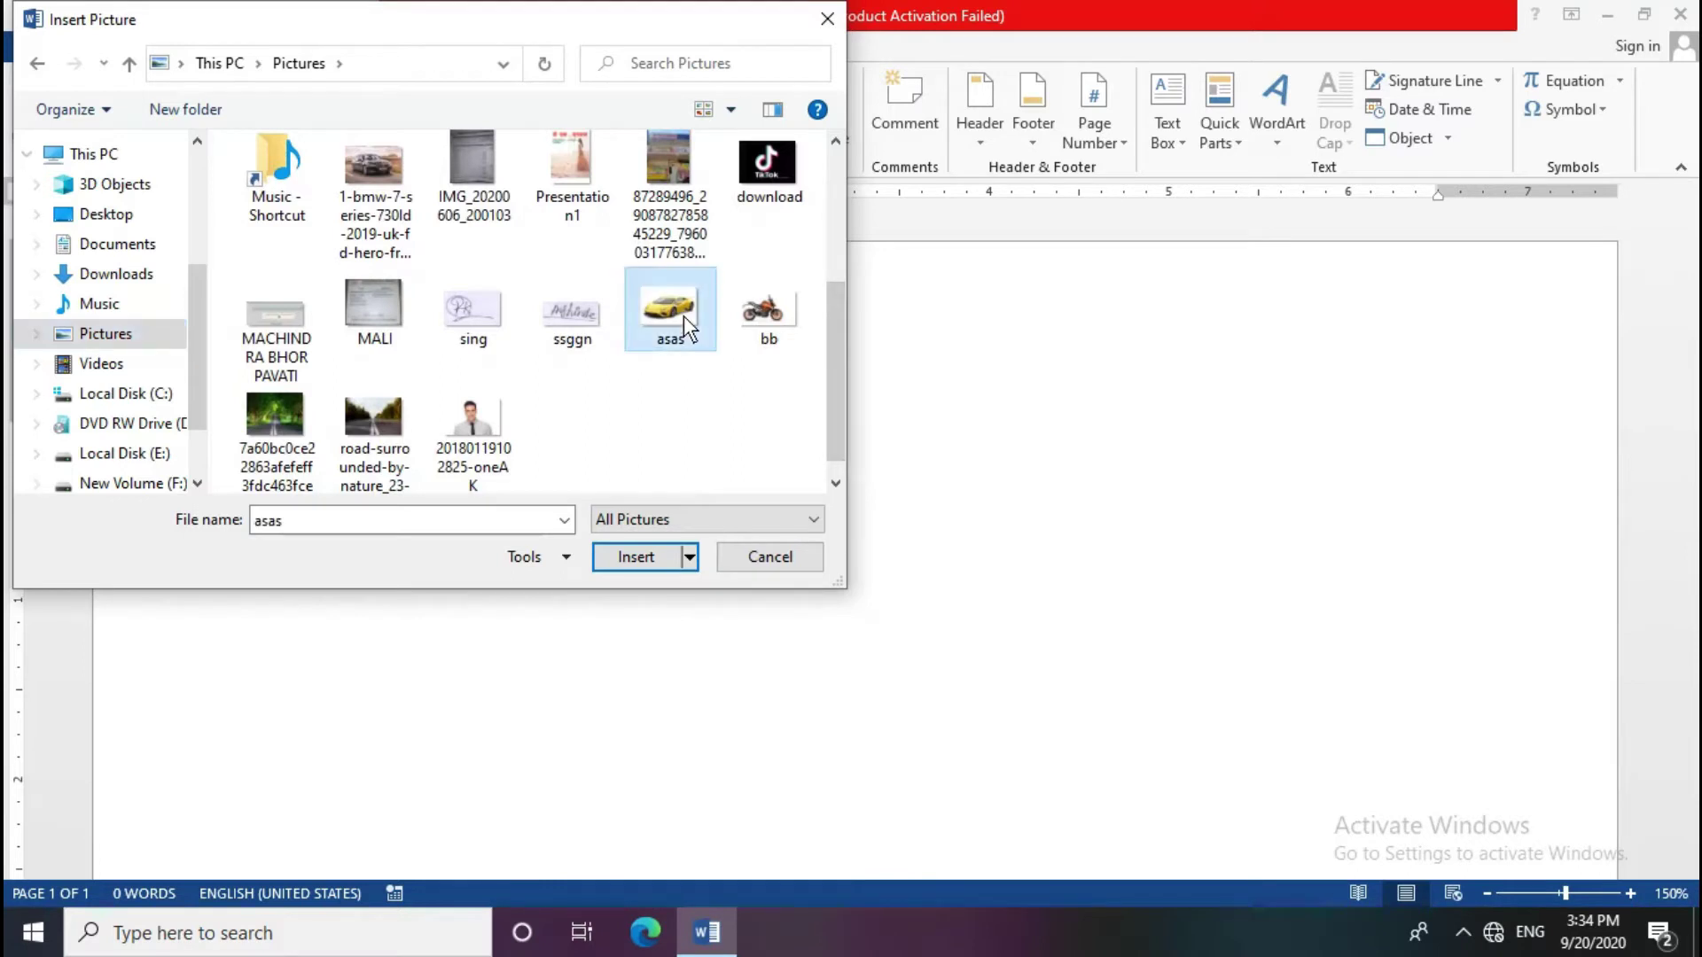
left_click(644, 559)
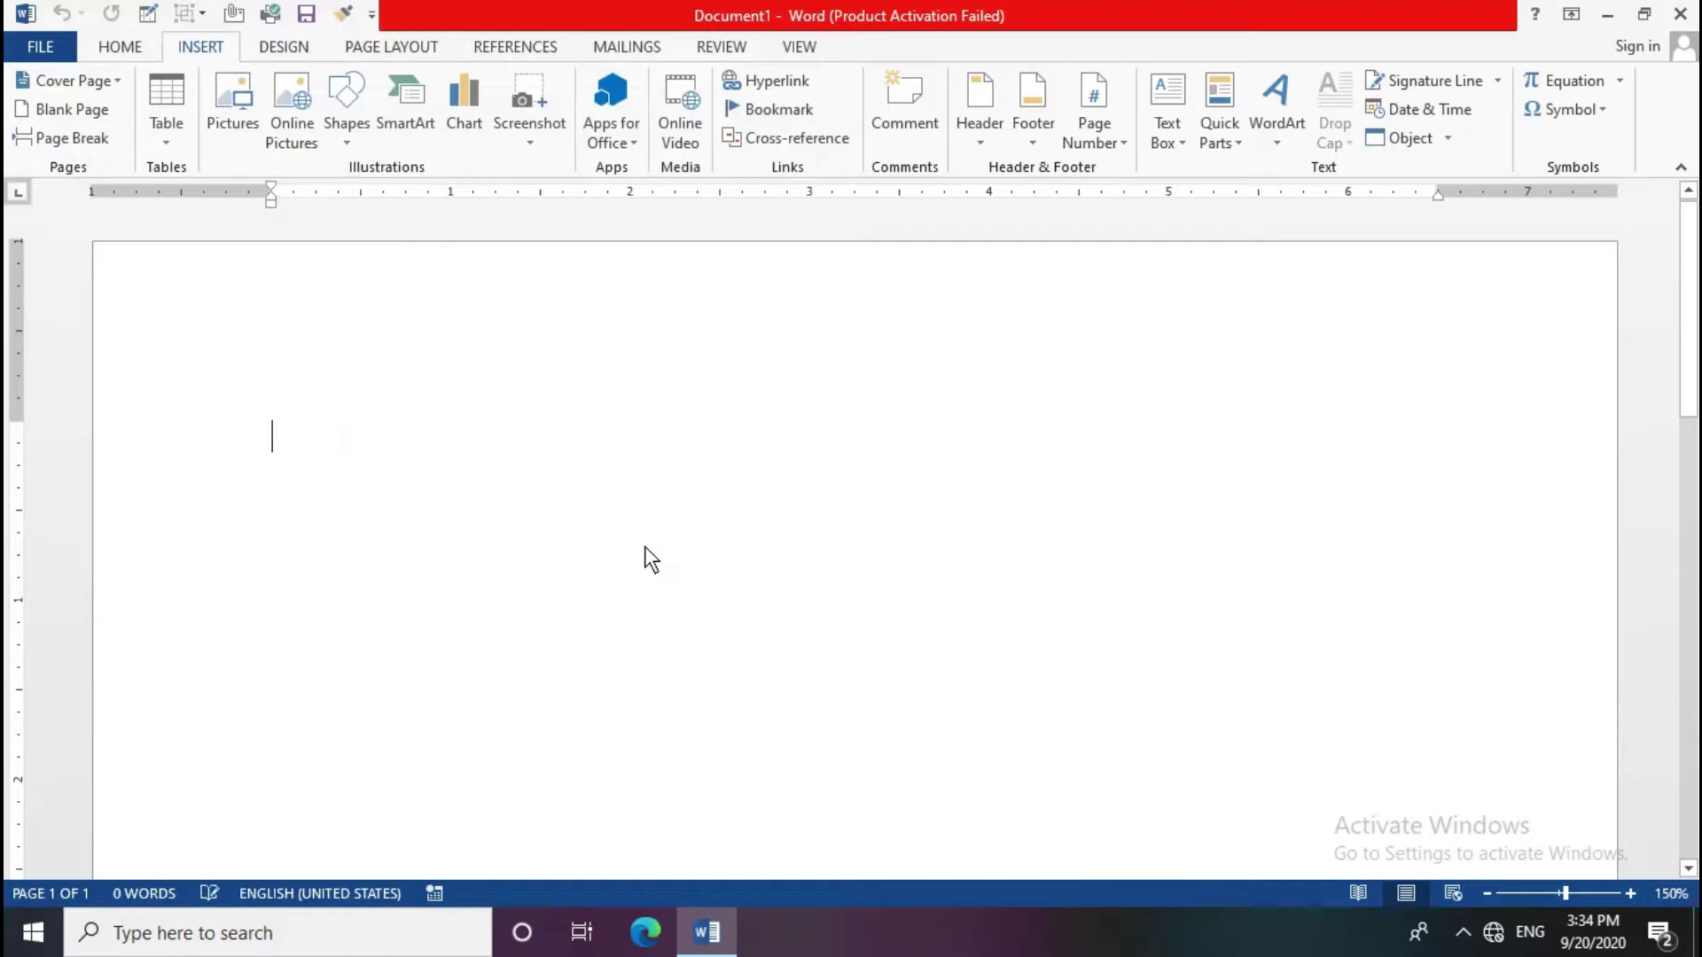
scroll(644, 523, "down", 5)
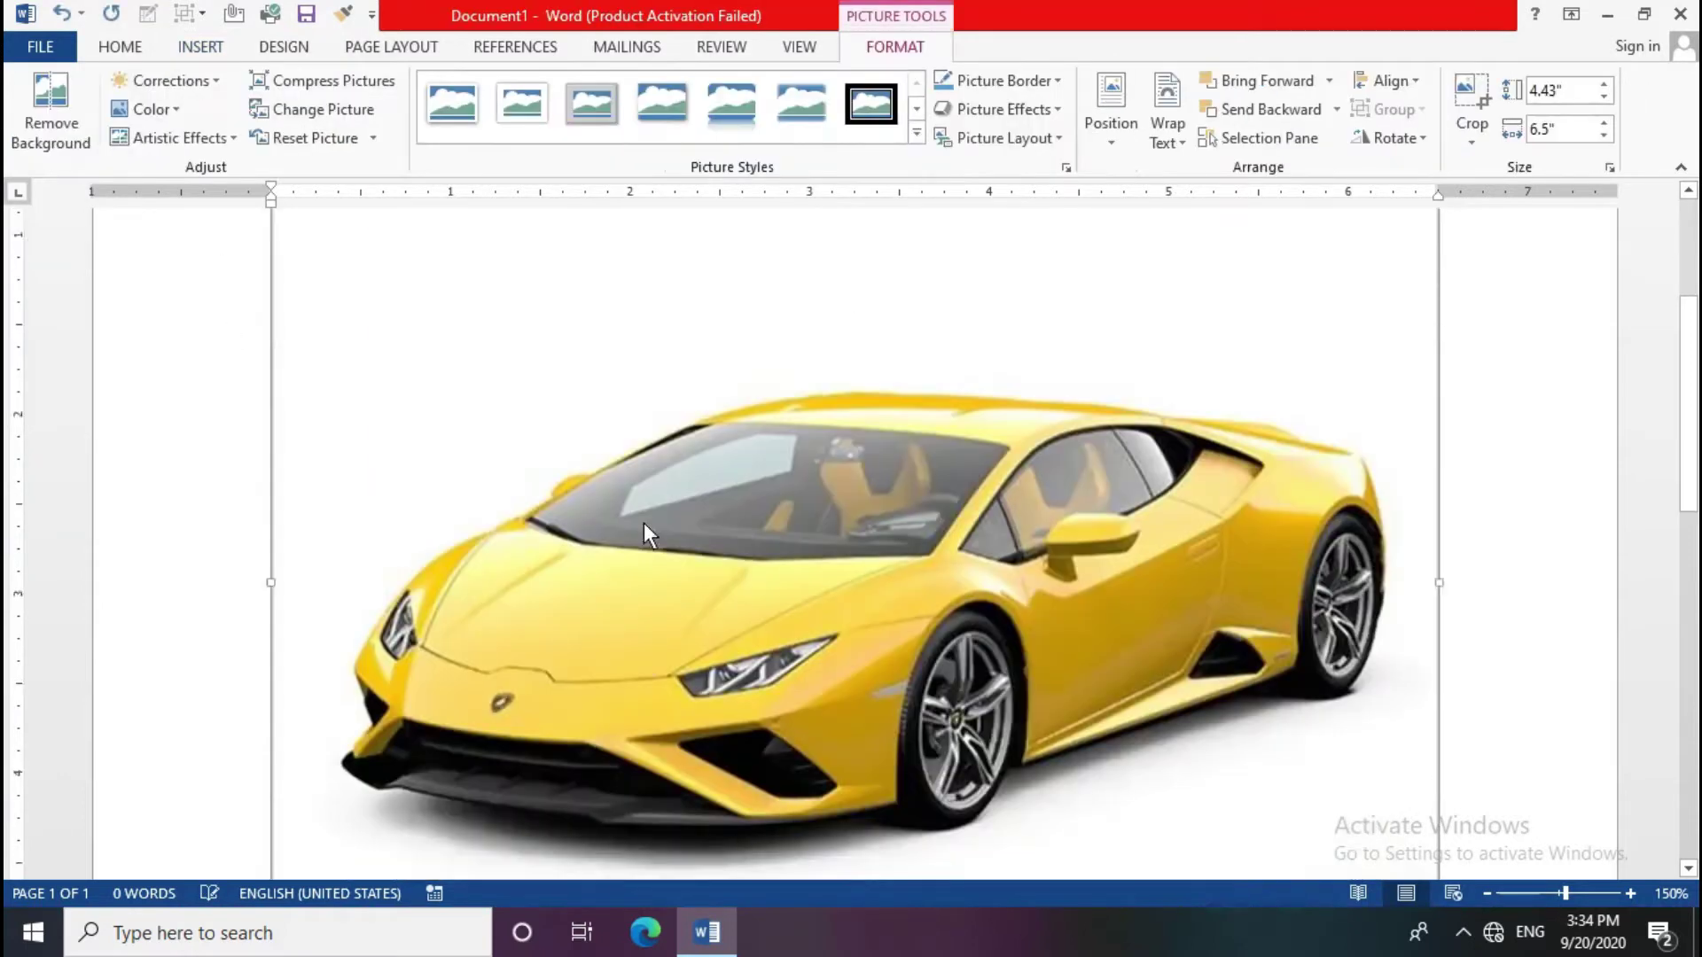
scroll(810, 614, "up", 1)
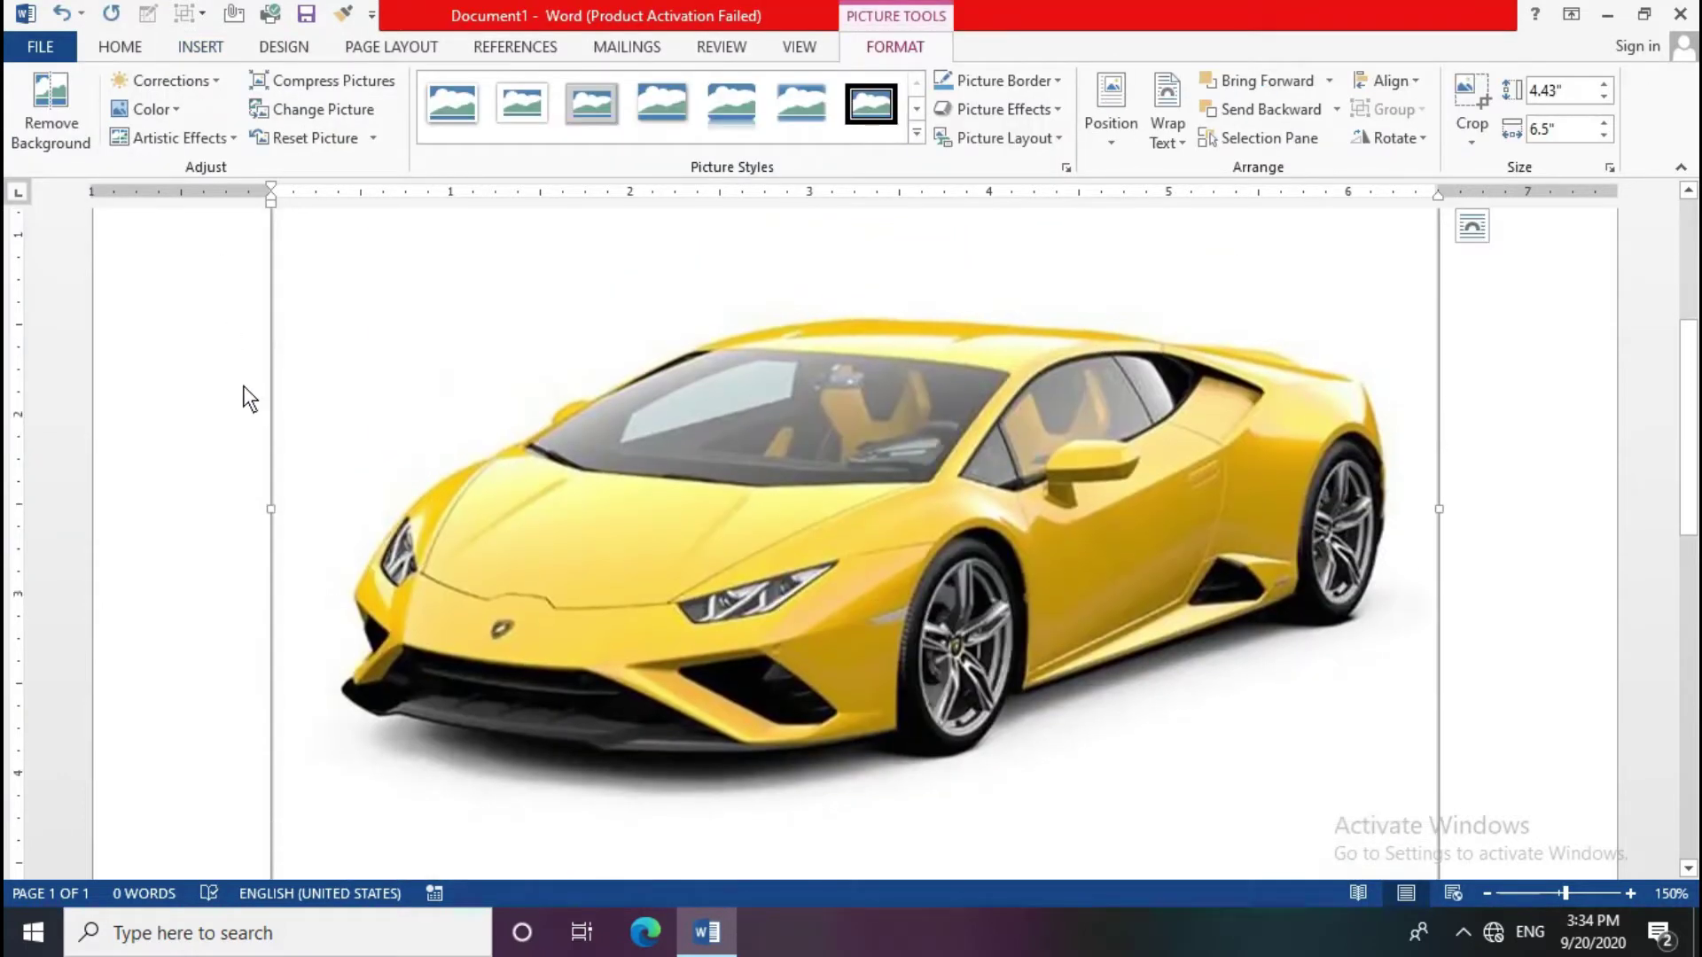
left_click(242, 394)
key("ctrl+Home")
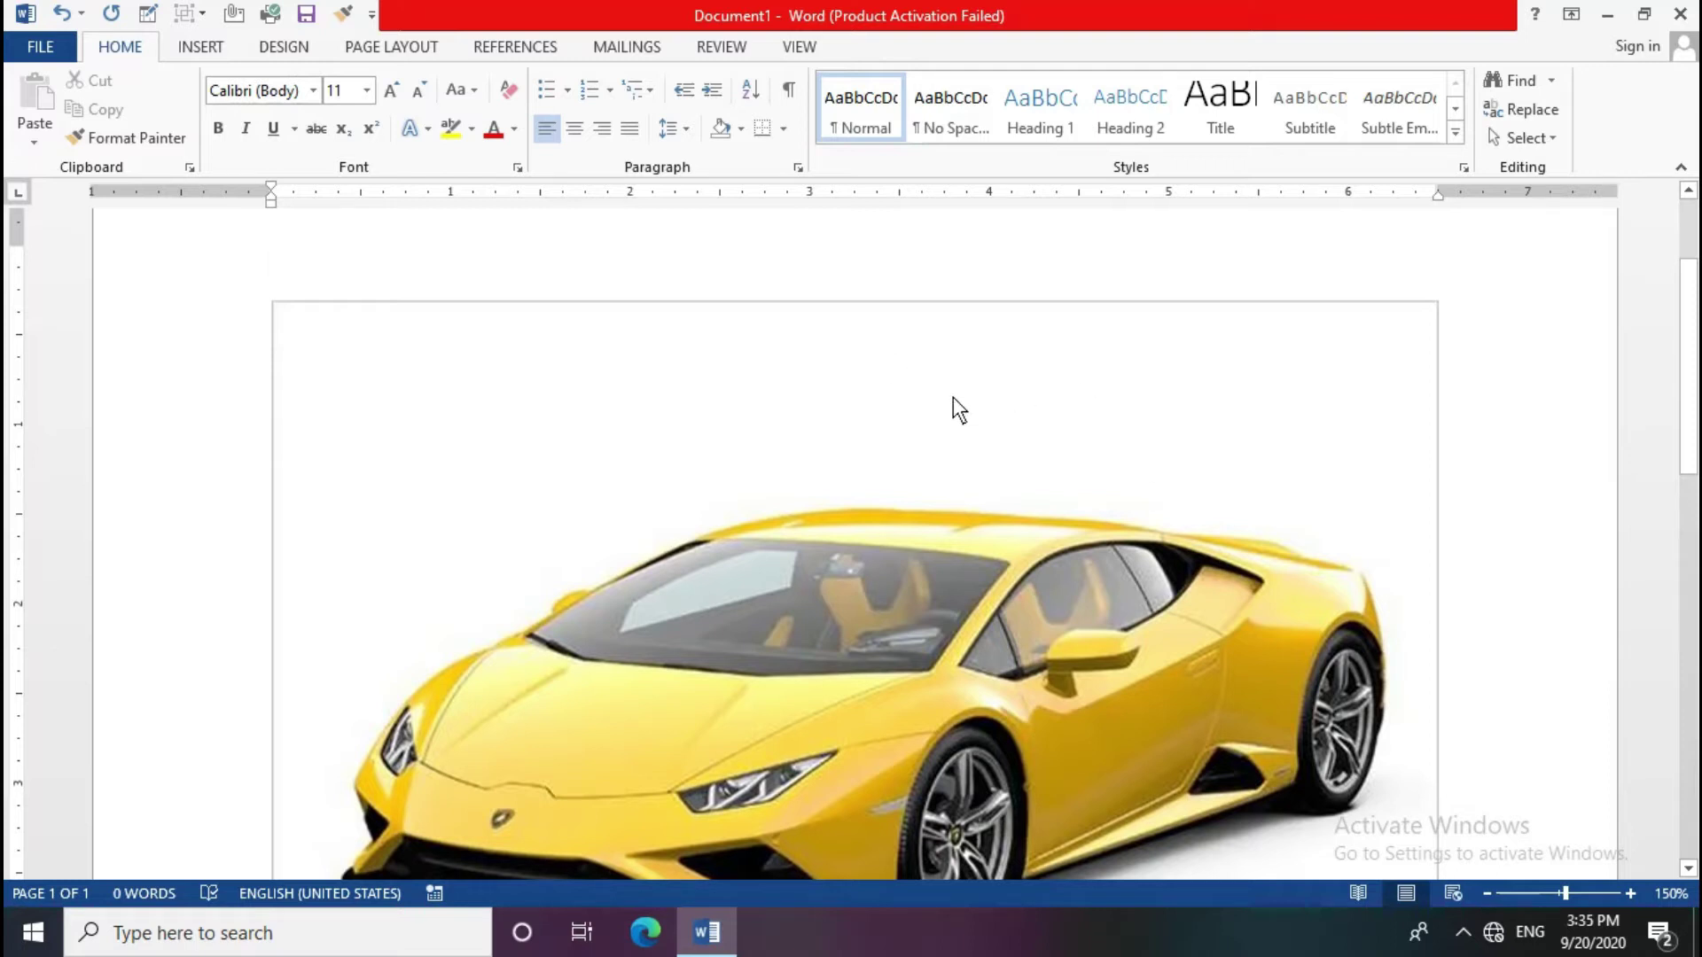
left_click(1201, 480)
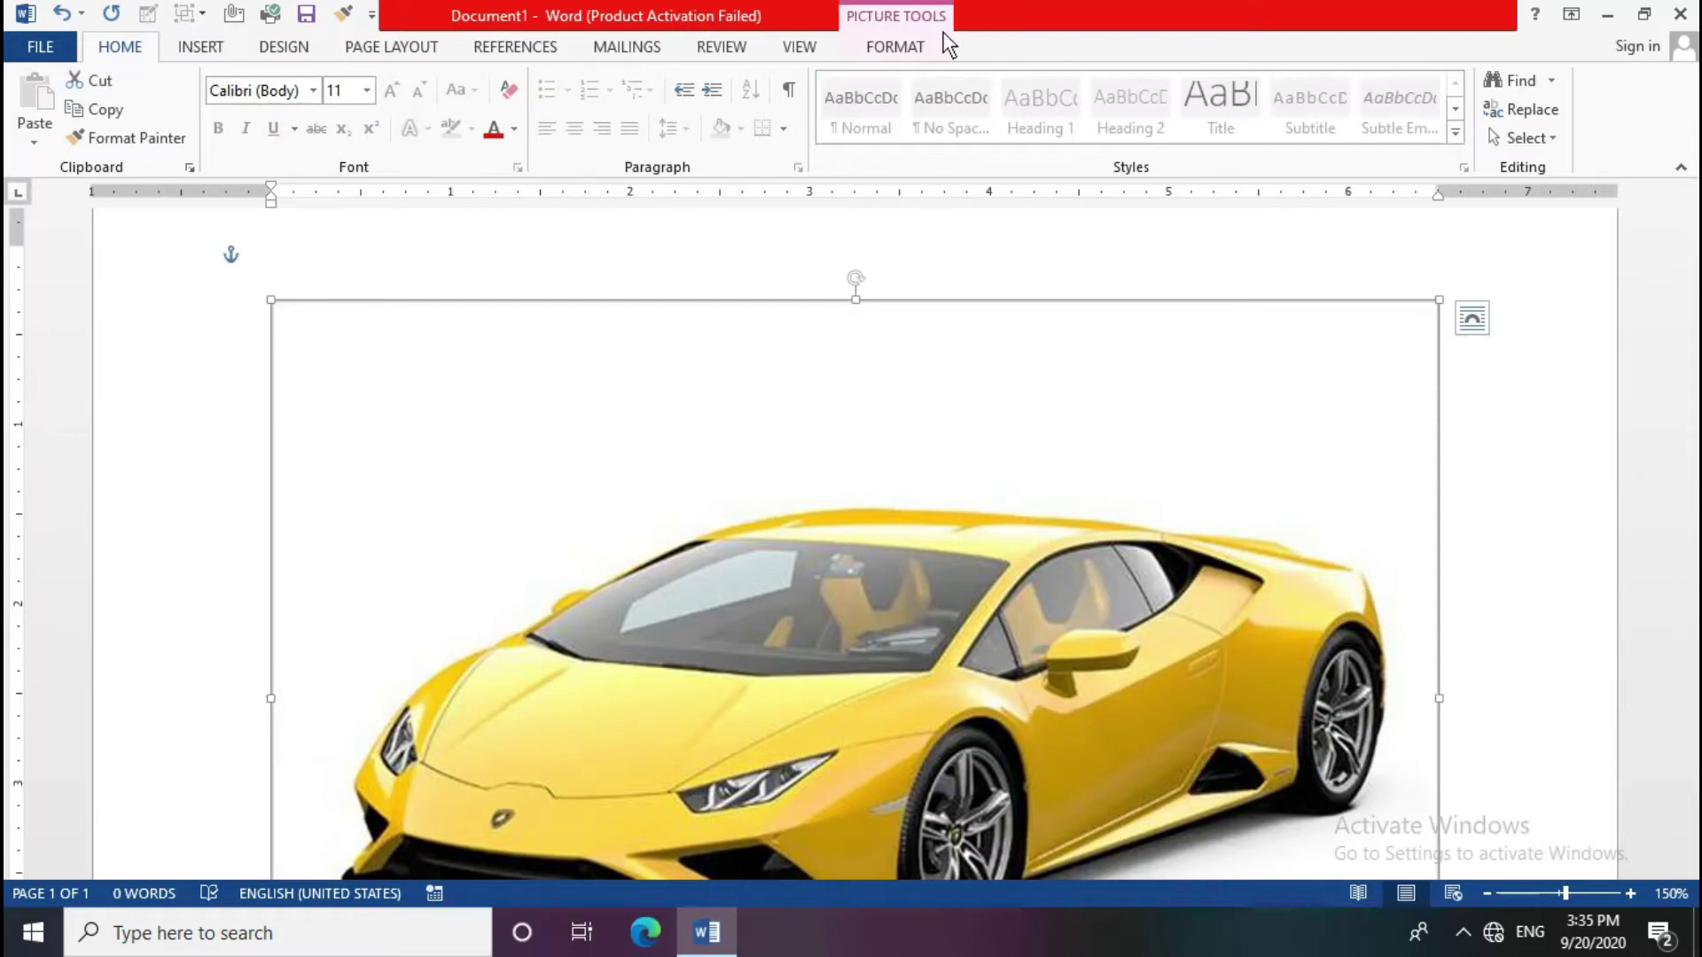
left_click(921, 47)
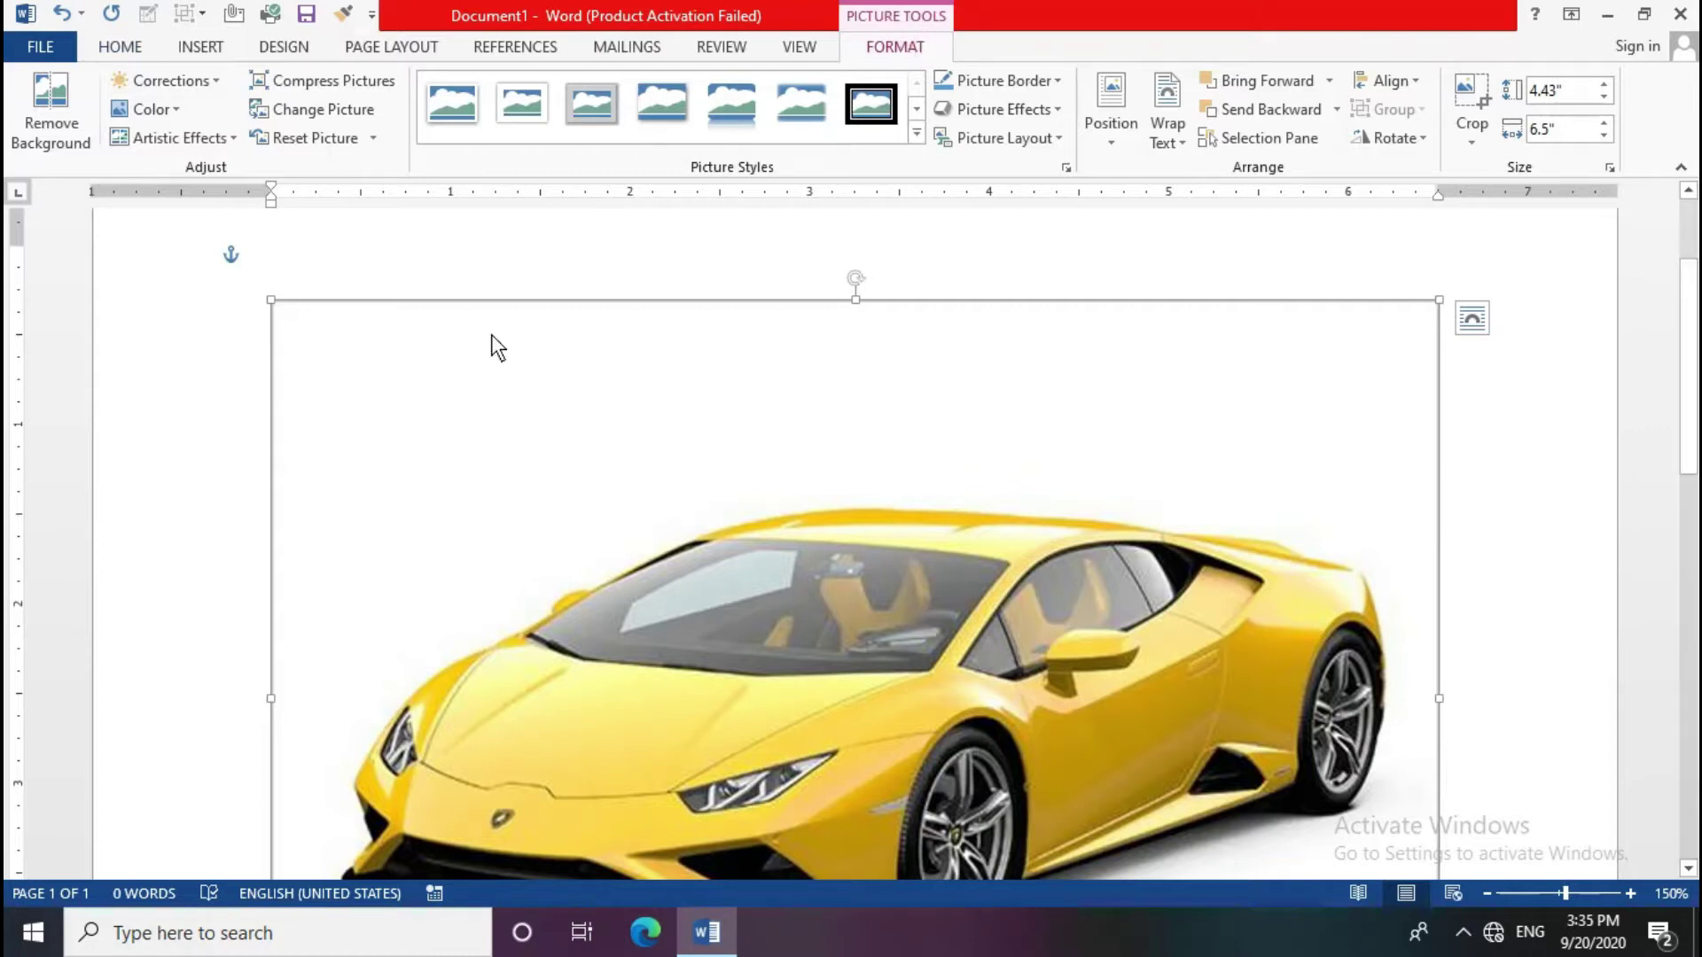
left_click(212, 542)
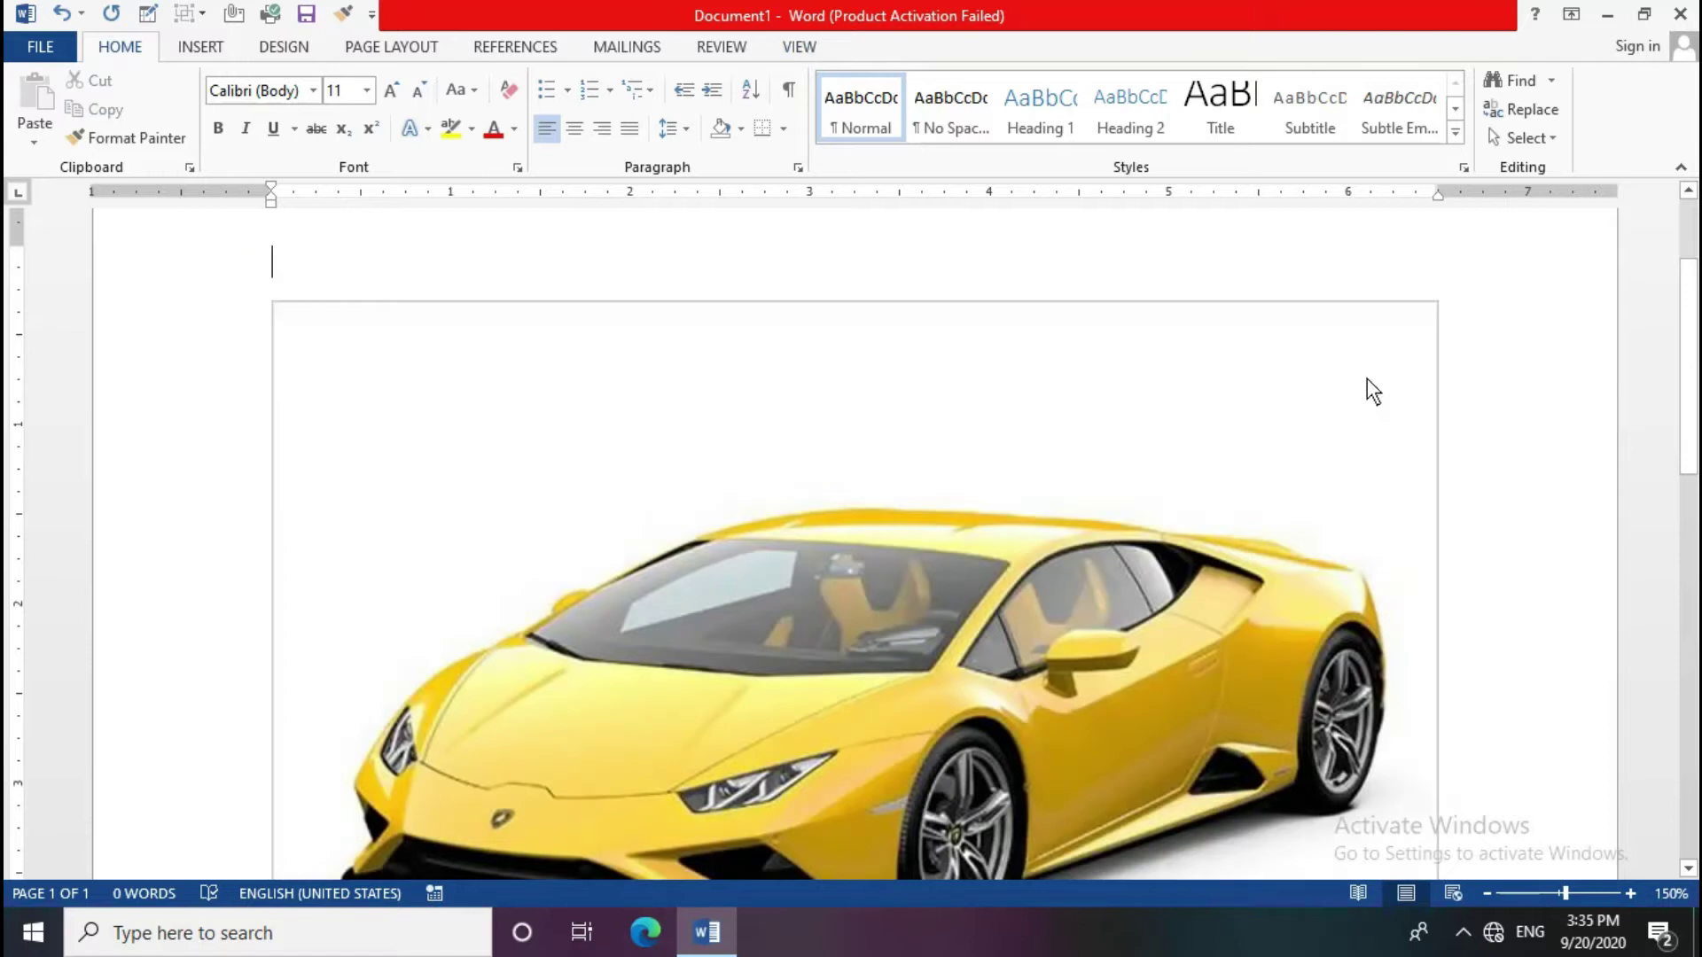
left_click(1141, 402)
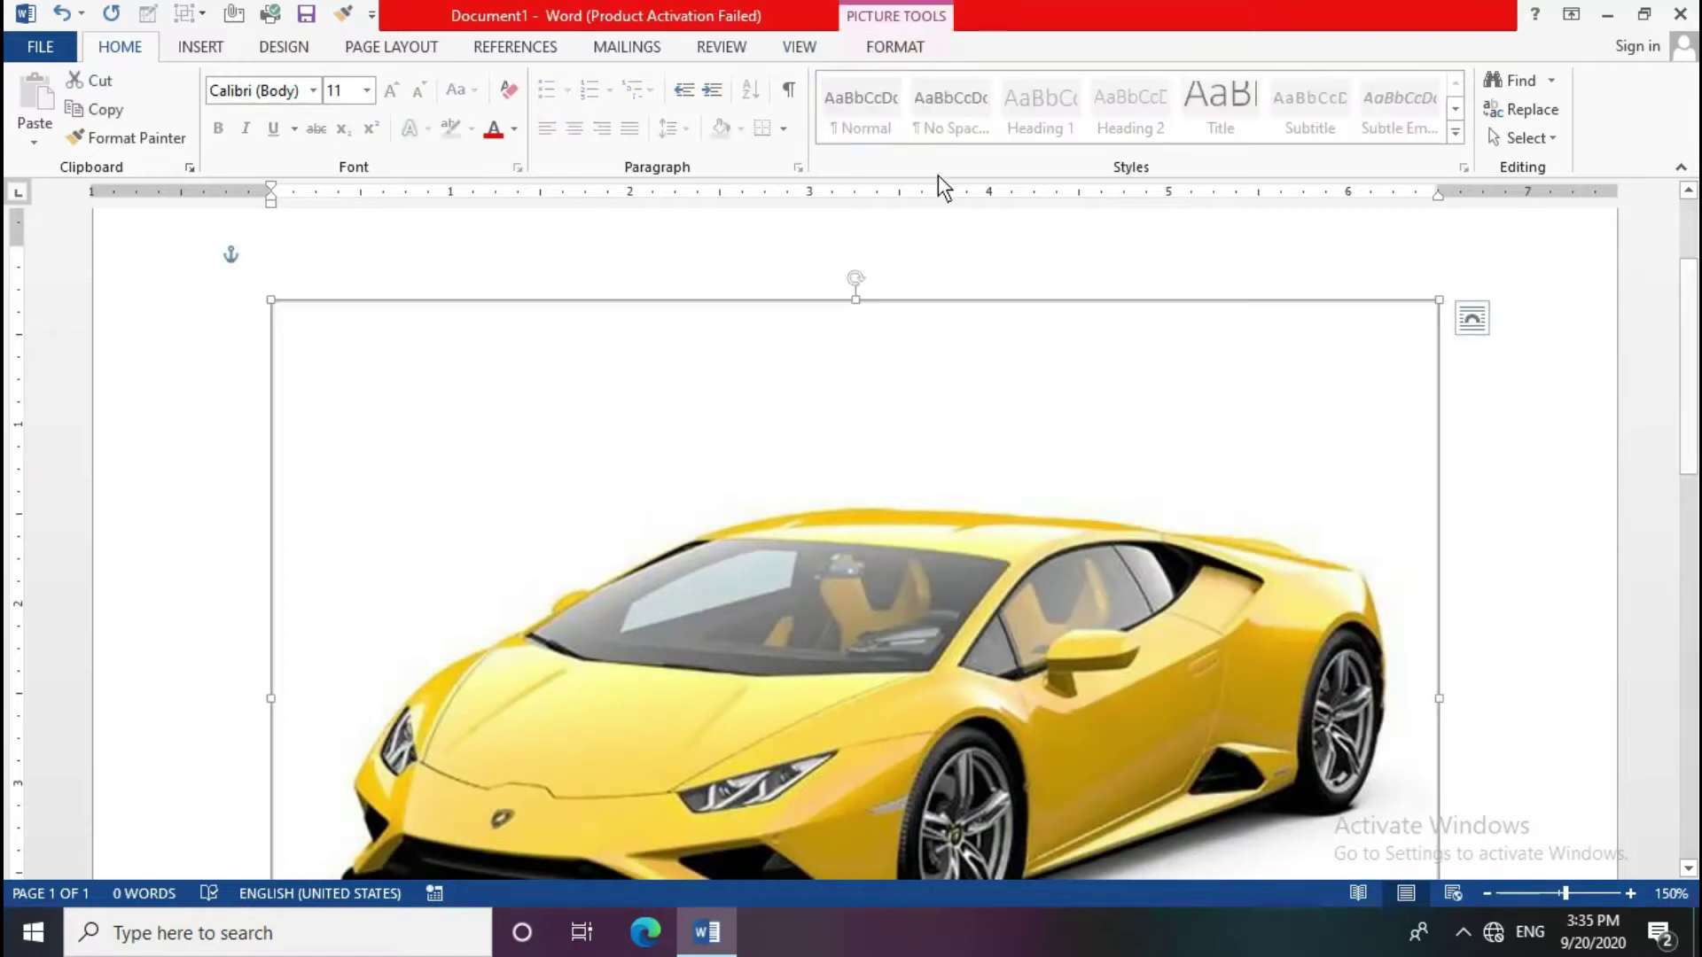
left_click(883, 50)
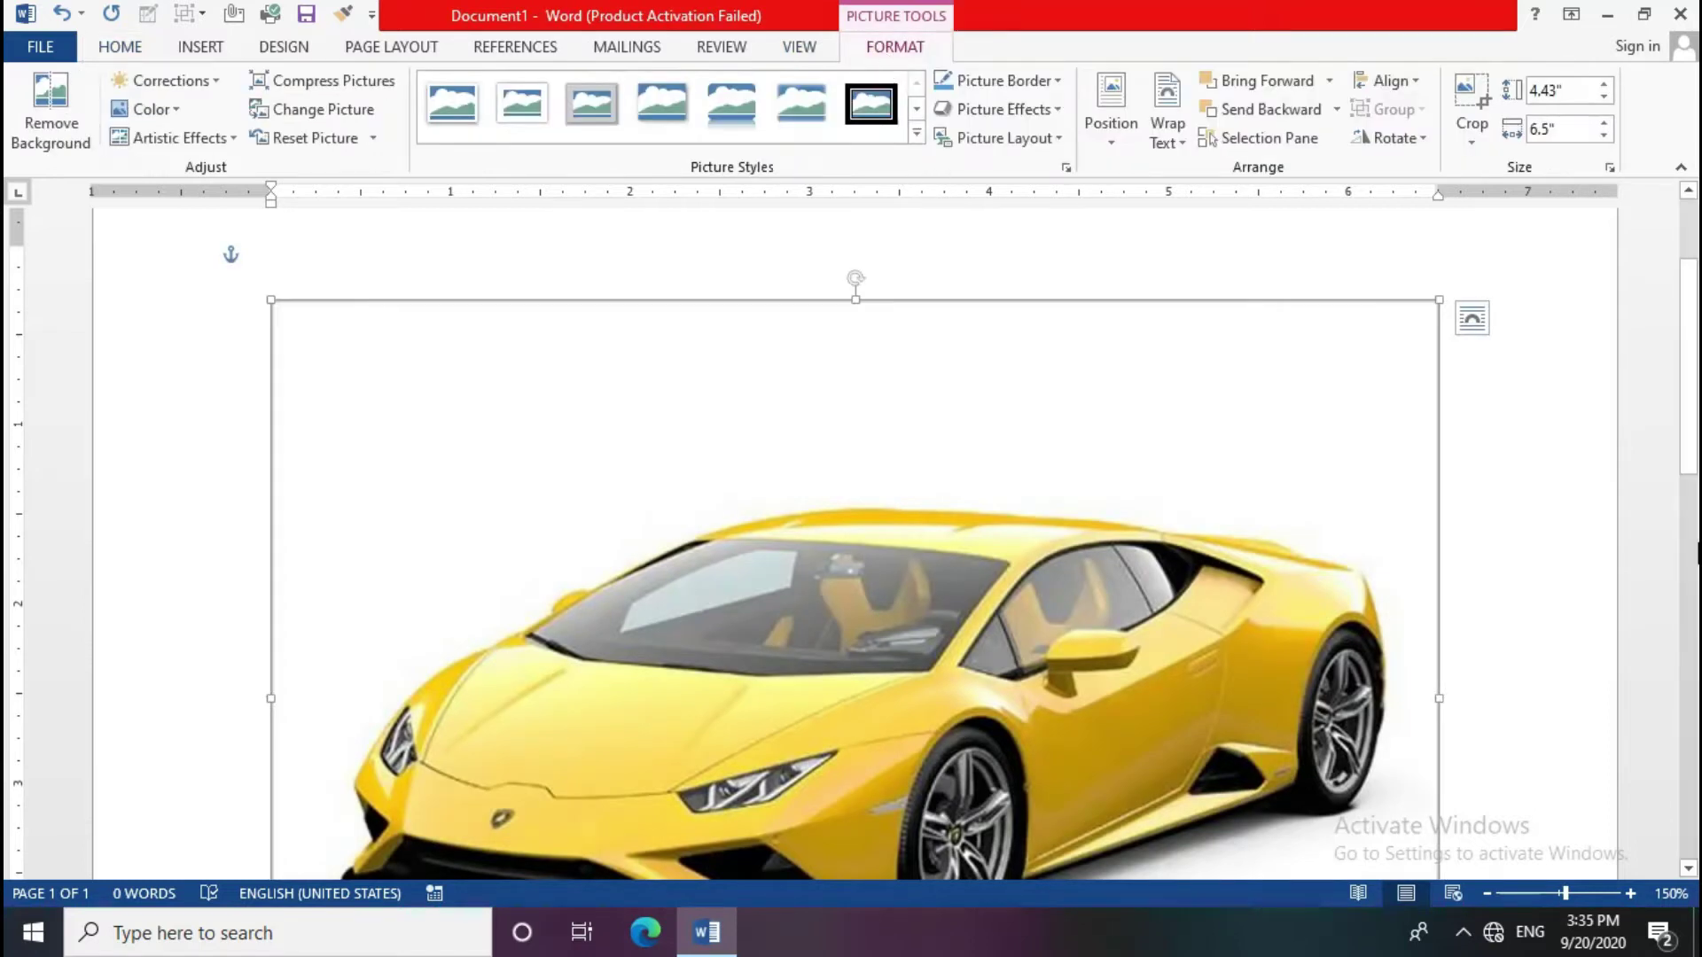
scroll(533, 560, "down", 3)
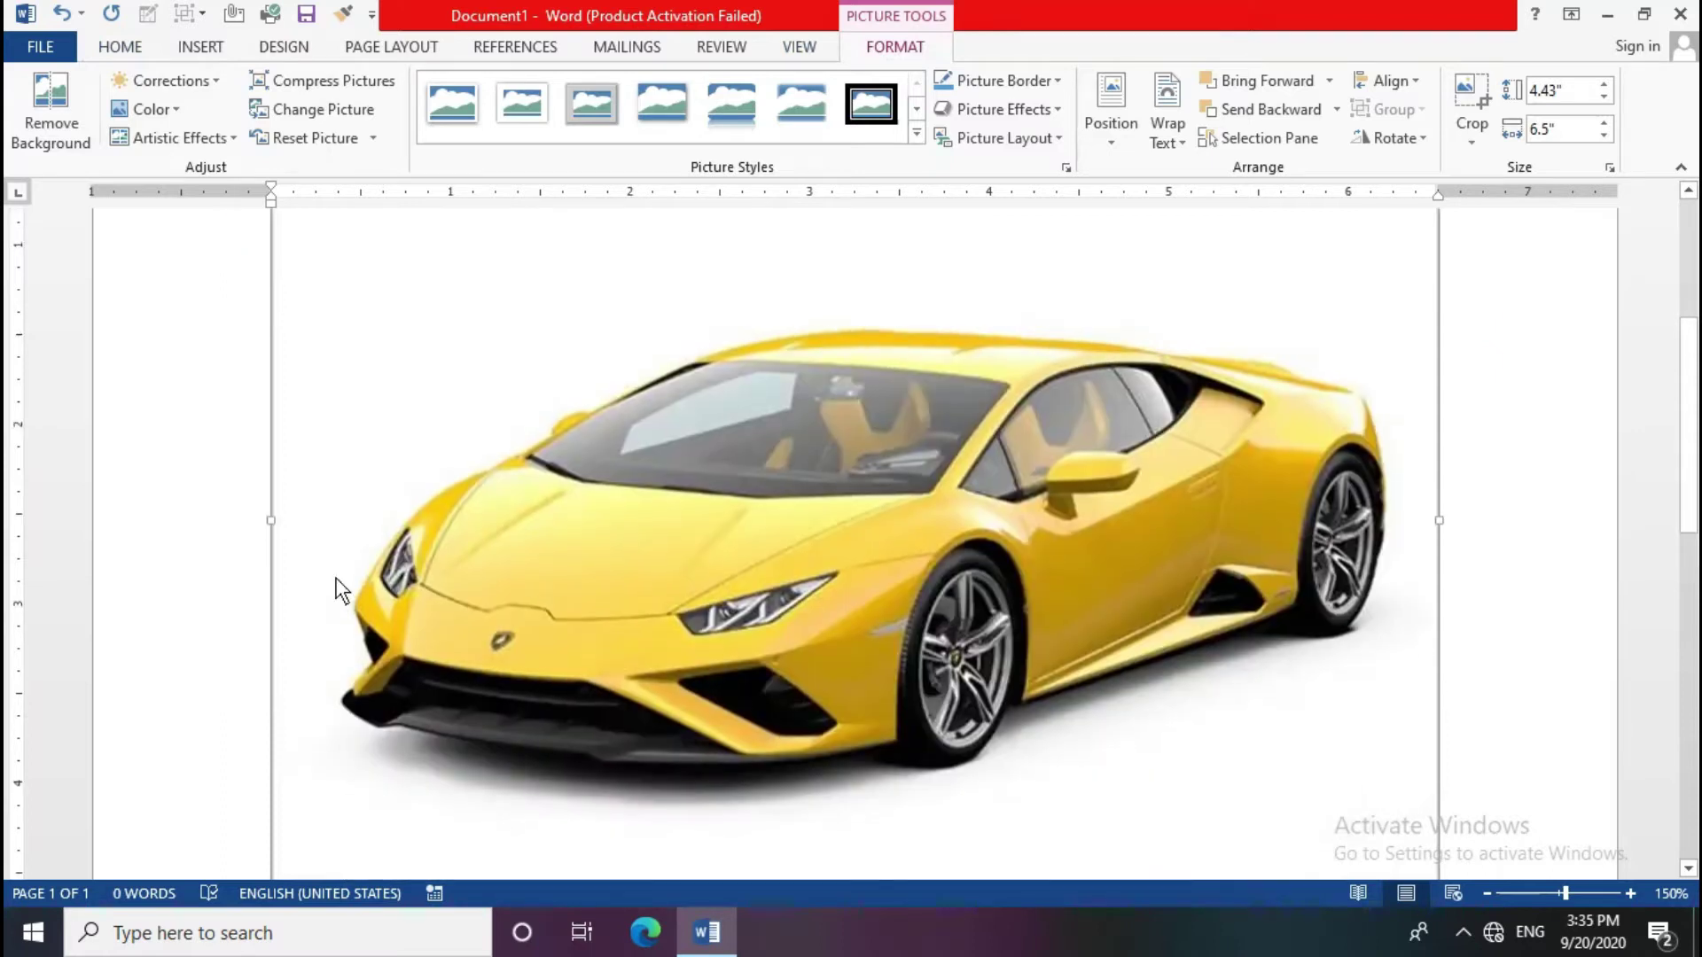
scroll(319, 506, "up", 2)
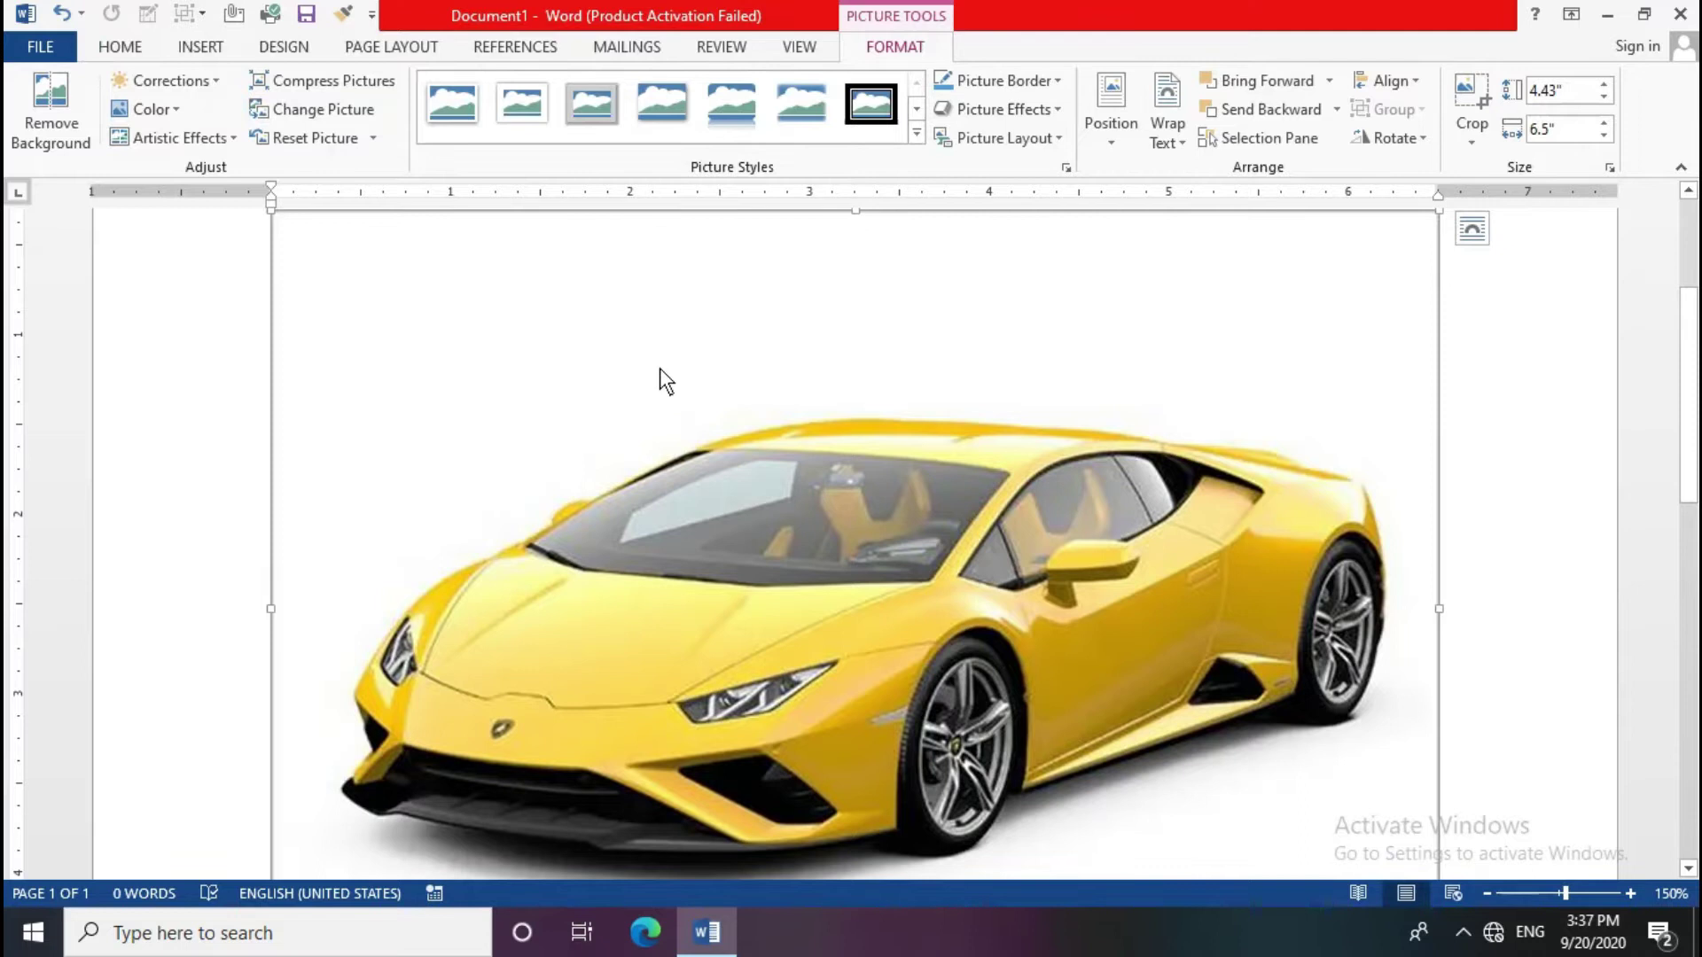
Step: Remove the yellow car's white background, widening the kept area over its front and rear wheel
left_click(44, 138)
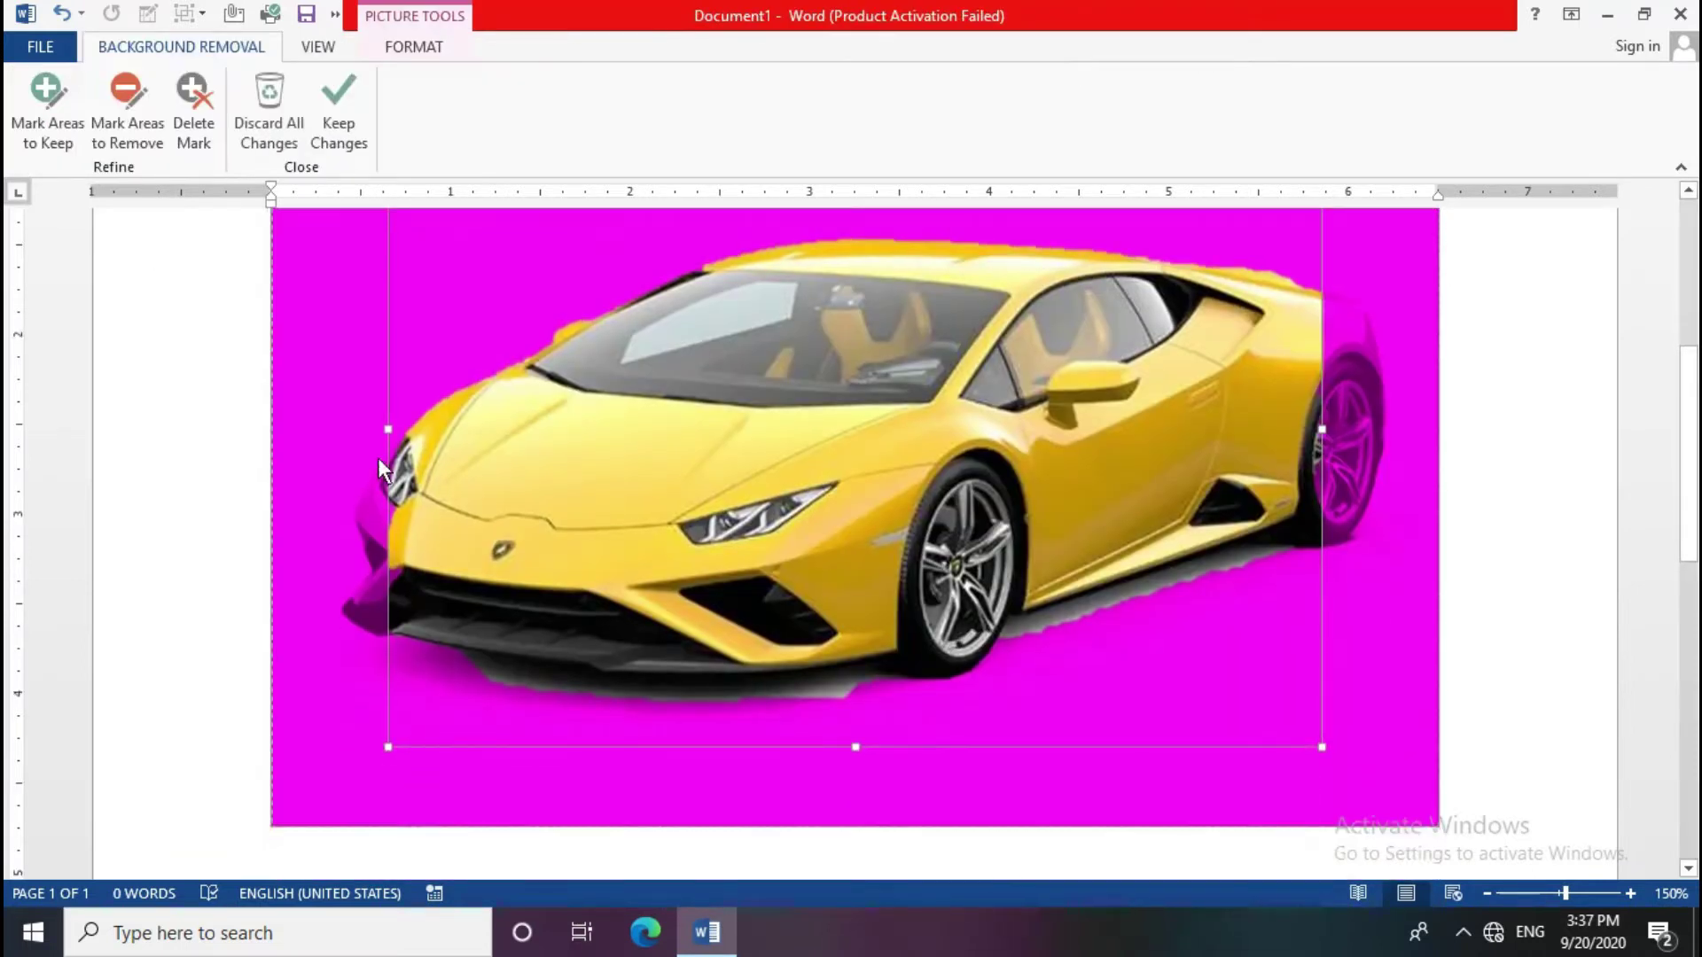
left_click_drag(384, 431, 316, 458)
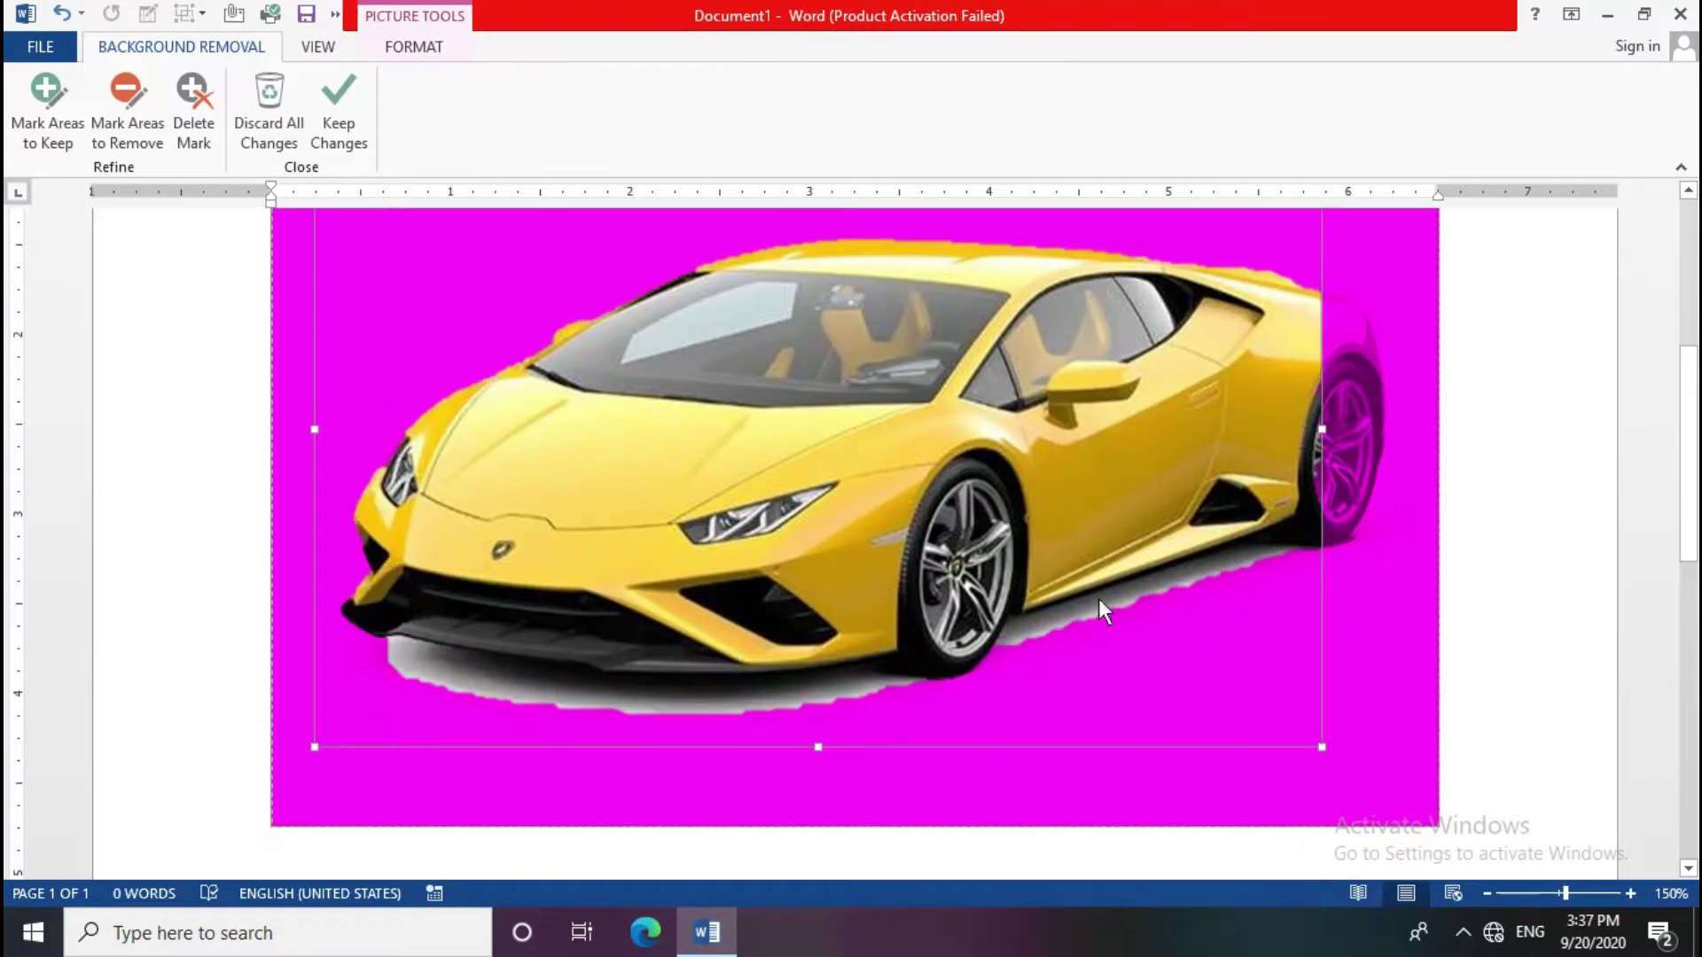
scroll(1188, 602, "up", 5)
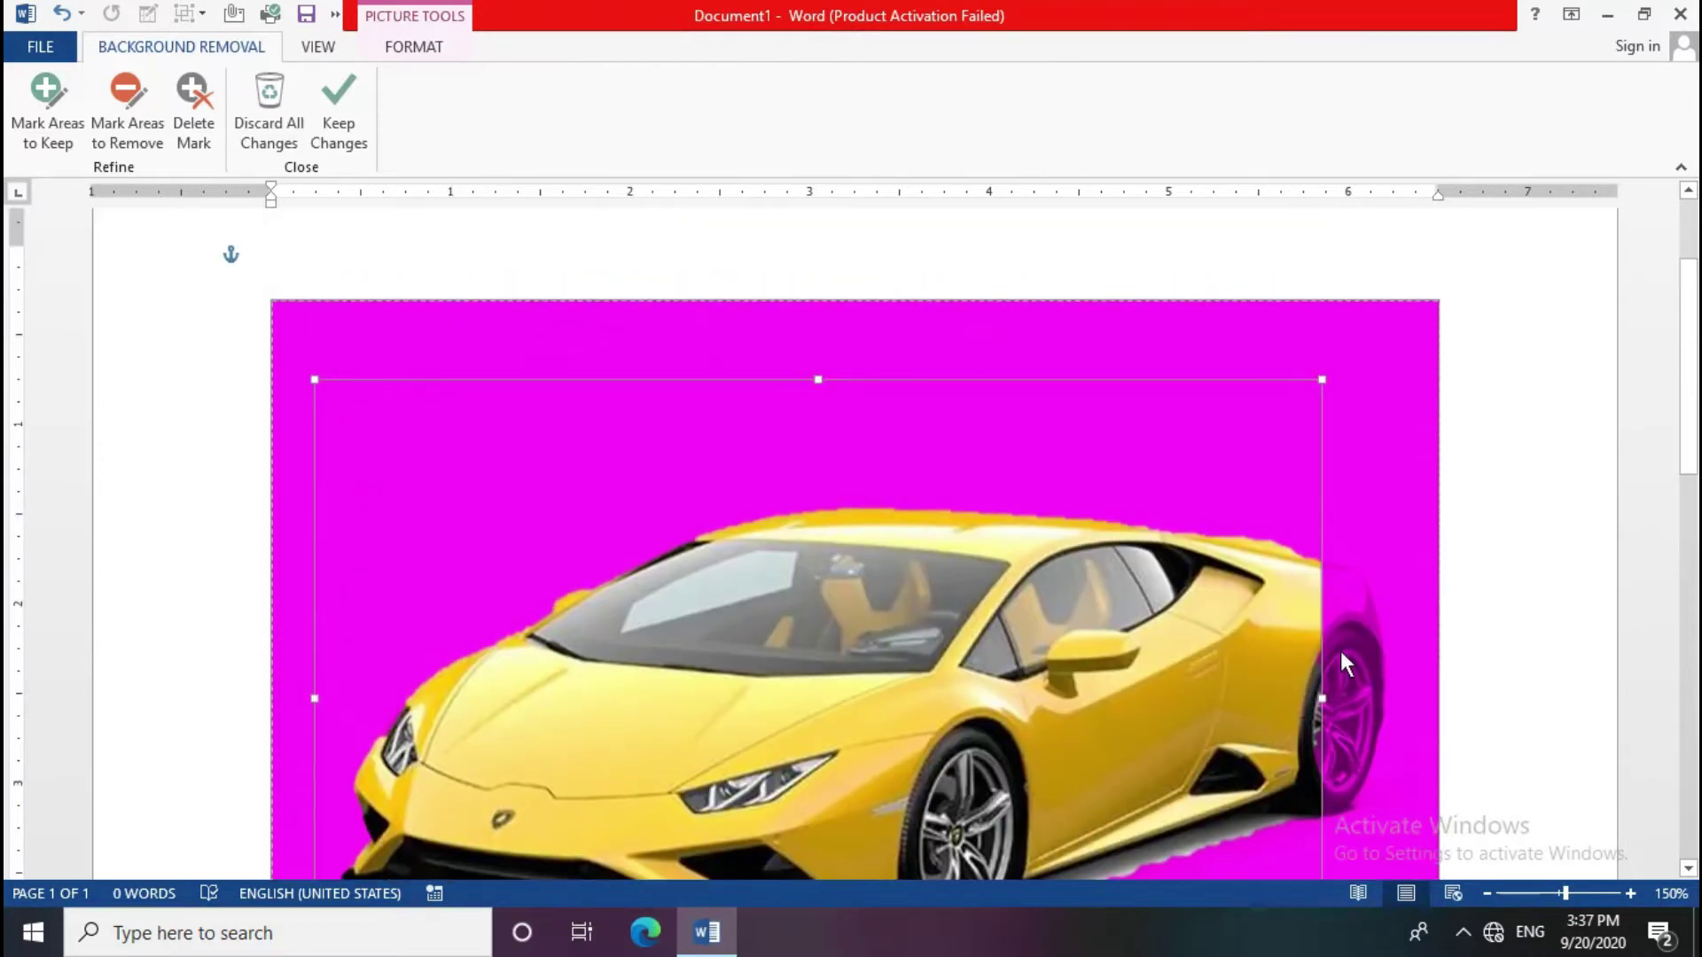
left_click_drag(1322, 697, 1407, 701)
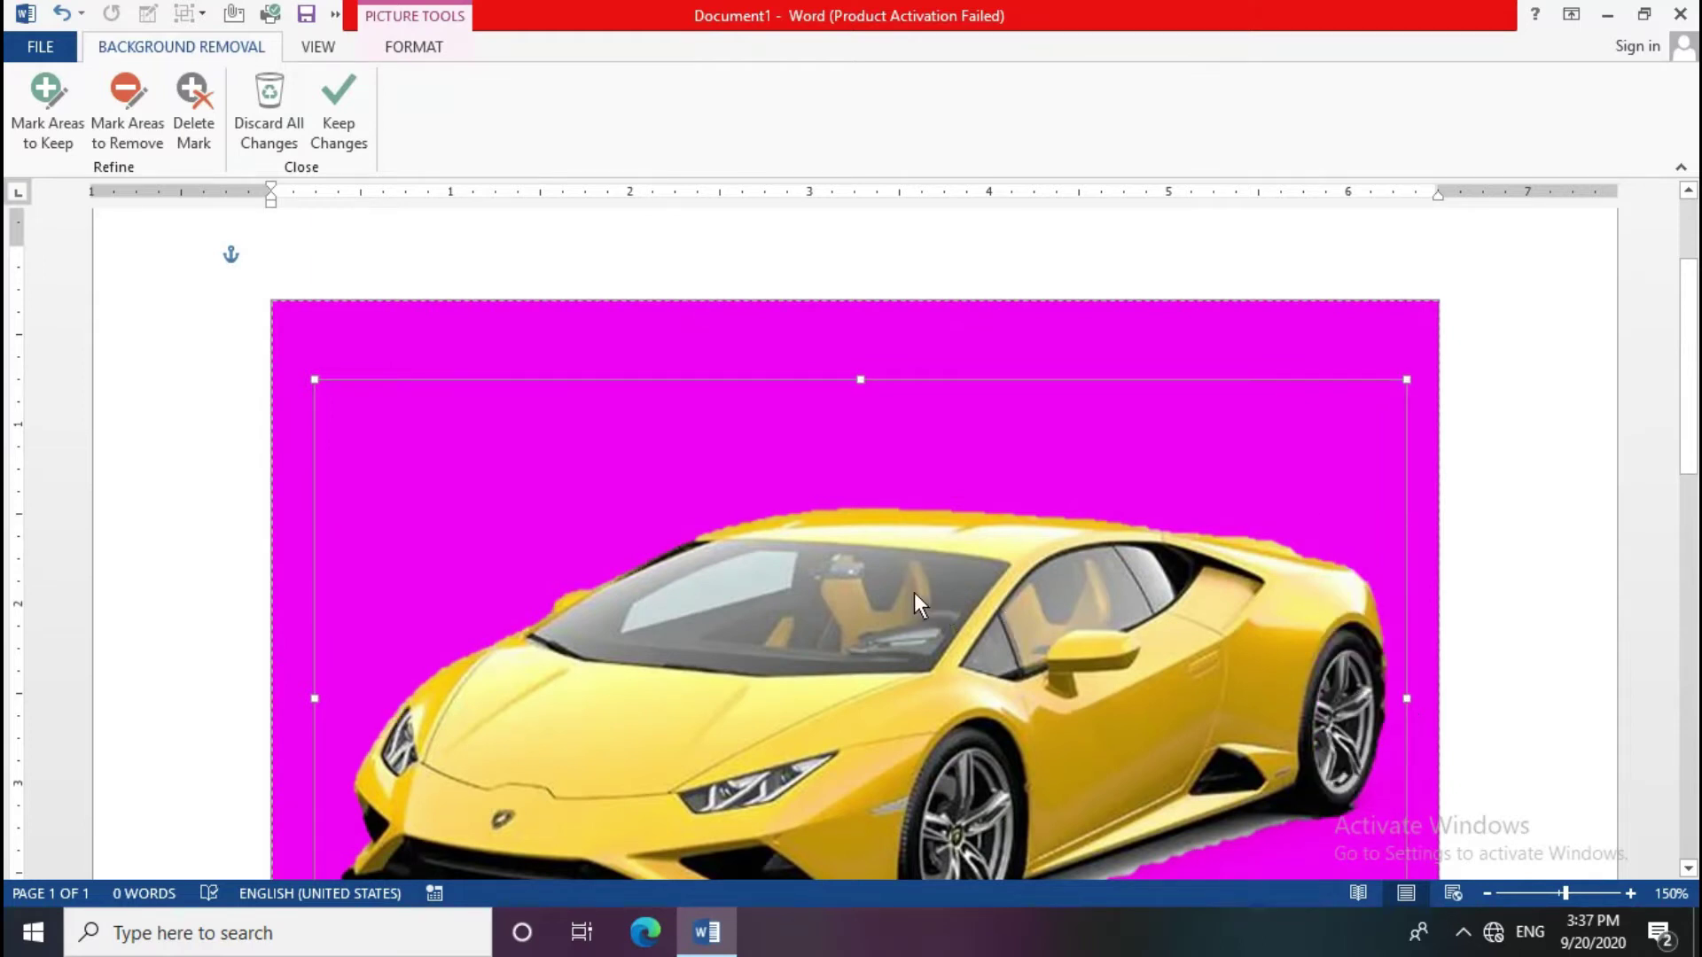
scroll(914, 591, "down", 6)
scroll(1169, 552, "up", 5)
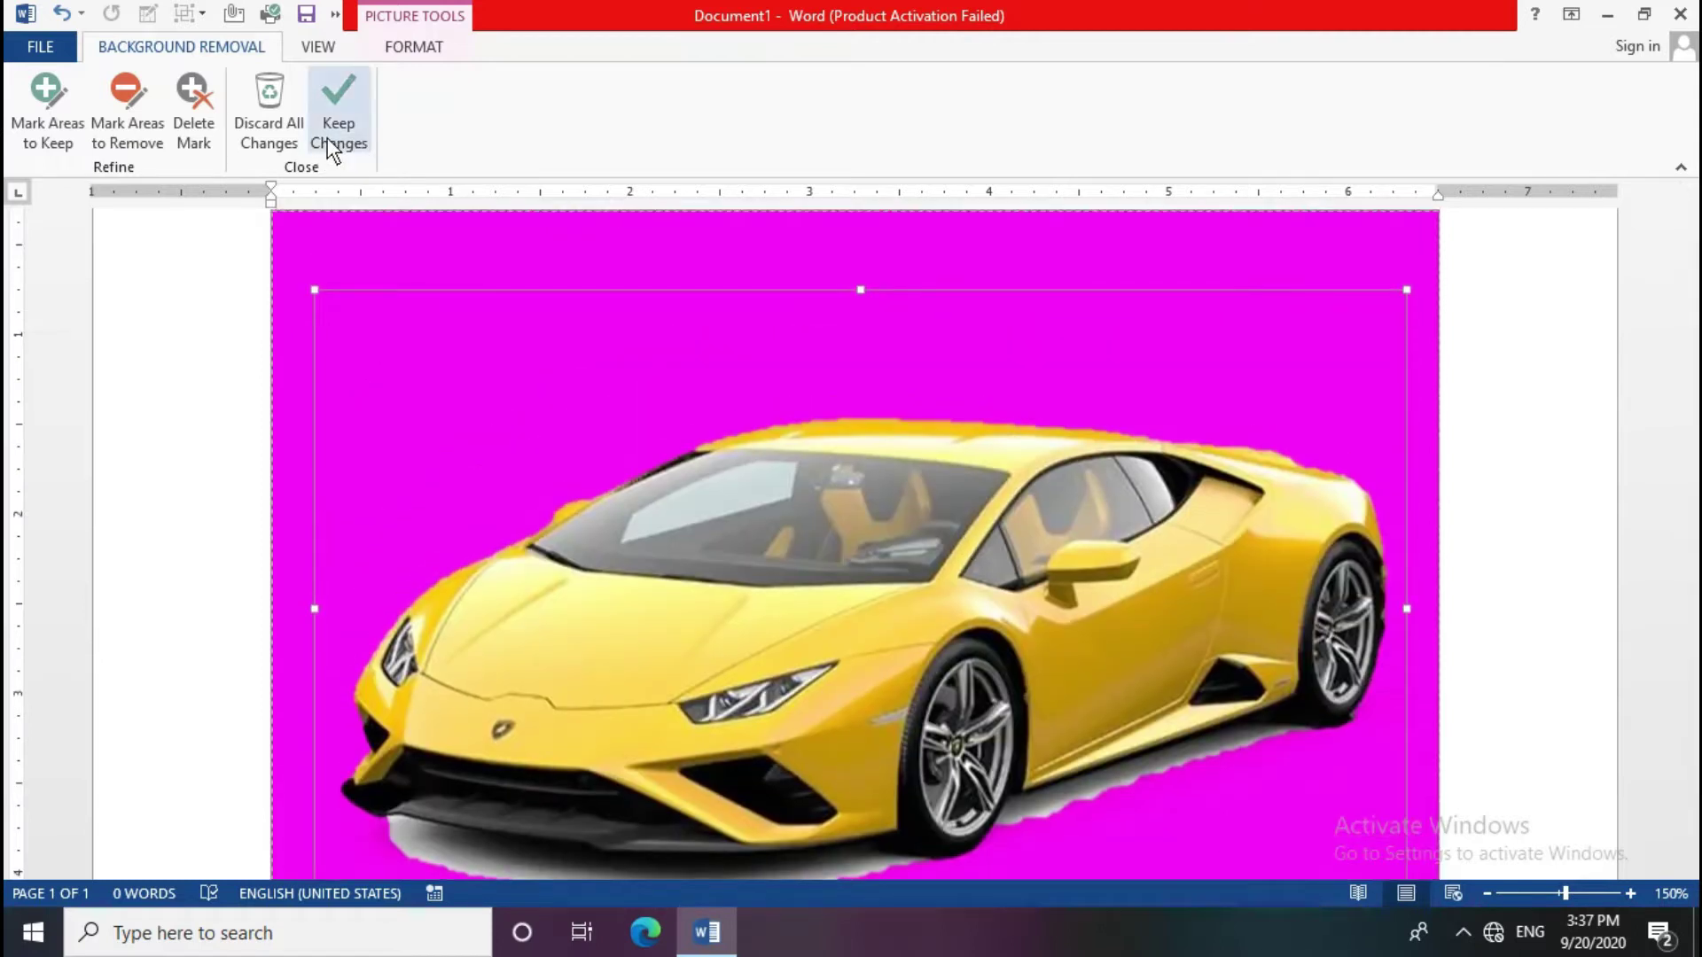
left_click(347, 150)
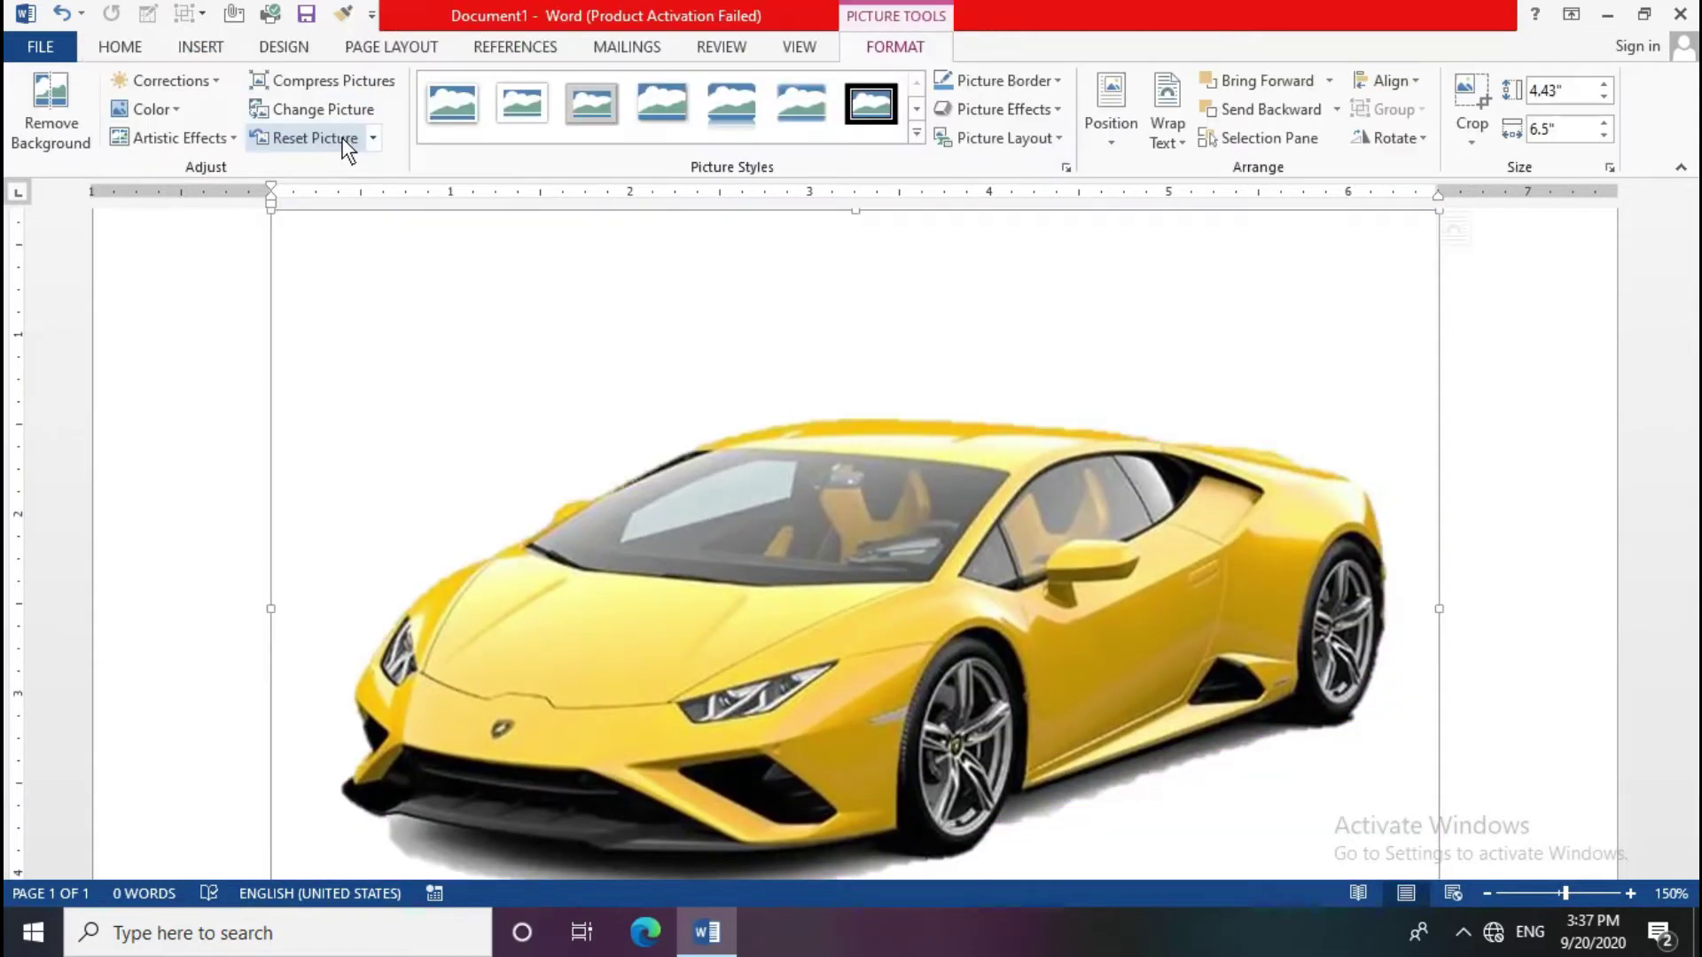
left_click(1509, 558)
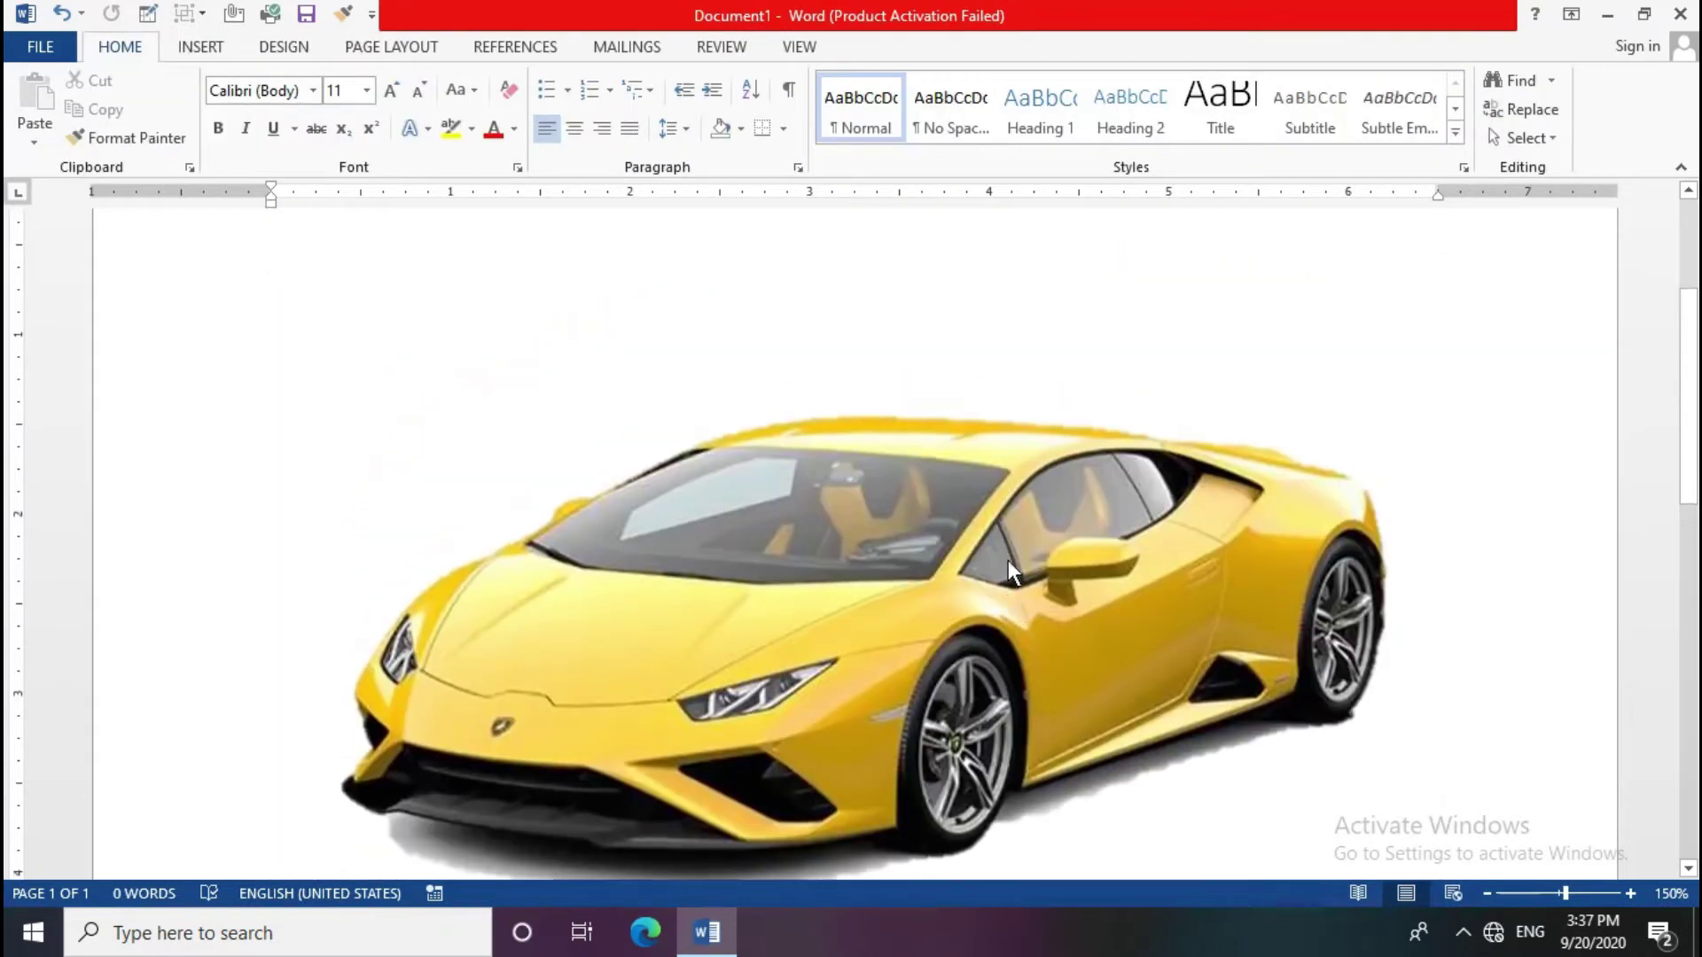
left_click(1008, 560)
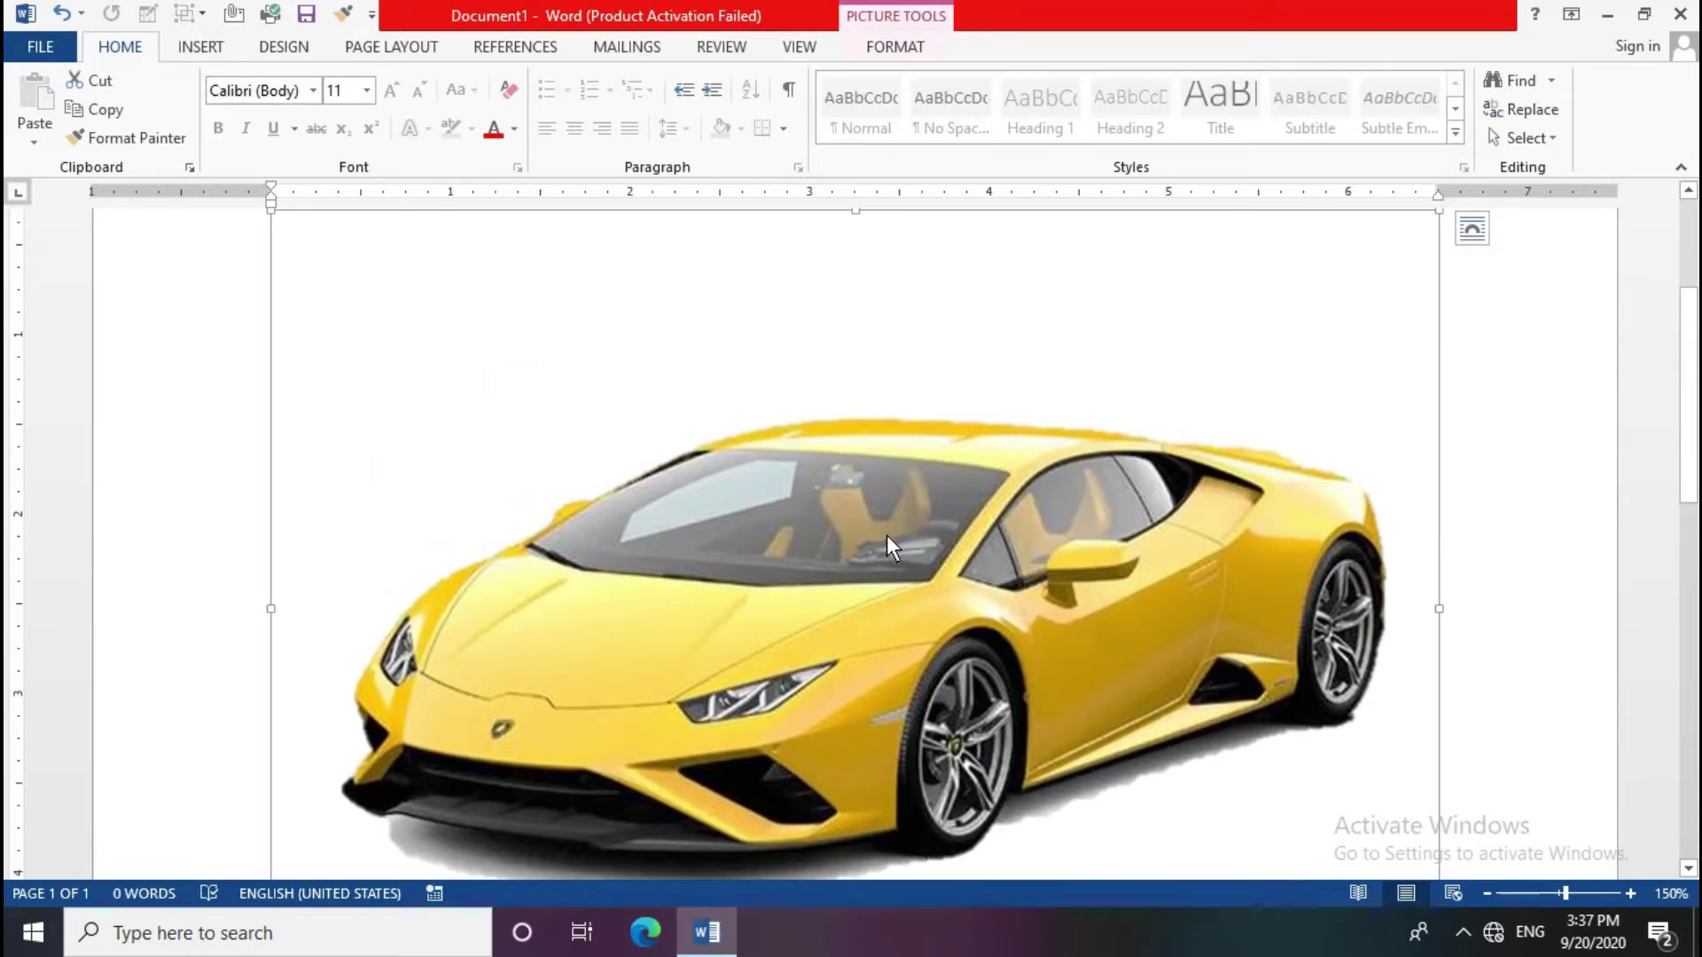
left_click_drag(887, 534, 831, 667)
left_click(1413, 541)
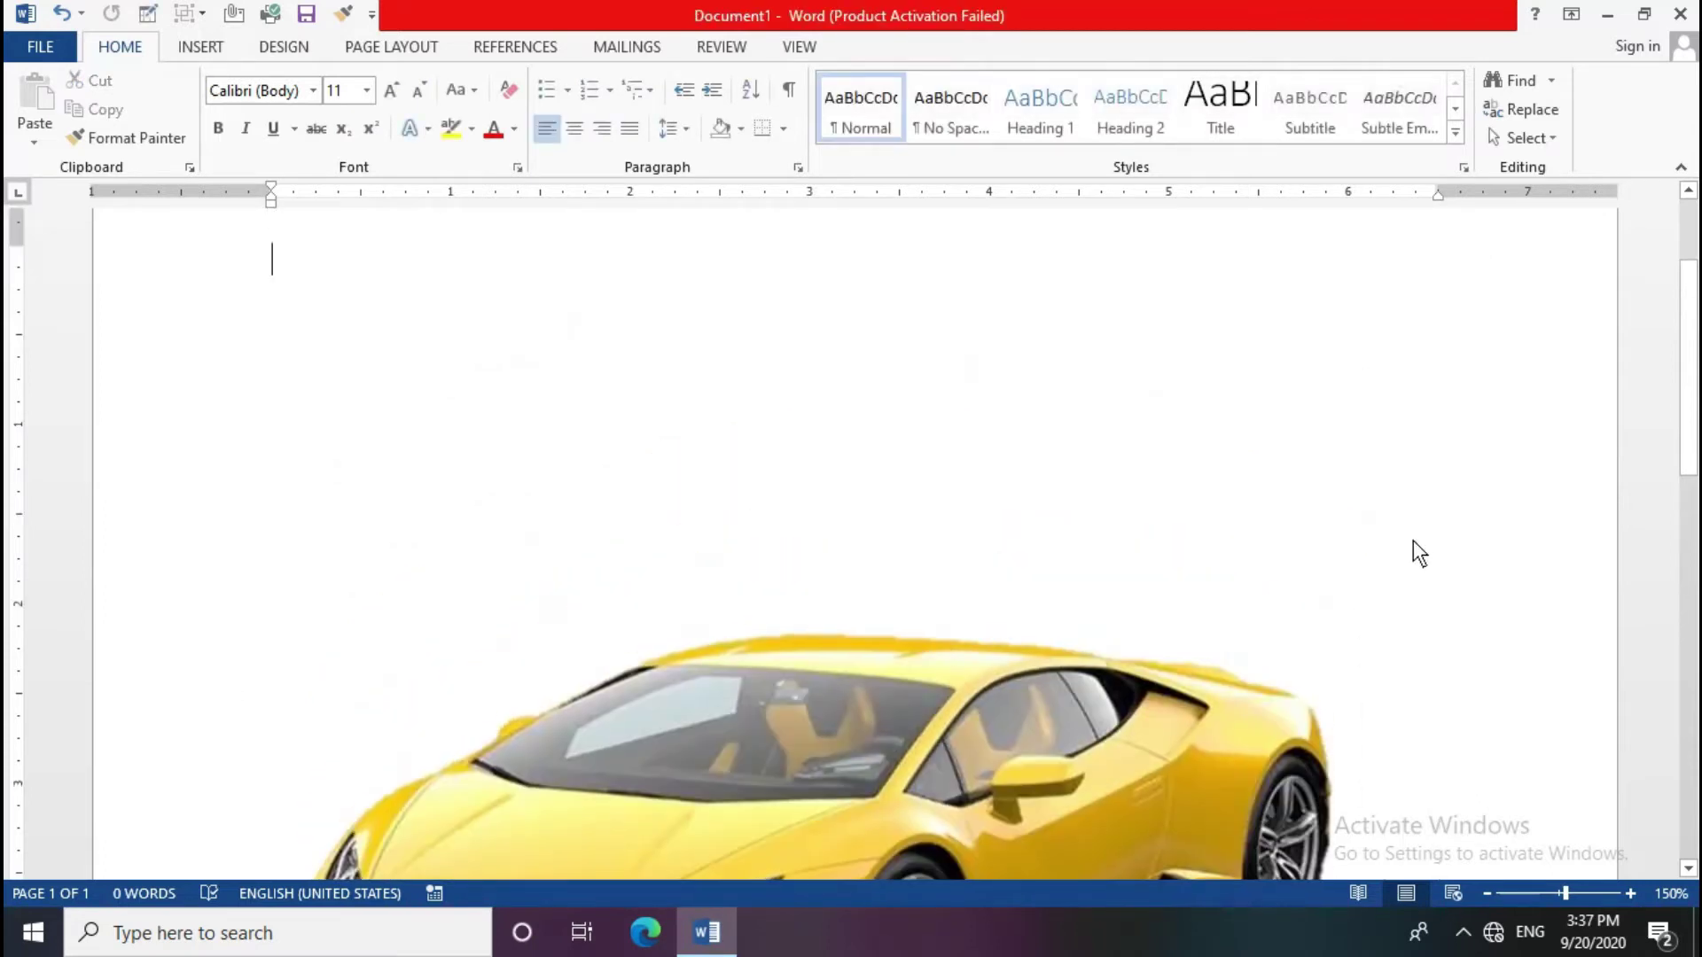
left_click(188, 50)
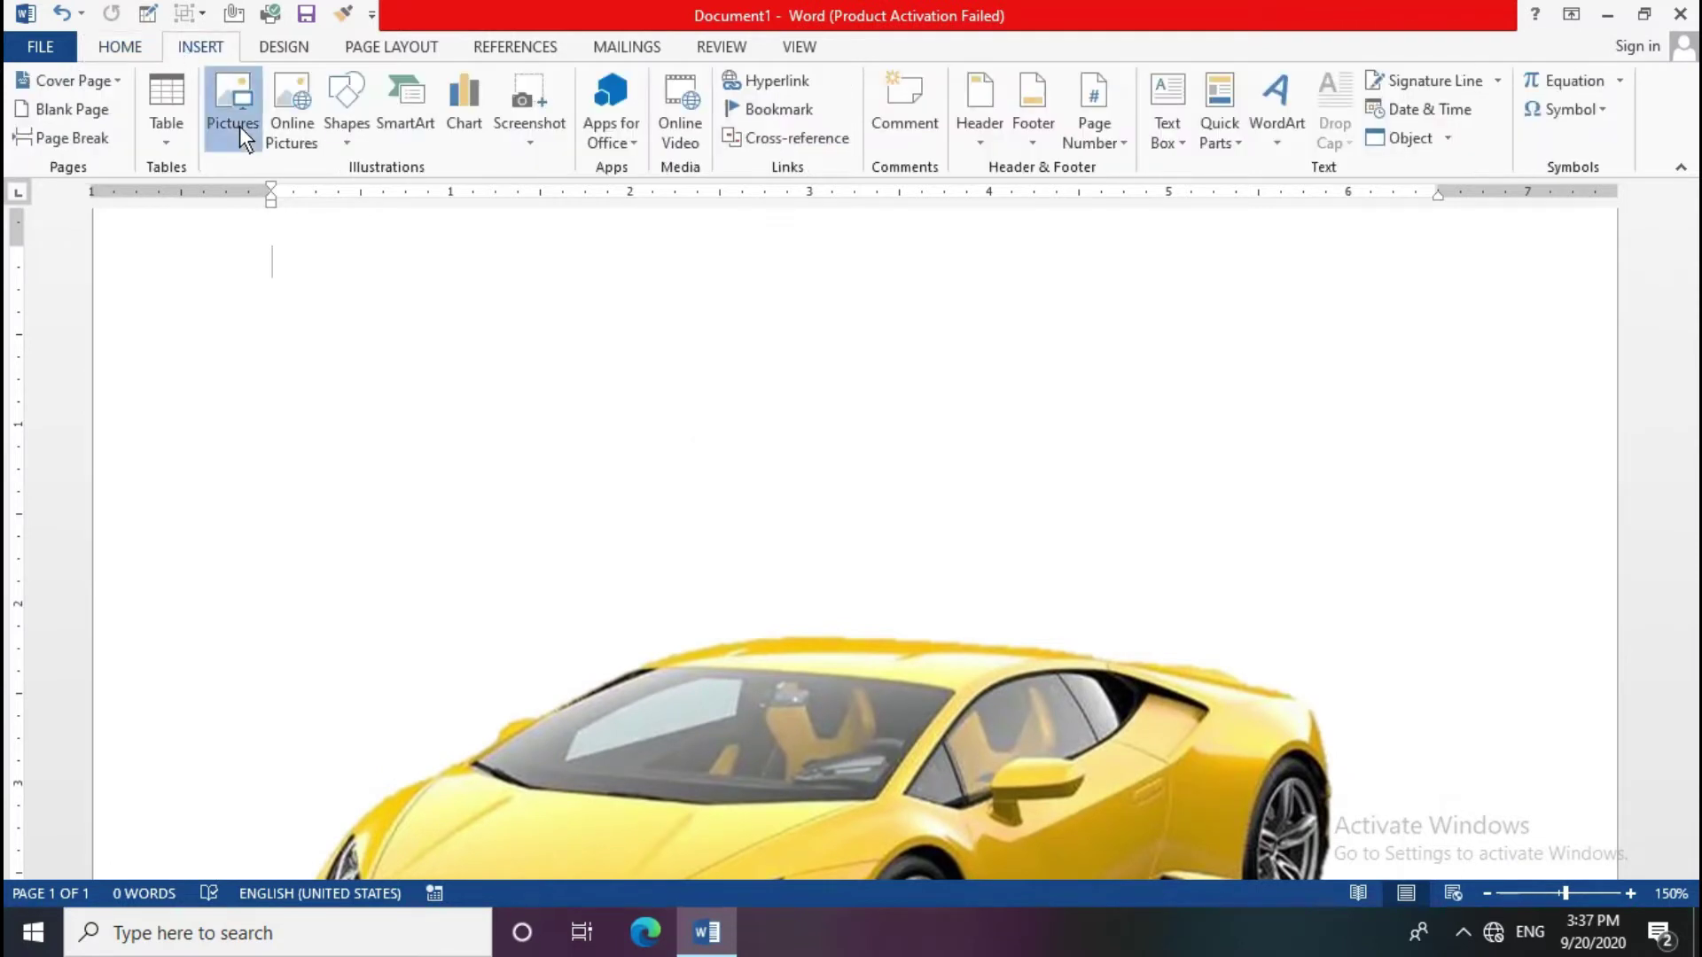
left_click(239, 126)
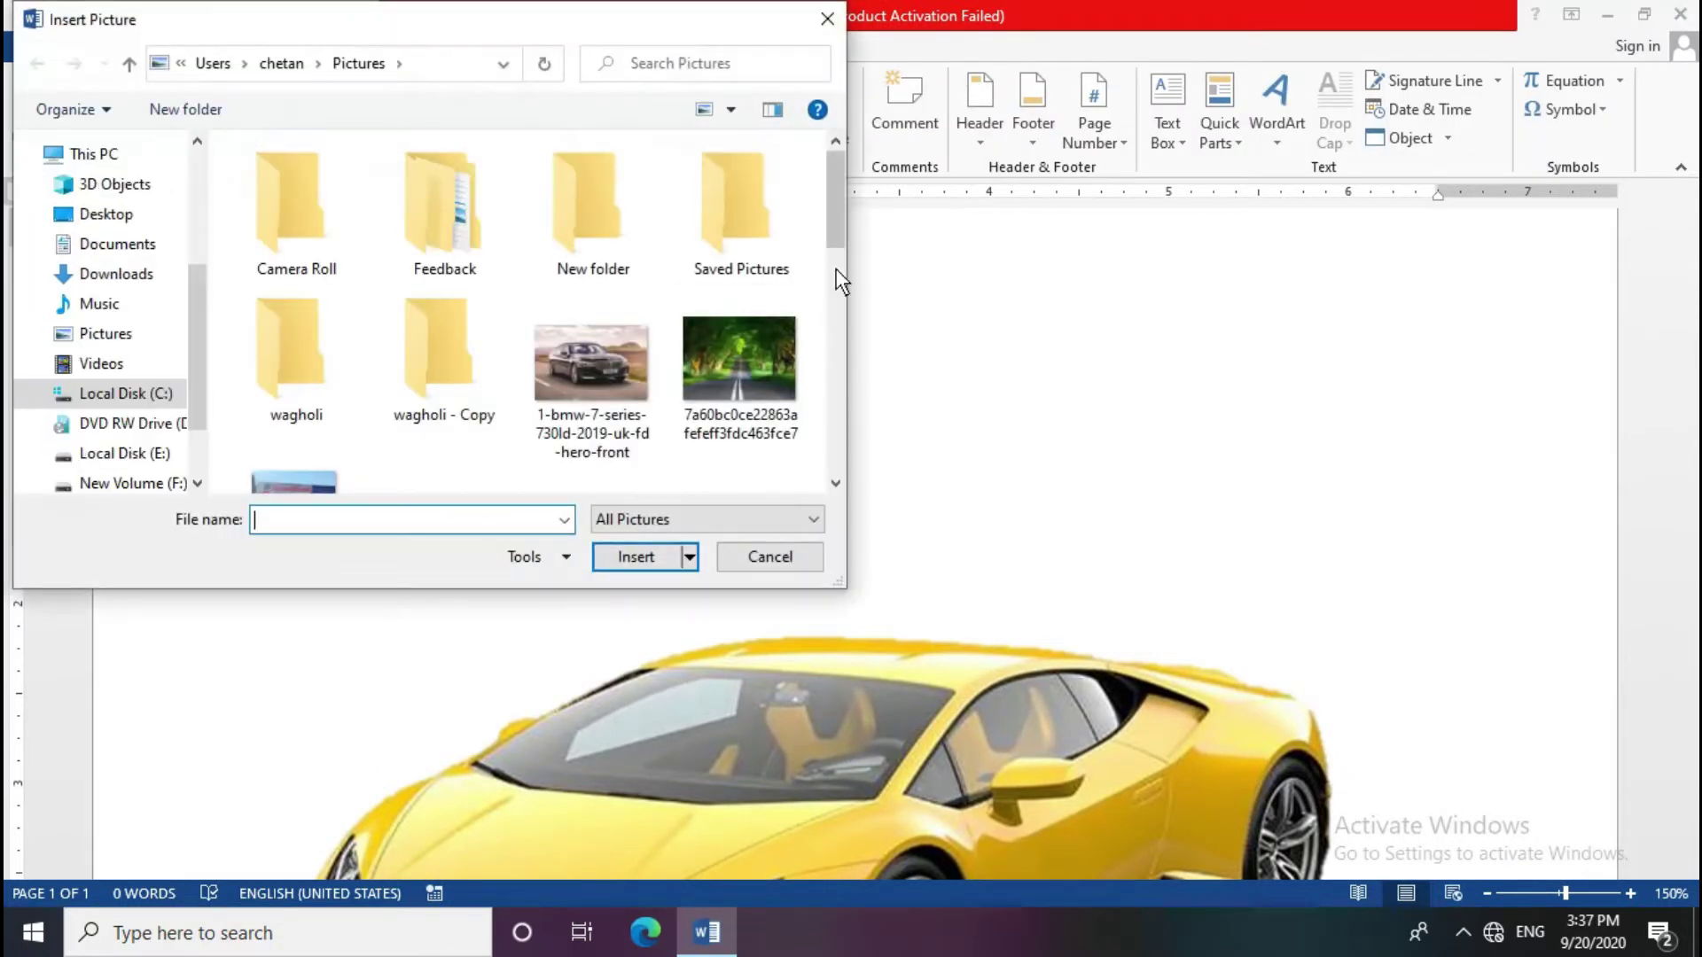
left_click(592, 364)
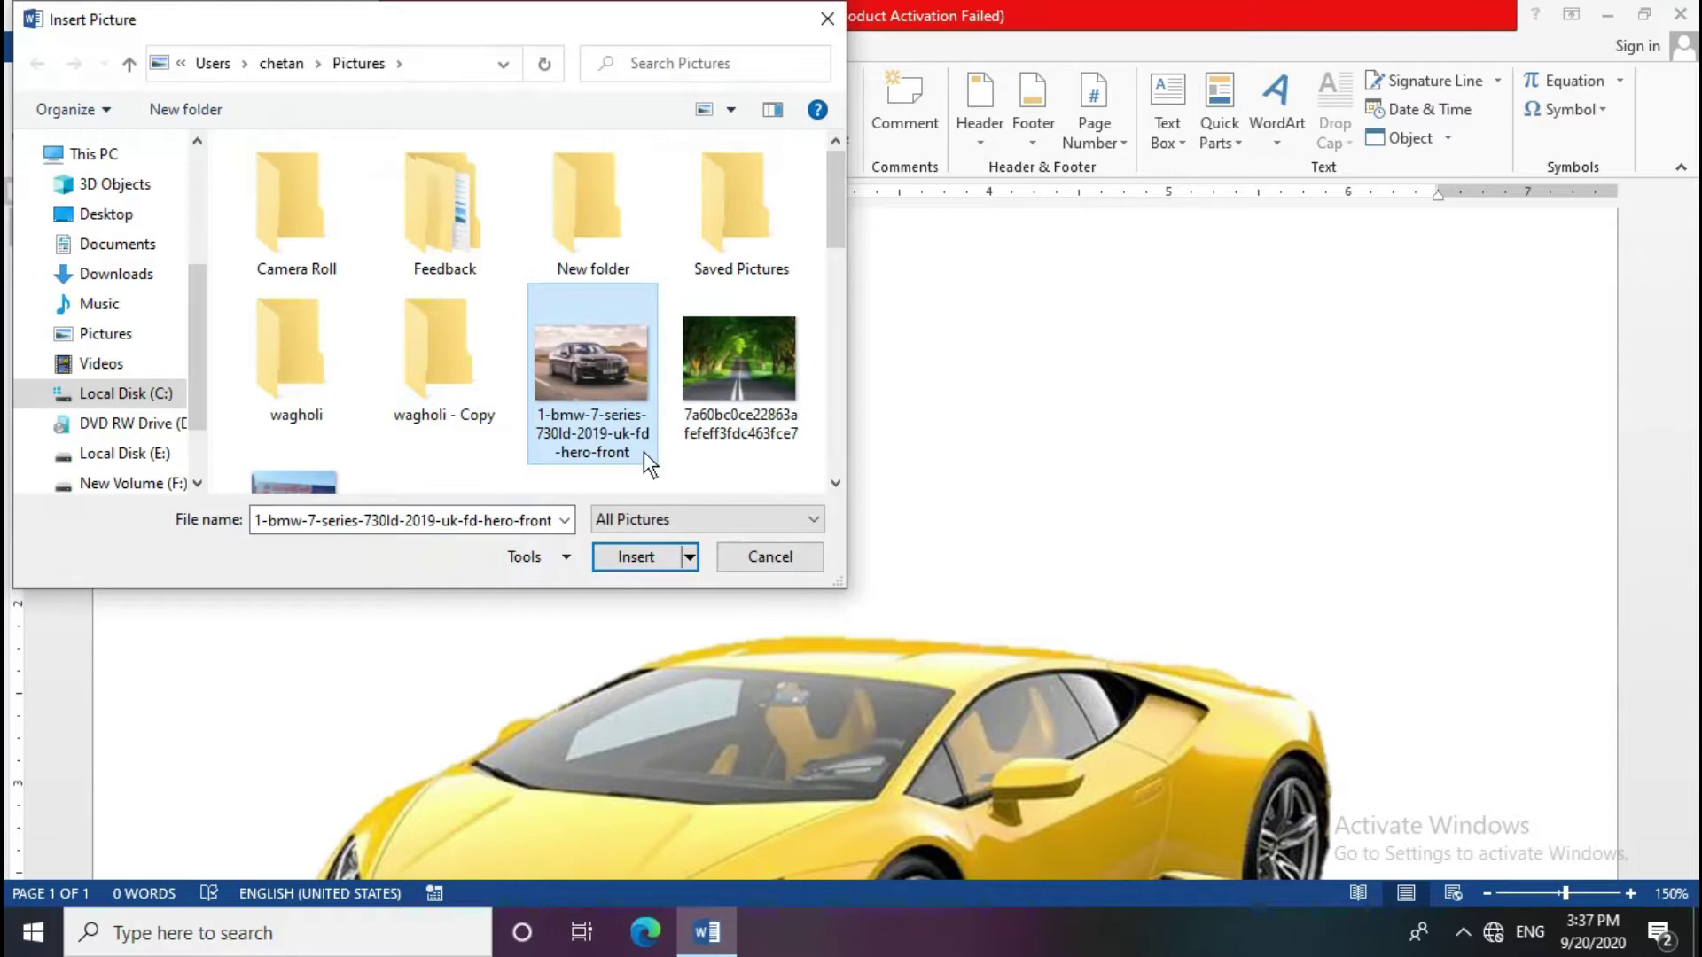
left_click(652, 560)
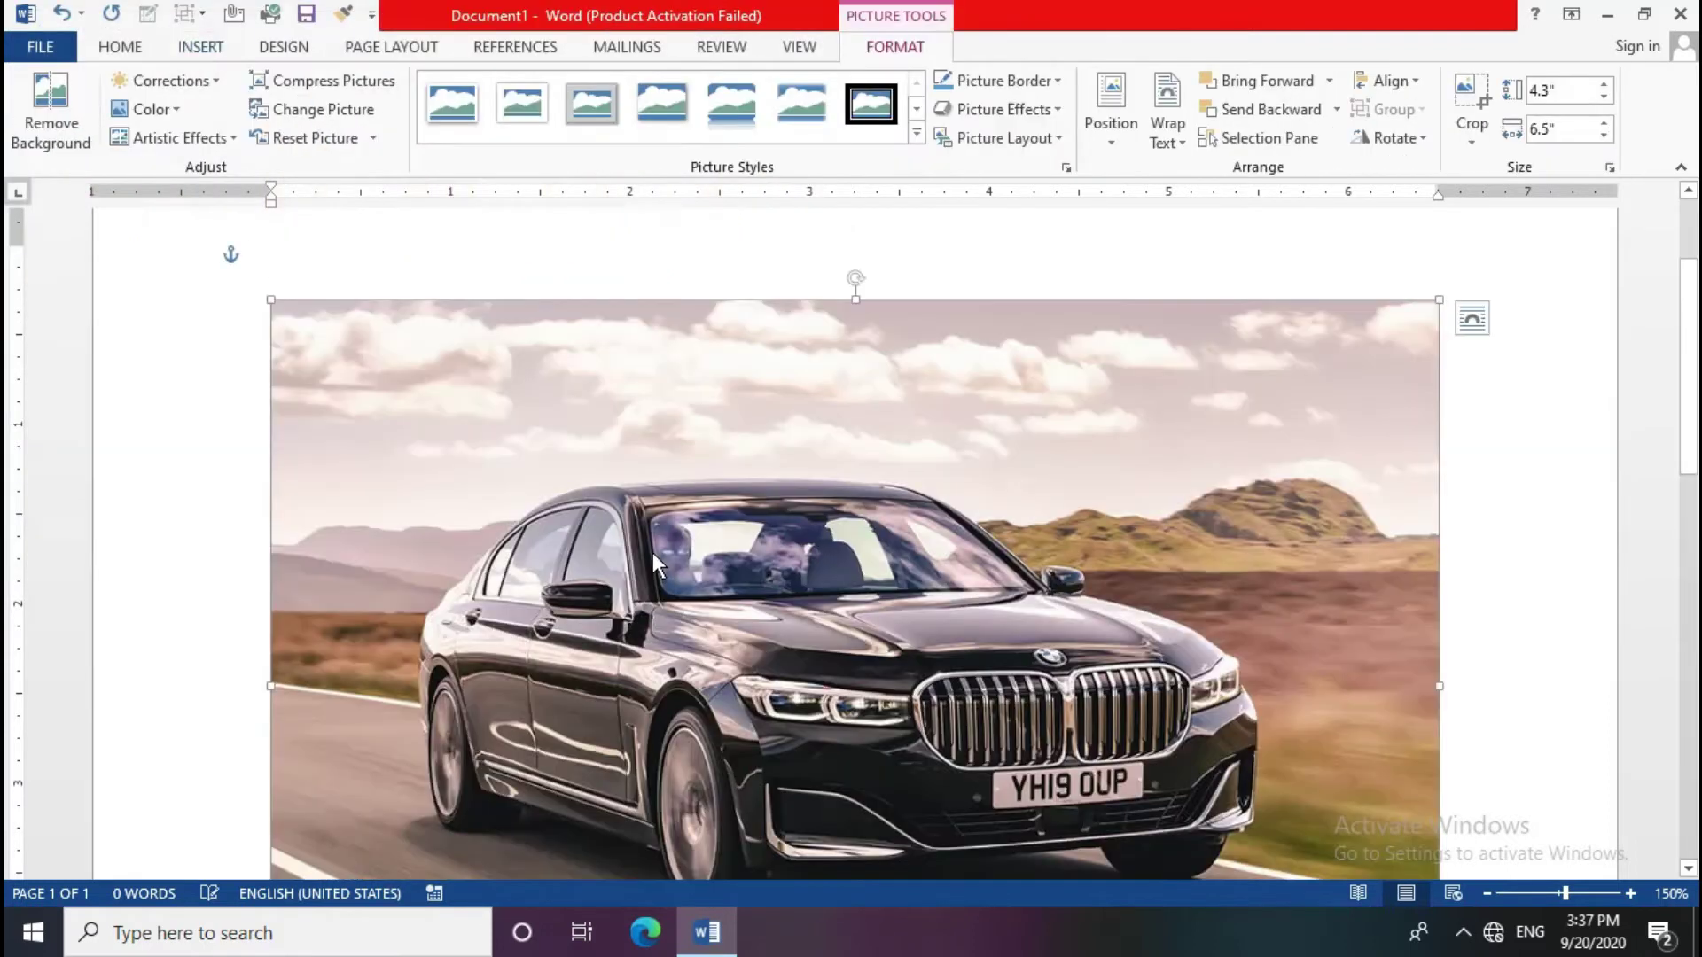
scroll(652, 552, "down", 3)
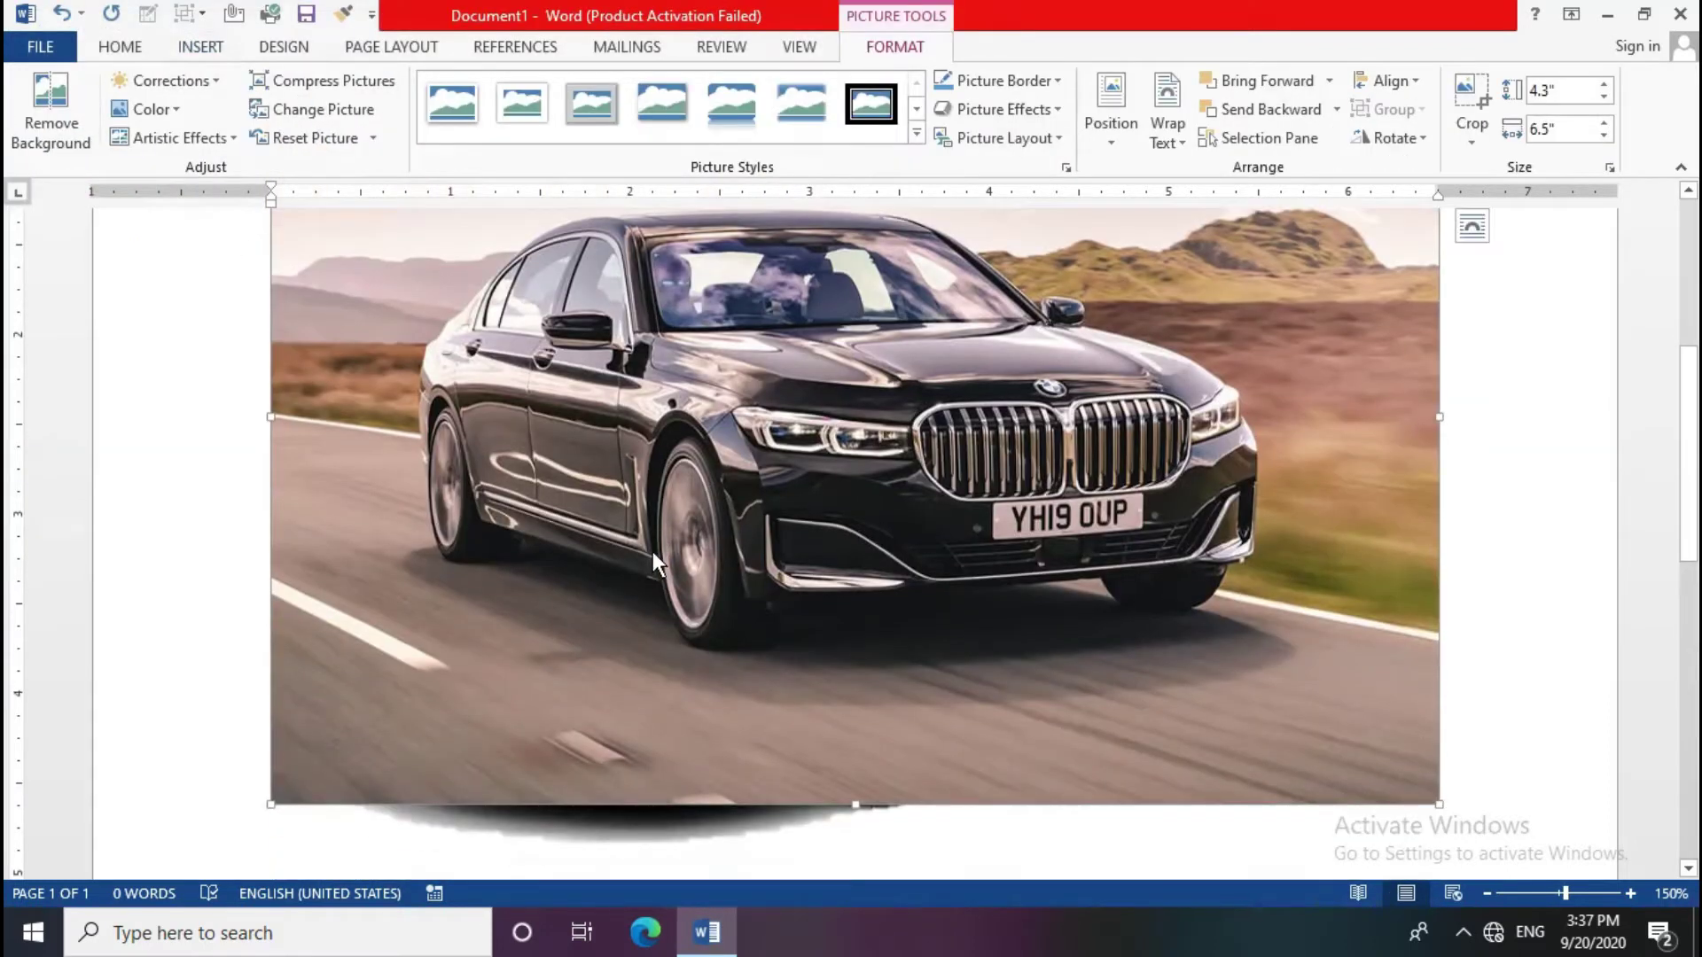
scroll(653, 549, "up", 1)
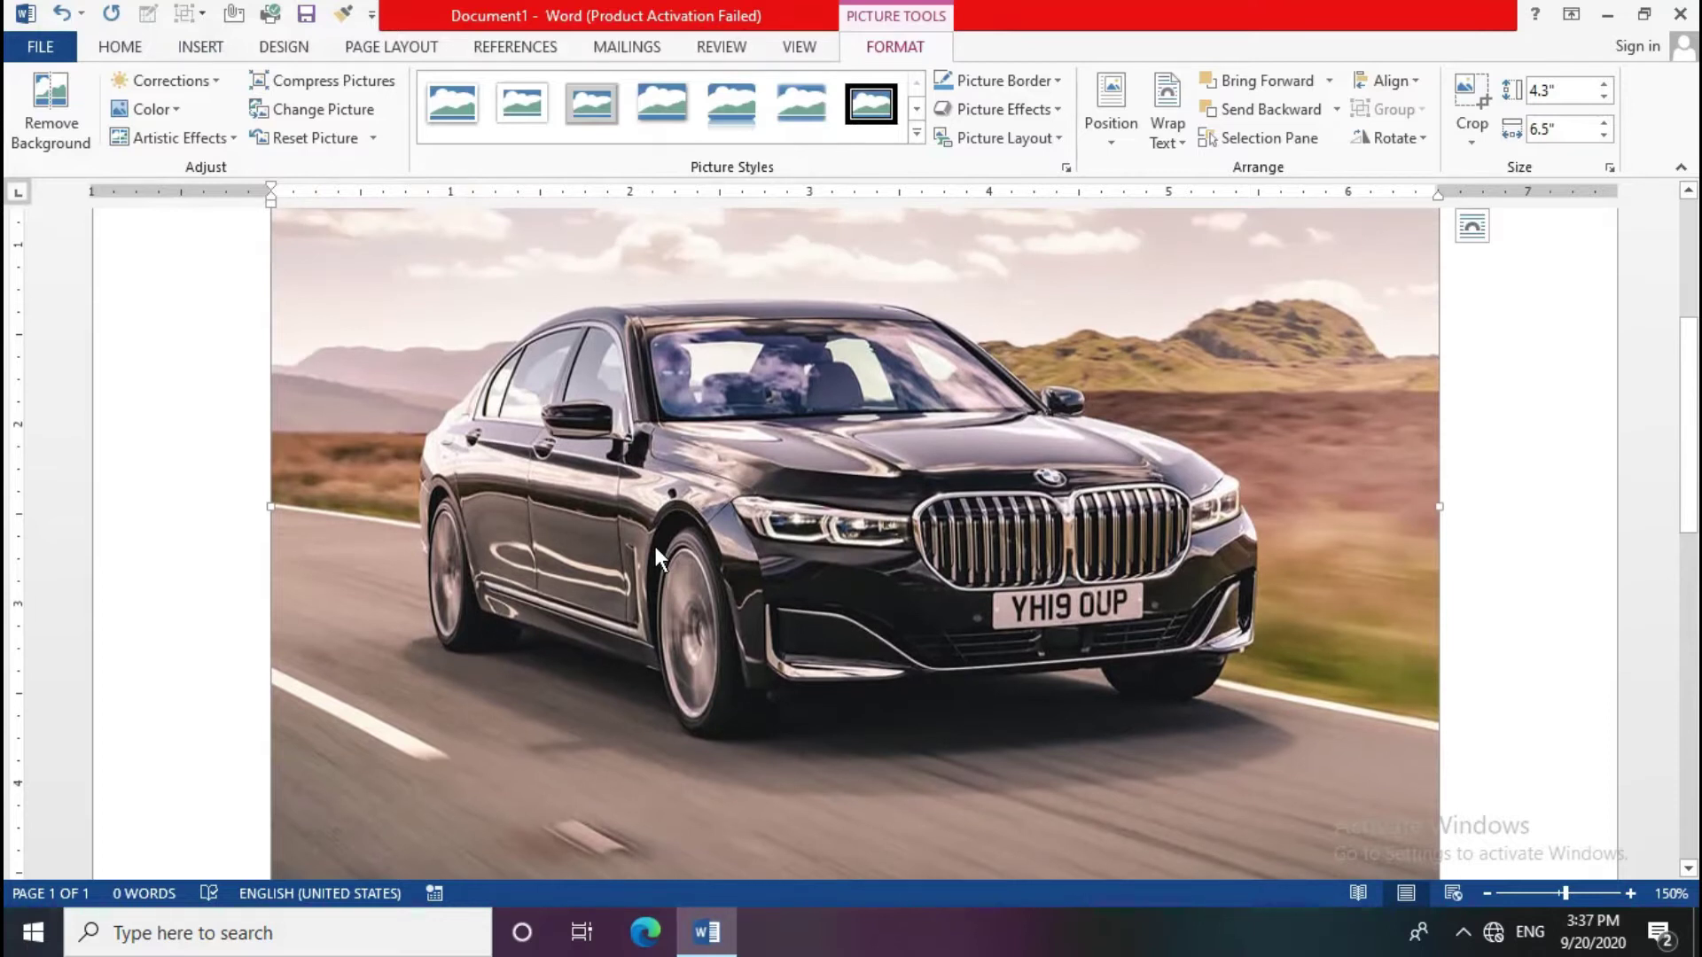
scroll(654, 547, "up", 2)
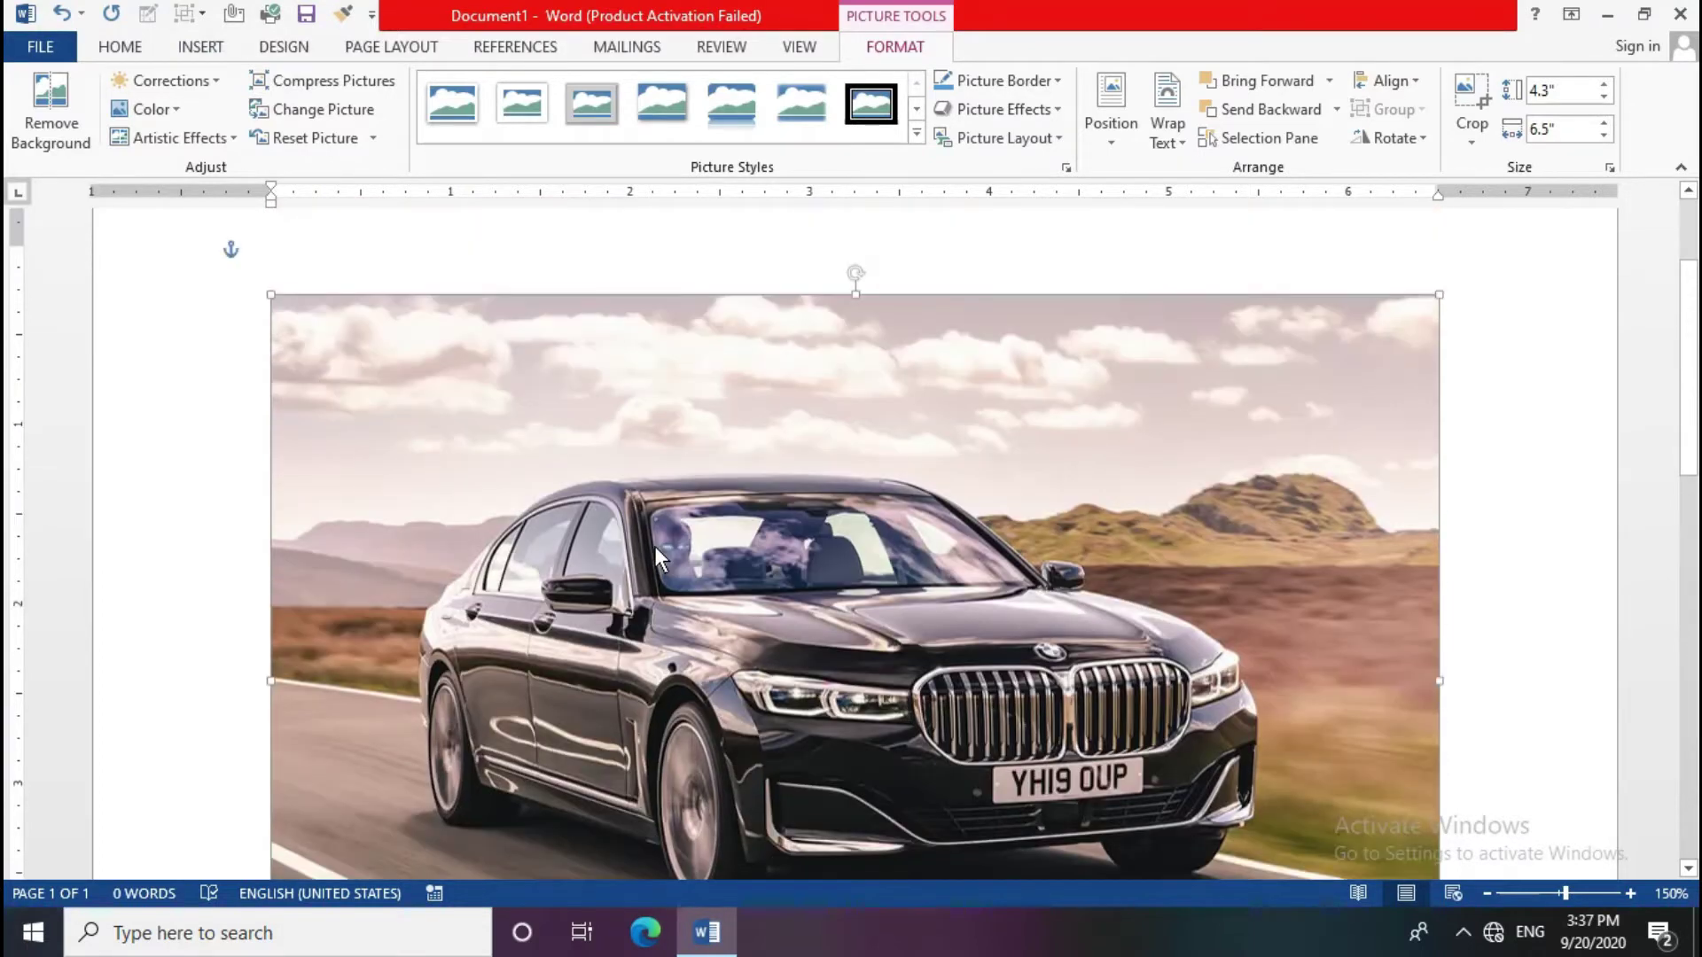
Step: Start Remove Background on the BMW photo and widen the kept region left and upward
left_click(76, 145)
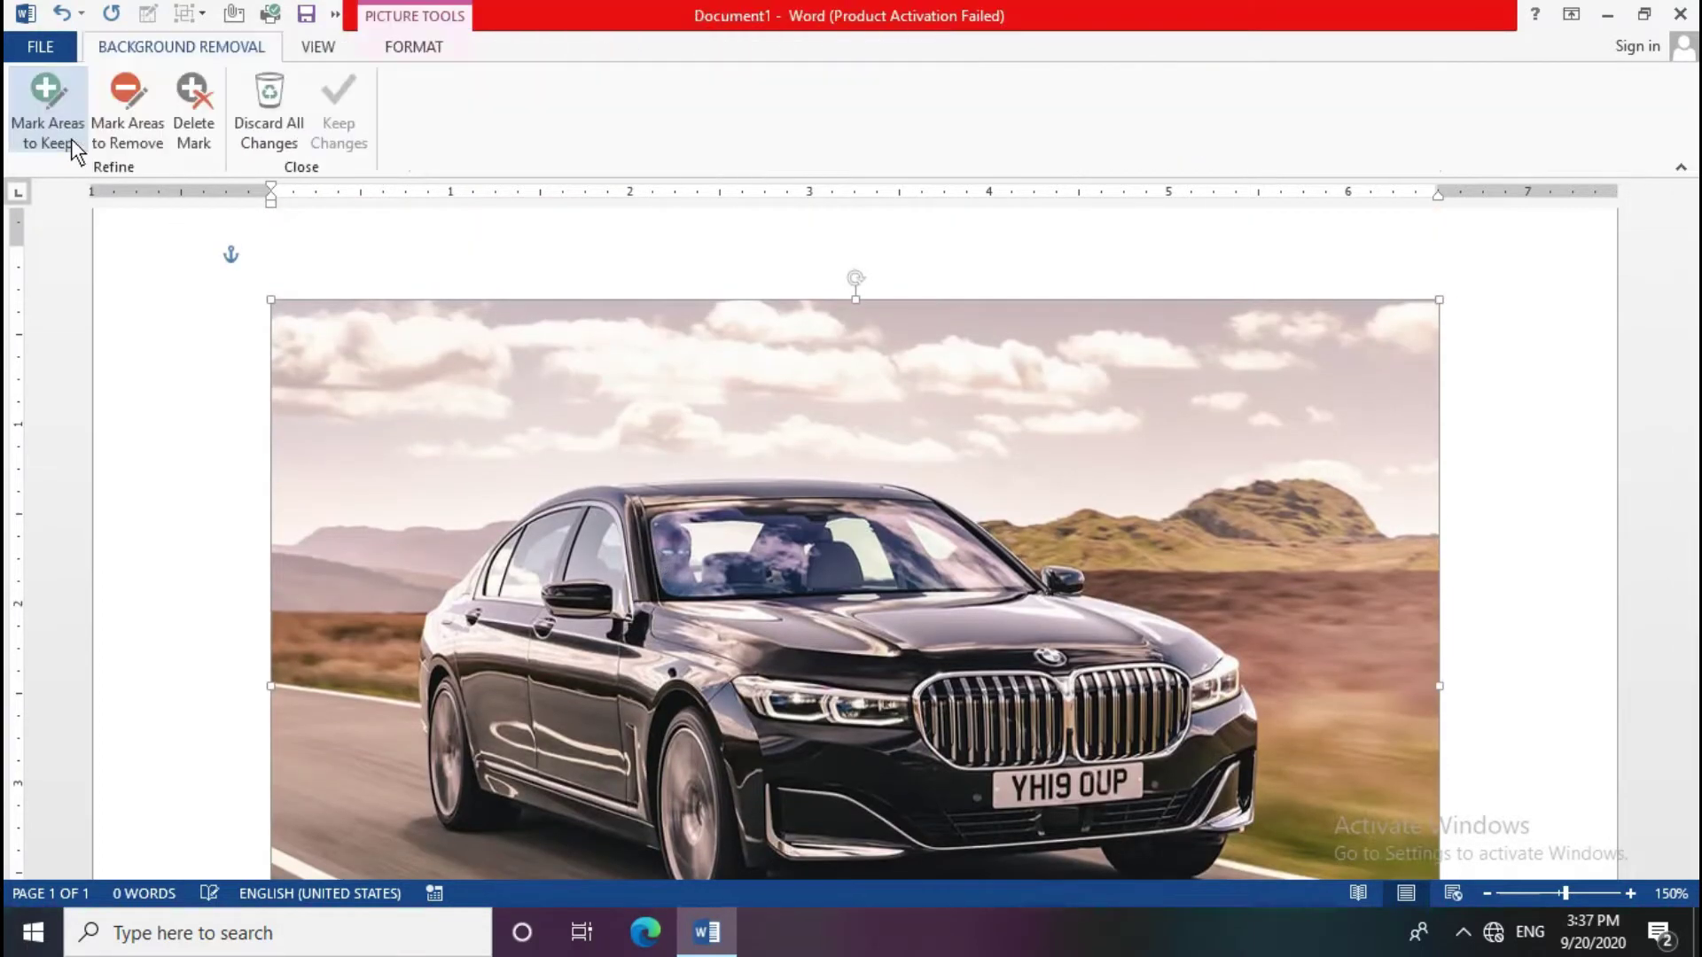
scroll(692, 466, "down", 3)
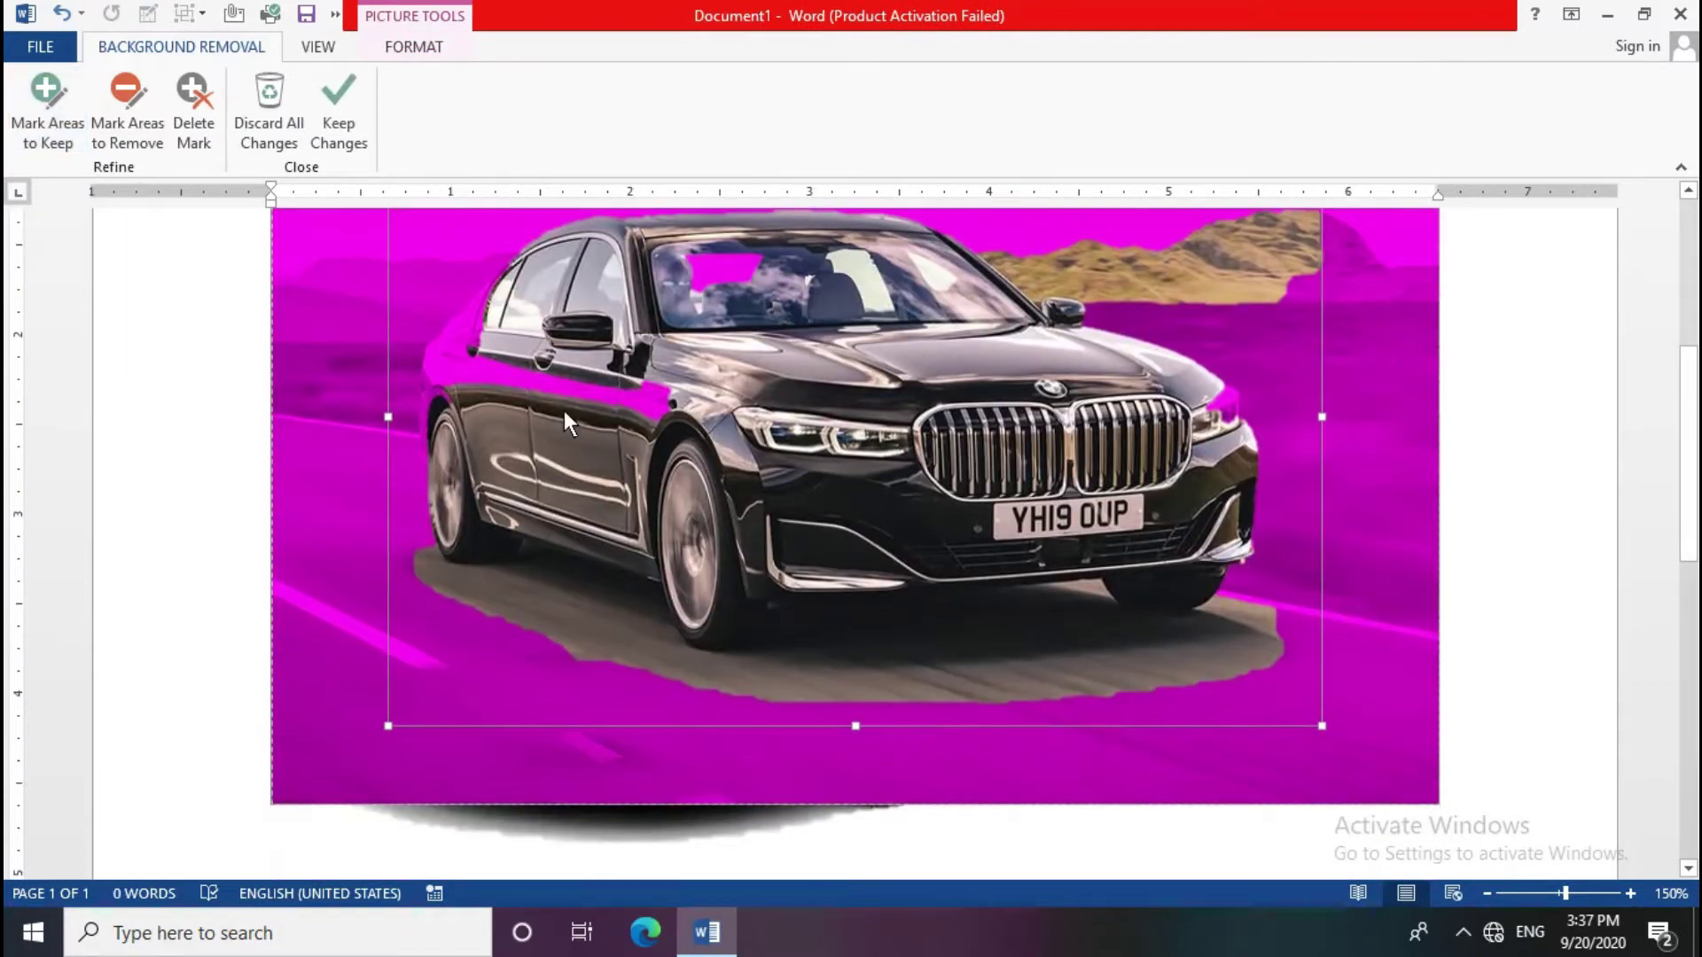
scroll(435, 426, "up", 1)
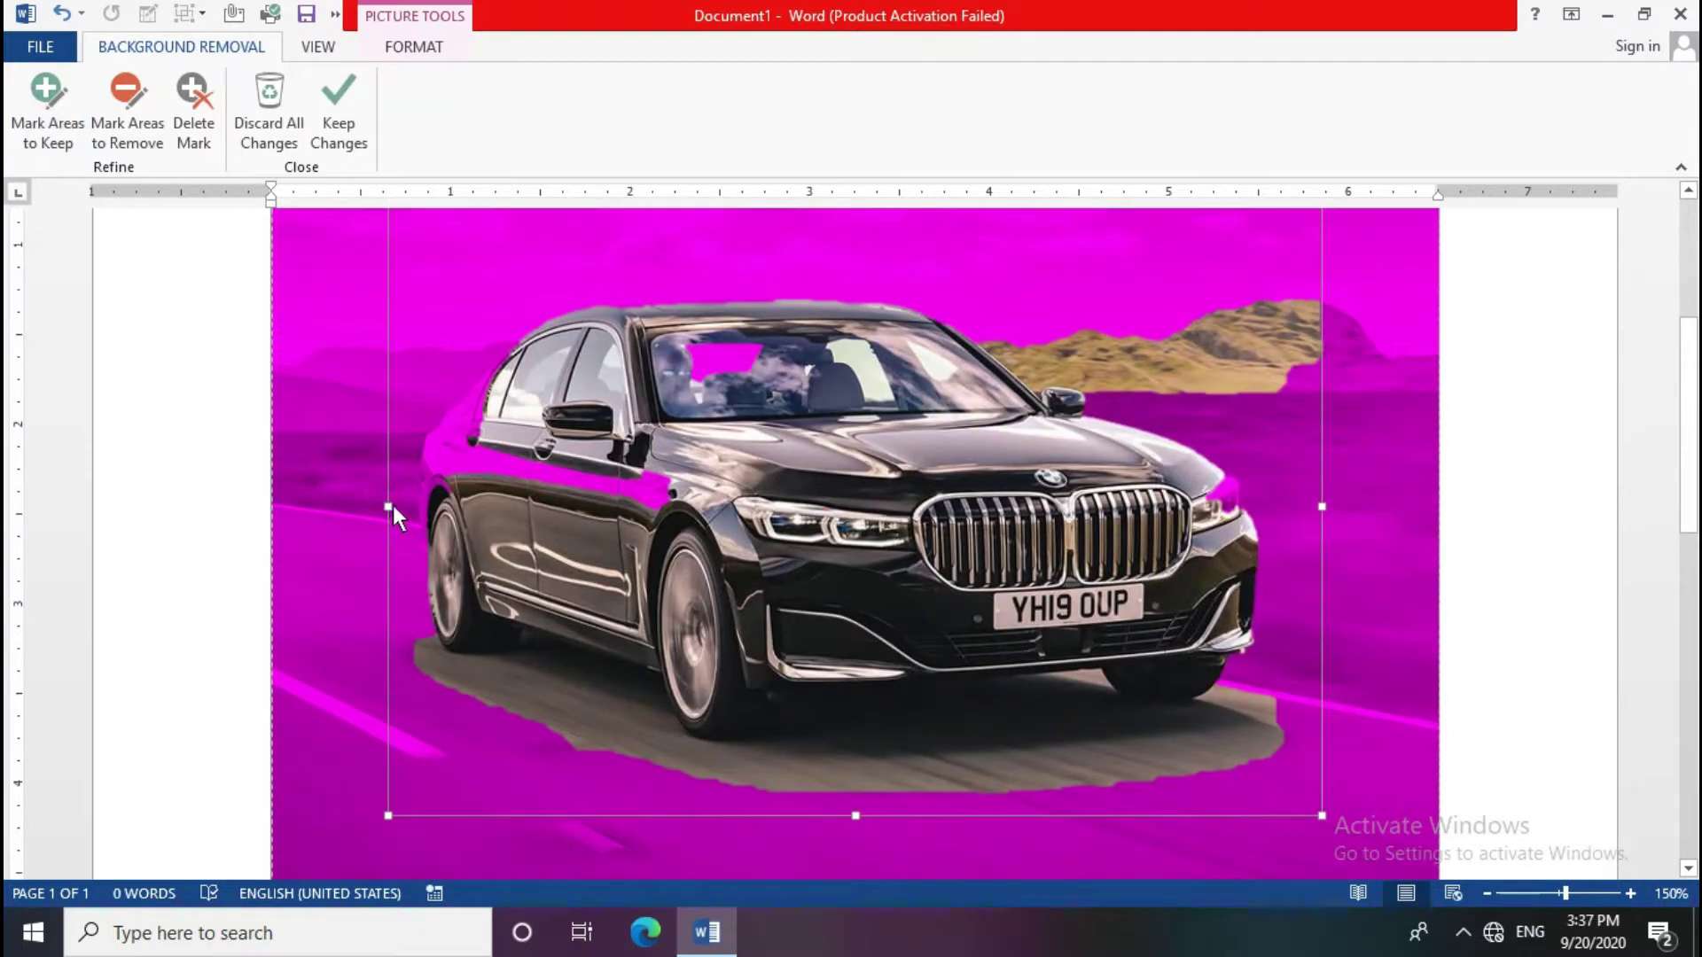
left_click_drag(390, 507, 319, 513)
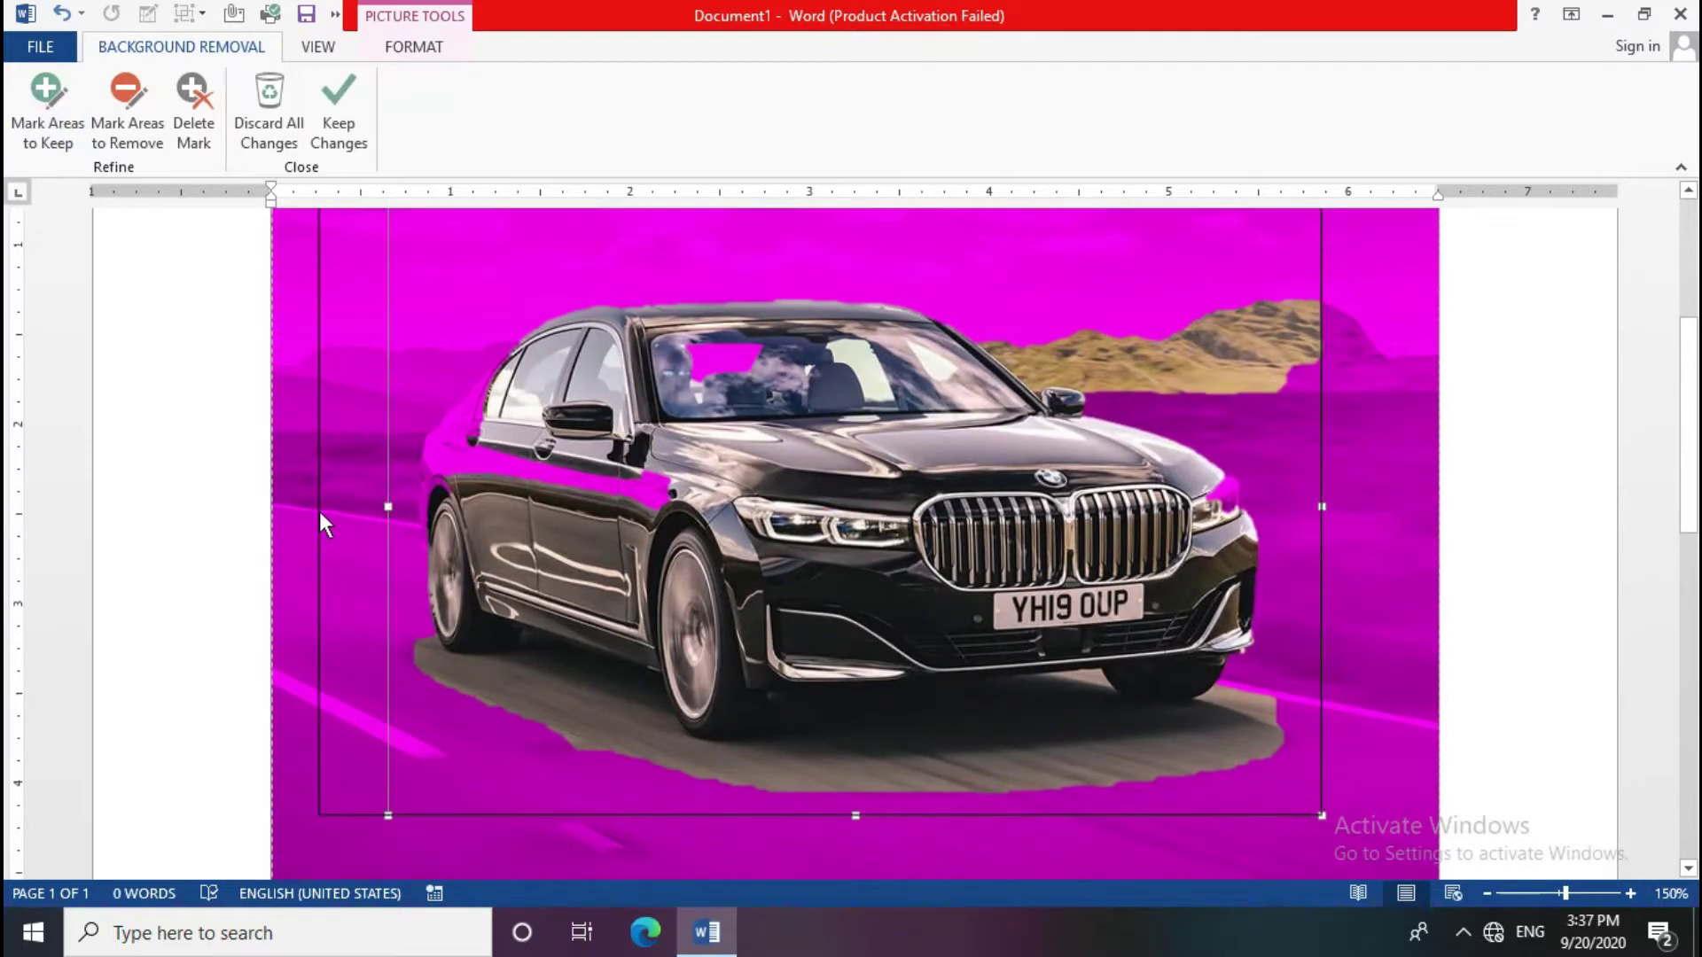
scroll(727, 561, "up", 3)
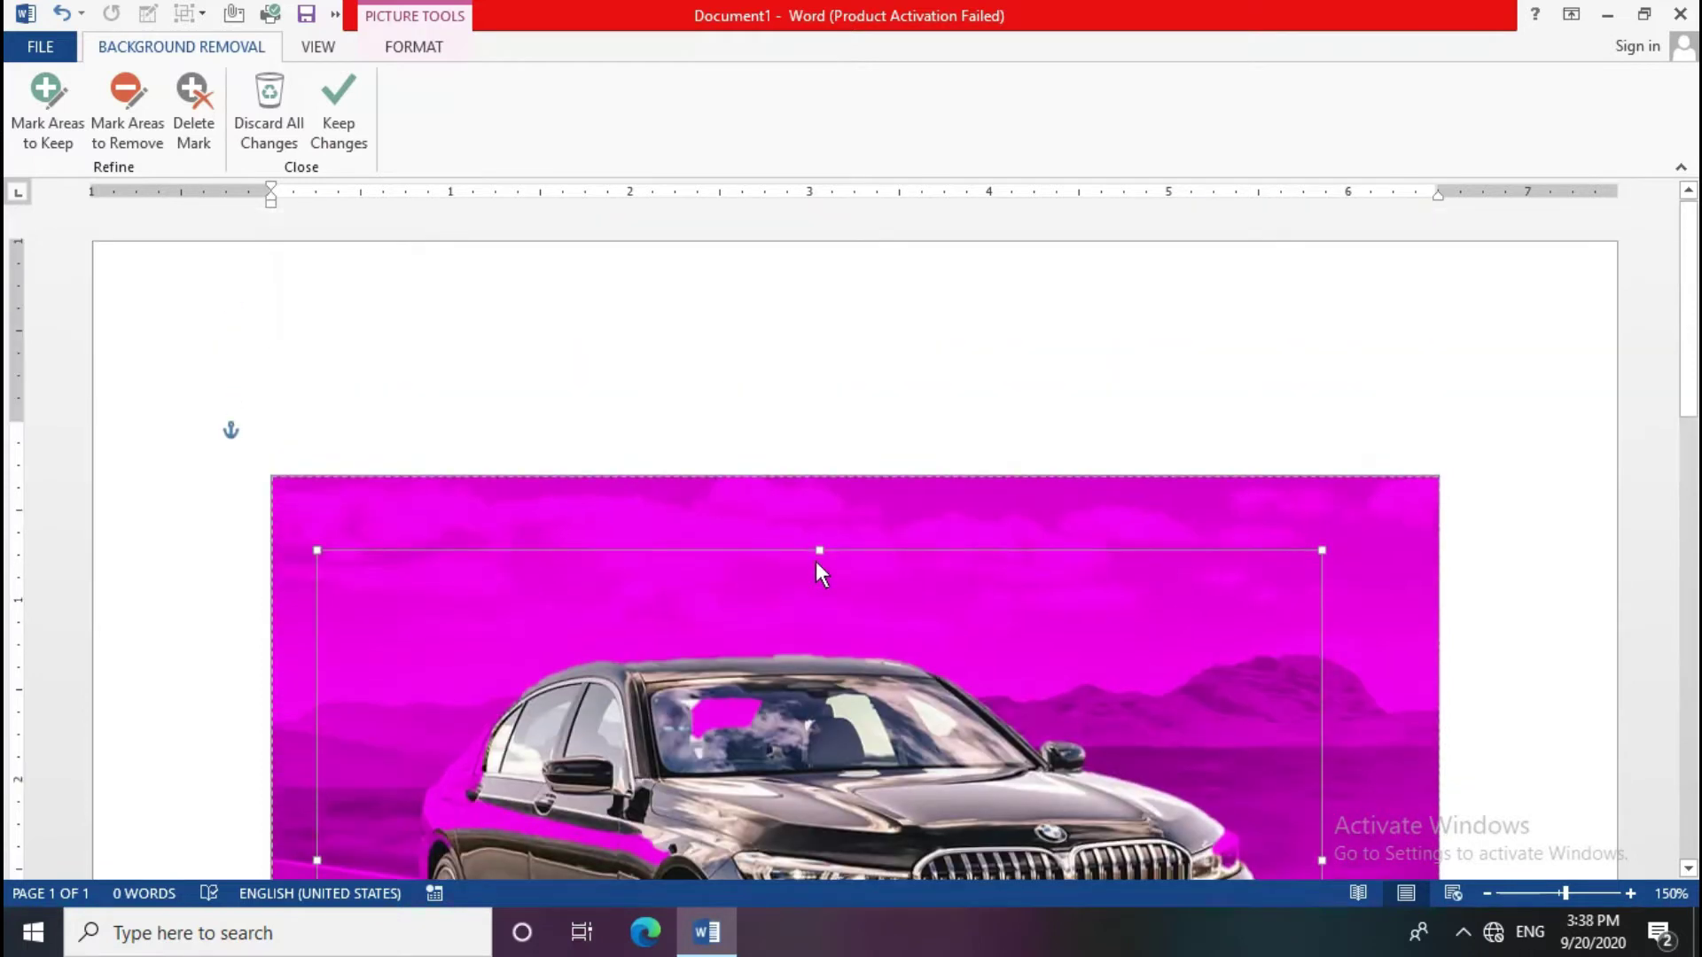
left_click_drag(820, 550, 811, 492)
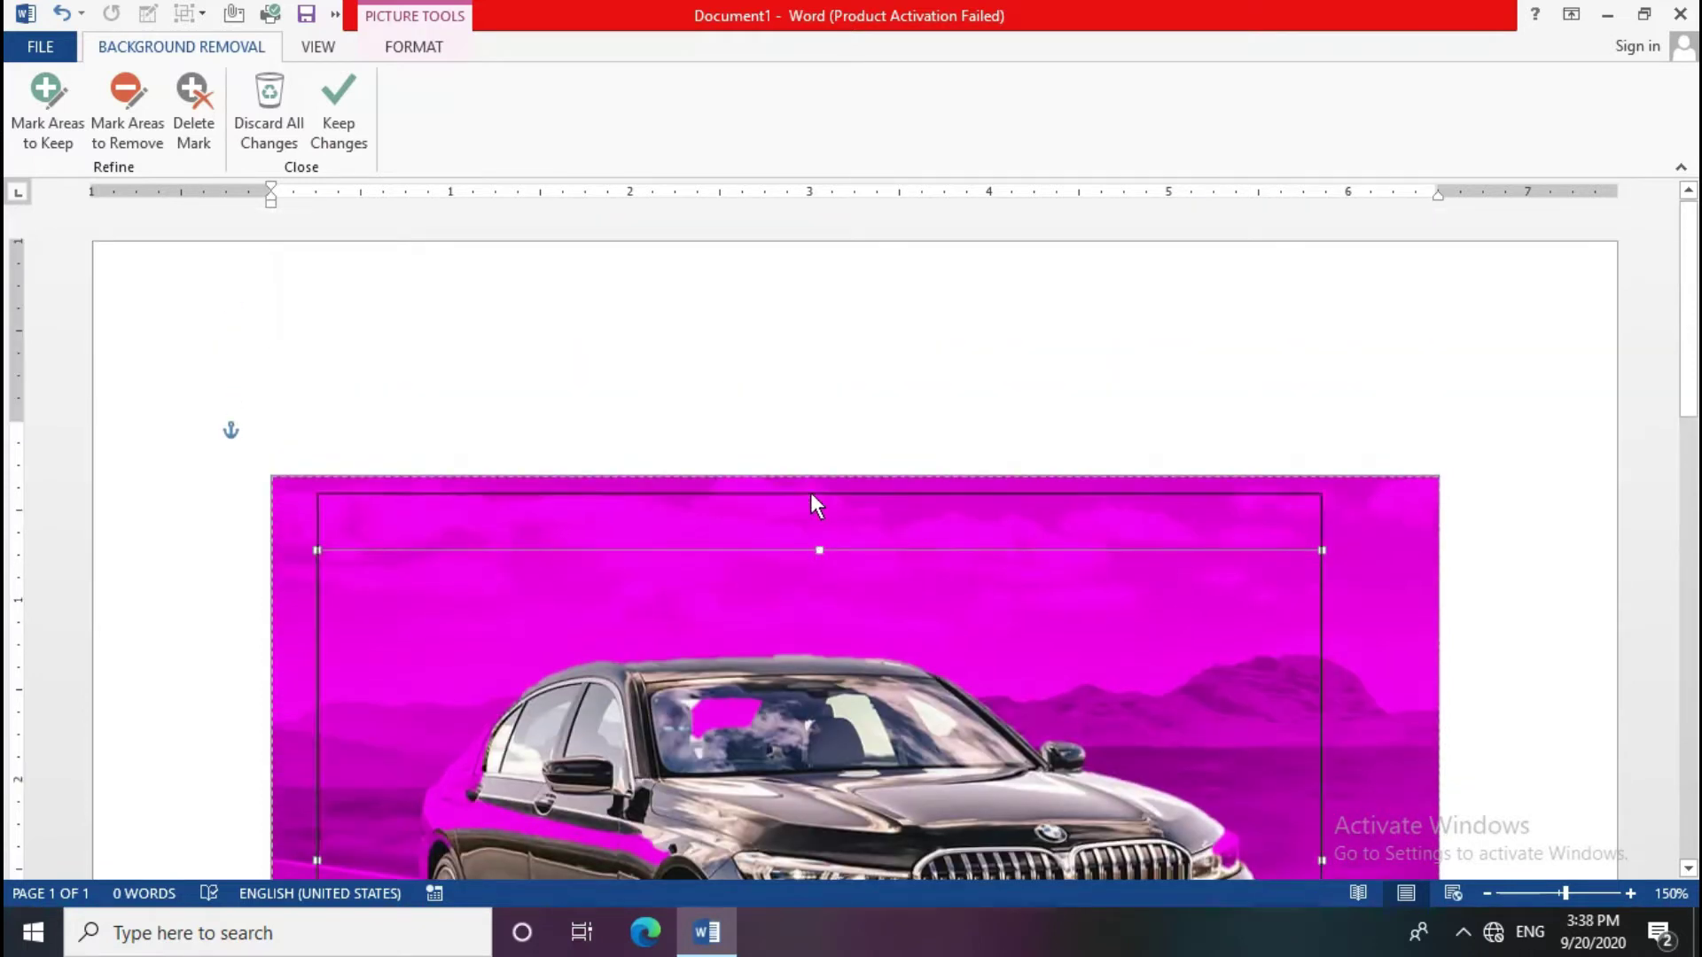
scroll(809, 492, "down", 3)
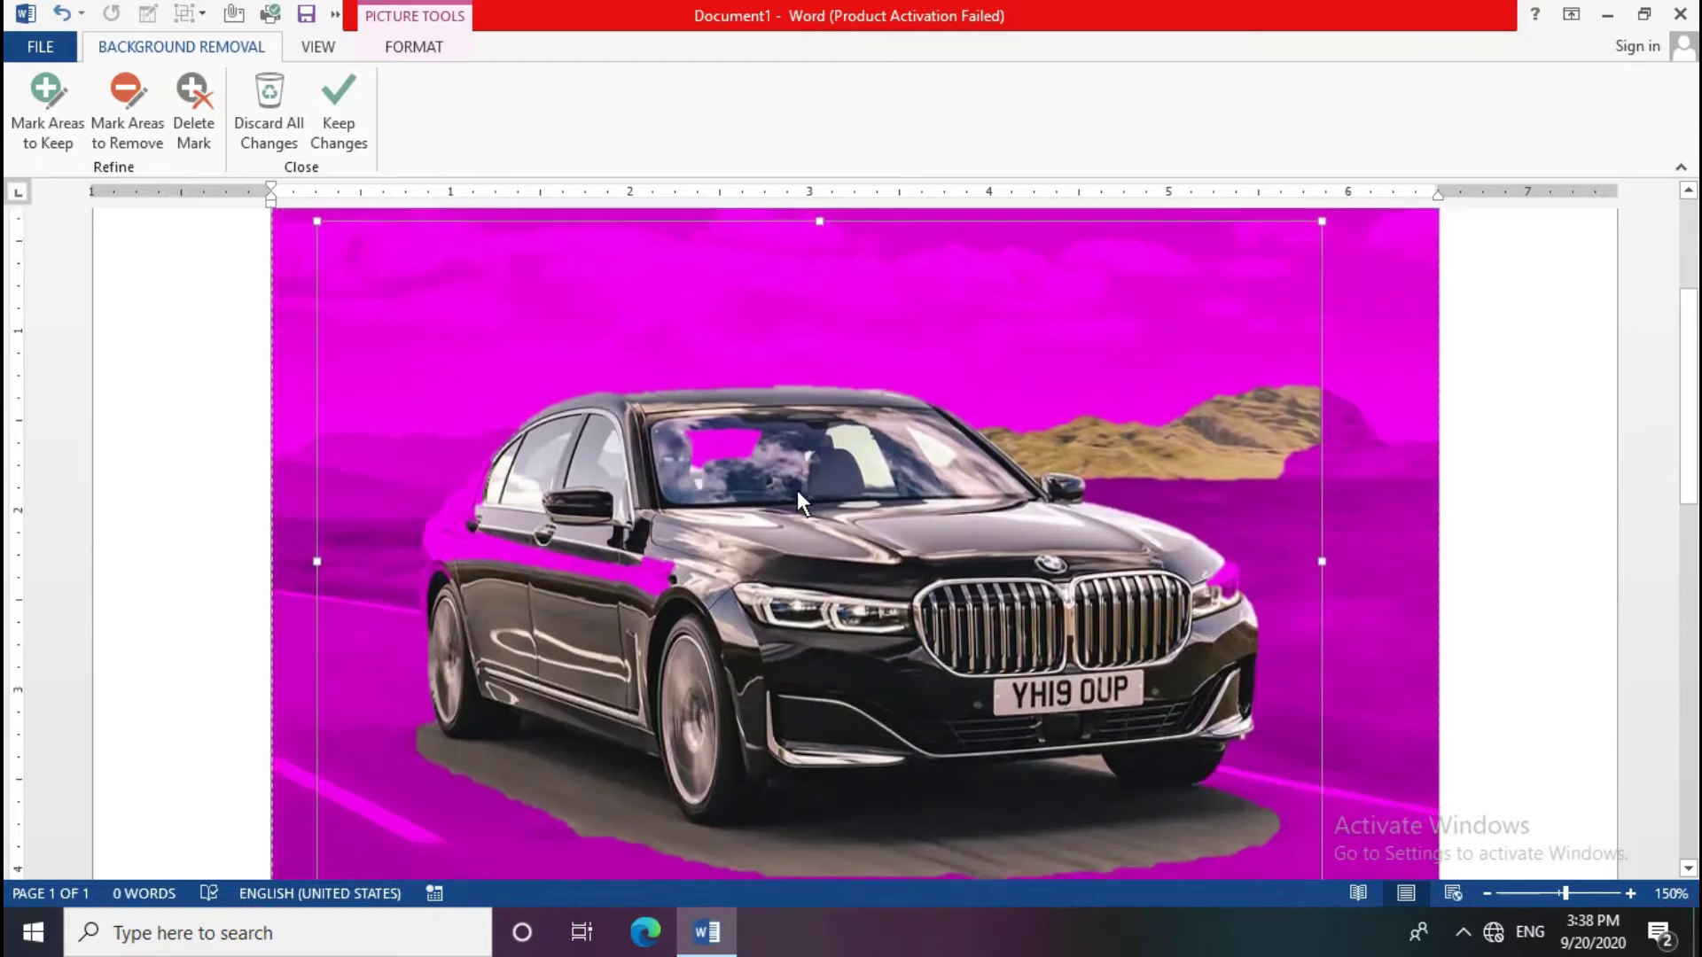
scroll(1302, 666, "down", 4)
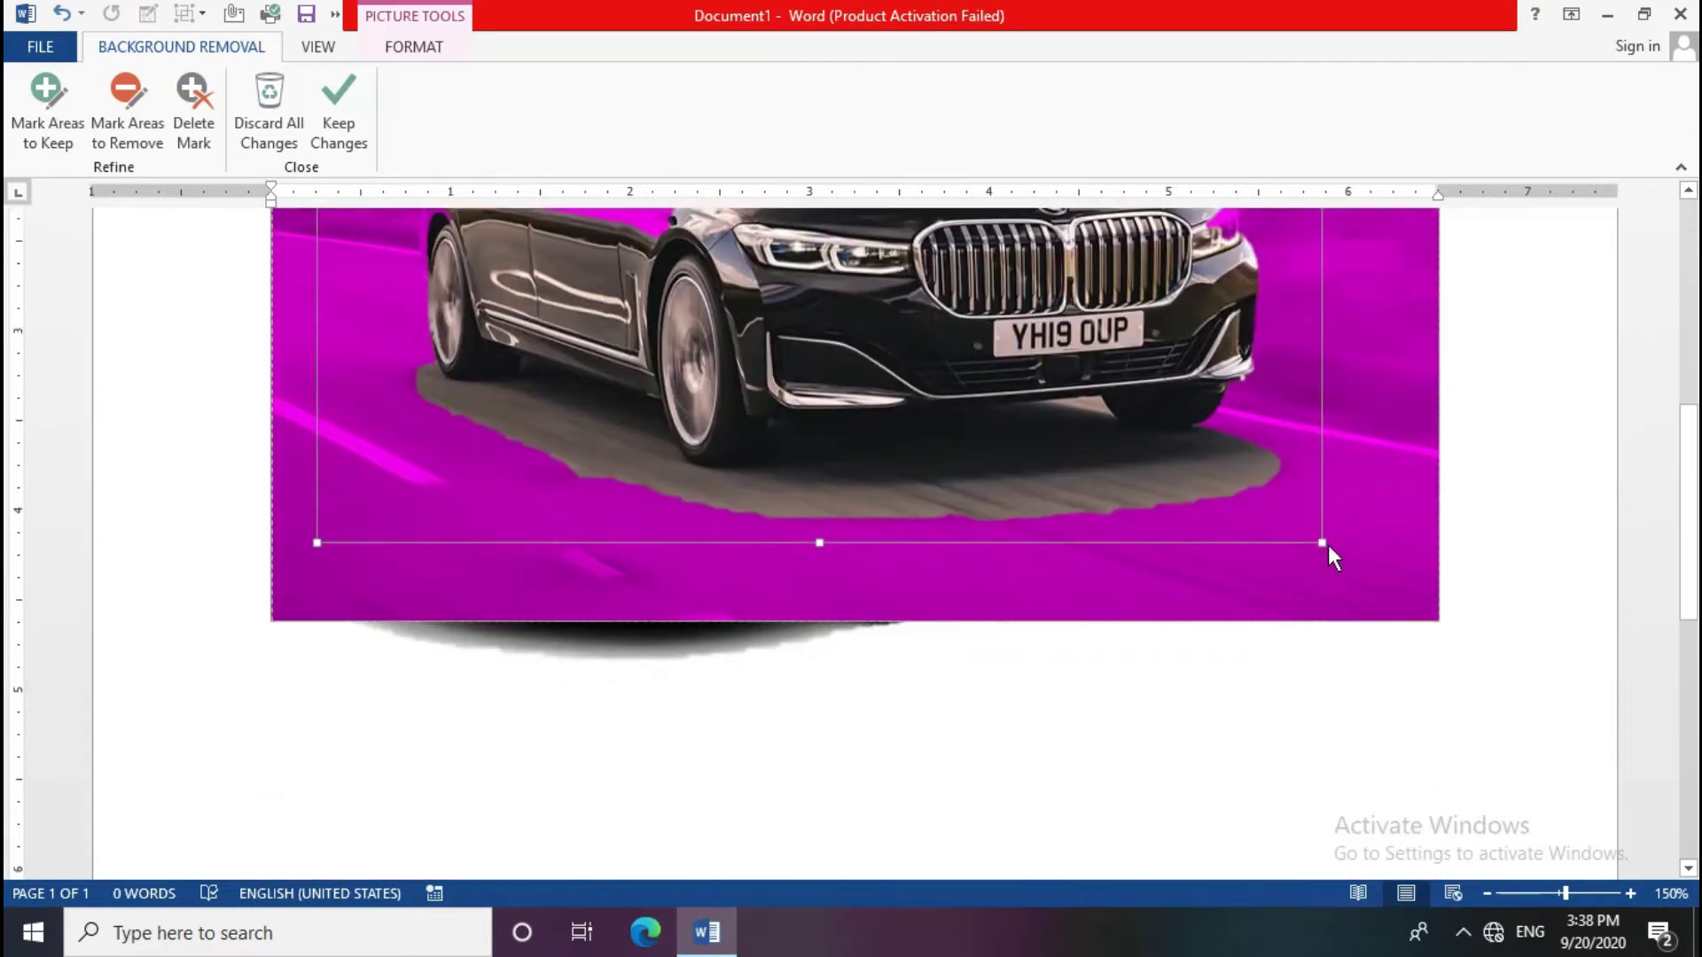
Step: Stretch the kept region to the photo's bottom-right, left and top edges, restoring the sky
left_click_drag(1322, 543, 1439, 623)
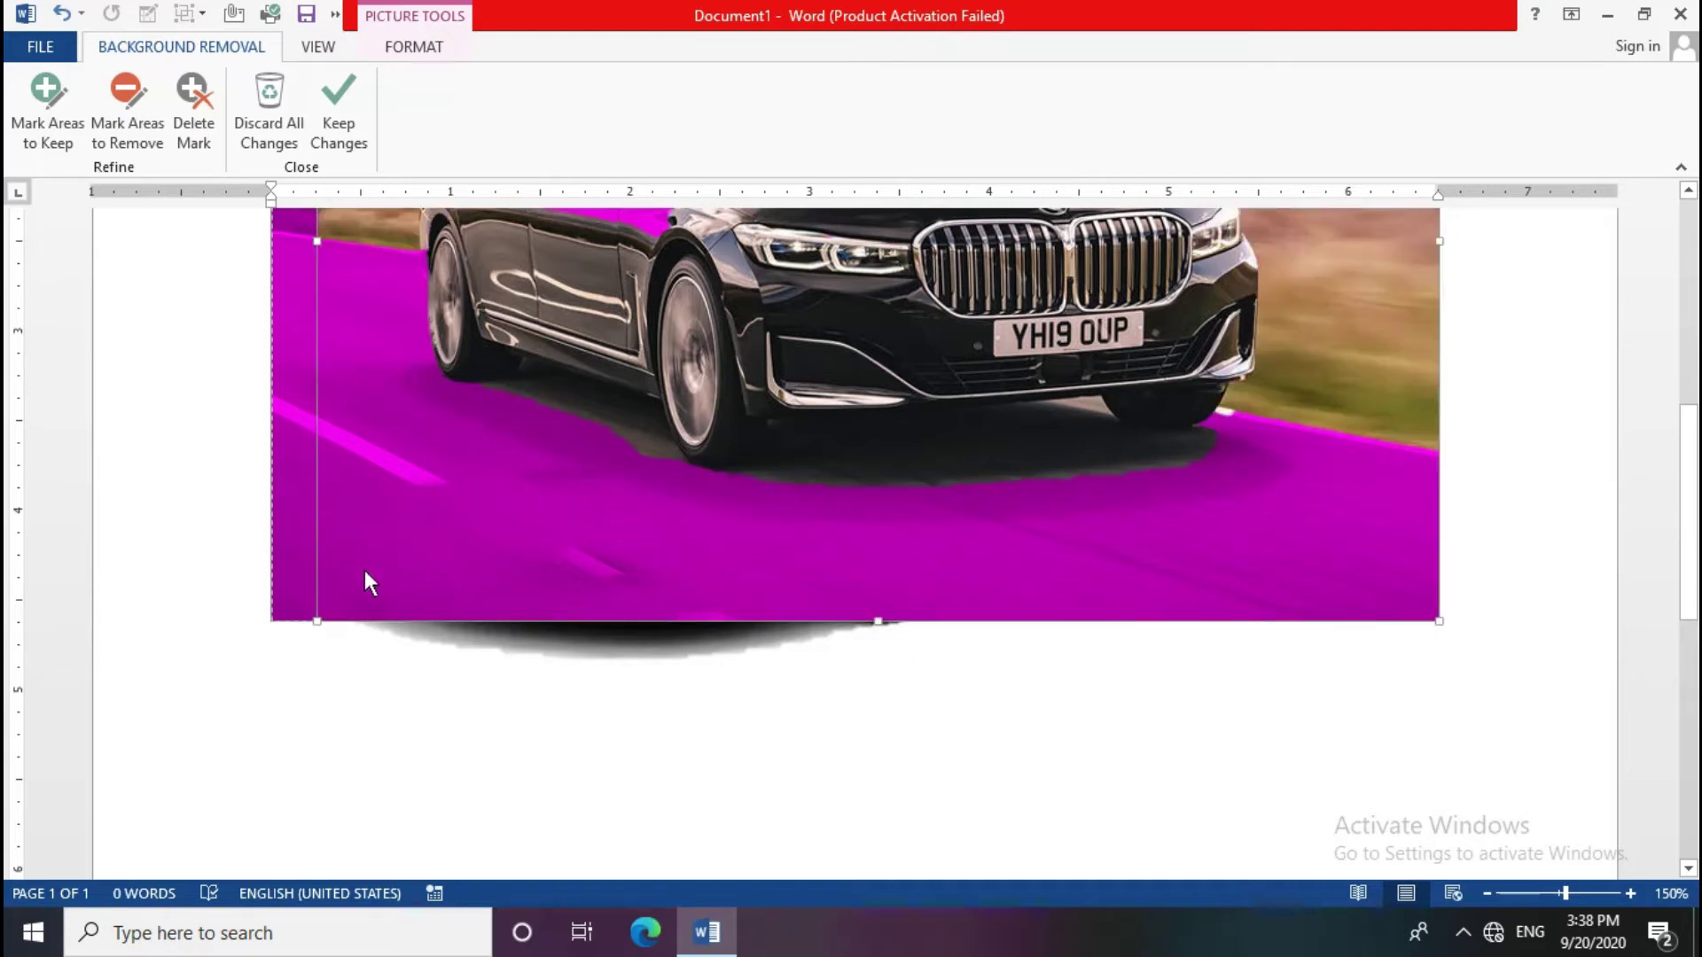
left_click_drag(316, 621, 230, 619)
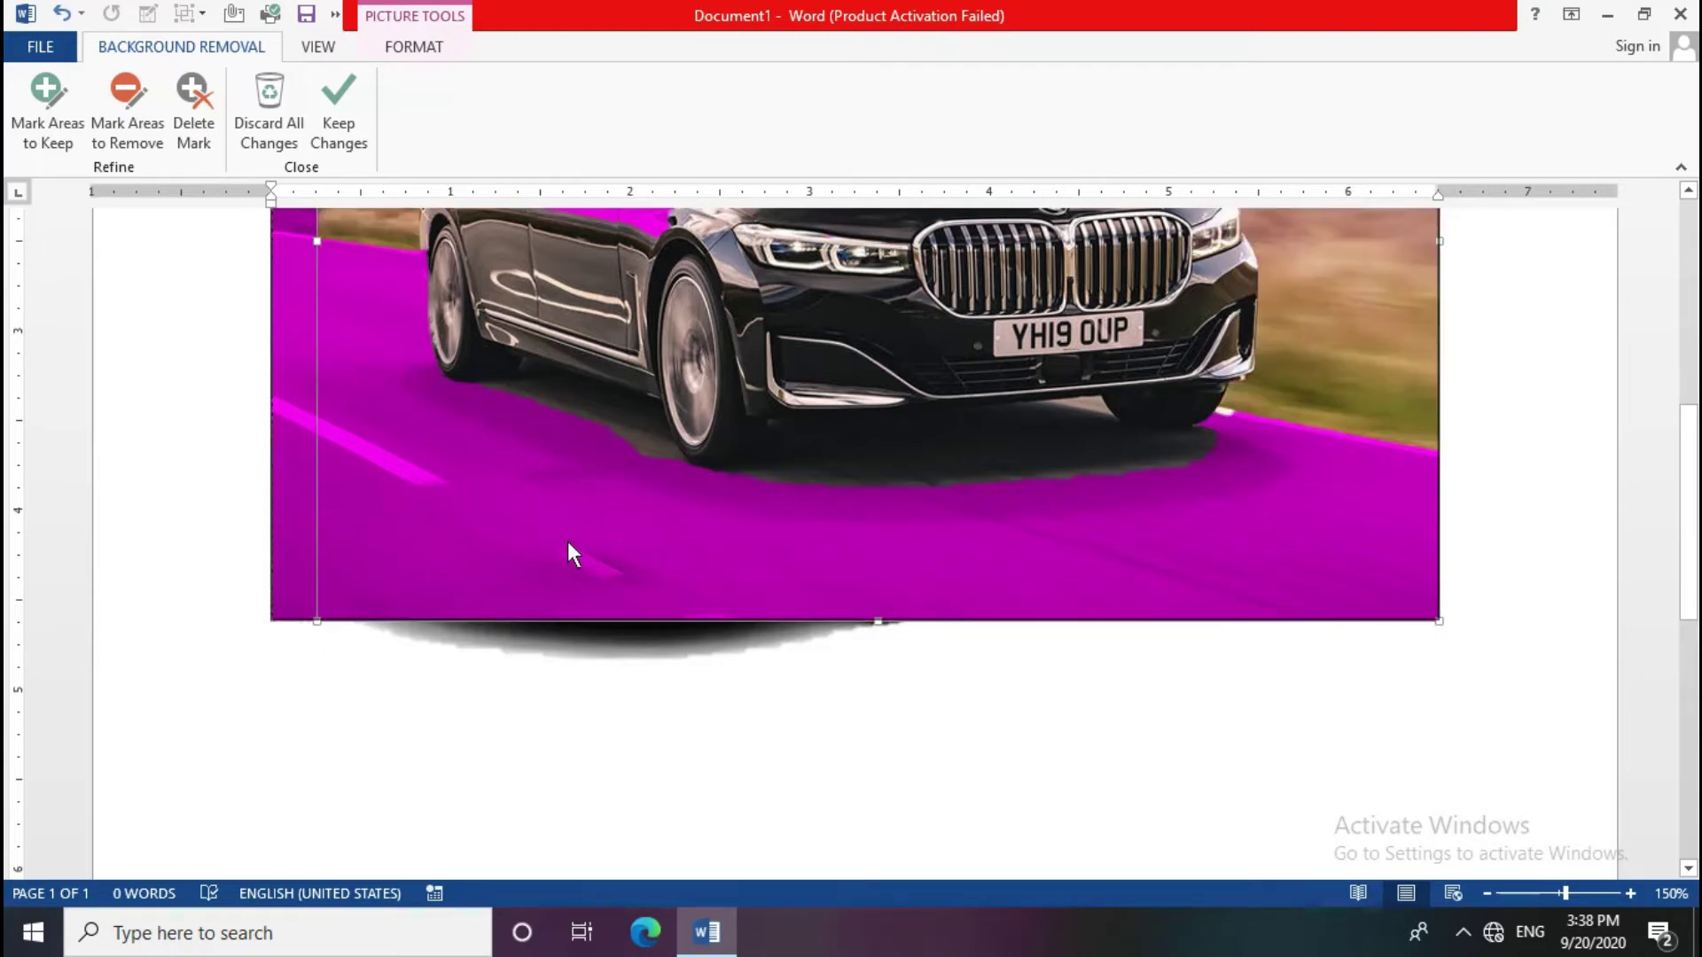
scroll(571, 509, "up", 3)
scroll(524, 491, "up", 2)
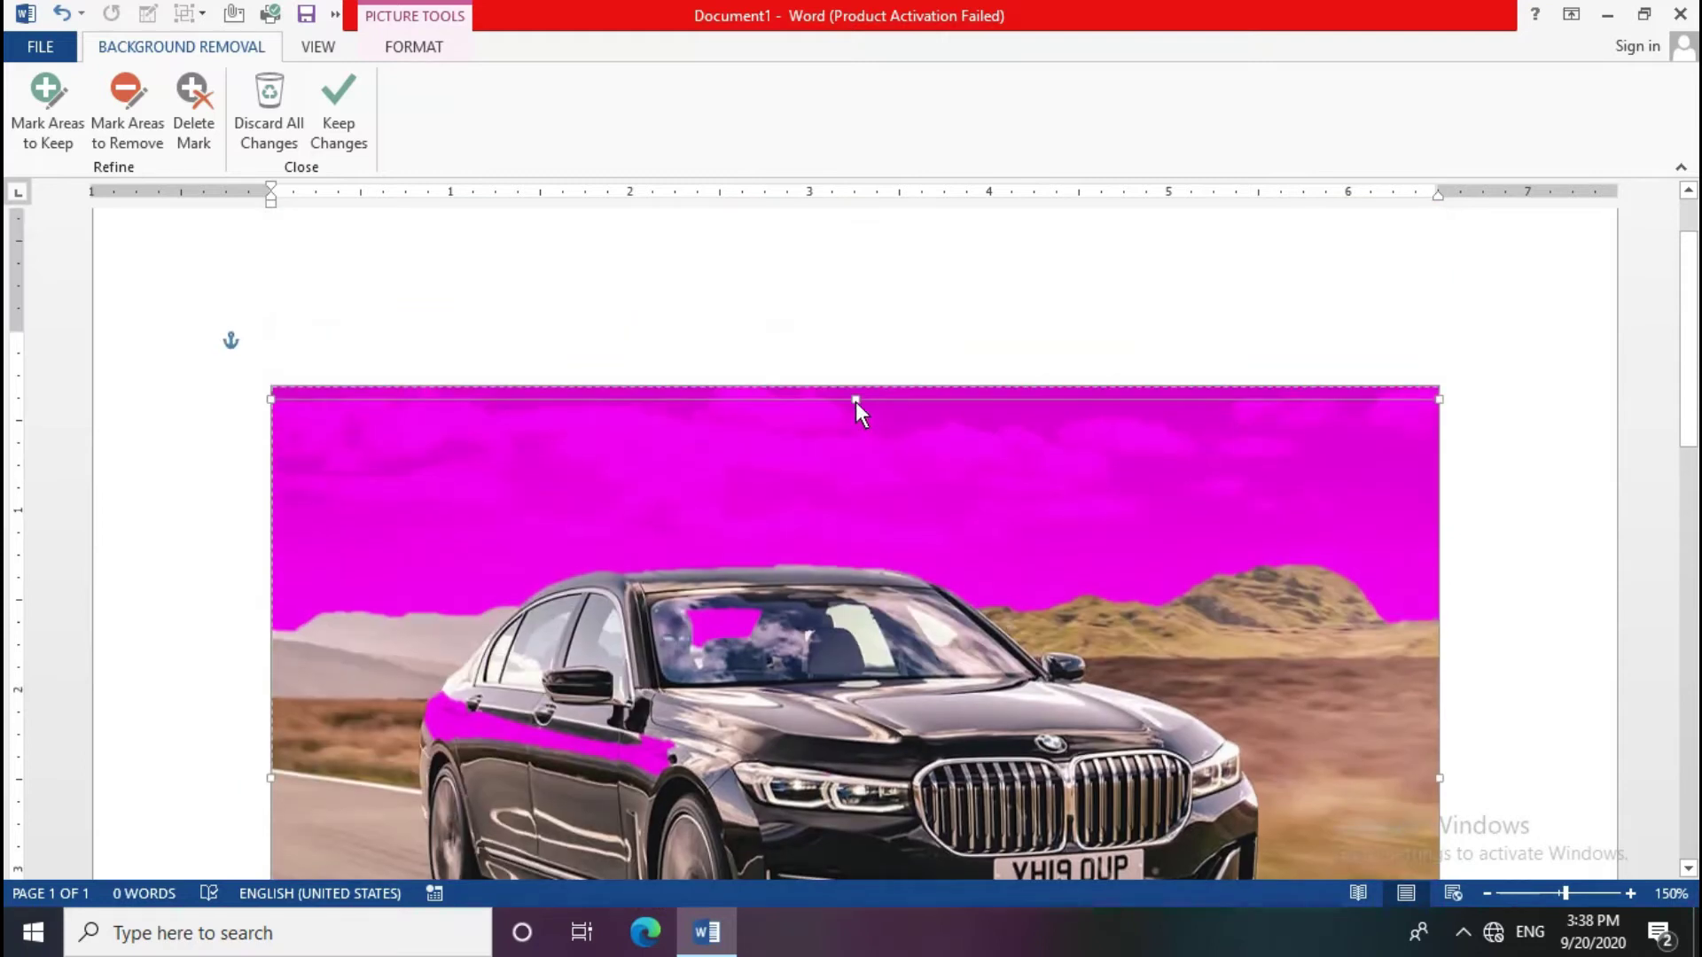
left_click_drag(856, 403, 855, 380)
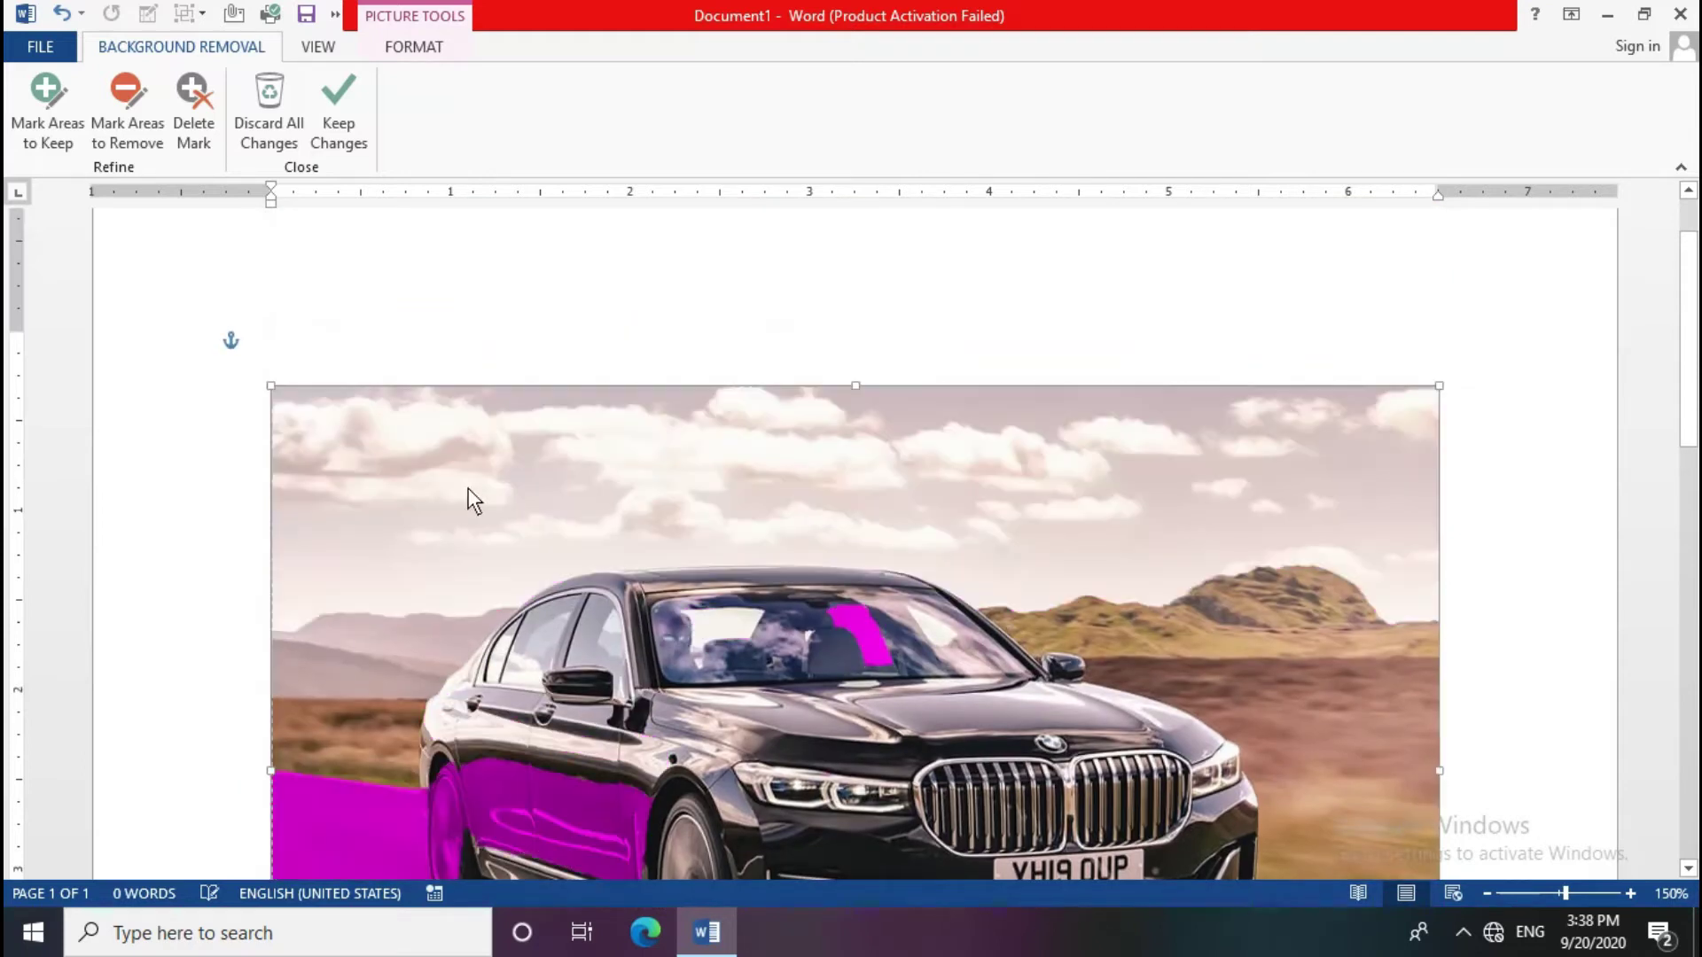
scroll(468, 489, "down", 3)
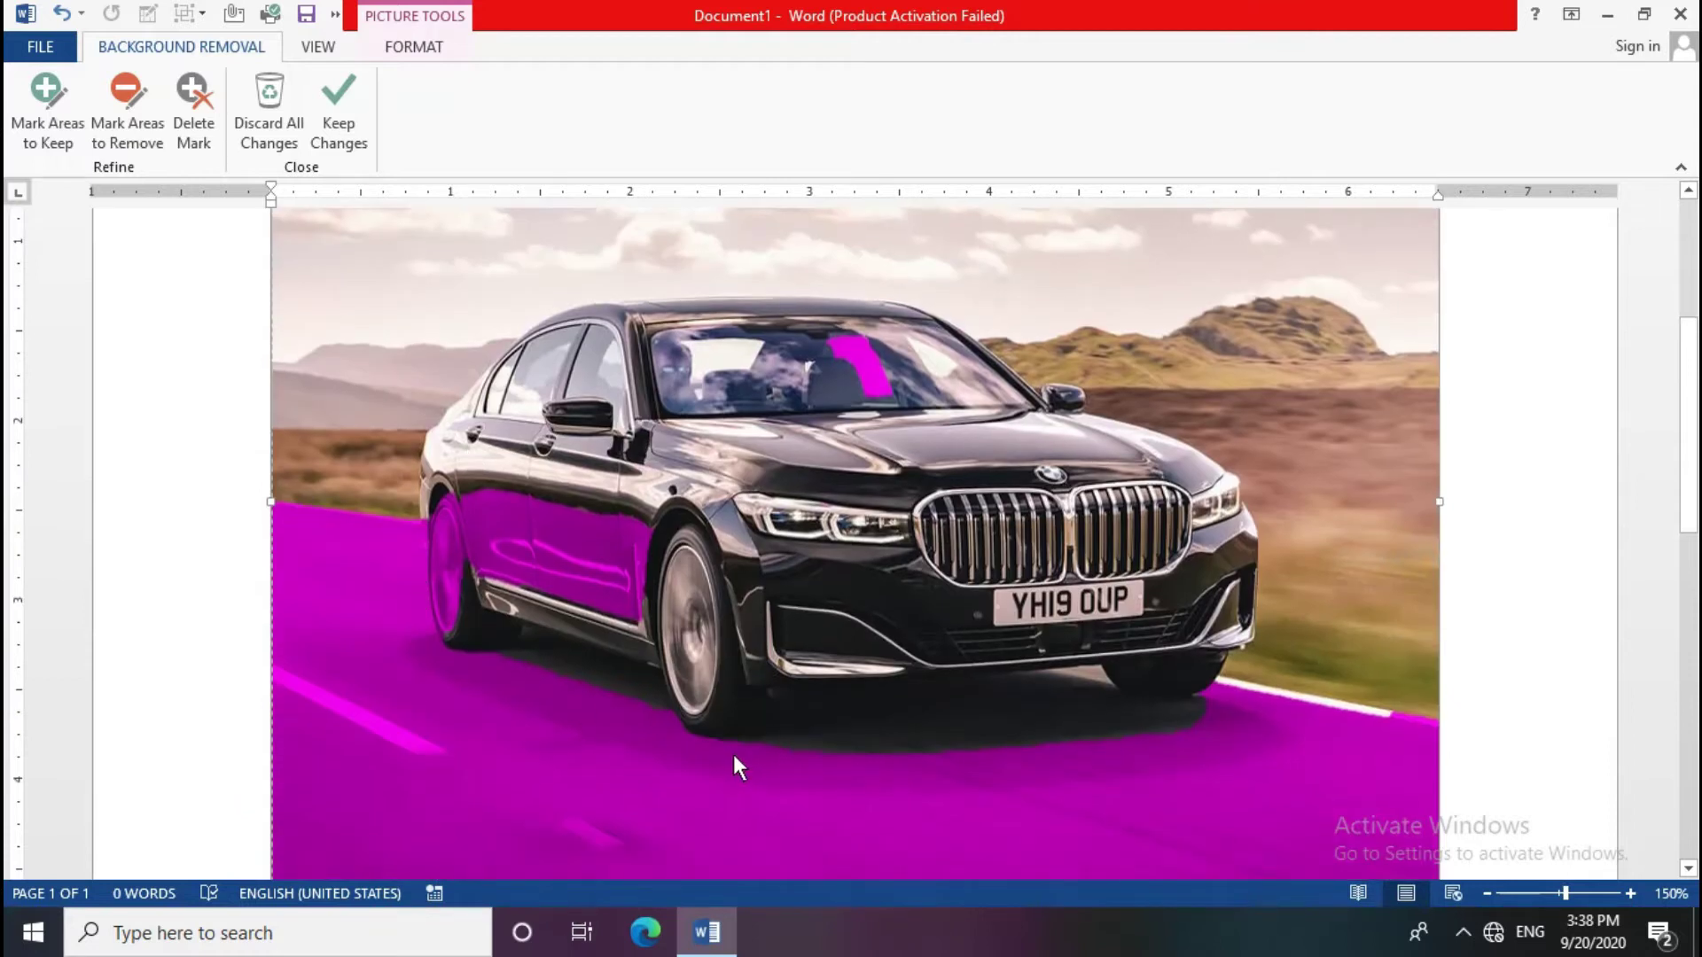
scroll(733, 760, "up", 3)
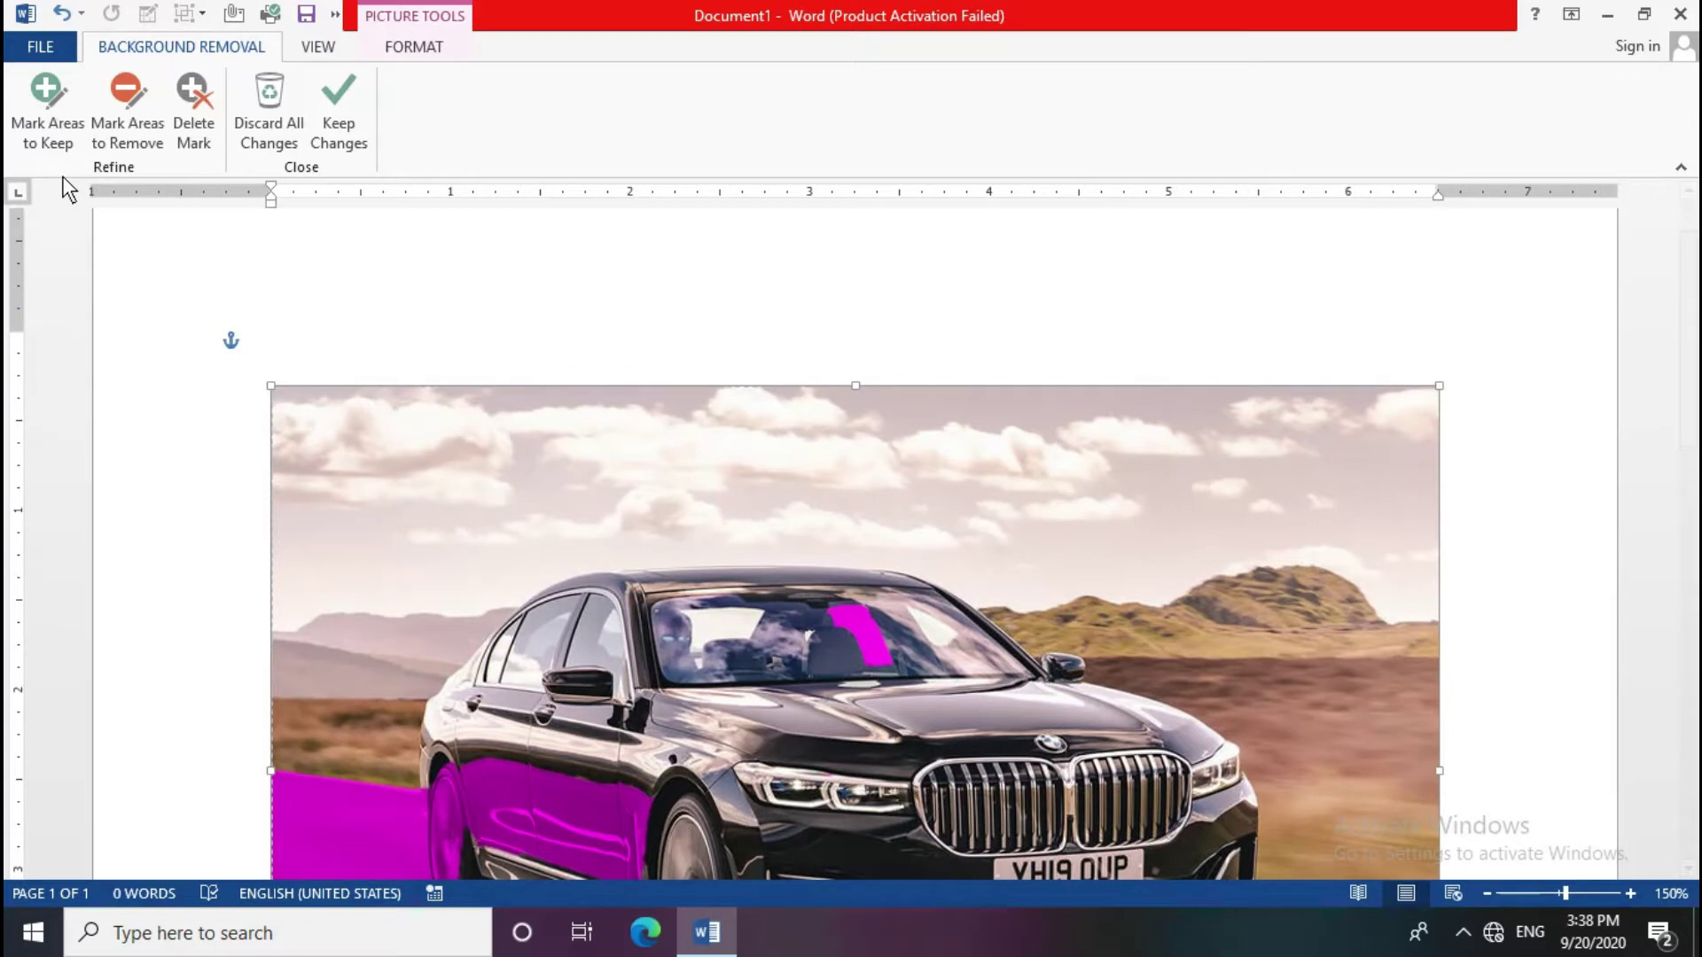
Step: Mark the BMW's side door and windshield as areas to keep
left_click(41, 134)
scroll(401, 608, "down", 4)
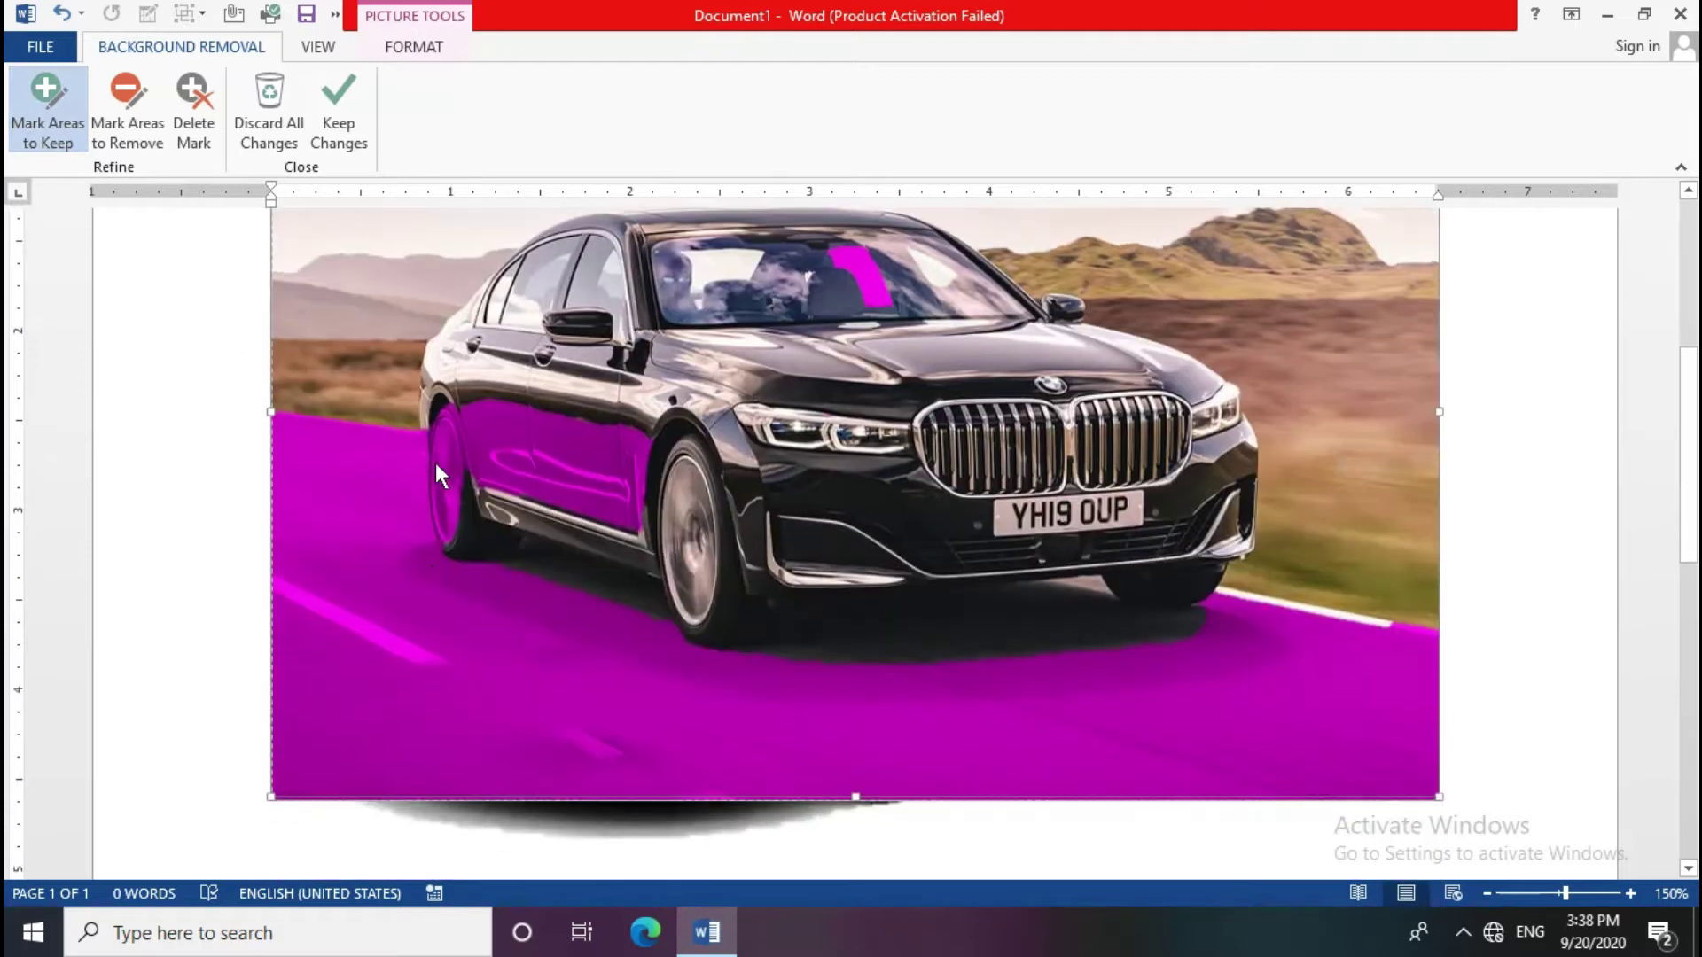
left_click_drag(551, 451, 551, 451)
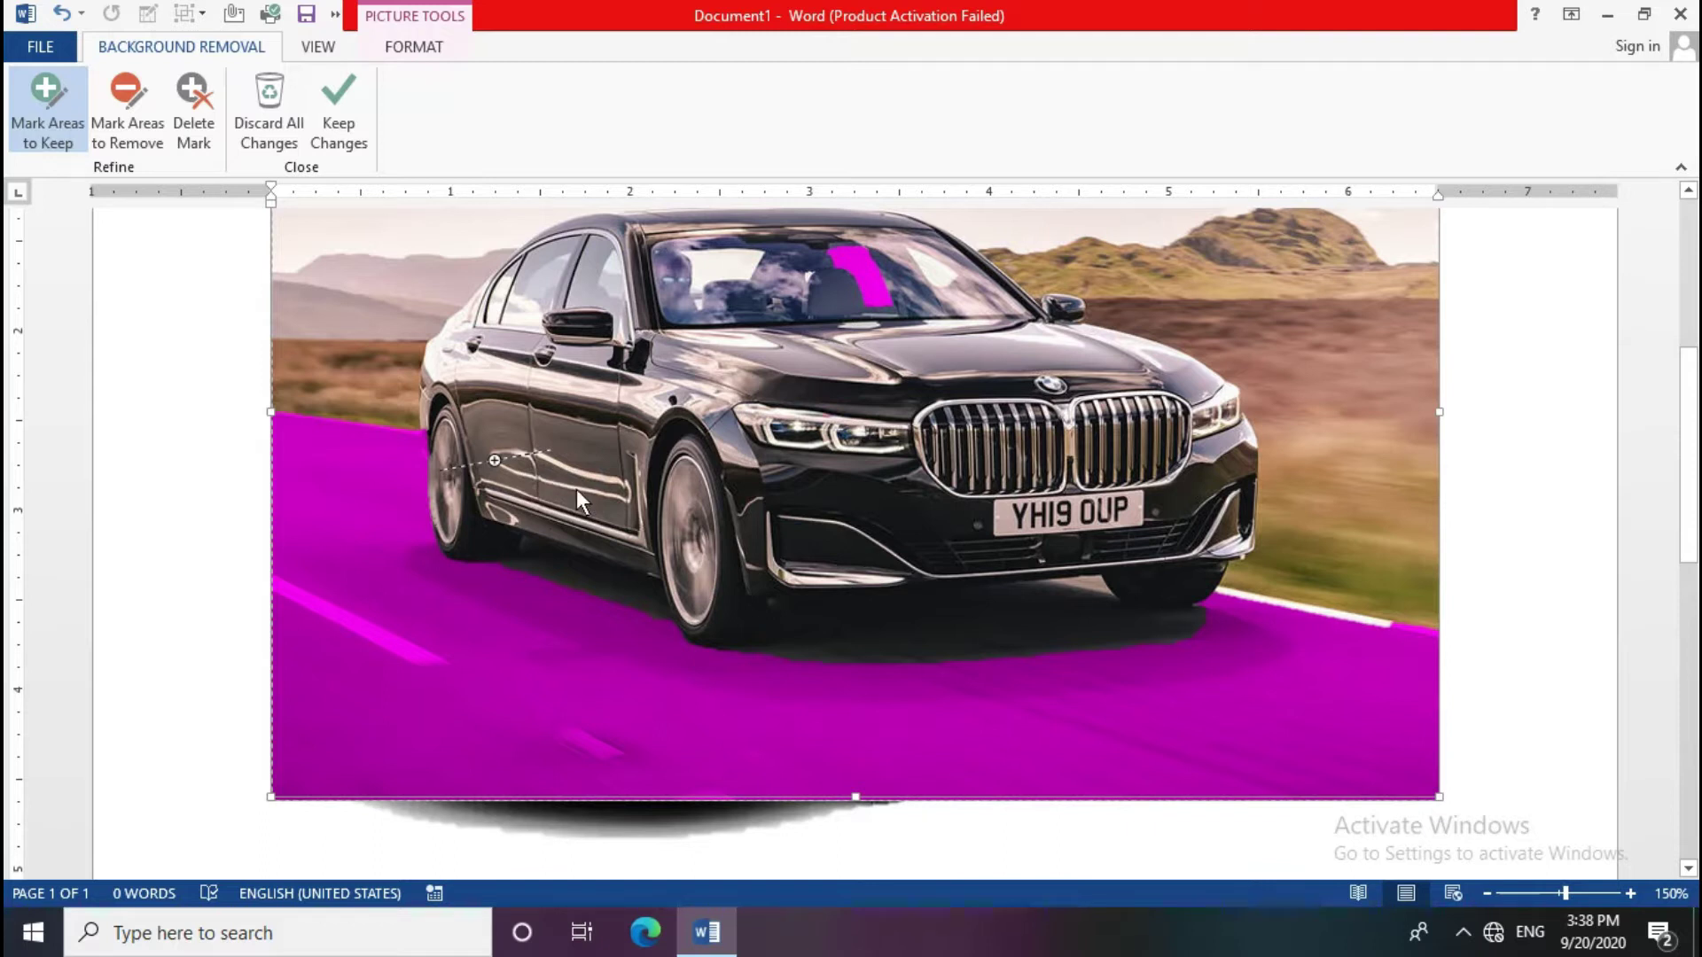
scroll(859, 459, "up", 3)
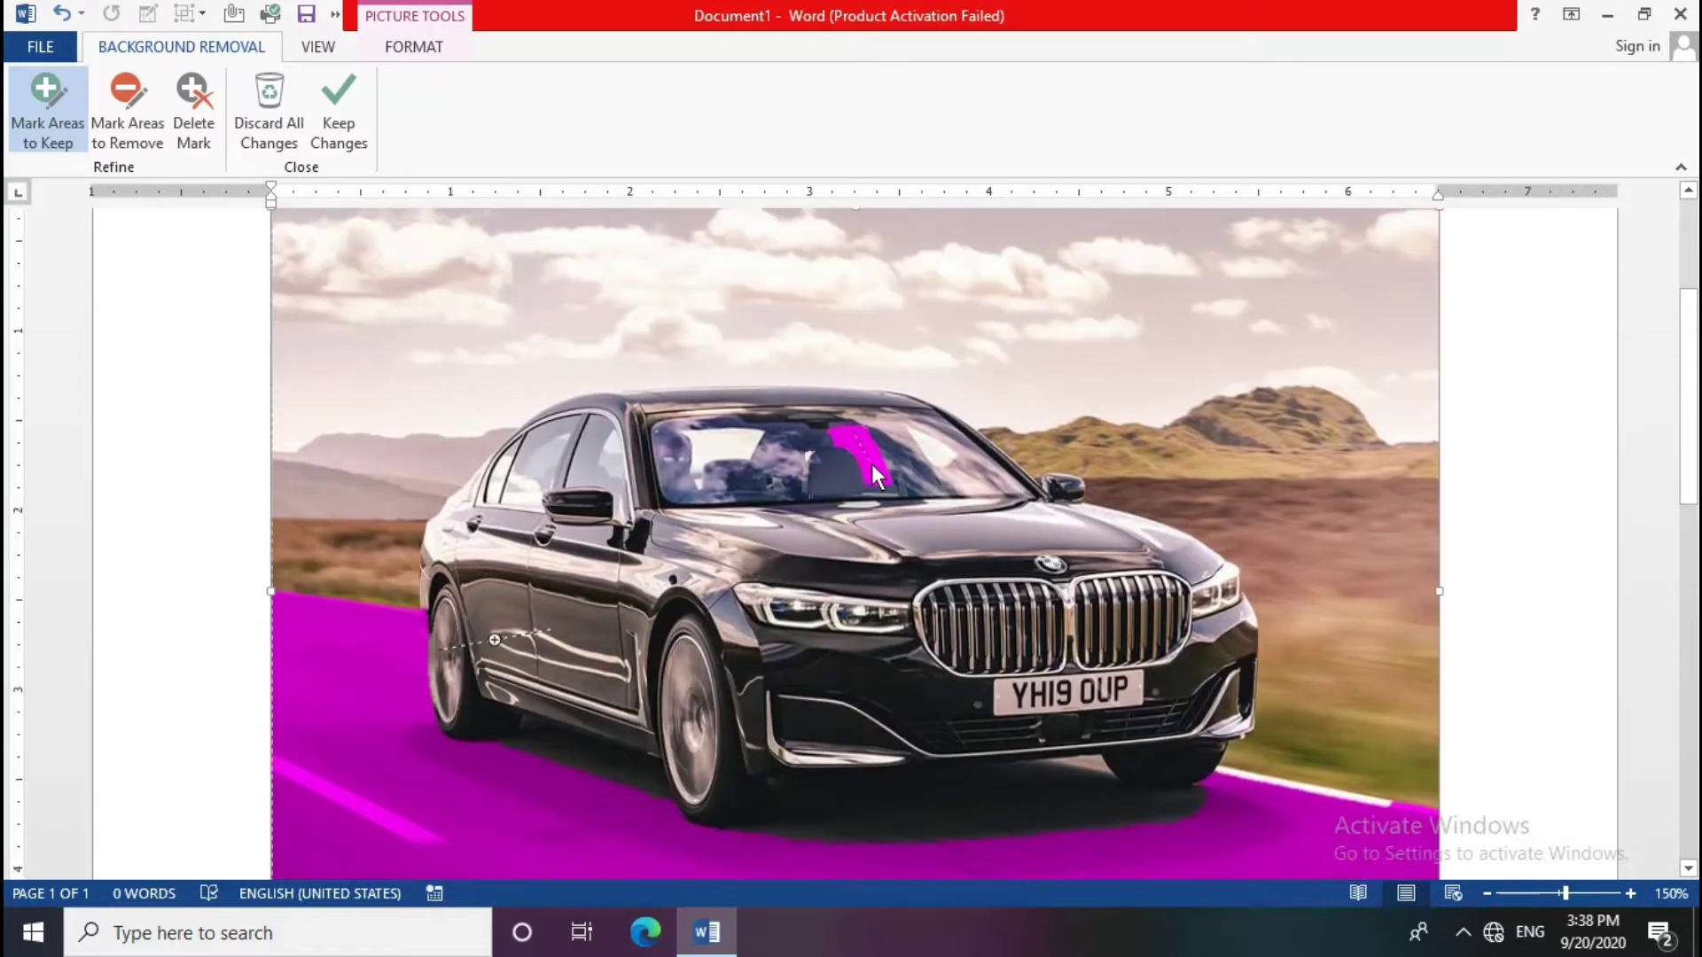
left_click_drag(872, 466, 885, 478)
scroll(349, 548, "up", 1)
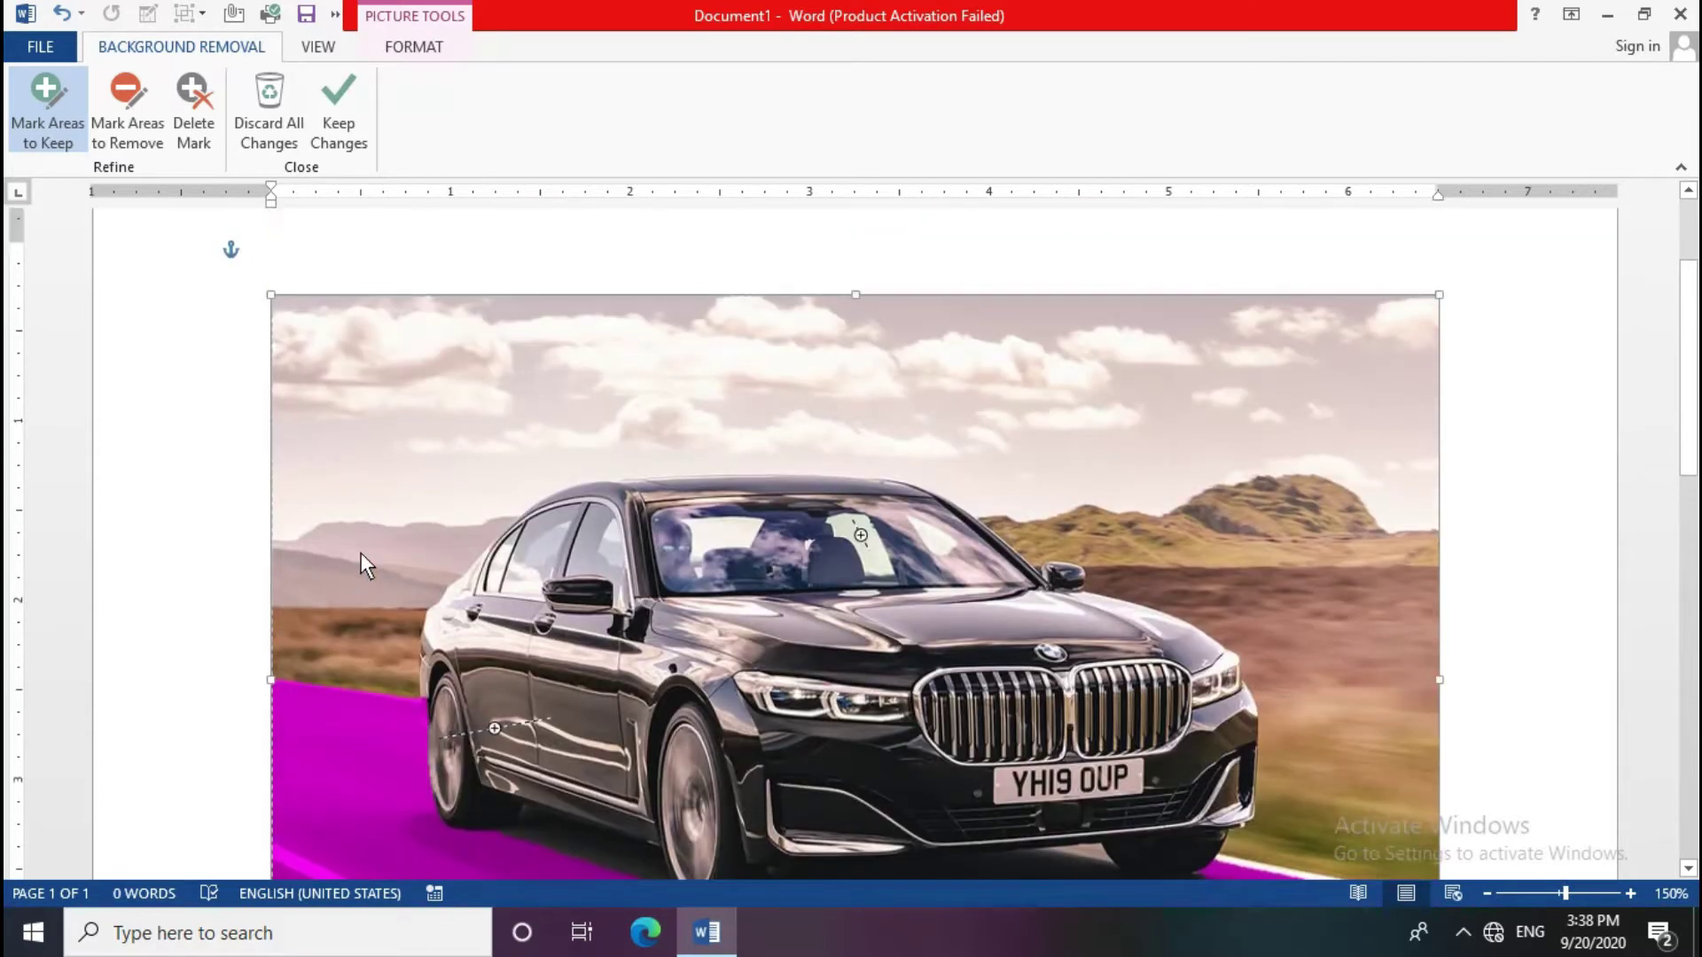
scroll(355, 586, "down", 3)
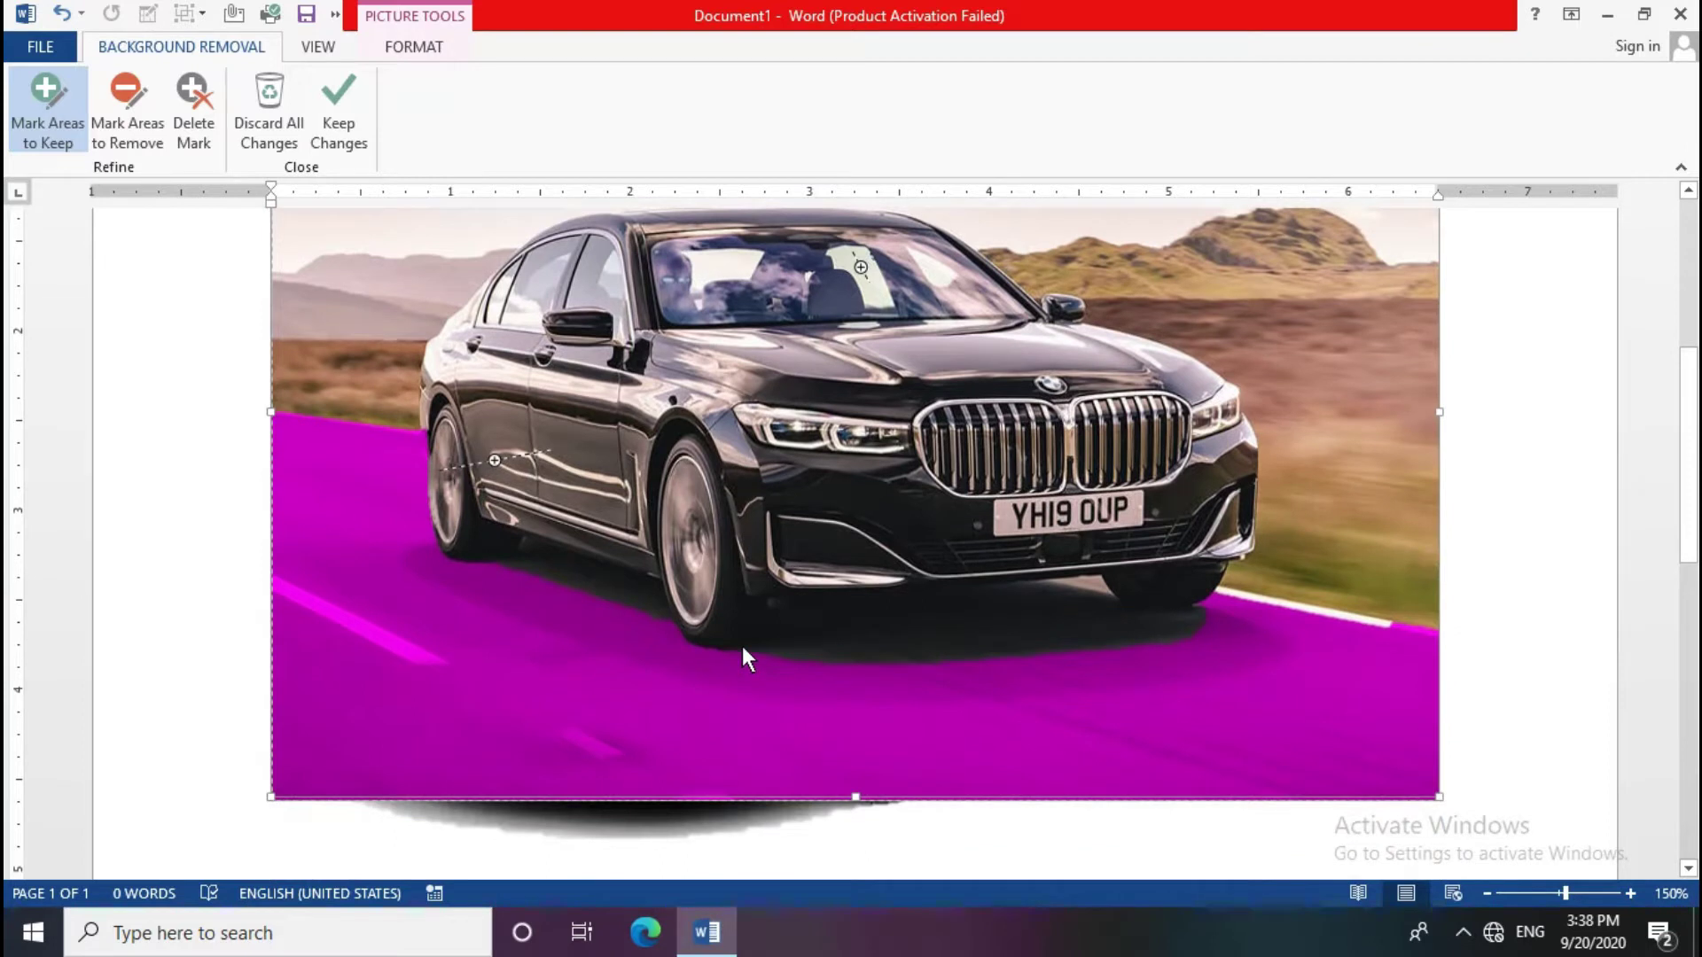
scroll(743, 648, "up", 1)
scroll(473, 645, "up", 2)
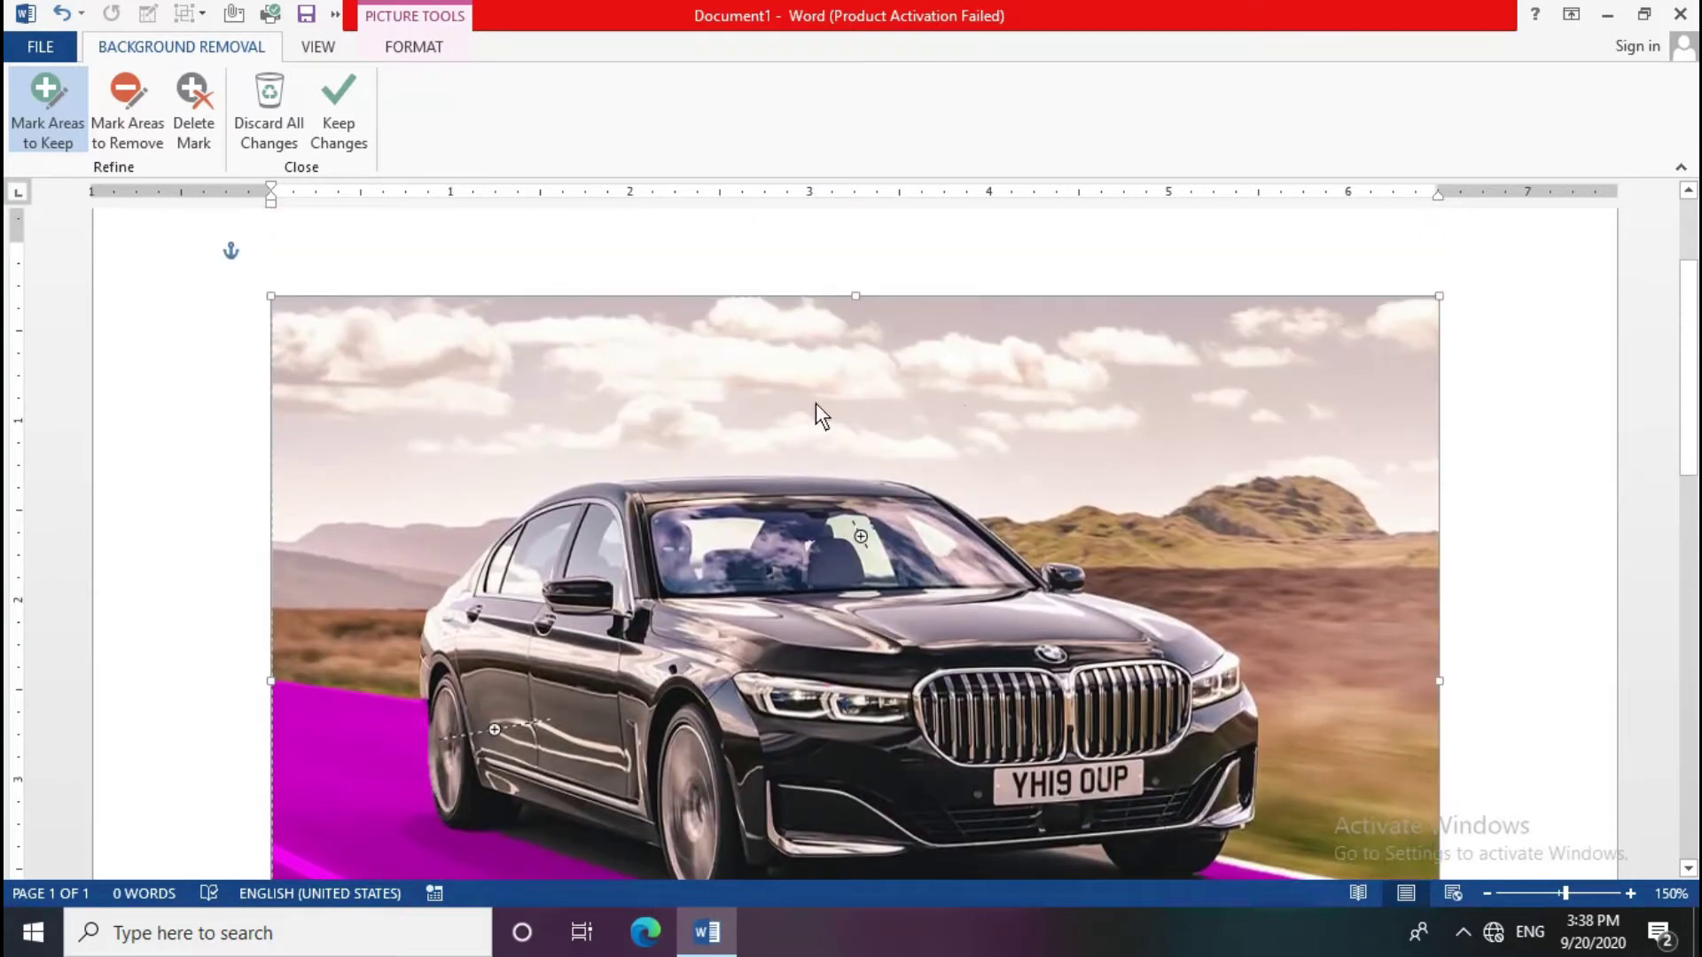
Step: Mark the sky, left hill, land strip and tan hills on the right for removal
left_click(119, 110)
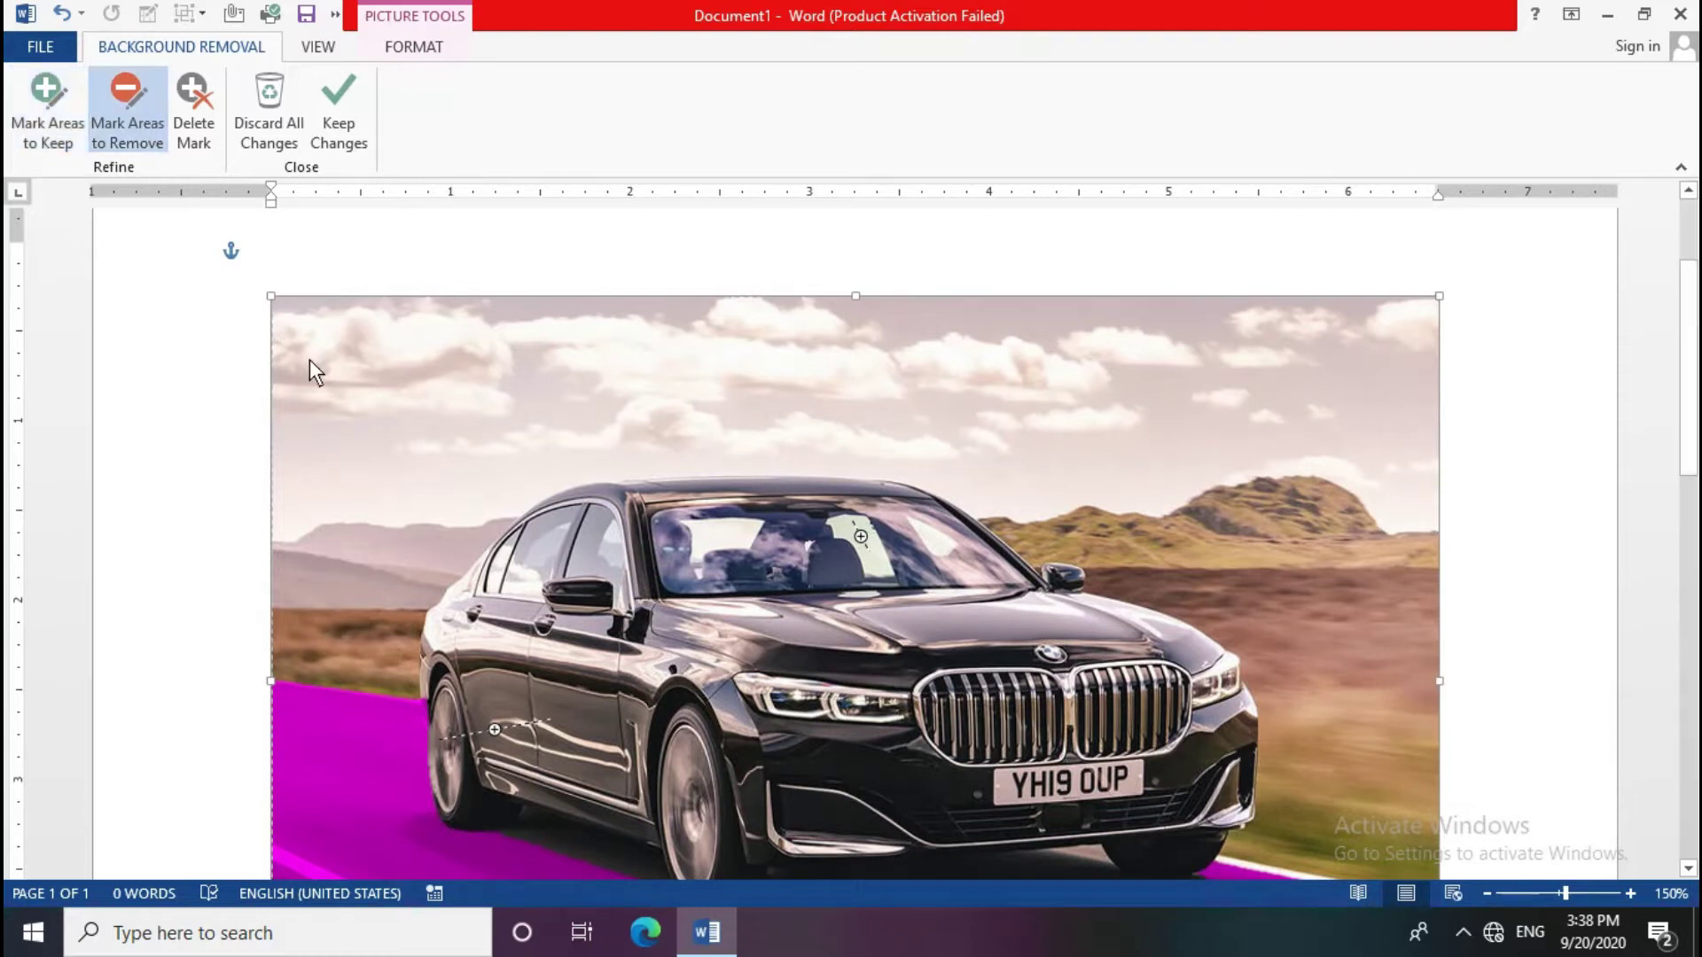
left_click_drag(371, 406, 1214, 381)
scroll(595, 386, "down", 2)
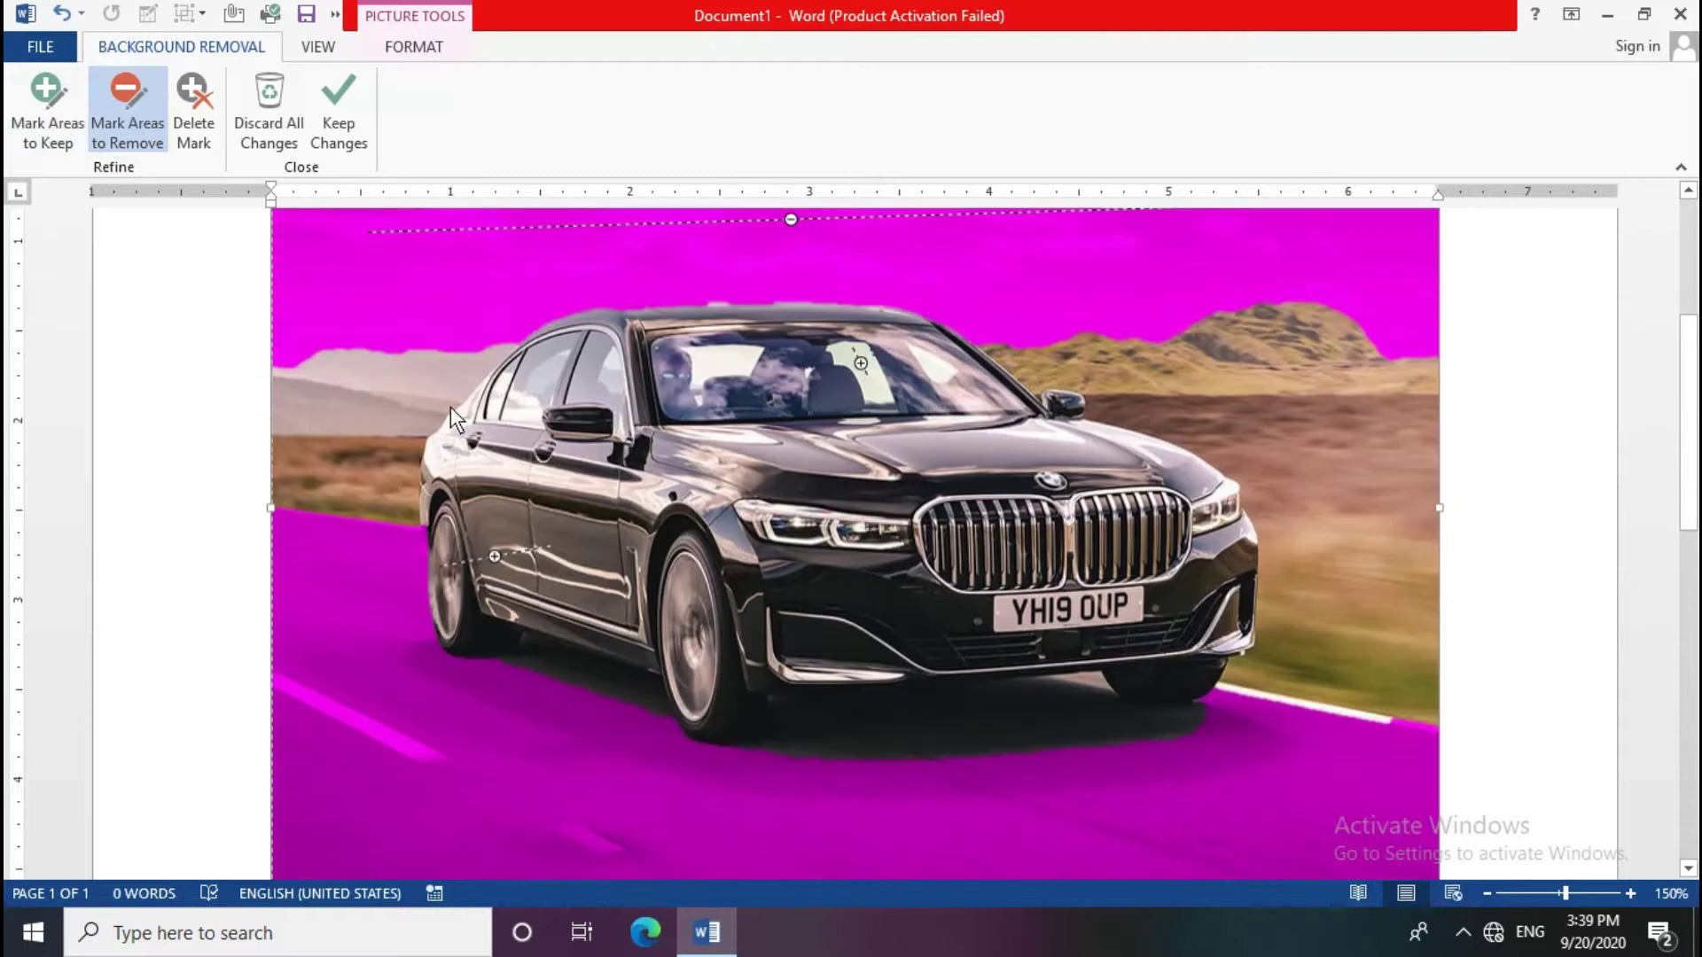
left_click_drag(352, 462, 362, 563)
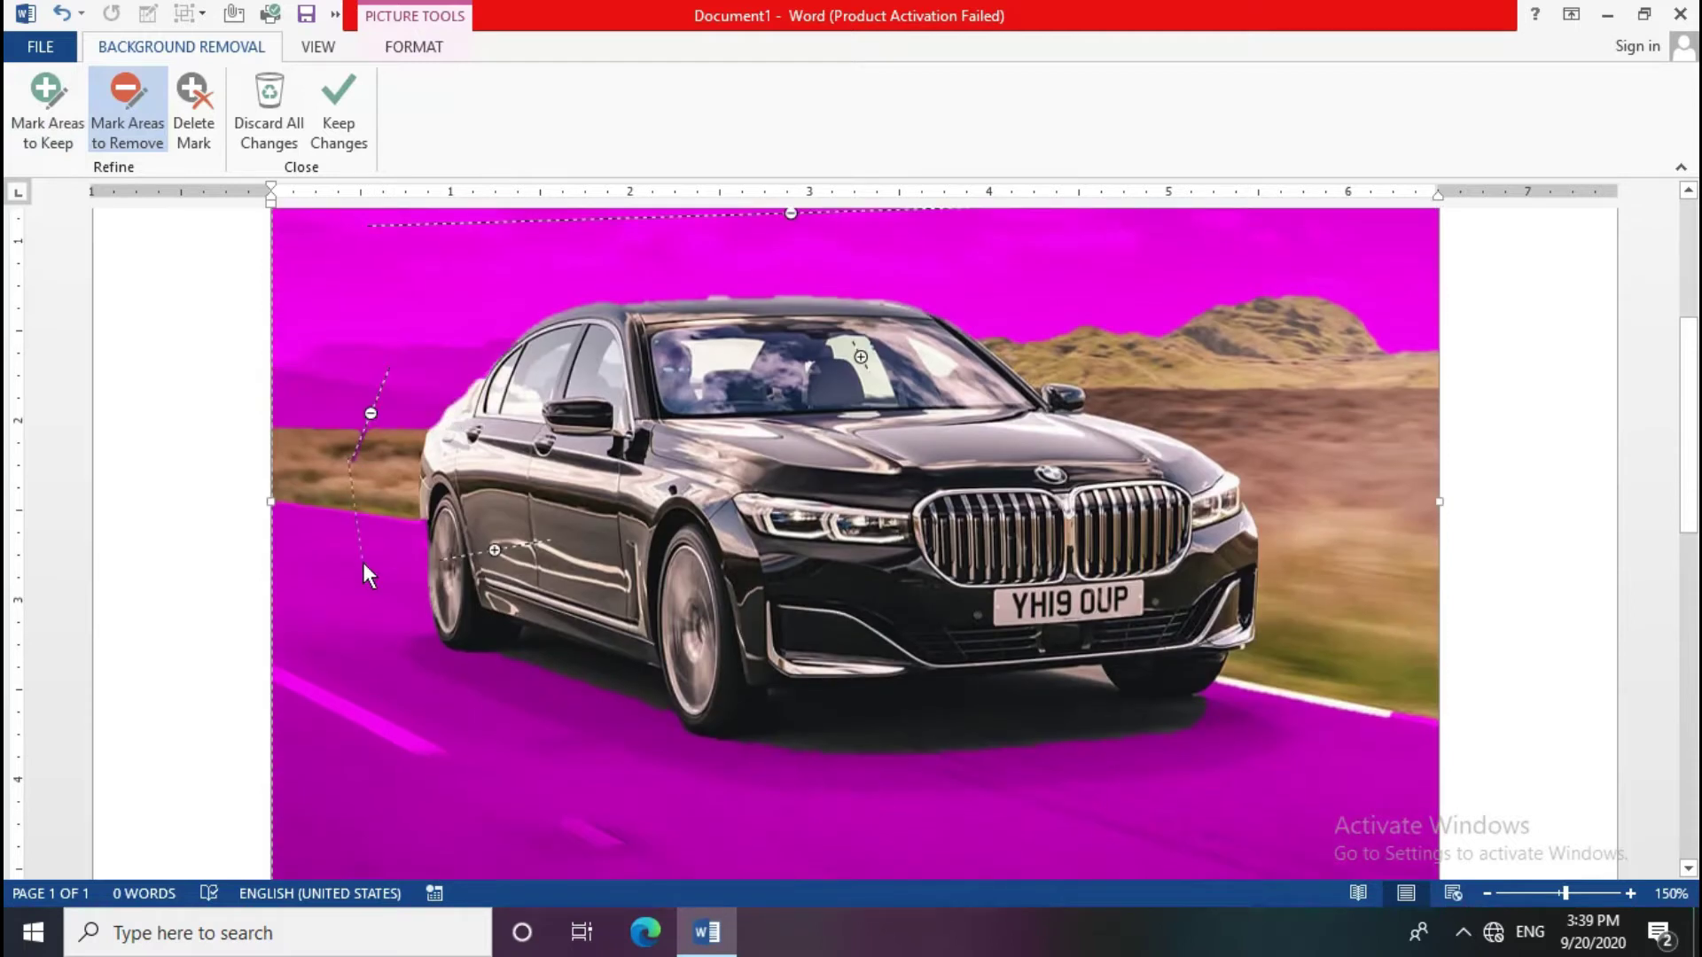
left_click_drag(402, 419, 385, 568)
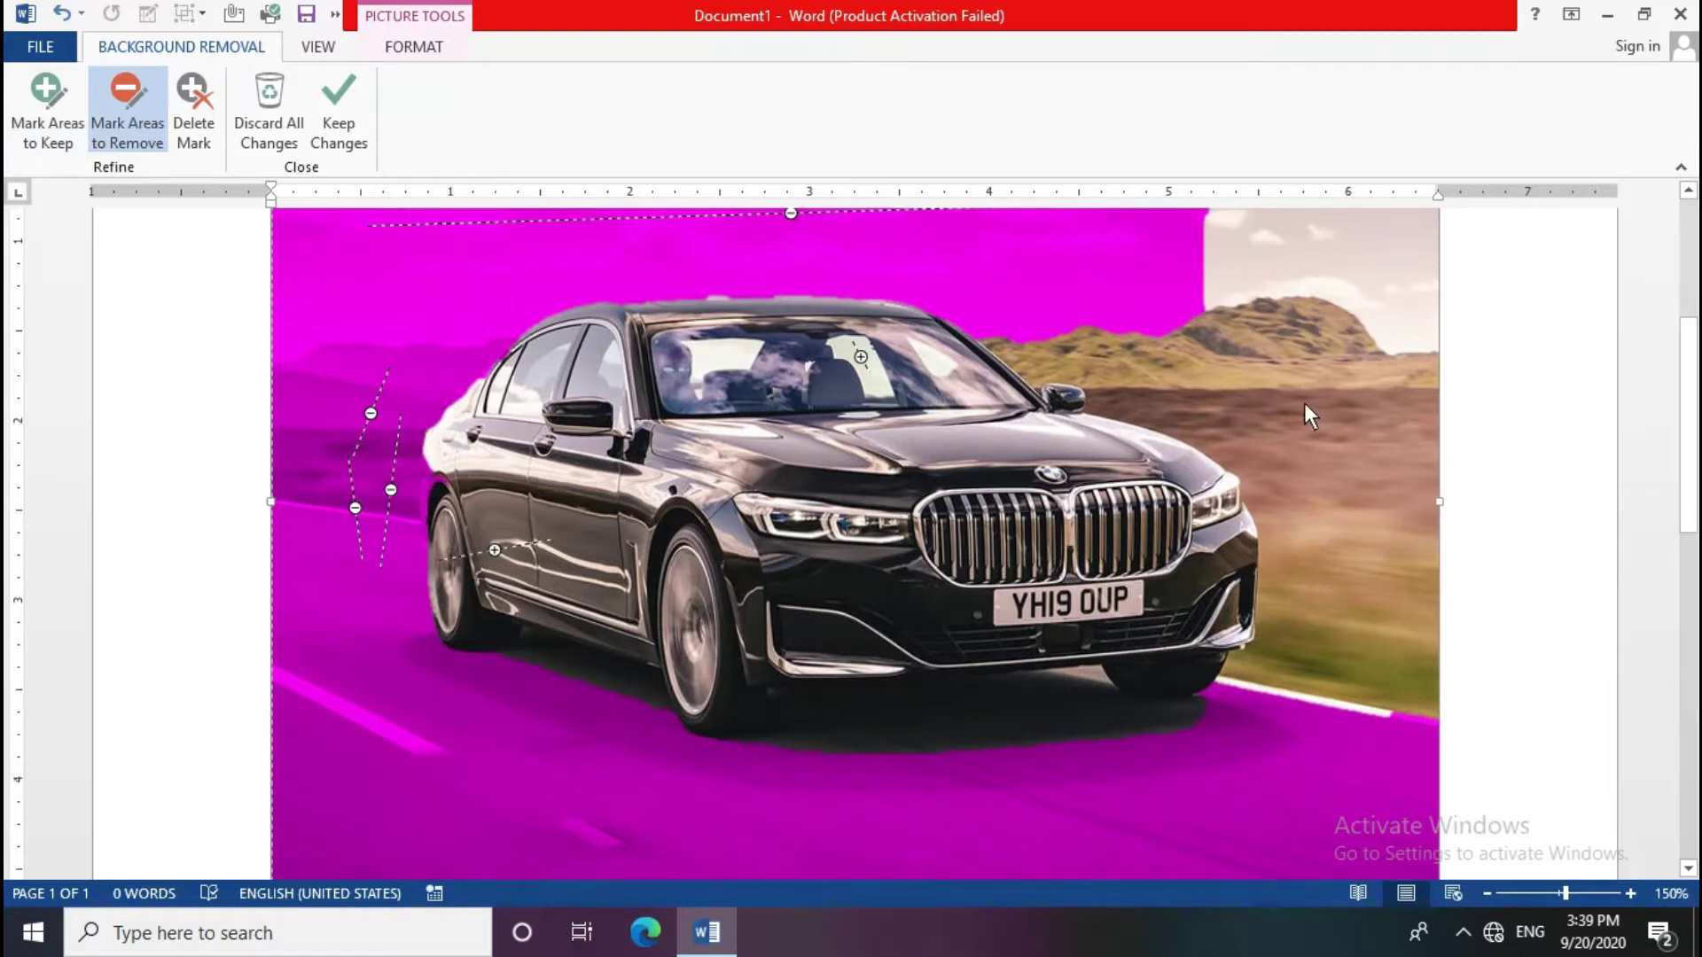
scroll(1304, 402, "up", 3)
left_click_drag(1263, 335, 1379, 750)
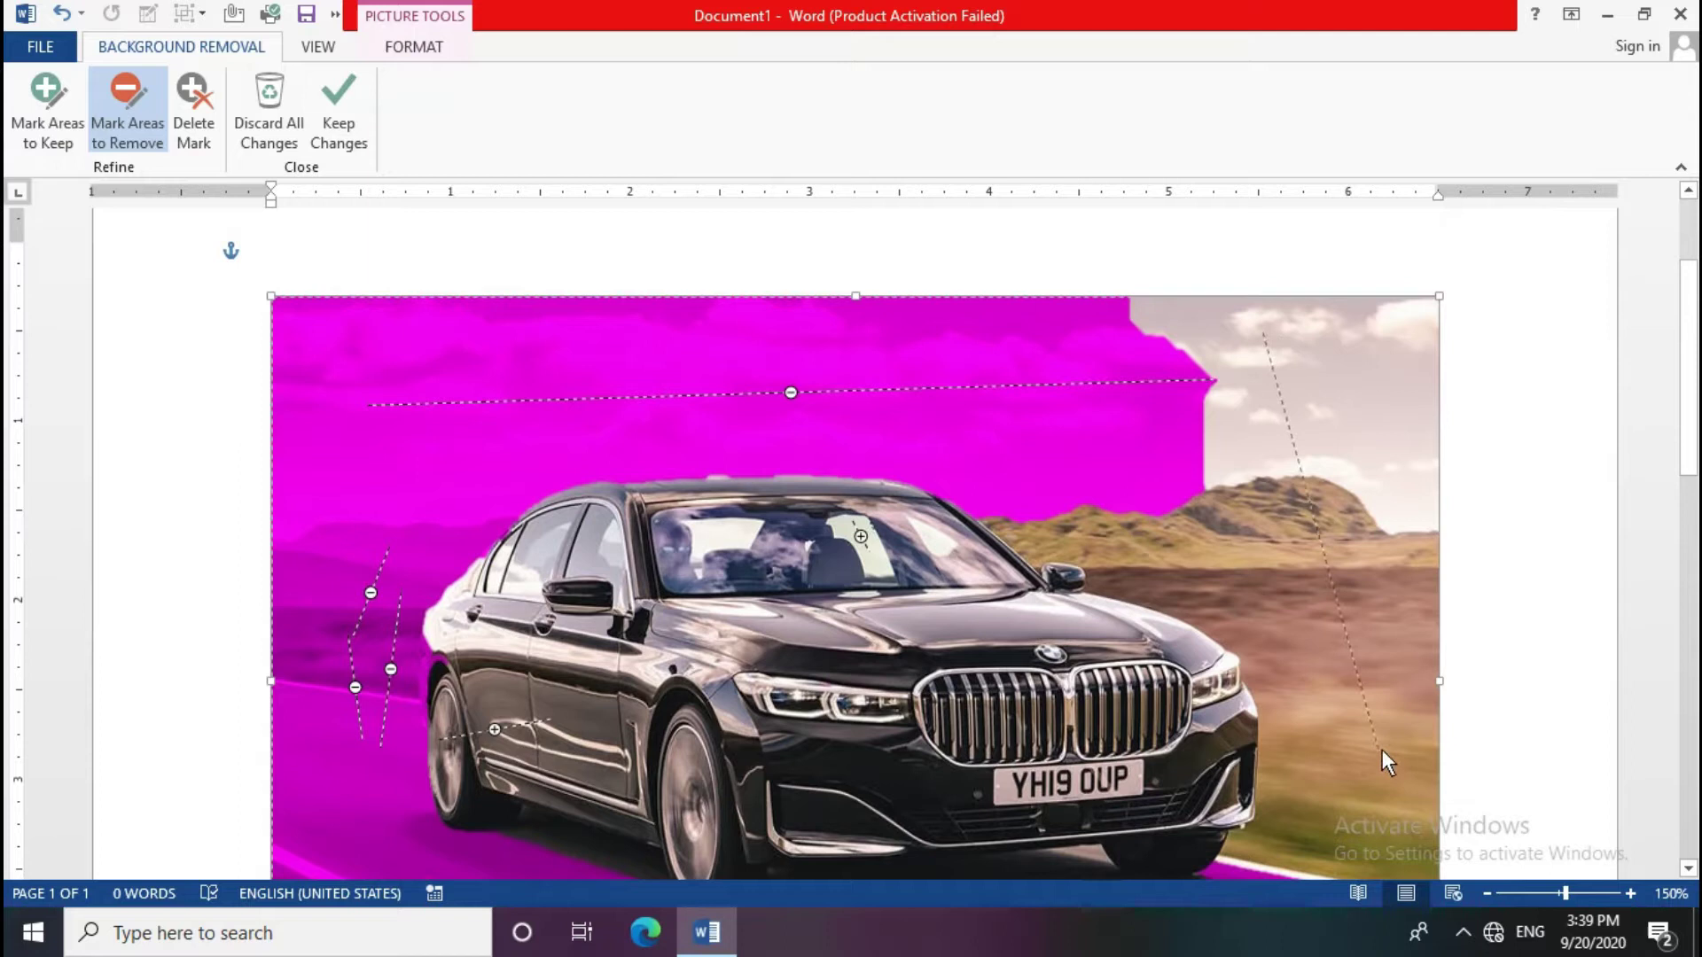
mouse_move(1114, 507)
left_mouse_down()
mouse_move(1193, 578)
mouse_move(1140, 562)
left_mouse_up()
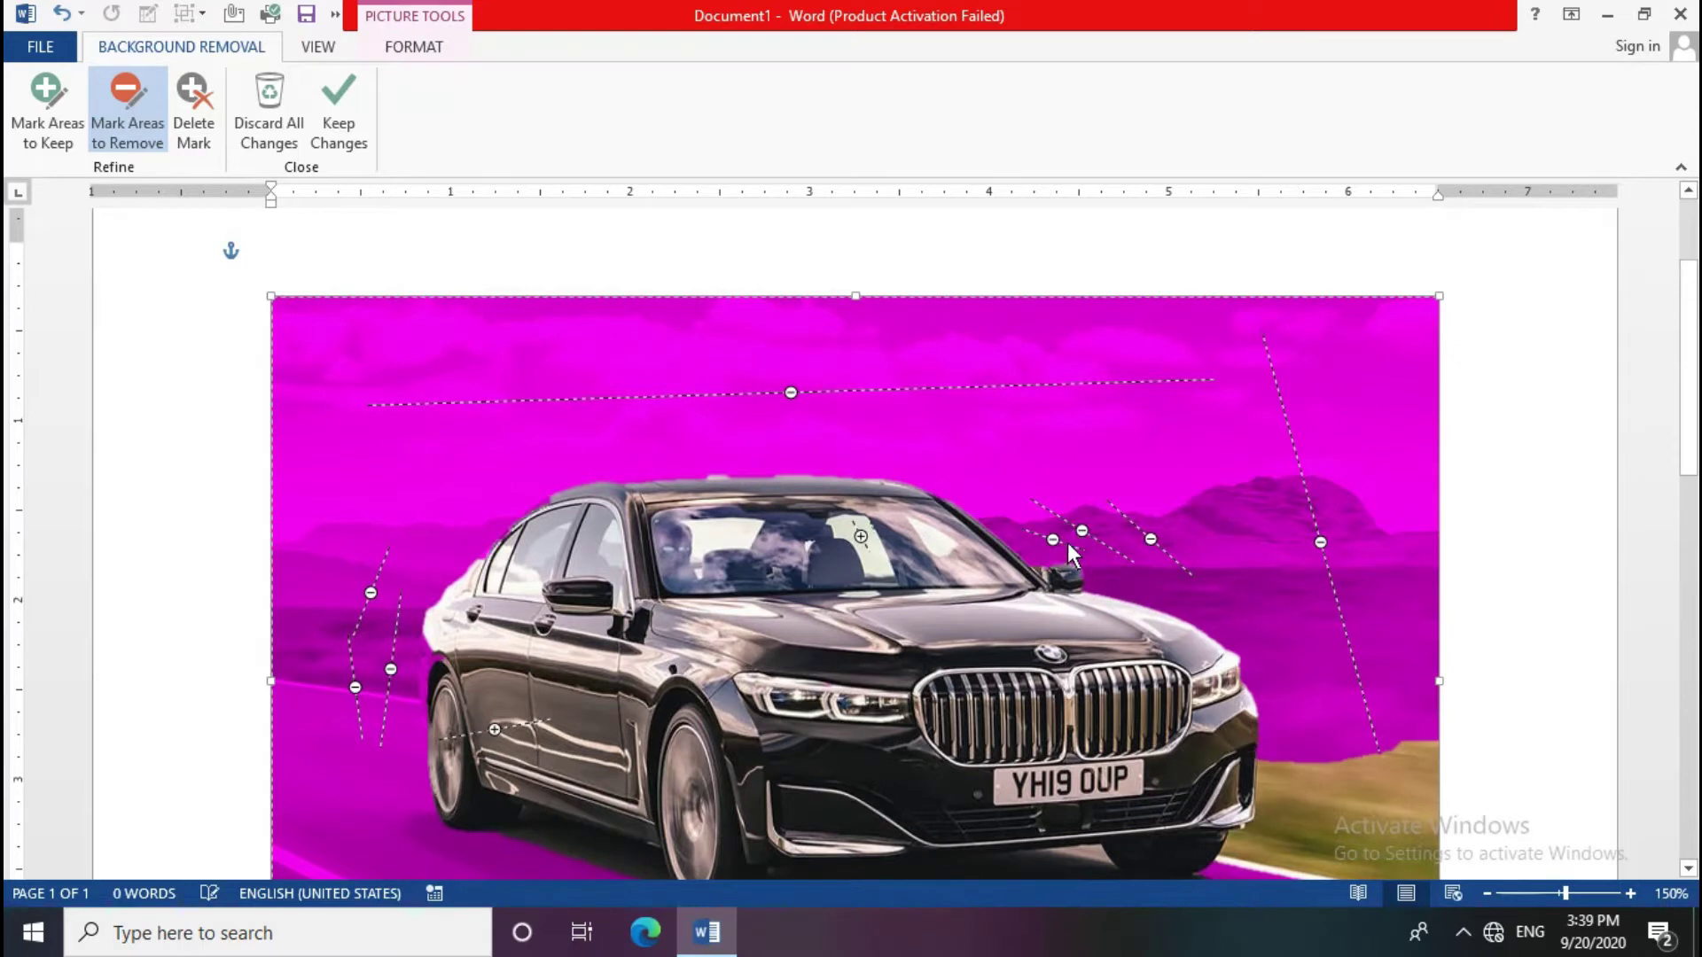
scroll(1152, 576, "down", 4)
left_click_drag(1313, 411, 1379, 536)
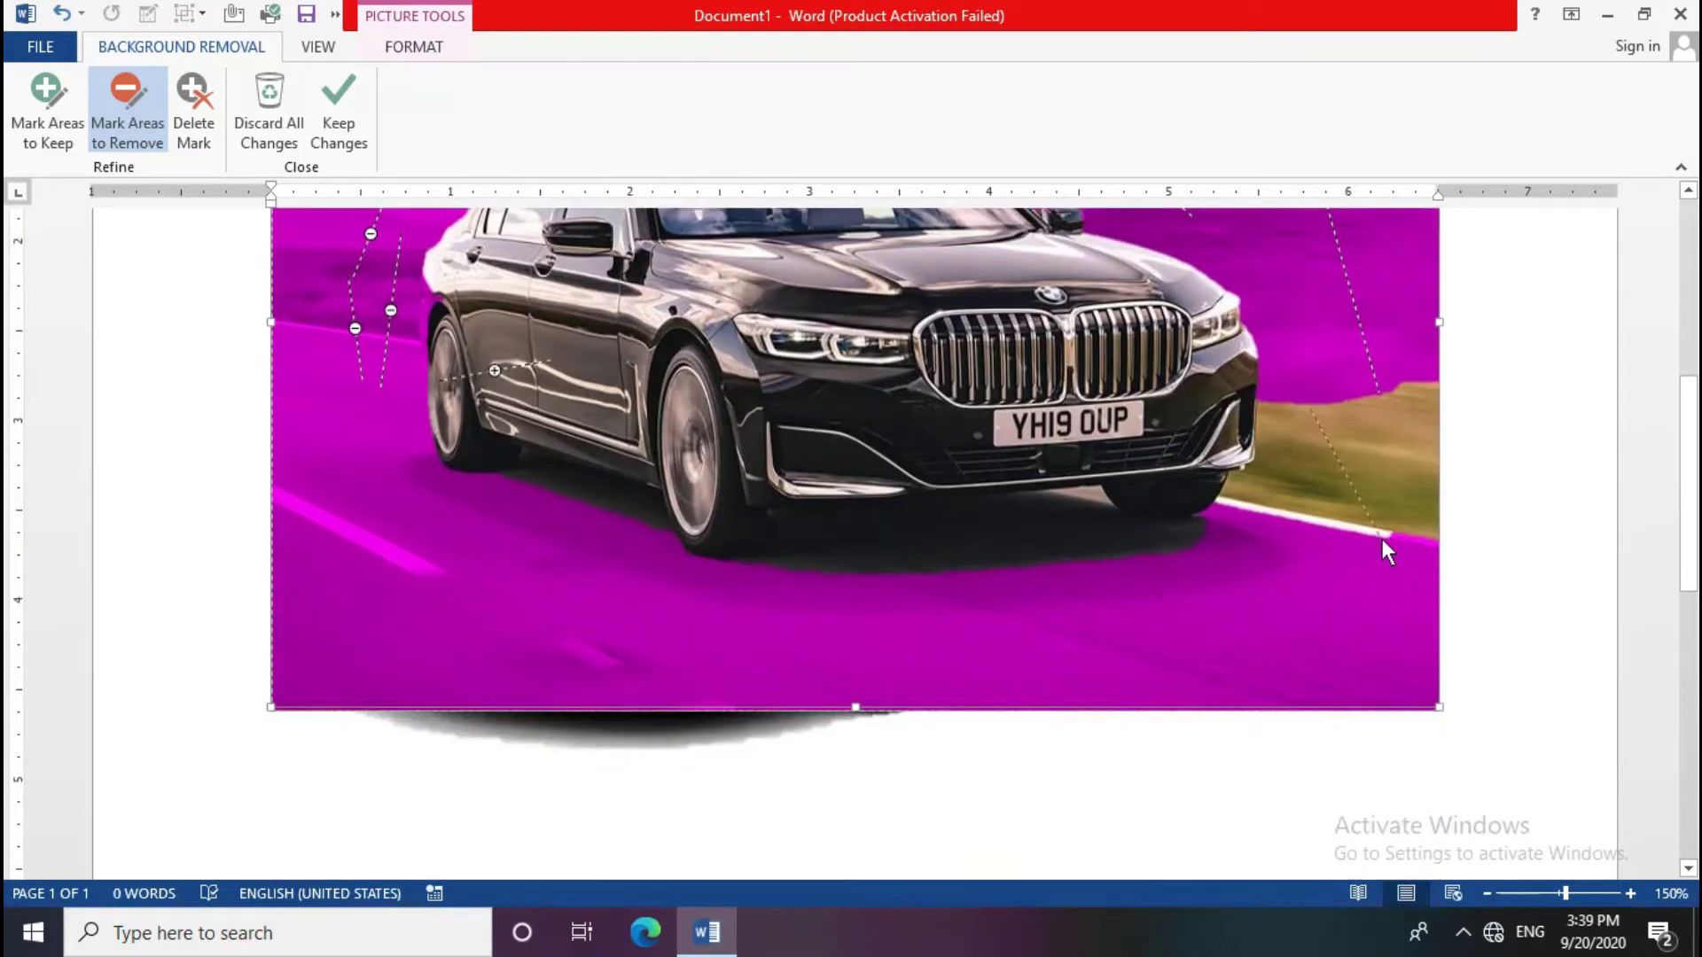
scroll(627, 568, "up", 2)
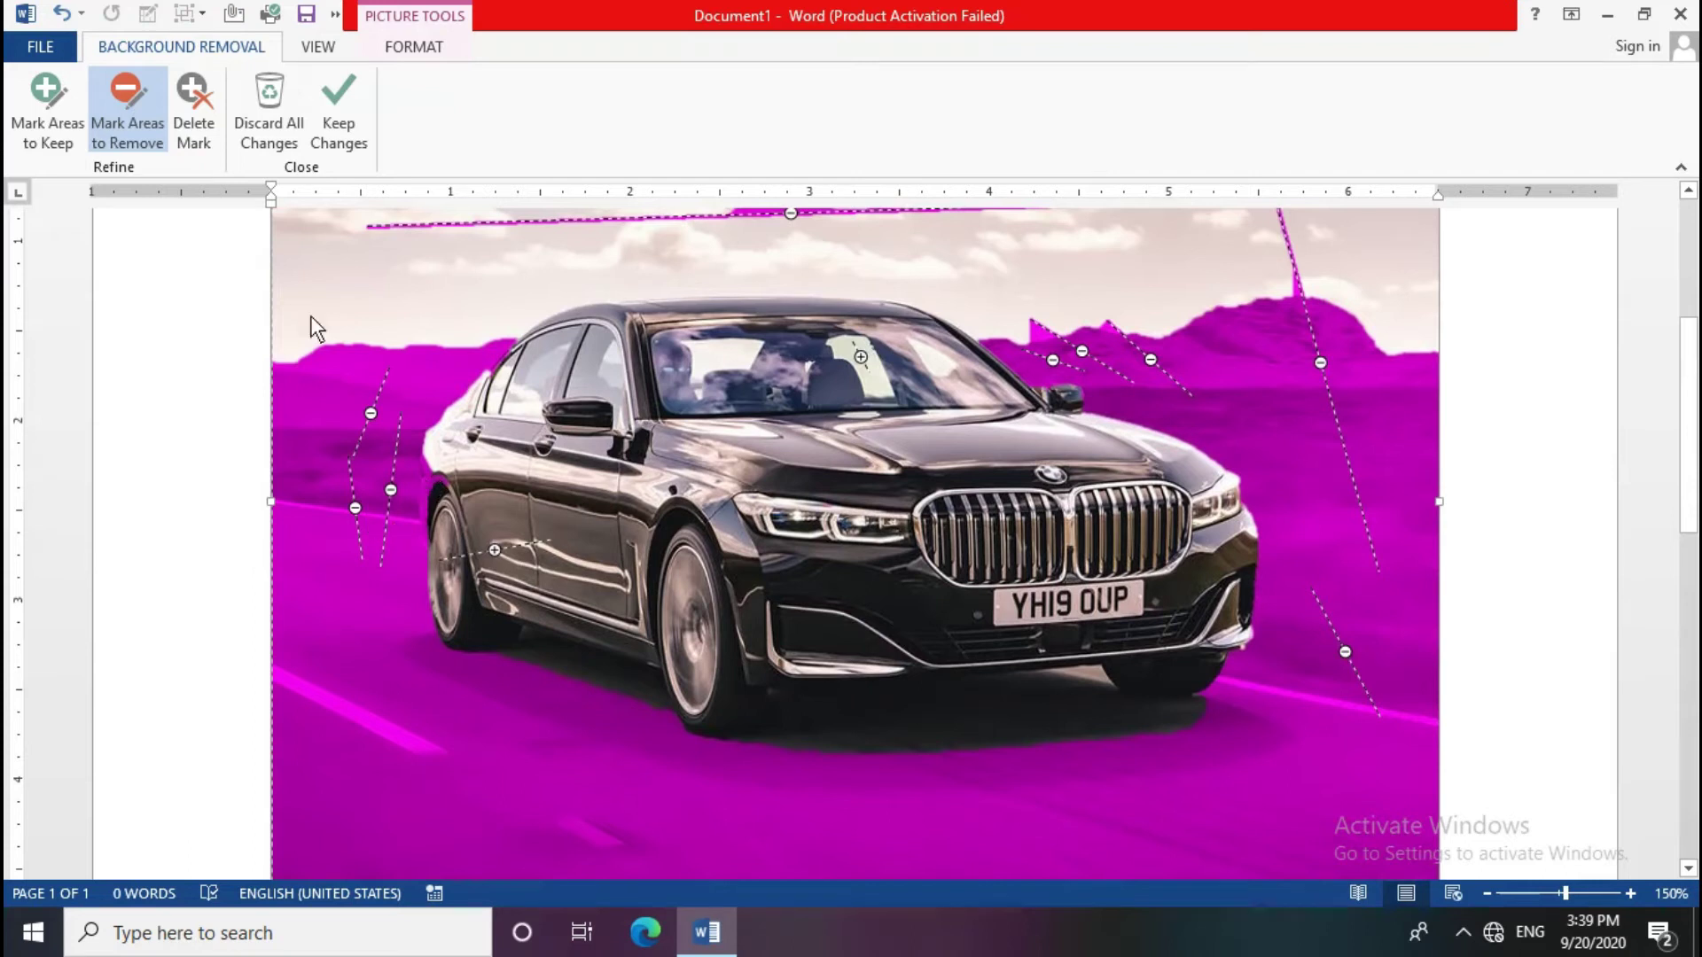
Step: Mark the car's rear edge and the area along the rear window to keep
left_click(47, 108)
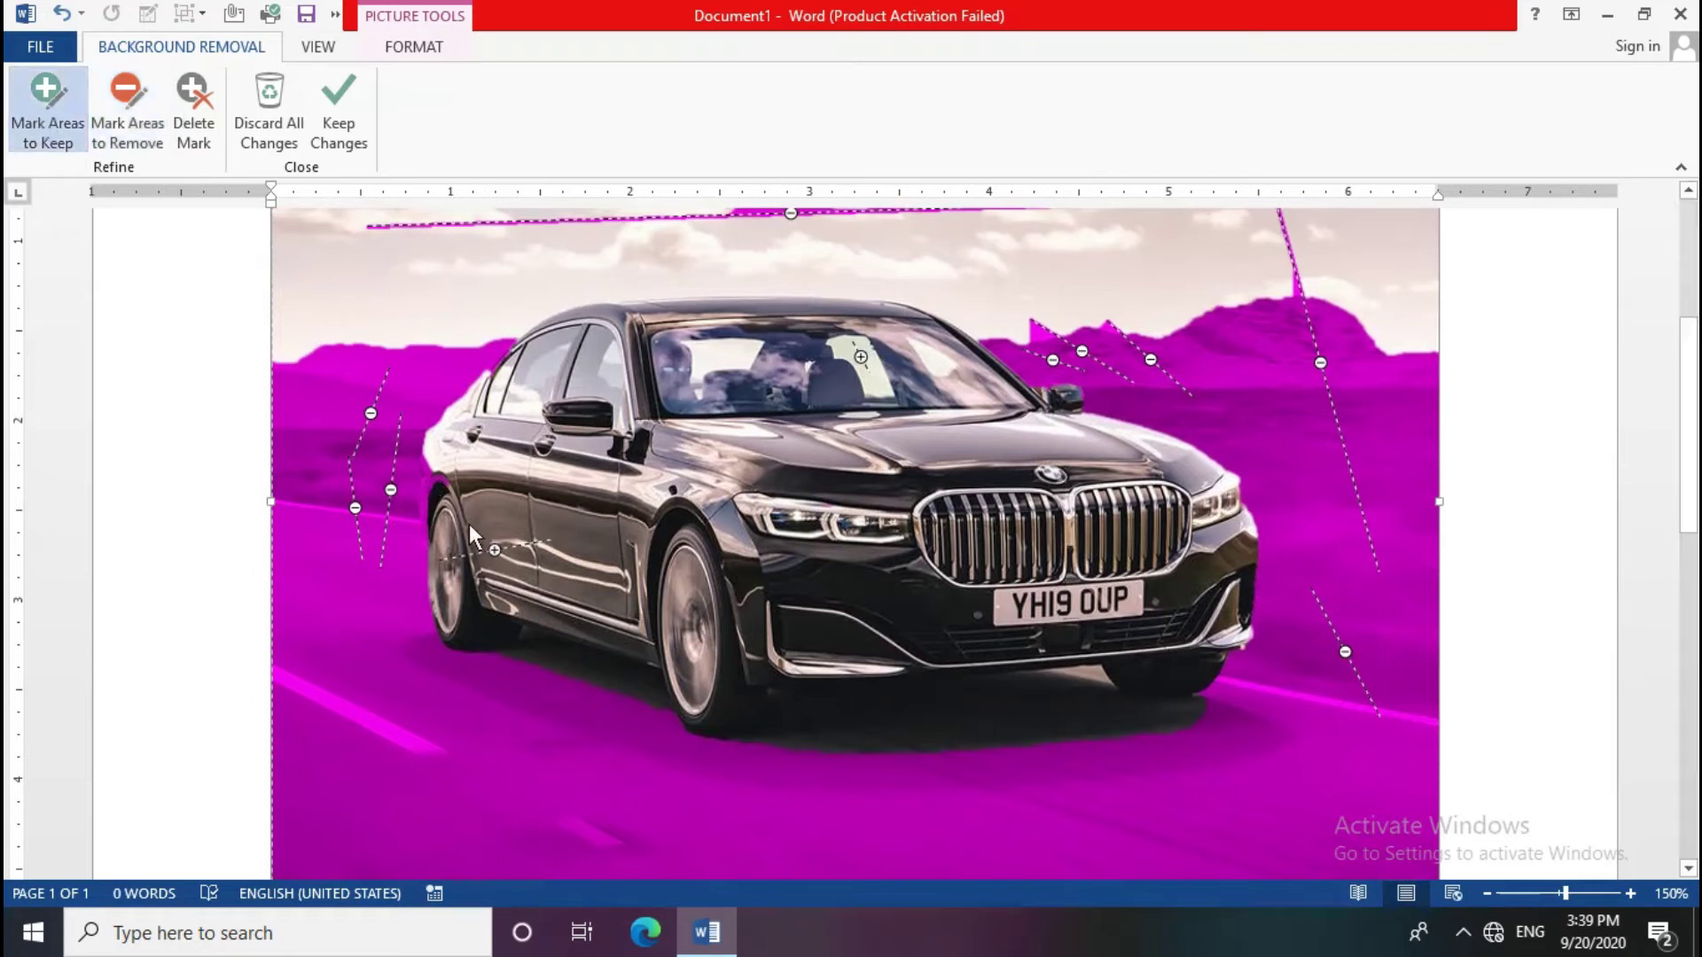
left_click_drag(425, 522, 422, 458)
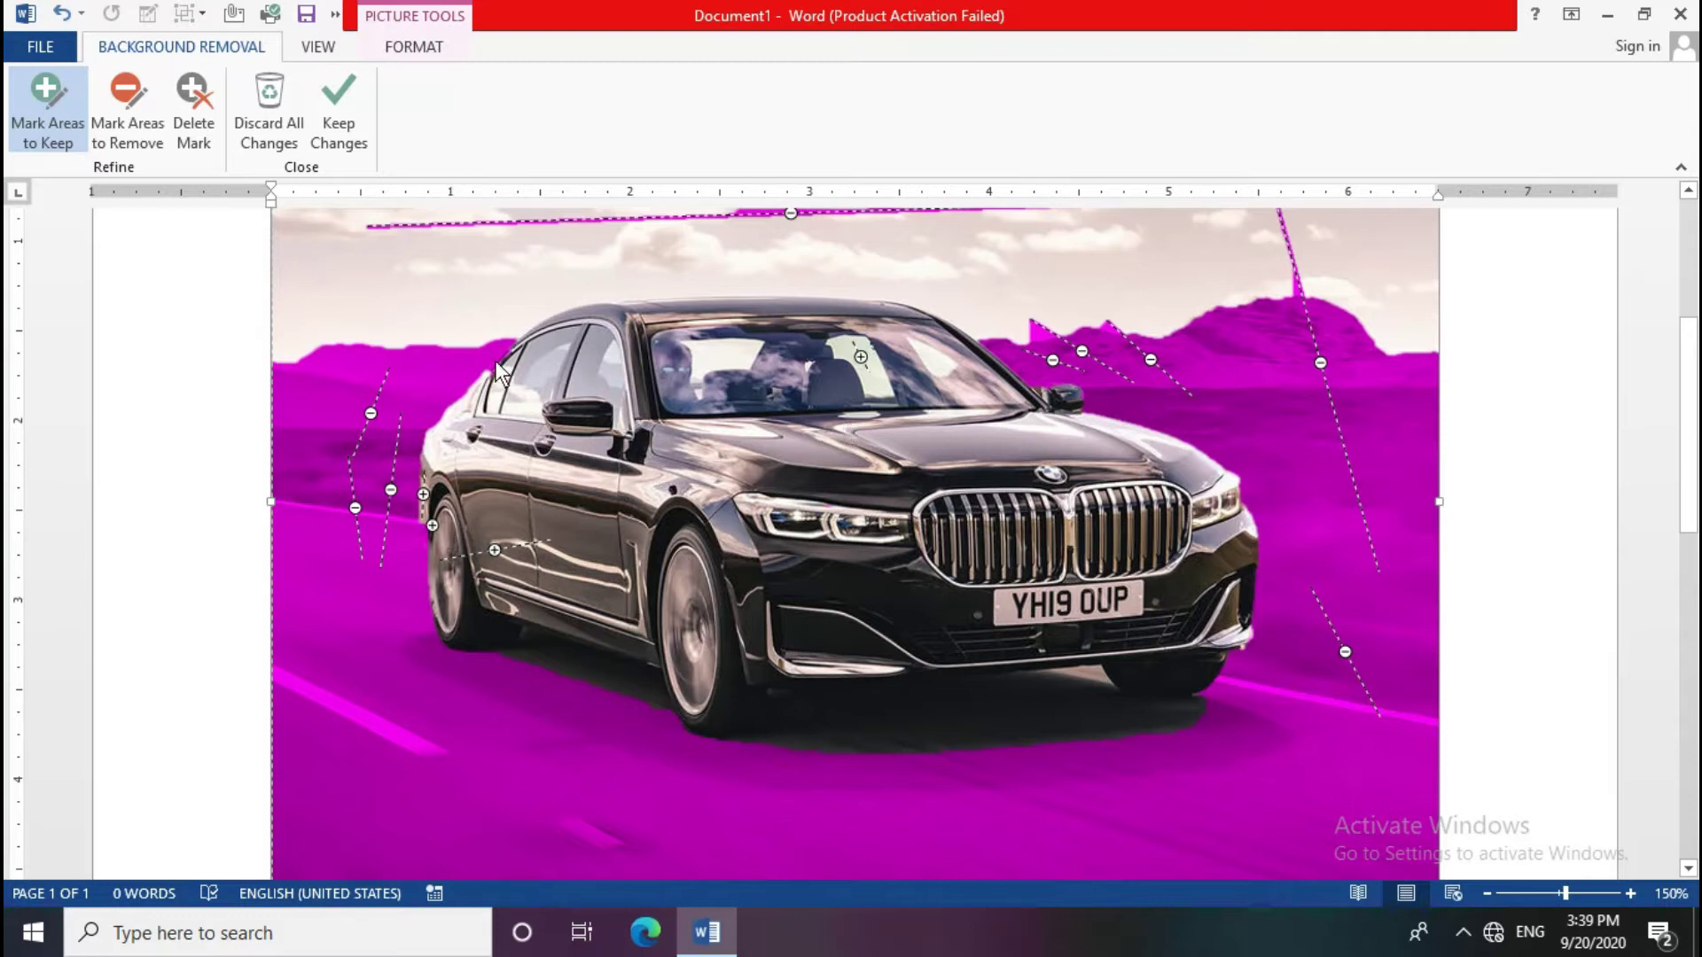
left_click_drag(528, 338, 495, 359)
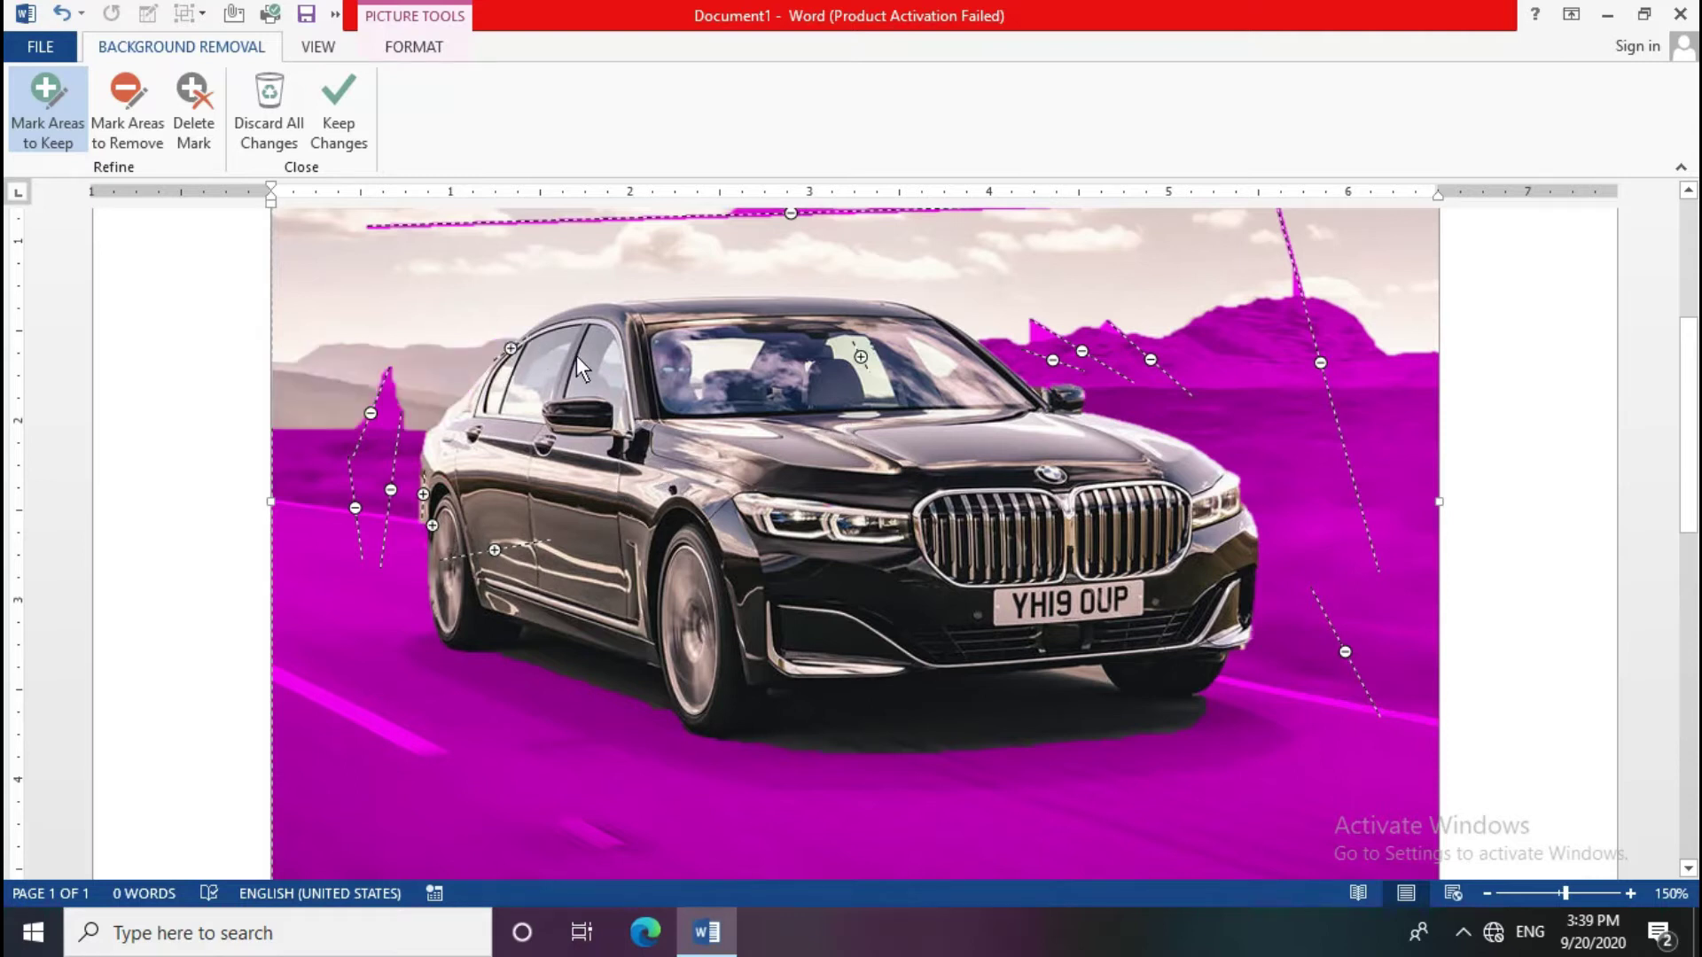
scroll(442, 418, "up", 3)
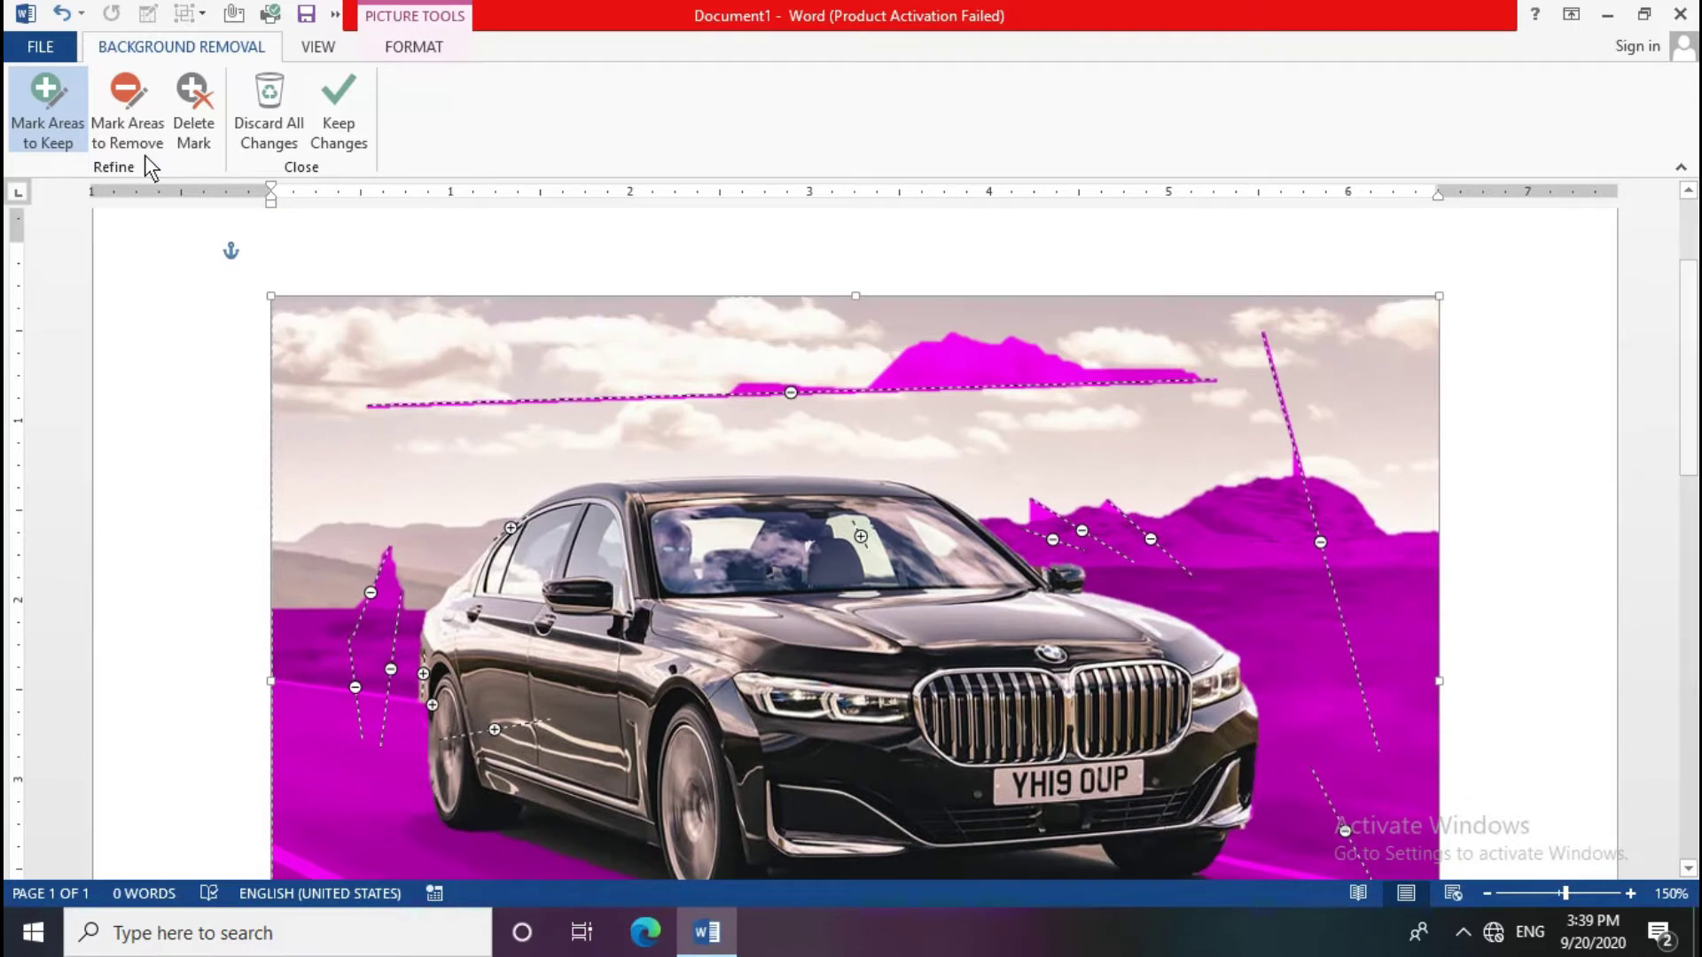
Step: Extend the removal marks over the remaining sky and mountains
left_click(126, 111)
left_click_drag(667, 453, 665, 454)
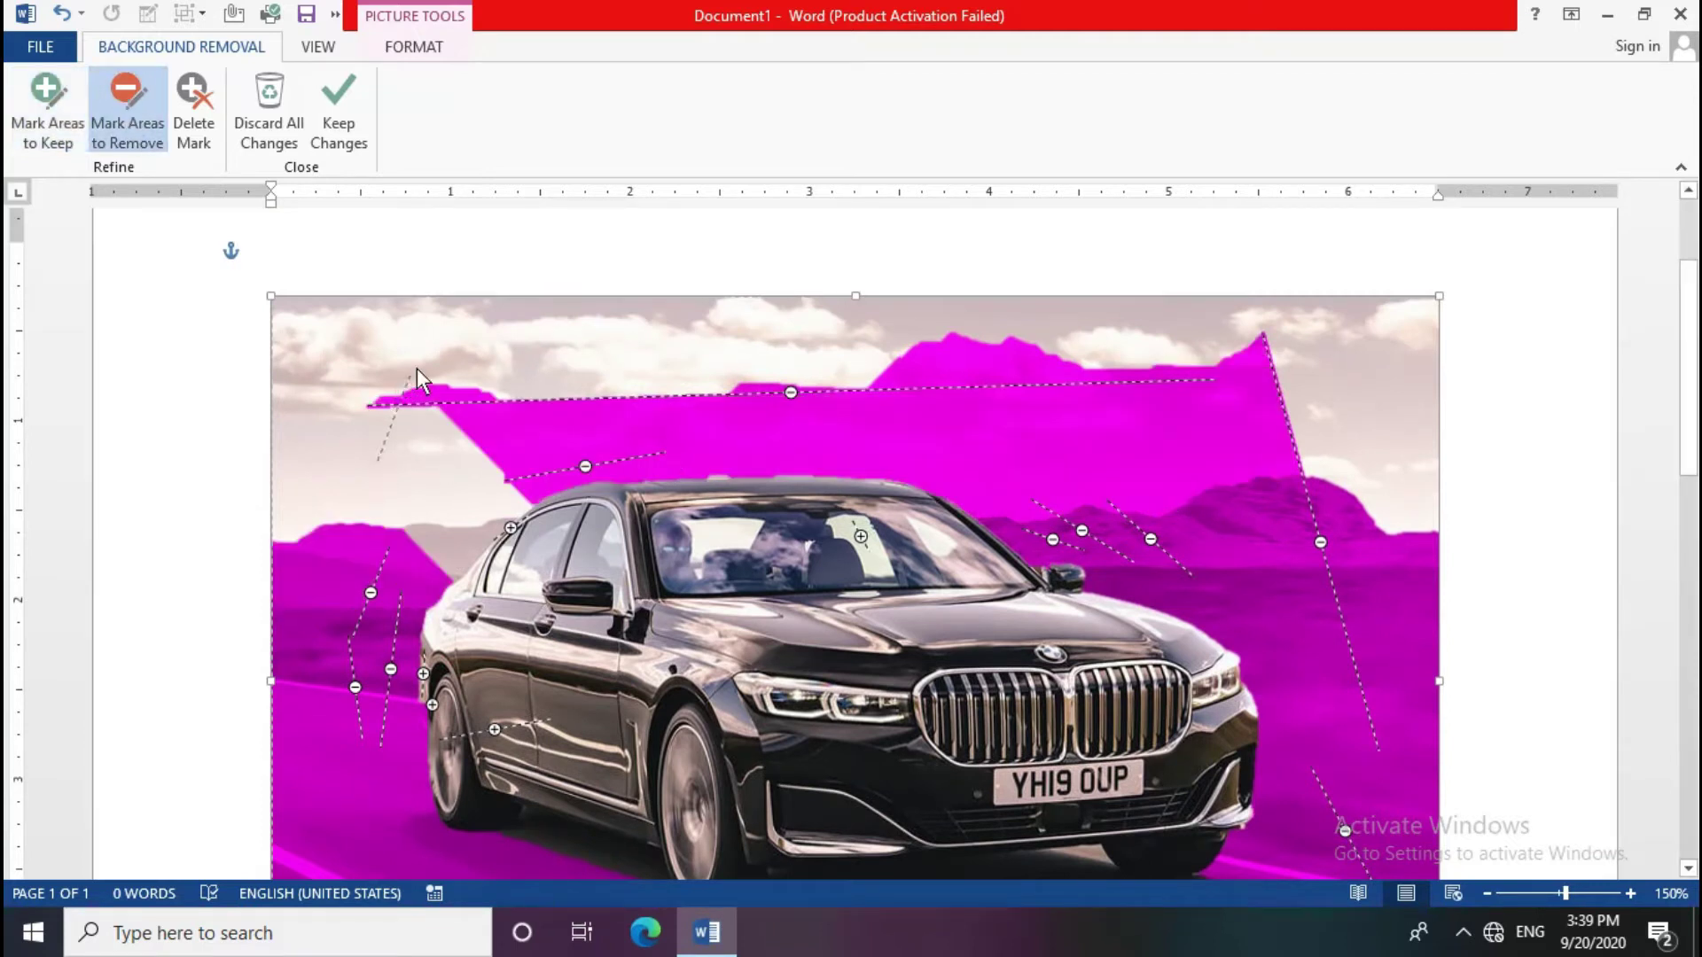
left_click_drag(455, 316, 454, 319)
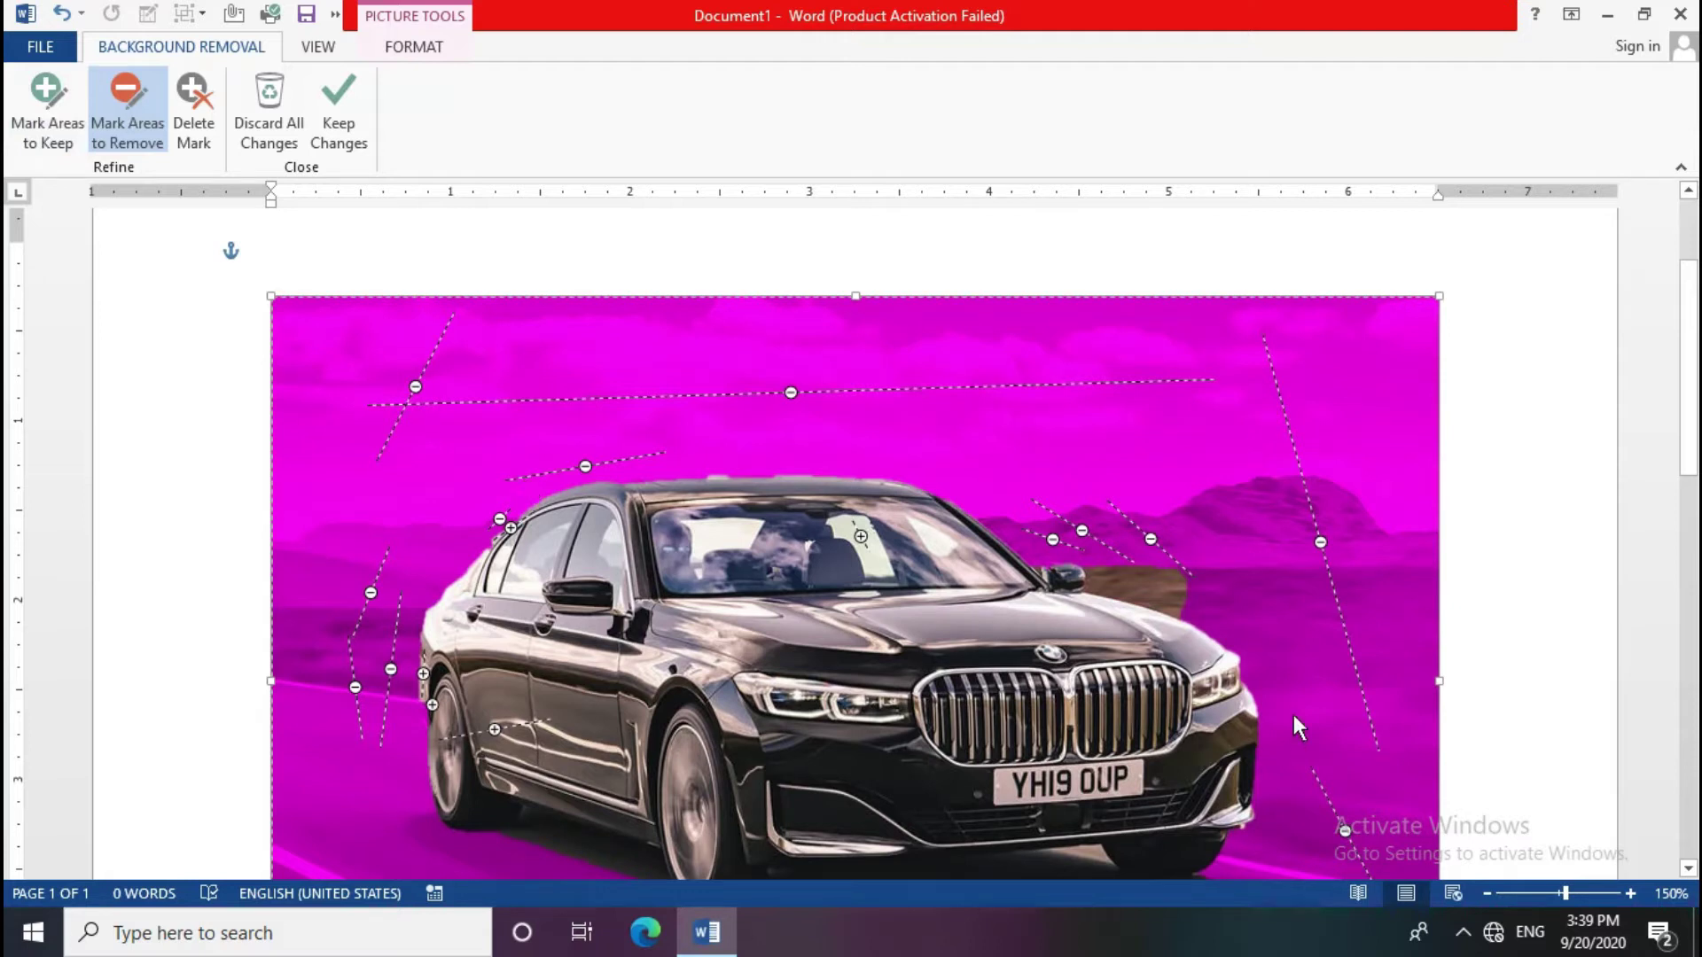
left_click_drag(1125, 572, 1179, 605)
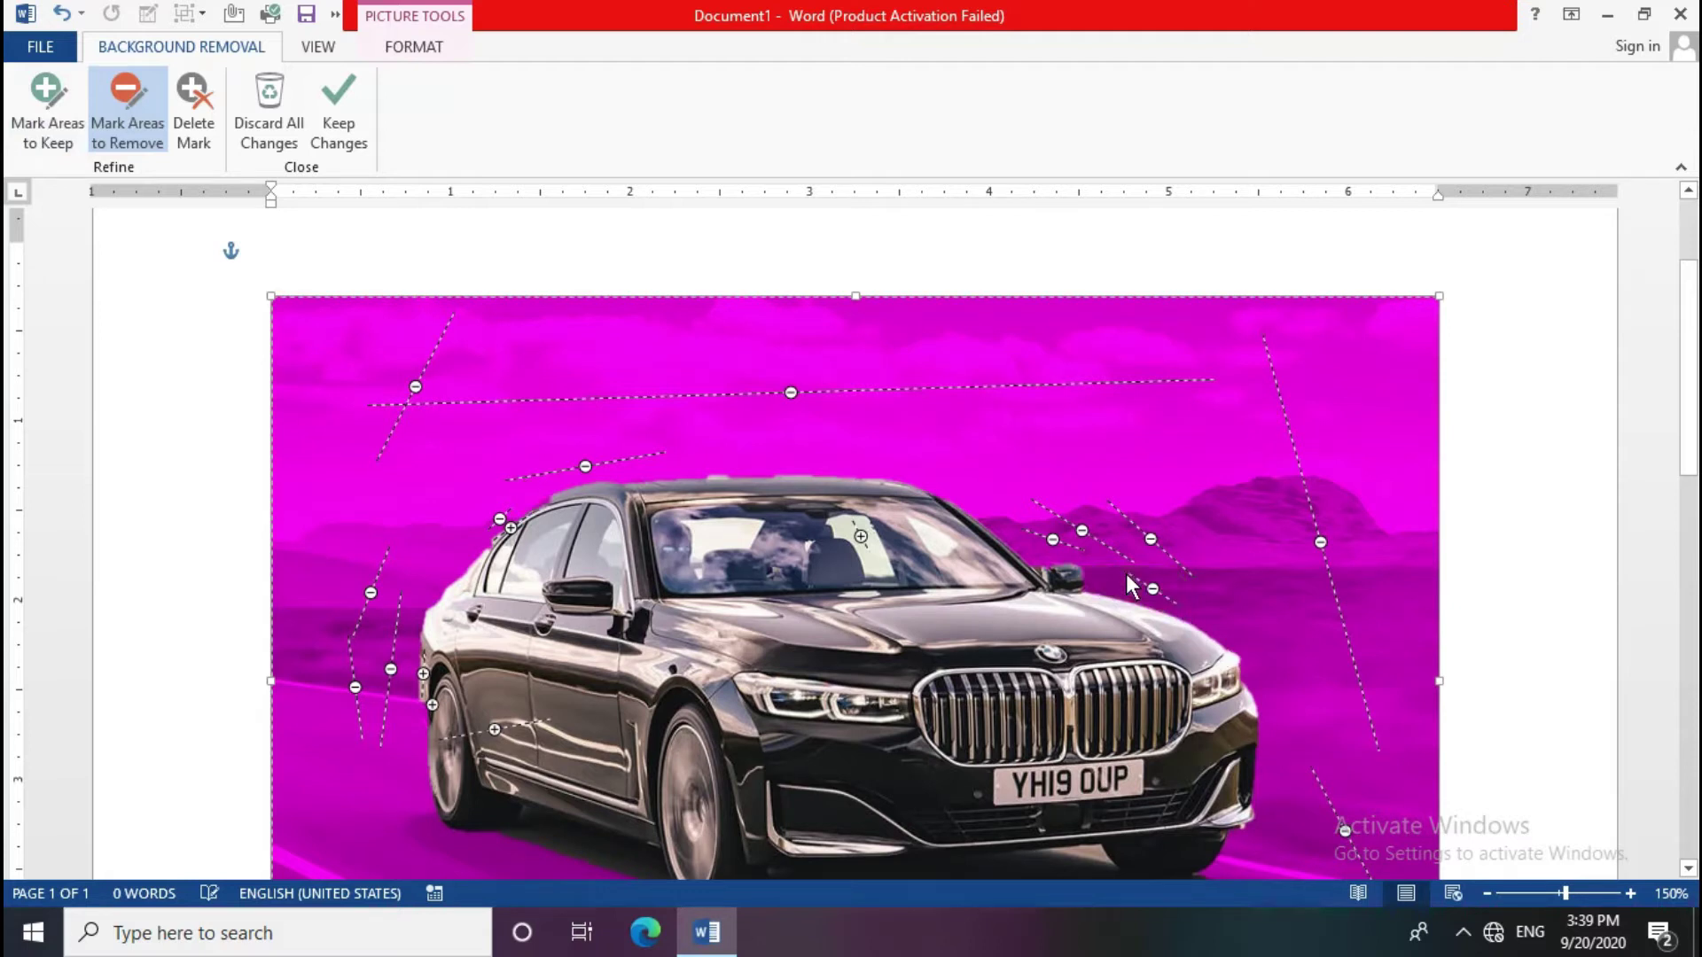
scroll(1264, 776, "down", 4)
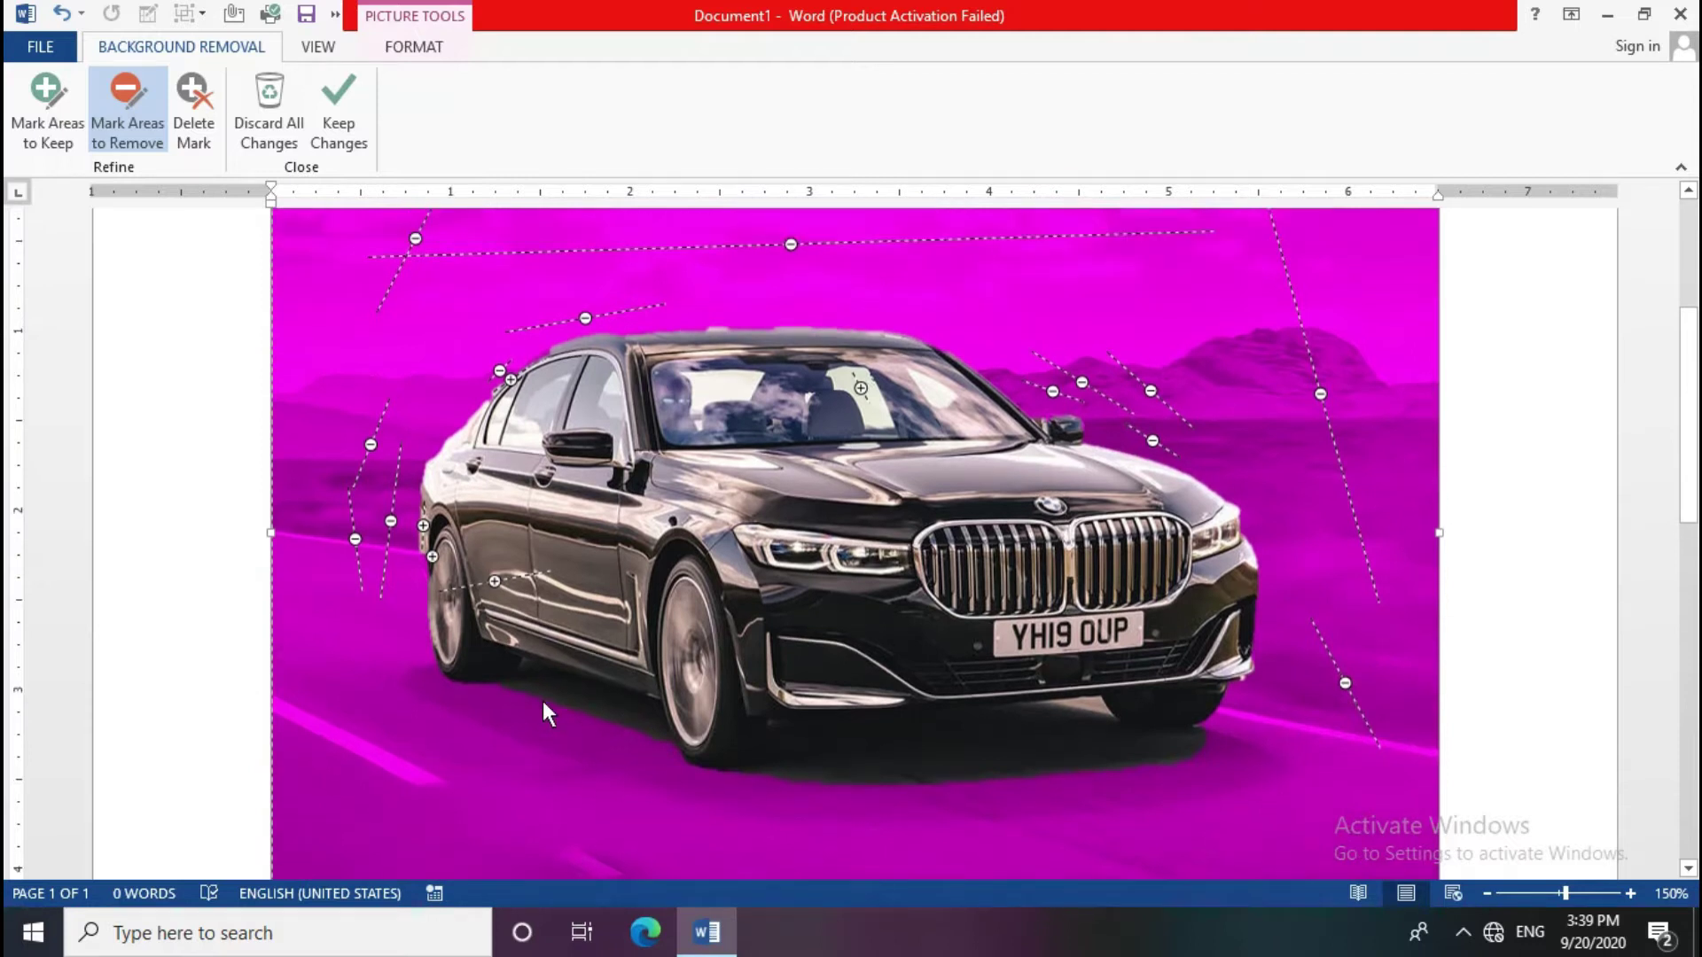
scroll(543, 701, "up", 5)
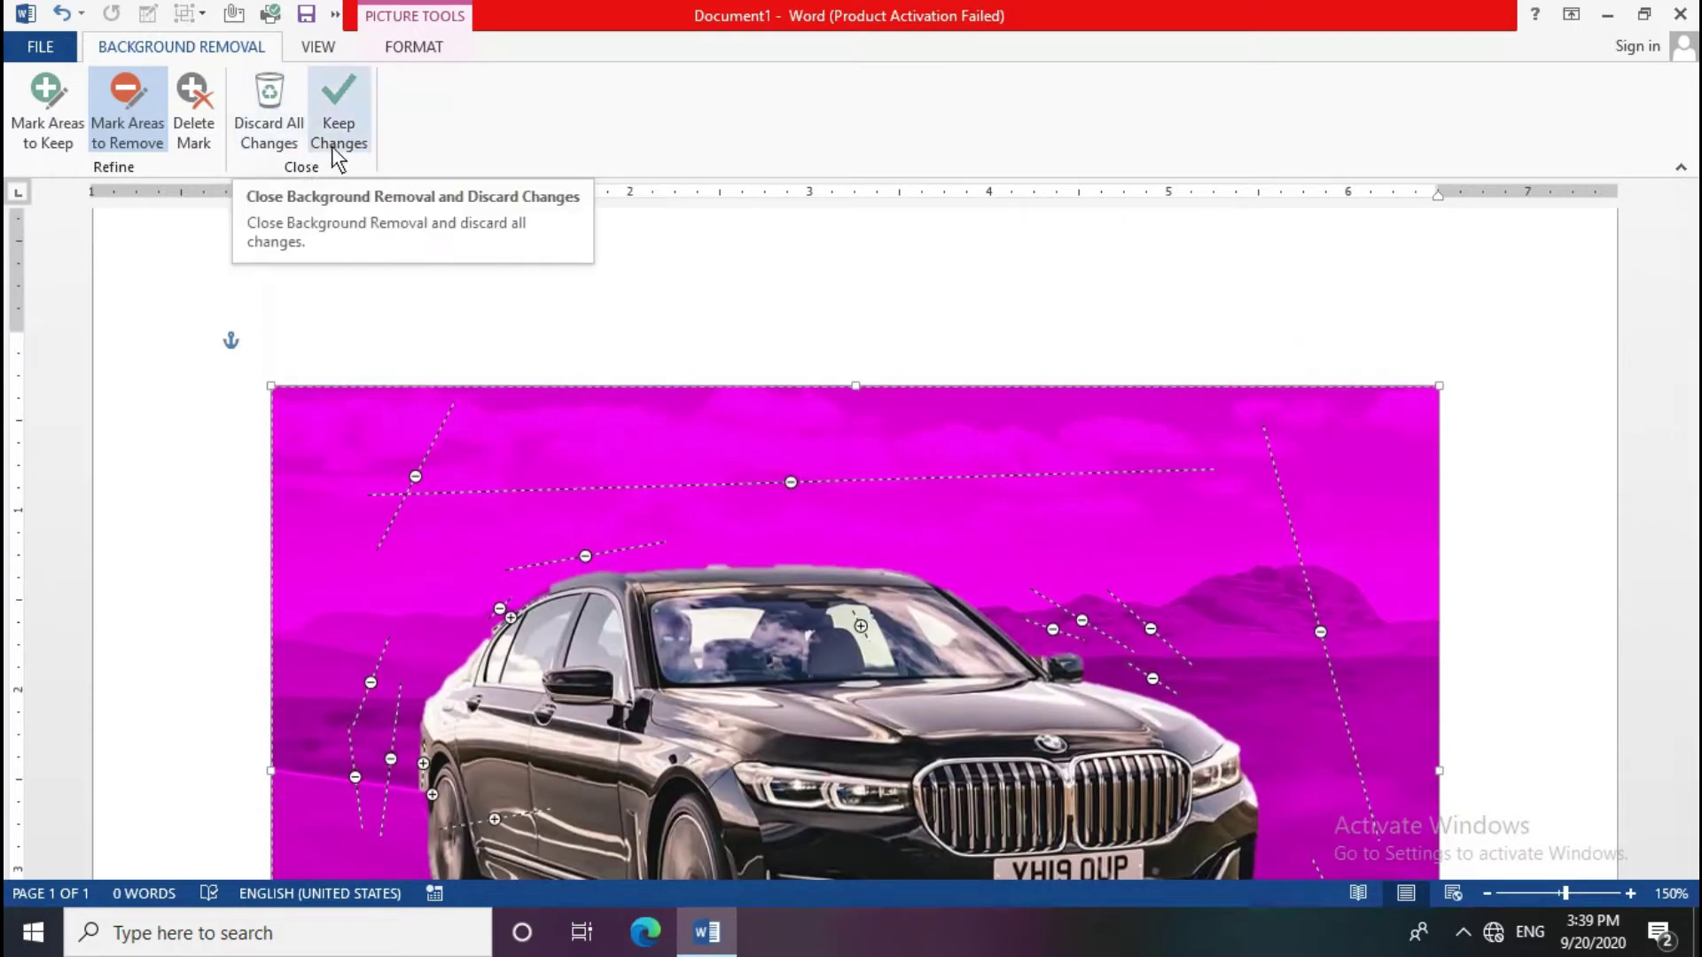
Step: Keep the background-removal changes and move the cut-out black car left over the yellow car
left_click(350, 119)
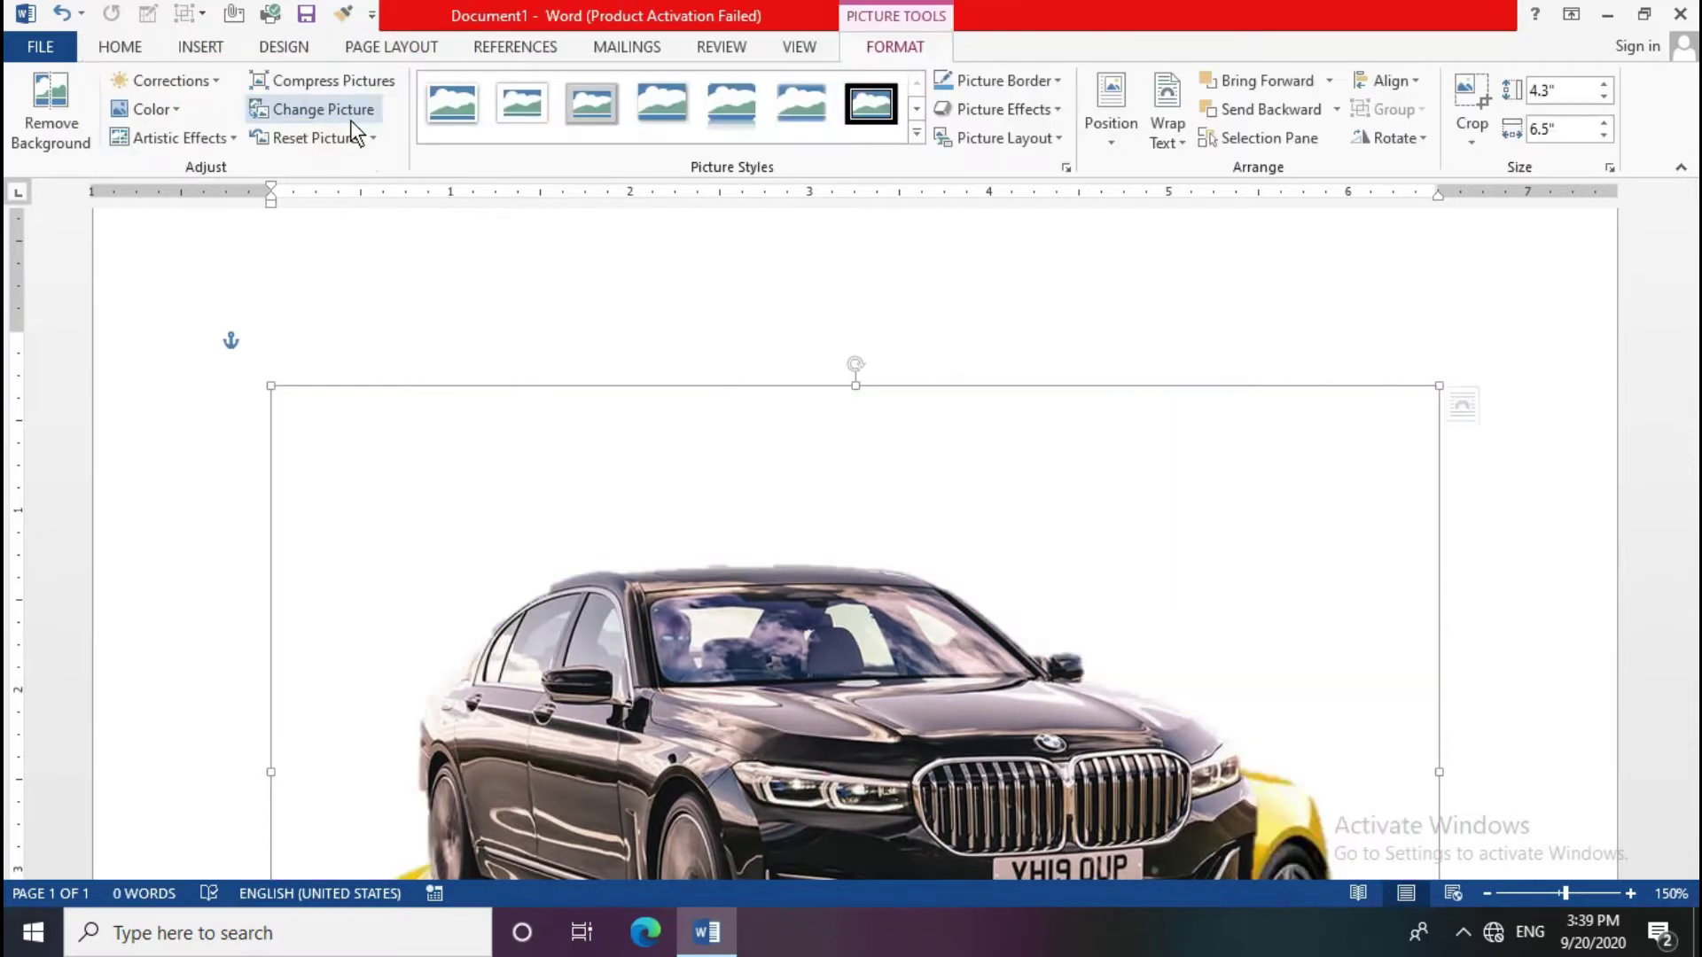
left_click(579, 301)
scroll(626, 418, "down", 5)
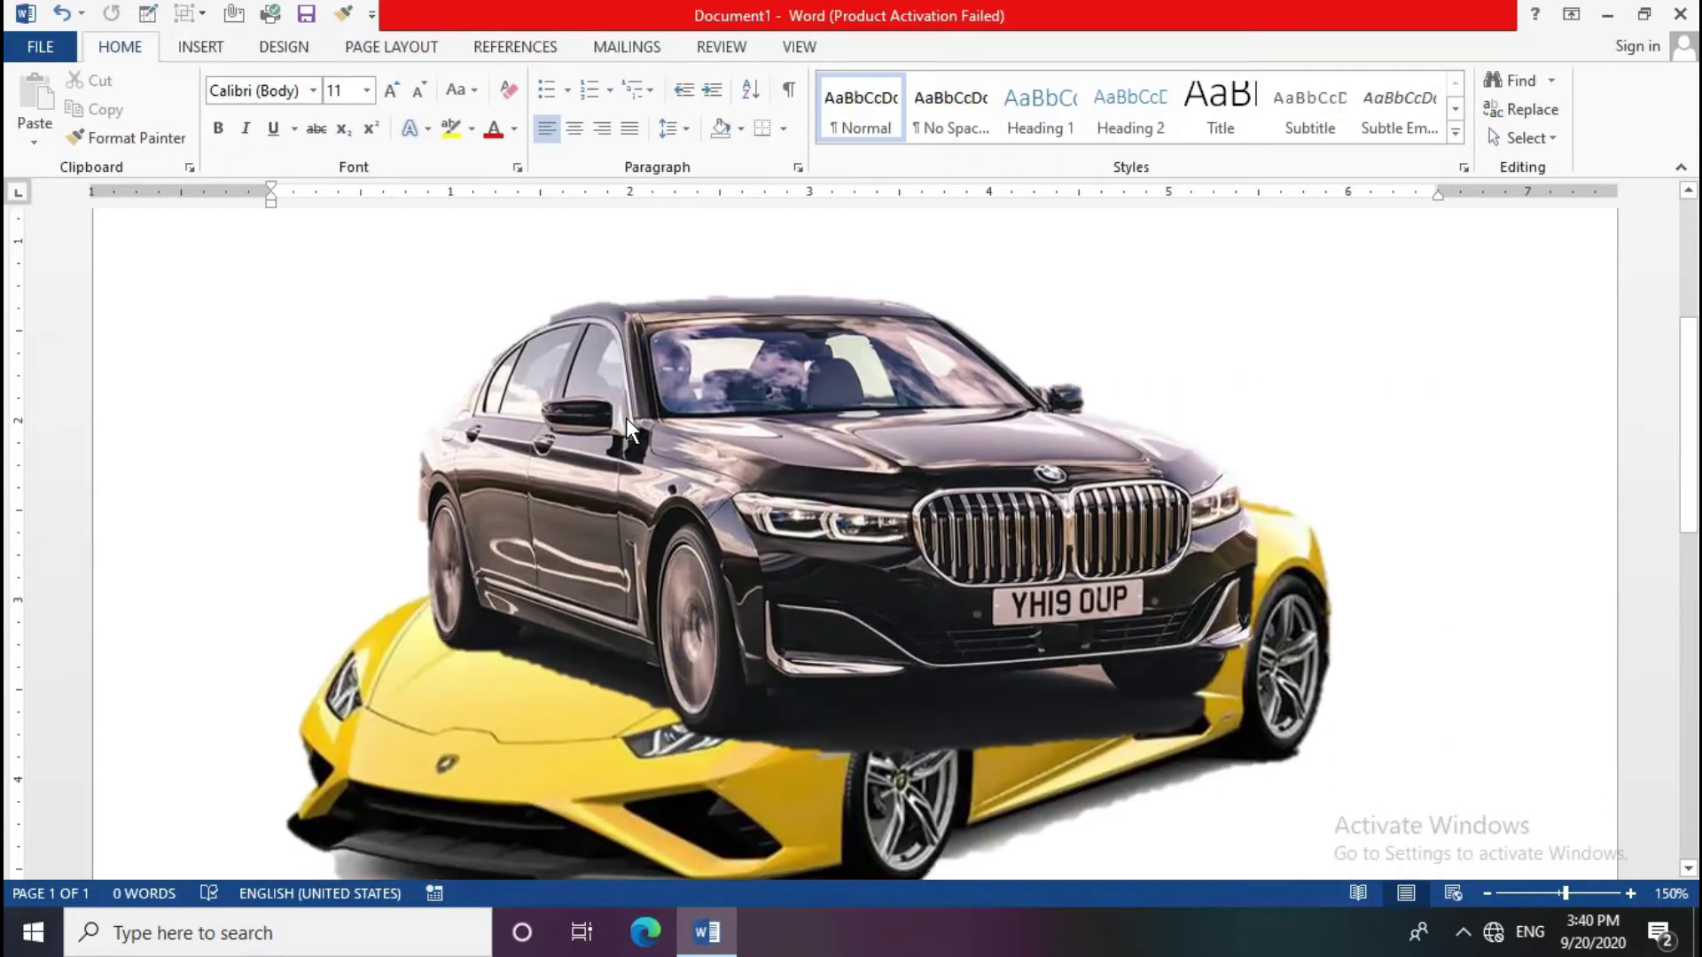
scroll(895, 632, "down", 1)
left_click_drag(892, 629, 1230, 623)
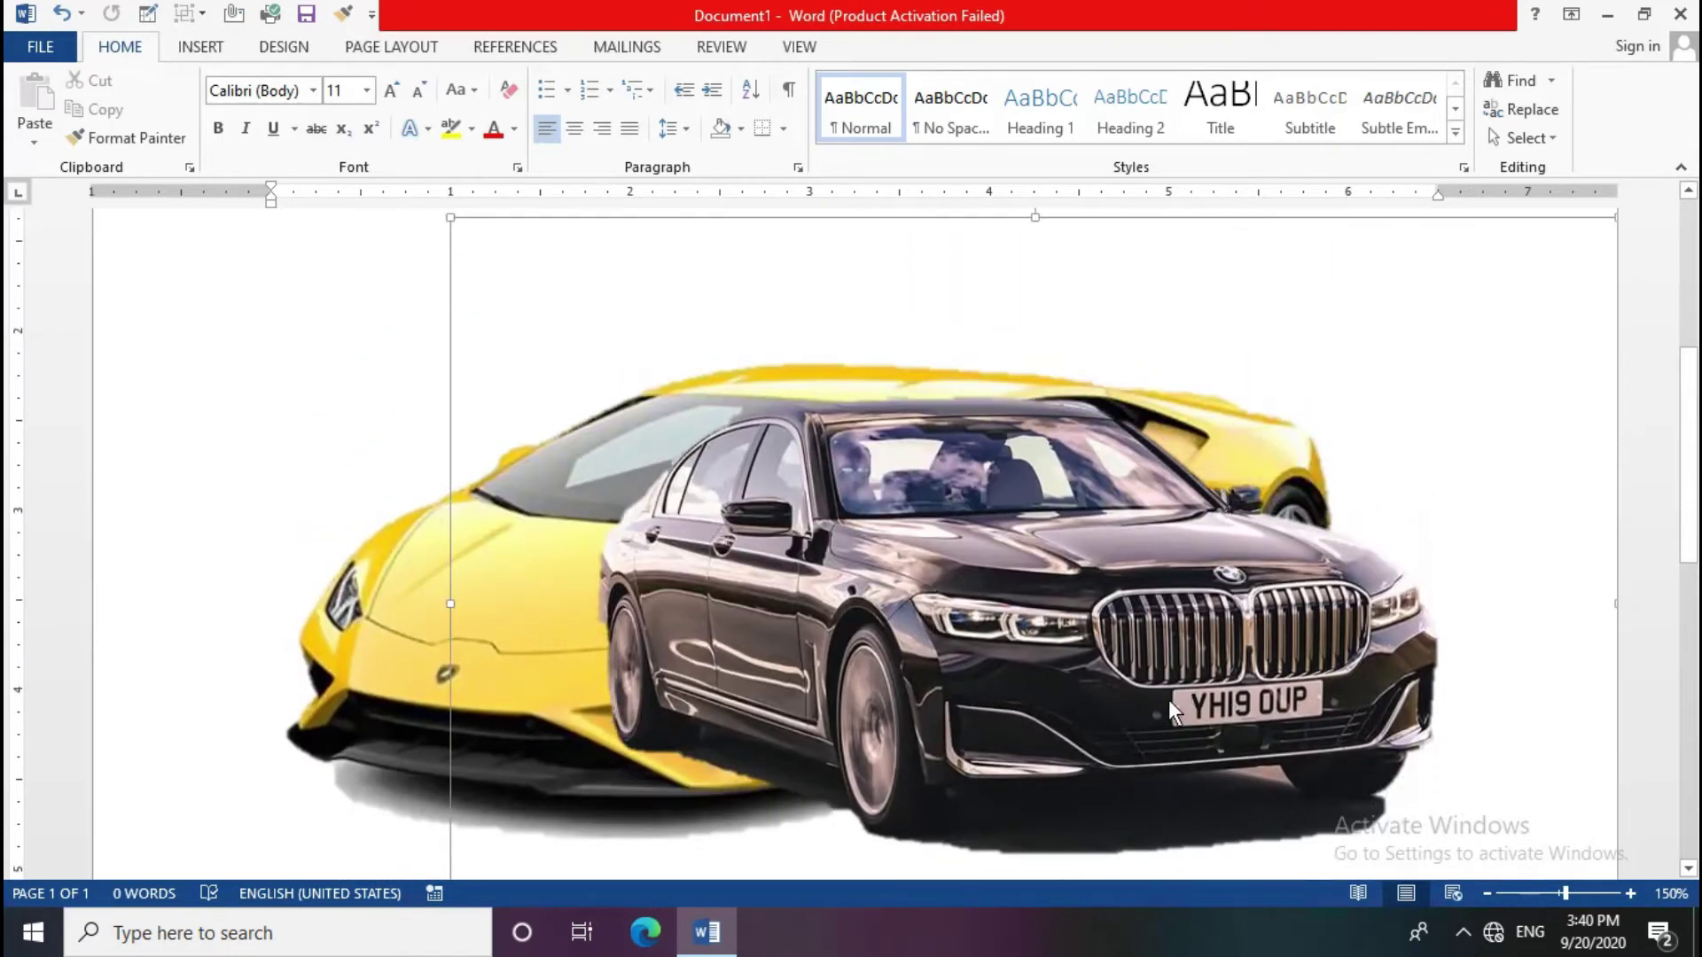
mouse_move(1168, 700)
left_mouse_down()
mouse_move(840, 599)
mouse_move(824, 624)
left_mouse_up()
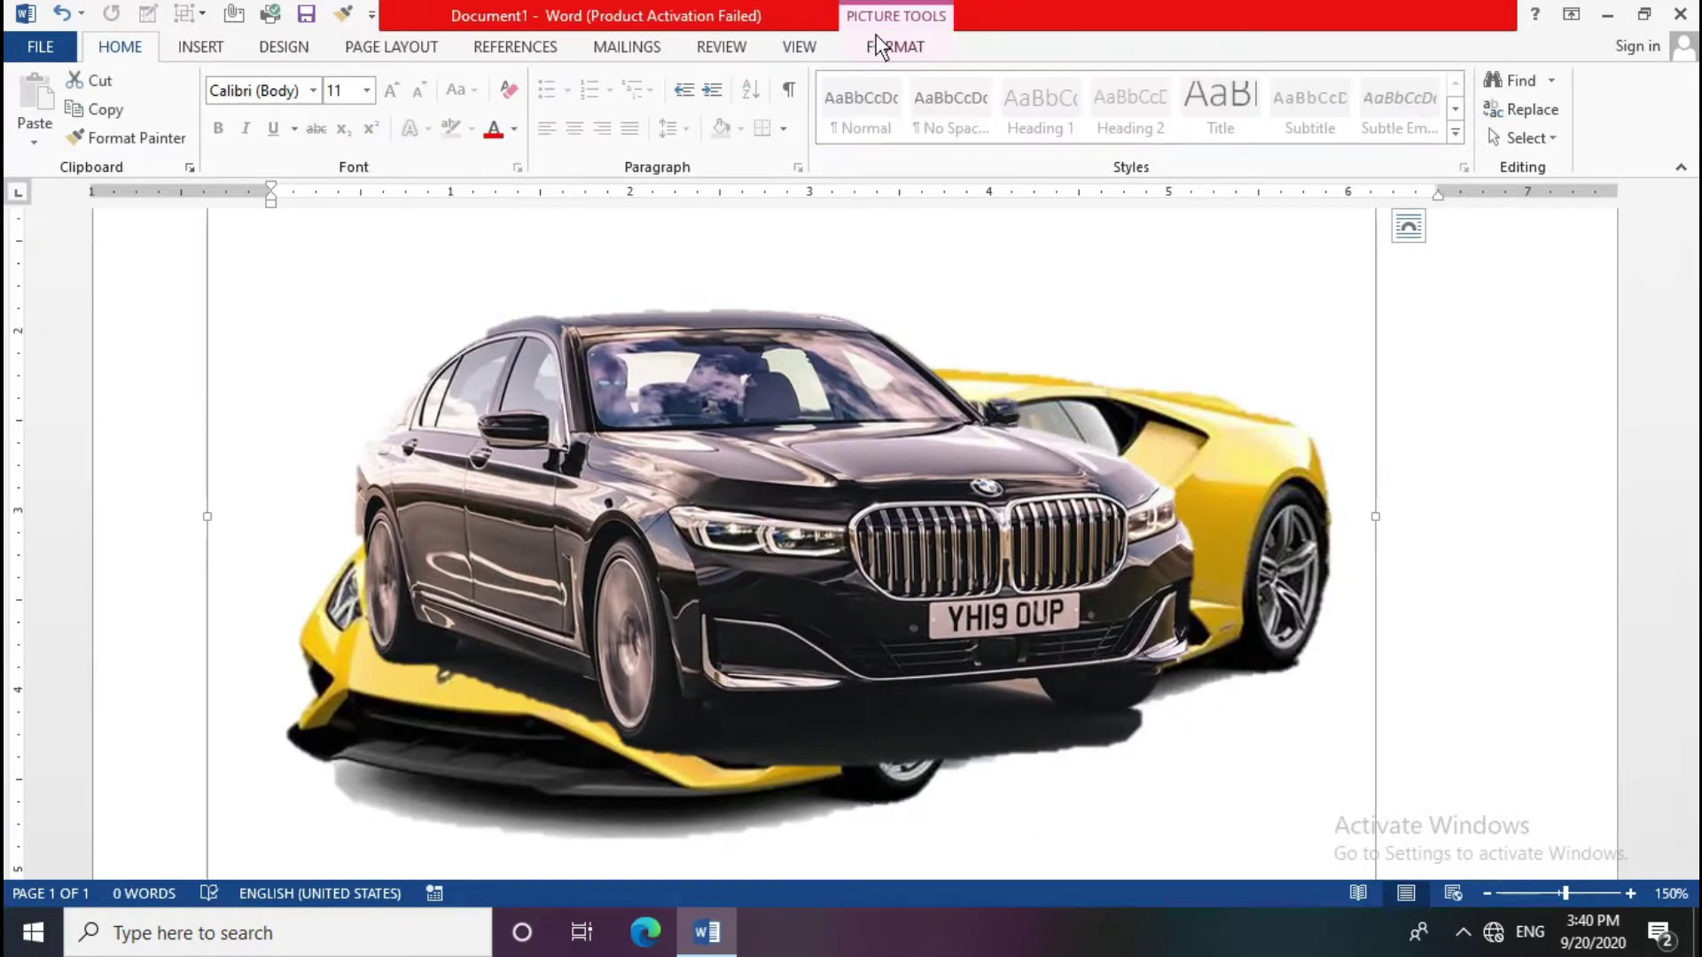
Step: Review the picture formatting options, then deselect the car picture
left_click(895, 47)
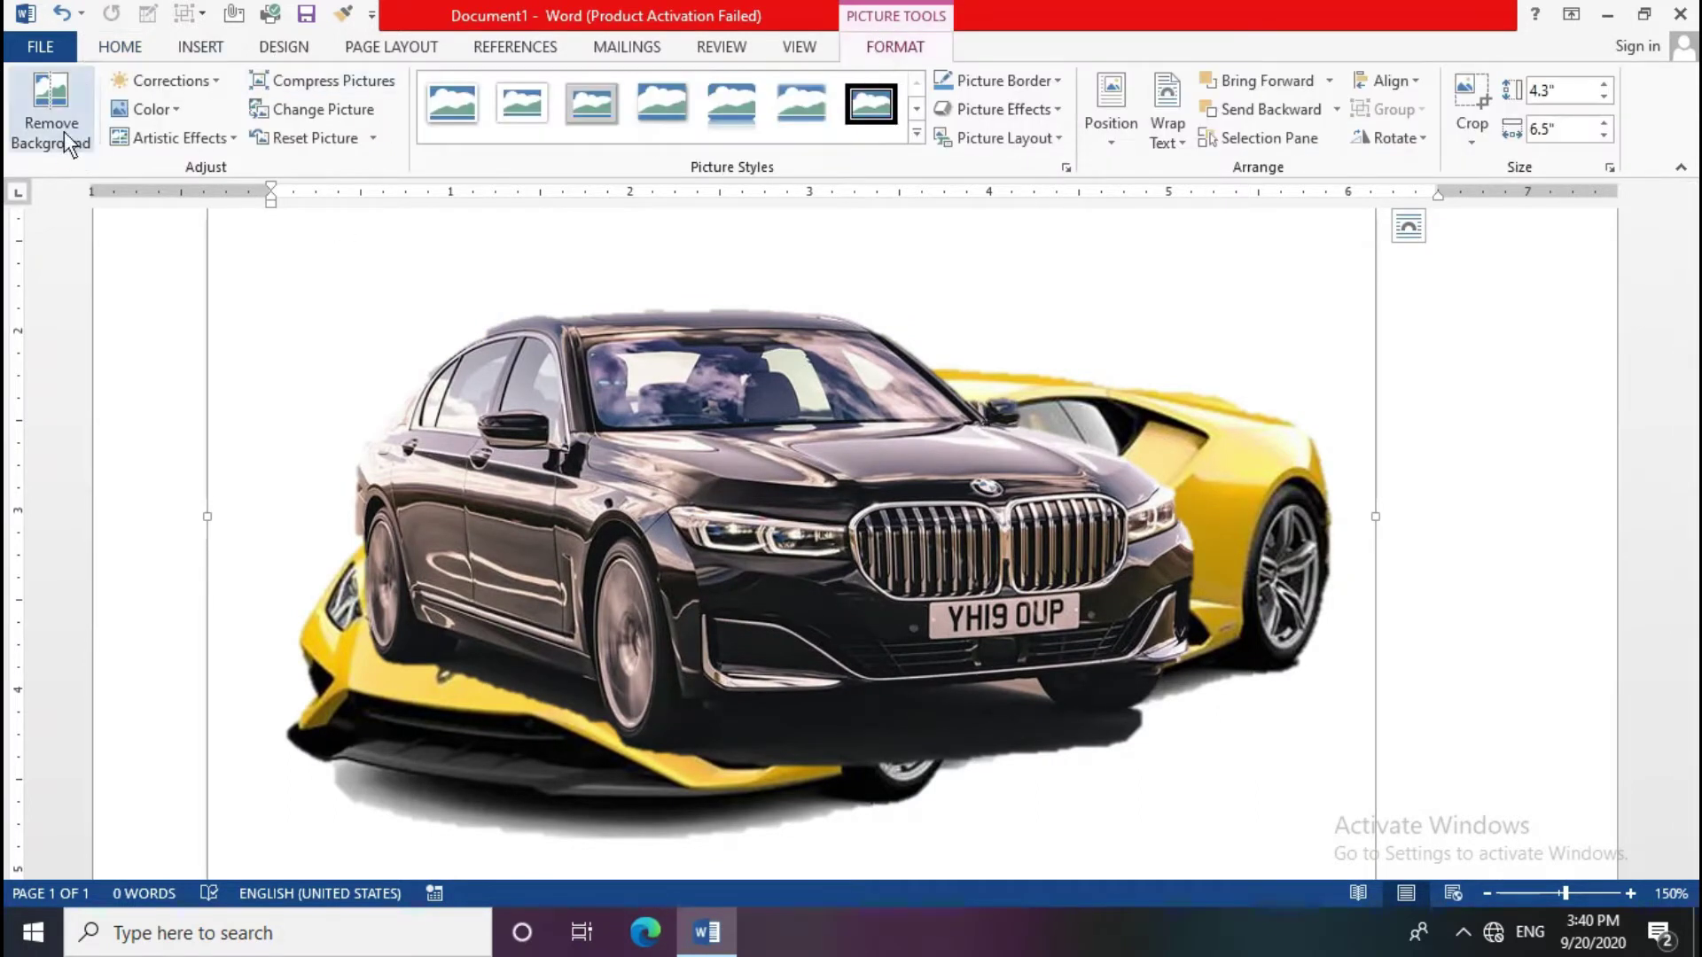
scroll(770, 550, "down", 5)
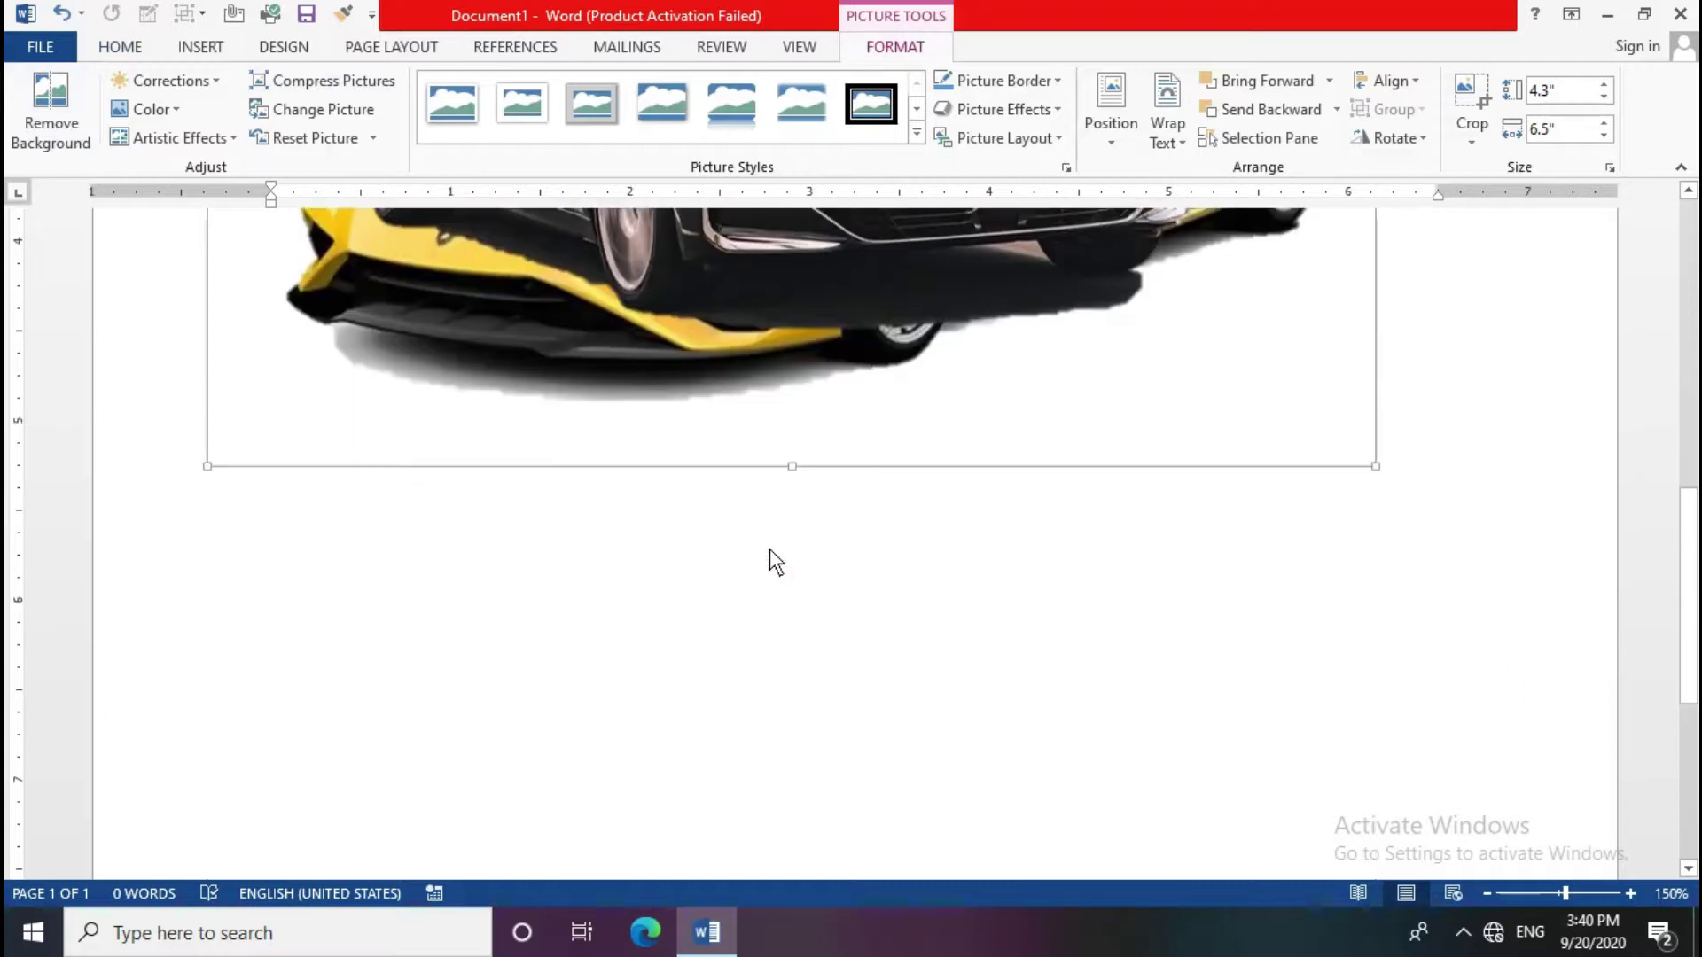
scroll(770, 549, "up", 1)
scroll(857, 435, "up", 4)
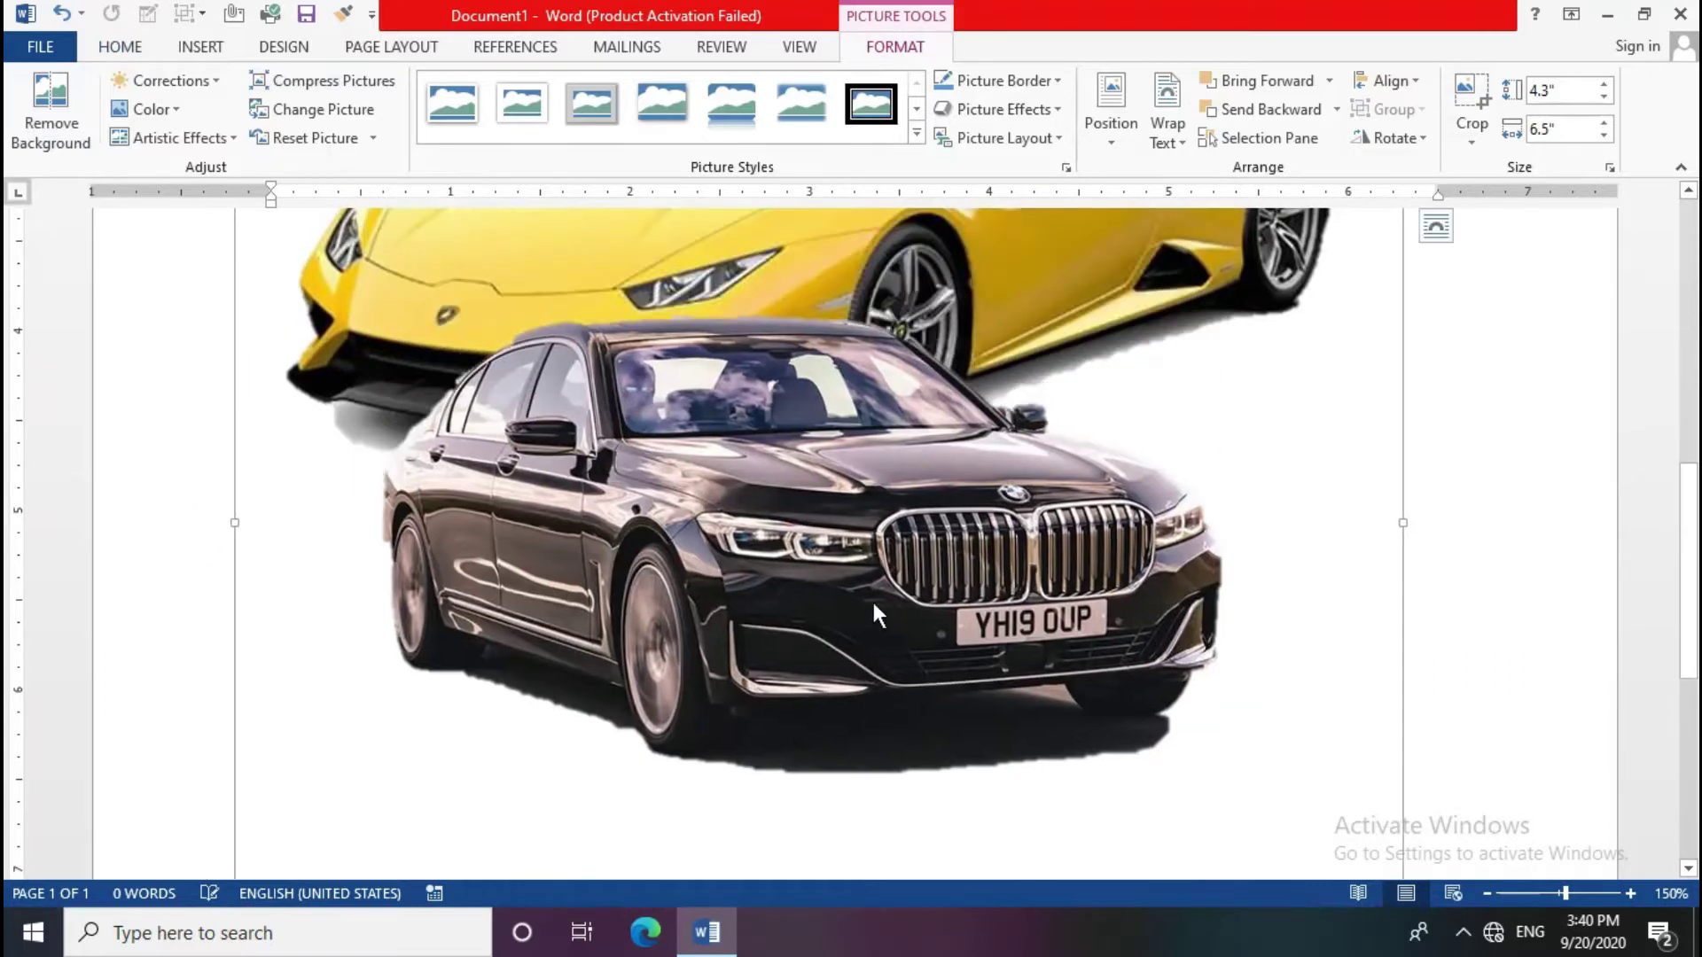
scroll(872, 620, "up", 1)
scroll(892, 705, "up", 2)
scroll(893, 696, "up", 3)
scroll(897, 611, "up", 4)
scroll(811, 486, "down", 3)
scroll(802, 675, "up", 8)
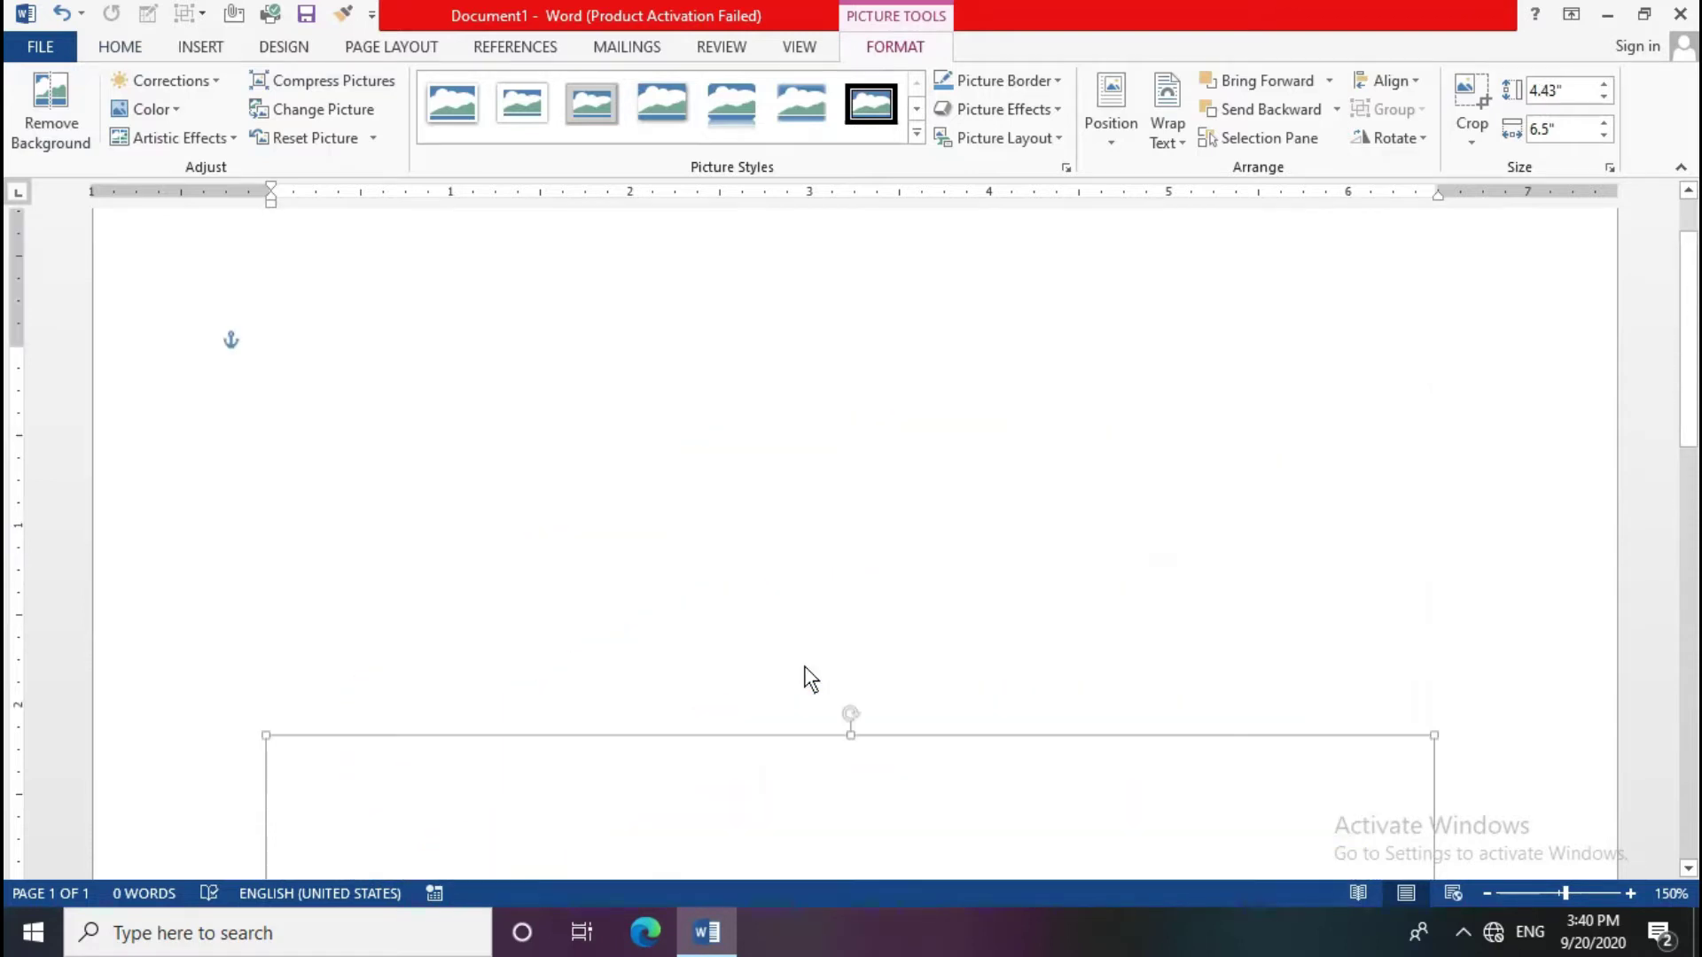
left_click(774, 490)
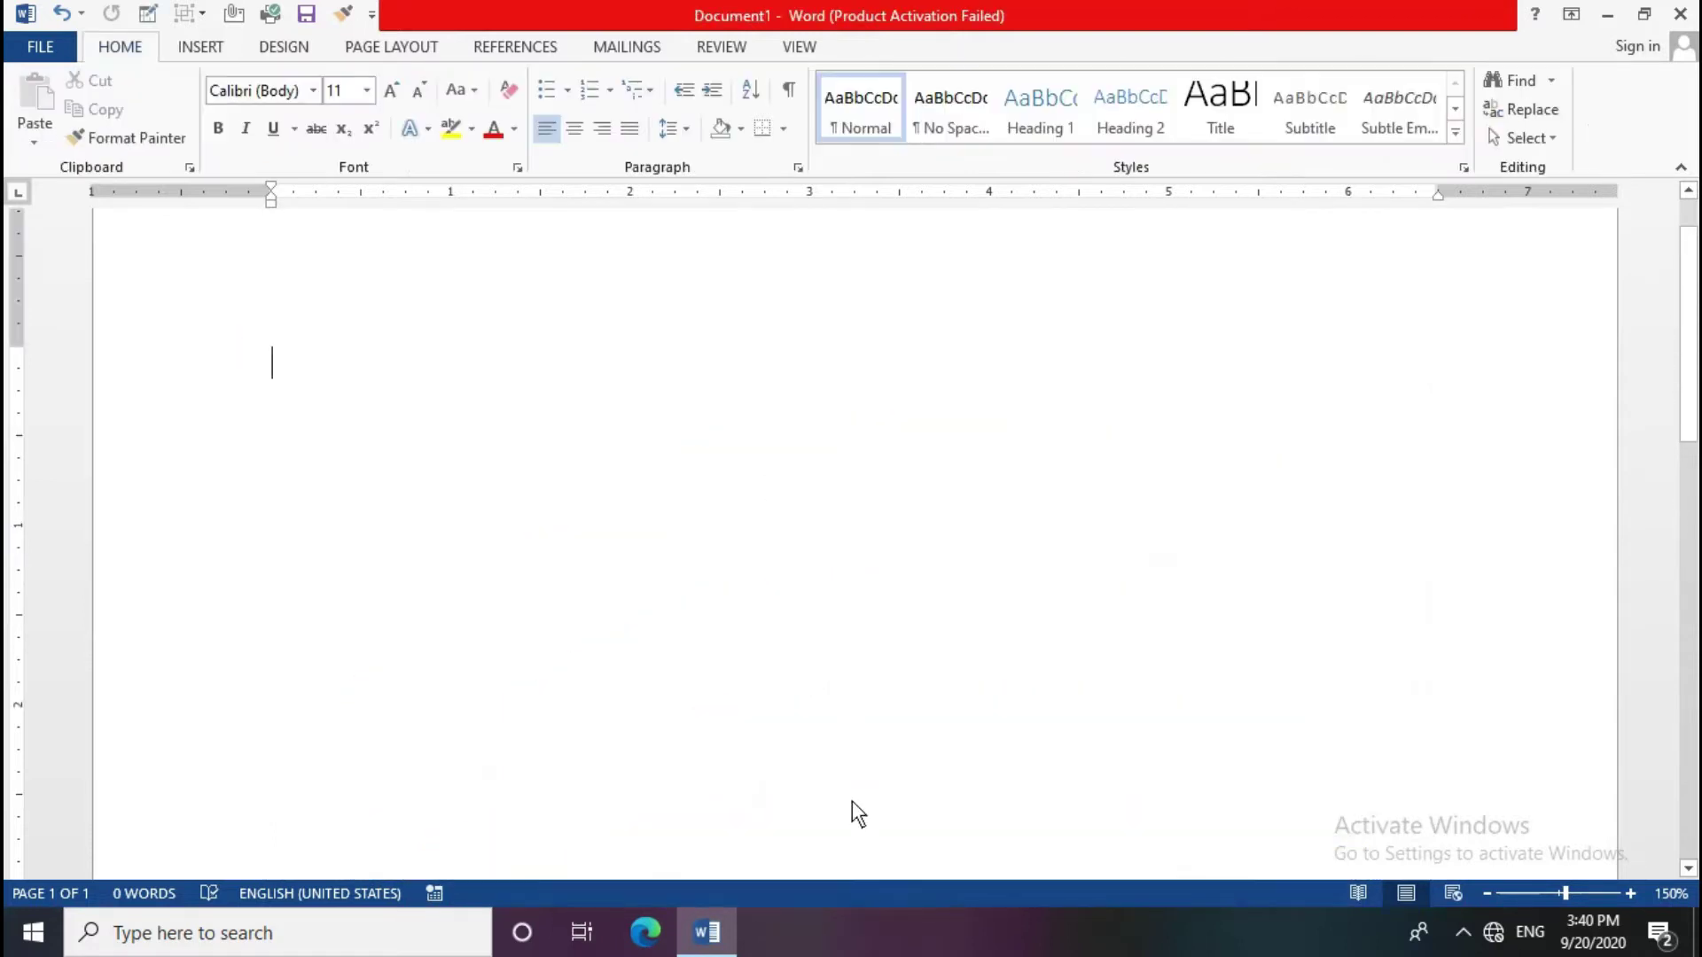
Step: Insert the photo of the man in a tie, move it up-left, and browse the Corrections presets
left_click(185, 47)
left_click(222, 127)
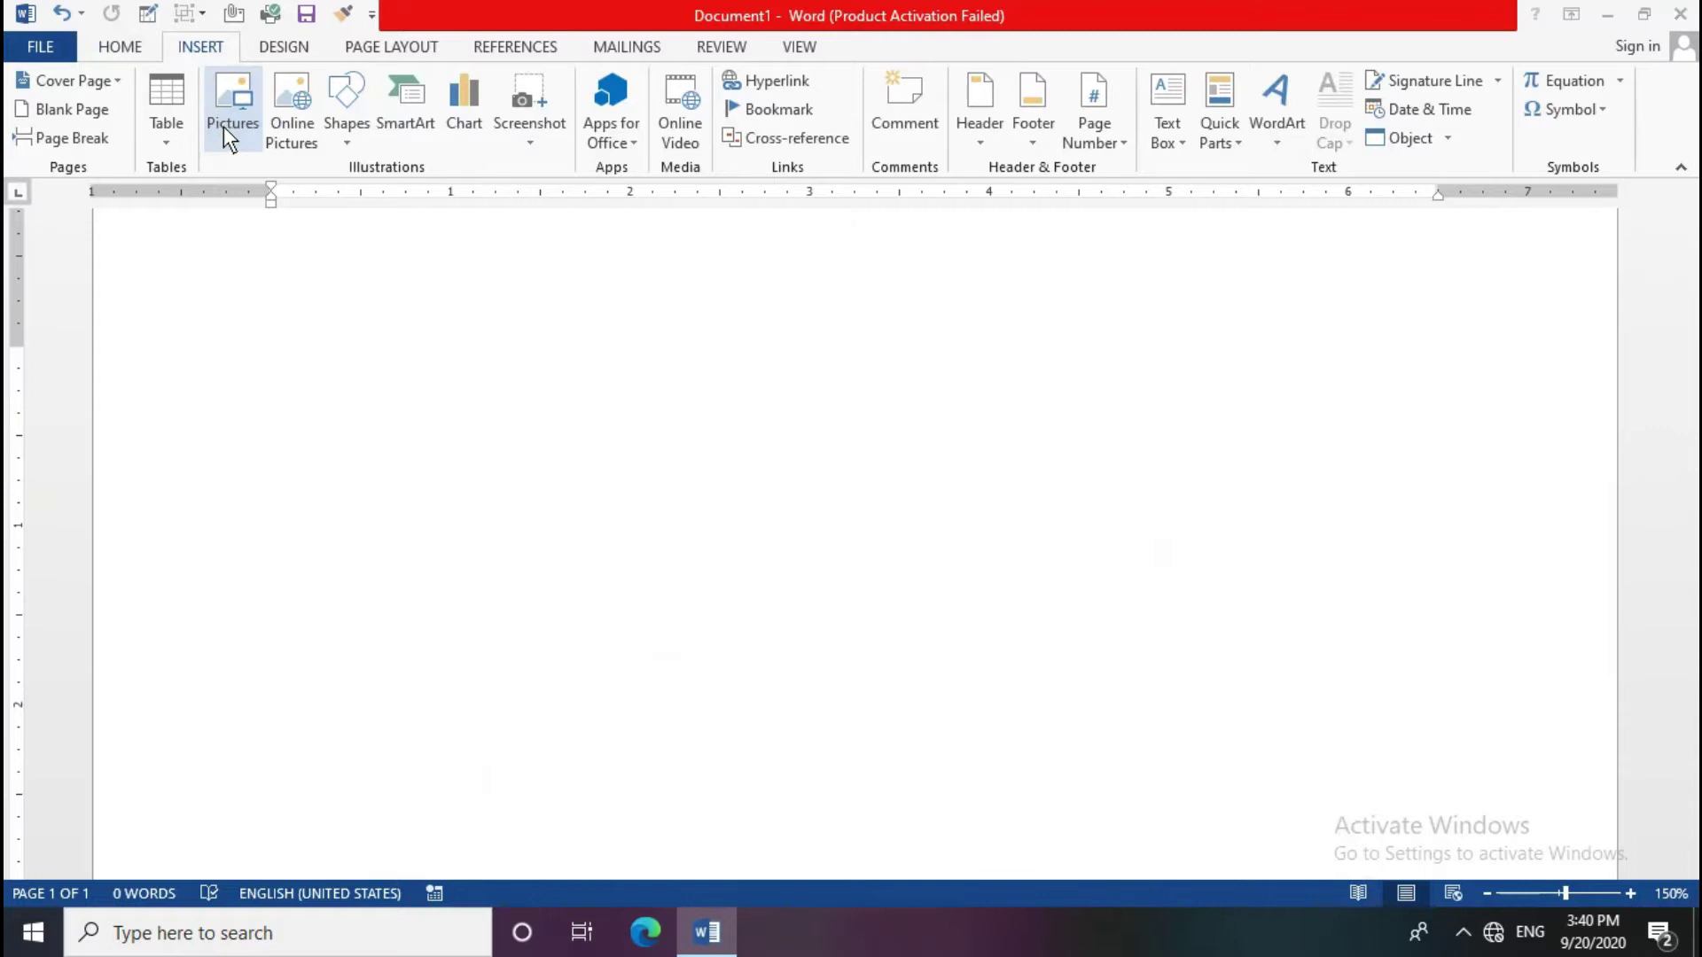
left_click_drag(832, 188, 821, 283)
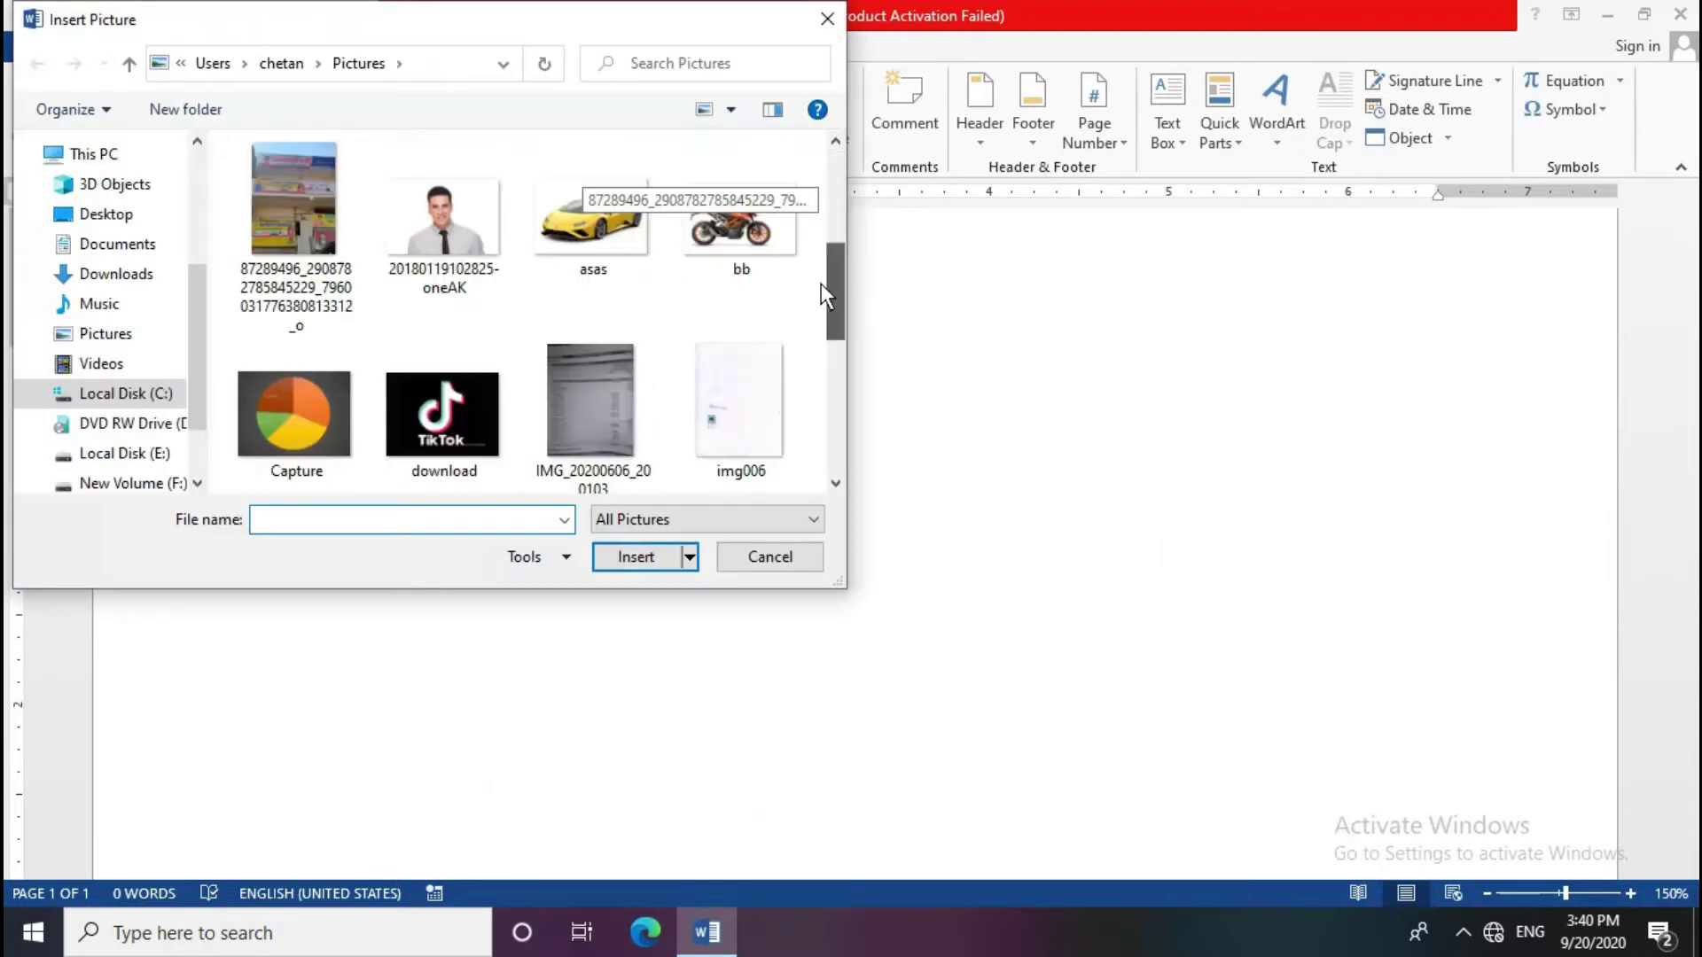
left_click(485, 219)
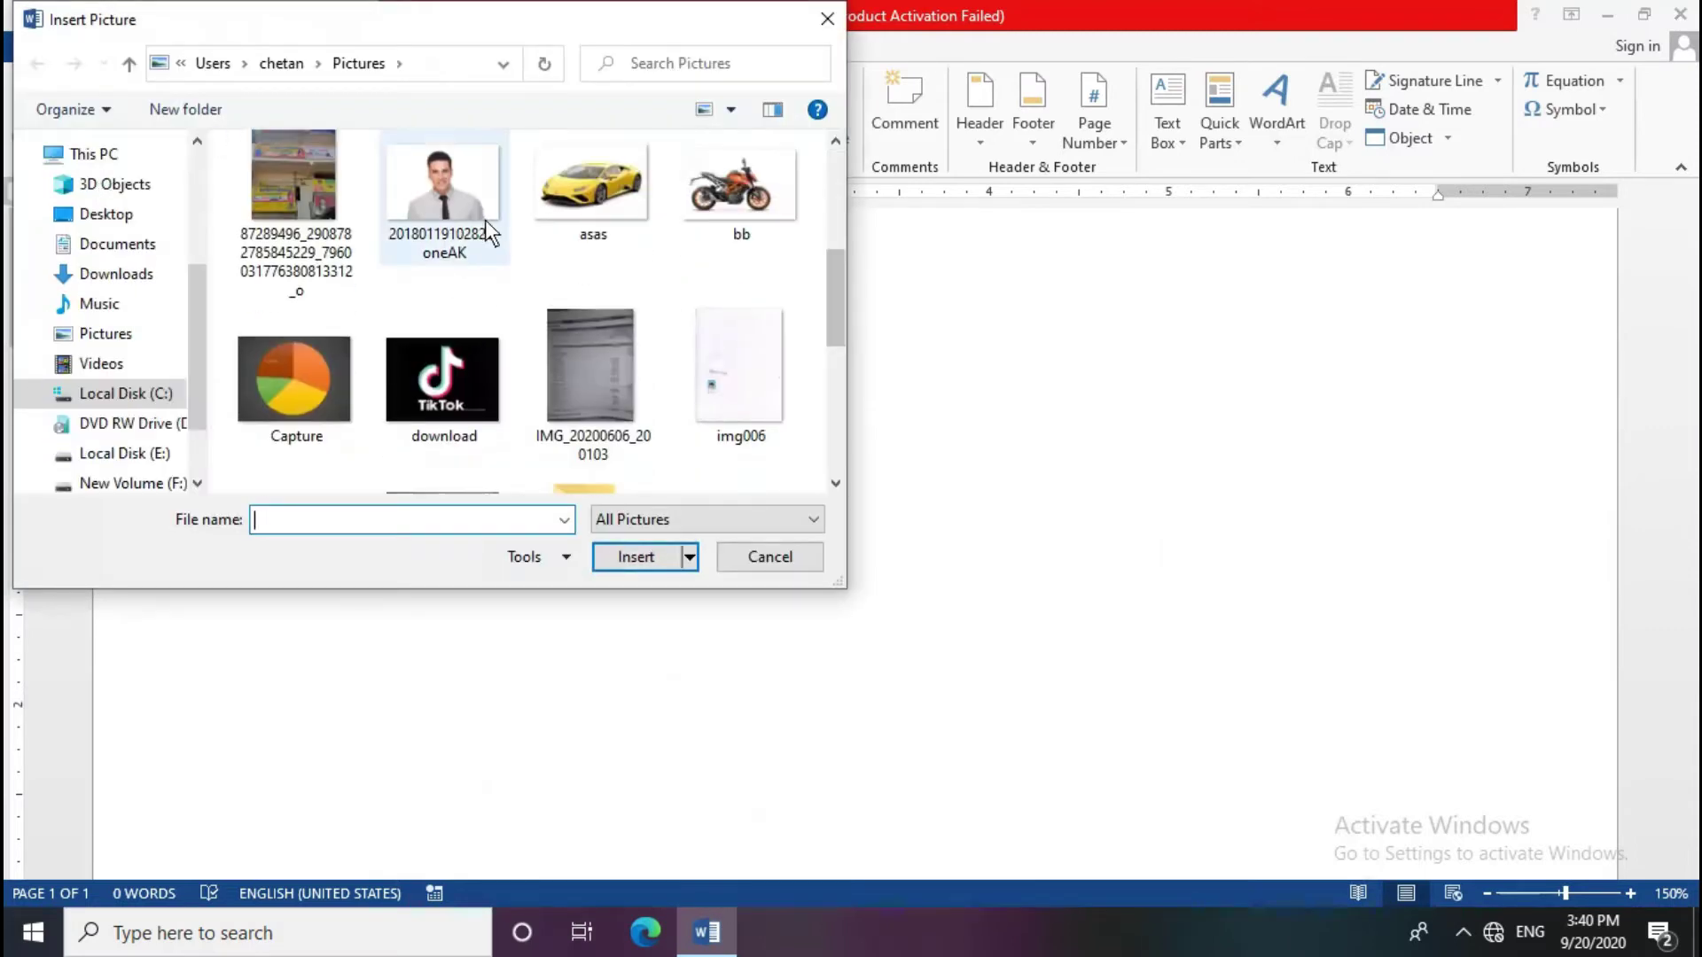
left_click(652, 562)
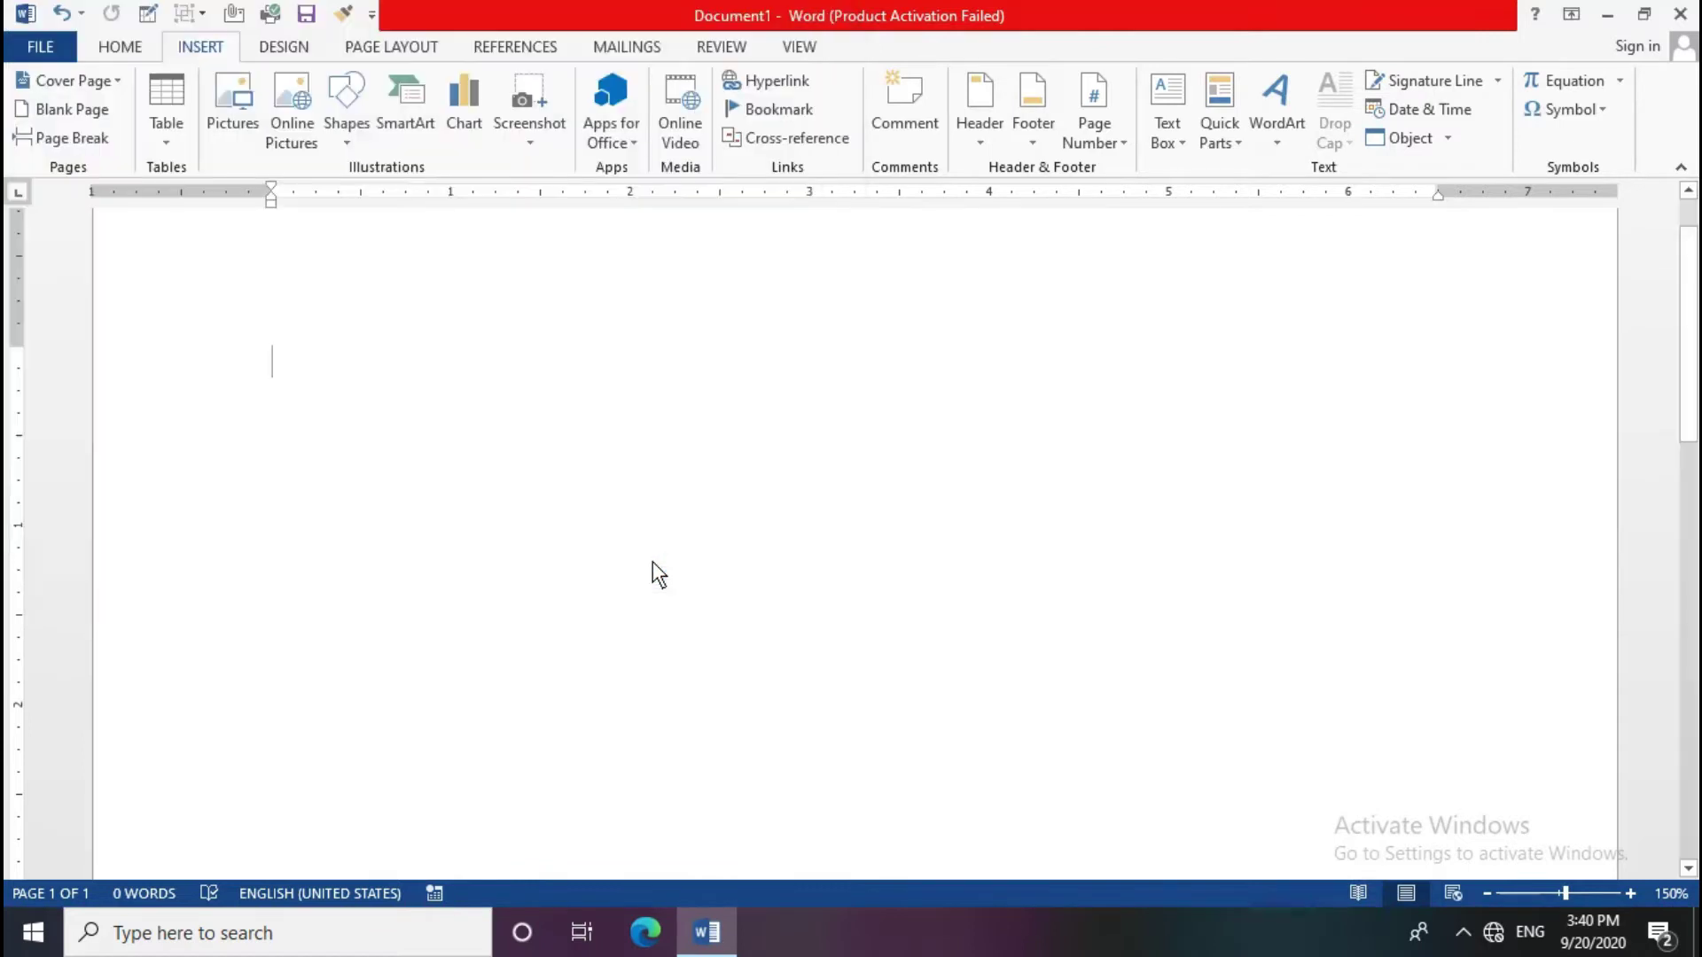
left_click_drag(715, 615, 660, 461)
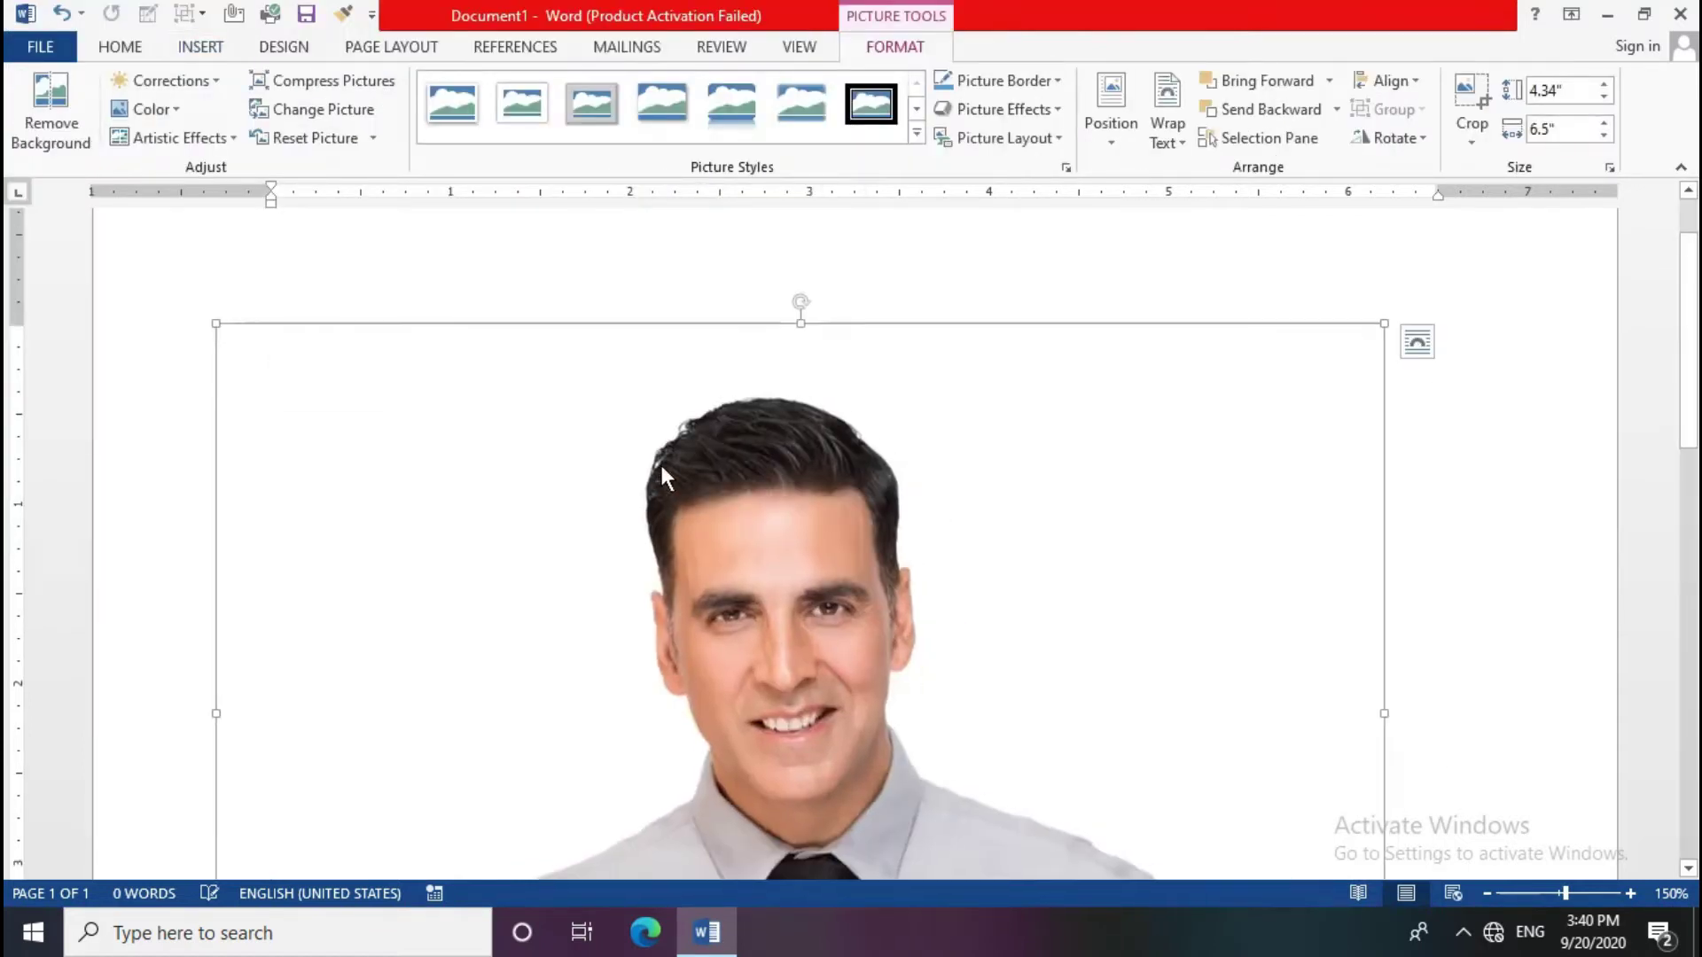
left_click(204, 80)
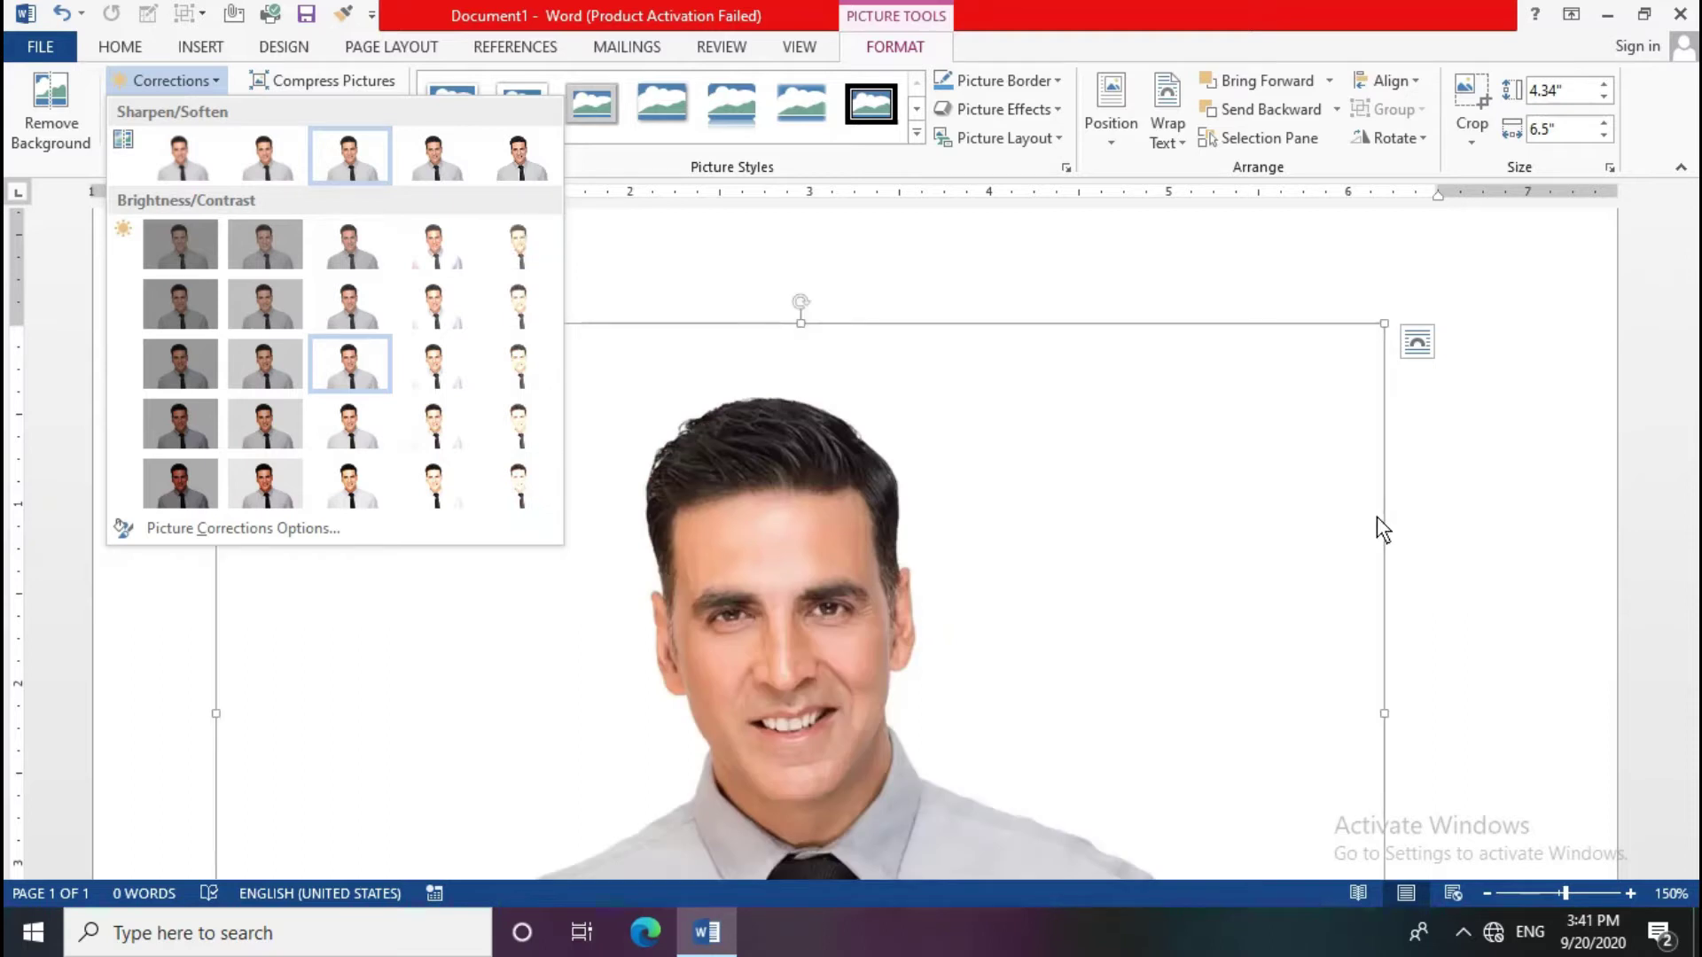
left_click(1524, 555)
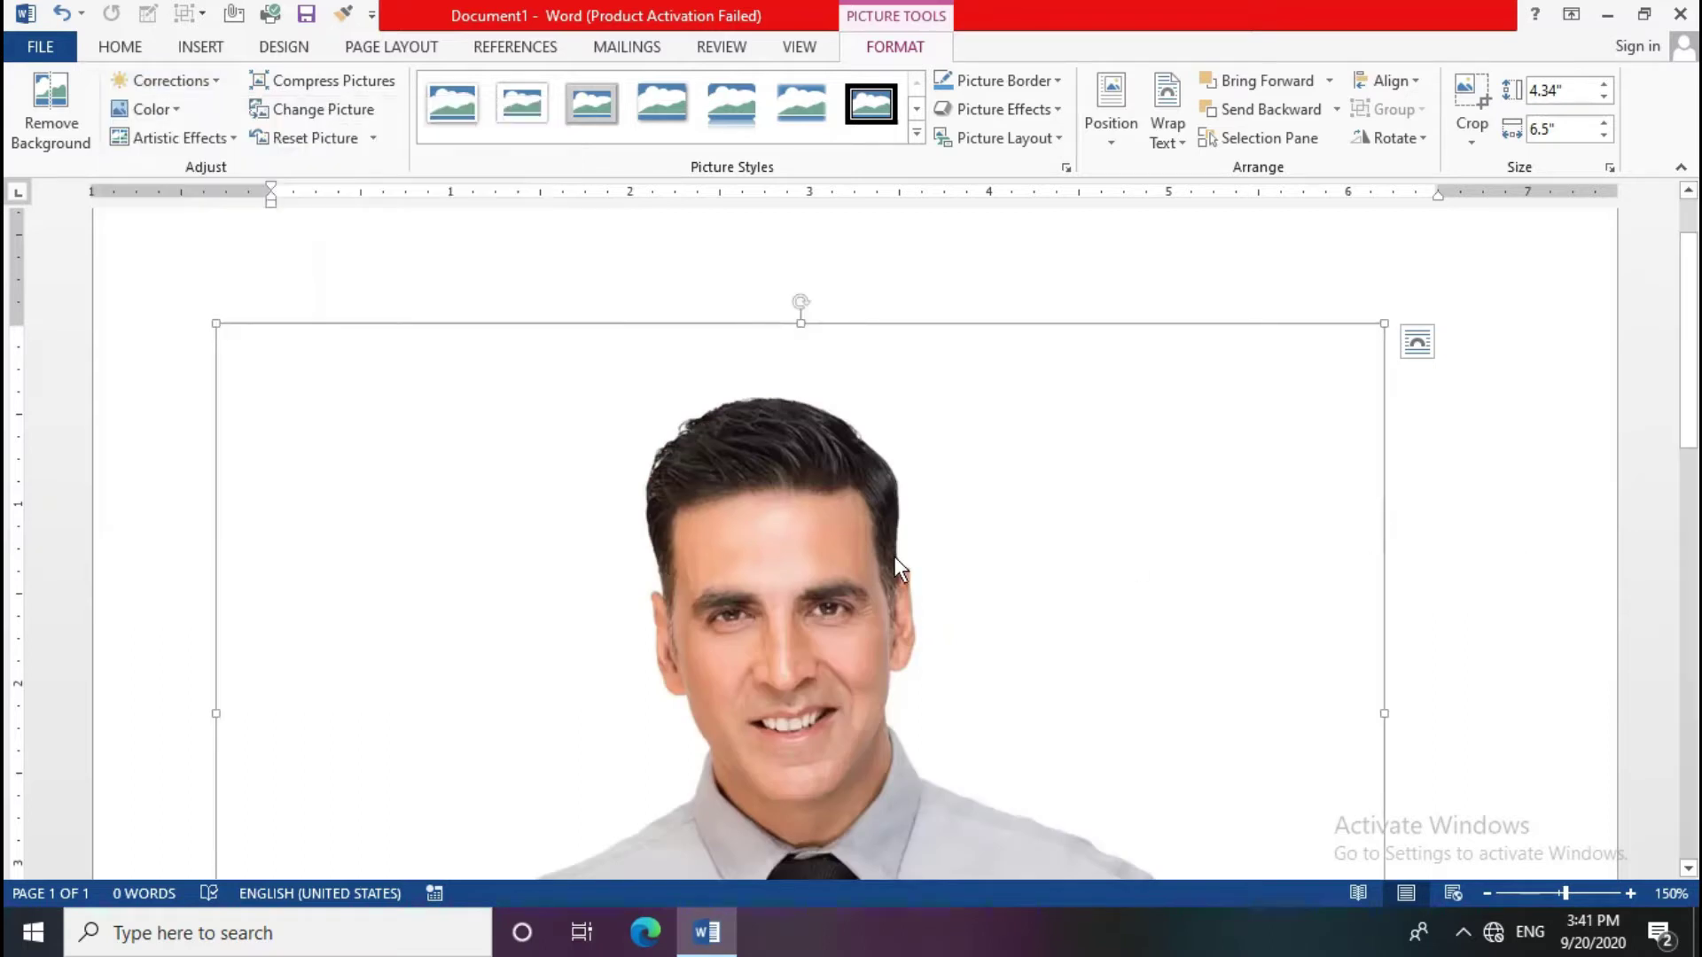
Step: Drag the man's photo lower on the page, then deselect it
scroll(886, 560, "down", 3)
scroll(885, 561, "up", 5)
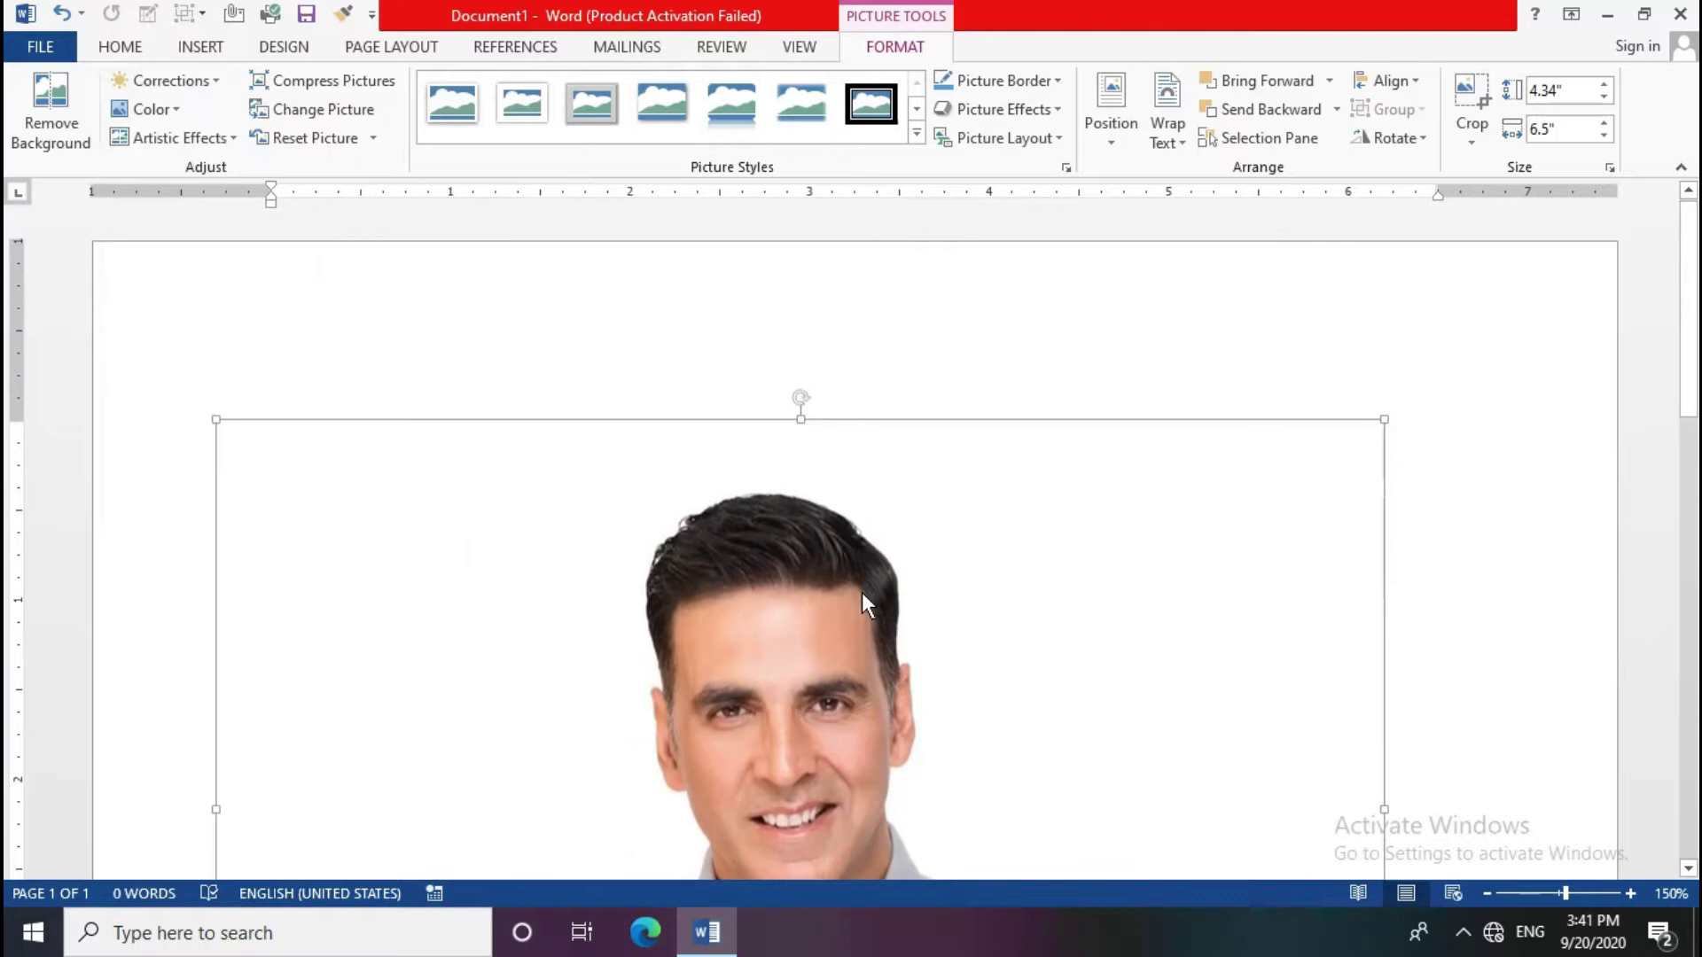
left_click(440, 354)
scroll(441, 353, "down", 3)
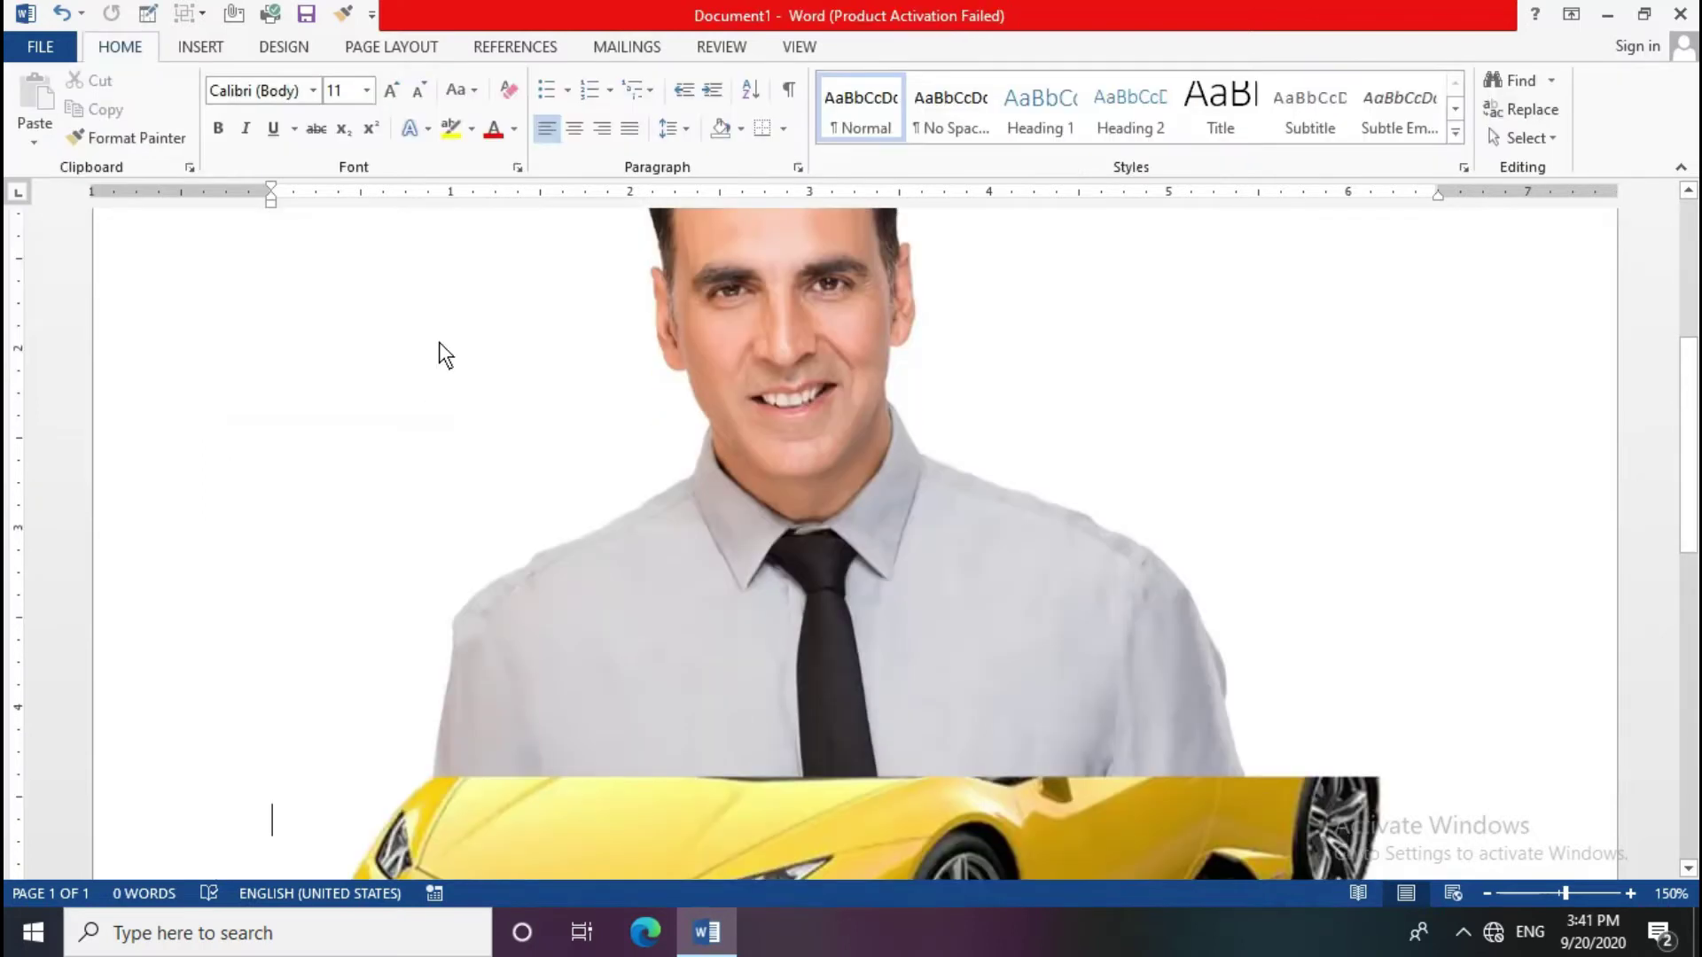
scroll(843, 458, "up", 3)
left_click(816, 804)
left_click_drag(816, 803, 817, 463)
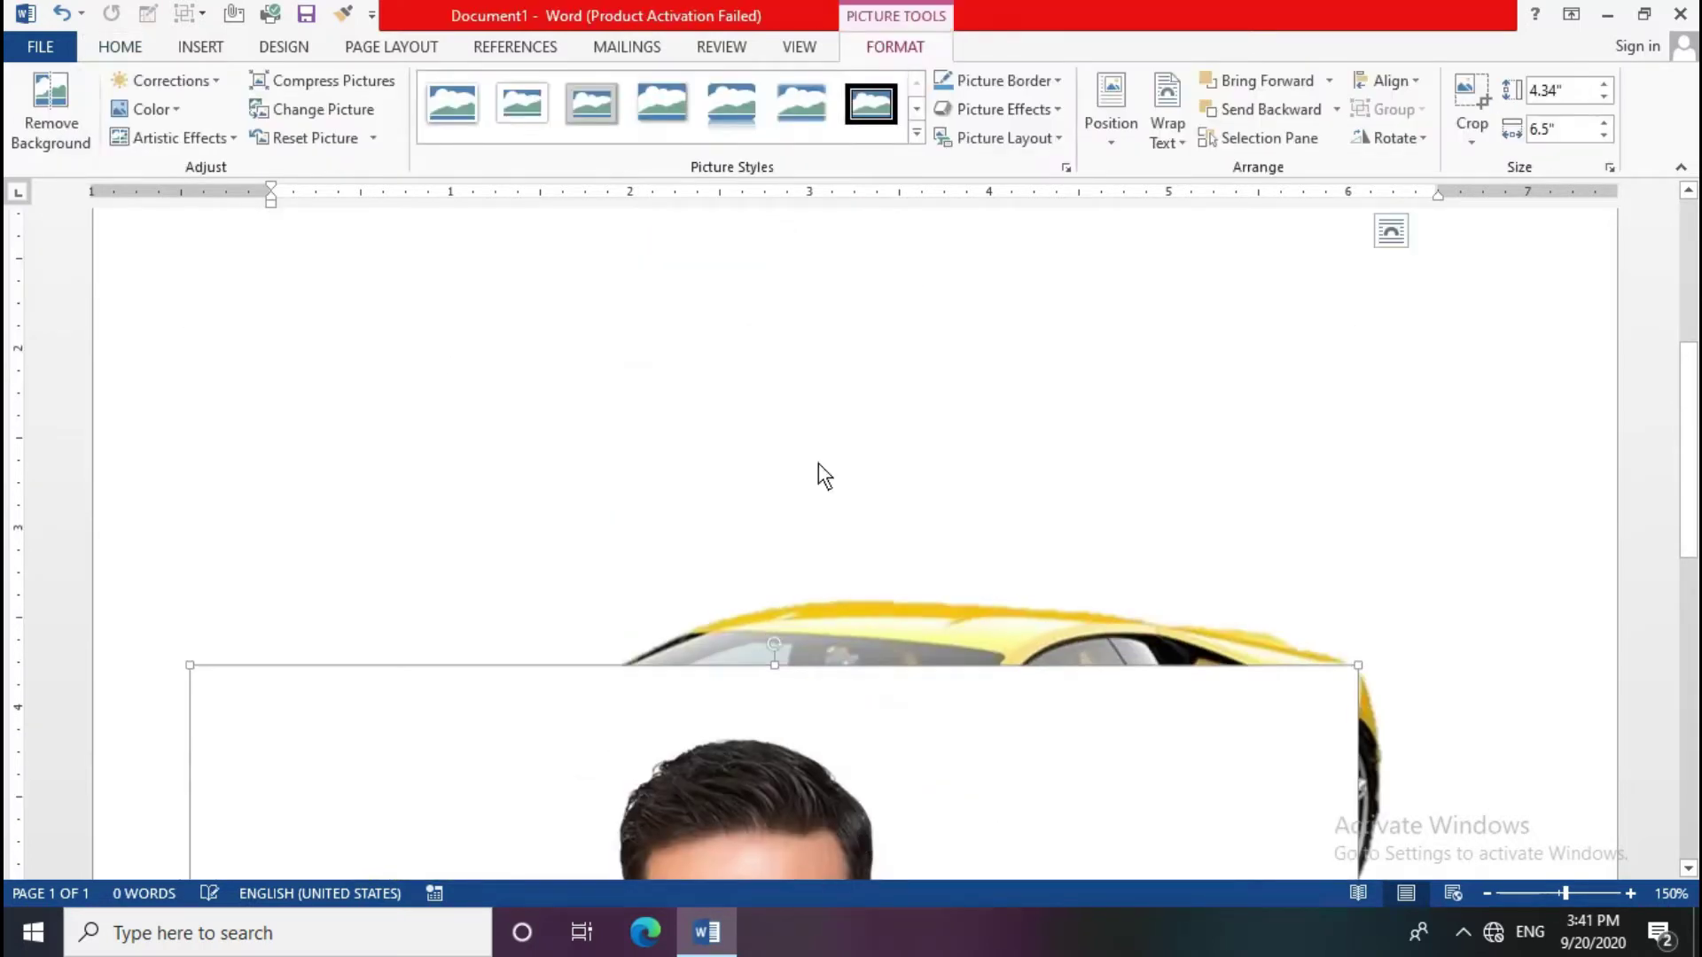
scroll(831, 530, "down", 3)
scroll(832, 530, "up", 5)
left_click(778, 439)
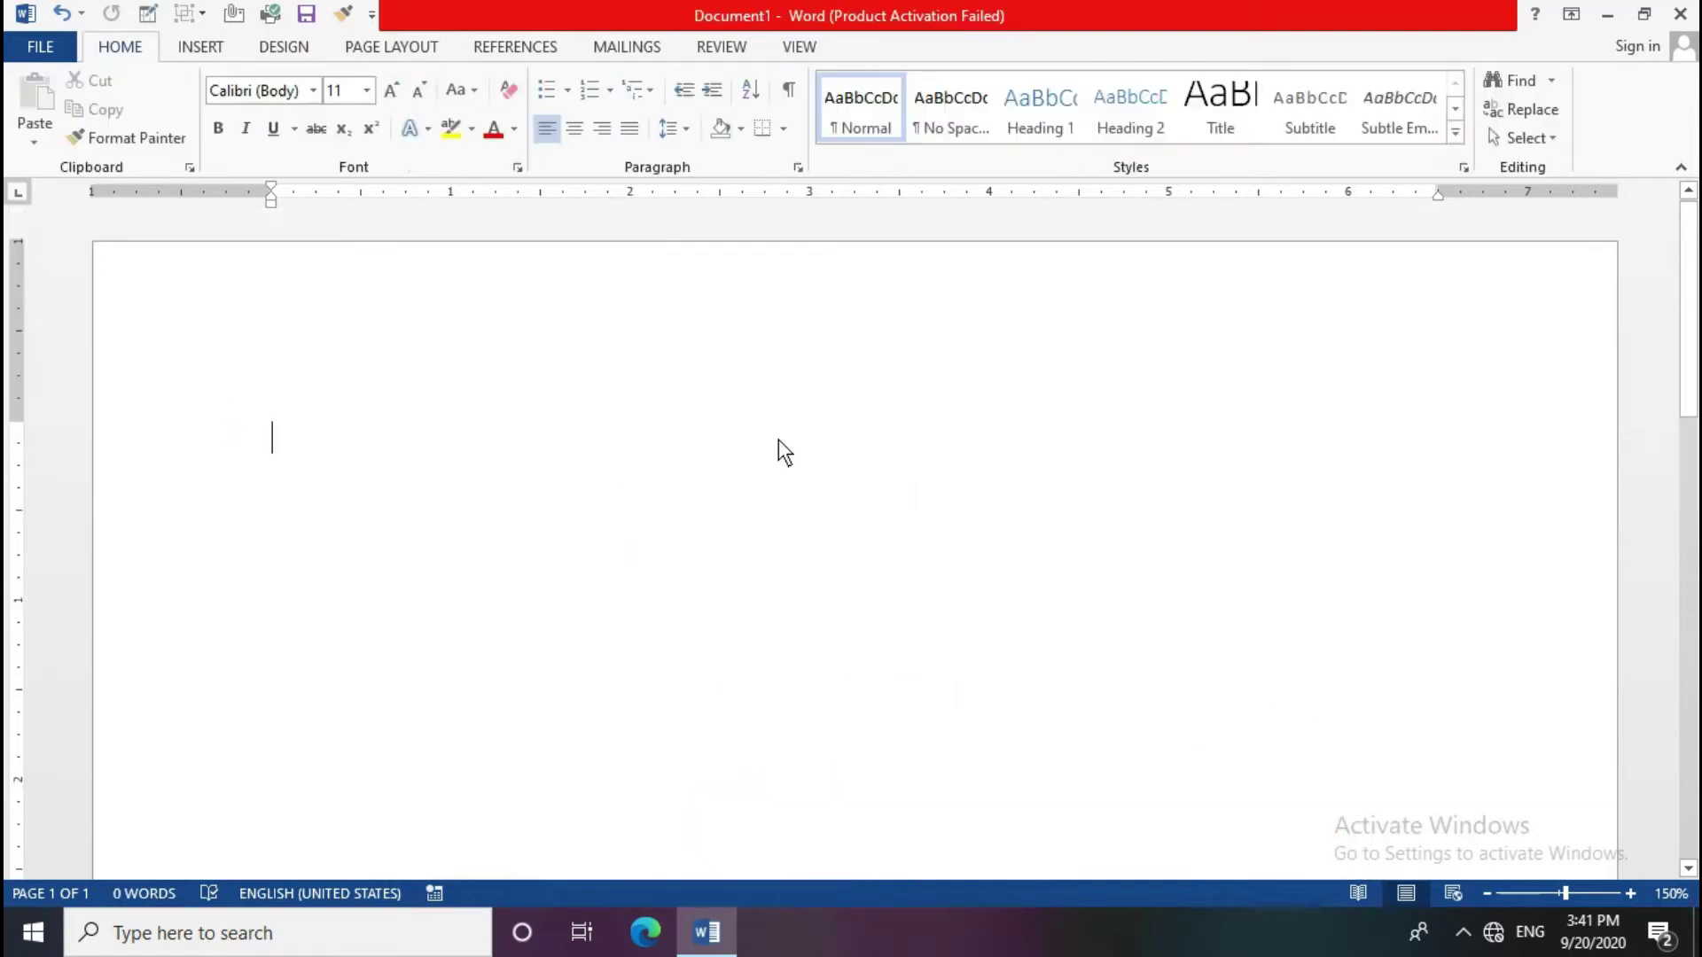
Step: Select IMG_20200606_200103 from Pictures in the Insert Picture dialog
left_click(200, 51)
left_click(213, 90)
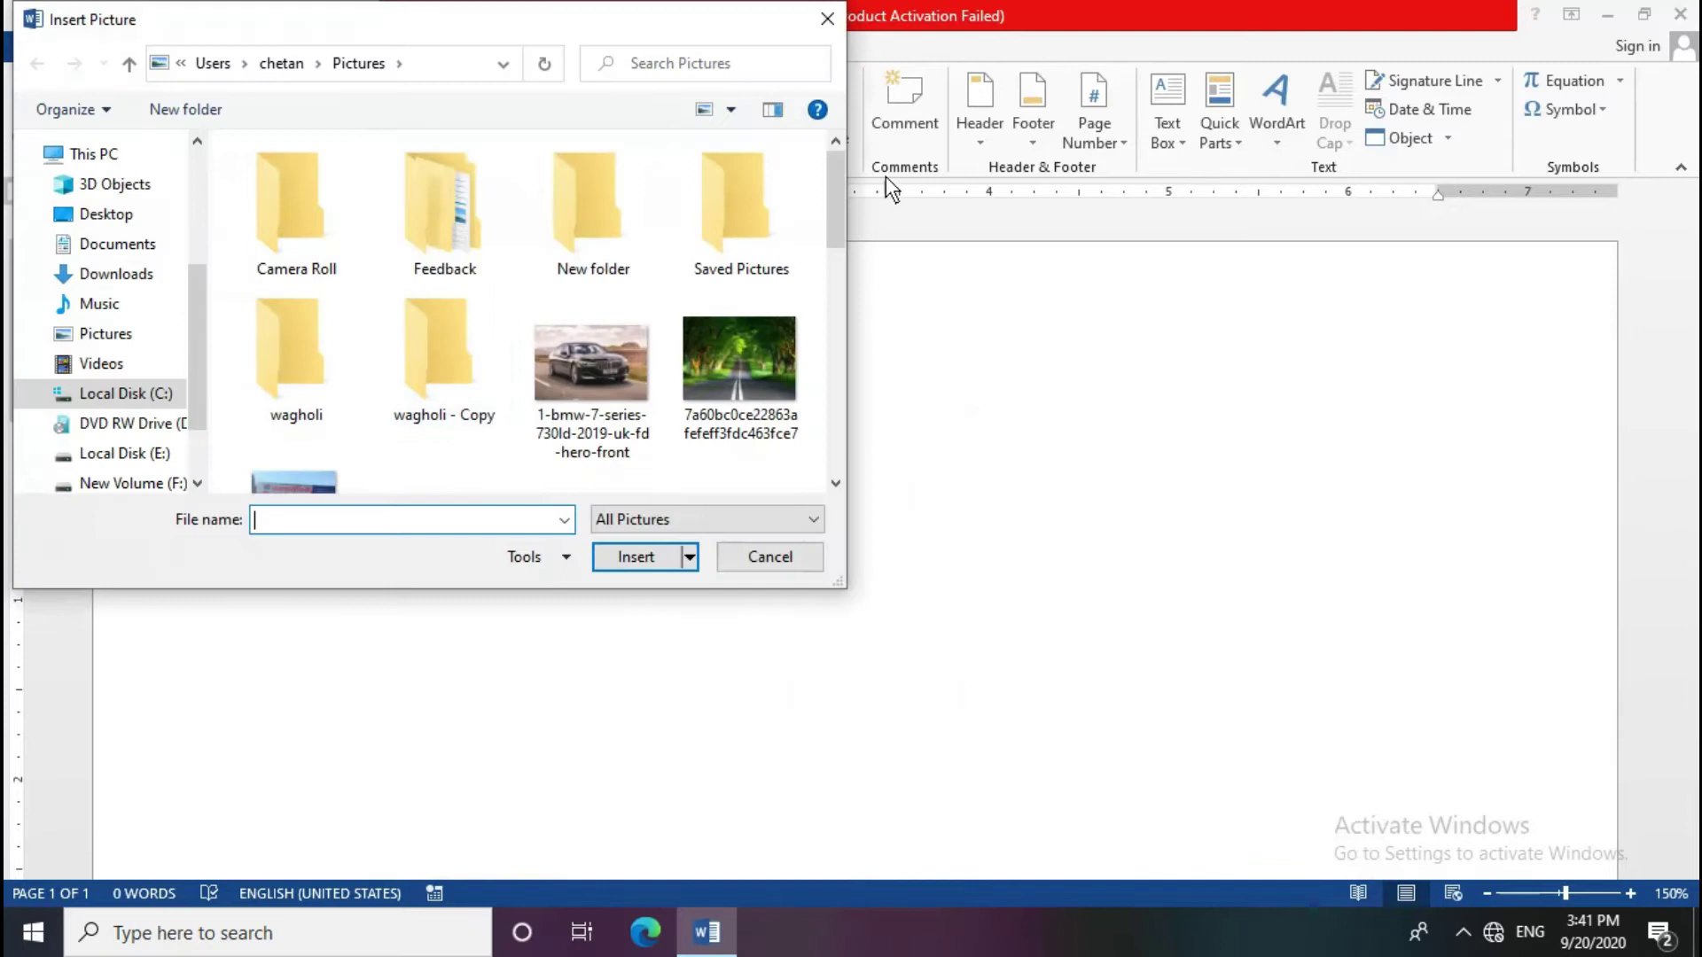
left_click_drag(837, 223, 852, 326)
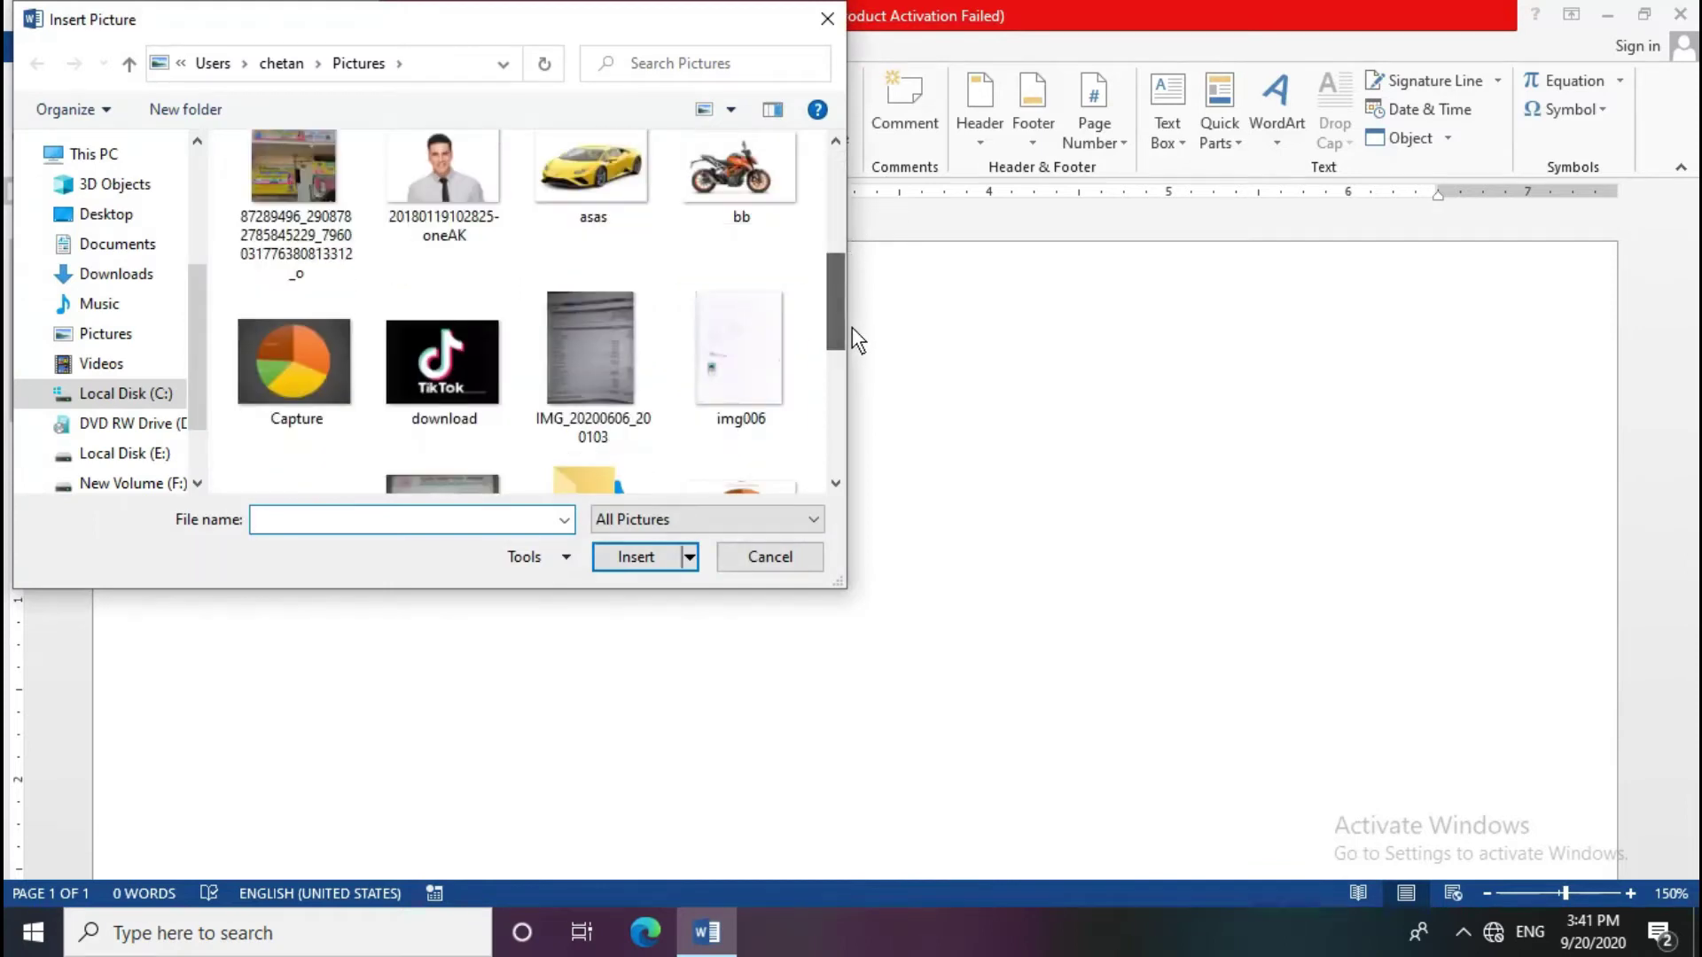
left_click(622, 366)
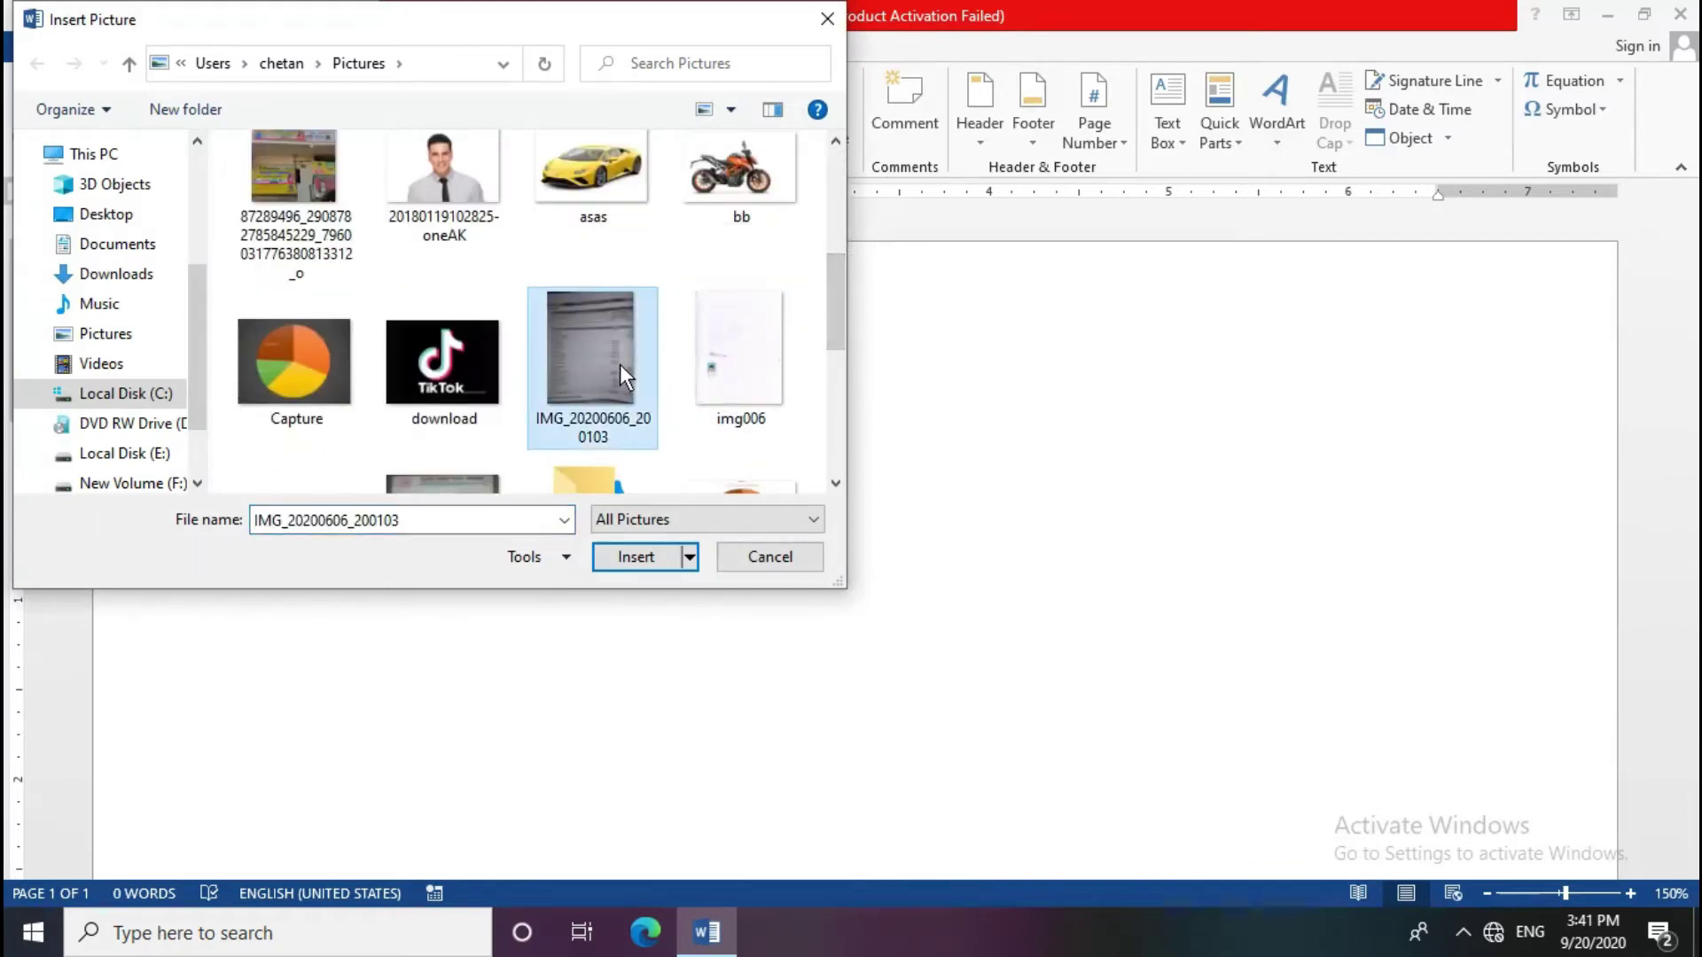
Step: Insert the IMG_20200606_200103 accounting page photo, sized 8.41" by 6.5"
left_click(641, 550)
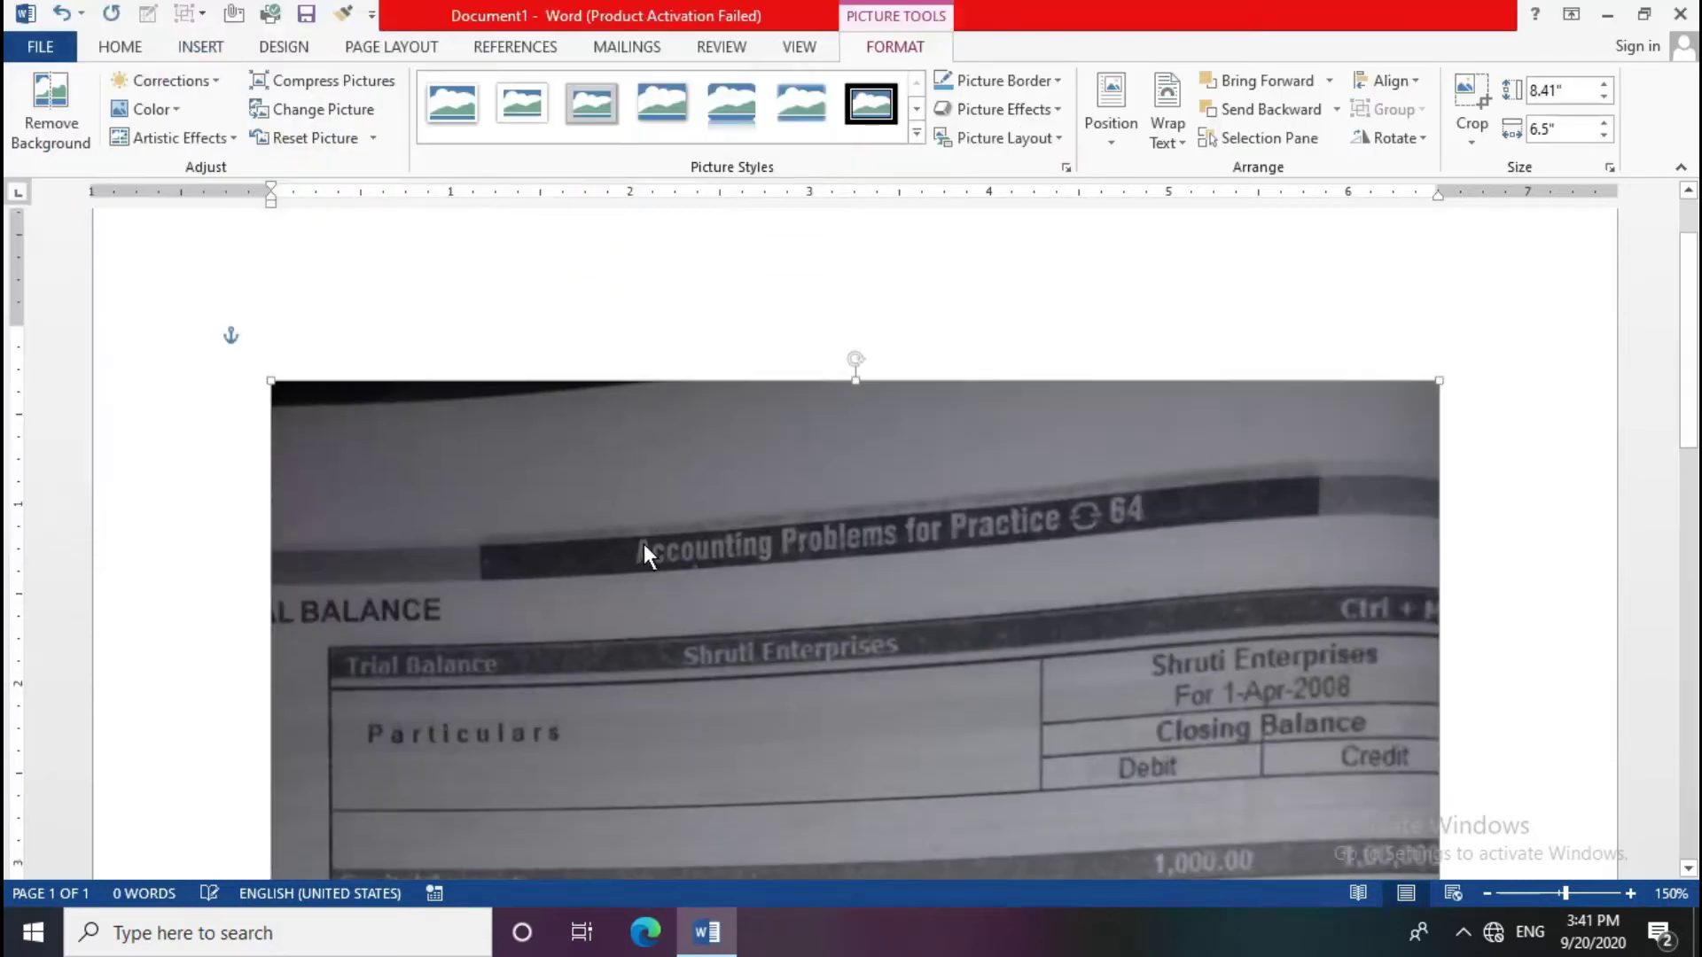
scroll(837, 547, "down", 5)
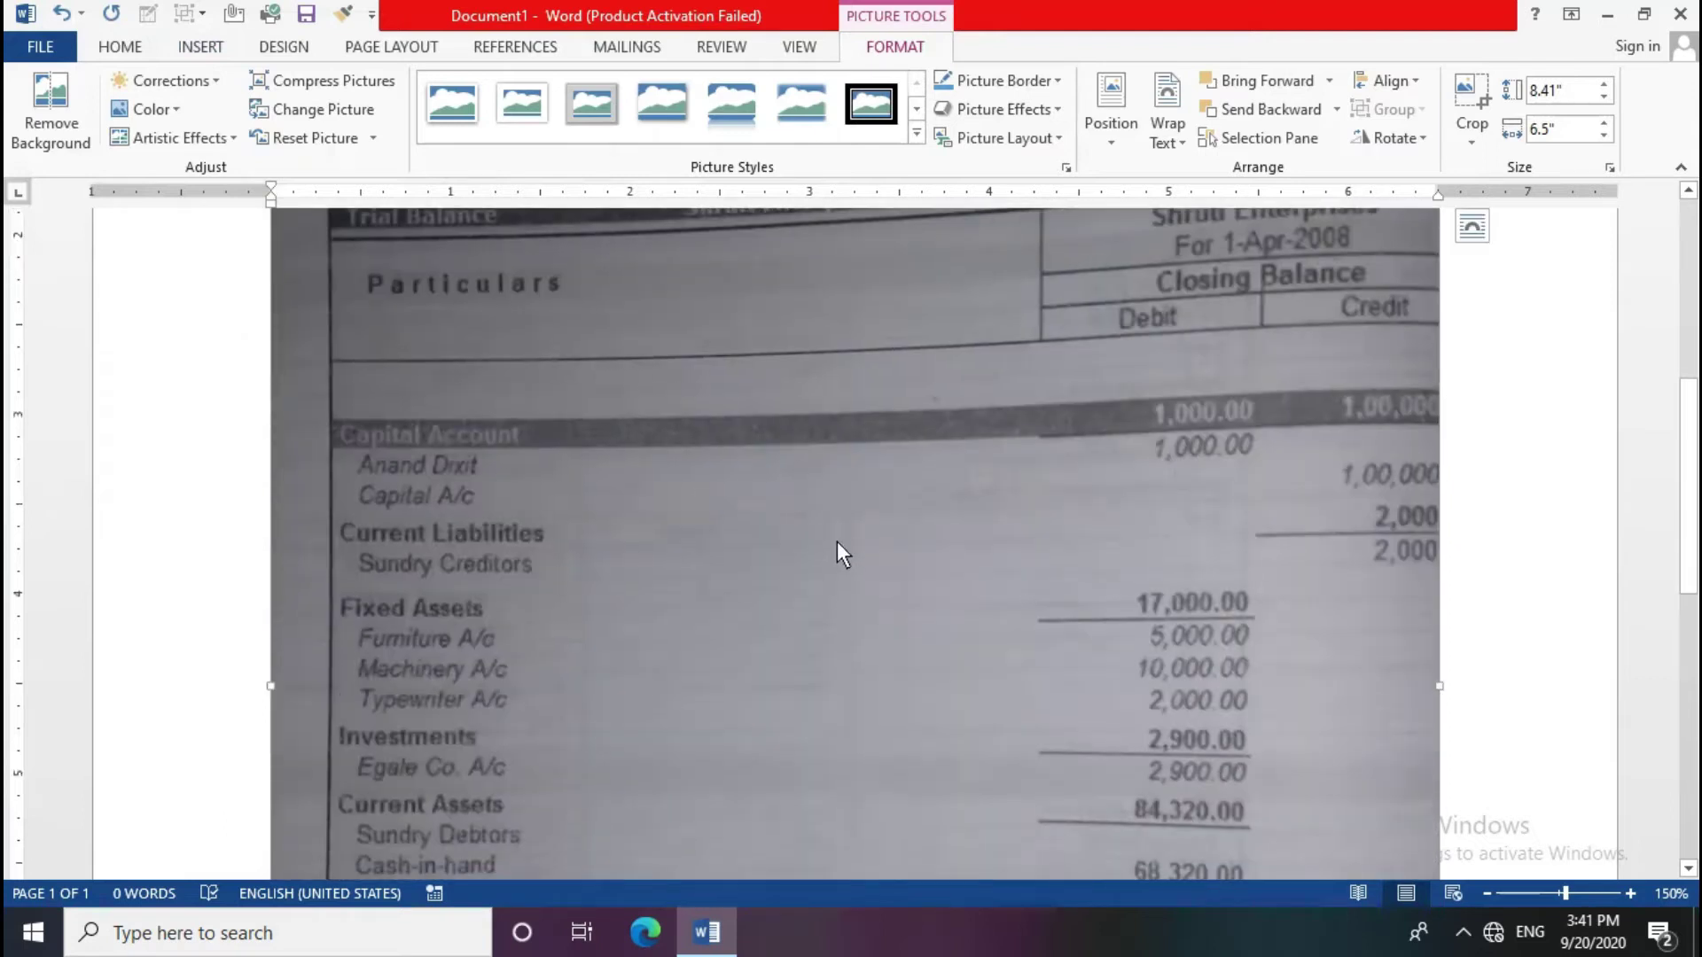
scroll(837, 541, "down", 5)
scroll(836, 543, "down", 3)
scroll(836, 542, "up", 9)
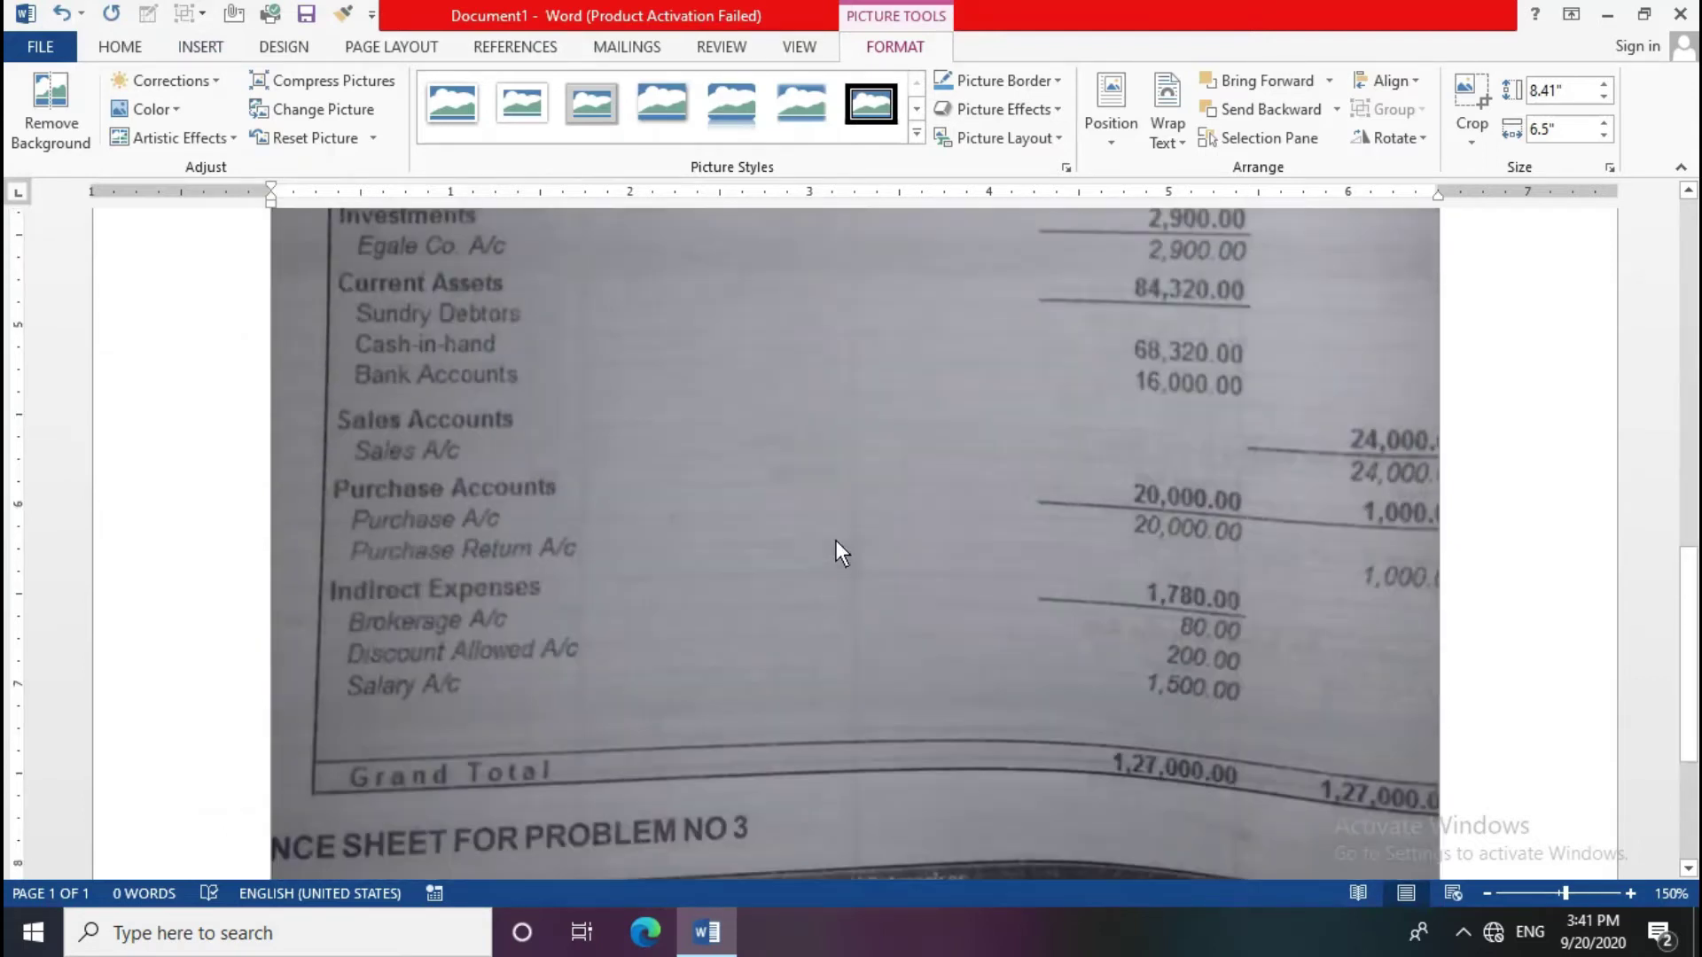
scroll(835, 540, "up", 3)
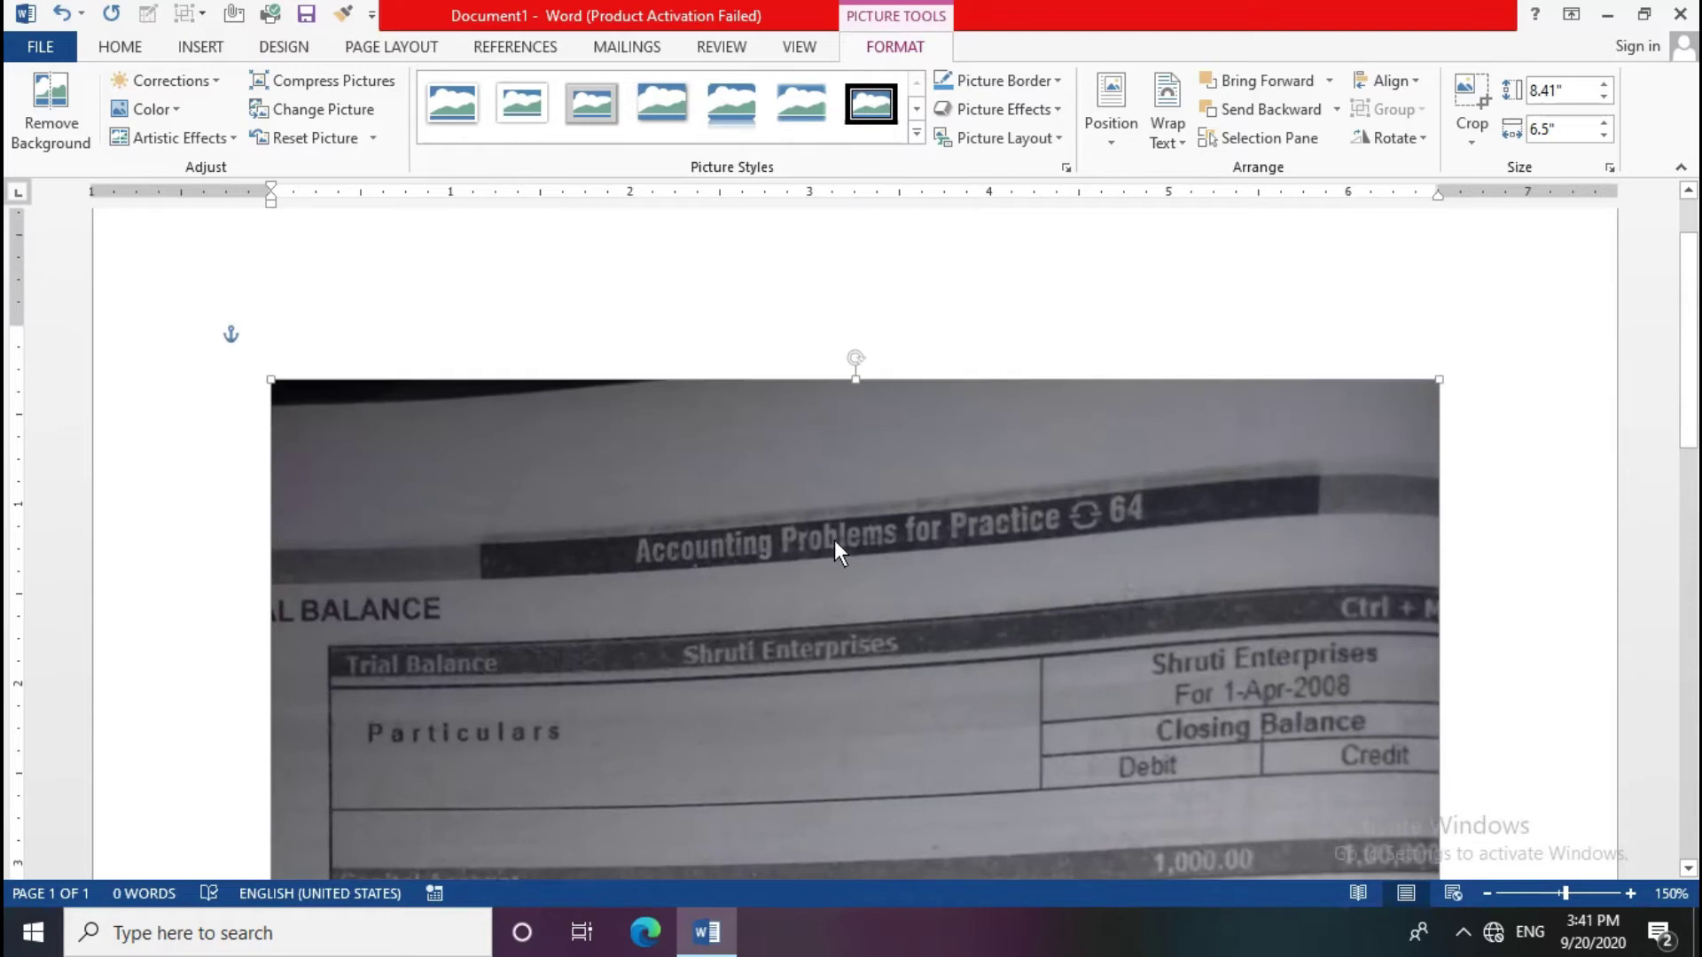
Step: Apply the Brightness +40% Contrast +40% correction to the accounting page photo
left_click(198, 85)
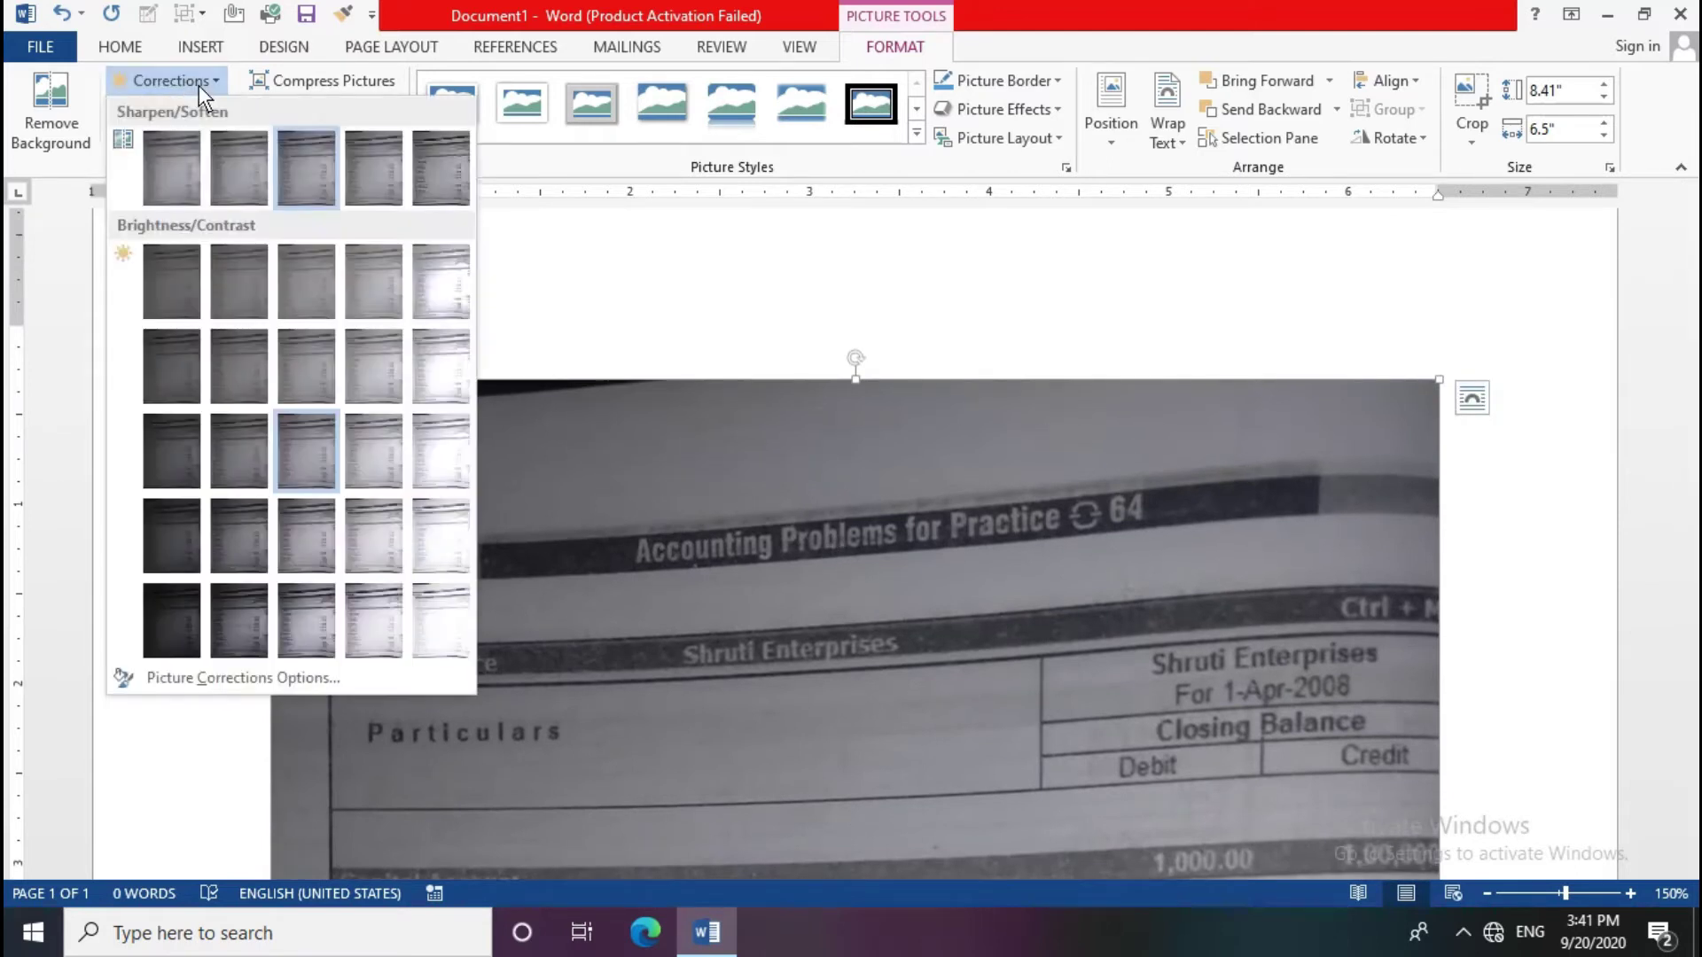
left_click(449, 641)
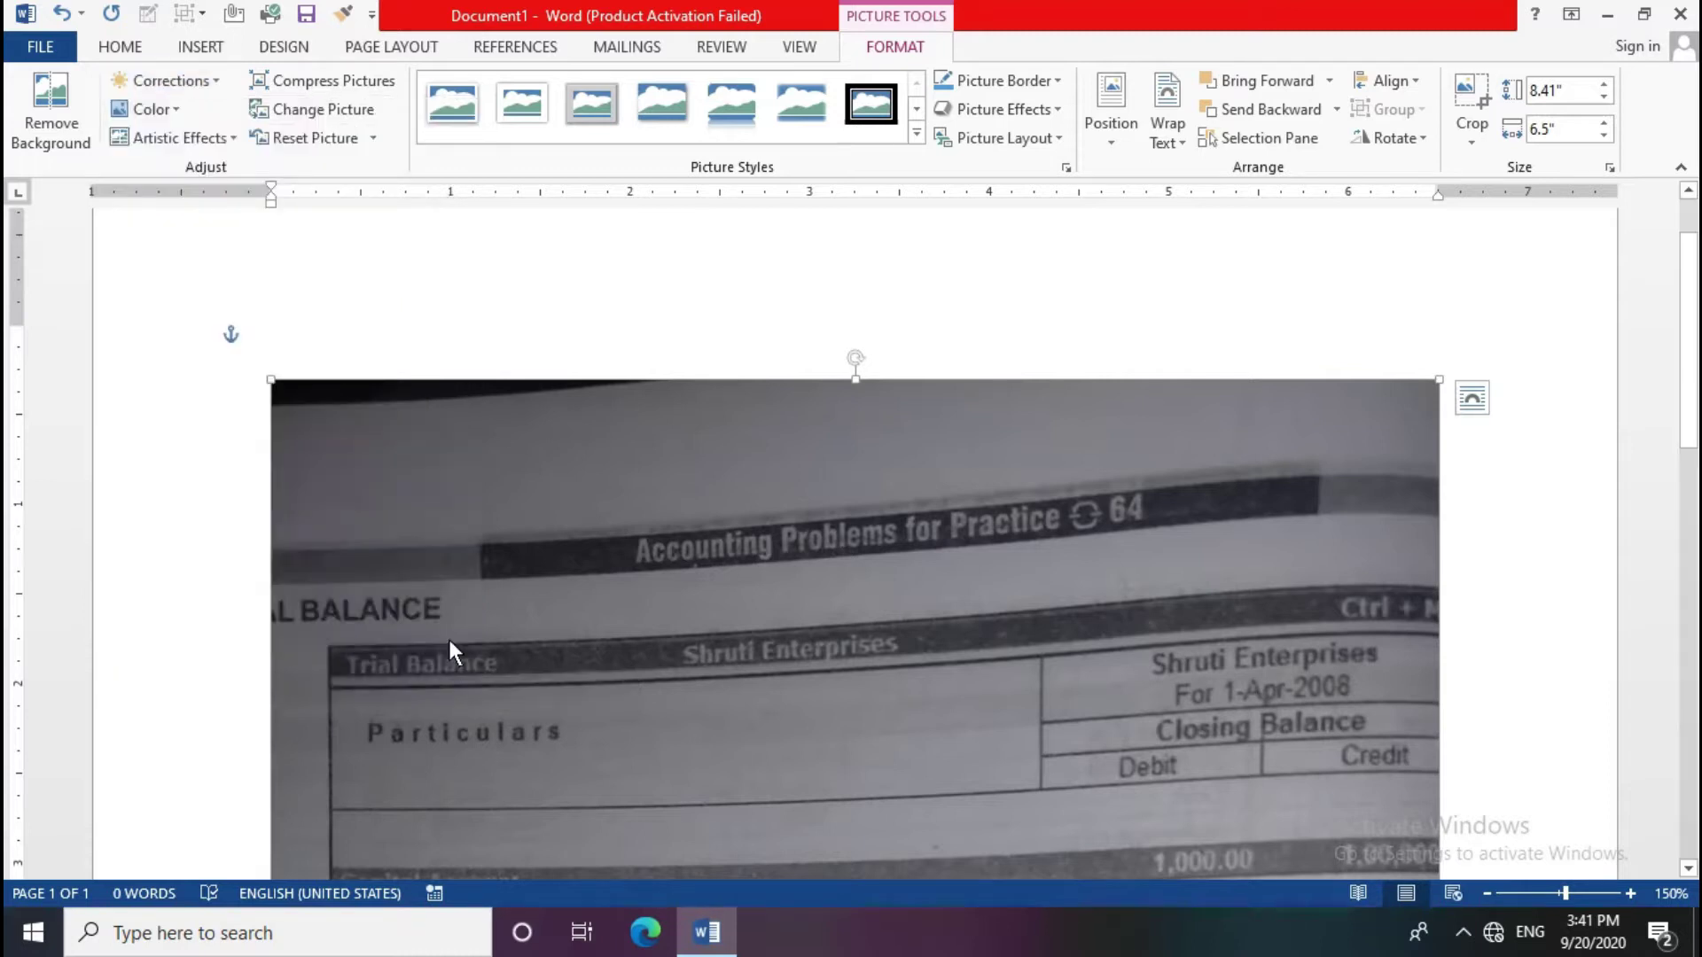
scroll(512, 559, "down", 5)
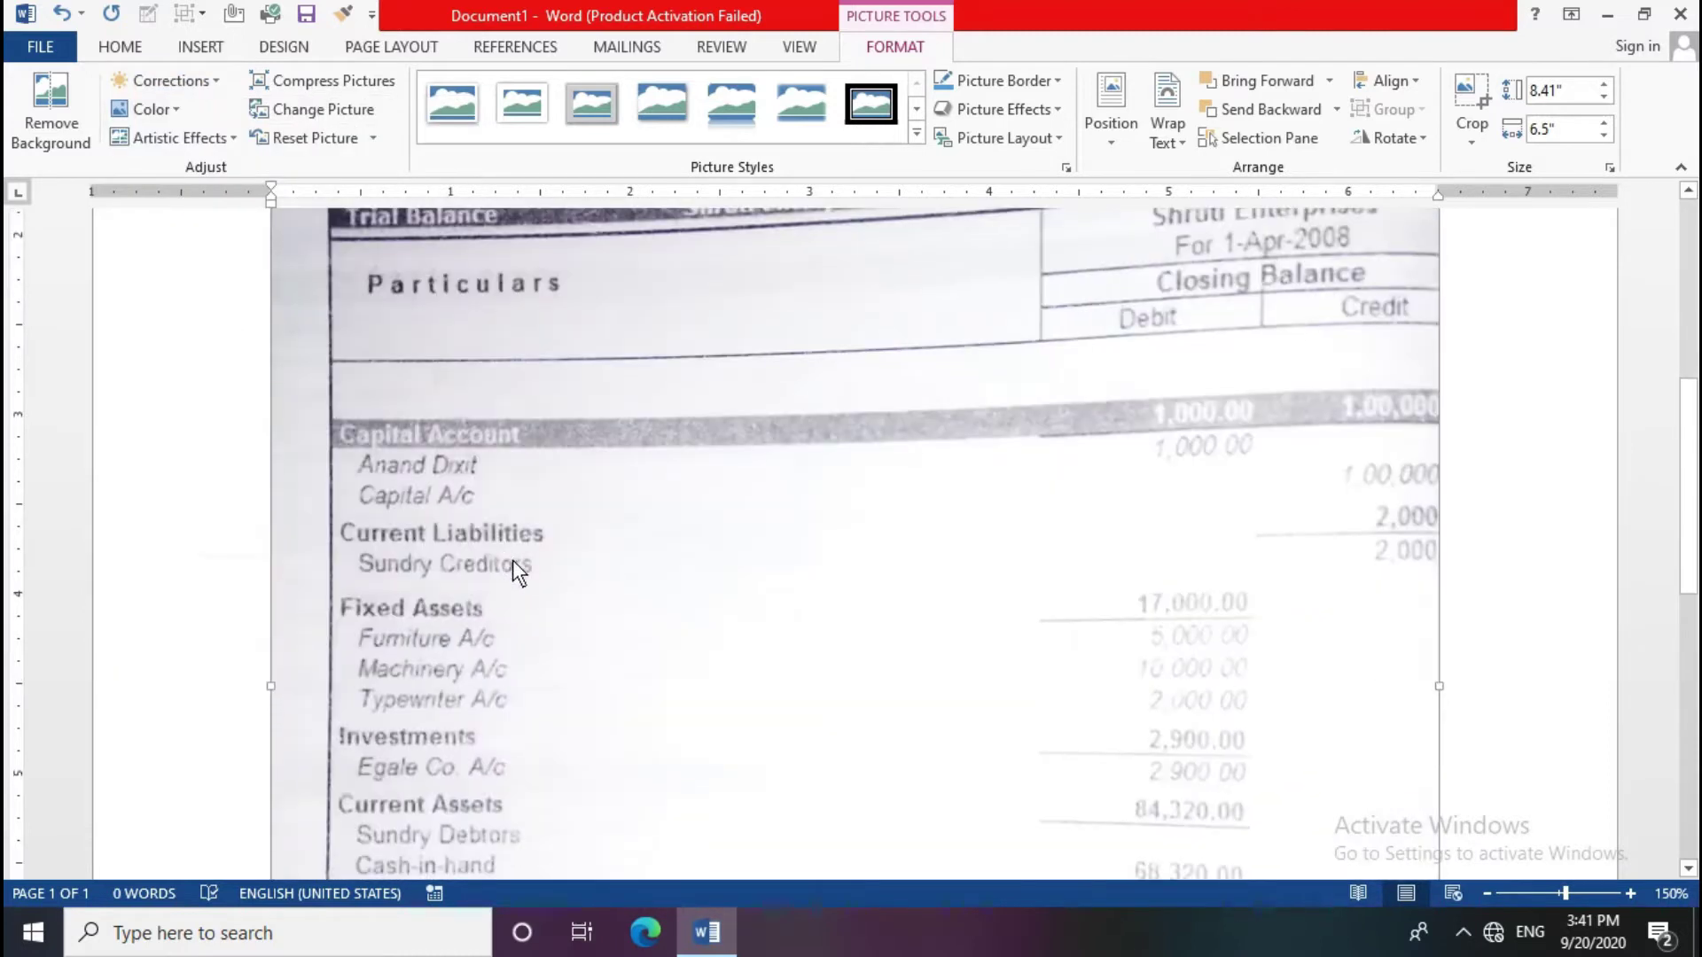
scroll(521, 562, "down", 2)
scroll(575, 567, "down", 2)
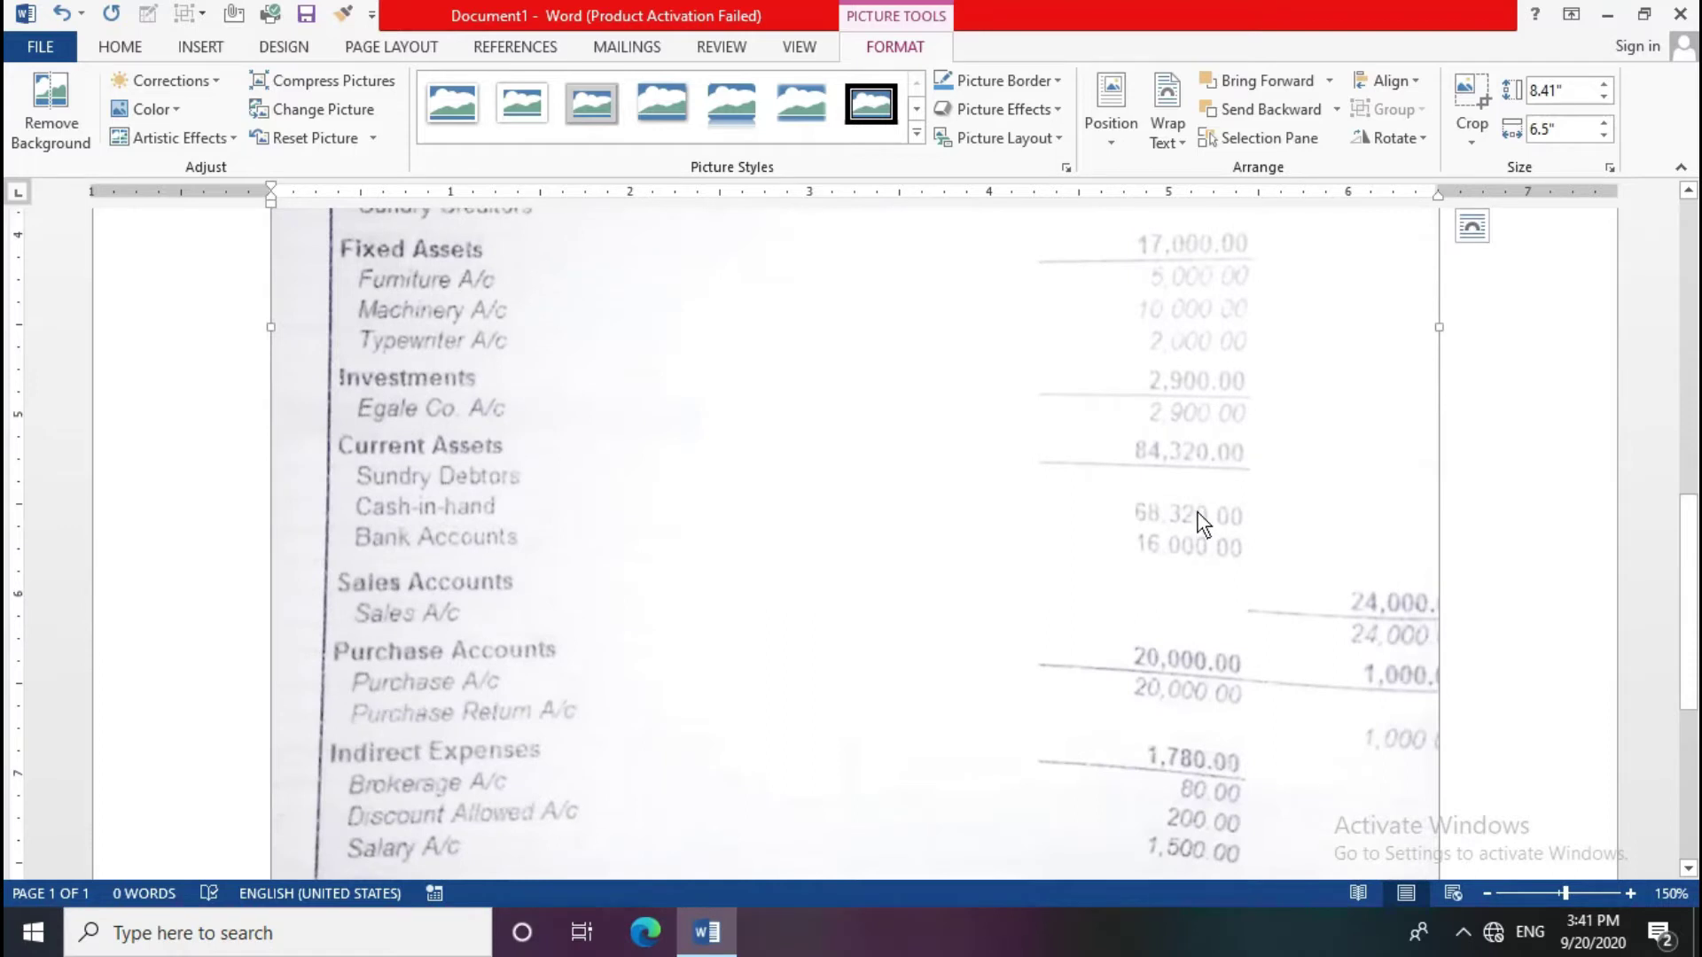
scroll(1188, 674, "down", 2)
scroll(1185, 682, "down", 2)
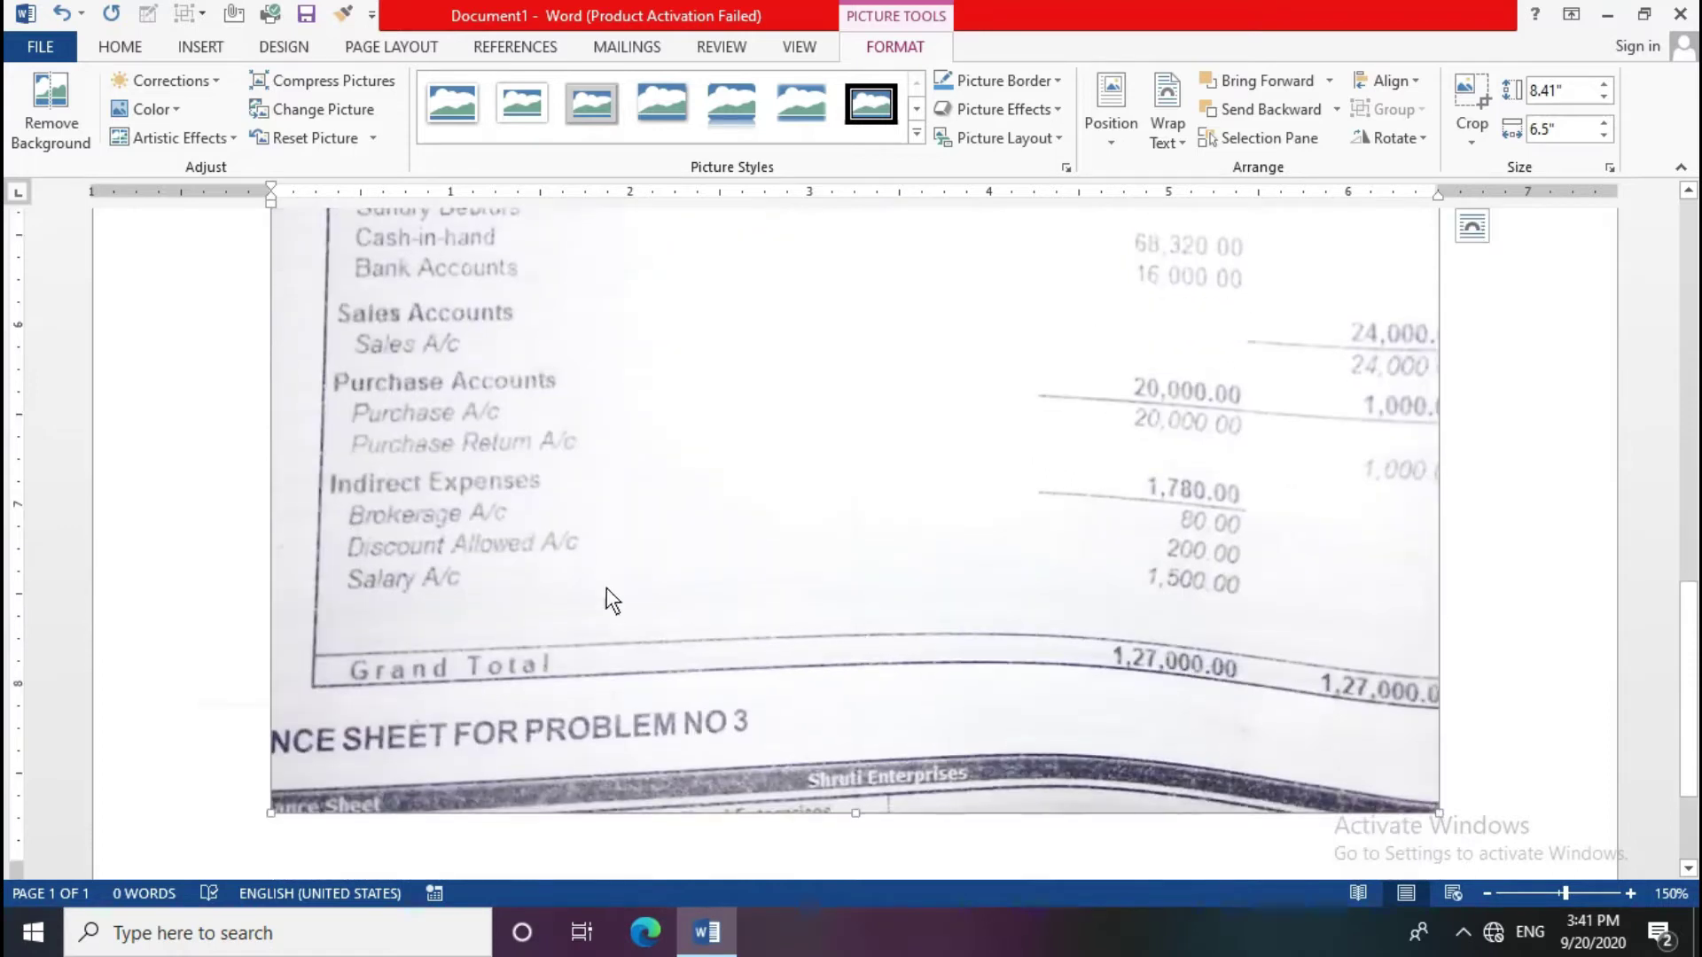
scroll(518, 604, "up", 3)
scroll(543, 601, "up", 4)
scroll(543, 601, "up", 4)
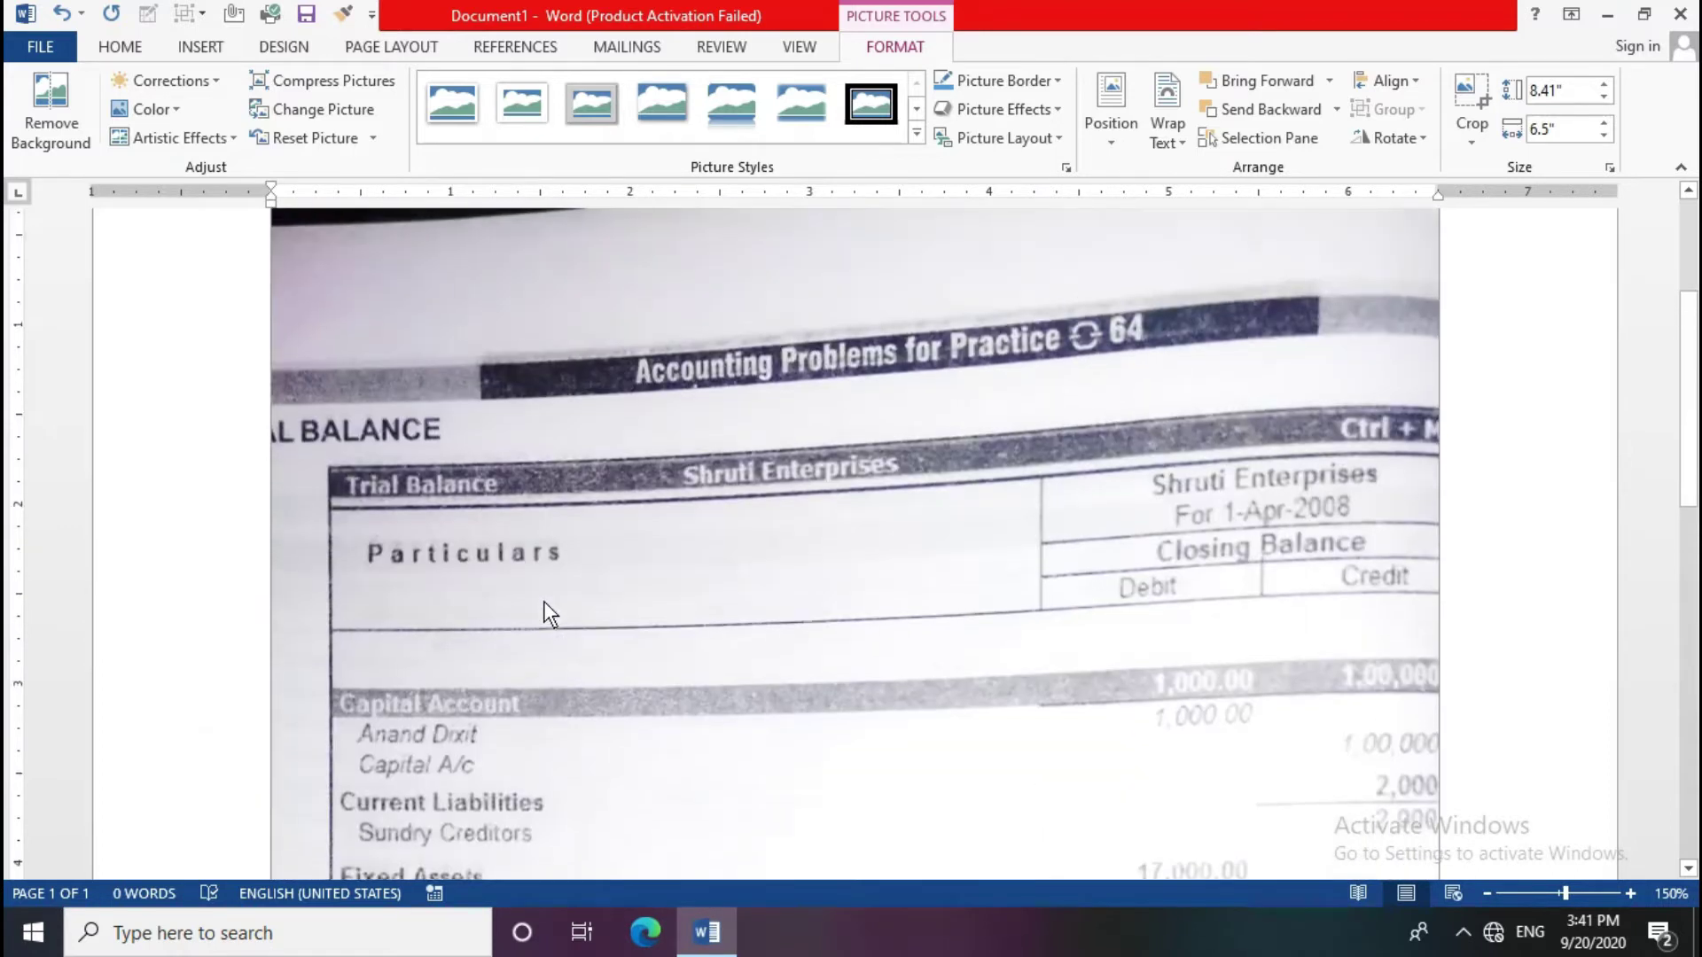
scroll(545, 602, "up", 3)
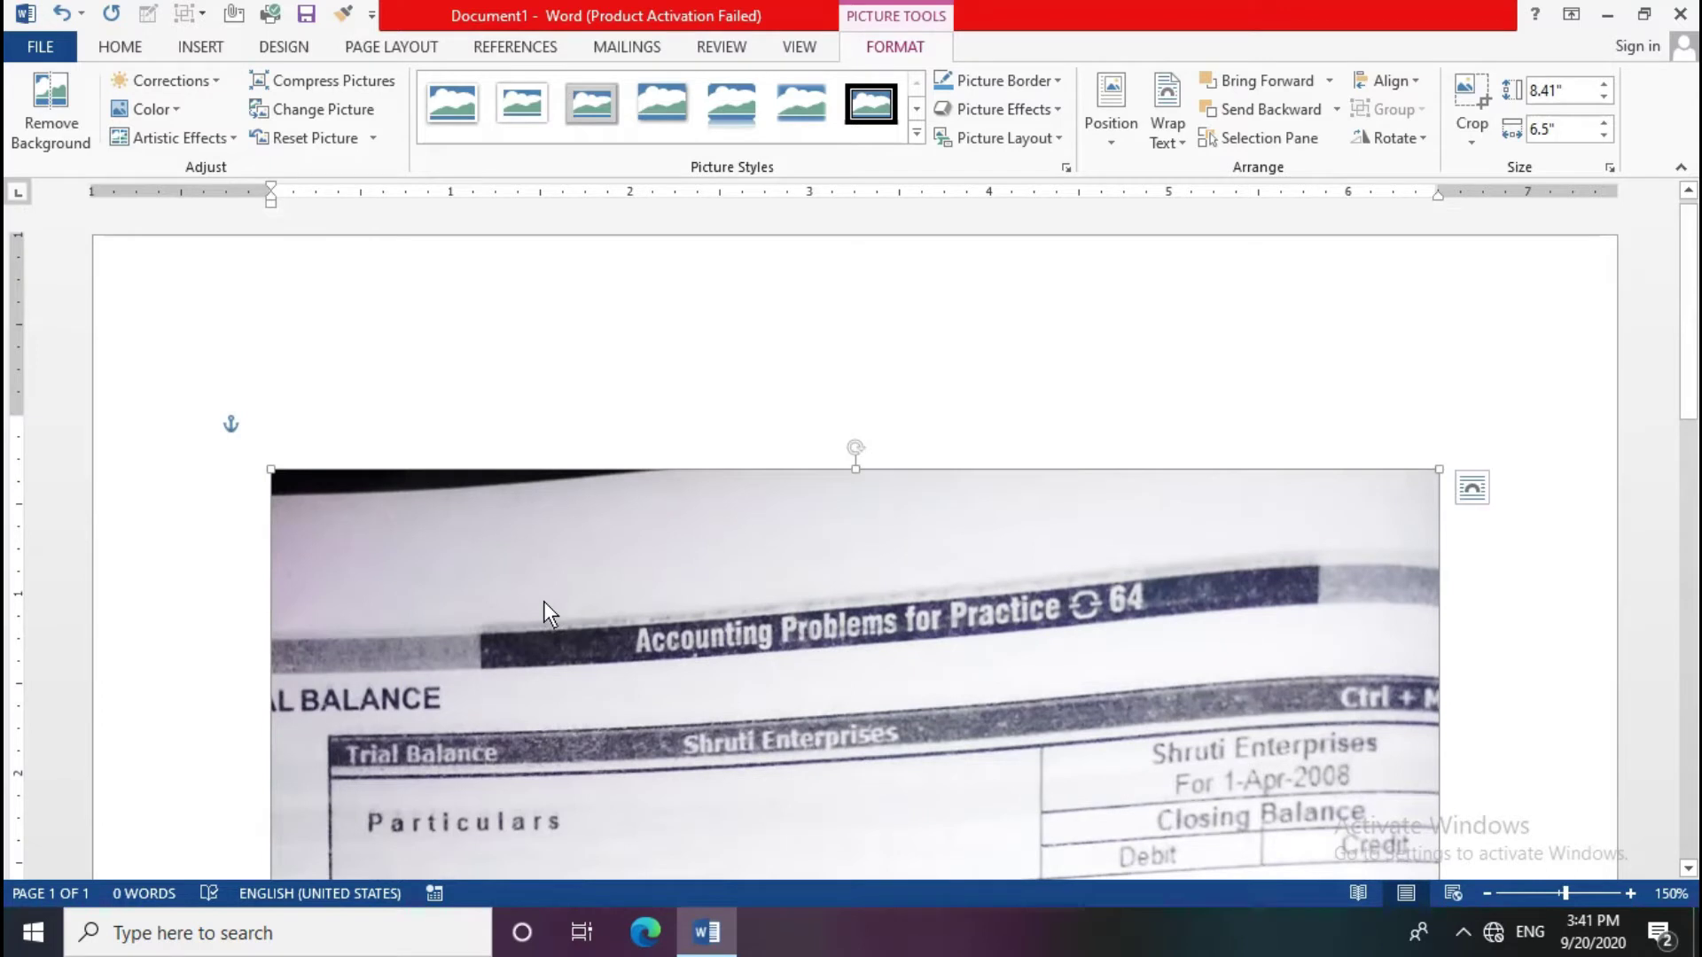
scroll(659, 579, "down", 4)
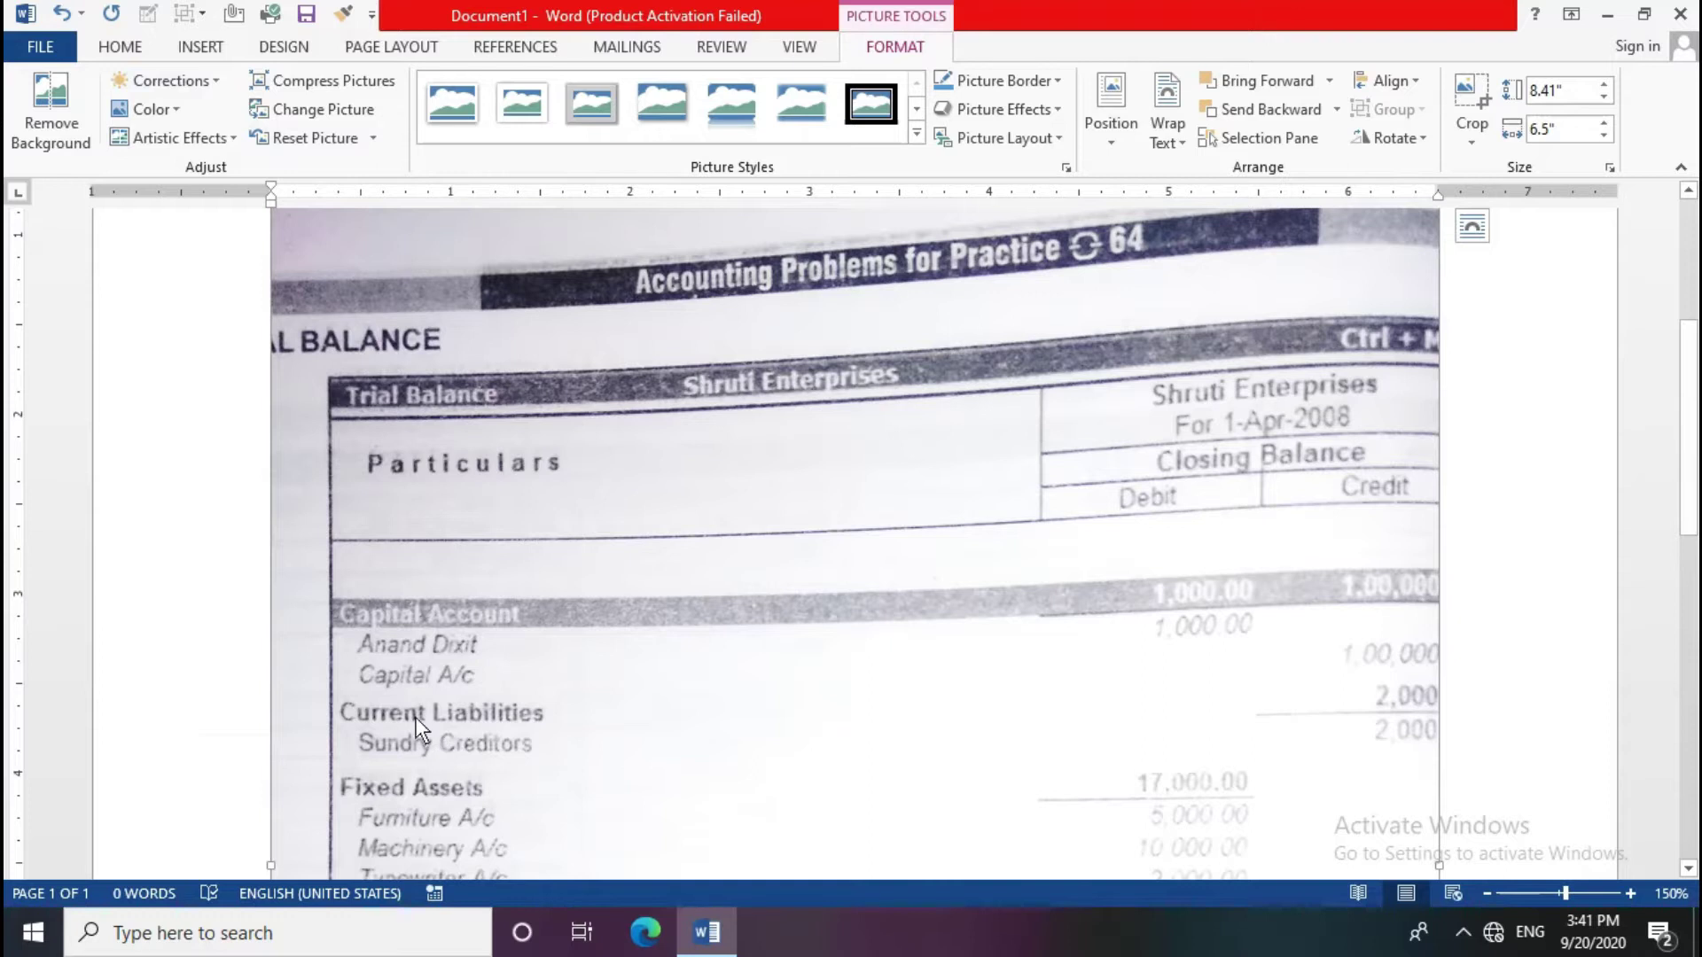
scroll(481, 678, "down", 3)
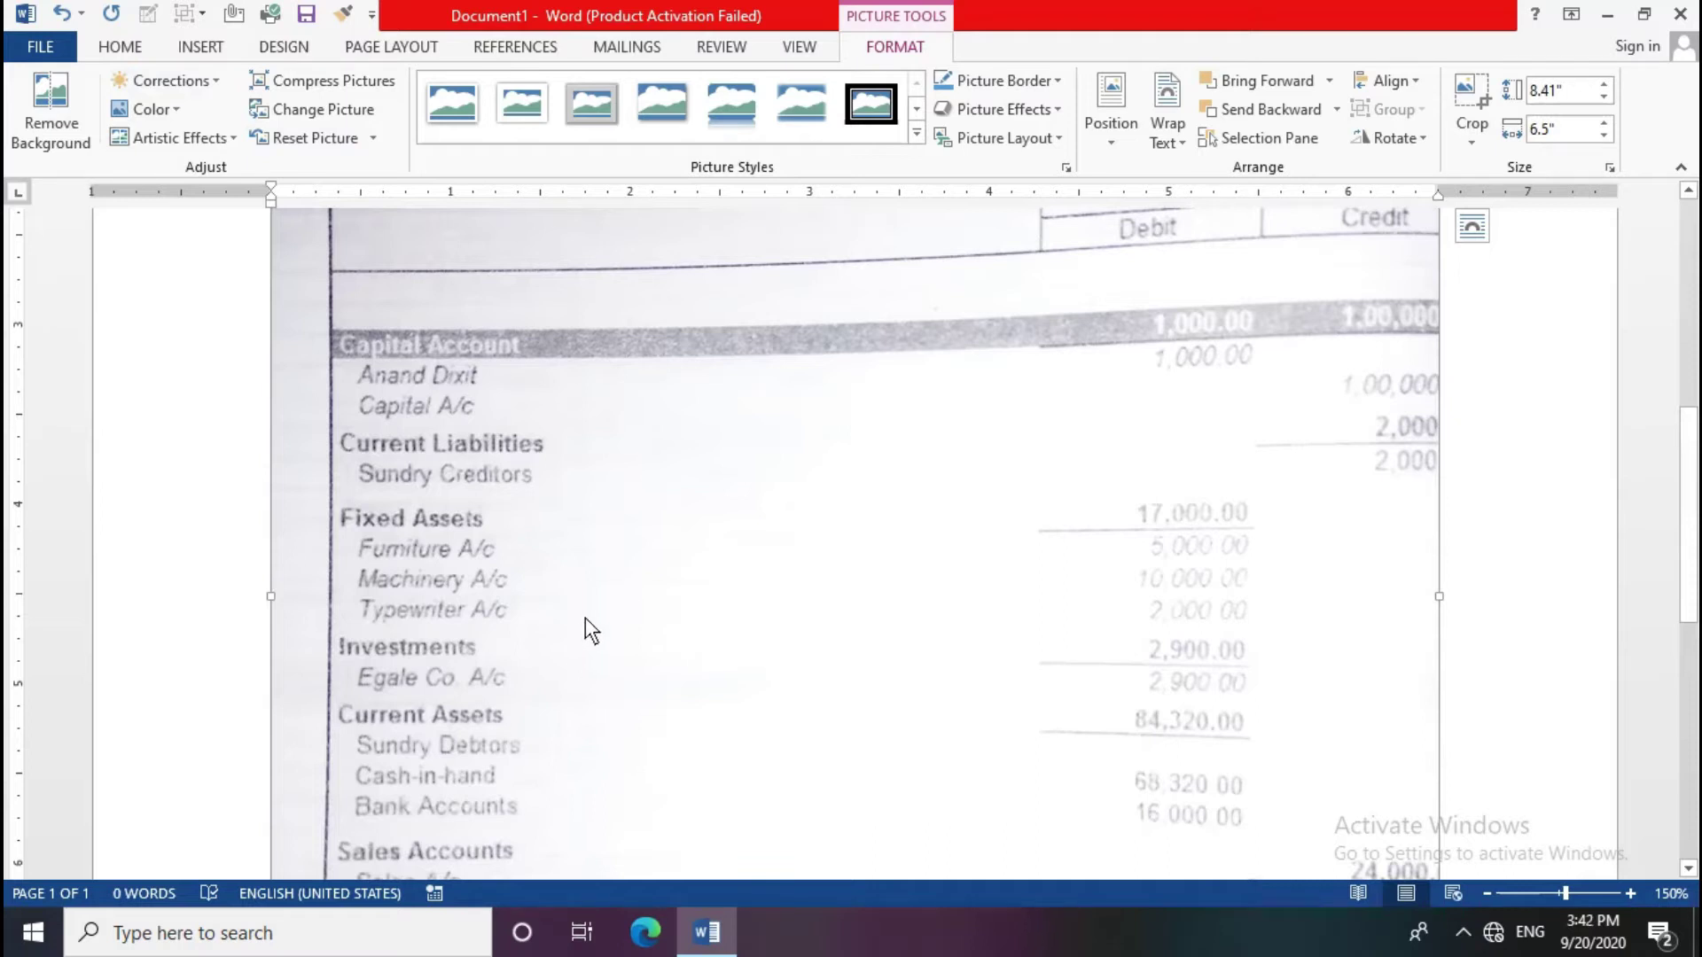
left_click(213, 76)
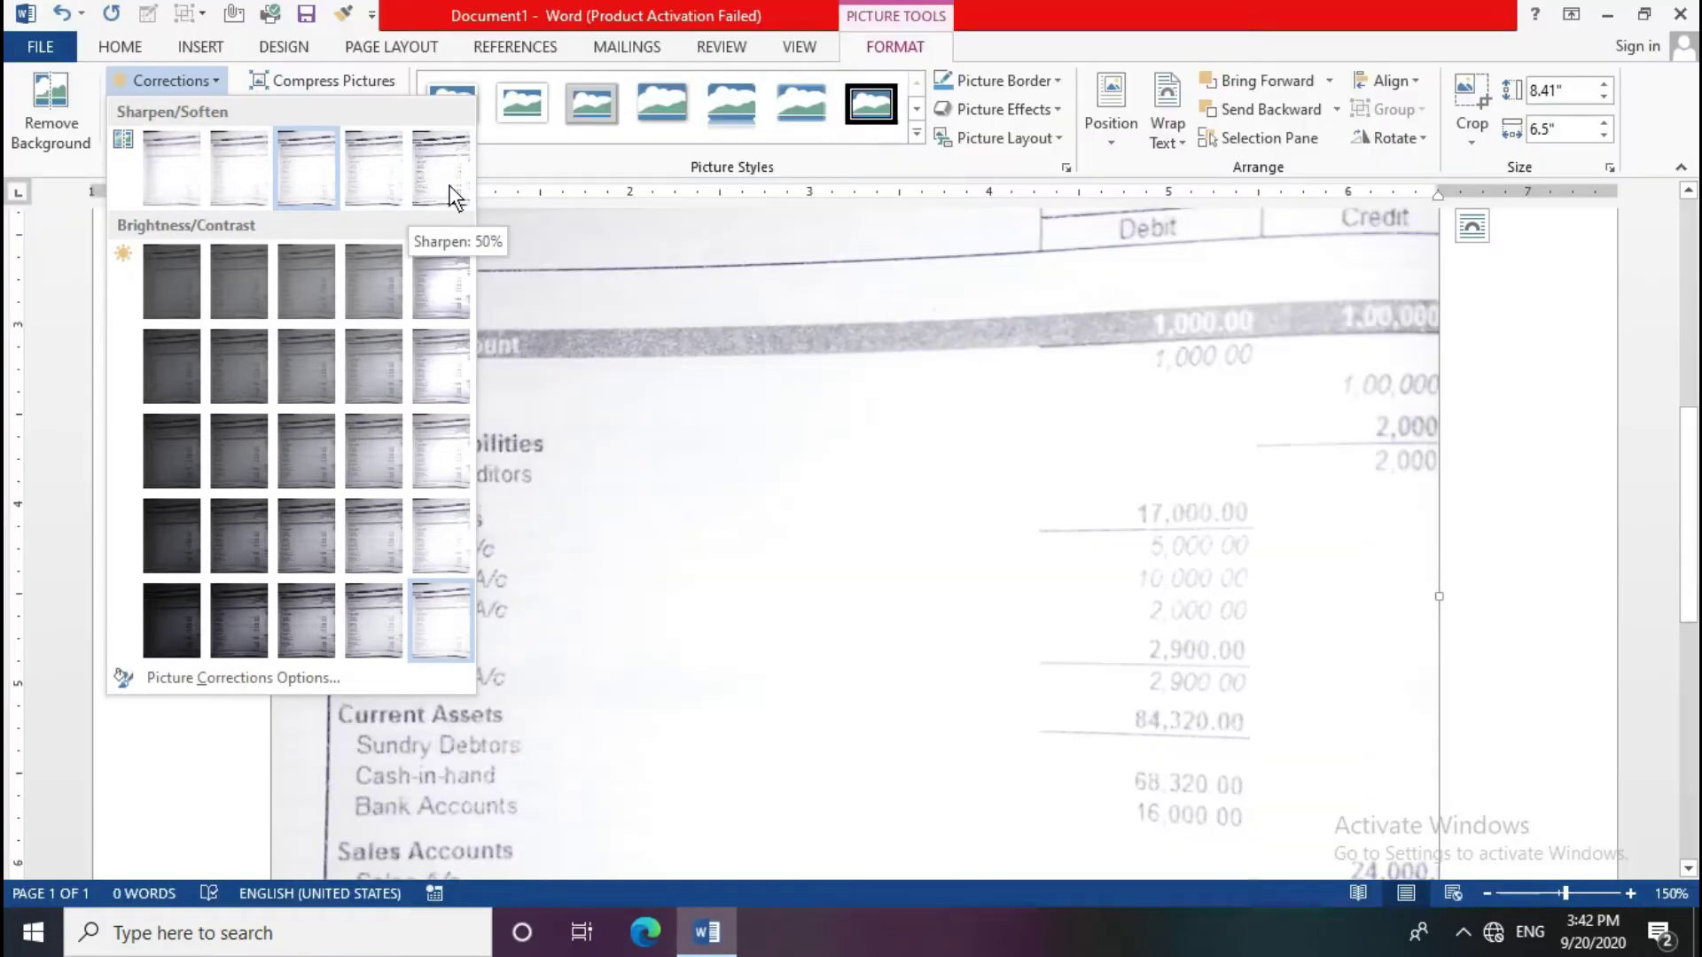
Step: Apply the Sharpen: 50% correction to the trial-balance page photo
left_click(450, 190)
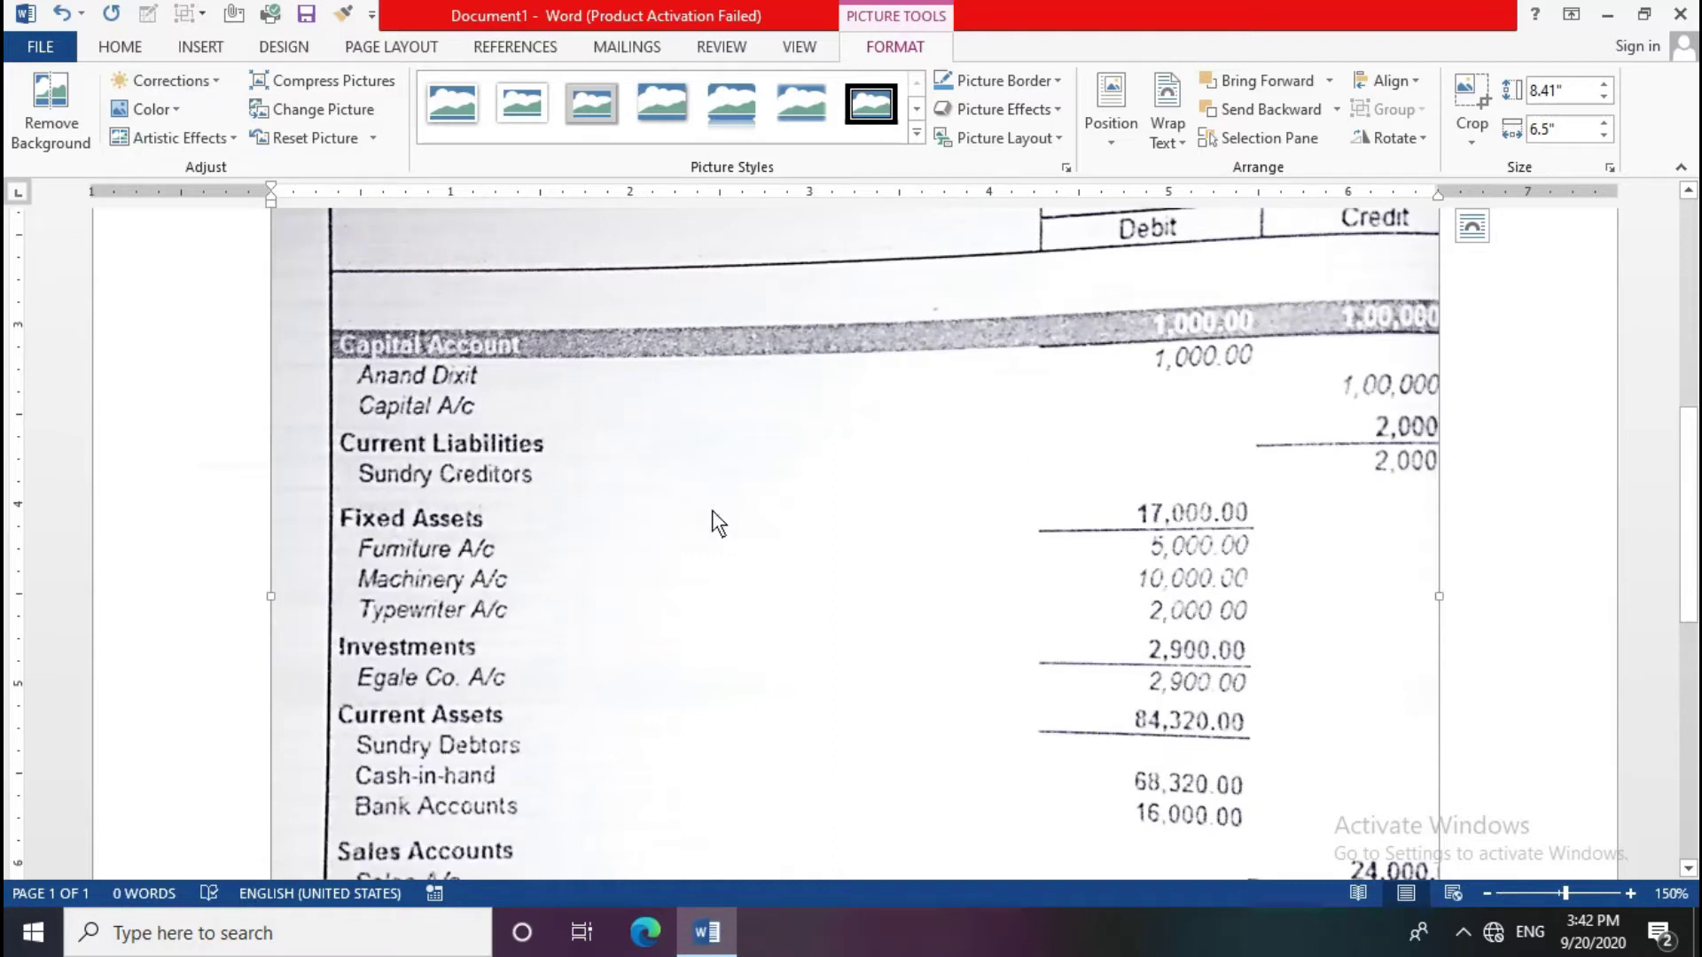
scroll(714, 485, "up", 3)
scroll(715, 483, "down", 2)
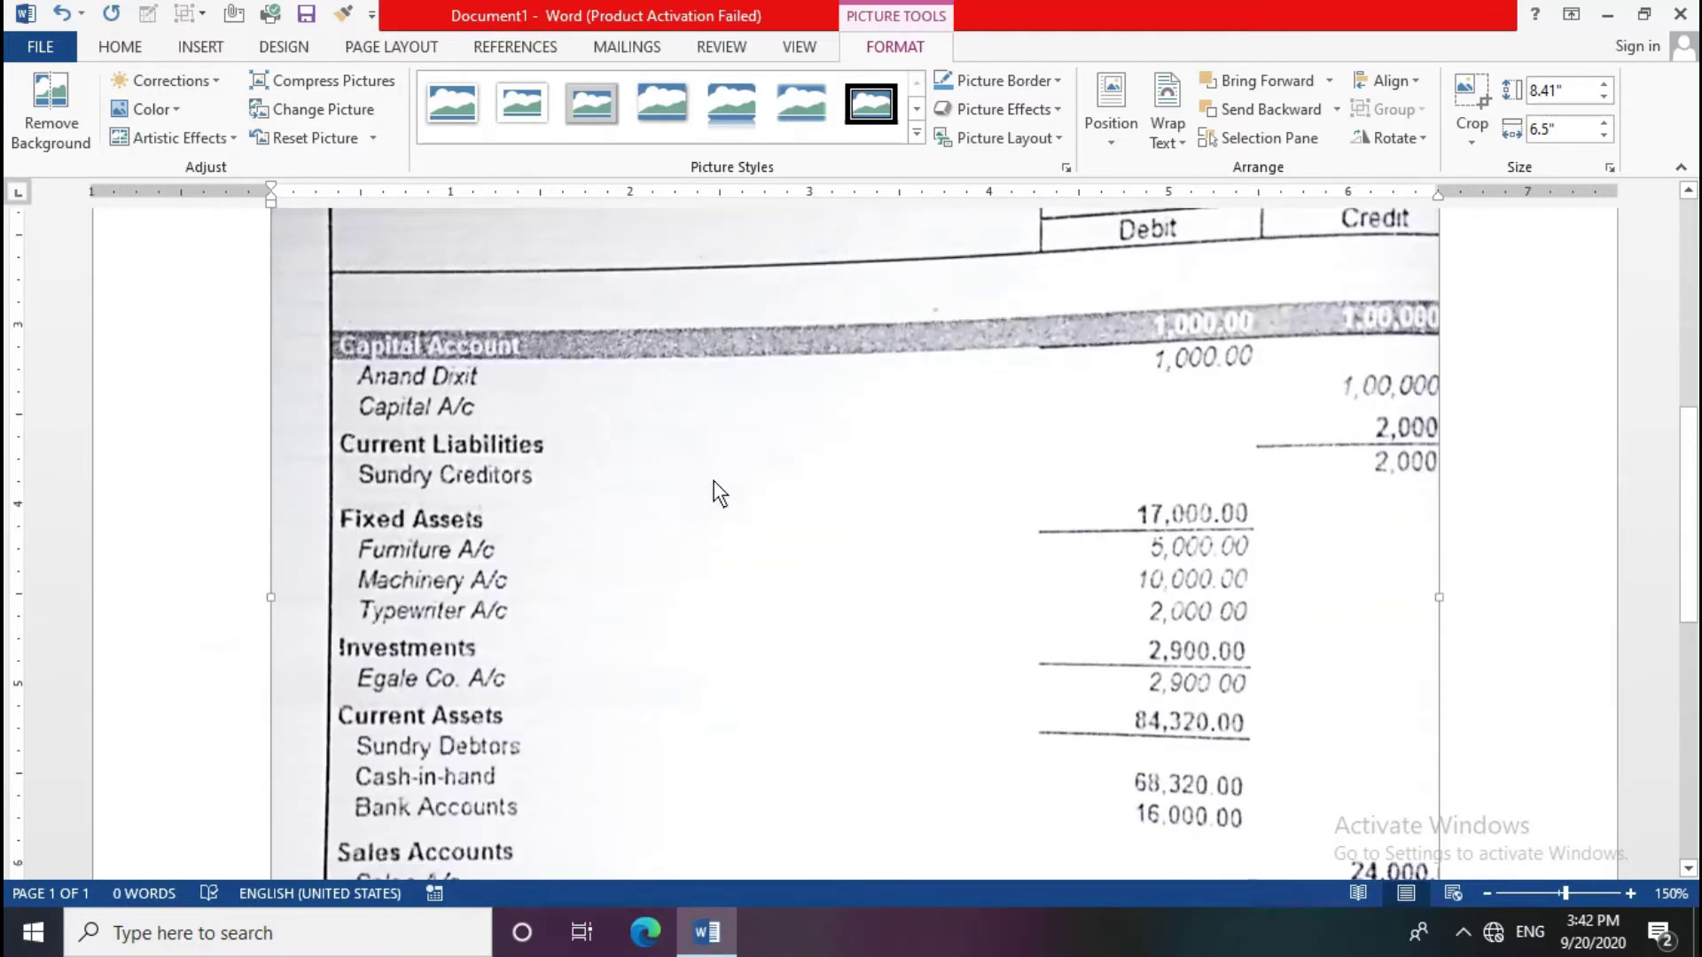
scroll(715, 483, "down", 3)
scroll(714, 482, "down", 1)
scroll(713, 482, "down", 3)
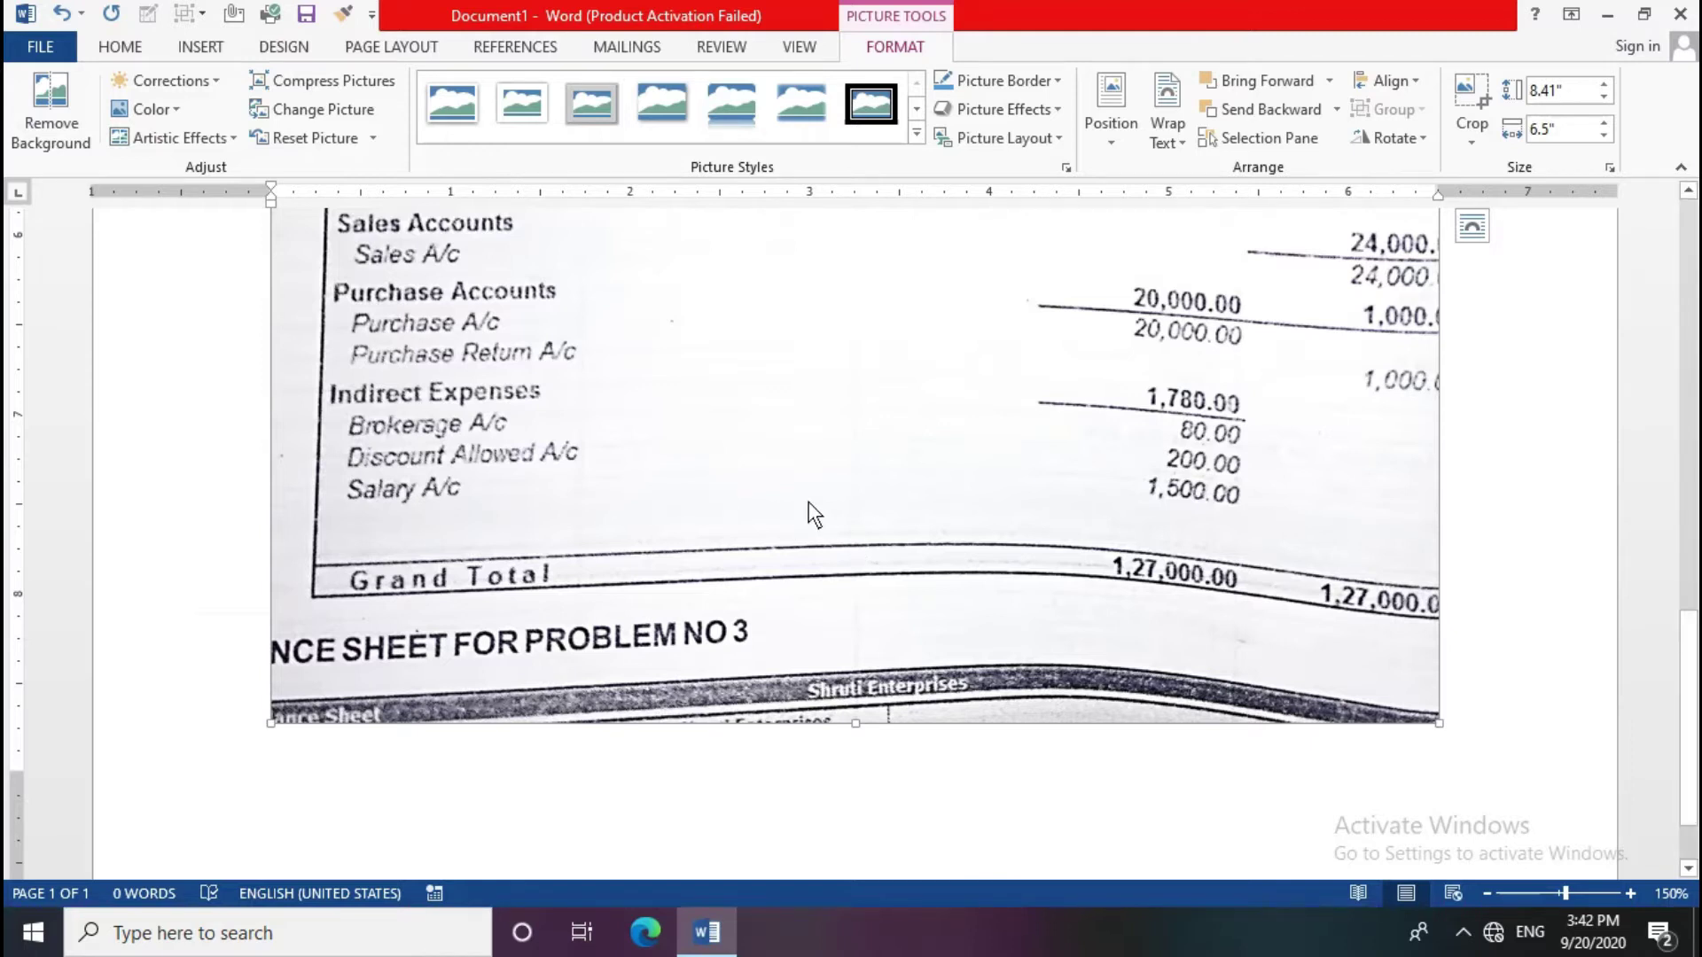
scroll(811, 514, "up", 7)
scroll(807, 511, "up", 5)
scroll(808, 511, "up", 4)
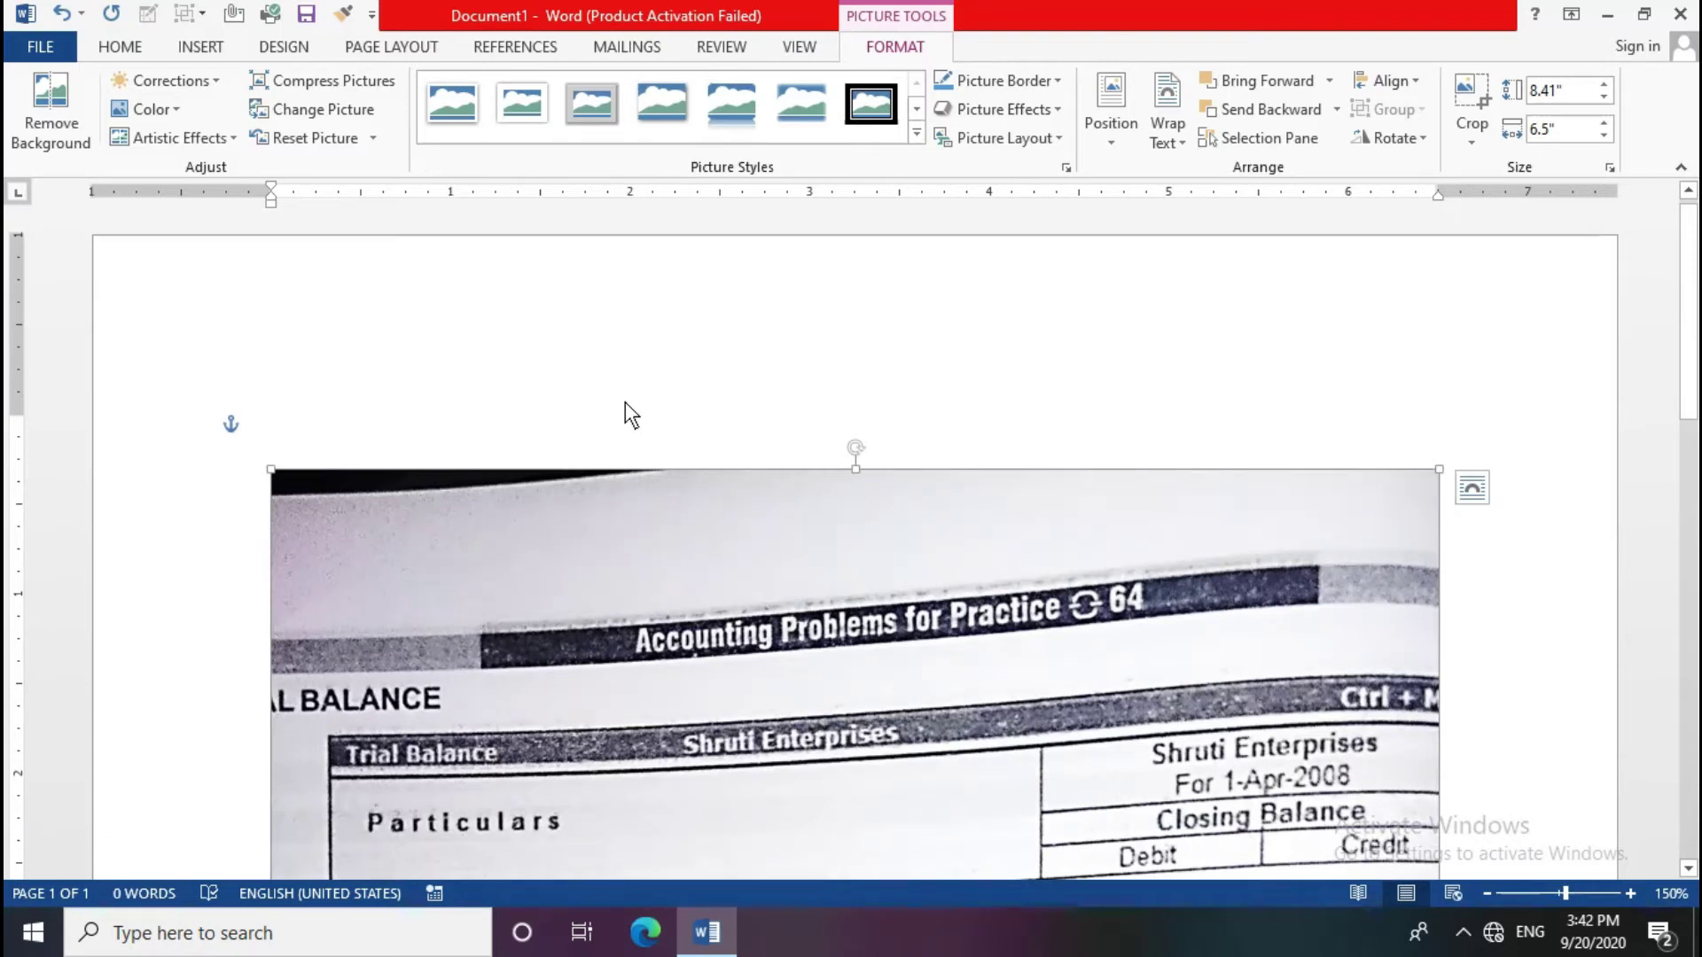
scroll(626, 403, "down", 3)
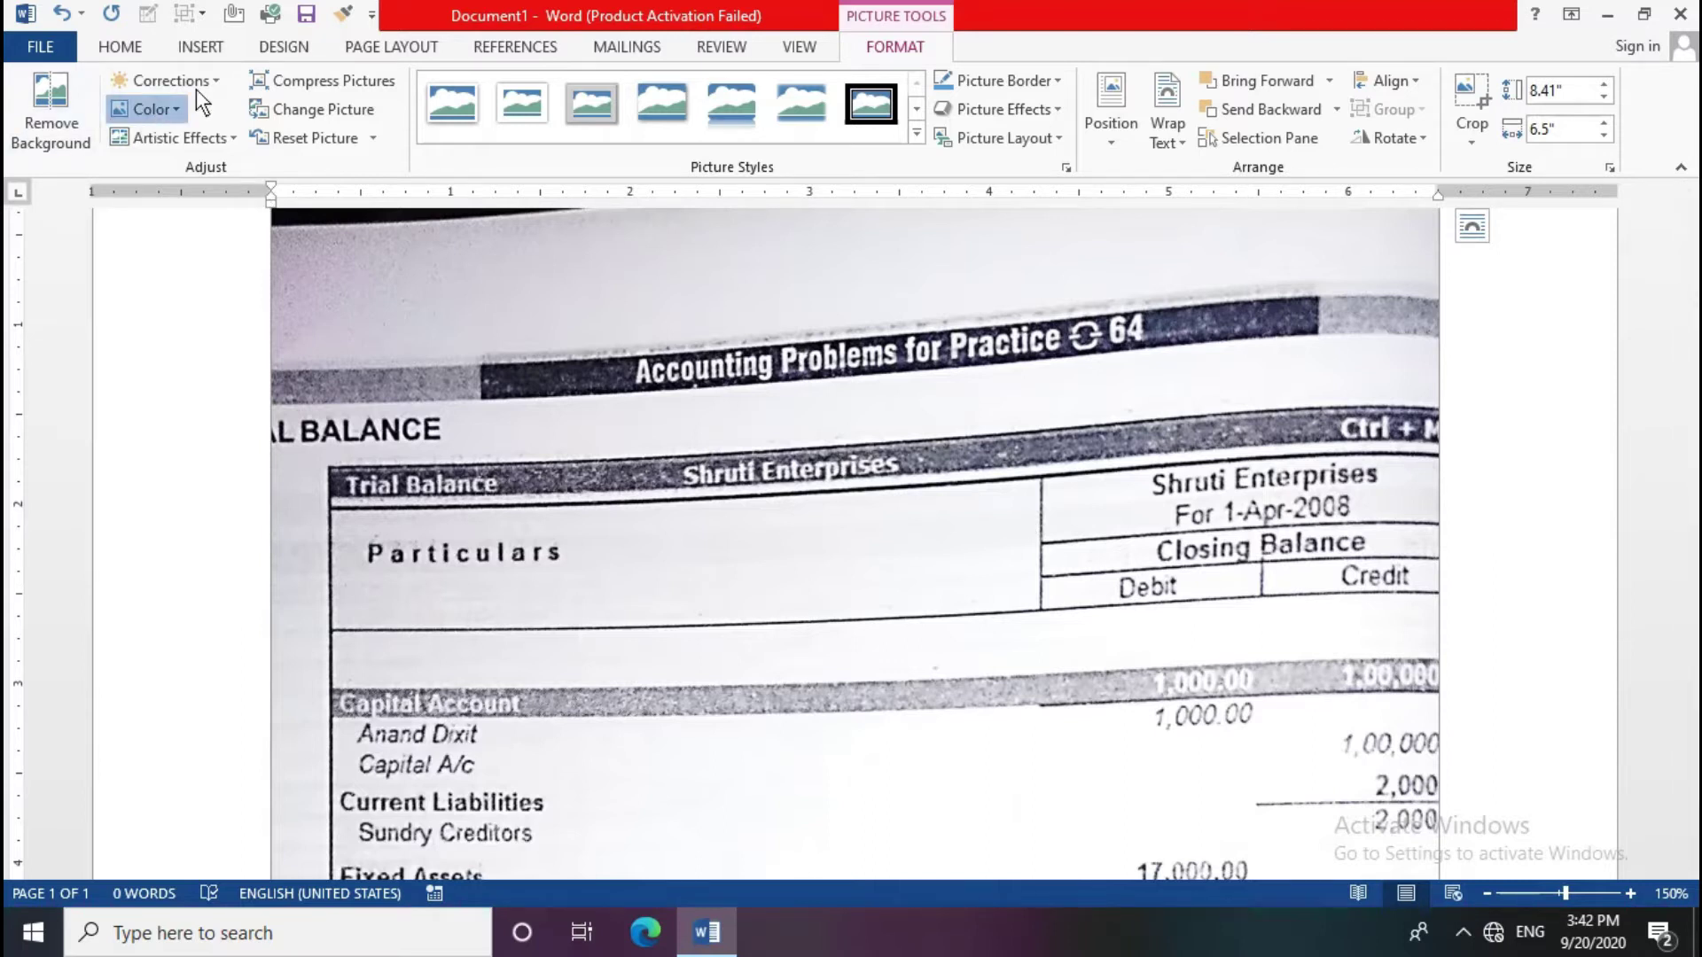
Step: Recolor the trial-balance photo with the Black and White option and scroll to check it
left_click(148, 114)
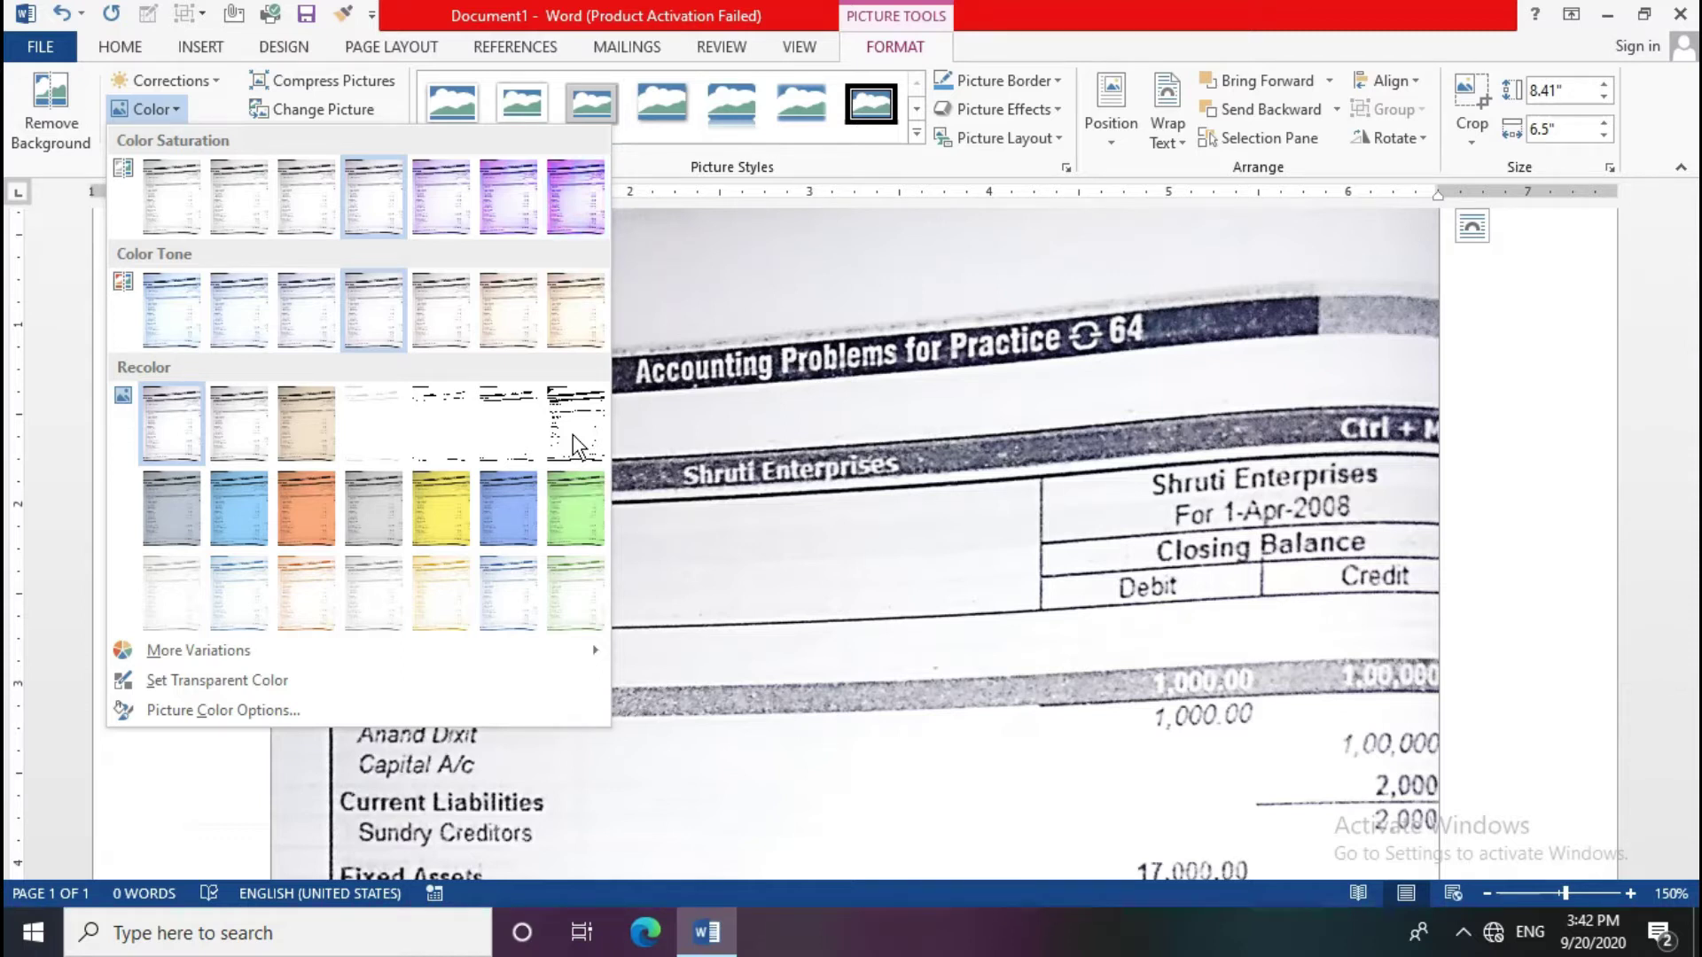
key("Escape")
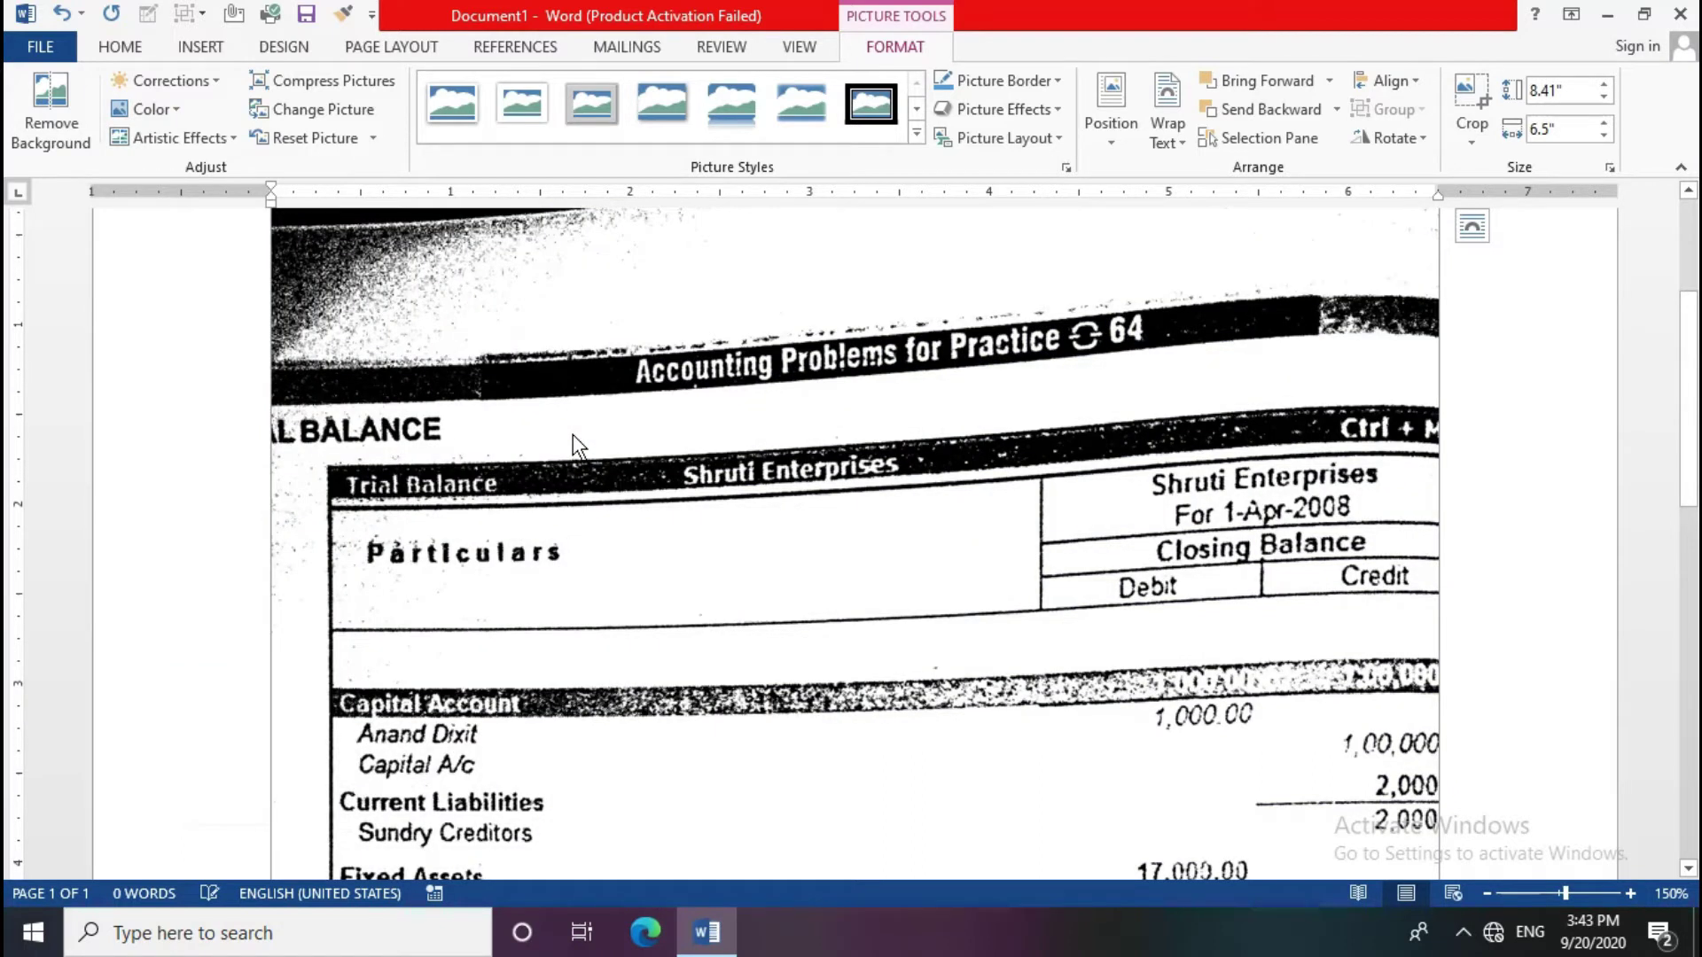
scroll(573, 435, "down", 4)
scroll(361, 564, "down", 3)
scroll(361, 566, "down", 2)
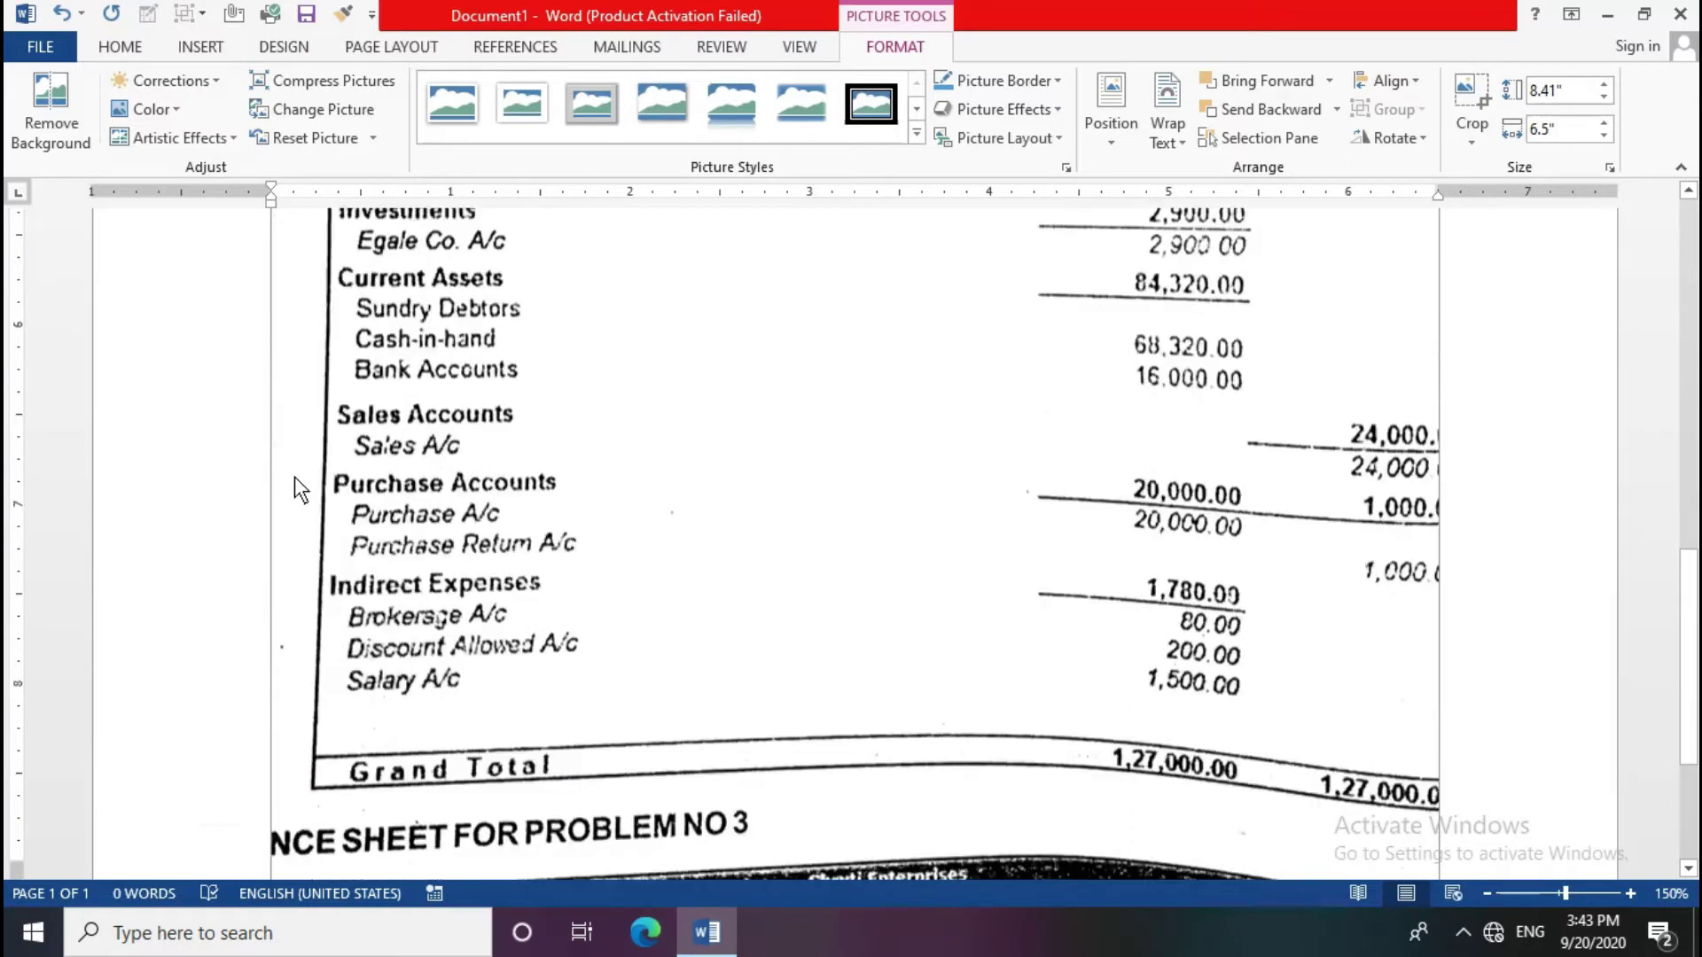
scroll(295, 476, "down", 2)
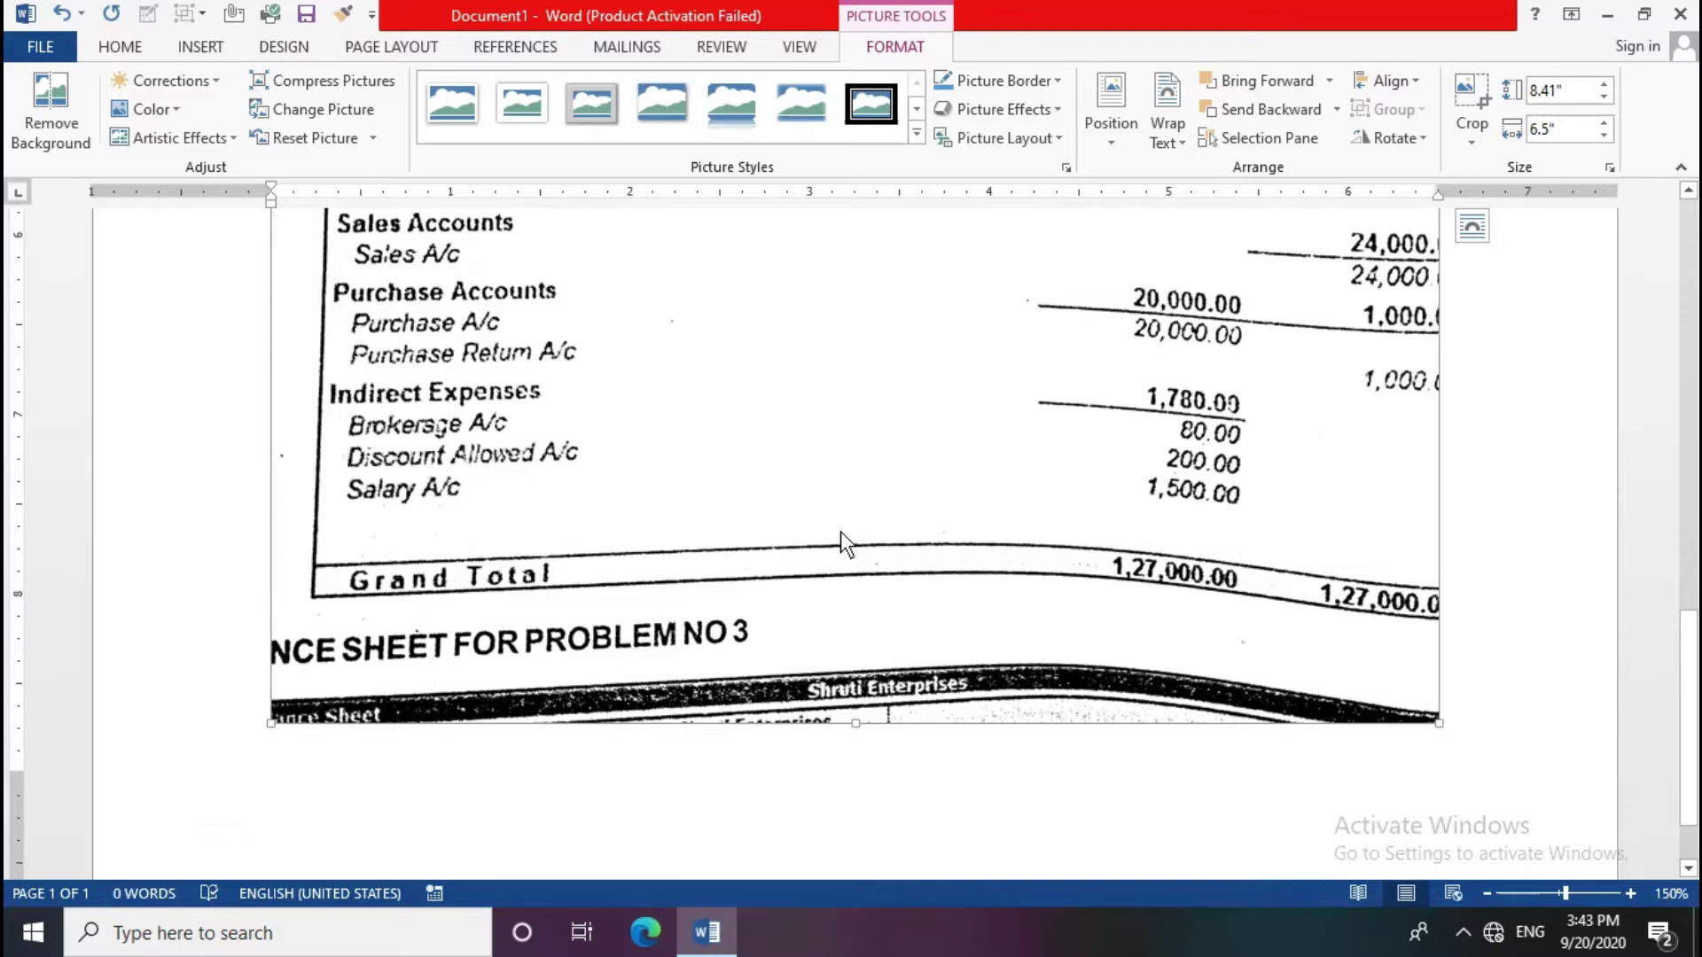
scroll(841, 533, "up", 1)
scroll(841, 534, "up", 4)
scroll(841, 534, "up", 2)
scroll(840, 533, "up", 4)
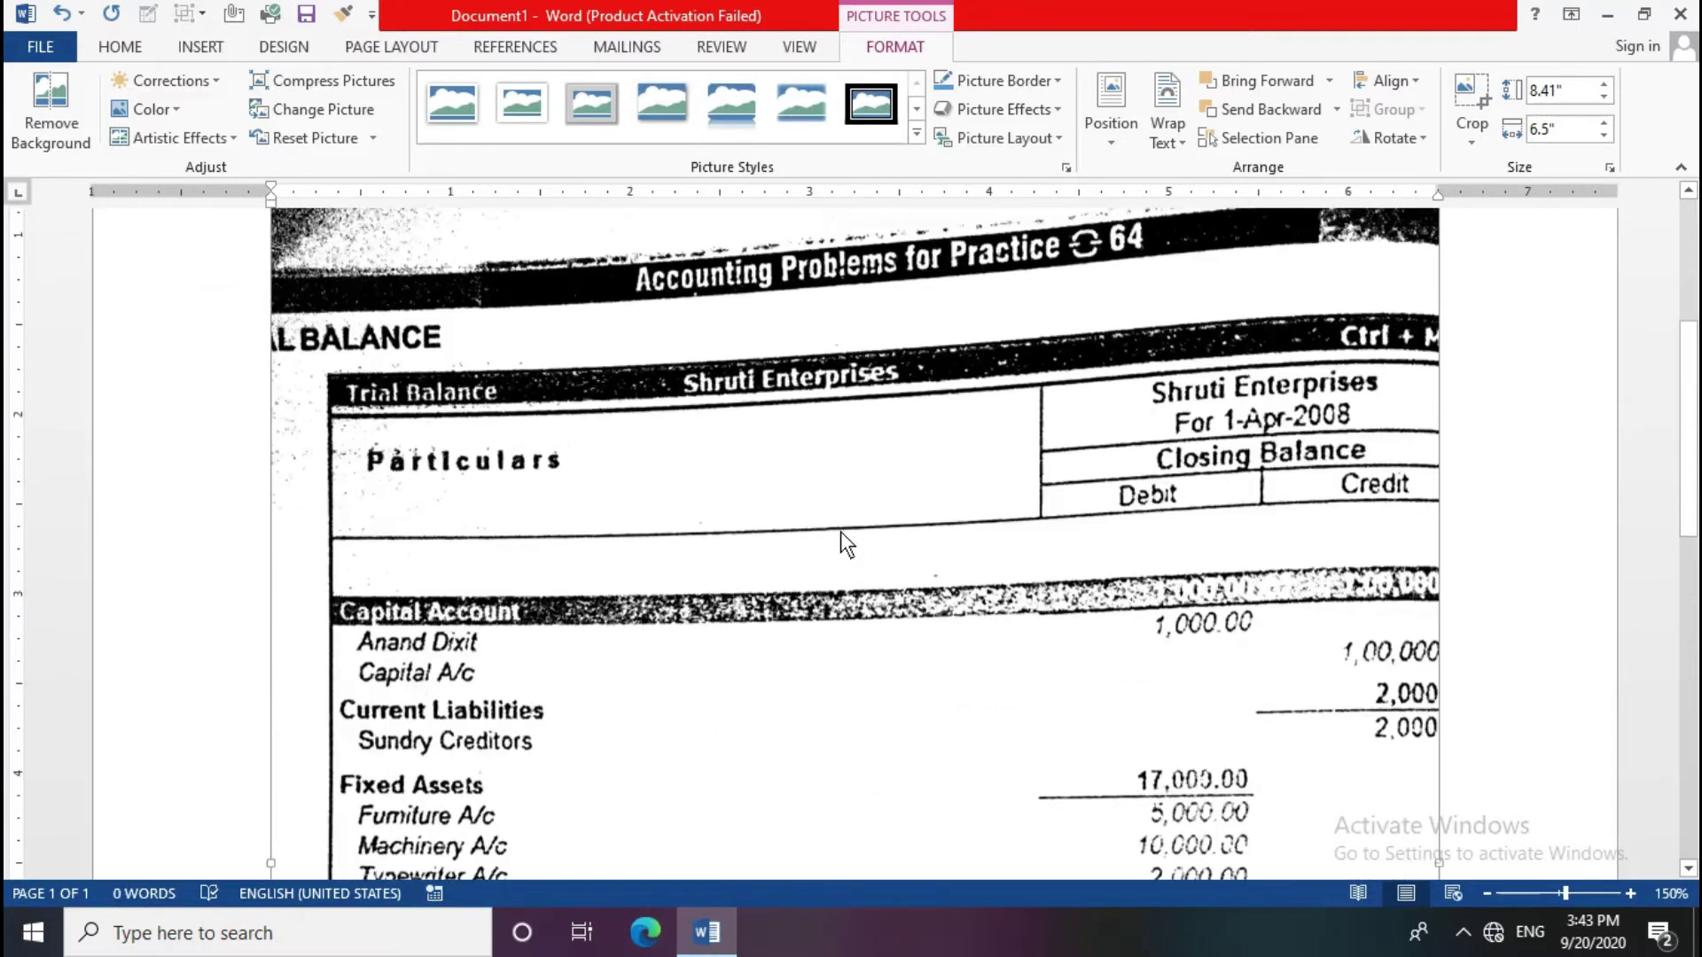
scroll(841, 531, "up", 2)
scroll(841, 531, "up", 1)
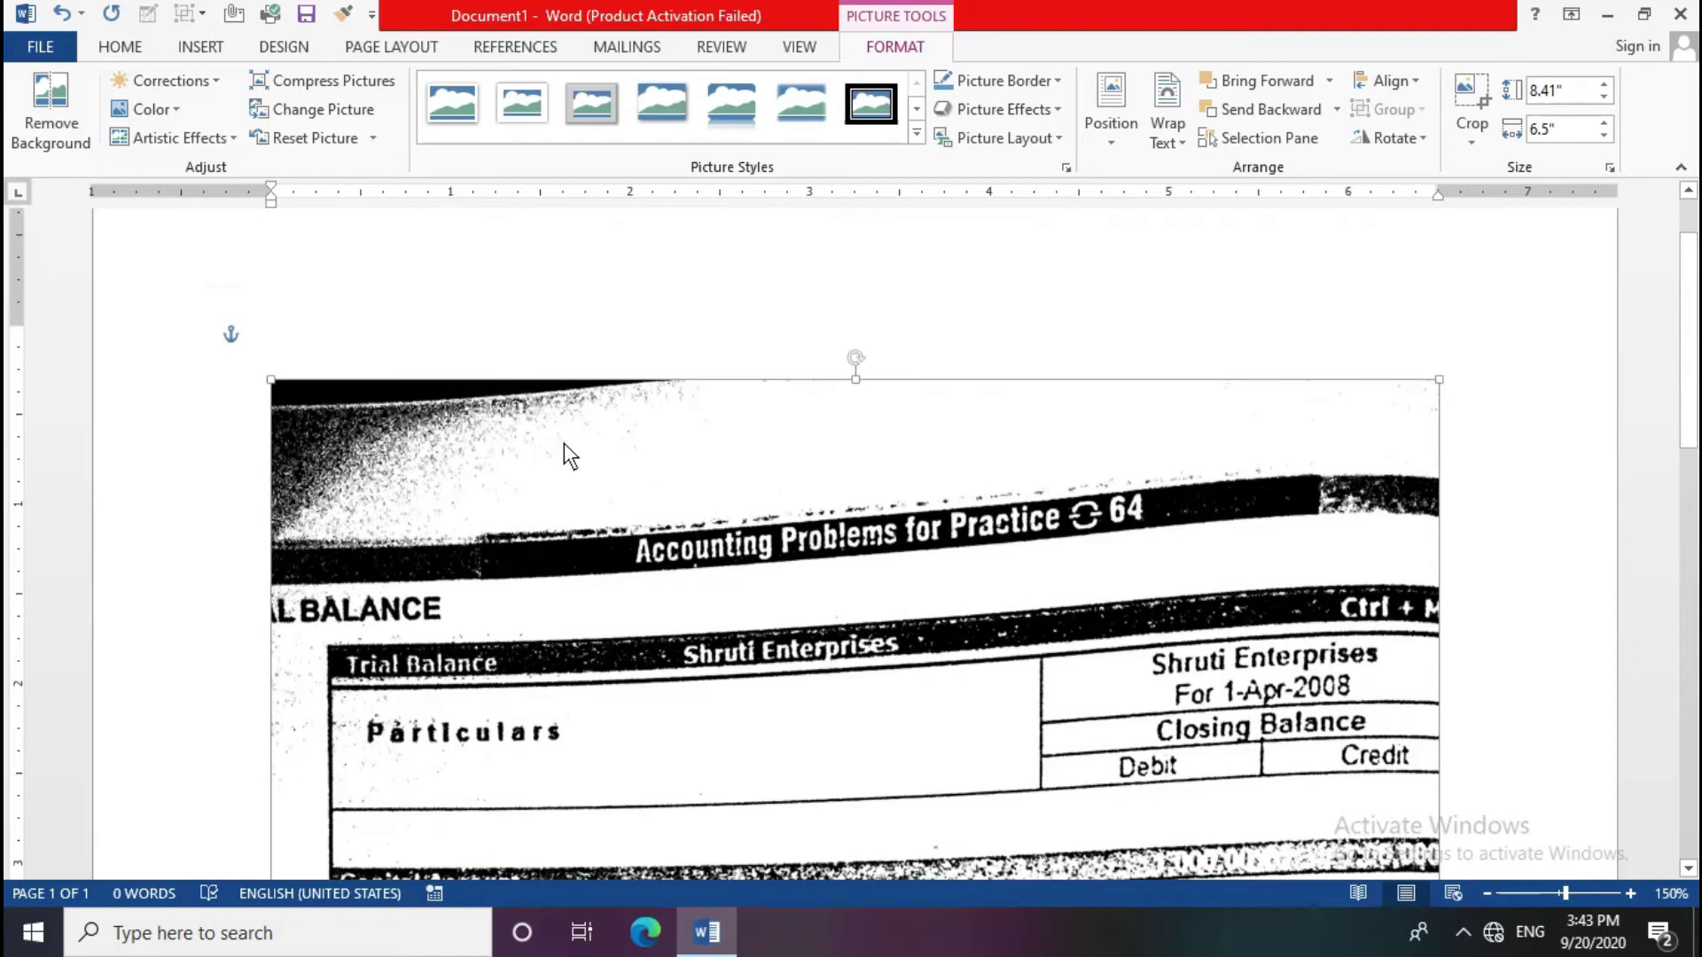
scroll(453, 420, "down", 1)
scroll(490, 486, "down", 1)
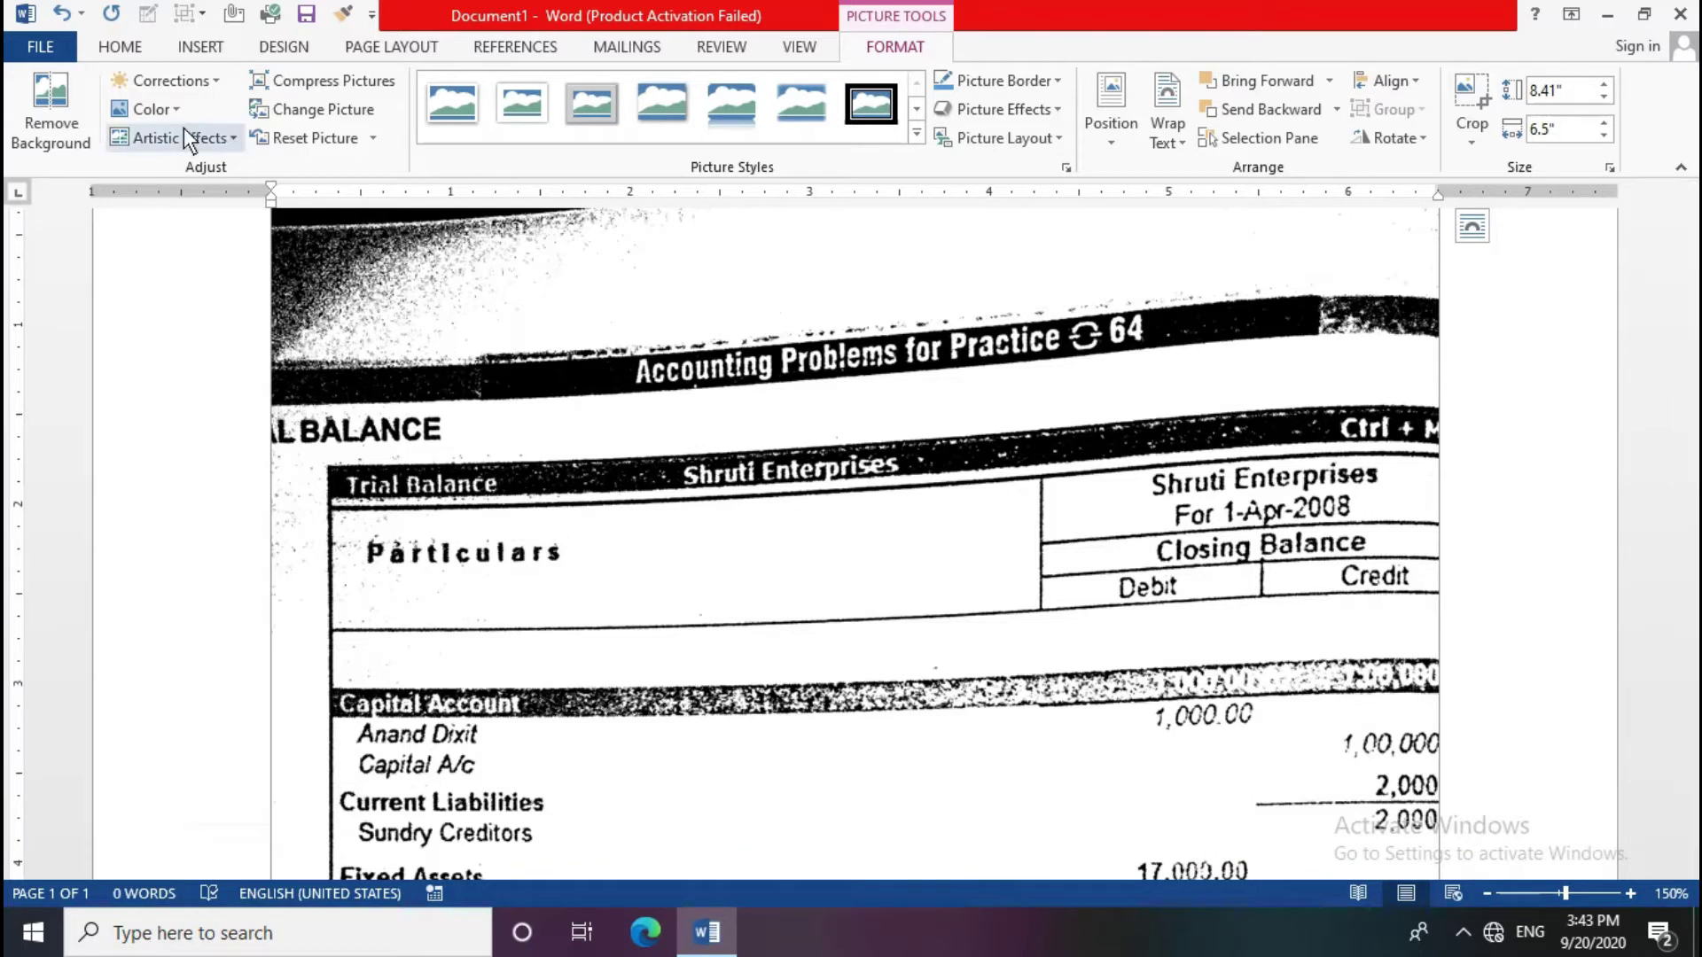
Step: Browse the picture's correction and colour presets without changing anything
left_click(209, 82)
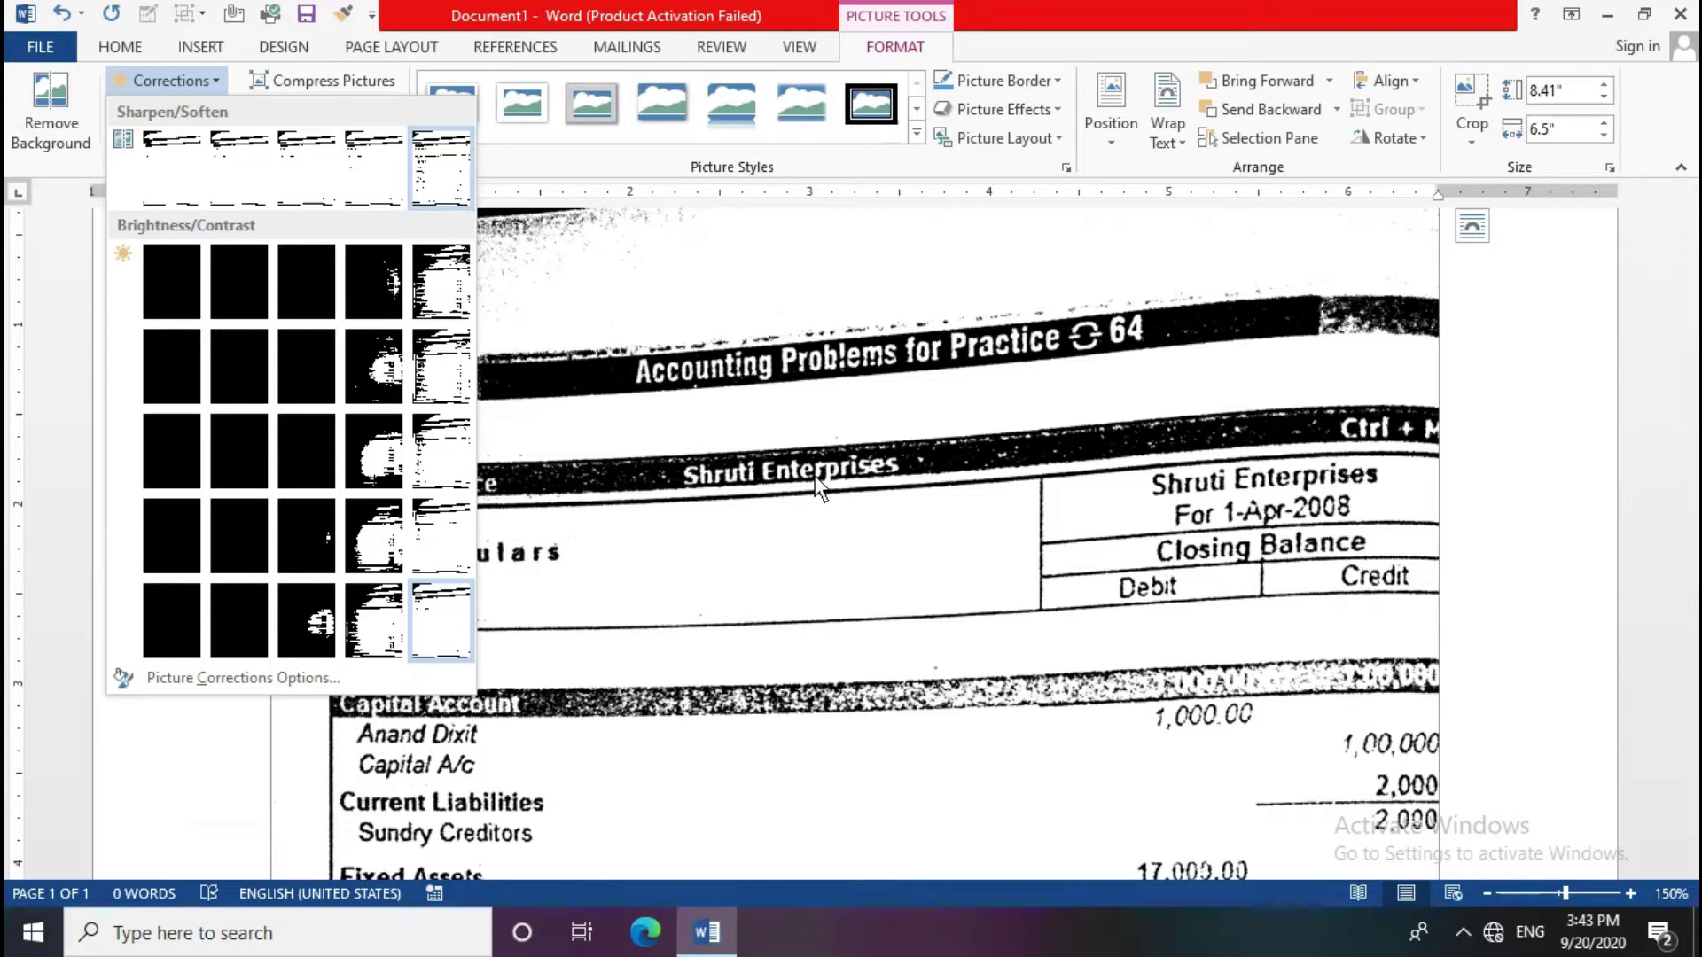
left_click(811, 403)
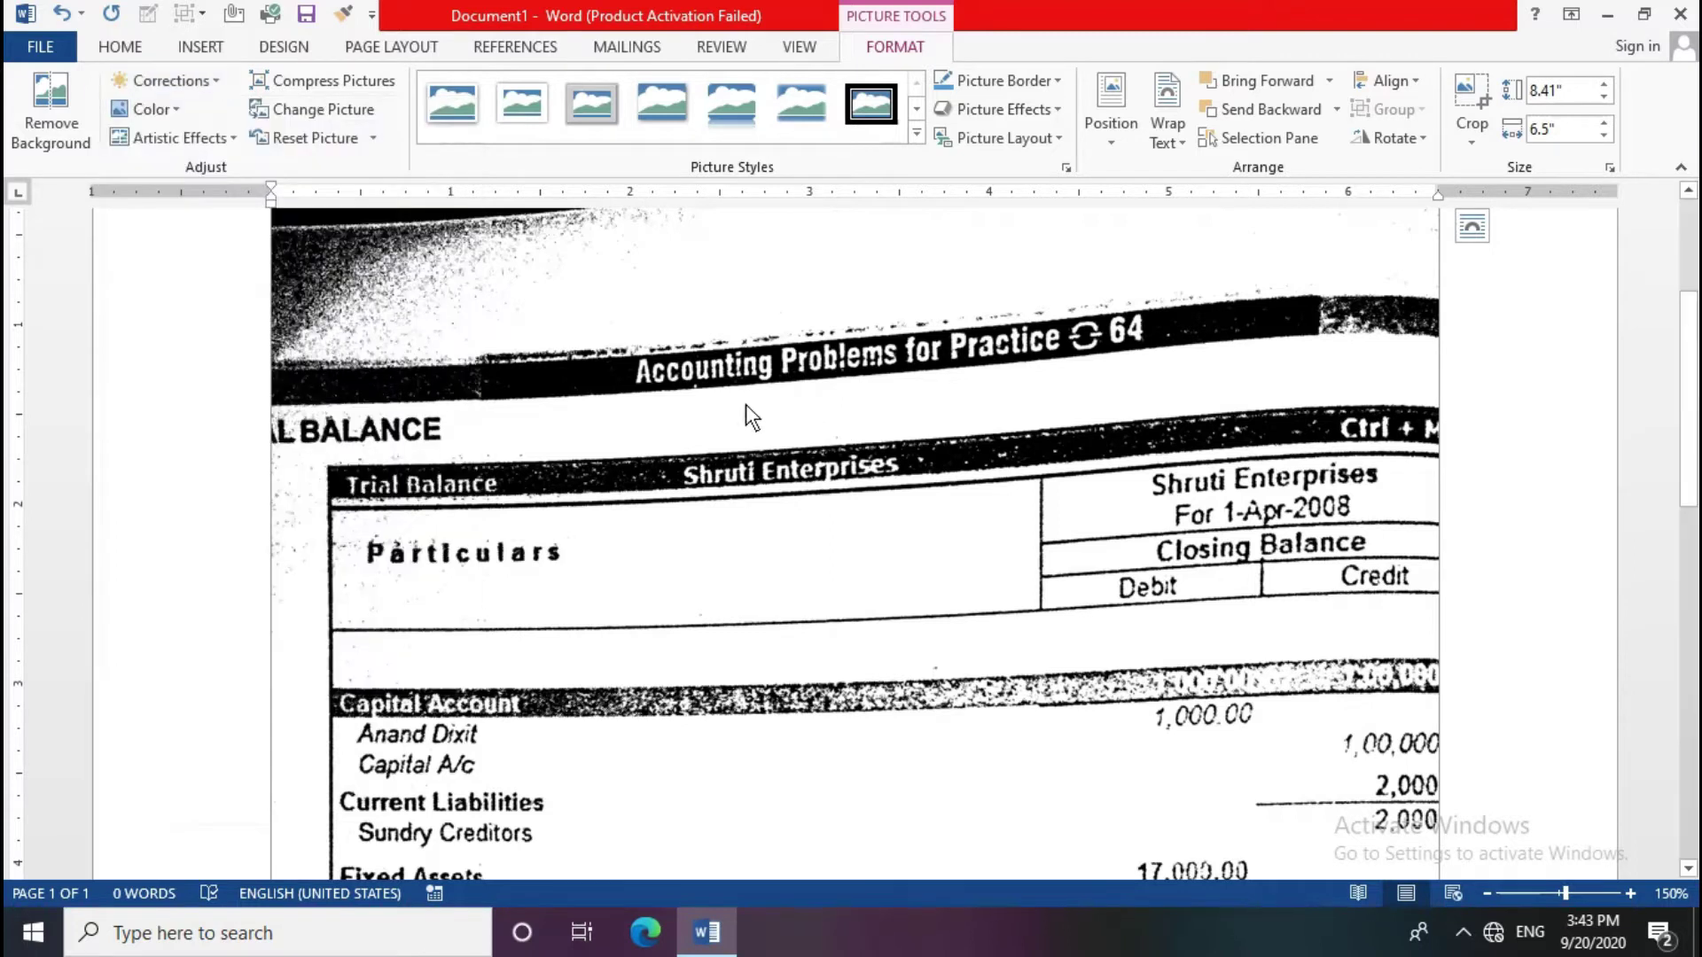
left_click(163, 110)
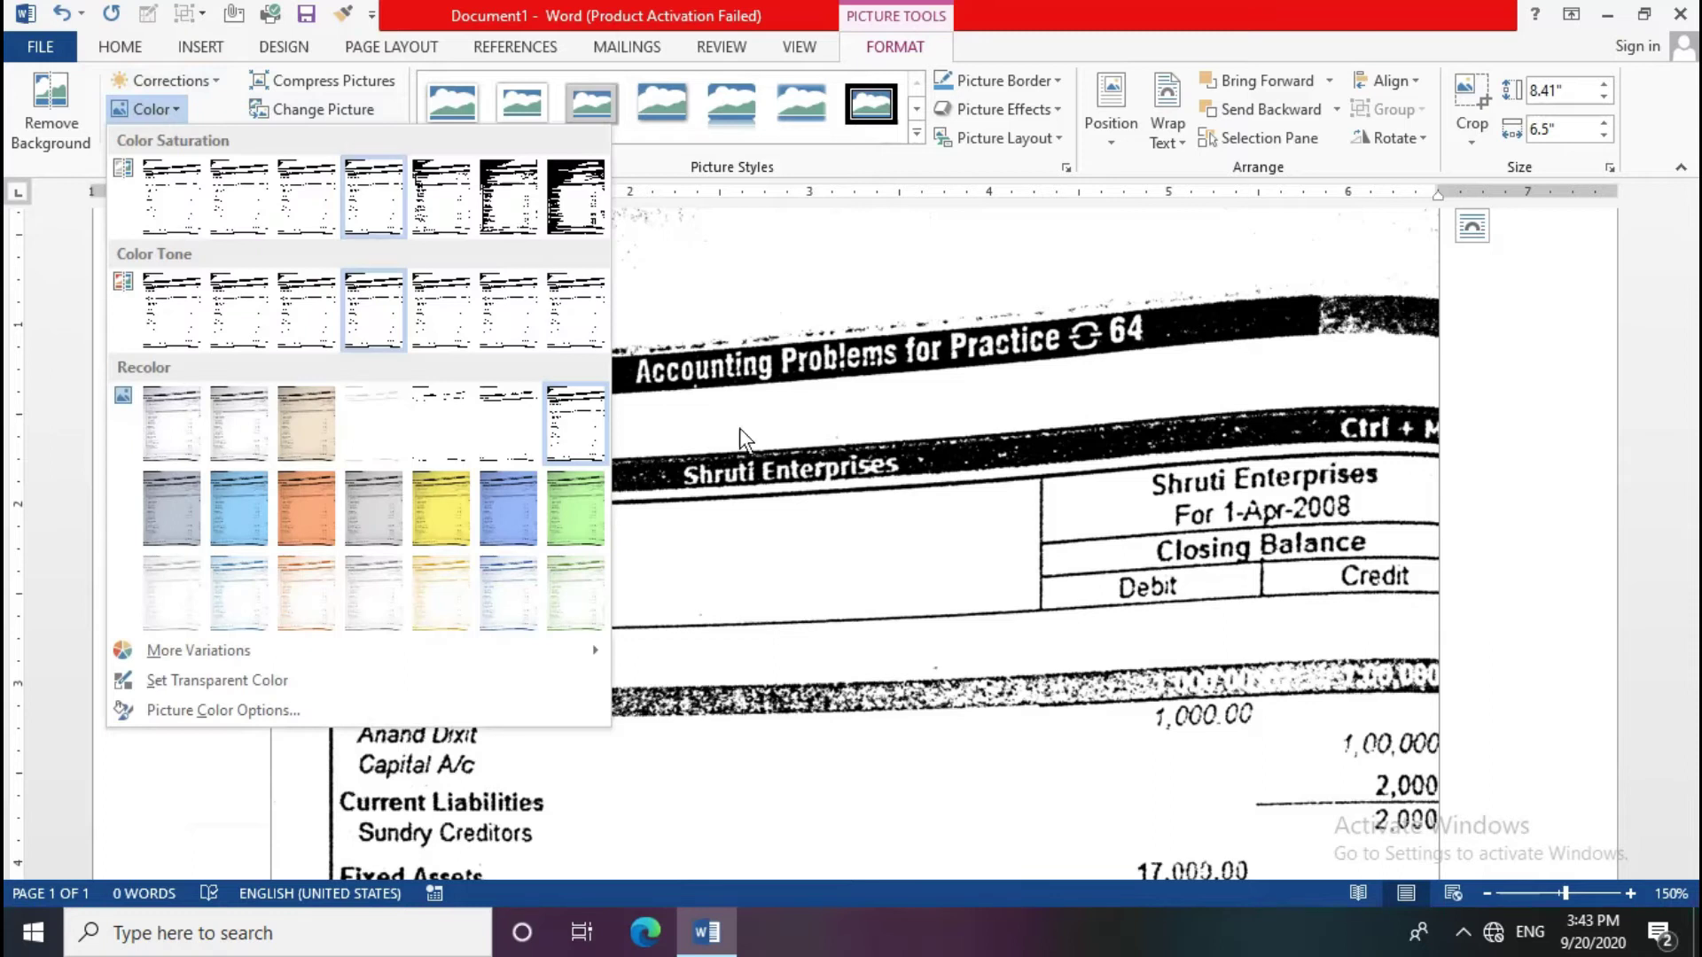
left_click(934, 650)
scroll(934, 662, "down", 3)
scroll(934, 663, "down", 4)
scroll(935, 662, "up", 4)
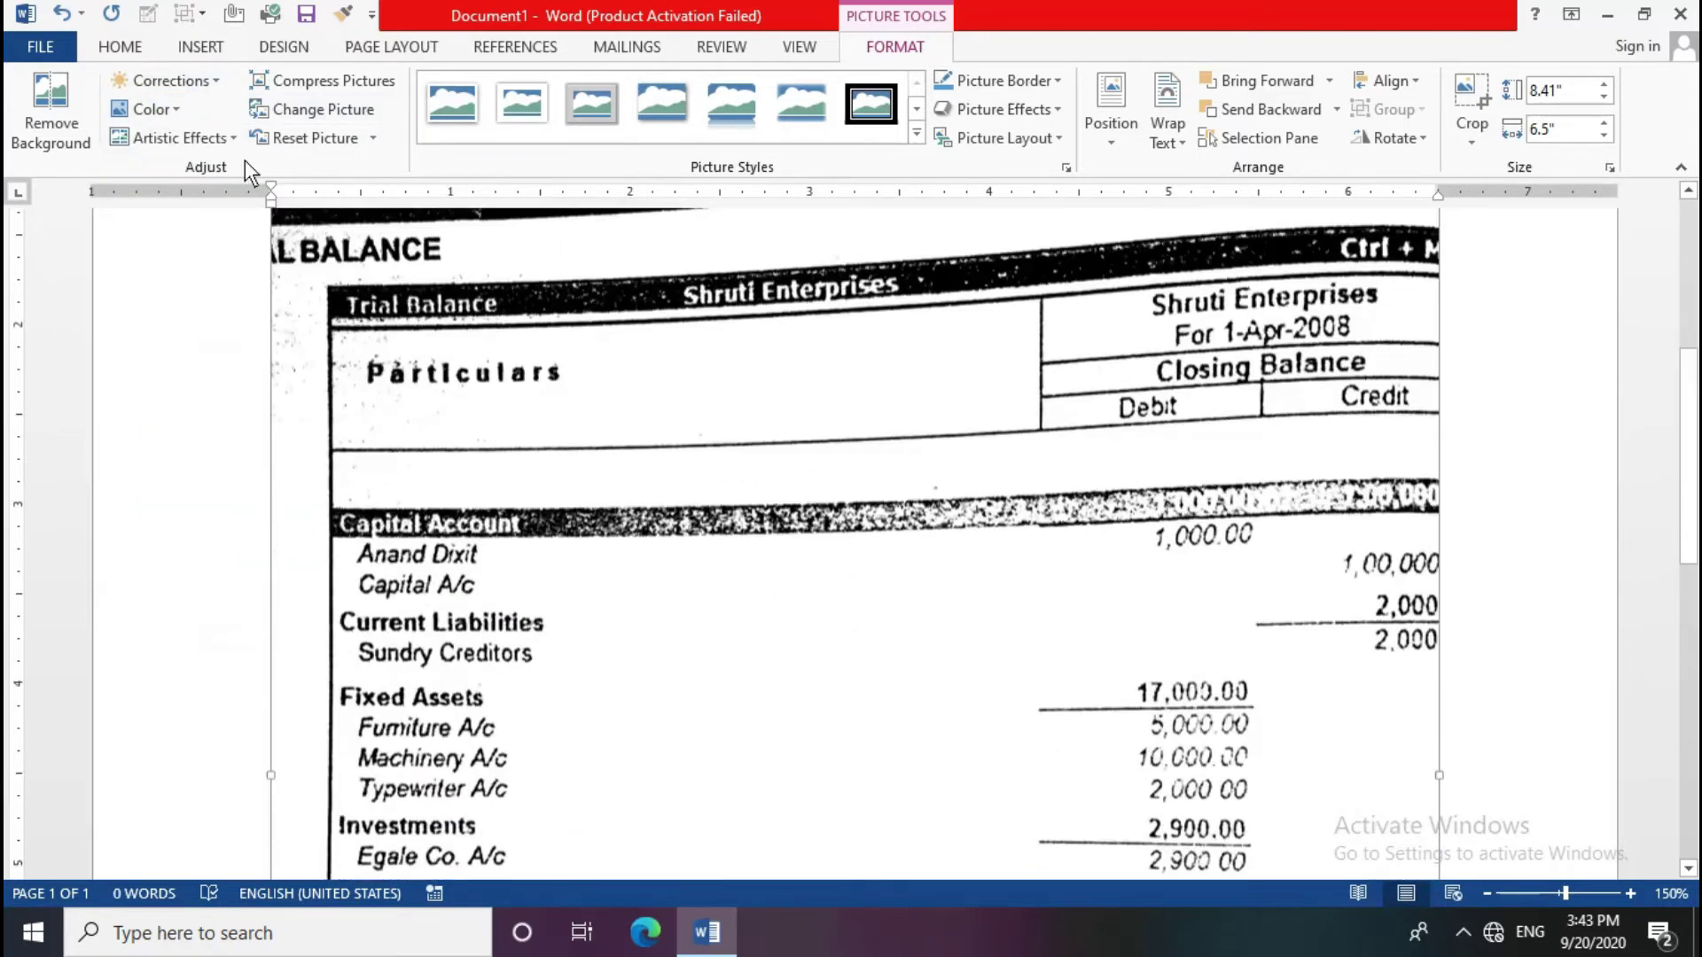
Step: Apply the yellow Recolor swatch to the trial-balance photo and scroll down to review it
left_click(171, 104)
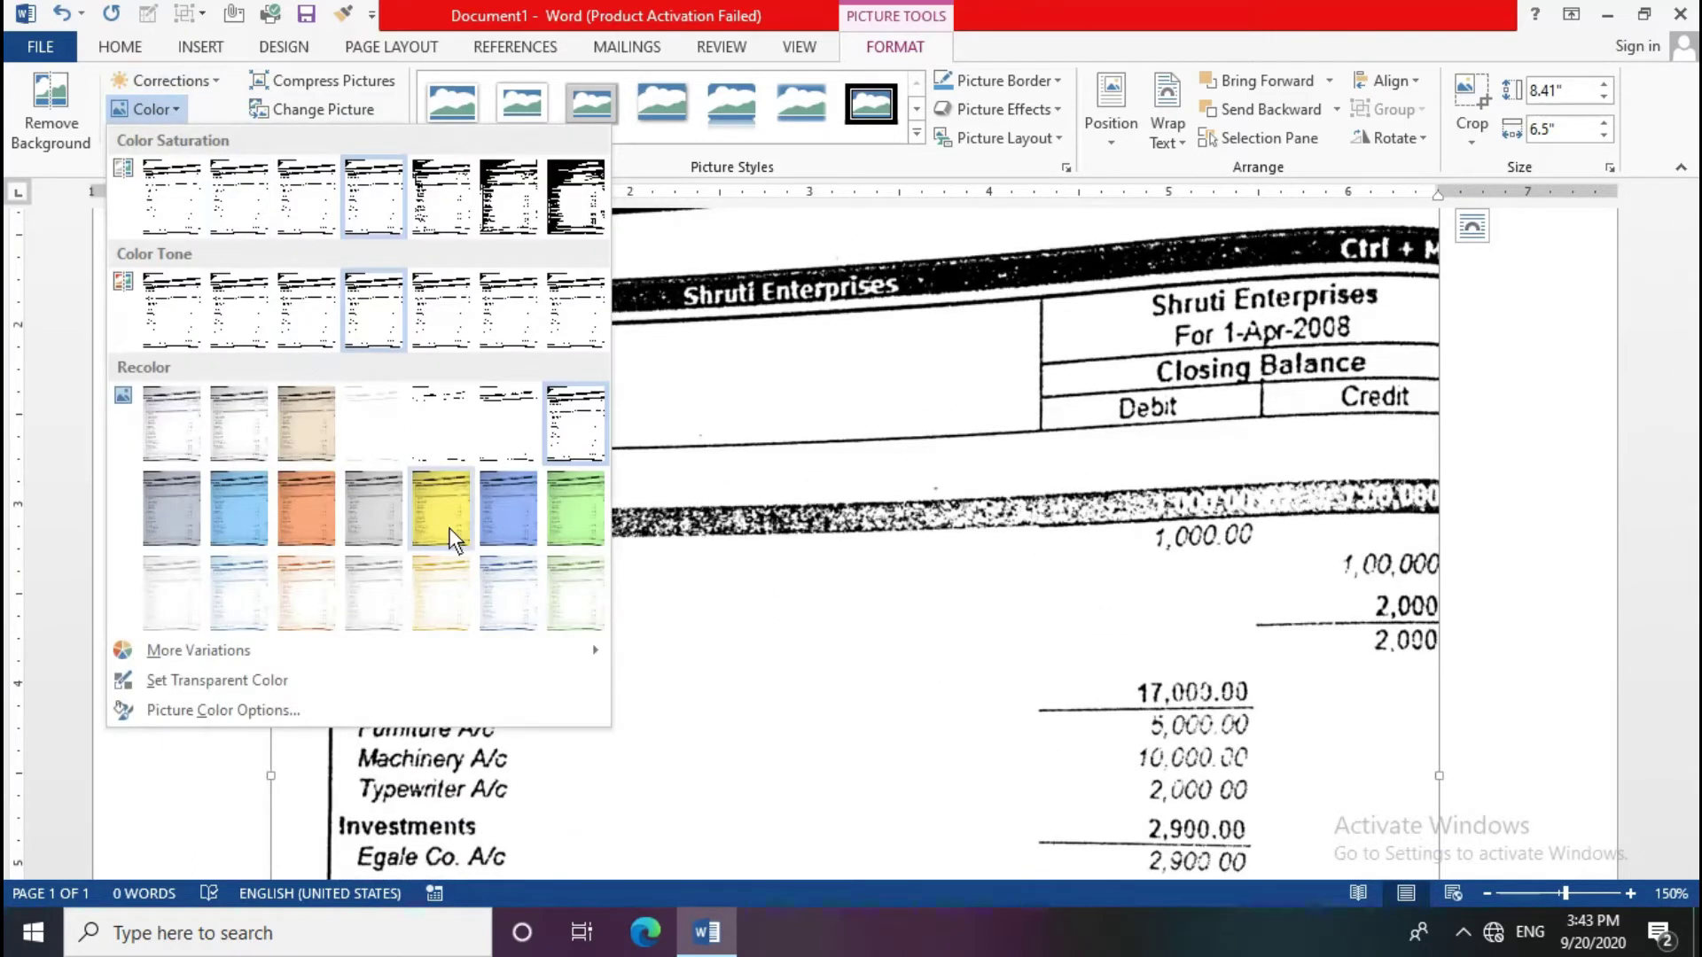
key("Escape")
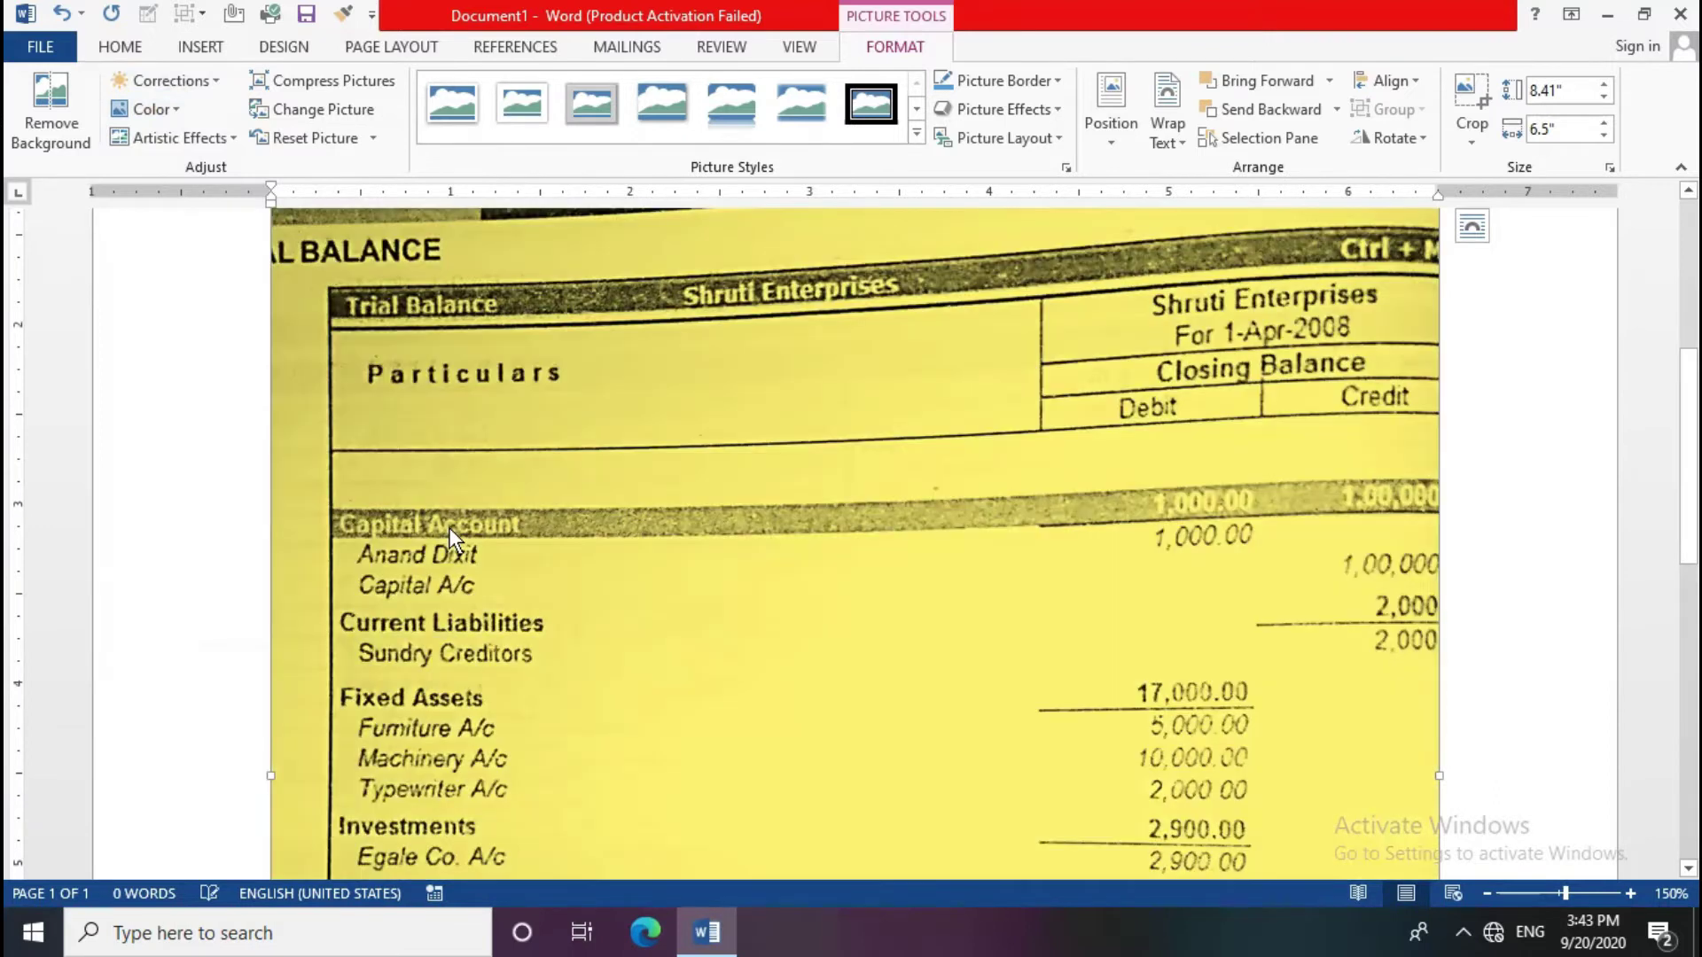
scroll(450, 533, "down", 3)
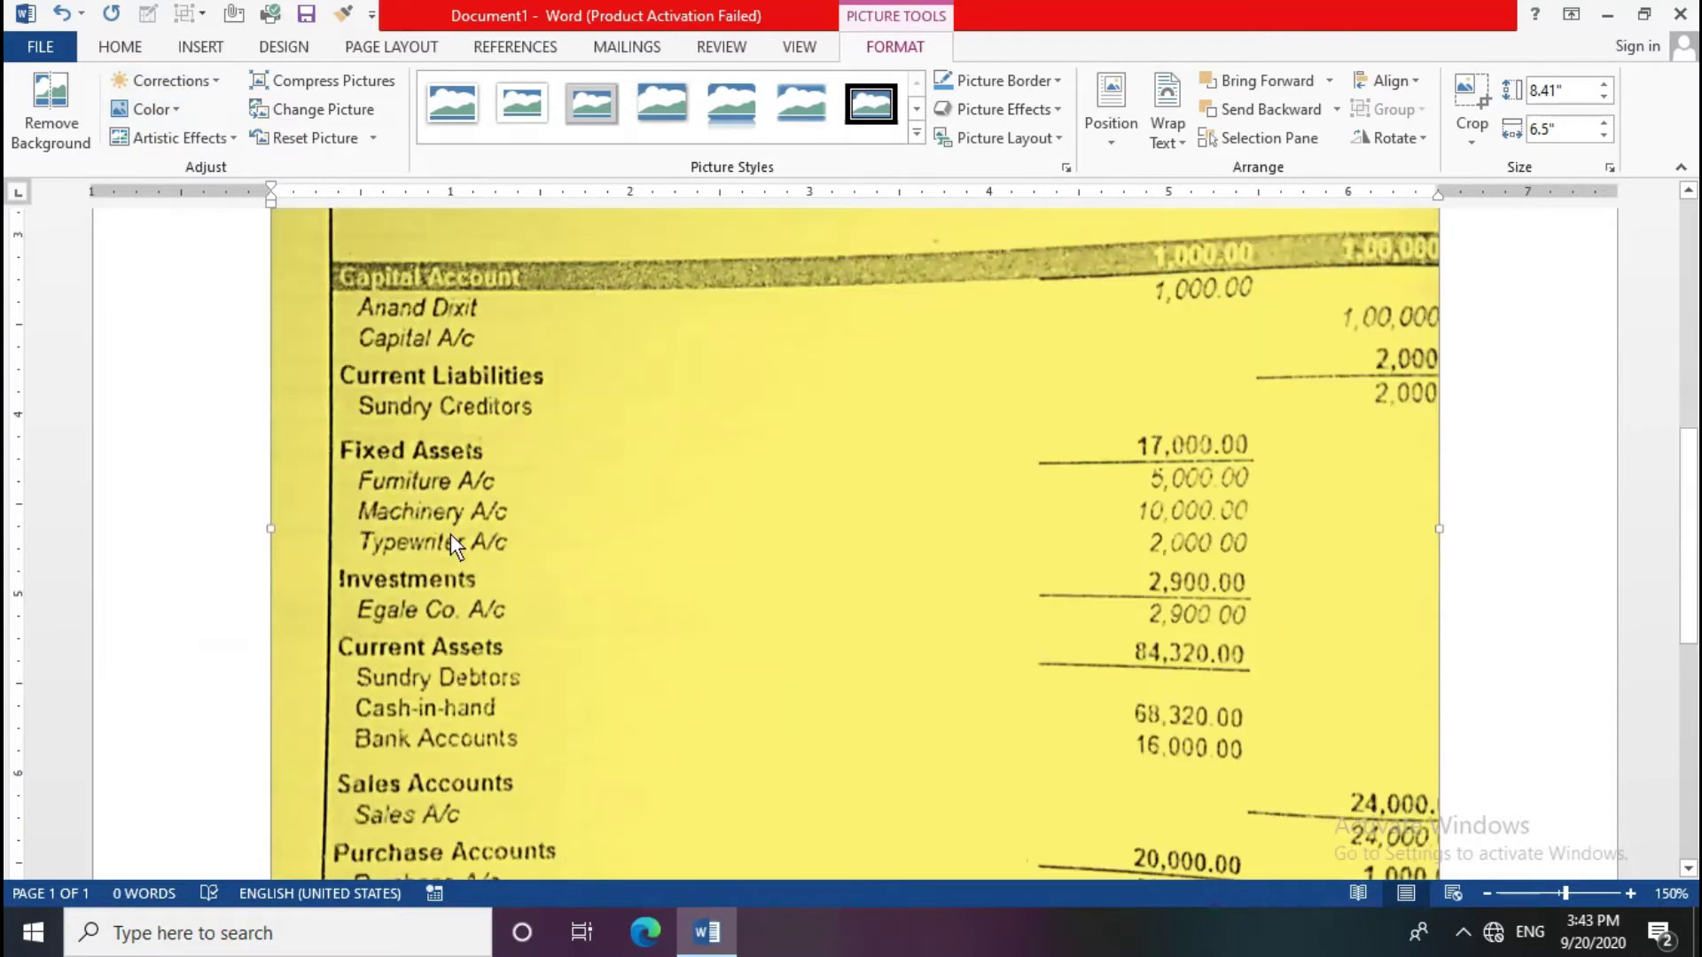
scroll(451, 534, "down", 2)
scroll(450, 534, "down", 4)
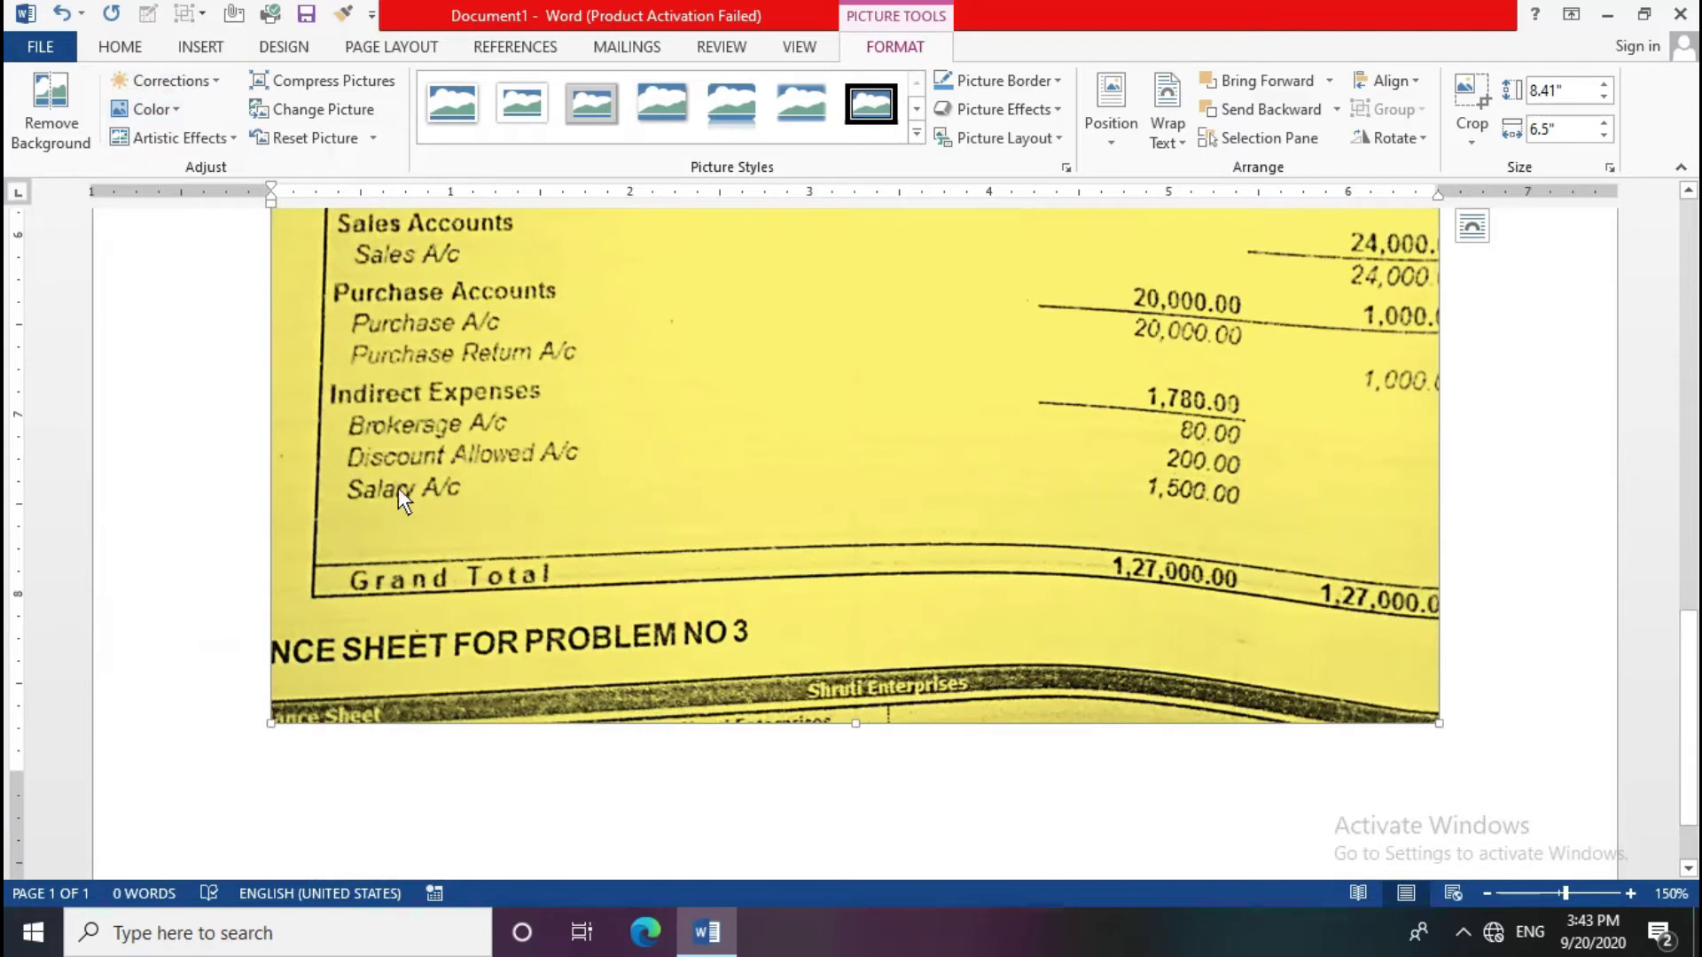
left_click(64, 57)
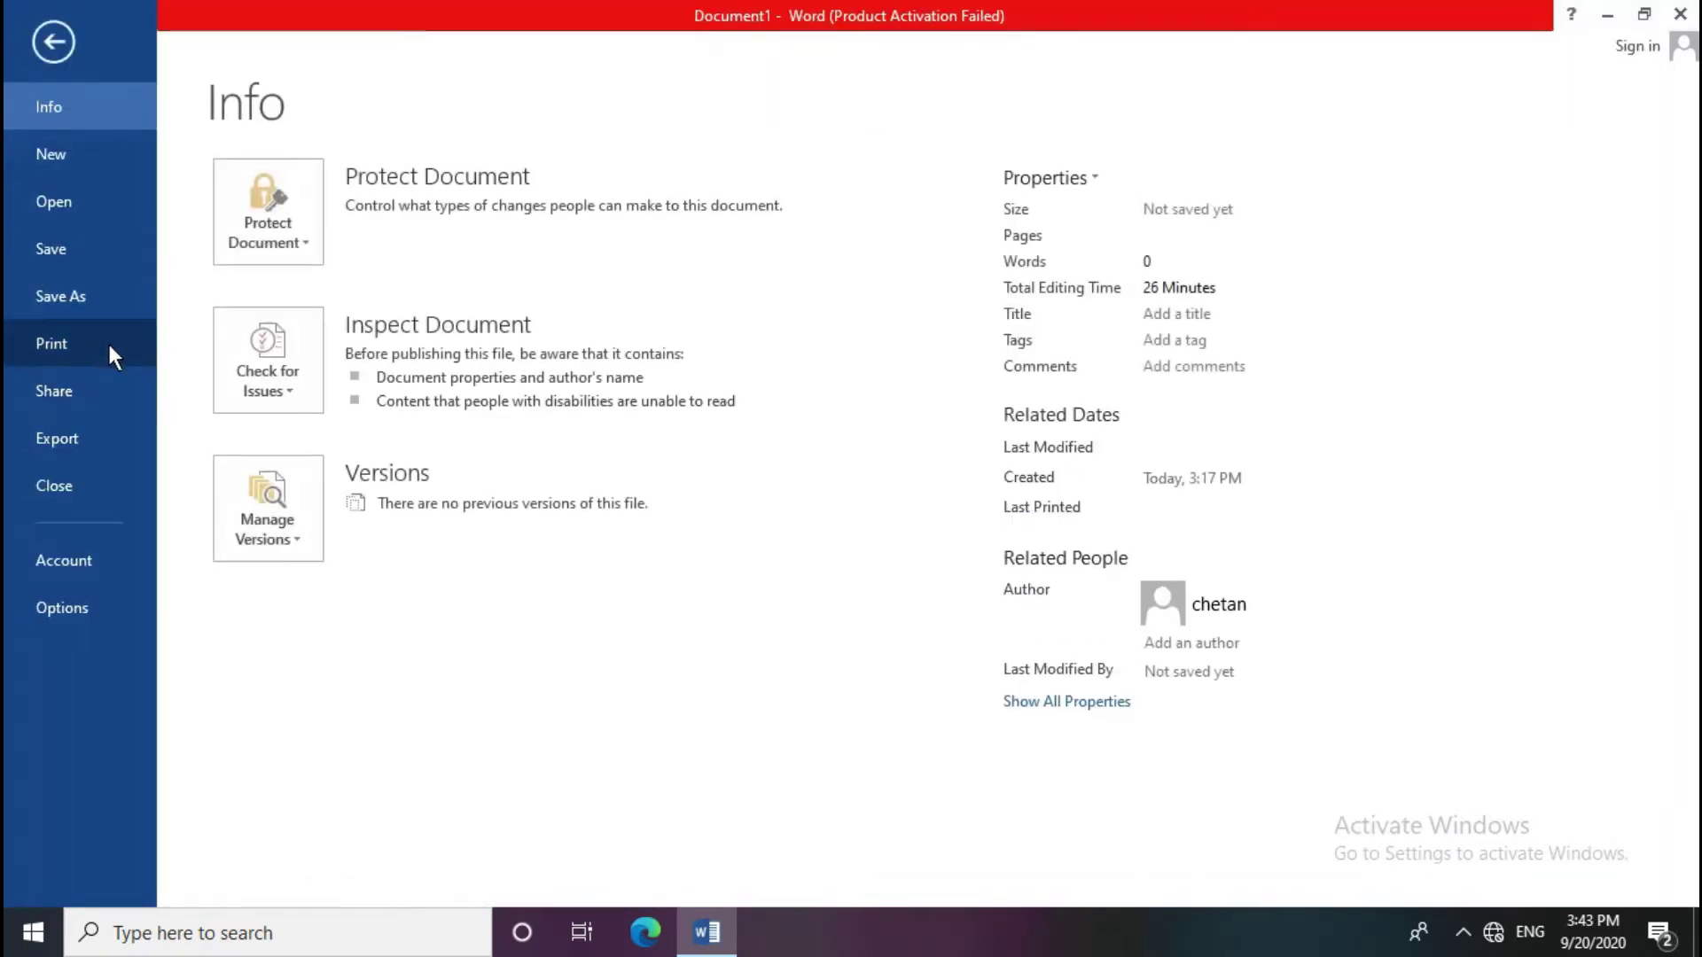
left_click(108, 342)
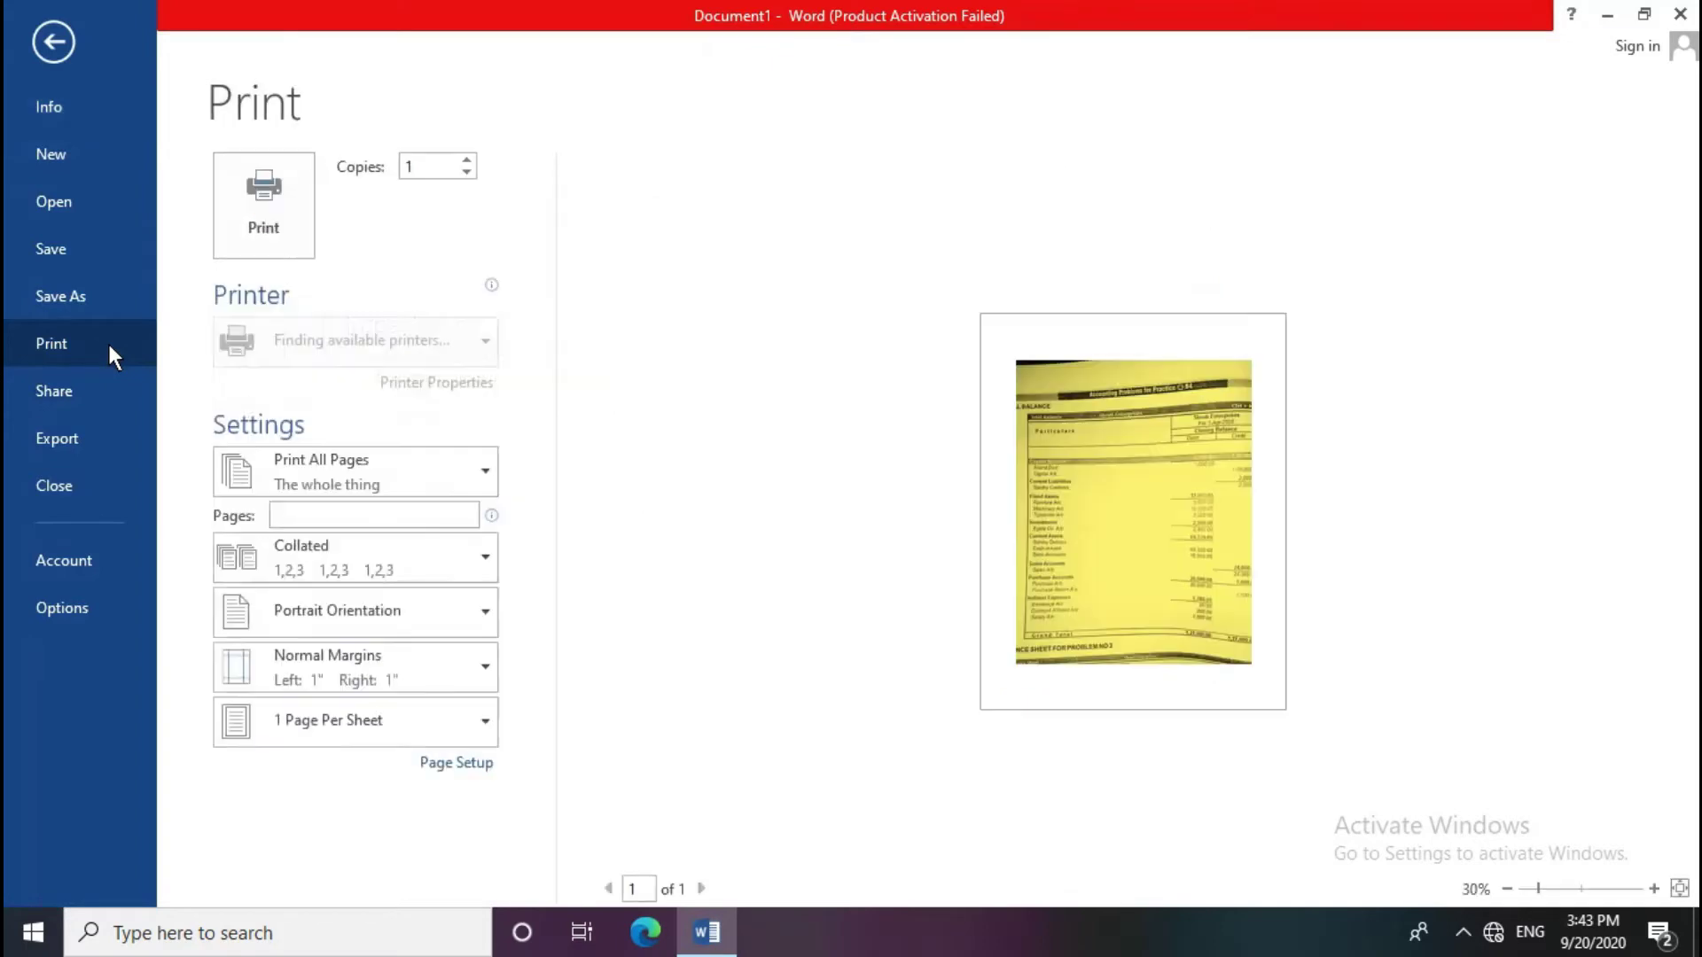
left_click(41, 37)
left_click(670, 517)
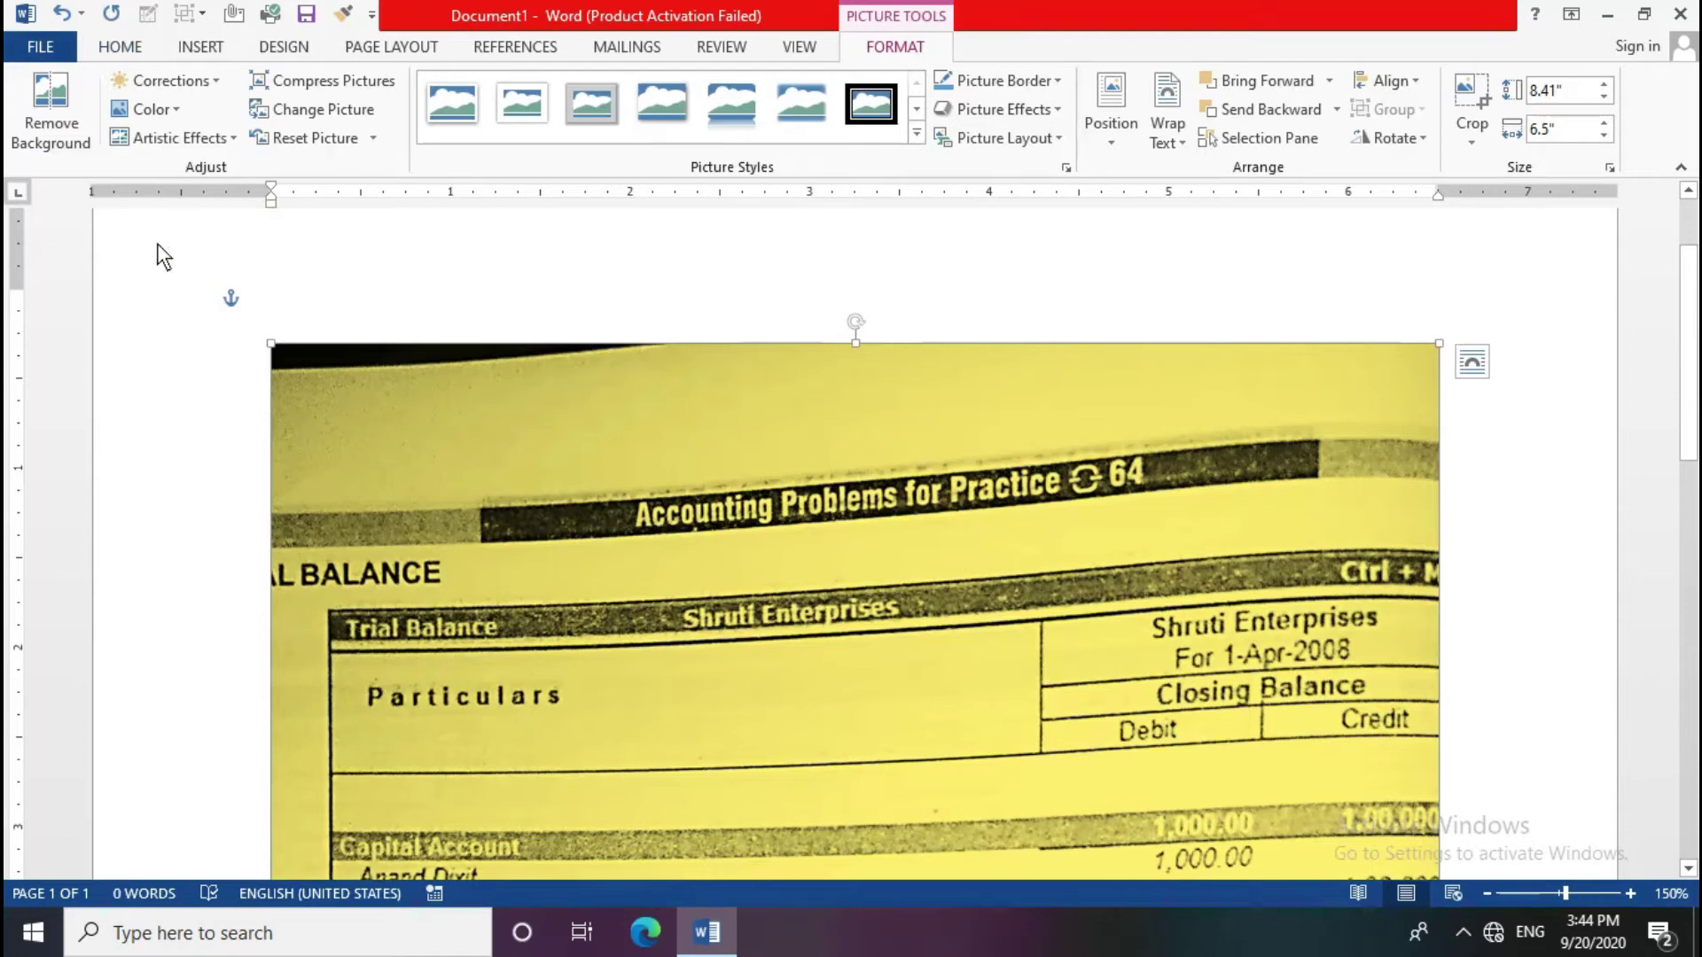
Step: Recolor the trial-balance photo green, then light blue, and scroll through to review it
left_click(169, 111)
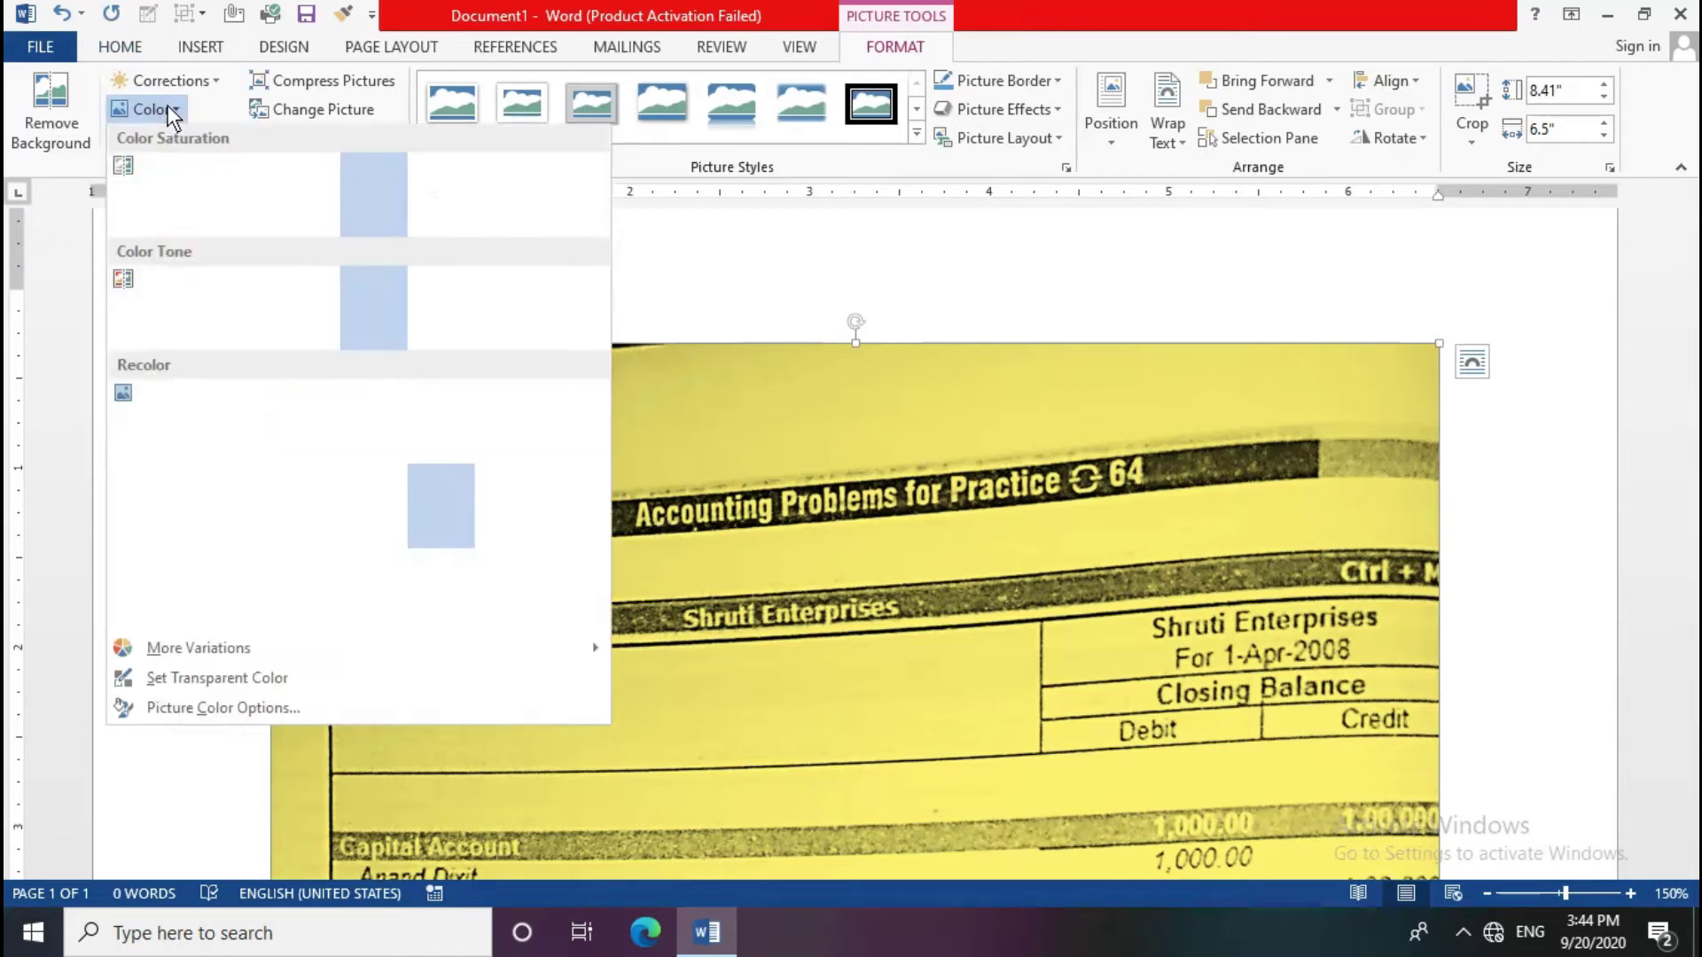
left_click(599, 531)
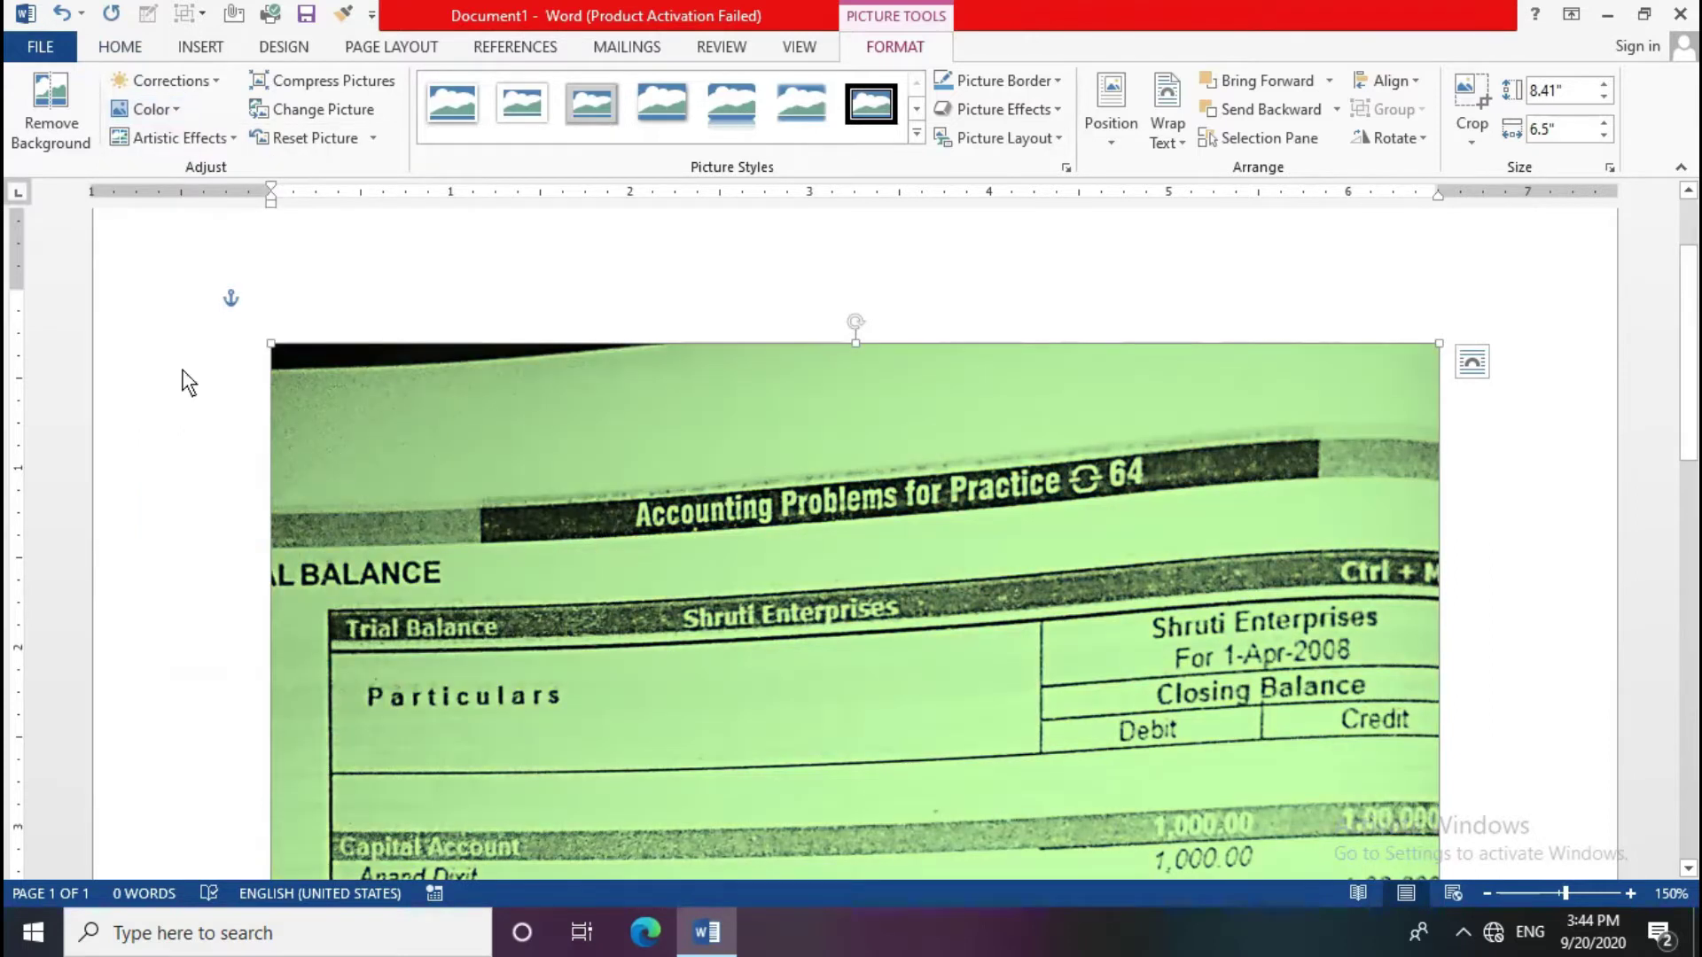
left_click(171, 108)
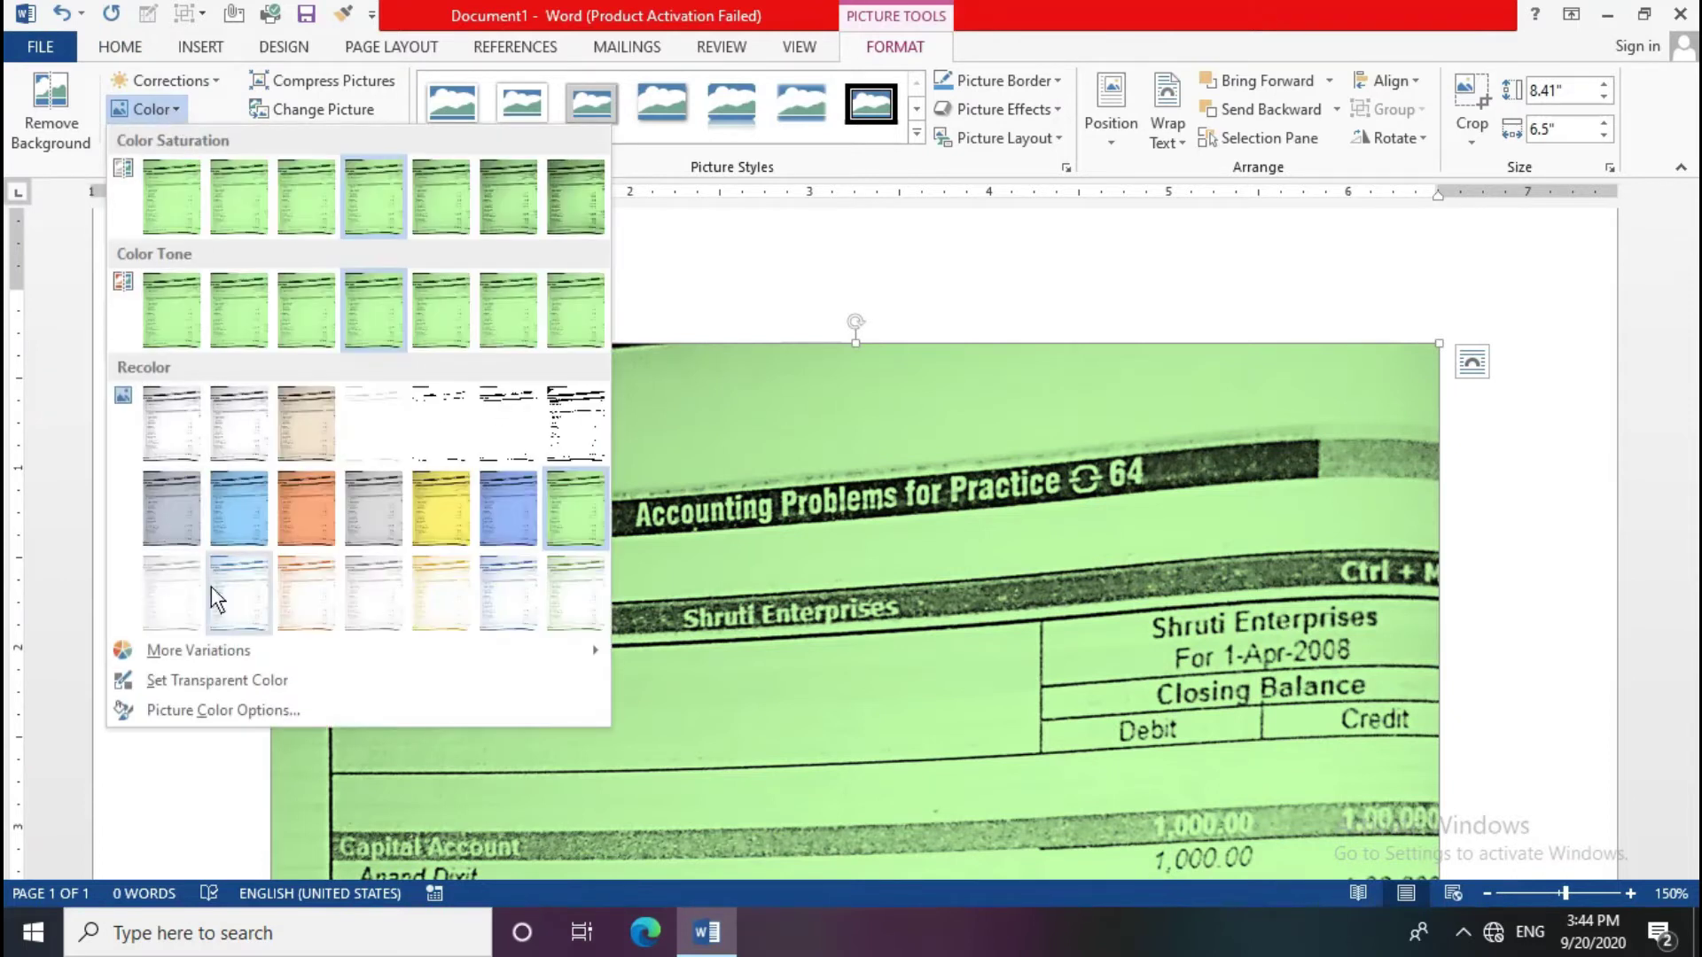
key("Escape")
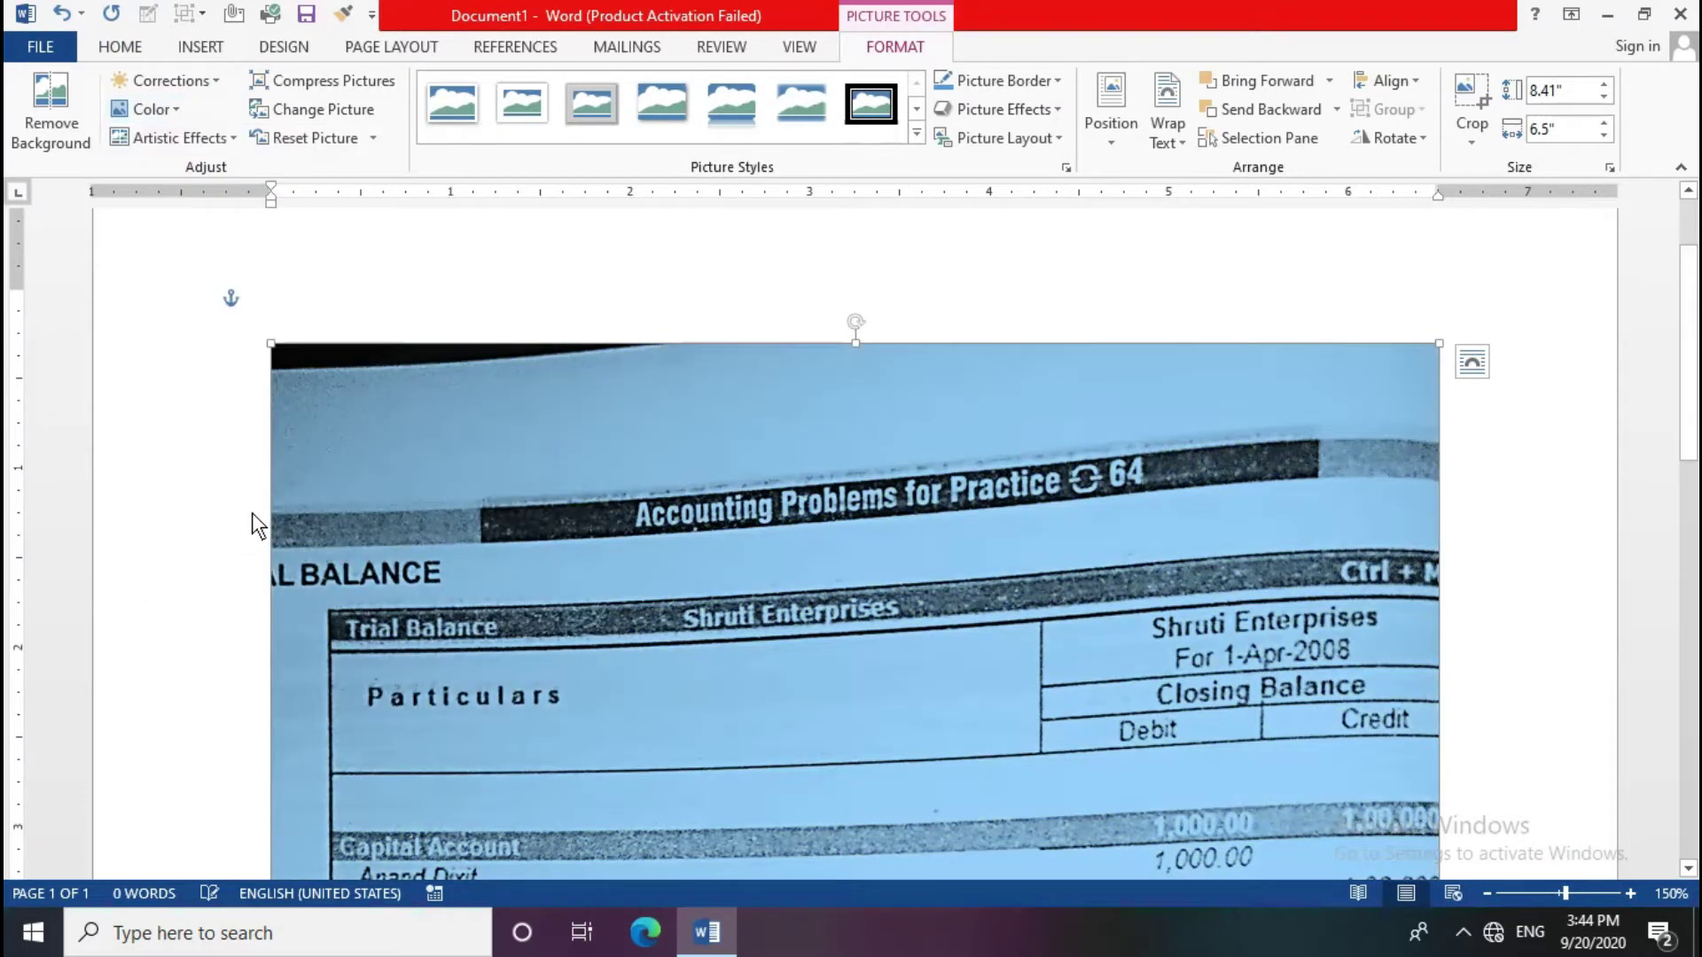
scroll(252, 512, "down", 3)
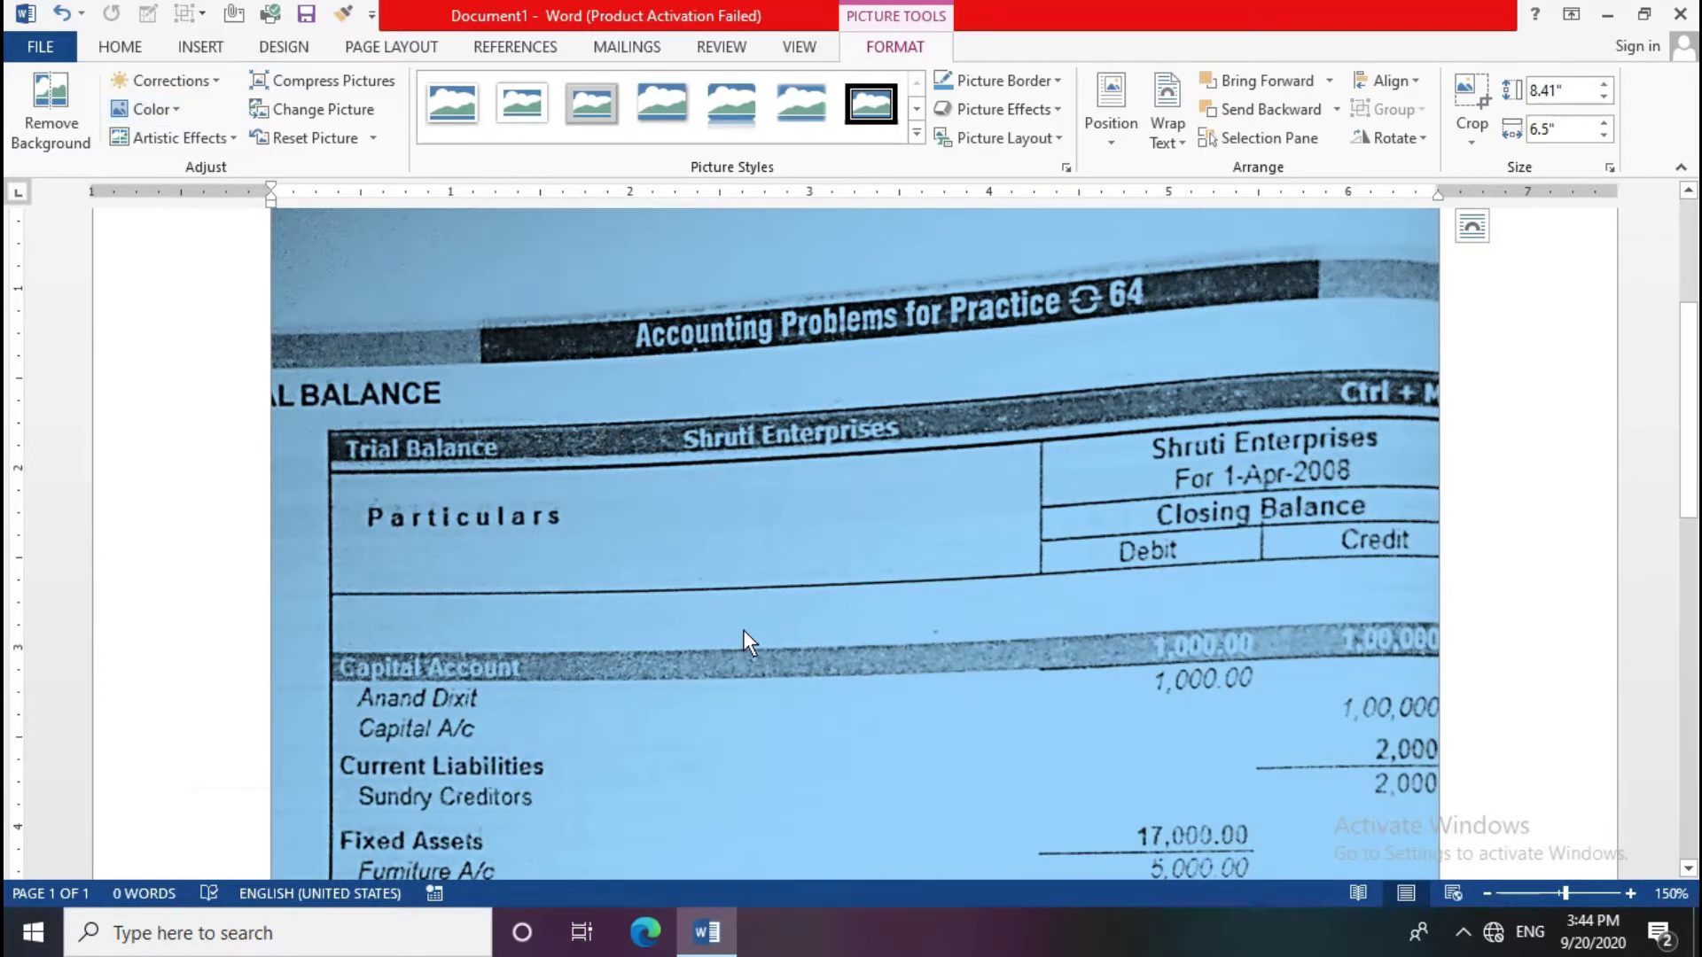
scroll(743, 625, "down", 3)
scroll(743, 612, "down", 4)
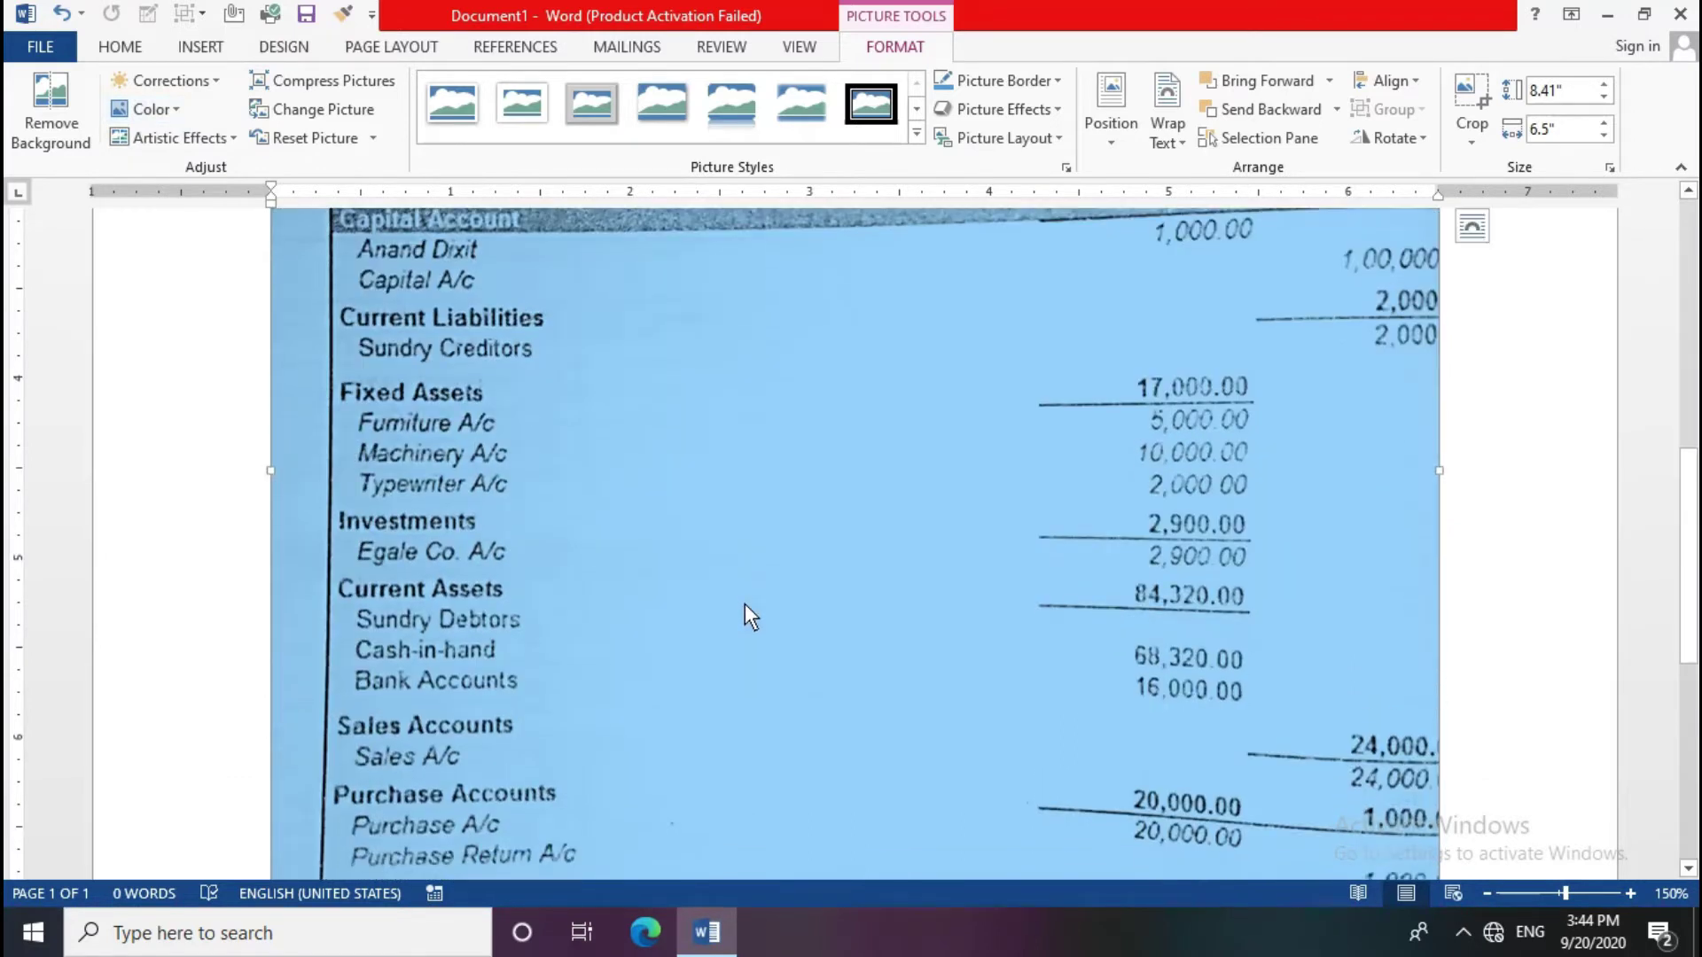
scroll(745, 605, "down", 2)
scroll(748, 602, "down", 5)
scroll(748, 600, "up", 5)
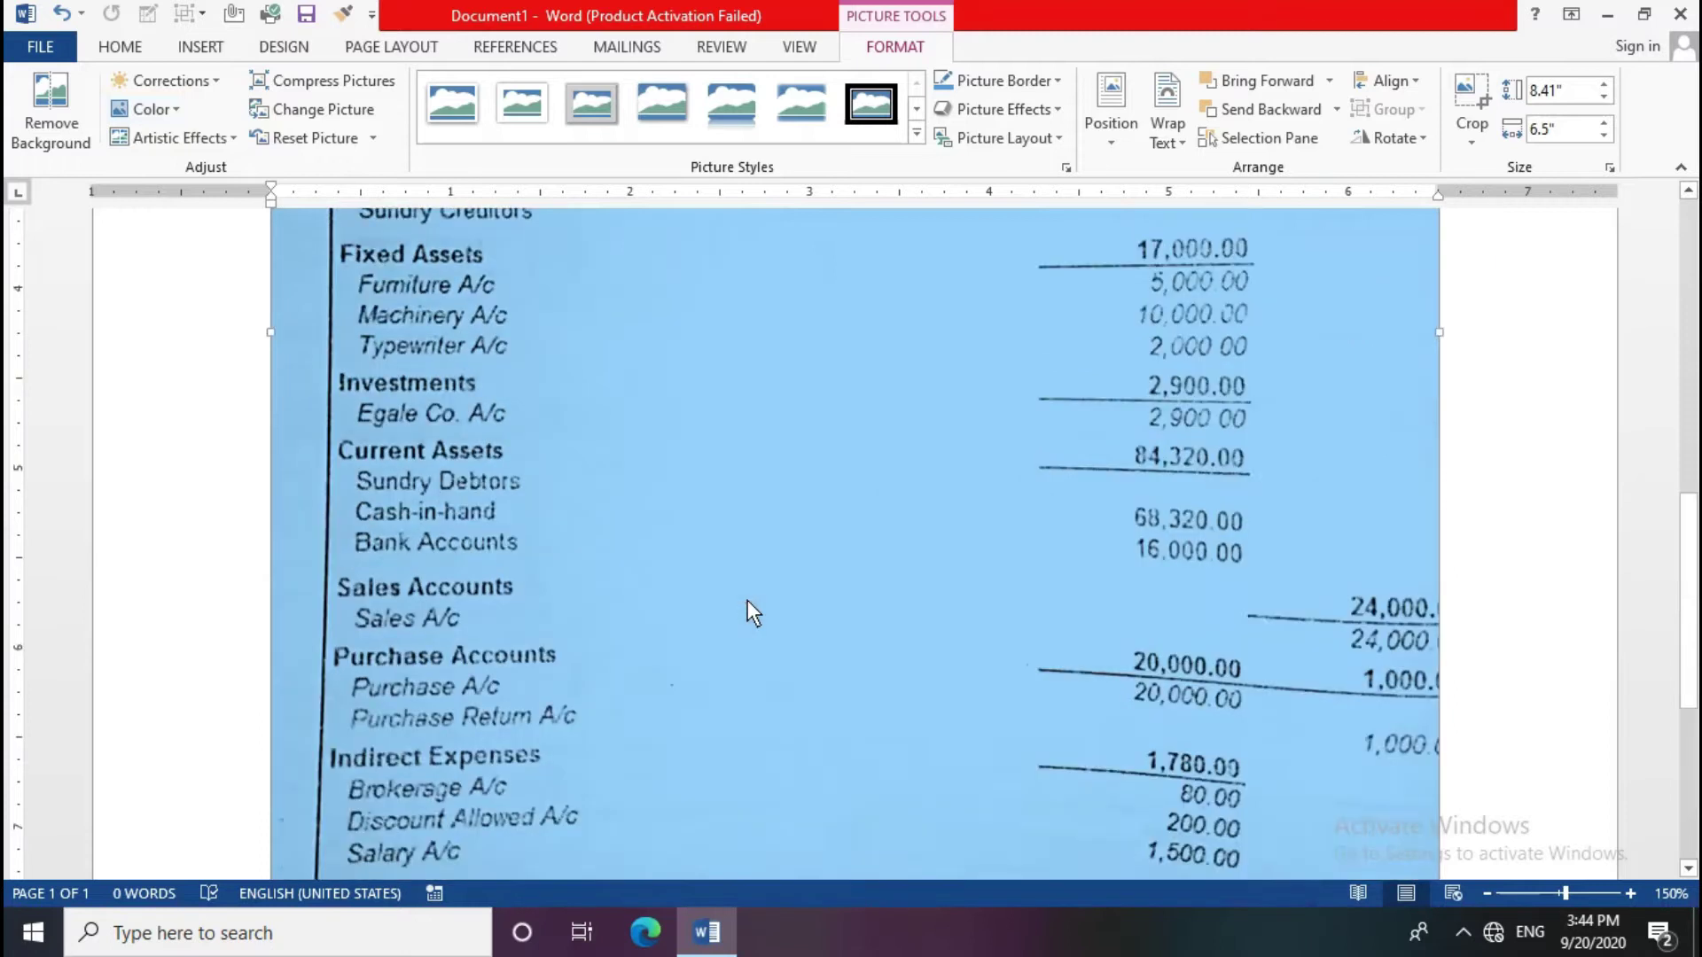
scroll(748, 600, "up", 1)
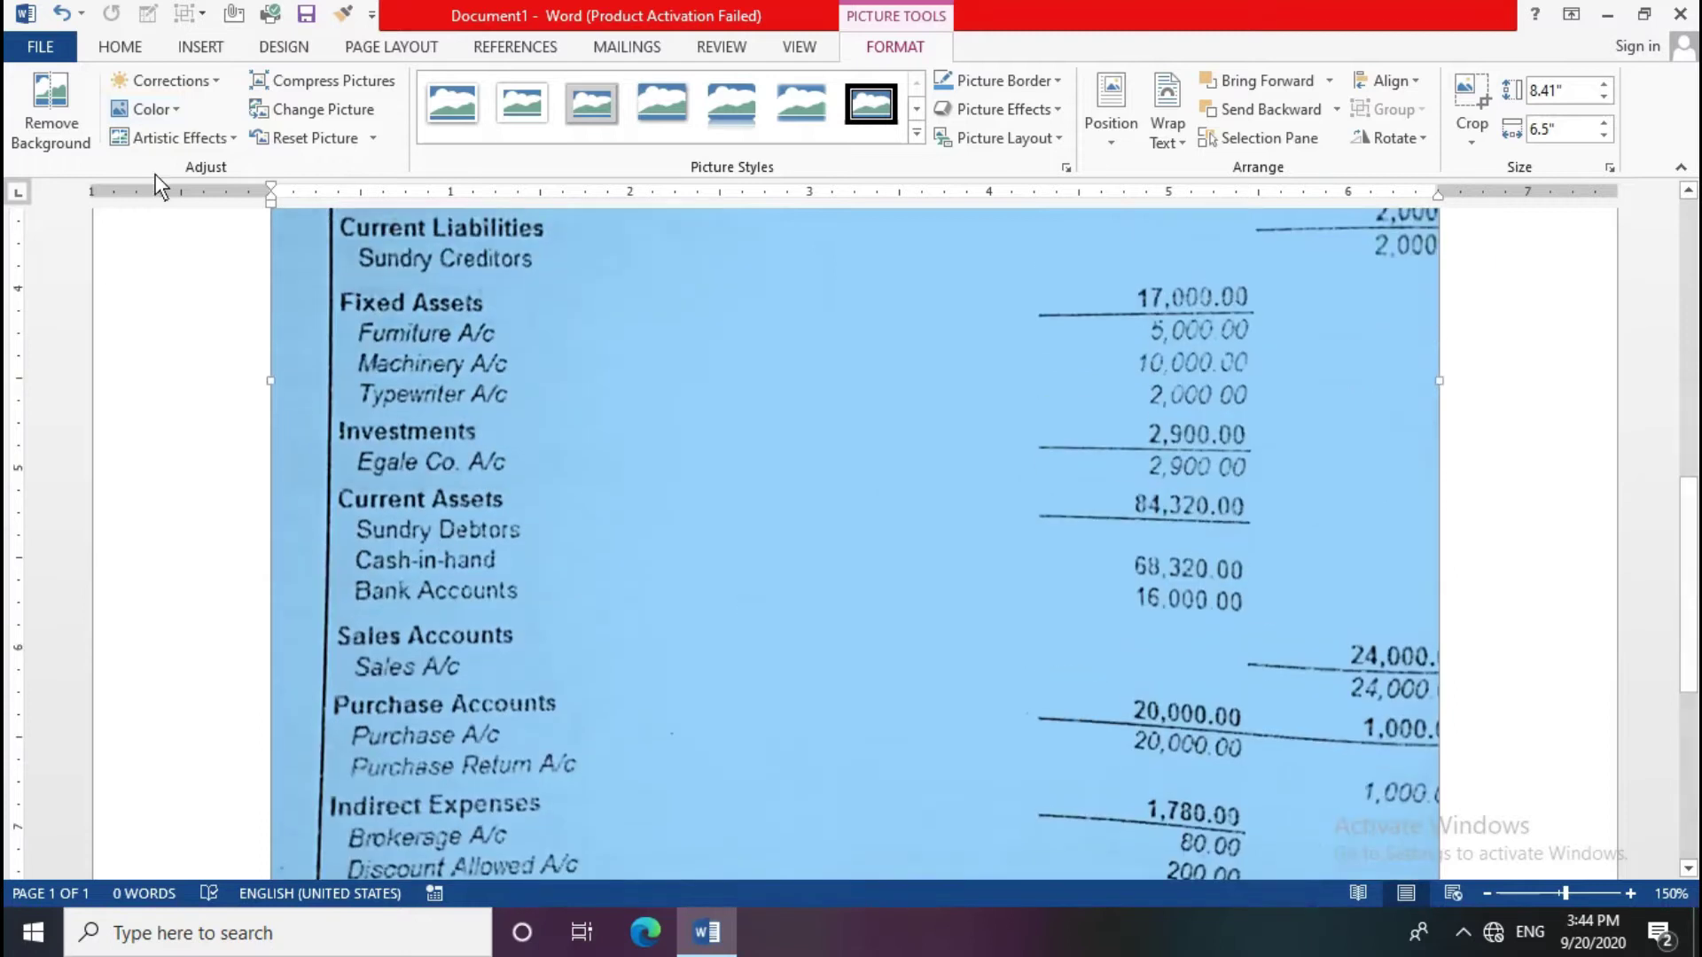
Step: Use Set Transparent Color to make the picture's light-blue background transparent
left_click(166, 109)
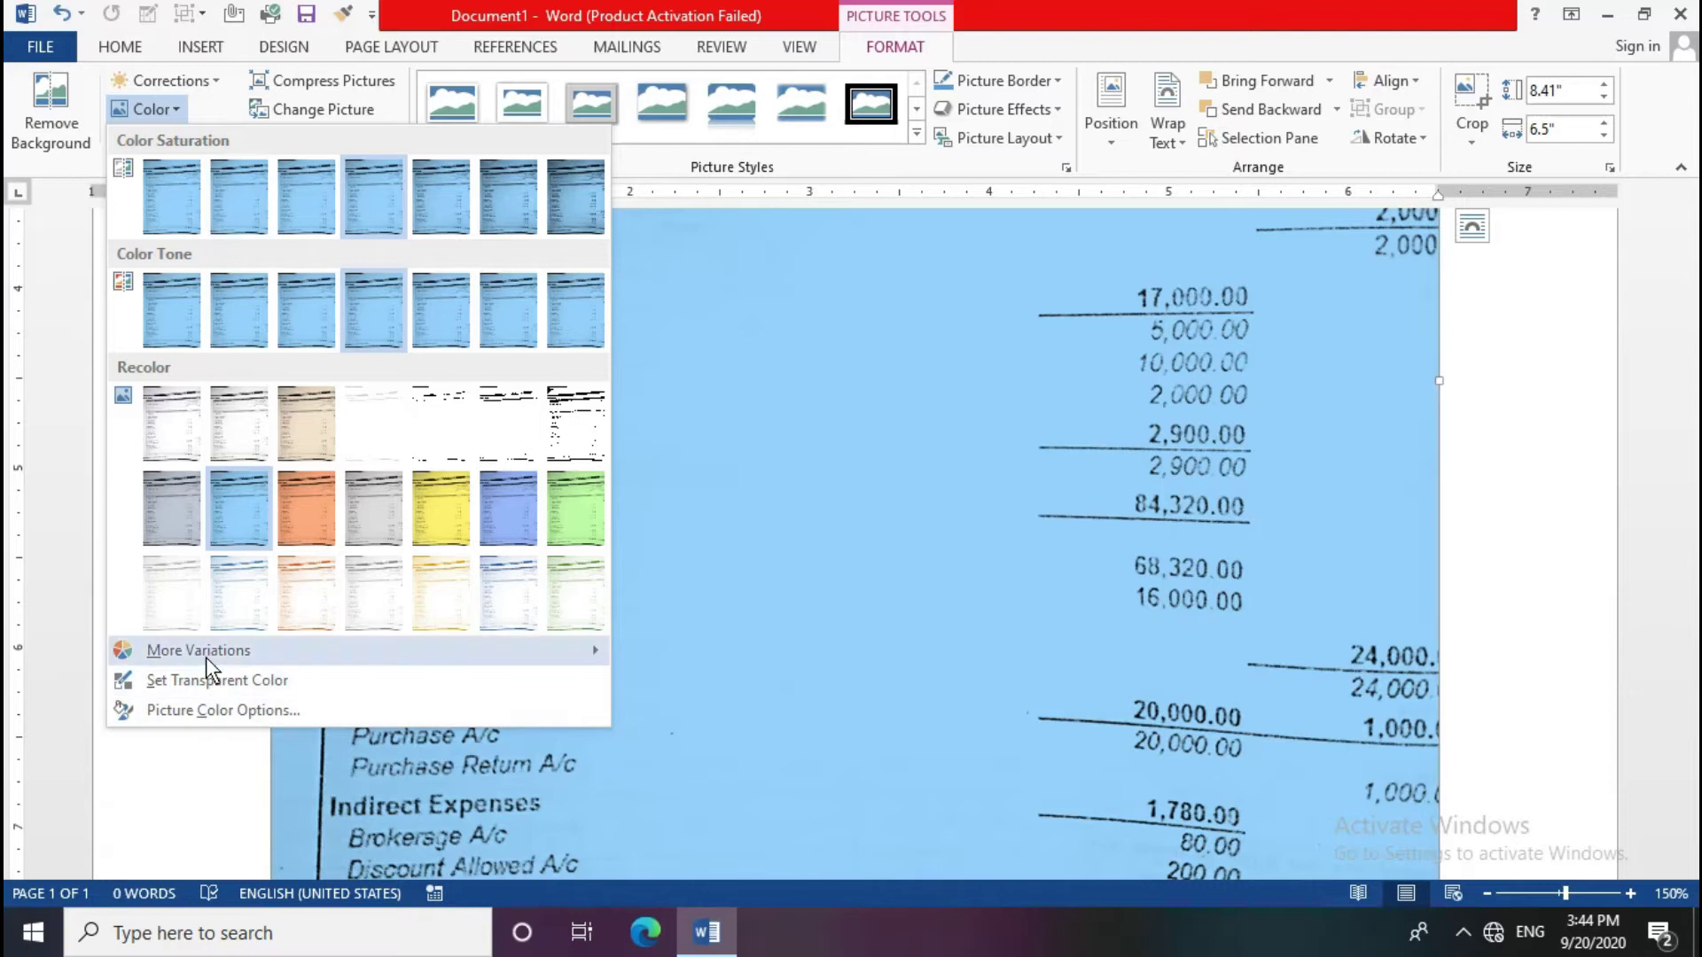
mouse_move(199, 650)
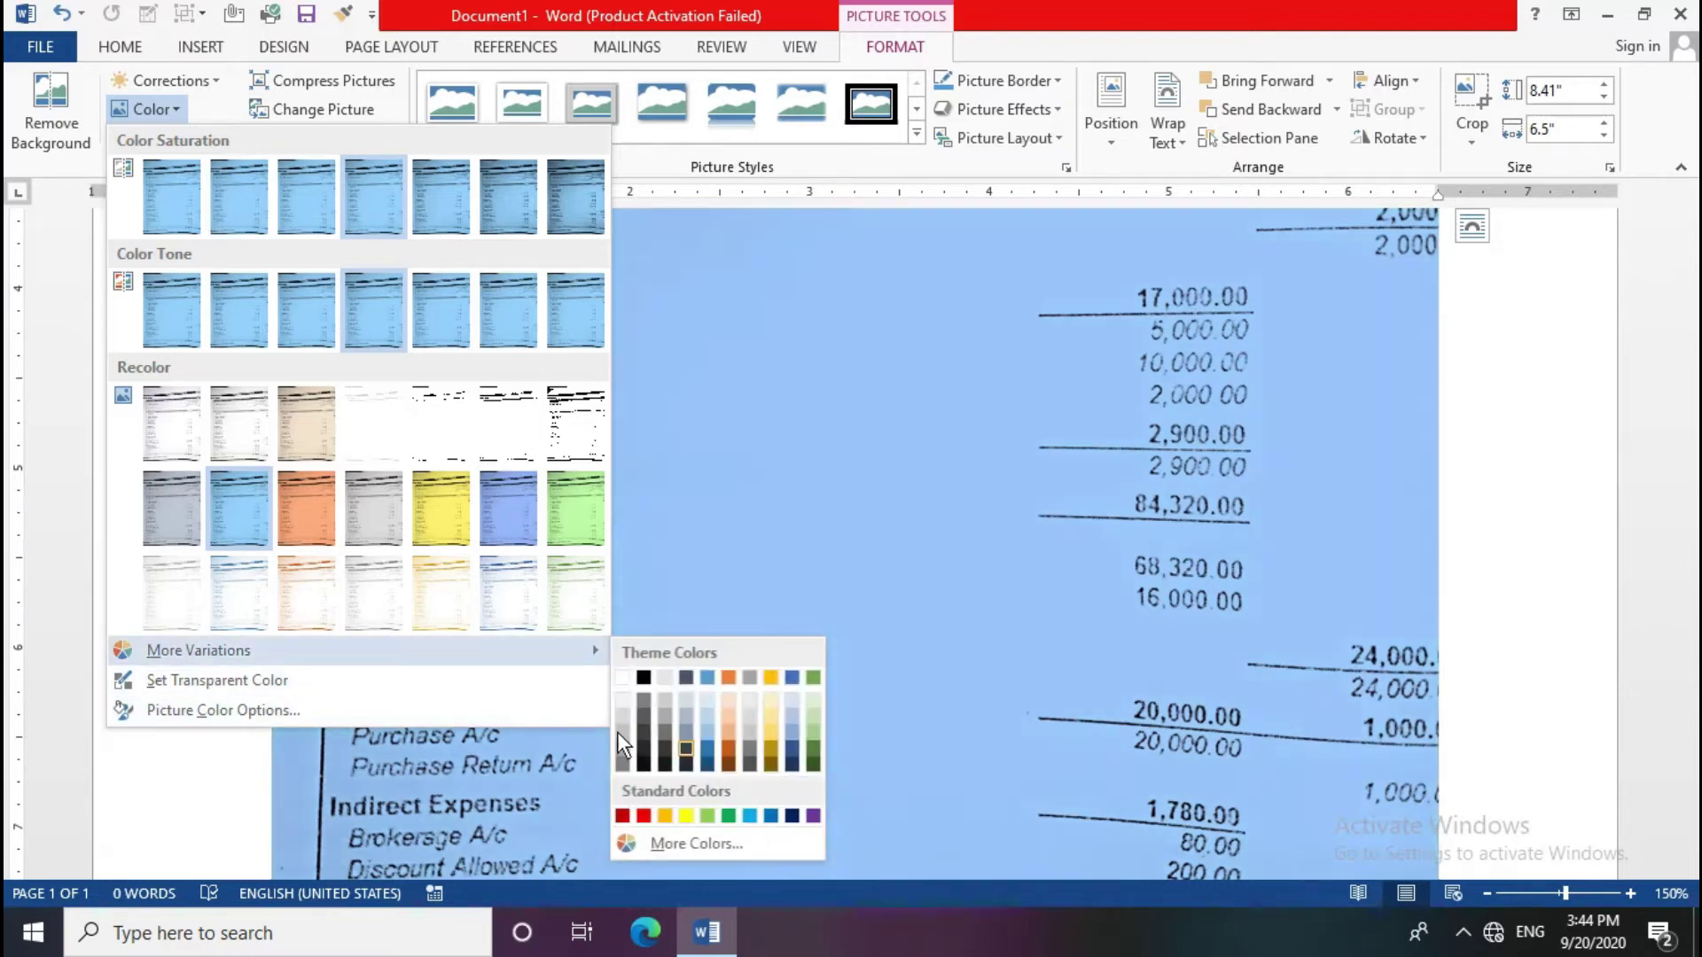
left_click(255, 683)
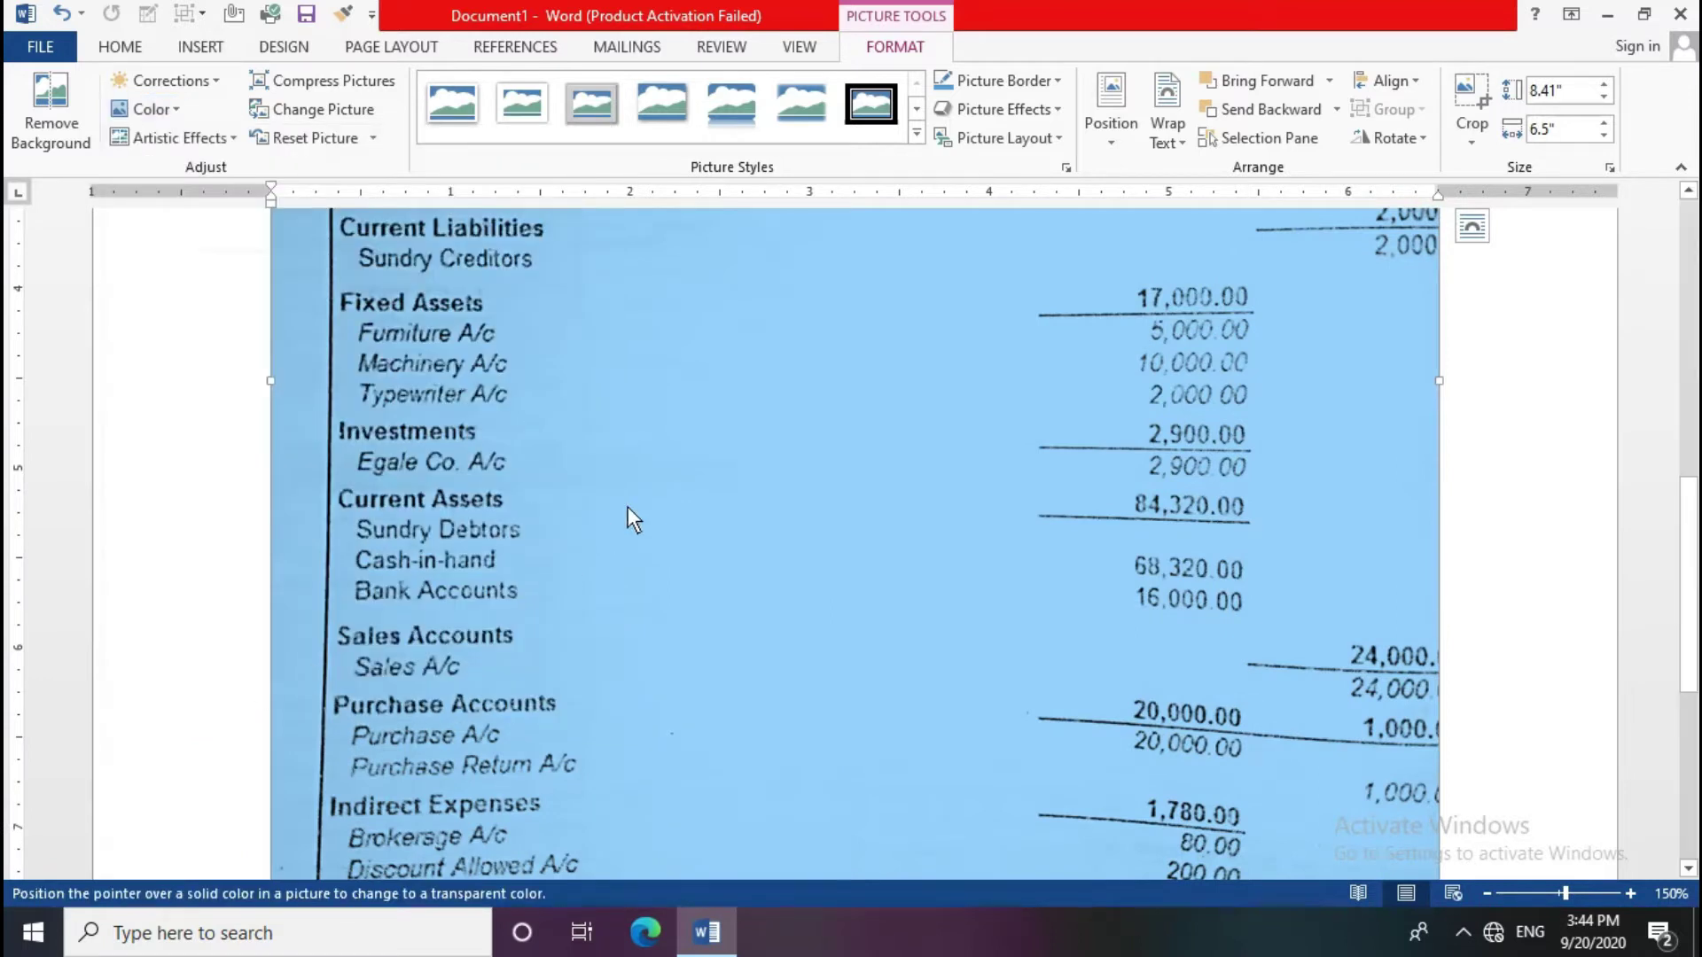
left_click(573, 538)
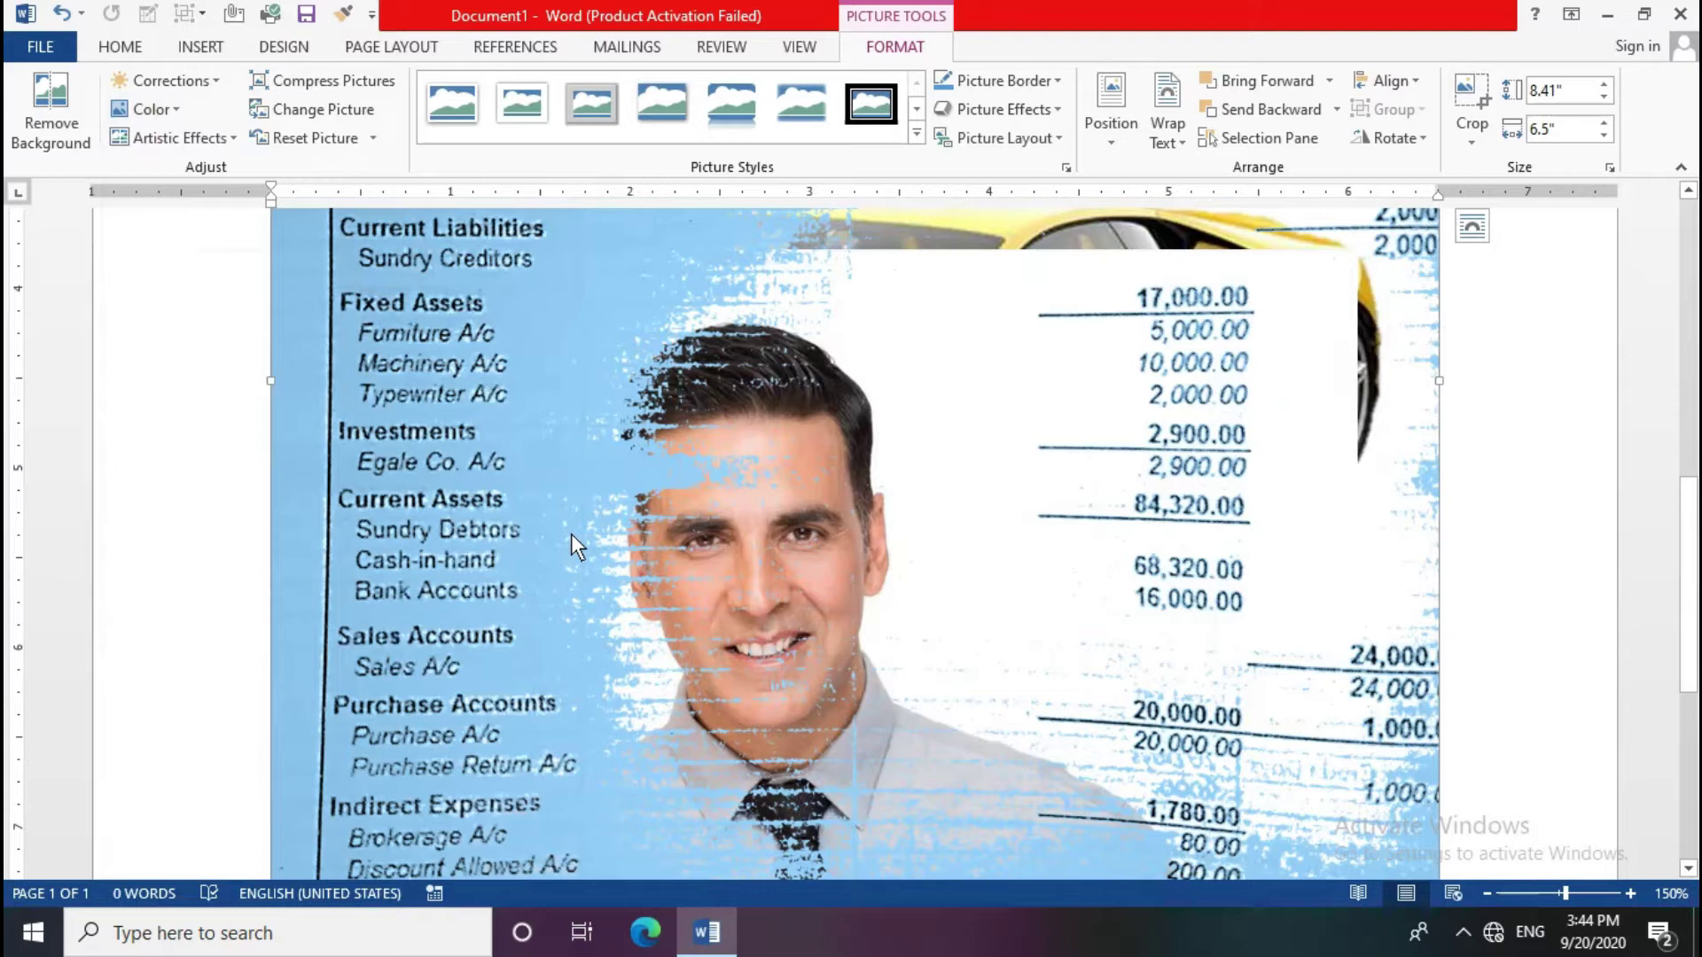
scroll(570, 467, "up", 5)
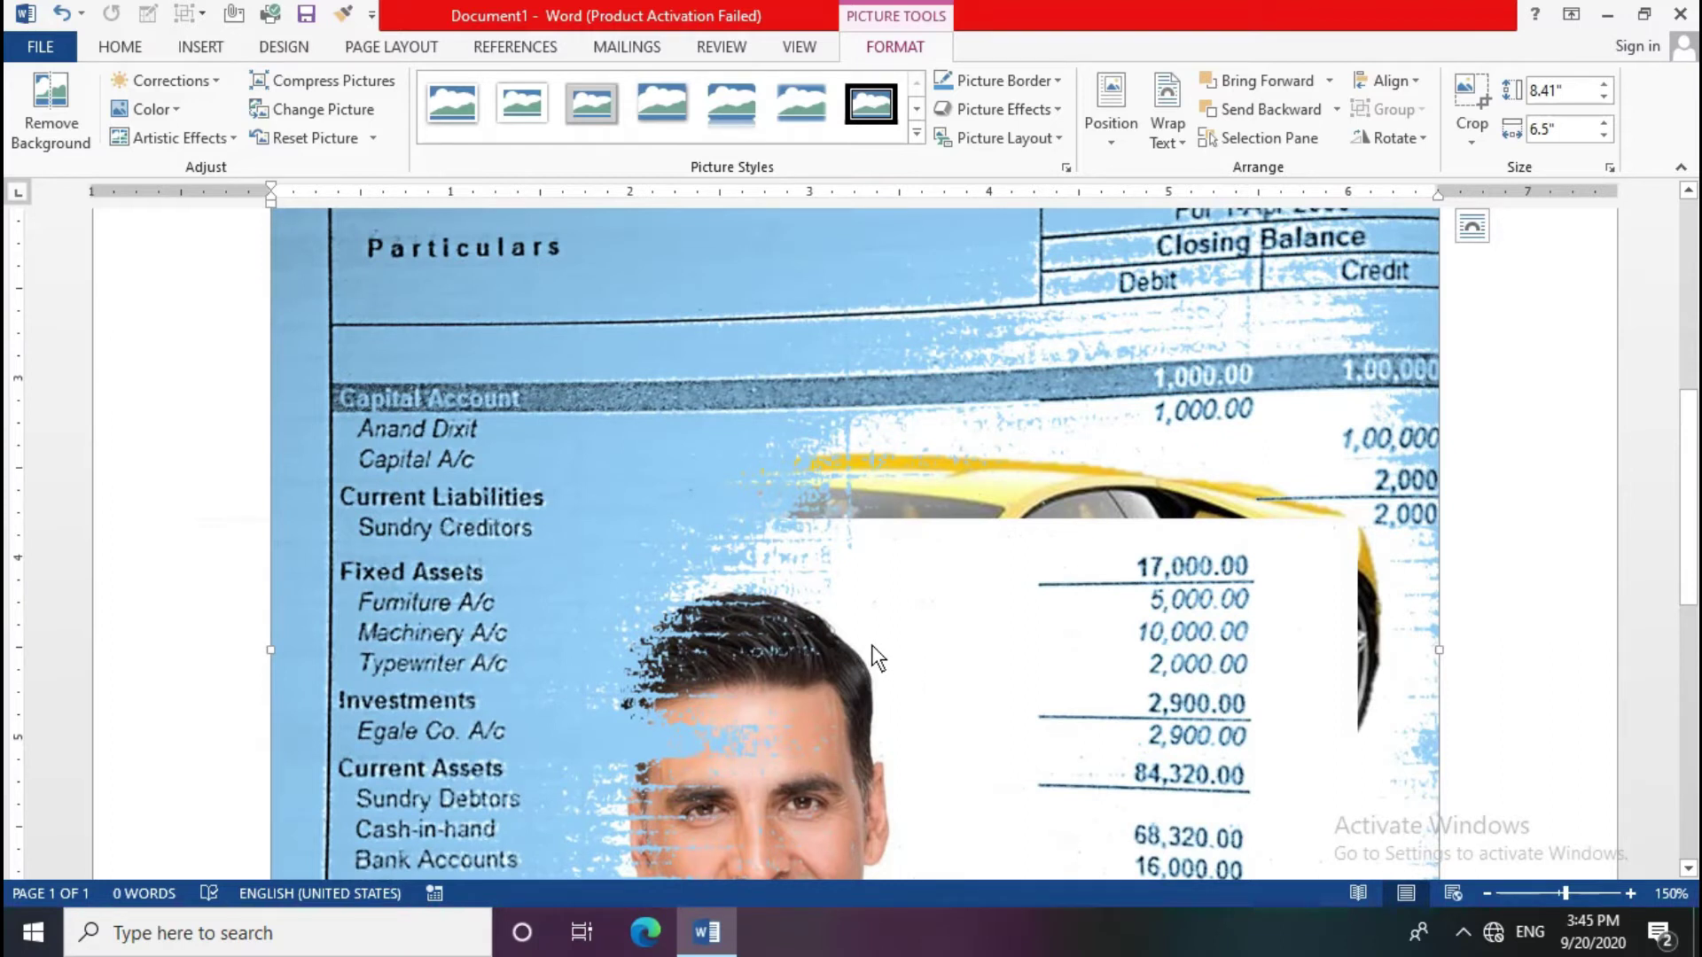
Step: Set a different spot of the picture as the transparent colour, hiding the pictures behind
left_click(151, 109)
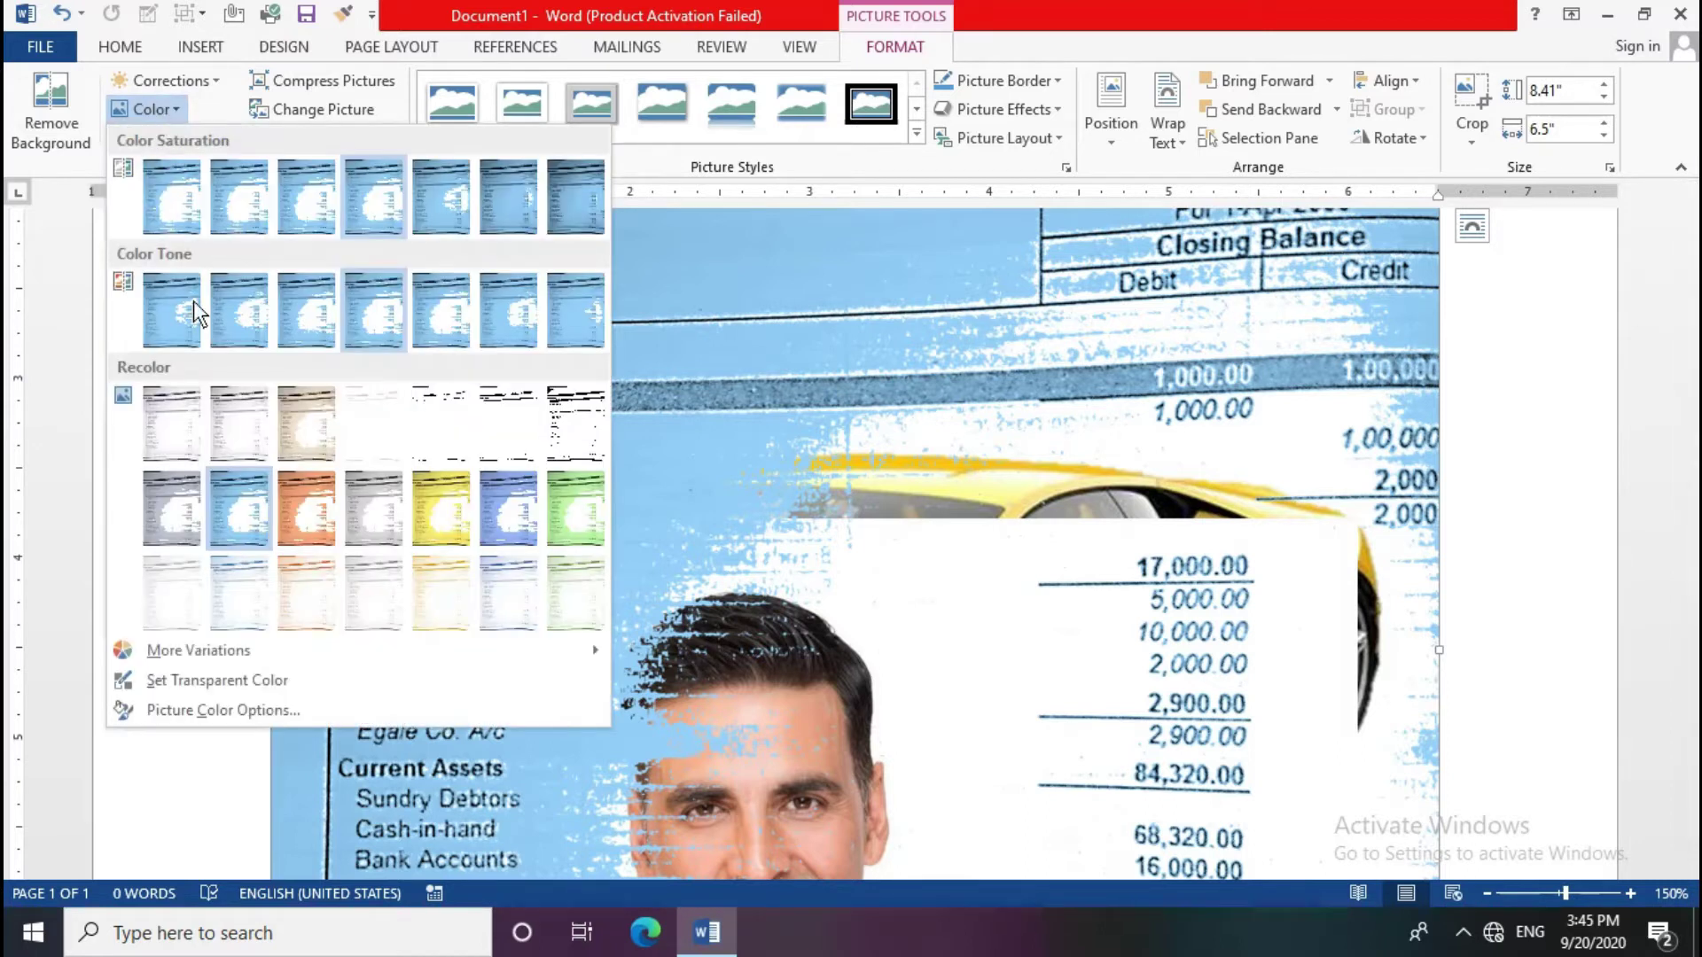
left_click(247, 678)
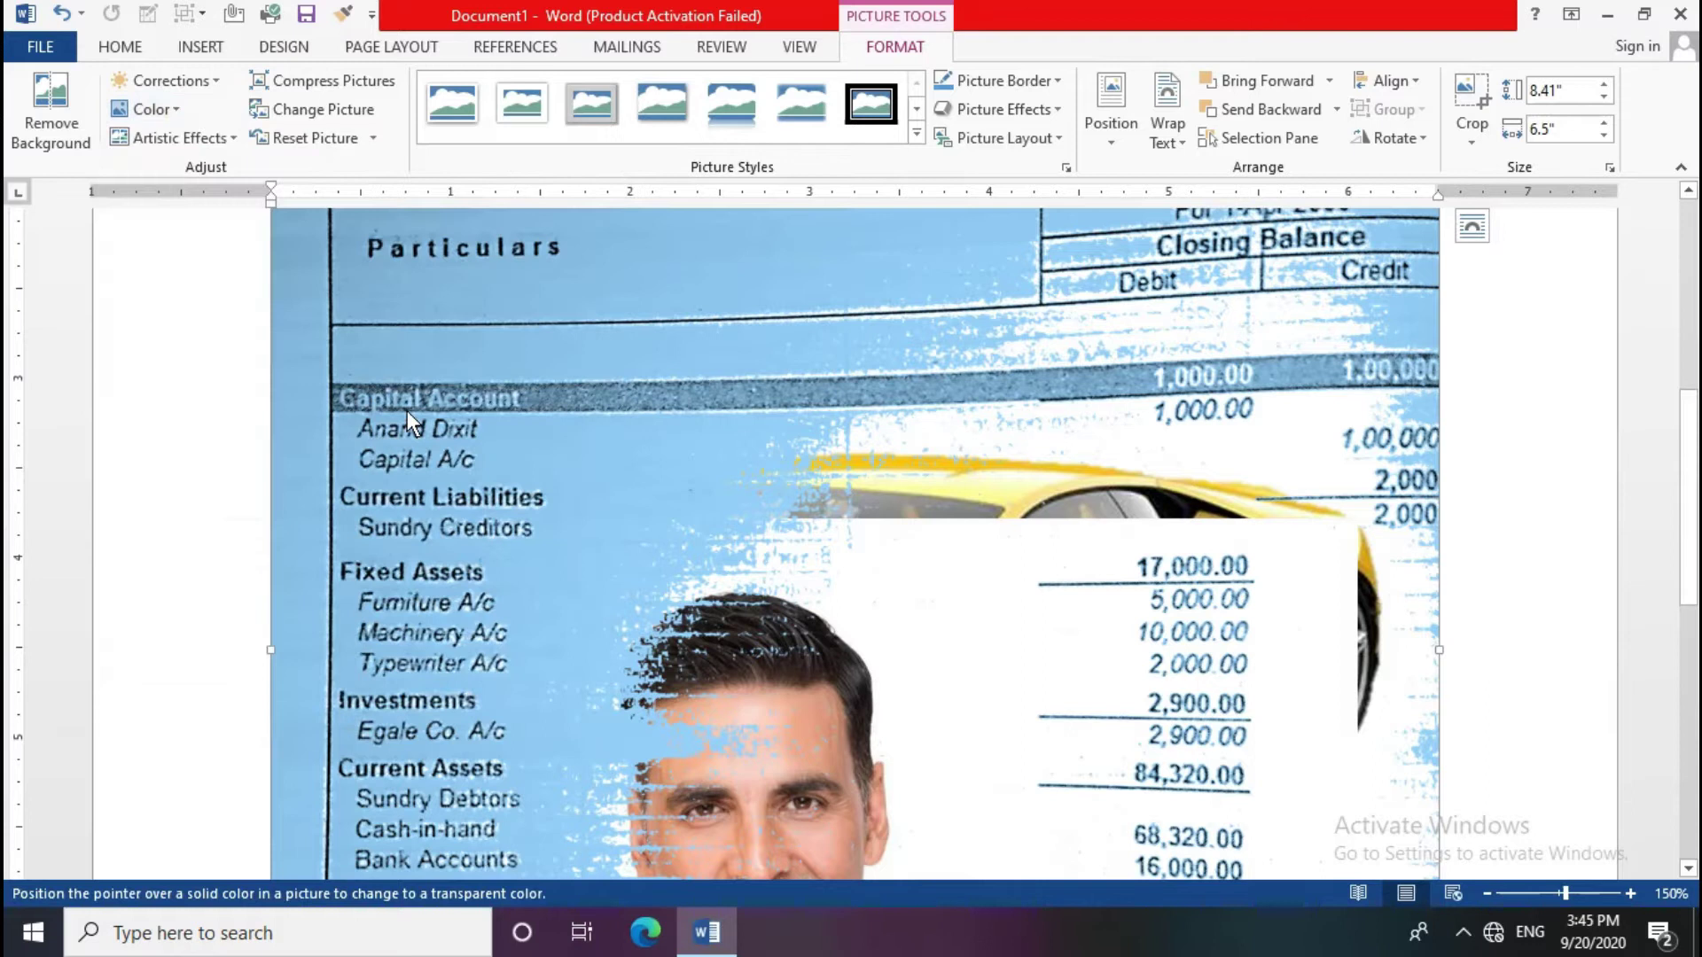
left_click(464, 313)
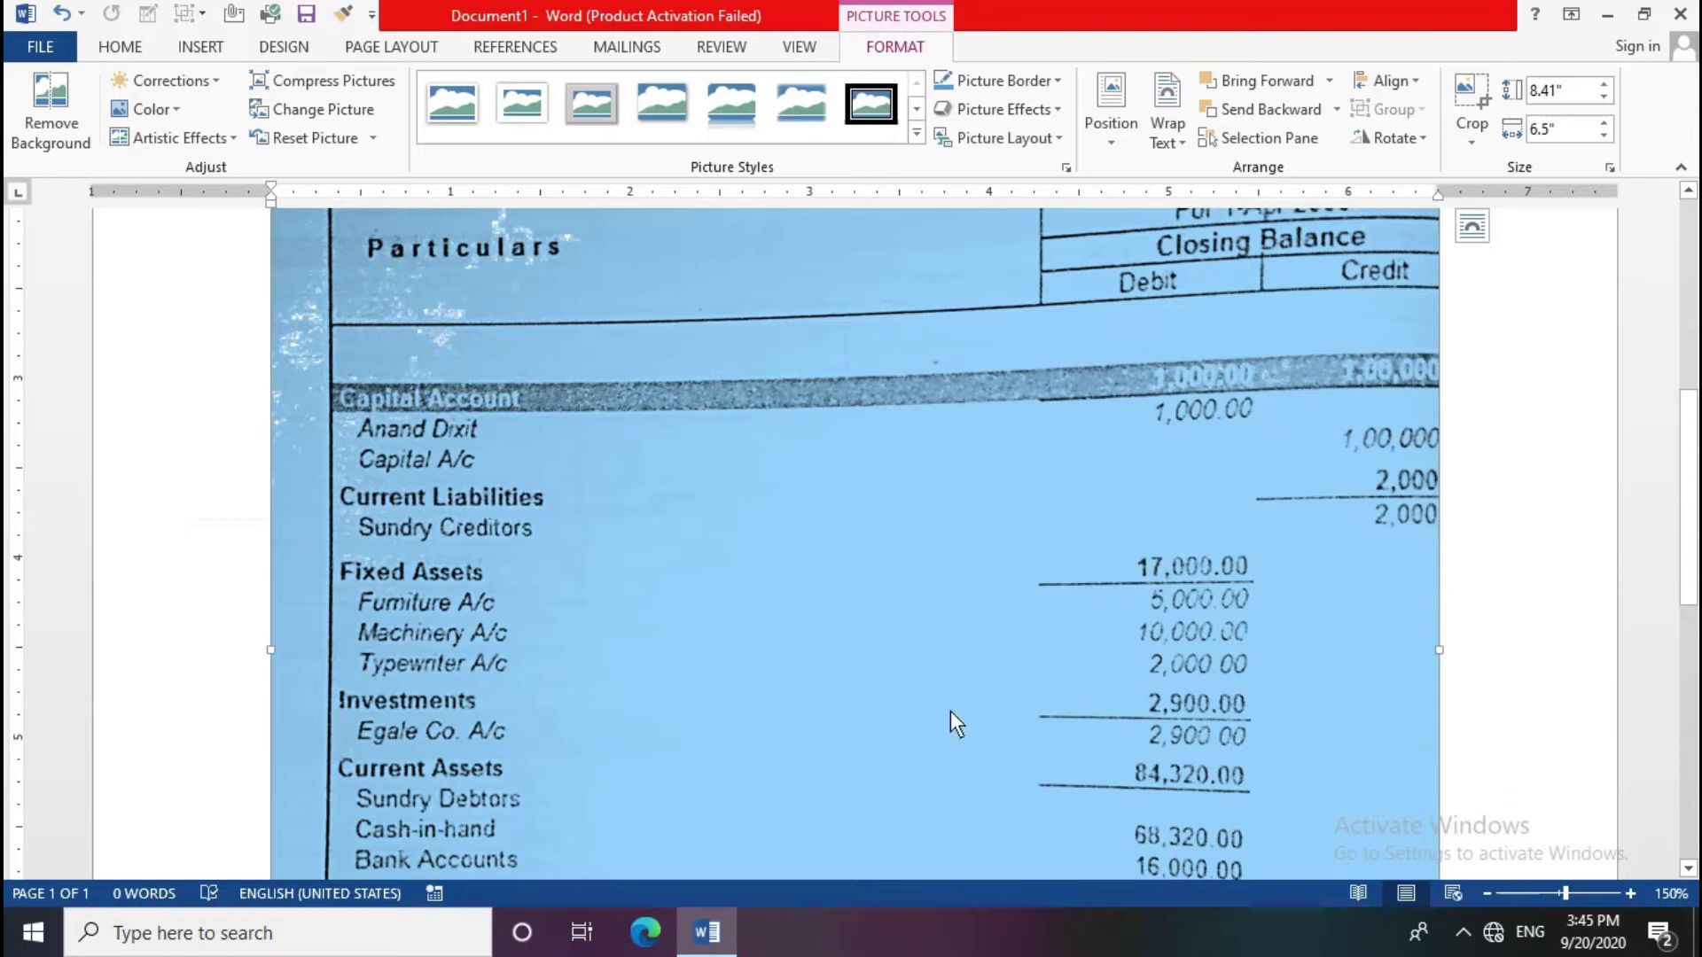
Step: Open Picture Color Options and adjust the picture's saturation to 0% in the Format Picture pane
left_click(173, 102)
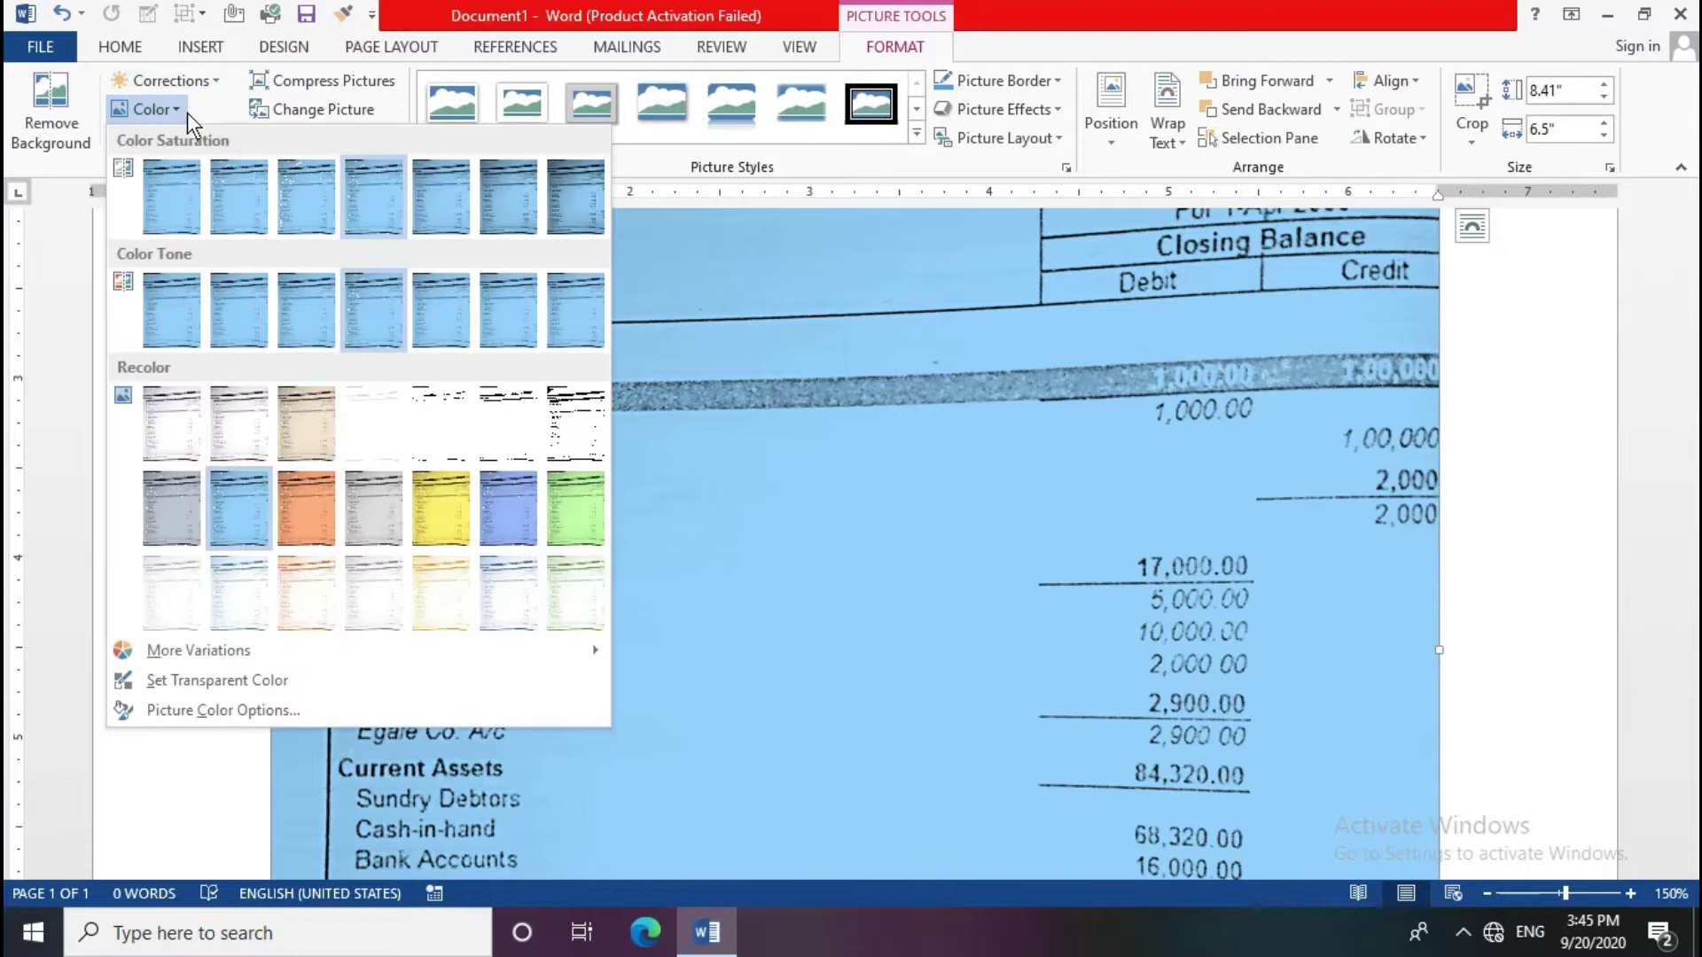
left_click(303, 715)
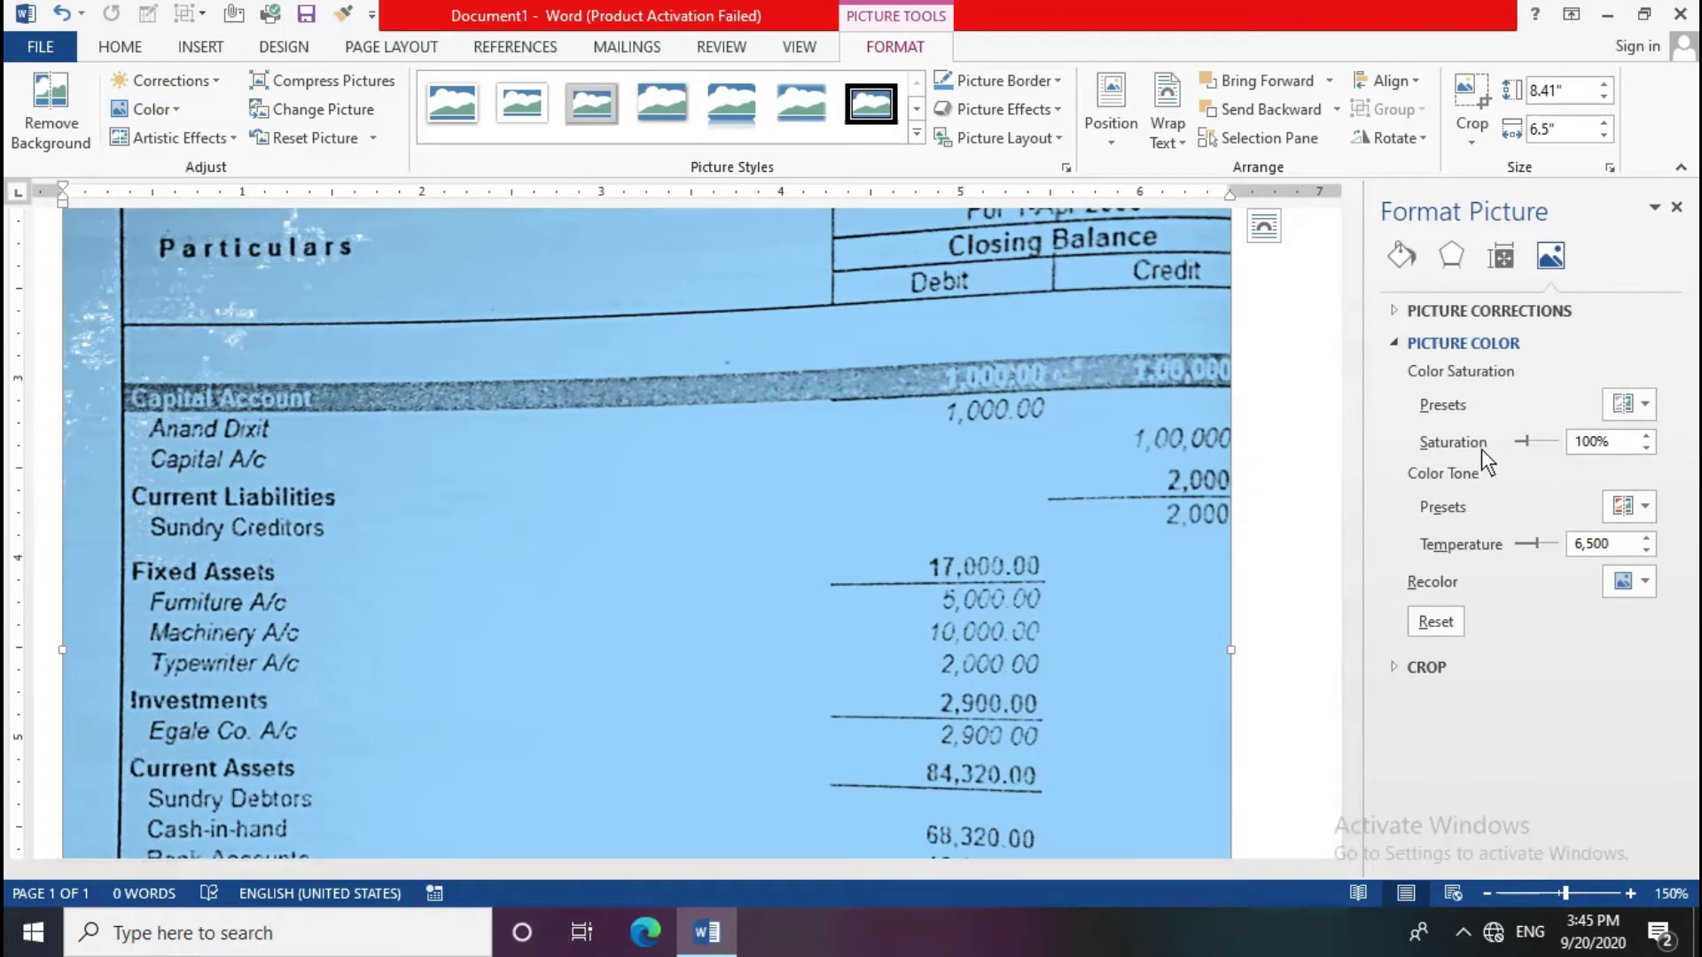
left_click(1636, 409)
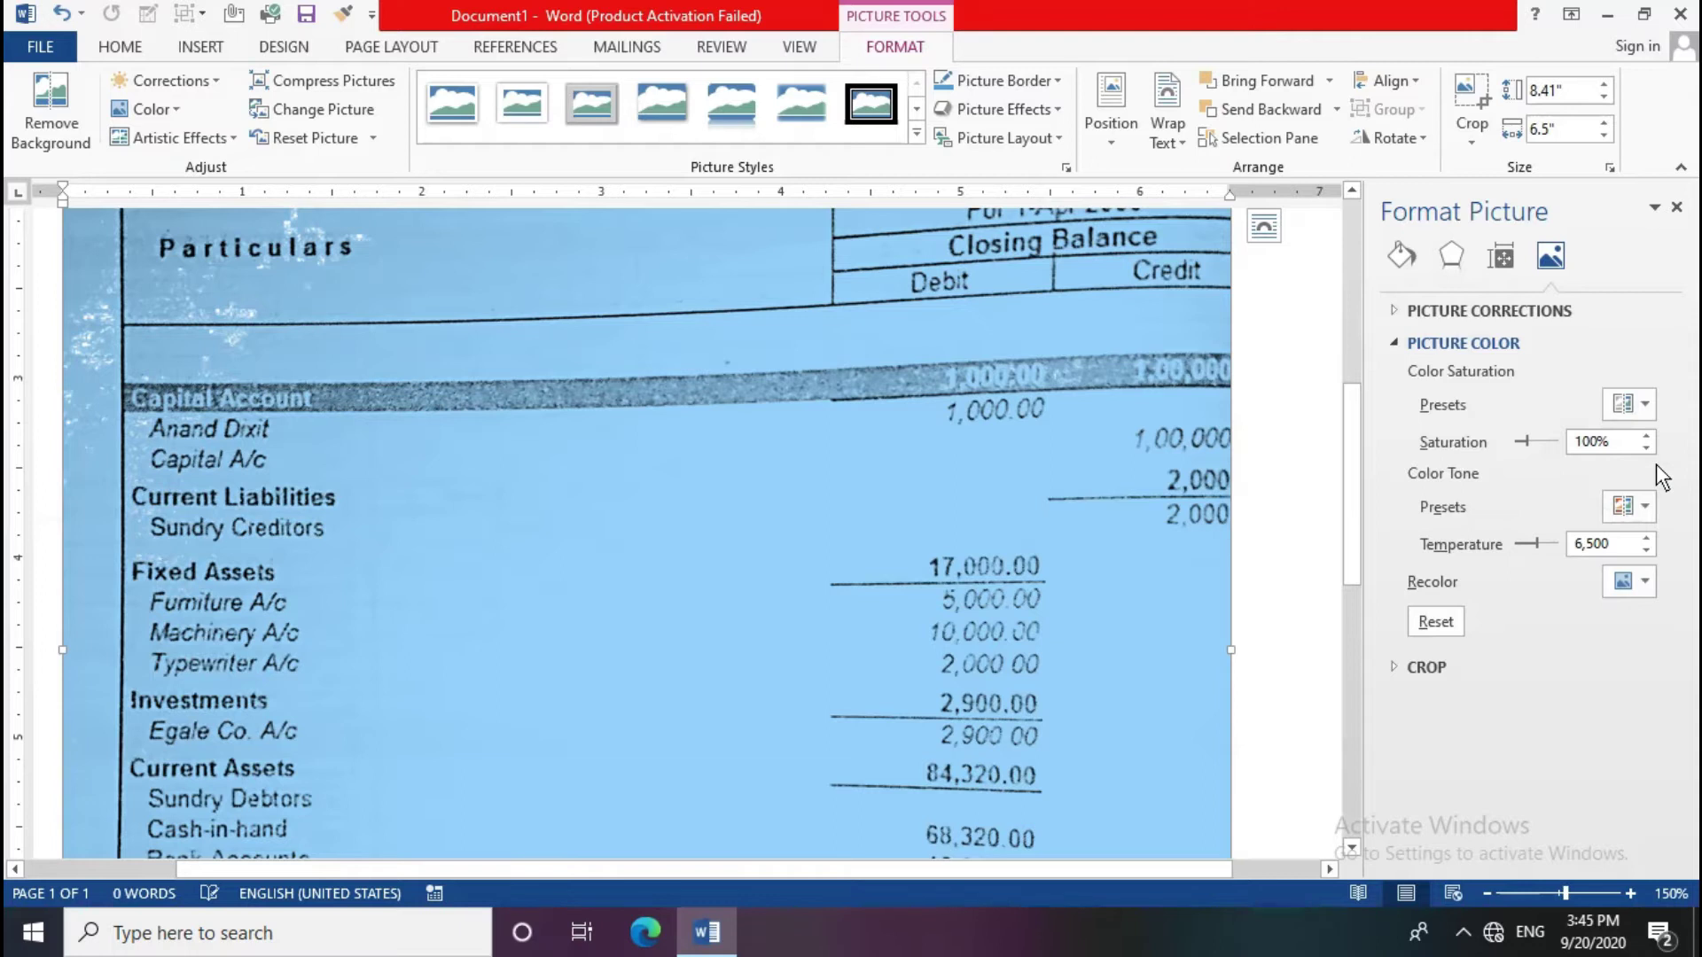
left_click_drag(1523, 442, 1551, 442)
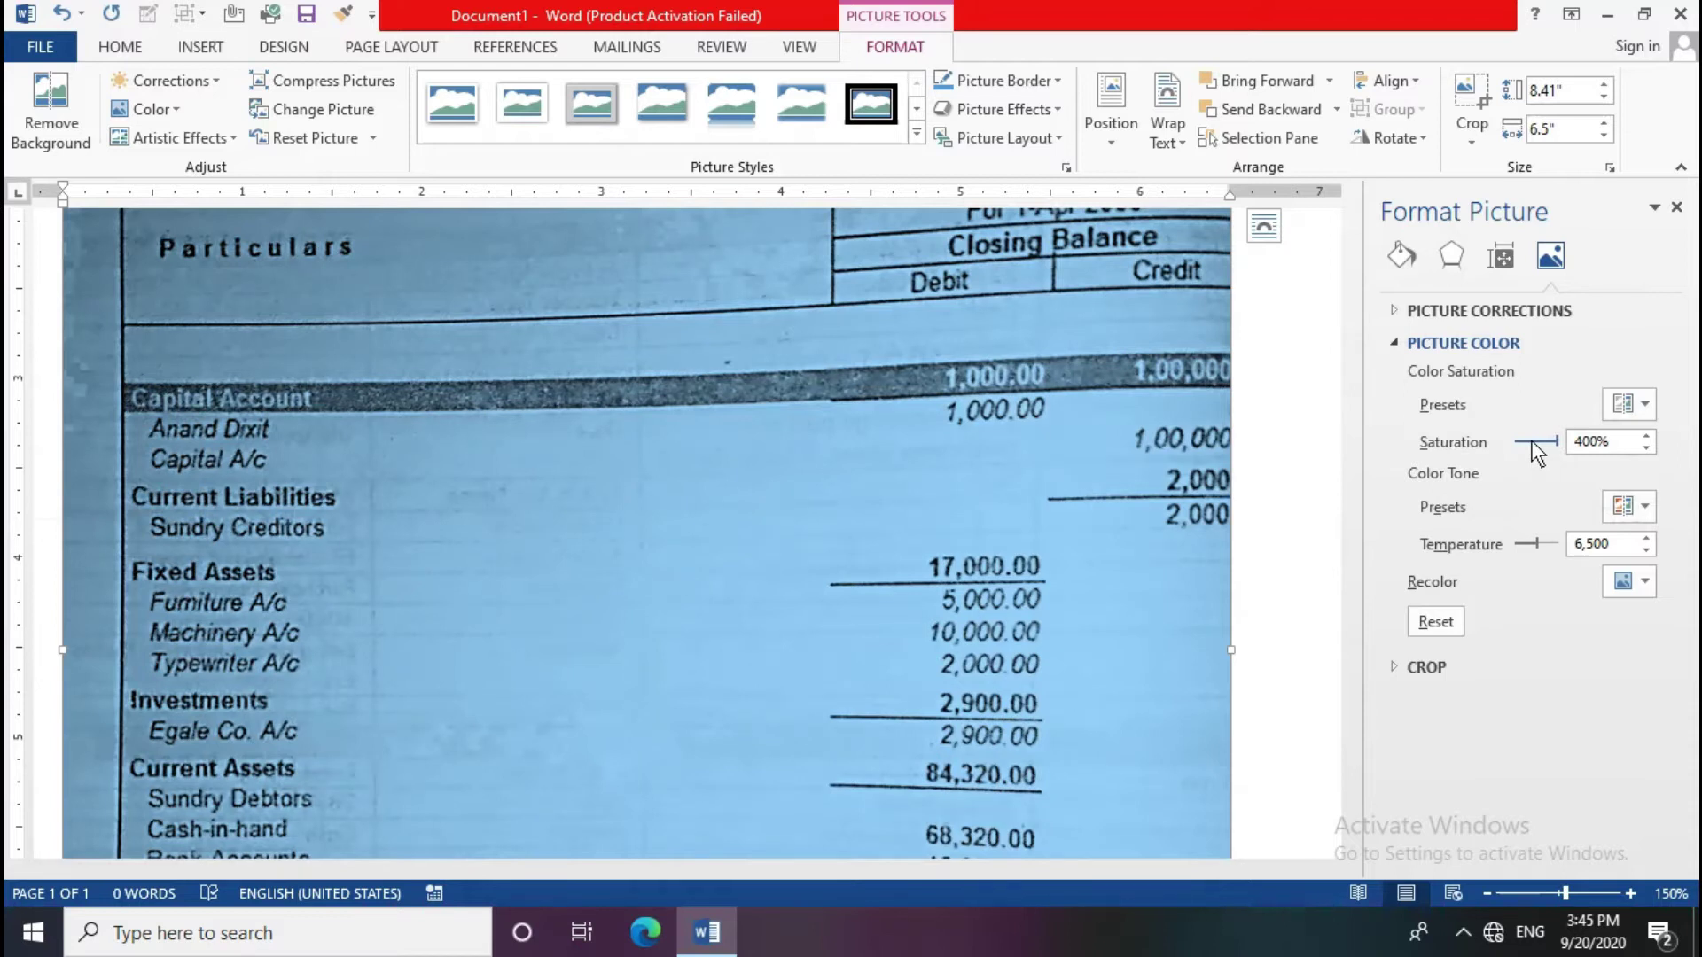
key("Left")
left_click(1631, 407)
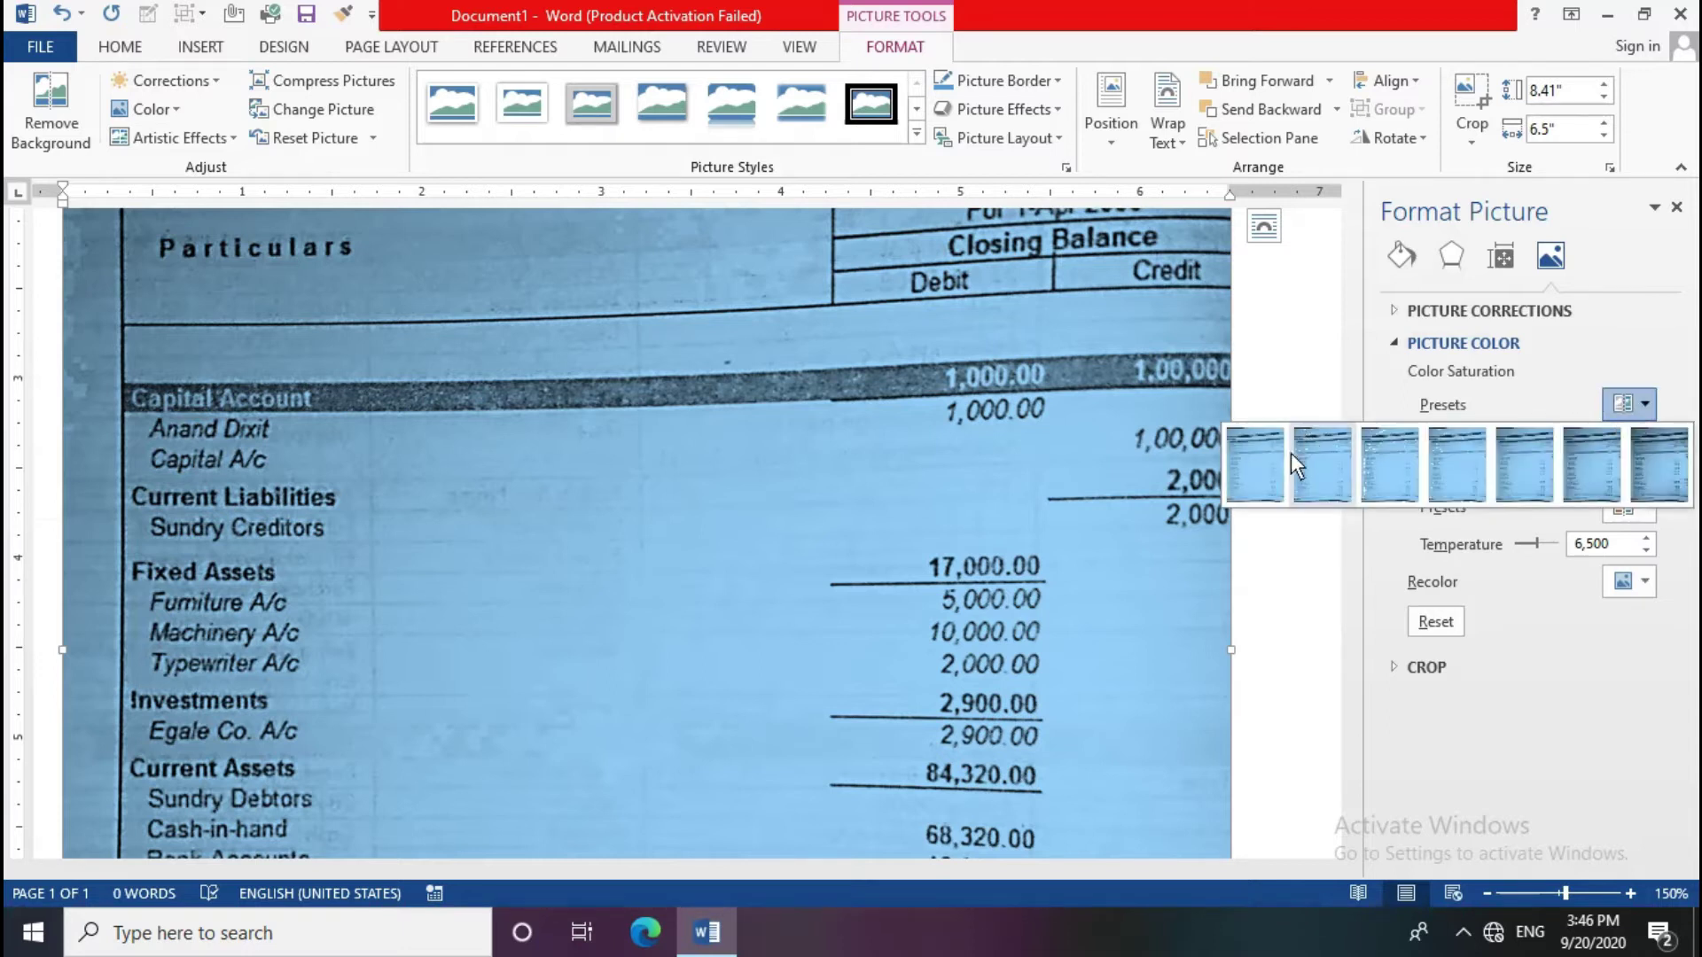
key("Escape")
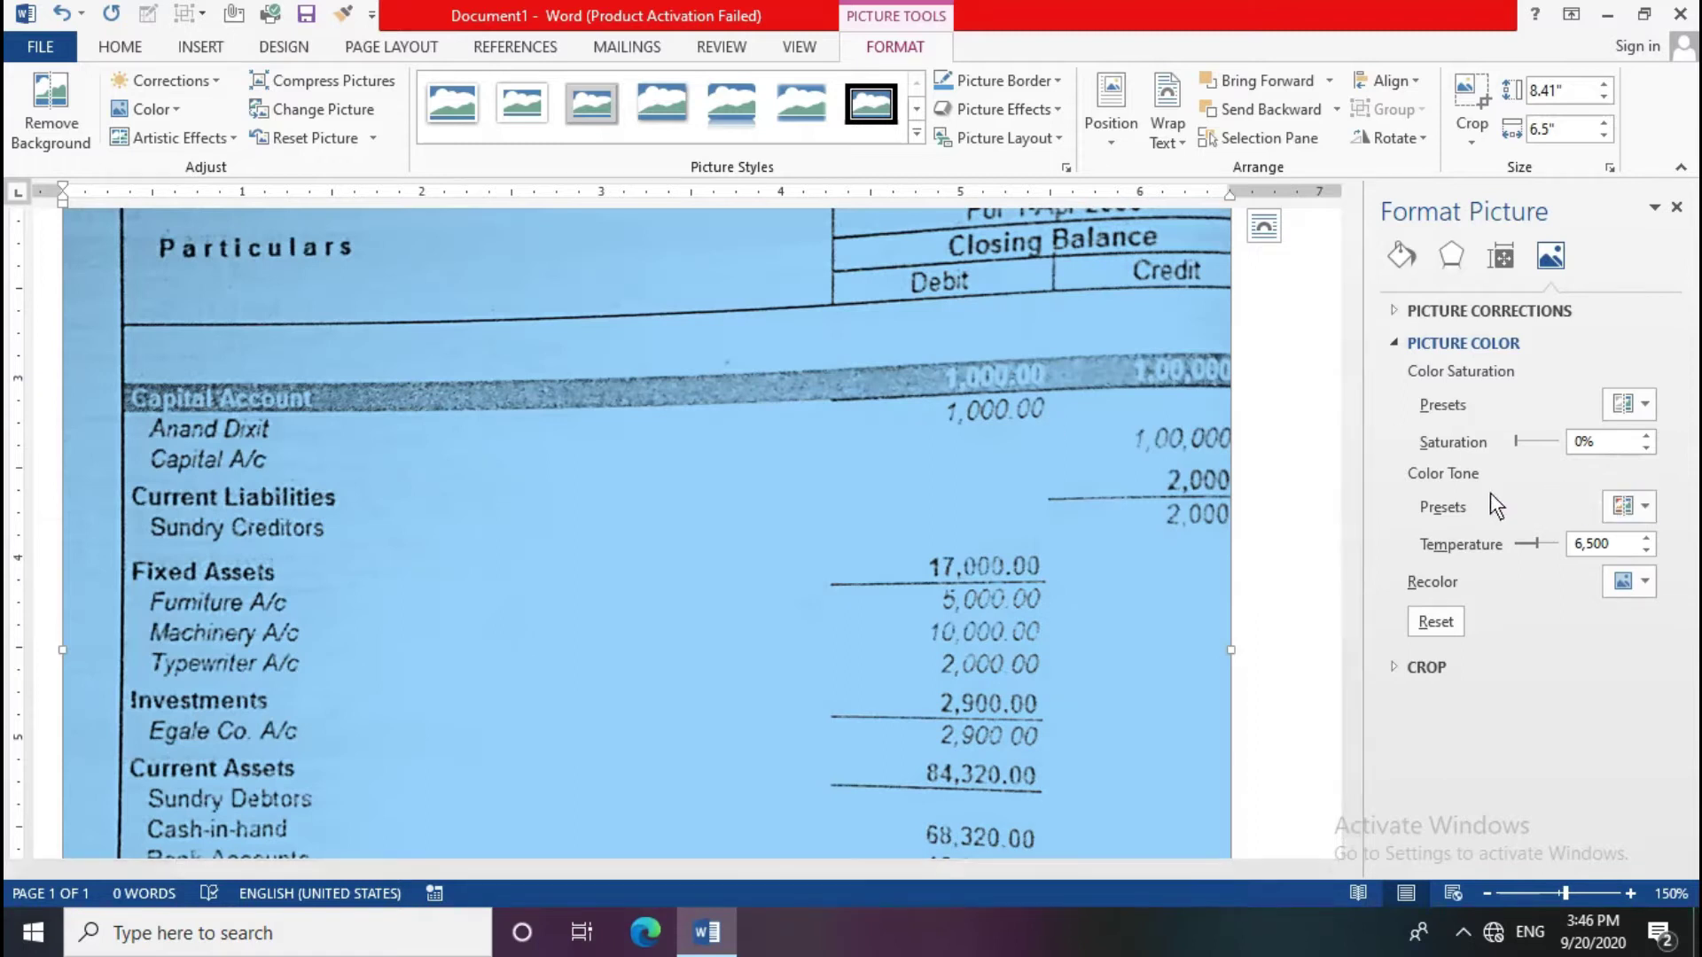
Step: Set the picture's colour temperature to 4700
left_click(1643, 520)
key("Escape")
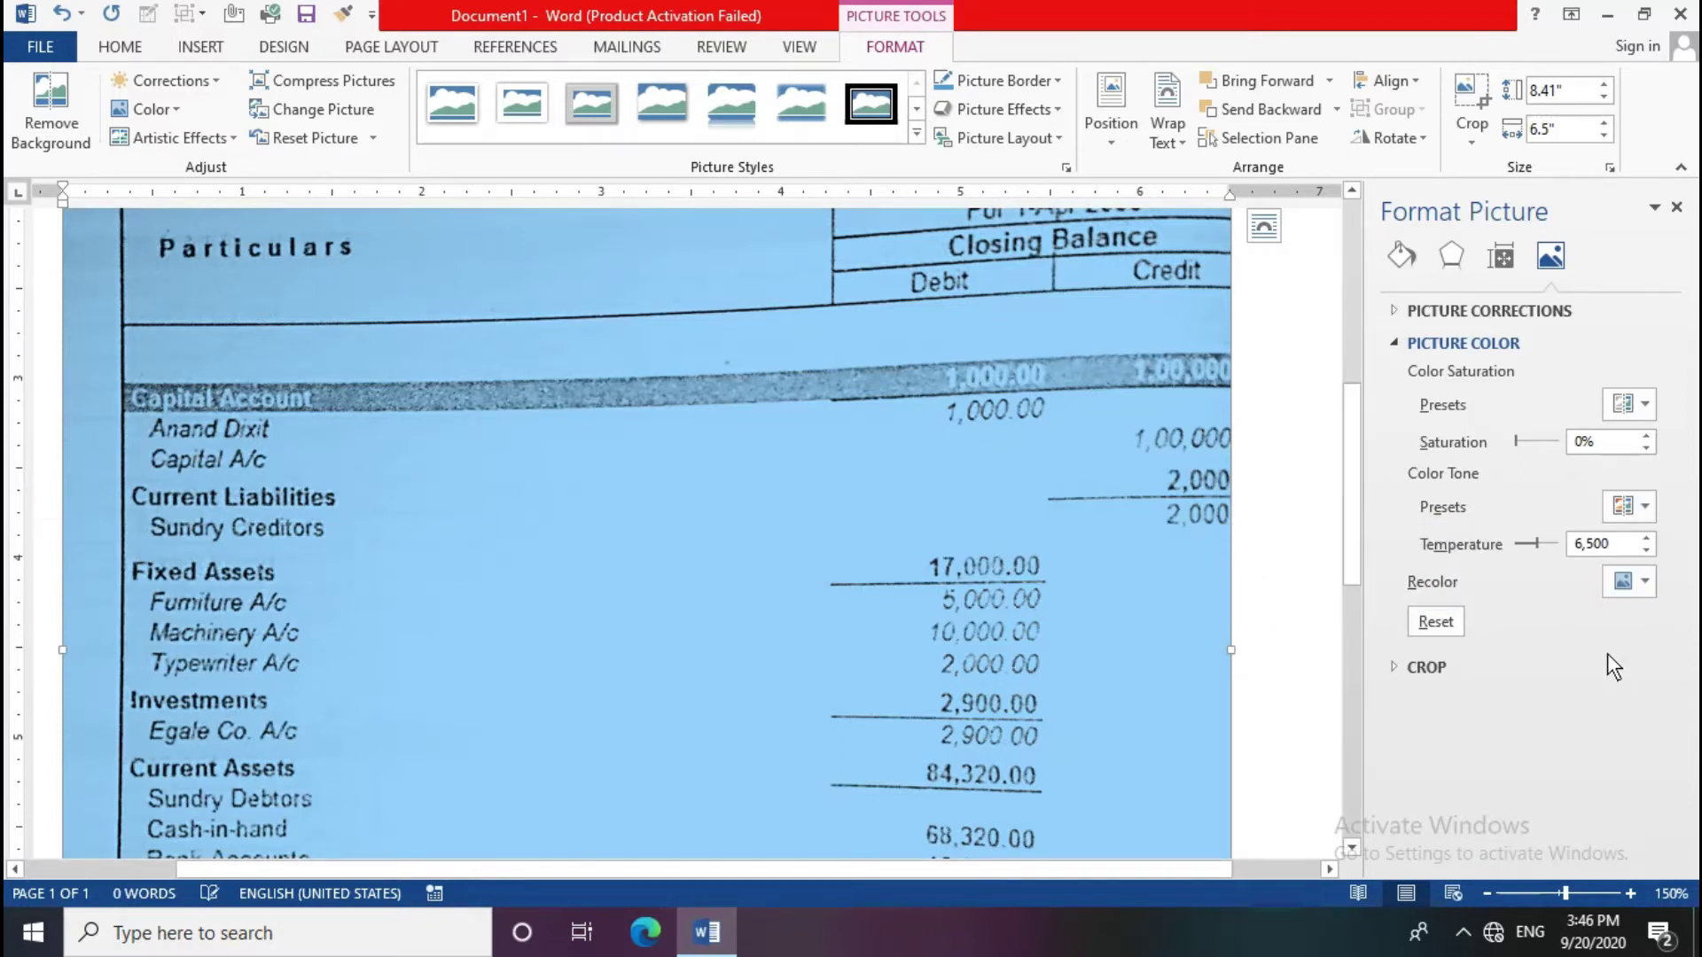
type("4700")
key("Return")
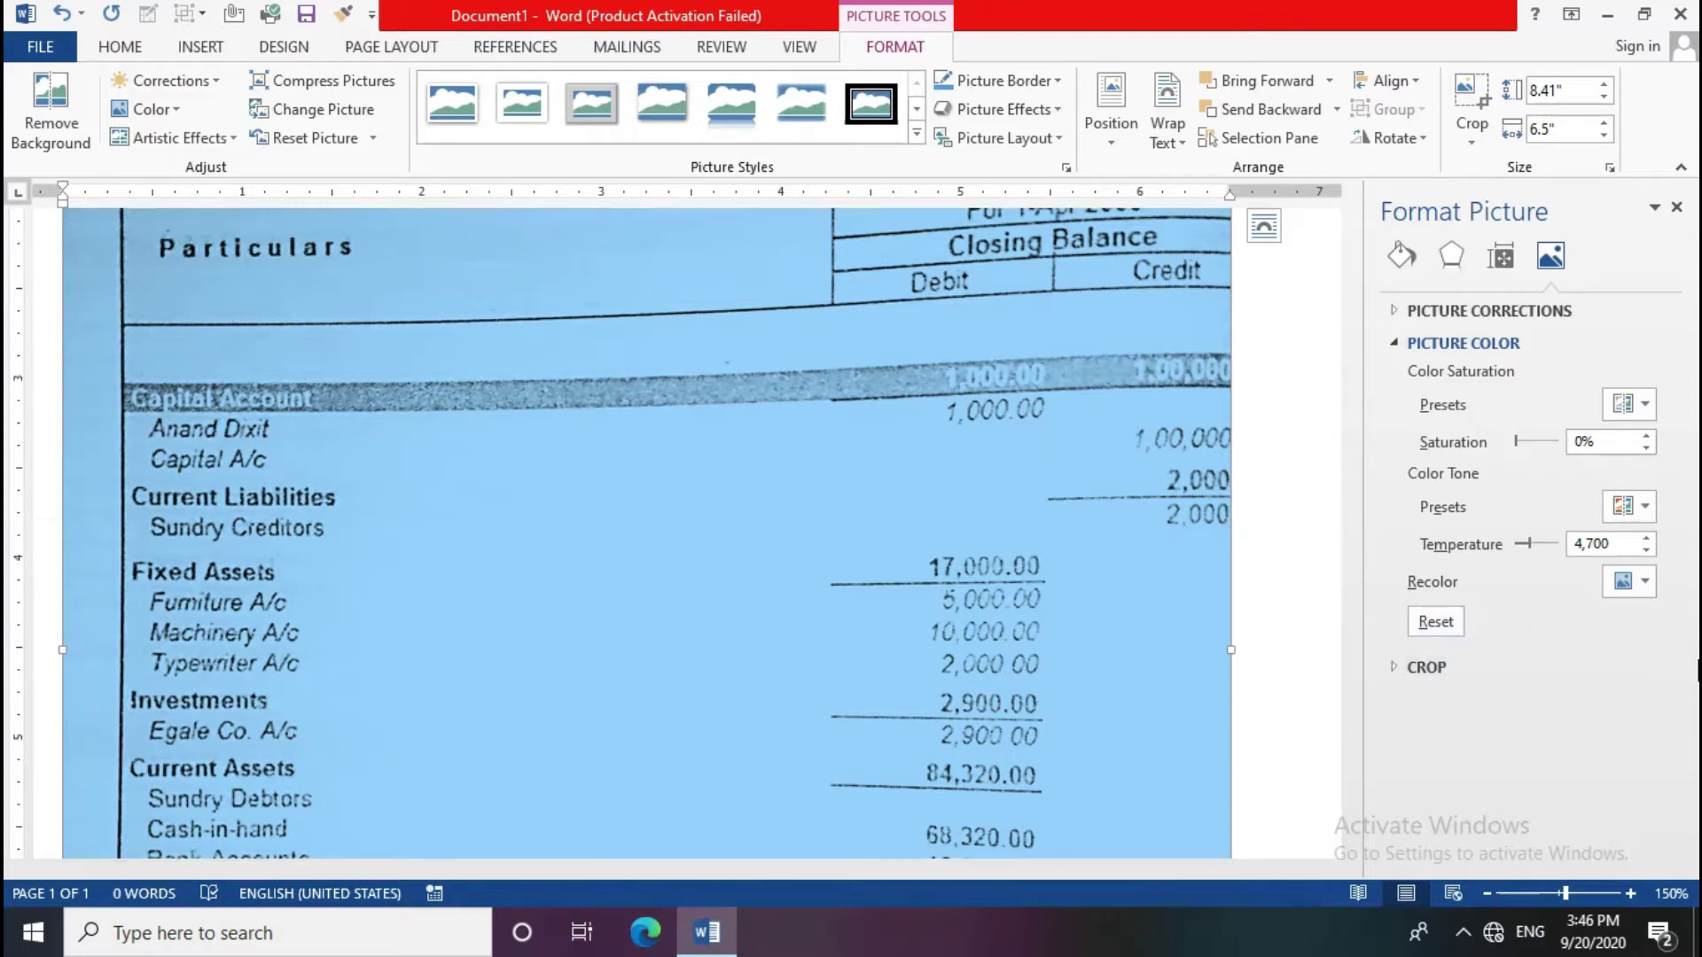
Step: Recolor the picture grey and reset its colour to 100% saturation and 6,500 temperature
left_click(1644, 574)
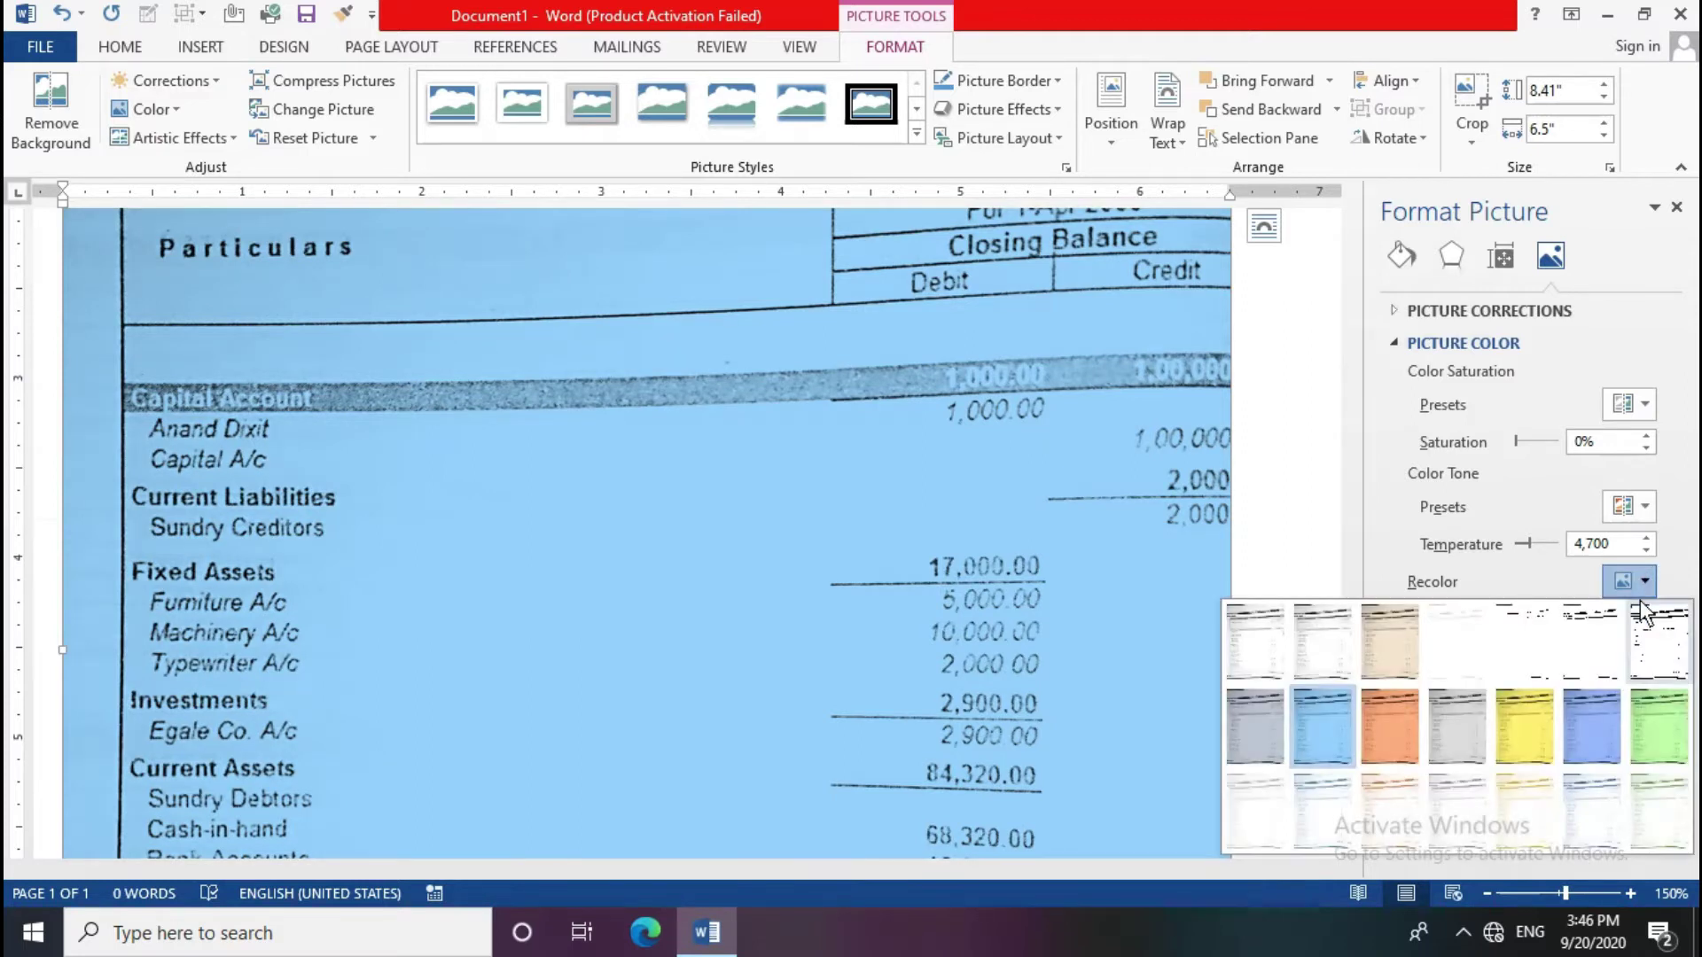
left_click(1458, 821)
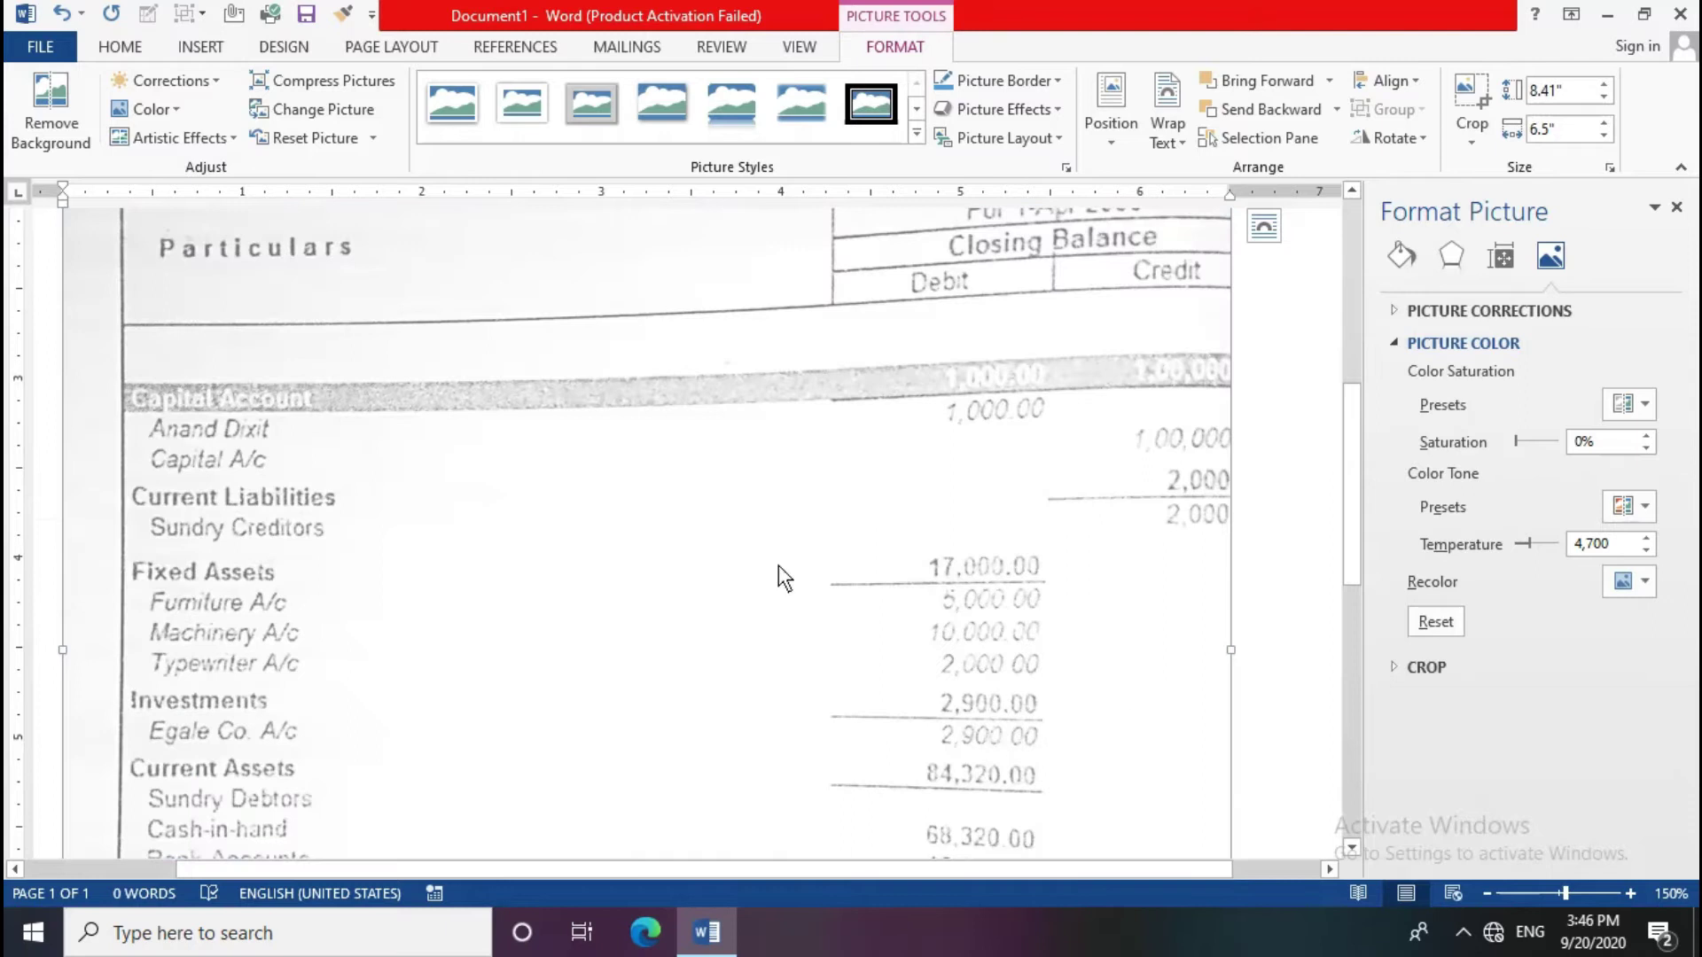
left_click(1429, 623)
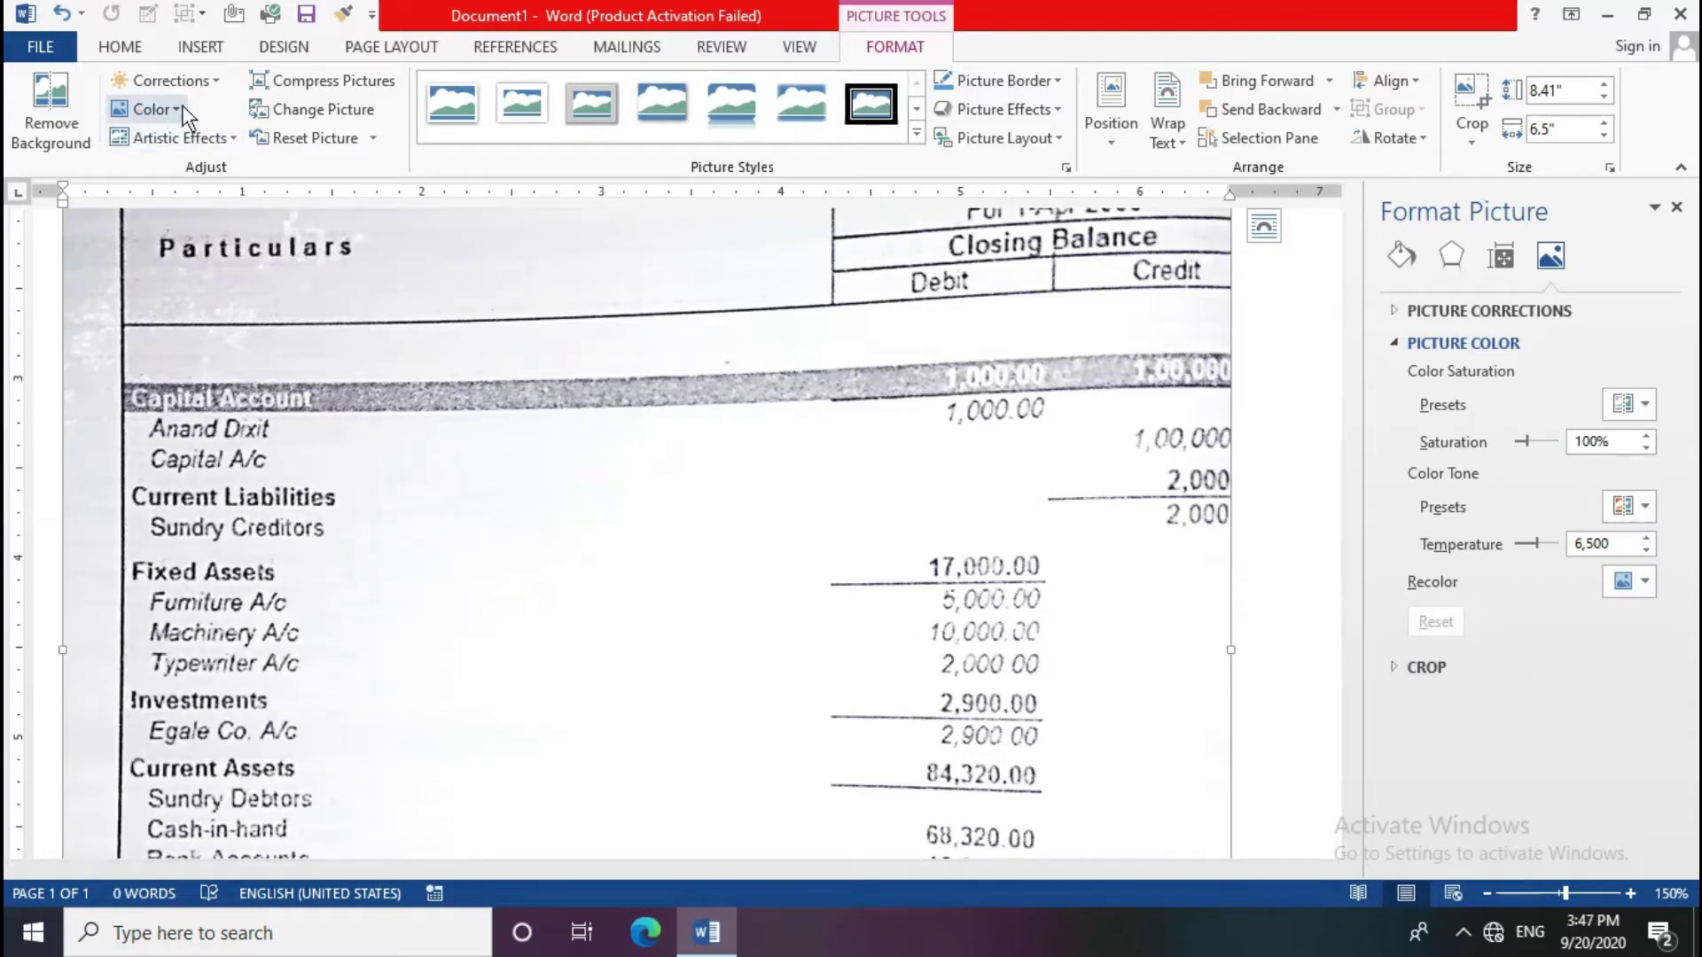
Step: Close the Format Picture pane and push the trial-balance picture down onto a second page
left_click(1677, 209)
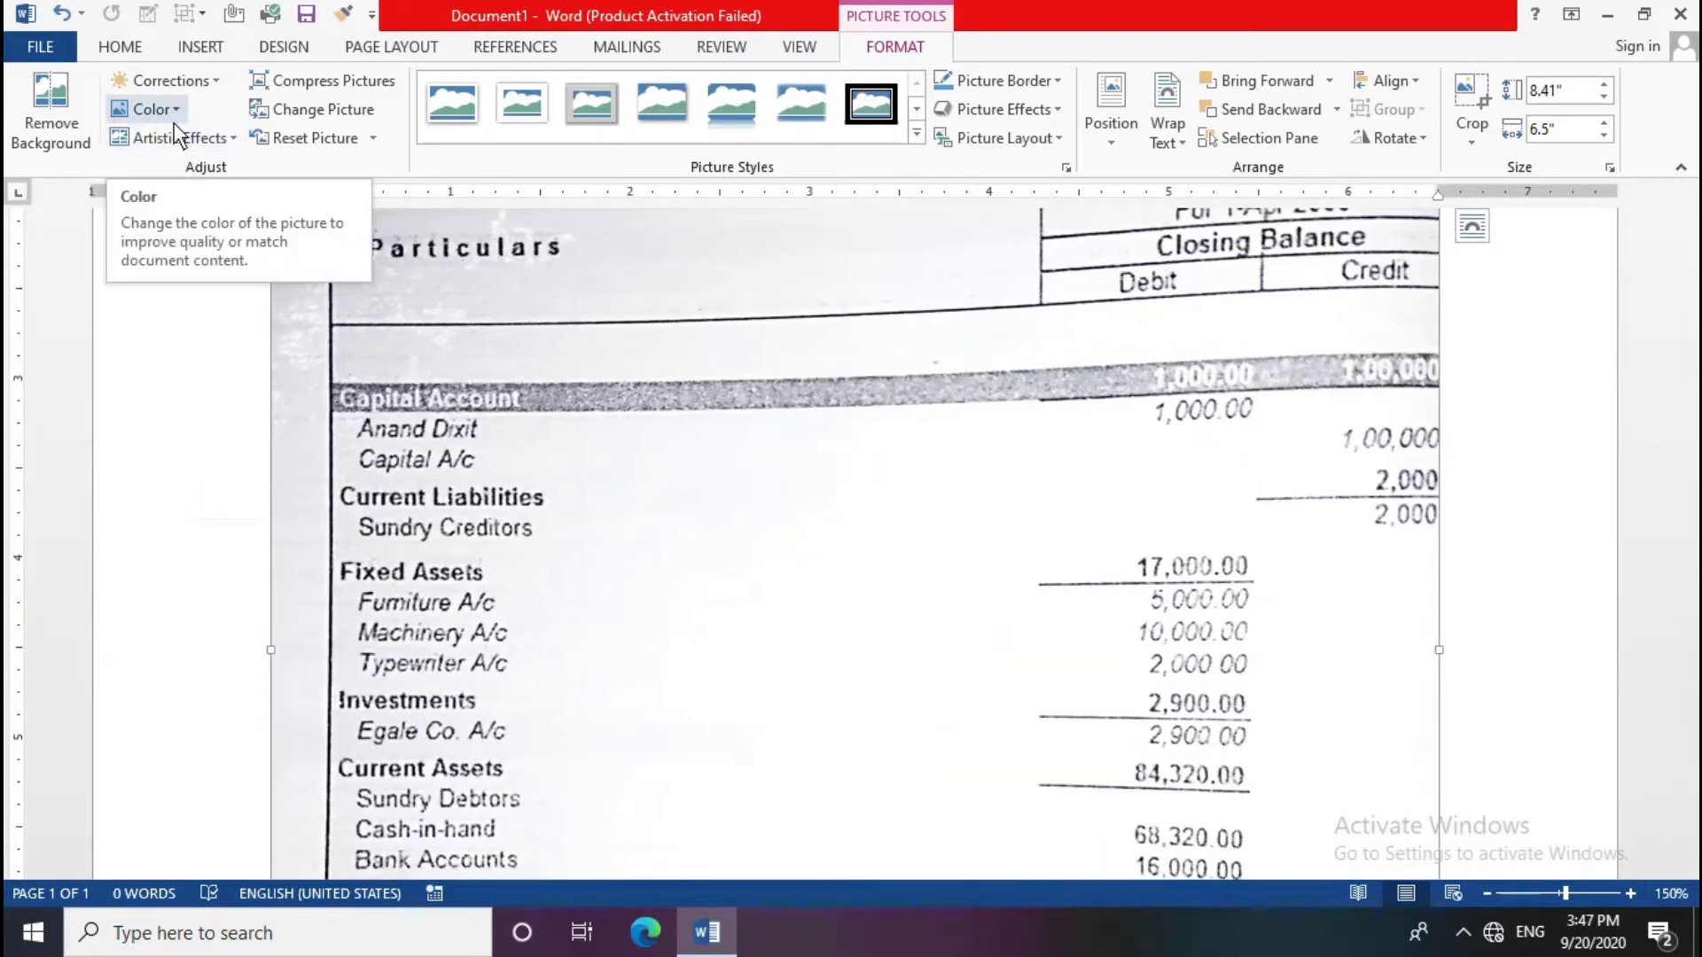
scroll(548, 533, "down", 2)
scroll(551, 535, "down", 4)
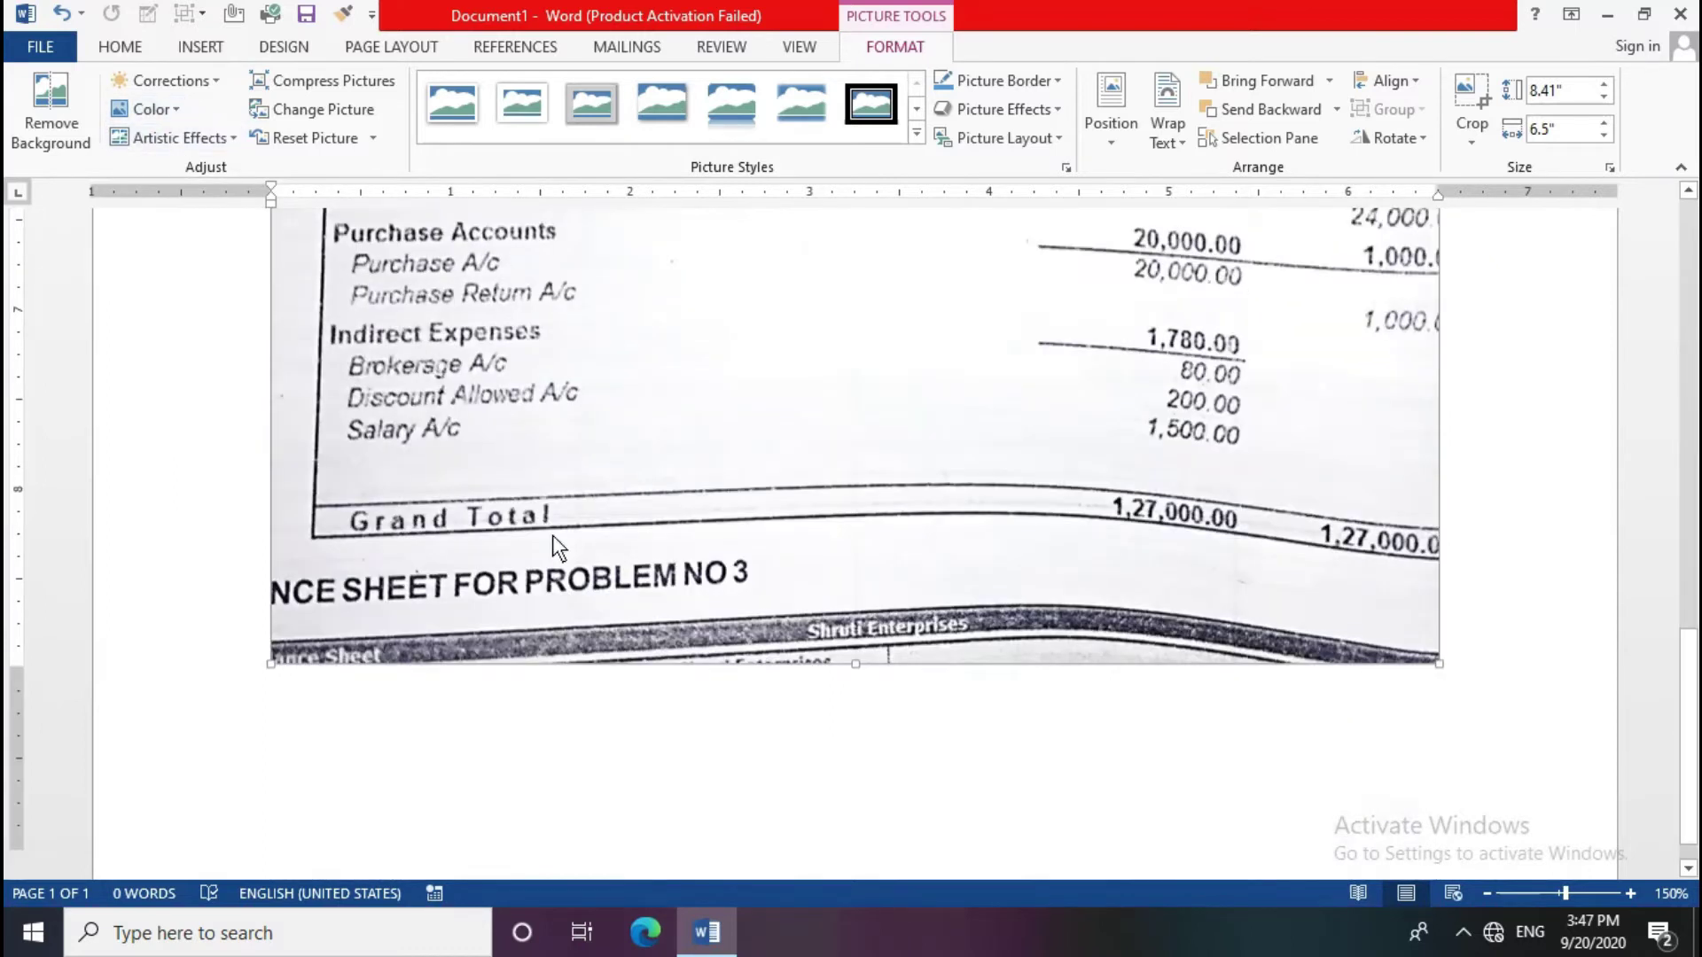
scroll(552, 535, "down", 1)
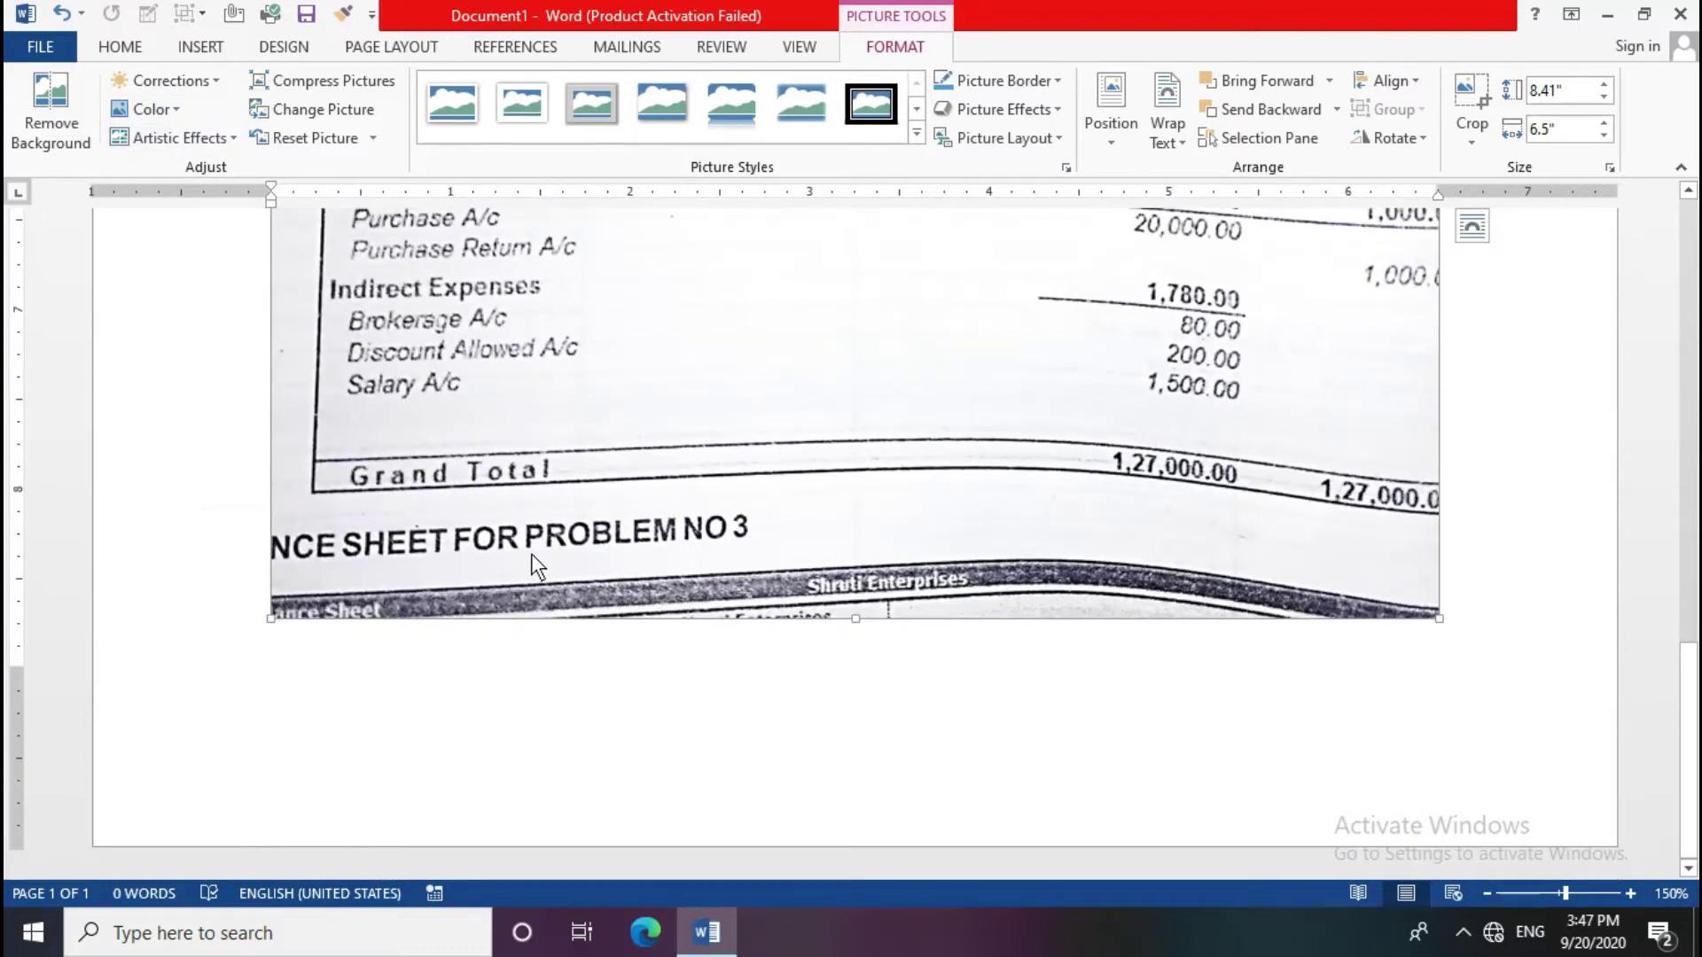
scroll(534, 553, "up", 4)
scroll(549, 533, "up", 4)
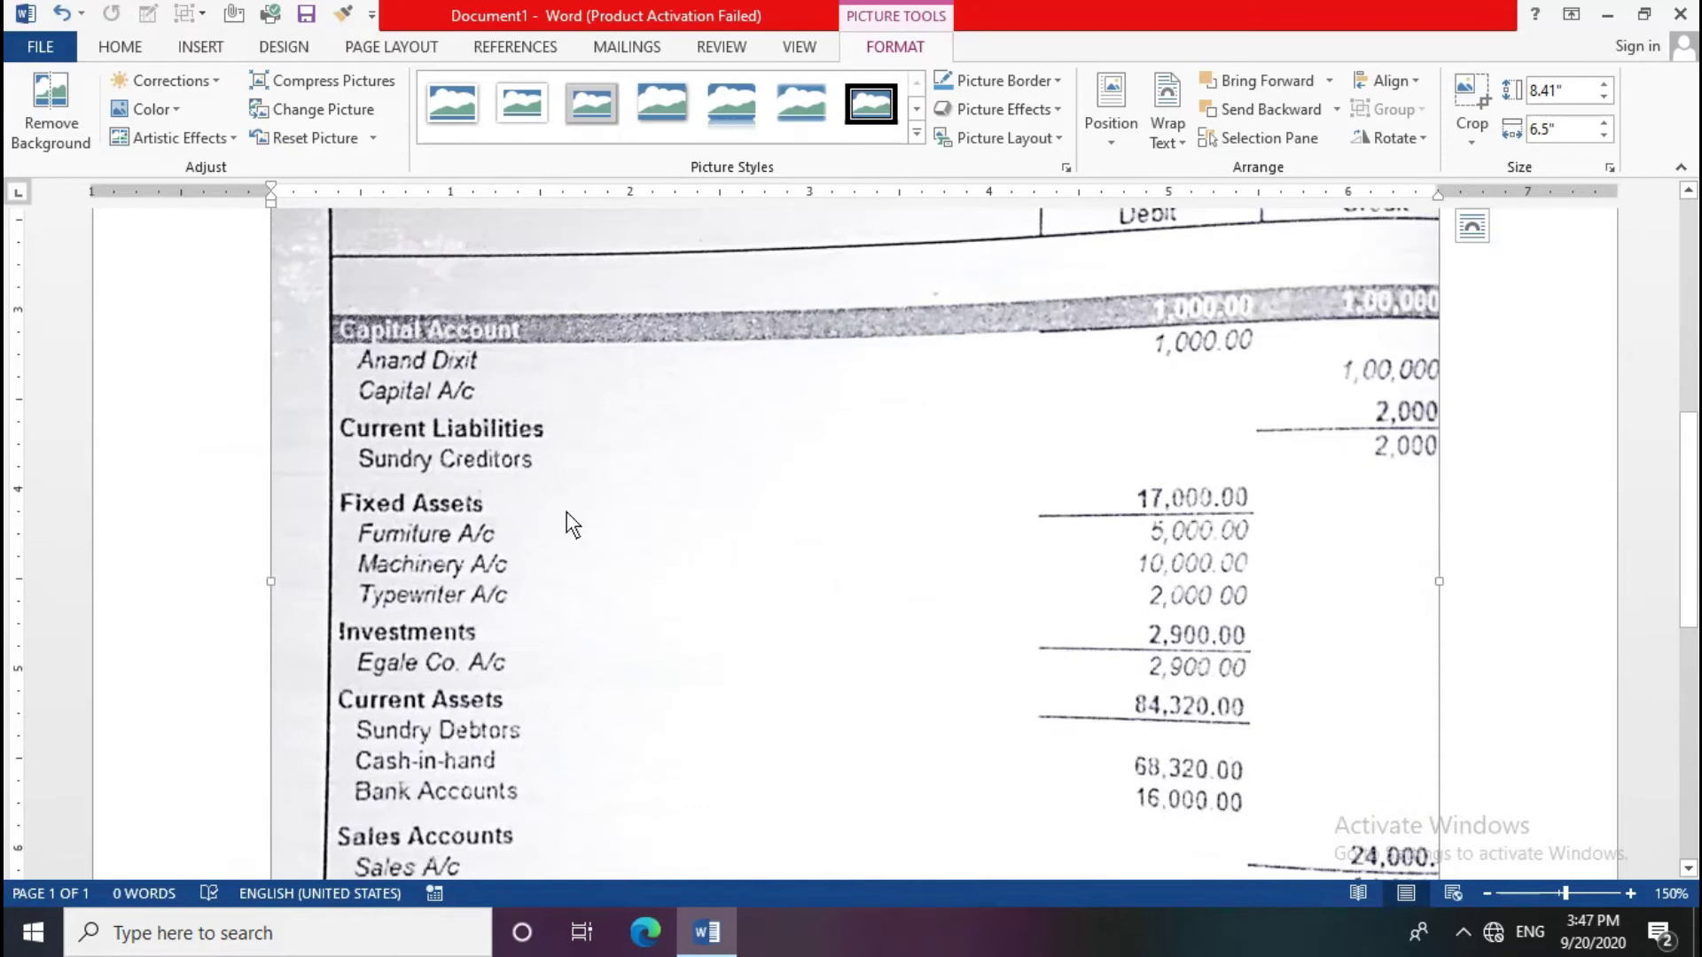
key("ctrl+Home")
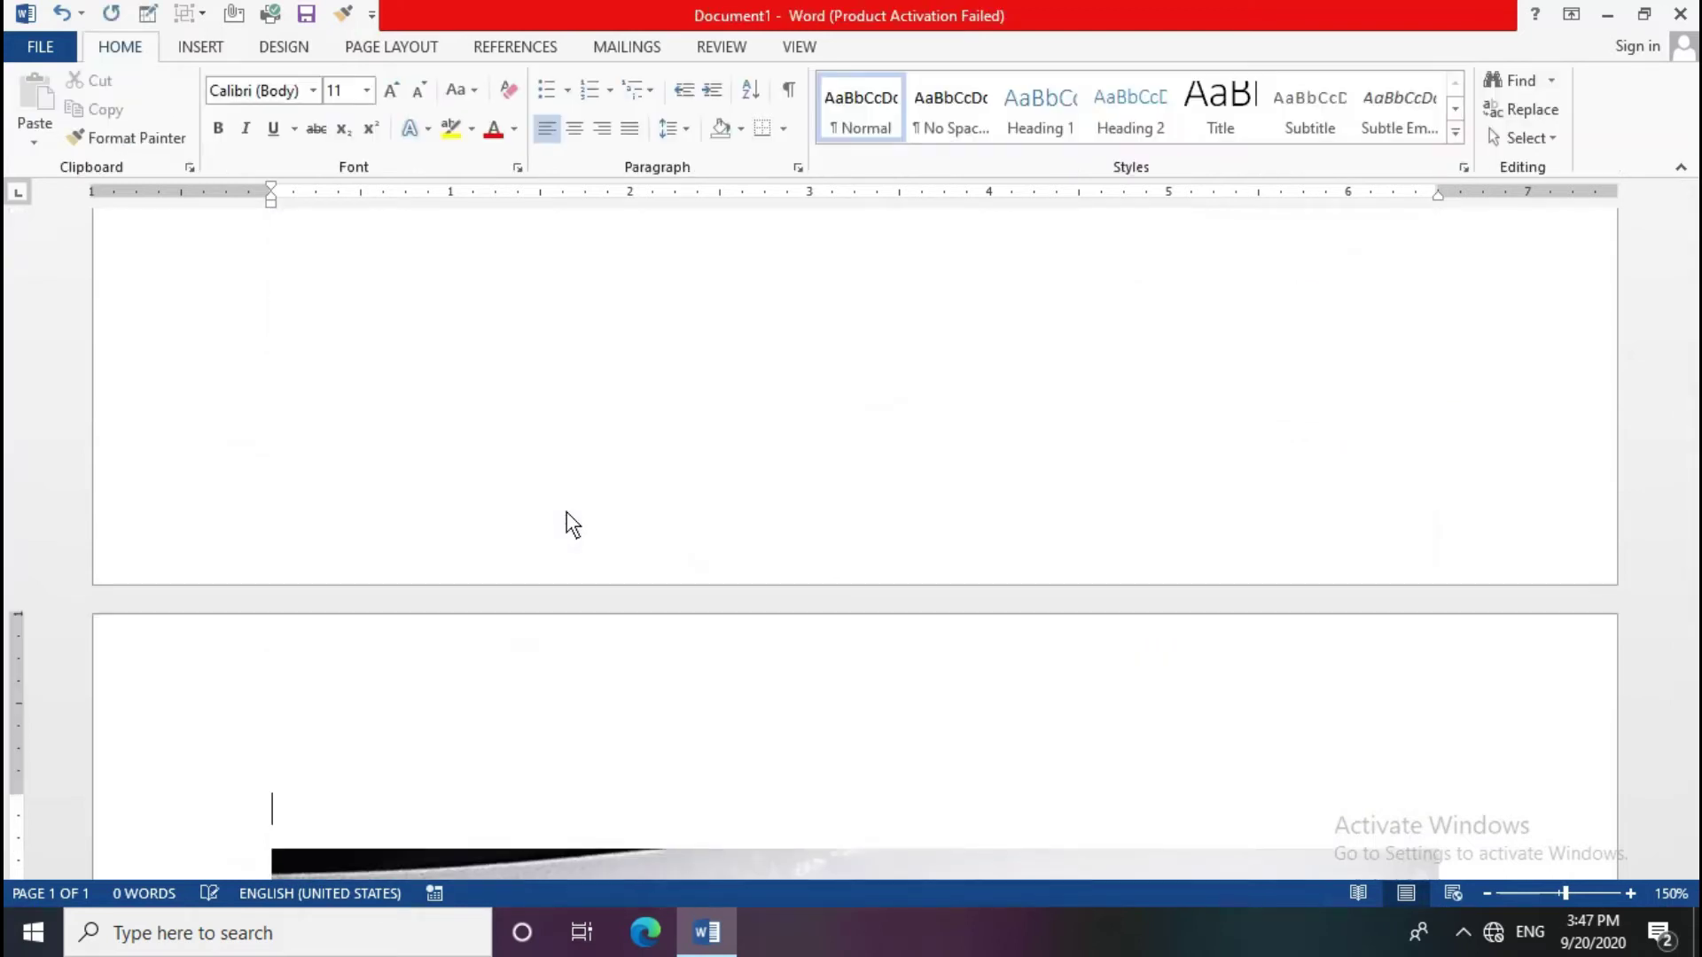
key("Delete")
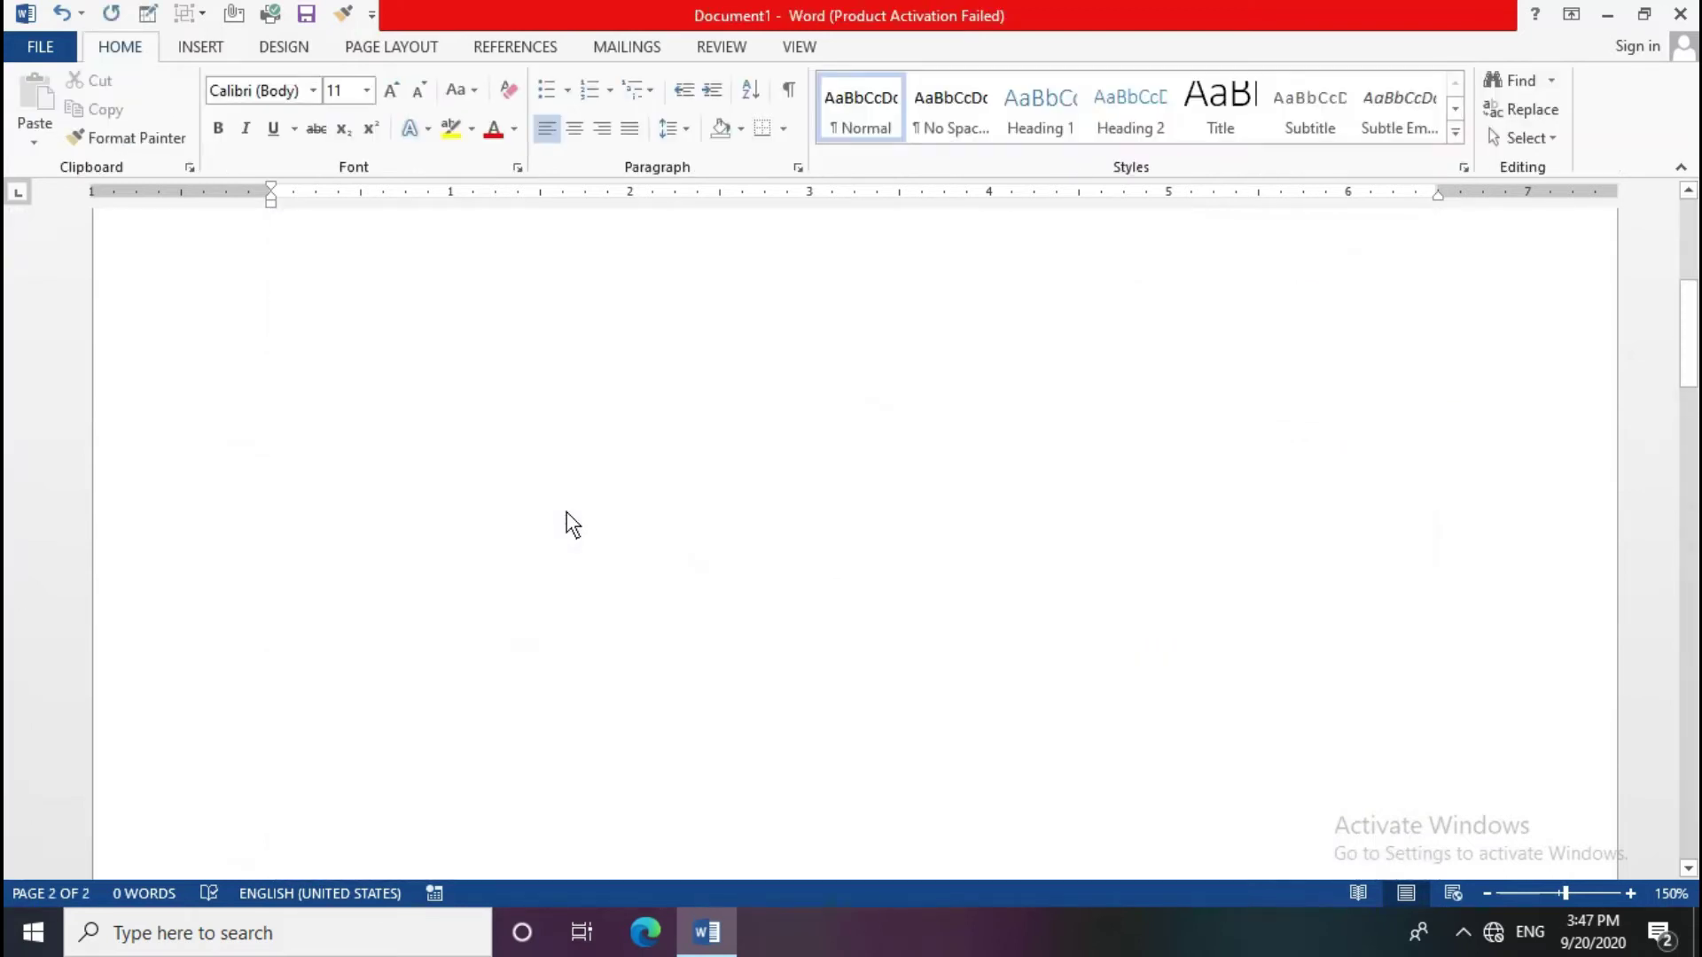
Step: Scroll through both pages and drag a picture to reposition it
scroll(567, 511, "down", 3)
scroll(571, 516, "down", 3)
scroll(582, 523, "down", 3)
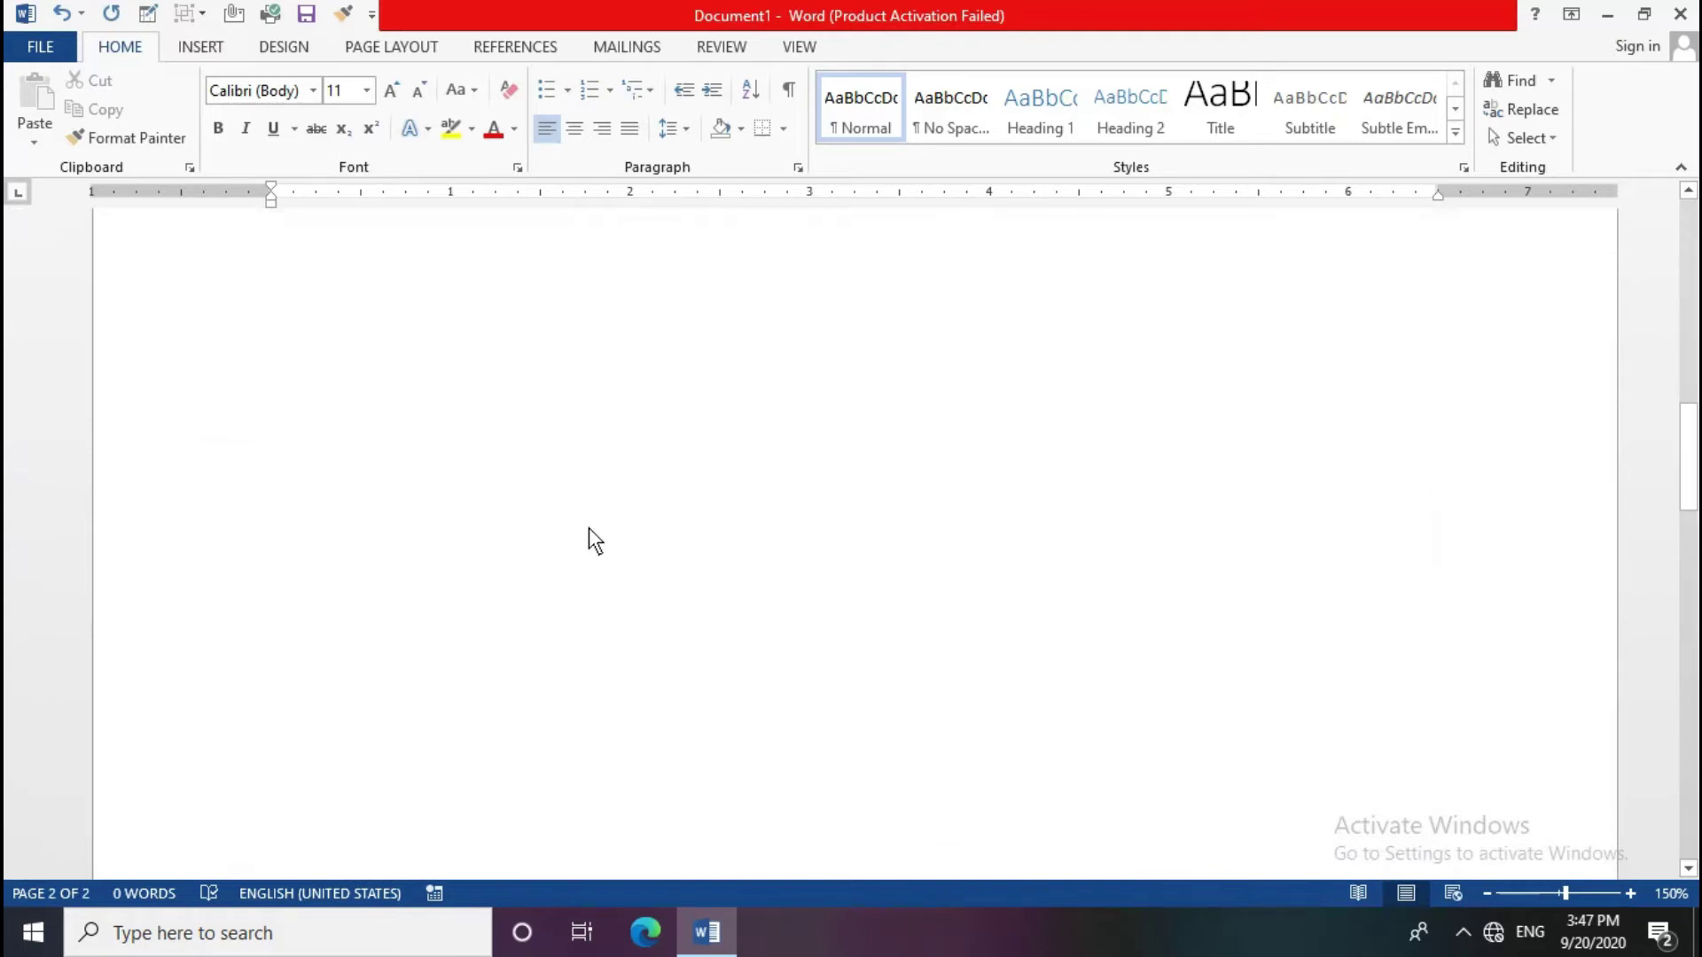
scroll(592, 532, "down", 3)
scroll(592, 535, "down", 3)
scroll(595, 545, "down", 3)
scroll(597, 552, "down", 3)
scroll(597, 551, "up", 2)
scroll(598, 552, "up", 5)
scroll(621, 576, "up", 3)
mouse_move(702, 631)
left_mouse_down()
mouse_move(1071, 698)
mouse_move(733, 828)
mouse_move(892, 545)
left_mouse_up()
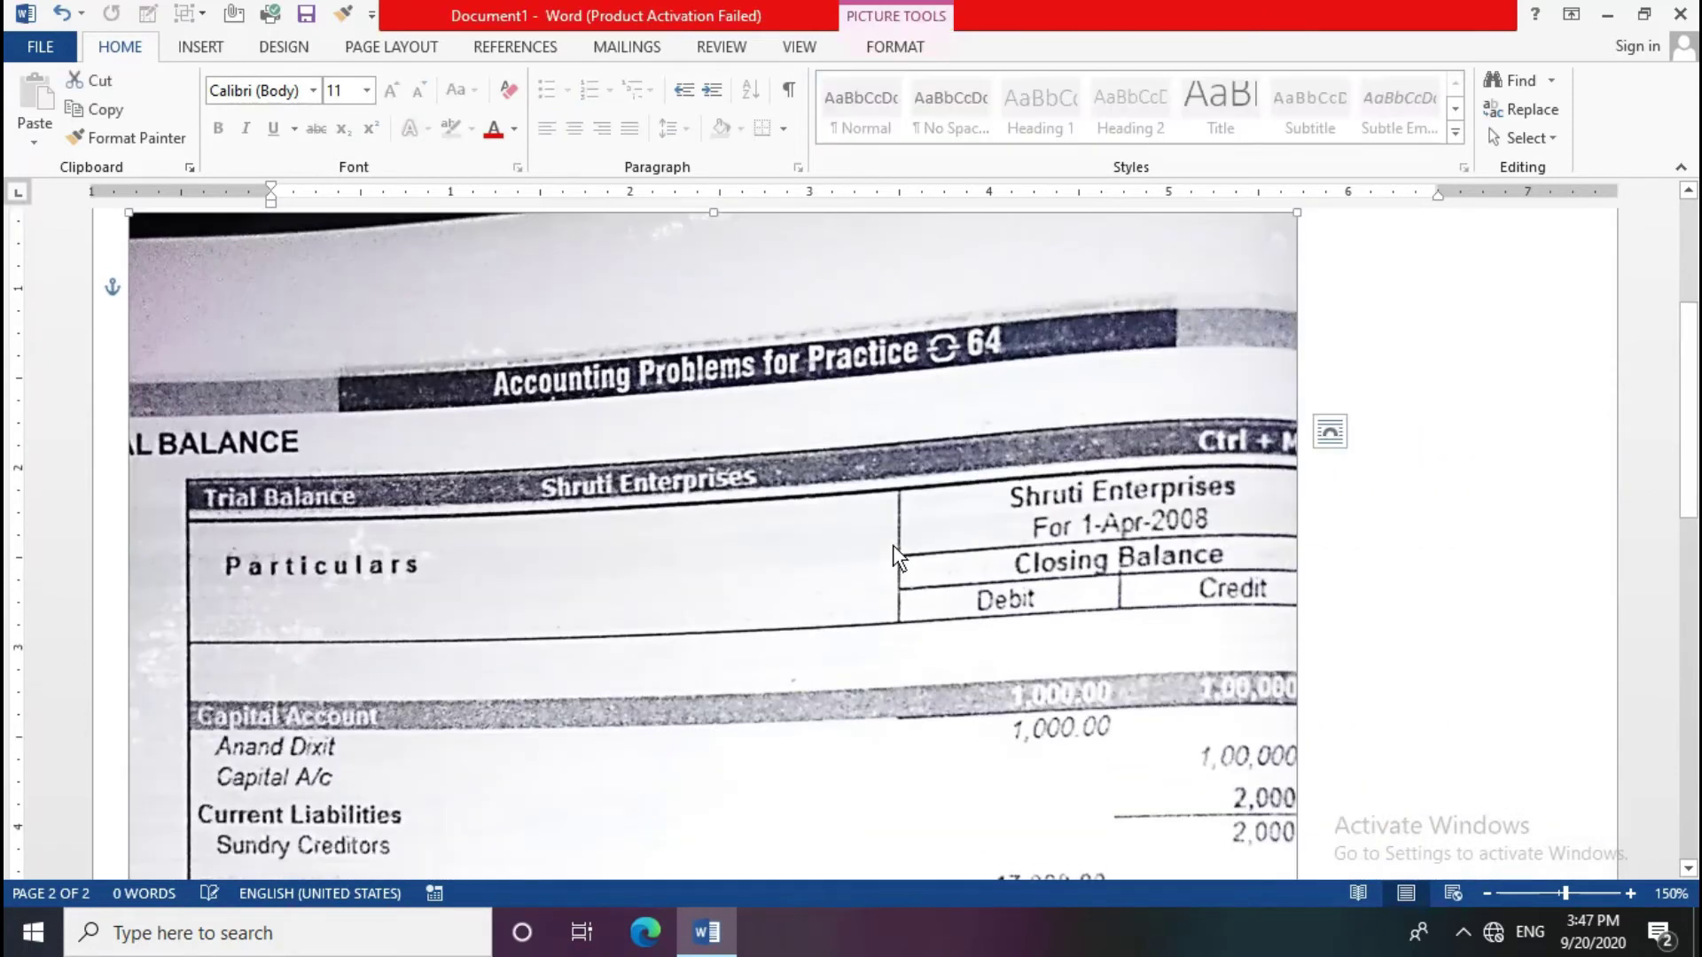
scroll(1092, 667, "down", 5)
Step: Select the yellow car and accounting pictures, insert a page break, then undo it
left_click(1377, 632)
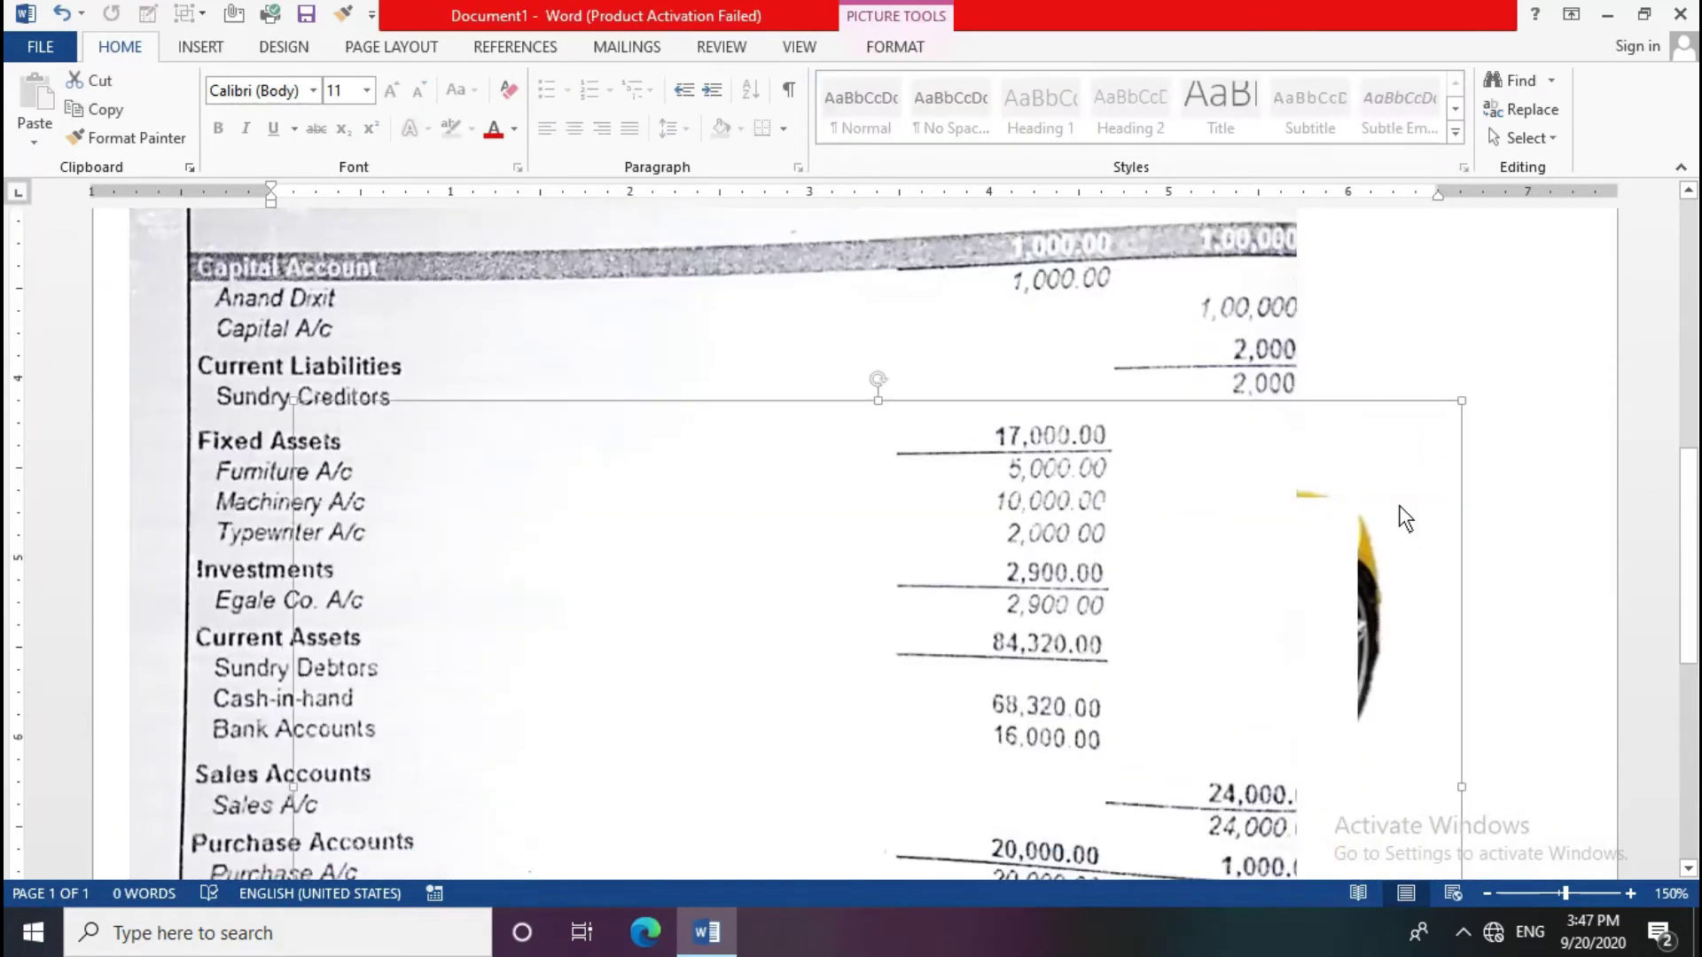
scroll(1273, 631, "up", 3)
scroll(1374, 687, "up", 3)
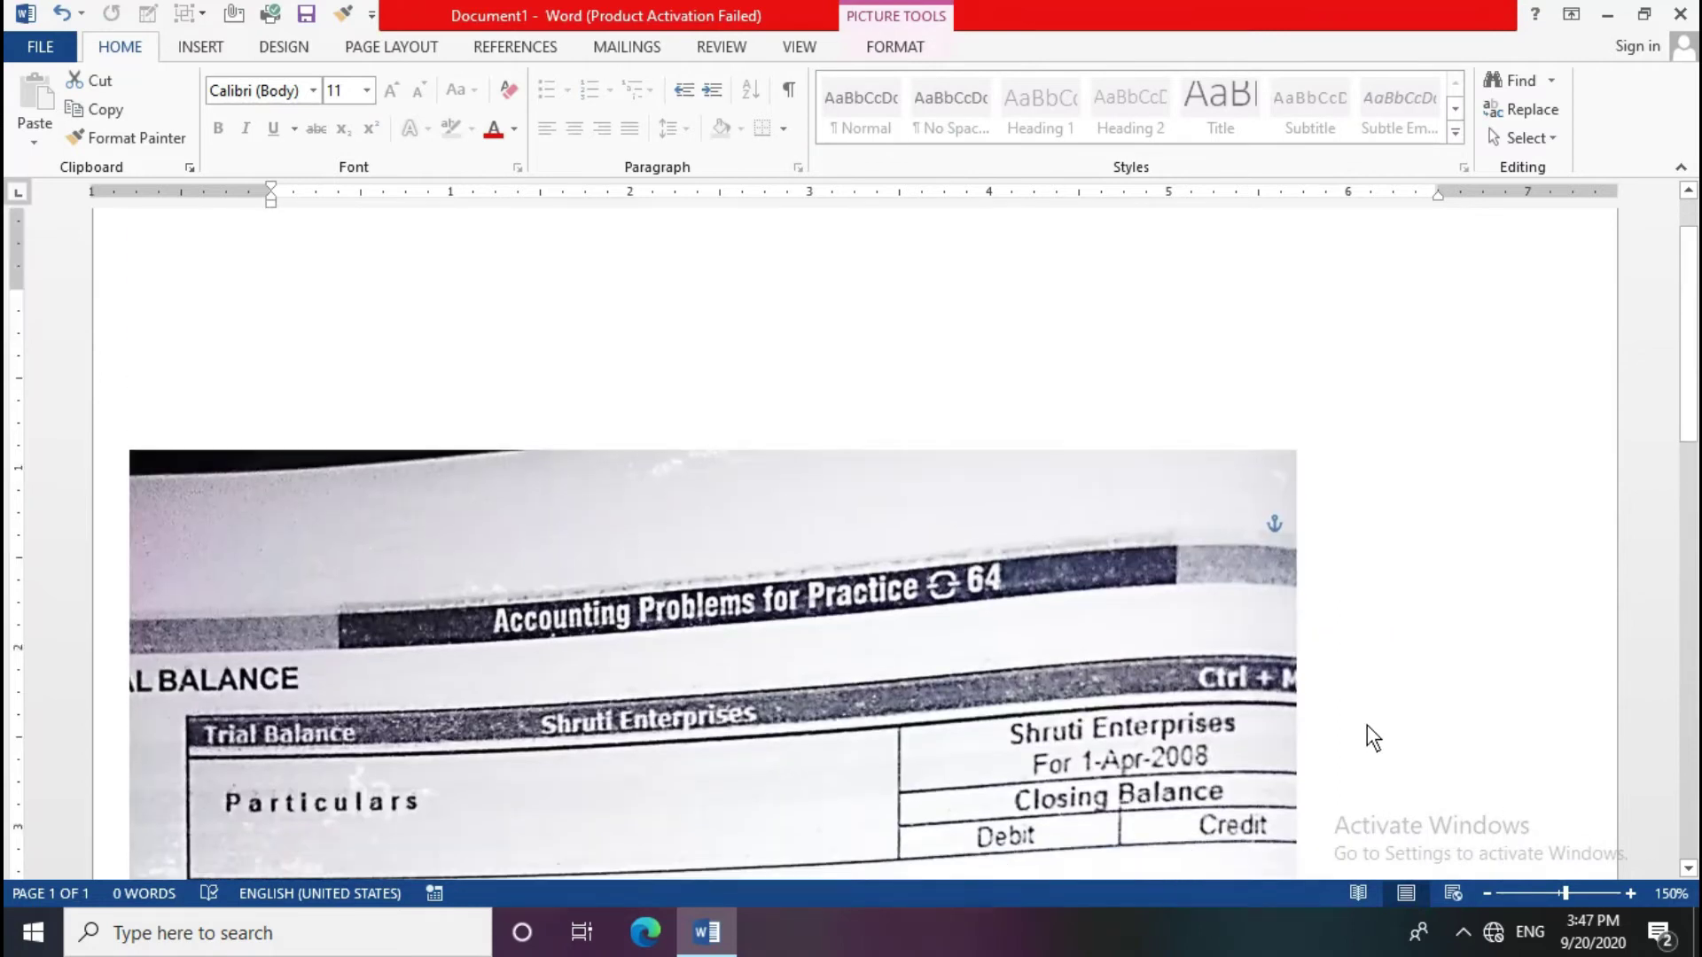
scroll(1359, 725, "down", 3)
scroll(1330, 403, "up", 4)
scroll(1292, 562, "up", 1)
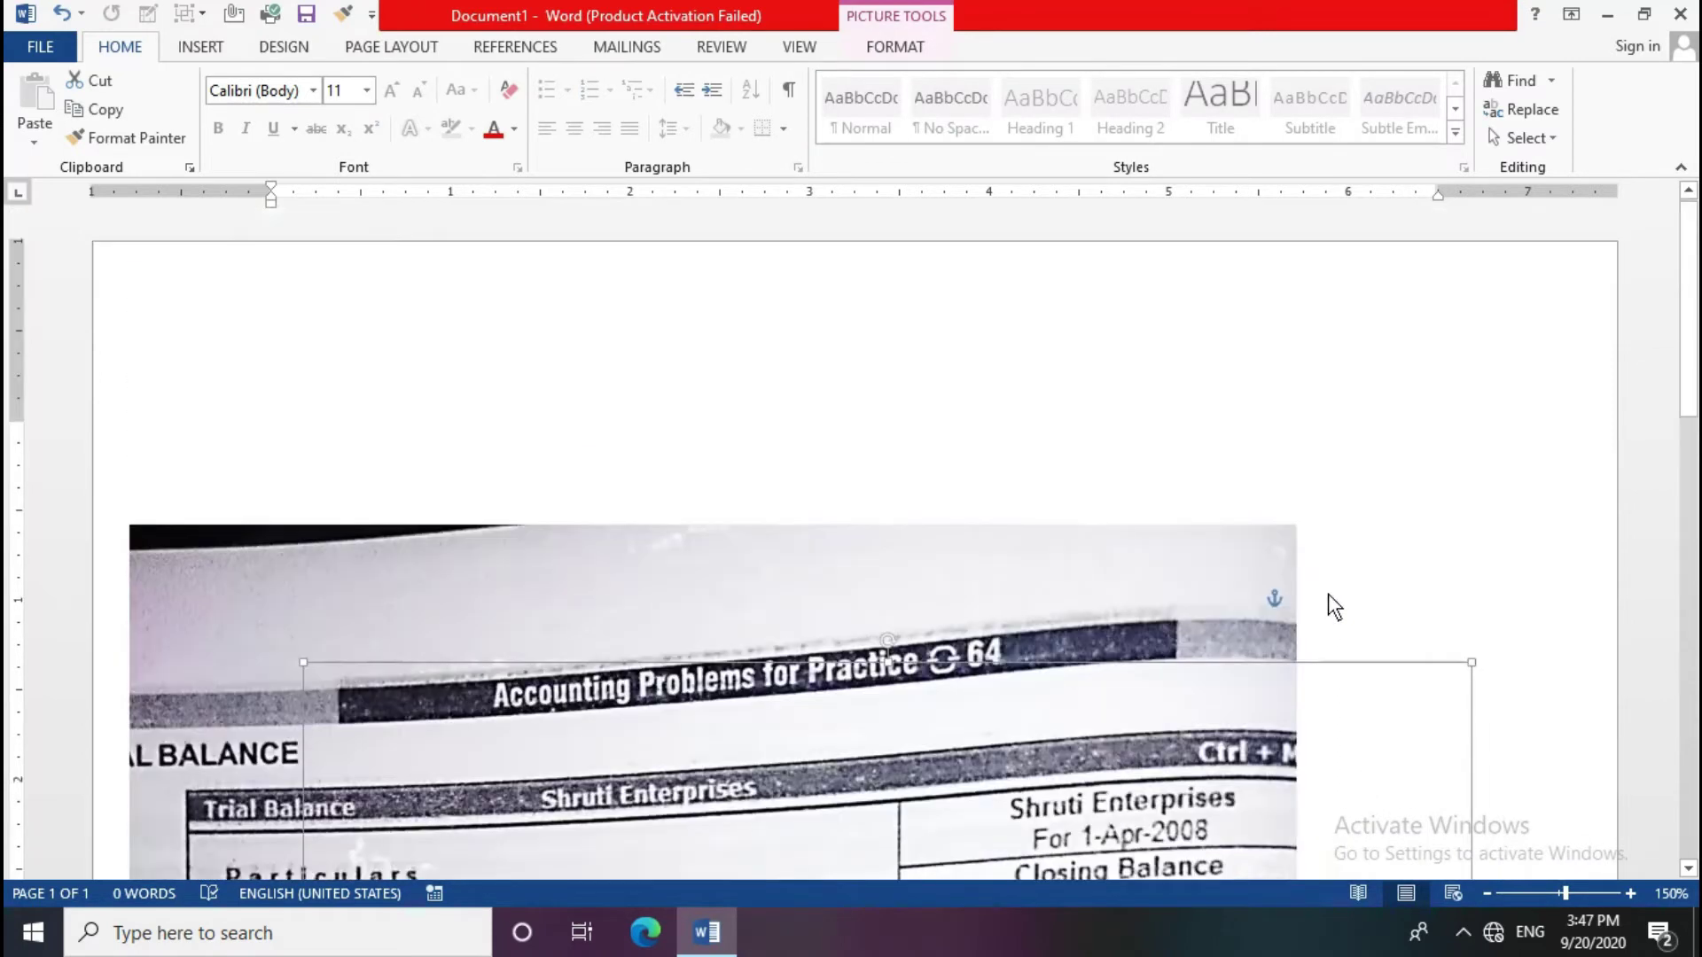
scroll(1021, 533, "down", 2)
left_click(948, 500)
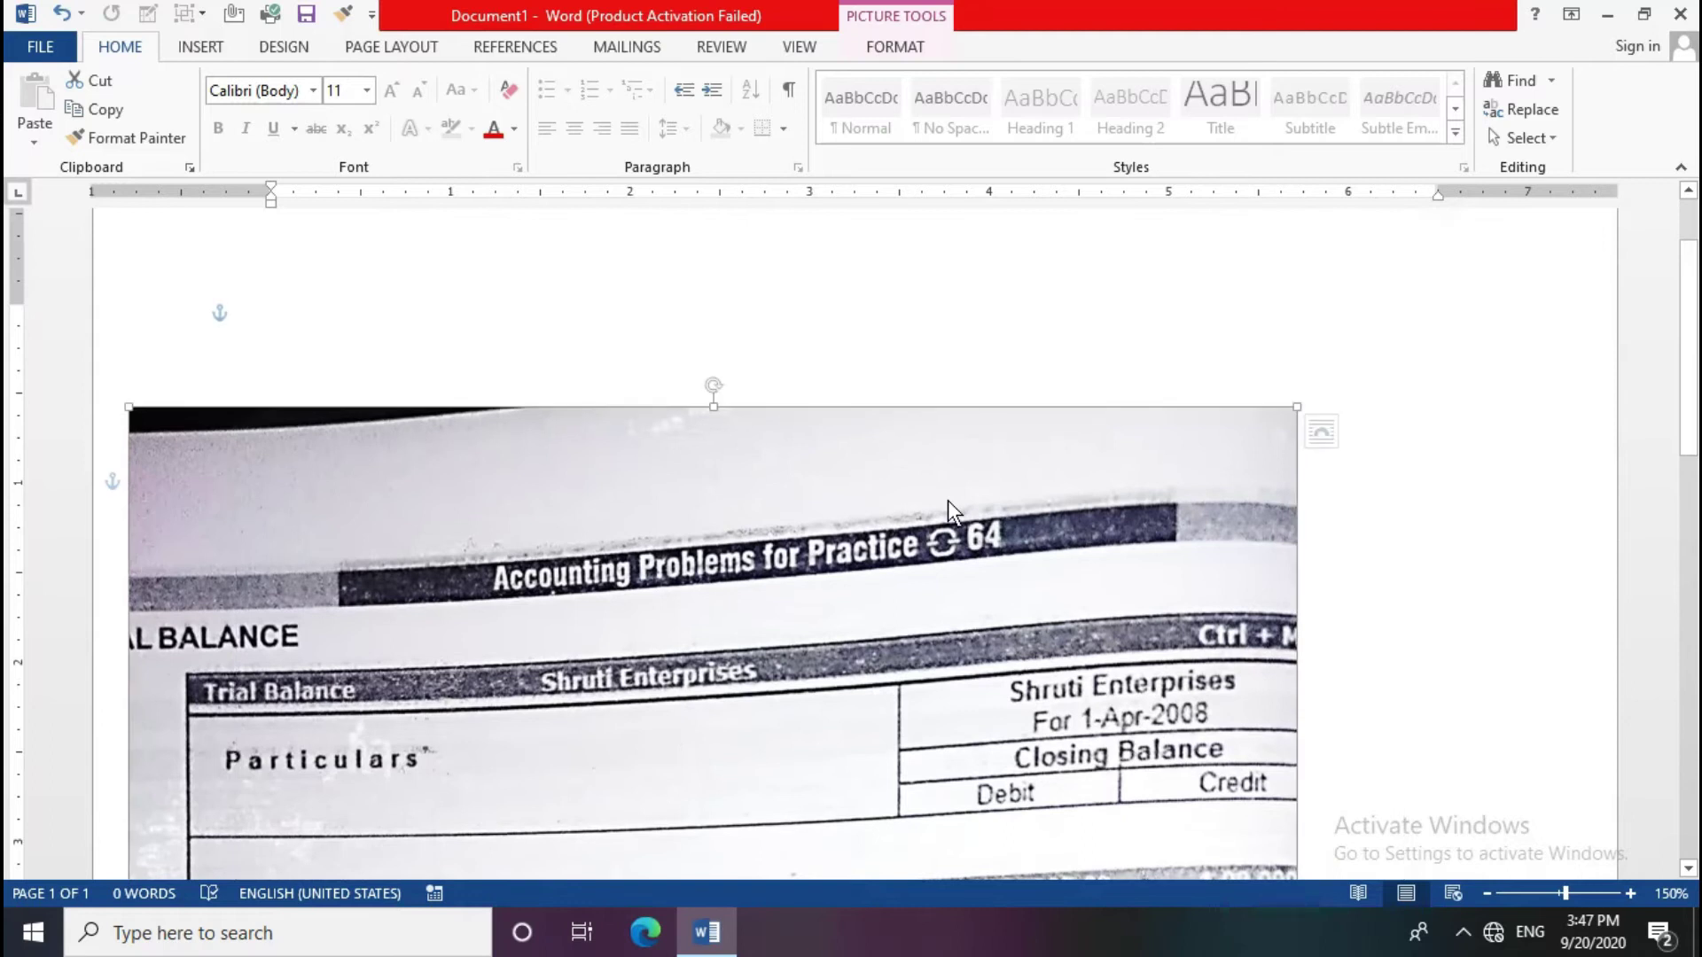
key("ctrl+Return")
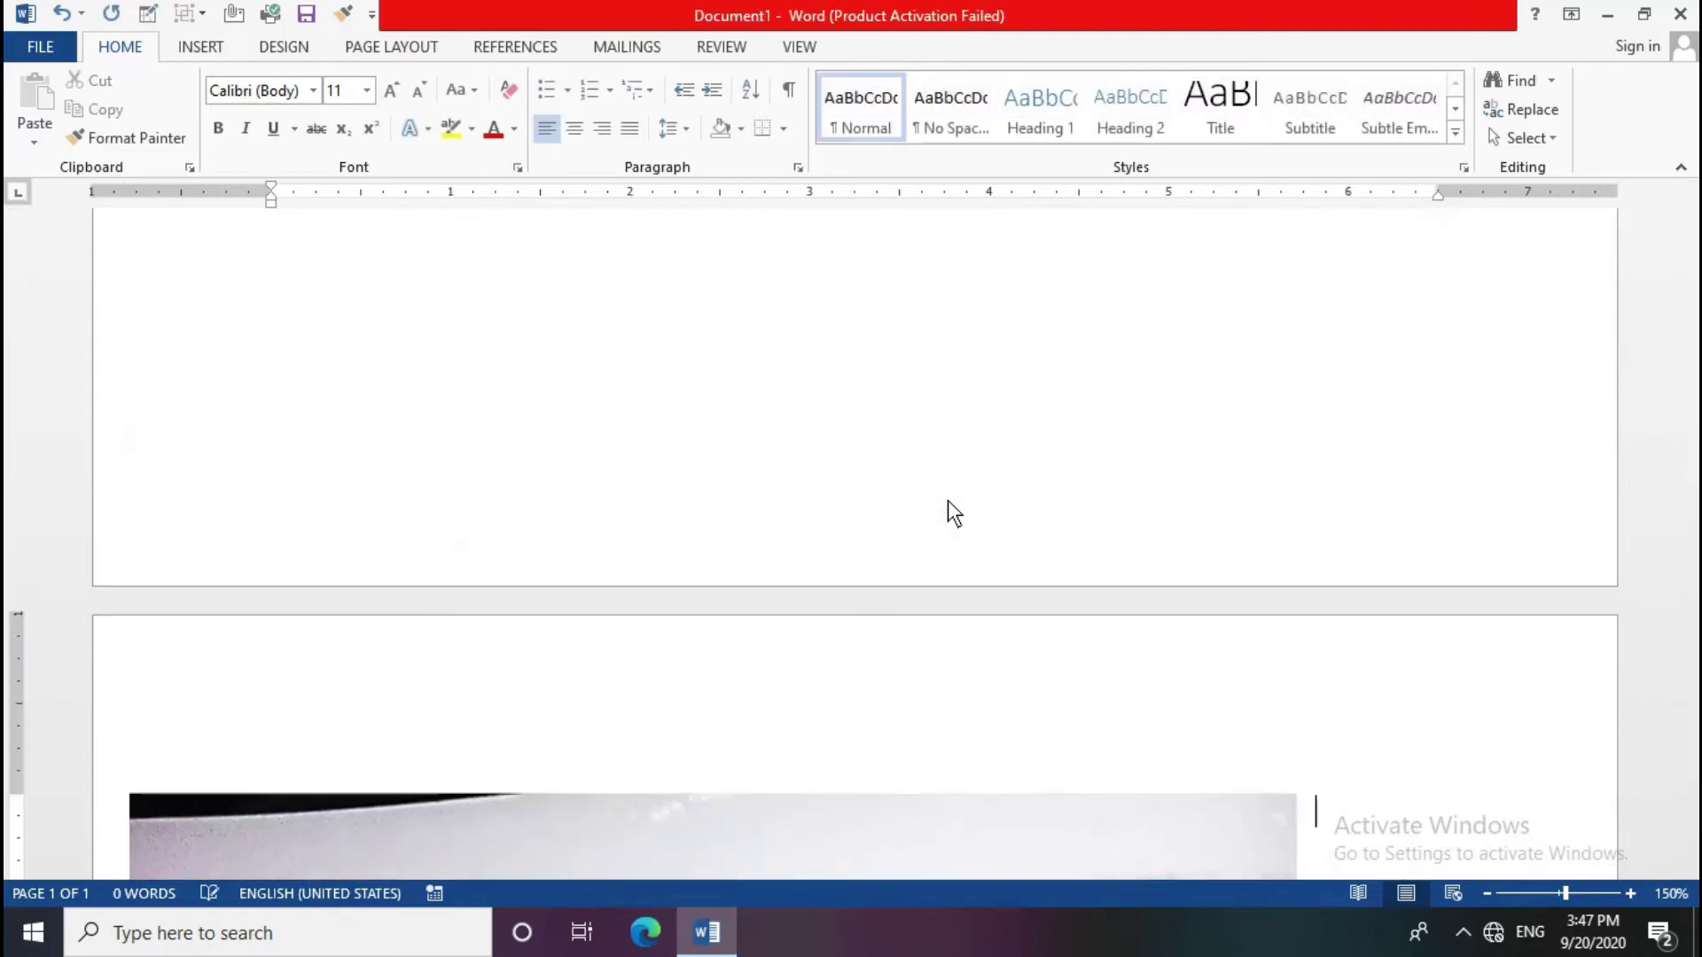
key("ctrl+z")
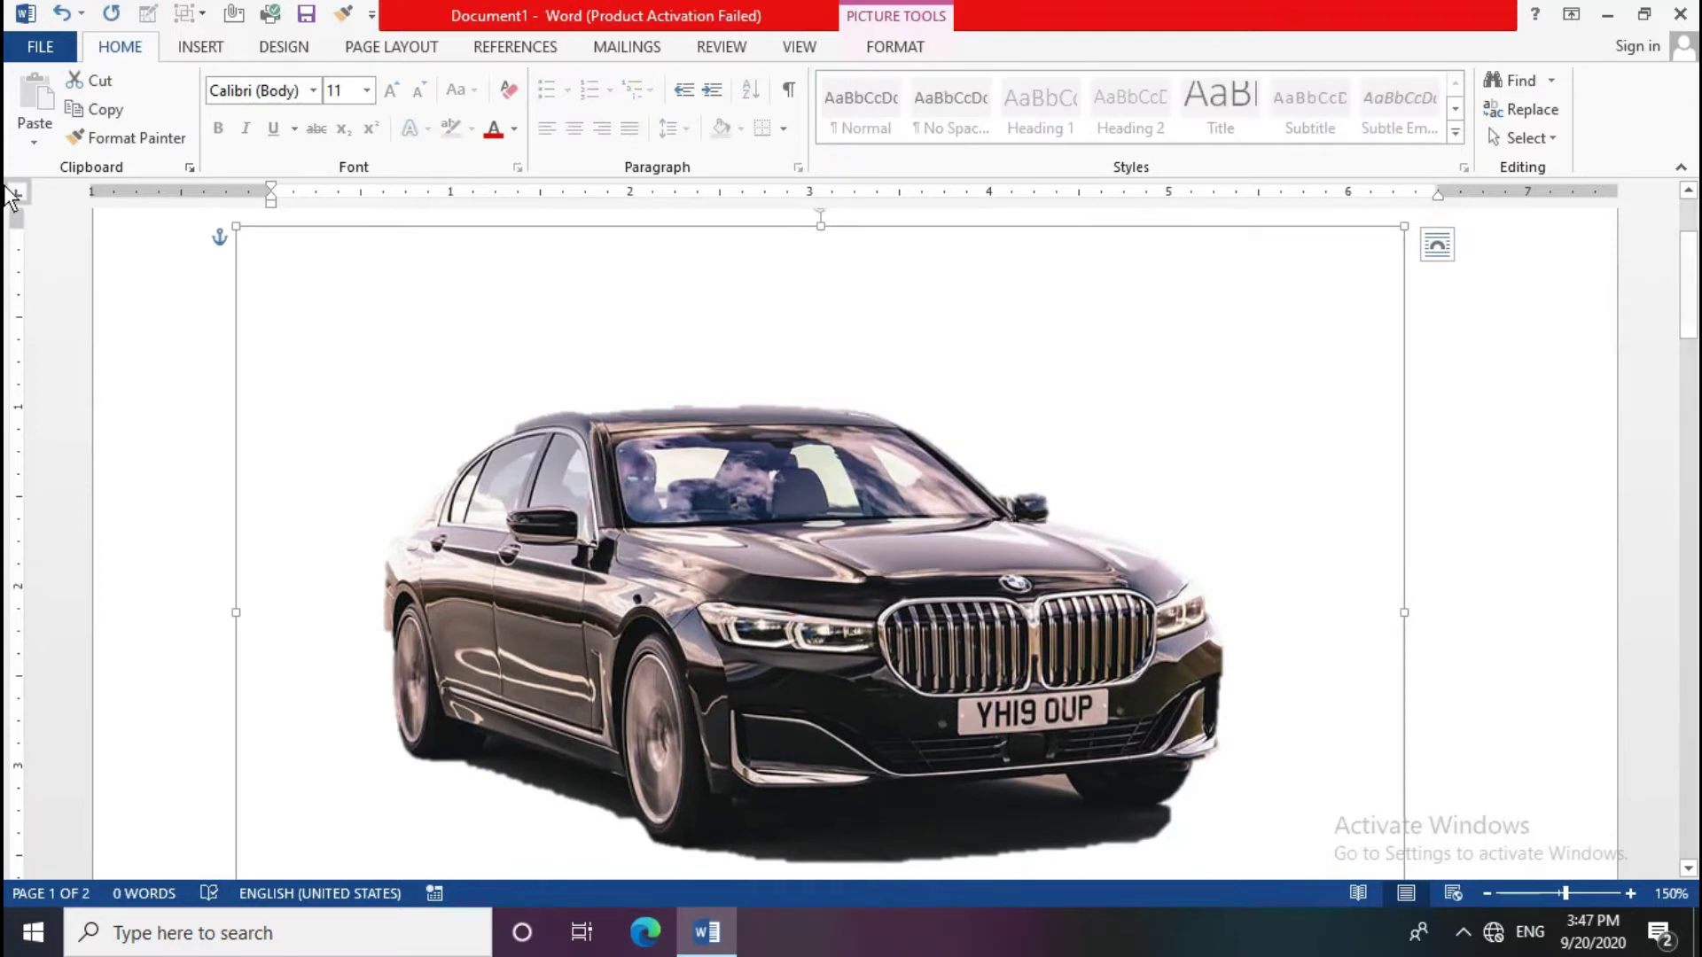
Step: Apply the Paint Strokes artistic effect to the black BMW picture
left_click(908, 40)
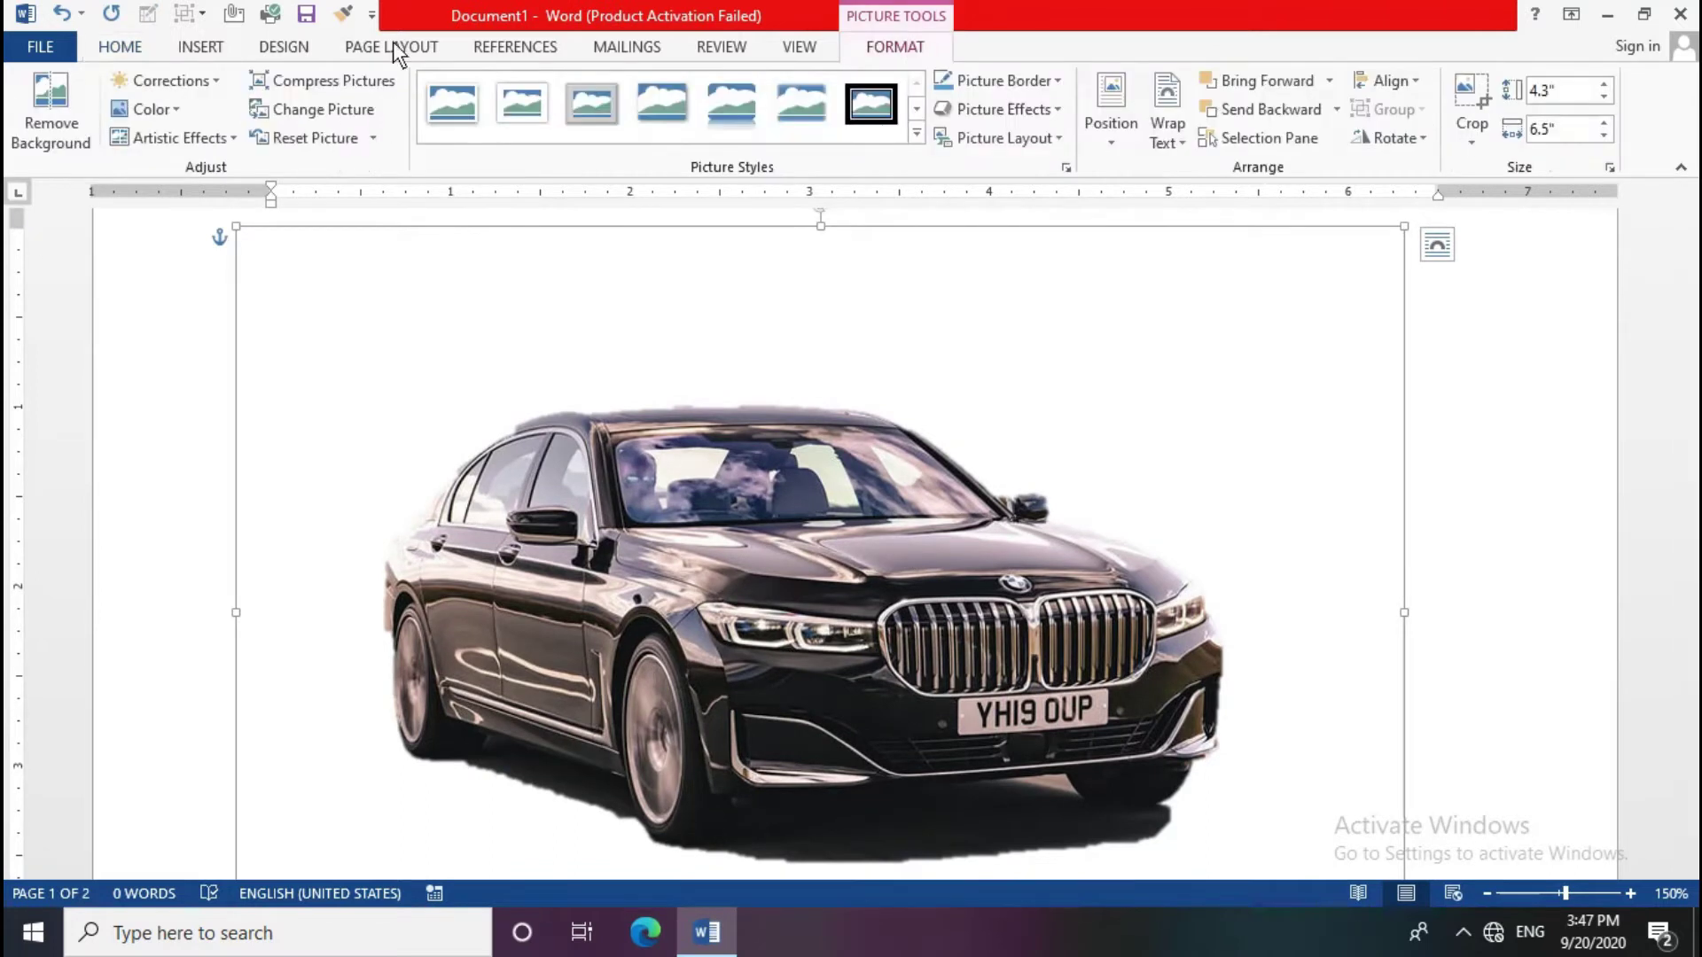
left_click(192, 148)
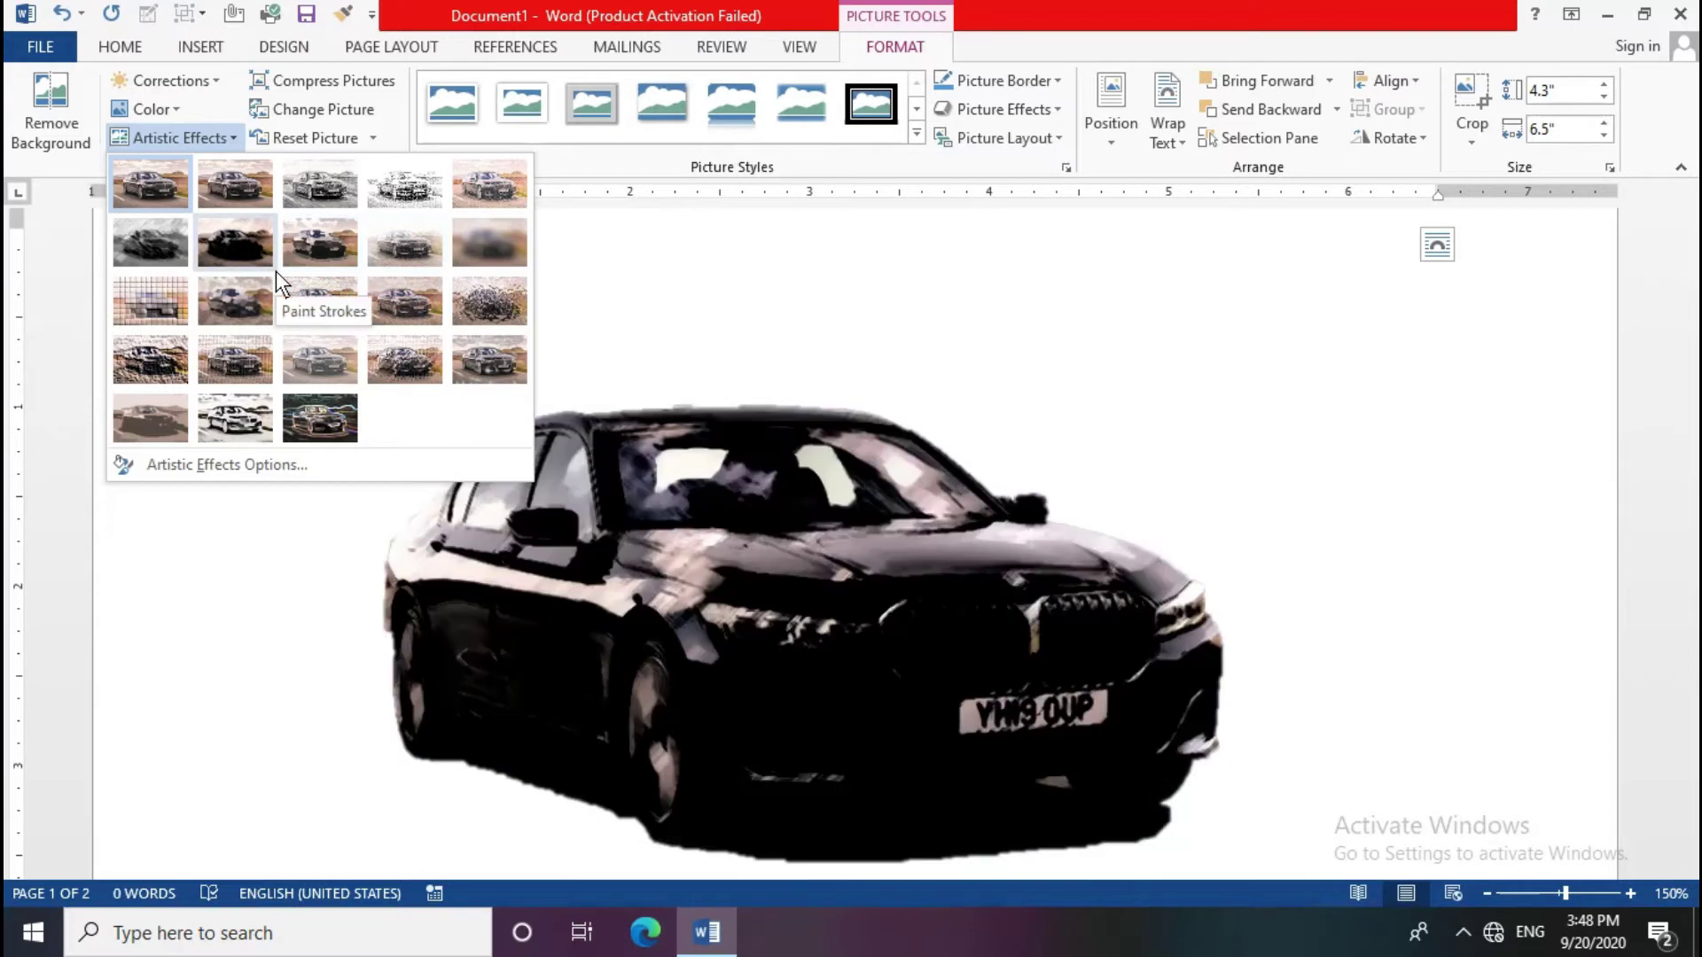
left_click(276, 274)
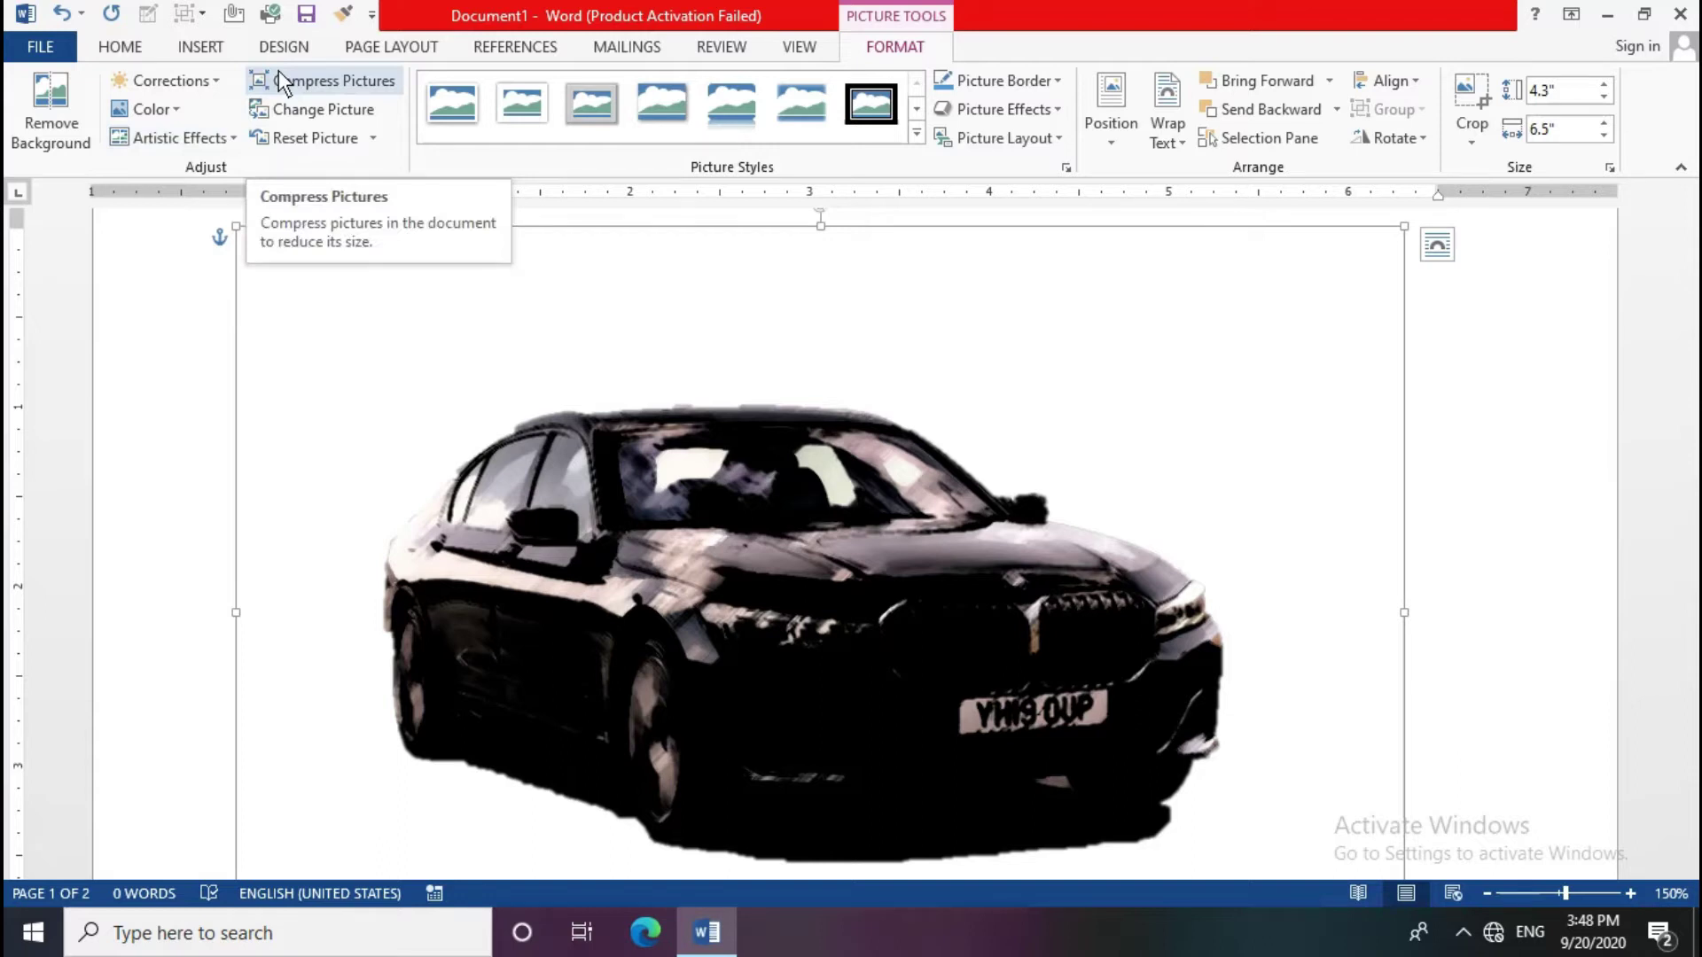
Step: Compress only the car picture, deleting cropped areas and using document resolution
left_click(278, 78)
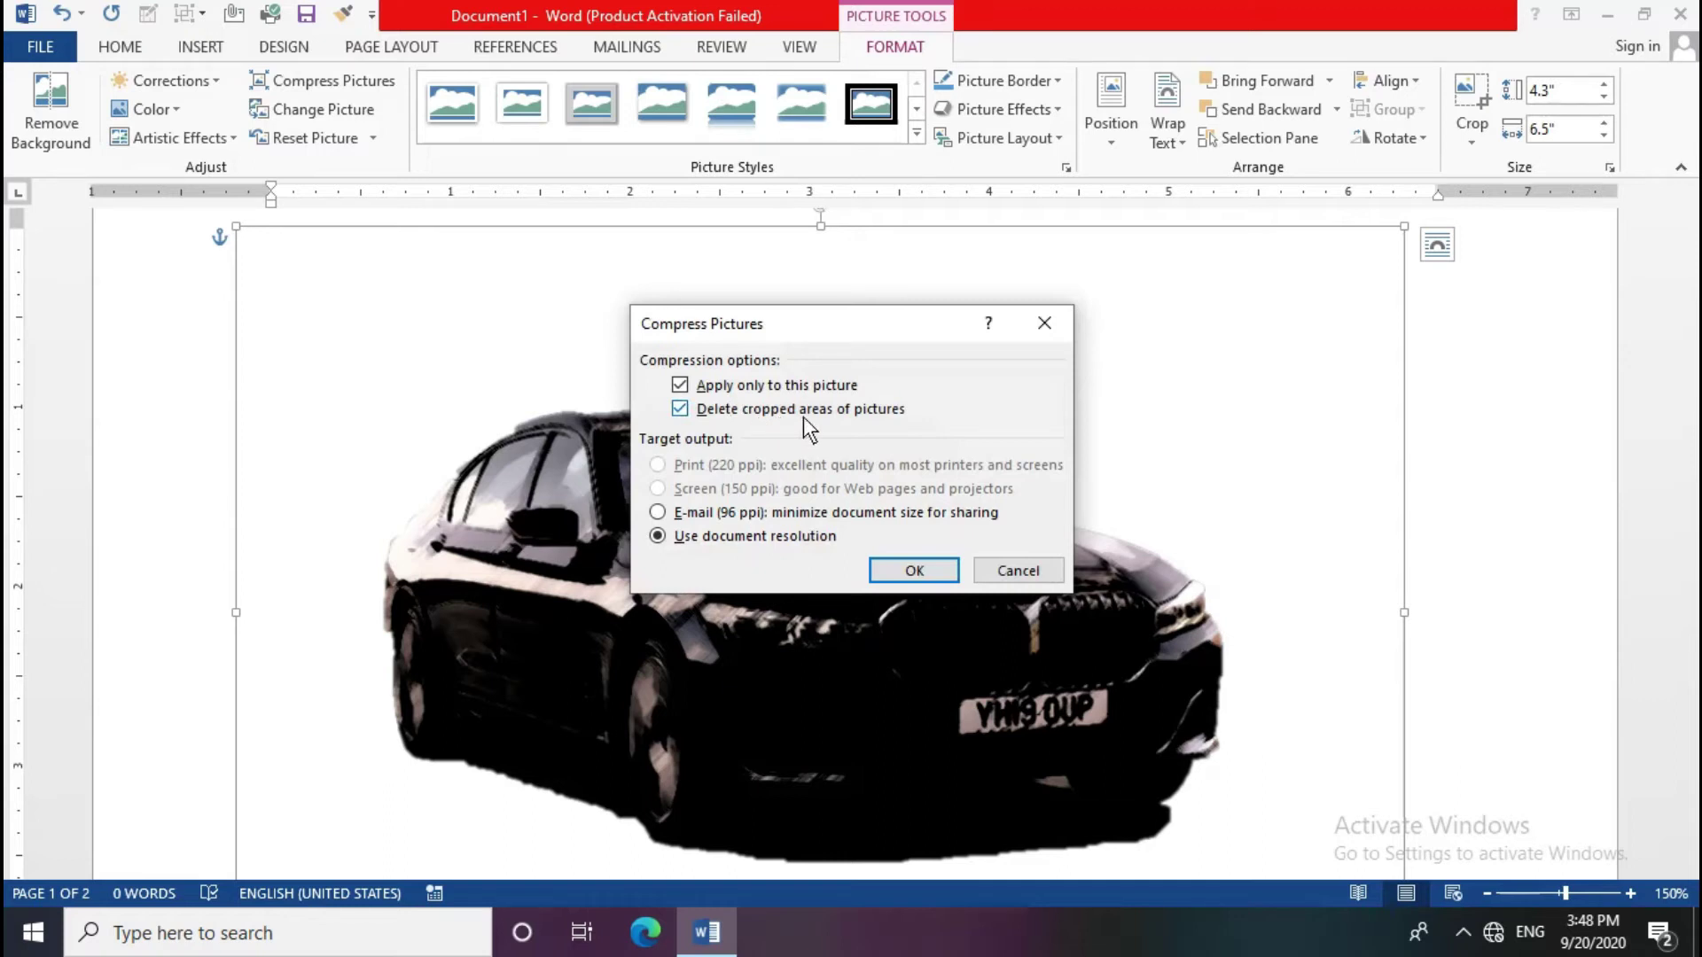
left_click(899, 571)
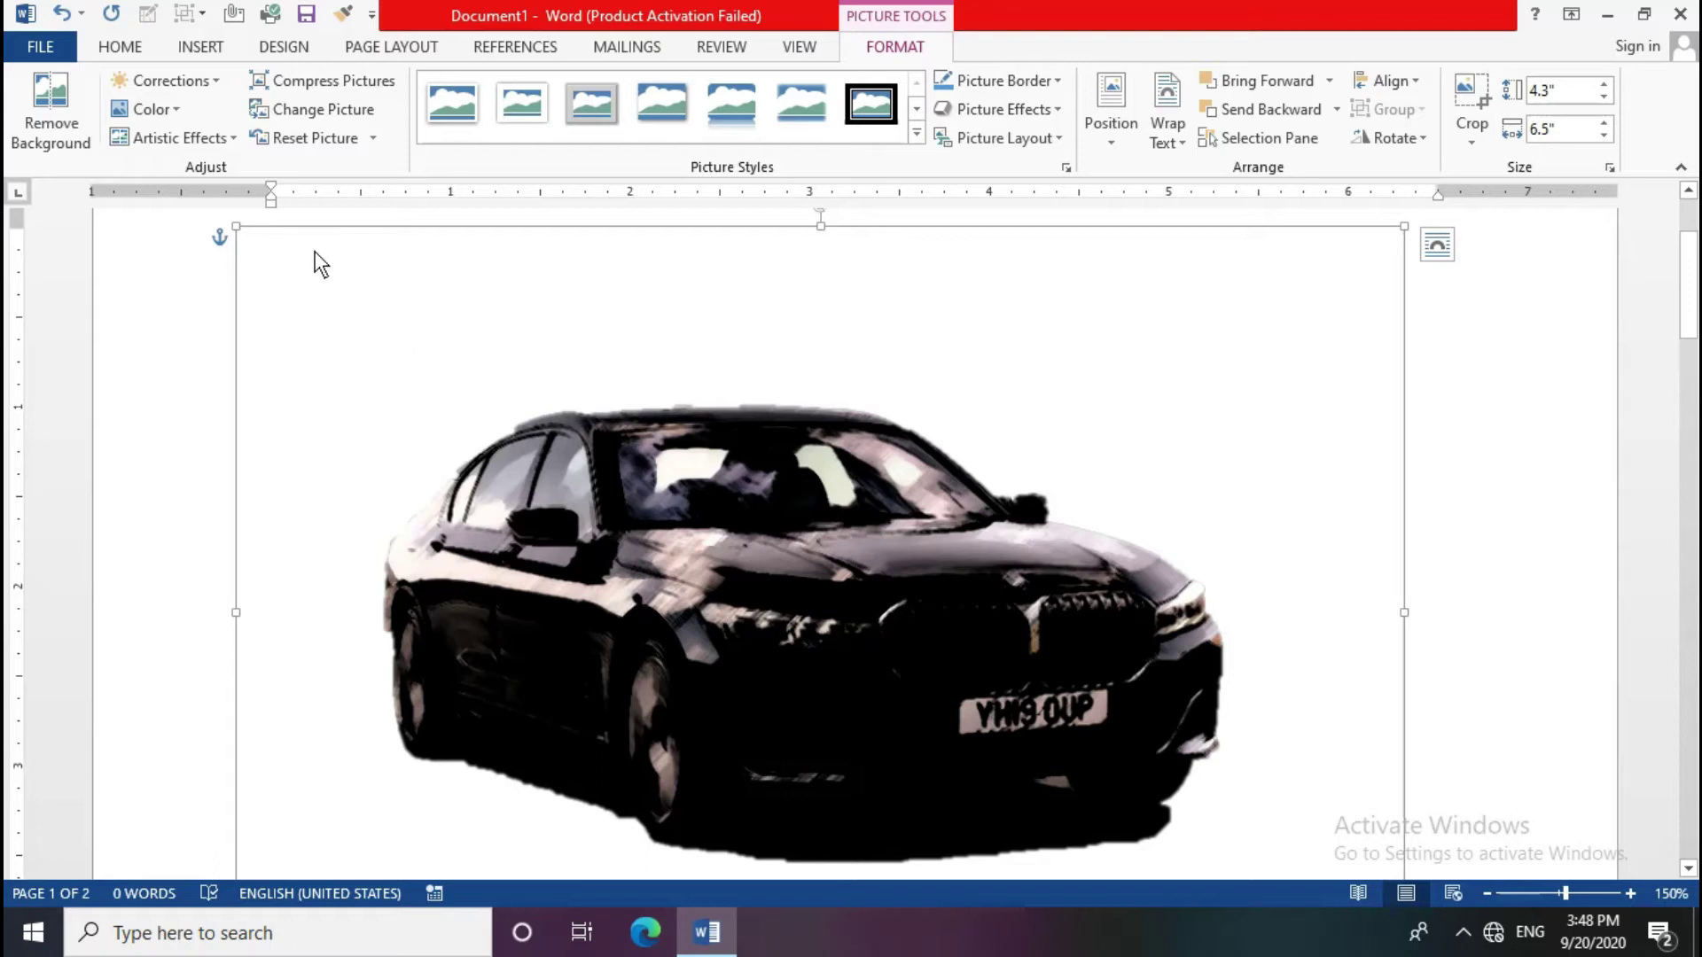
Step: Swap the car for the tree-lined road photo from the local Pictures folder
left_click(331, 106)
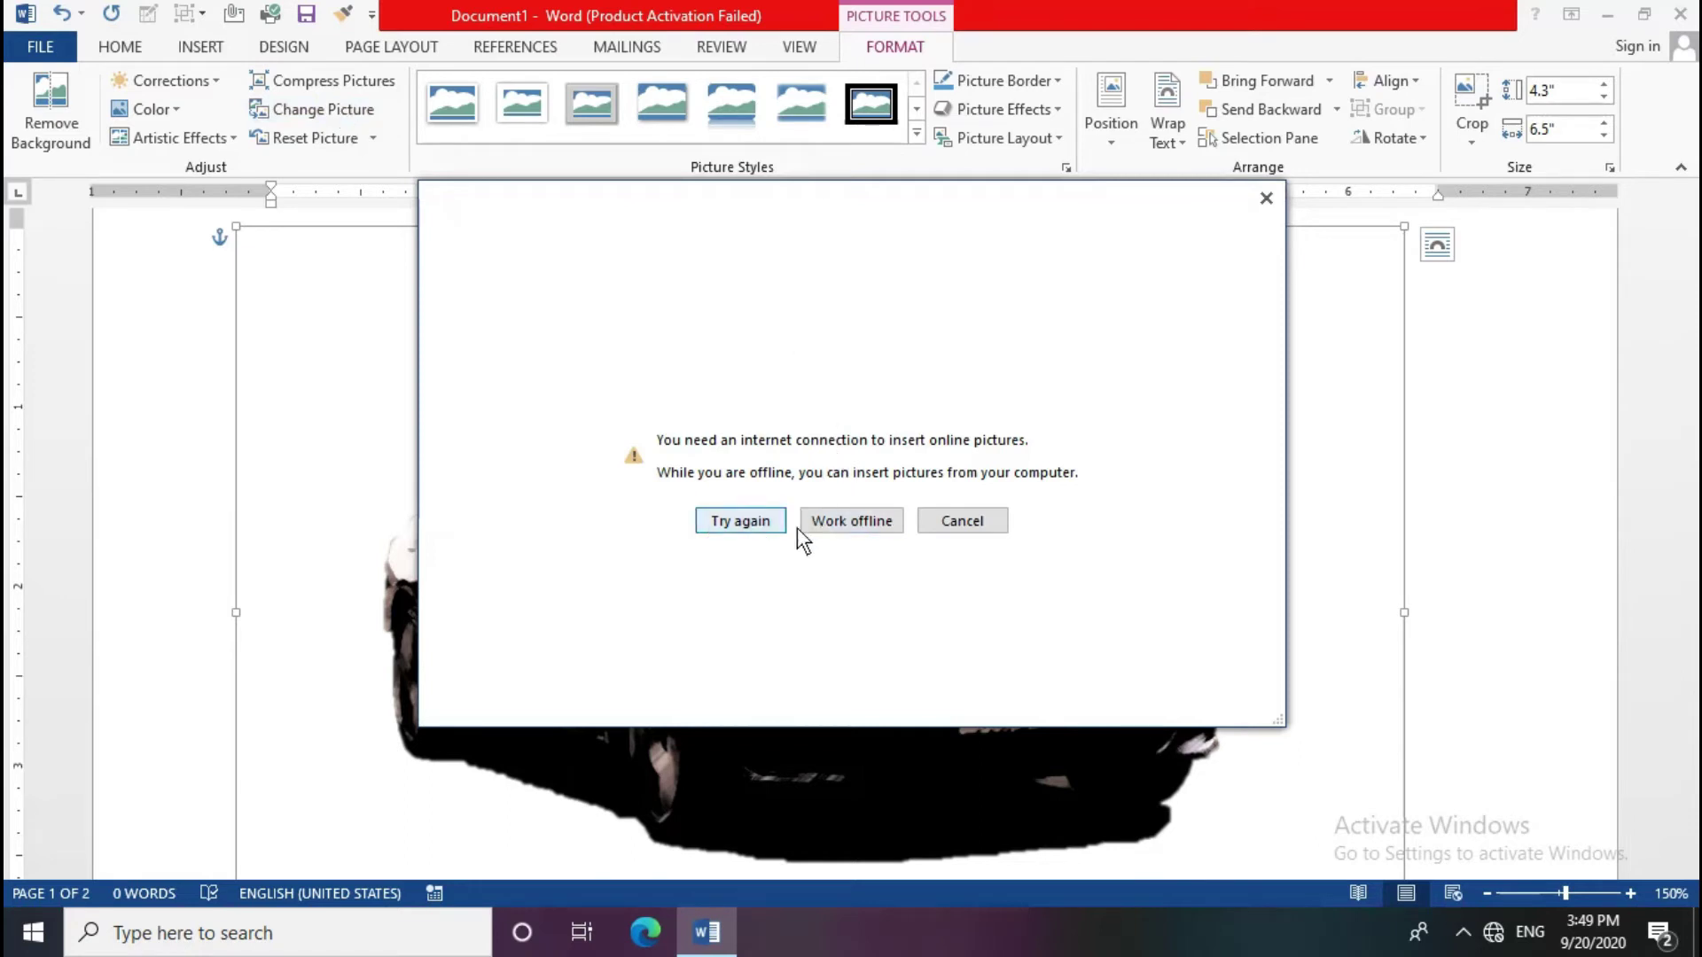
left_click(876, 519)
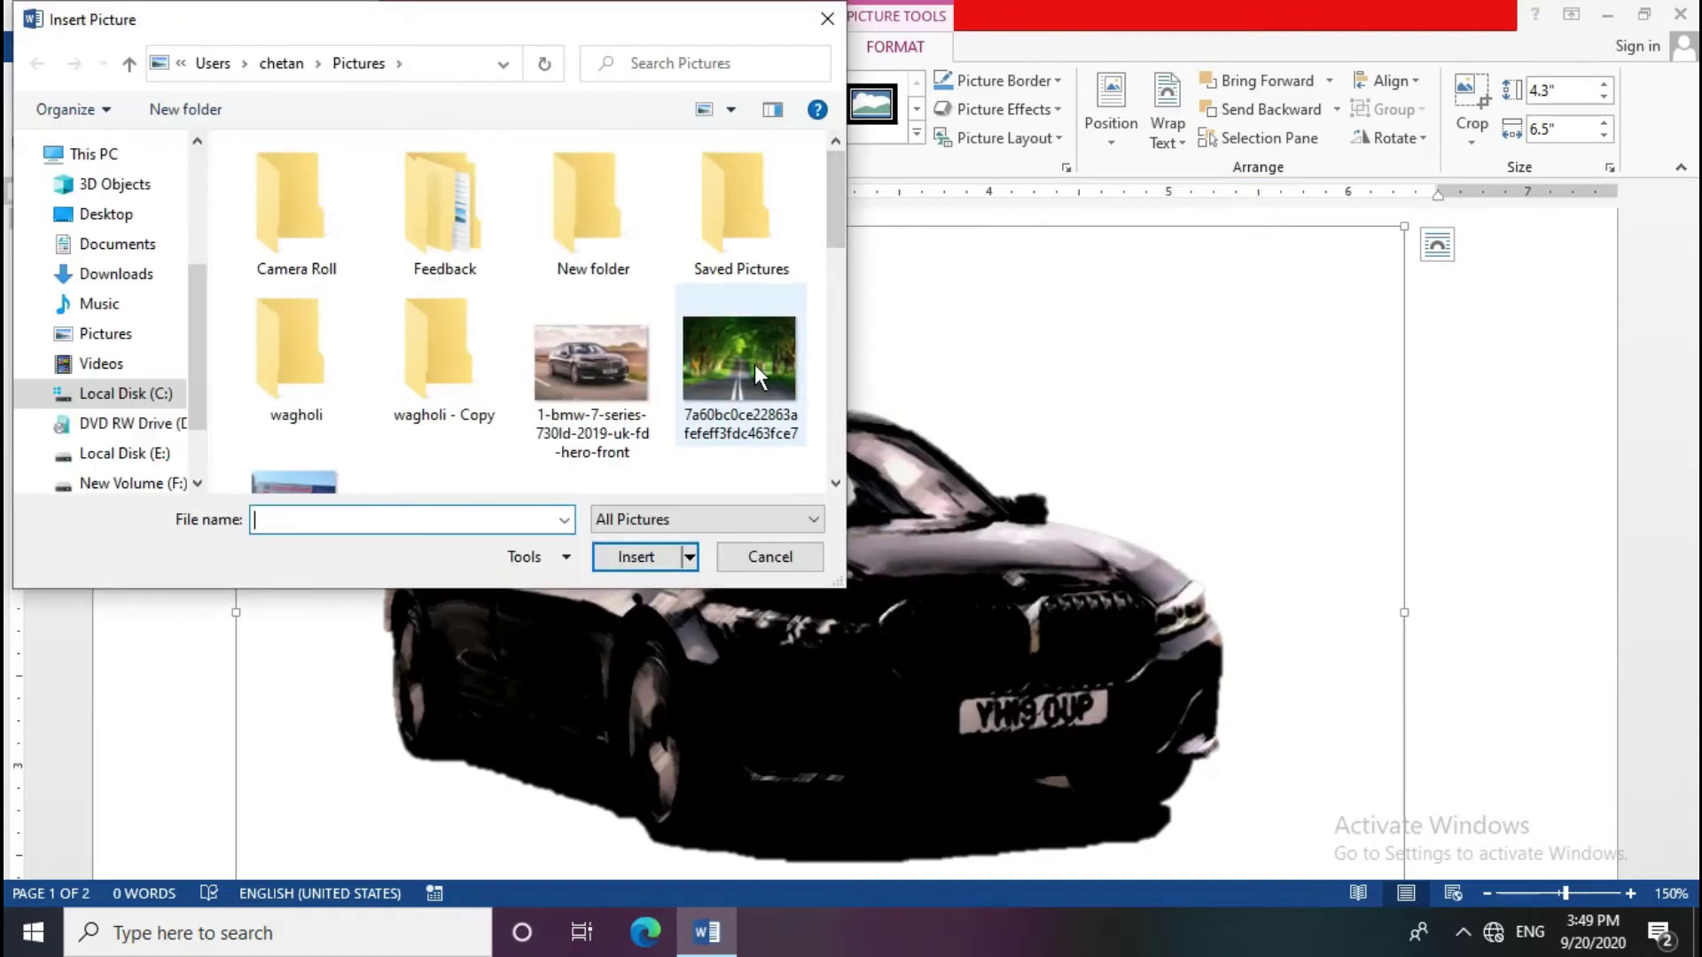
left_click_drag(834, 223, 831, 261)
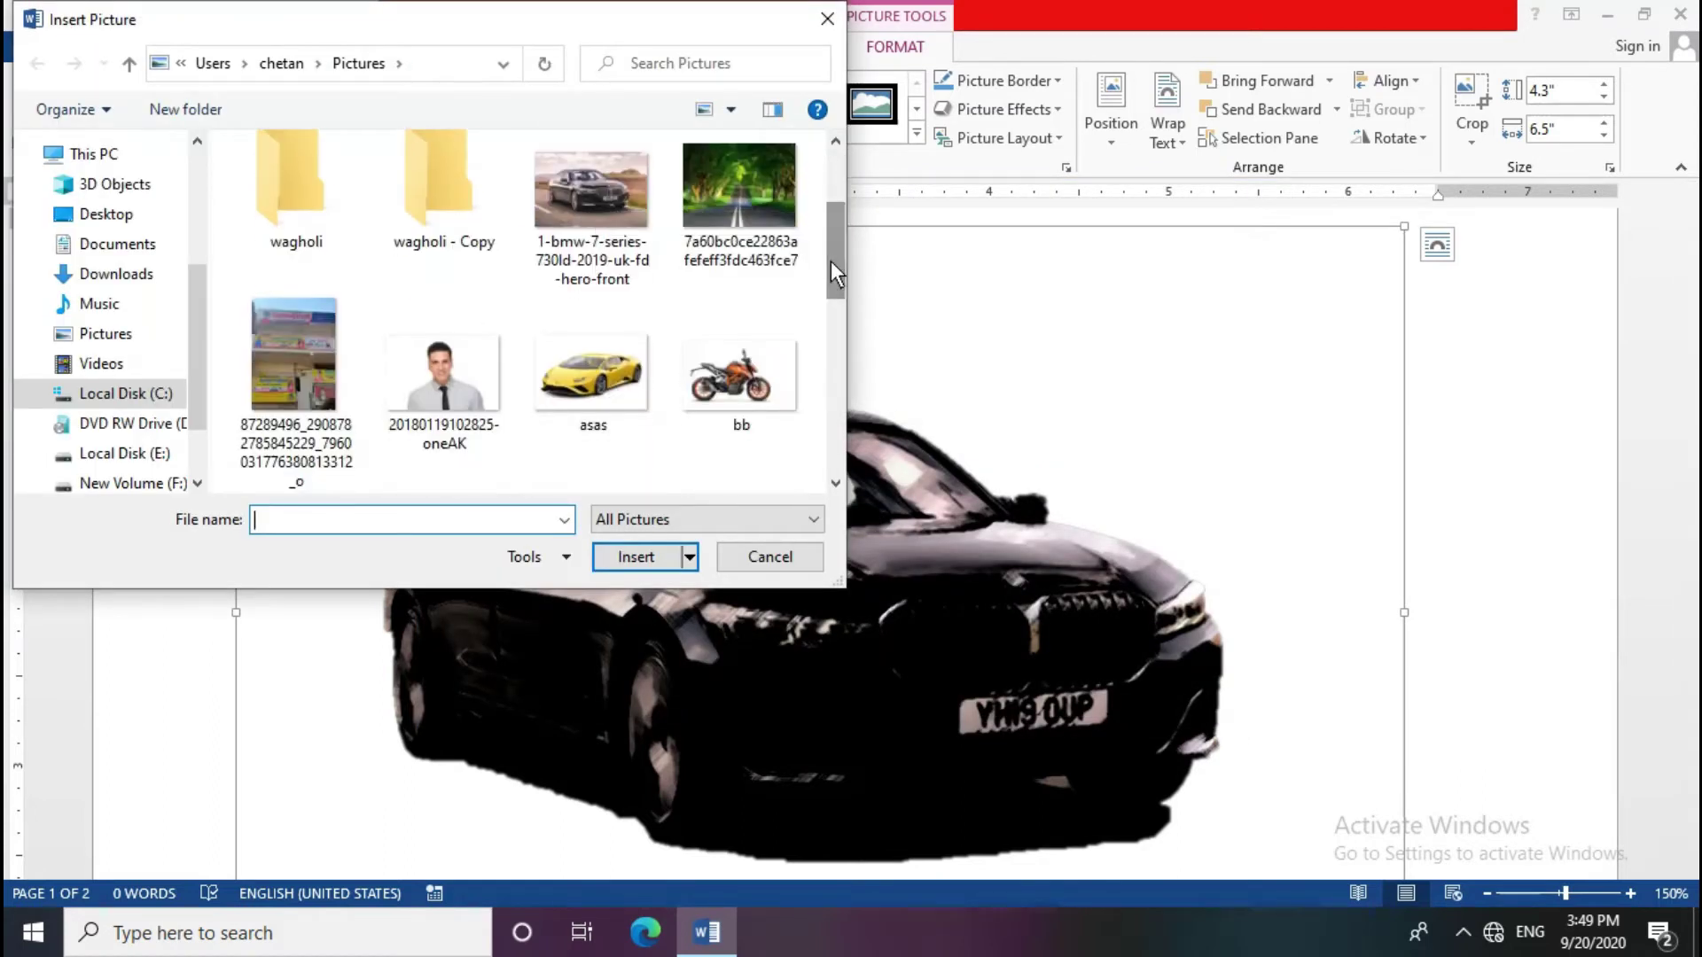
left_click(622, 215)
left_click(703, 282)
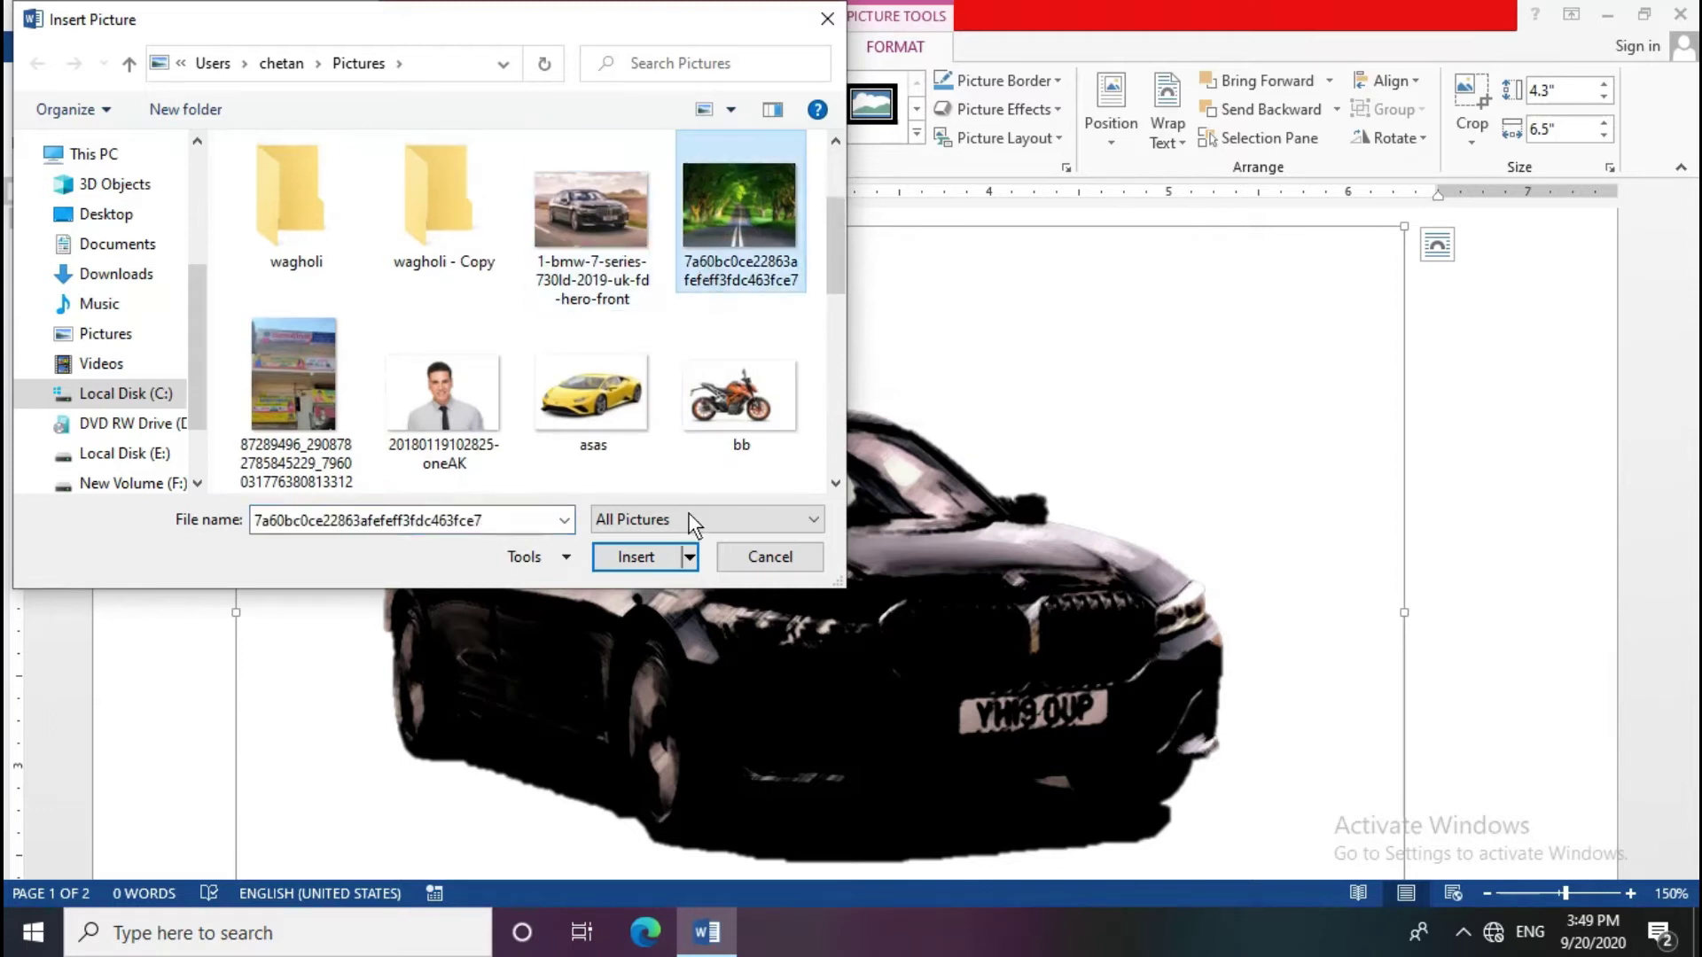
left_click(638, 558)
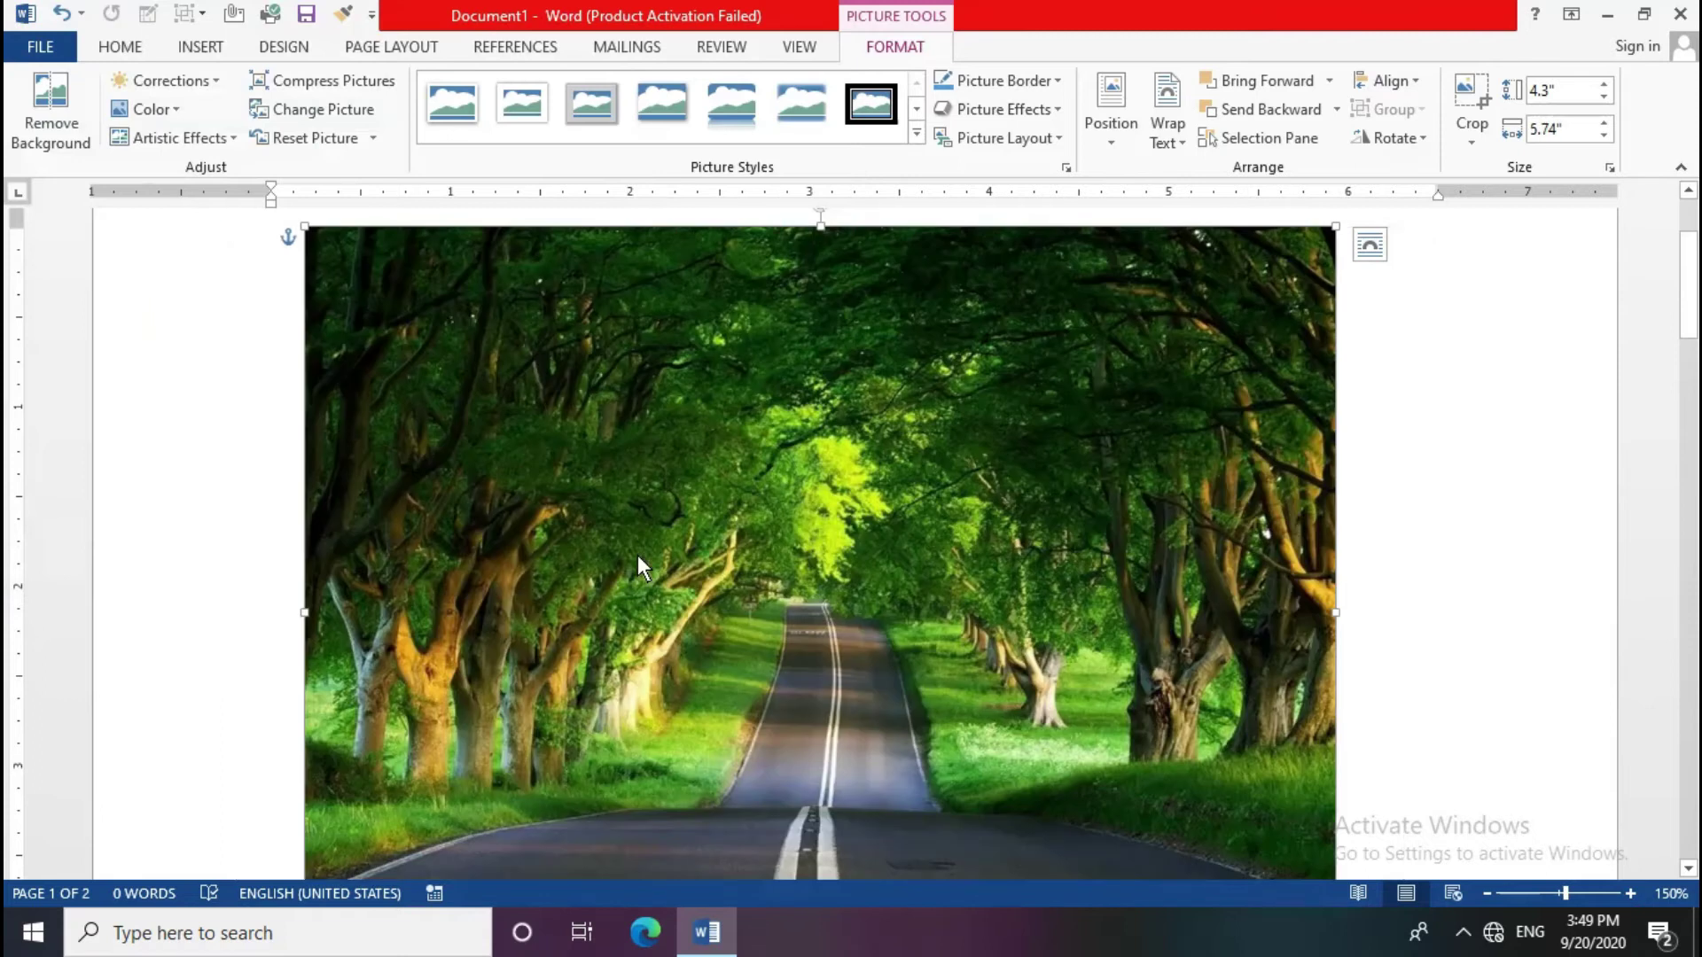
Step: Reset the trial-balance picture to its original unadjusted look
scroll(639, 547, "down", 1)
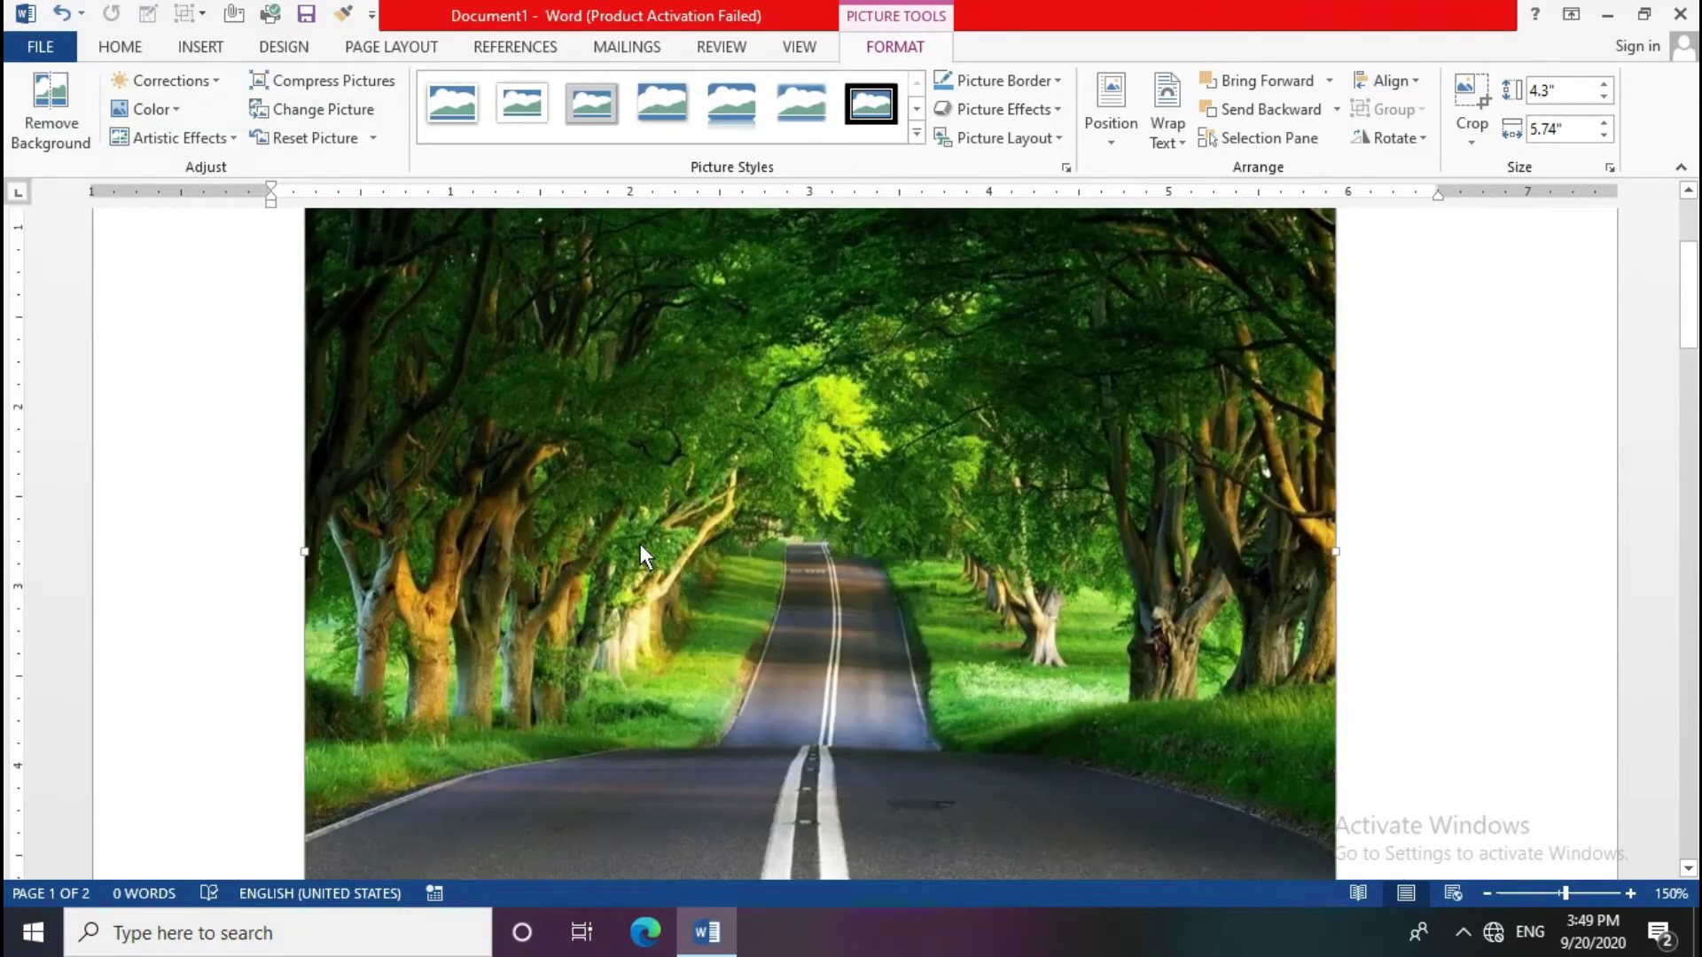
scroll(639, 543, "down", 4)
scroll(640, 539, "down", 2)
scroll(770, 536, "down", 3)
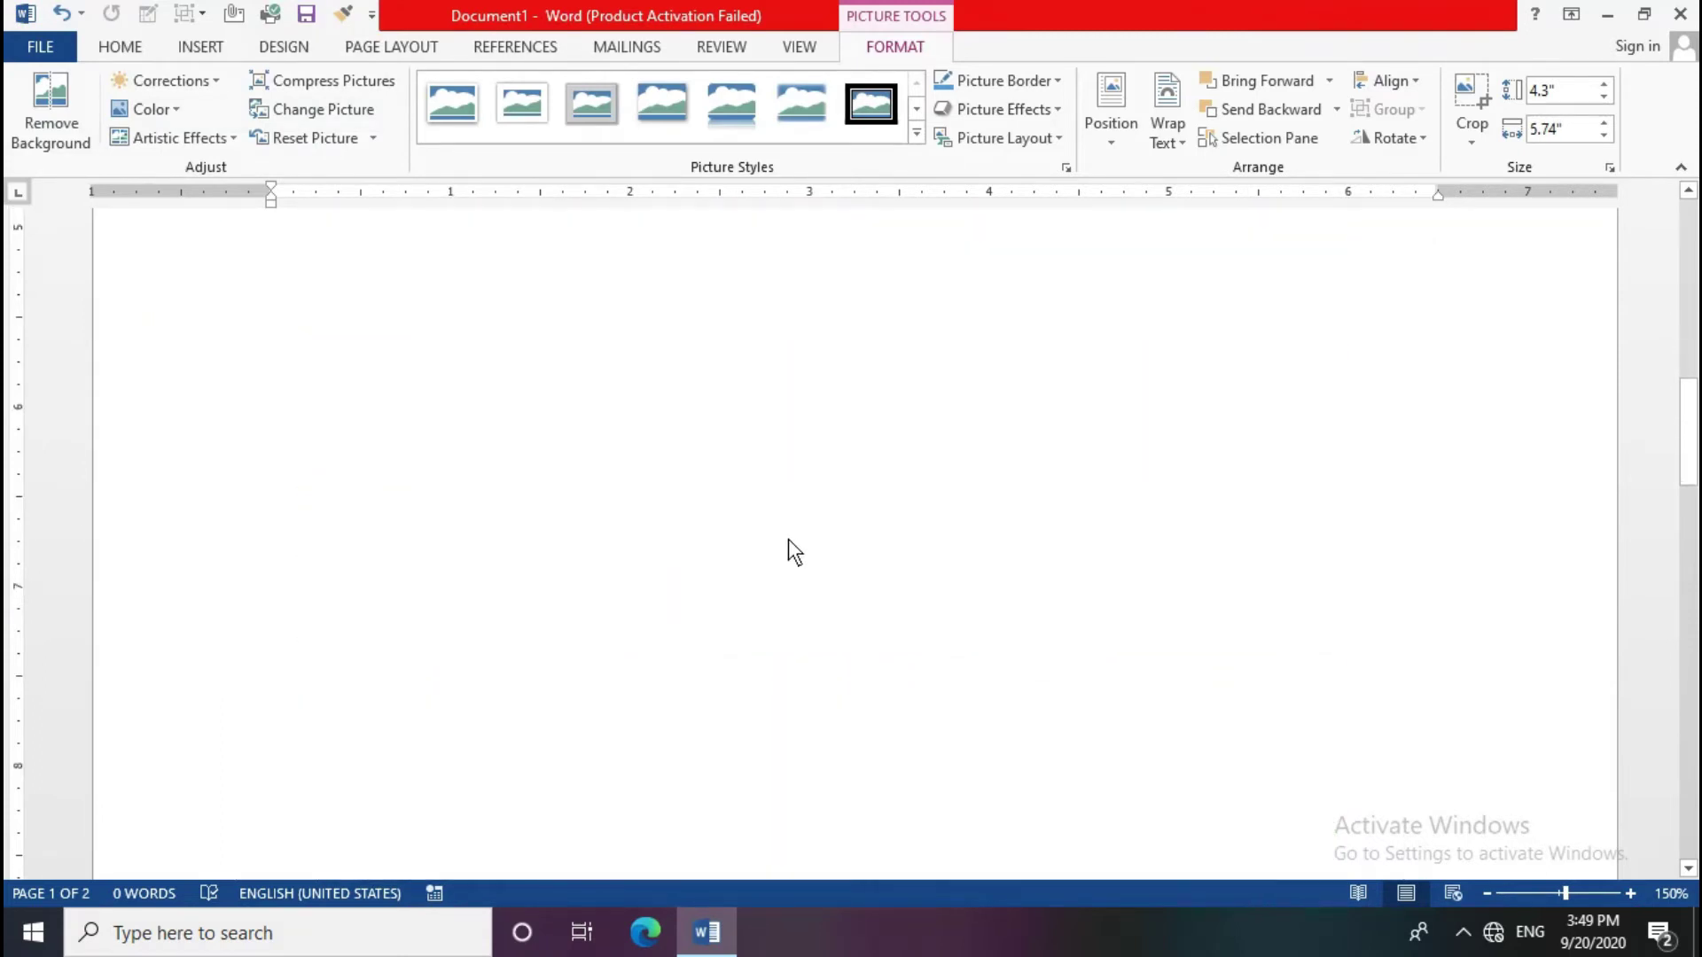
scroll(787, 543, "down", 2)
scroll(787, 549, "down", 2)
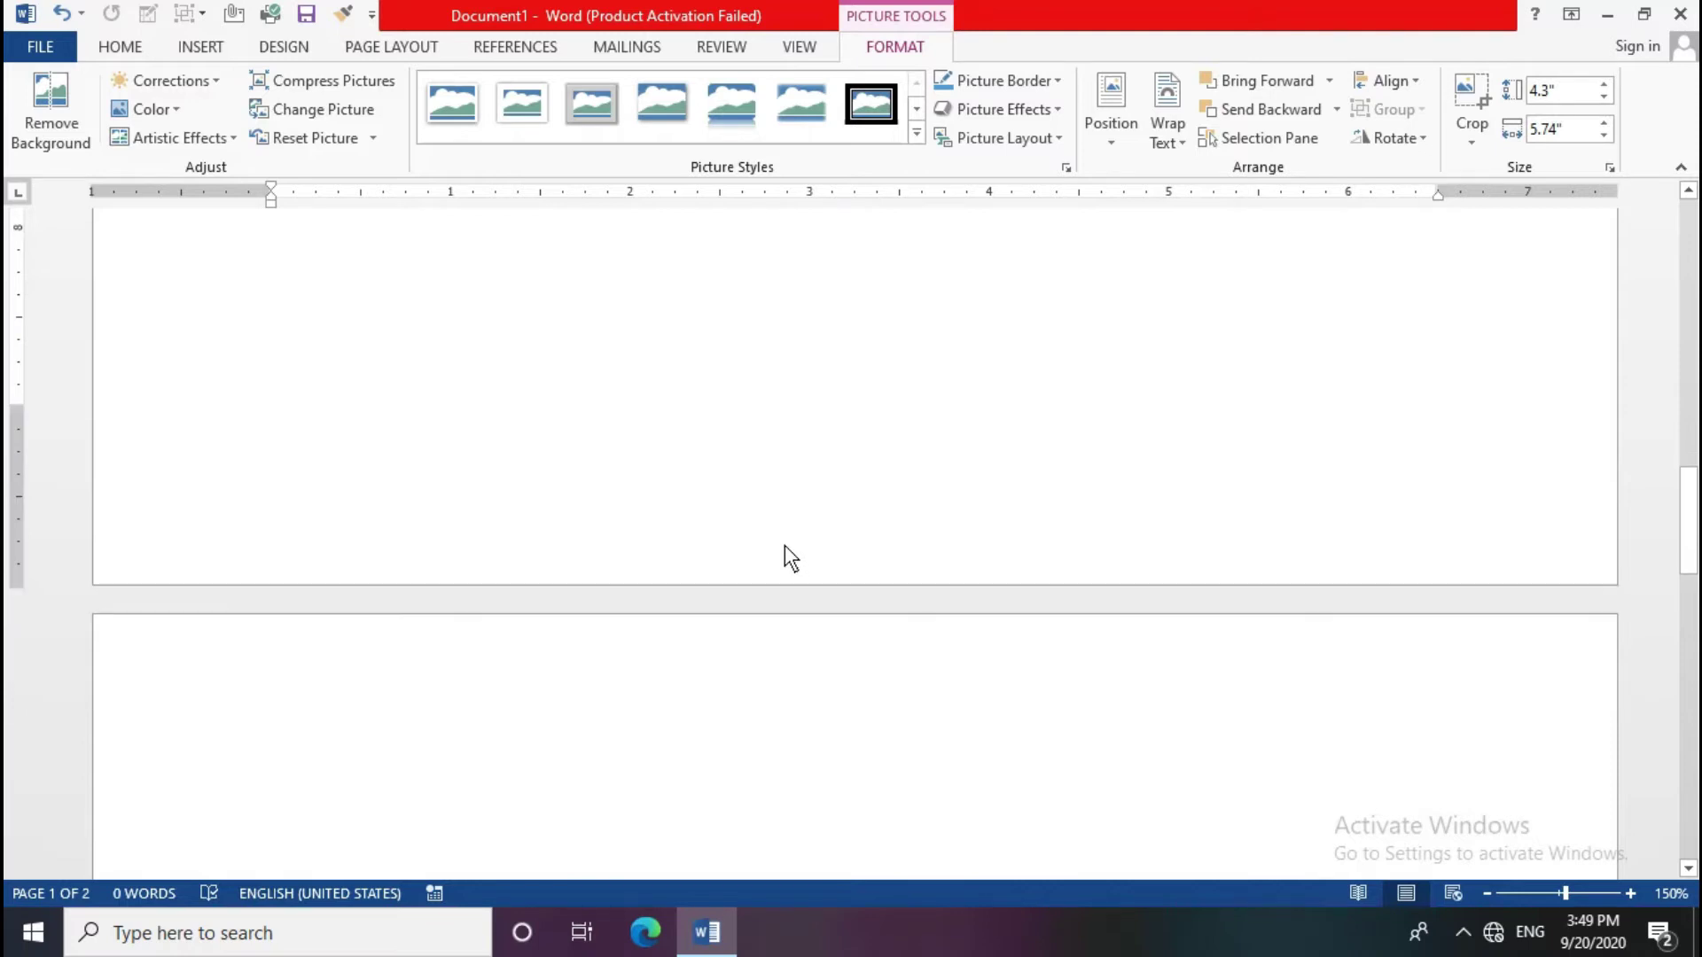
scroll(785, 547, "down", 6)
scroll(785, 547, "up", 1)
scroll(785, 546, "up", 3)
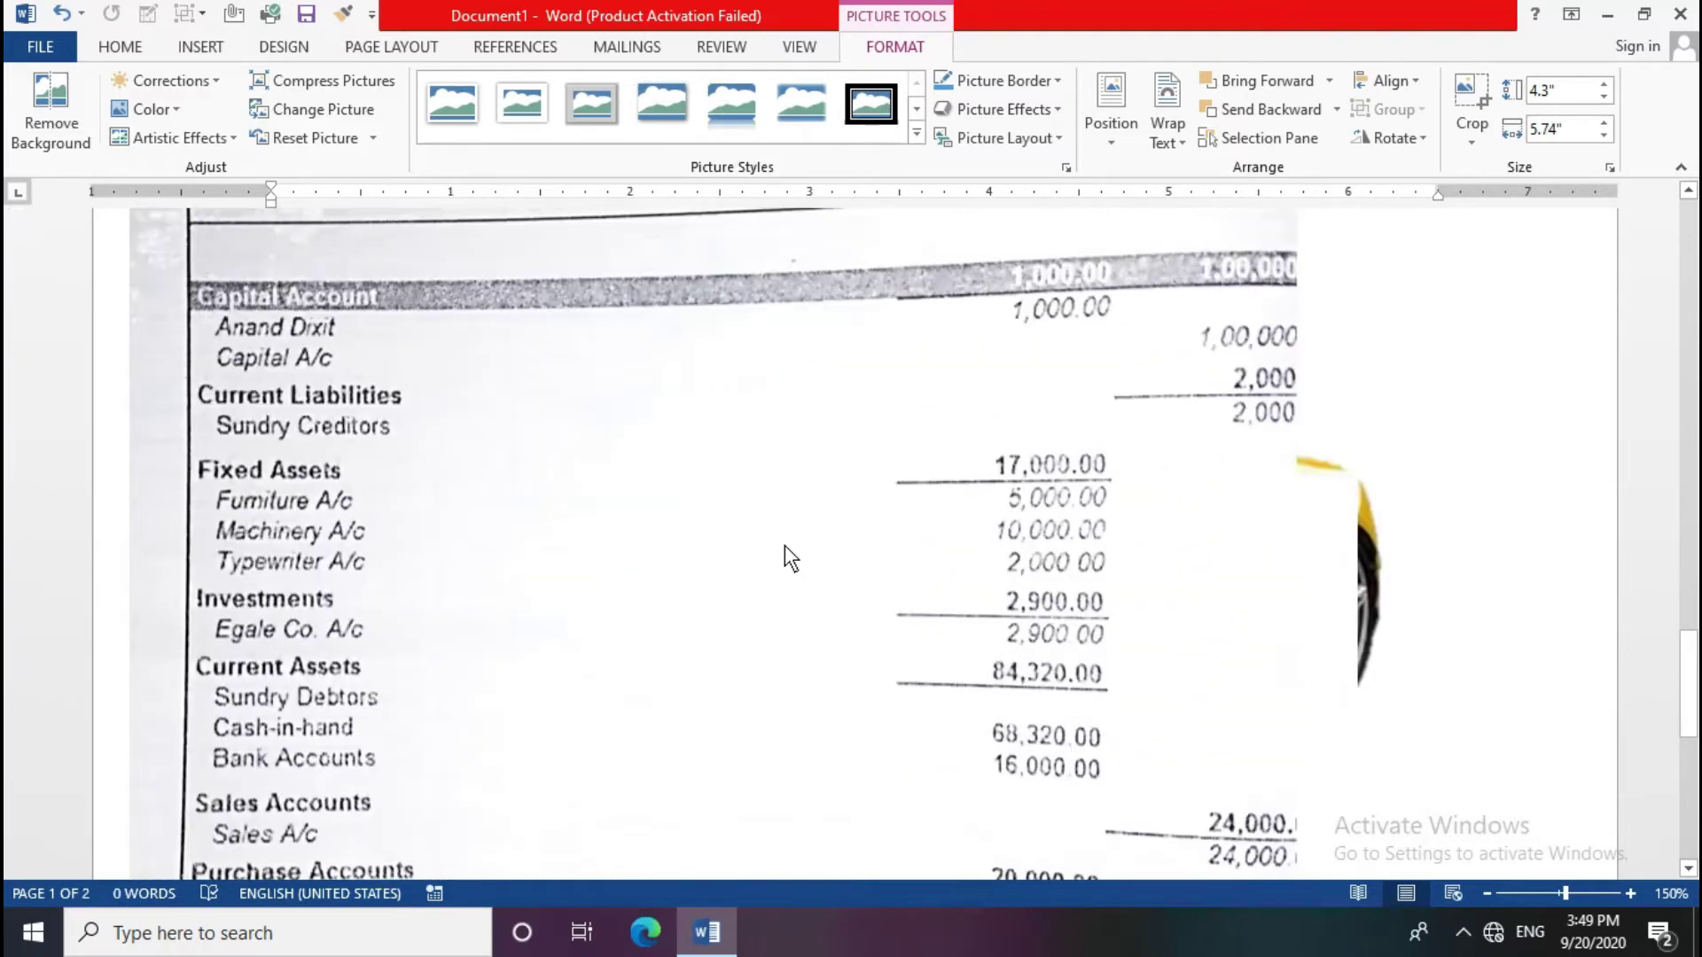
left_click_drag(1380, 565, 1330, 439)
scroll(1310, 486, "up", 3)
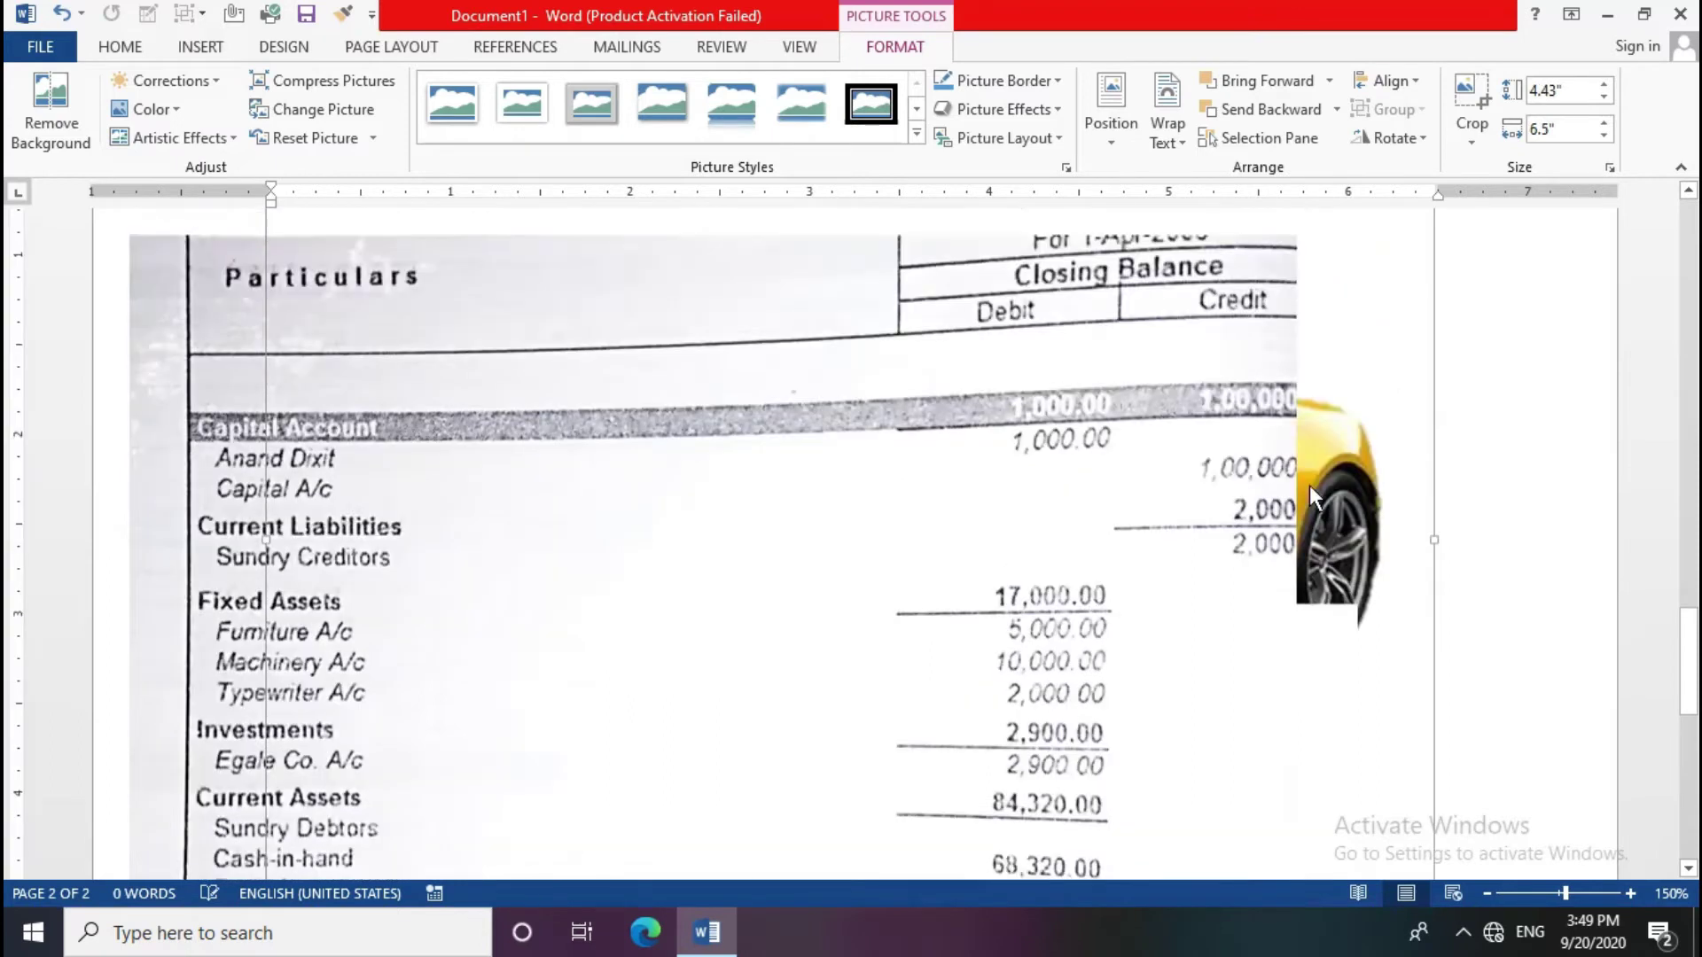
scroll(1310, 487, "up", 5)
scroll(1262, 542, "down", 3)
scroll(1174, 470, "up", 3)
scroll(1174, 470, "up", 2)
scroll(841, 416, "up", 3)
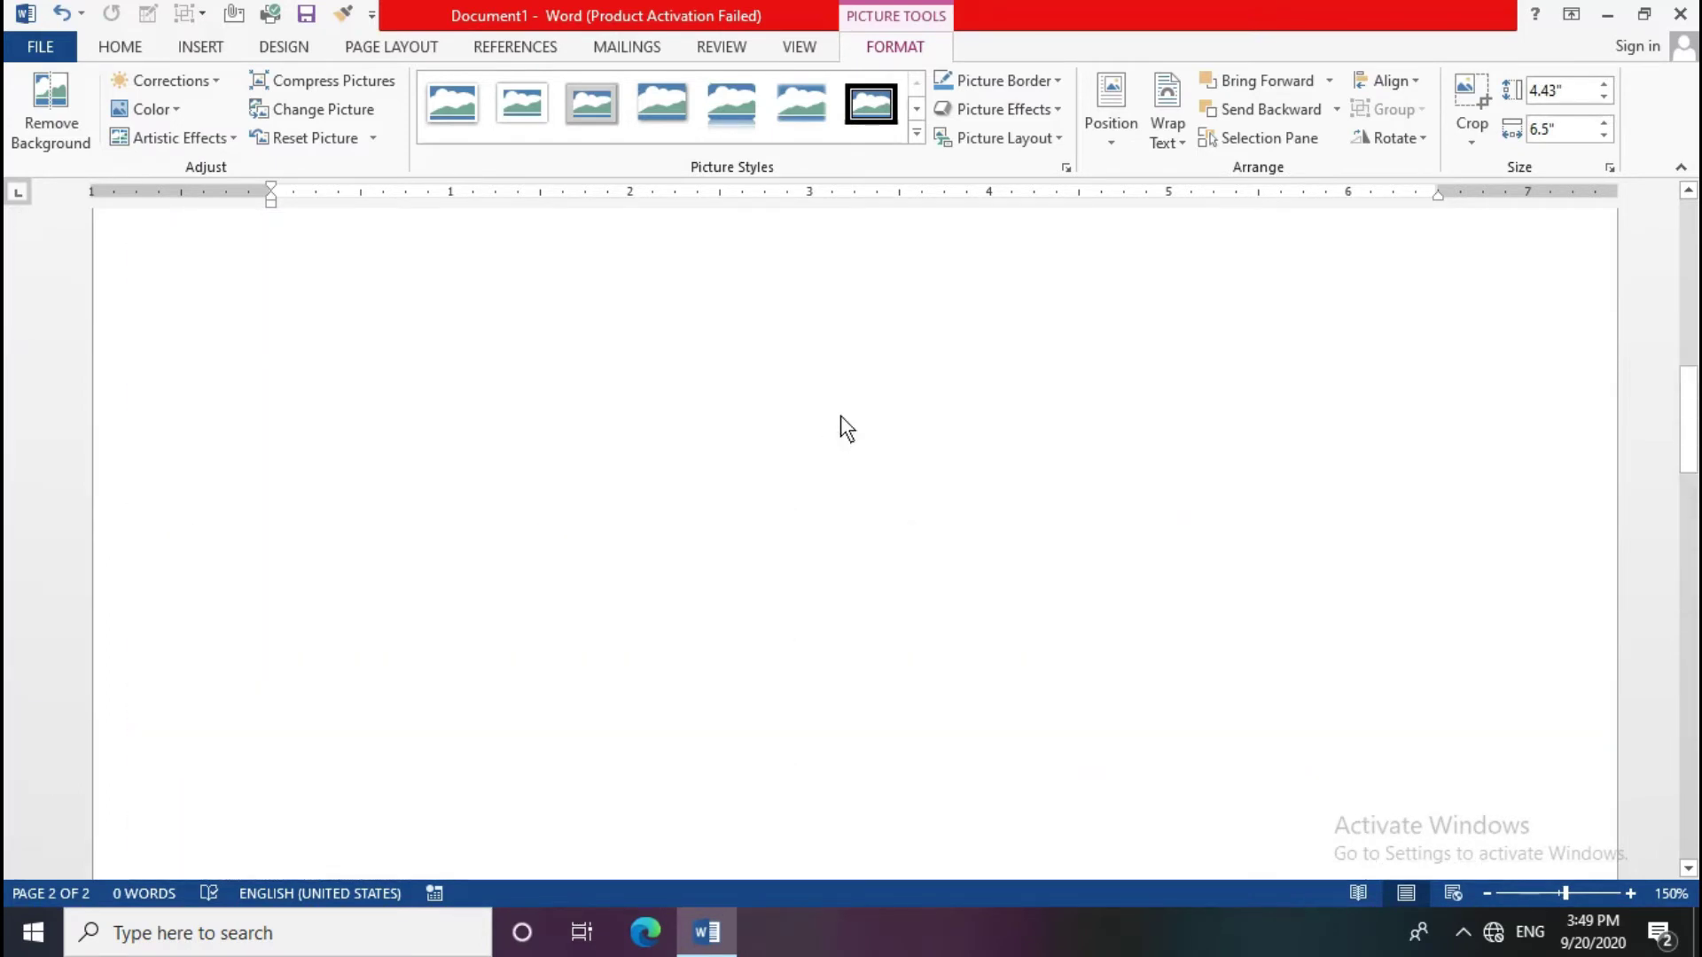
scroll(840, 415, "up", 5)
scroll(840, 415, "up", 1)
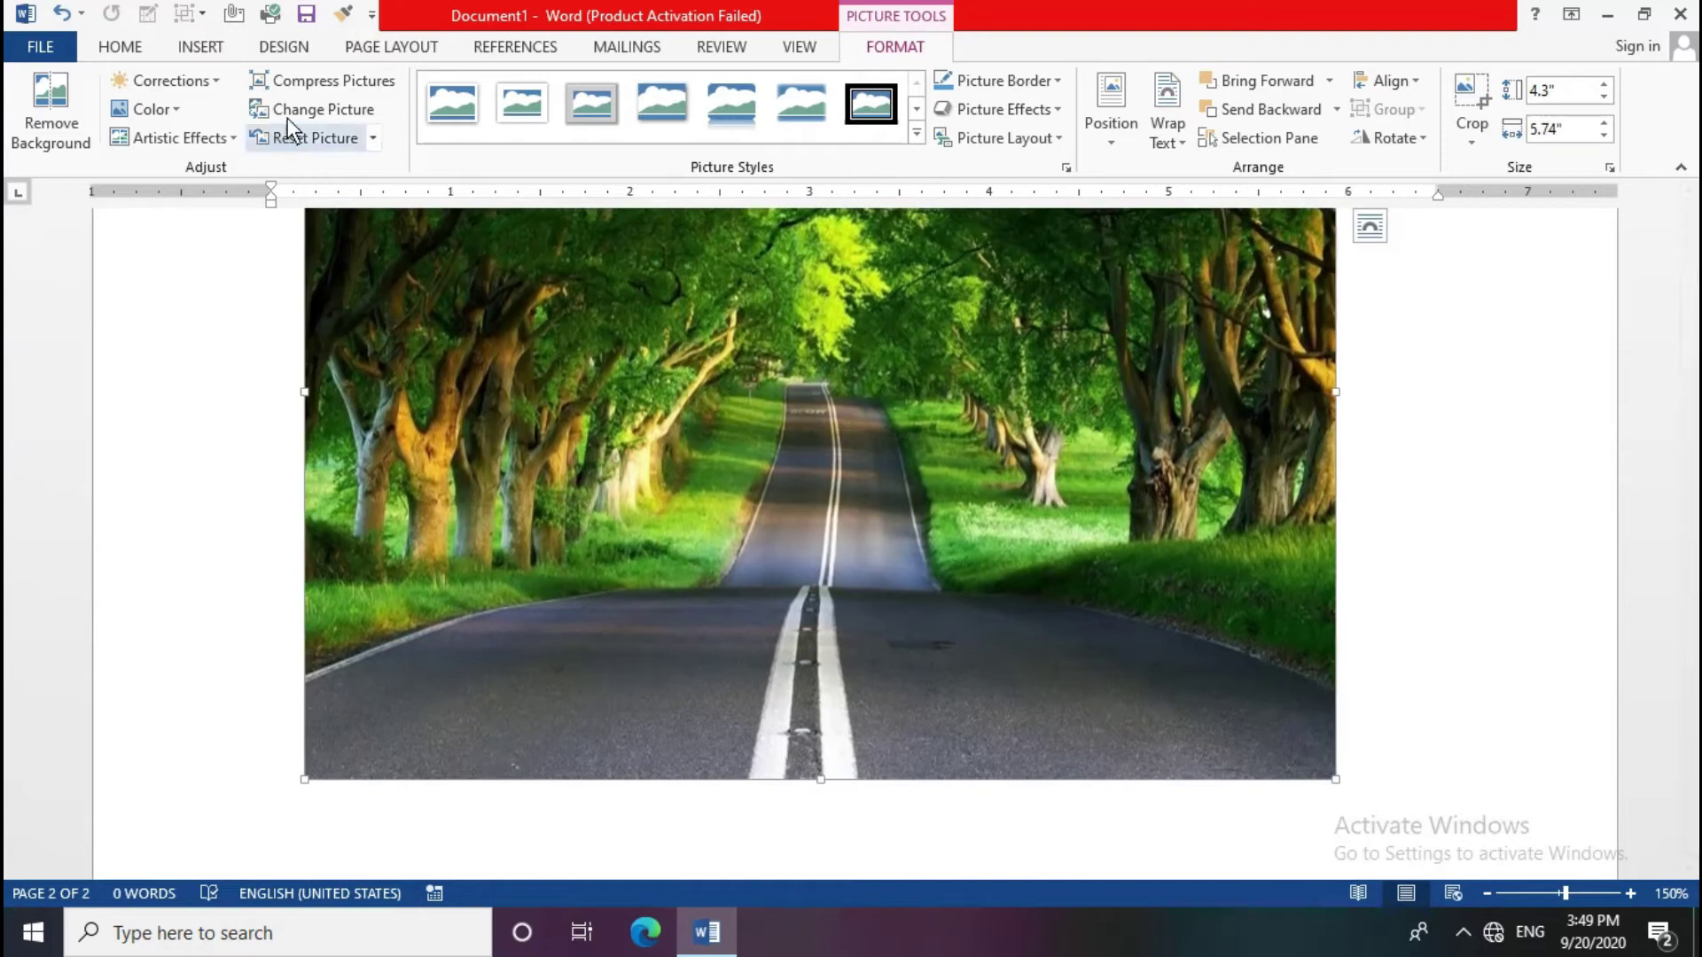
scroll(816, 412, "down", 4)
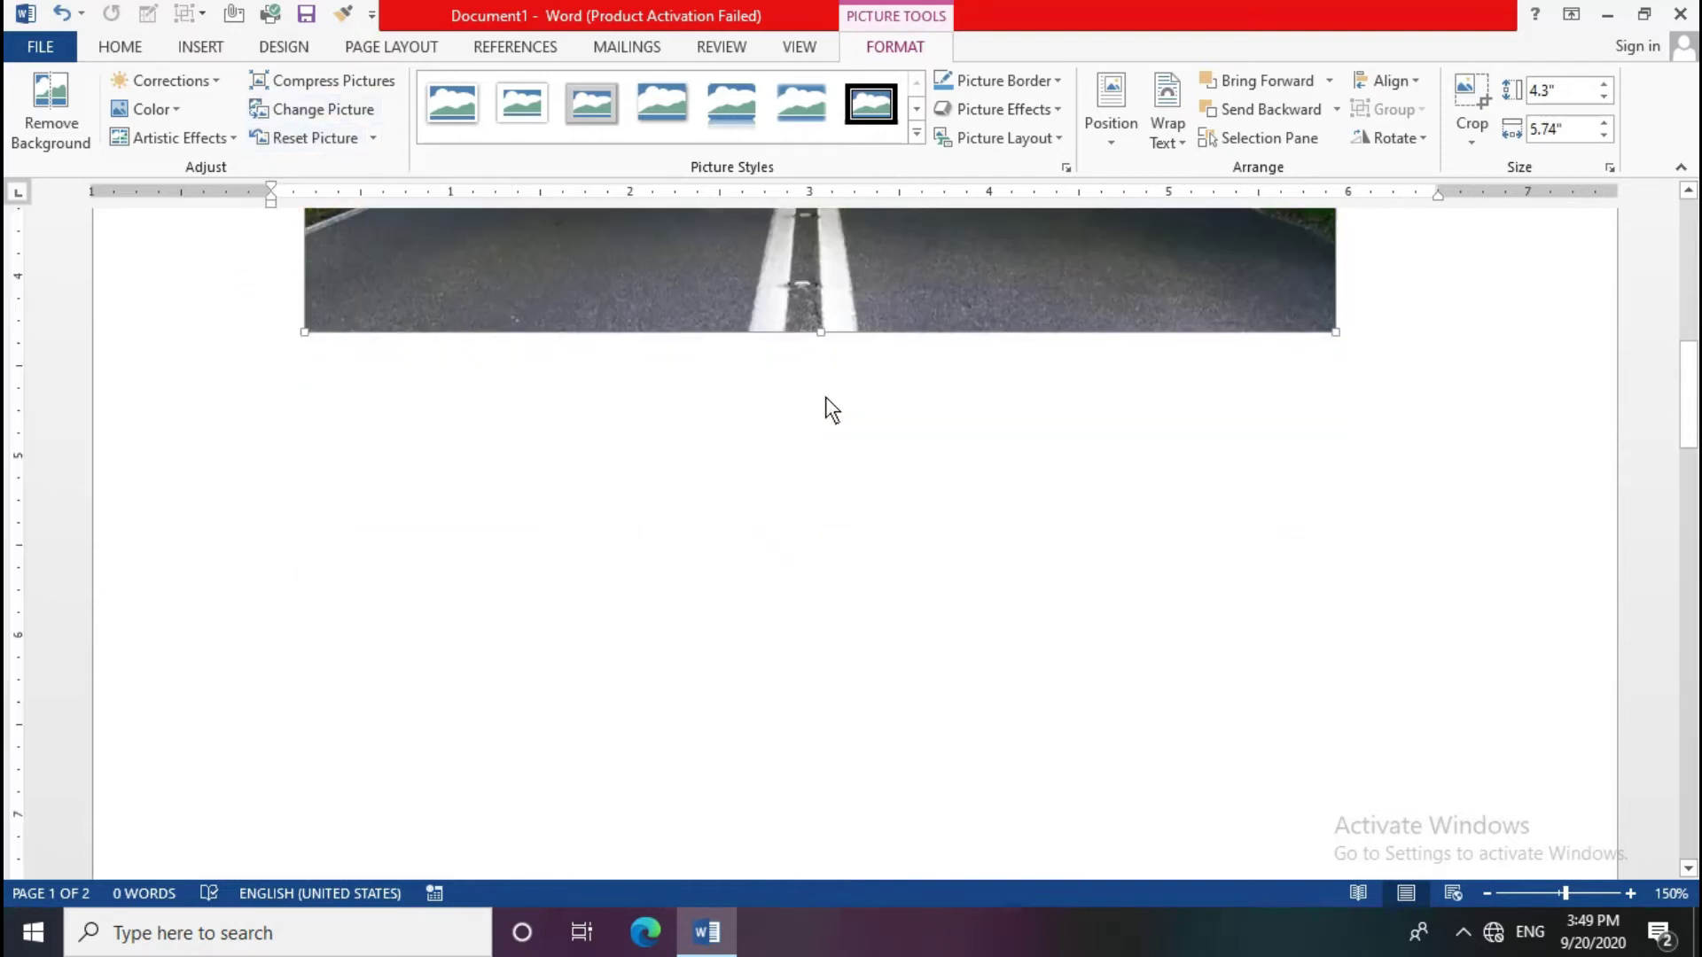
scroll(826, 403, "down", 2)
scroll(825, 403, "down", 4)
scroll(826, 403, "down", 1)
scroll(759, 435, "down", 3)
left_click(758, 432)
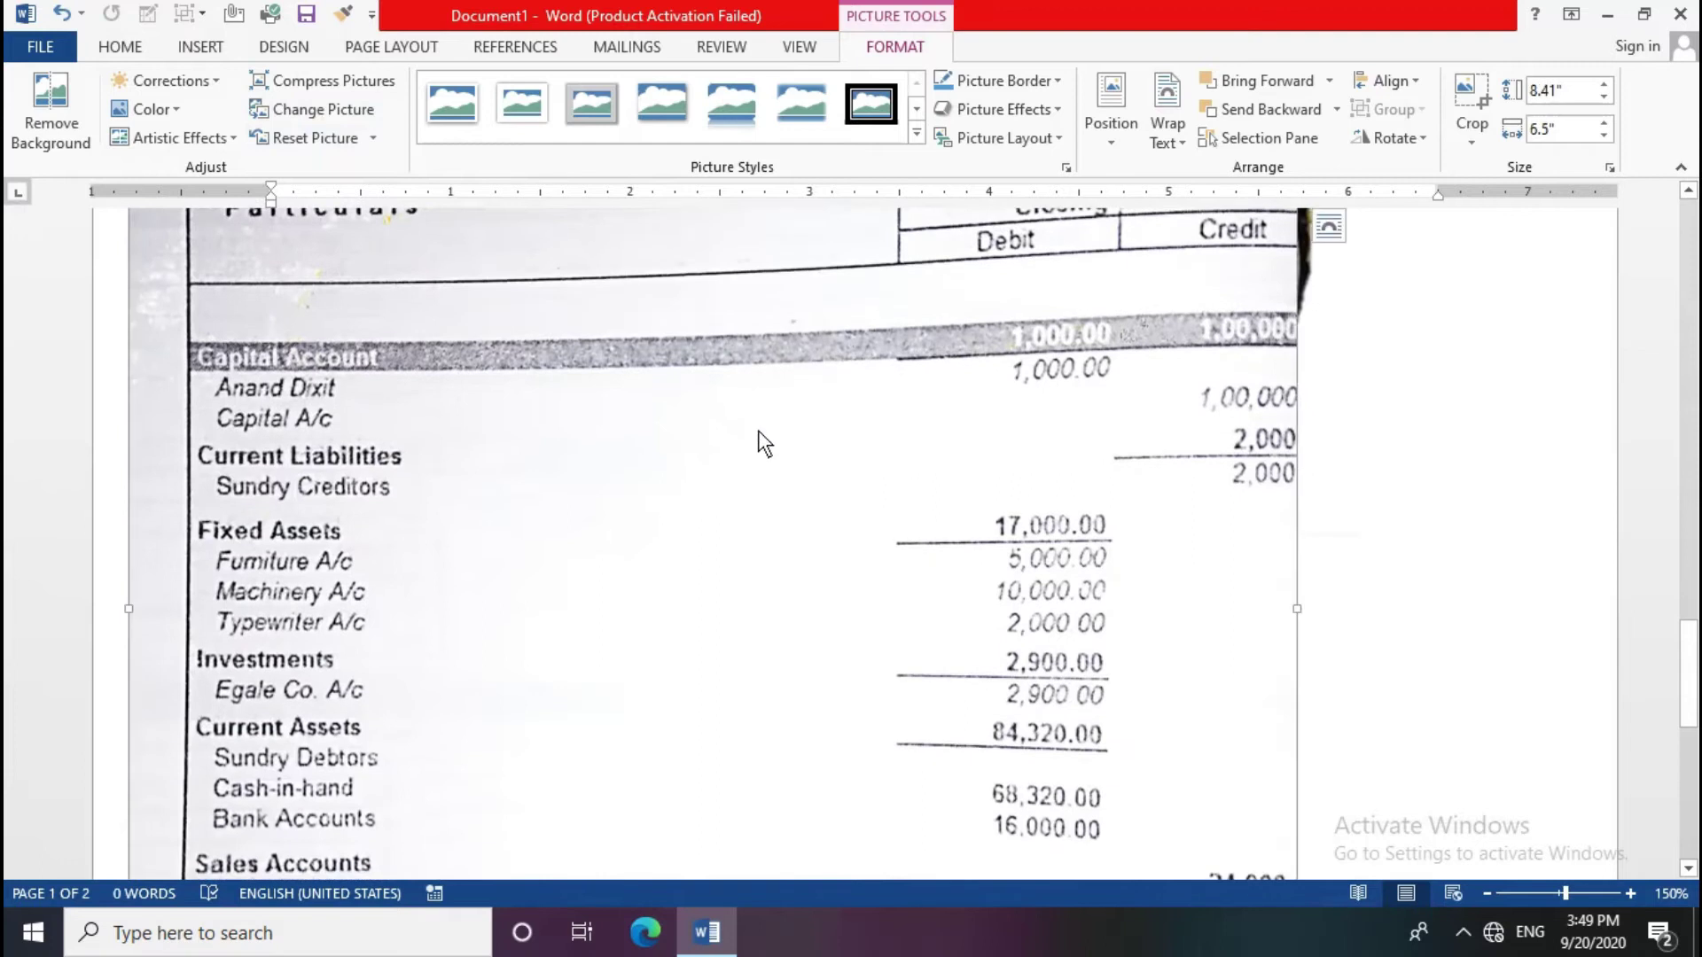
left_click(337, 137)
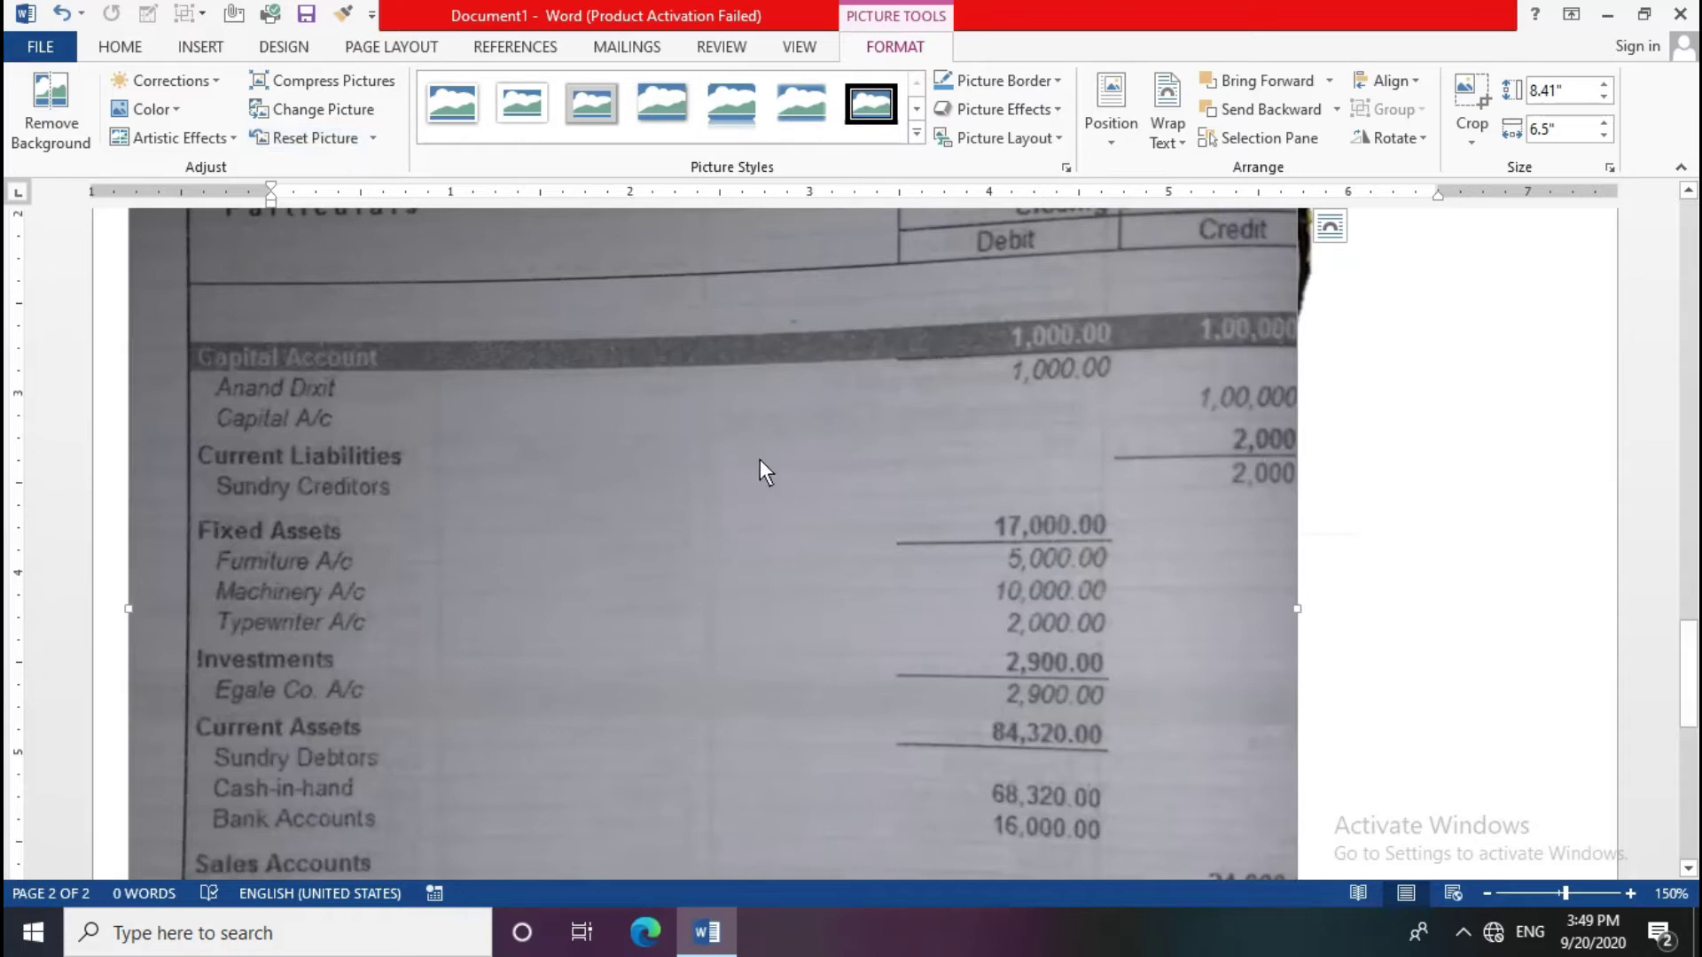
Step: Select the road picture further up the document
scroll(760, 458, "up", 3)
scroll(759, 459, "up", 3)
scroll(759, 459, "up", 4)
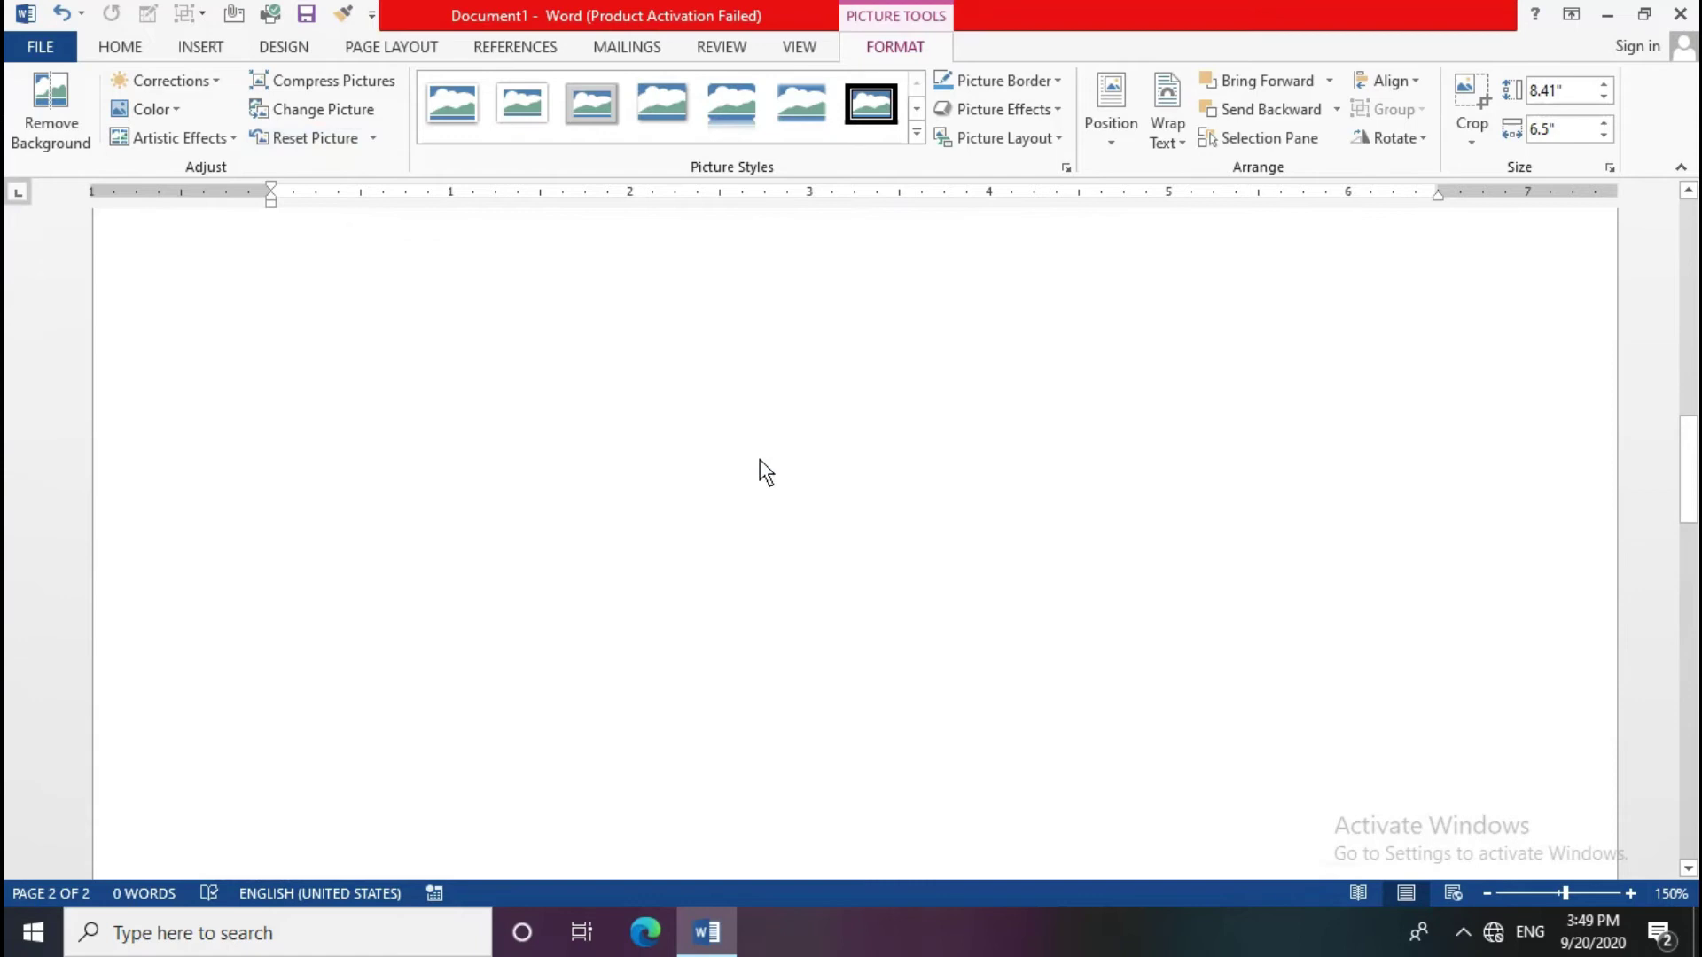
scroll(759, 459, "up", 2)
scroll(759, 459, "up", 5)
left_click(760, 460)
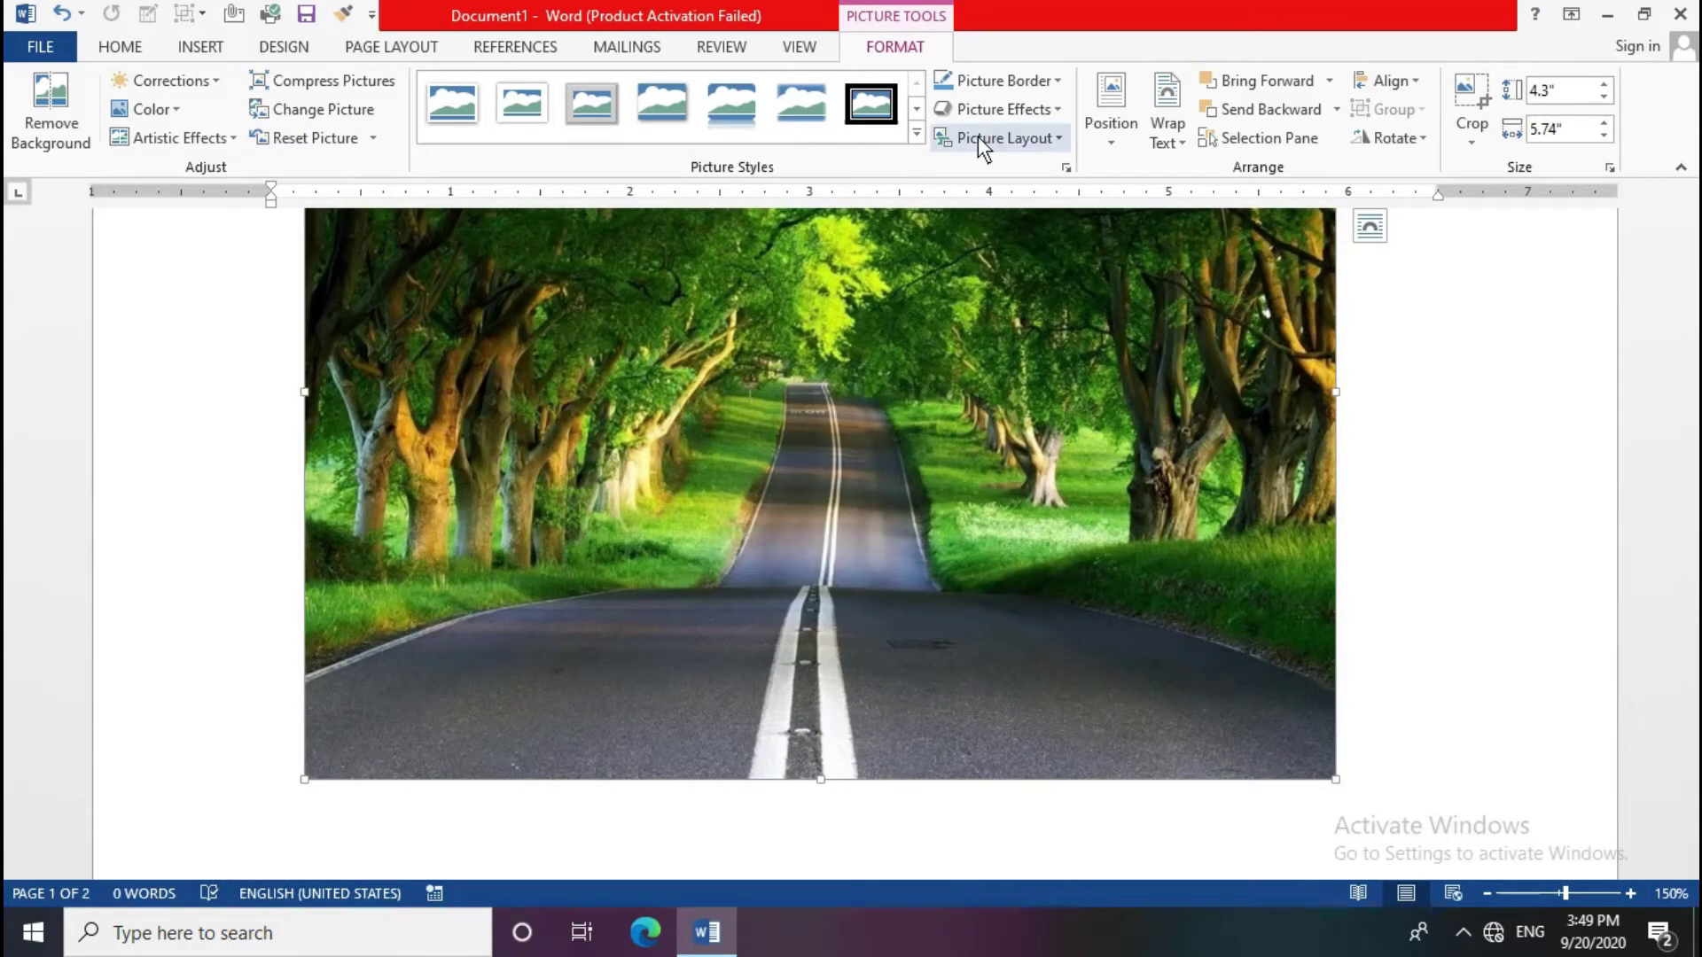
Step: Try rounded-corner, soft oval, tilted and white-framed styles, settling on the simple white frame
left_click(918, 129)
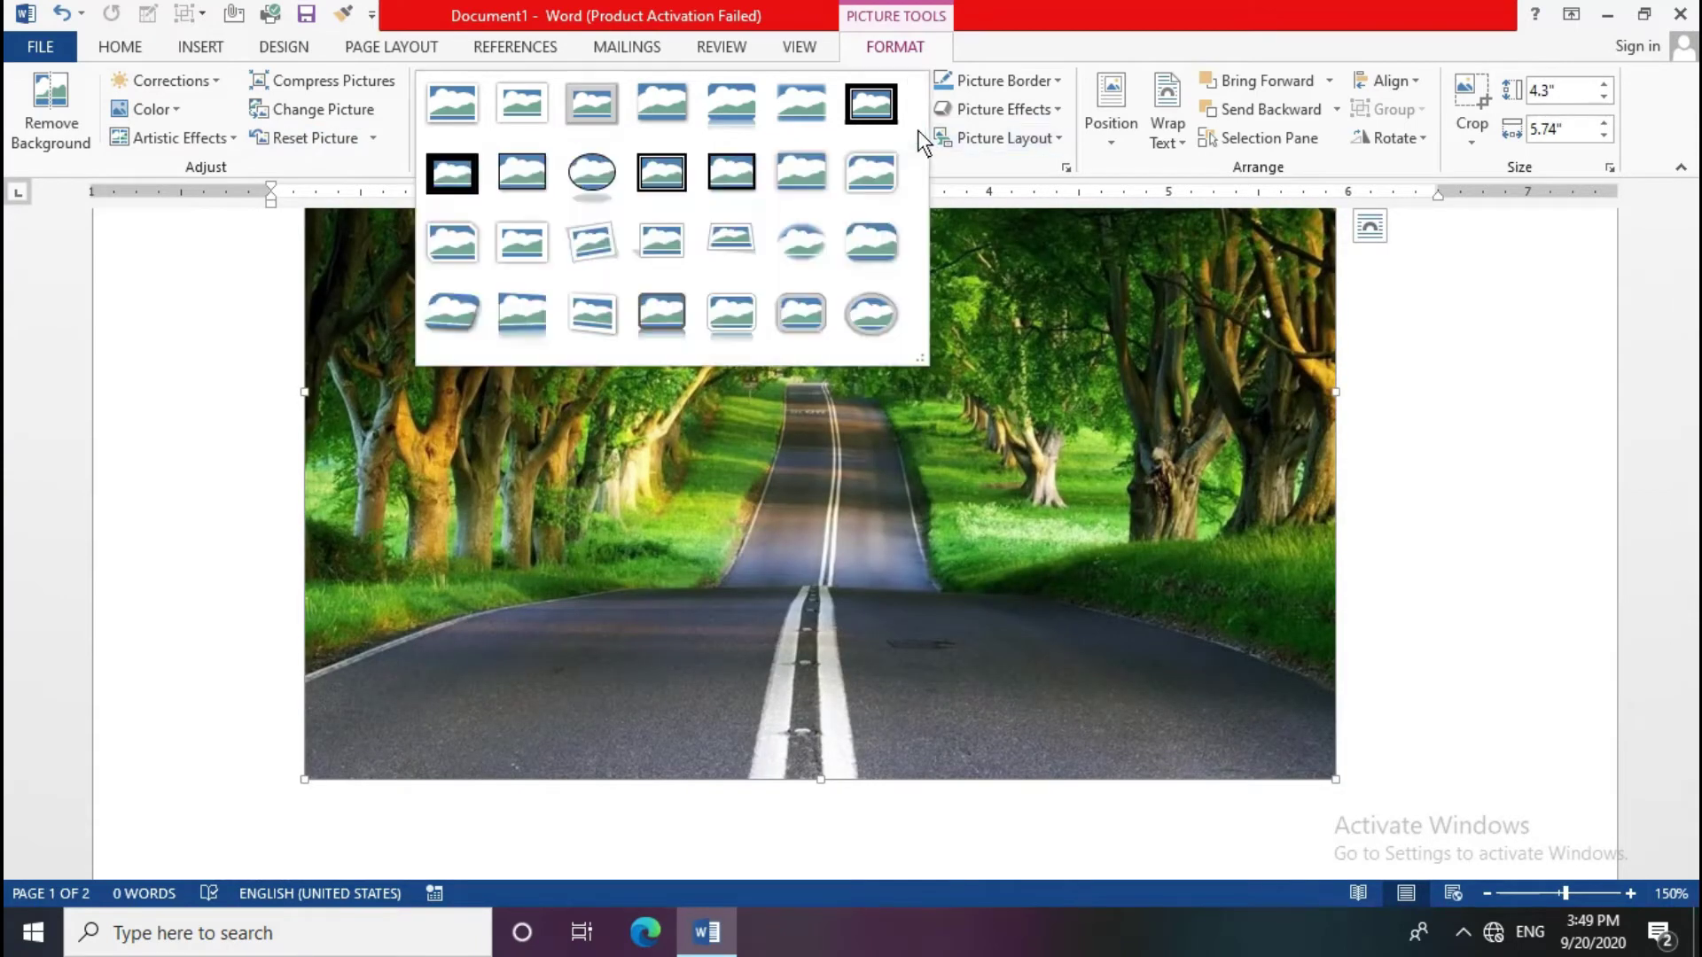
left_click(894, 239)
scroll(810, 465, "up", 3)
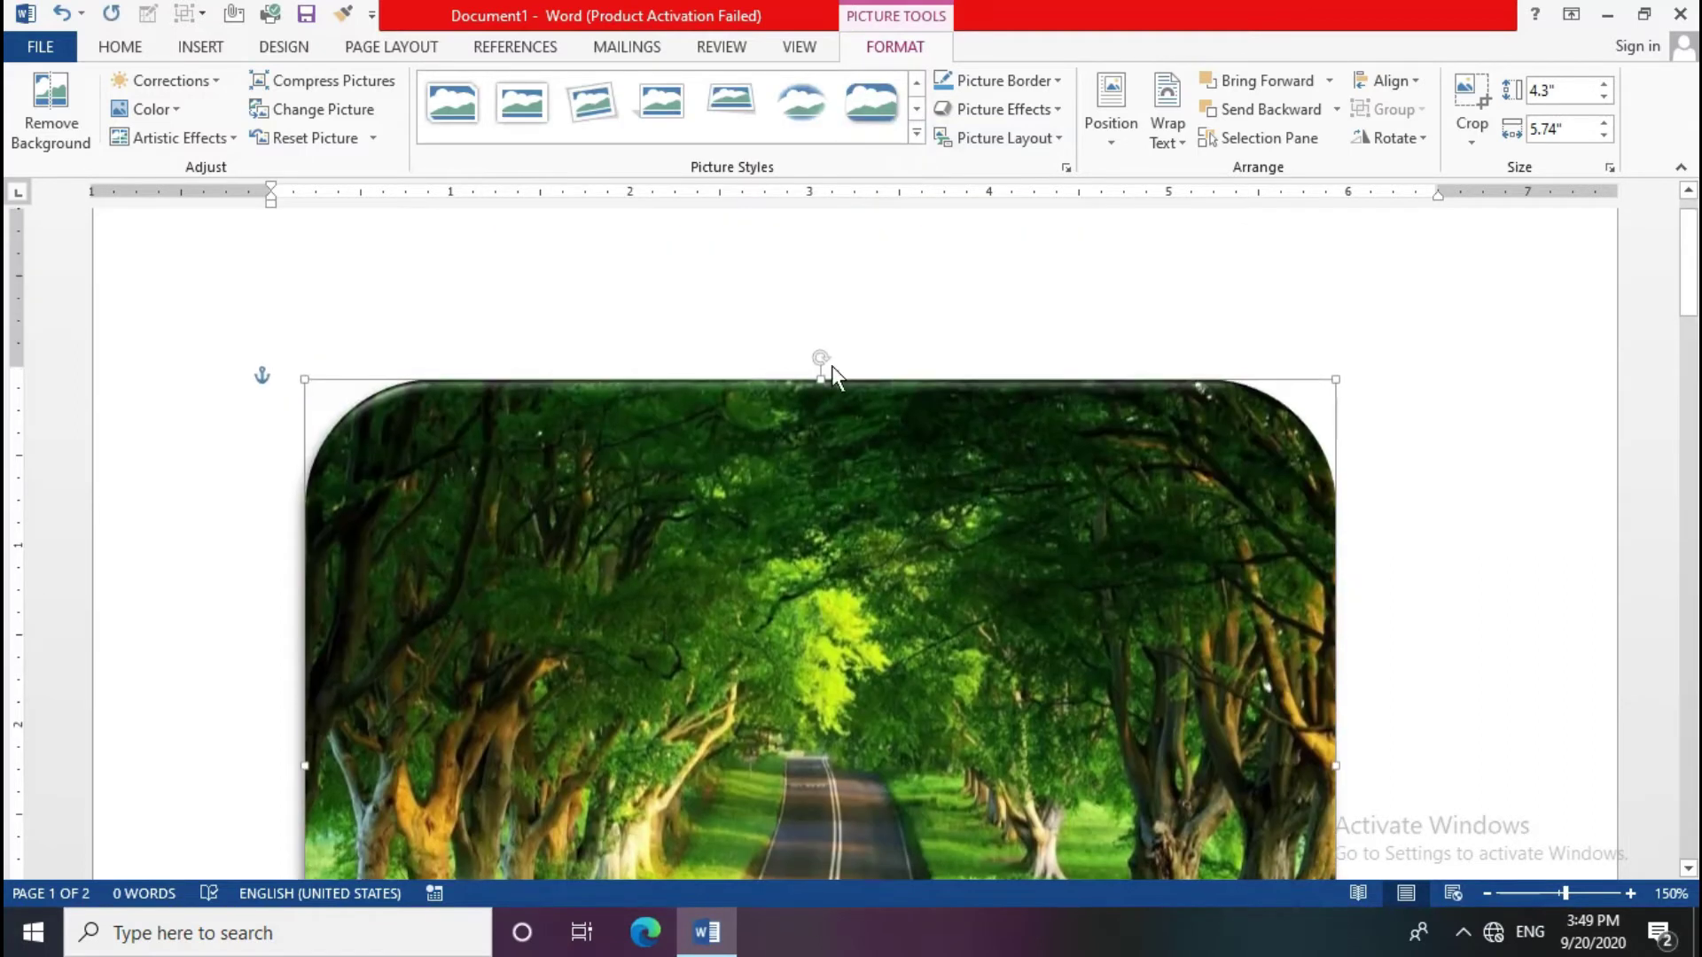
left_click(810, 101)
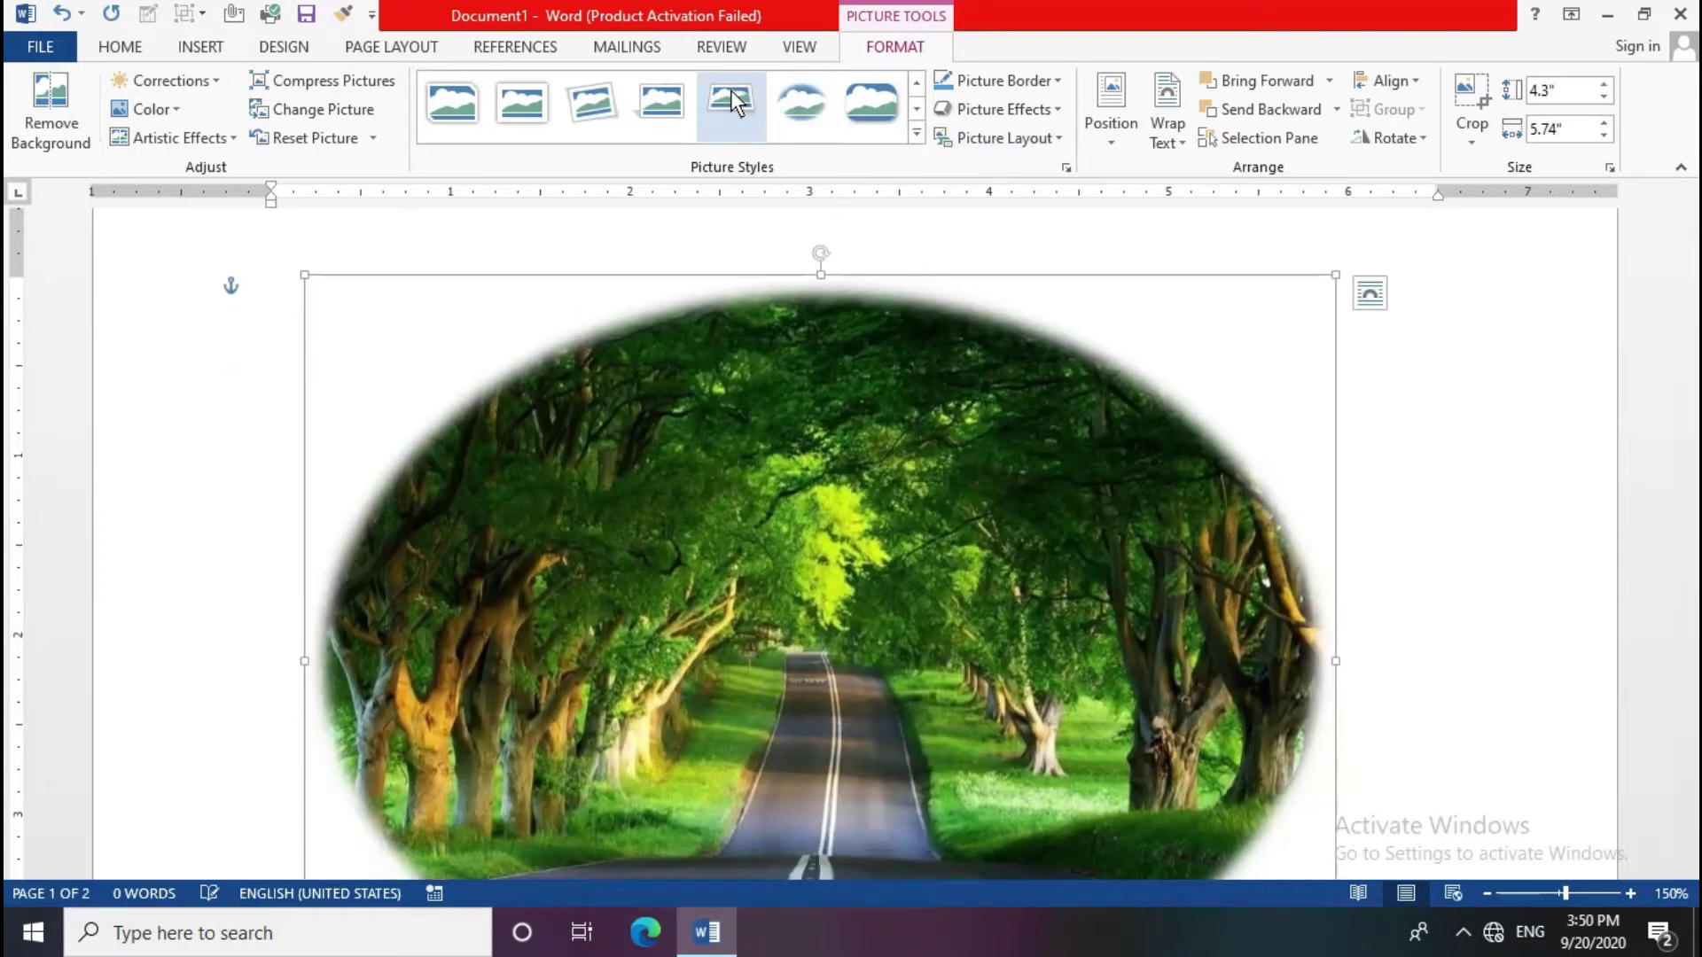
left_click(732, 100)
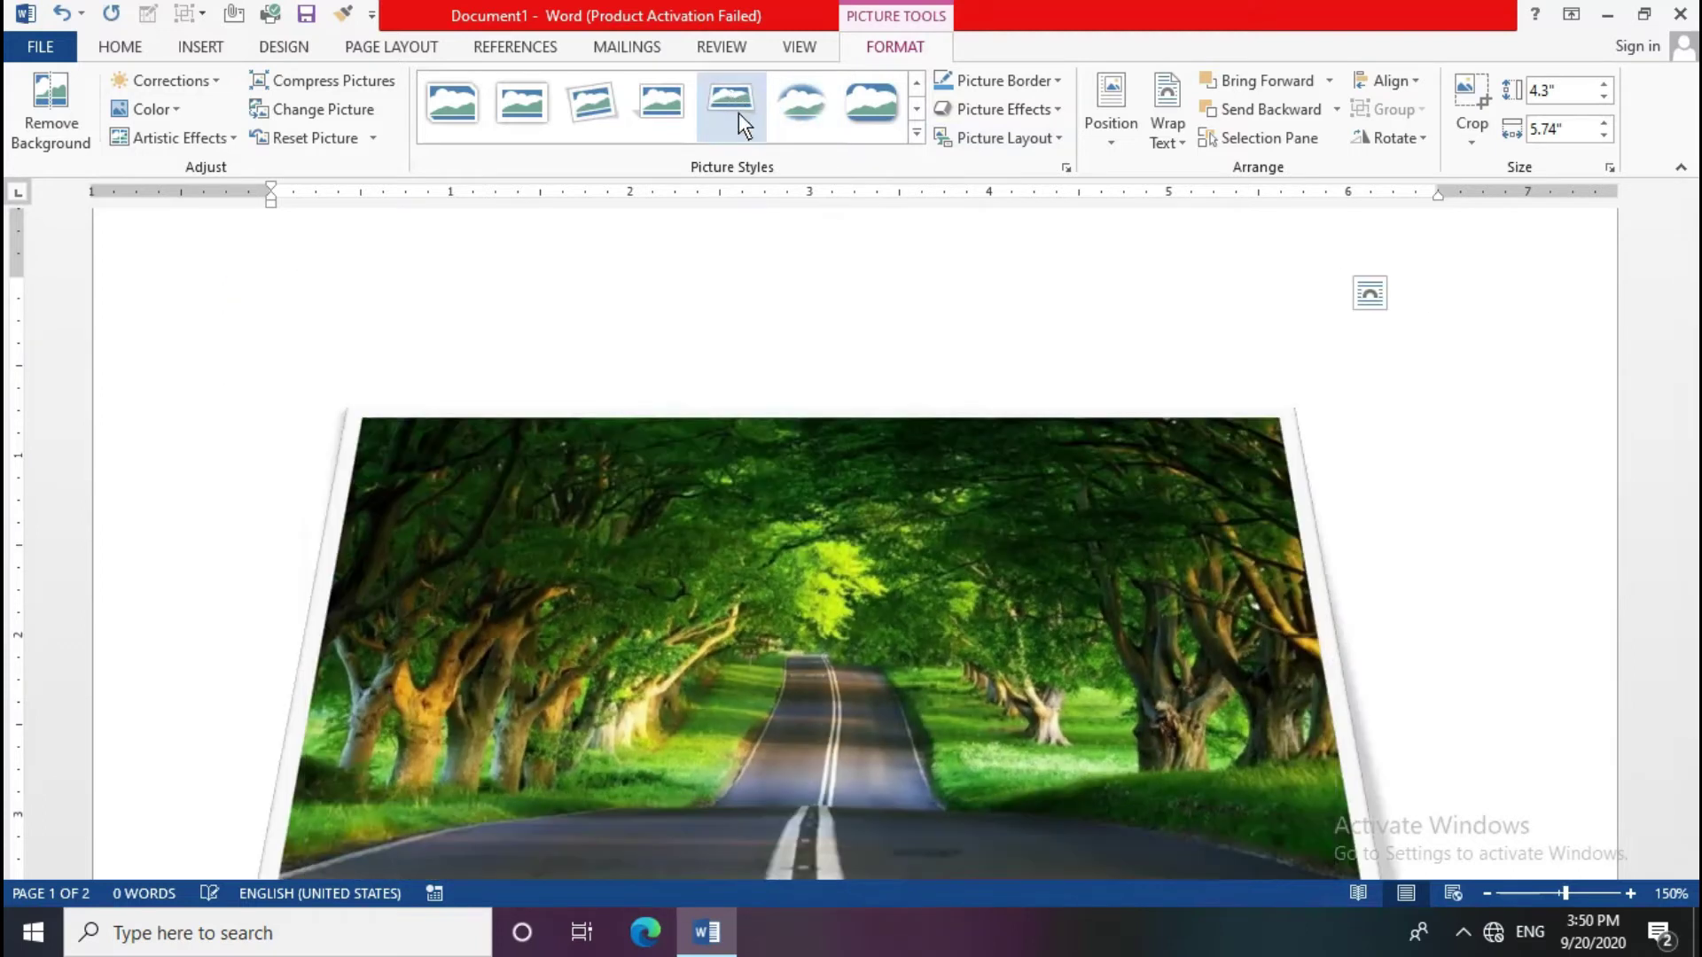
left_click(632, 120)
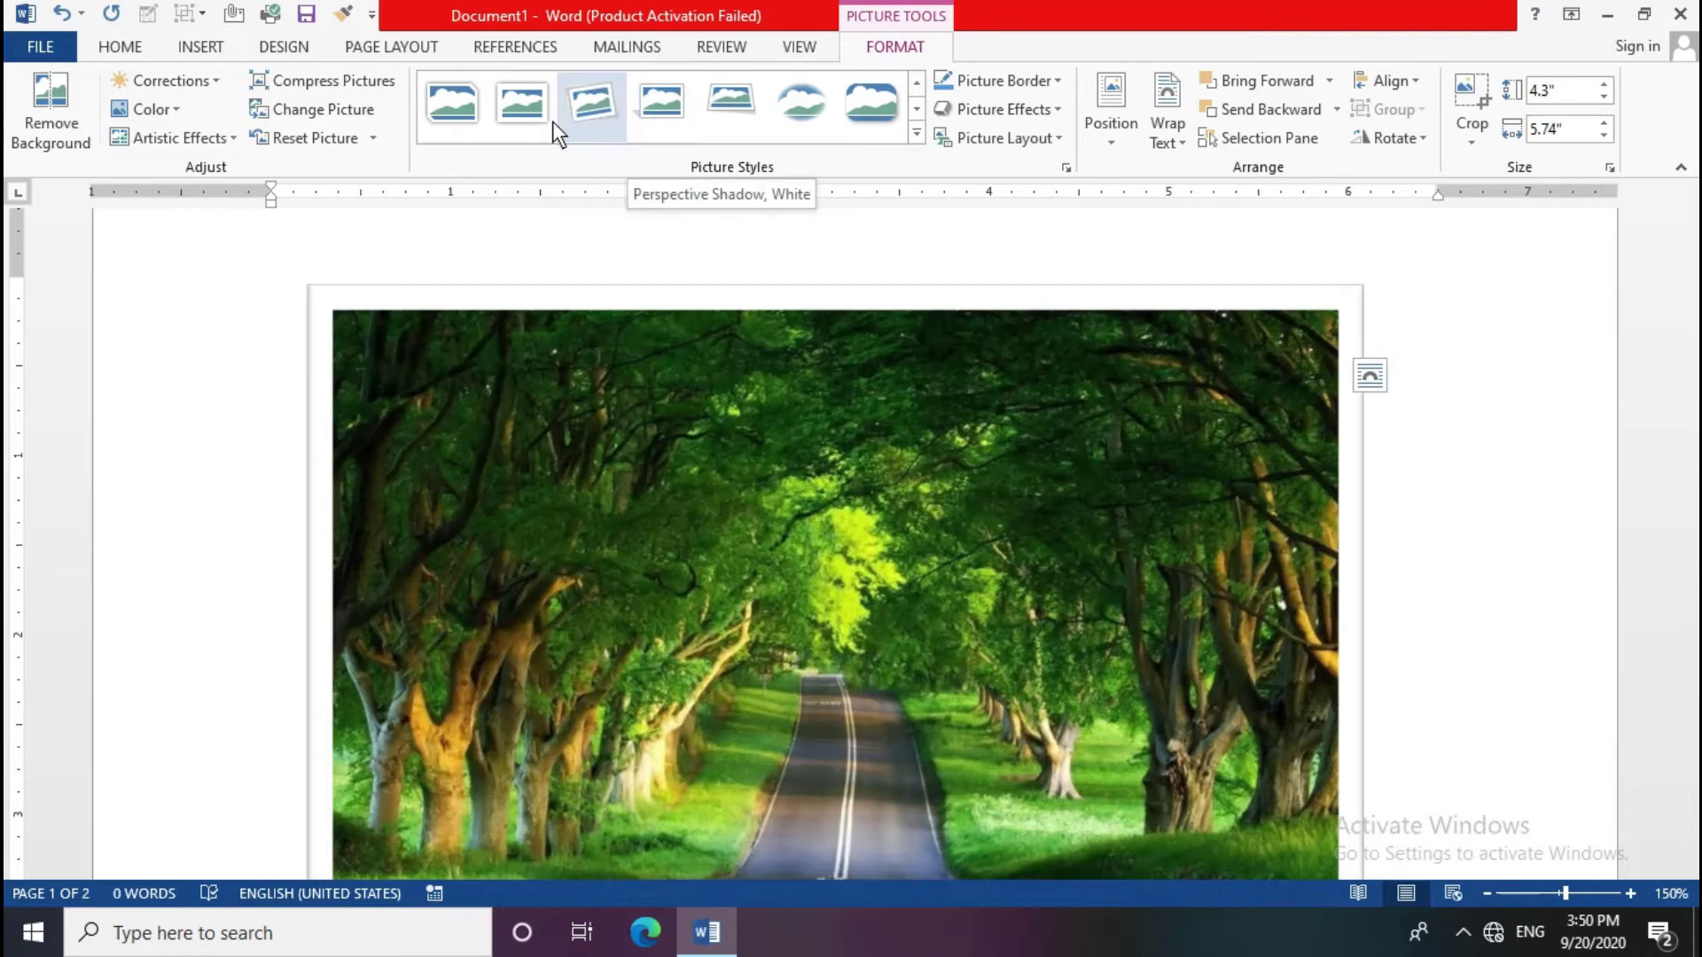
left_click(516, 114)
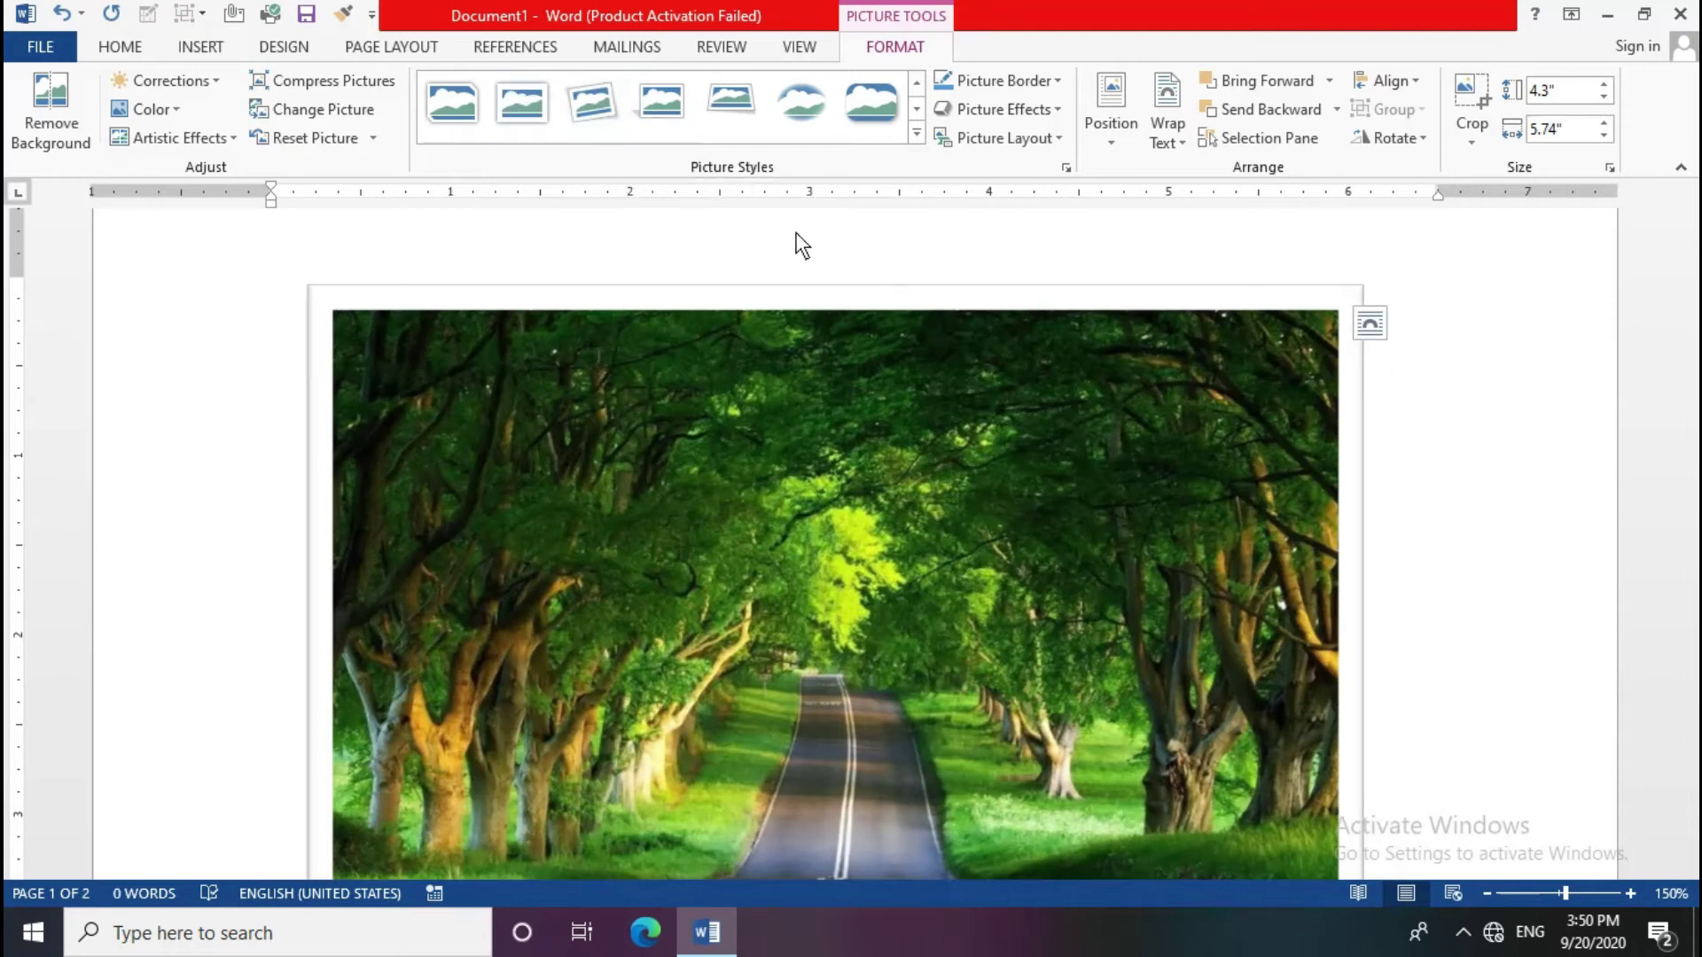
Step: Try the oval metal-frame and tilted perspective styles, then apply Soft Edge Oval
left_click(919, 135)
left_click(887, 306)
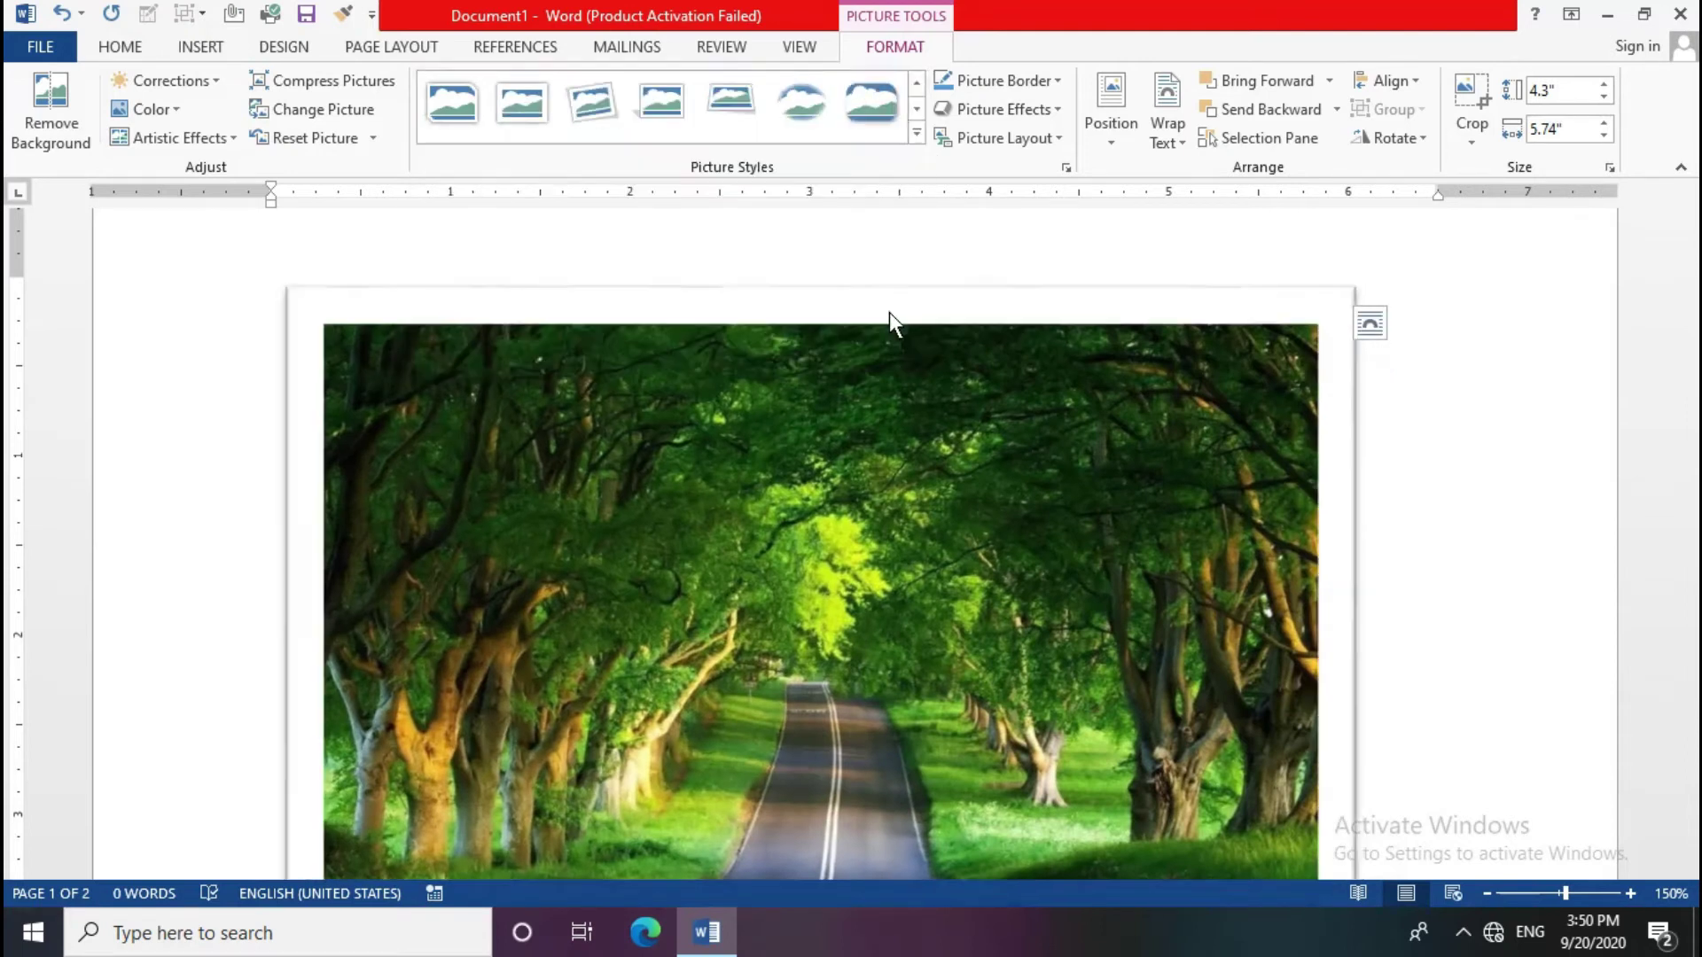
left_click(917, 133)
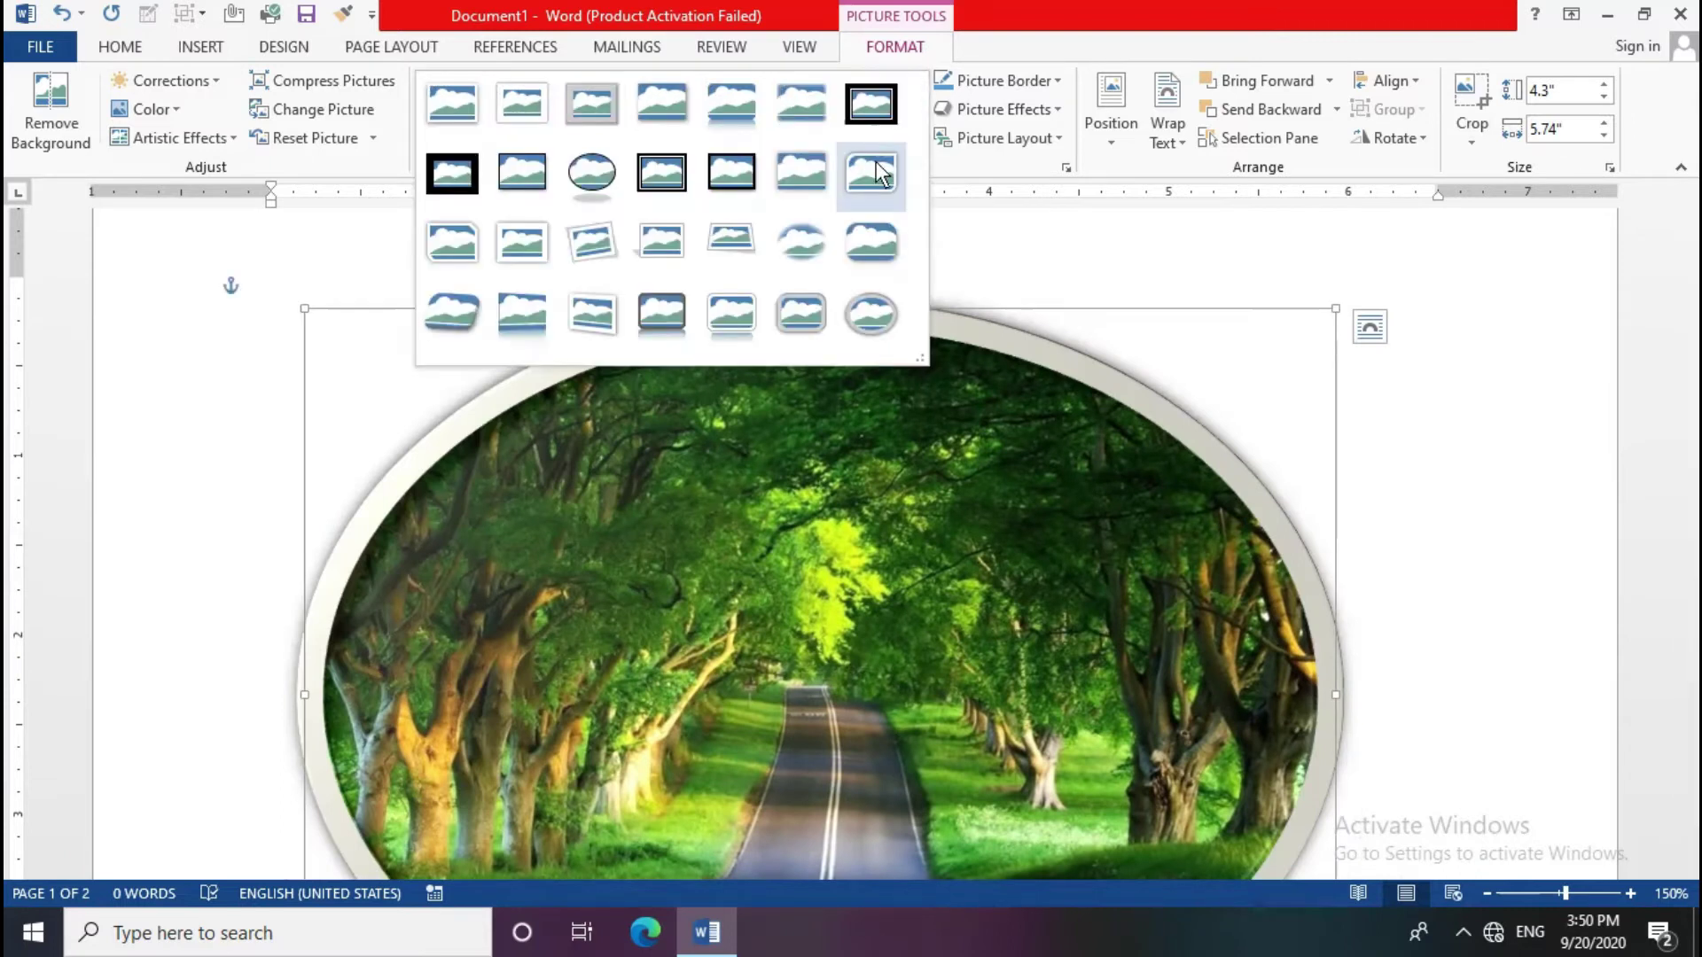
left_click(747, 249)
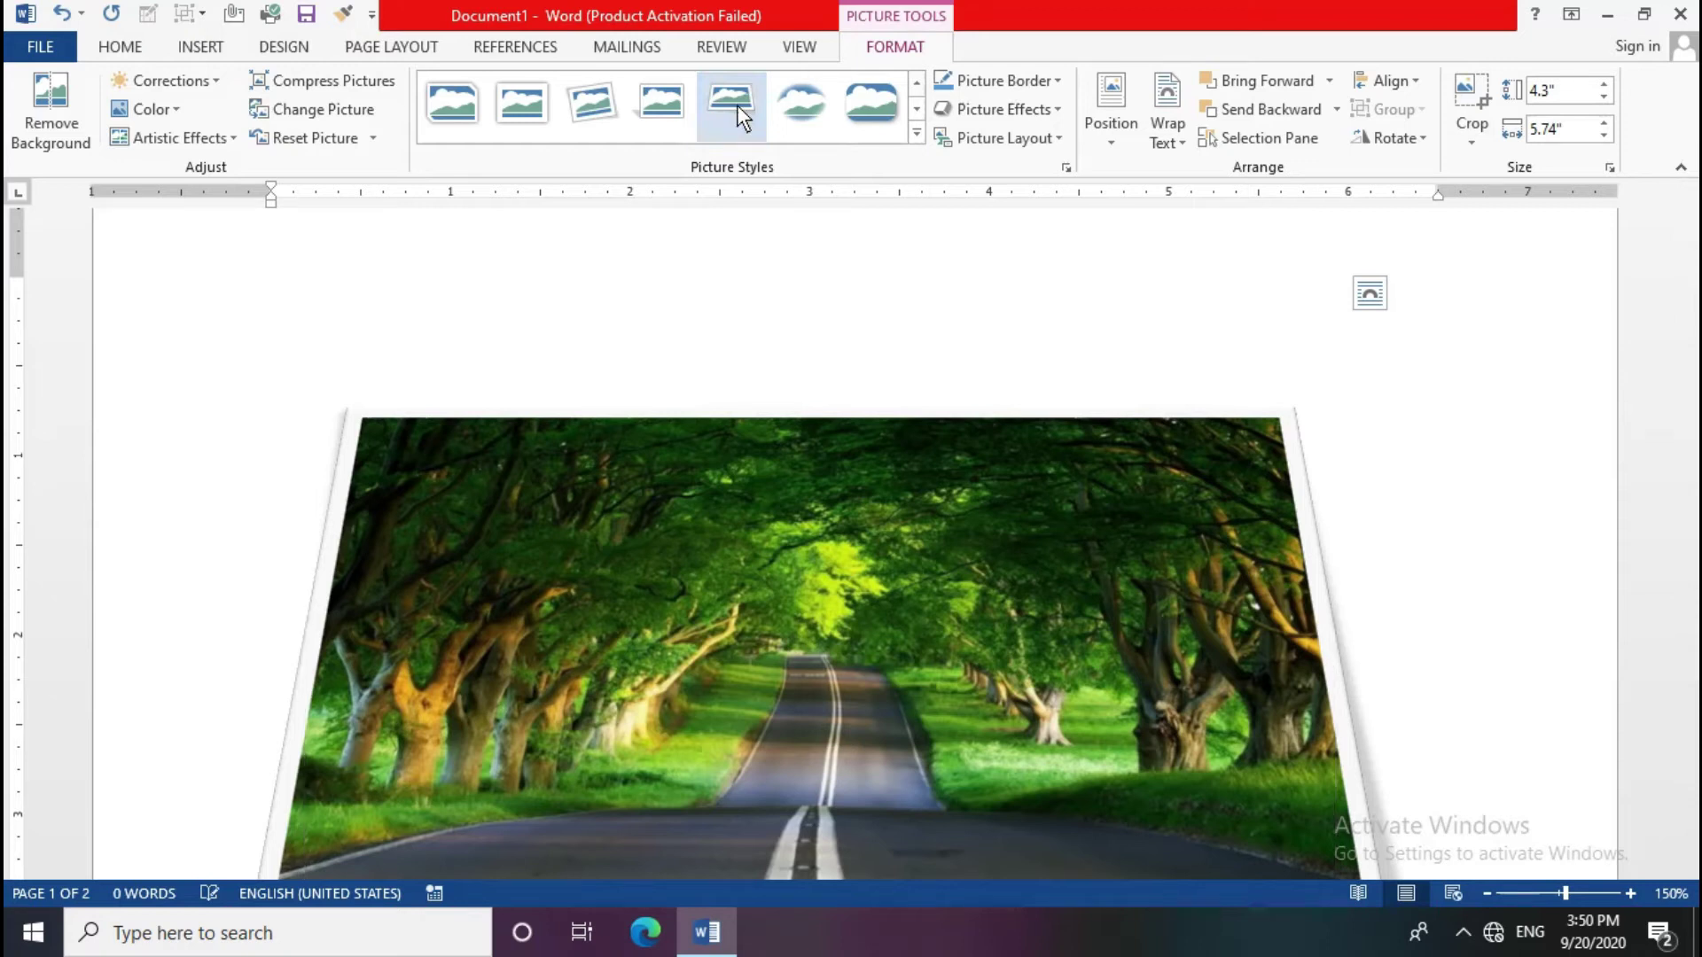
left_click(831, 135)
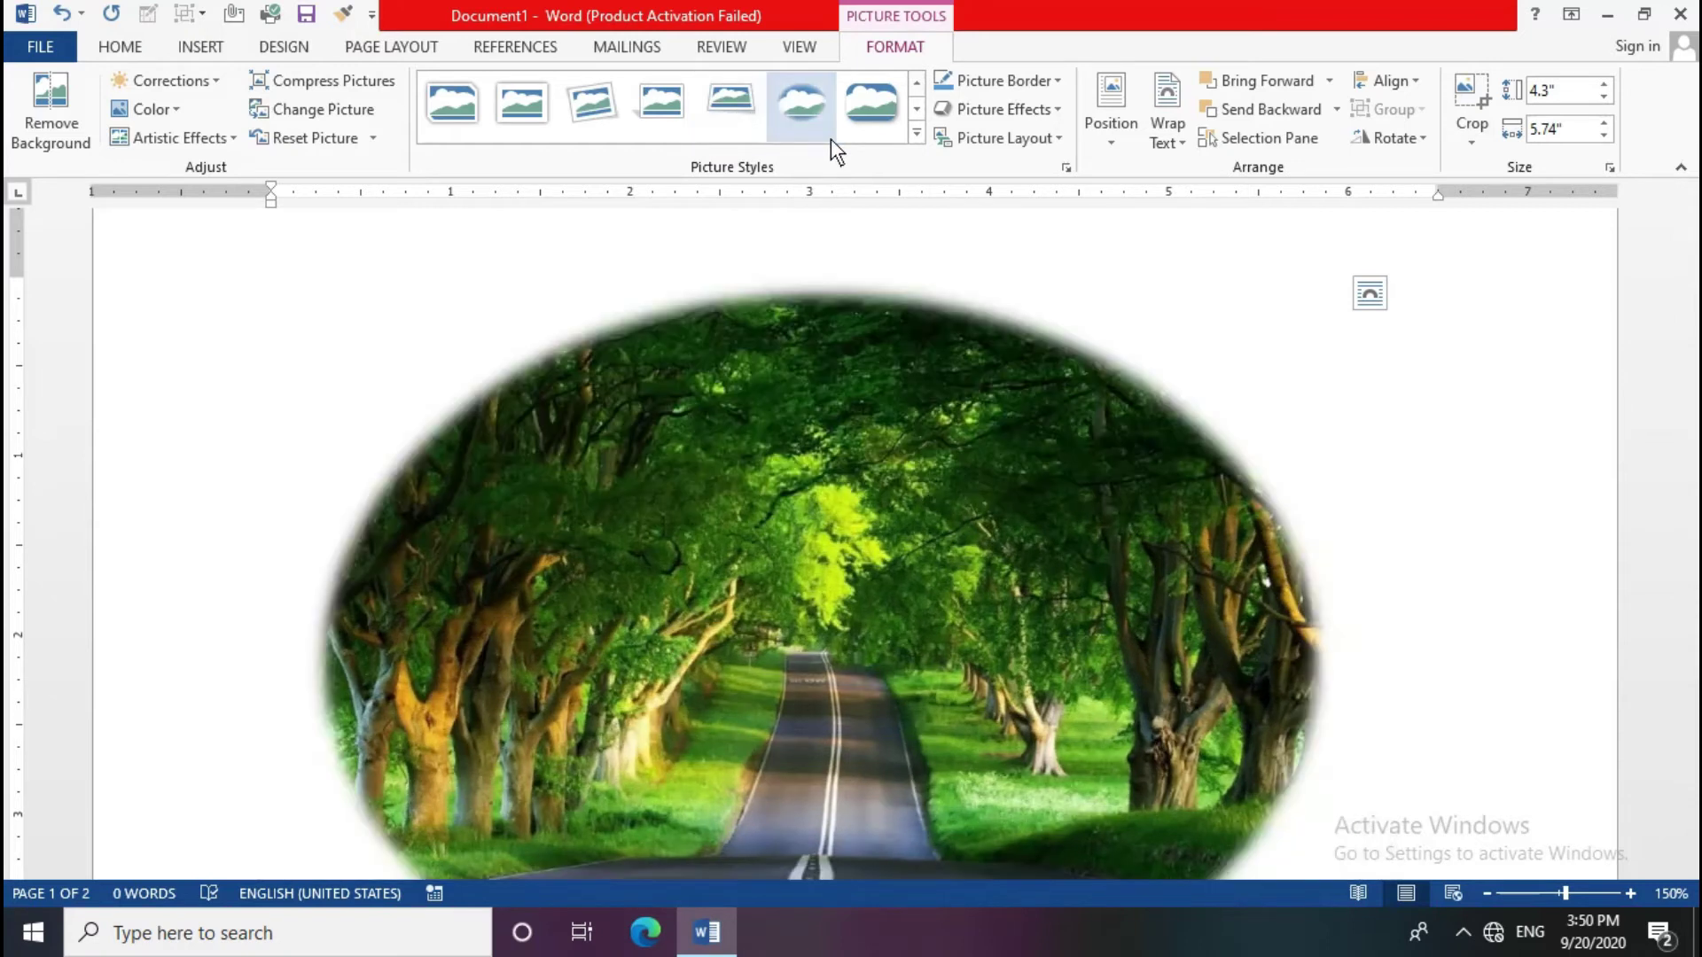
Step: Give the road picture a yellow, 6 pt, dashed border
left_click(1020, 82)
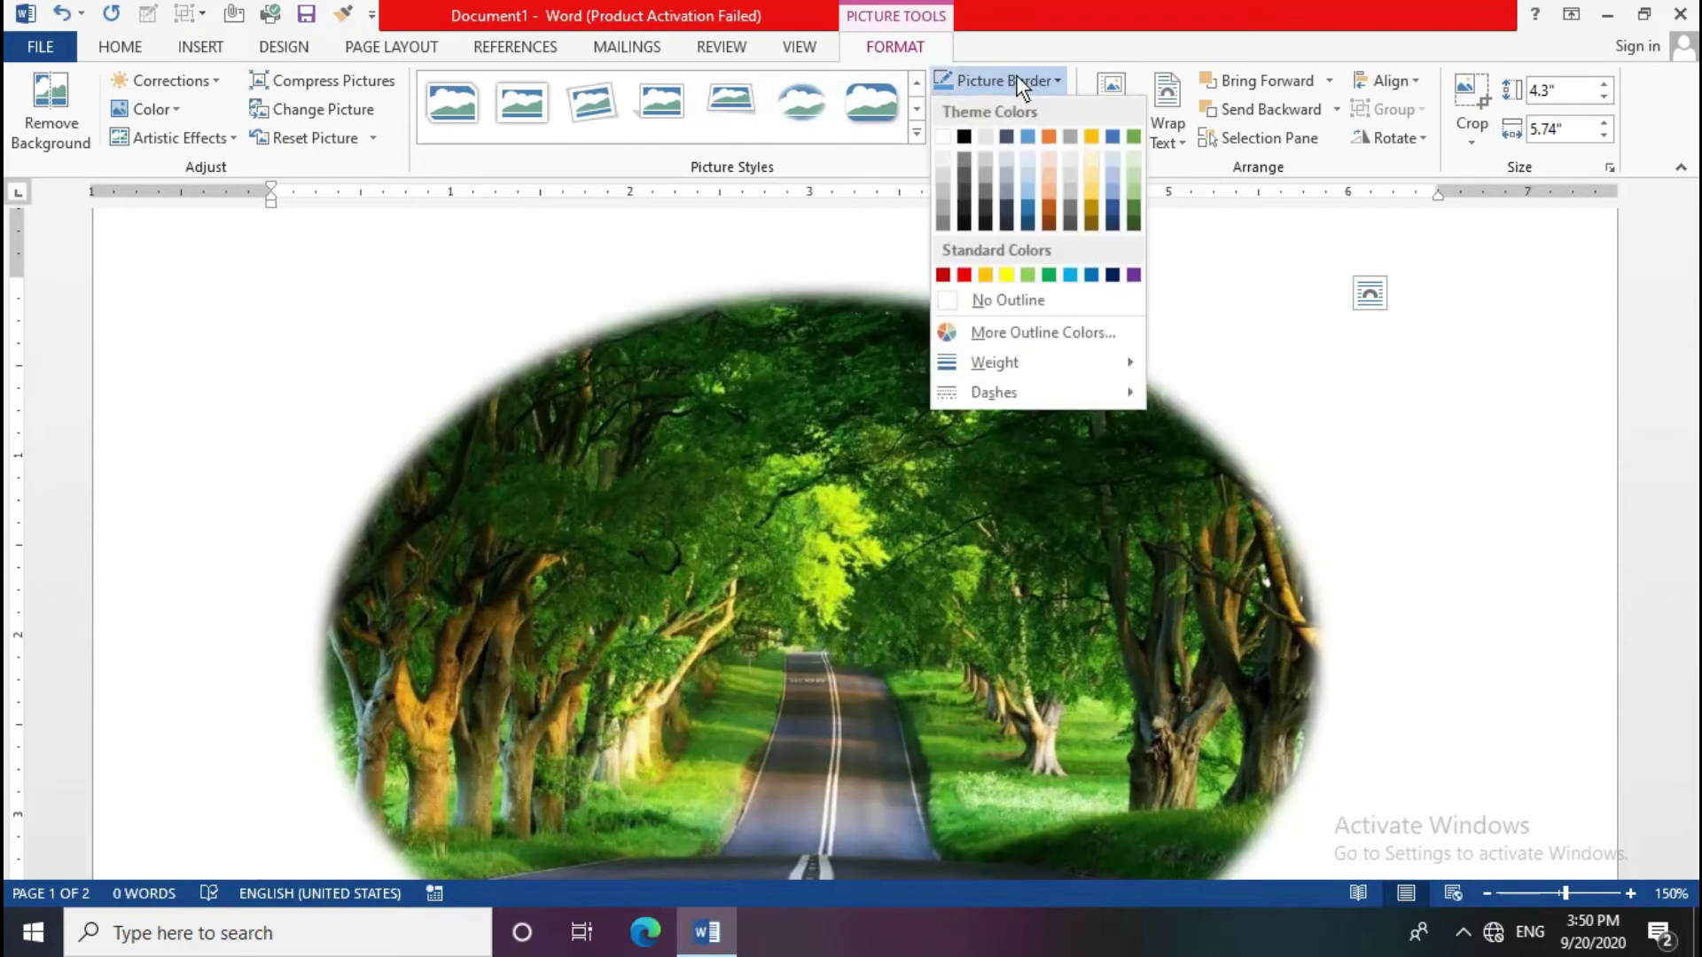
left_click(1007, 276)
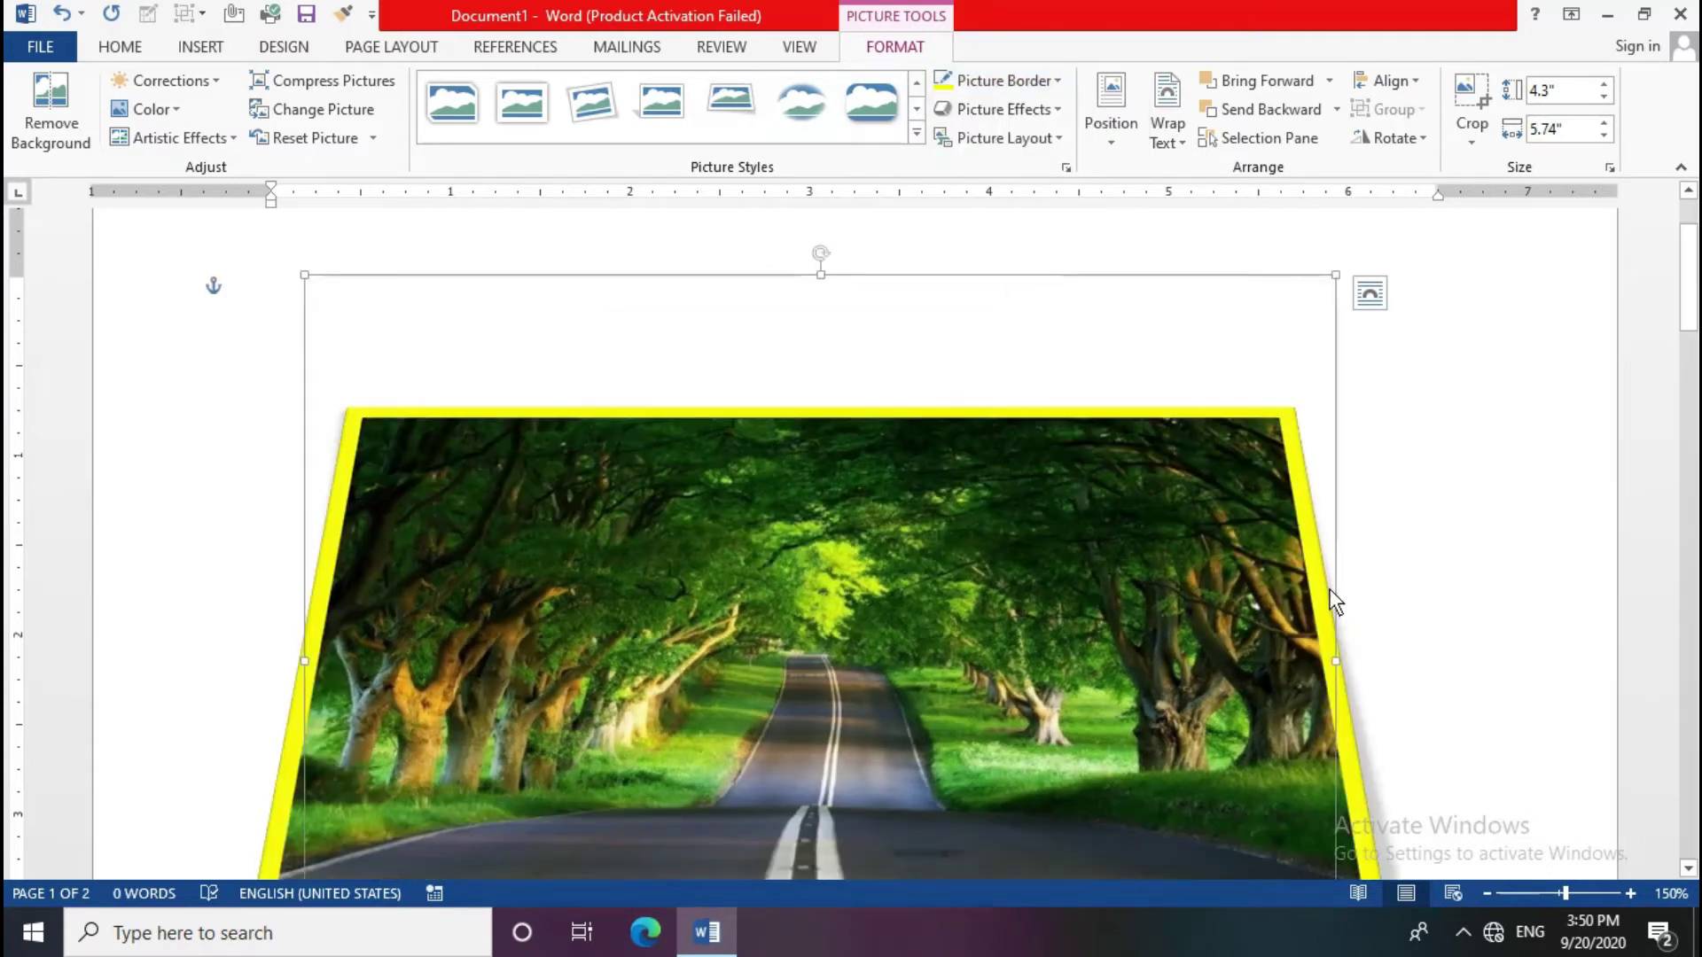
left_click(1040, 79)
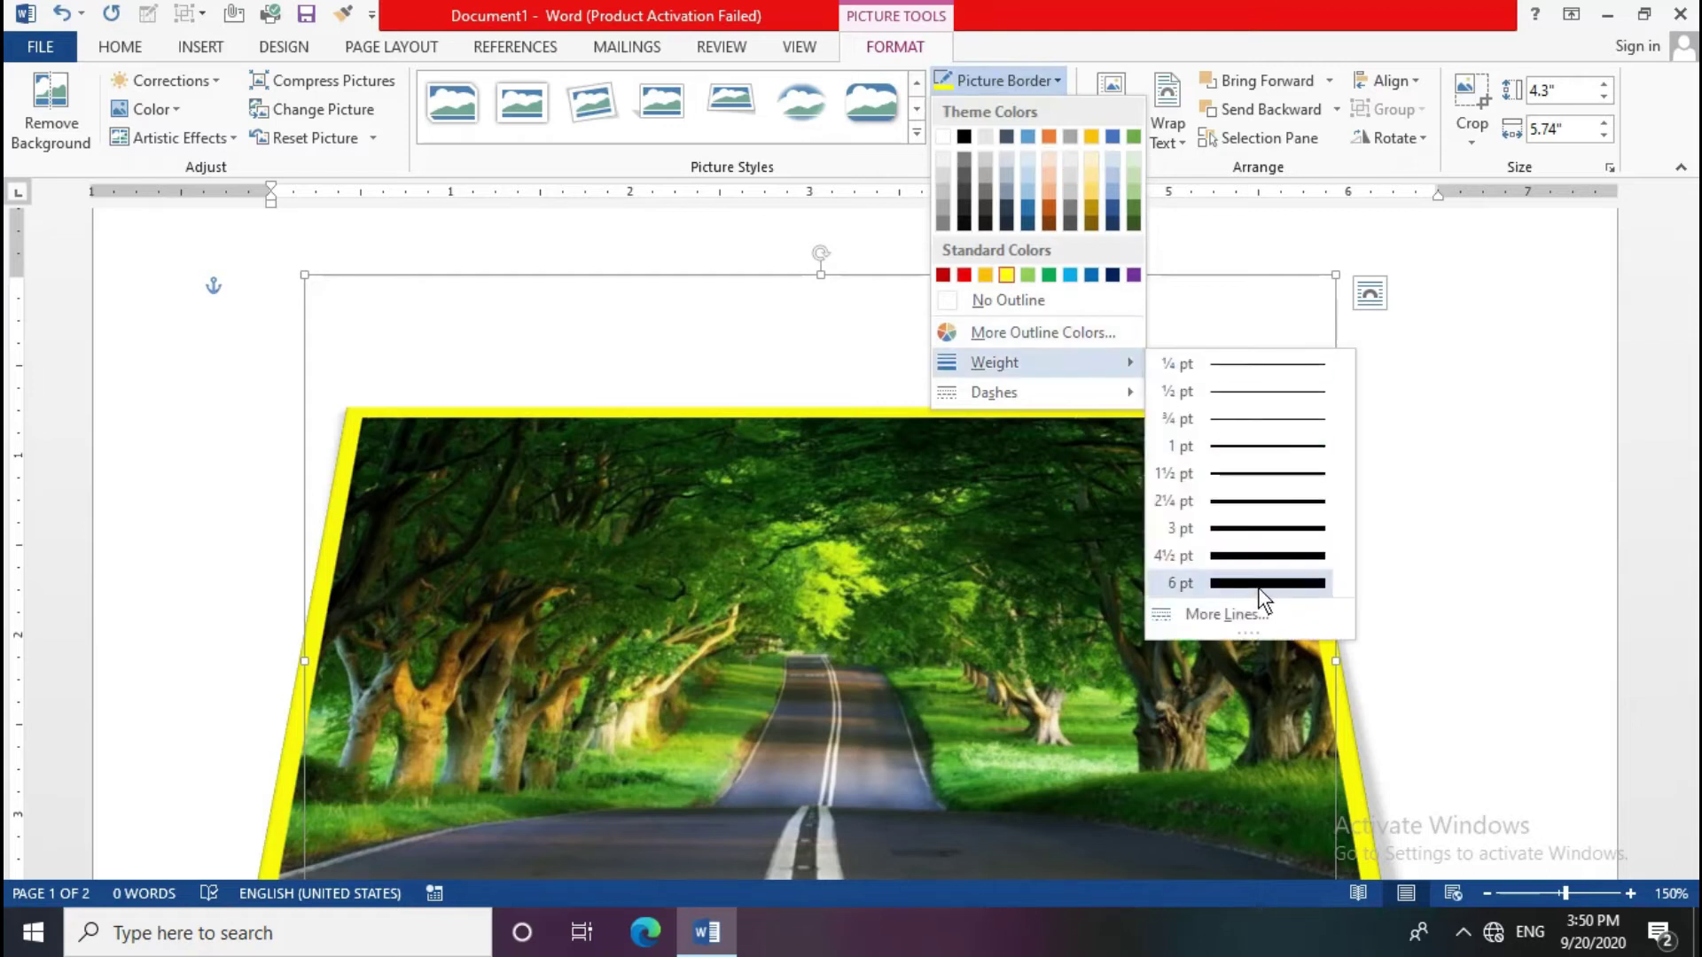
mouse_move(995, 361)
left_click(1258, 587)
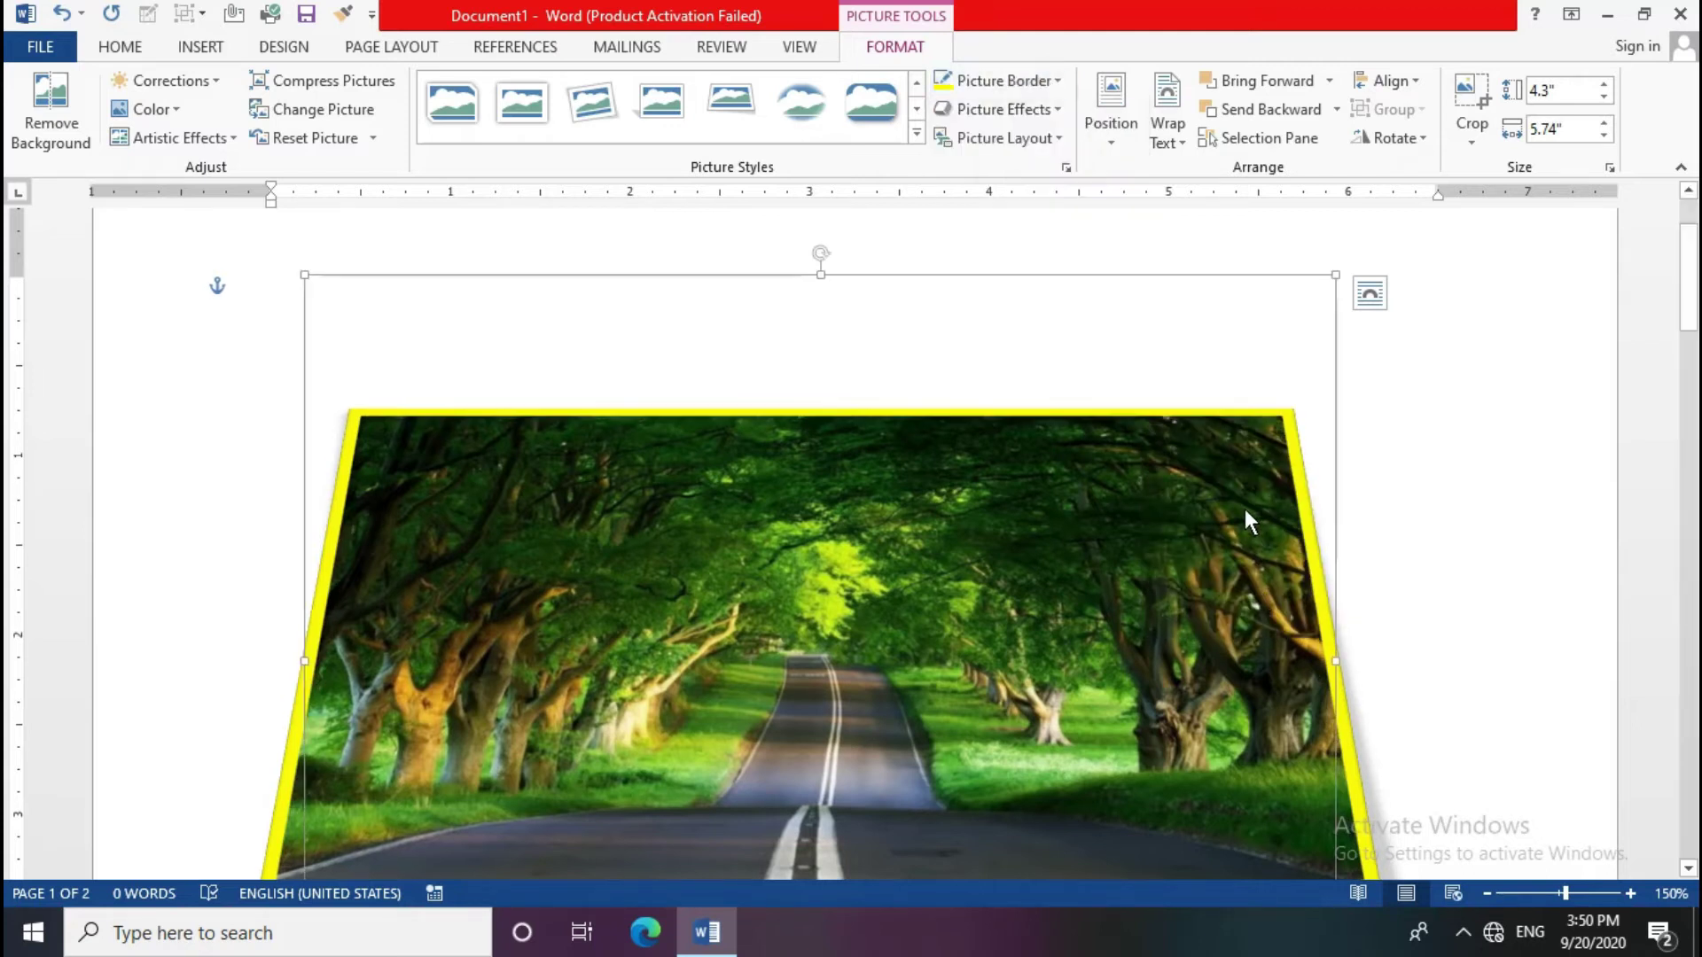
left_click(1019, 80)
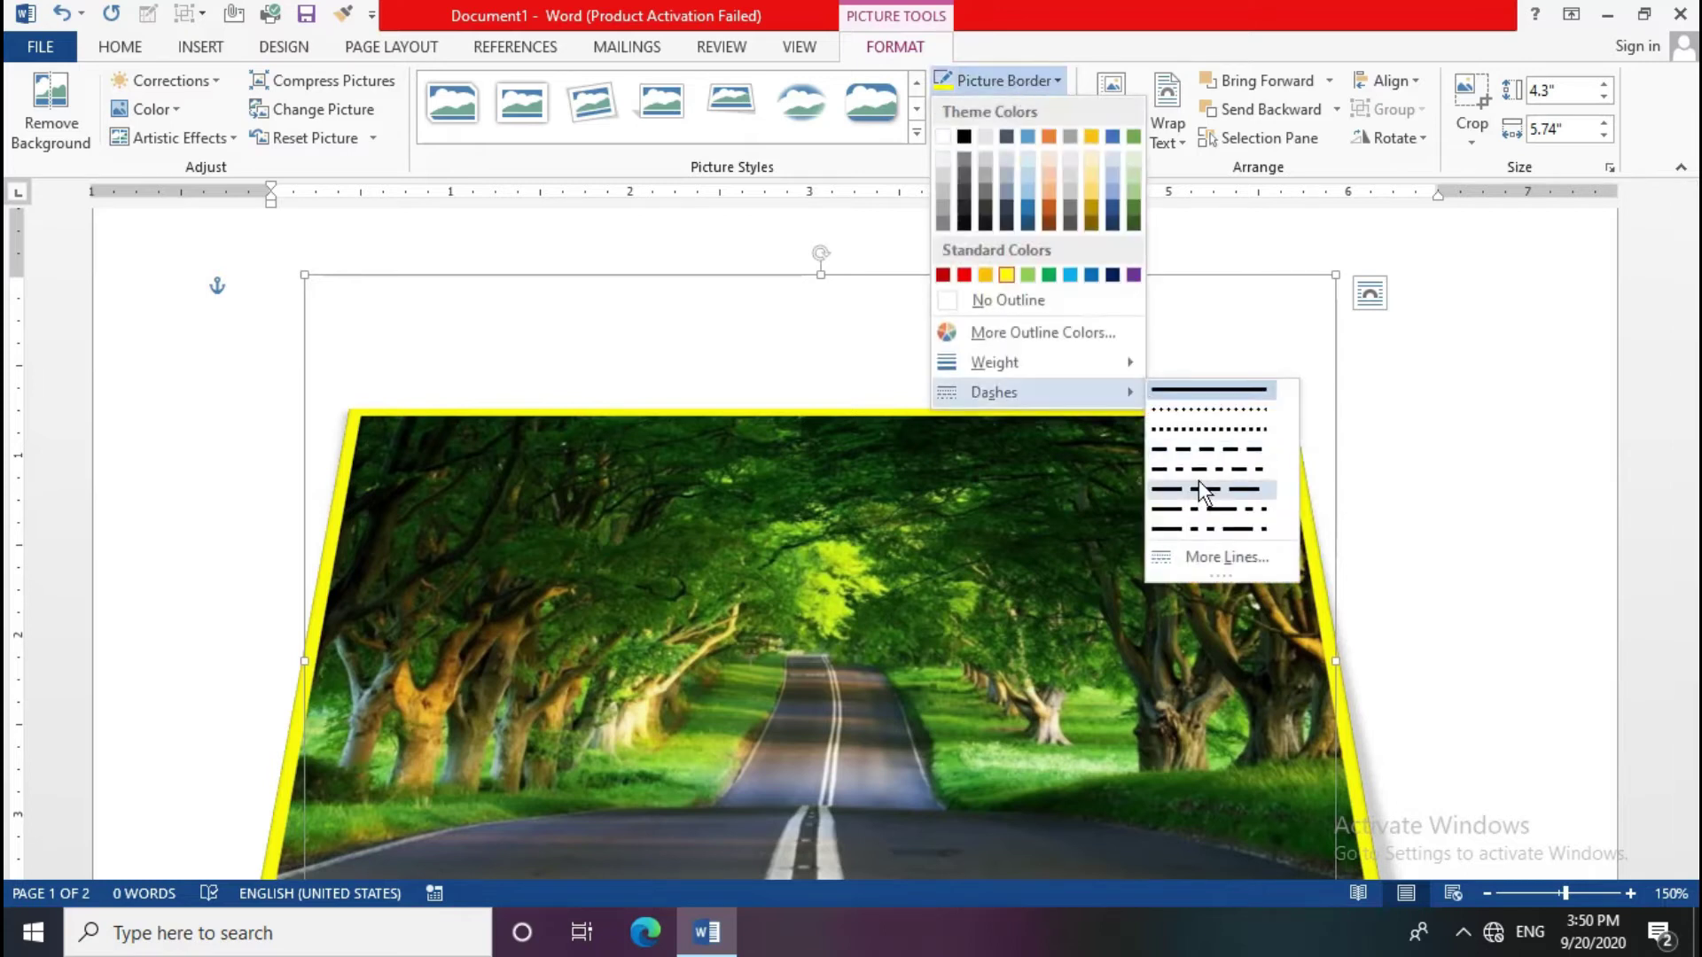
mouse_move(996, 393)
left_click(1198, 480)
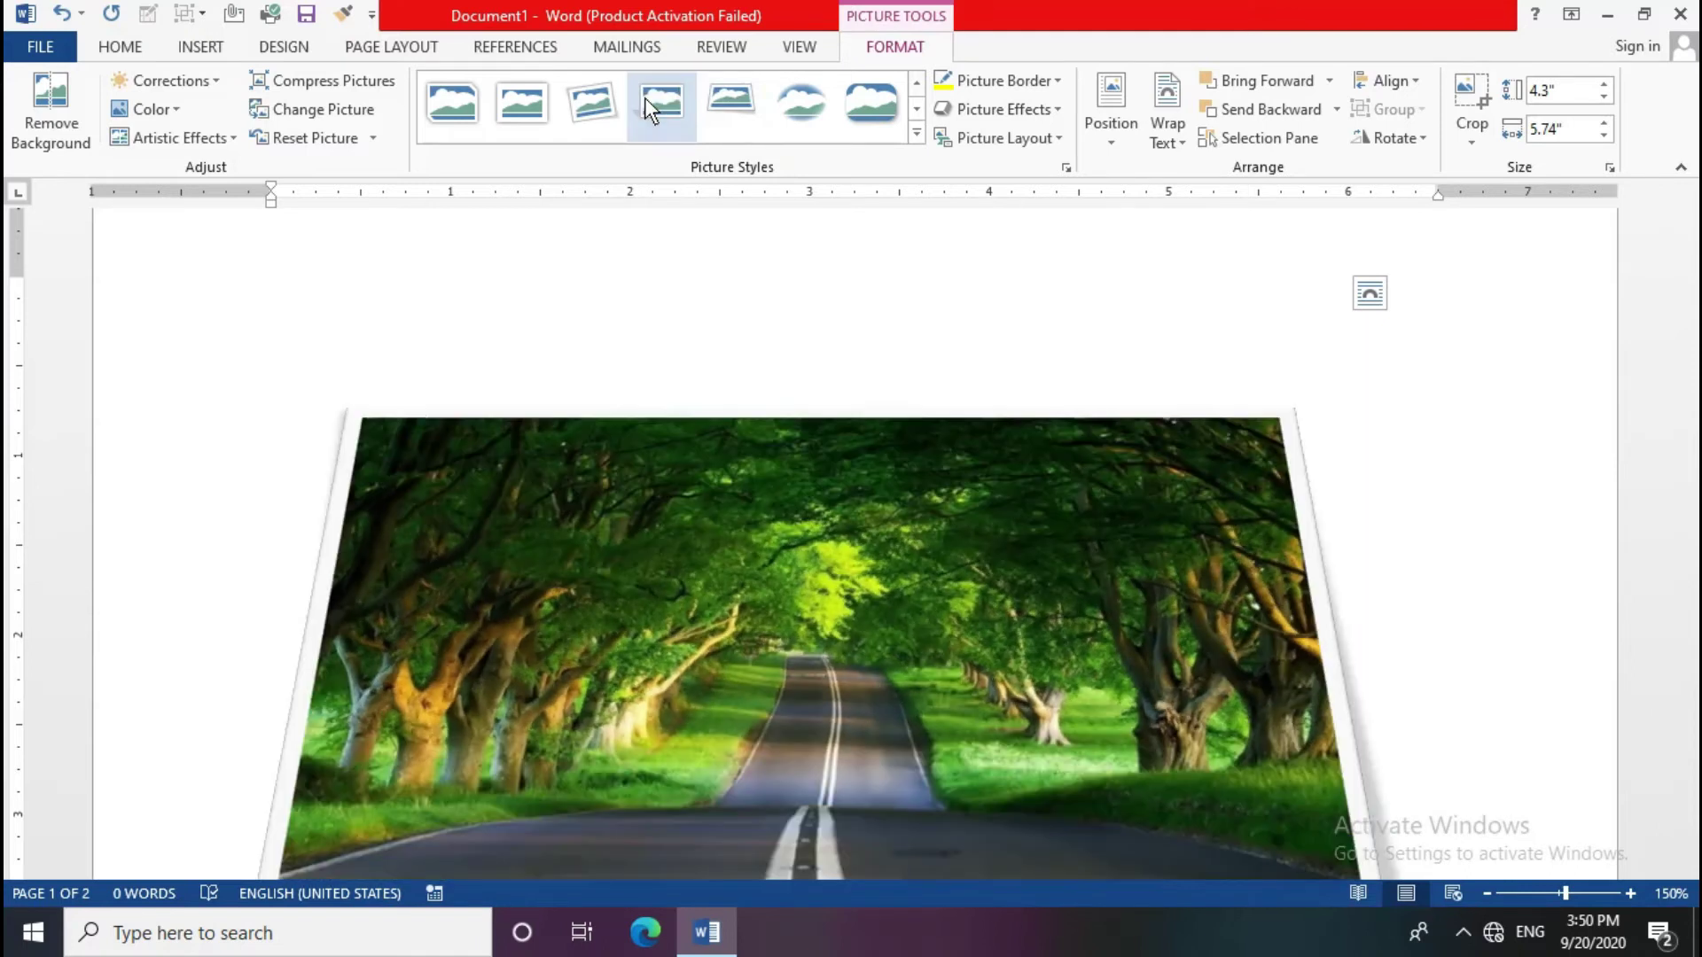
Step: Apply the black-frame picture style, then change the border weight and make it dashed
left_click(915, 134)
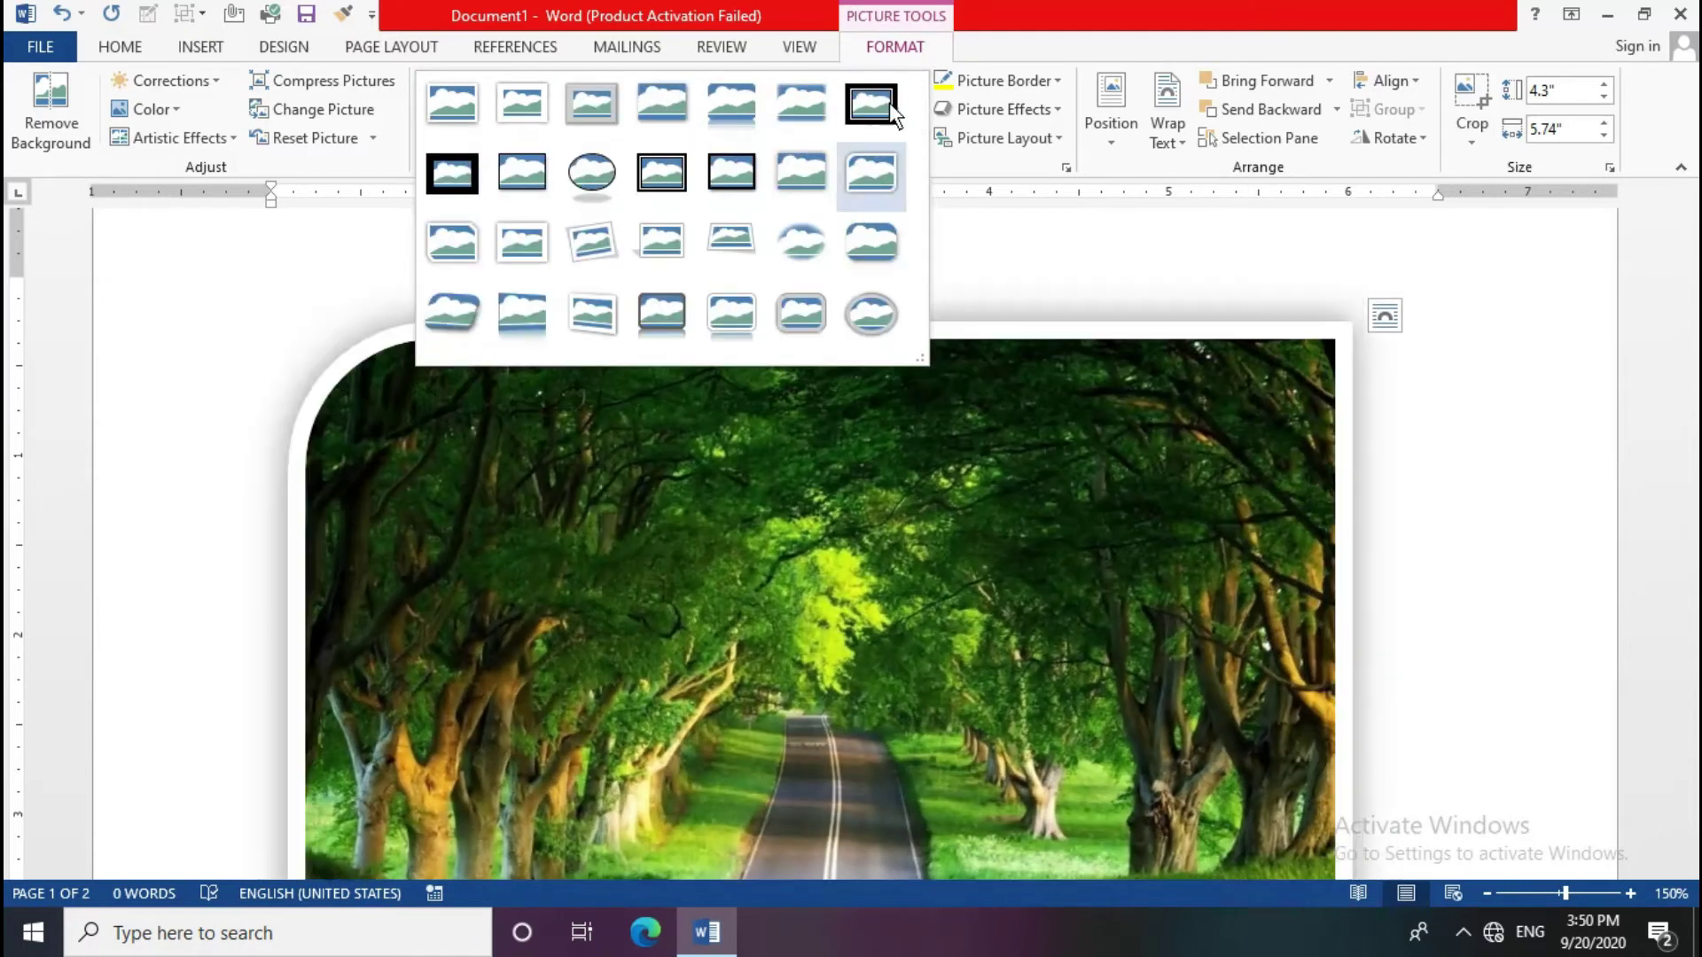
left_click(888, 94)
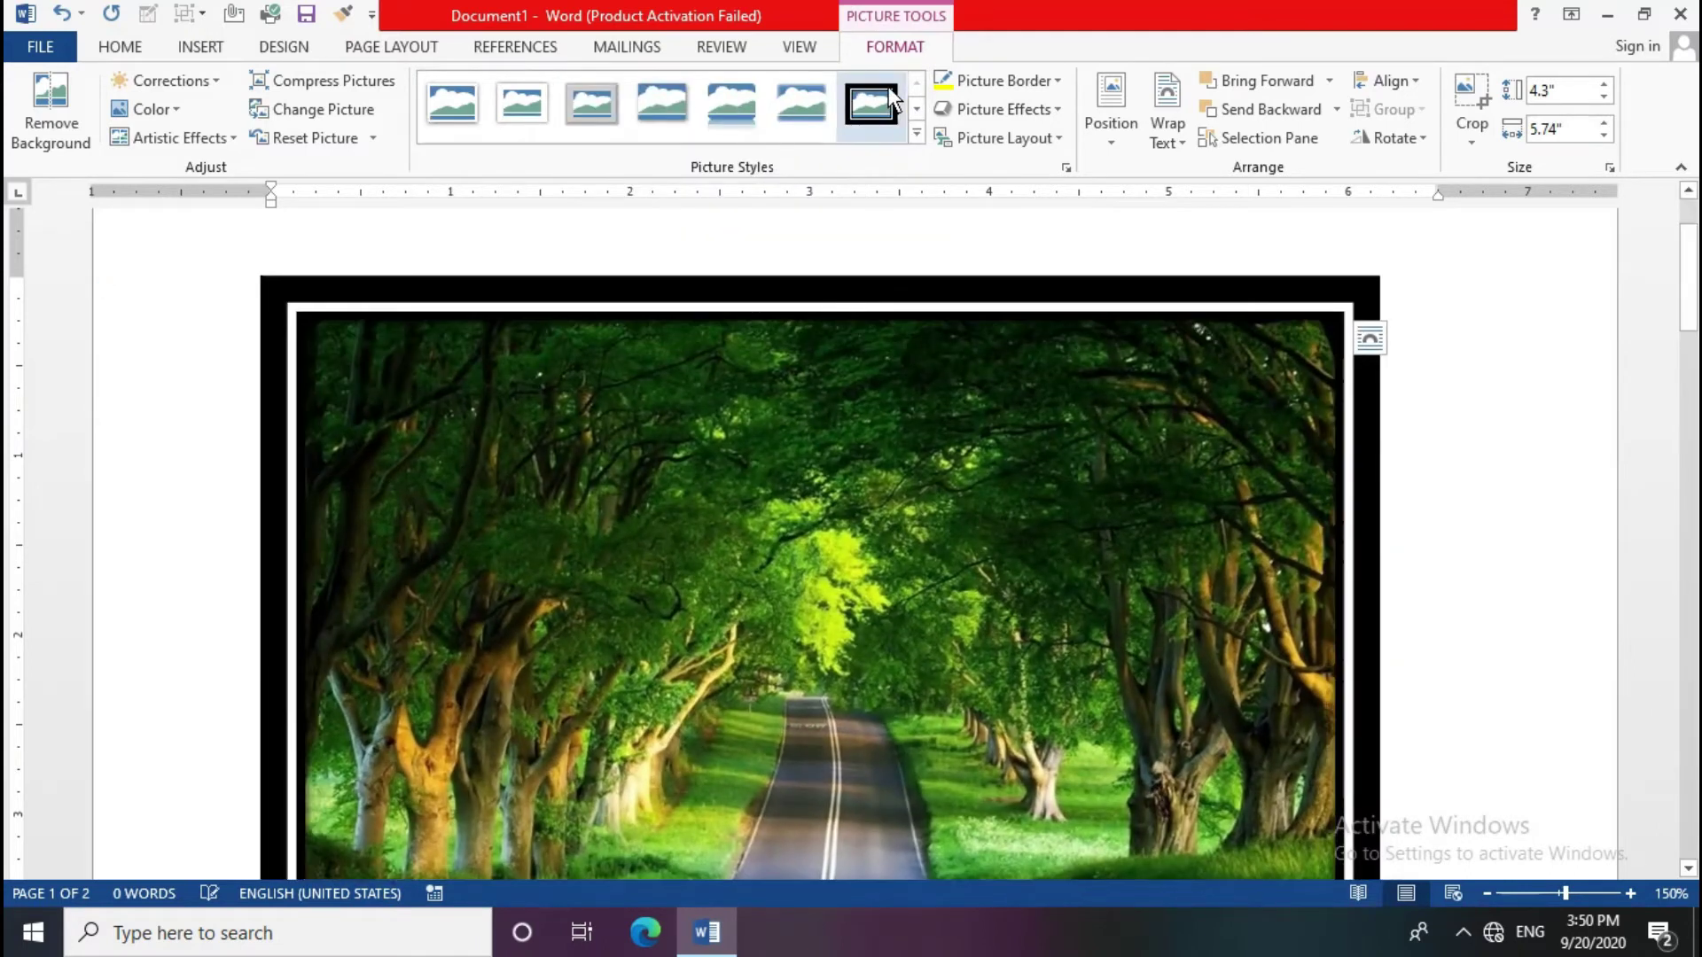
left_click(1018, 80)
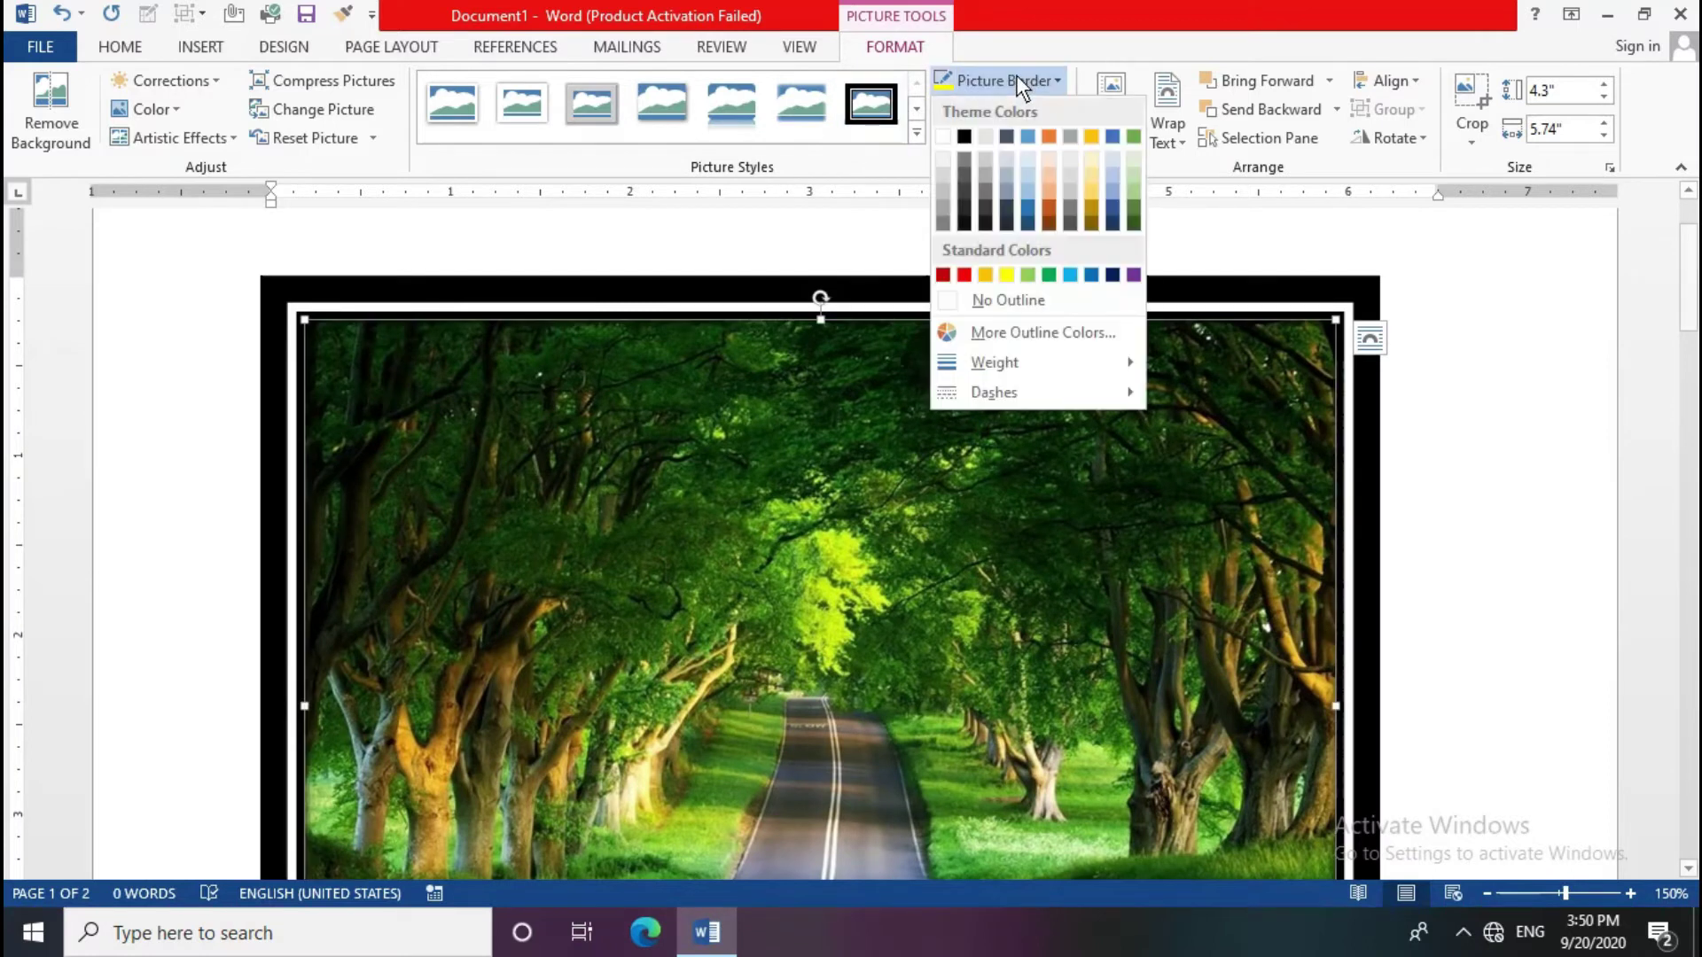
mouse_move(994, 362)
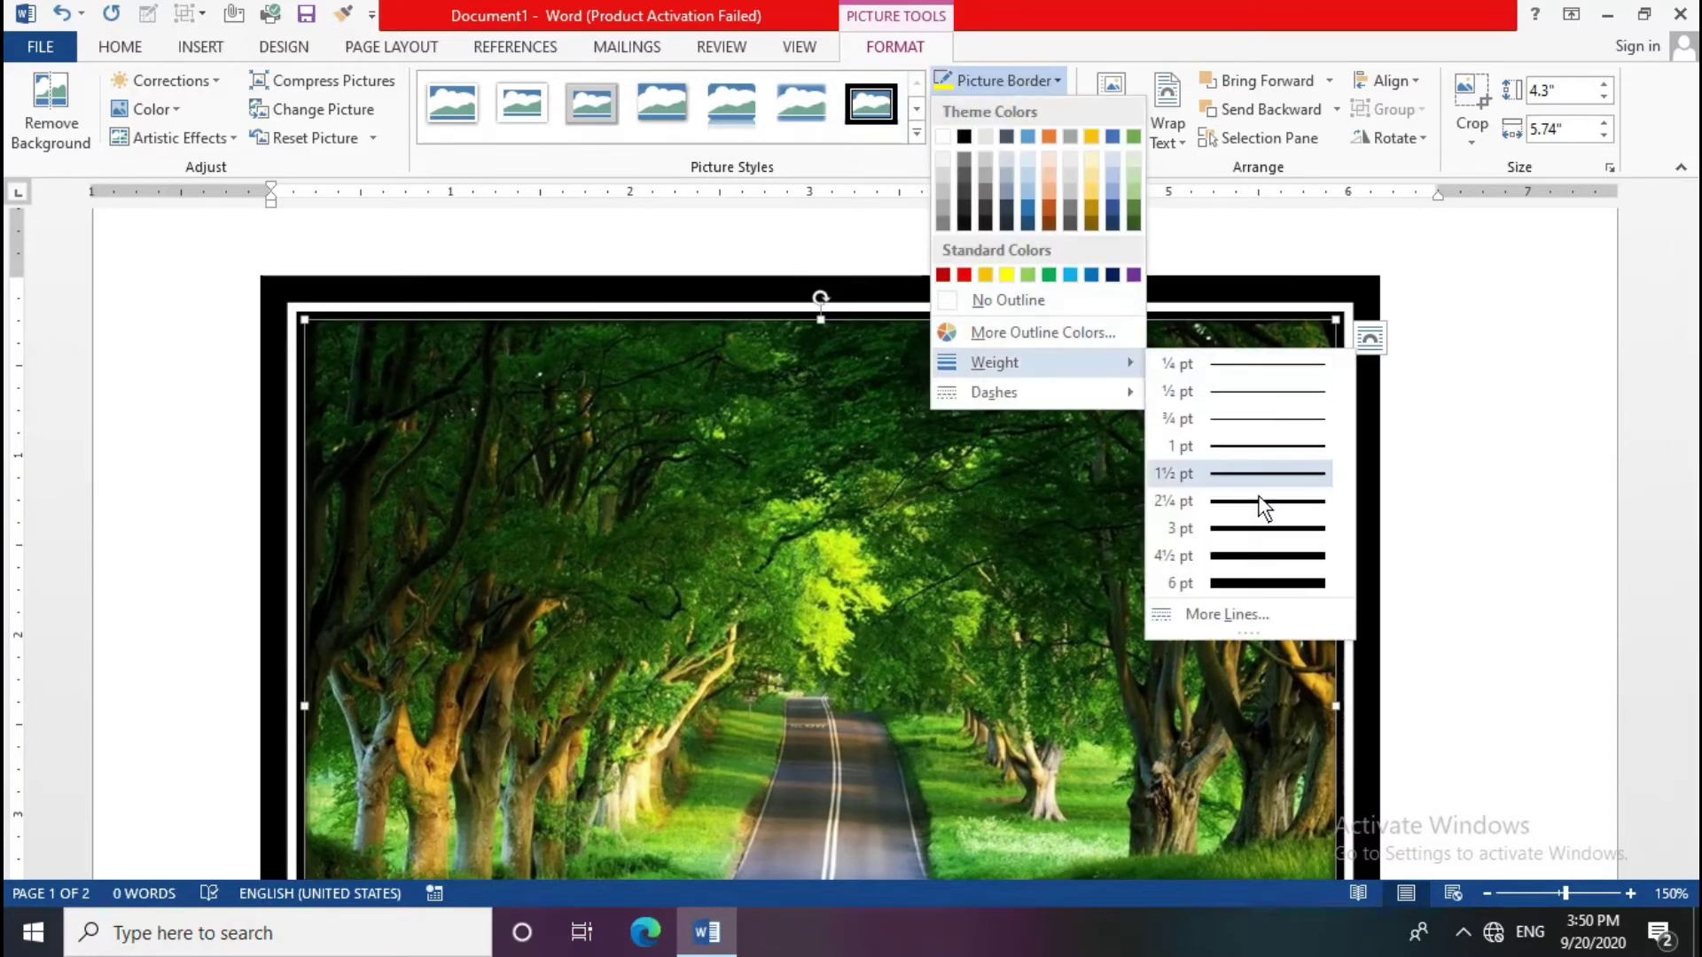
left_click(1264, 543)
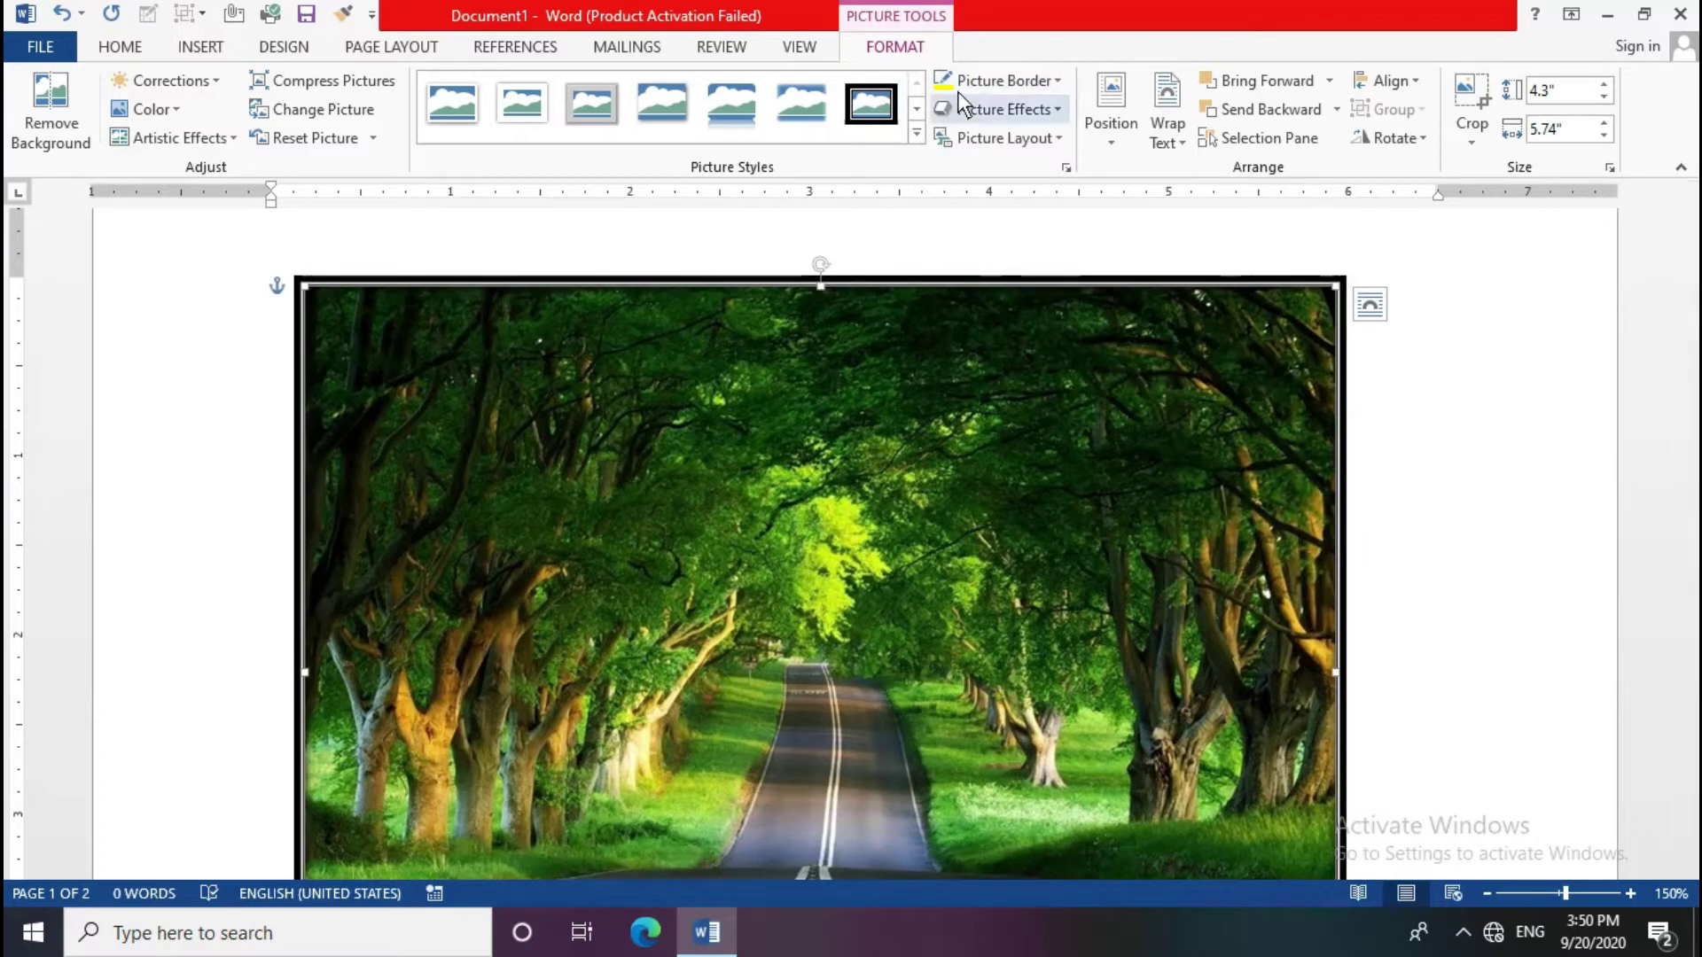
left_click(1001, 82)
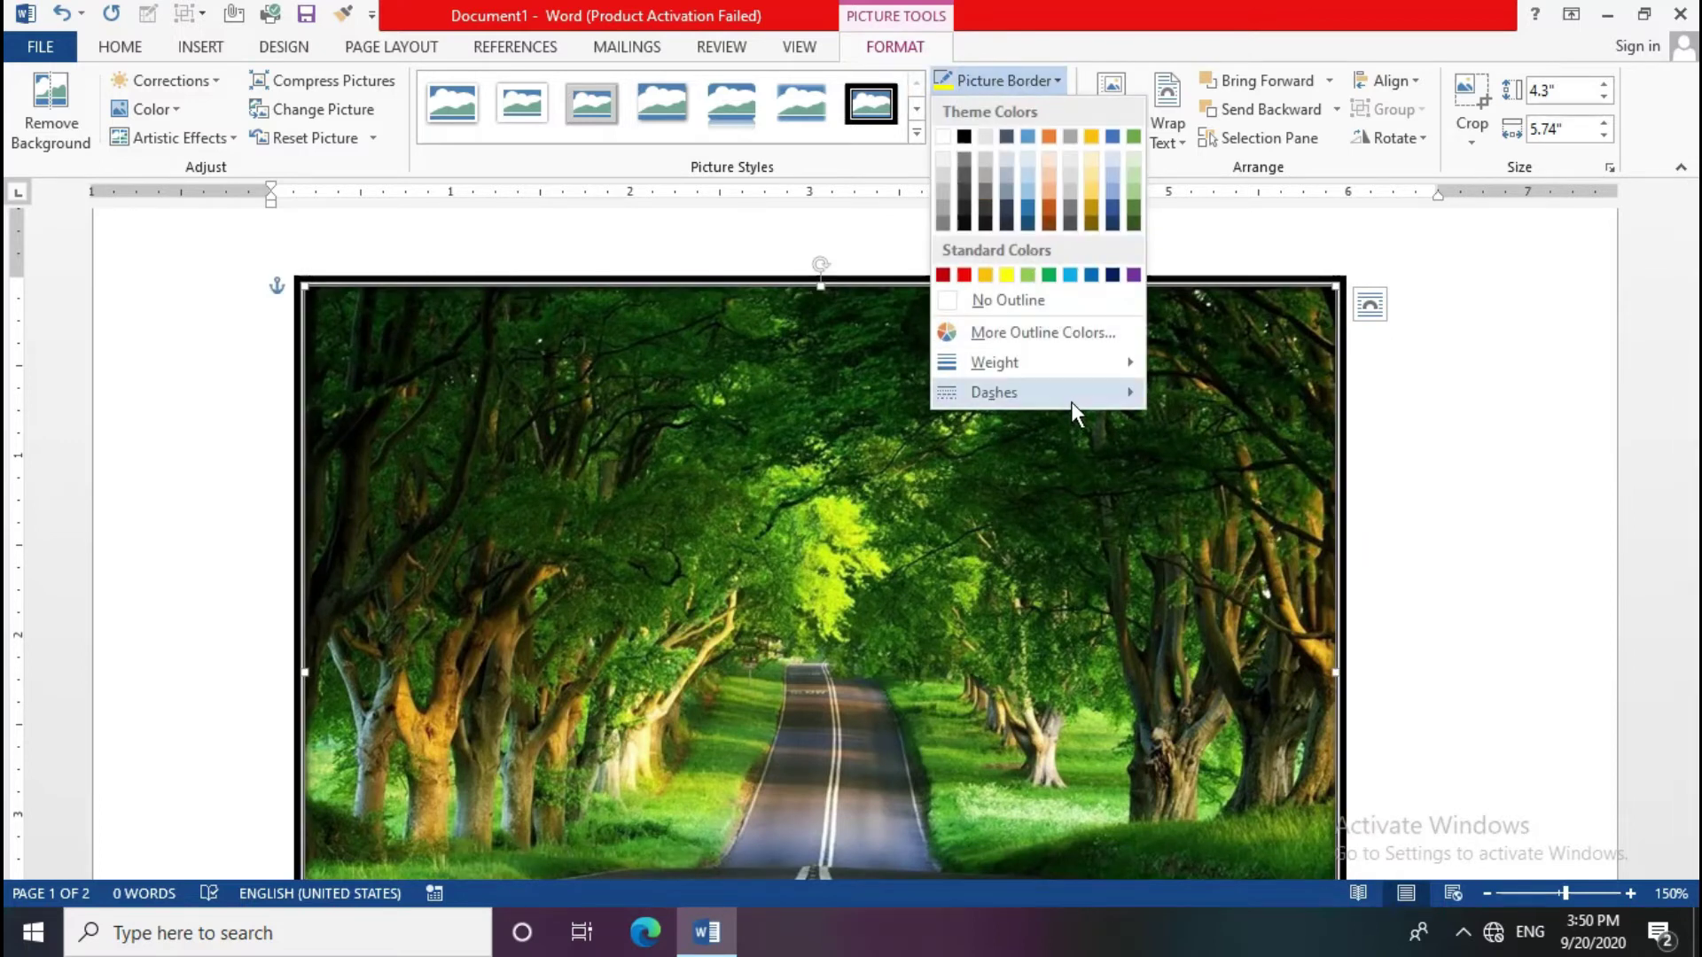
left_click(1191, 429)
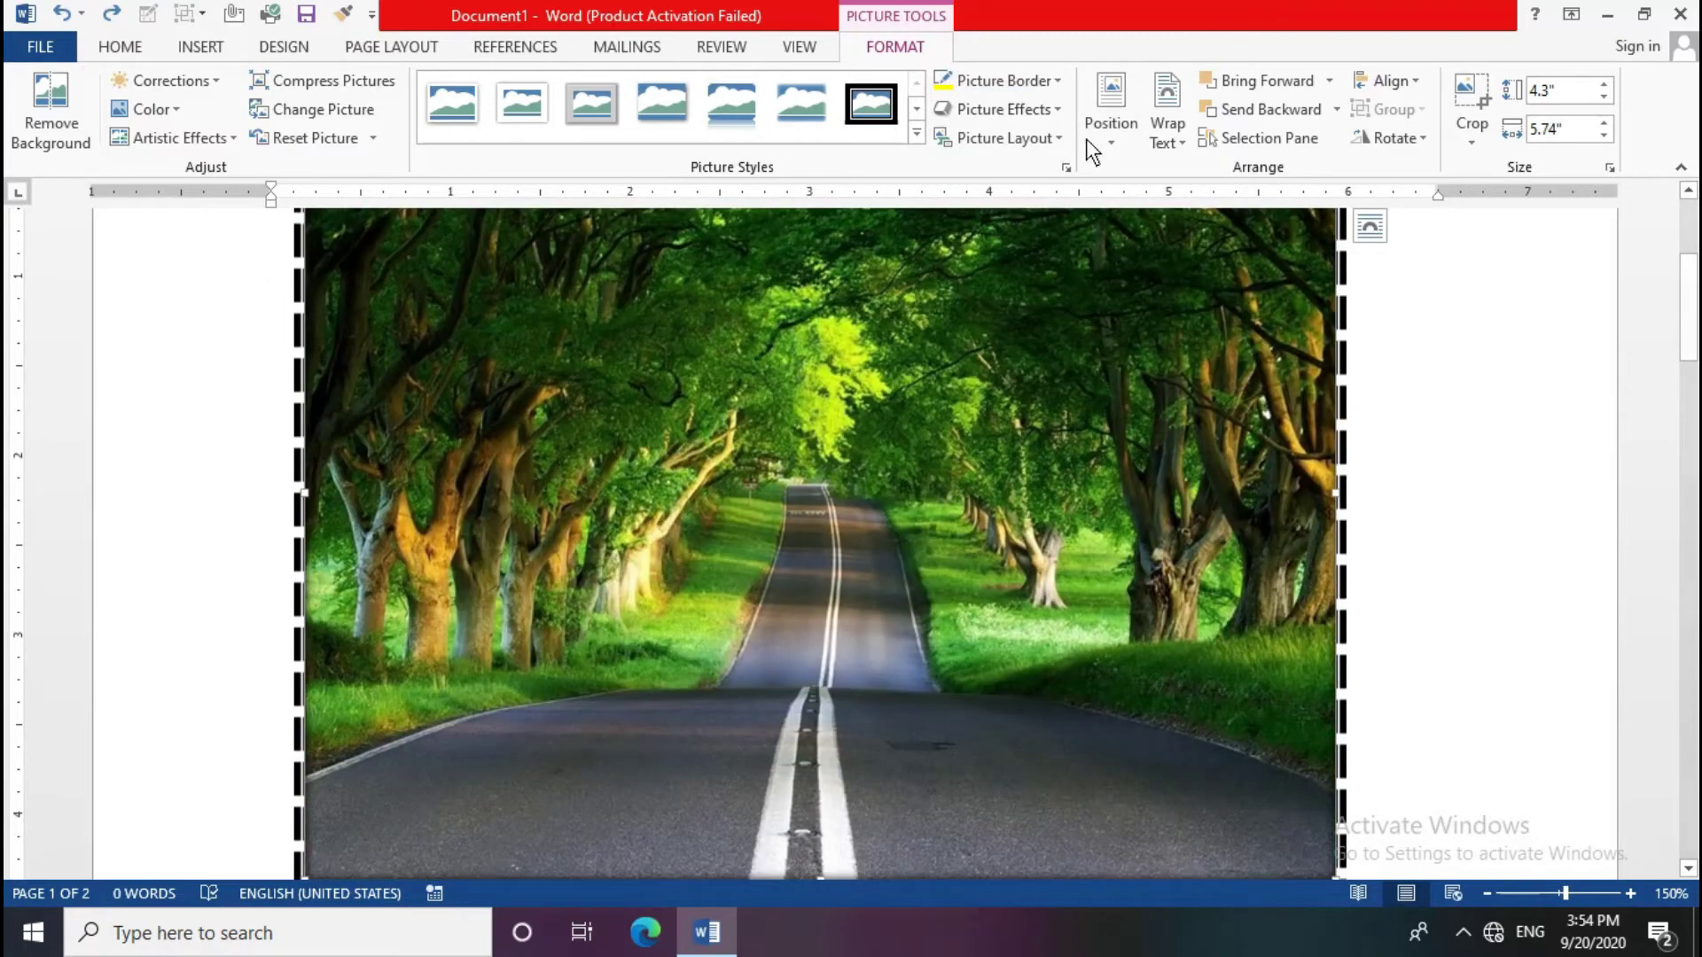
Step: Convert the road picture to Picture Accent Blocks SmartArt captioned 'nature'
left_click(1025, 142)
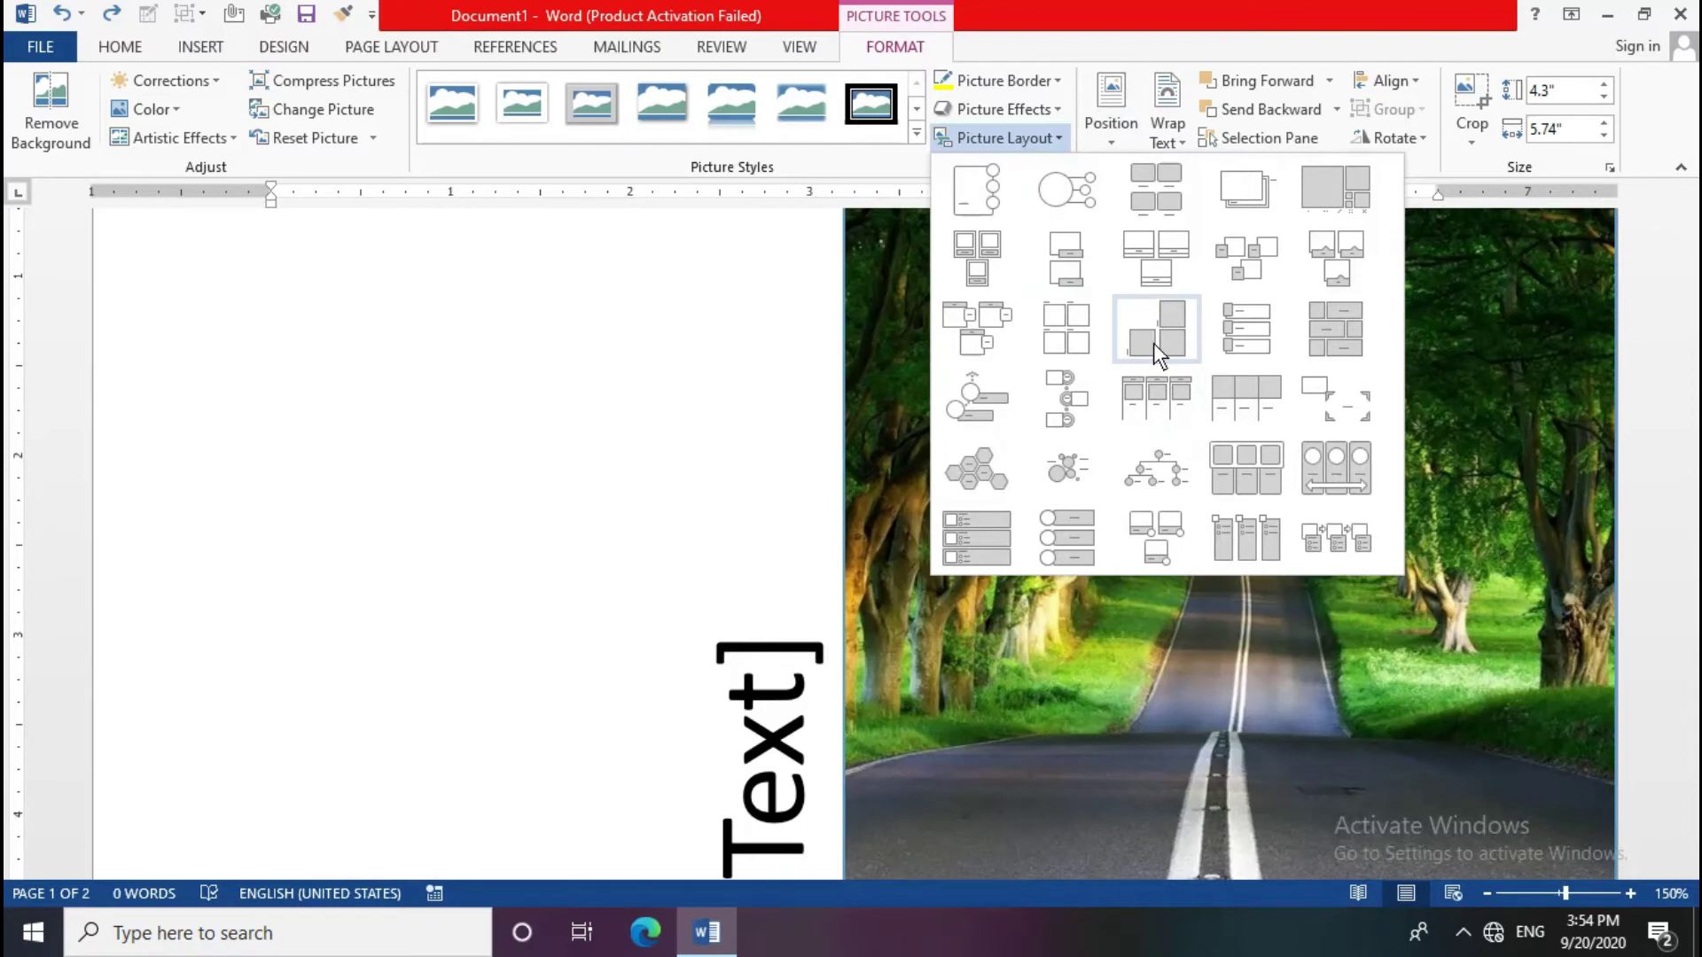
left_click(1153, 344)
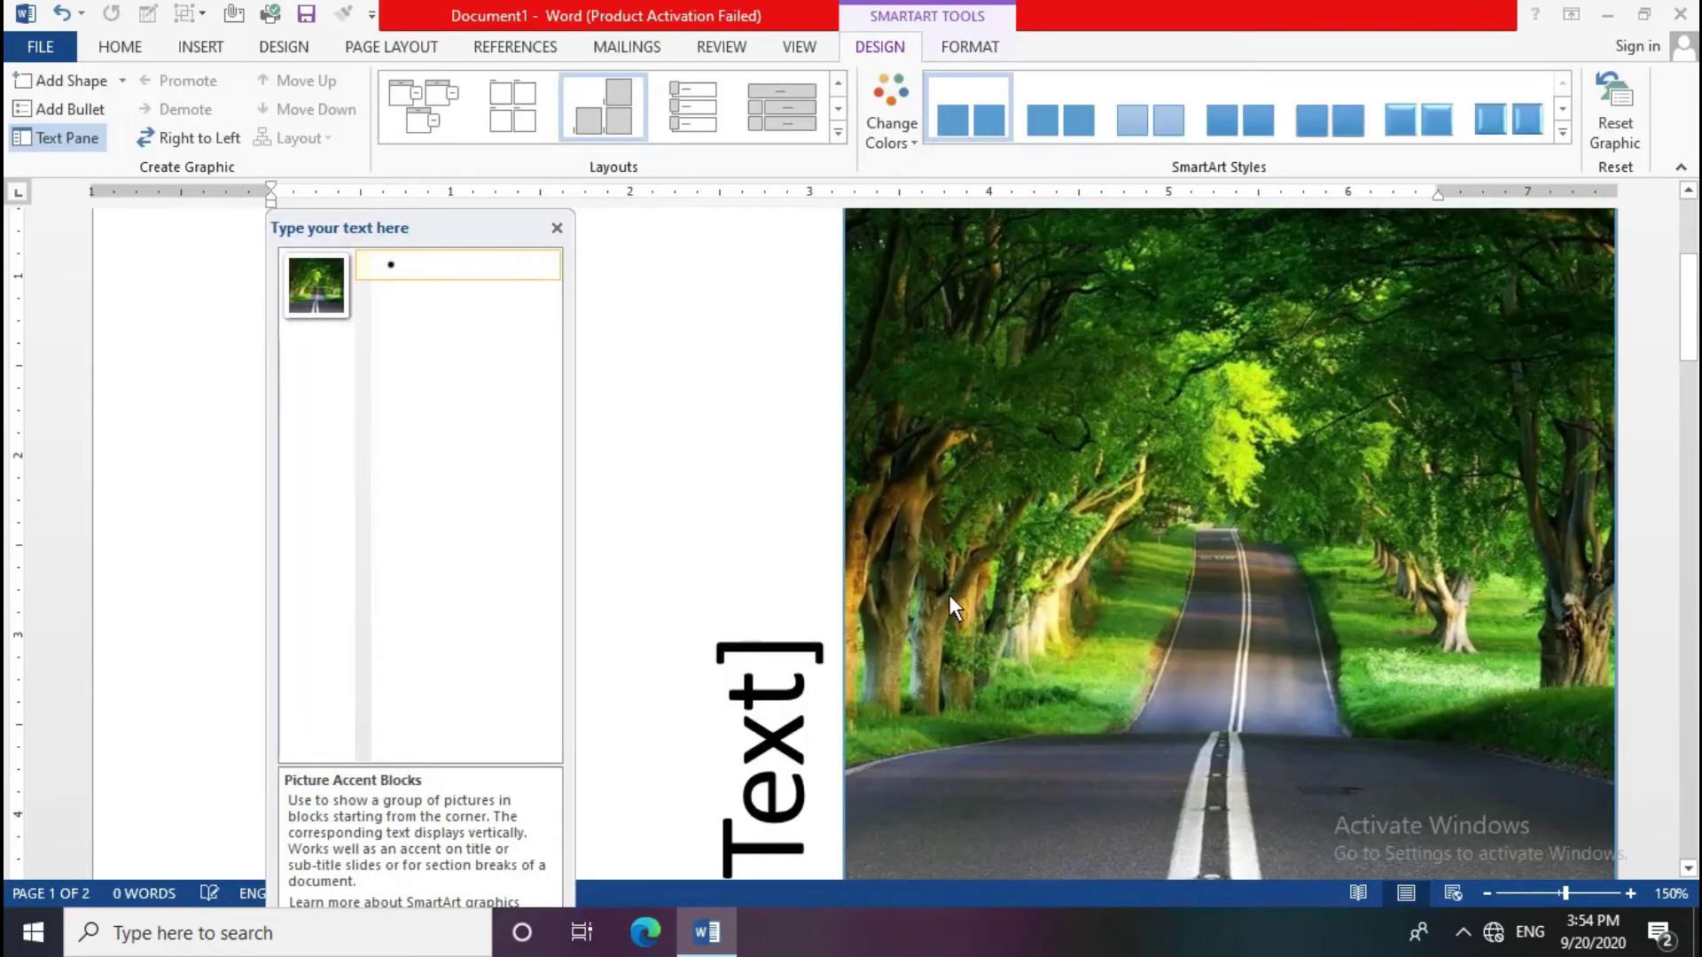
scroll(950, 594, "down", 3)
left_click(787, 674)
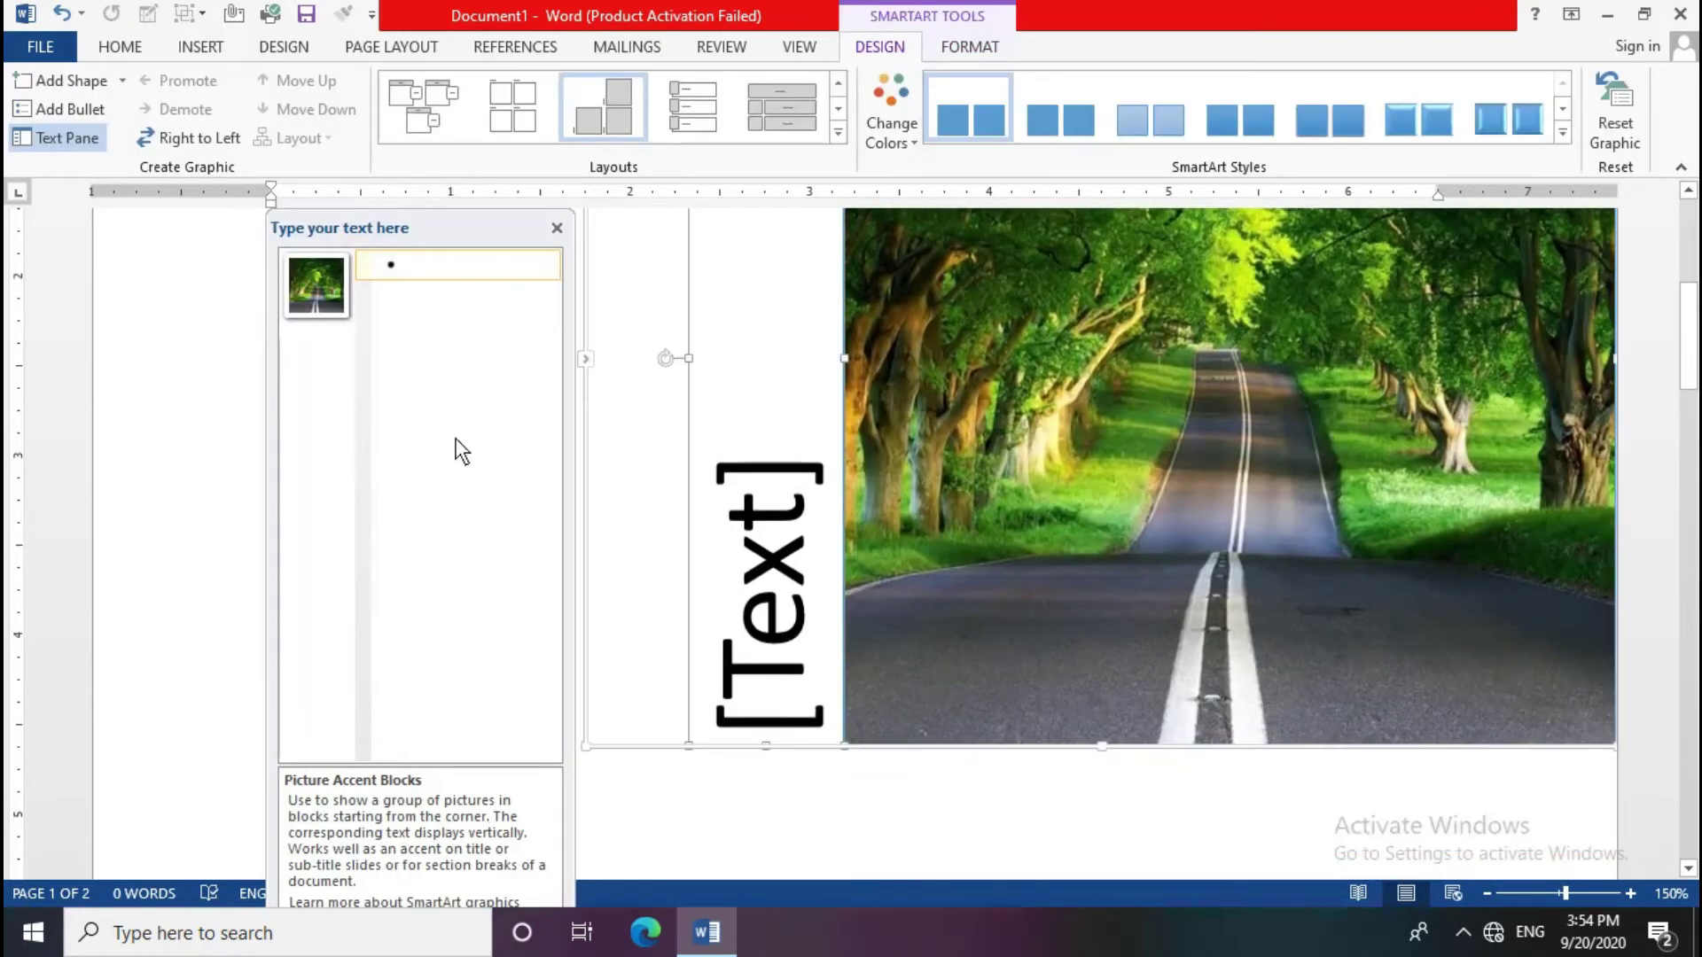
left_click(446, 266)
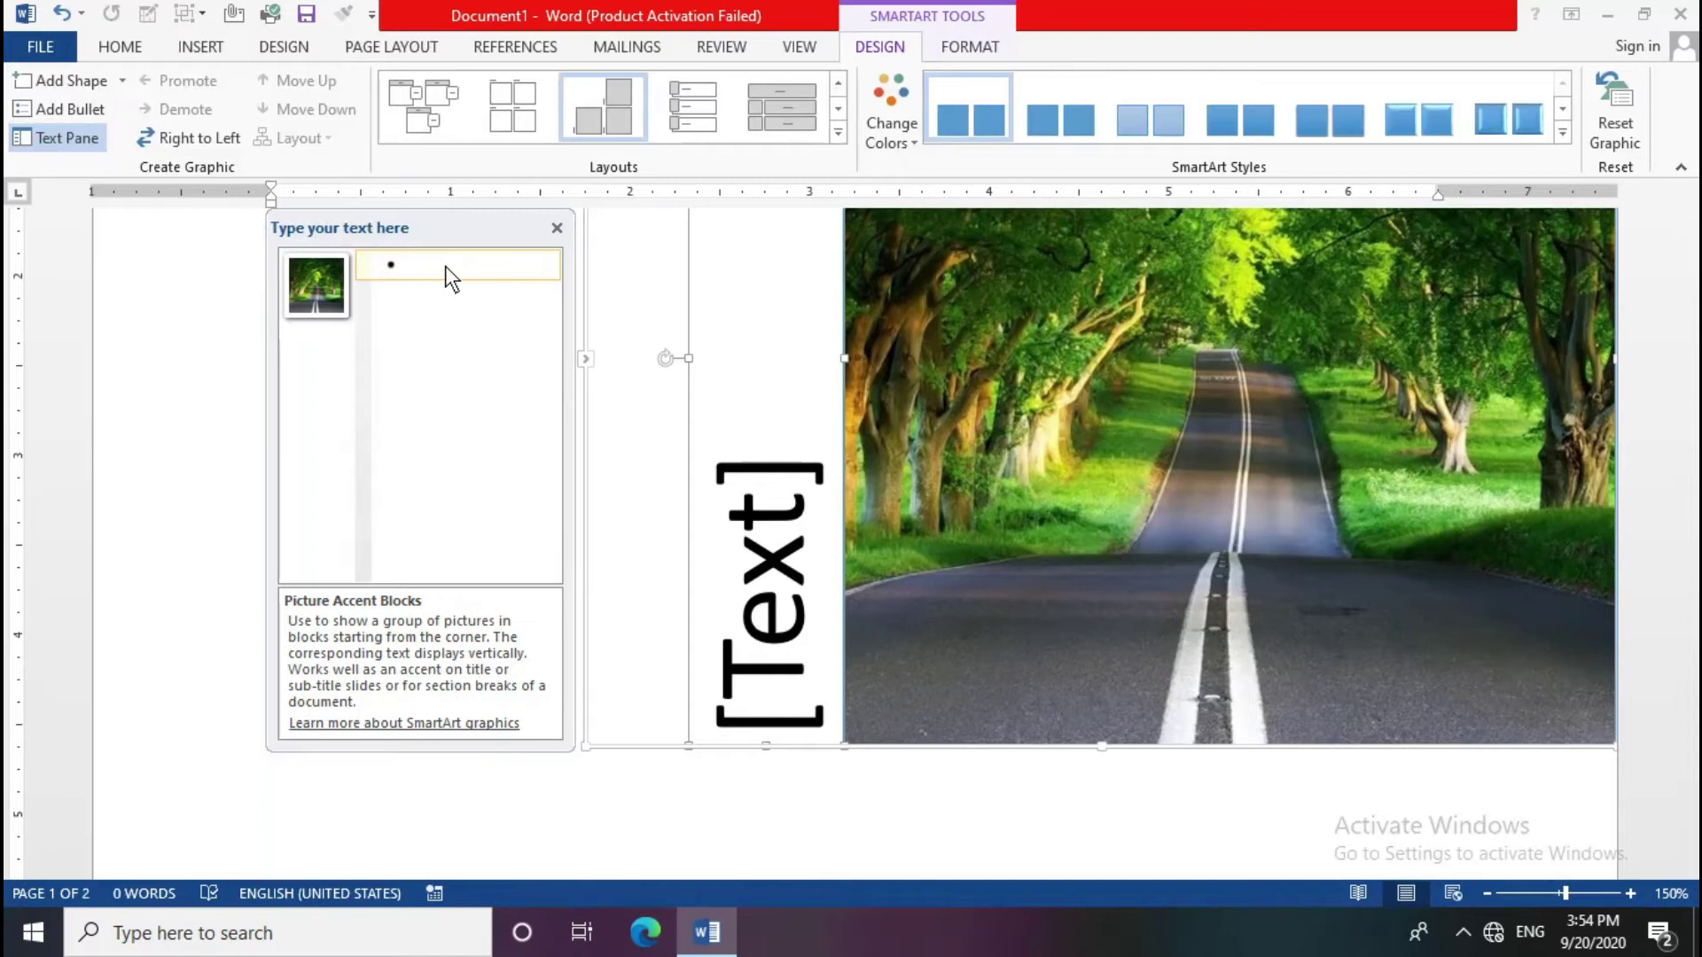
type("na")
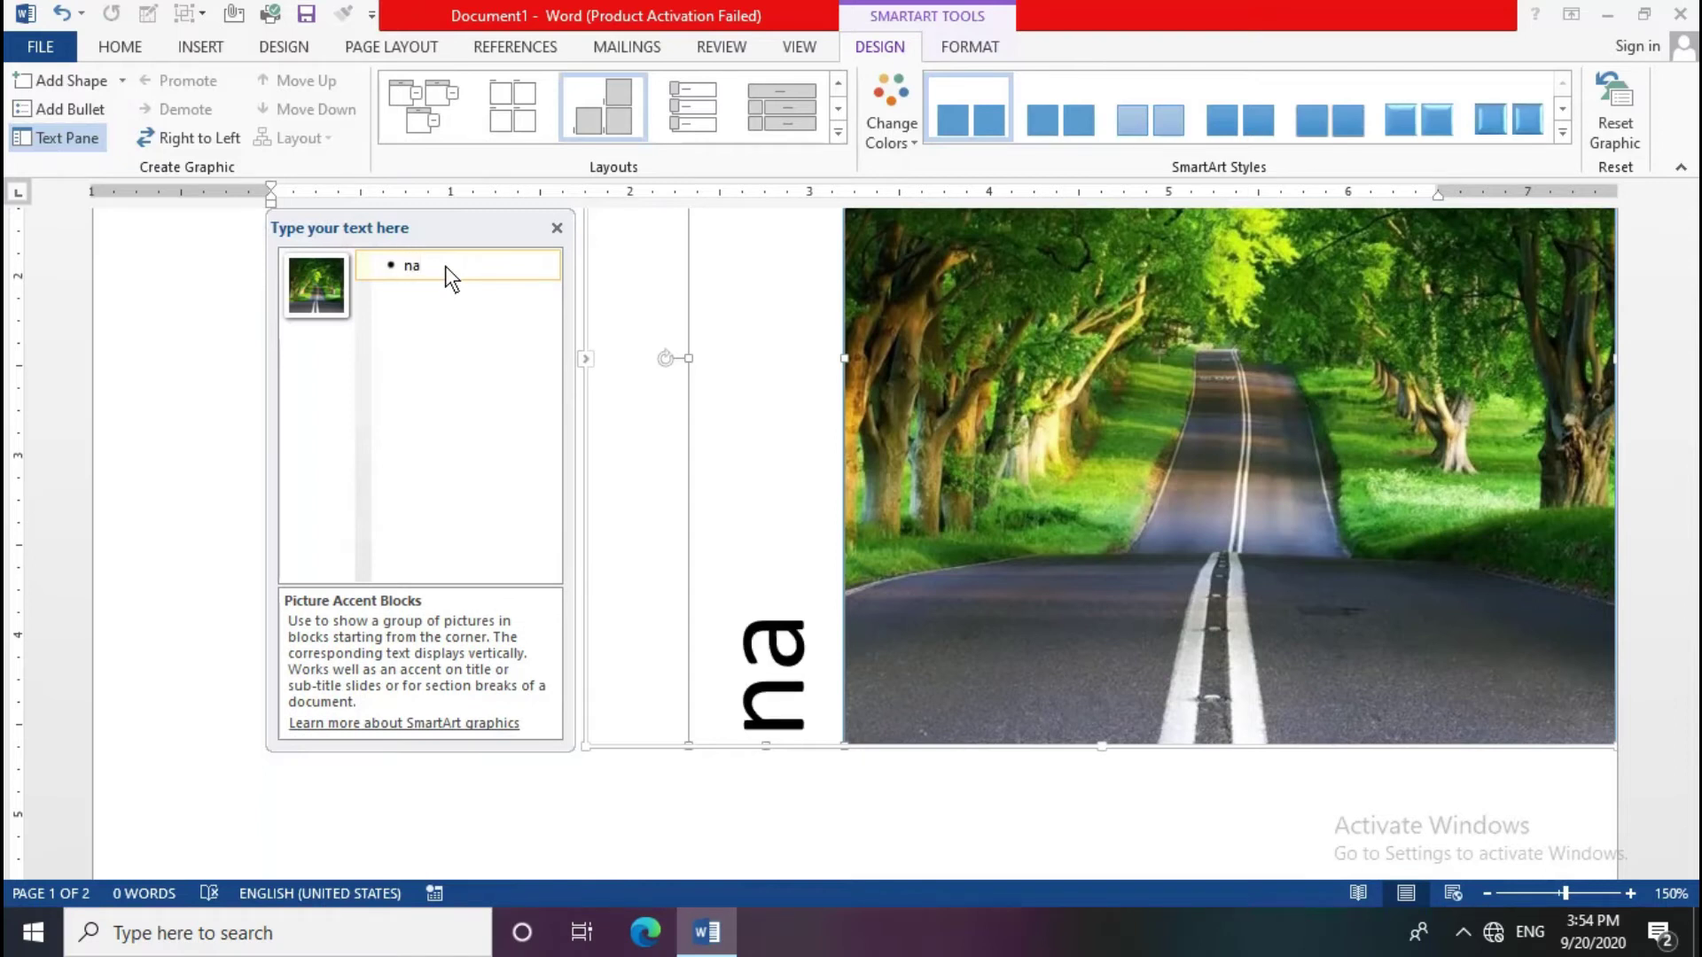
type("ture")
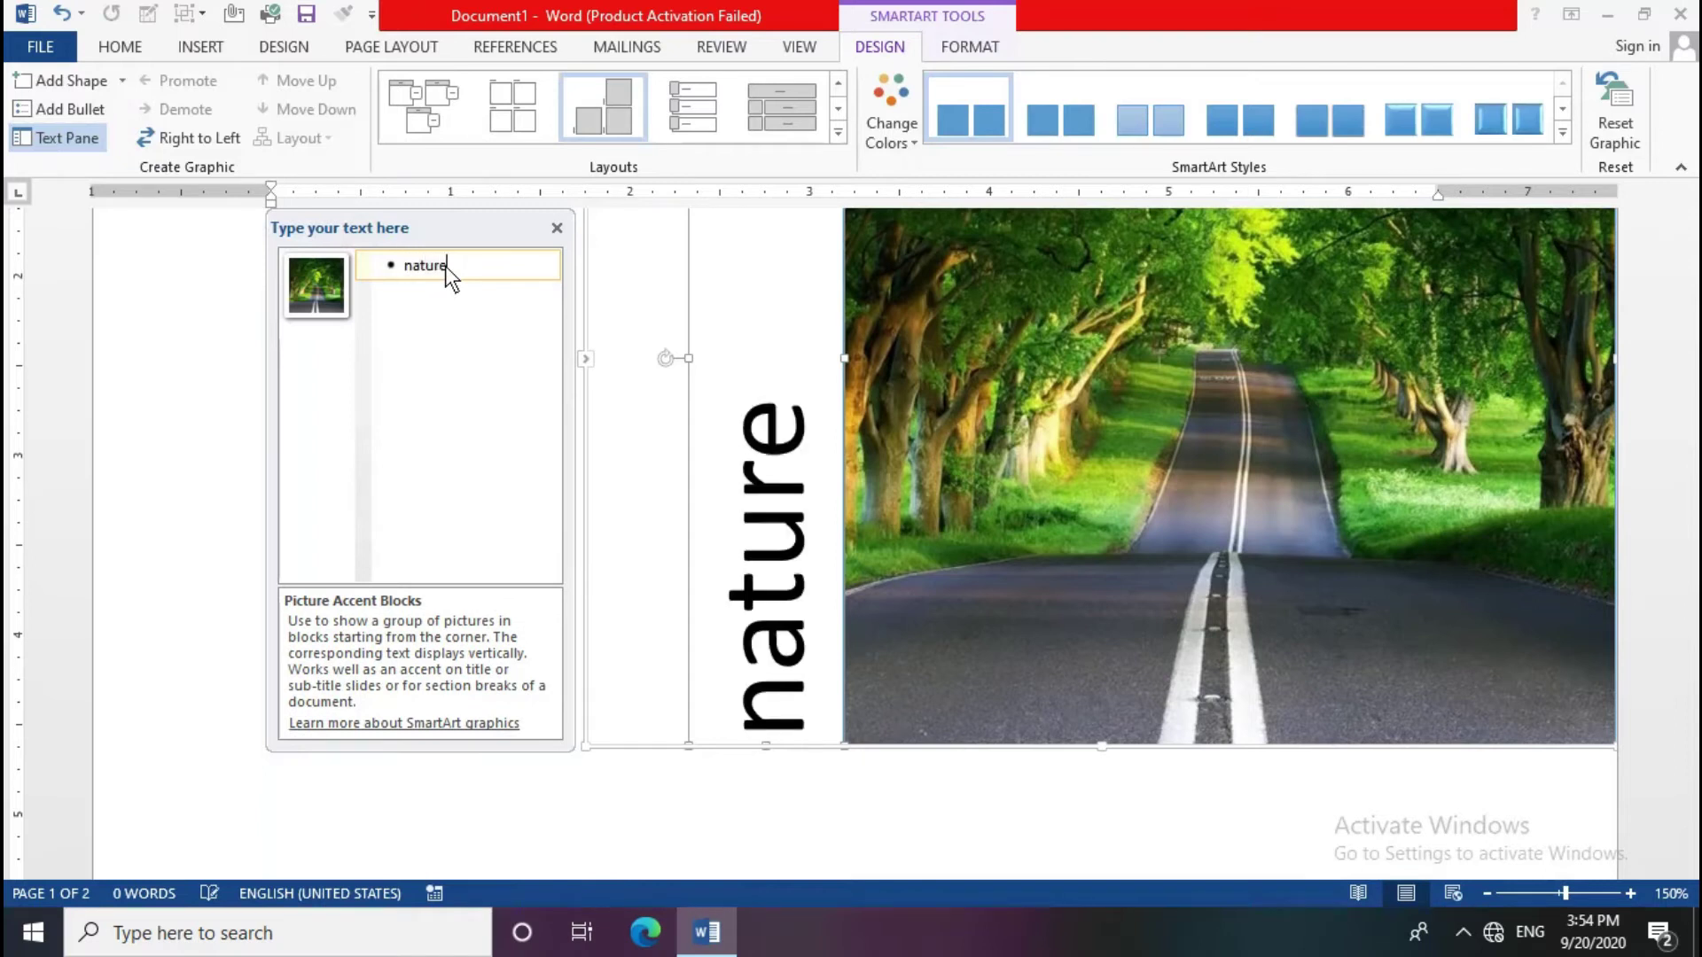
left_click(556, 227)
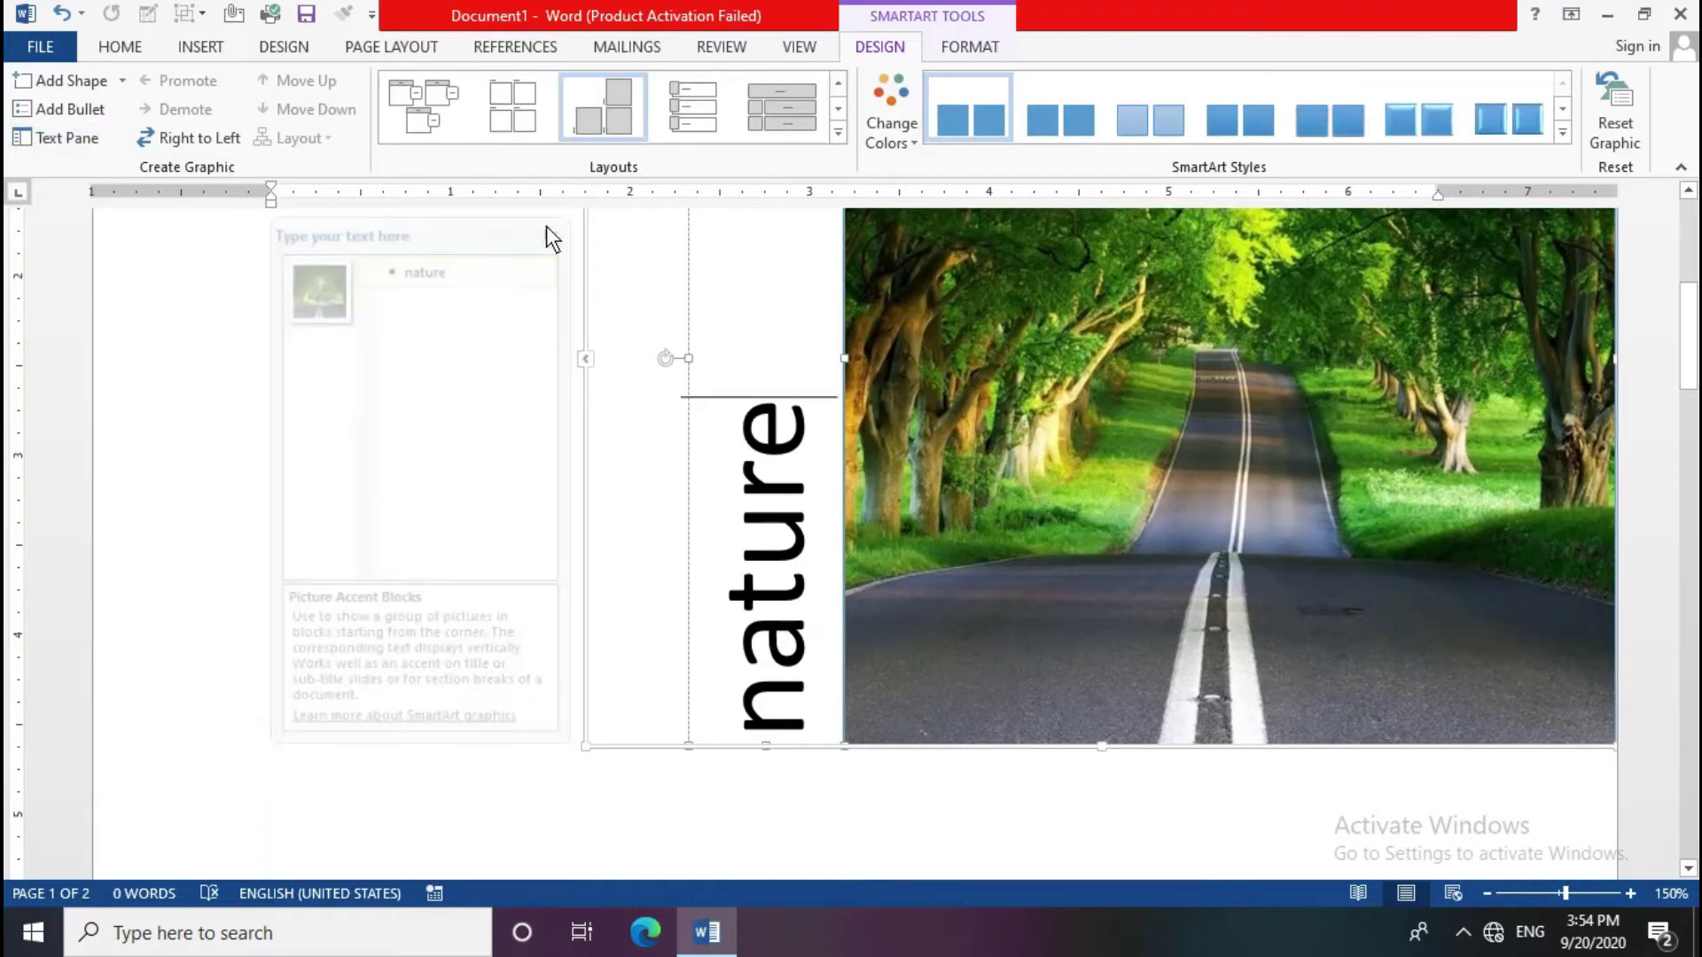
Step: Delete the scanned accounting picture from the document
left_click(512, 343)
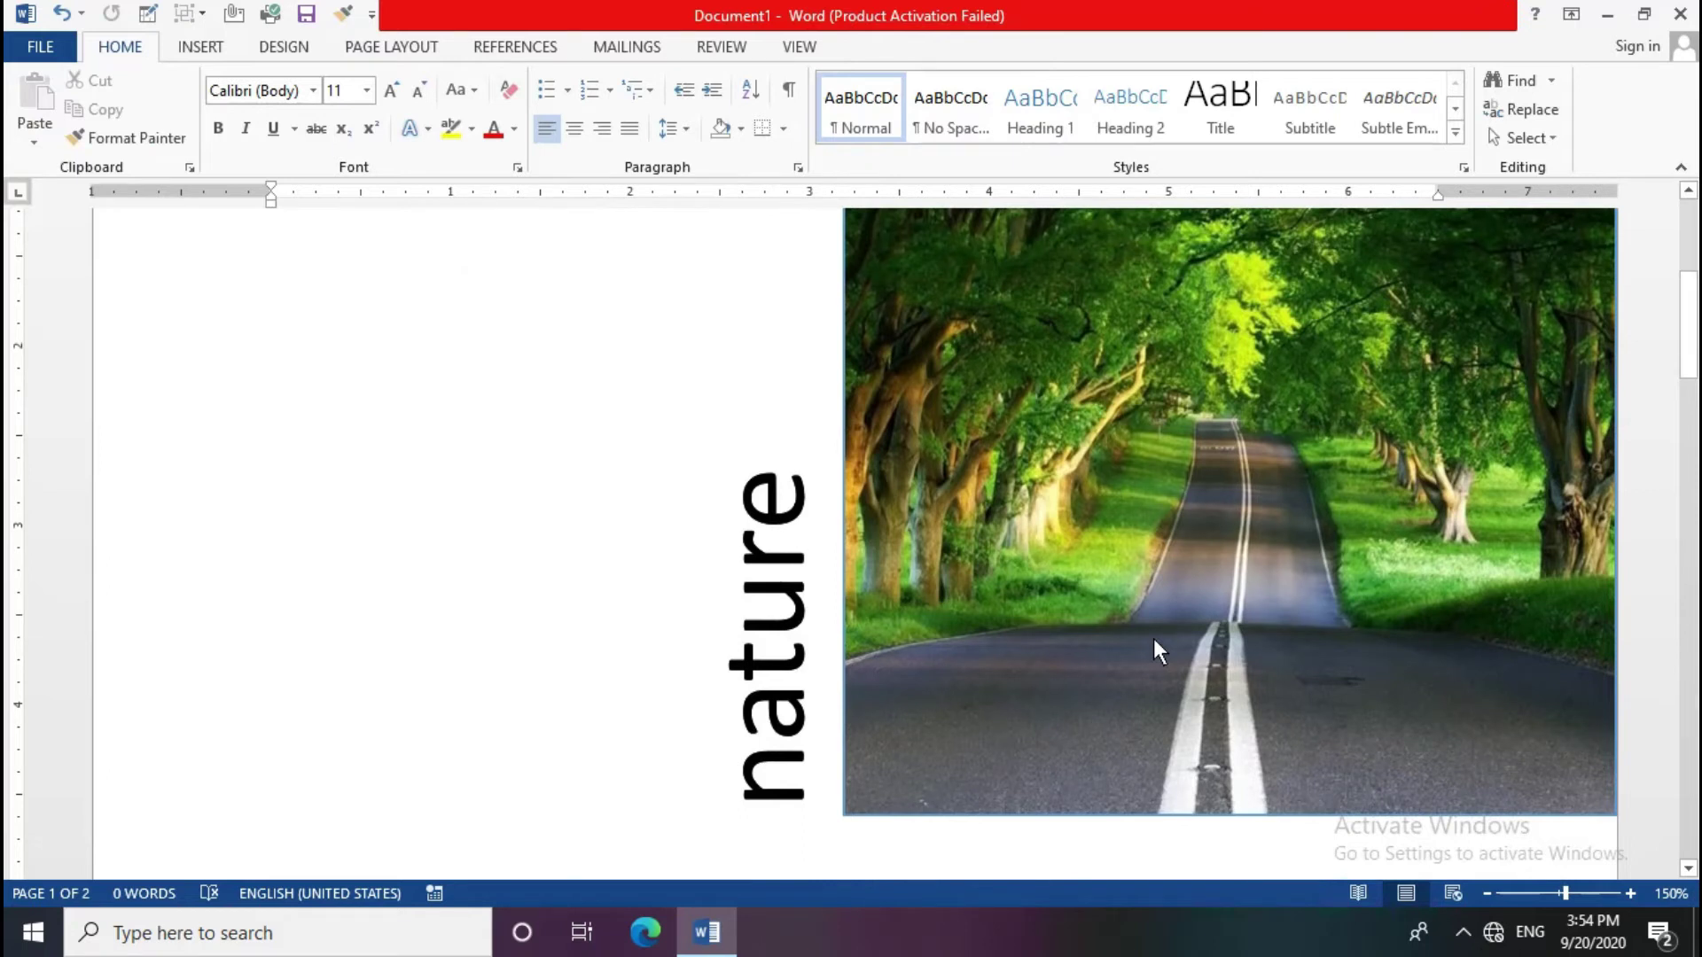
left_click(610, 350)
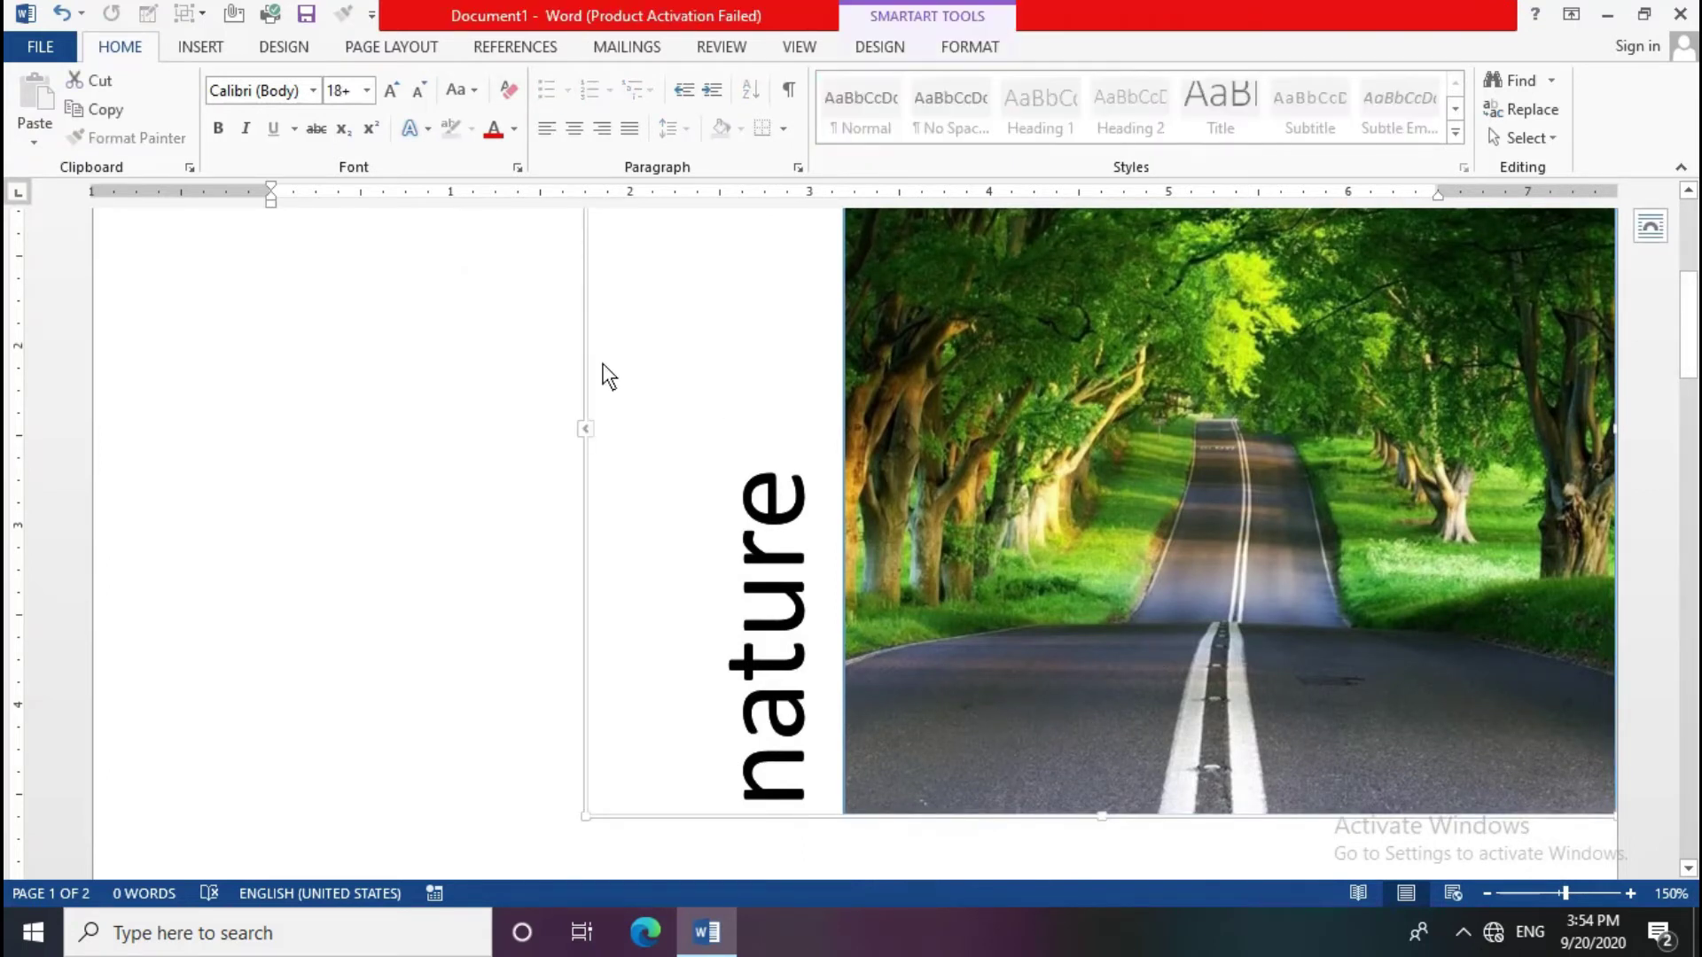
left_click(948, 46)
left_click(520, 387)
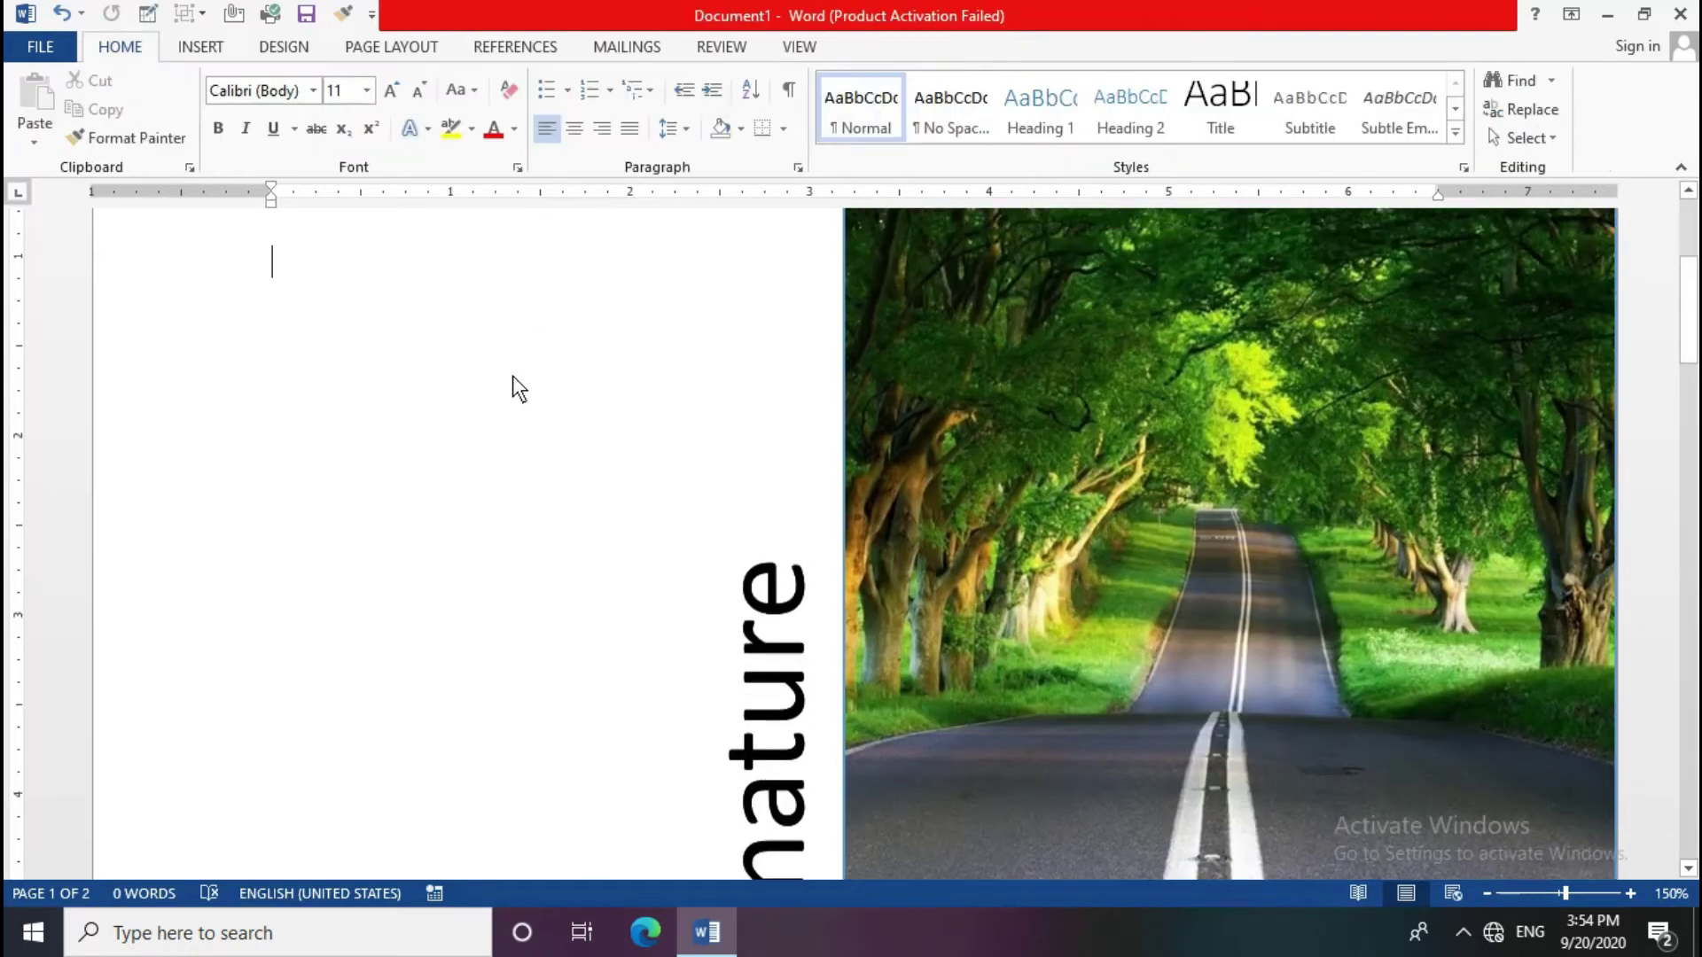
scroll(546, 381, "down", 5)
scroll(571, 390, "down", 5)
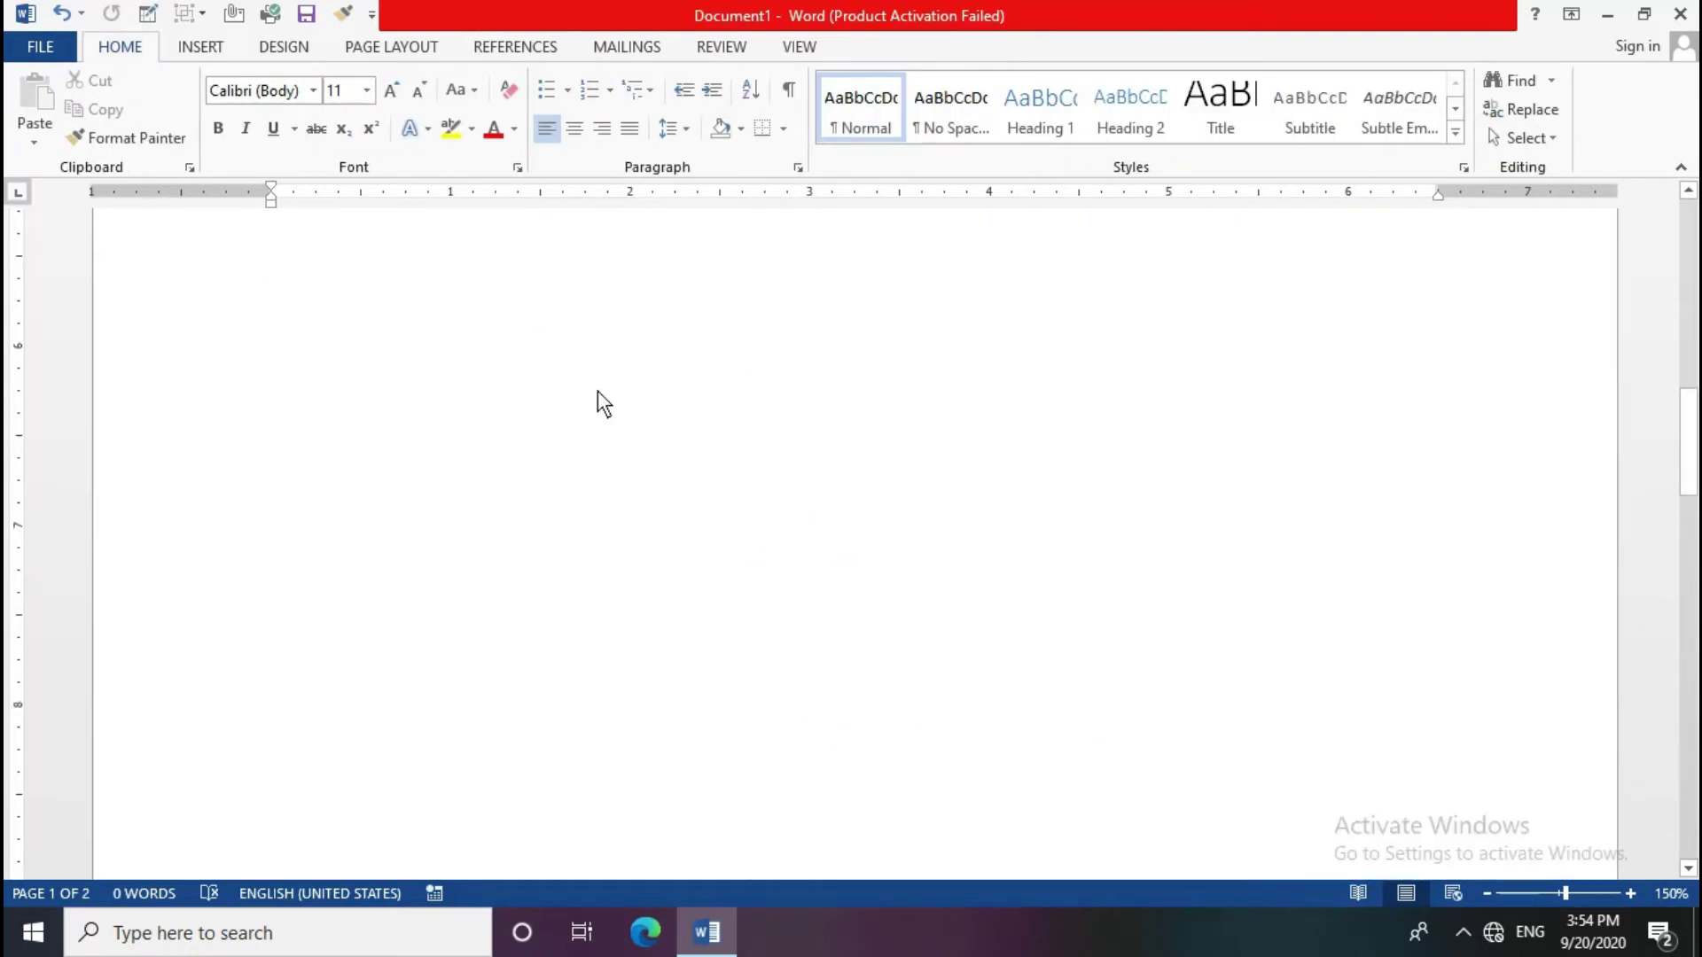
scroll(596, 400, "down", 3)
scroll(604, 404, "down", 5)
scroll(606, 427, "down", 2)
scroll(612, 426, "down", 5)
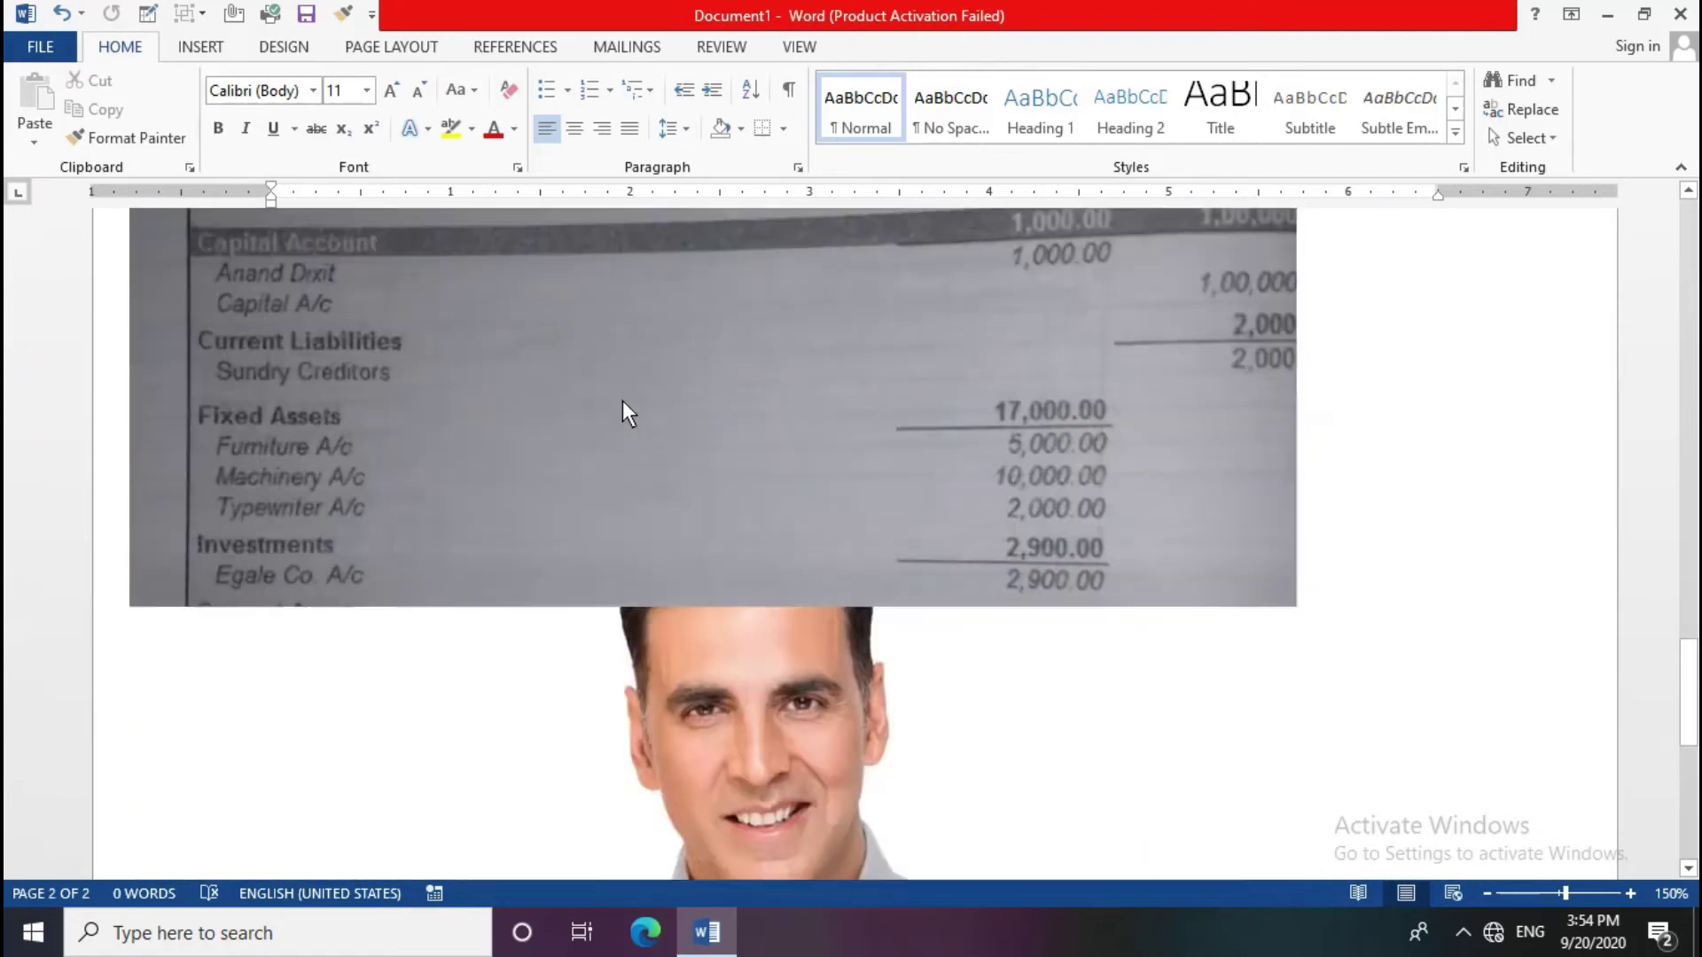
scroll(624, 411, "down", 3)
scroll(623, 394, "down", 4)
scroll(622, 393, "down", 3)
left_click(768, 384)
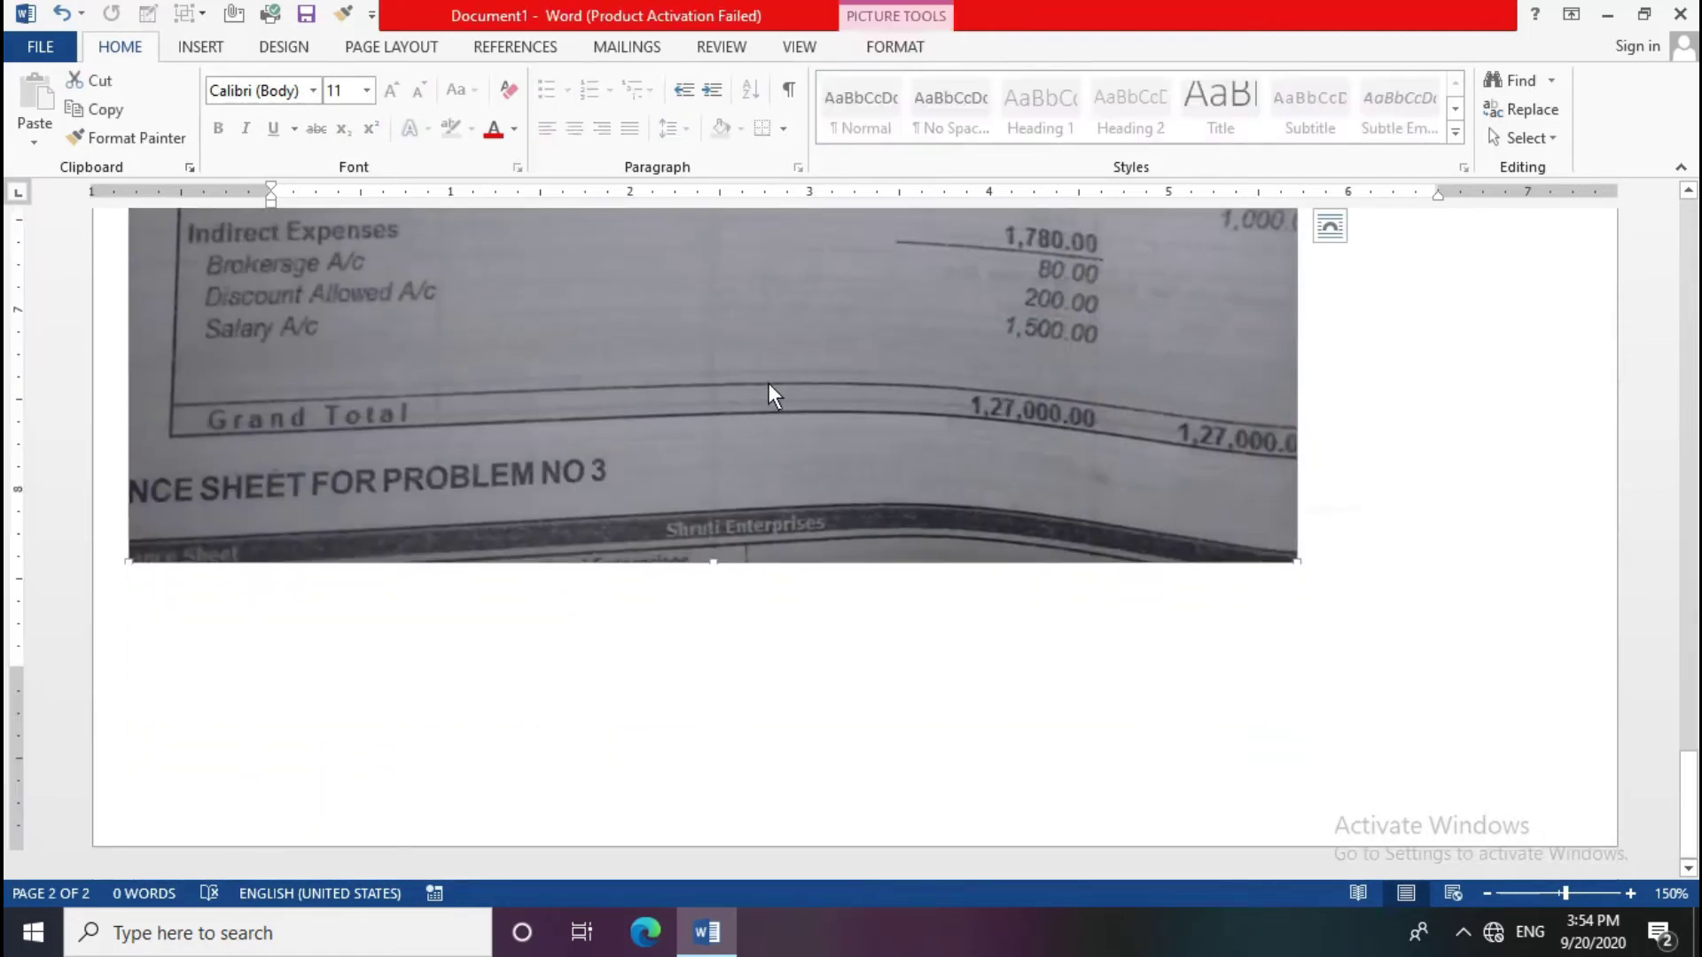
key("Delete")
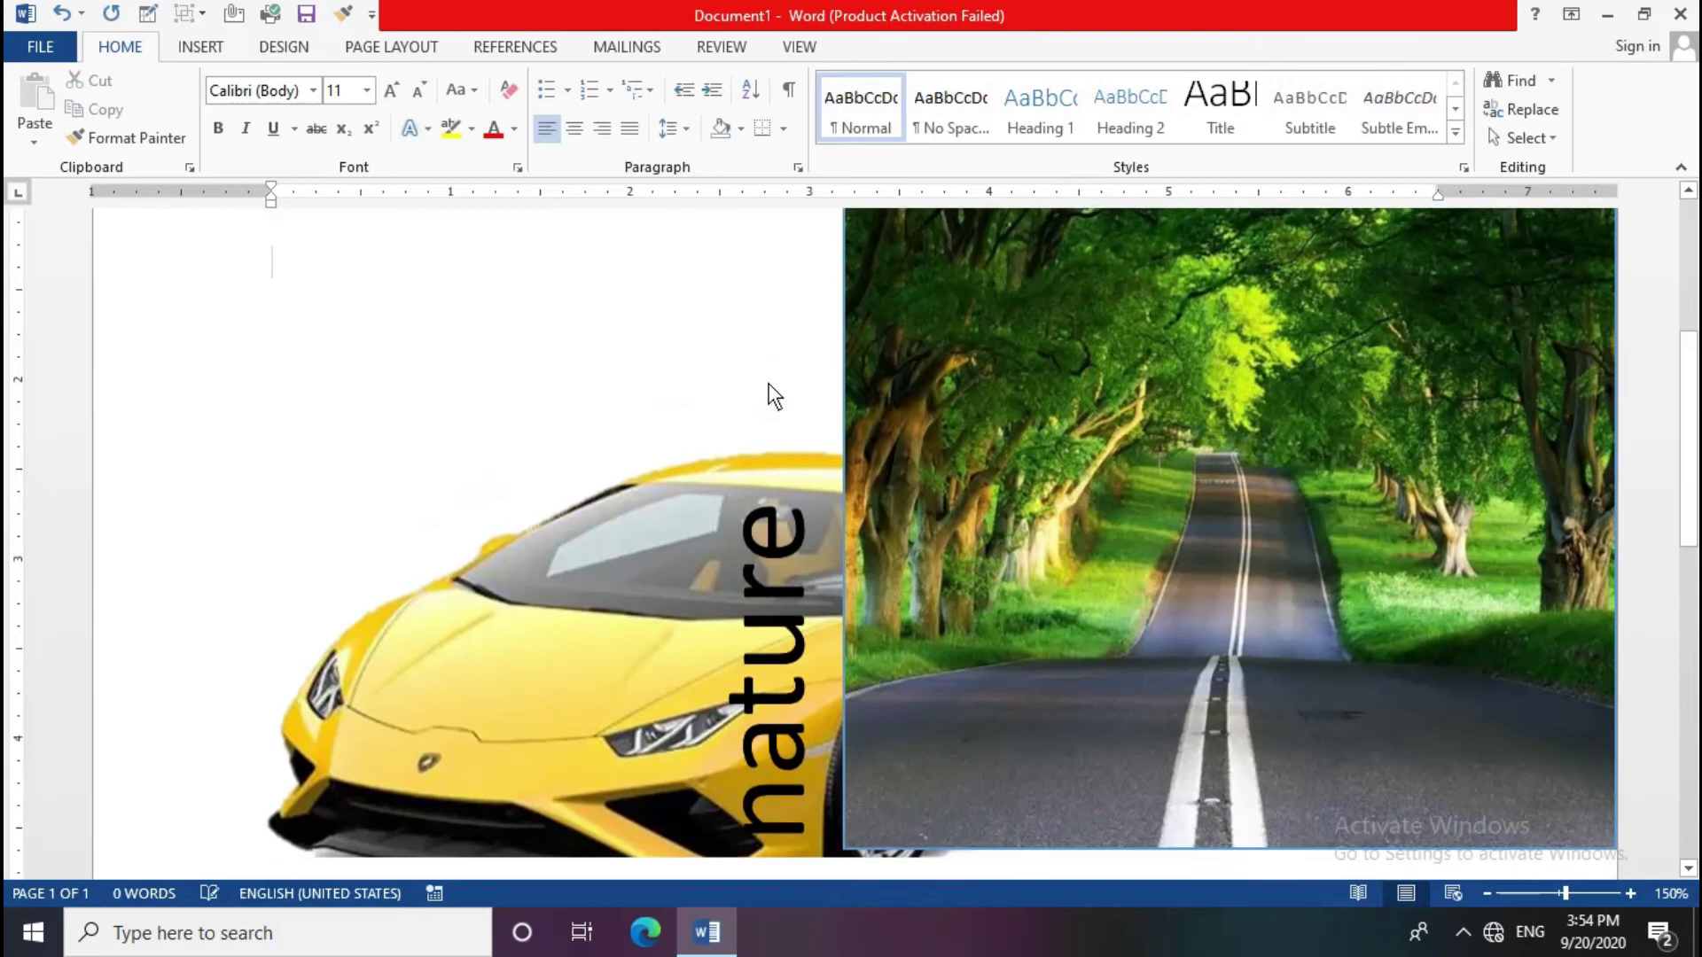
Step: Delete around the portrait photo, undo the removal, and open the yellow car's Format tools
scroll(771, 395, "down", 5)
scroll(753, 567, "down", 5)
left_click(785, 530)
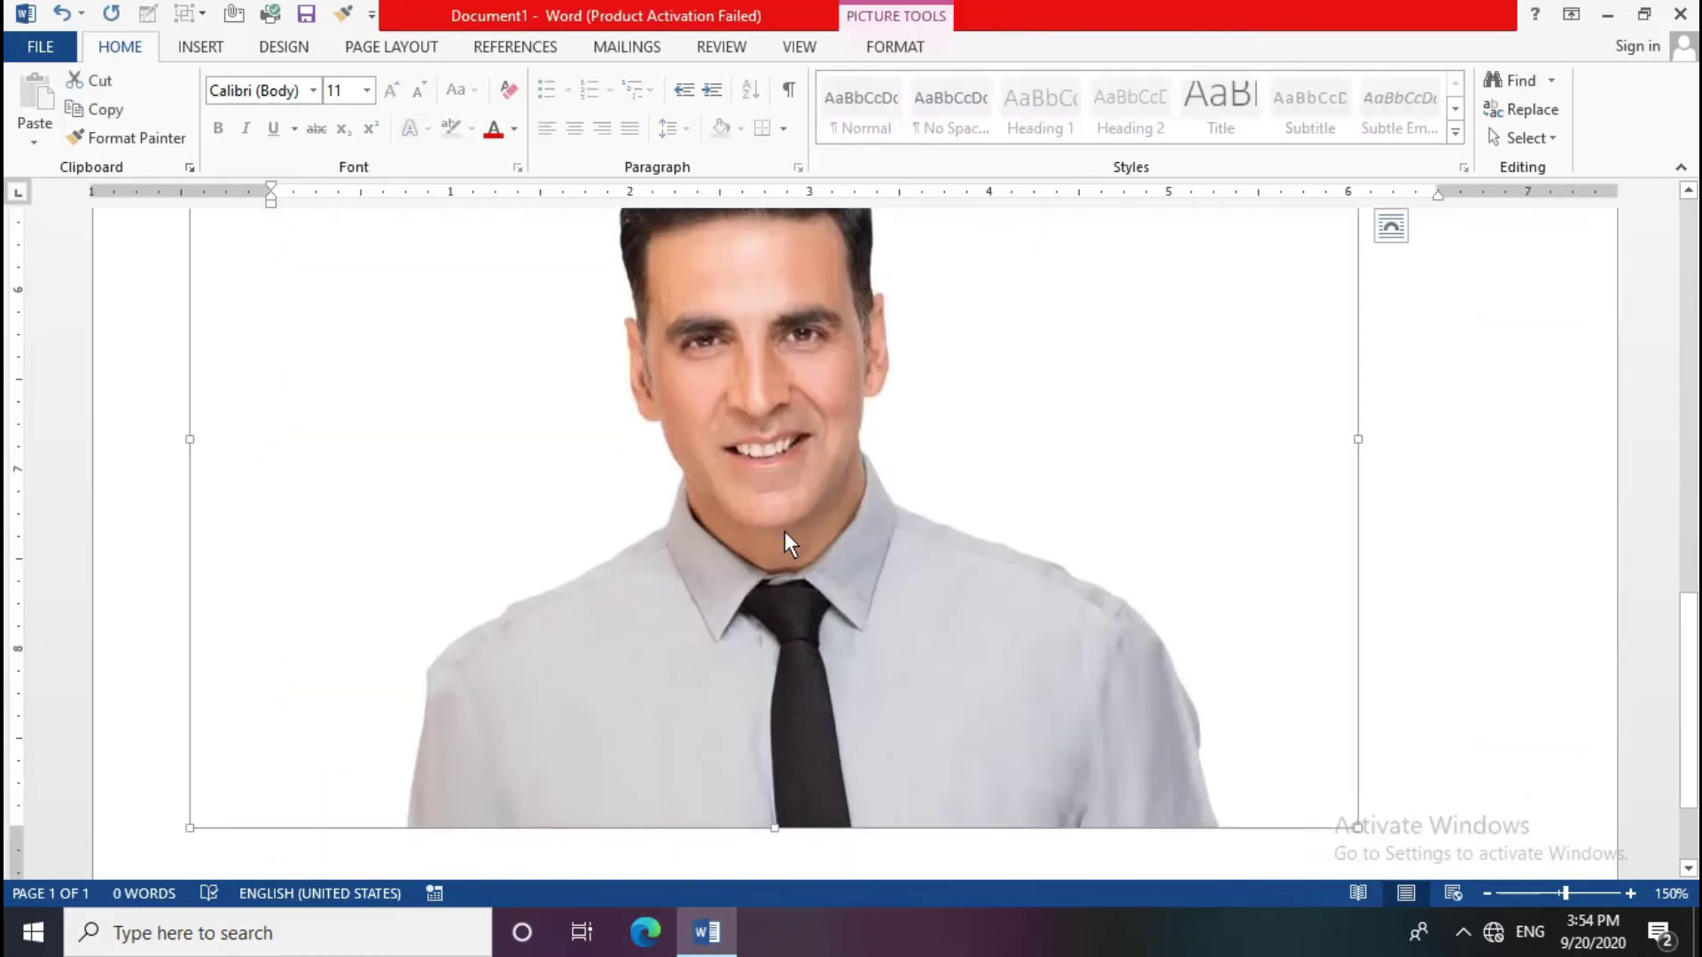
scroll(791, 523, "down", 2)
scroll(814, 789, "up", 3)
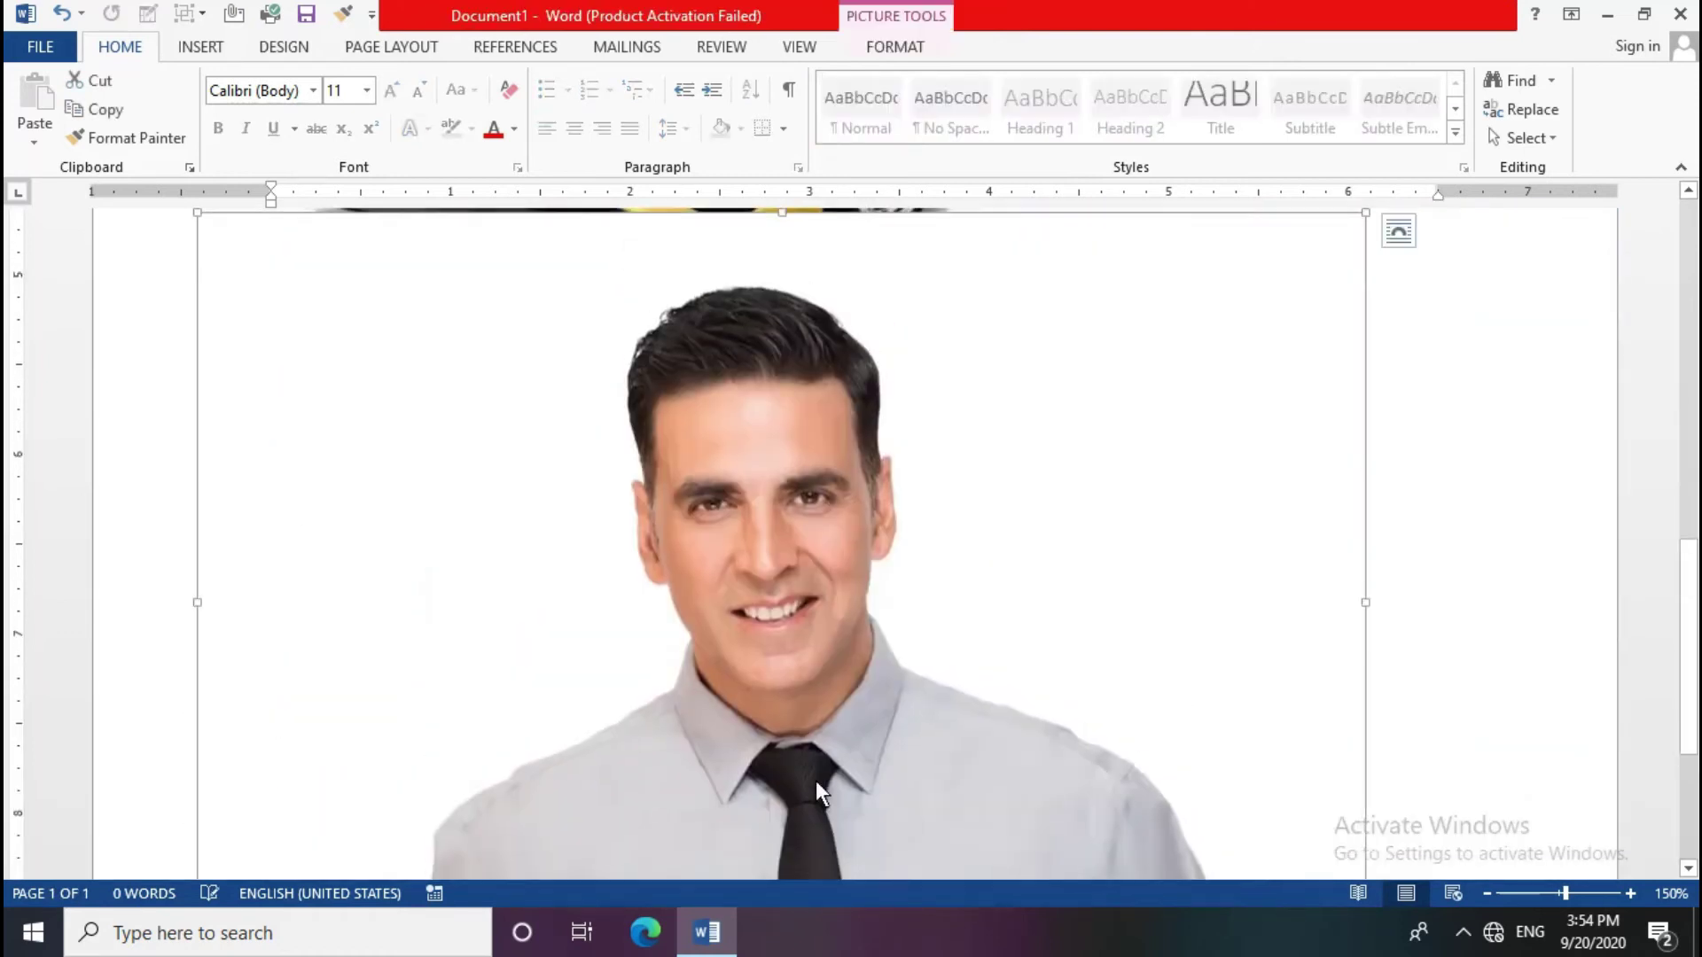
key("Delete")
scroll(751, 632, "down", 3)
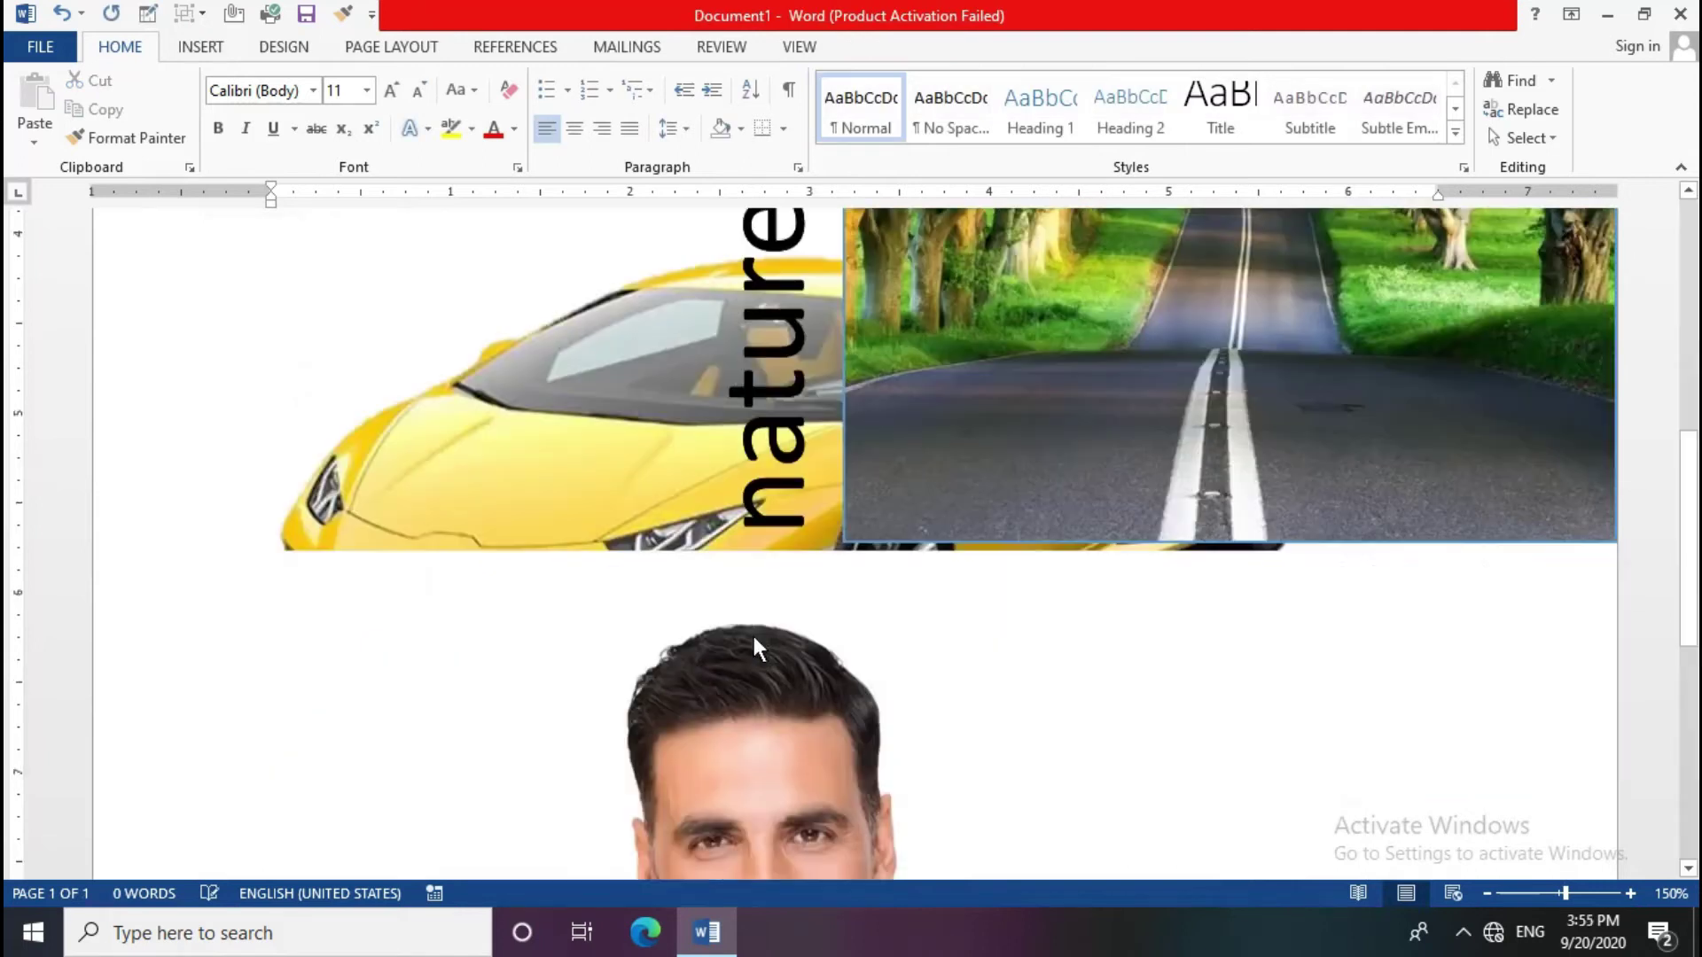
scroll(772, 637, "down", 4)
left_click(783, 640)
key("Delete")
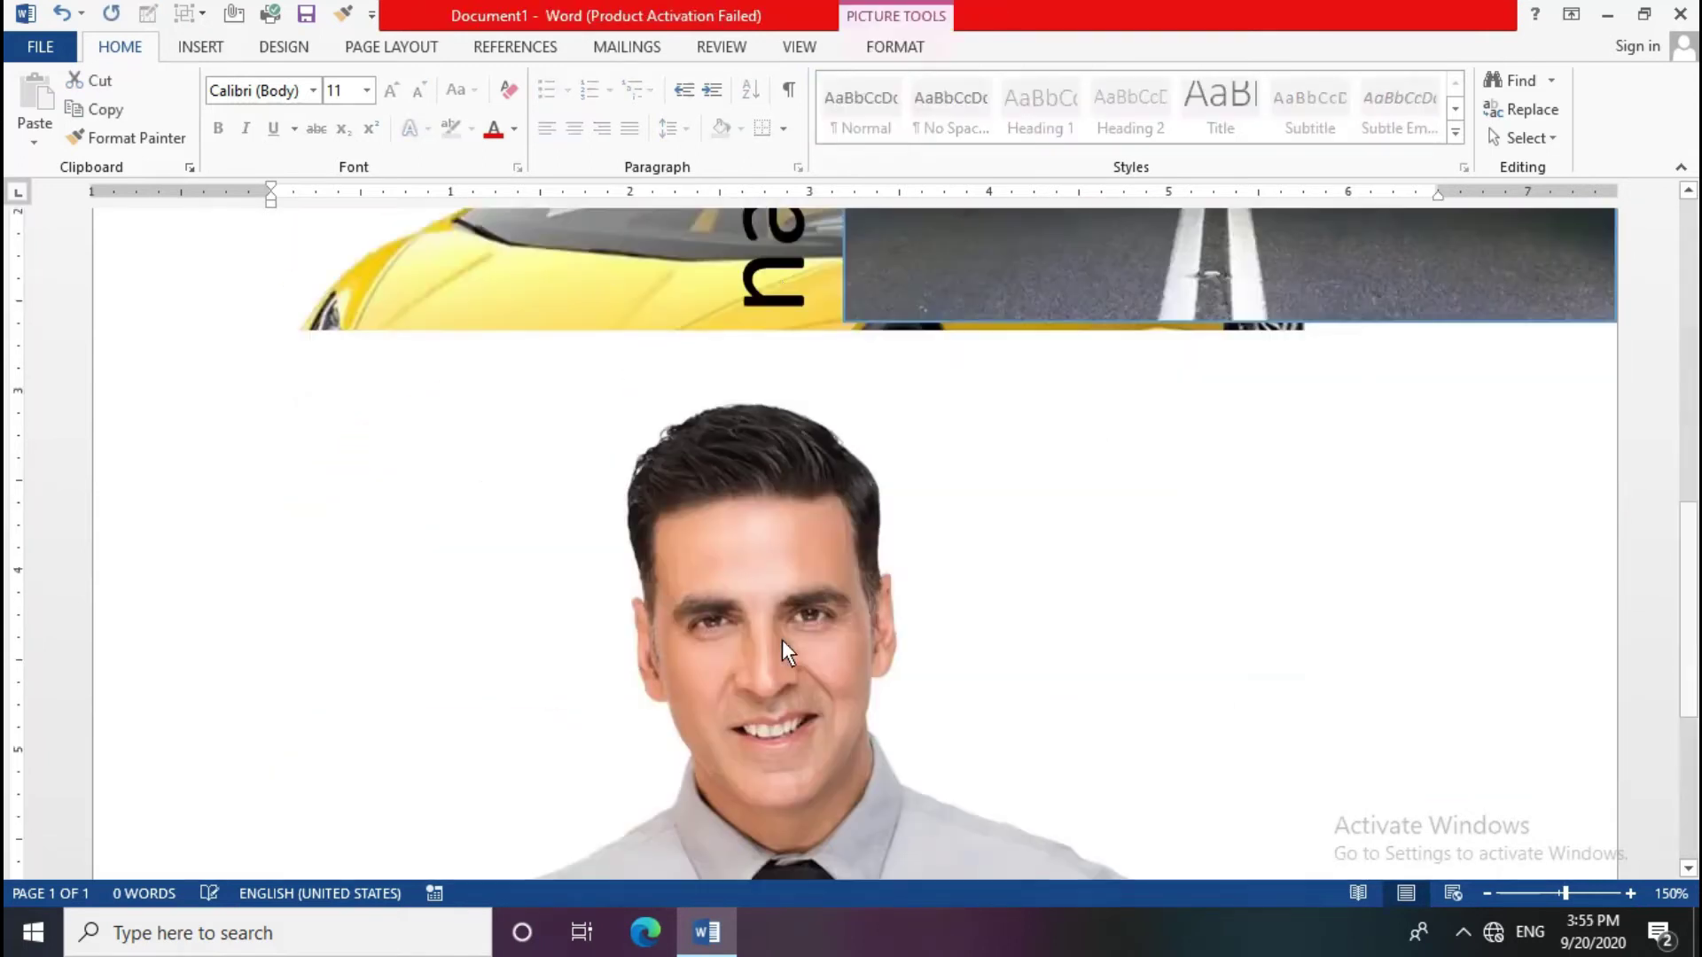
key("Delete")
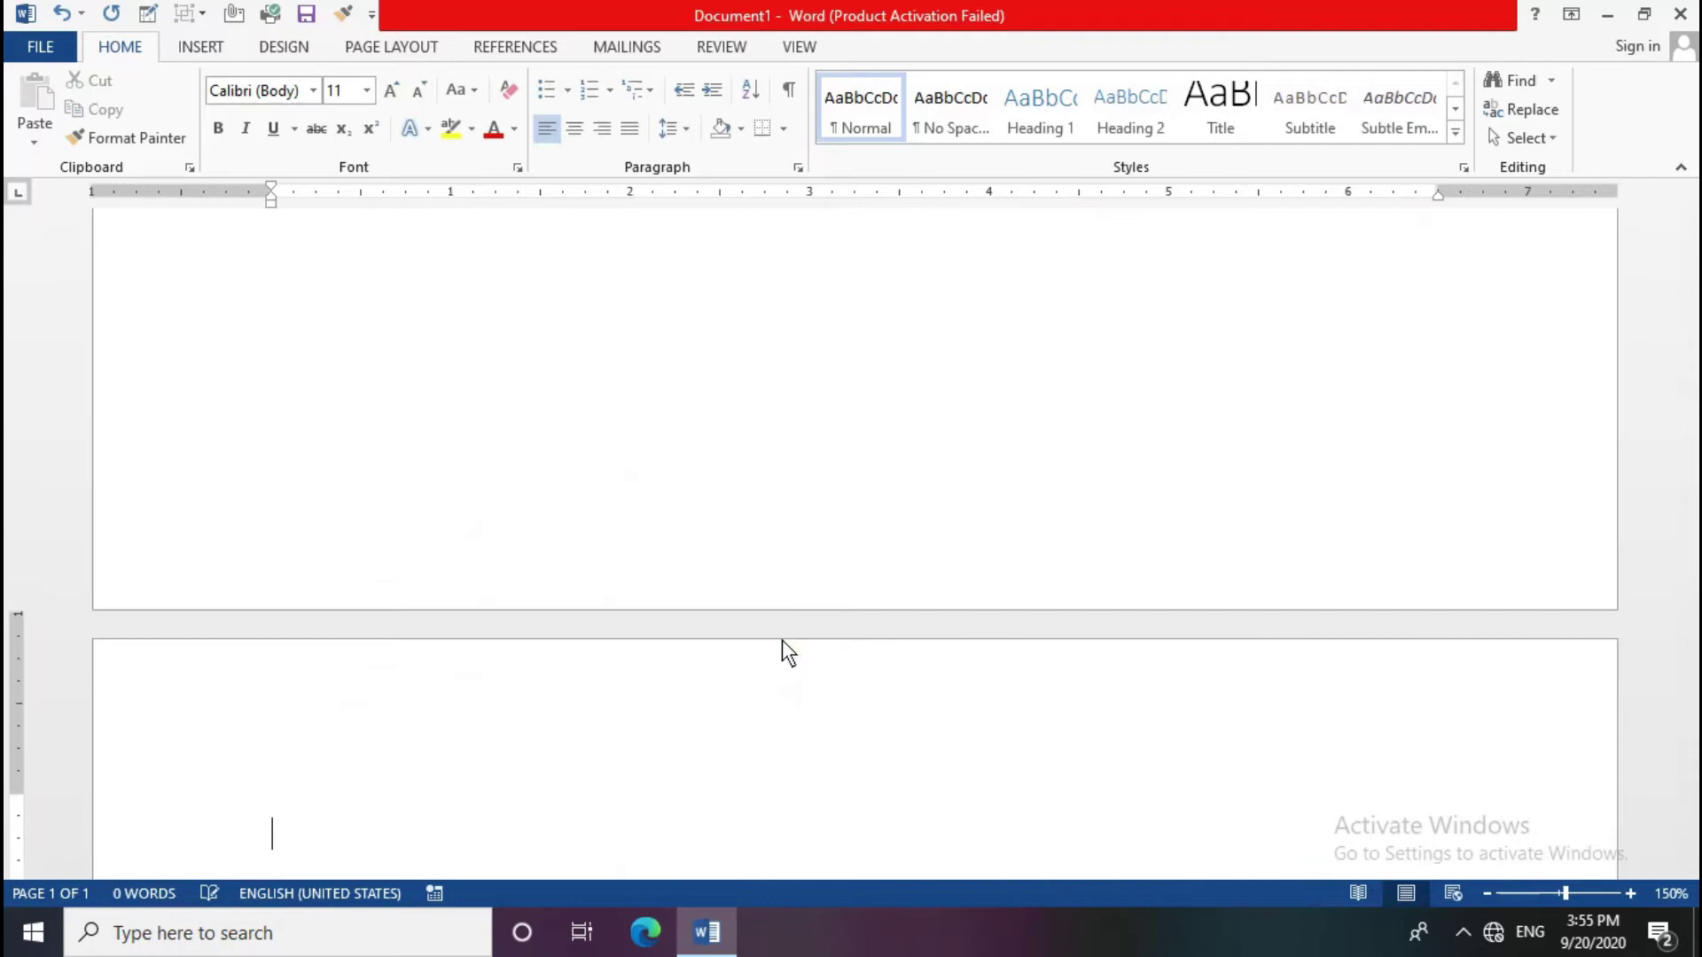
key("ctrl+z")
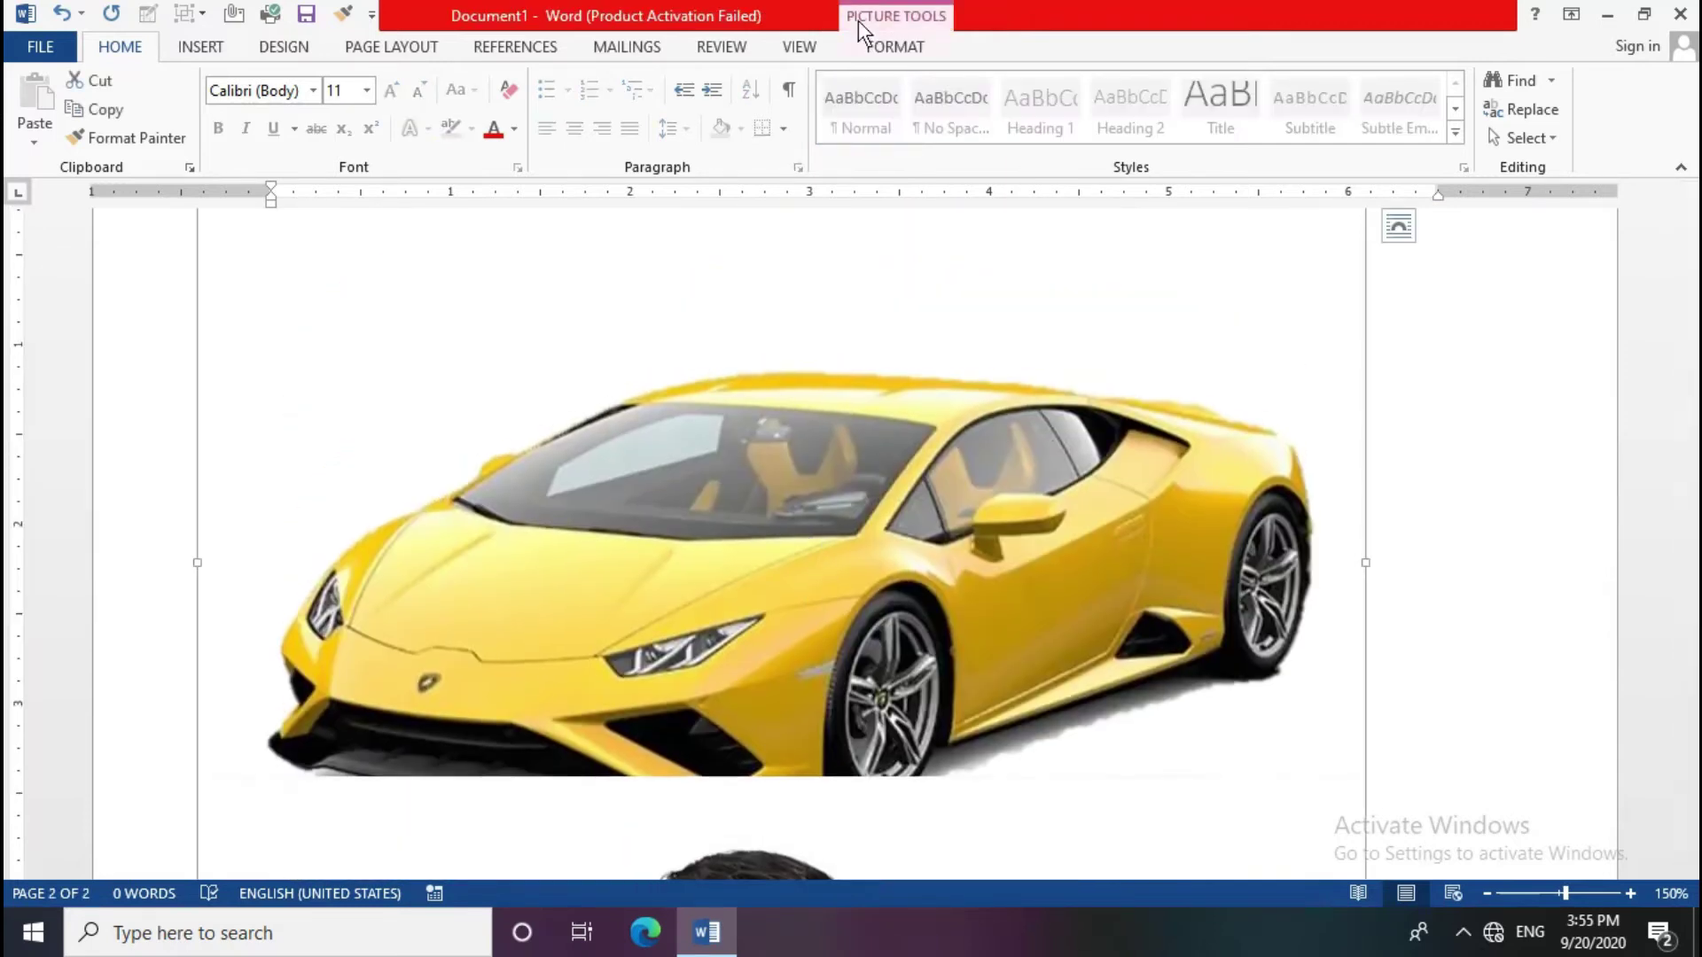
left_click(873, 43)
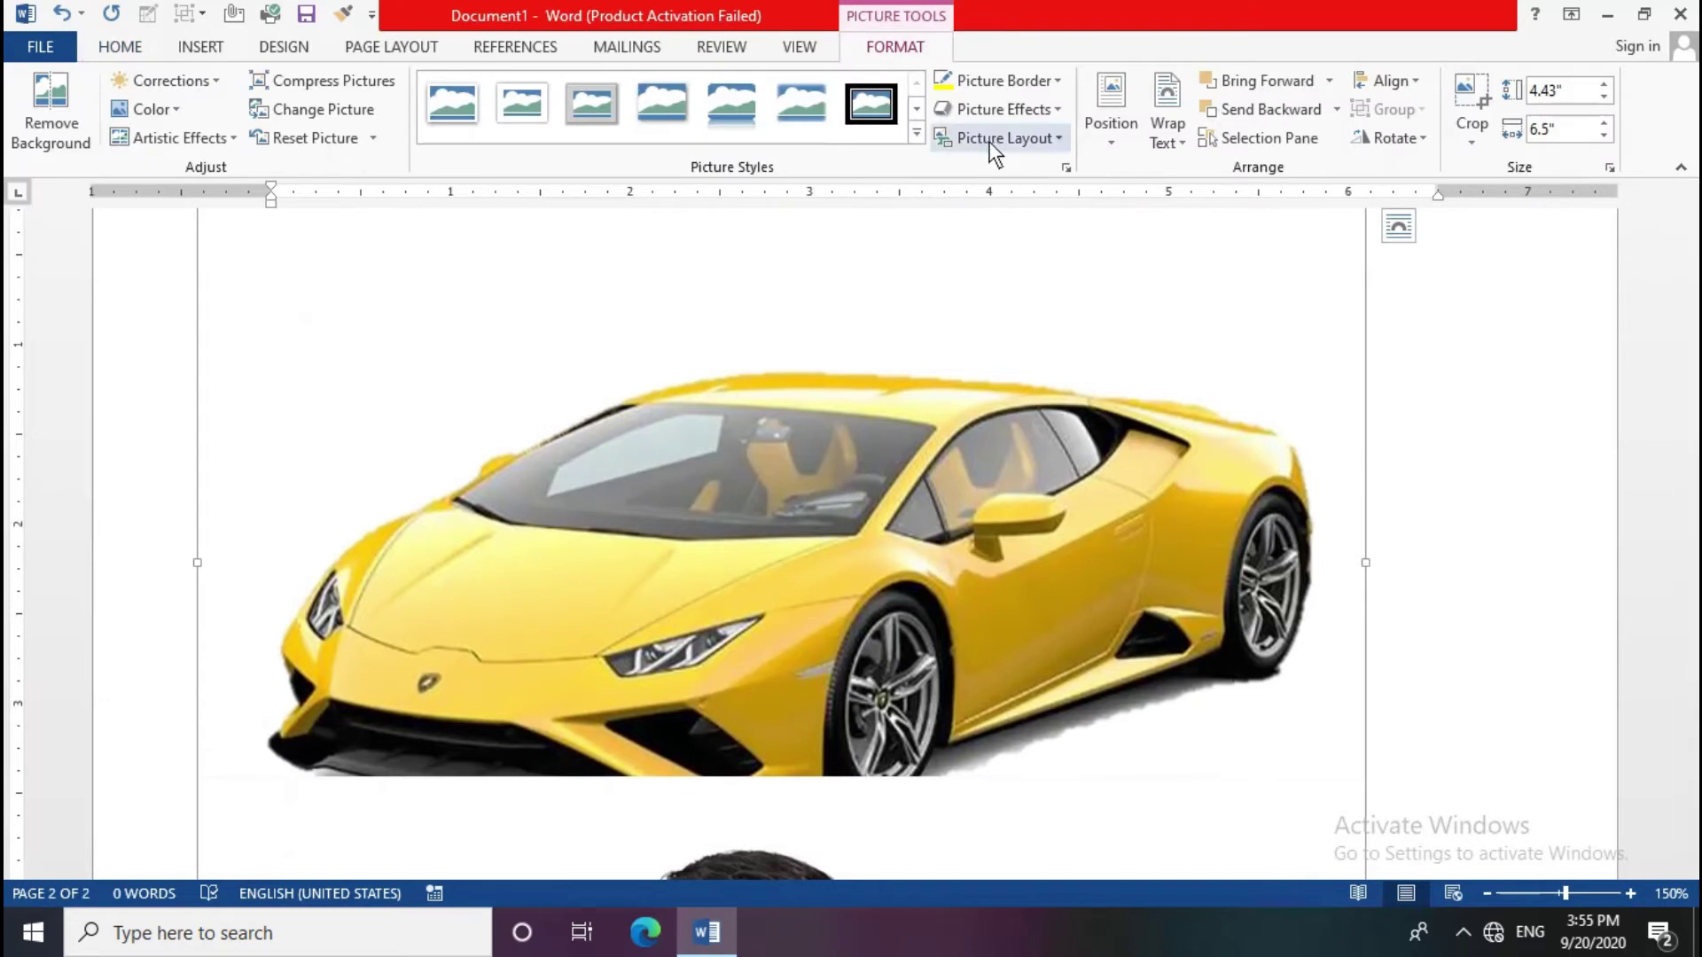
Step: Position the yellow car at top left with text wrapping
left_click(1131, 141)
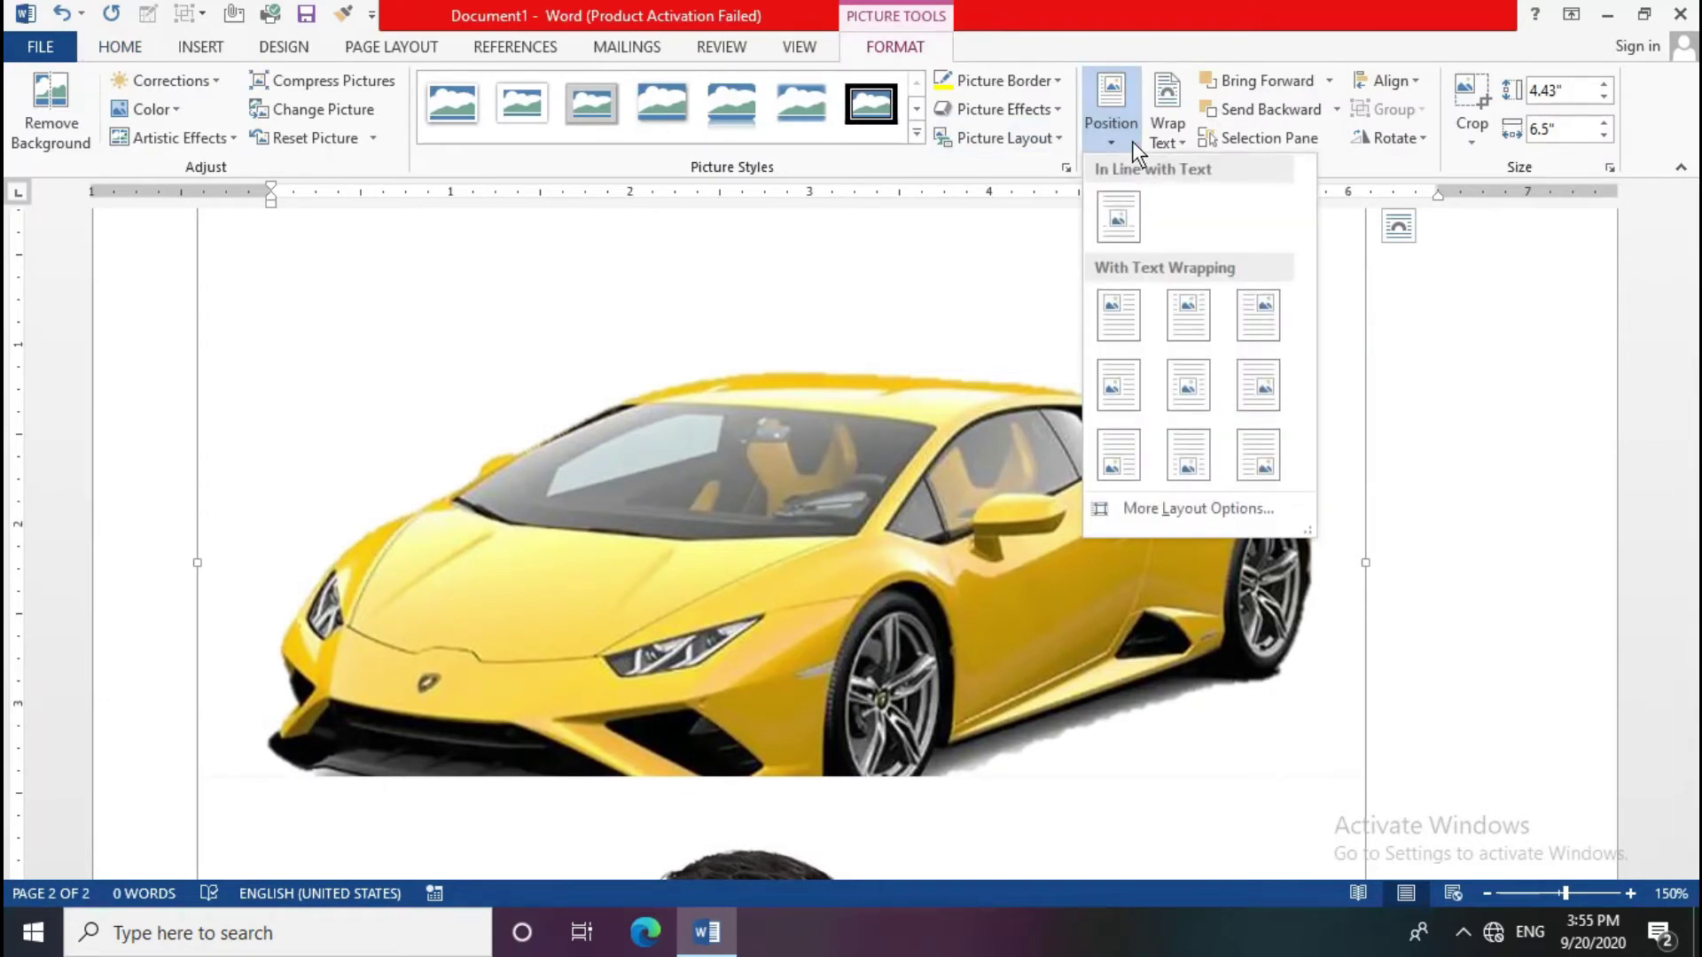
left_click(1118, 315)
scroll(1291, 489, "down", 3)
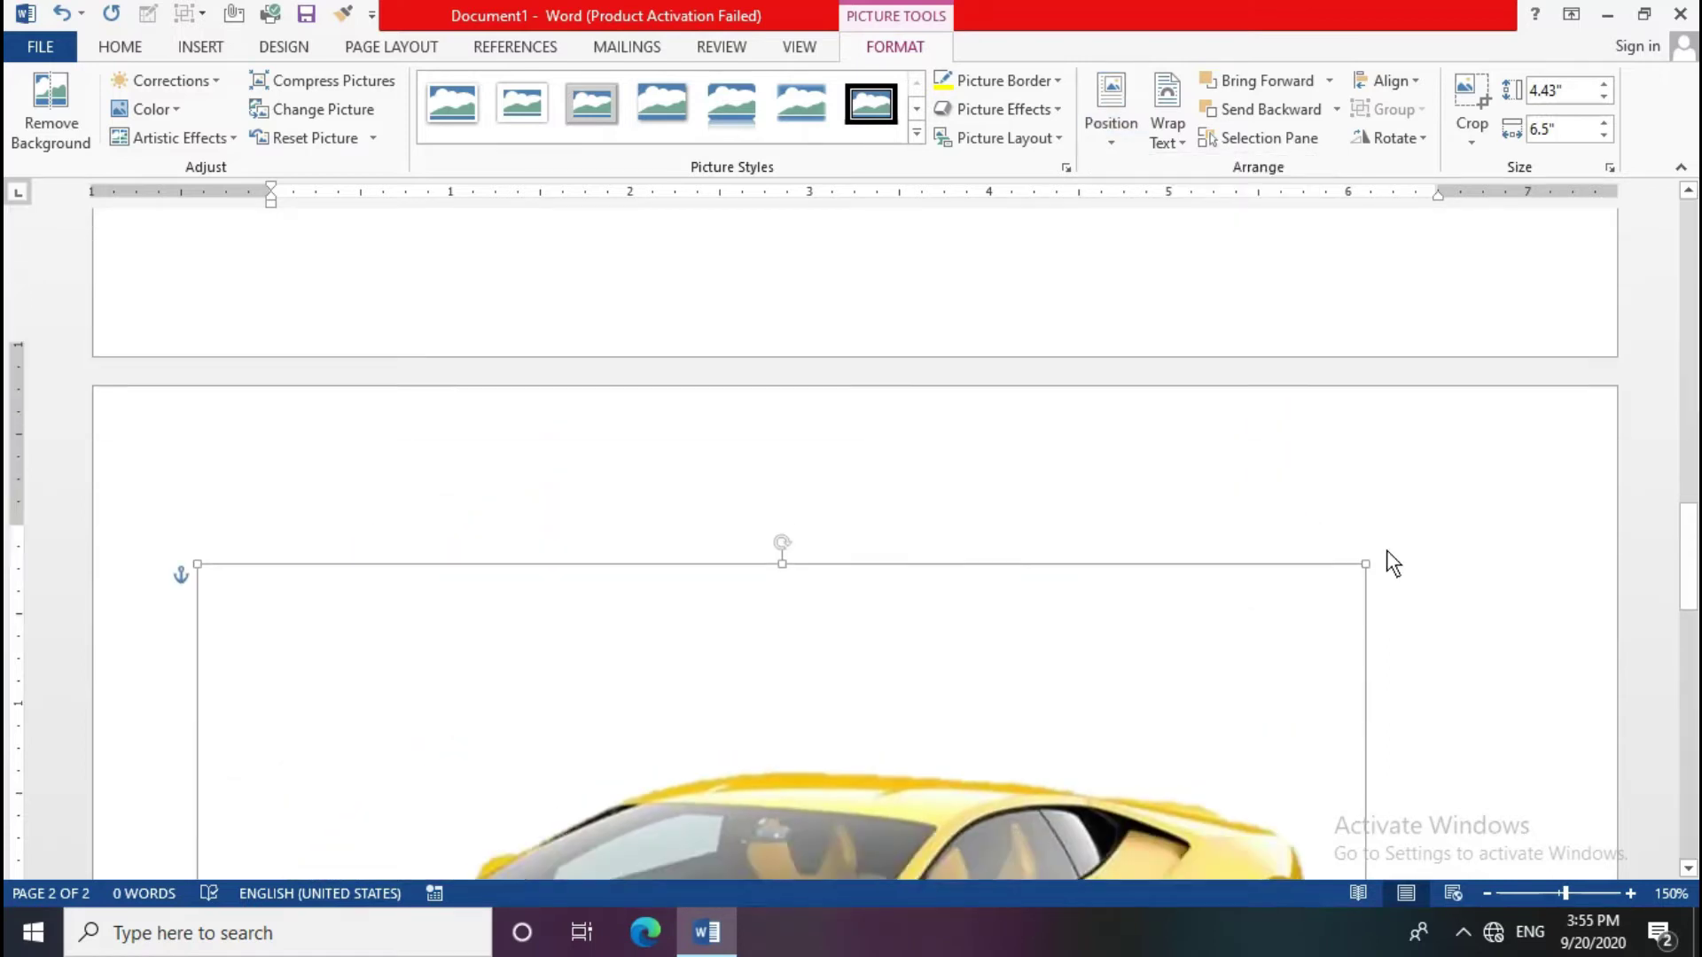
left_click_drag(1366, 345, 846, 702)
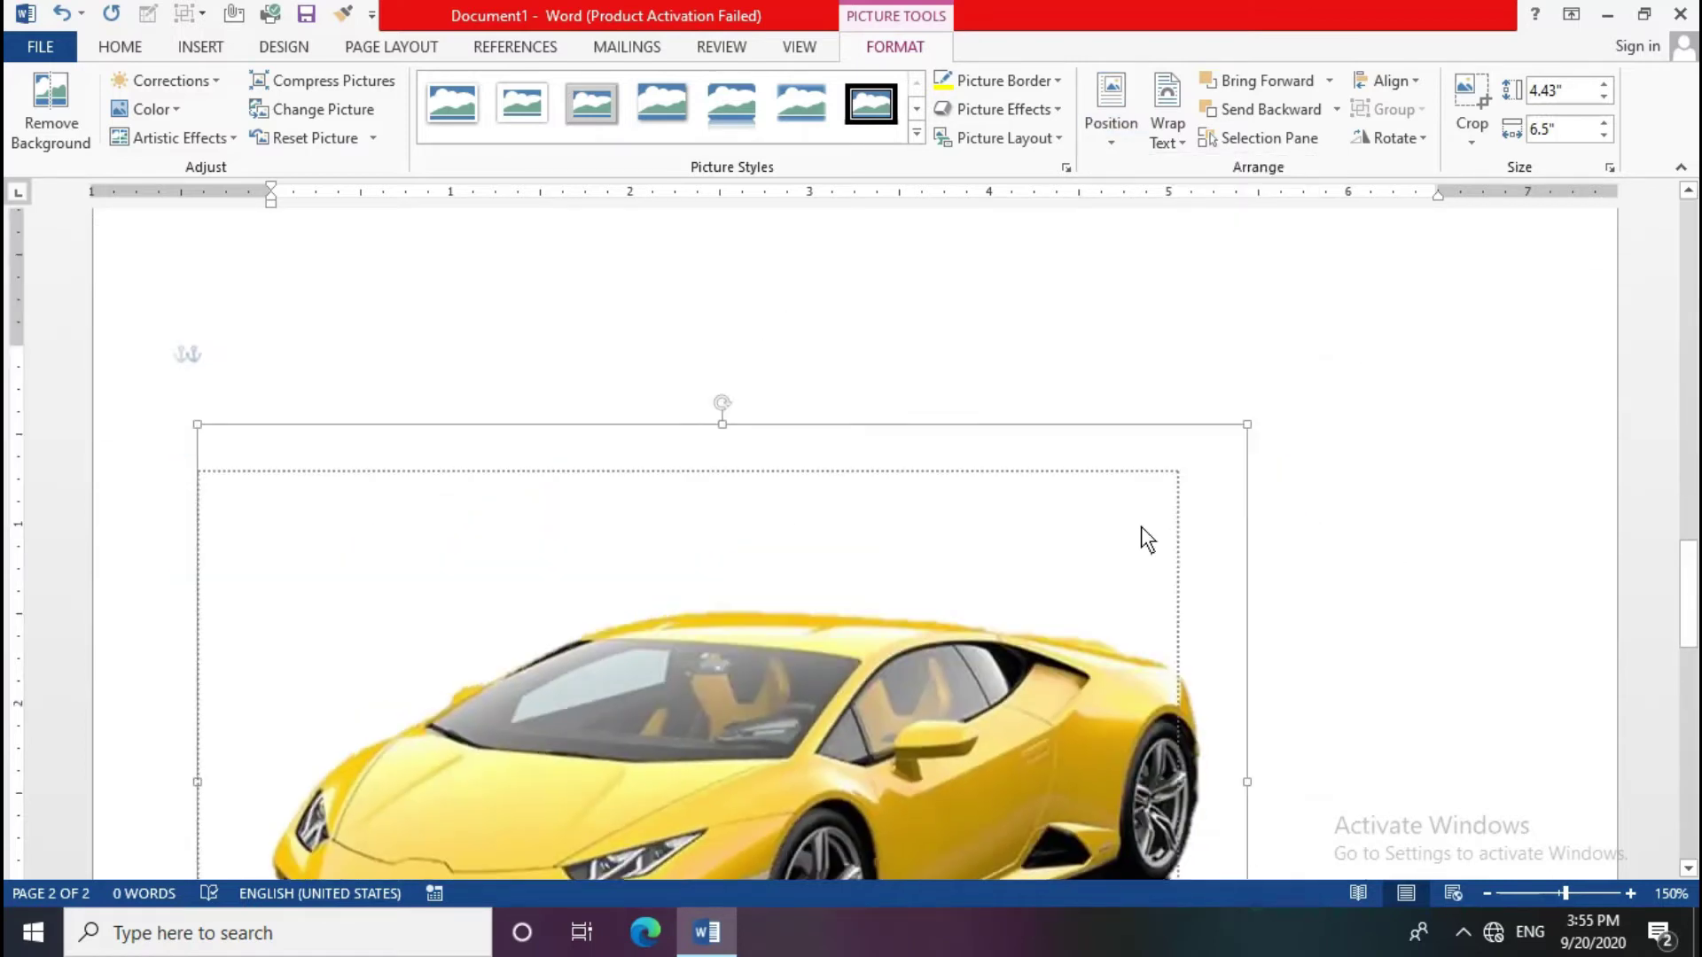
scroll(842, 541, "down", 2)
scroll(869, 479, "up", 3)
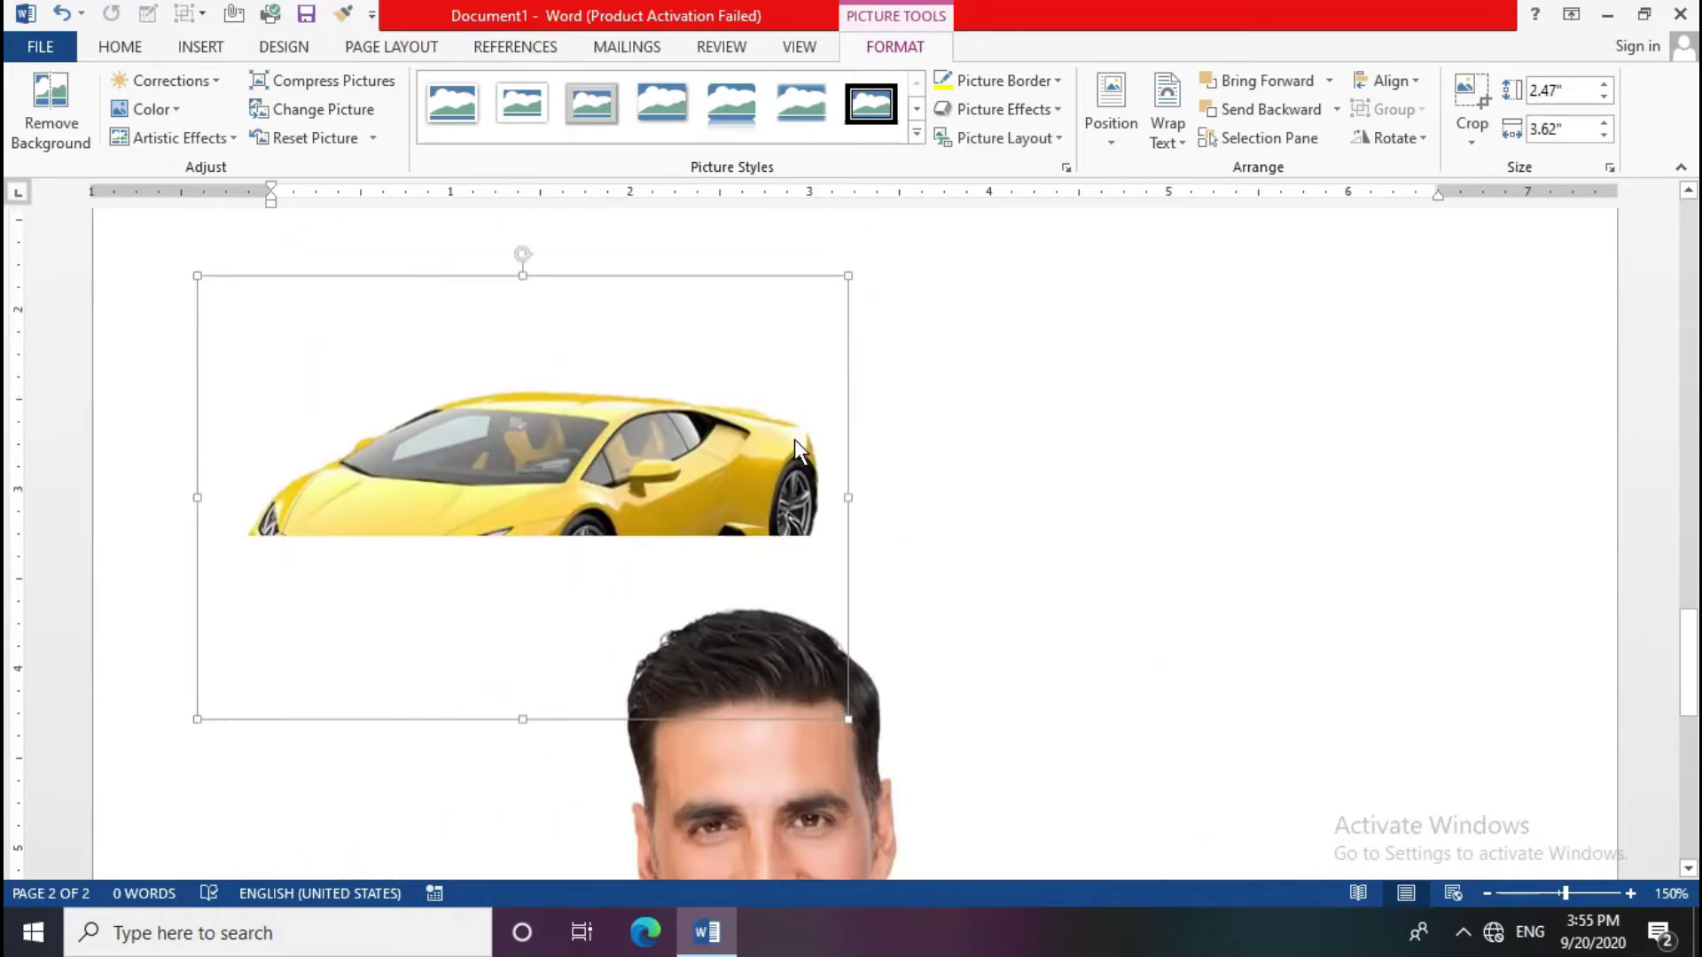
scroll(911, 475, "down", 2)
Step: Select the portrait photo and drag through the pages to review the layout
left_click(918, 505)
scroll(1321, 425, "up", 1)
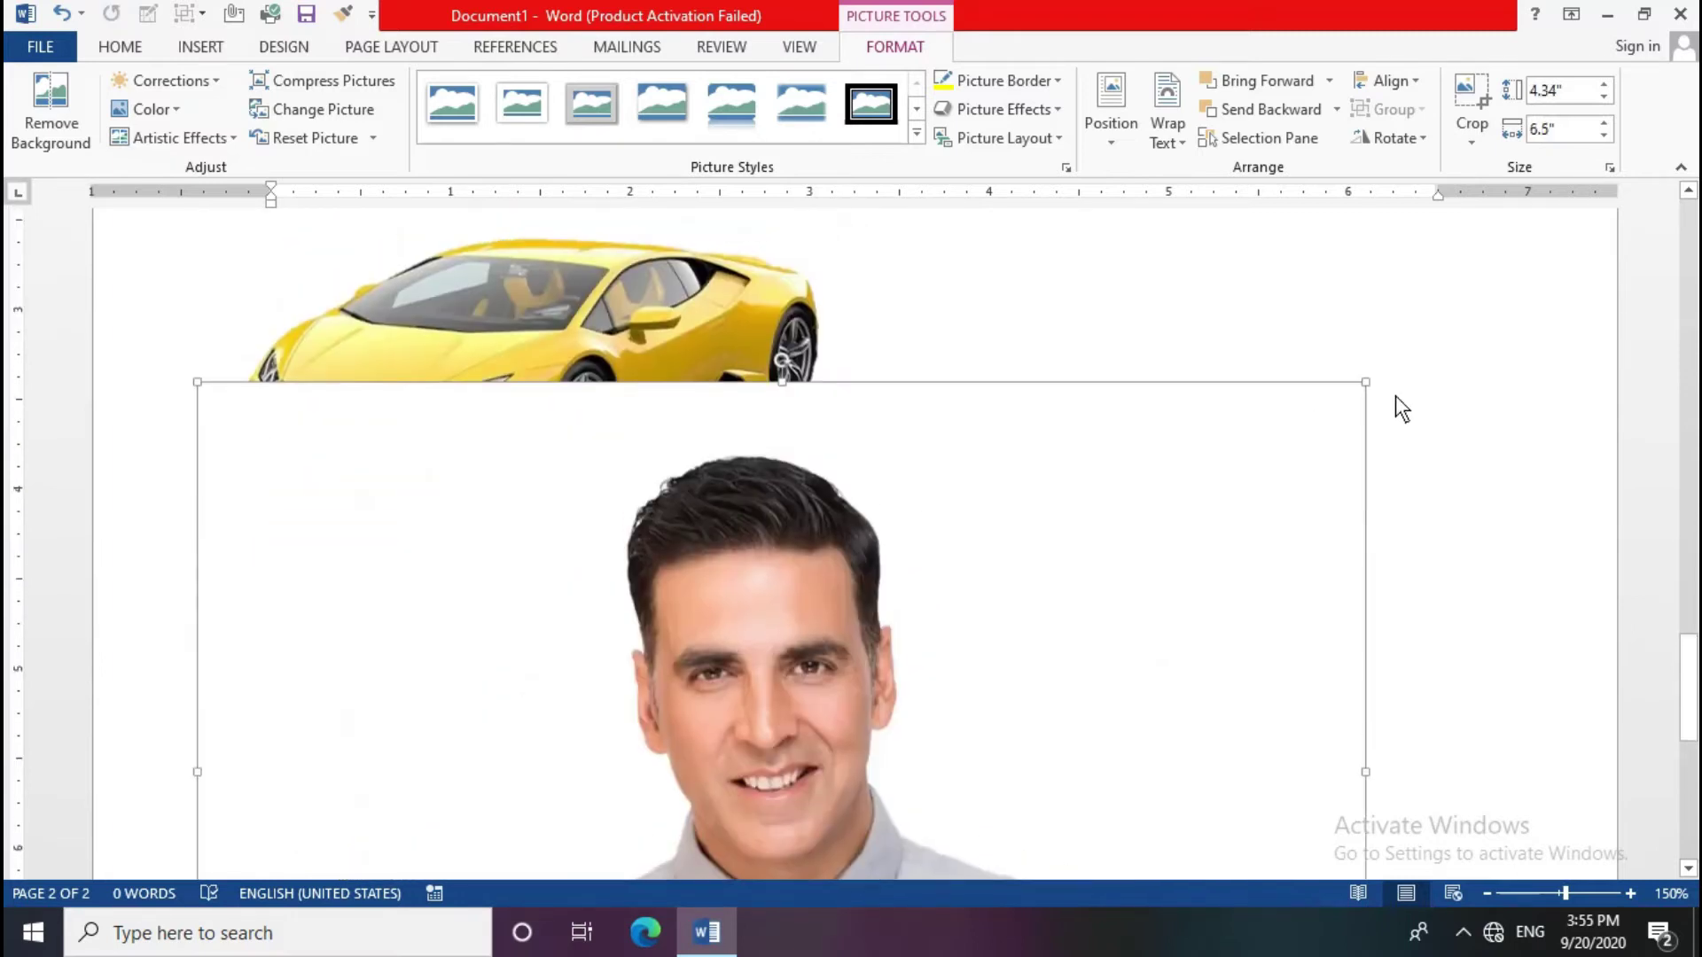
left_click_drag(1366, 381, 794, 763)
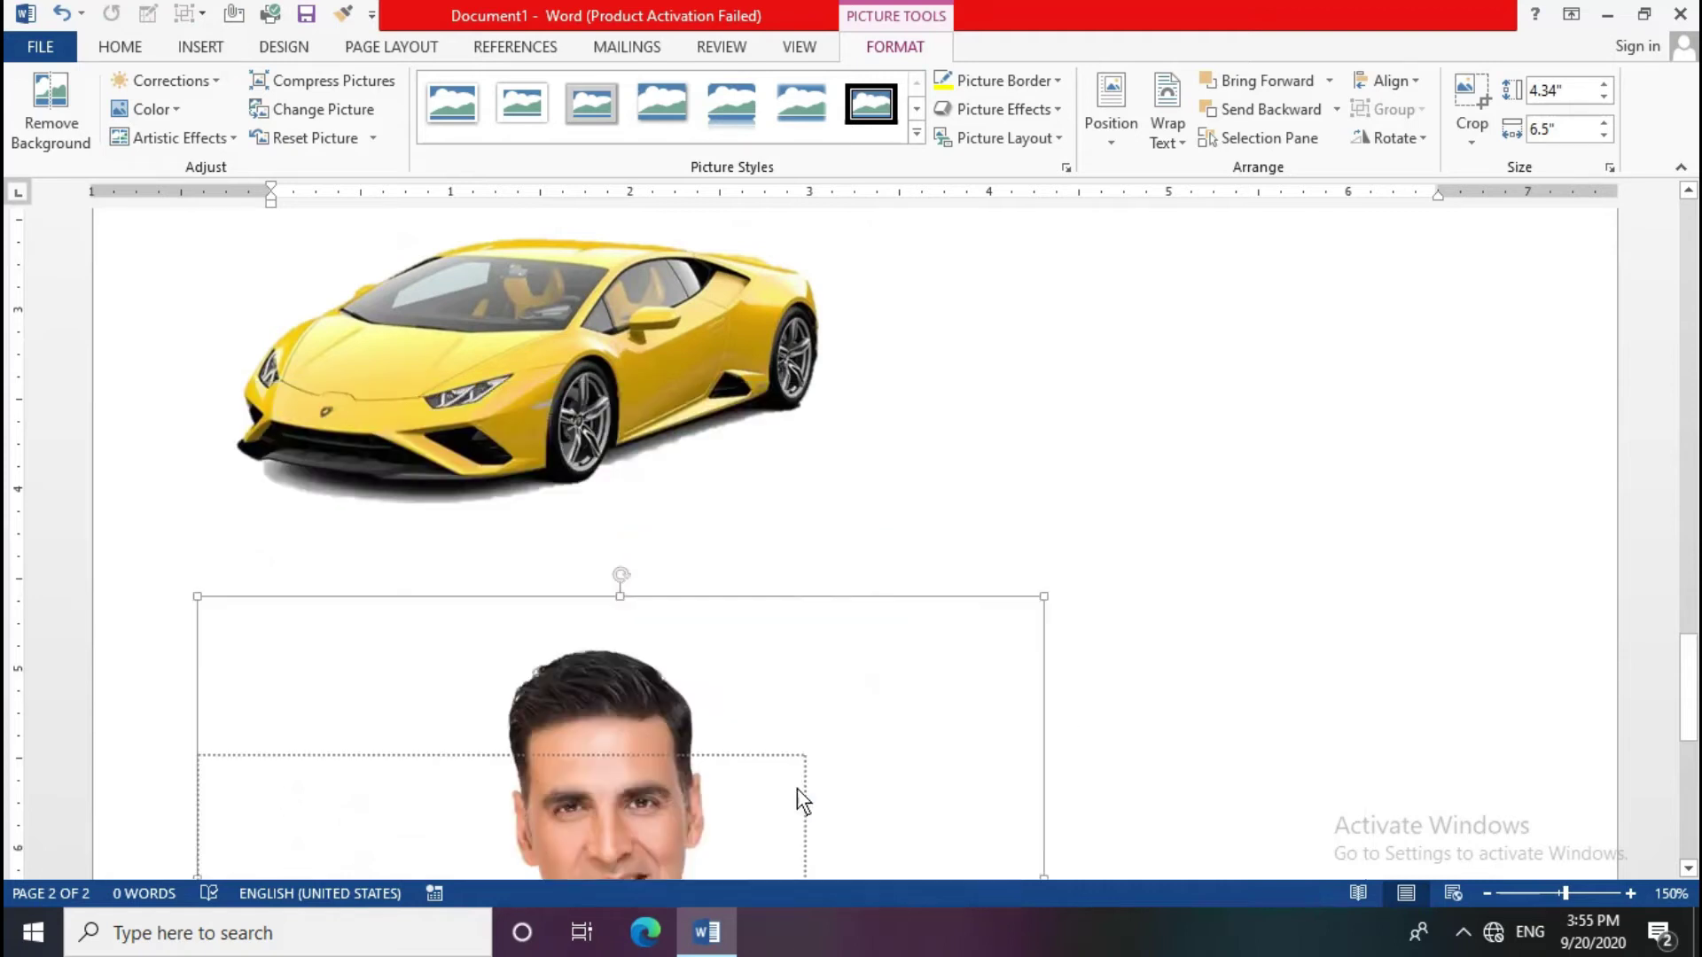
scroll(1388, 402, "down", 5)
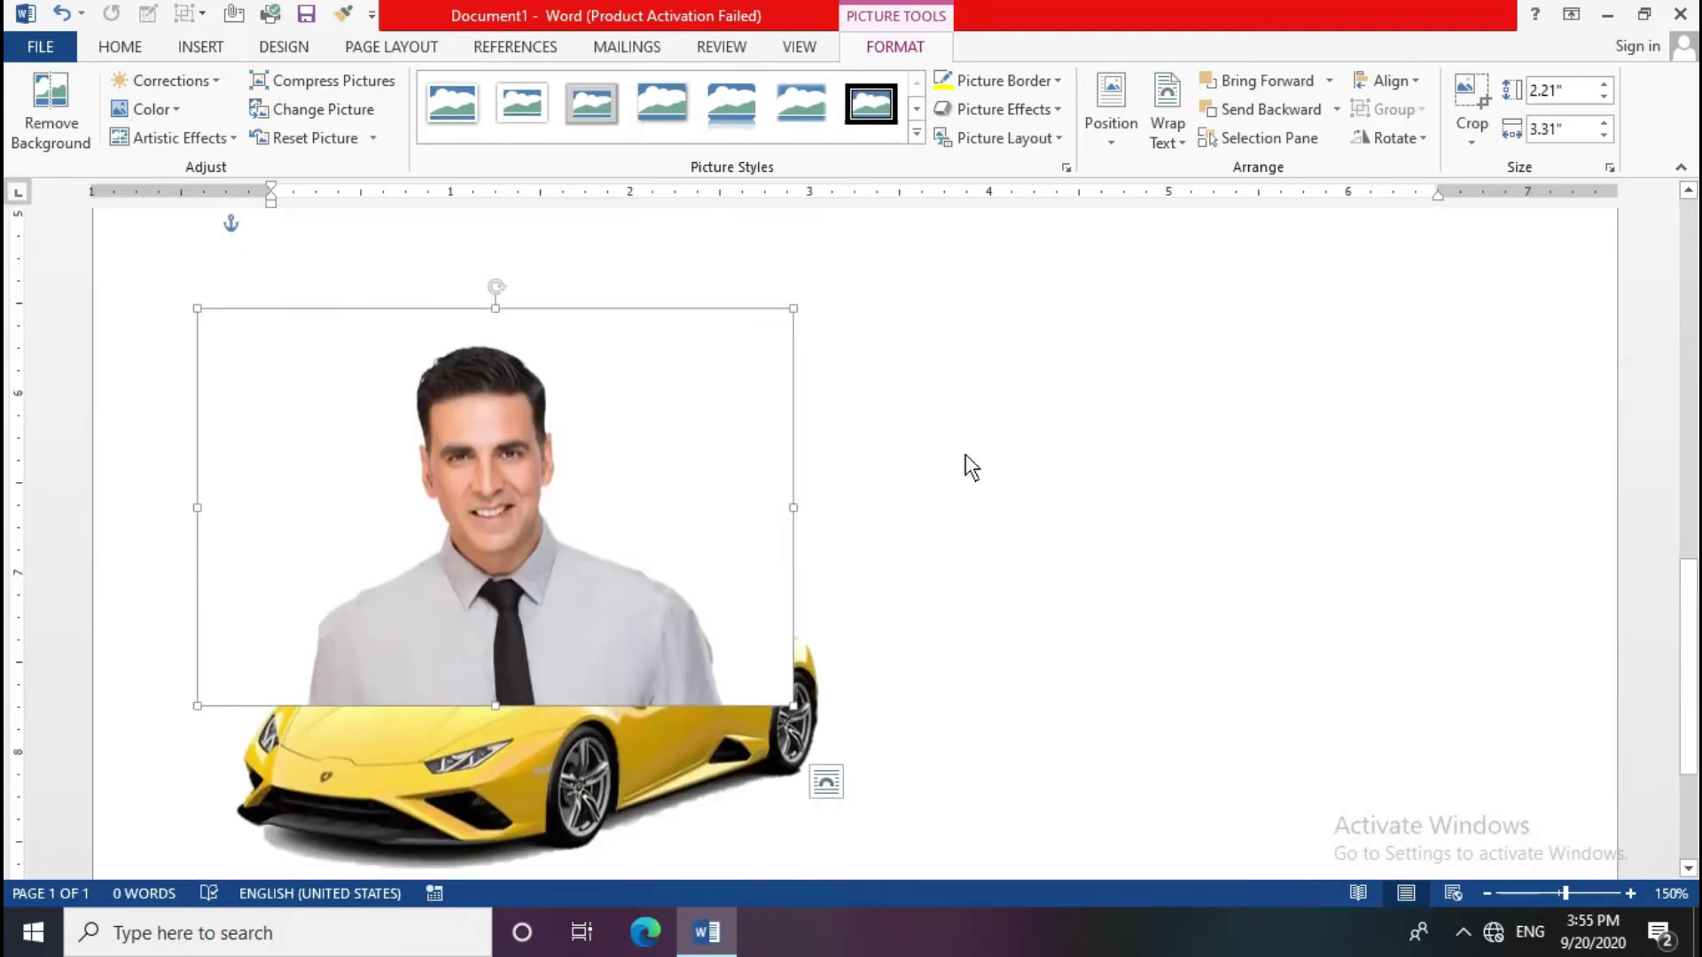
scroll(893, 467, "down", 3)
scroll(629, 493, "up", 2)
scroll(628, 493, "up", 2)
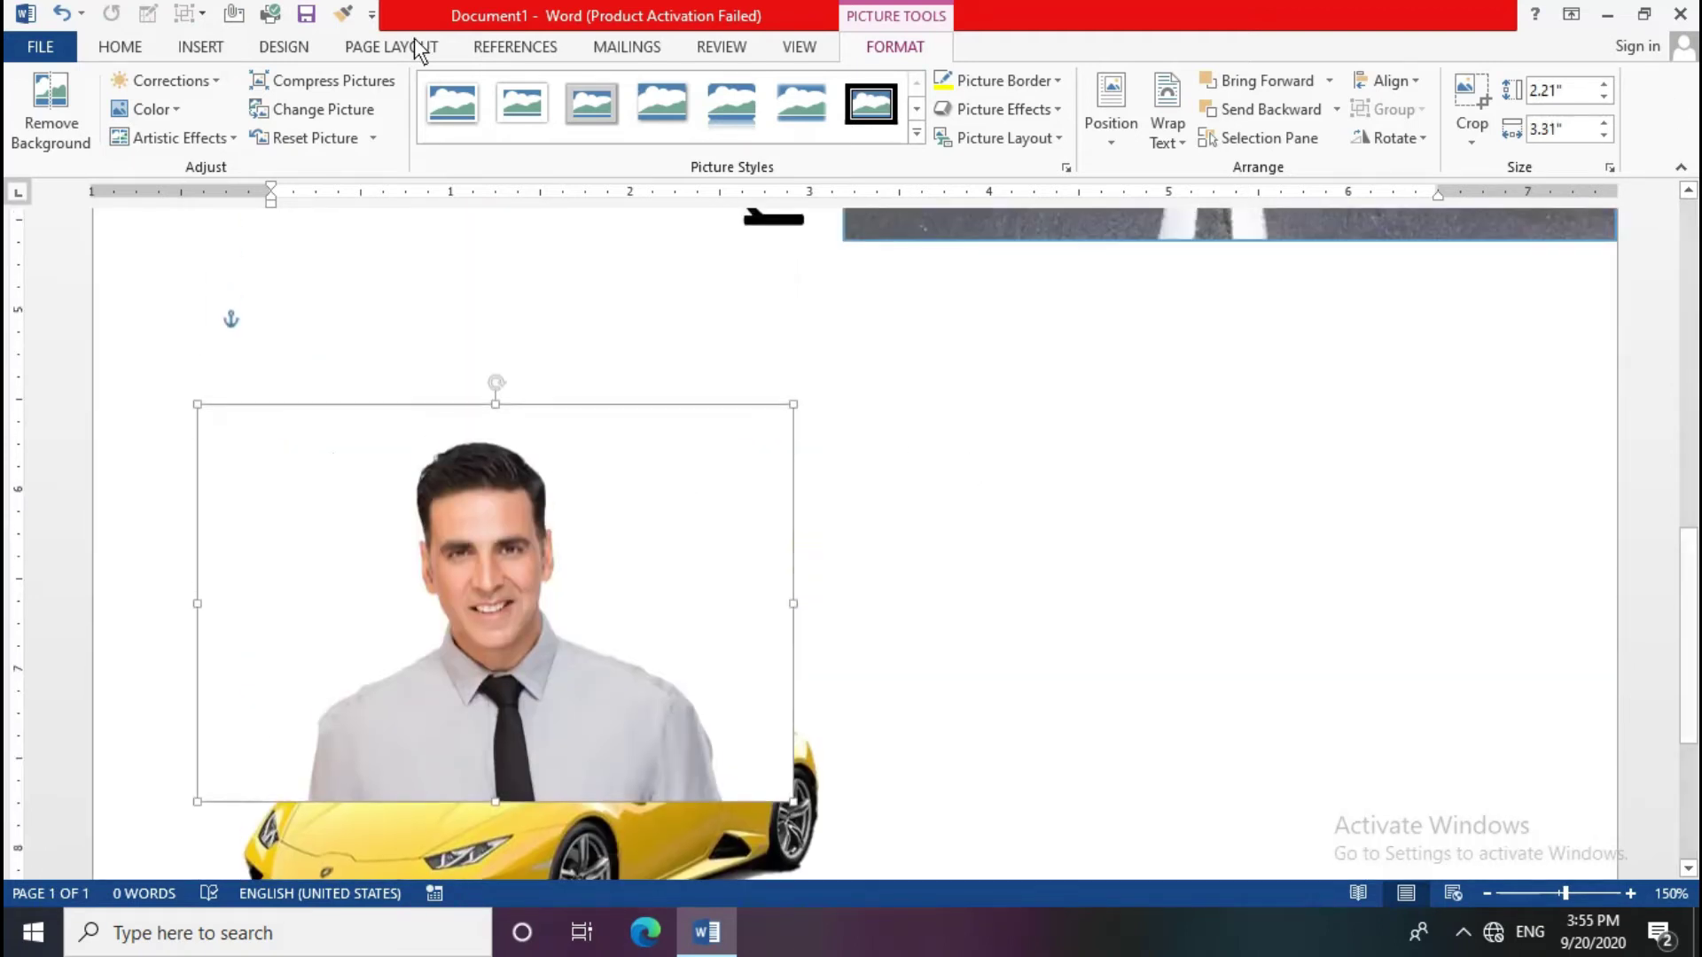
left_click_drag(665, 552, 963, 615)
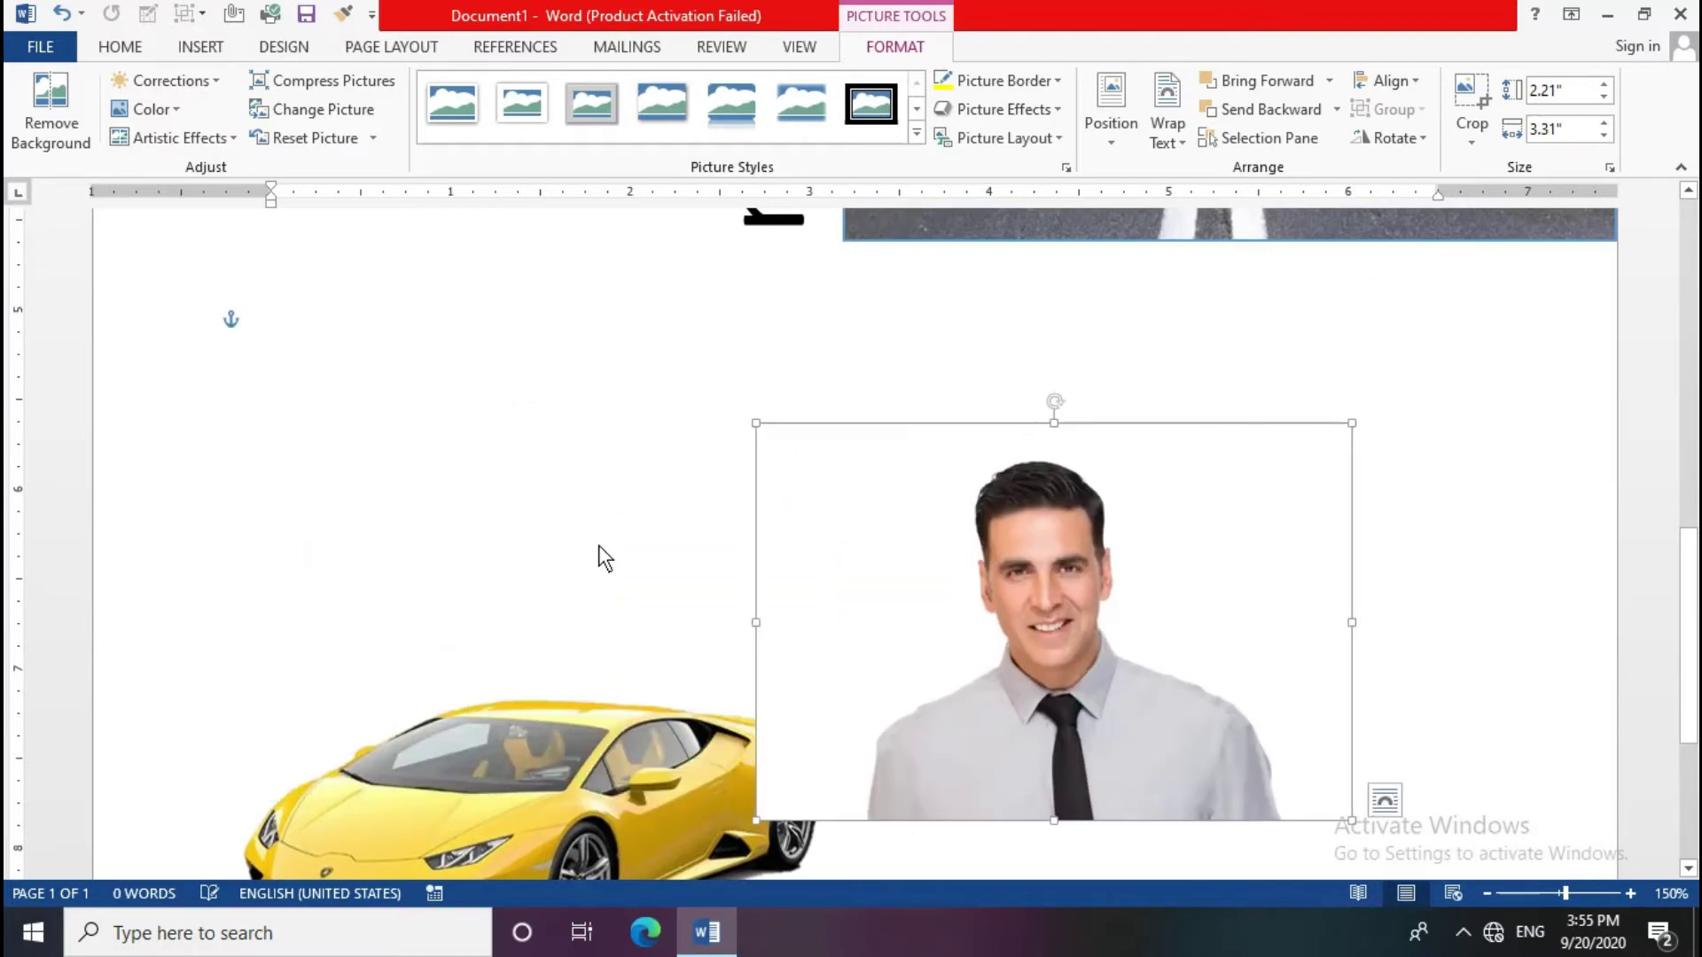
scroll(591, 523, "down", 4)
Step: Select the yellow car and dismiss the Position gallery without changing its placement
left_click(588, 496)
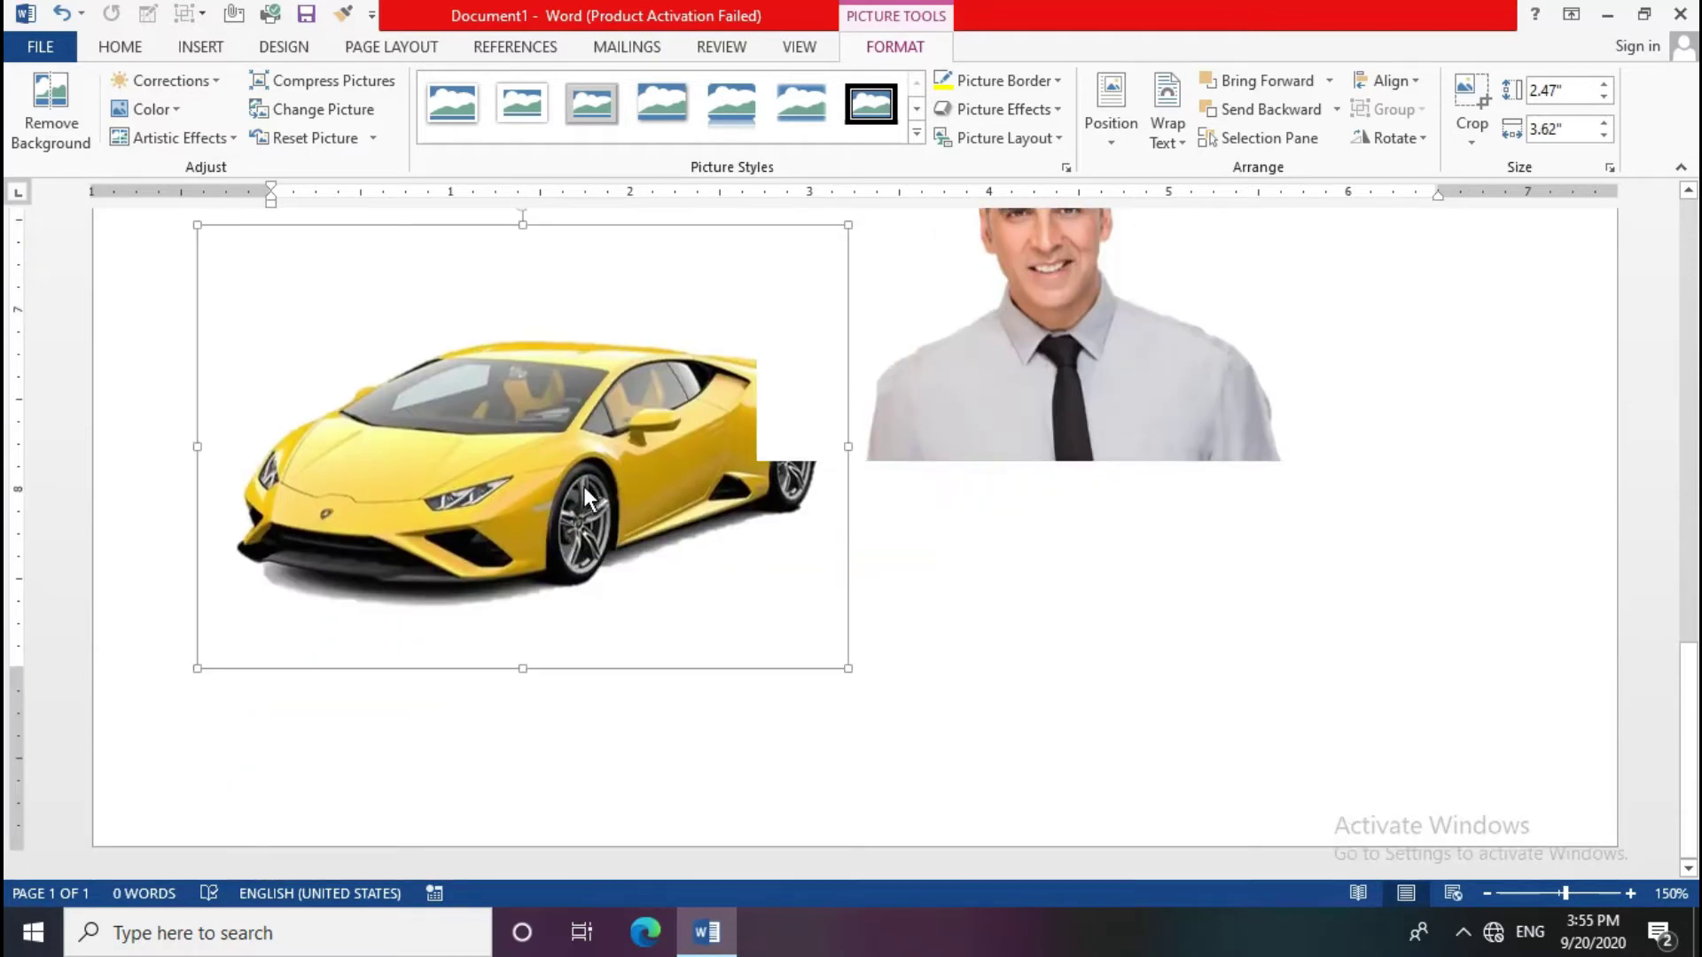
left_click(1103, 143)
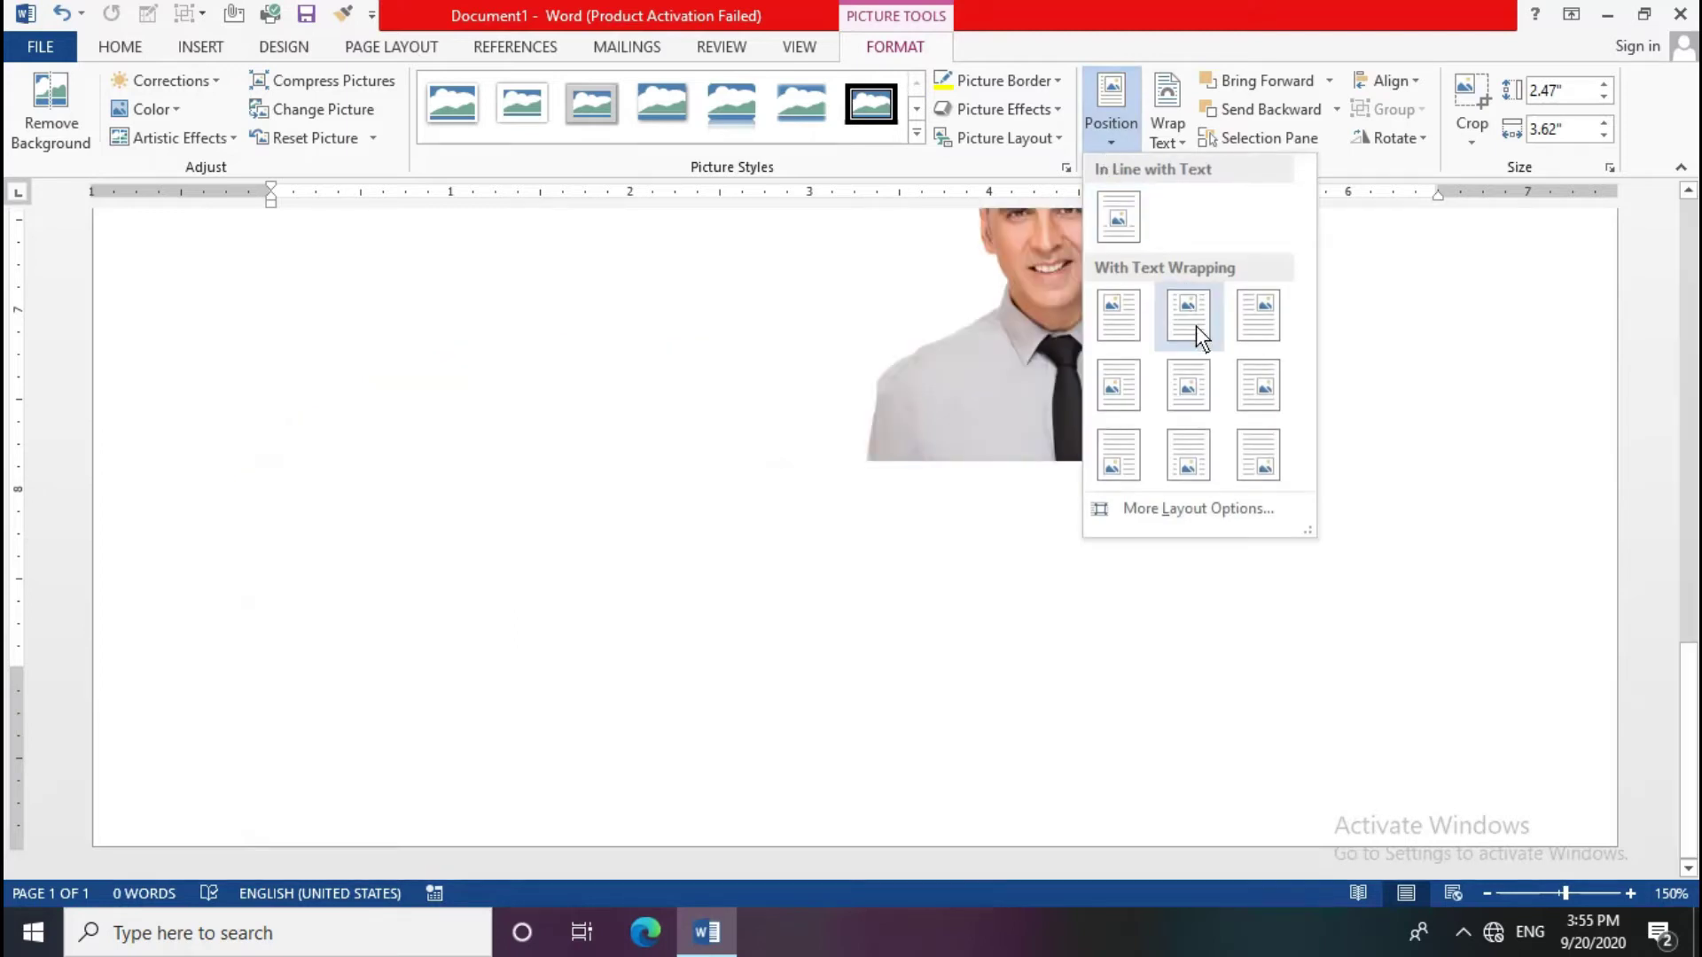
key("Escape")
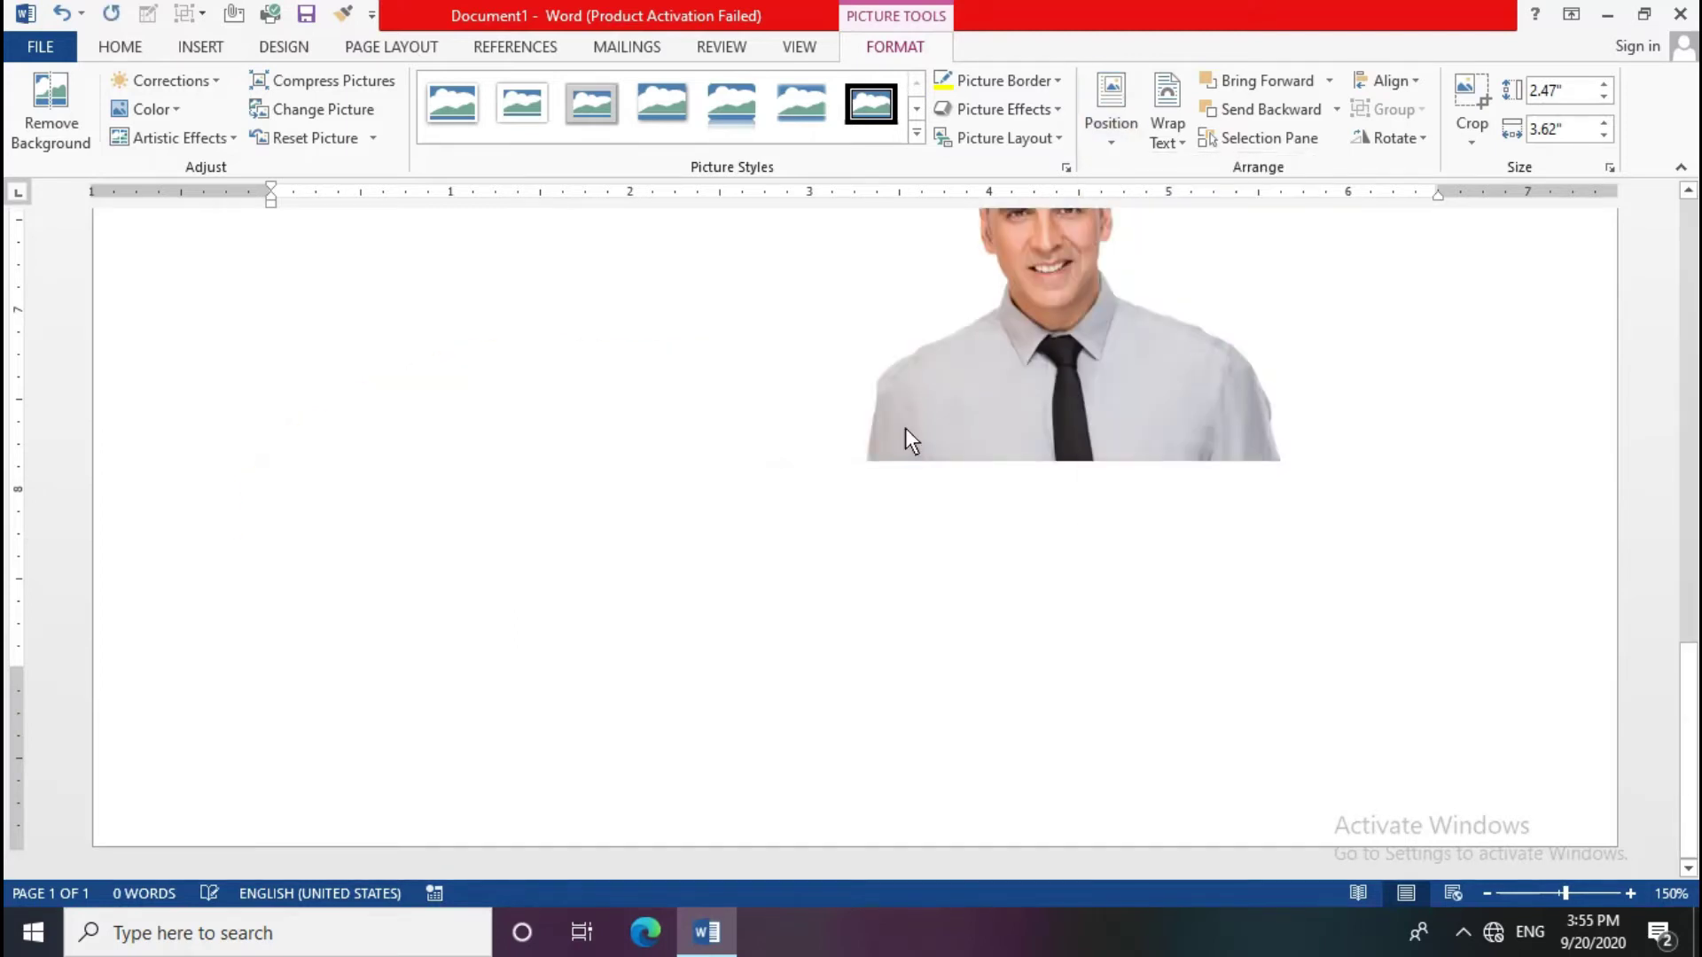
scroll(740, 472, "up", 4)
scroll(739, 472, "up", 5)
scroll(739, 472, "up", 5)
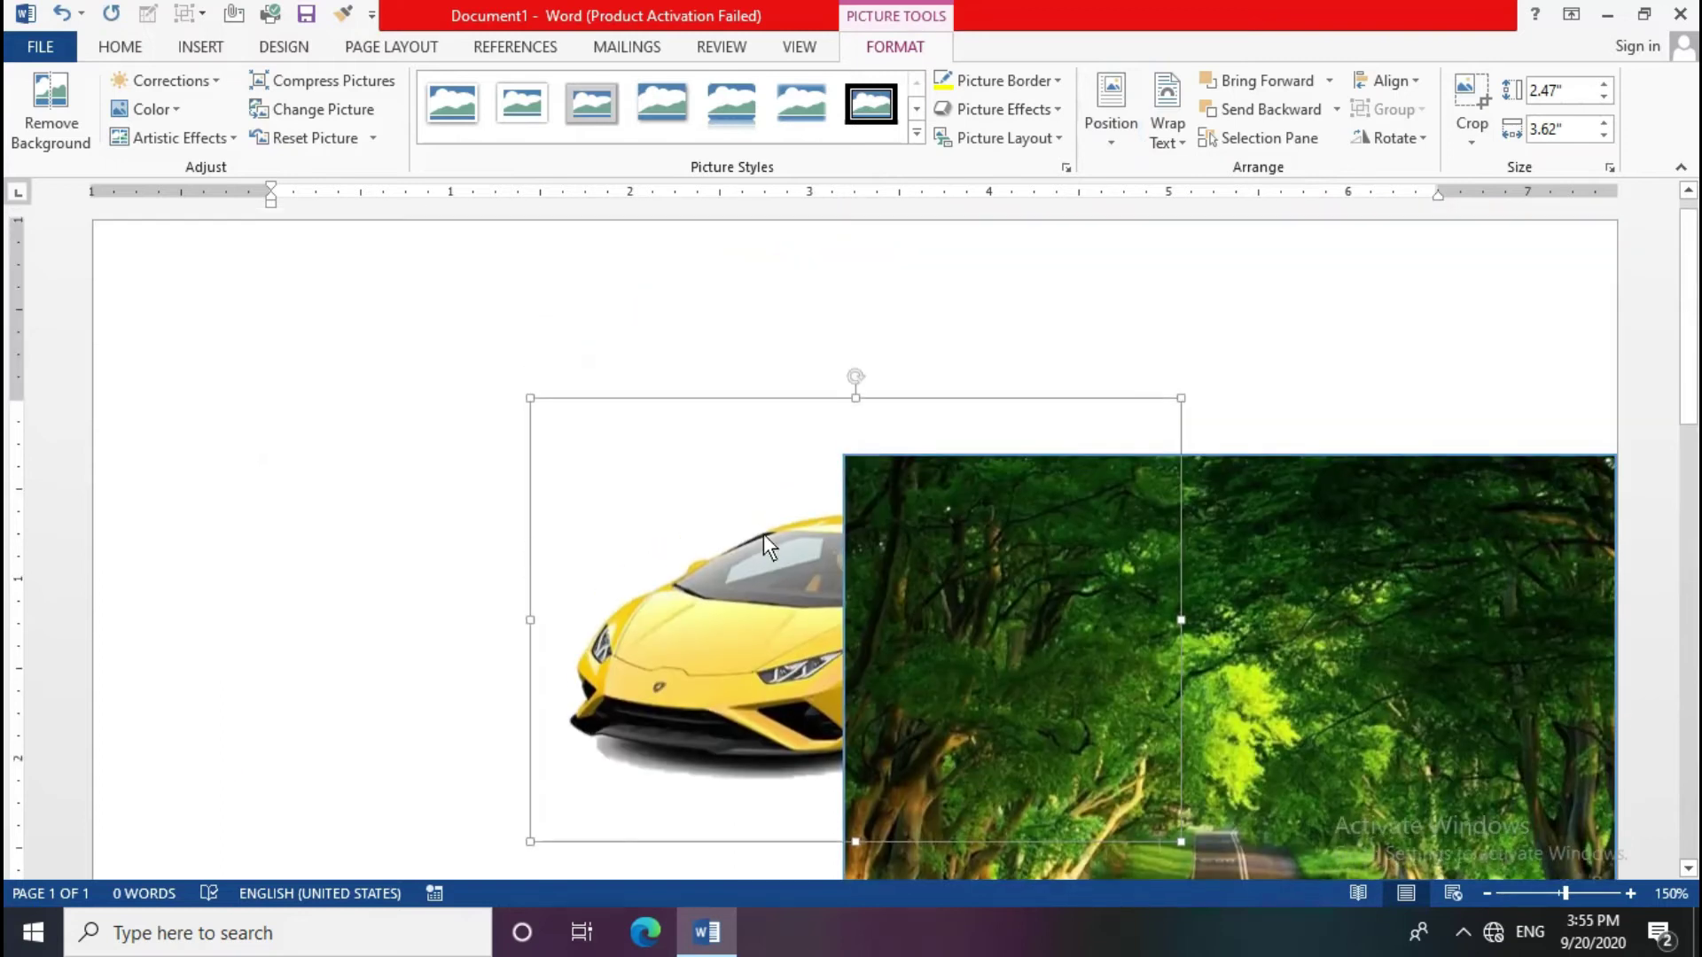
Step: Delete the road photo and the leftover empty SmartArt shape
left_click(1444, 615)
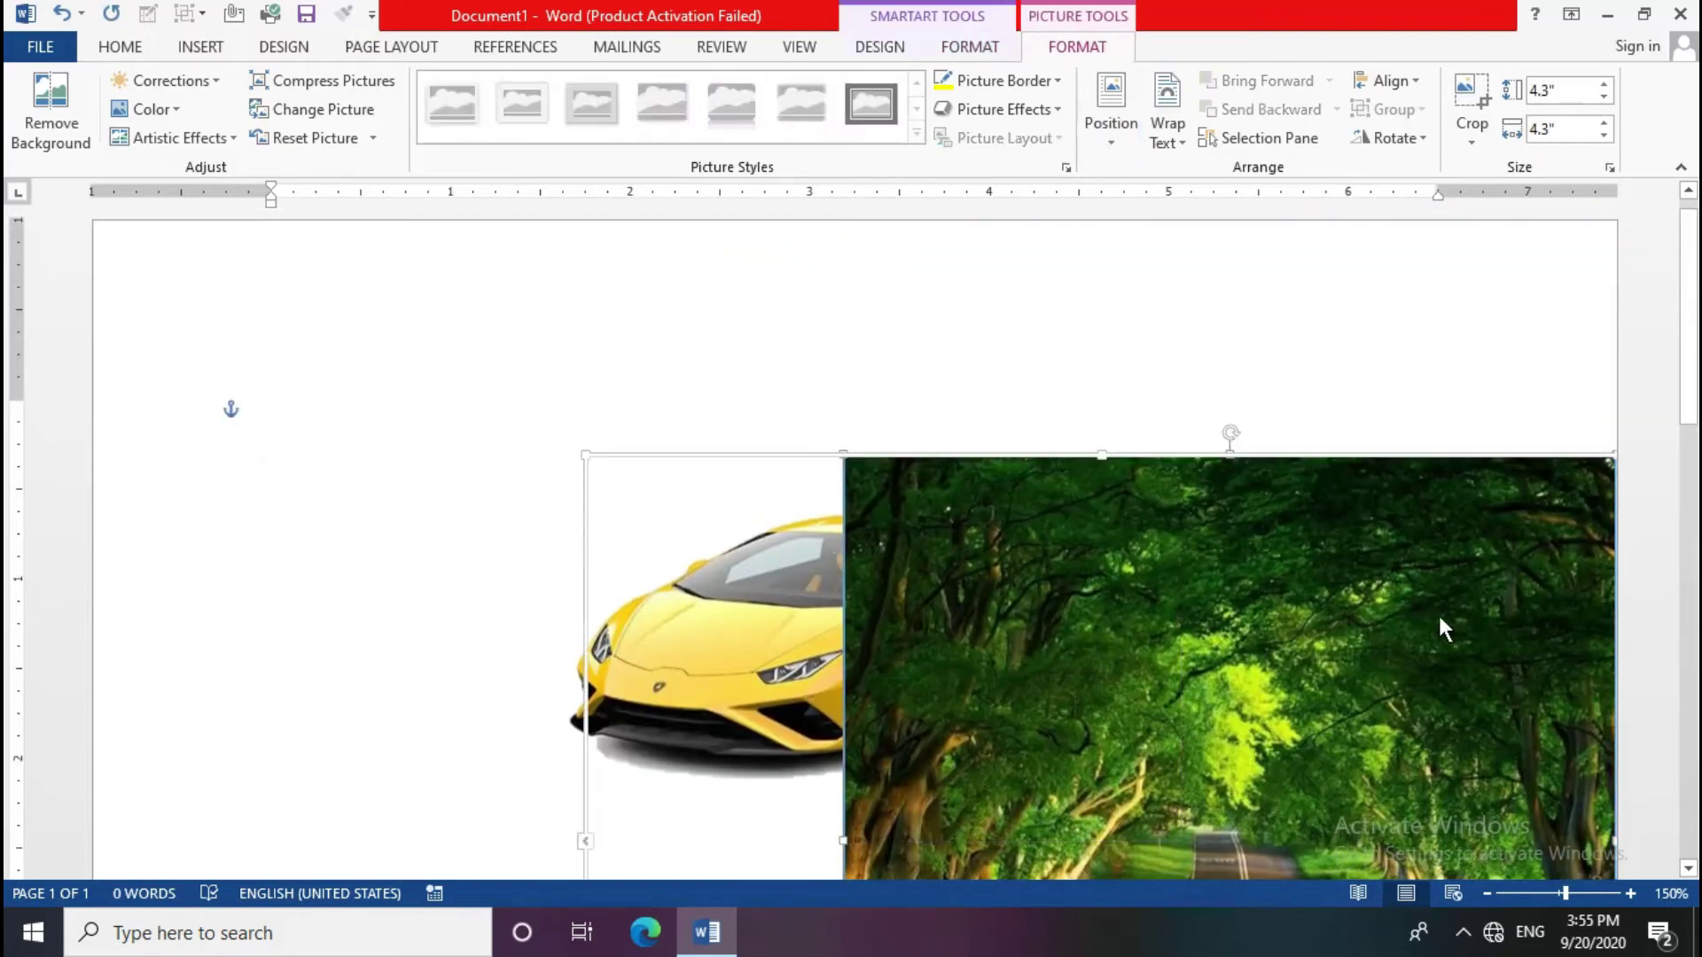
key("Delete")
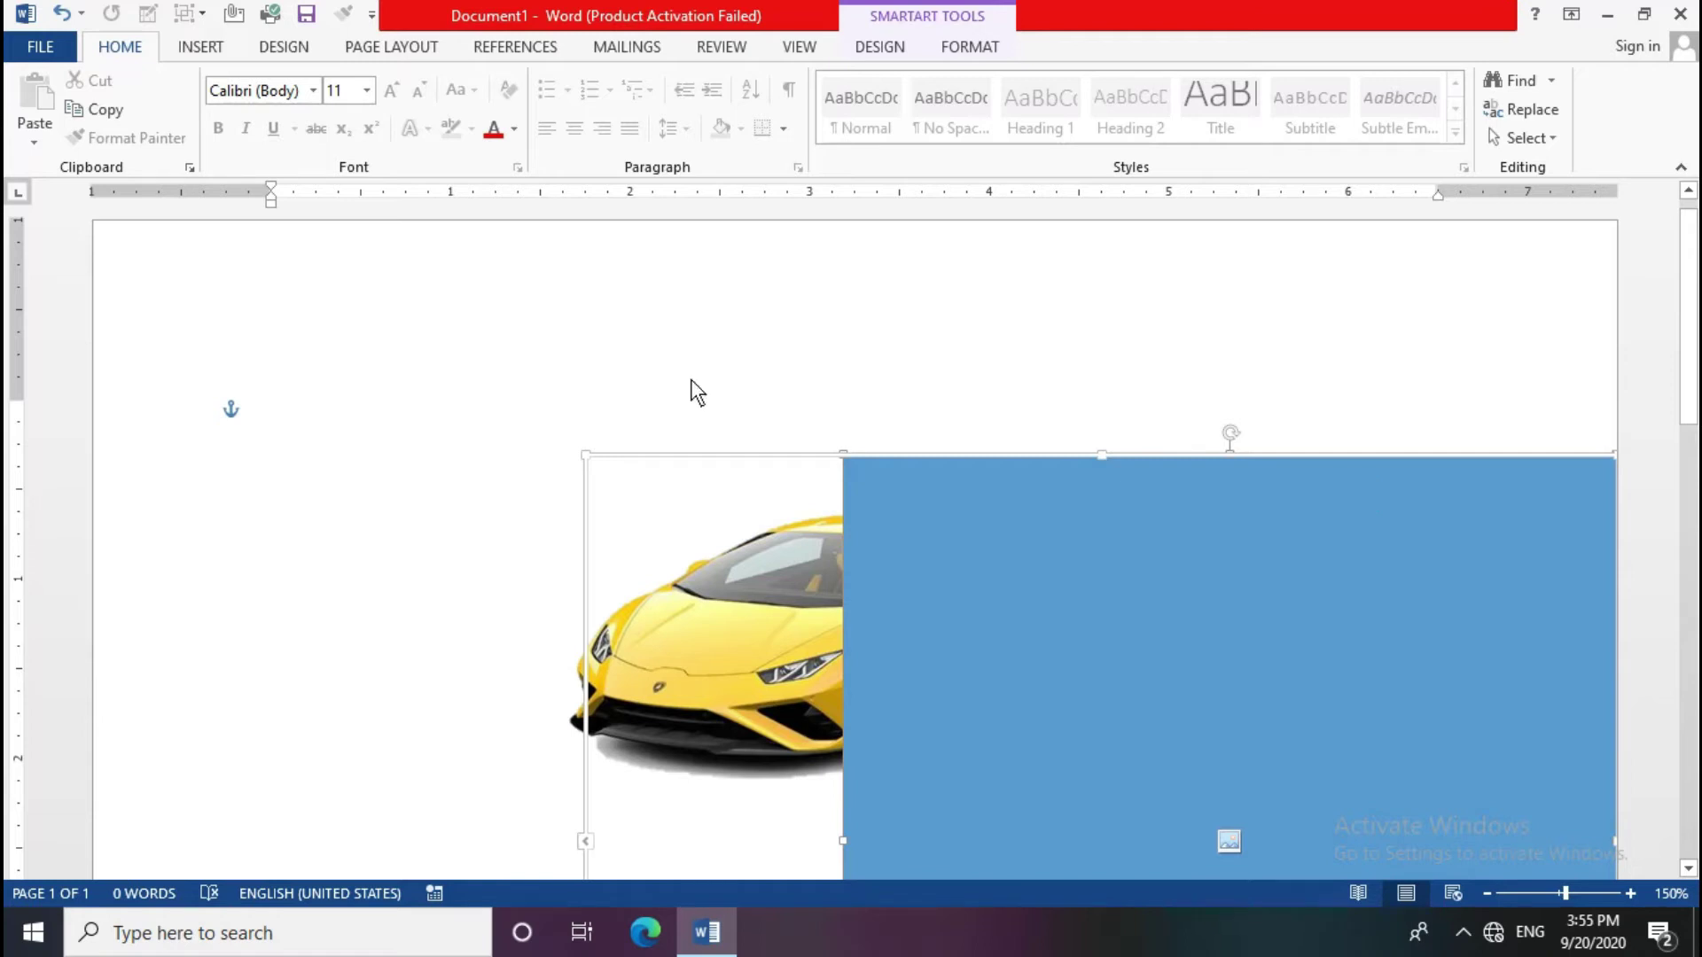
left_click(820, 453)
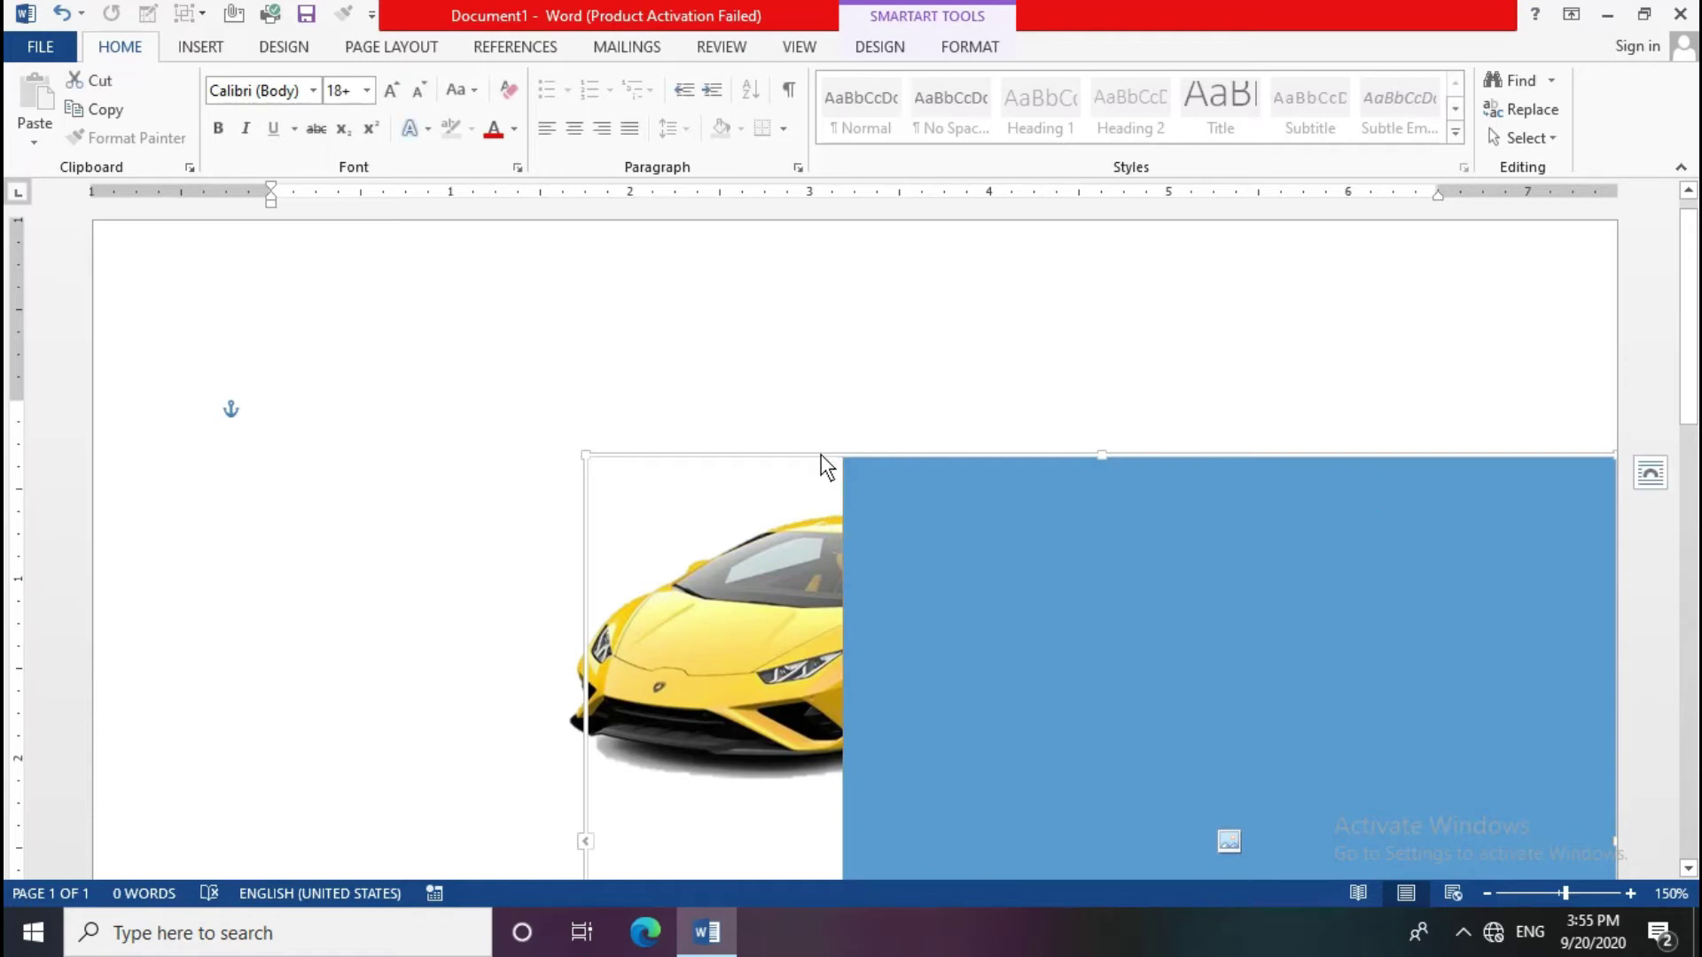
key("Delete")
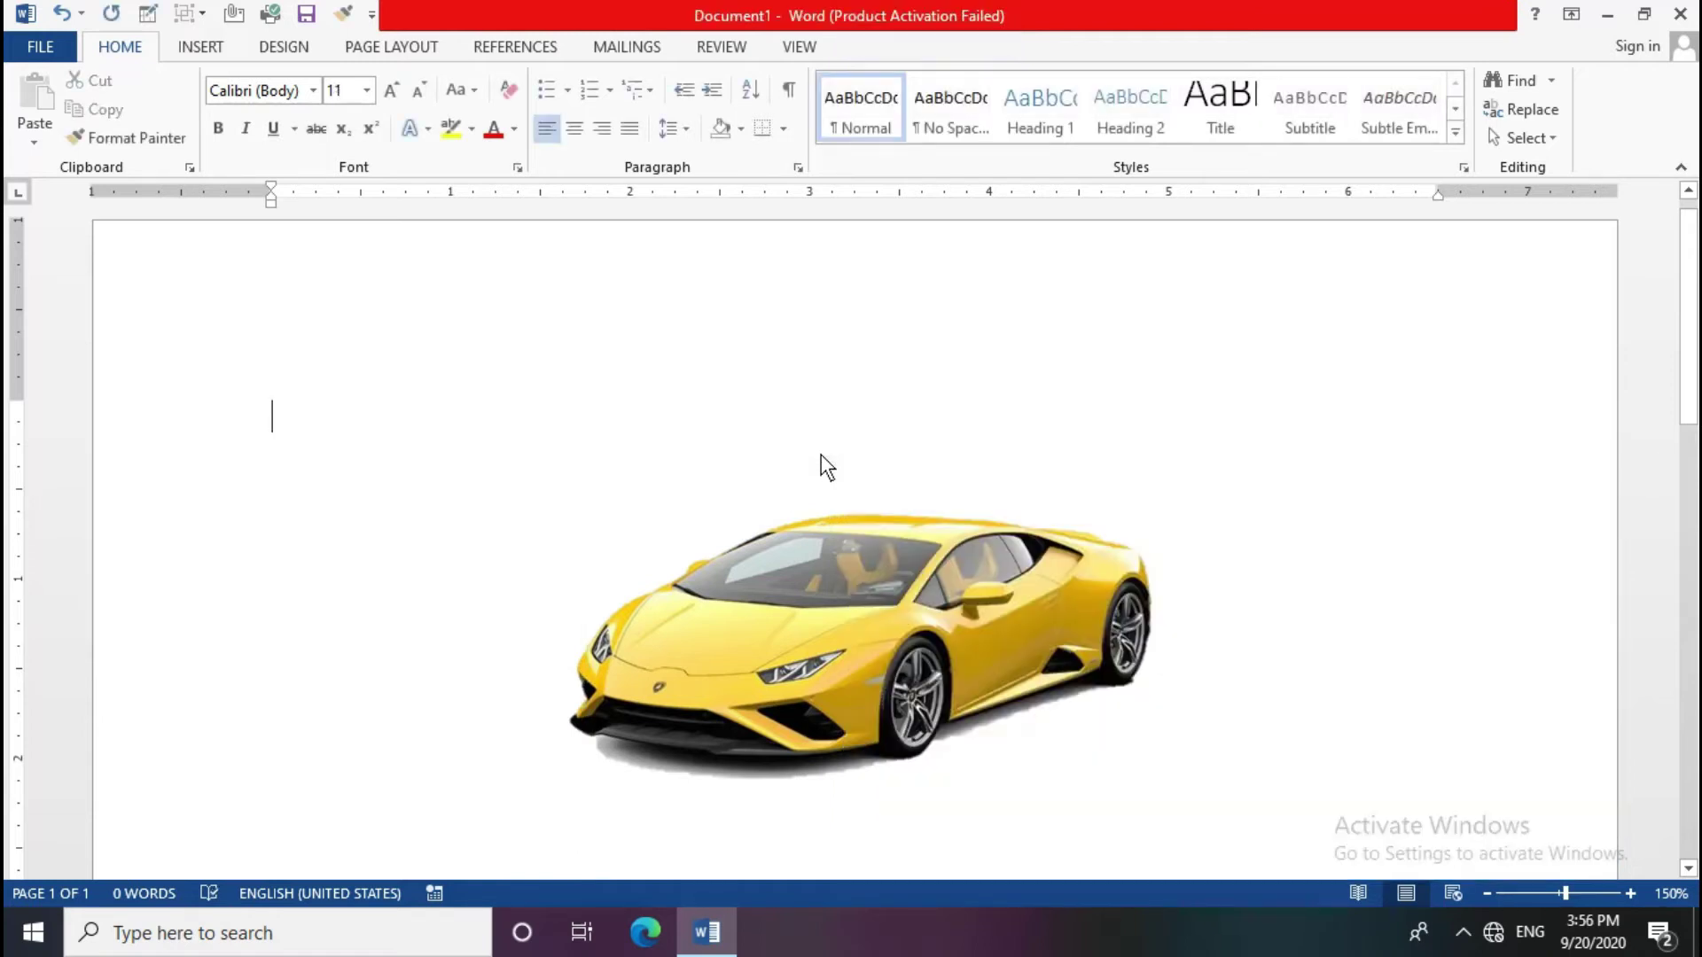
scroll(775, 375, "down", 3)
scroll(1126, 621, "down", 4)
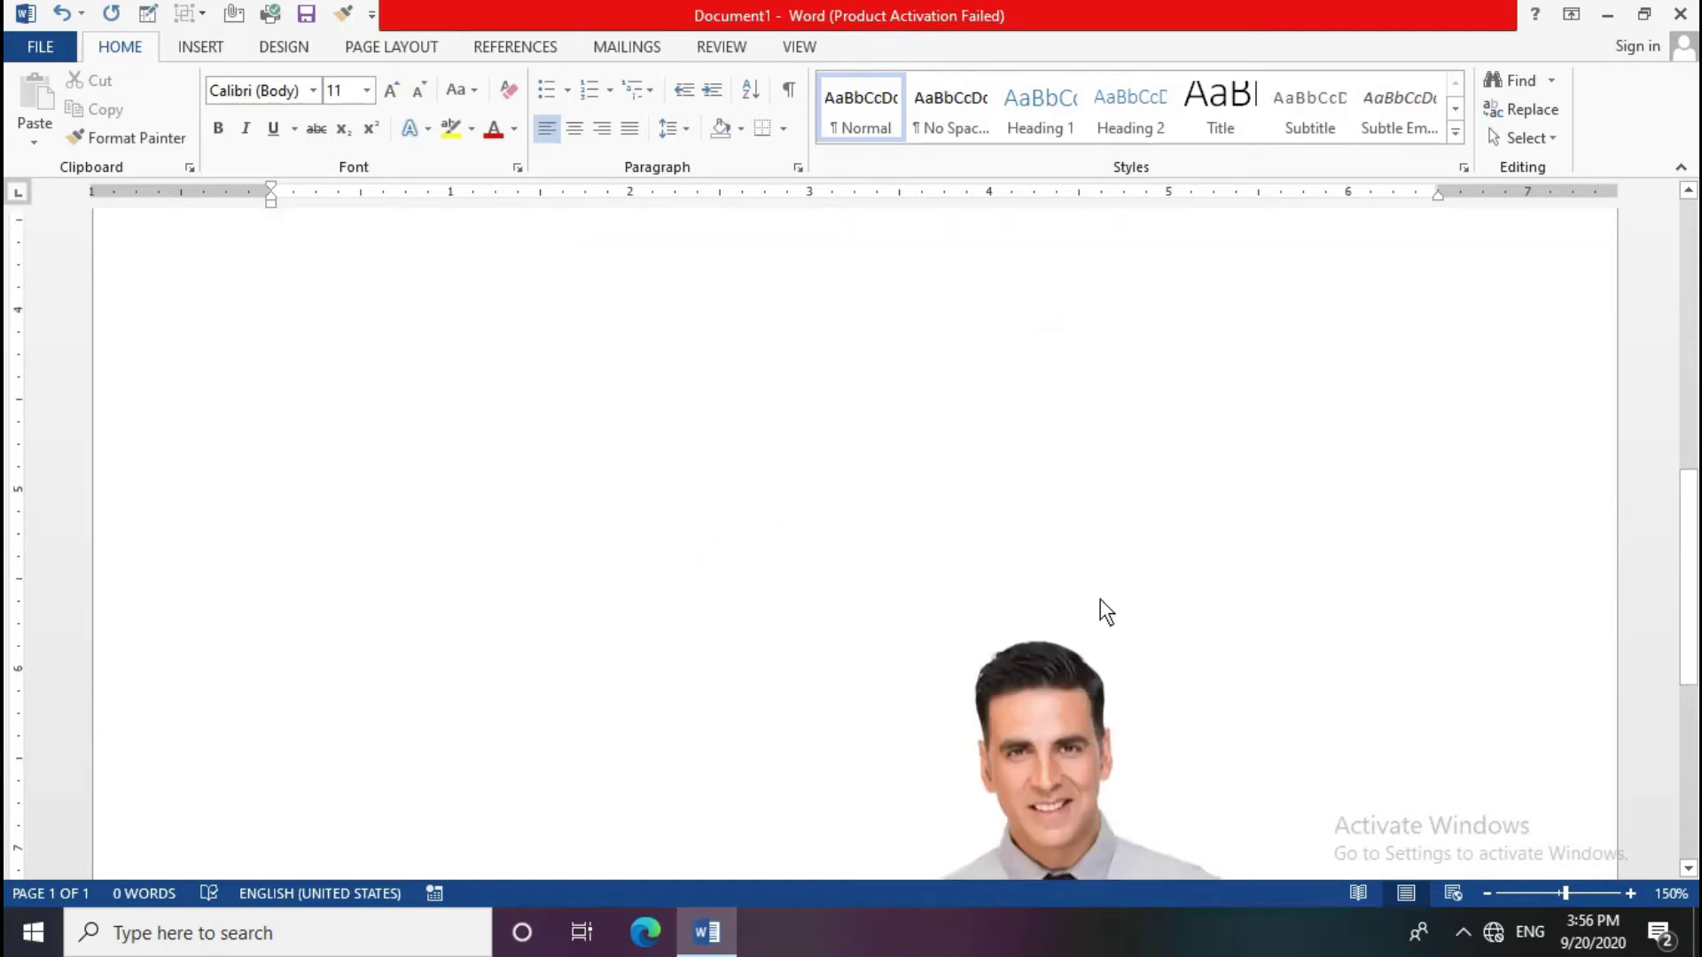
scroll(1103, 607, "down", 5)
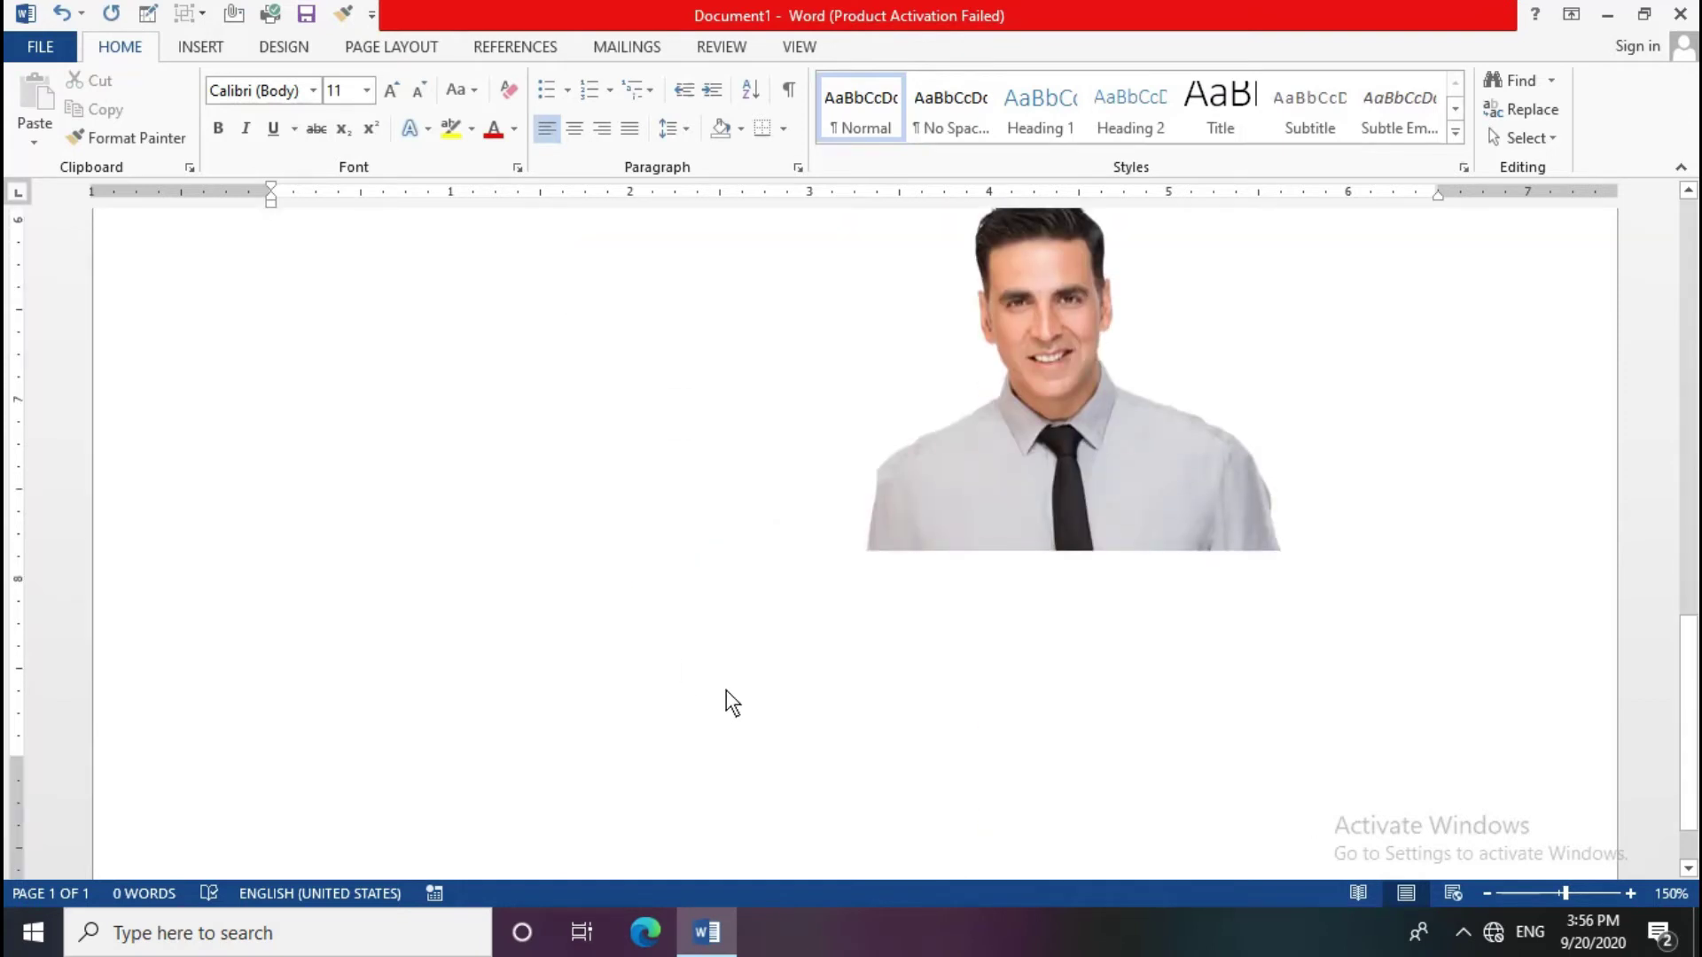
scroll(729, 702, "up", 2)
scroll(728, 702, "up", 3)
scroll(1138, 638, "up", 3)
scroll(1138, 639, "up", 3)
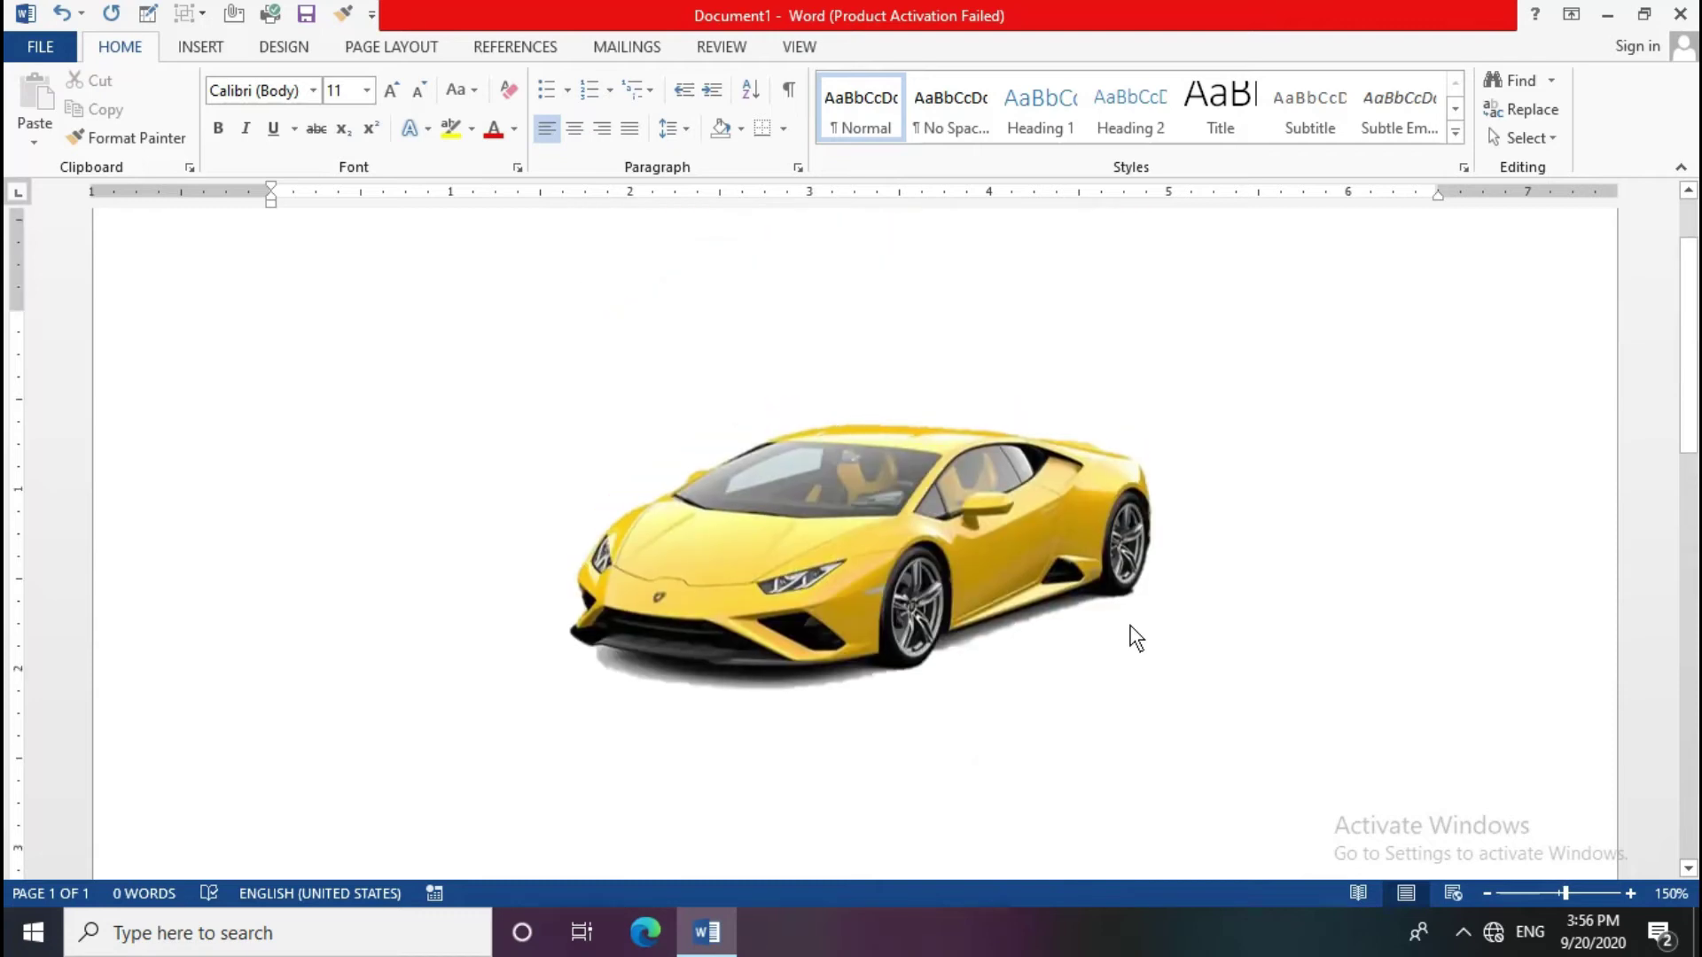
Step: Position the yellow car at the middle right of the page
left_click(878, 537)
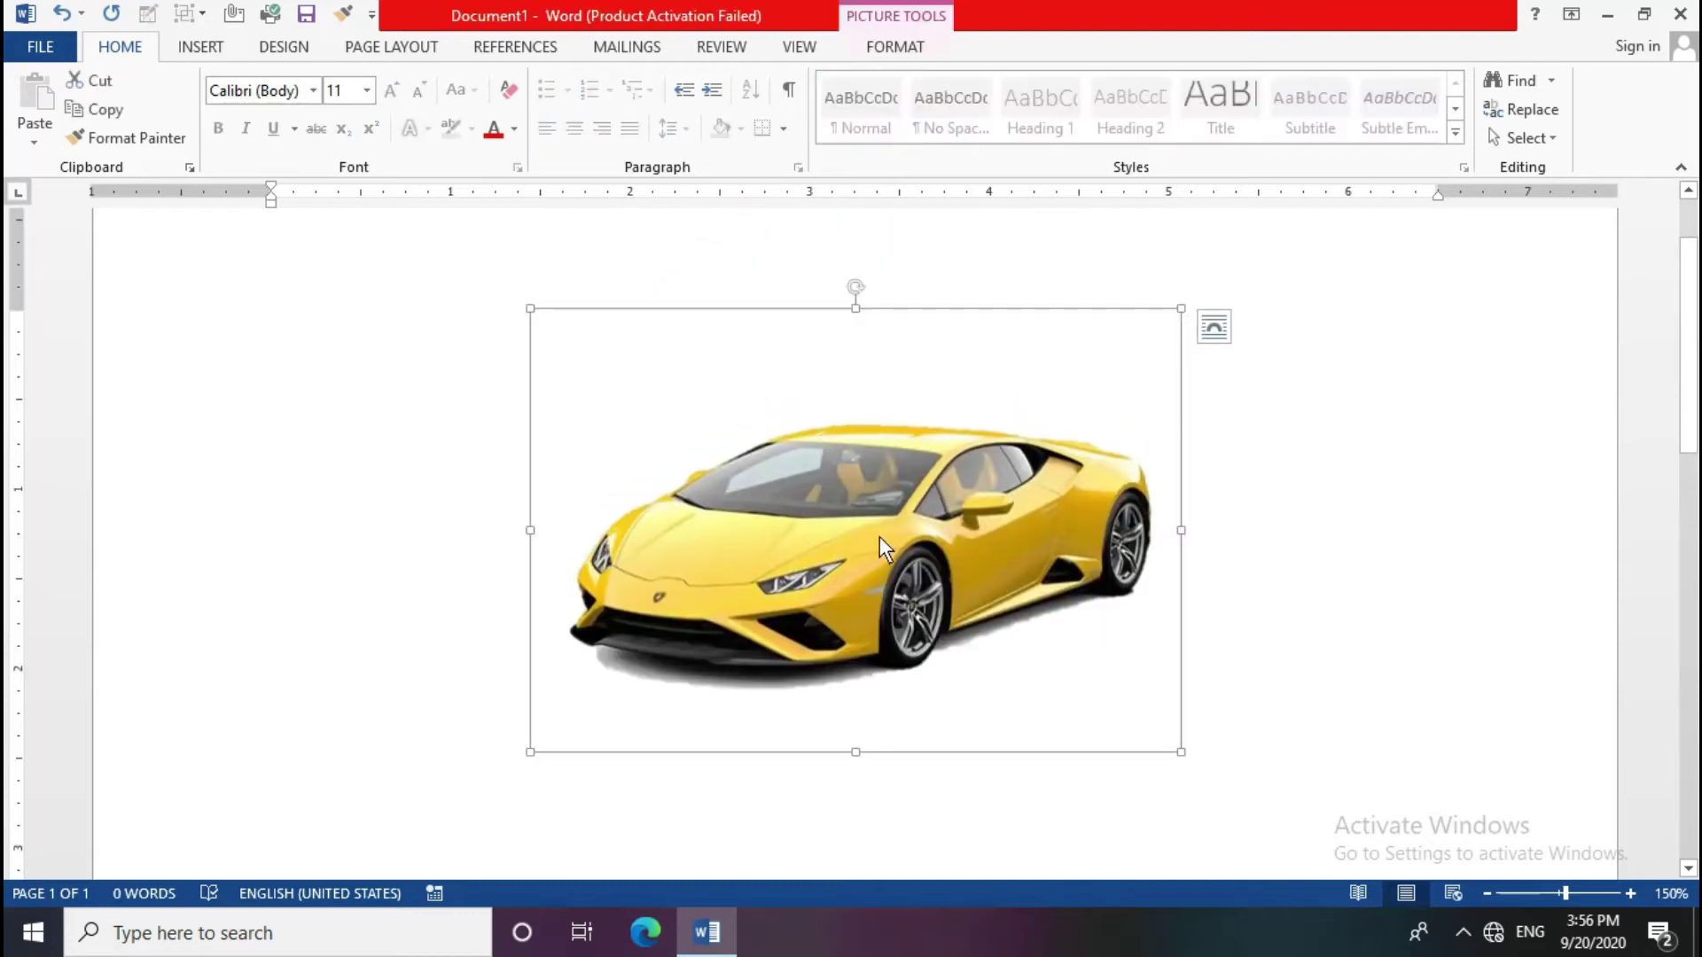
left_click(902, 47)
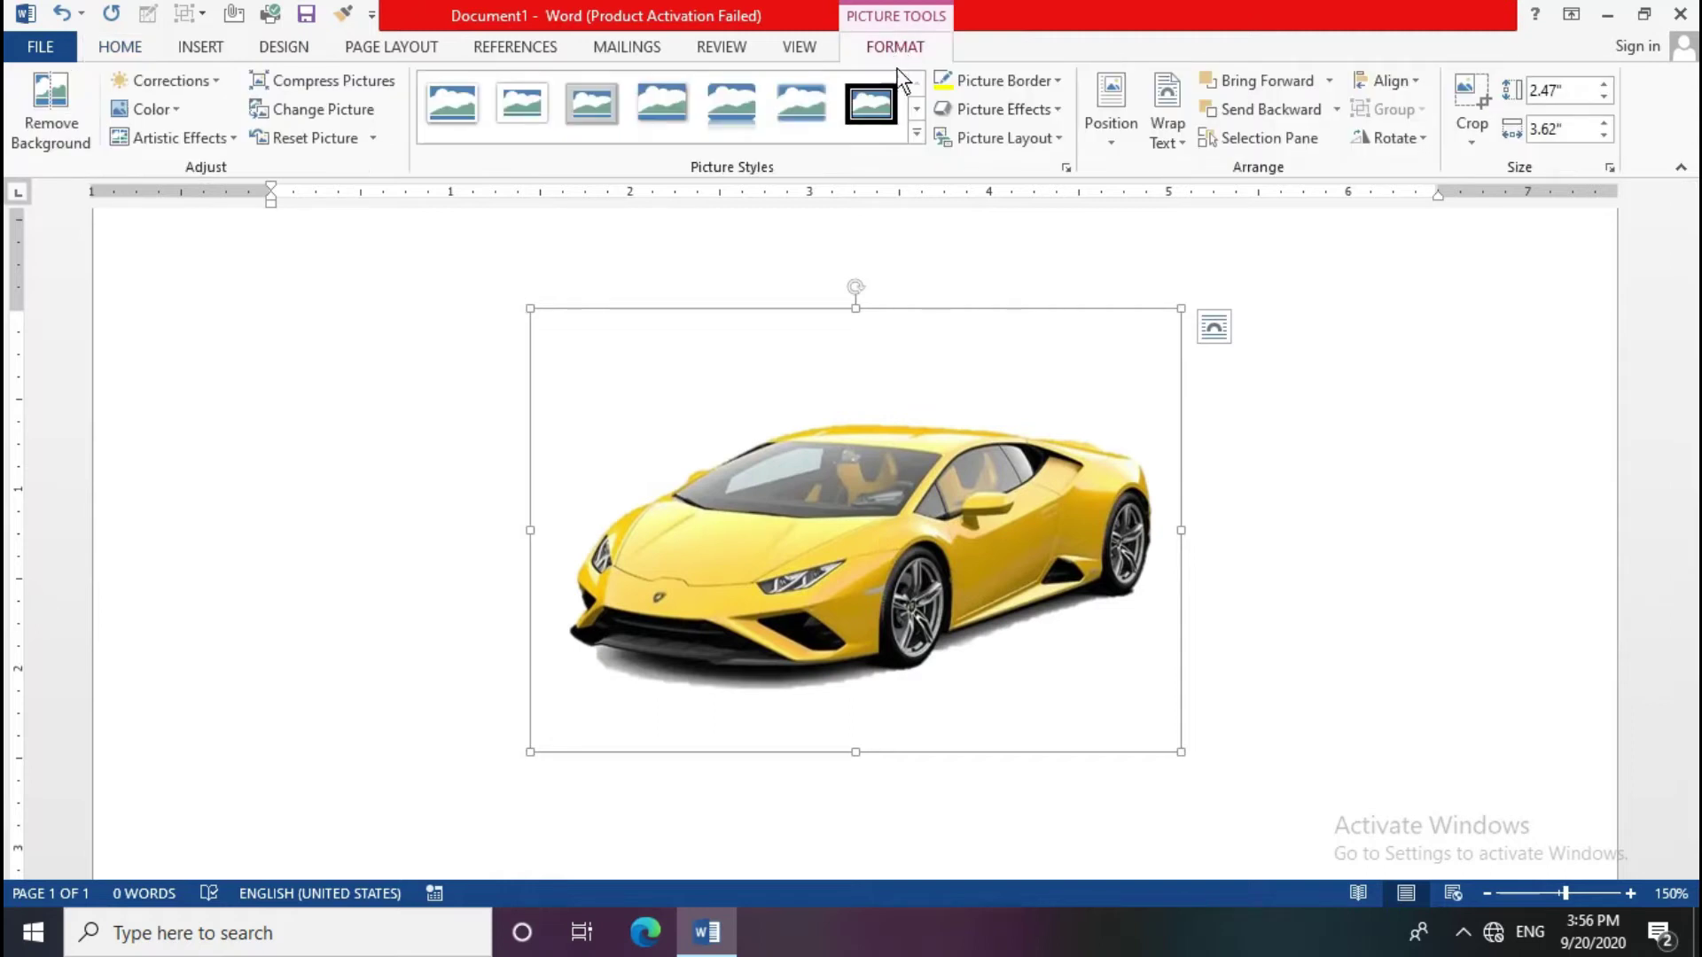
left_click(1106, 134)
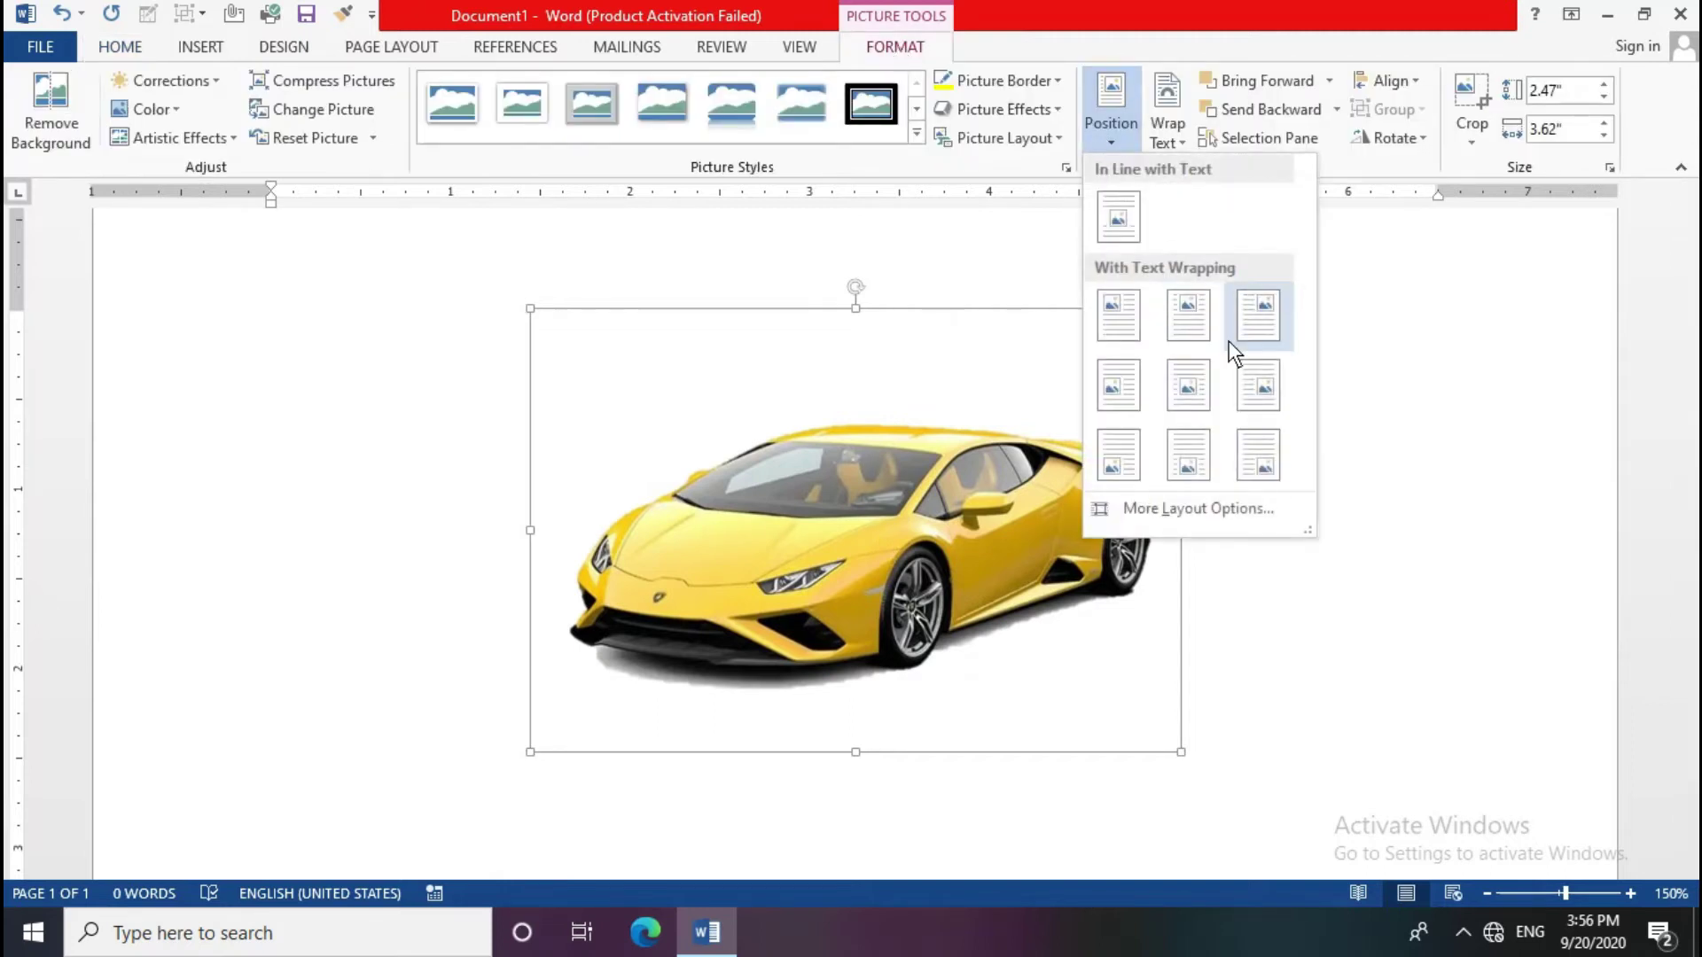
left_click(1259, 390)
Step: Move the car to the middle left of the page with square text wrapping
scroll(1276, 538, "down", 5)
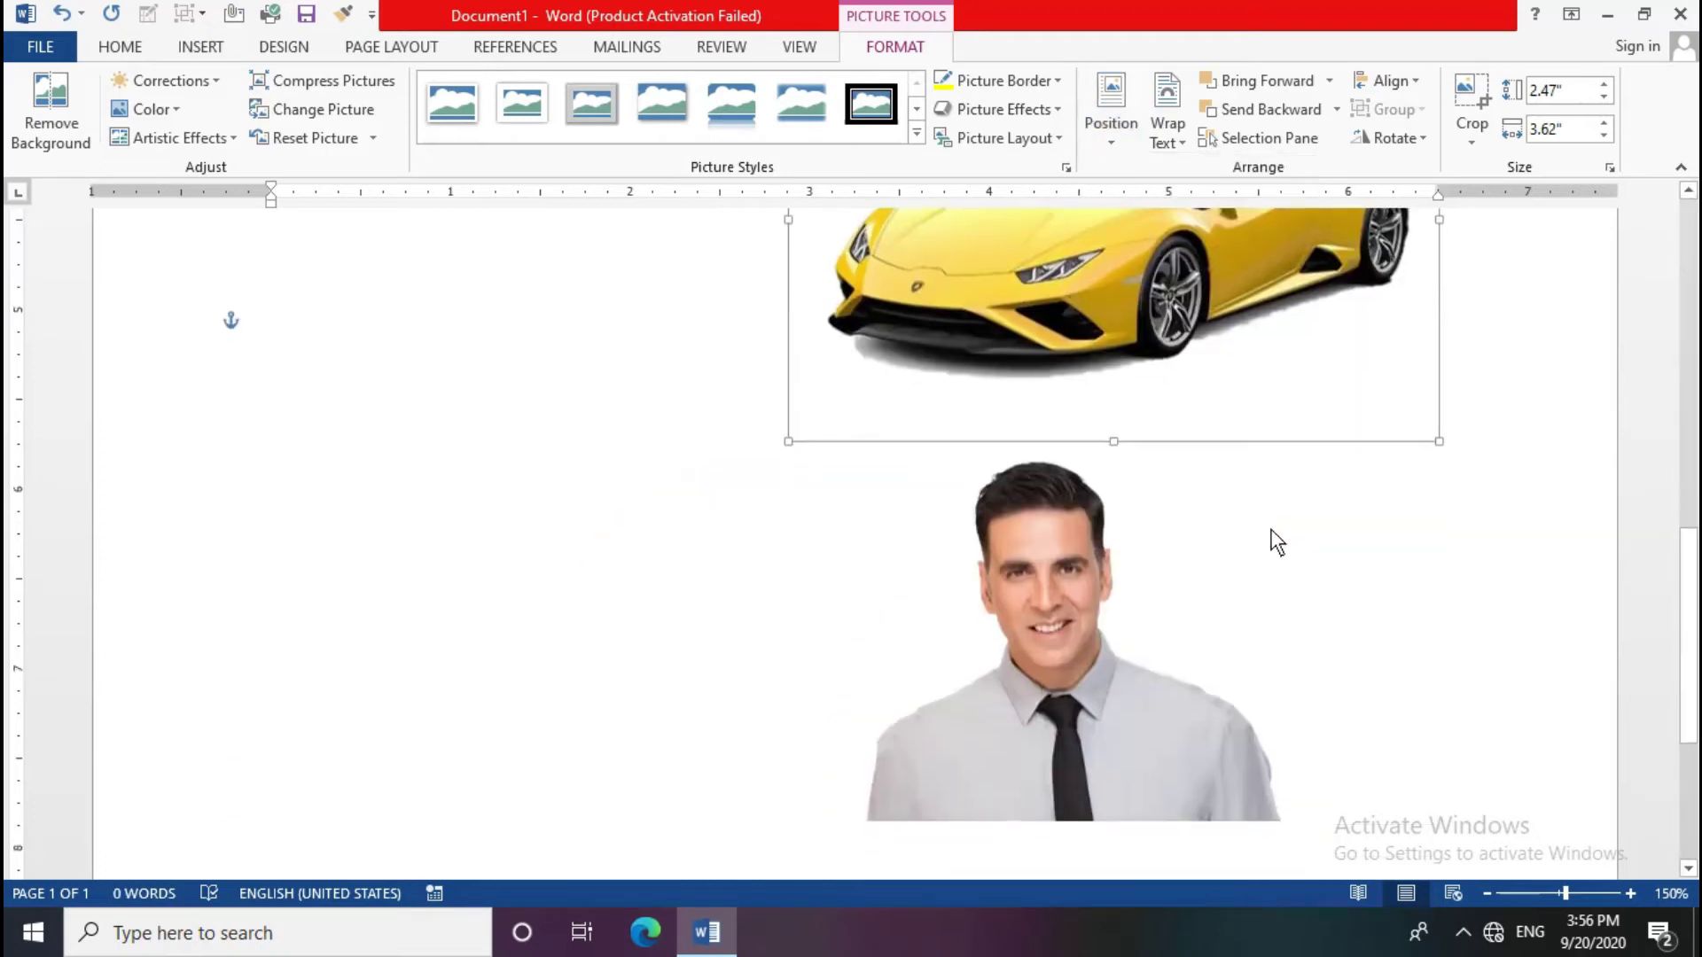
scroll(1270, 526, "down", 5)
scroll(1266, 516, "up", 5)
scroll(1267, 523, "up", 3)
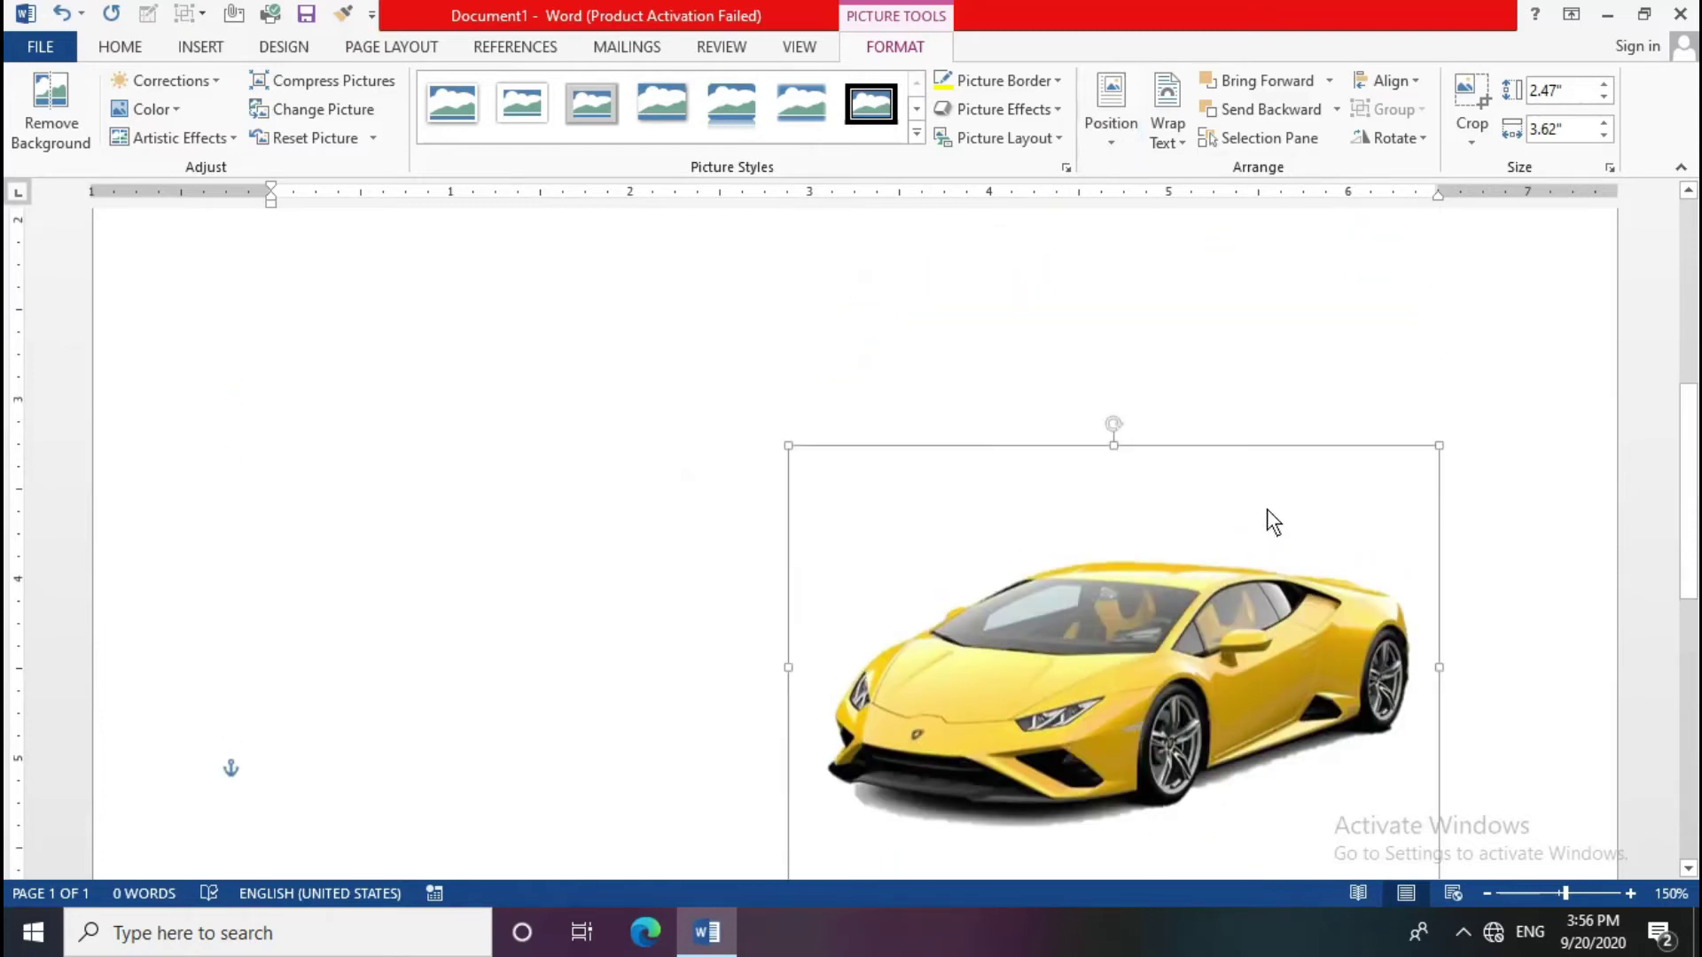
left_click(1112, 133)
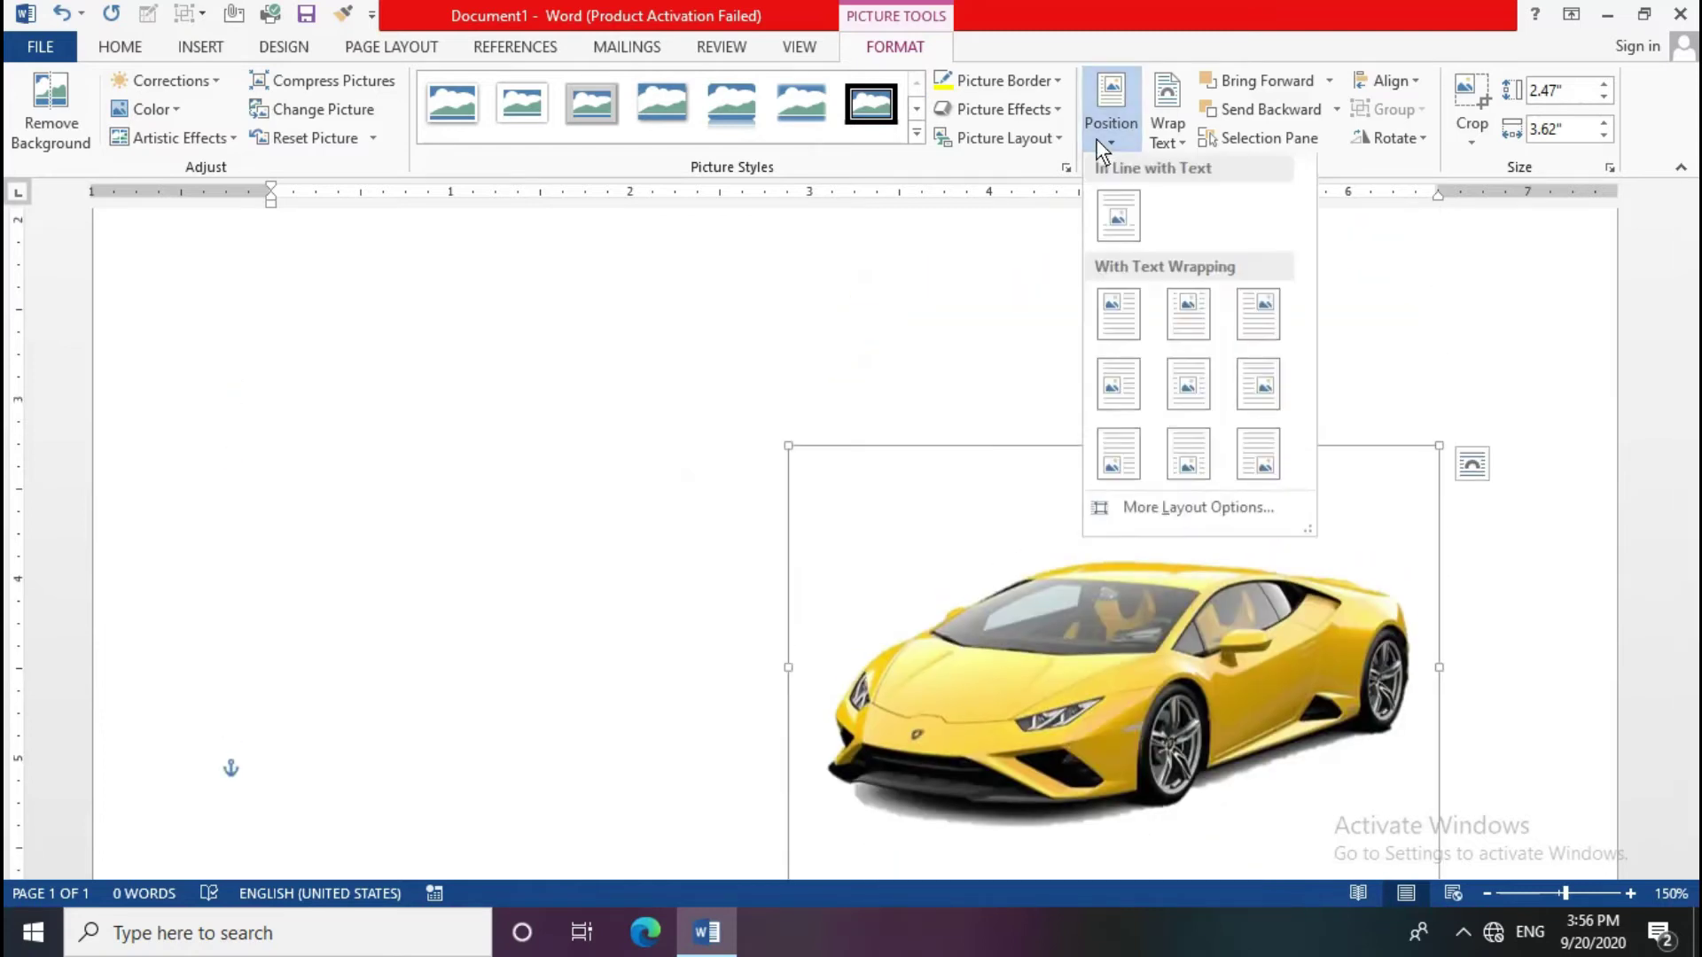
left_click(1120, 395)
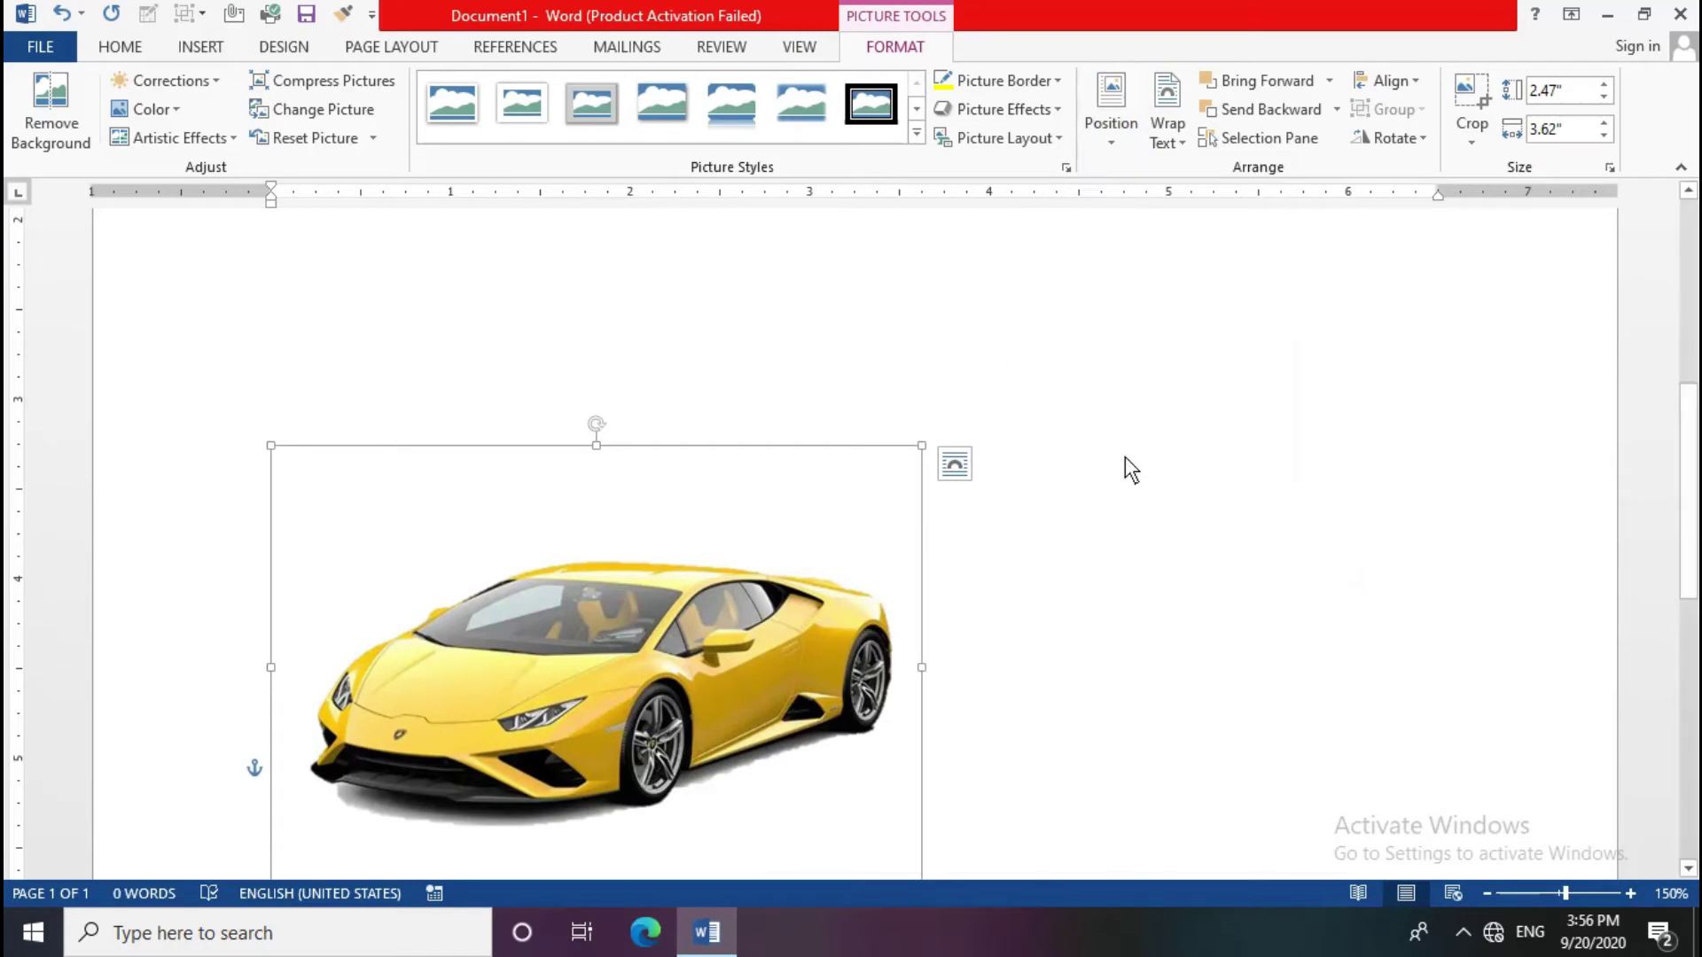
Step: Type a line of filler text at the top of the page and select it
left_click(999, 373)
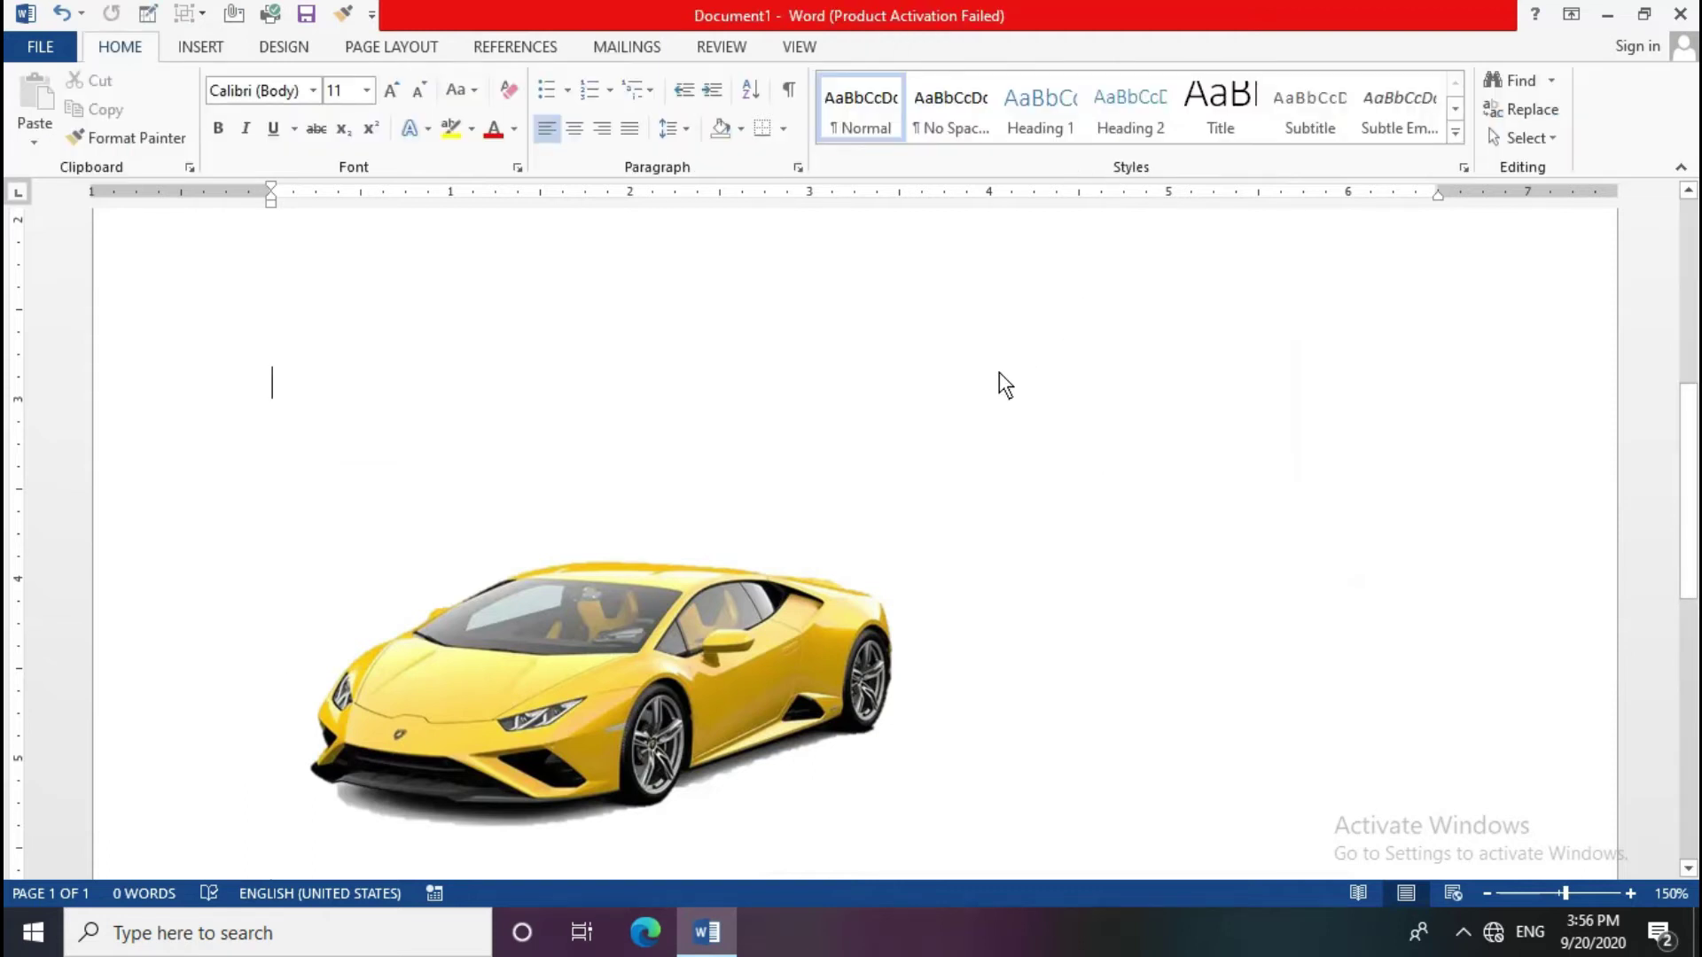
type("asfajdfla jfajsfd afjsl ajsdfl ajsdlf jaslf jasdlj adlfja lsdf jalsjf ladjflasdfla jsfl asjflasjdfl ajdlfajsdlfk jaslf jalsfj lasjf laskfjl kadjf")
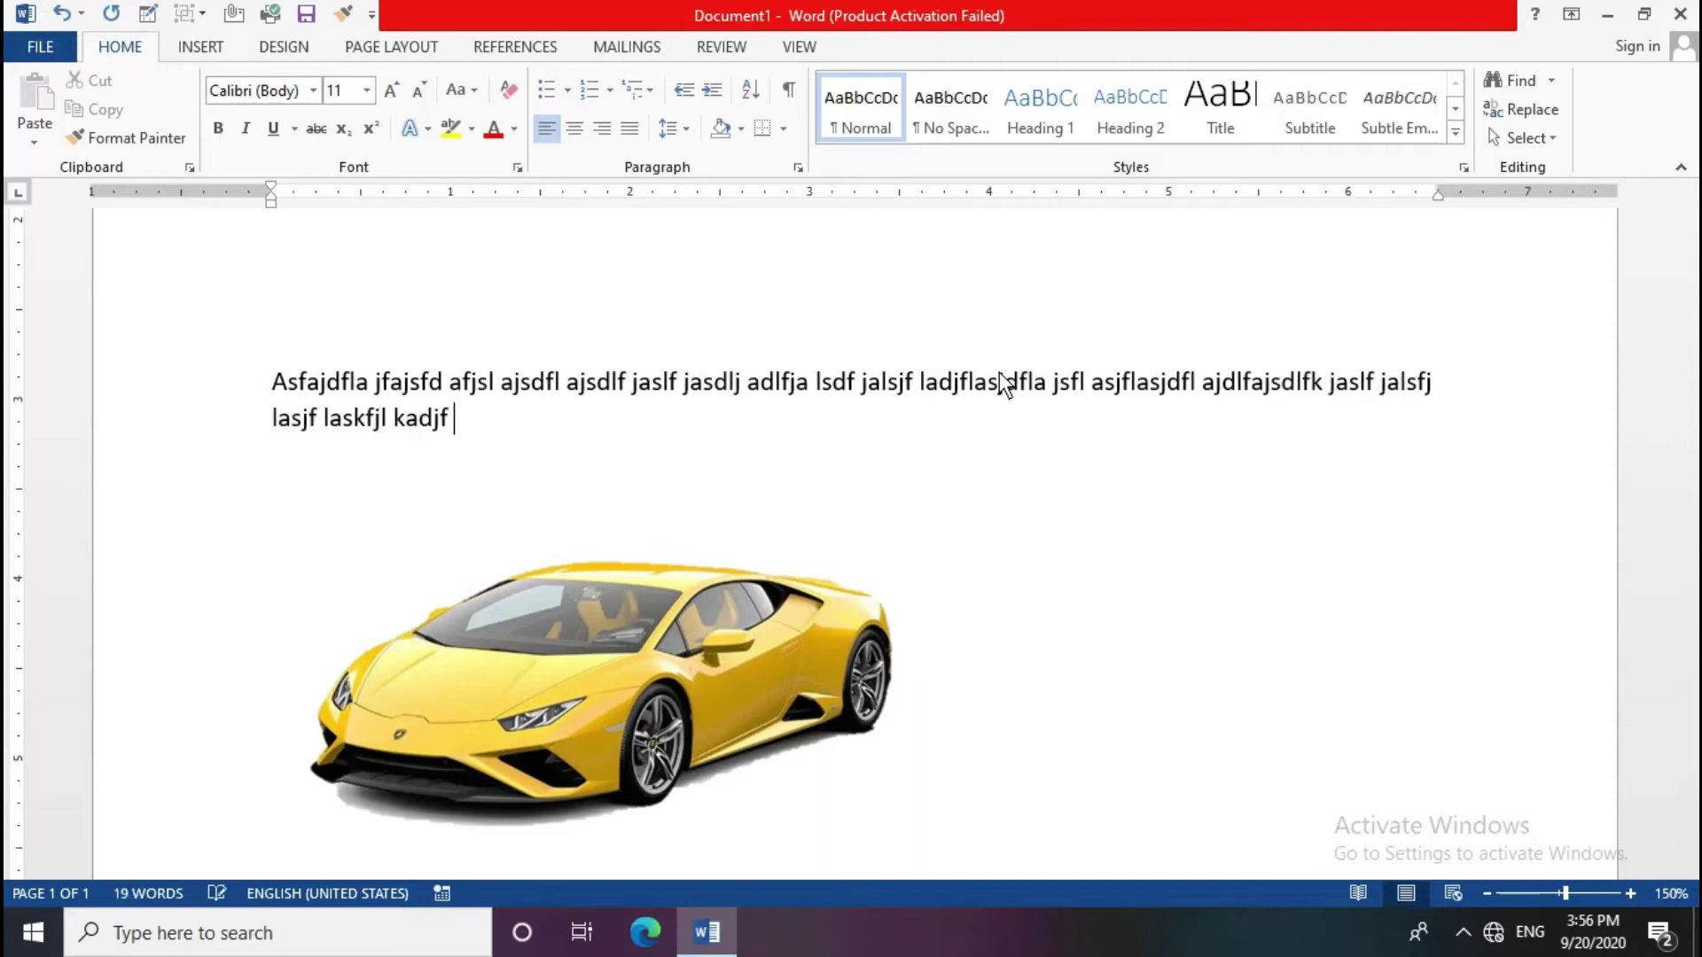
left_click_drag(393, 419, 355, 375)
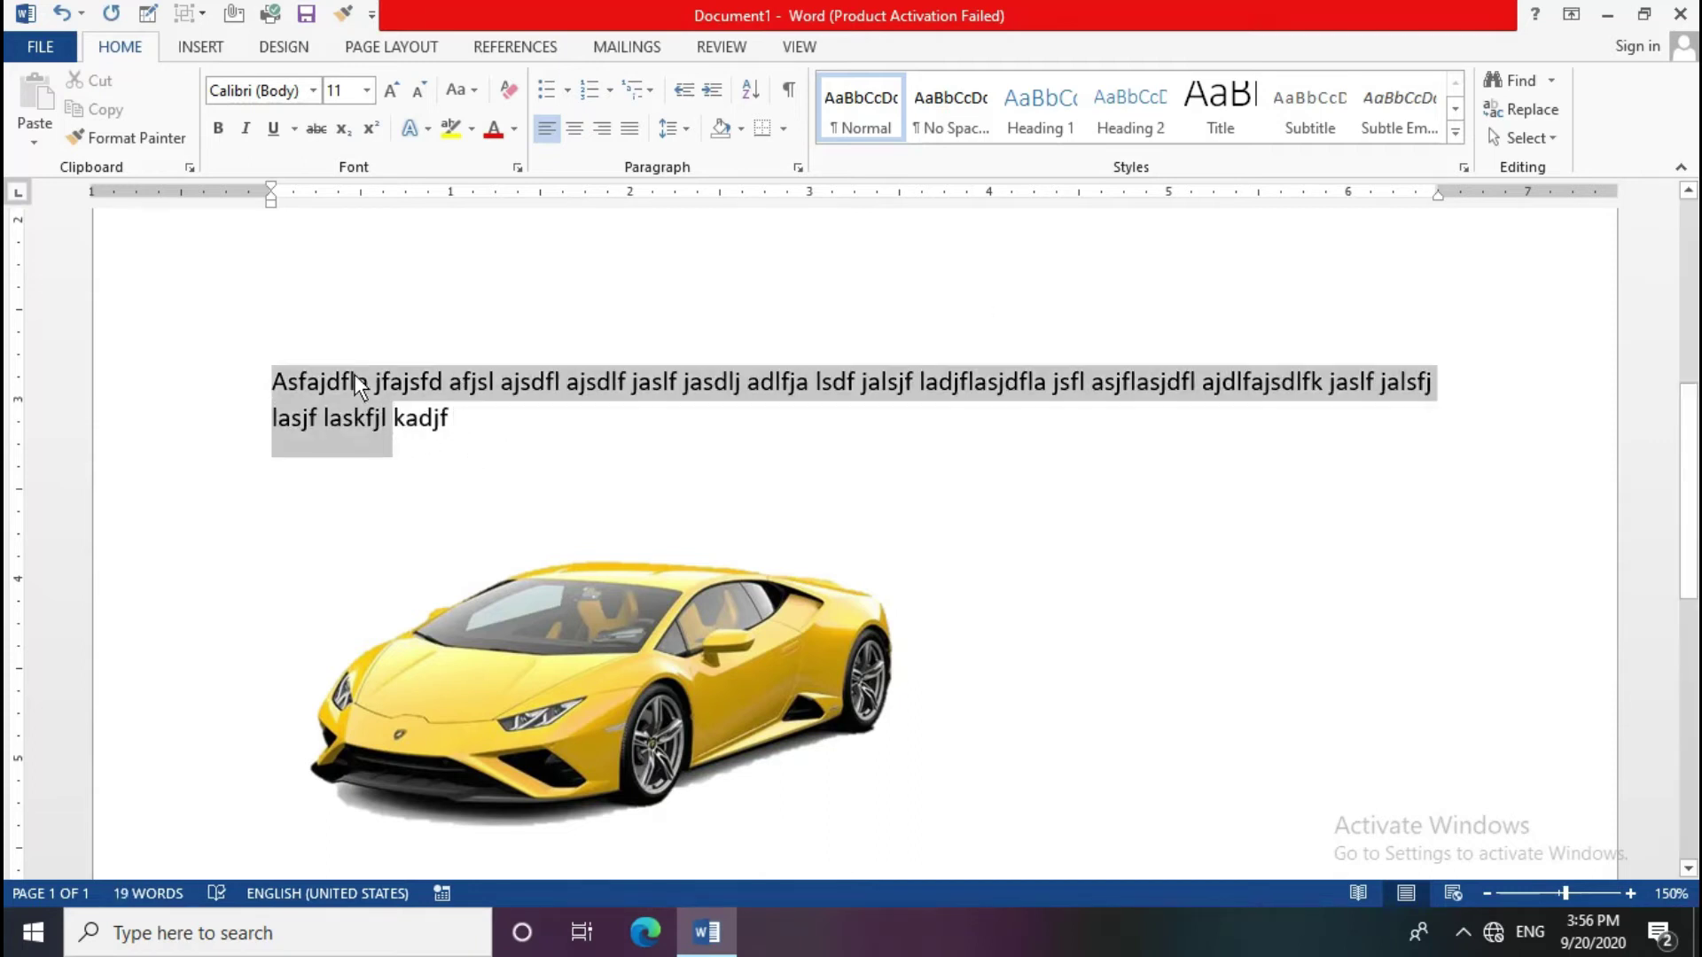
Step: Copy the filler sentence and paste it repeatedly, building a 127-word paragraph above the car
left_click(79, 109)
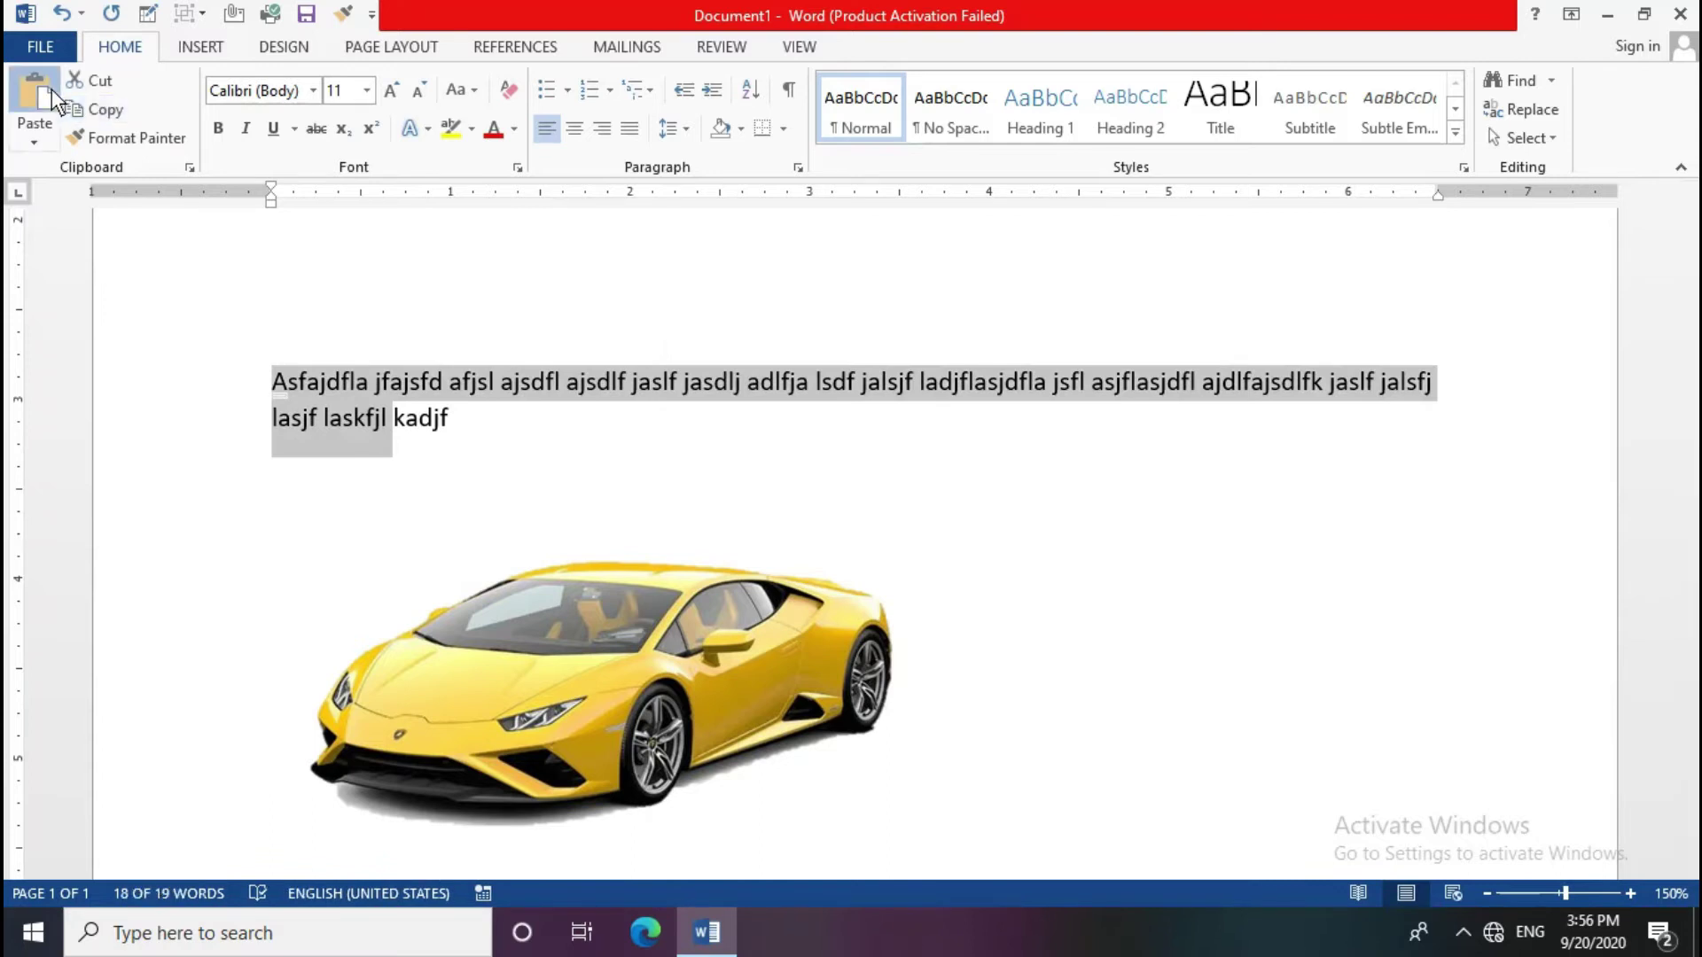
double_click(53, 98)
double_click(54, 98)
double_click(55, 97)
left_click(54, 97)
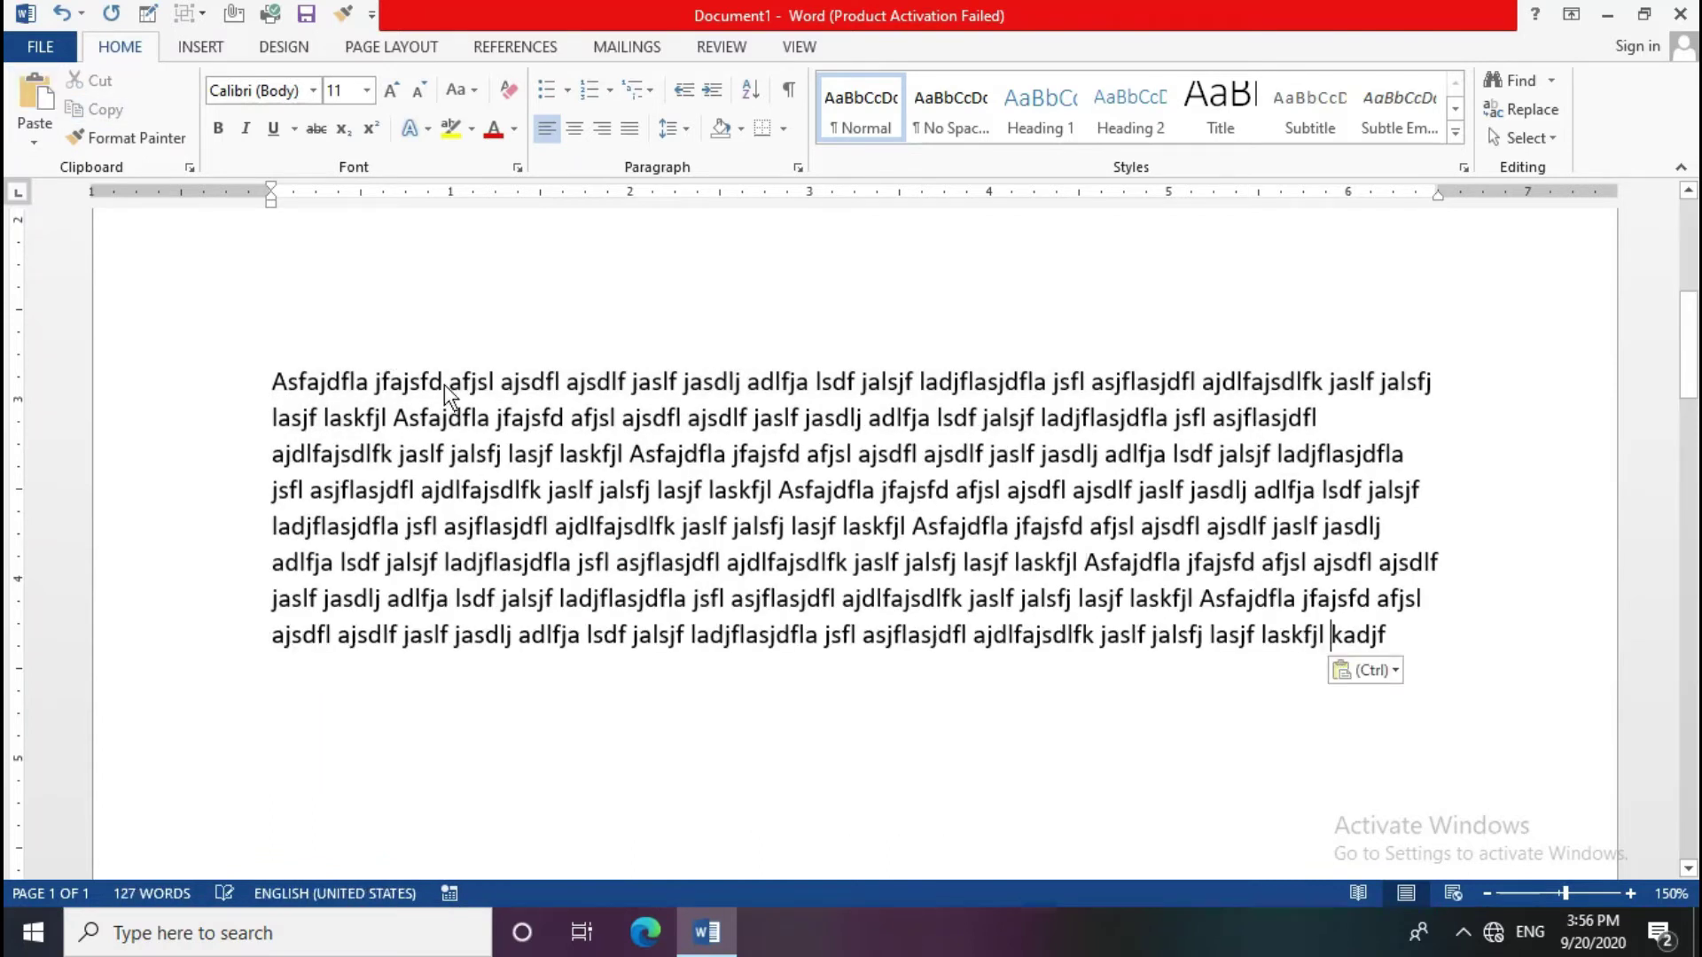
scroll(554, 434, "down", 5)
scroll(638, 436, "down", 5)
scroll(644, 437, "down", 5)
scroll(645, 438, "down", 5)
scroll(648, 437, "down", 2)
Step: Drag the yellow car up into the filler paragraph near the left margin, with text on its right
scroll(641, 520, "down", 4)
left_click(639, 253)
left_click_drag(640, 252, 684, 294)
scroll(696, 468, "up", 2)
scroll(696, 469, "up", 3)
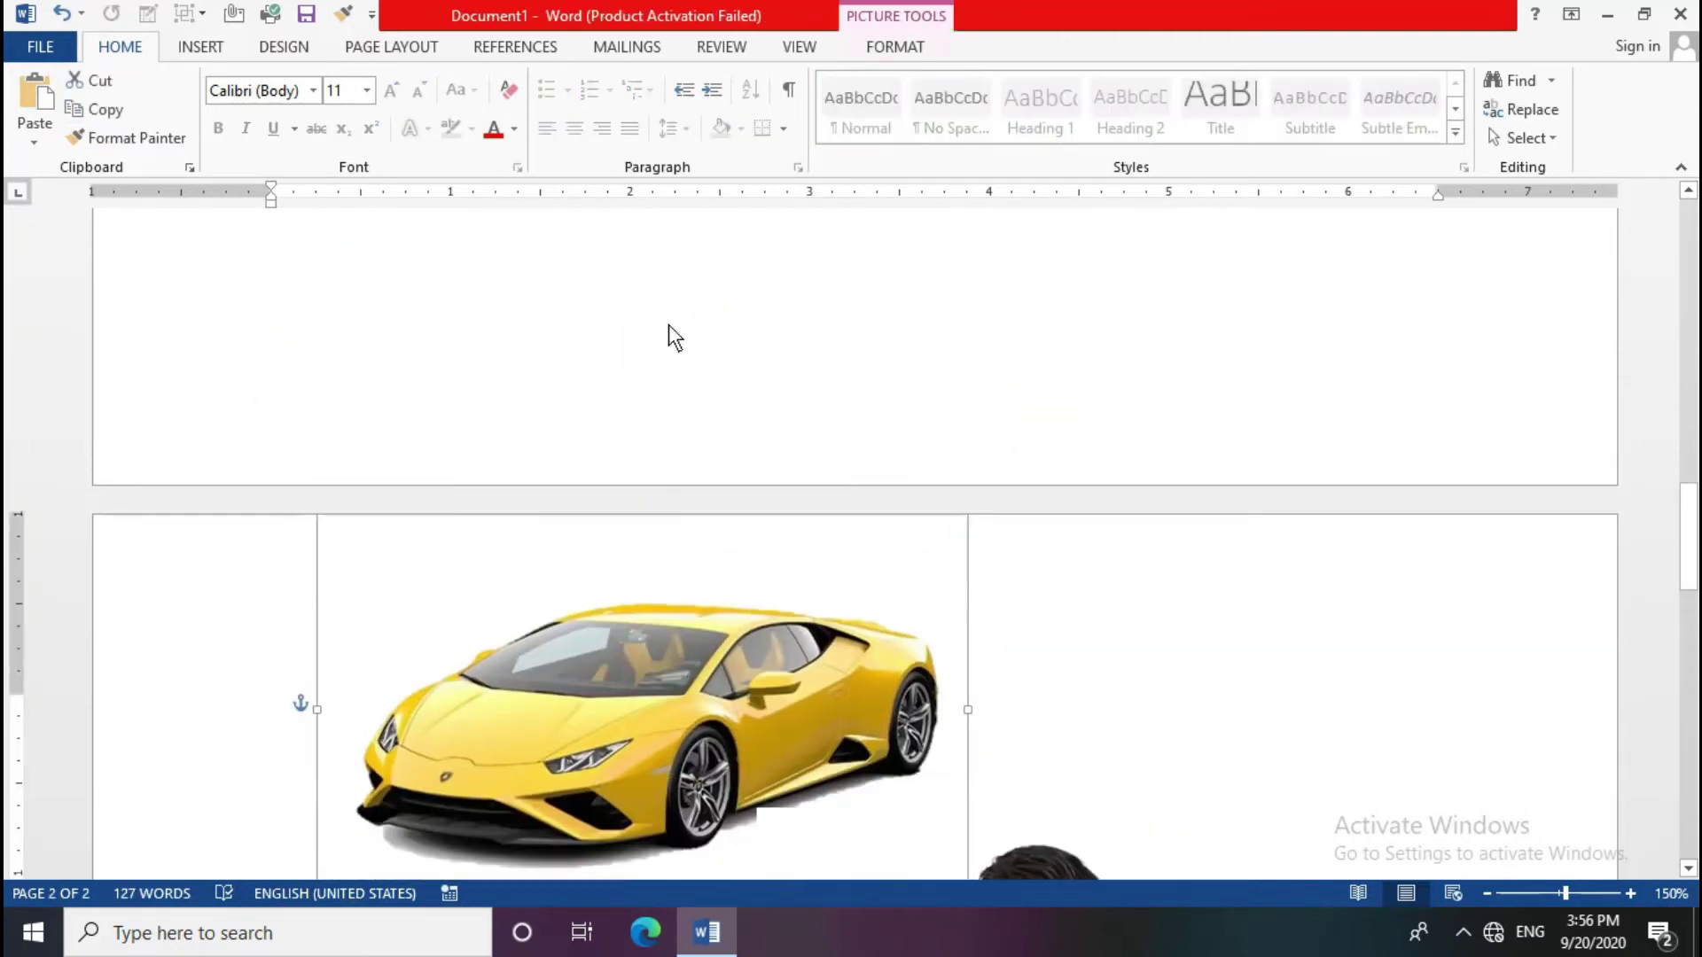
scroll(668, 325, "down", 7)
scroll(678, 445, "up", 6)
scroll(662, 613, "up", 1)
scroll(700, 735, "down", 3)
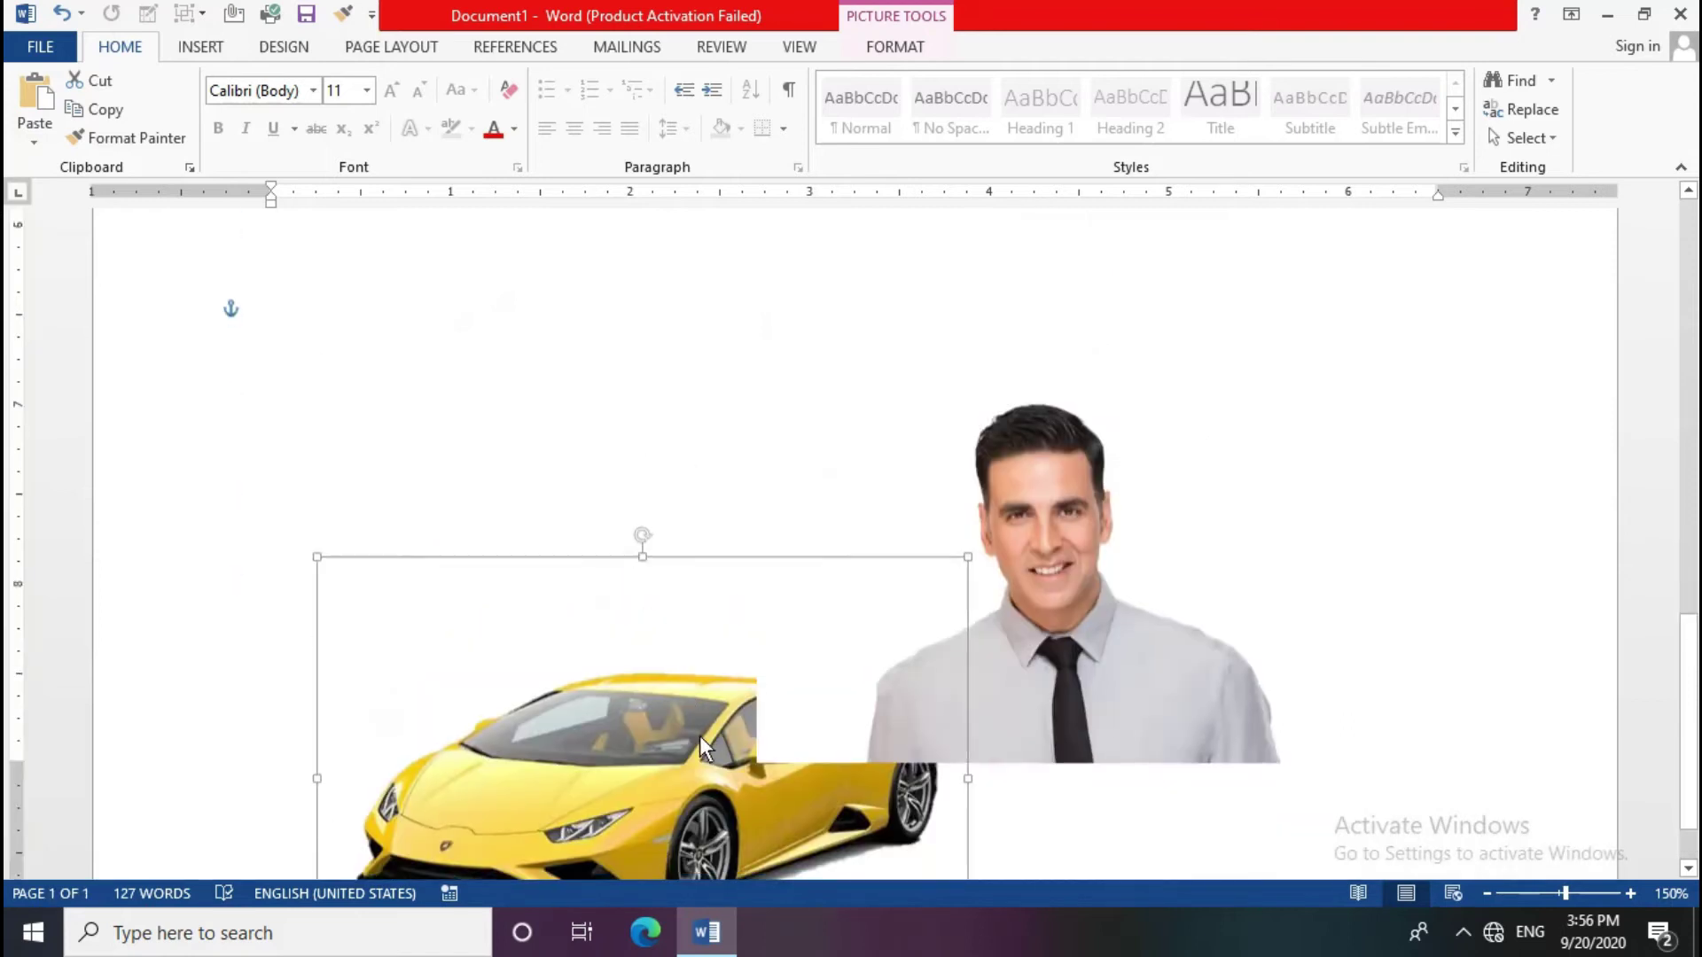
left_click_drag(699, 736, 712, 299)
scroll(656, 532, "up", 5)
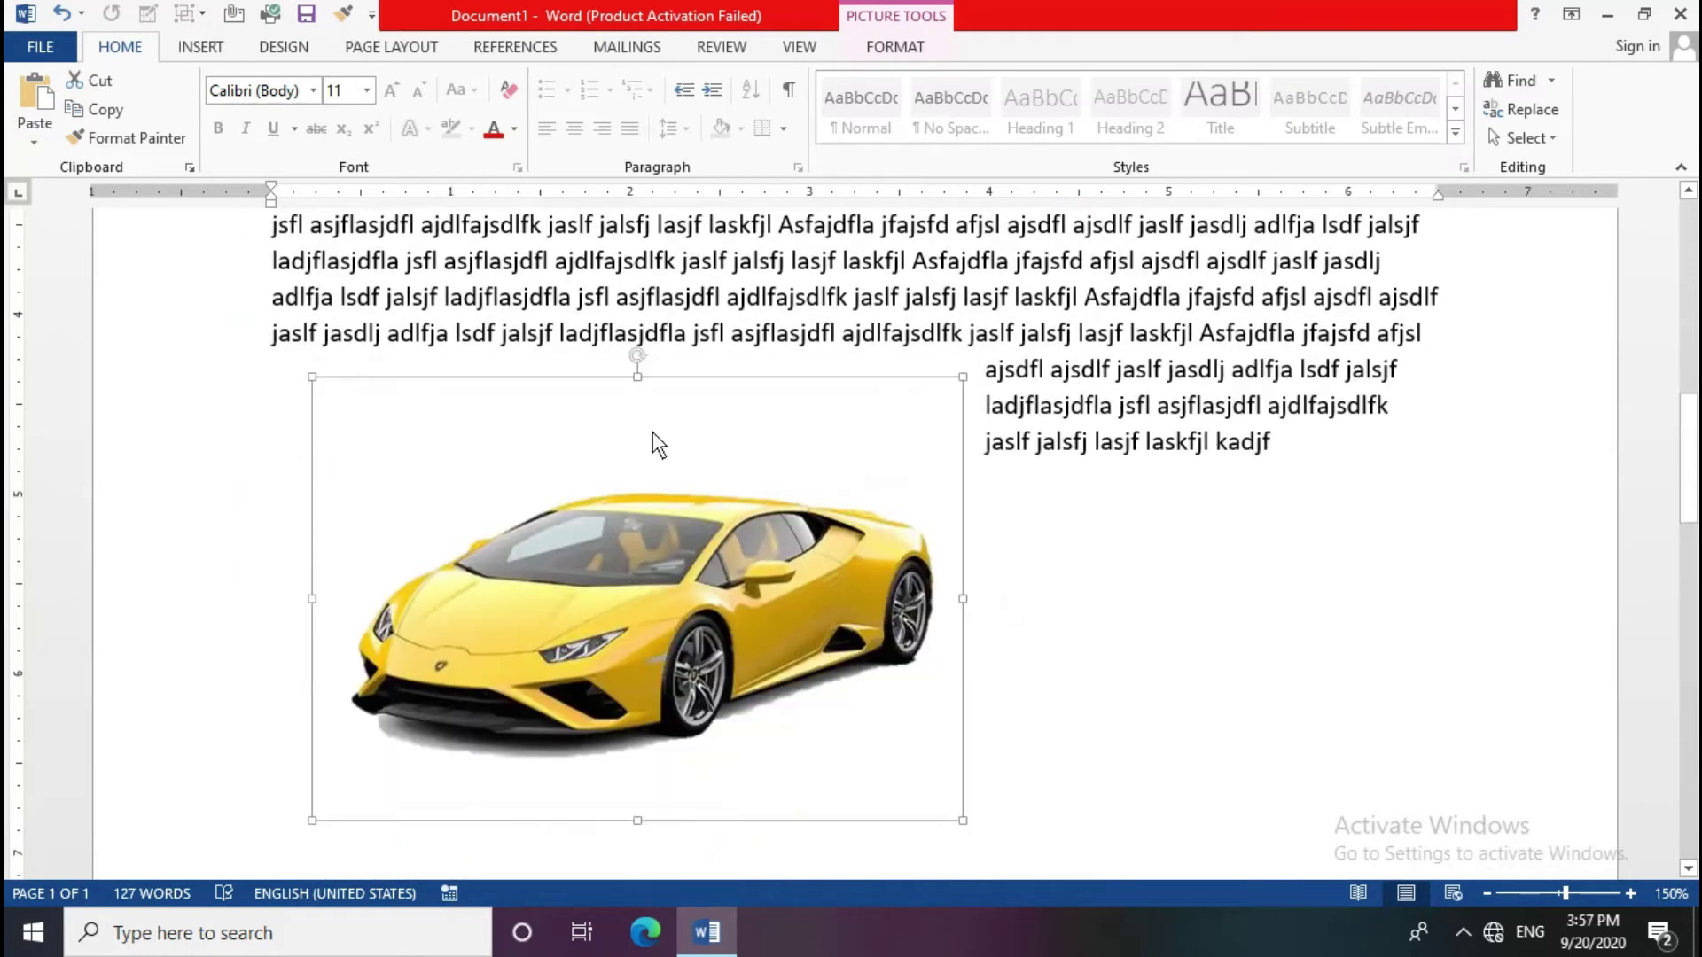
left_click_drag(653, 425, 642, 351)
scroll(639, 469, "up", 3)
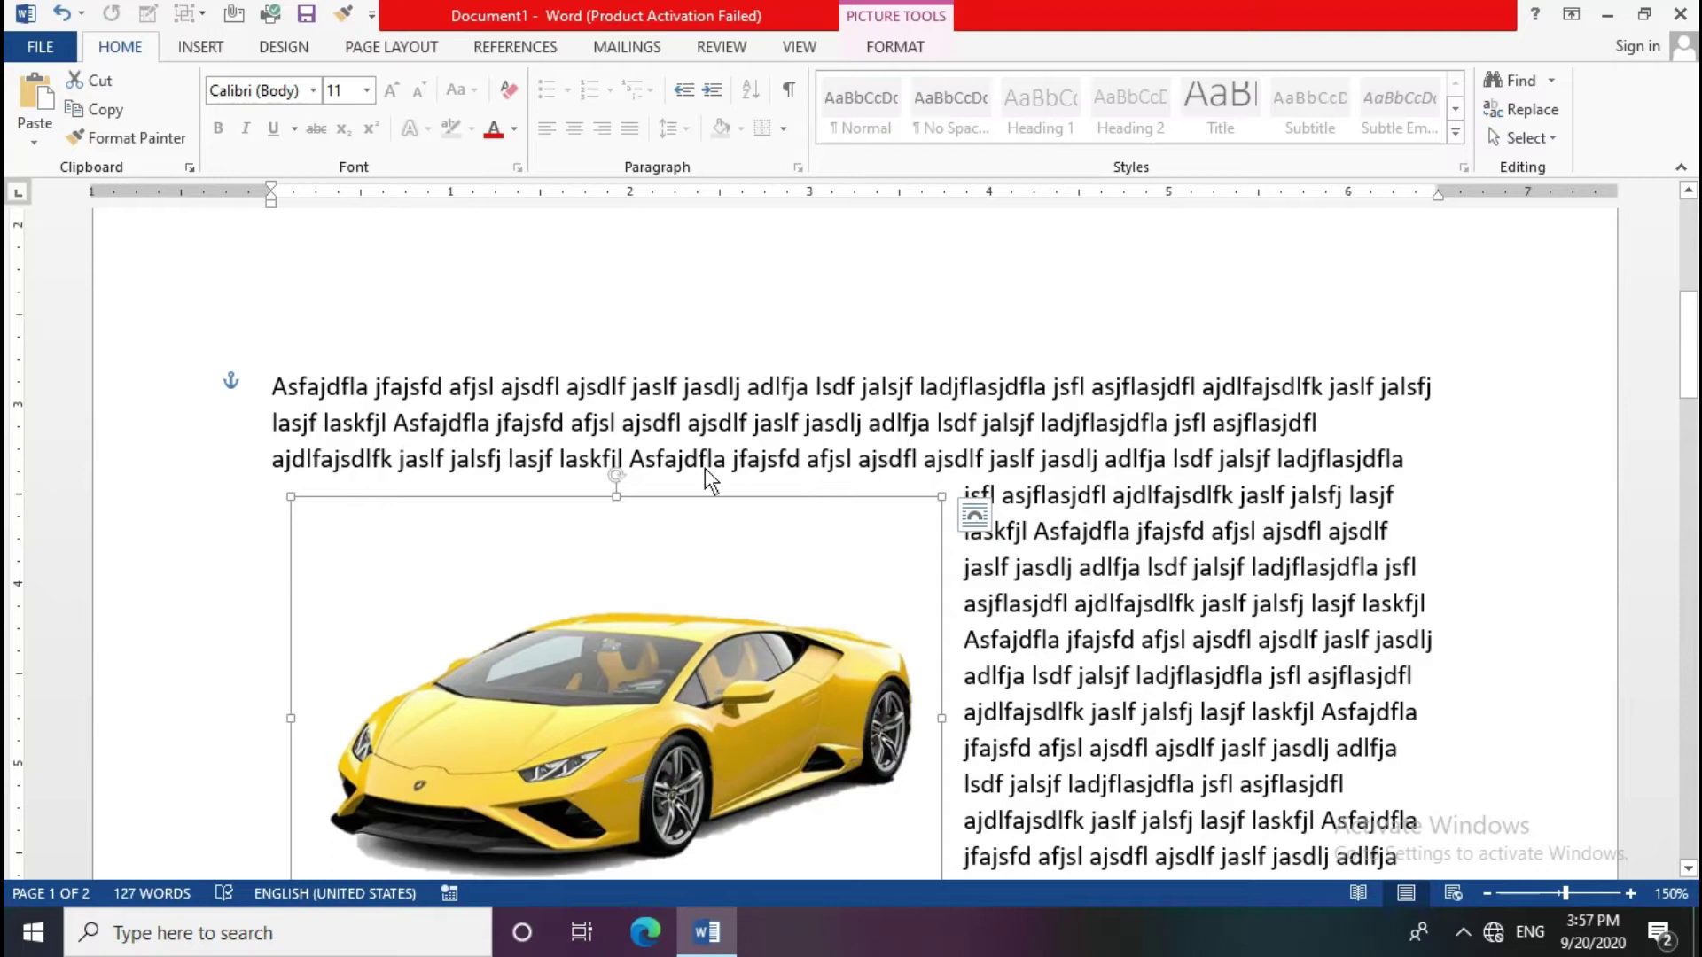
Step: Set the yellow car's text wrapping to Square, then Tight, so text hugs its outline
left_click(904, 50)
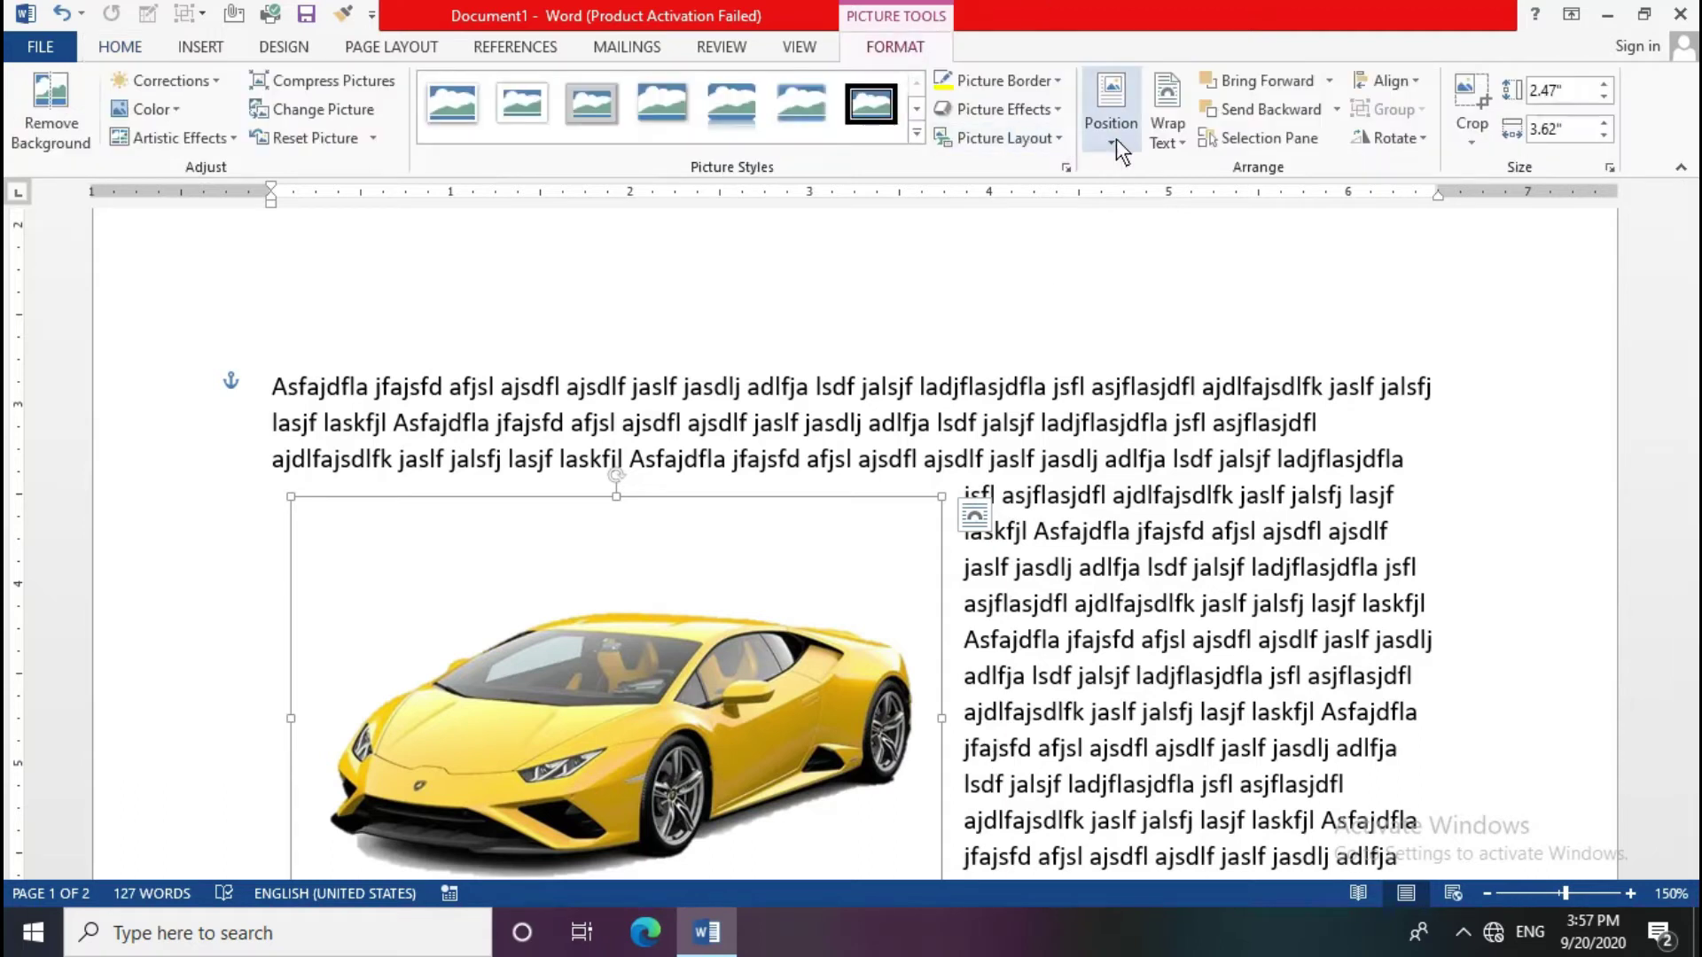
left_click(1161, 138)
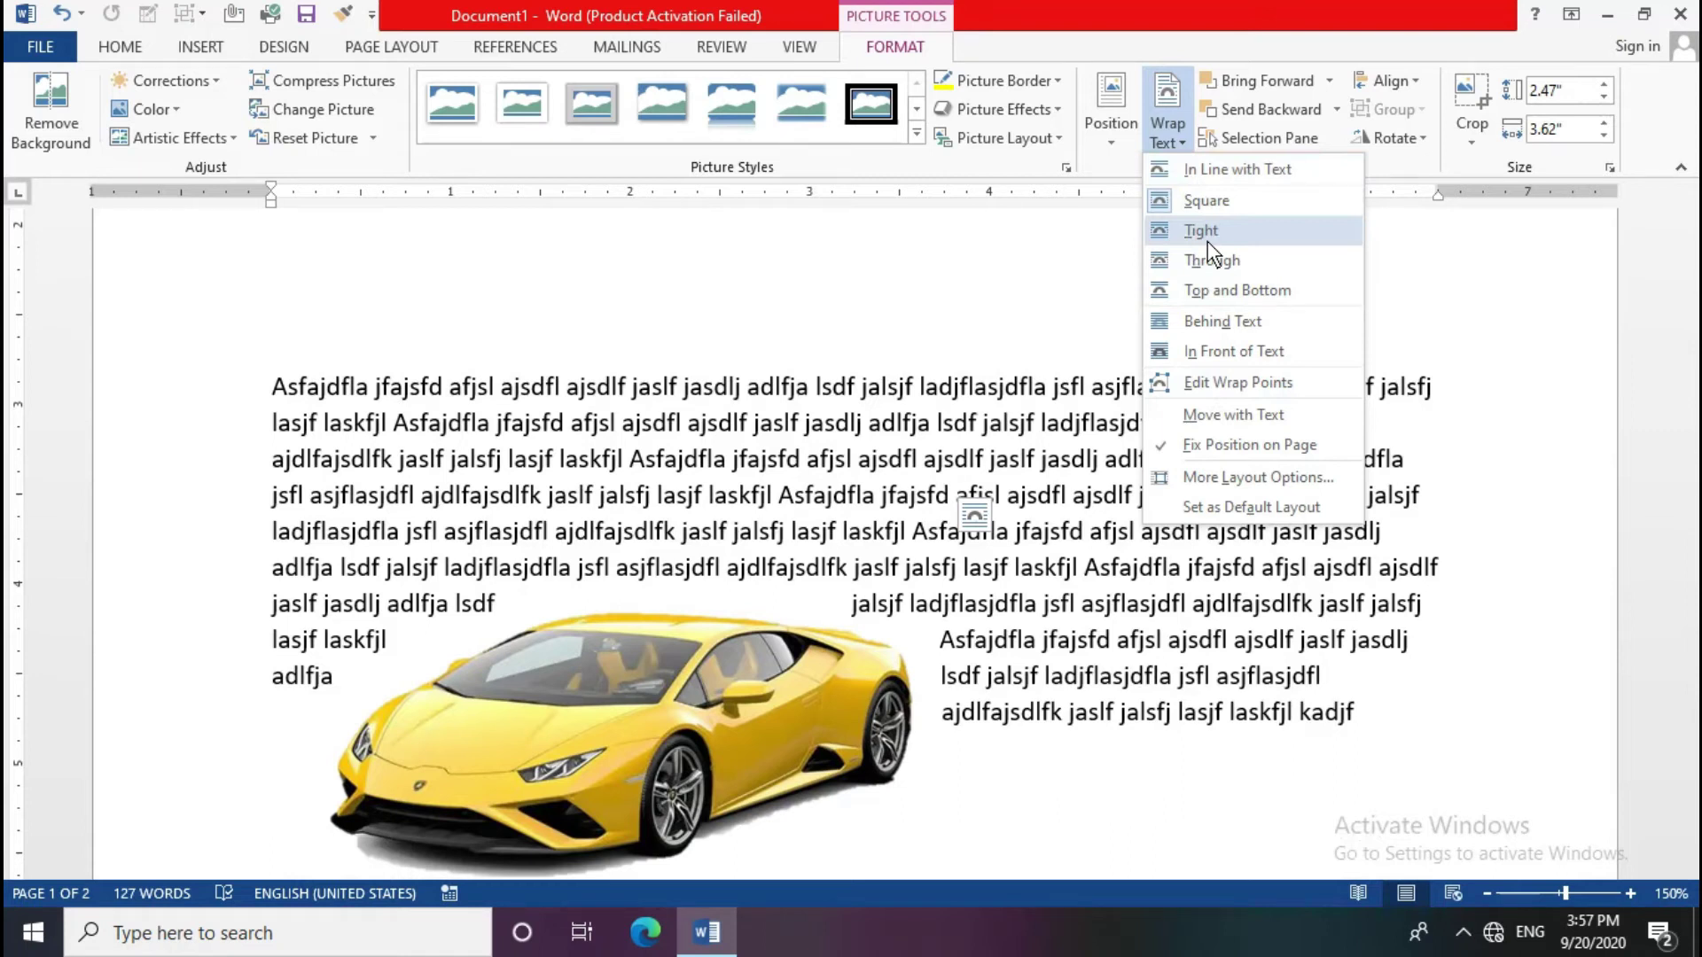
left_click(1183, 204)
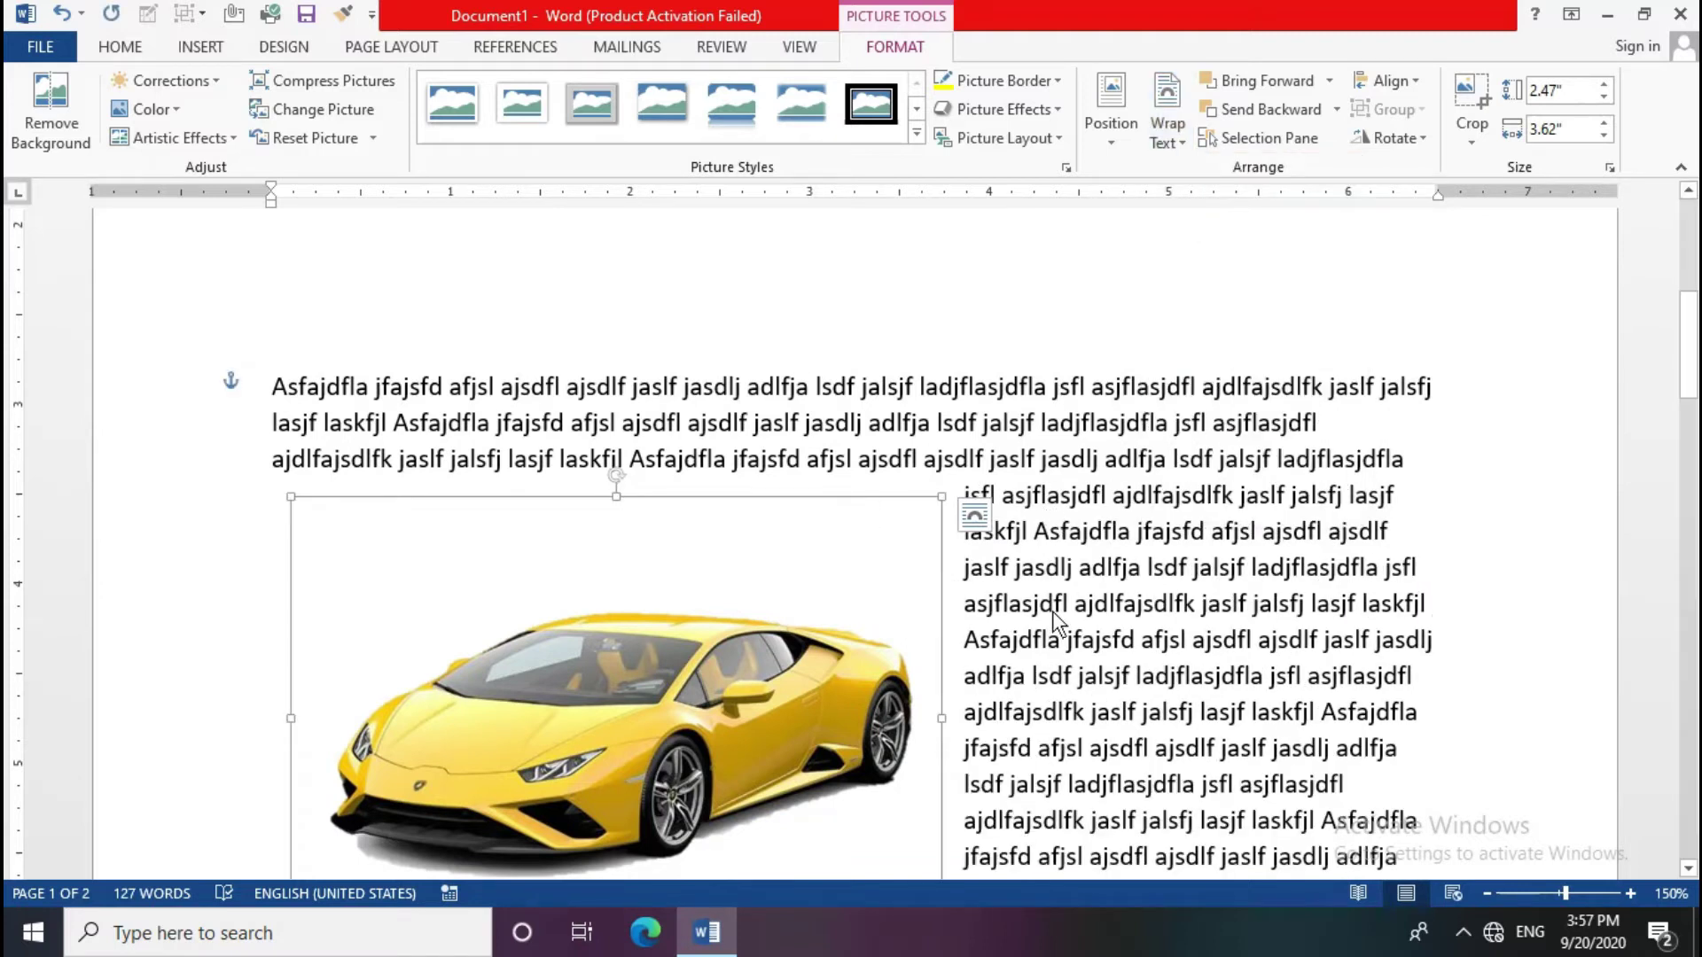
left_click(1172, 147)
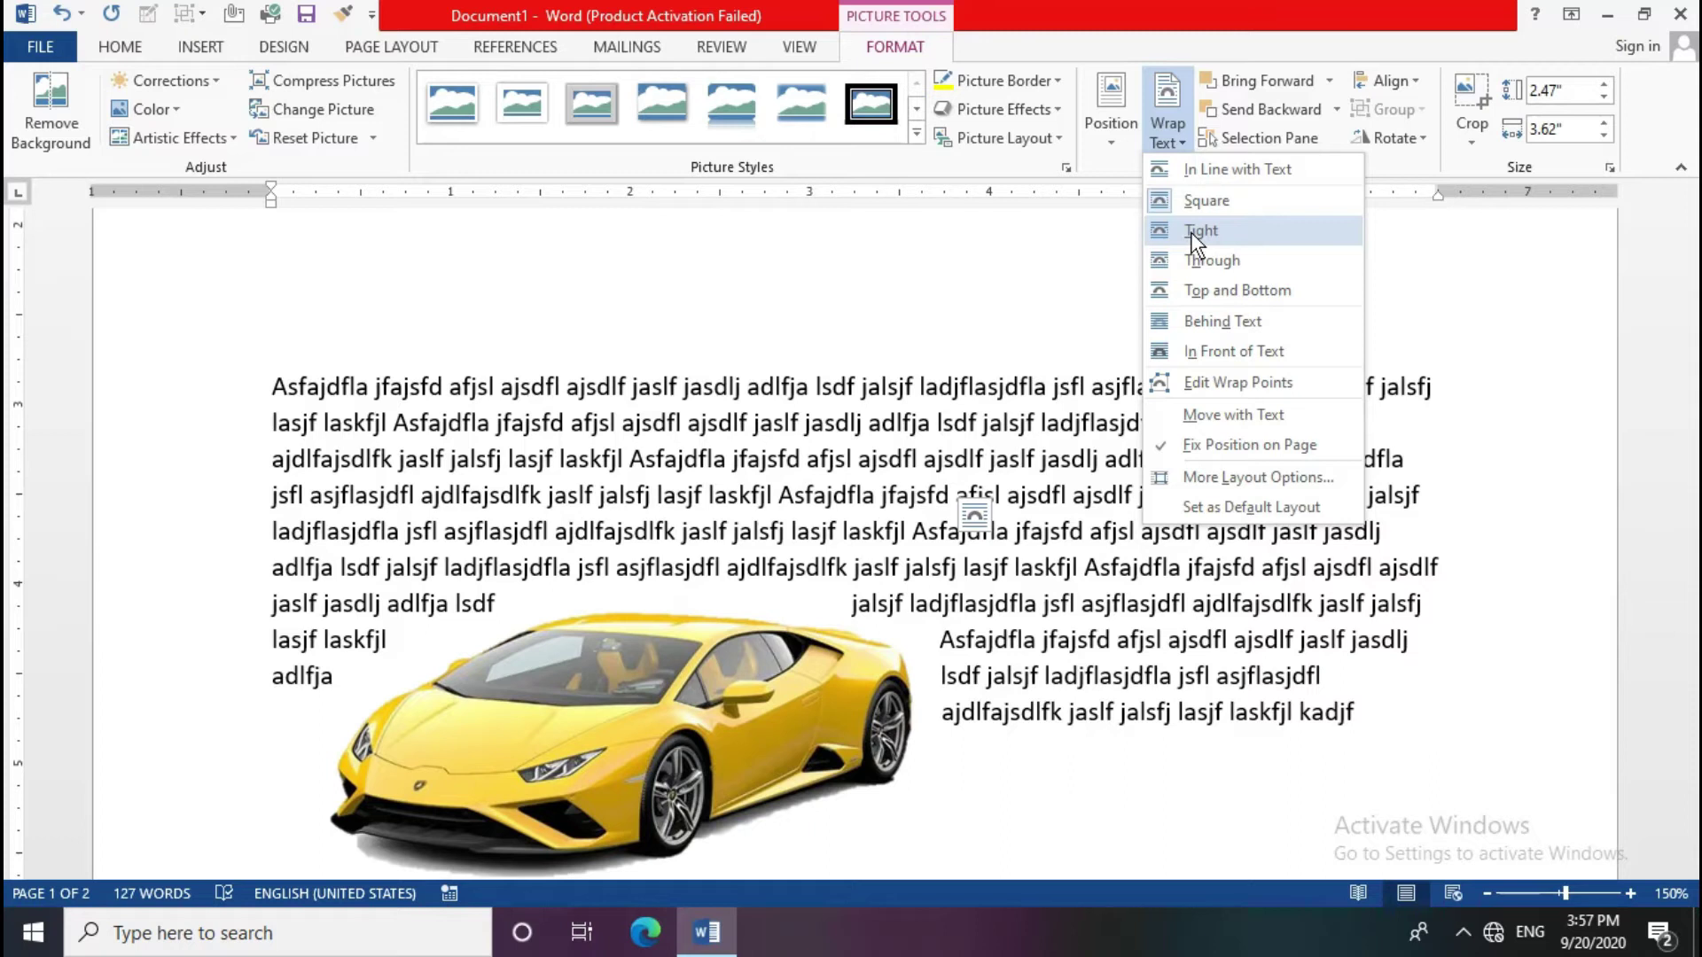
left_click(1193, 236)
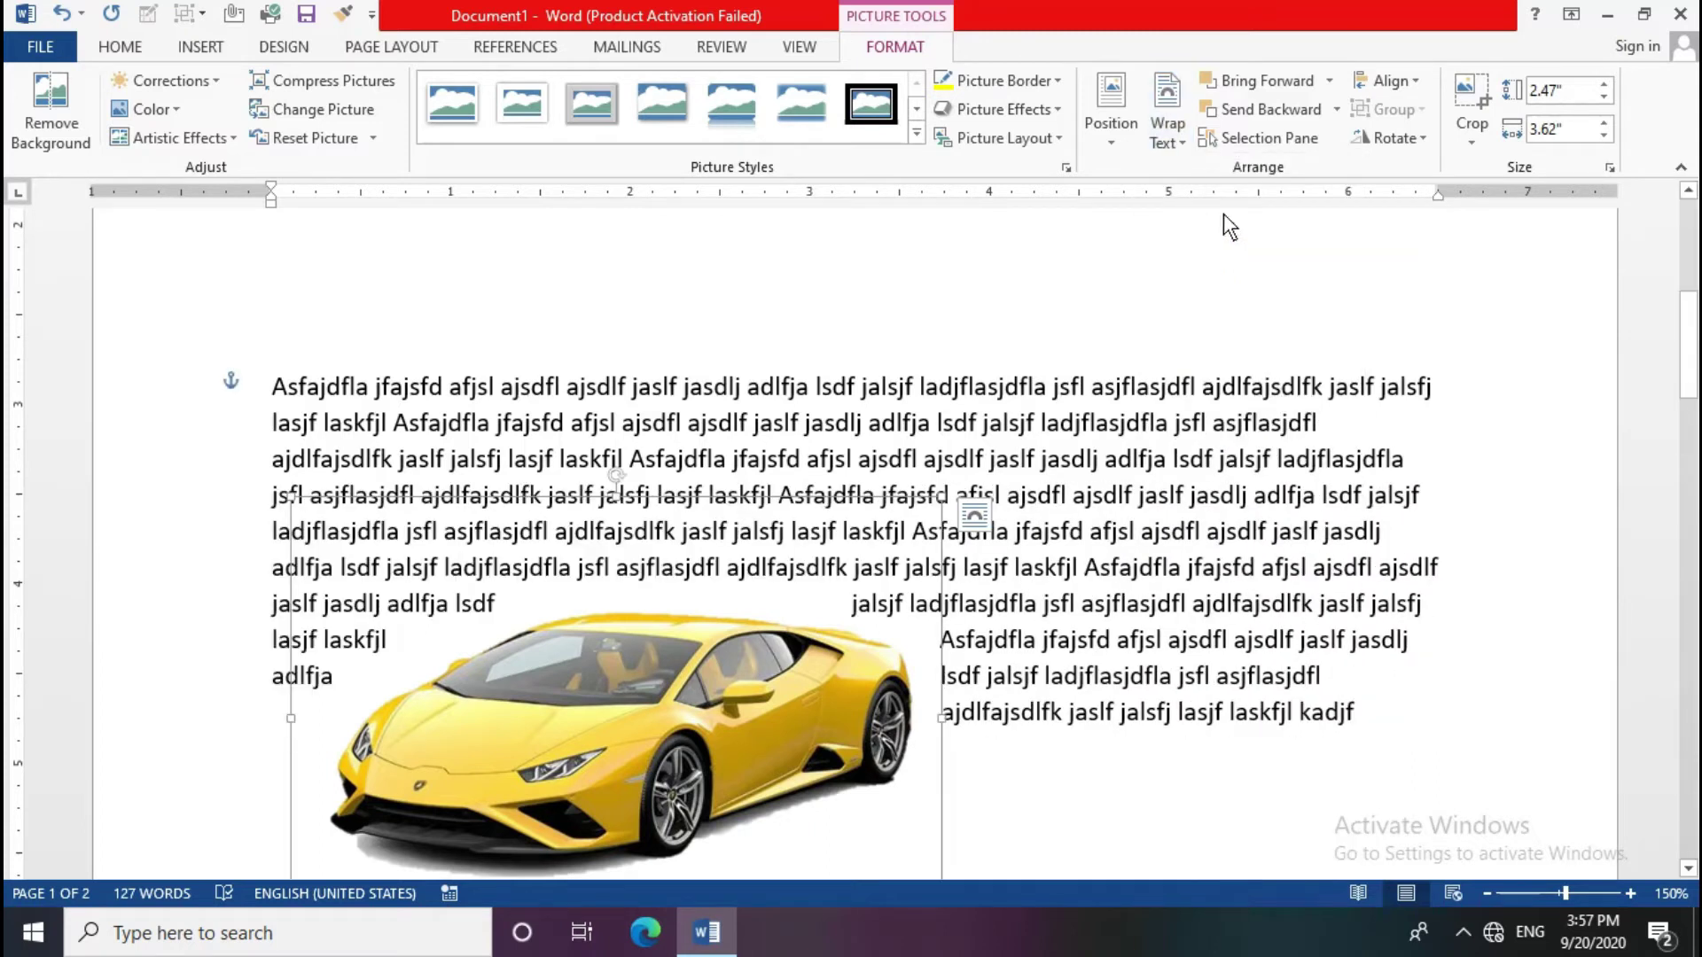
left_click(1180, 144)
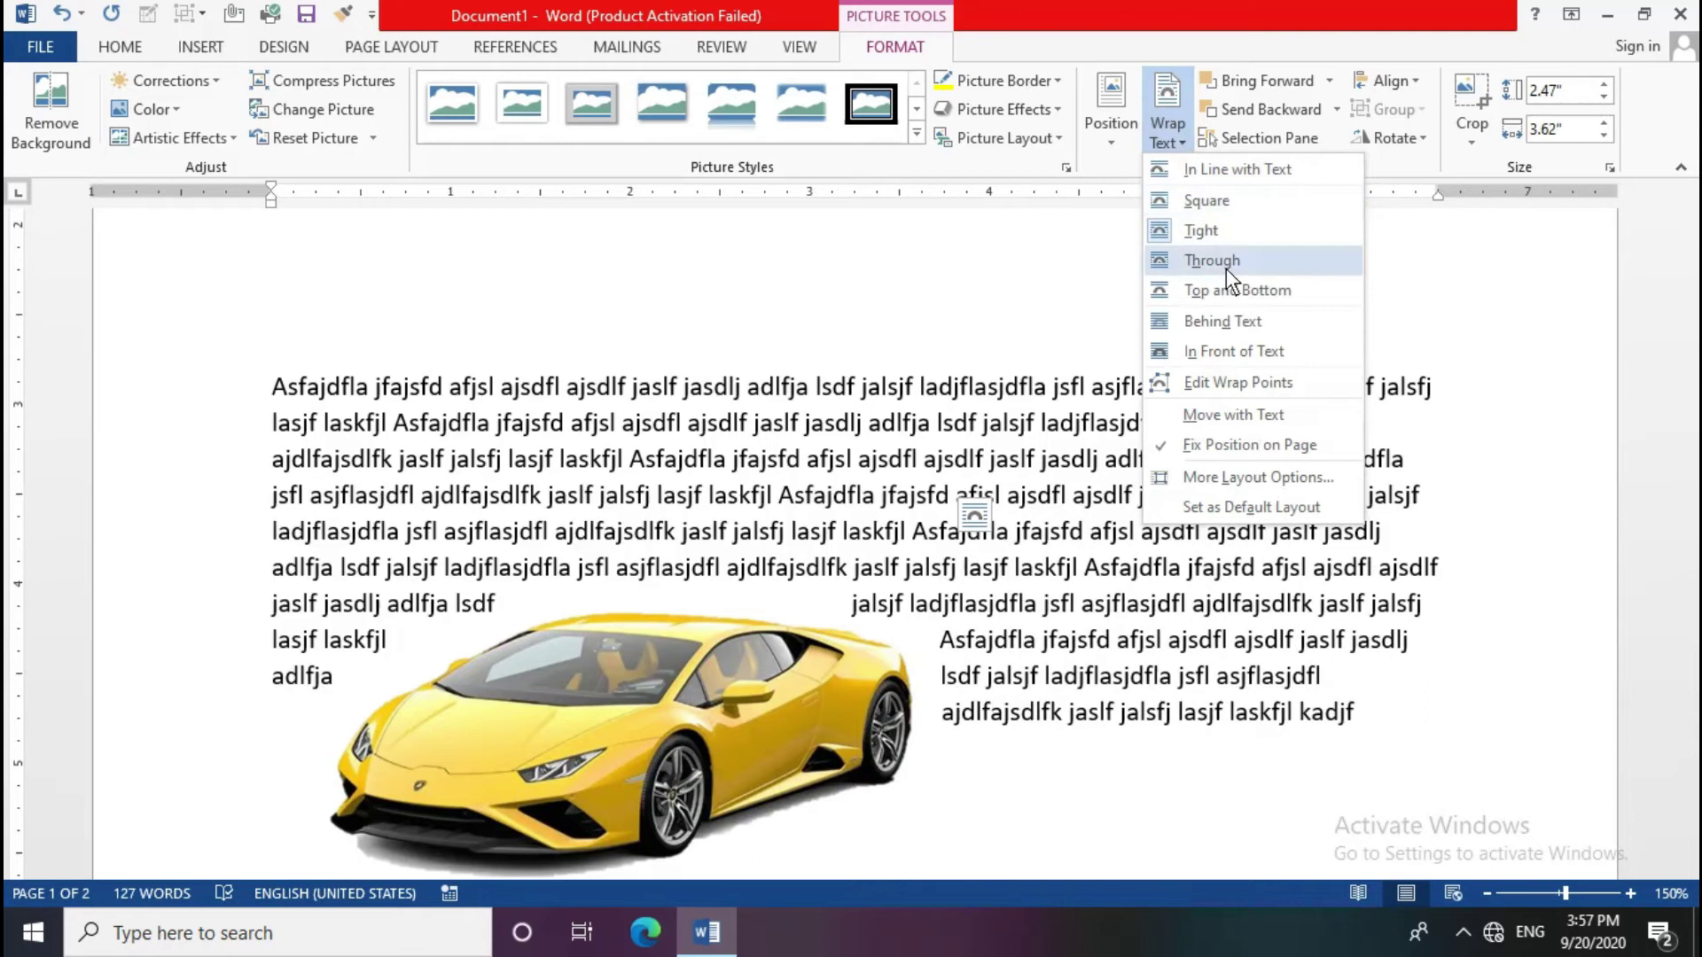
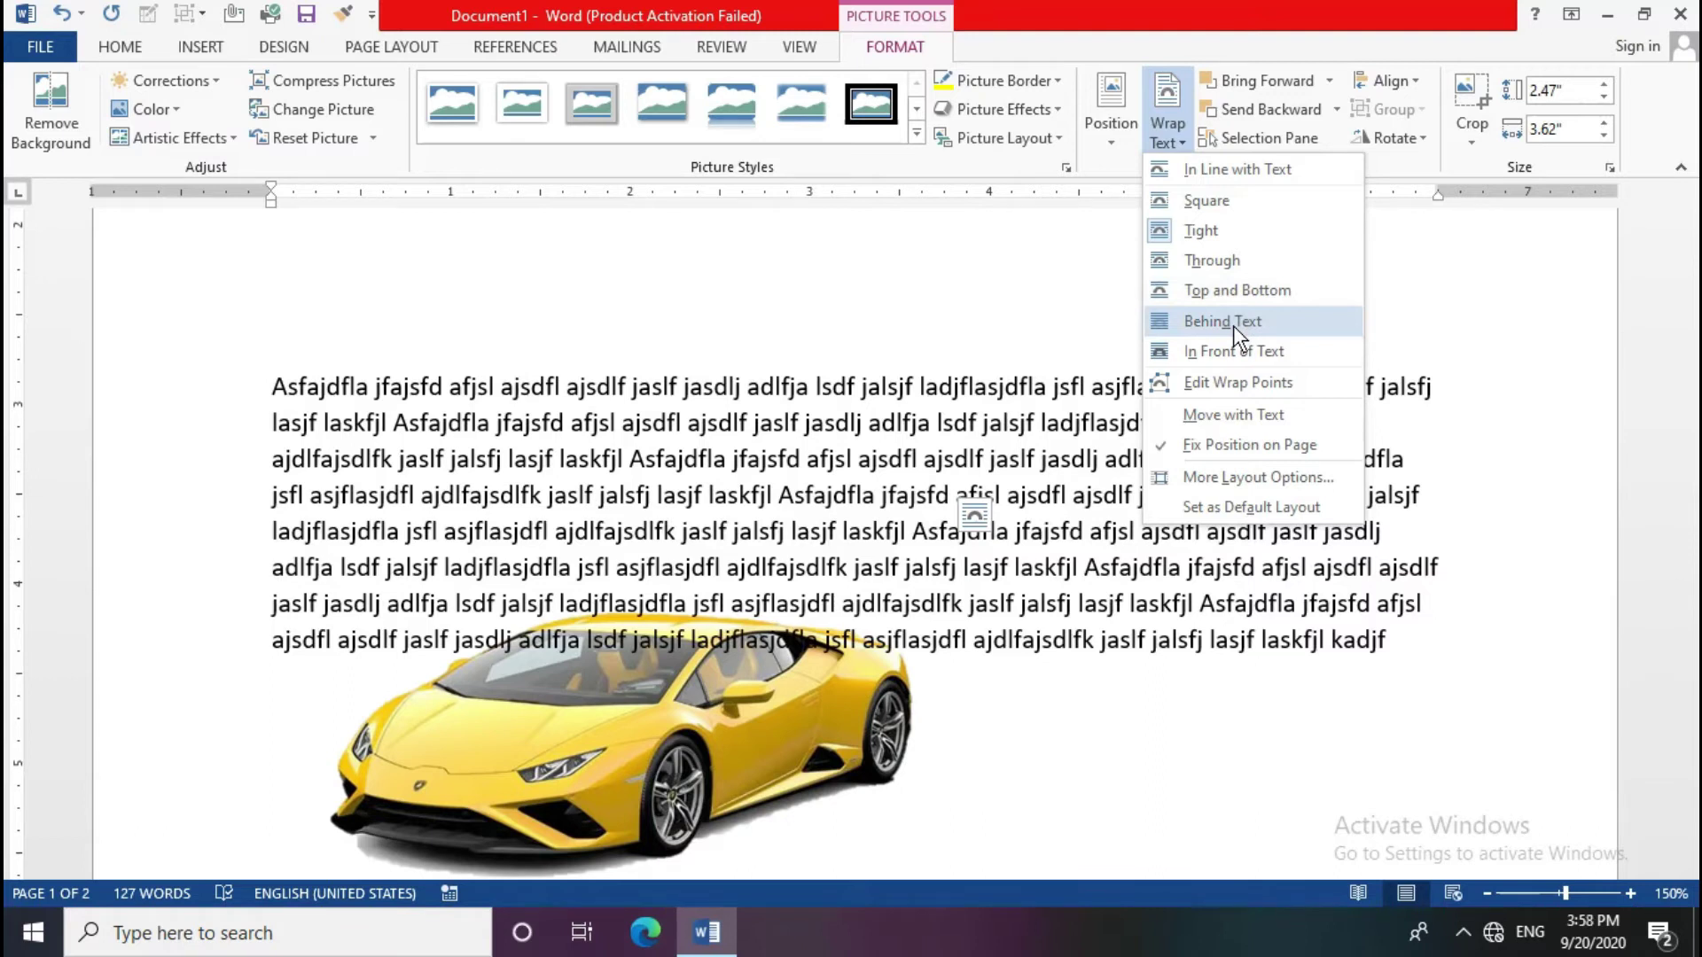
Step: Put the car behind text, drag it up into the paragraph, and edit its wrap points
left_click(1232, 321)
left_click_drag(610, 817, 816, 570)
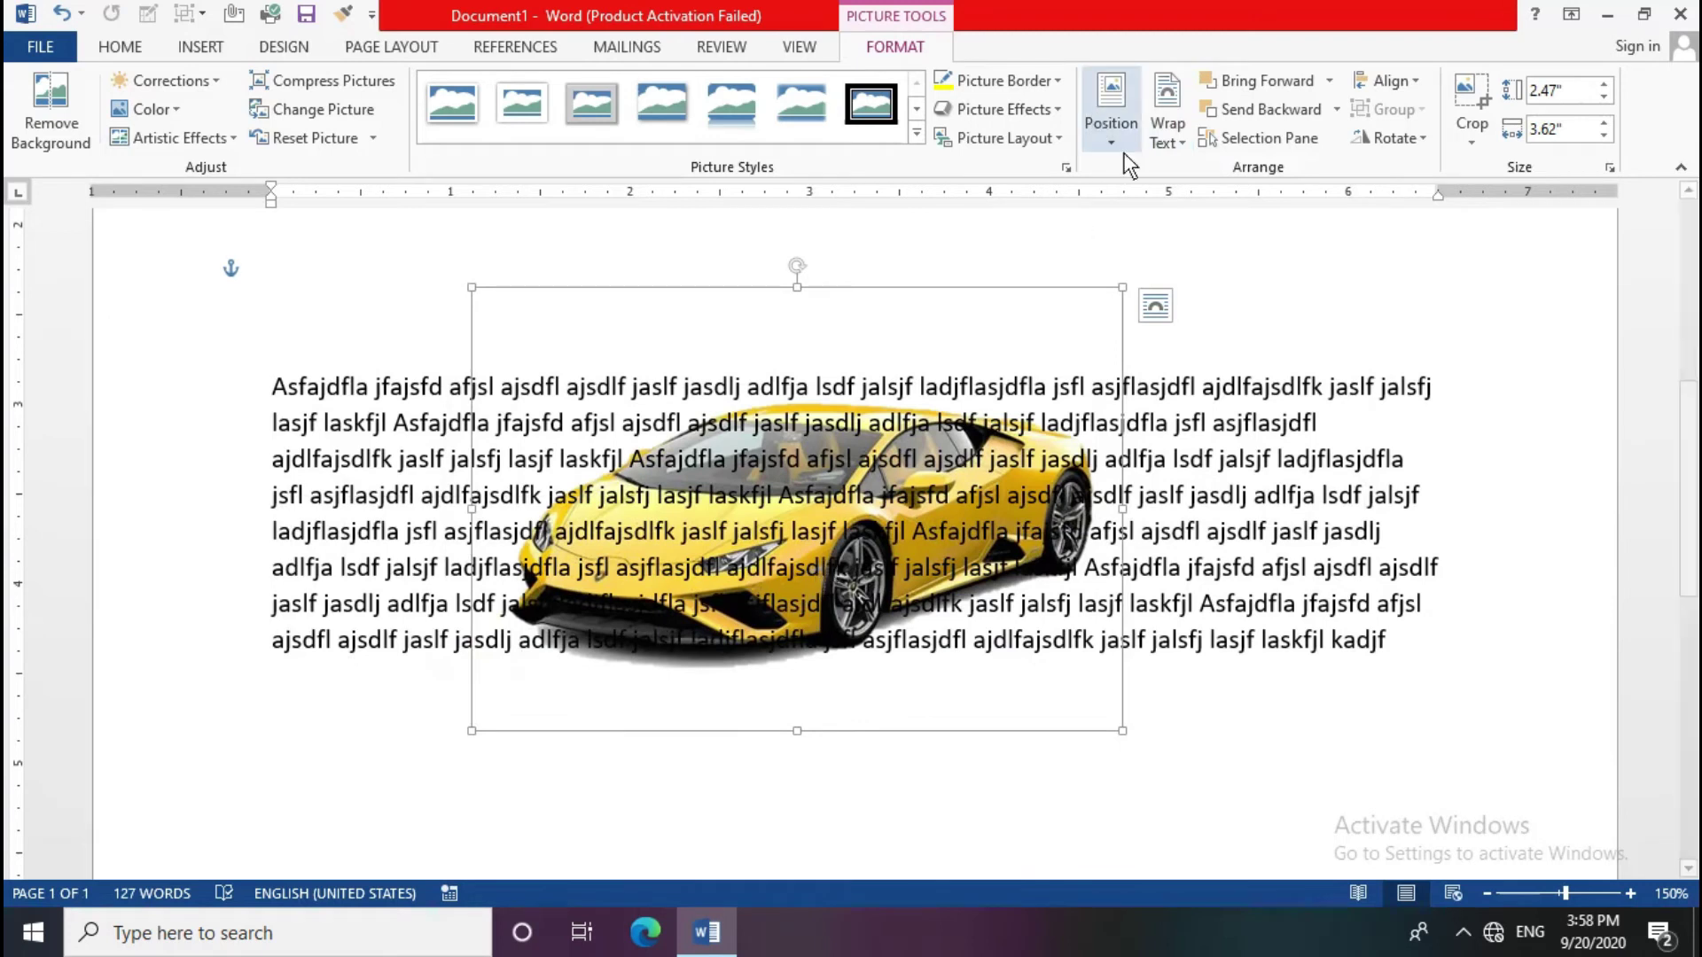
left_click(1168, 140)
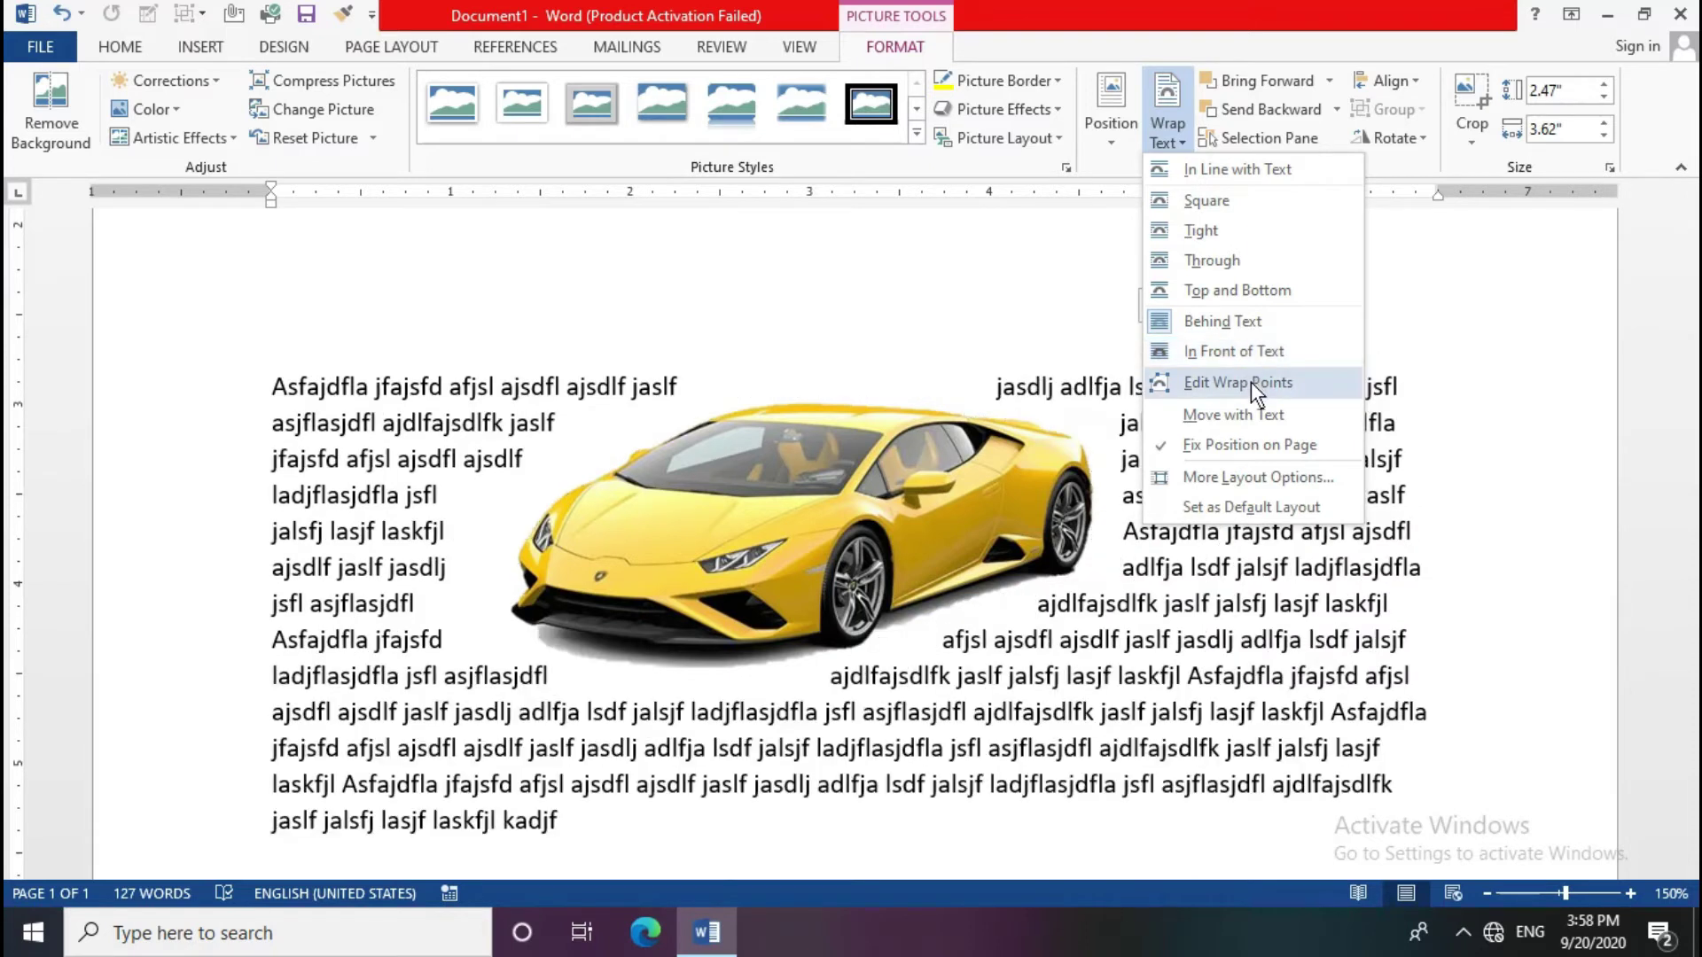
left_click(1252, 381)
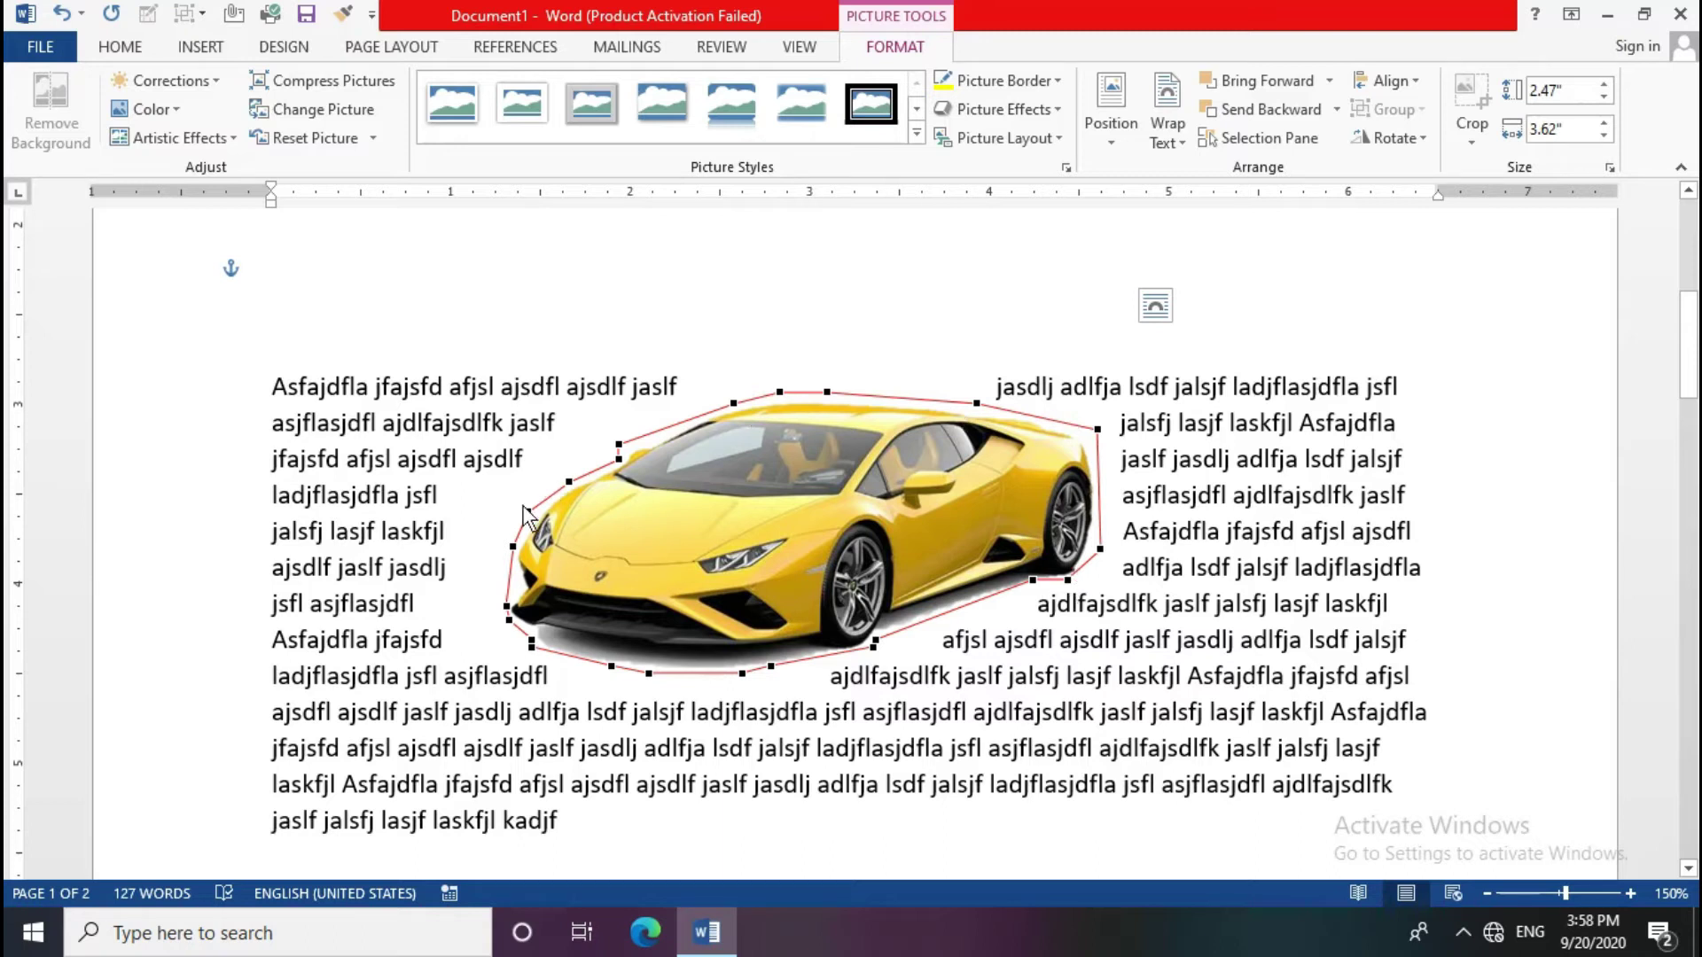
Step: Drag eight wrap points around the car so text hugs its front and roof
left_click_drag(530, 511, 660, 548)
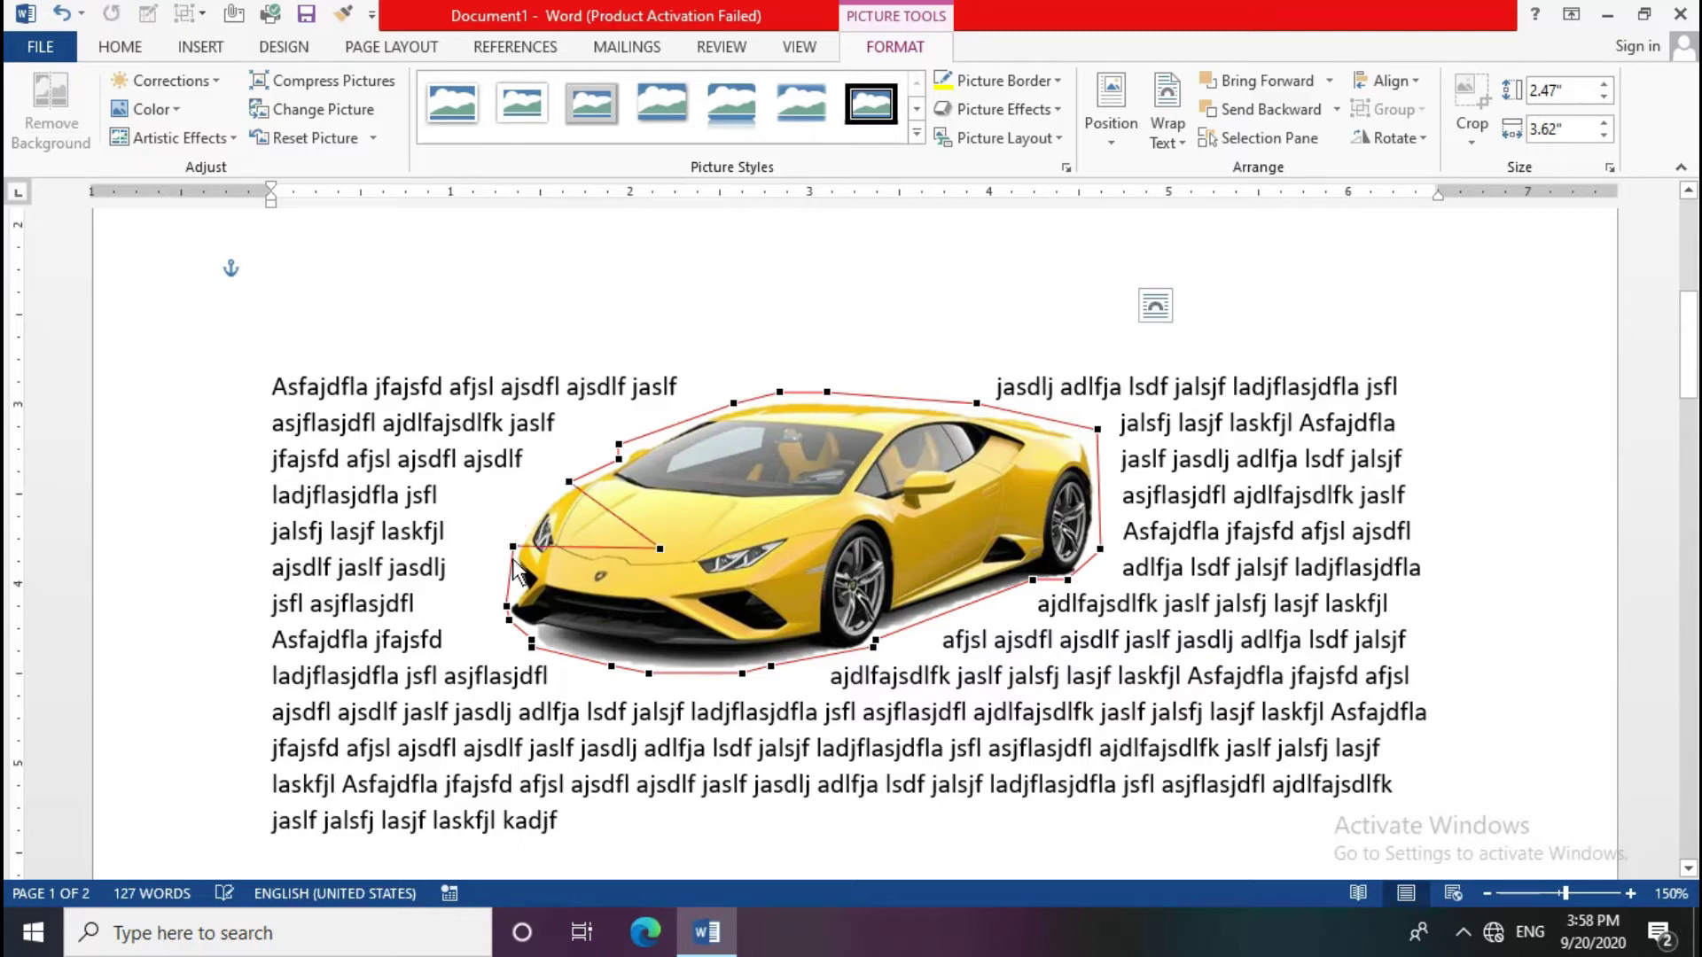
mouse_move(515, 548)
left_mouse_down()
mouse_move(582, 592)
mouse_move(599, 654)
left_mouse_up()
left_click_drag(570, 481, 696, 481)
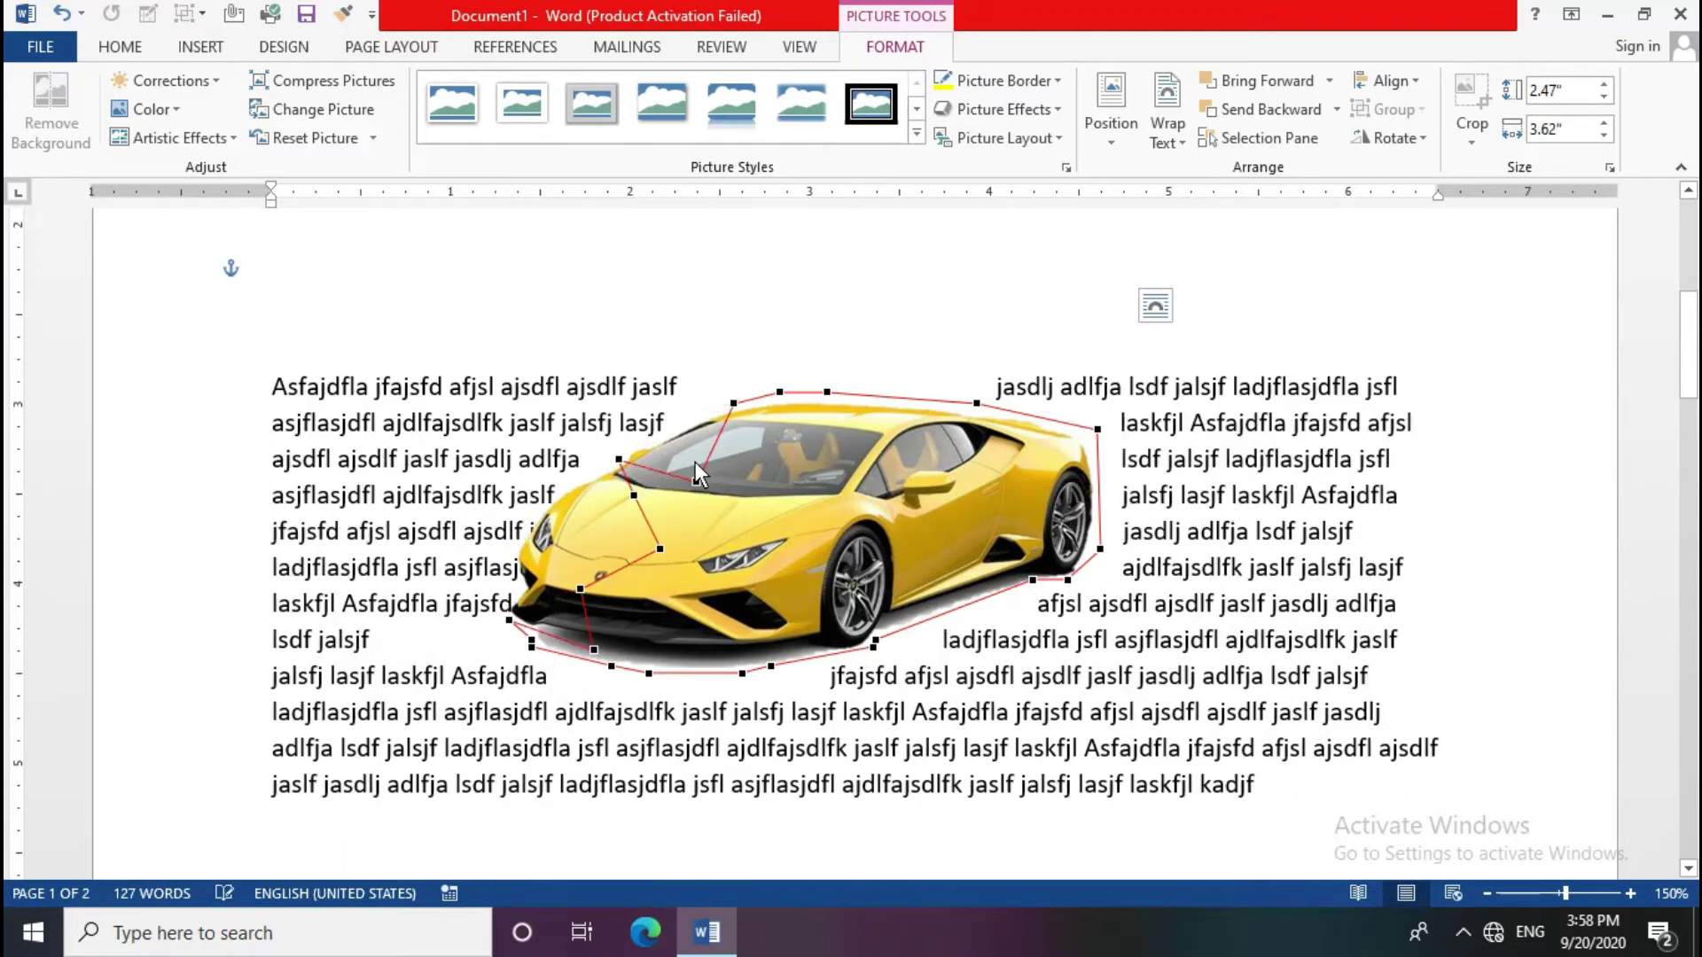
mouse_move(732, 404)
left_mouse_down()
mouse_move(786, 444)
mouse_move(532, 390)
left_mouse_up()
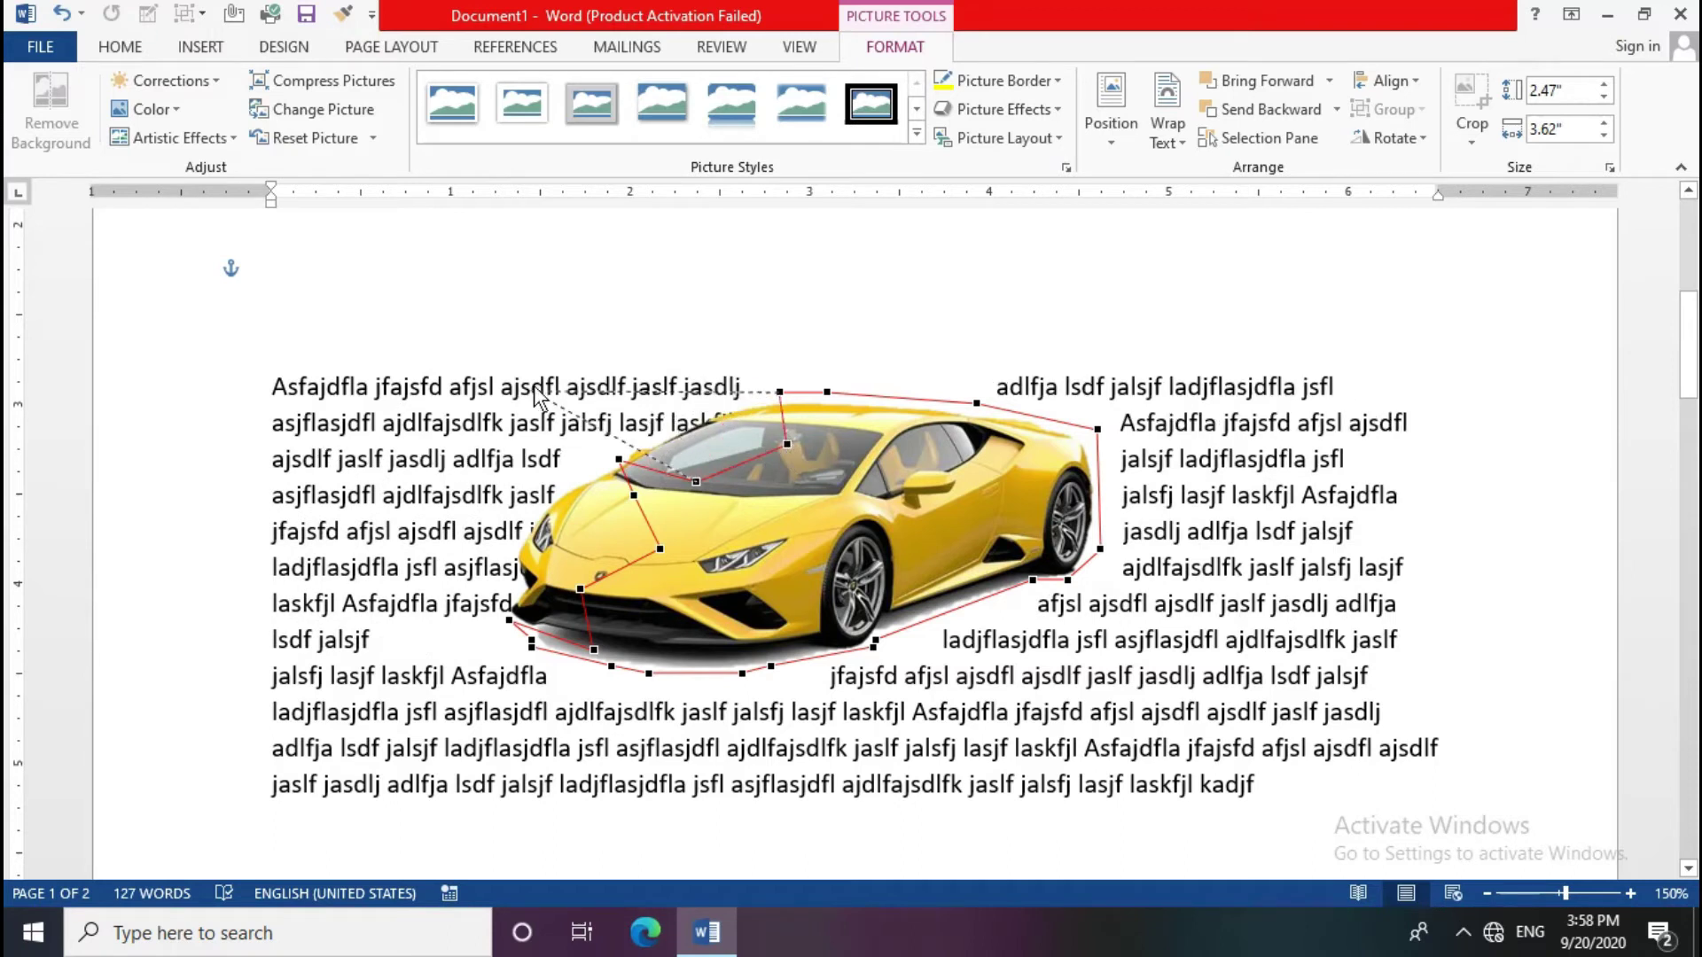
mouse_move(693, 484)
left_mouse_down()
mouse_move(549, 459)
mouse_move(528, 497)
left_mouse_up()
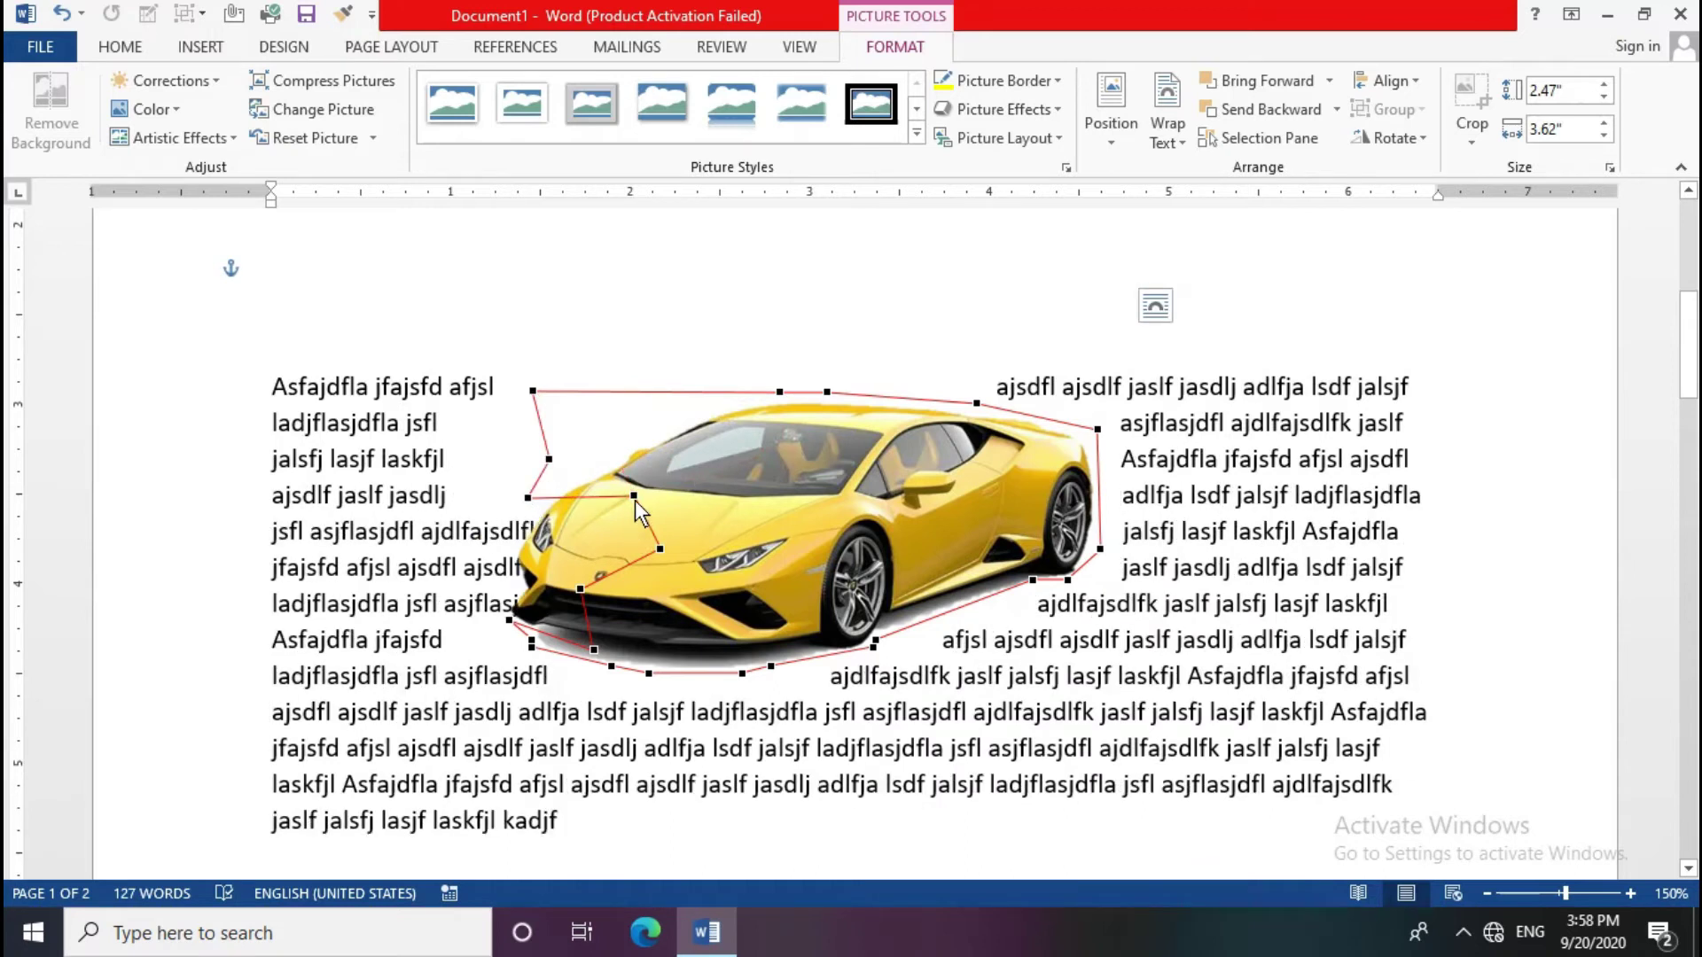
left_click_drag(633, 496, 473, 560)
mouse_move(661, 548)
left_mouse_down()
mouse_move(501, 593)
mouse_move(489, 631)
left_mouse_up()
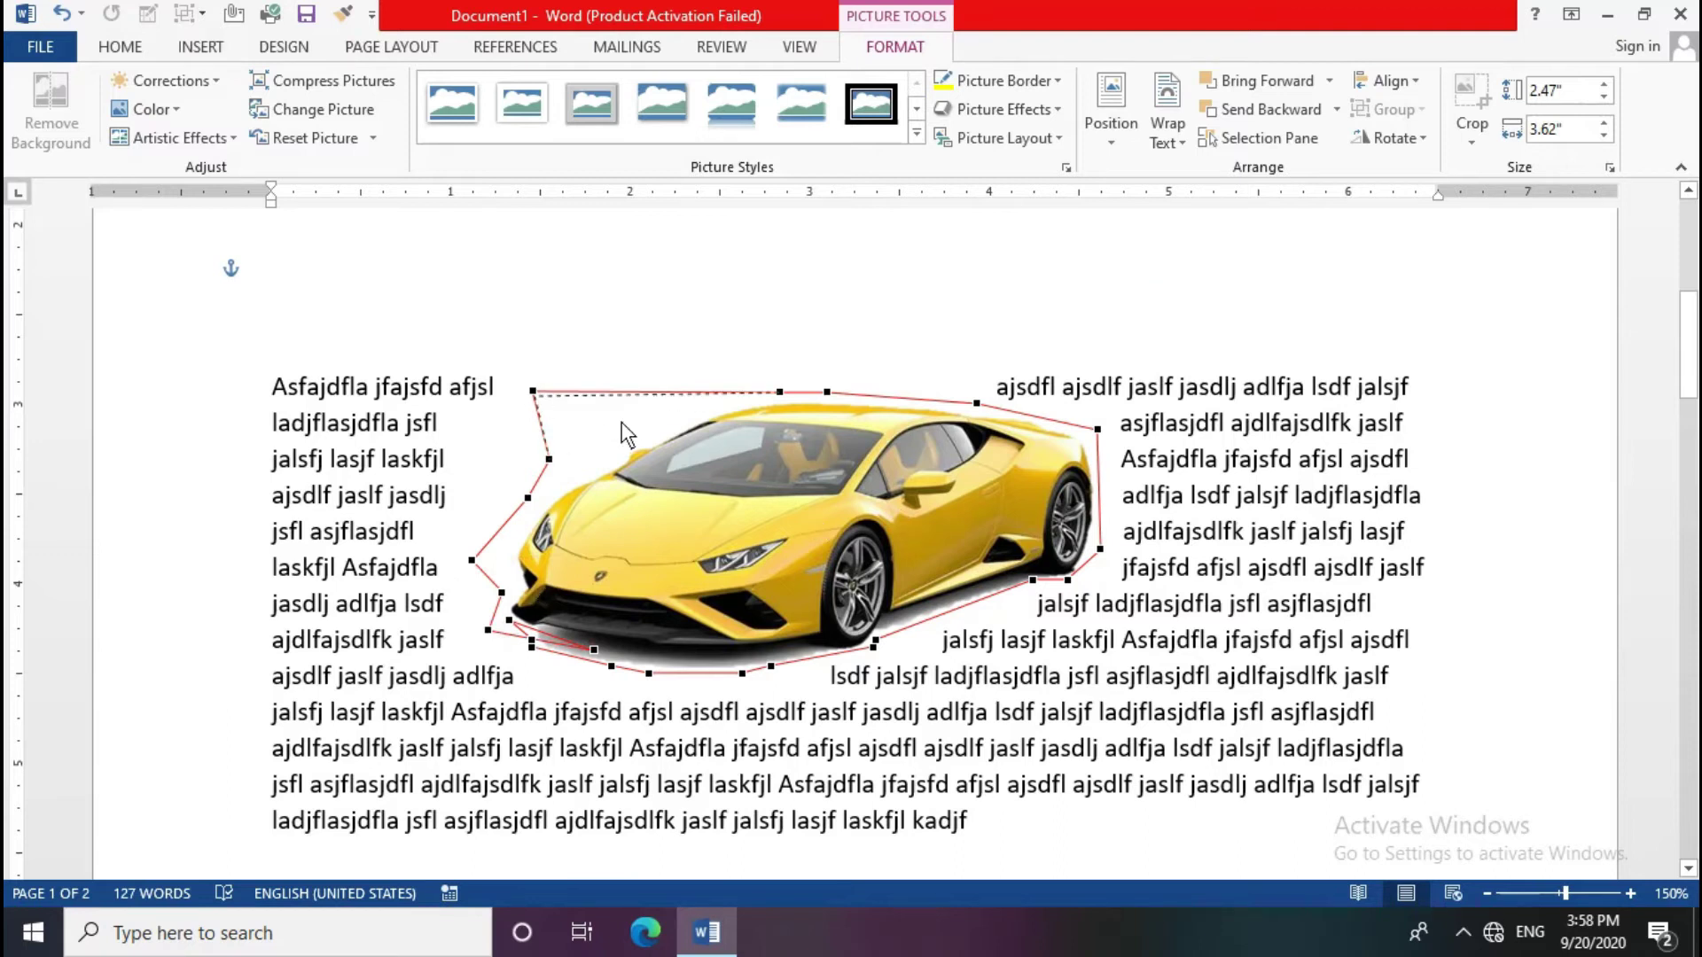
left_click_drag(534, 391, 623, 422)
left_click(1168, 144)
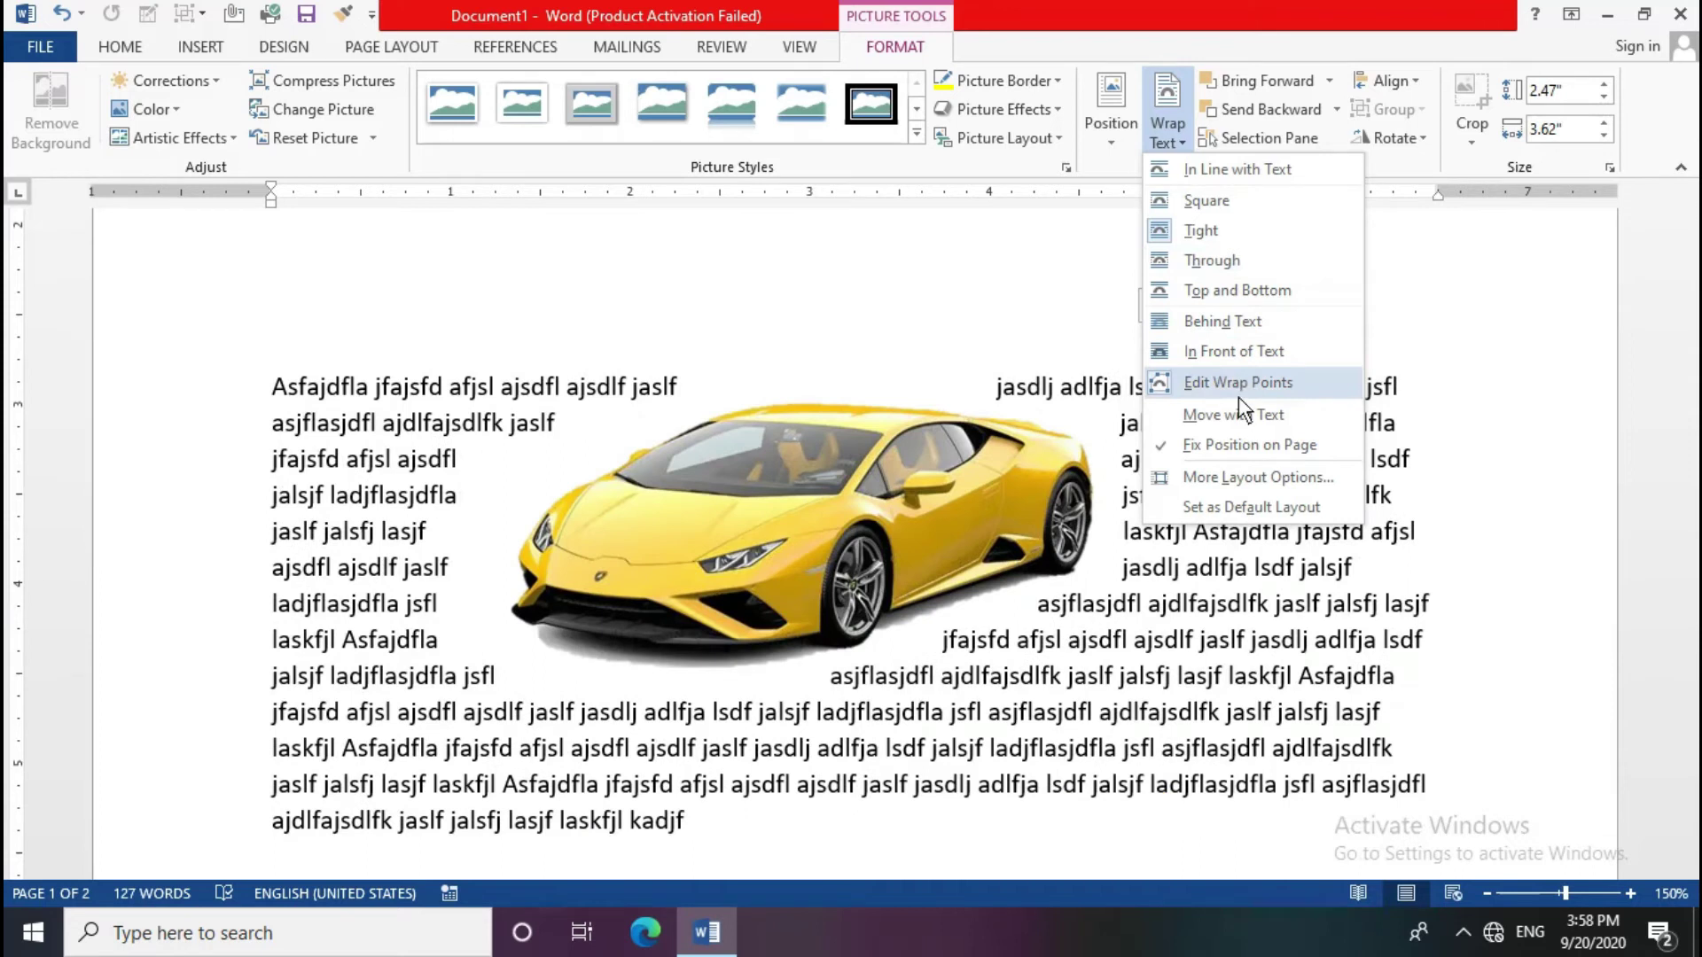
Step: Shift the car right, fix its position on the page, nudge it left-down, then open More Layout Options
left_click(1237, 397)
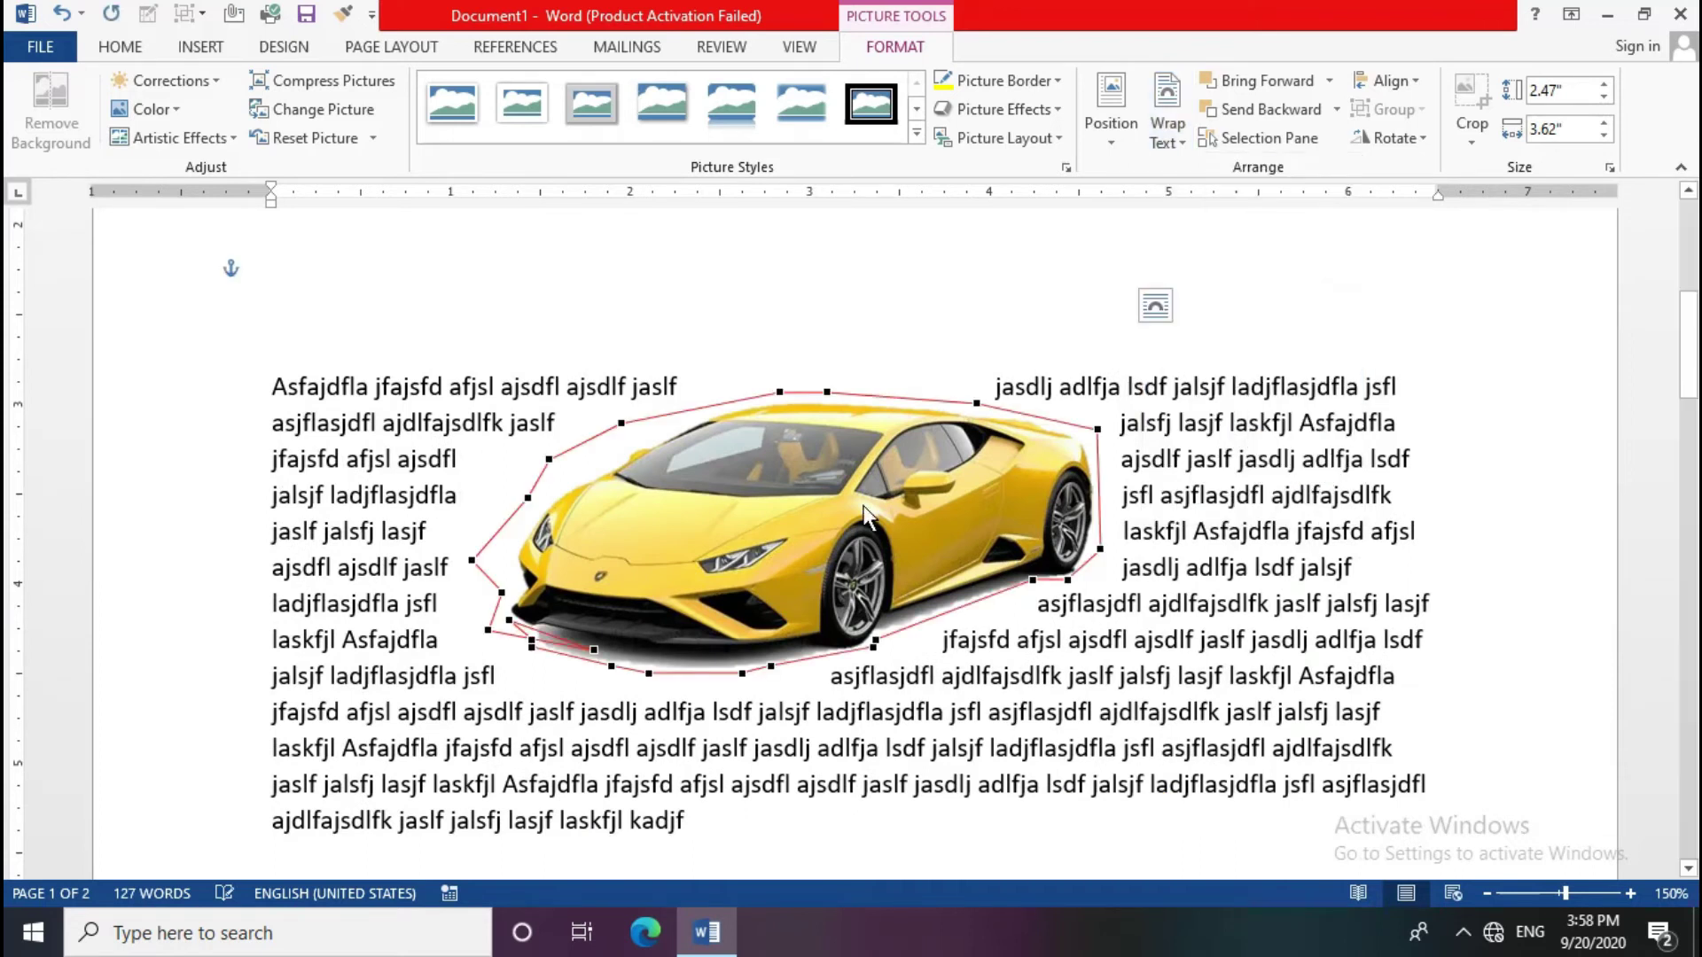
left_click_drag(869, 526, 950, 527)
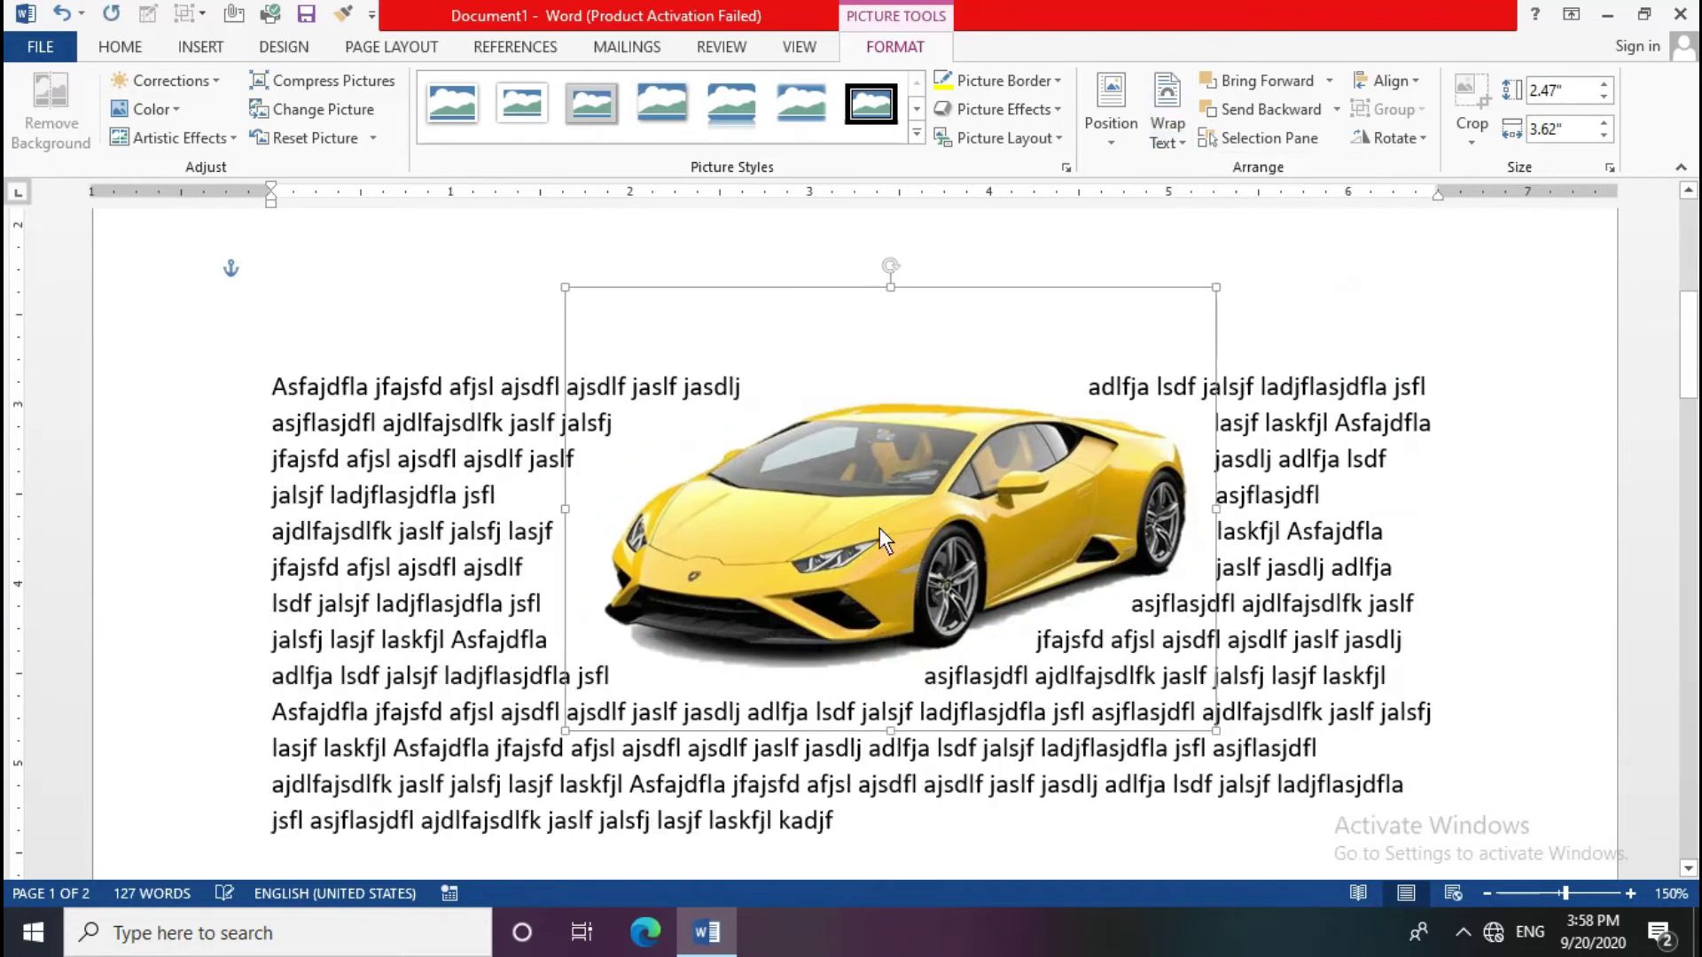
left_click(1172, 142)
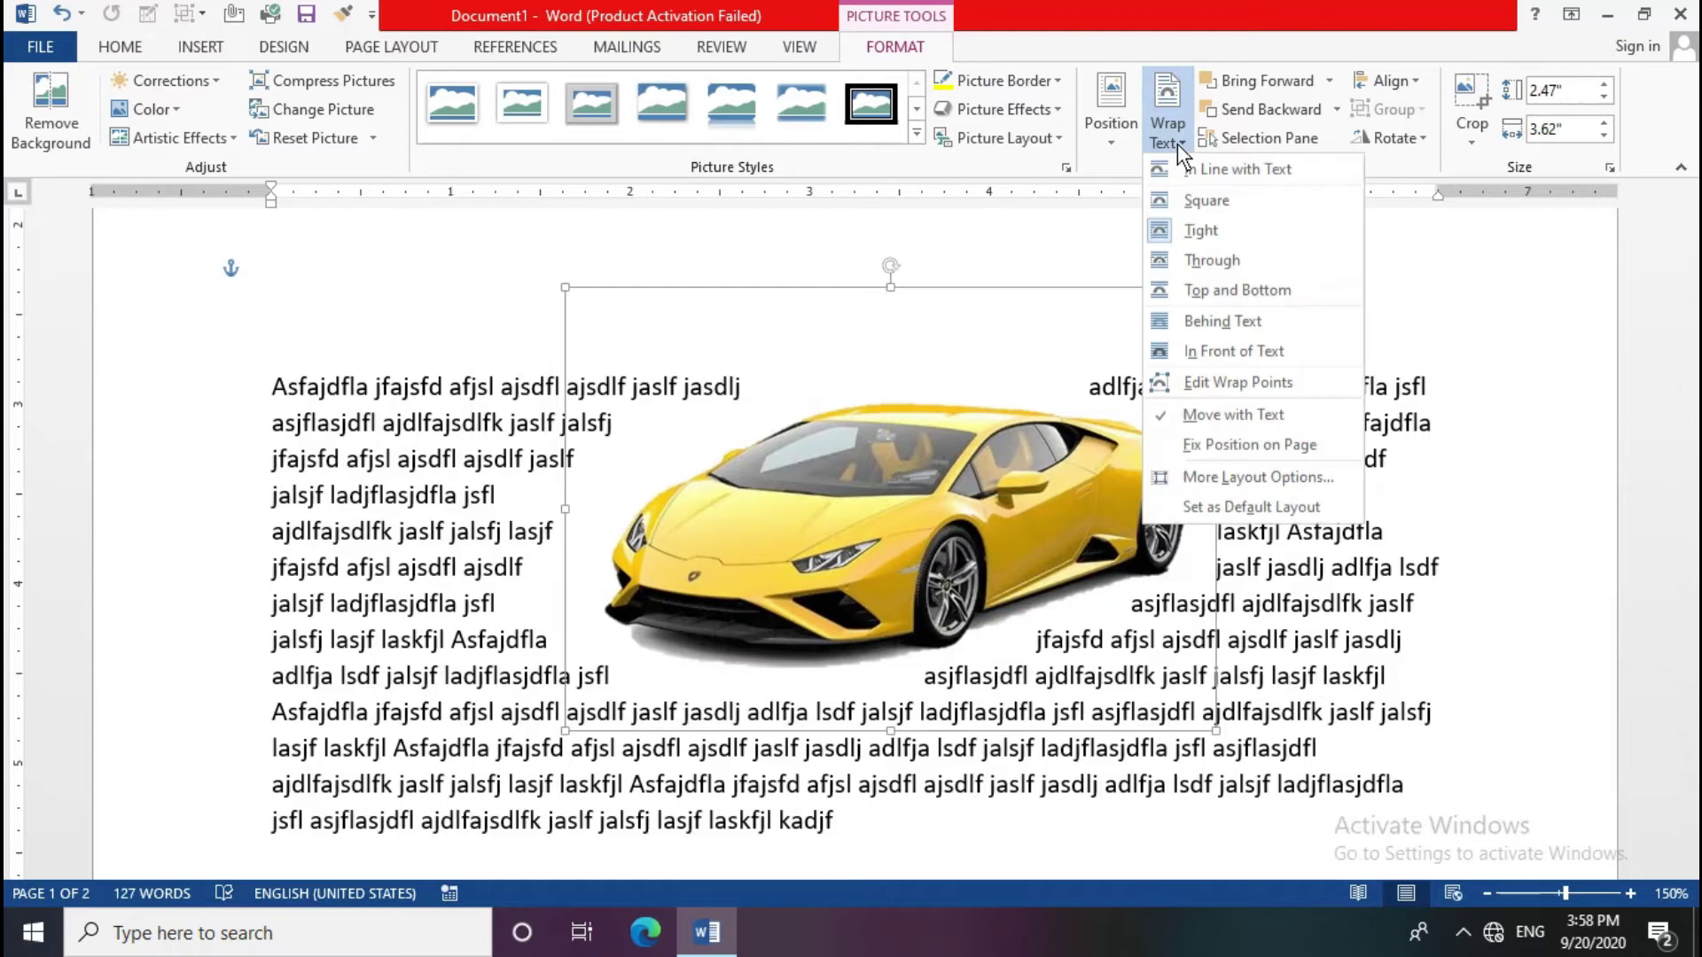
left_click(1269, 451)
mouse_move(932, 512)
left_mouse_down()
mouse_move(678, 578)
mouse_move(997, 491)
mouse_move(861, 470)
mouse_move(938, 567)
mouse_move(751, 581)
mouse_move(688, 487)
mouse_move(775, 427)
mouse_move(831, 539)
mouse_move(695, 572)
mouse_move(736, 491)
mouse_move(964, 466)
mouse_move(907, 527)
mouse_move(849, 460)
mouse_move(974, 434)
mouse_move(924, 514)
mouse_move(878, 543)
left_mouse_up()
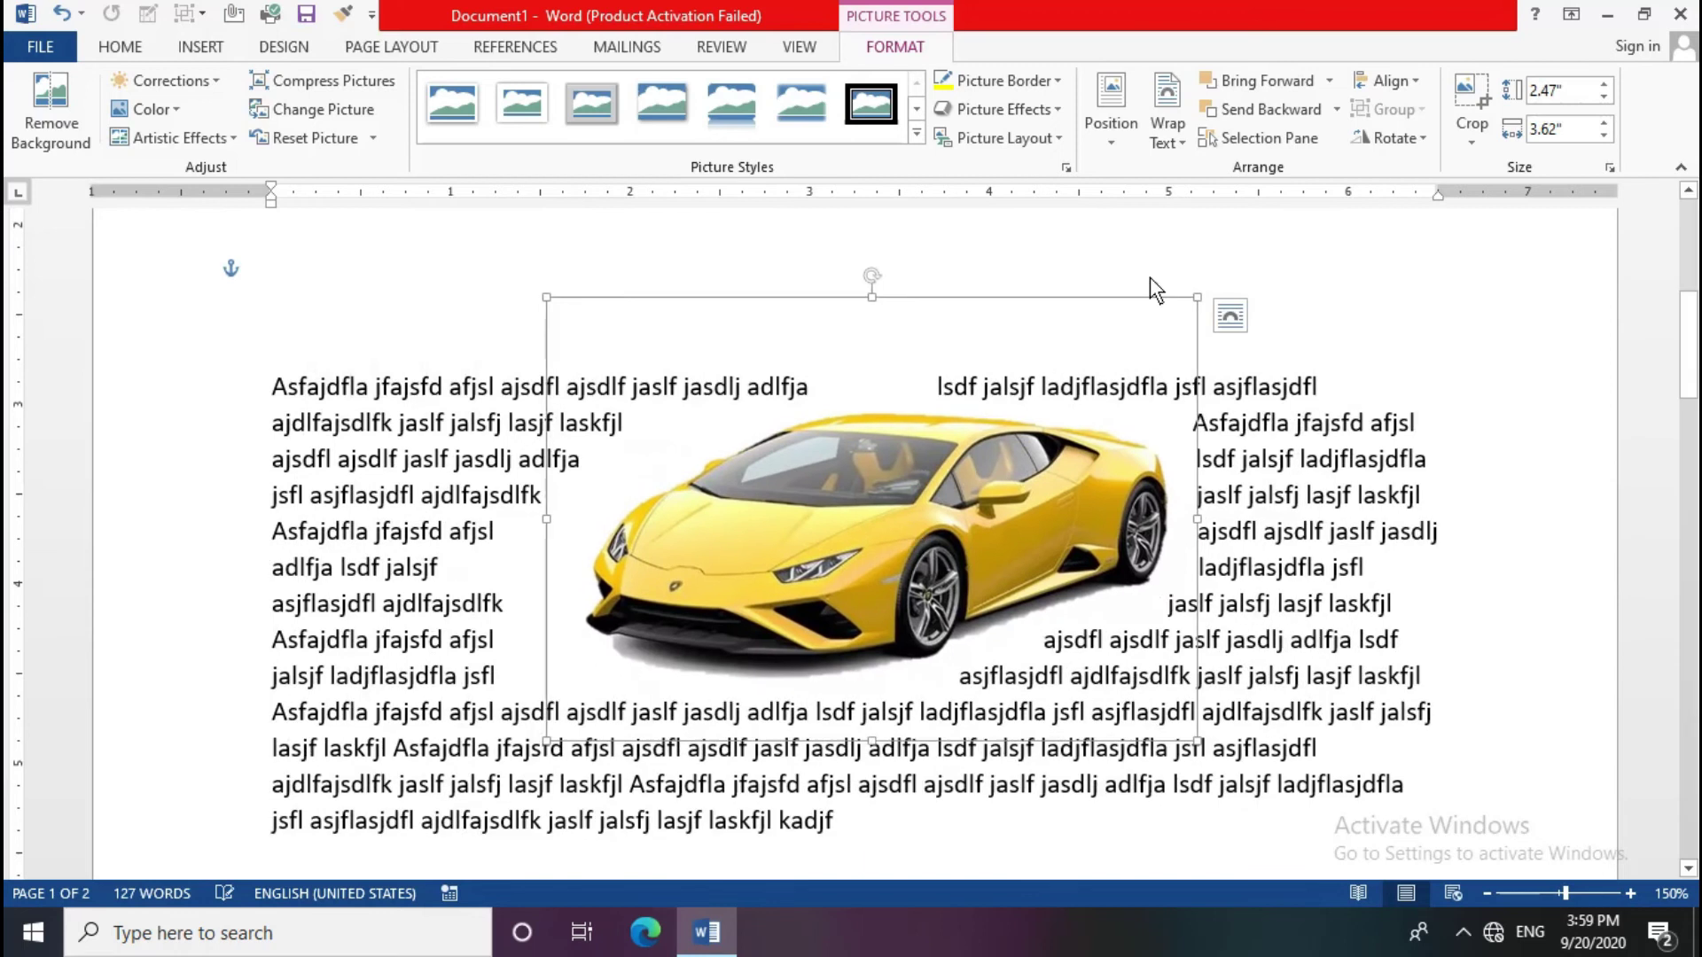
left_click(1168, 133)
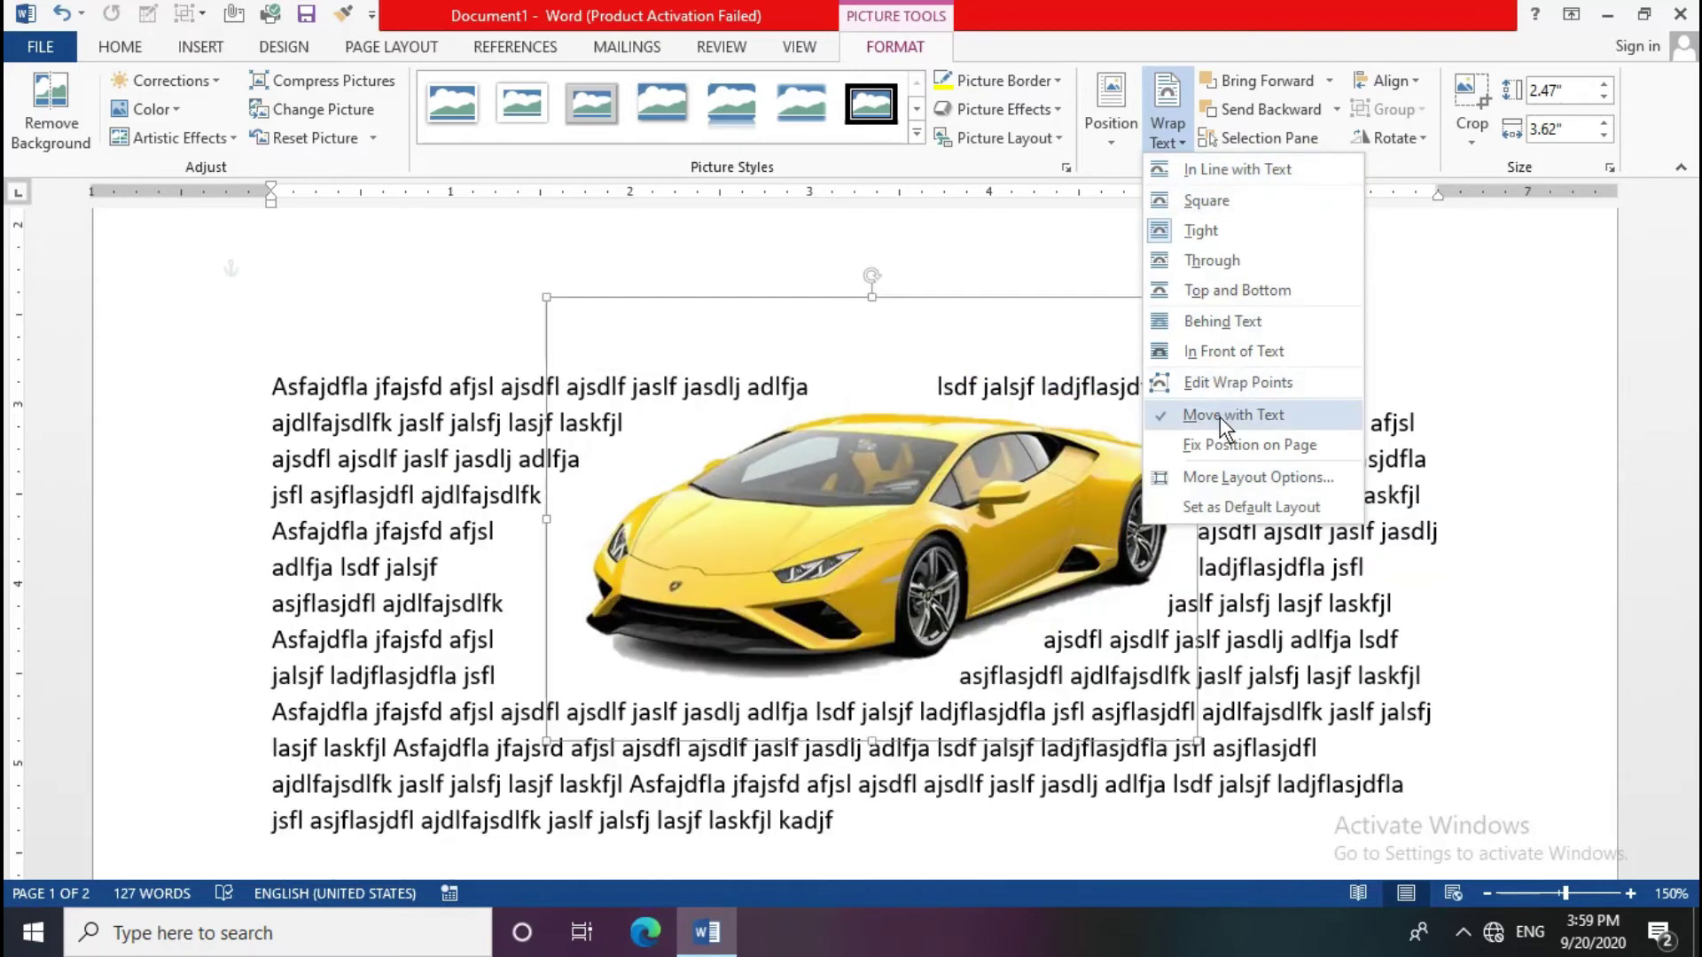
left_click(1225, 483)
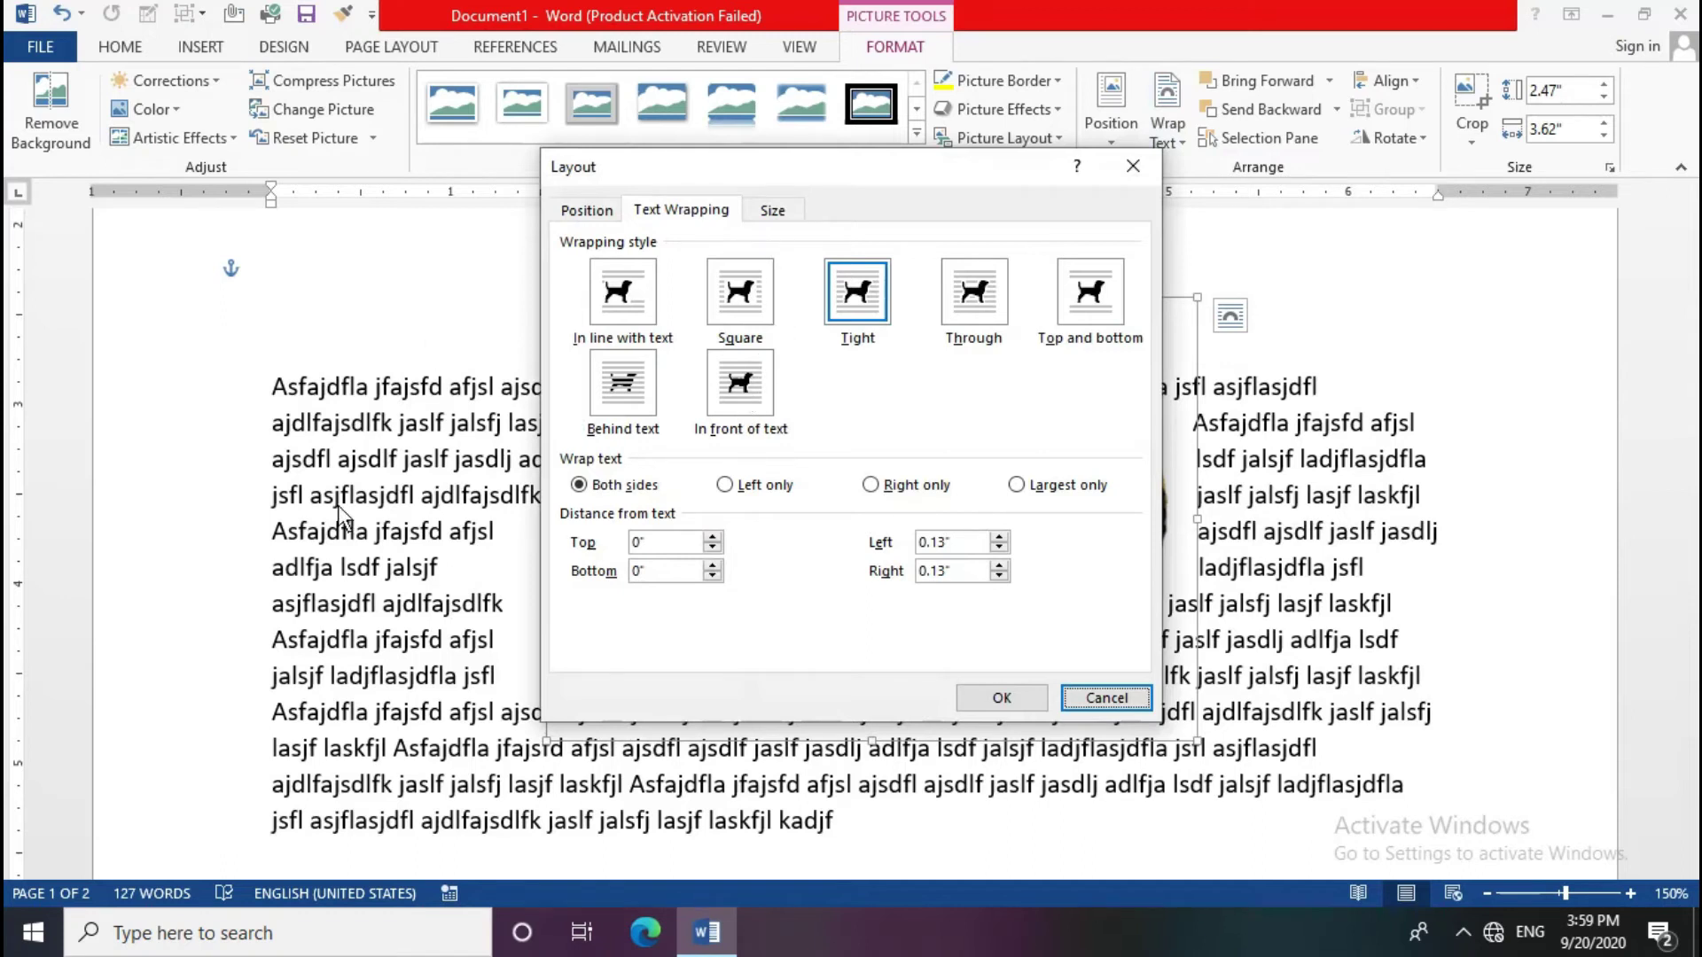
Step: Try Left only wrapping for the car, then switch it to Largest only
left_click(730, 485)
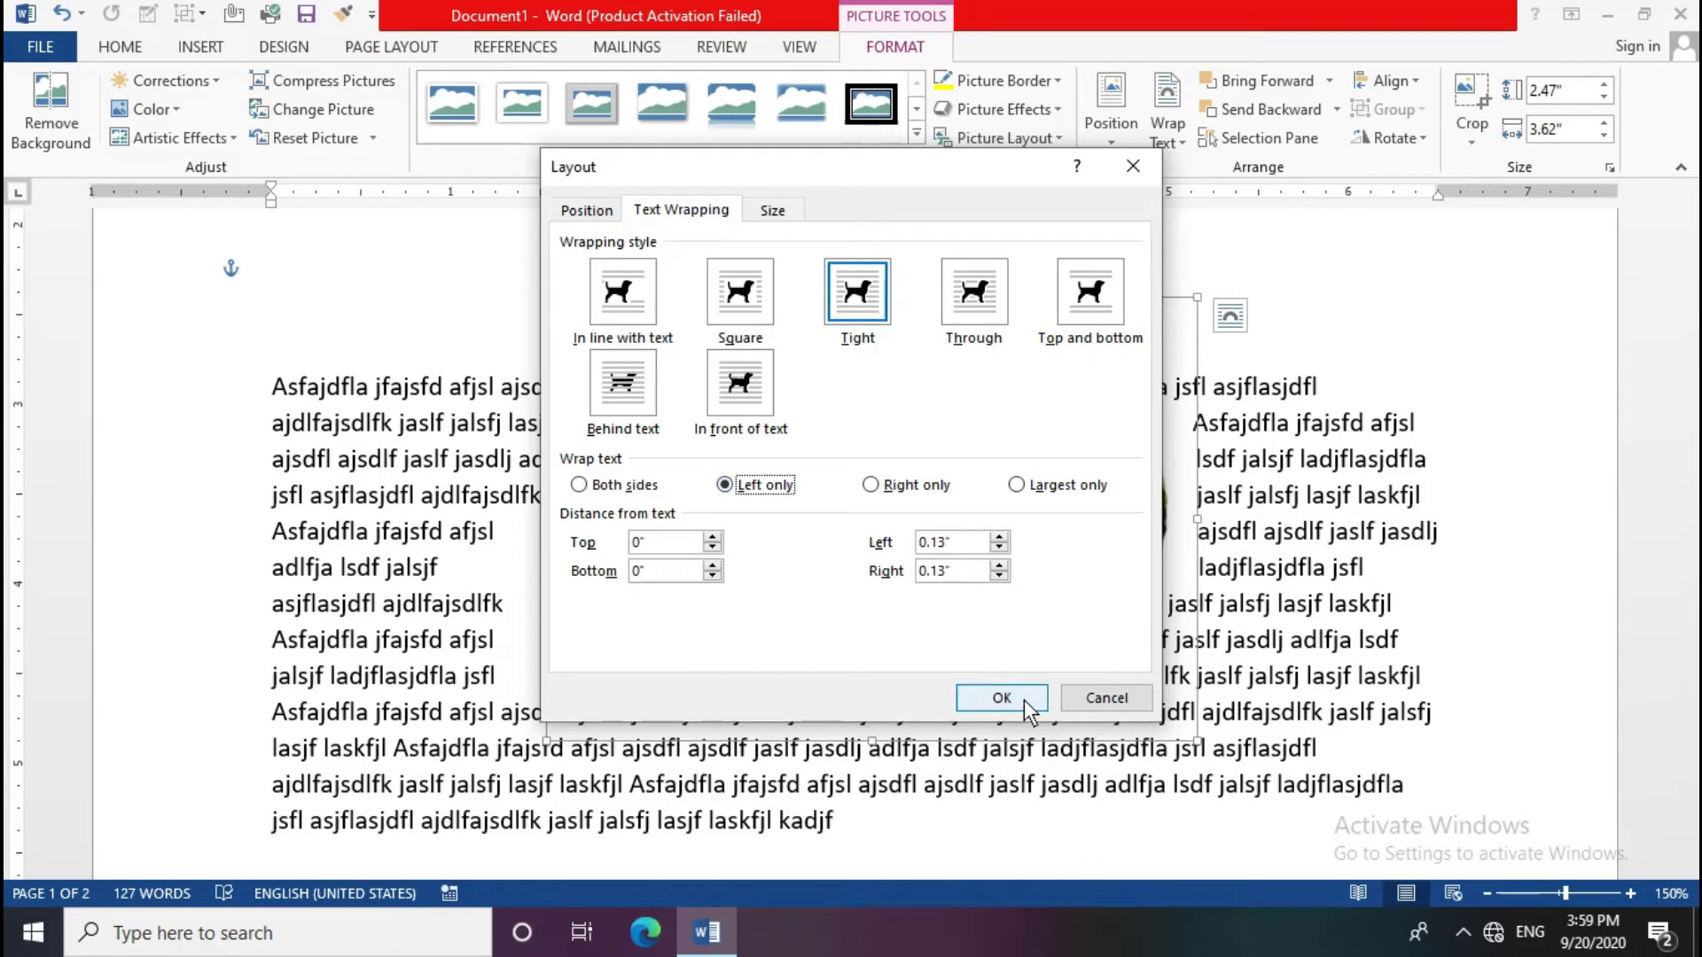
left_click(1024, 700)
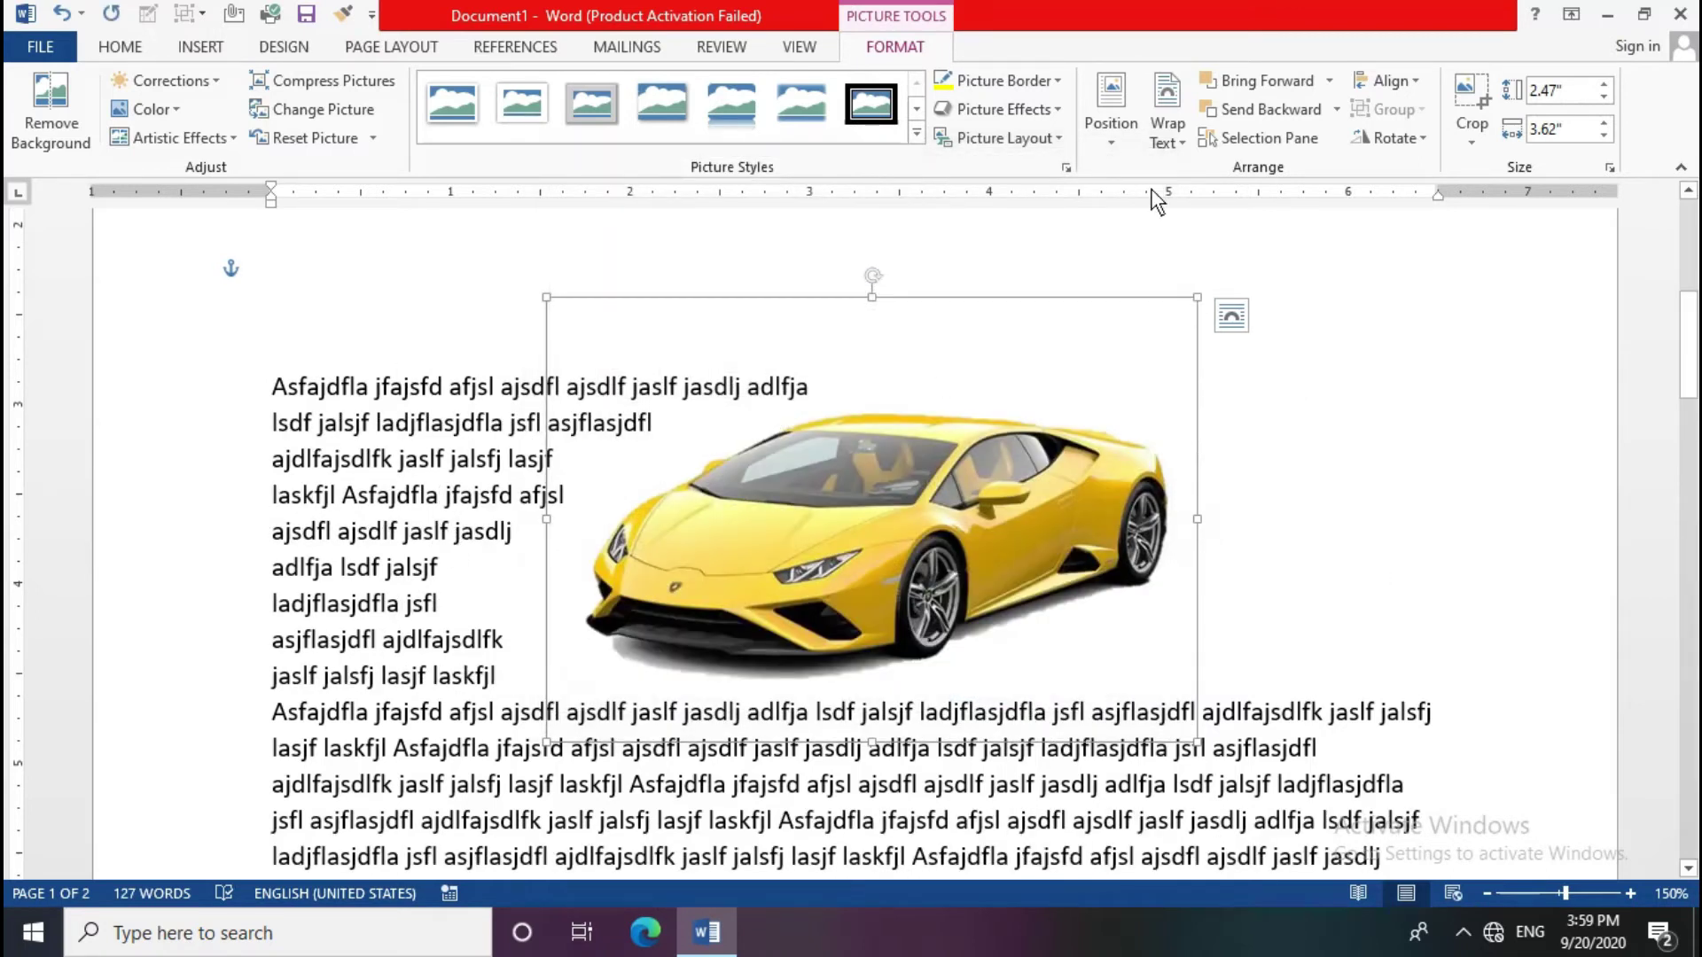
left_click(1172, 135)
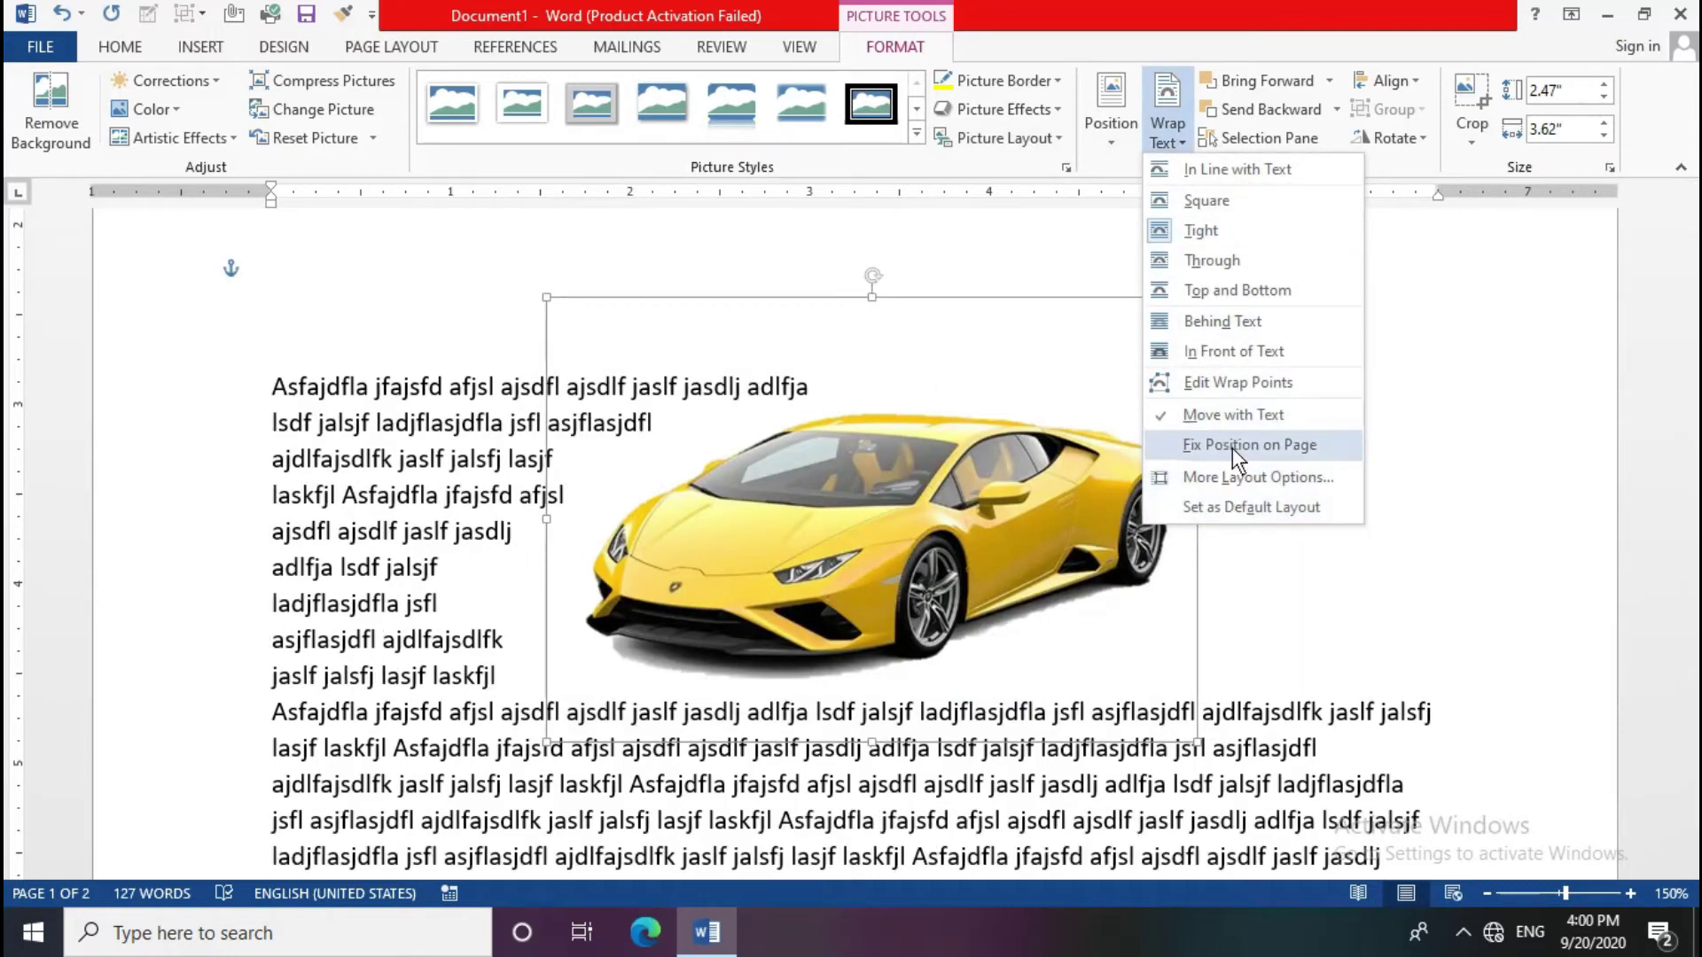
left_click(1230, 476)
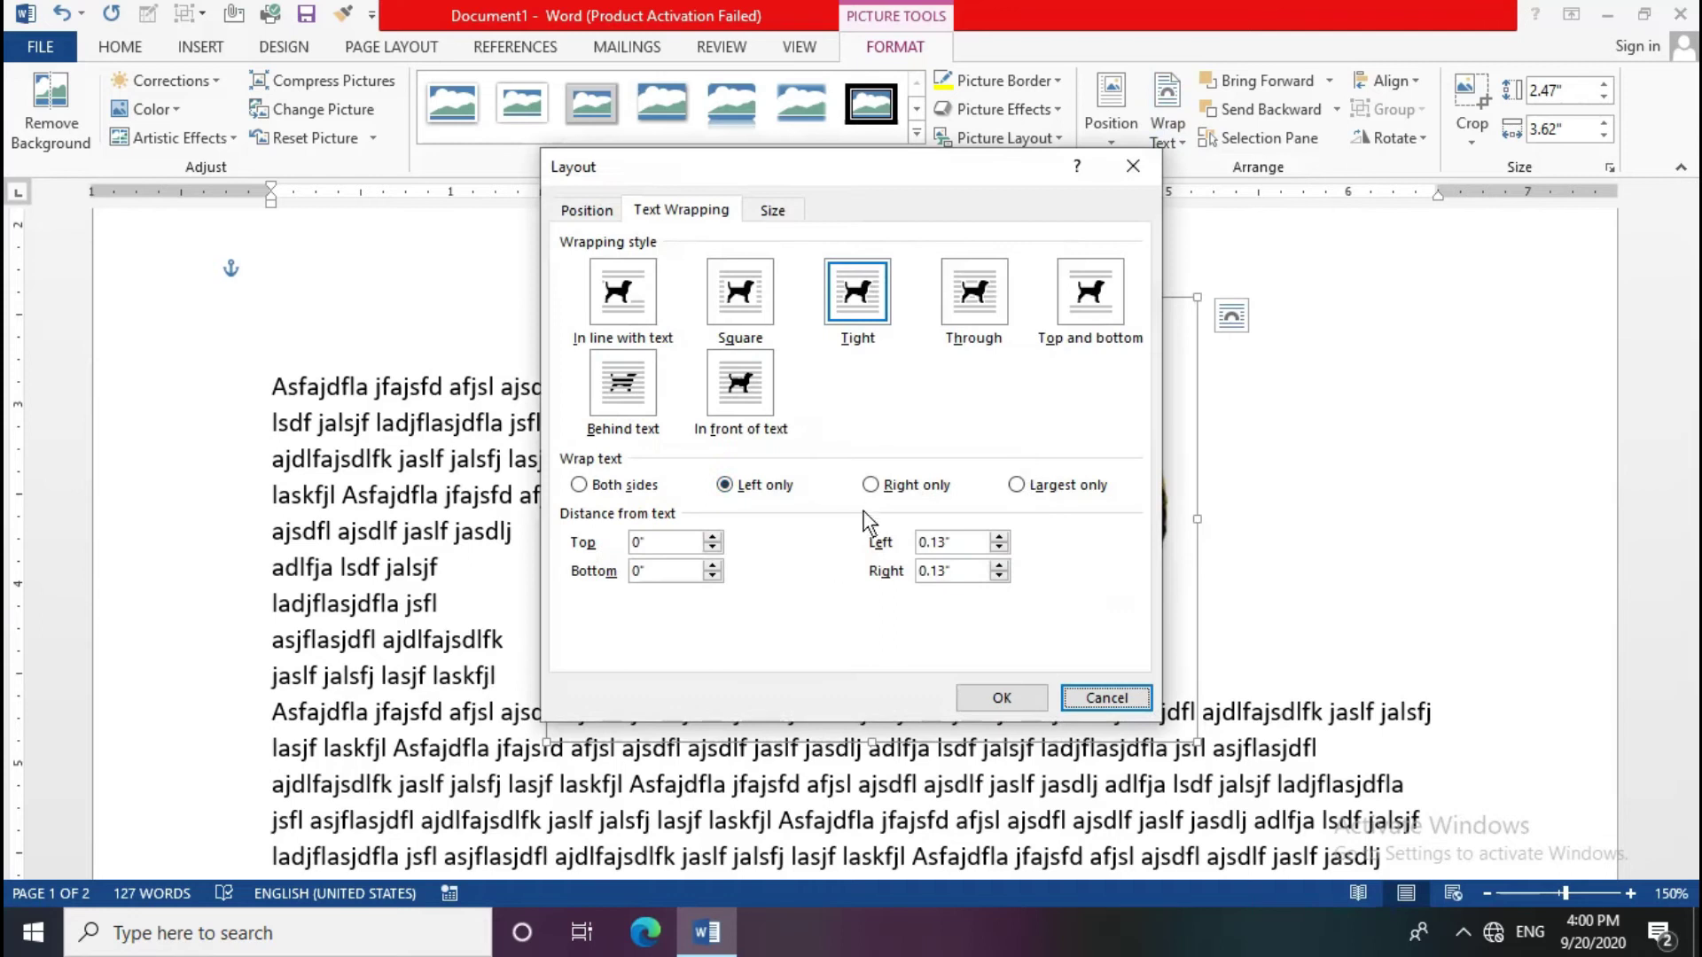
left_click(1016, 486)
left_click(993, 698)
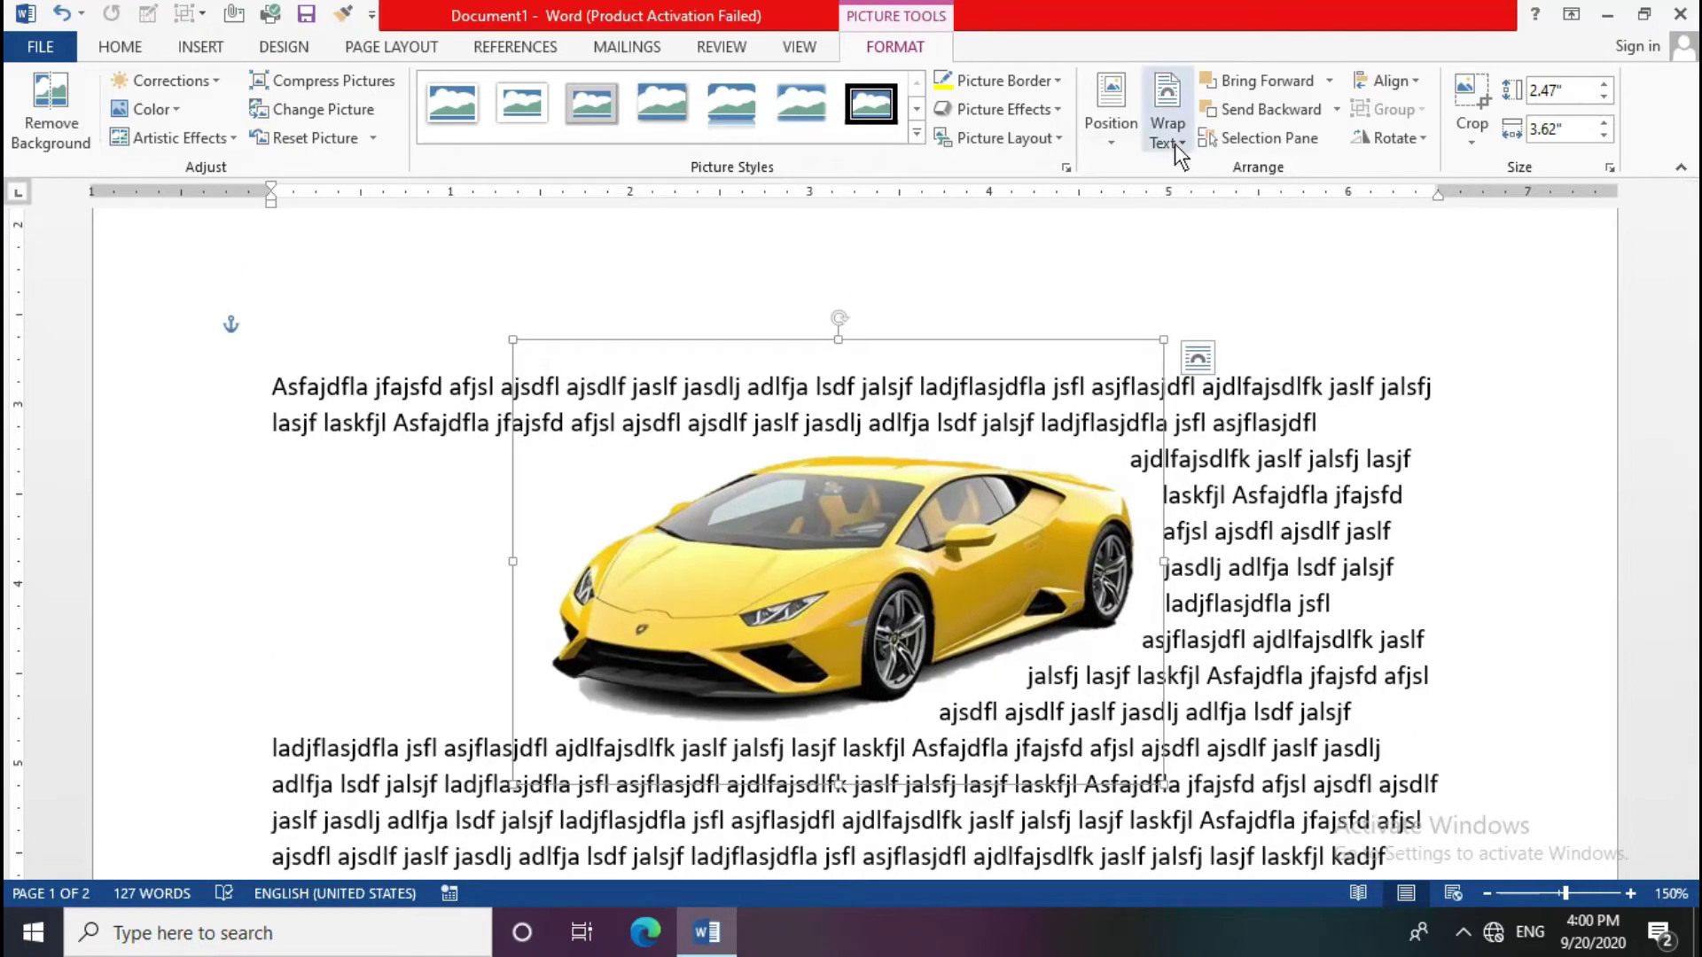
Step: Set the car's horizontal absolute position to 2" in the Layout dialog's Position tab
left_click(1168, 133)
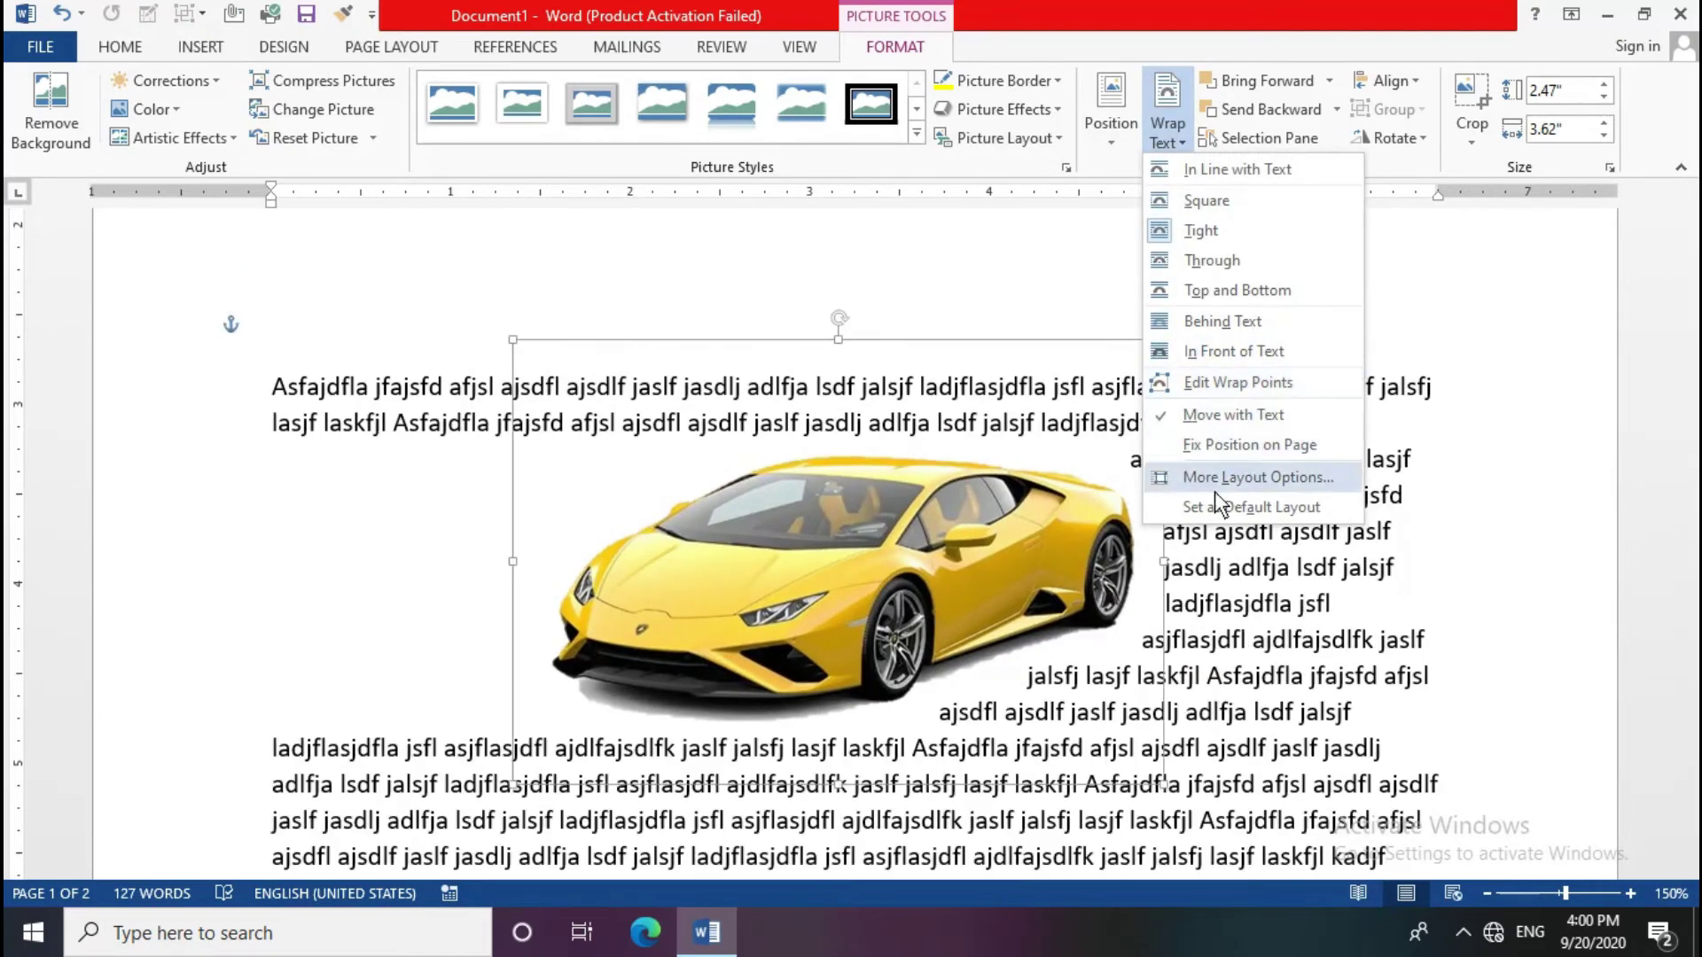
left_click(1232, 488)
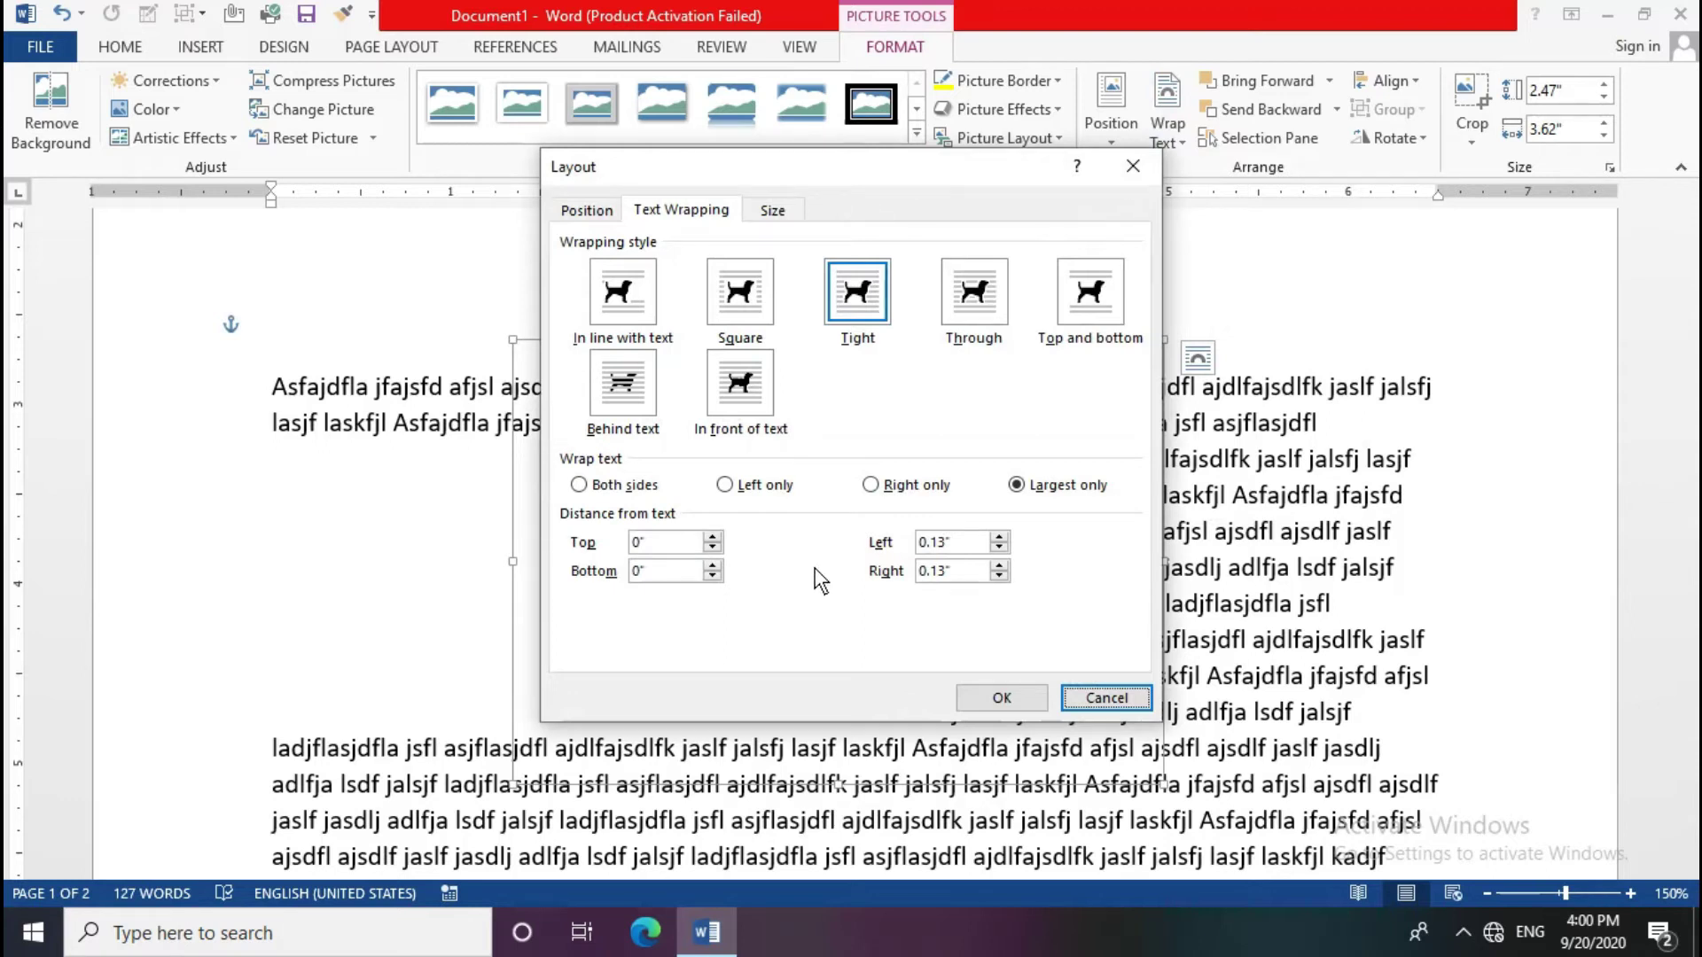
left_click(610, 210)
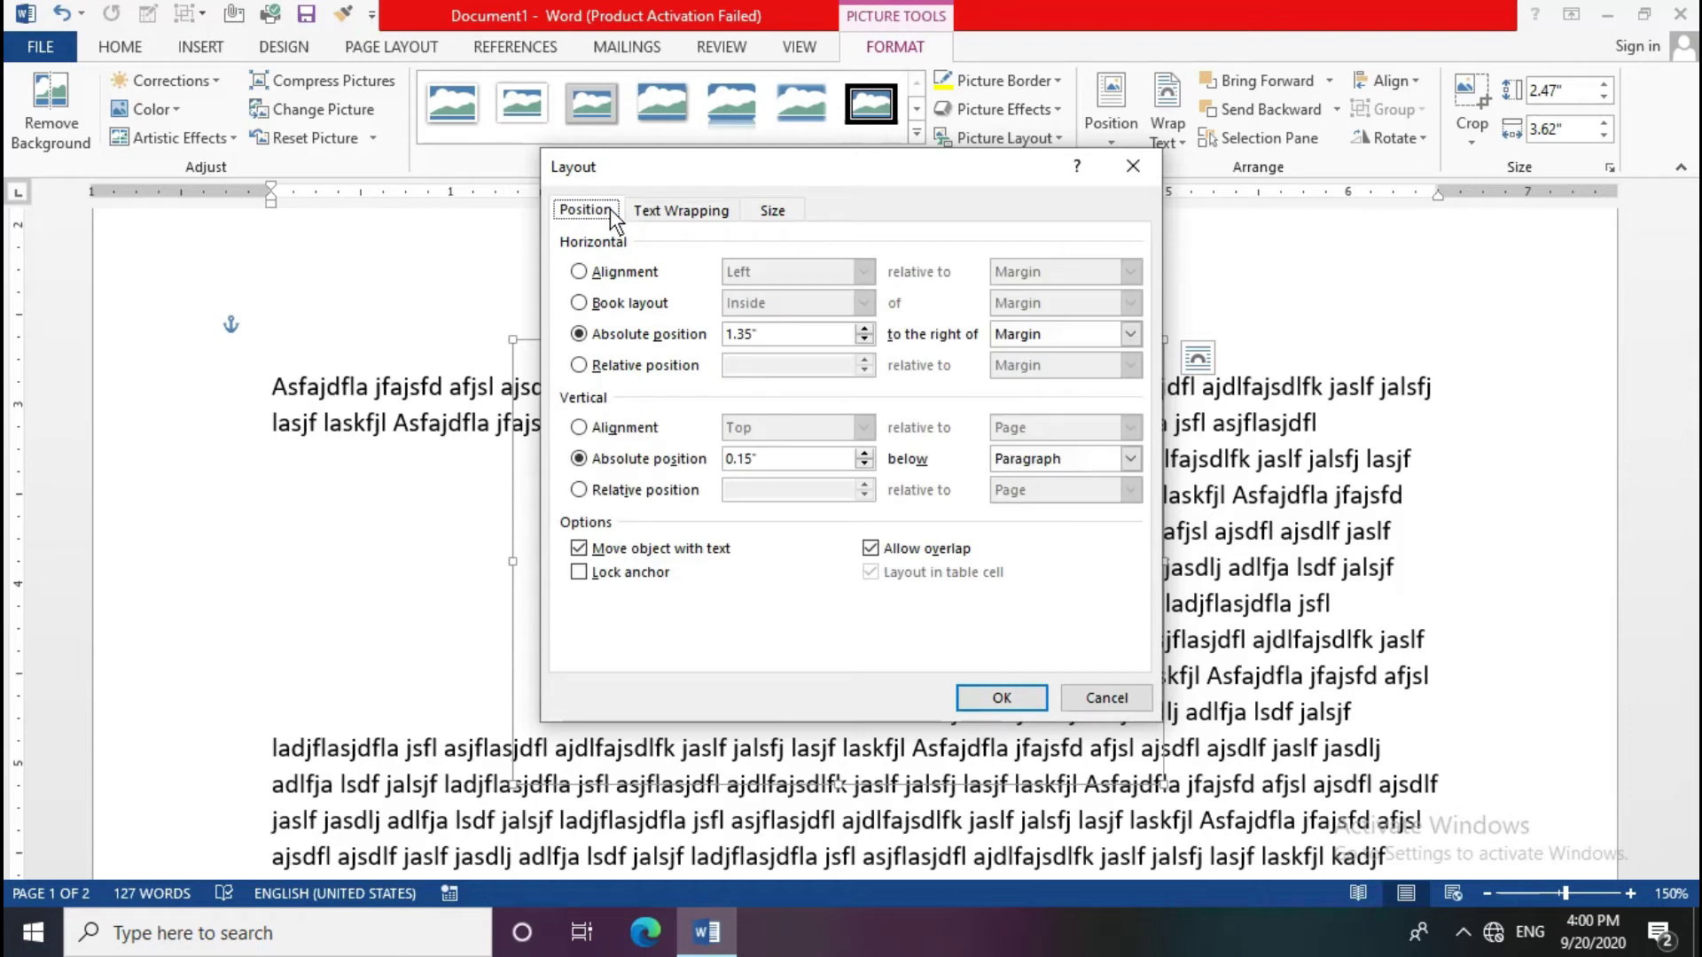
left_click(864, 327)
left_click(863, 328)
left_click(863, 328)
left_click(863, 327)
left_click(863, 327)
left_click(864, 327)
left_click(863, 327)
left_click(1014, 702)
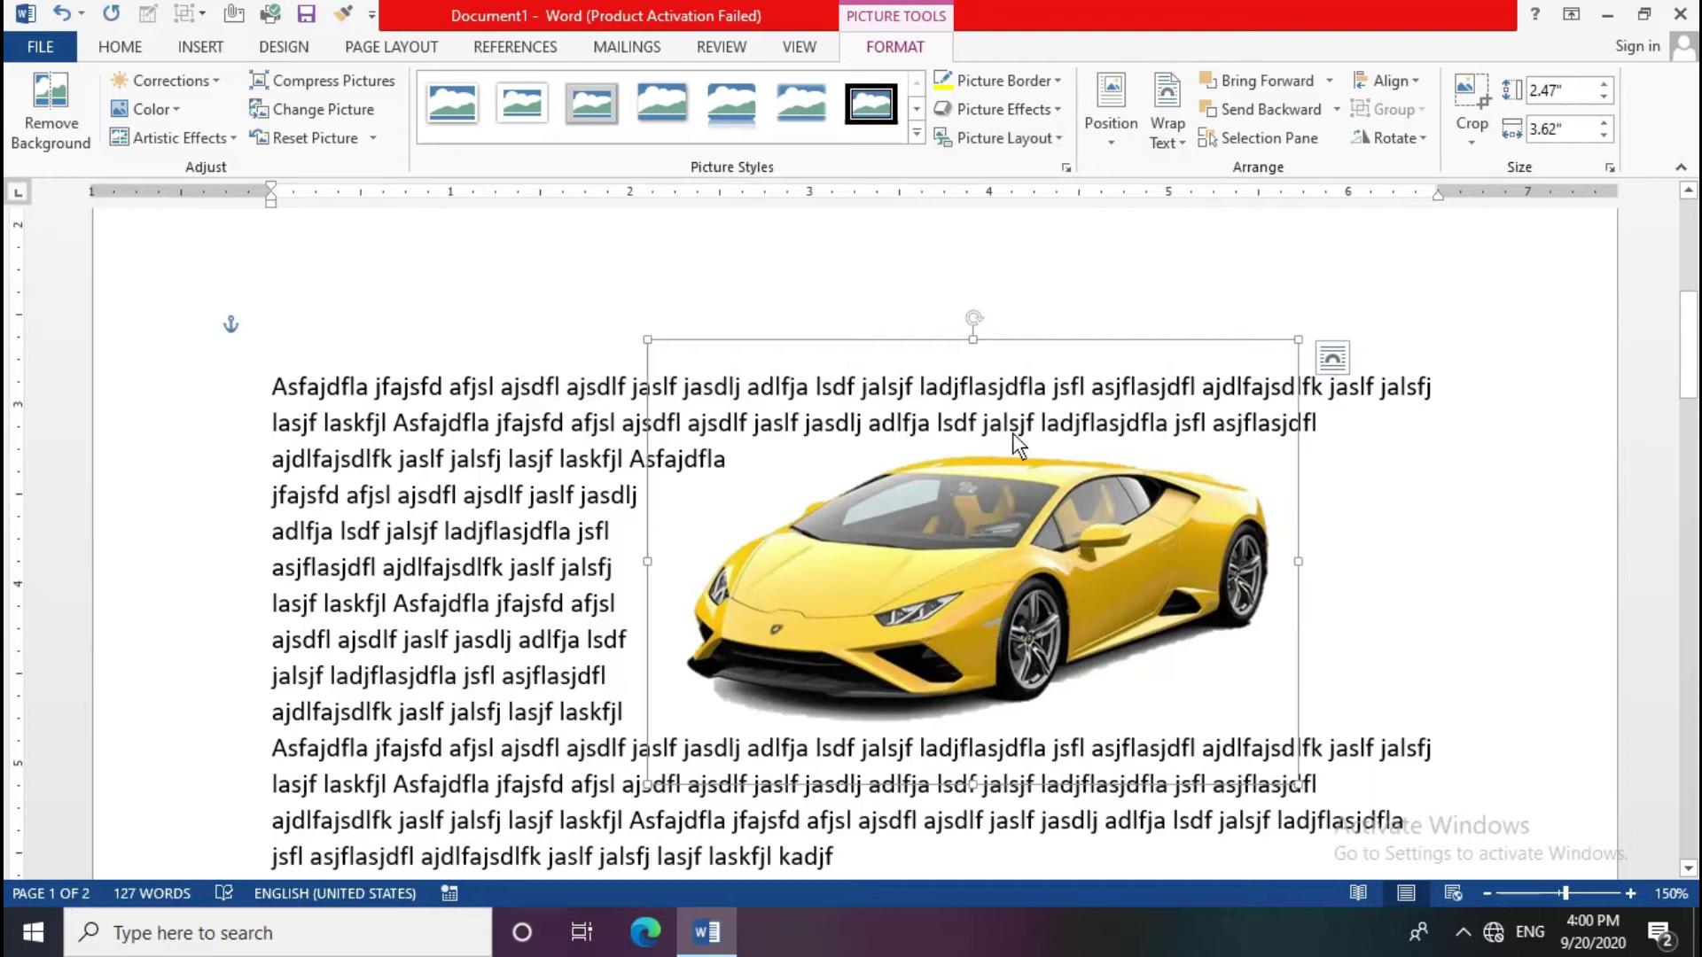
Step: Save this layout as the default for pictures and return to the text
left_click(1173, 141)
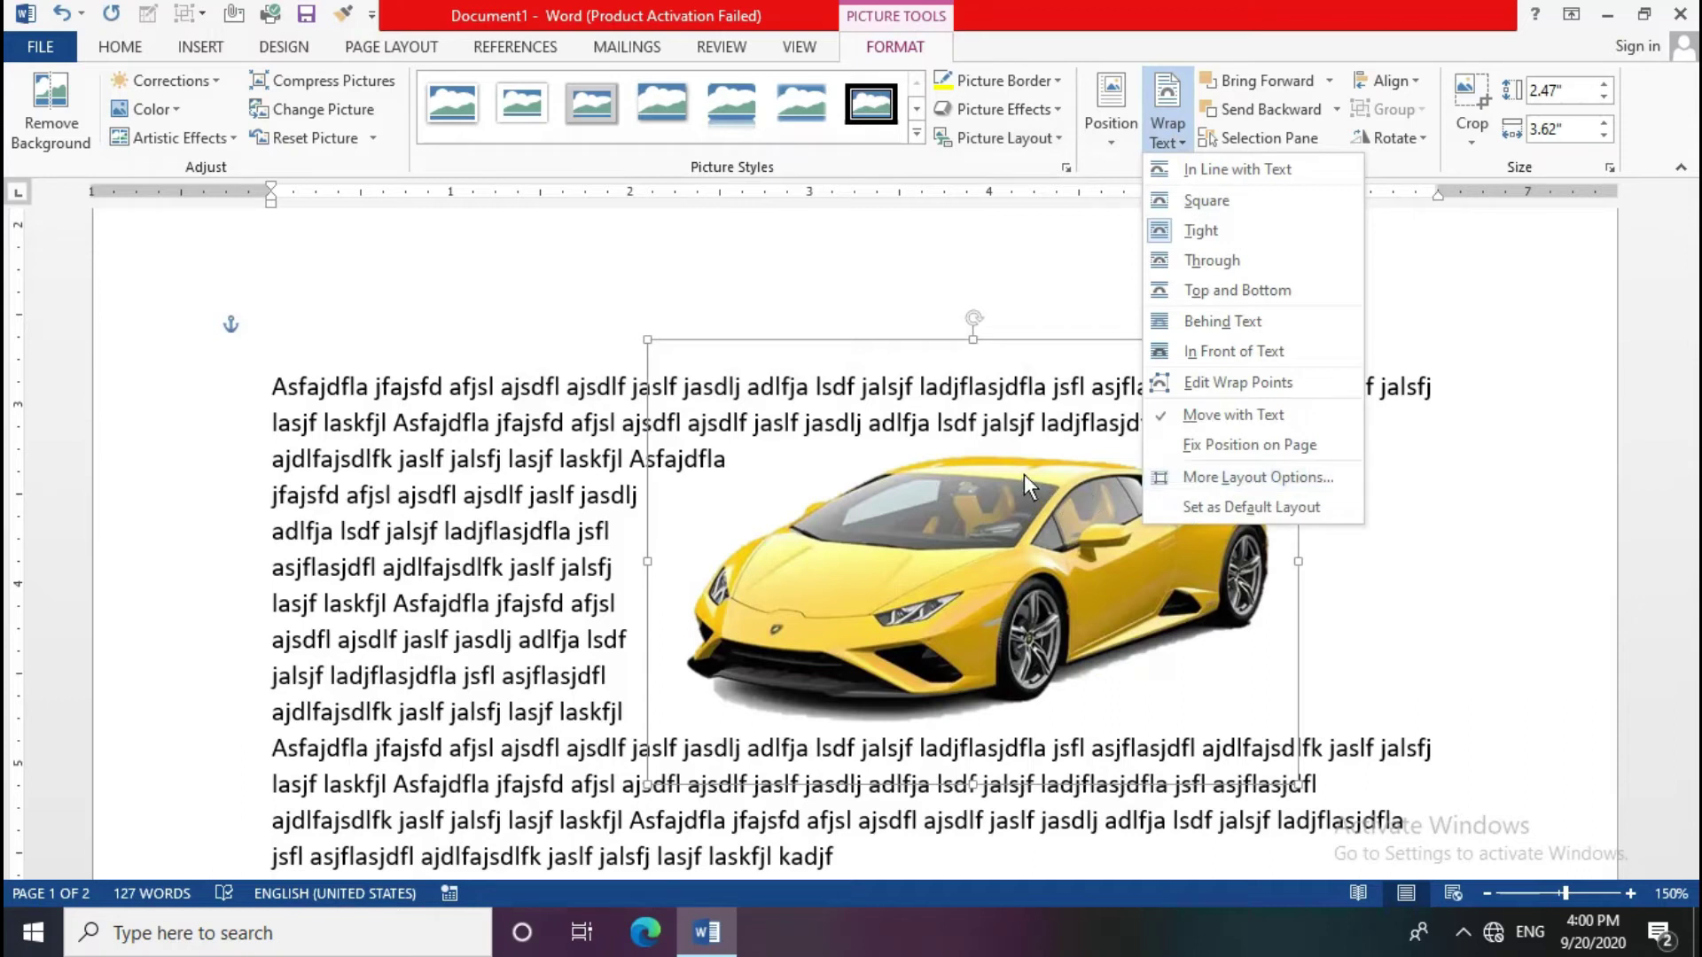
left_click(1289, 505)
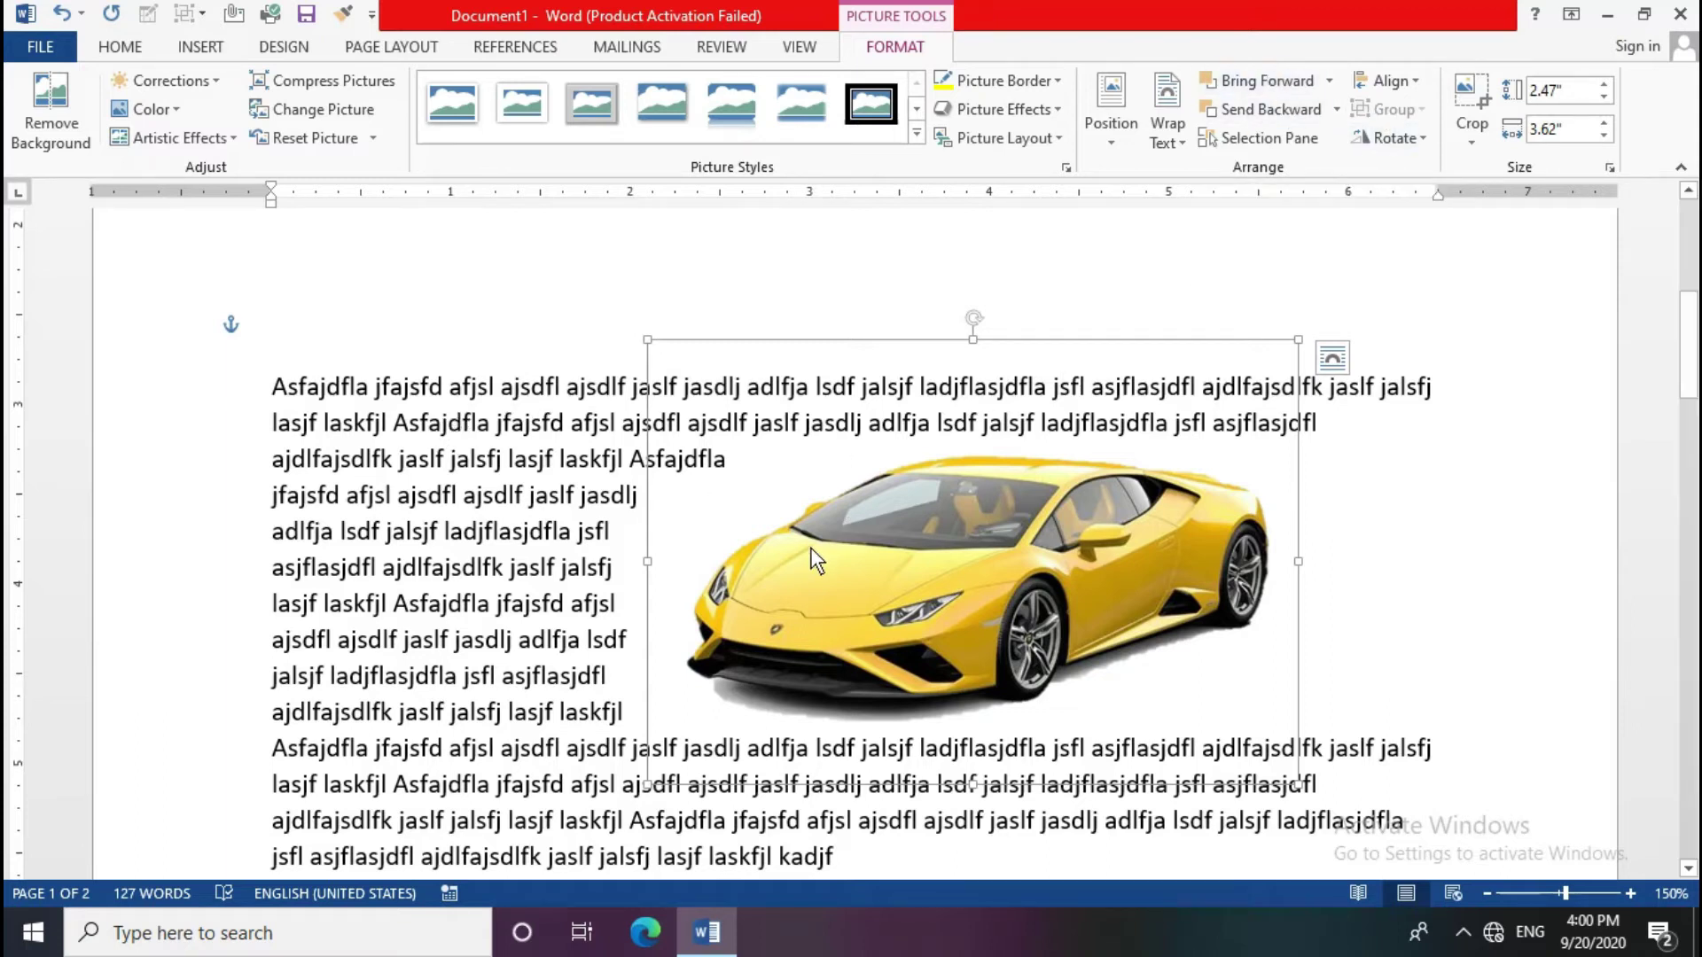
left_click(550, 381)
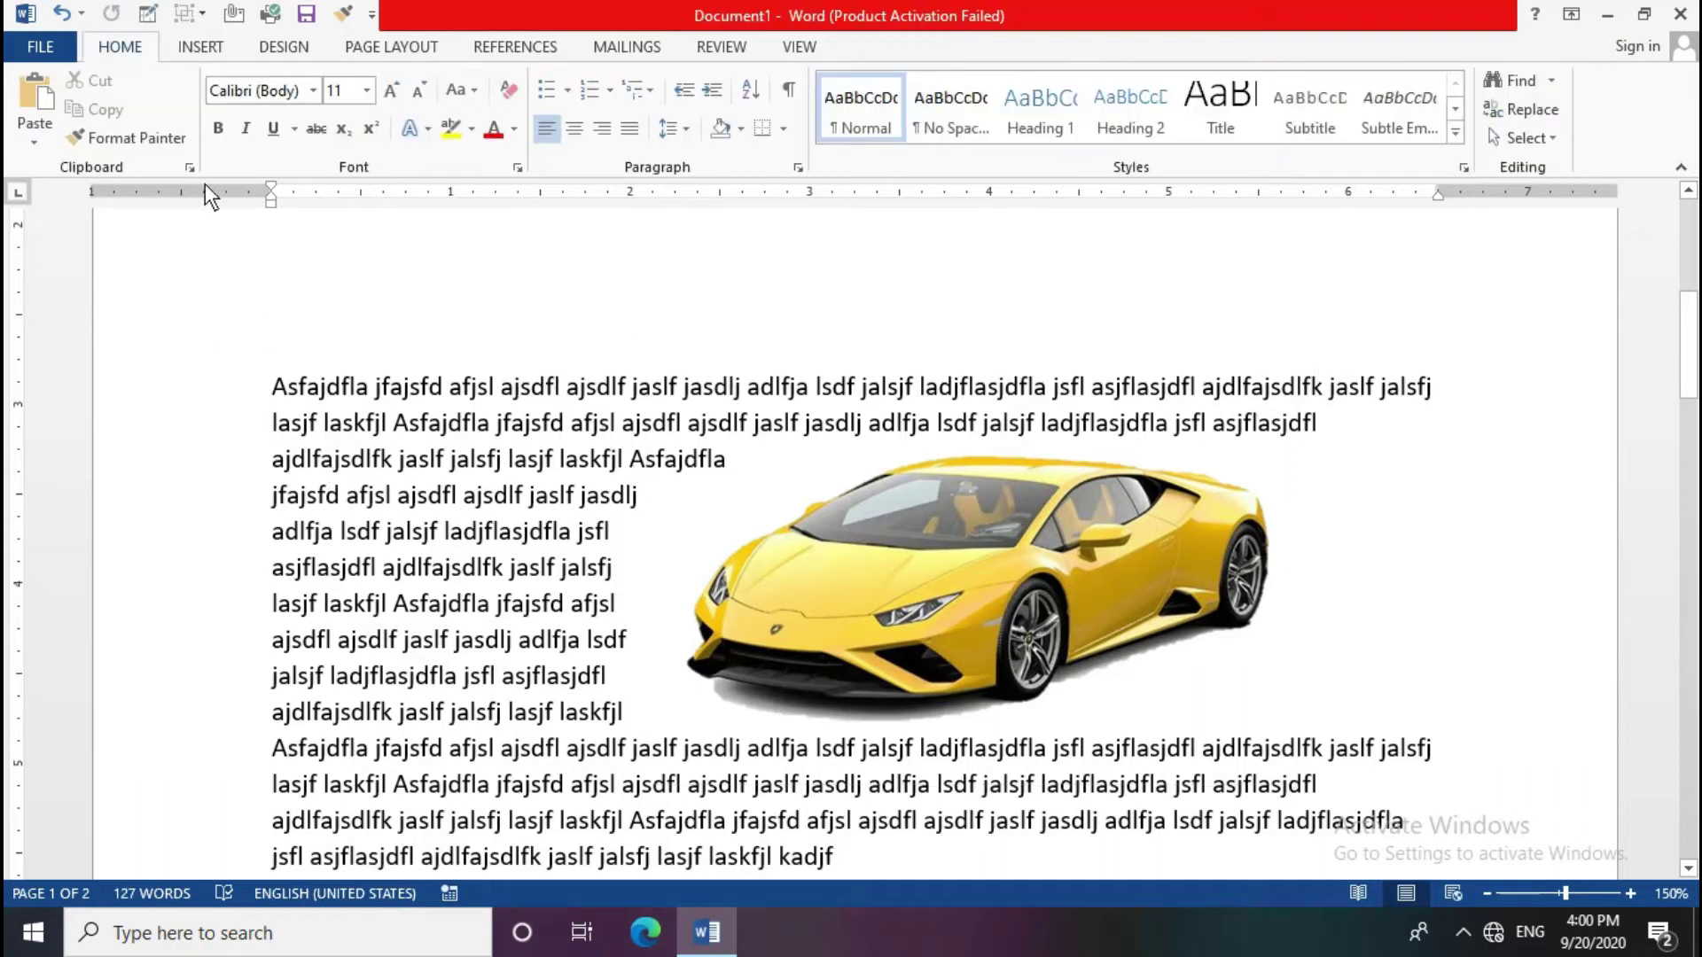
left_click(189, 42)
left_click(241, 101)
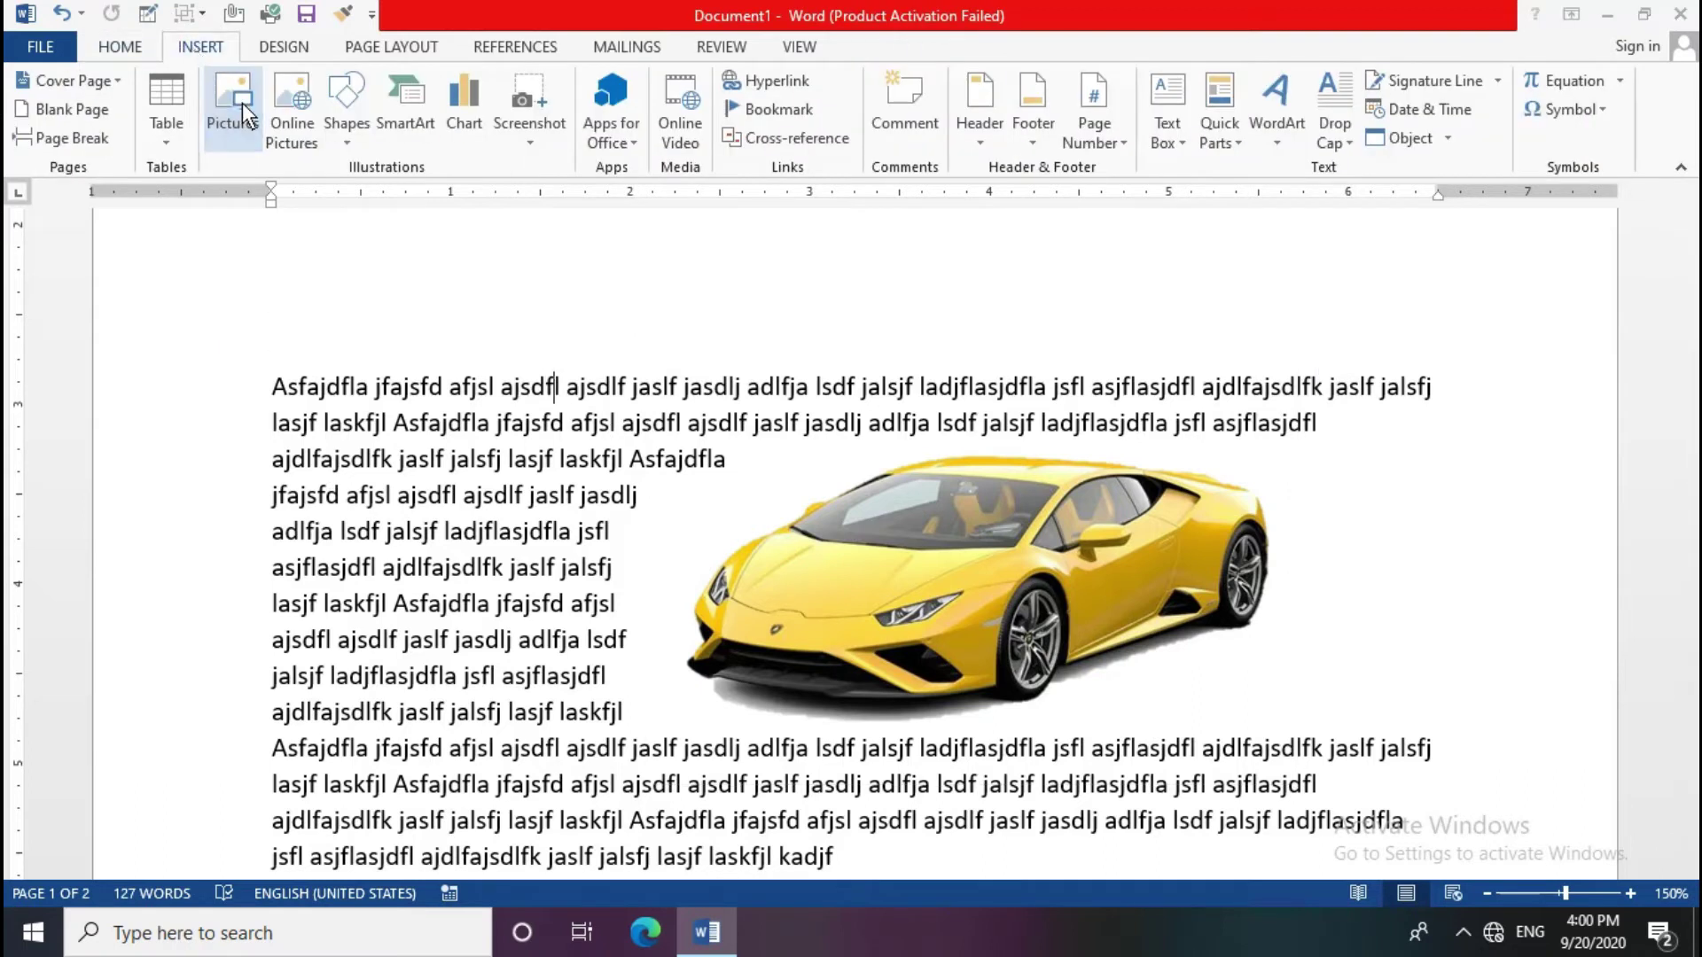
left_click(704, 358)
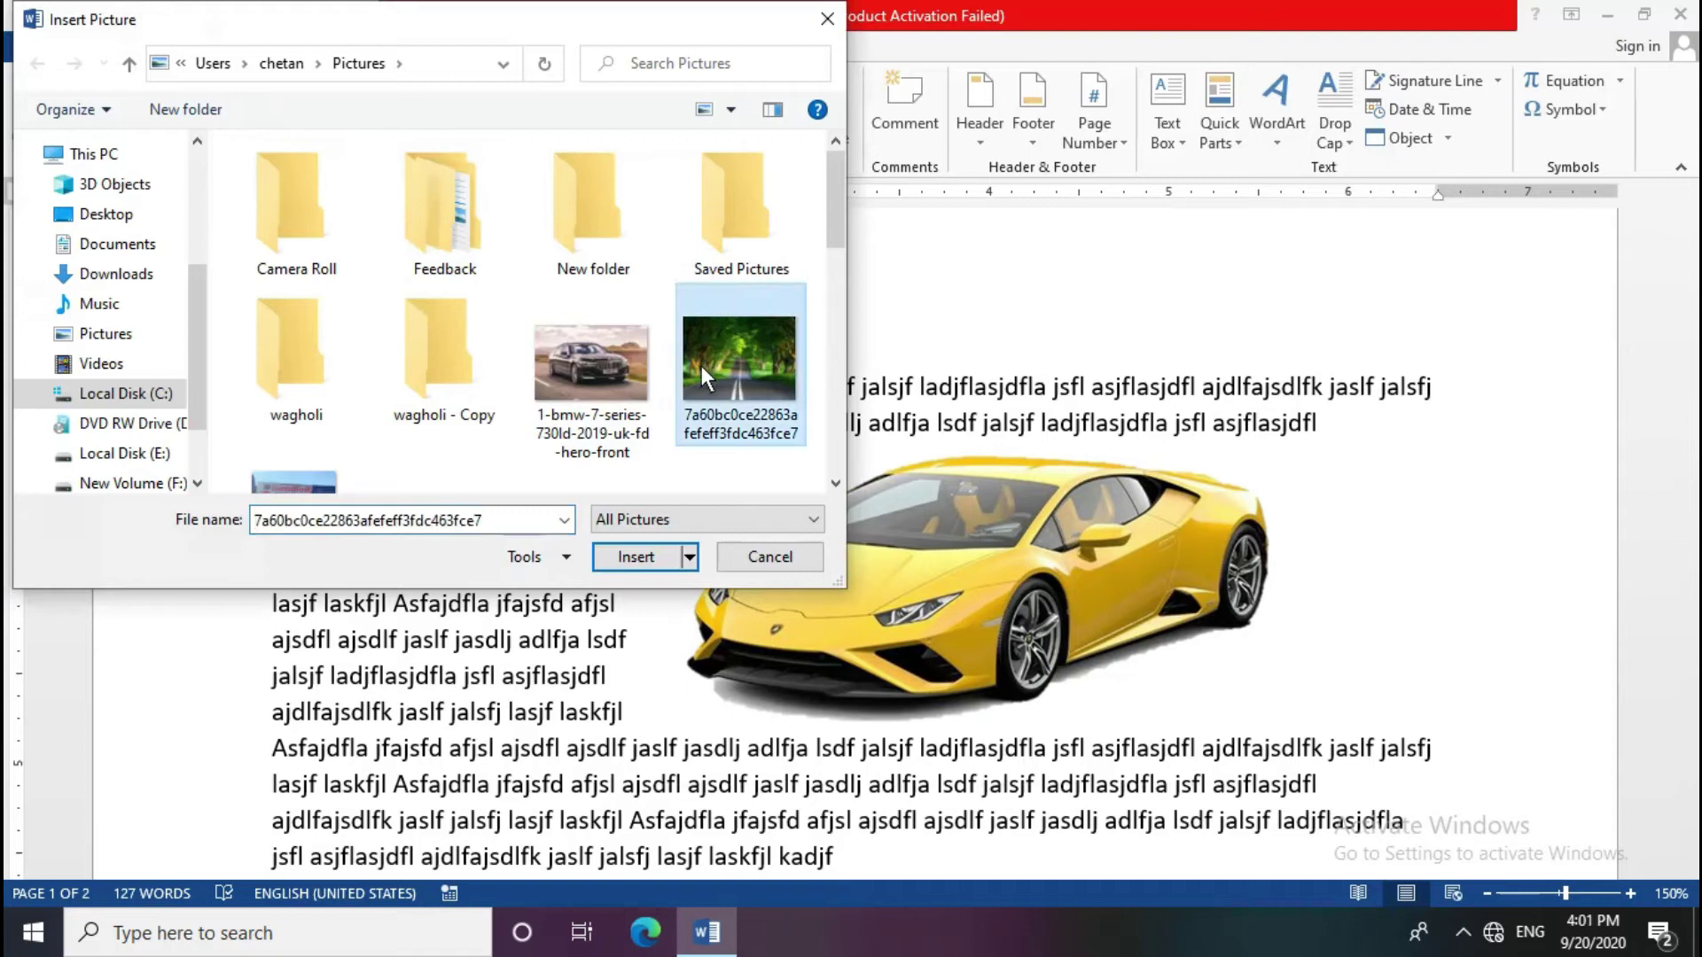
left_click(636, 557)
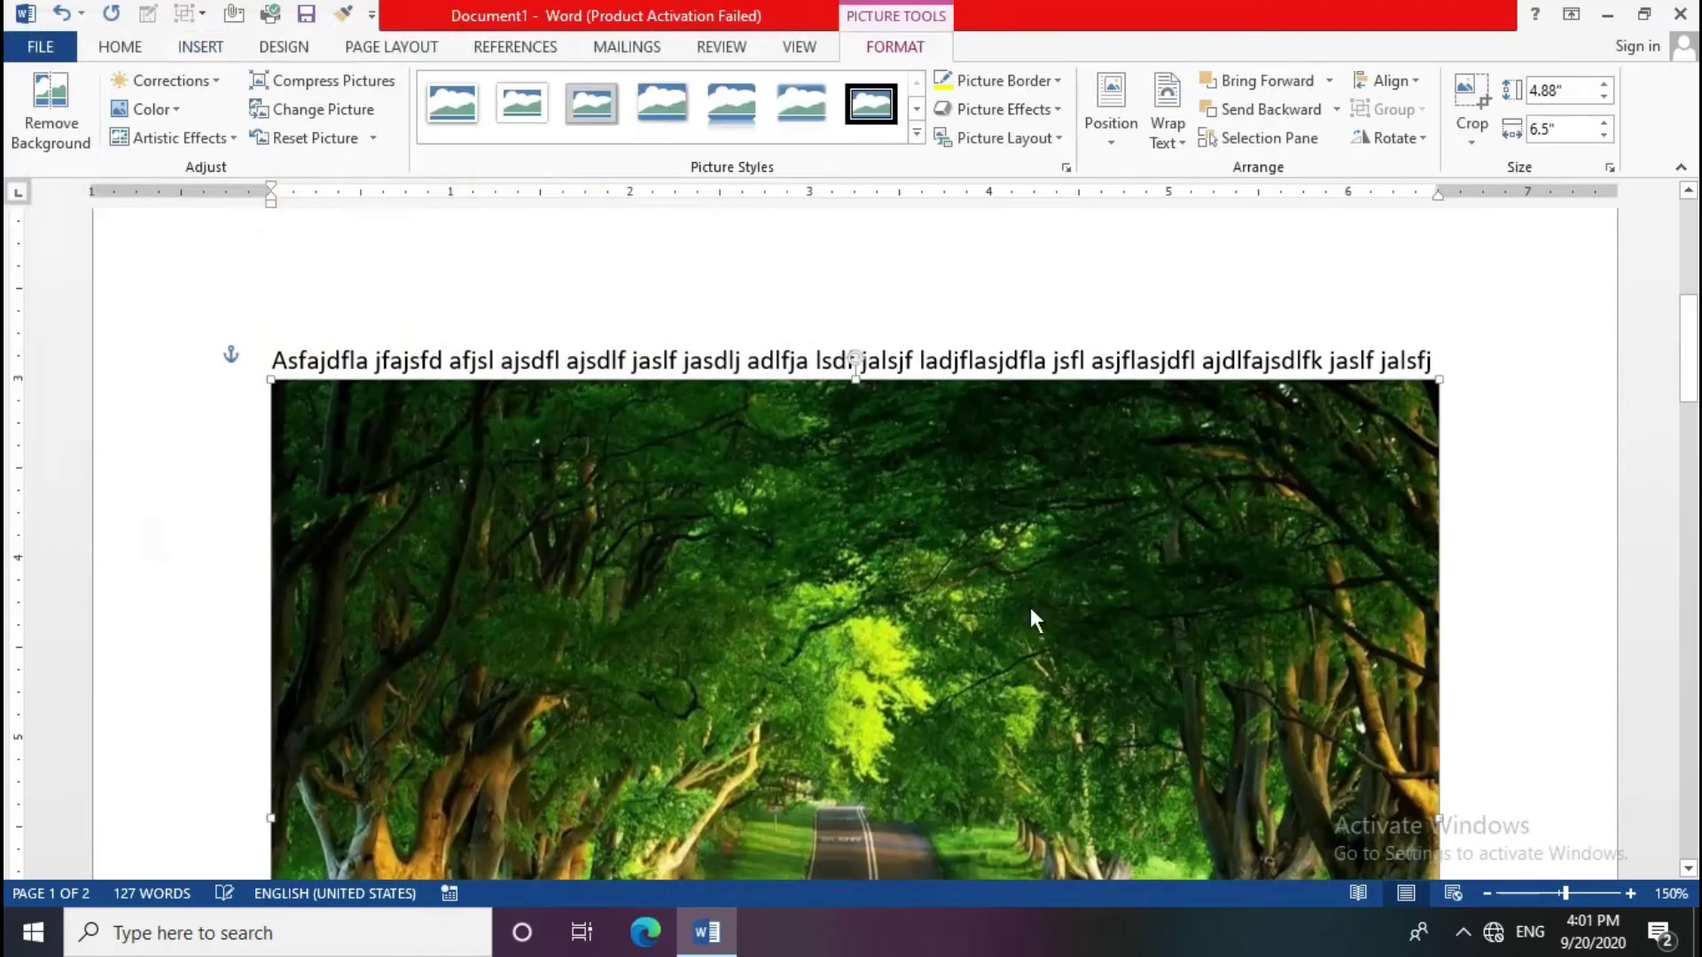
scroll(1037, 602, "down", 3)
scroll(1040, 599, "down", 5)
scroll(1040, 566, "down", 5)
scroll(1040, 557, "down", 5)
scroll(1040, 556, "down", 4)
scroll(1040, 557, "down", 5)
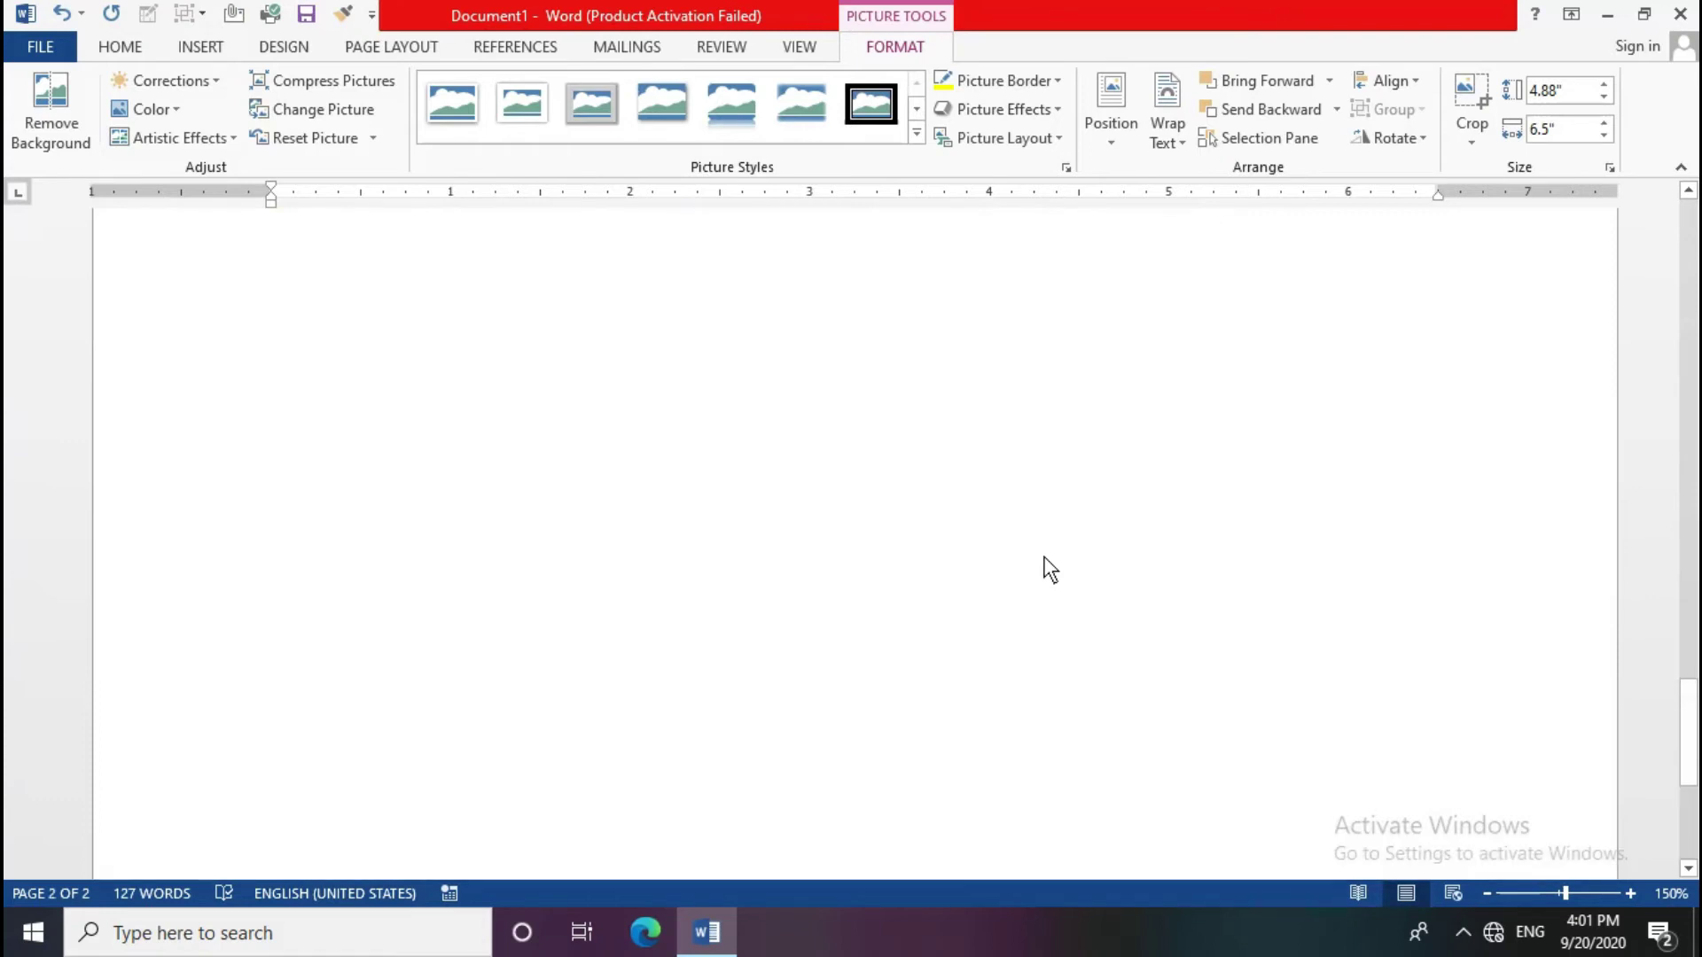
scroll(1044, 558, "up", 3)
scroll(1044, 558, "up", 3)
scroll(1044, 557, "up", 3)
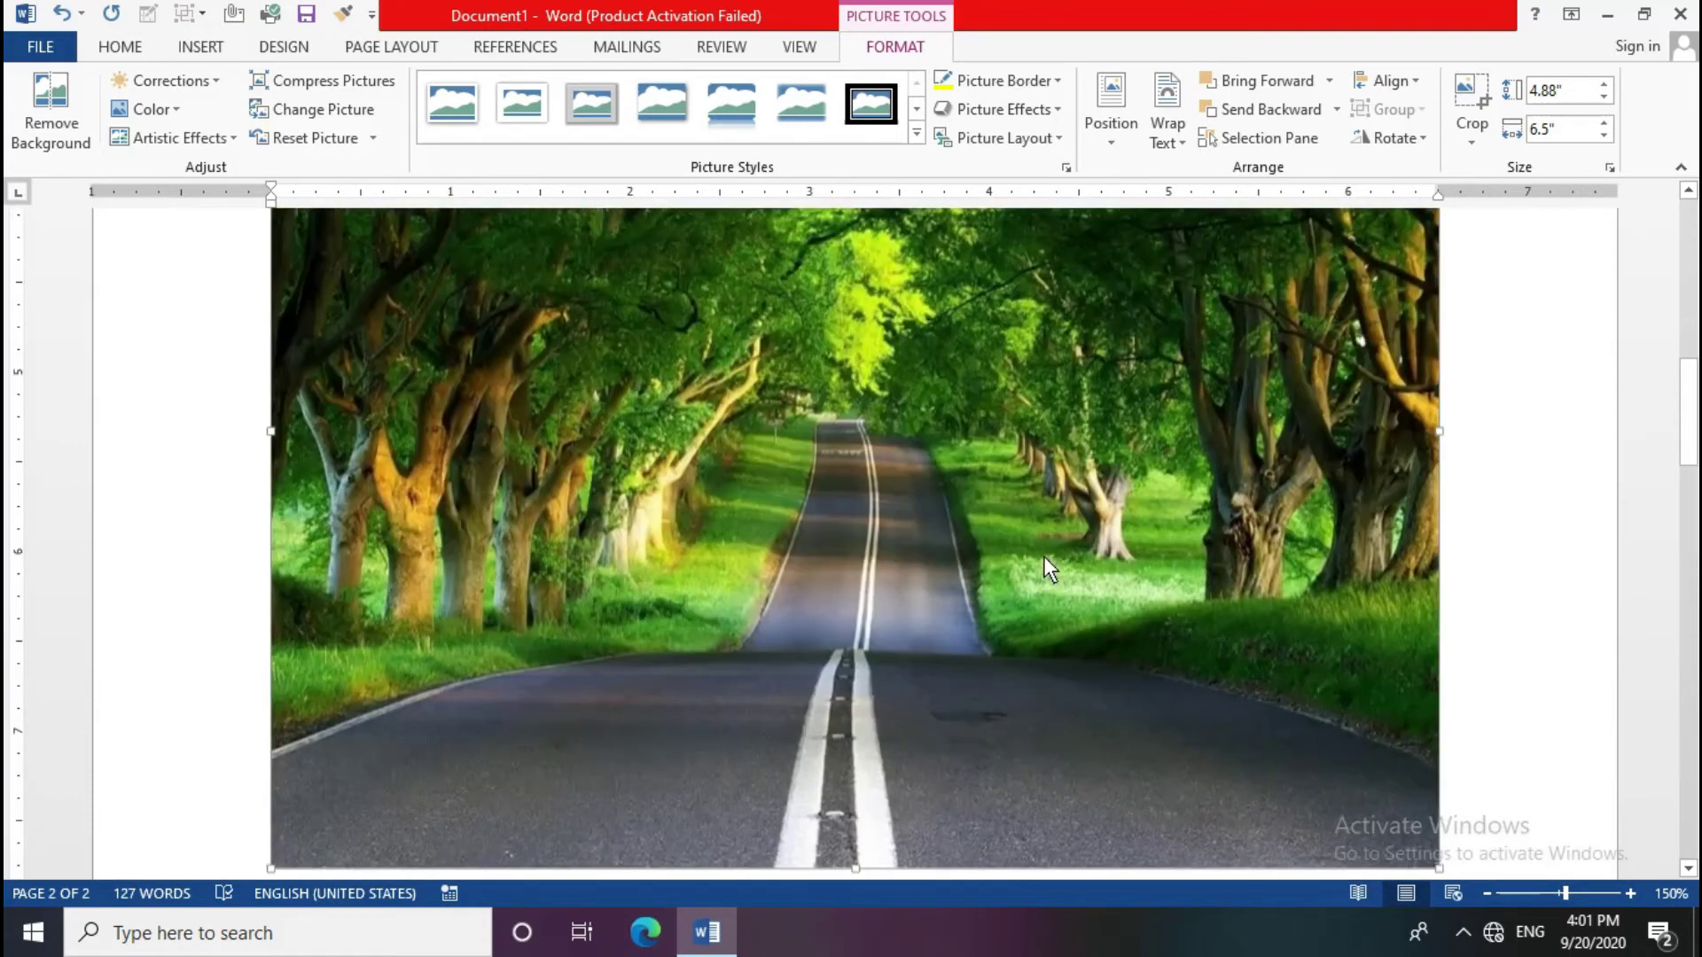
scroll(1044, 558, "up", 2)
scroll(1044, 556, "up", 3)
scroll(1044, 555, "down", 1)
scroll(1044, 555, "down", 2)
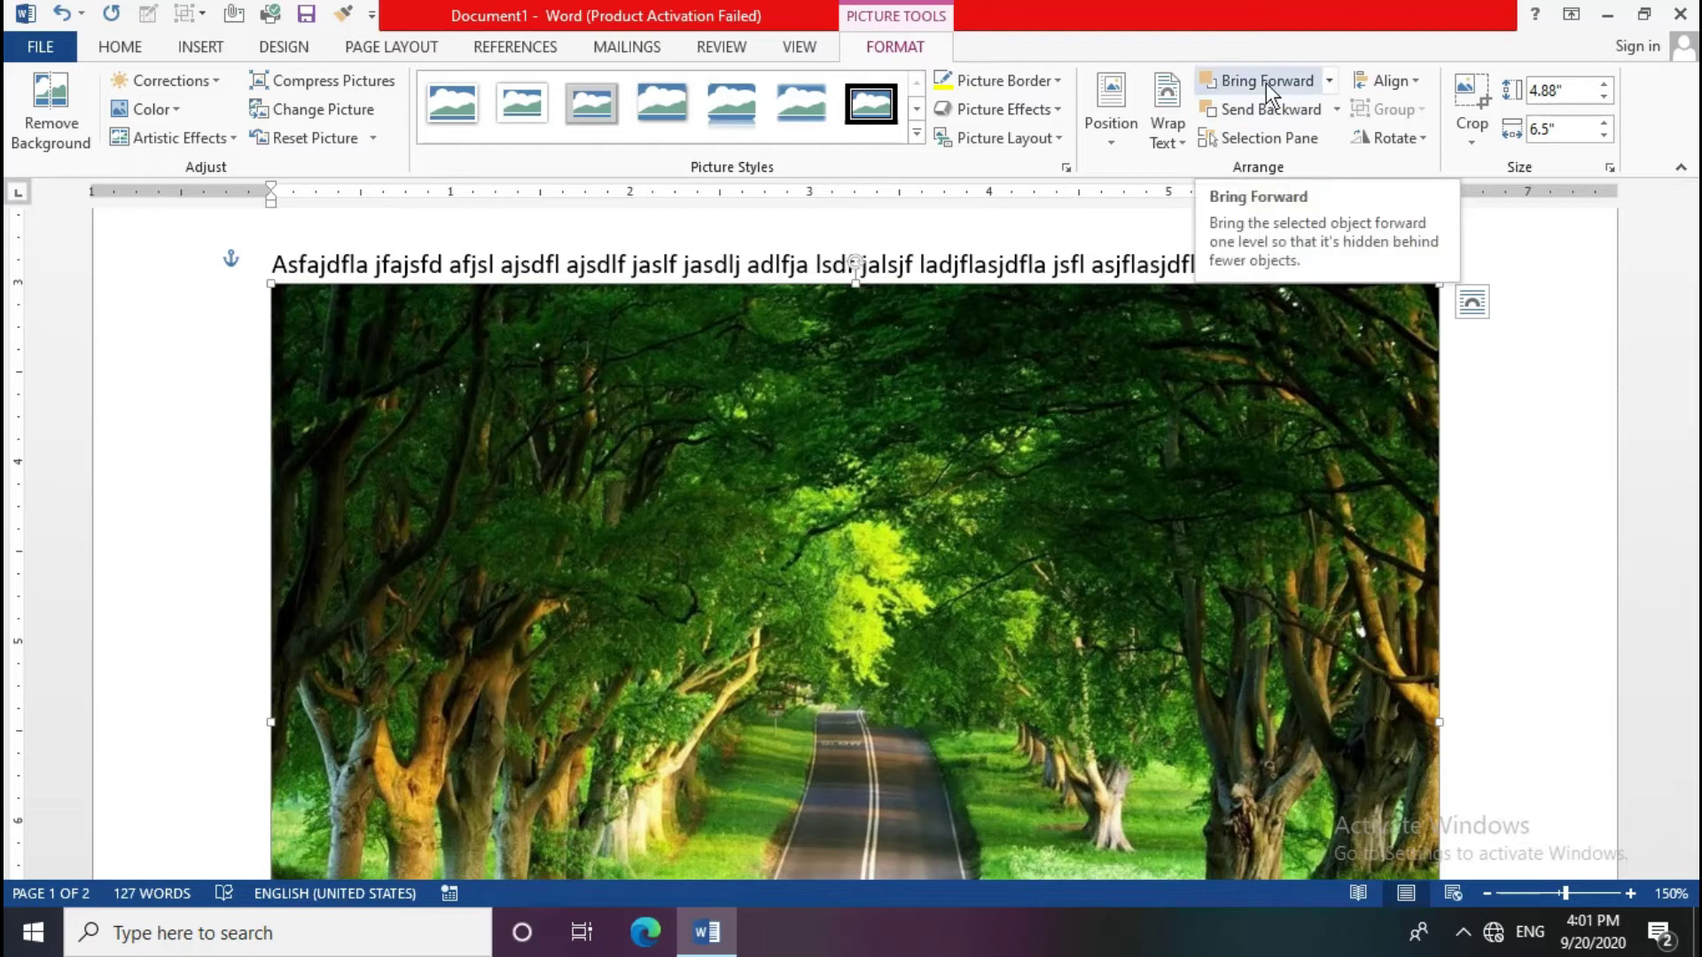
left_click(1268, 108)
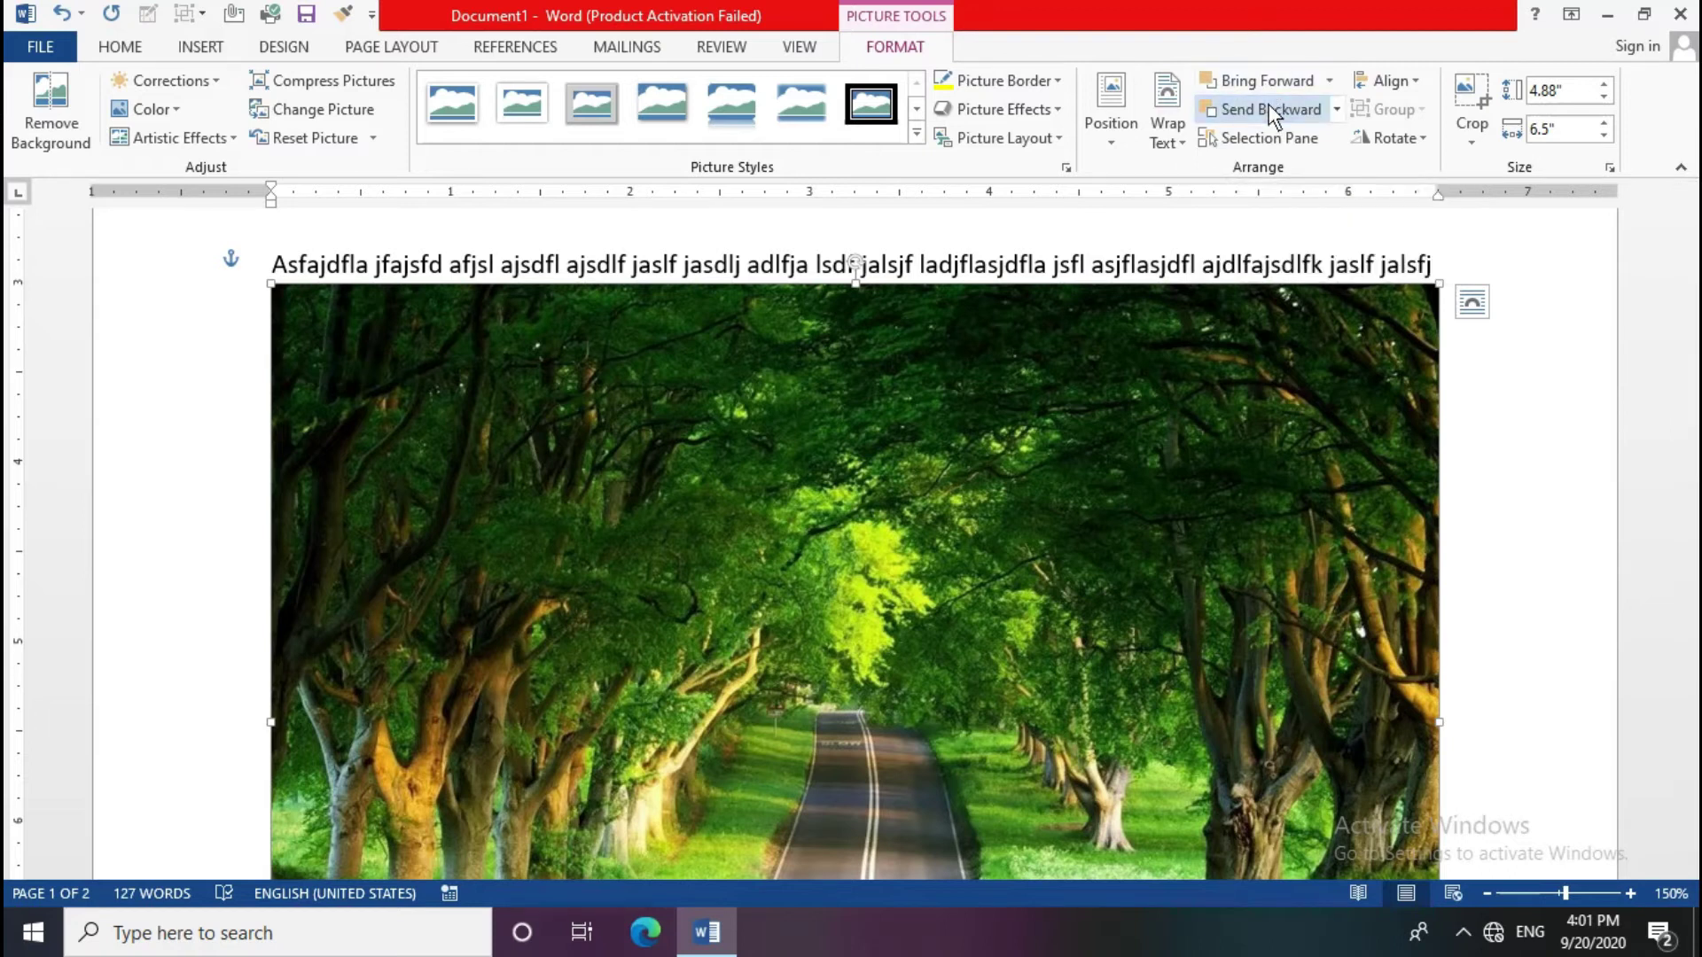
left_click(1268, 103)
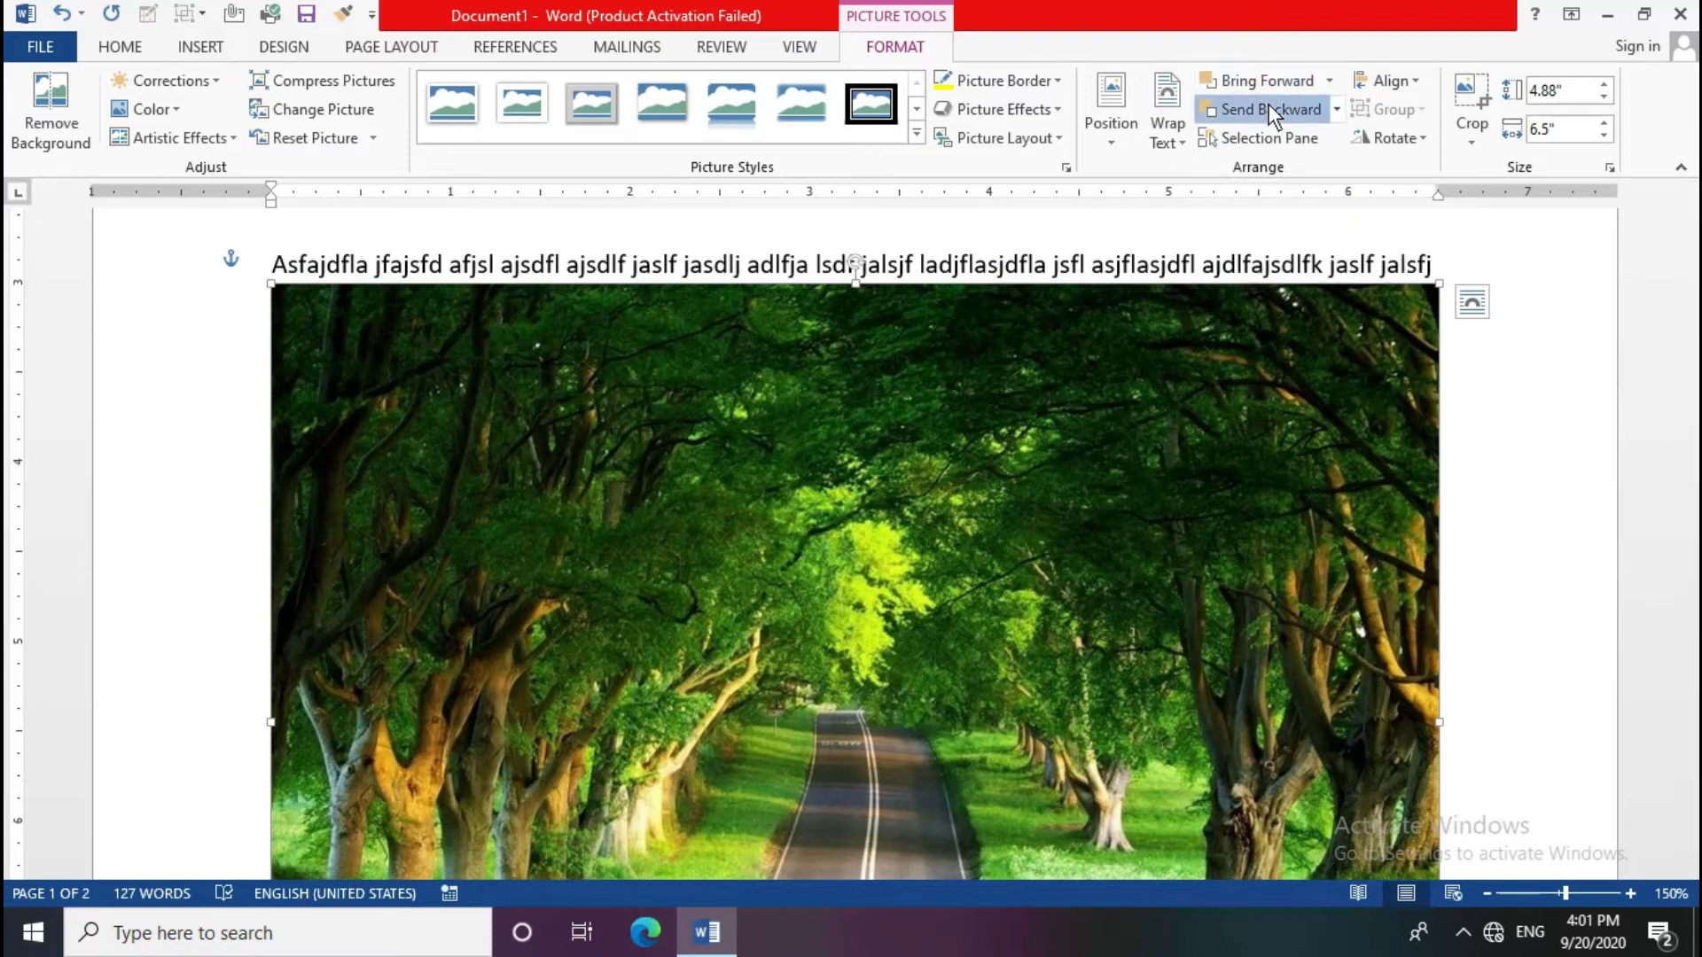
left_click(1269, 104)
left_click(1269, 104)
left_click(1268, 104)
left_click(1268, 104)
left_click(1269, 103)
left_click(1269, 108)
scroll(886, 709, "down", 3)
scroll(895, 681, "down", 5)
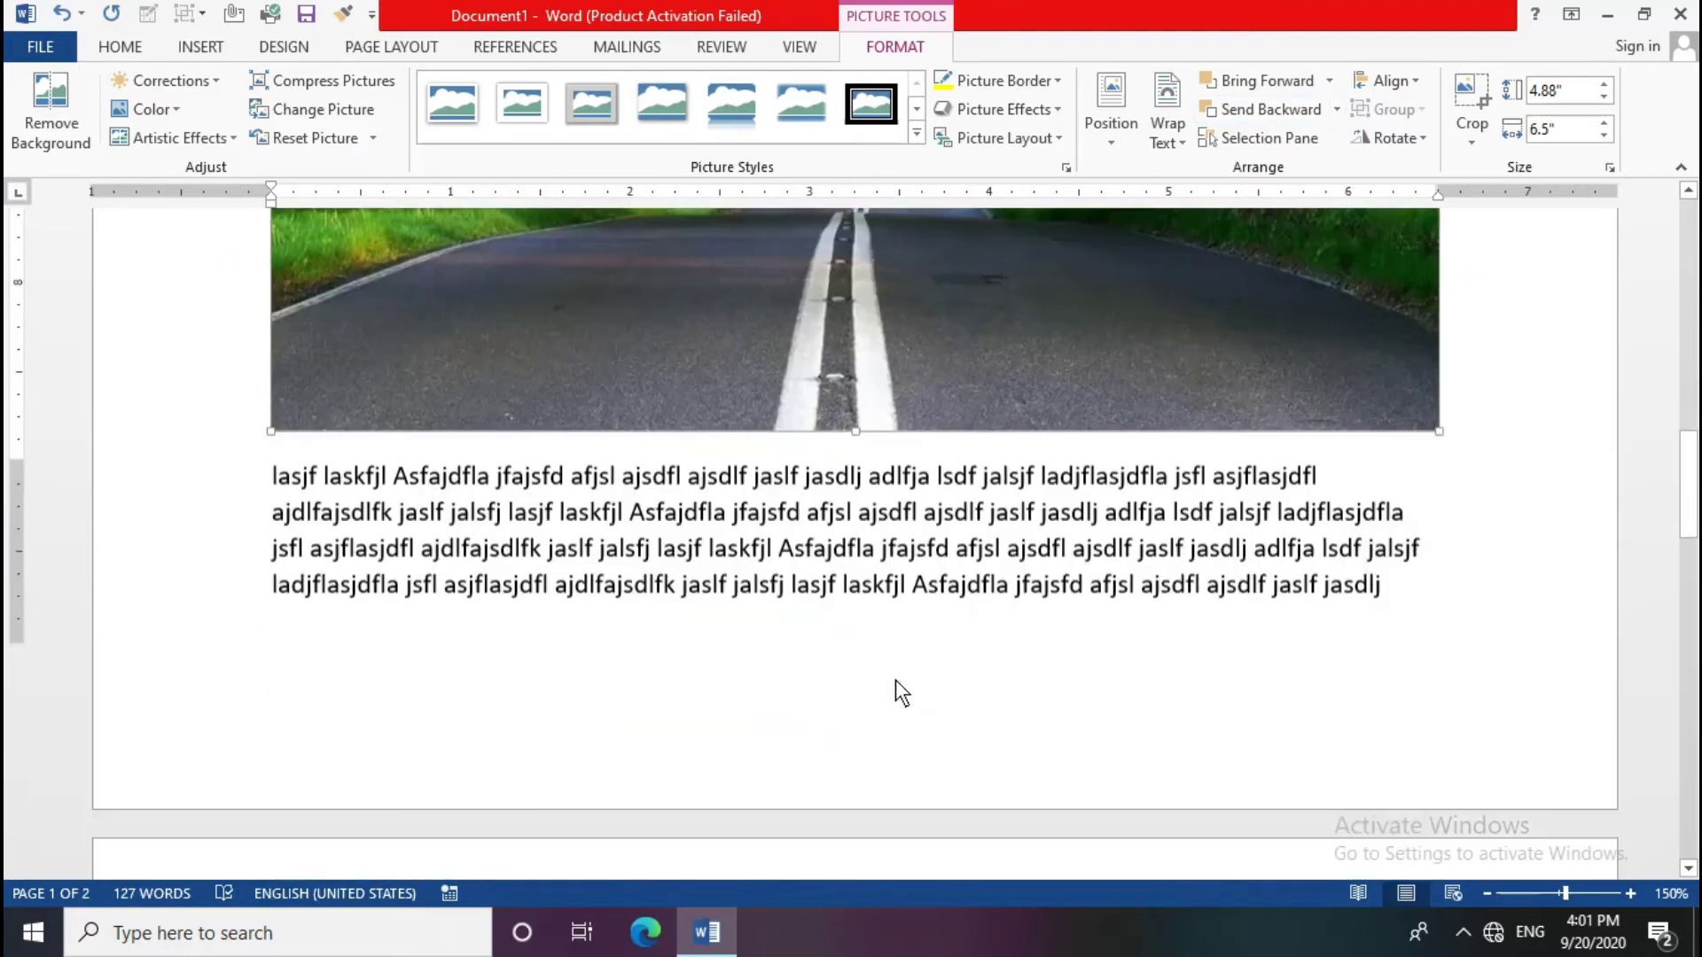
scroll(896, 681, "down", 3)
scroll(895, 681, "down", 4)
scroll(904, 678, "up", 2)
scroll(904, 678, "up", 3)
scroll(905, 678, "up", 3)
scroll(904, 678, "up", 3)
scroll(904, 678, "up", 3)
scroll(904, 678, "up", 1)
scroll(1064, 545, "up", 1)
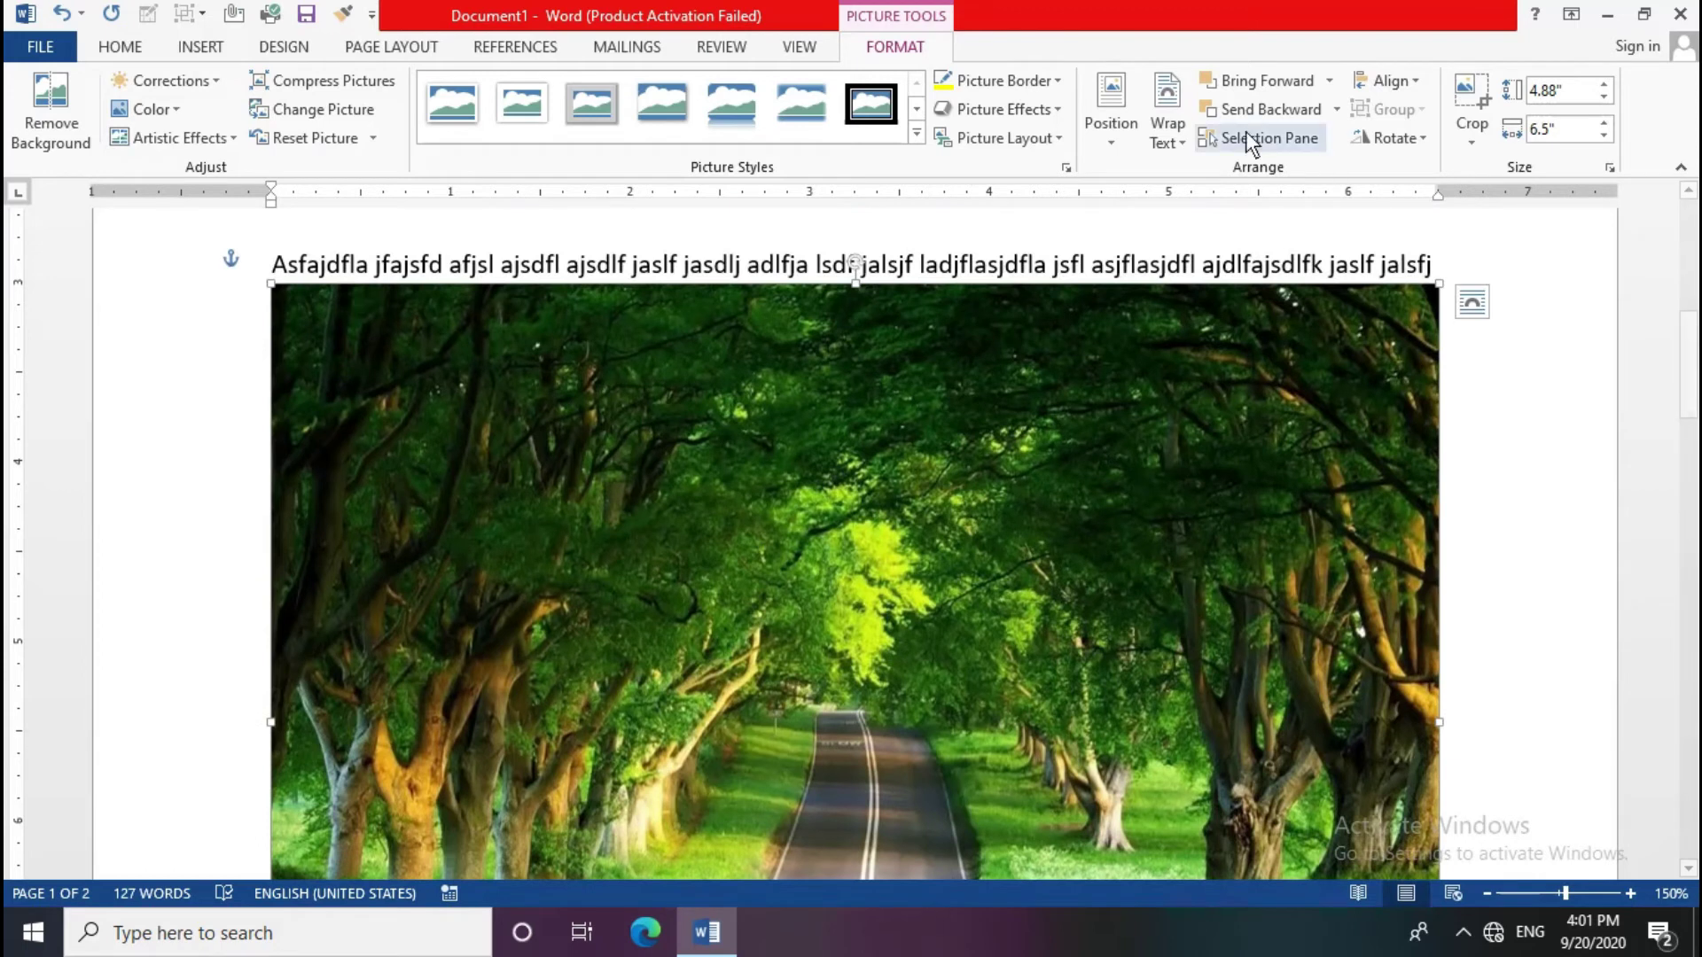
left_click(1246, 138)
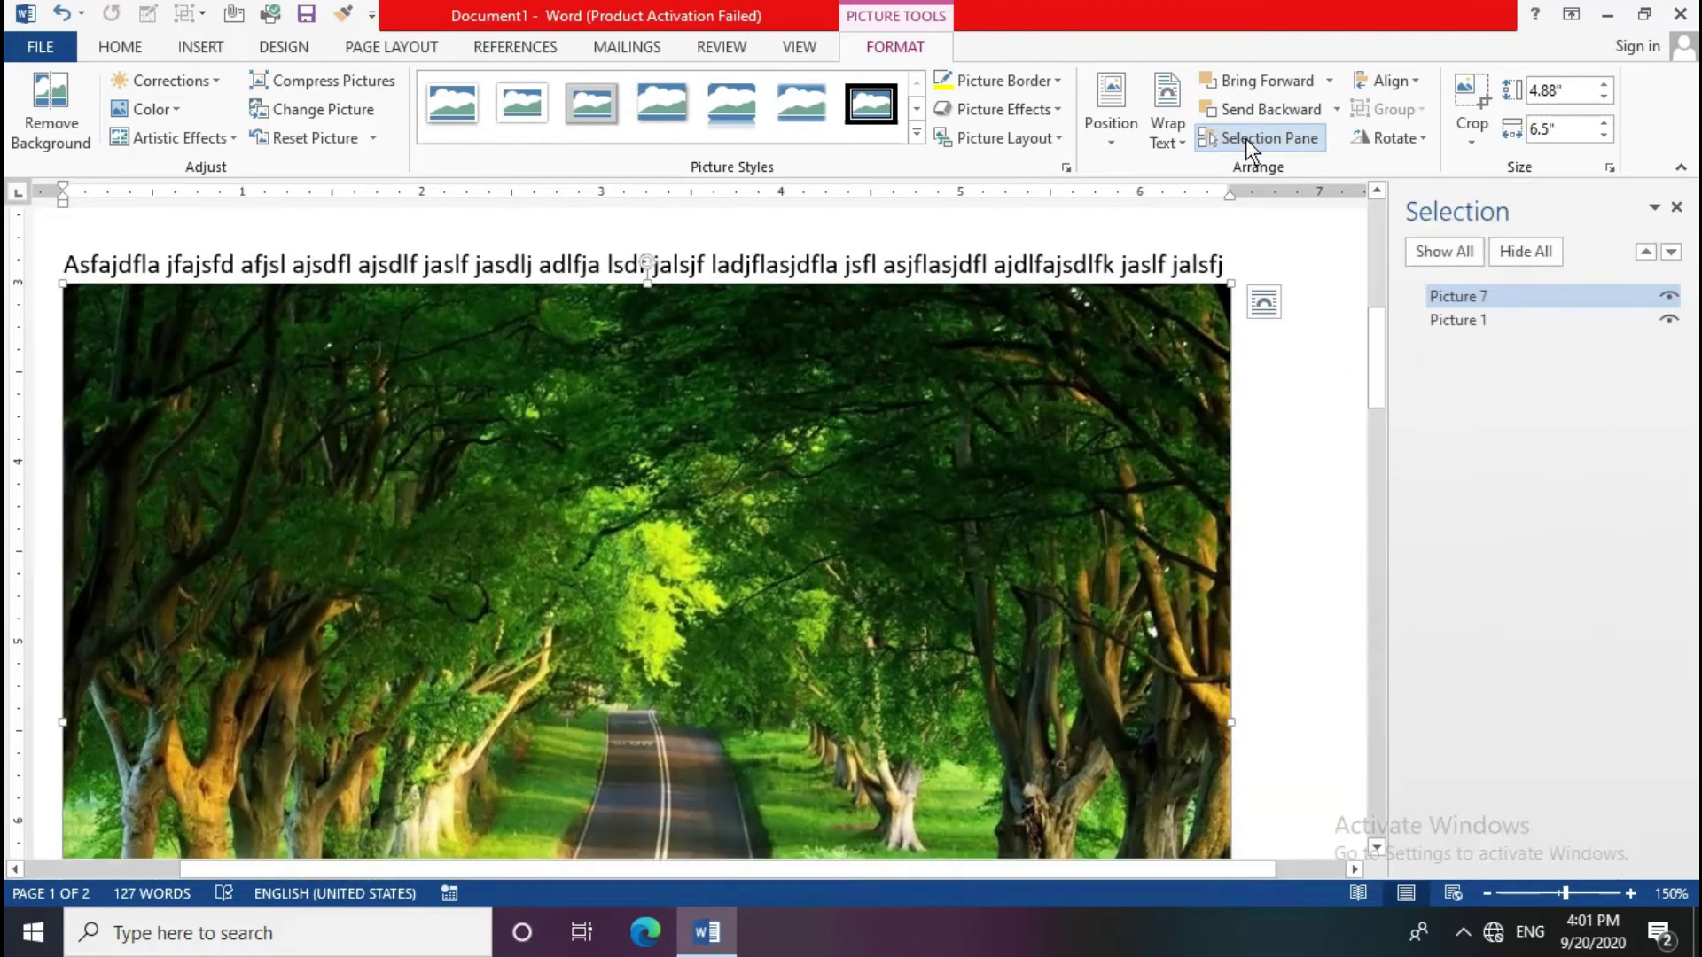
mouse_move(1088, 443)
left_mouse_down()
mouse_move(1172, 699)
mouse_move(1030, 555)
left_mouse_up()
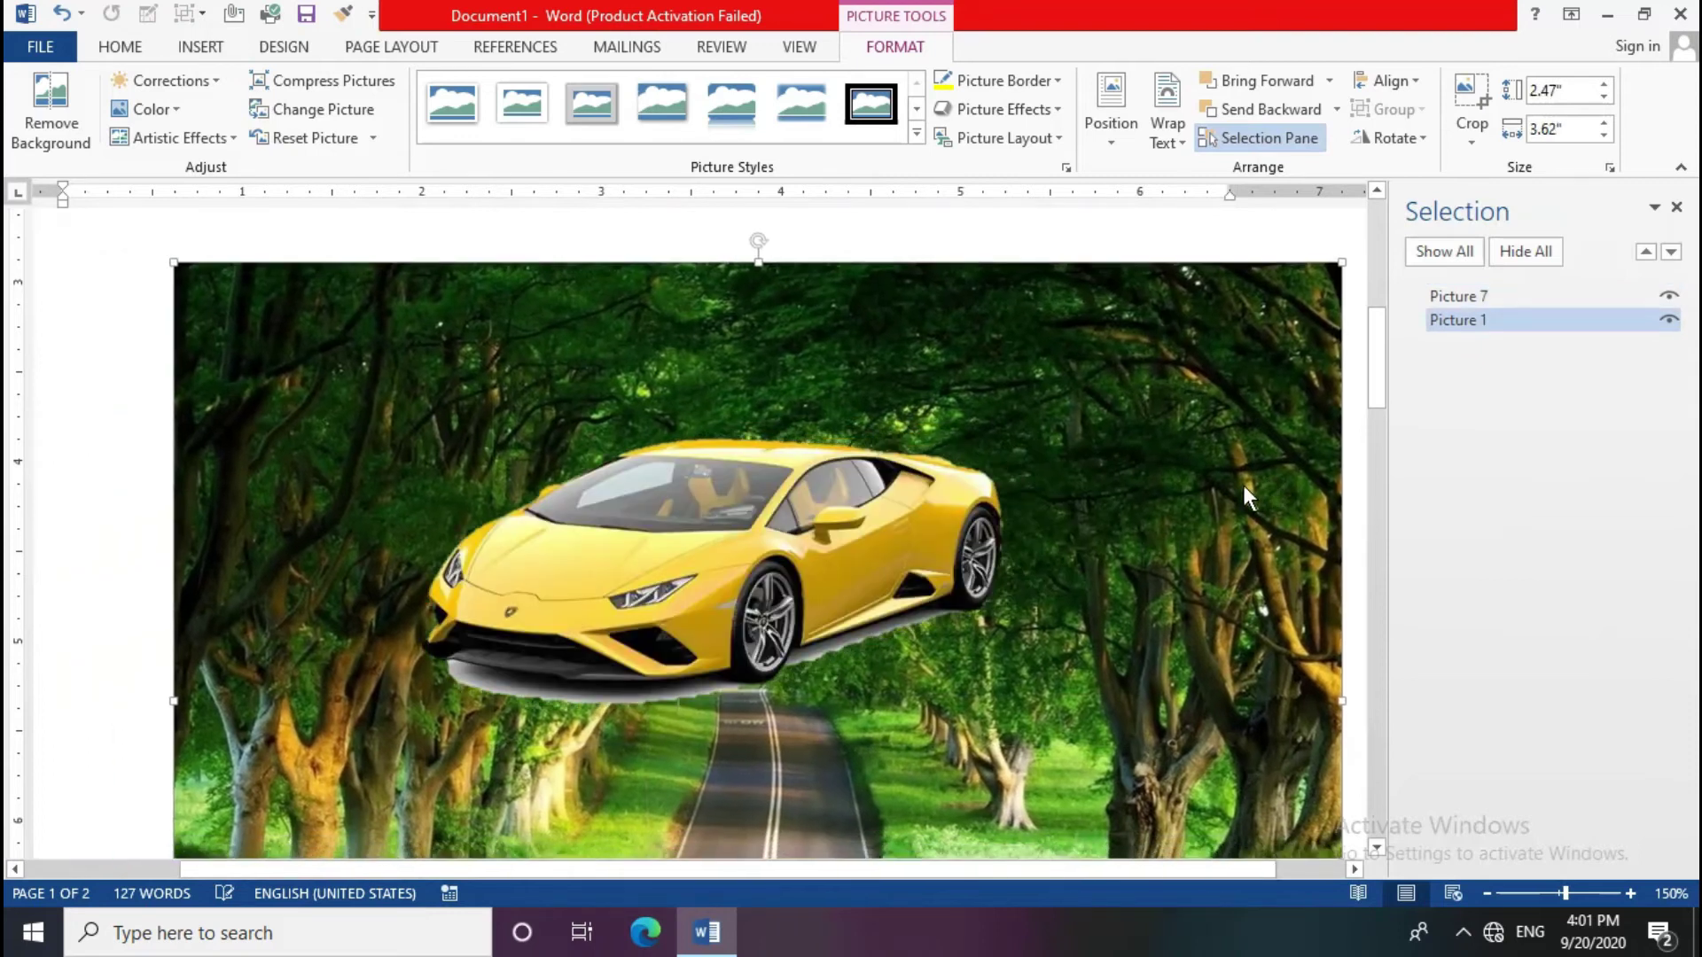
left_click_drag(1158, 505, 1209, 473)
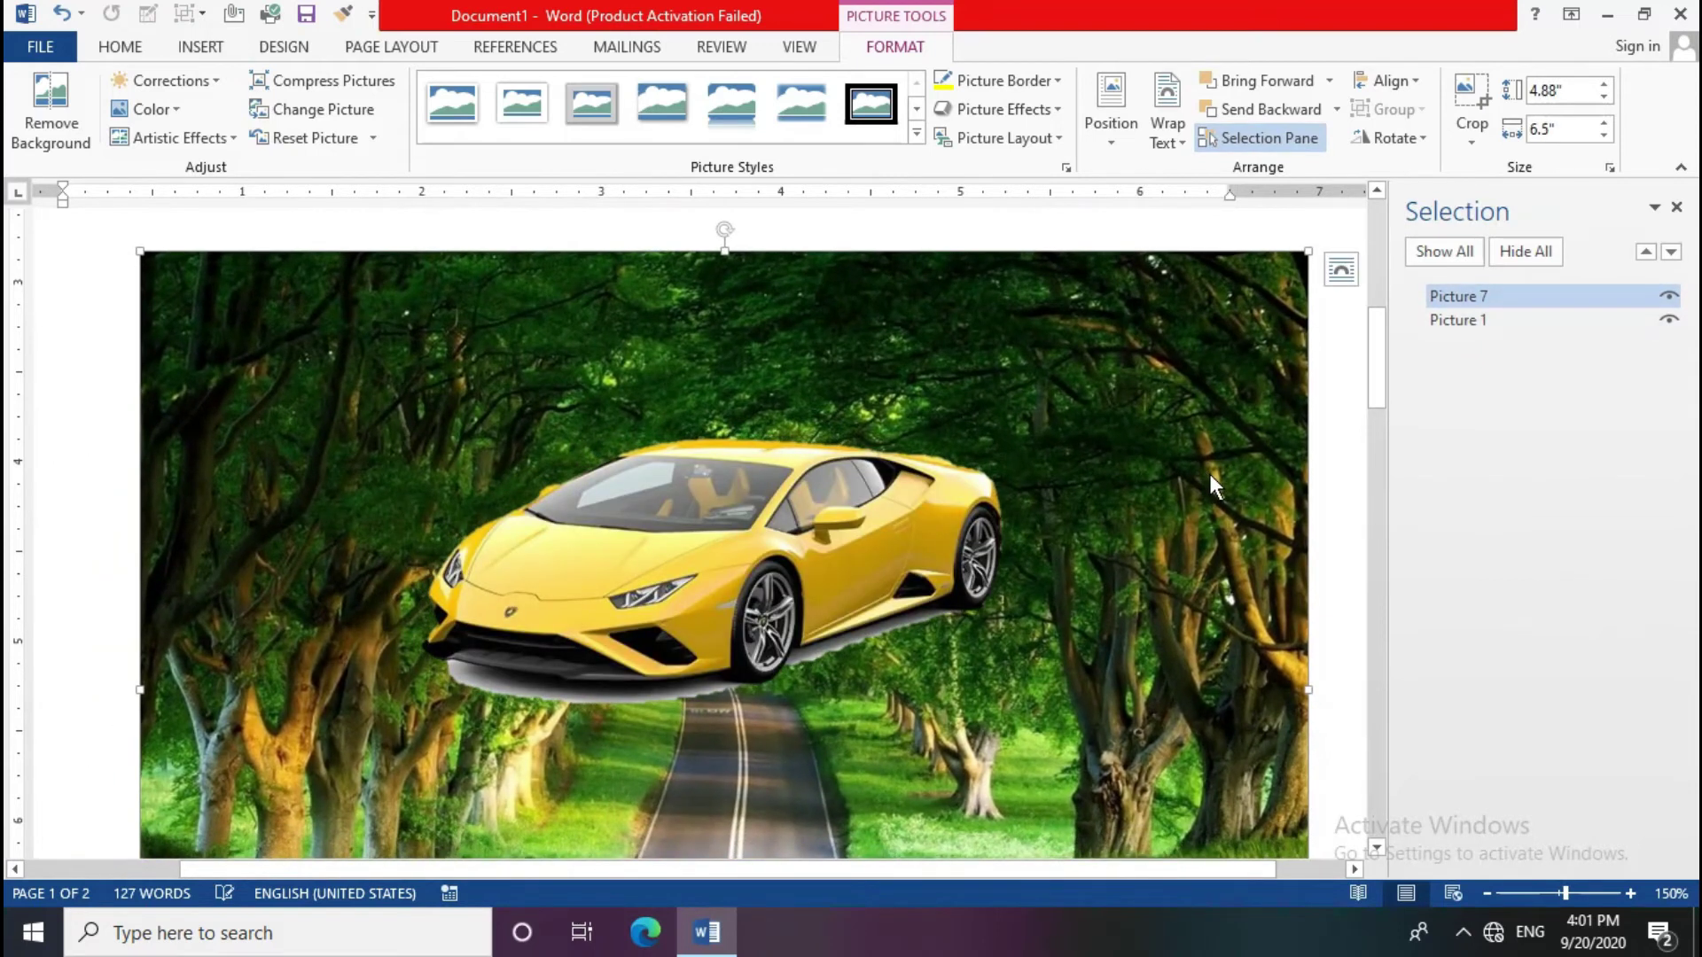
left_click(842, 550)
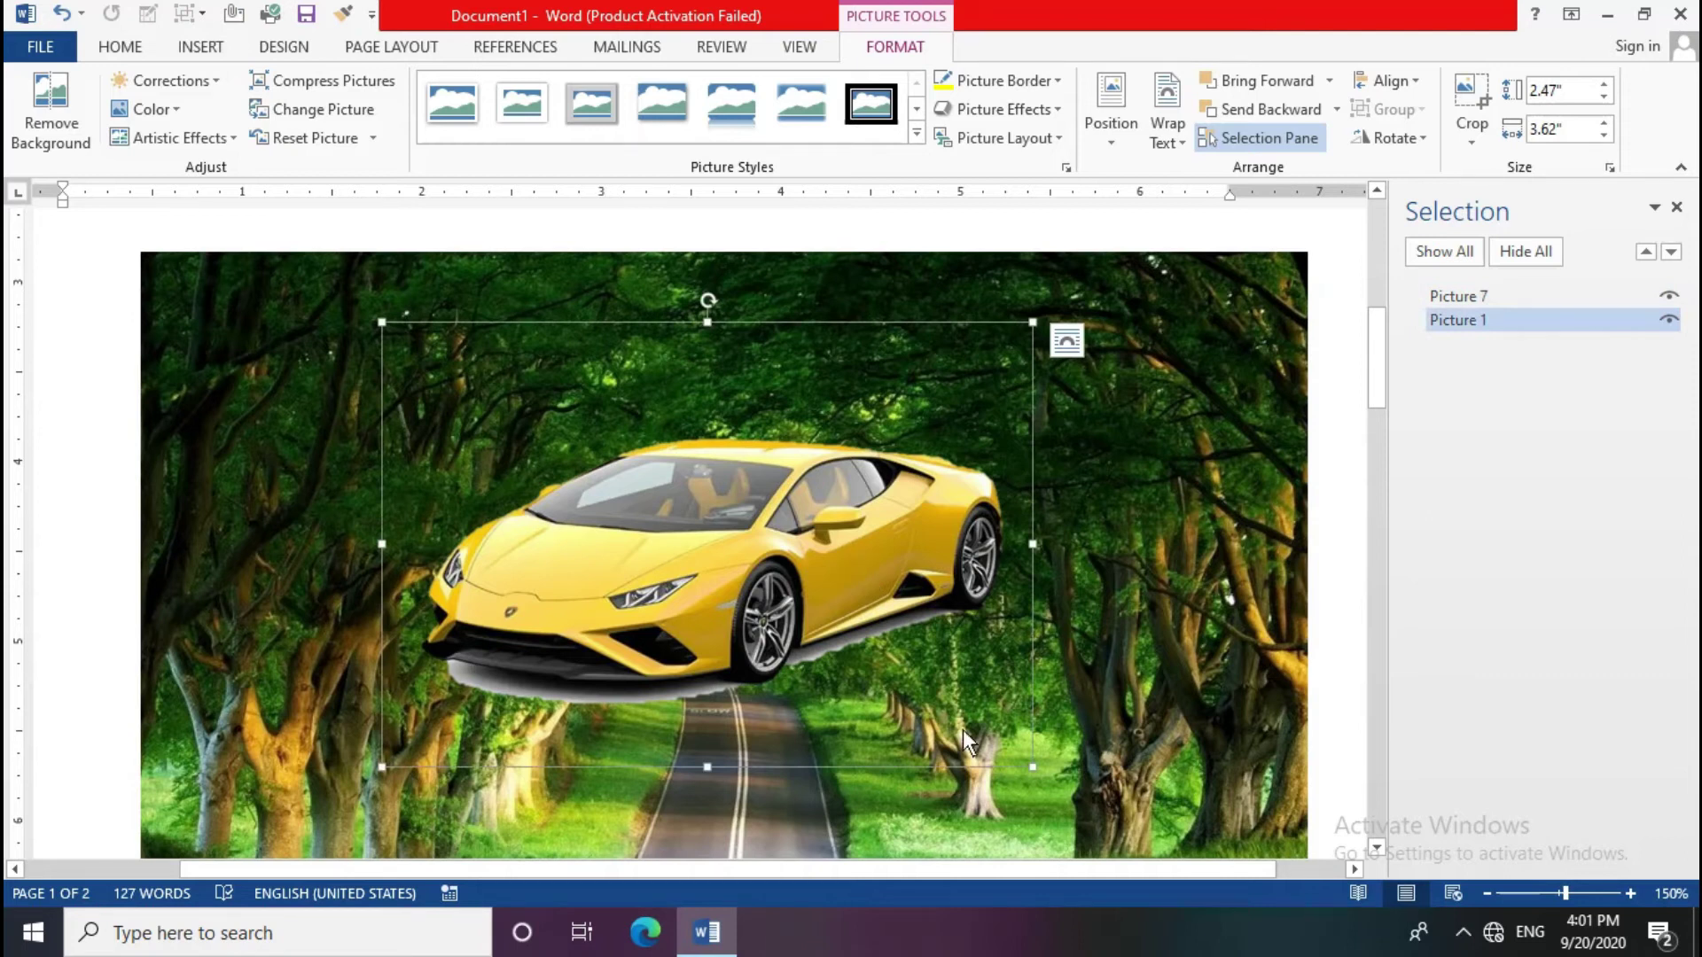
left_click(62, 13)
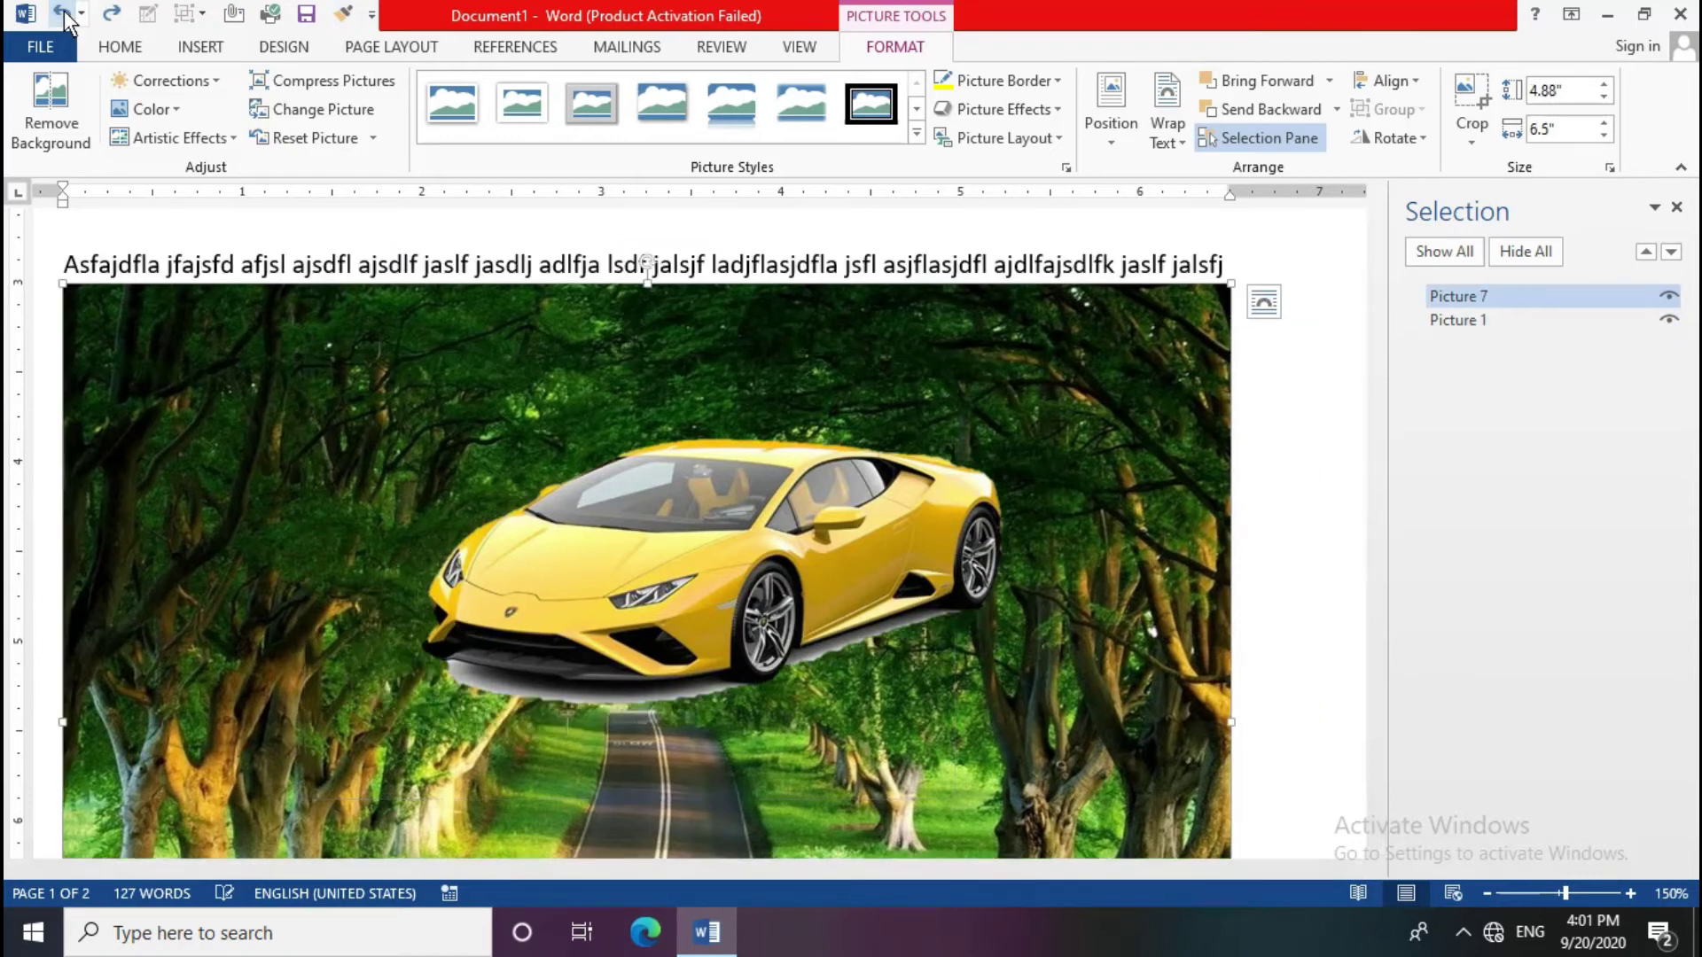
left_click(62, 13)
left_click(62, 13)
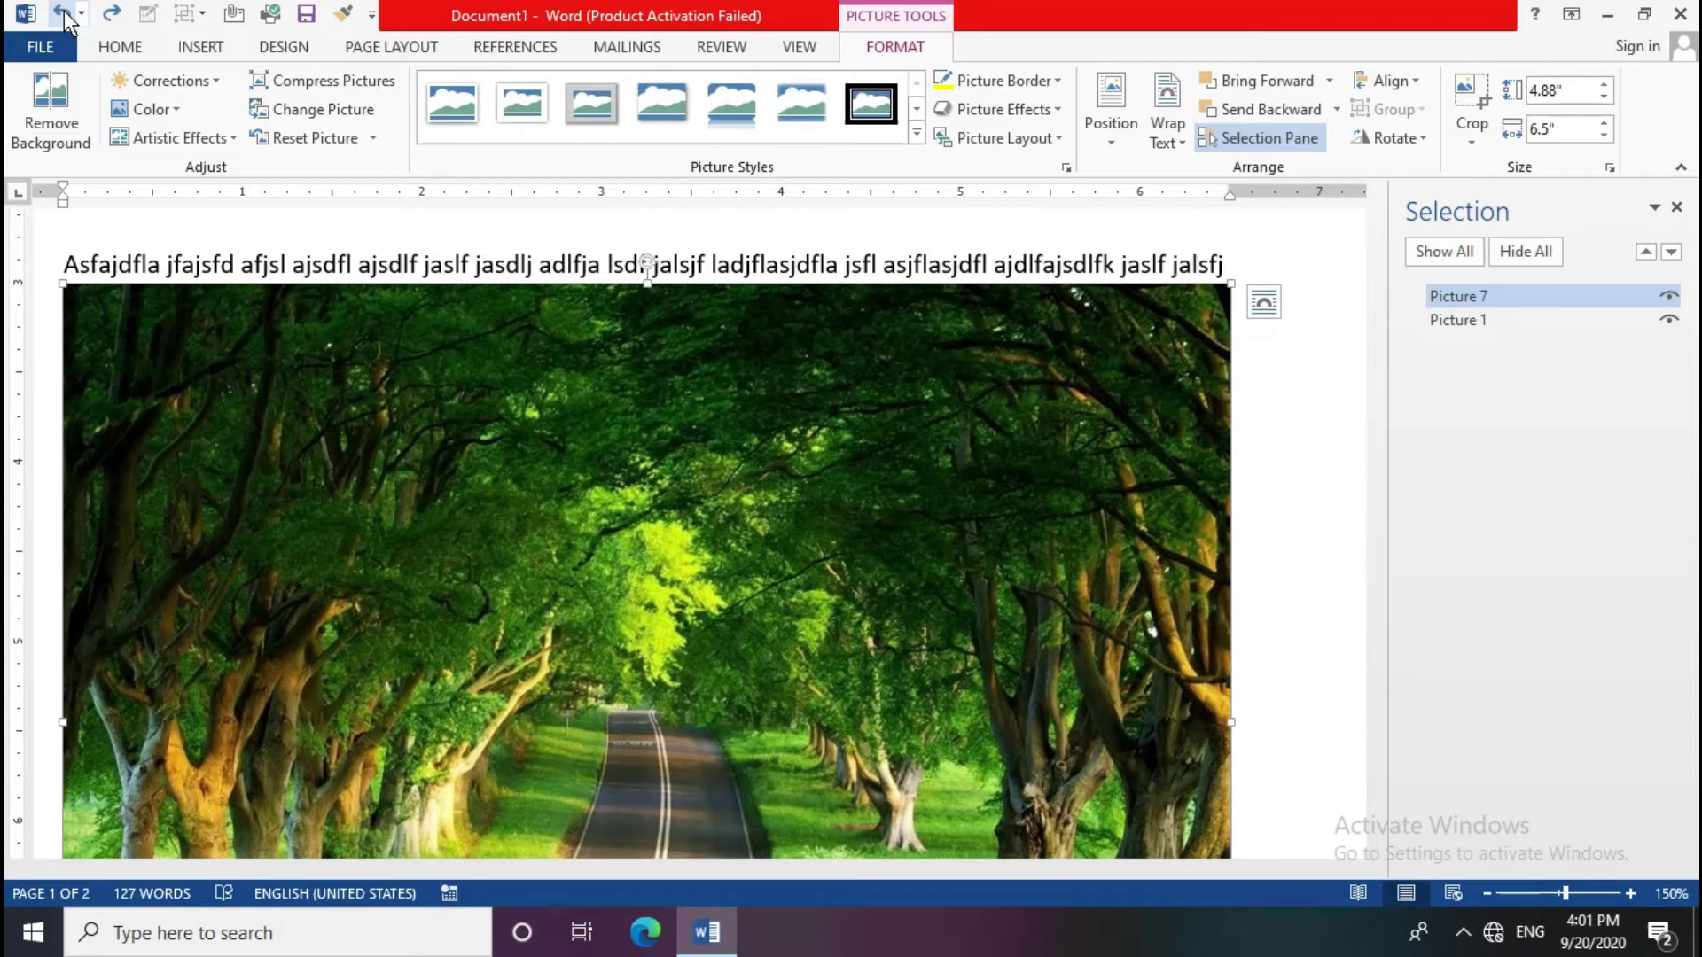
left_click(62, 13)
left_click(1675, 209)
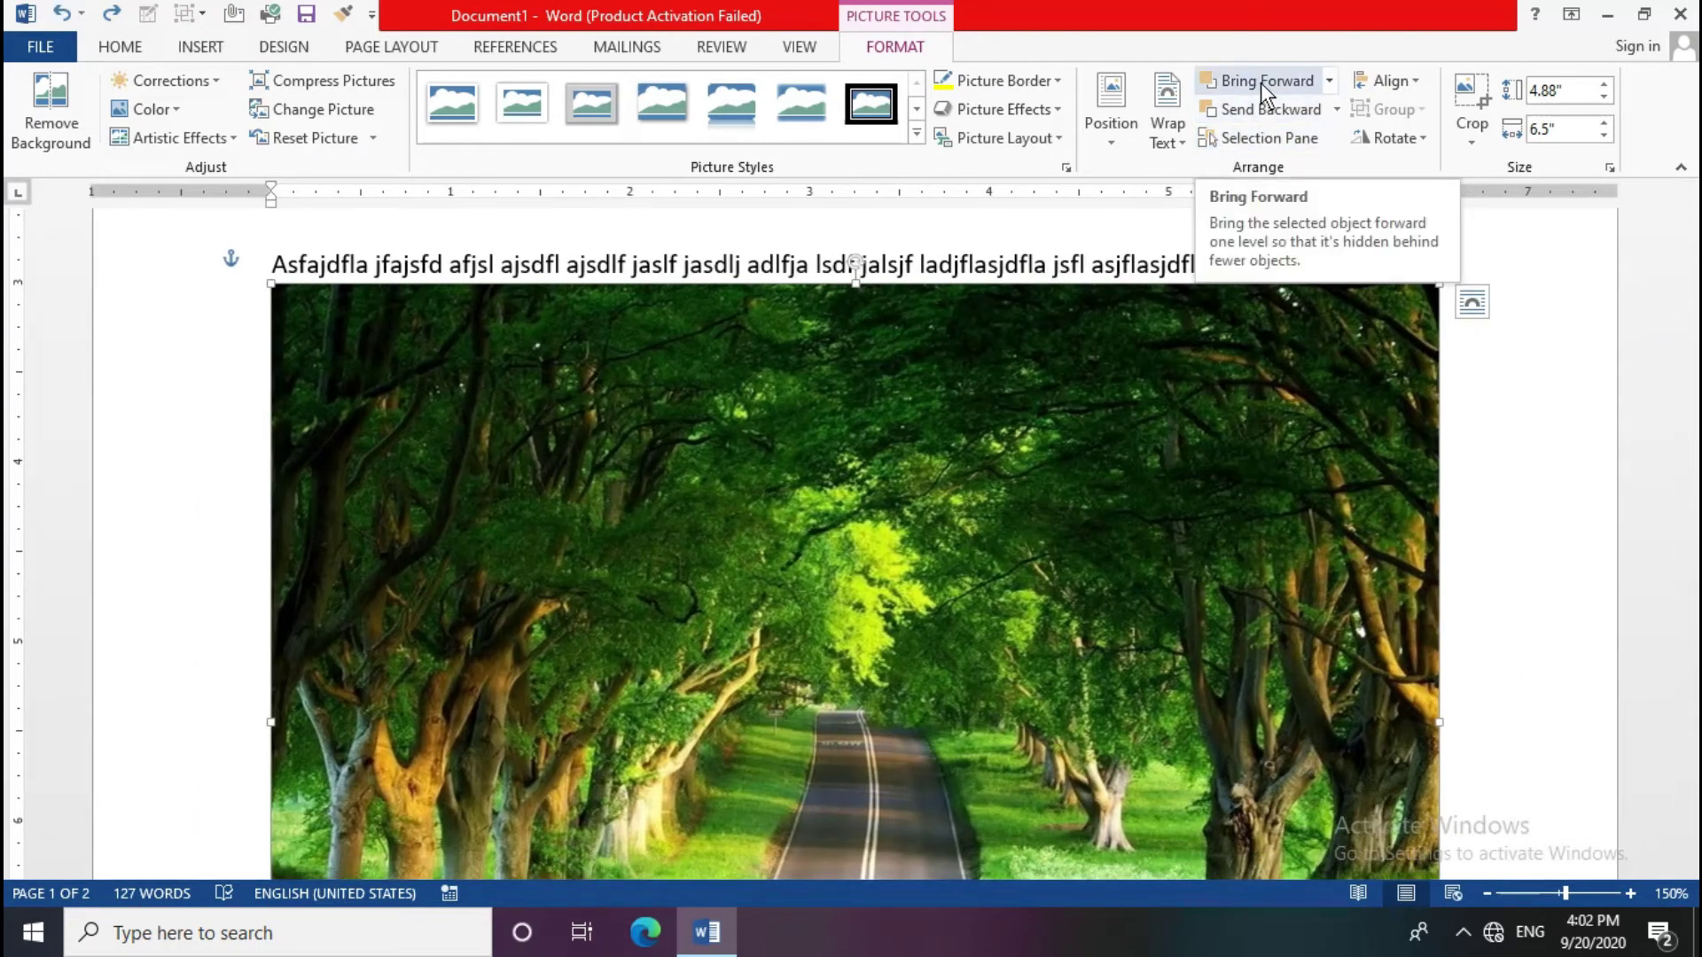
Step: Send the road picture backward so the yellow car shows in front of it
left_click(1265, 110)
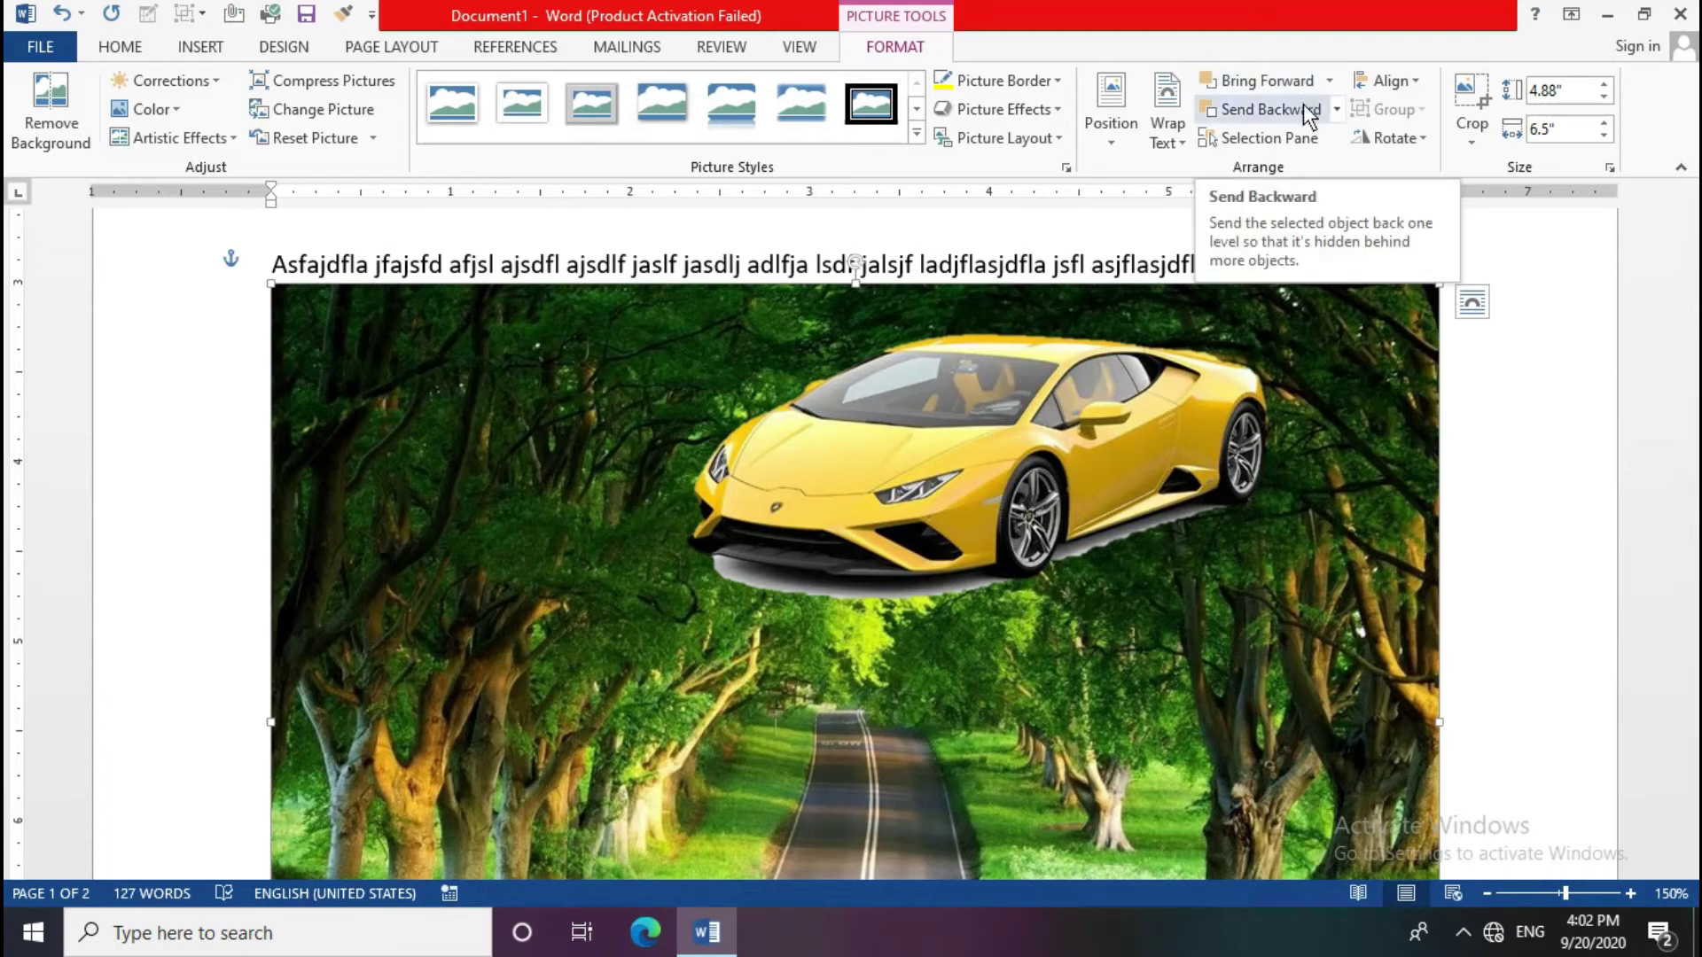
scroll(1156, 525, "down", 3)
Step: Drag the yellow car down onto the road in the forest picture
left_click(892, 483)
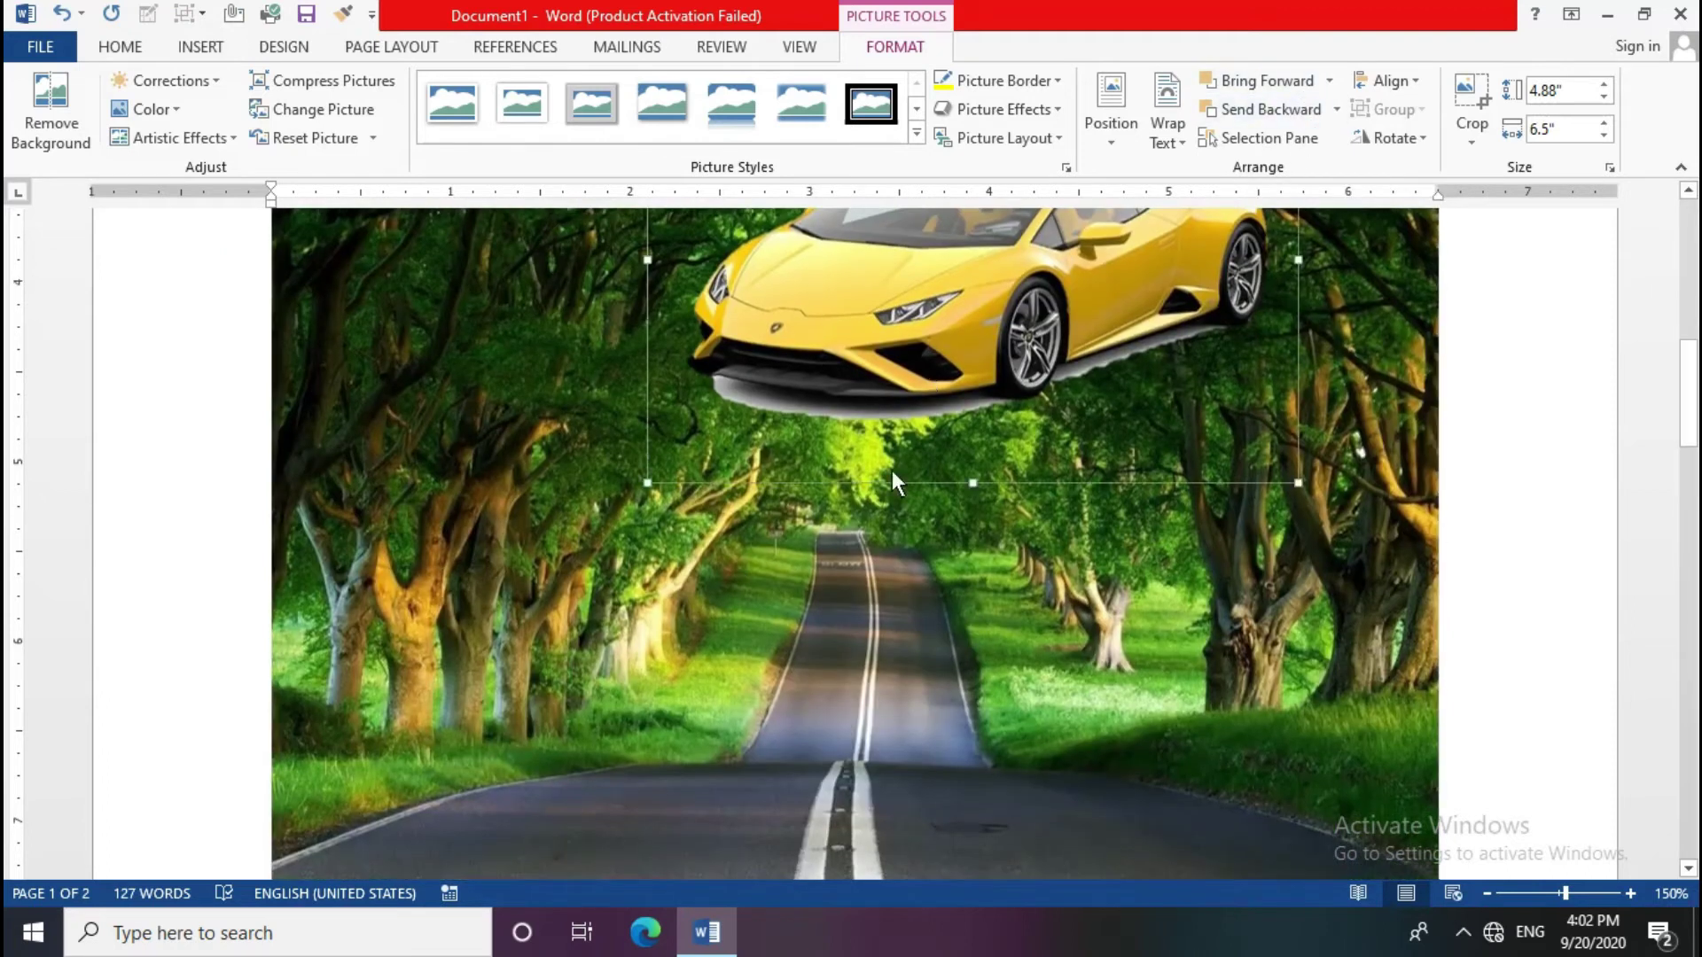
left_click_drag(892, 472, 854, 786)
scroll(881, 615, "down", 3)
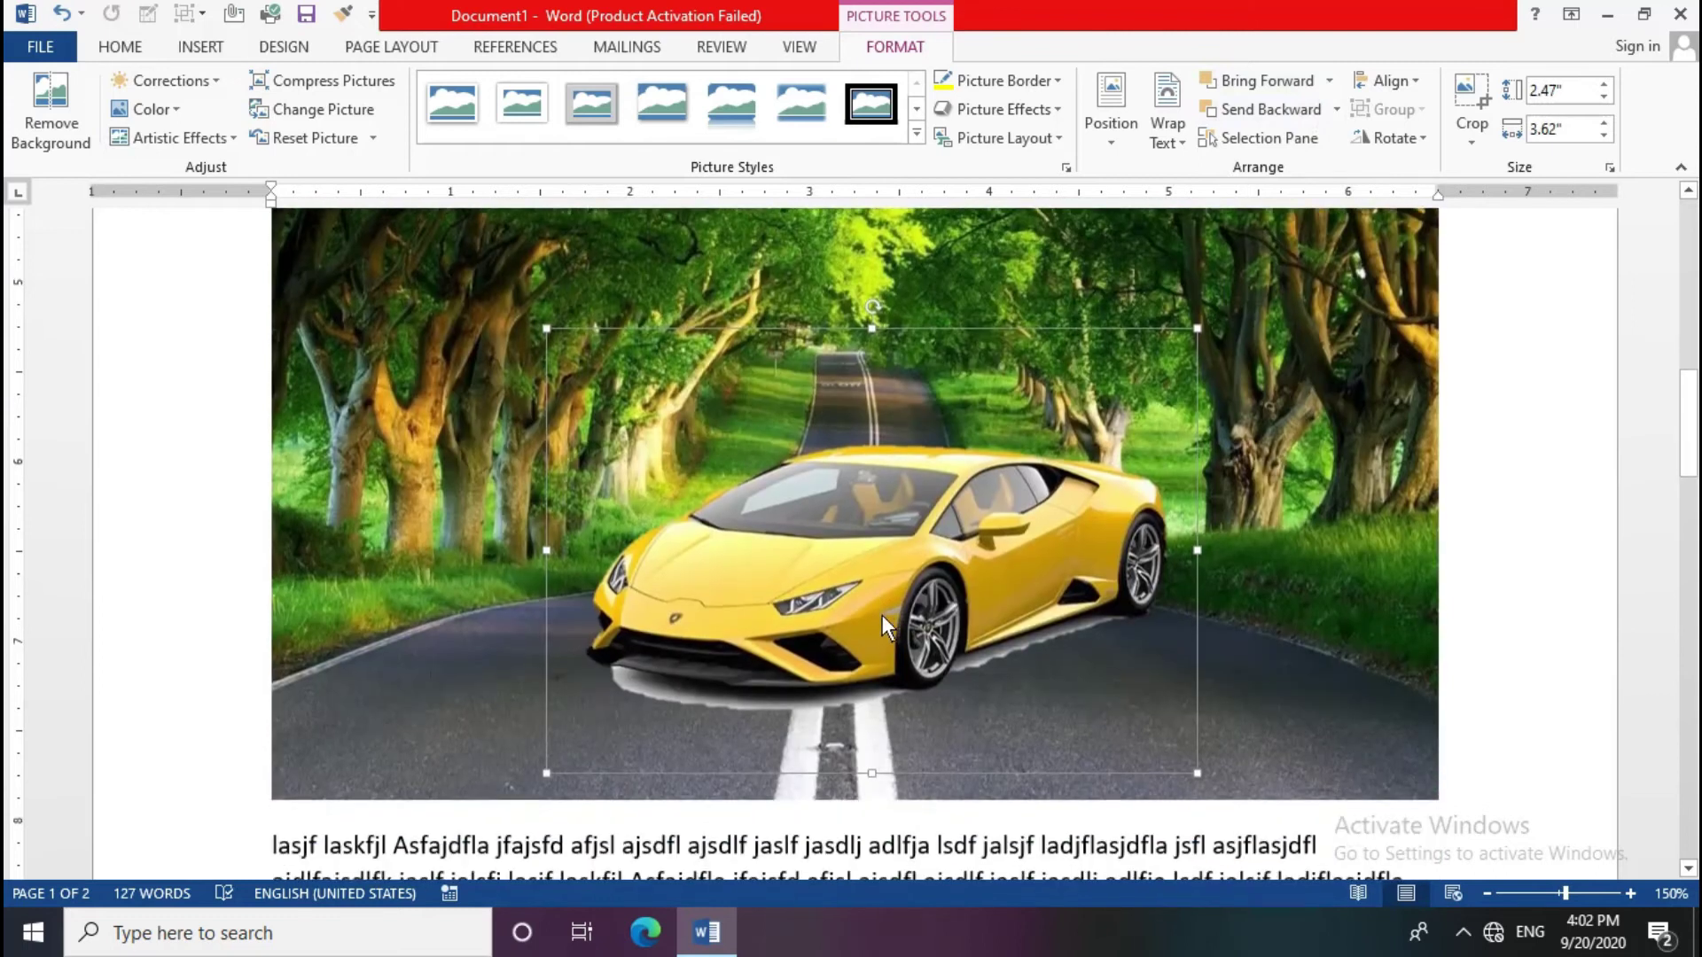
left_click_drag(881, 615, 823, 727)
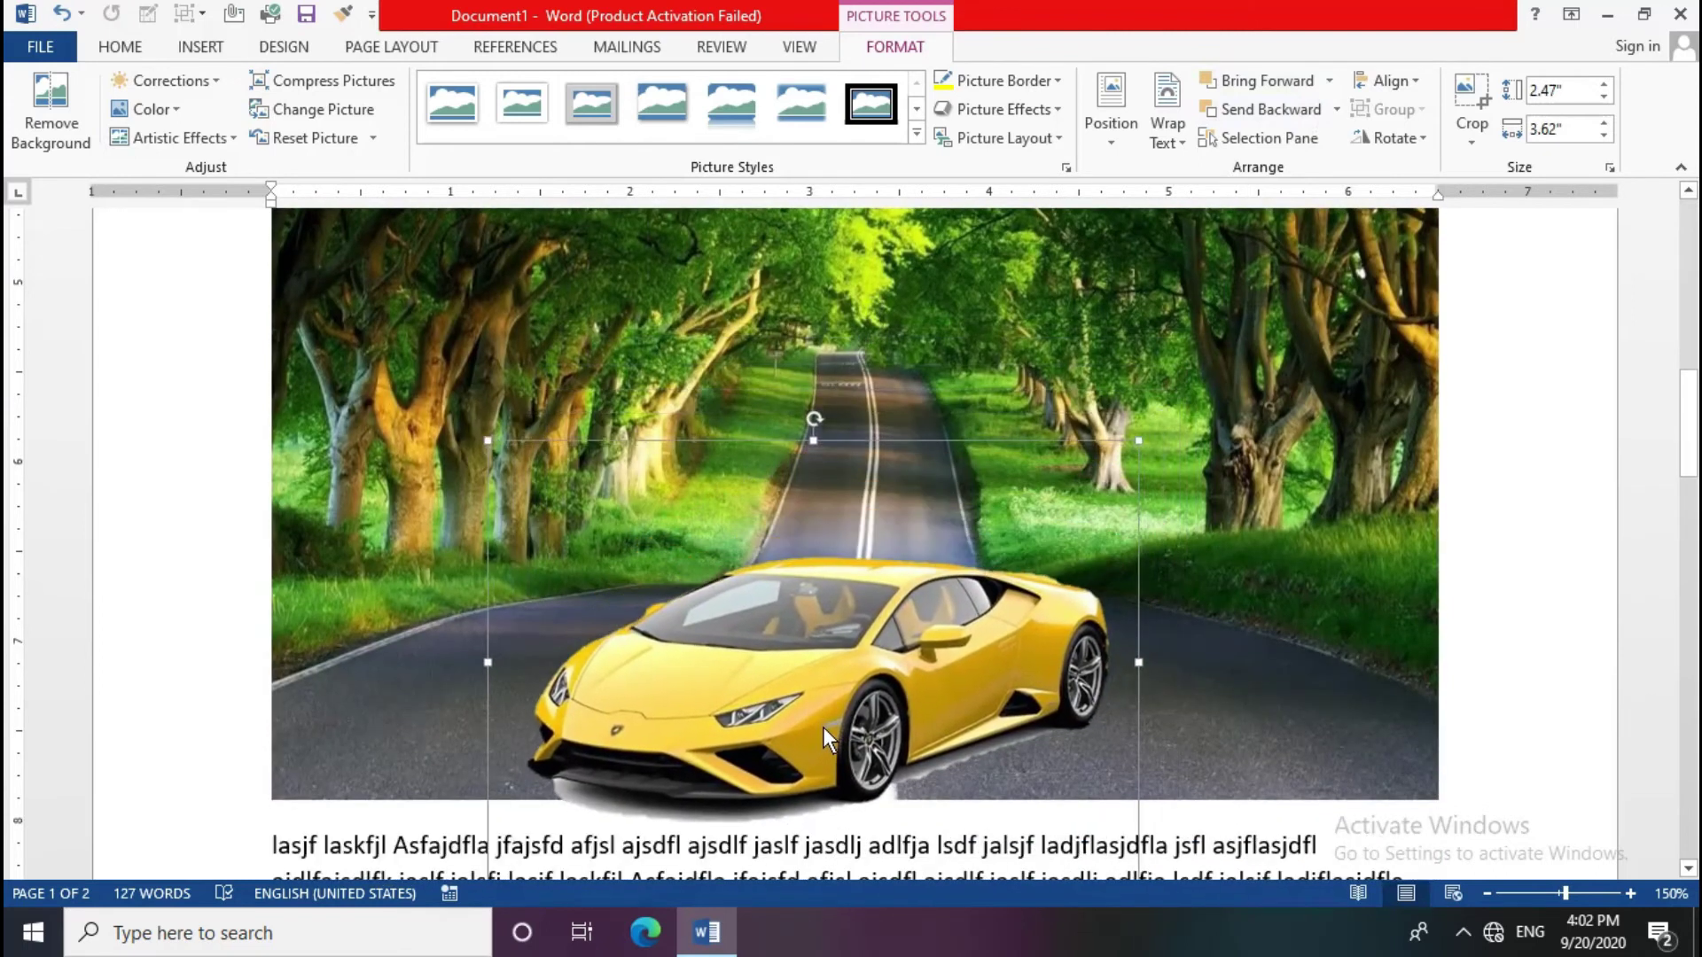
left_click(1423, 624)
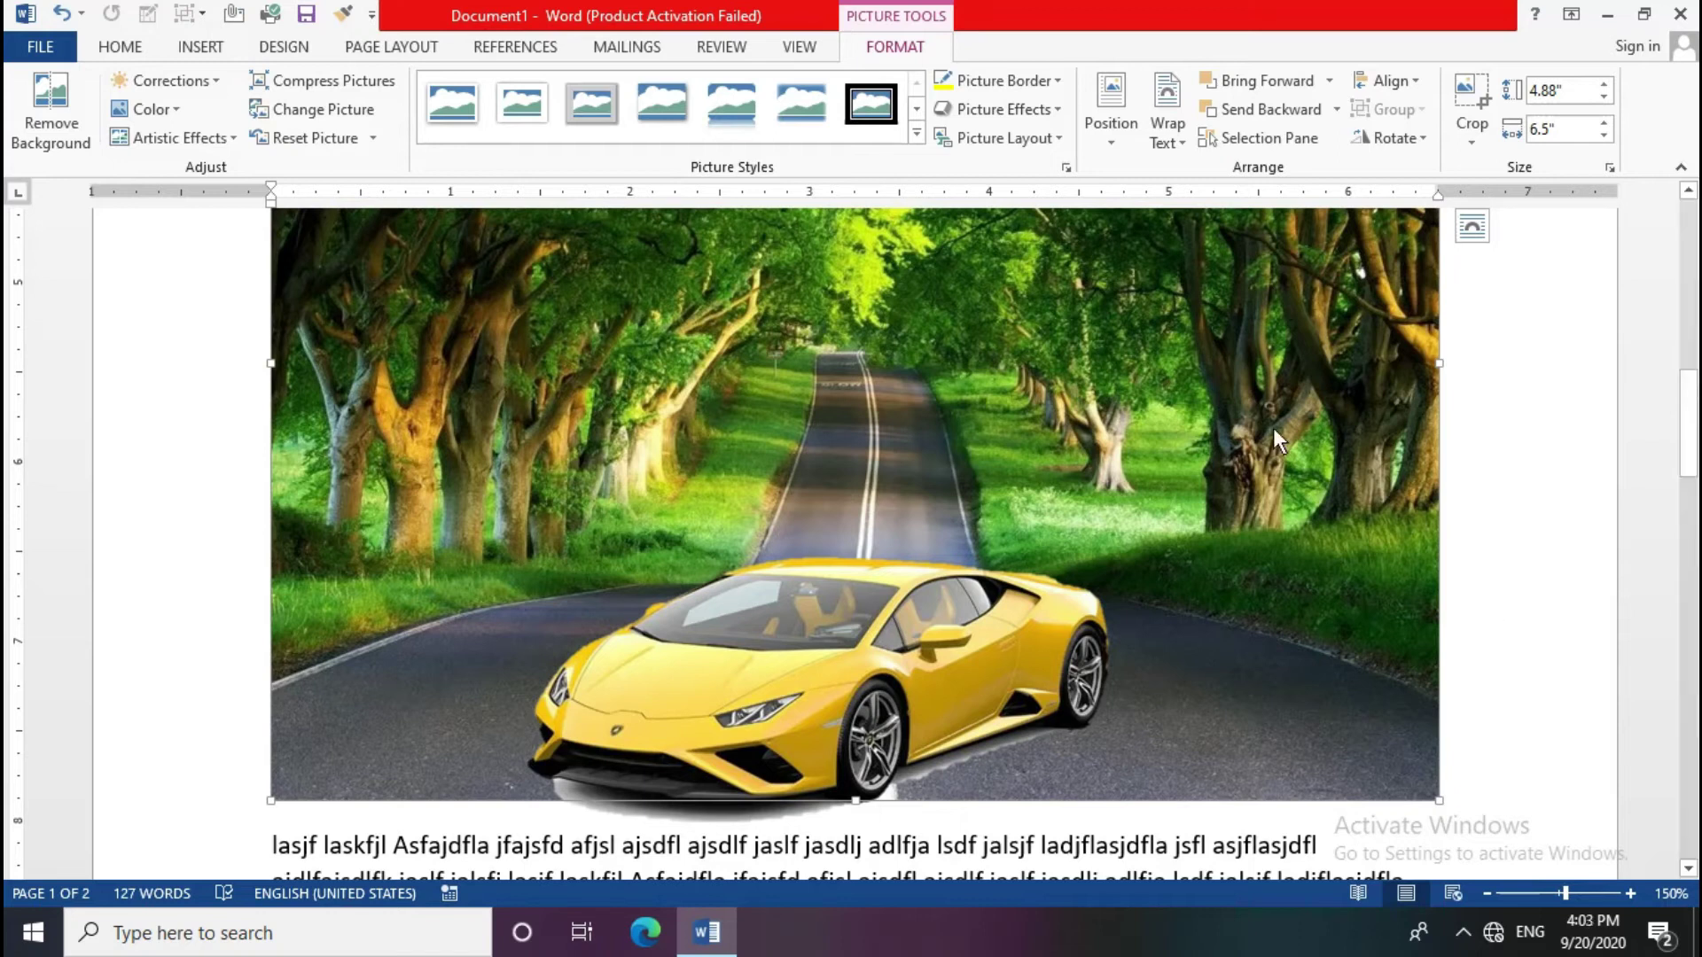
left_click(1565, 620)
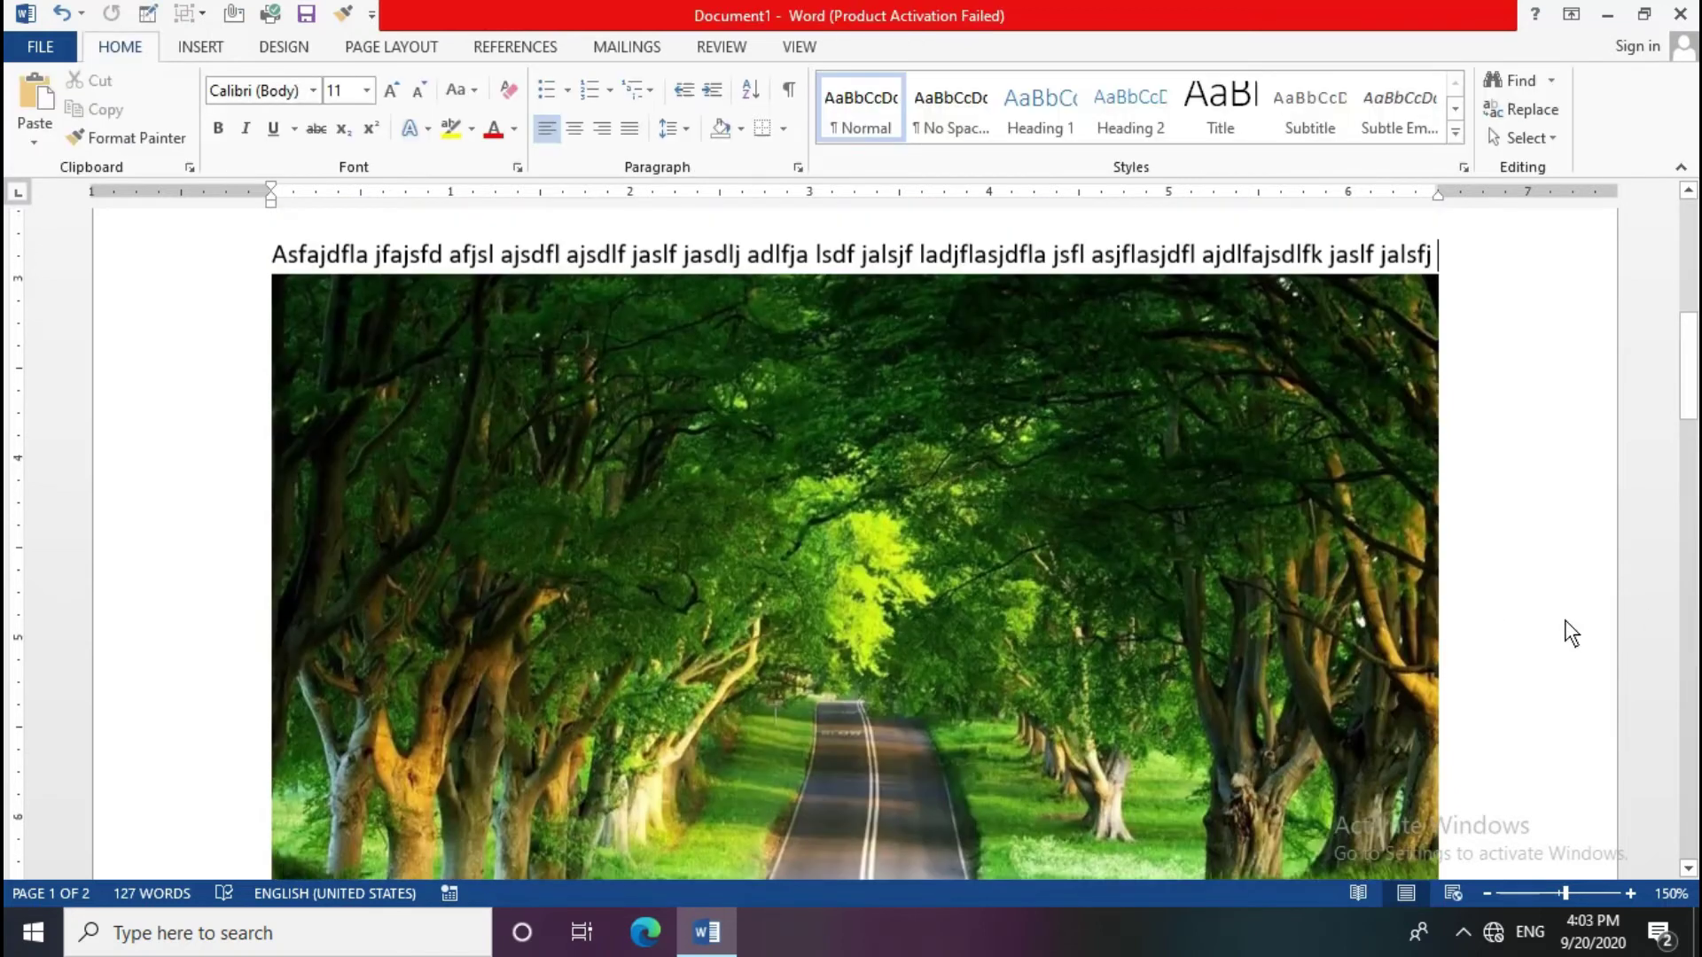
scroll(1565, 619, "down", 1)
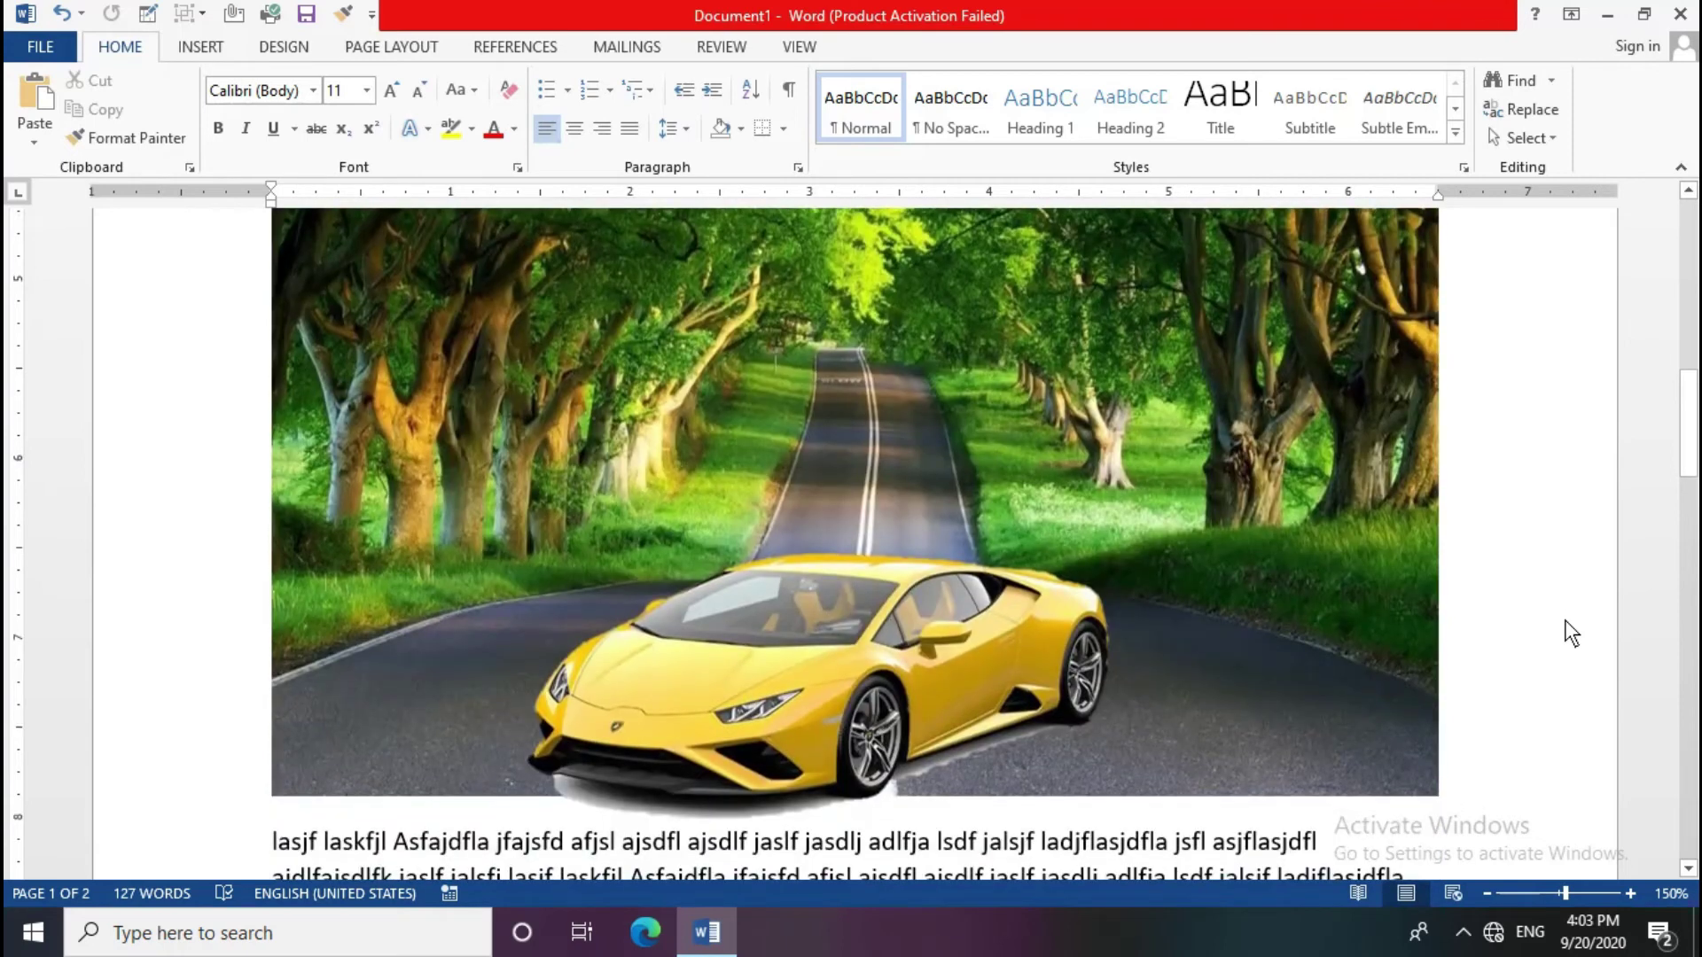
Step: Tilt the car slightly counter-clockwise and nudge it right and down onto the road
left_click(1090, 668)
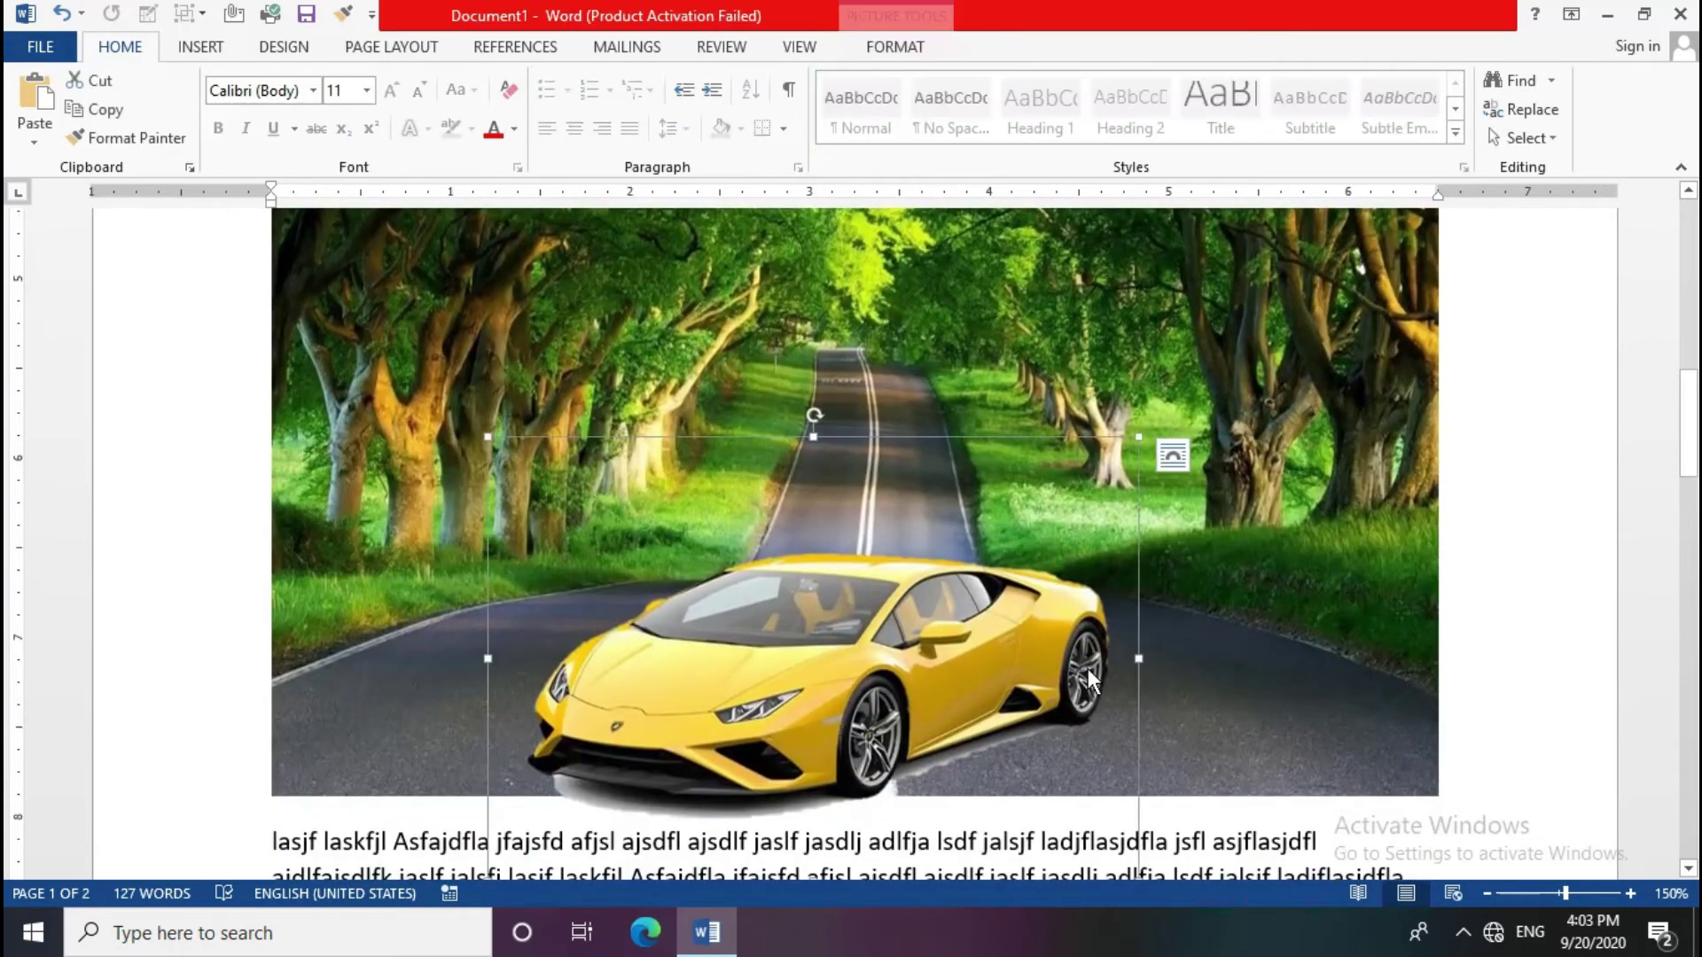
mouse_move(813, 417)
left_mouse_down()
mouse_move(778, 416)
mouse_move(828, 439)
left_mouse_up()
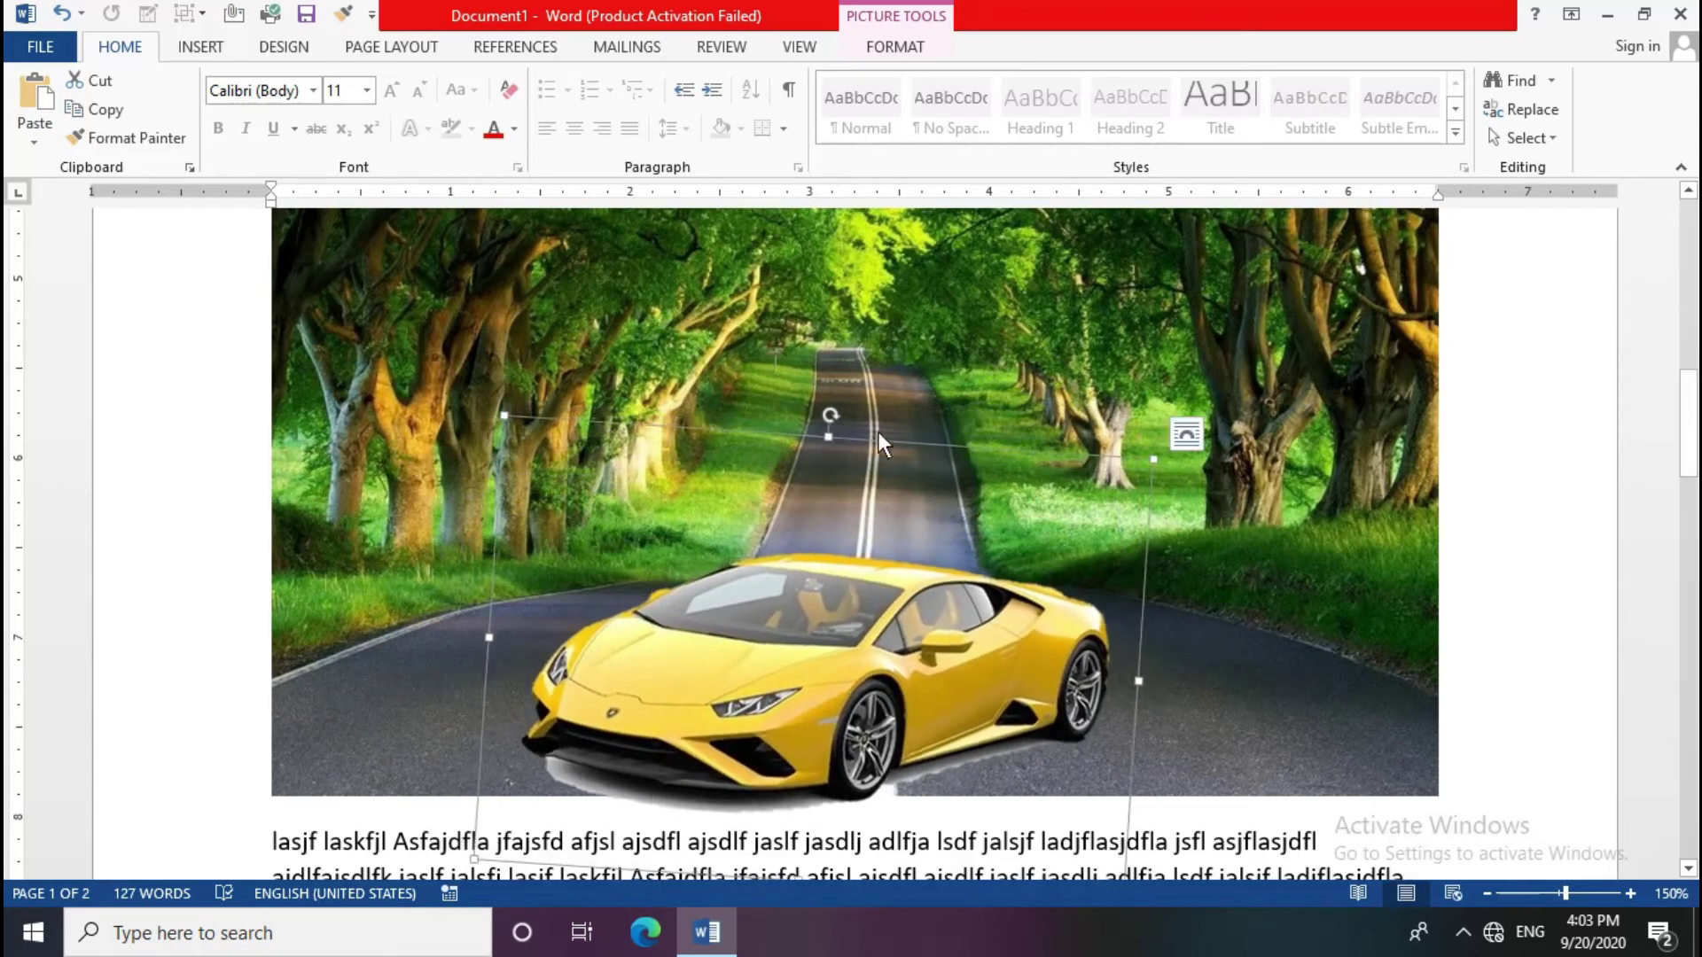
left_click(1506, 472)
scroll(1506, 478, "up", 3)
scroll(1507, 514, "down", 3)
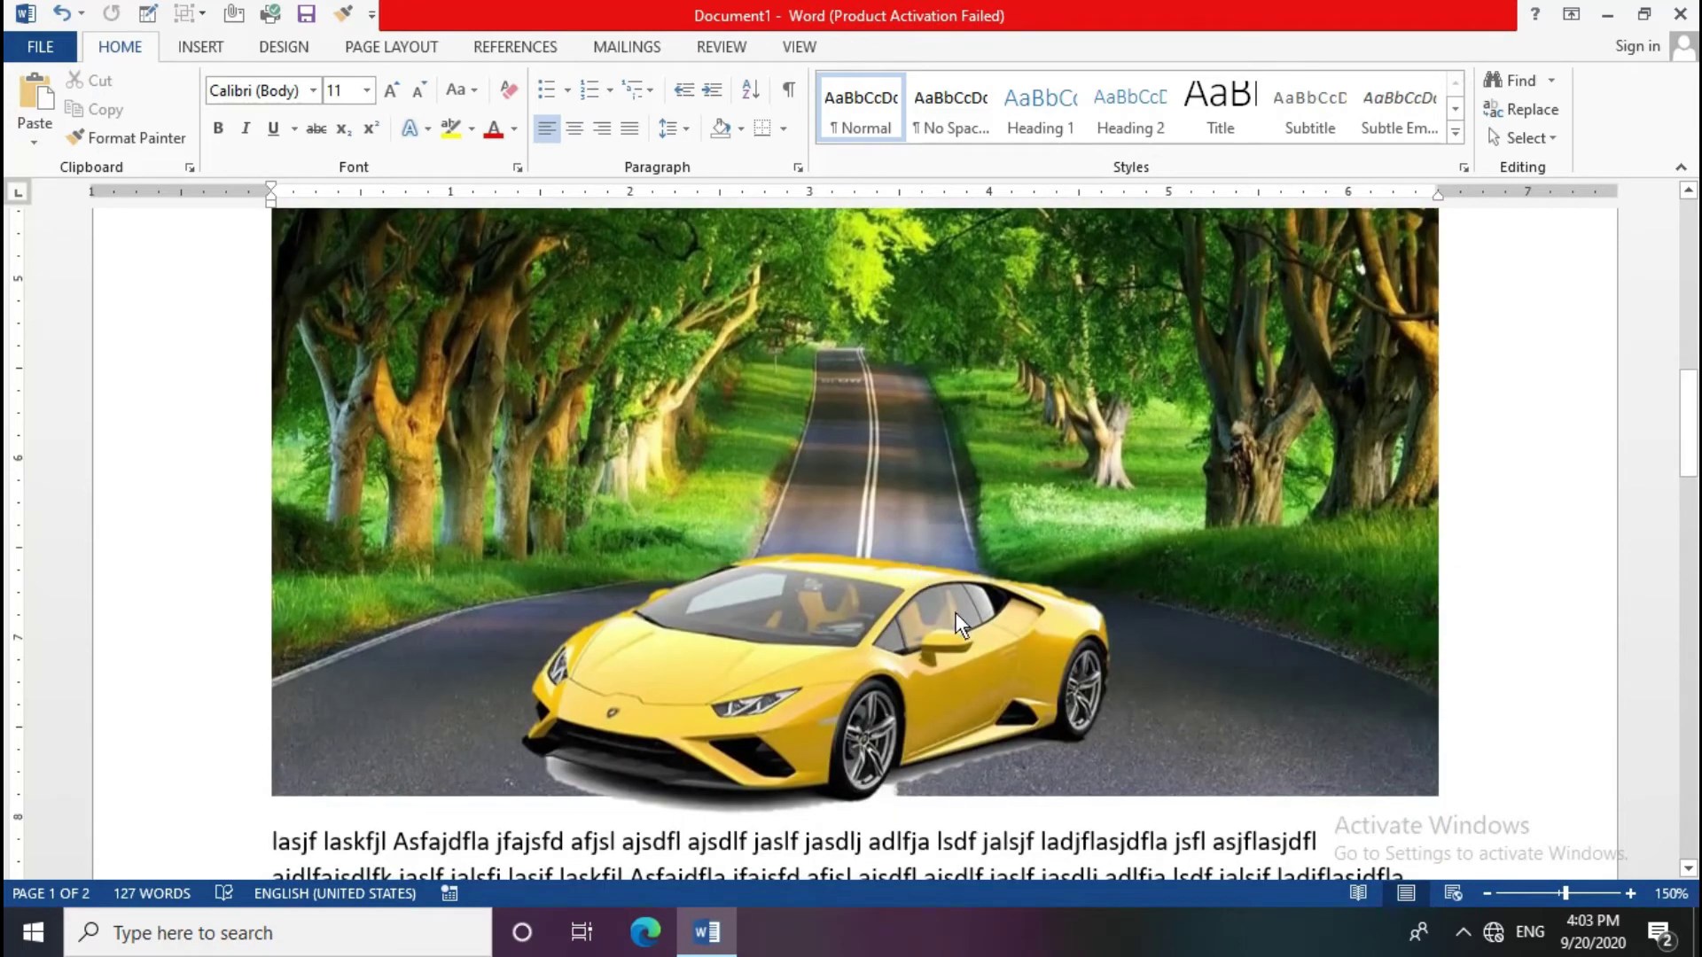
left_click_drag(955, 613, 991, 607)
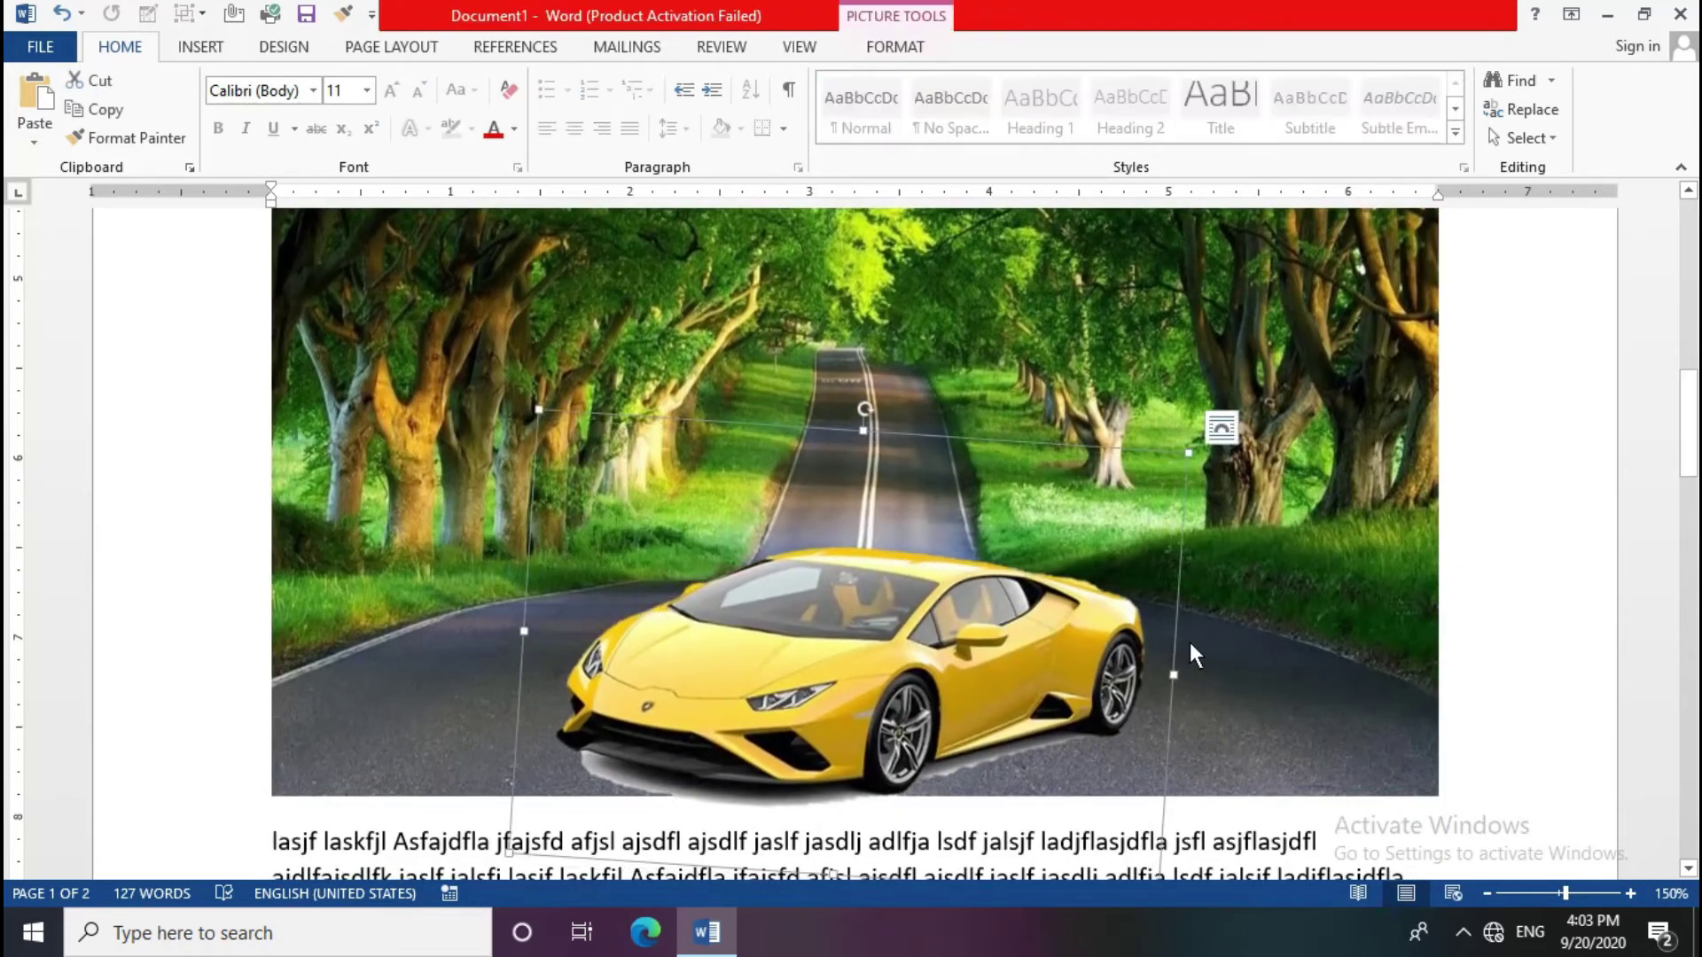
left_click_drag(970, 679, 967, 683)
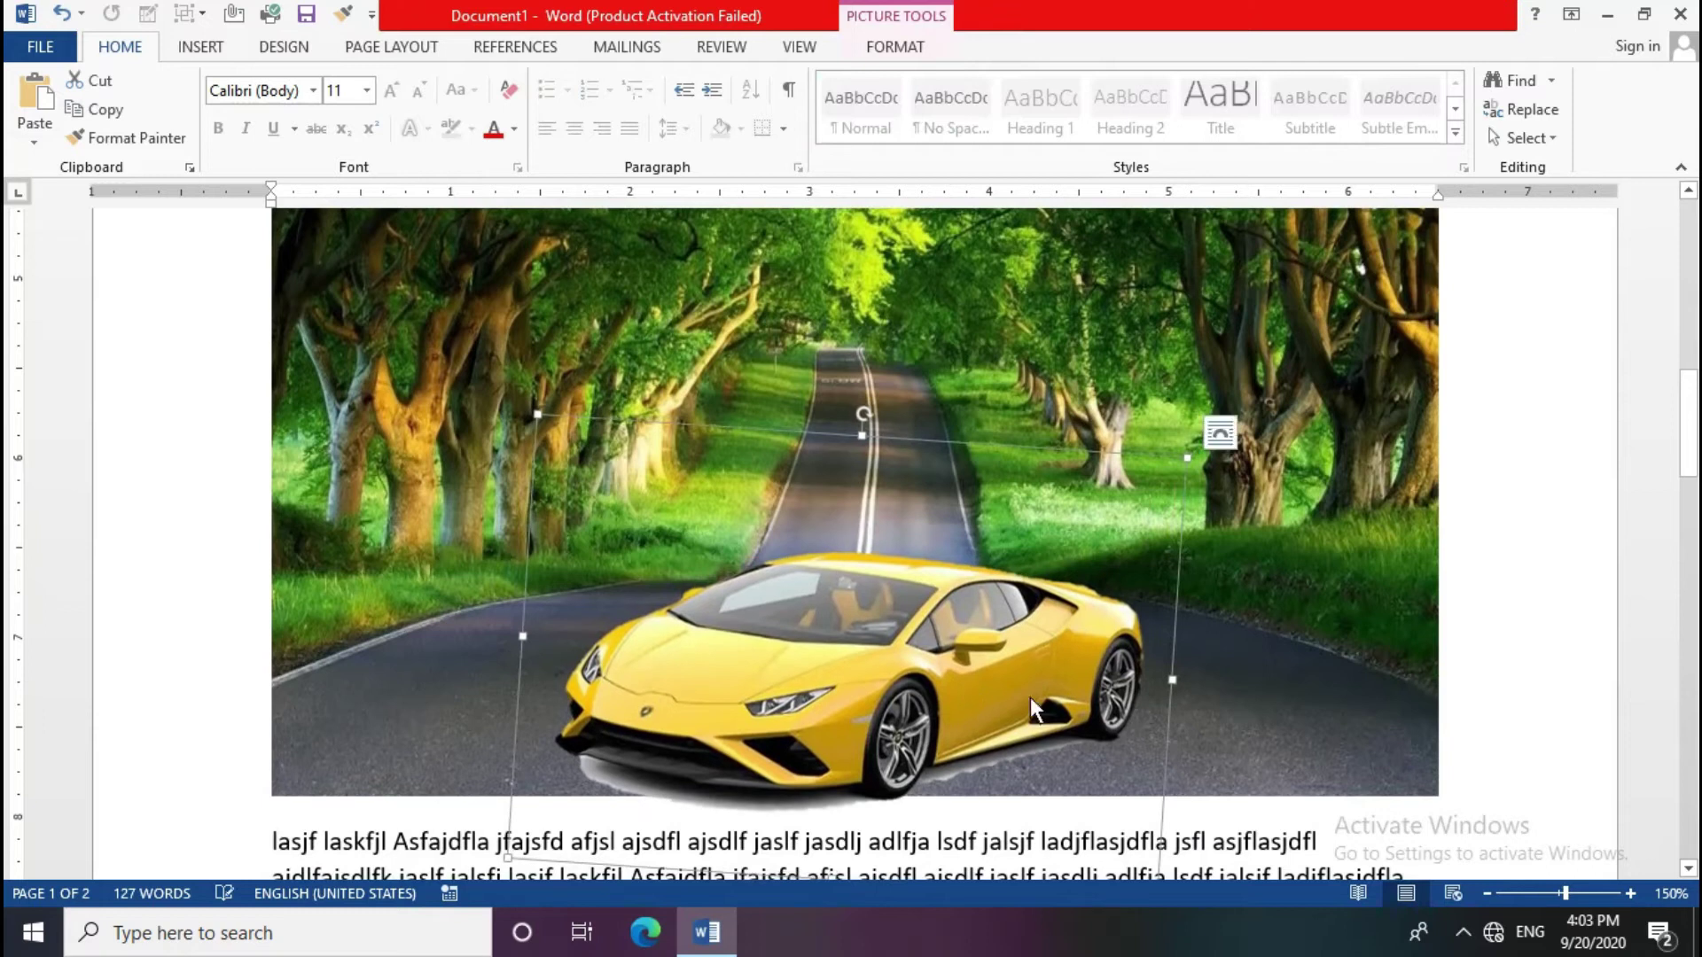
left_click(1475, 647)
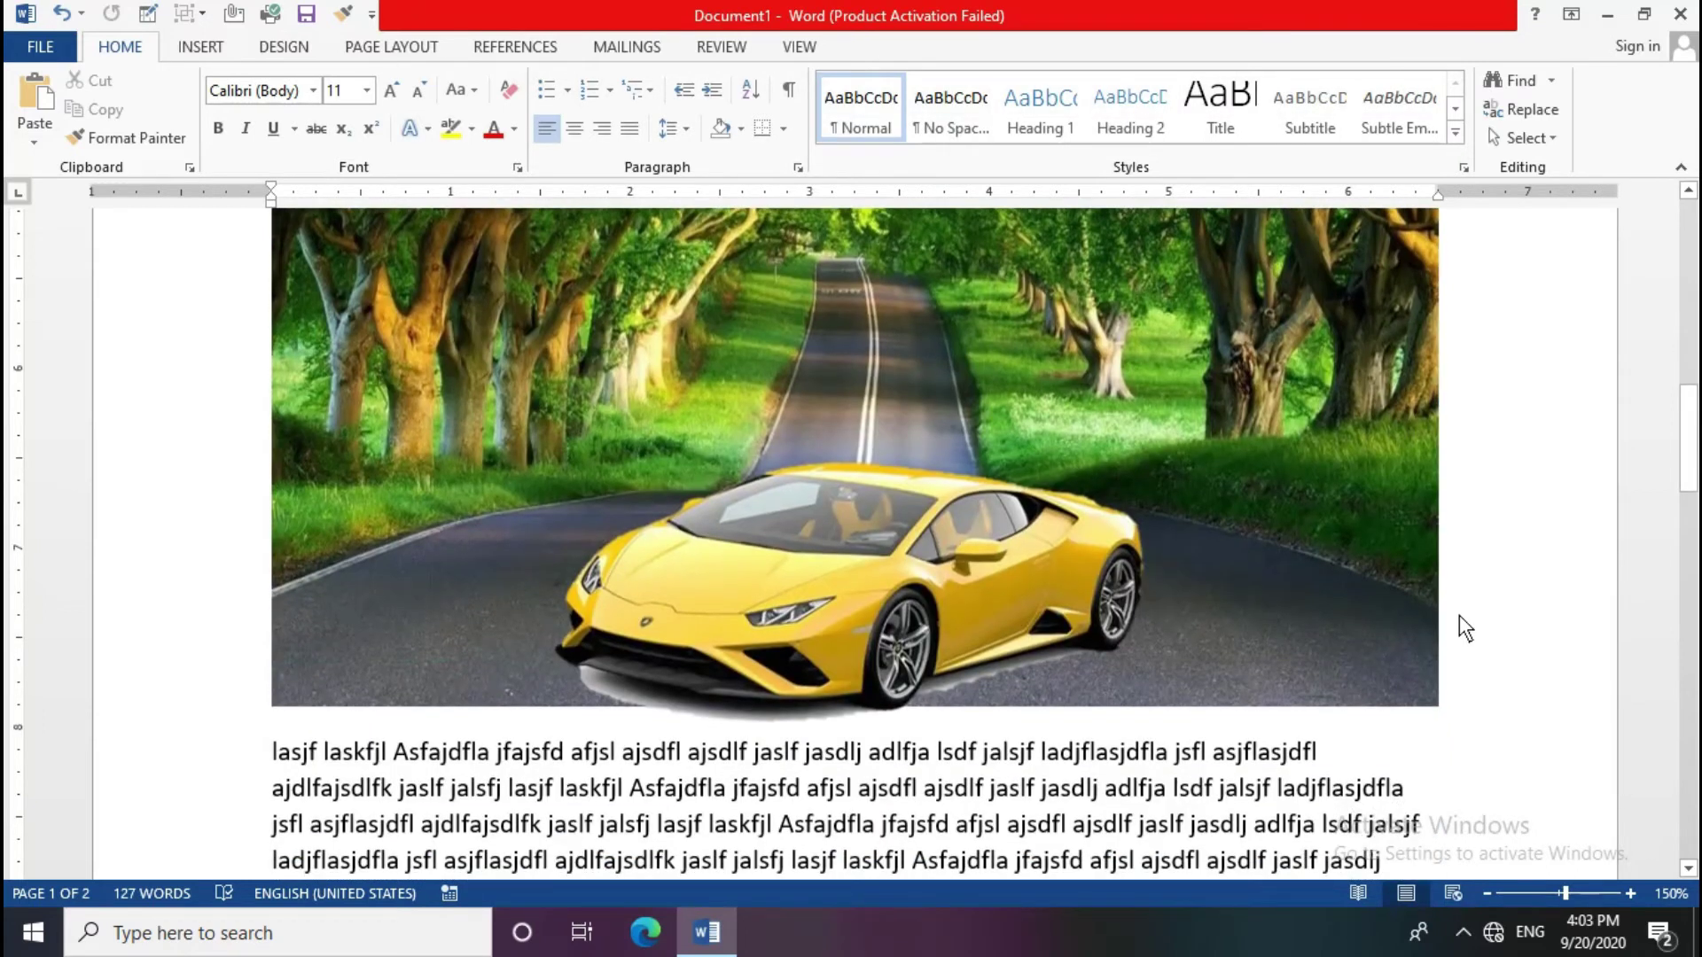
scroll(1193, 531, "up", 2)
scroll(1193, 532, "up", 2)
left_click(1193, 532)
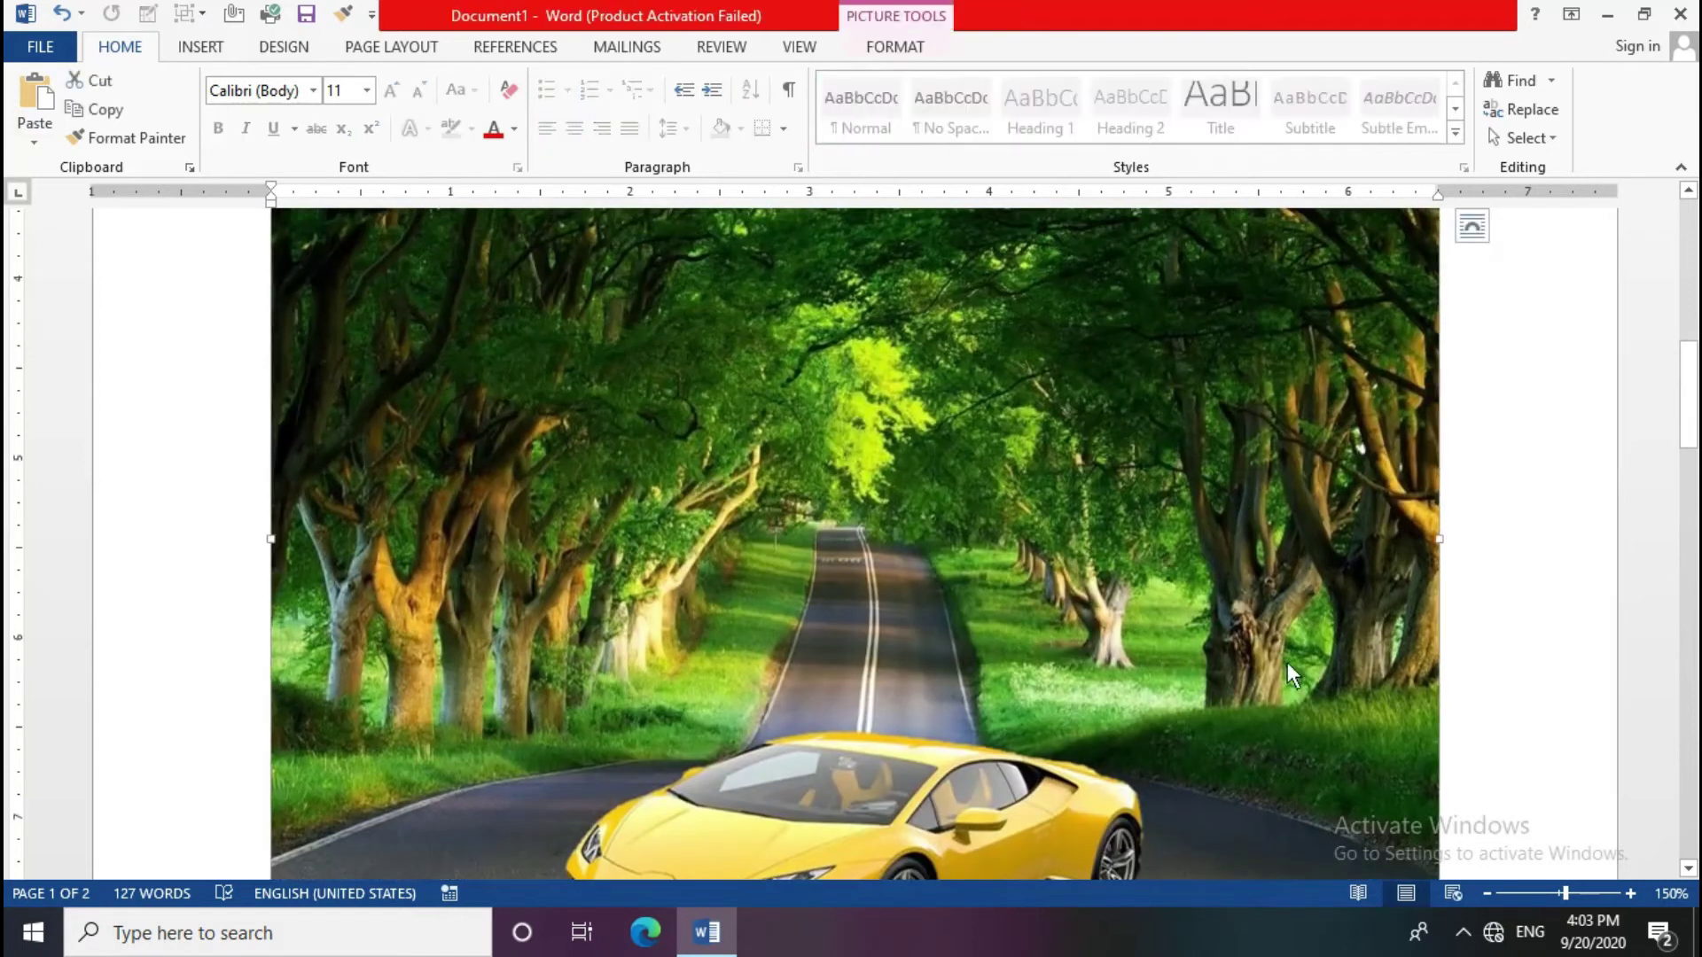
Step: Open the picture's Bring Forward options and dismiss them without changes
left_click(904, 46)
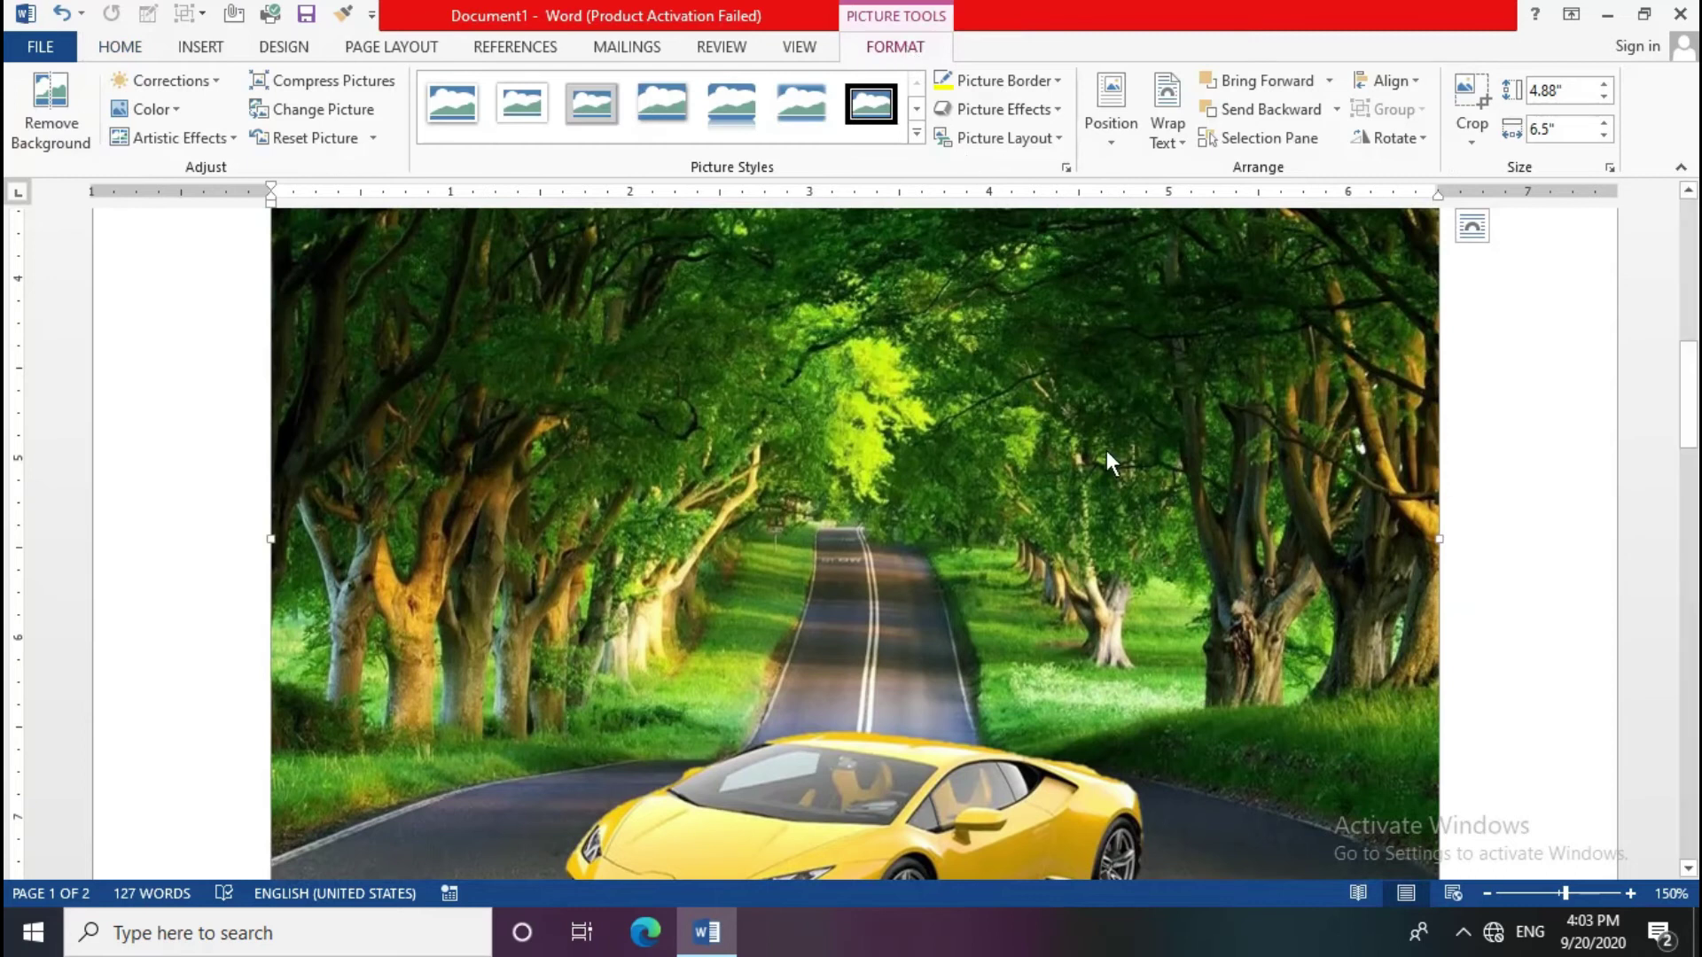
left_click(1333, 78)
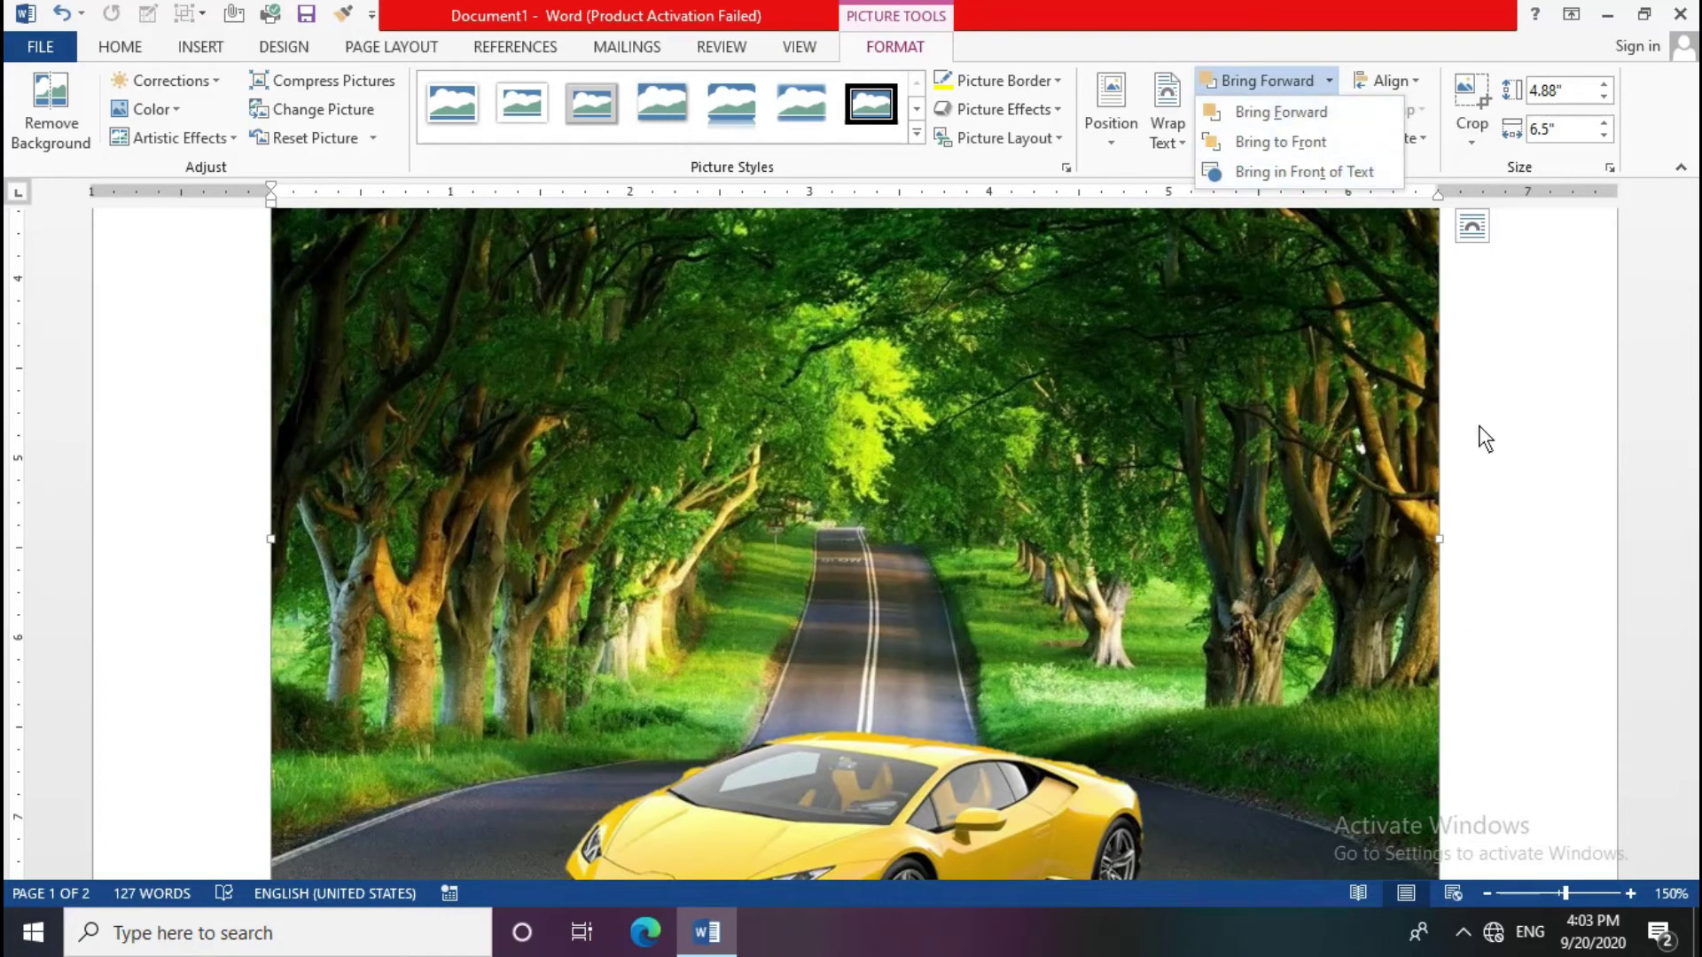
left_click(1499, 452)
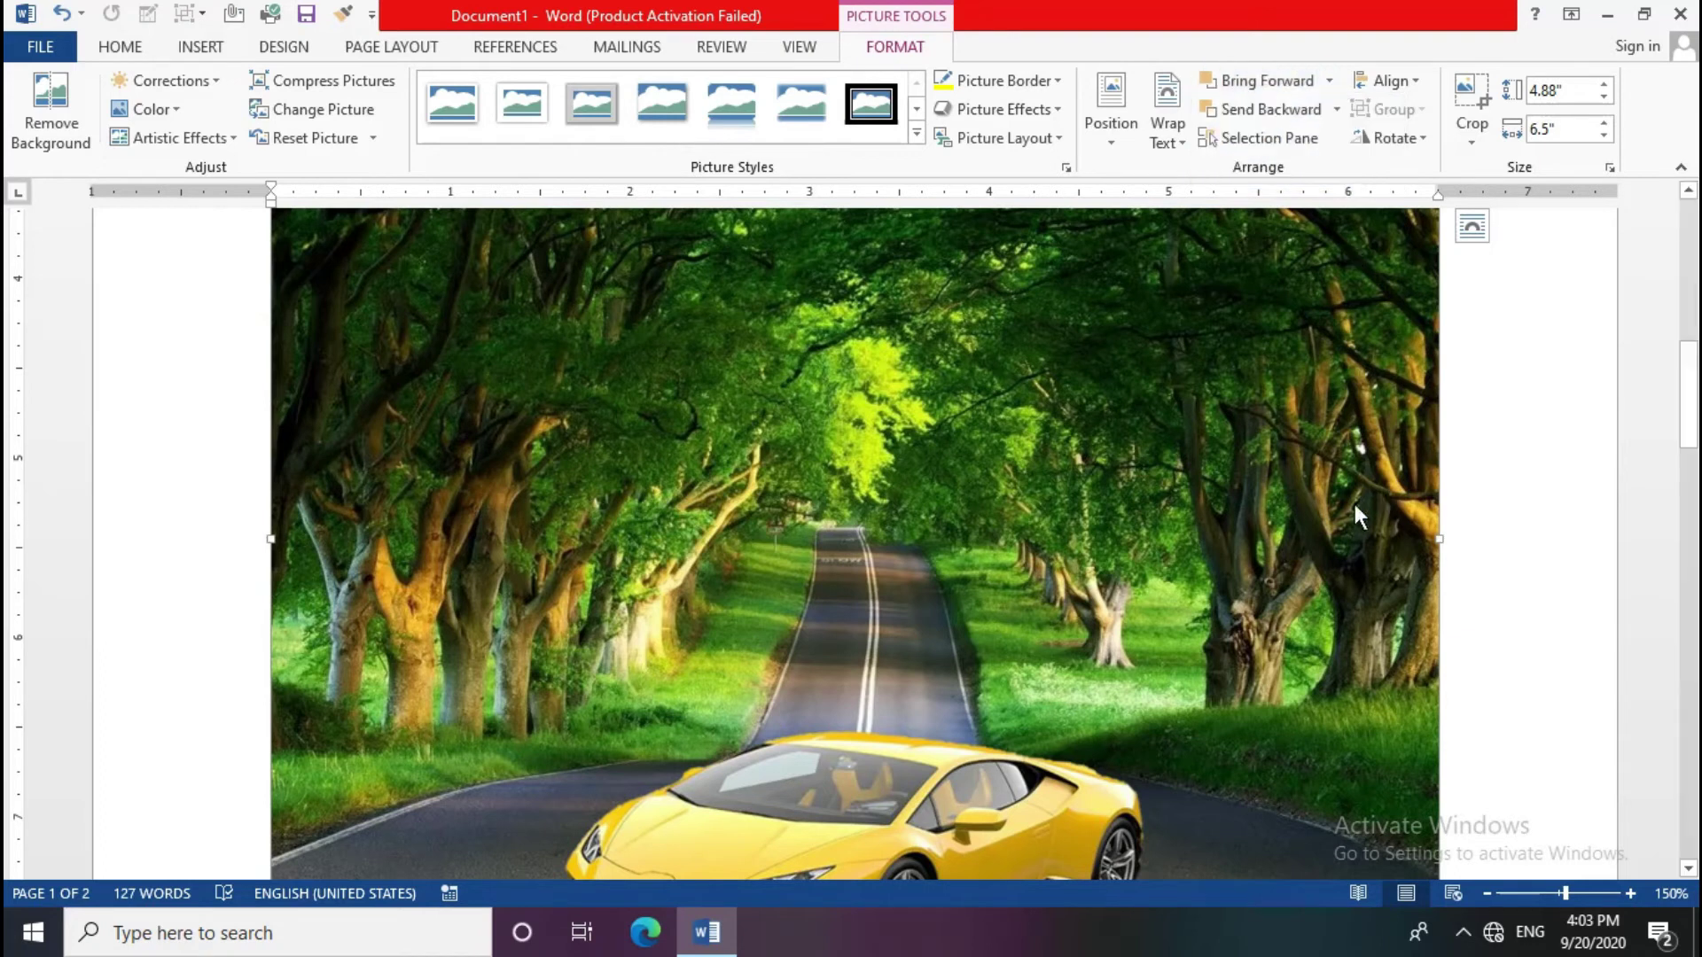
Step: Return to the picture, select the yellow car, then select the road background
scroll(1300, 562, "down", 3)
scroll(1296, 567, "down", 3)
scroll(1294, 570, "down", 3)
scroll(1152, 630, "up", 3)
scroll(975, 567, "up", 6)
left_click(897, 534)
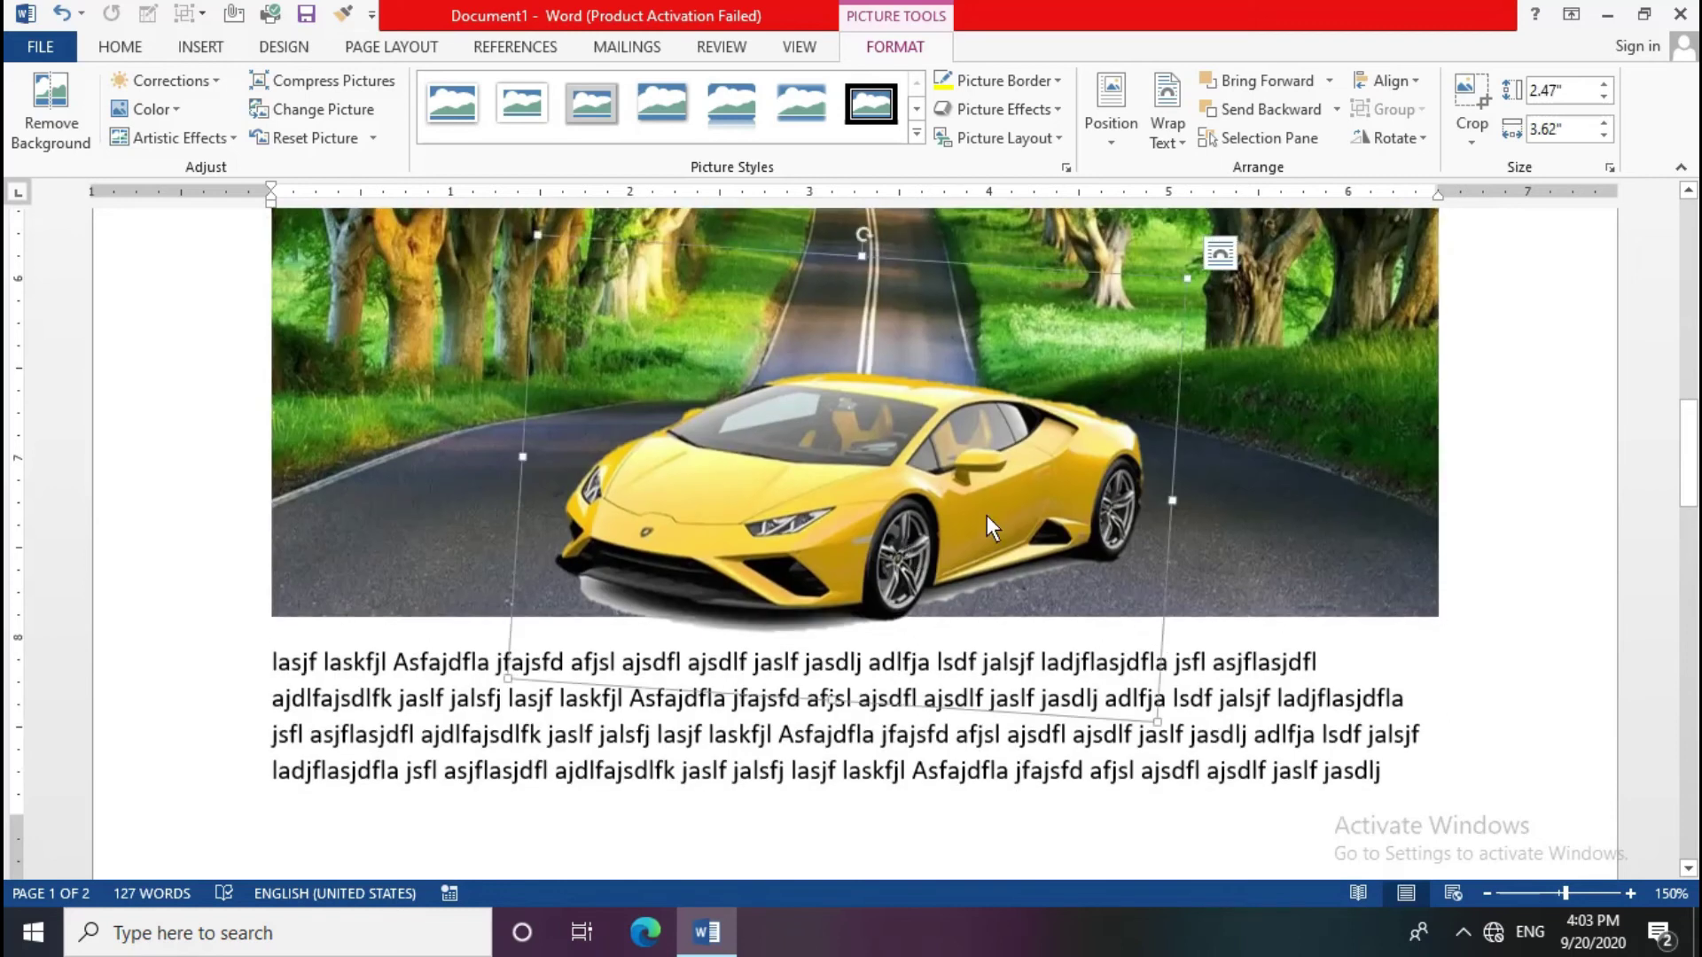
left_click(1267, 553)
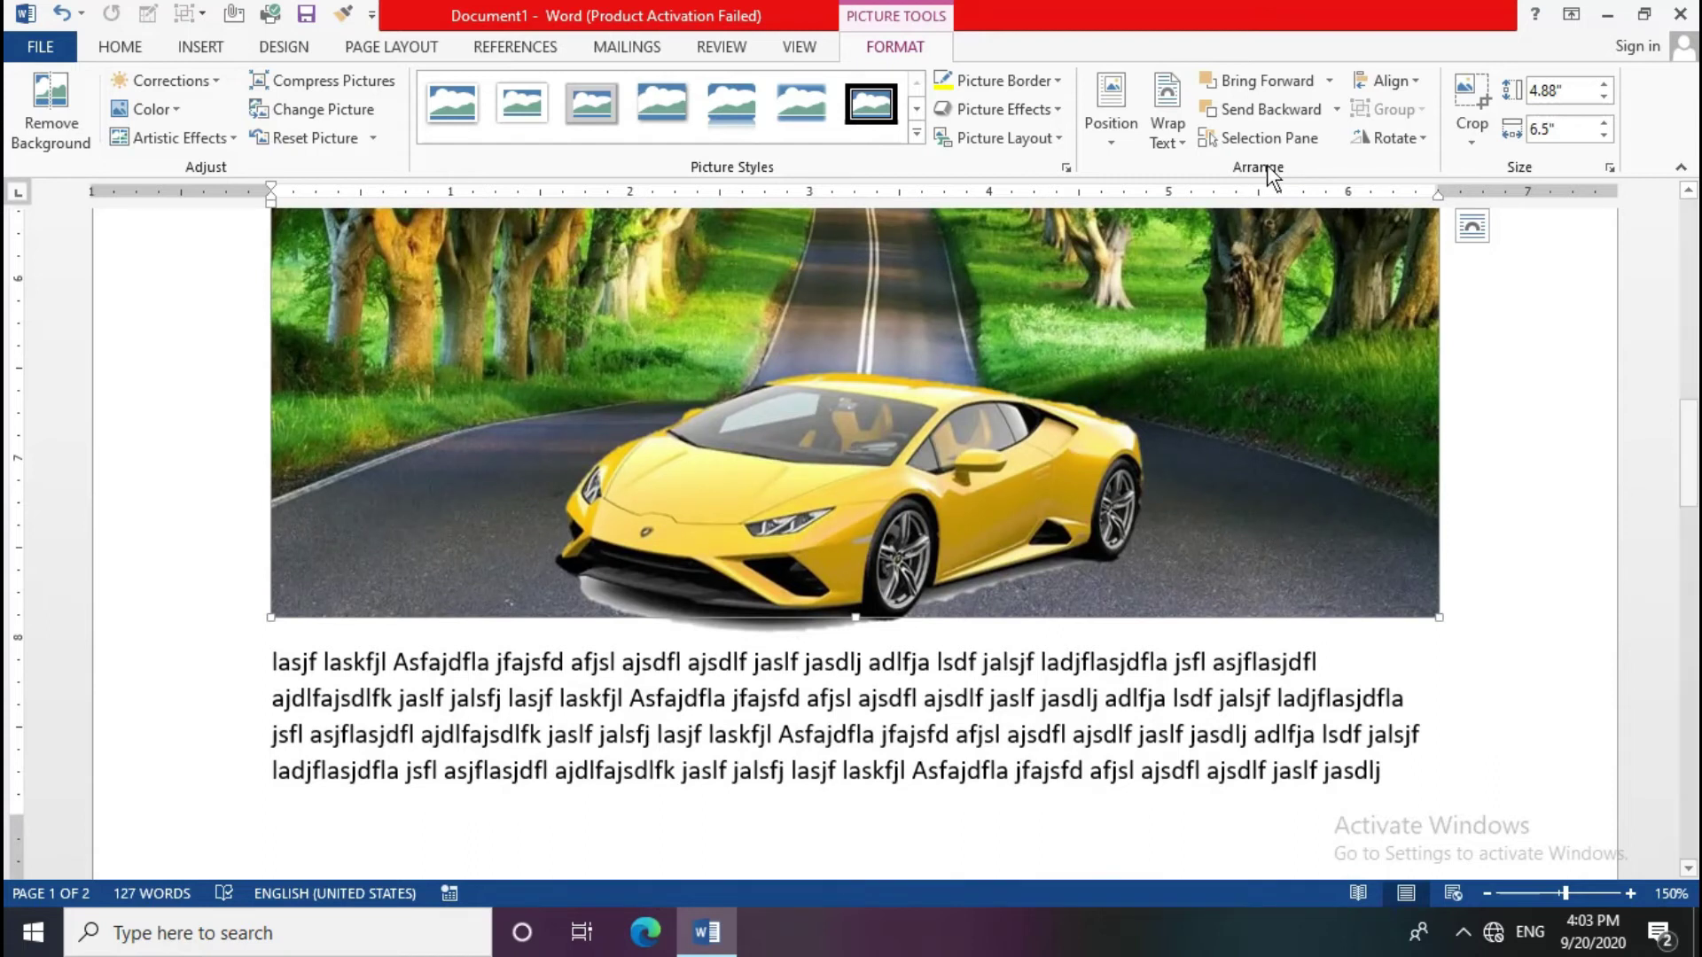
Step: Toggle the road picture between Send Backward and Bring Forward, ending with it over the car
left_click(1258, 103)
left_click(1258, 103)
left_click(1259, 103)
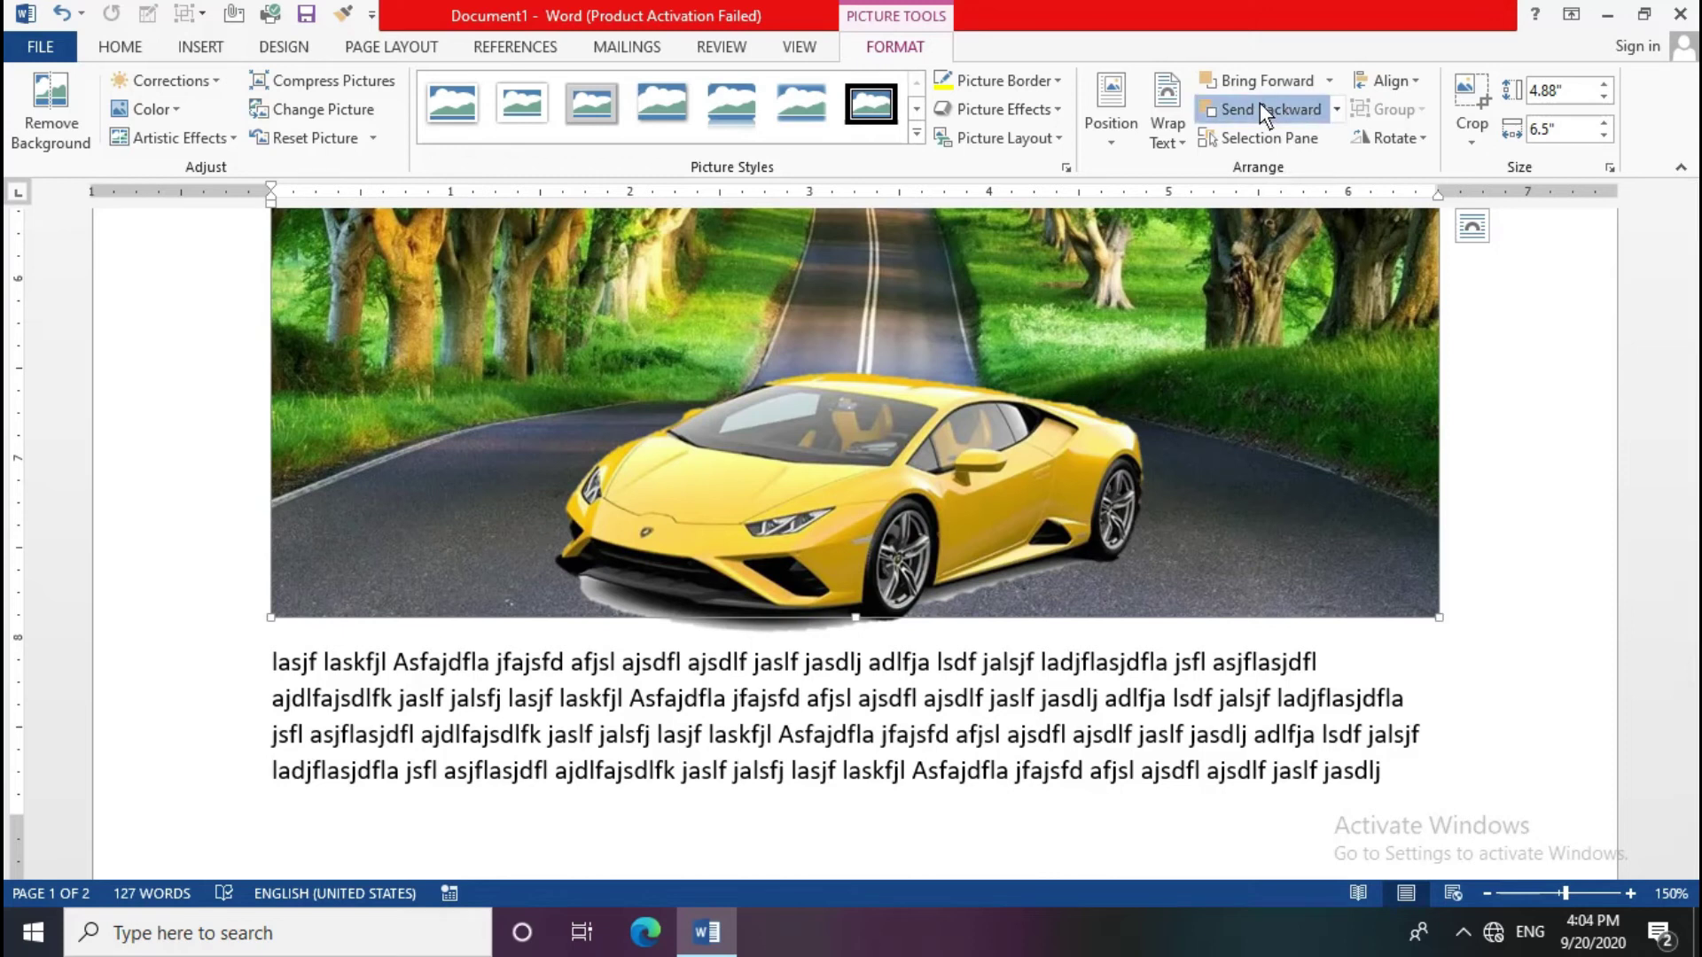
left_click(1258, 103)
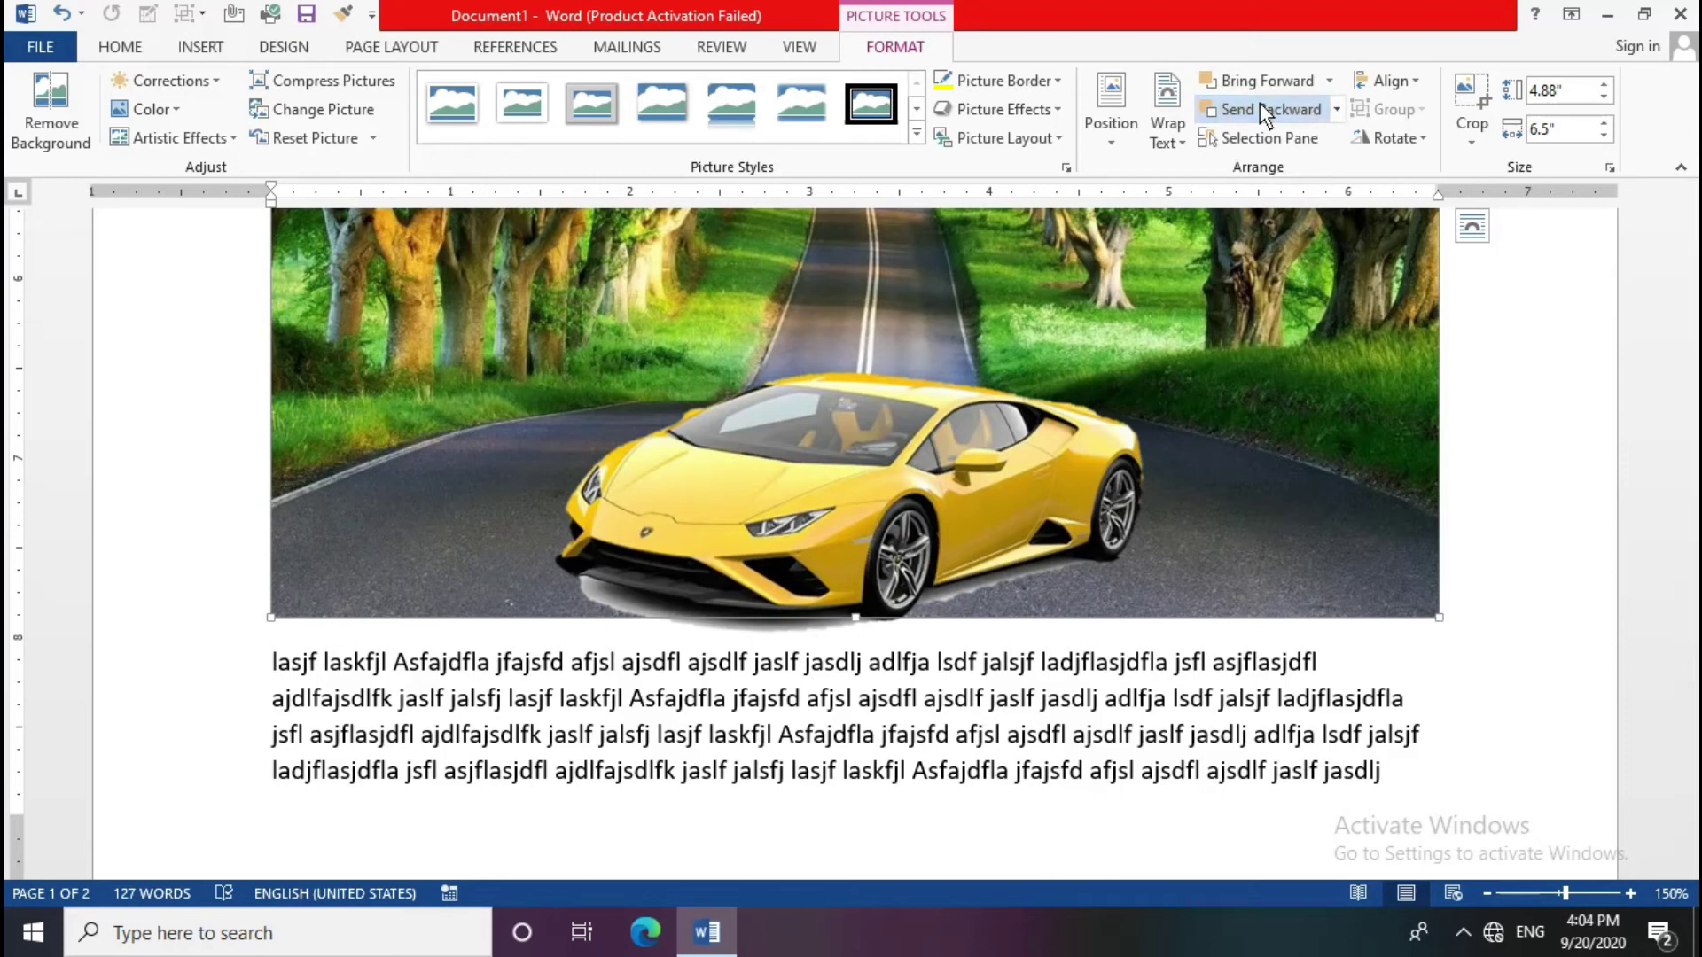
left_click(1264, 85)
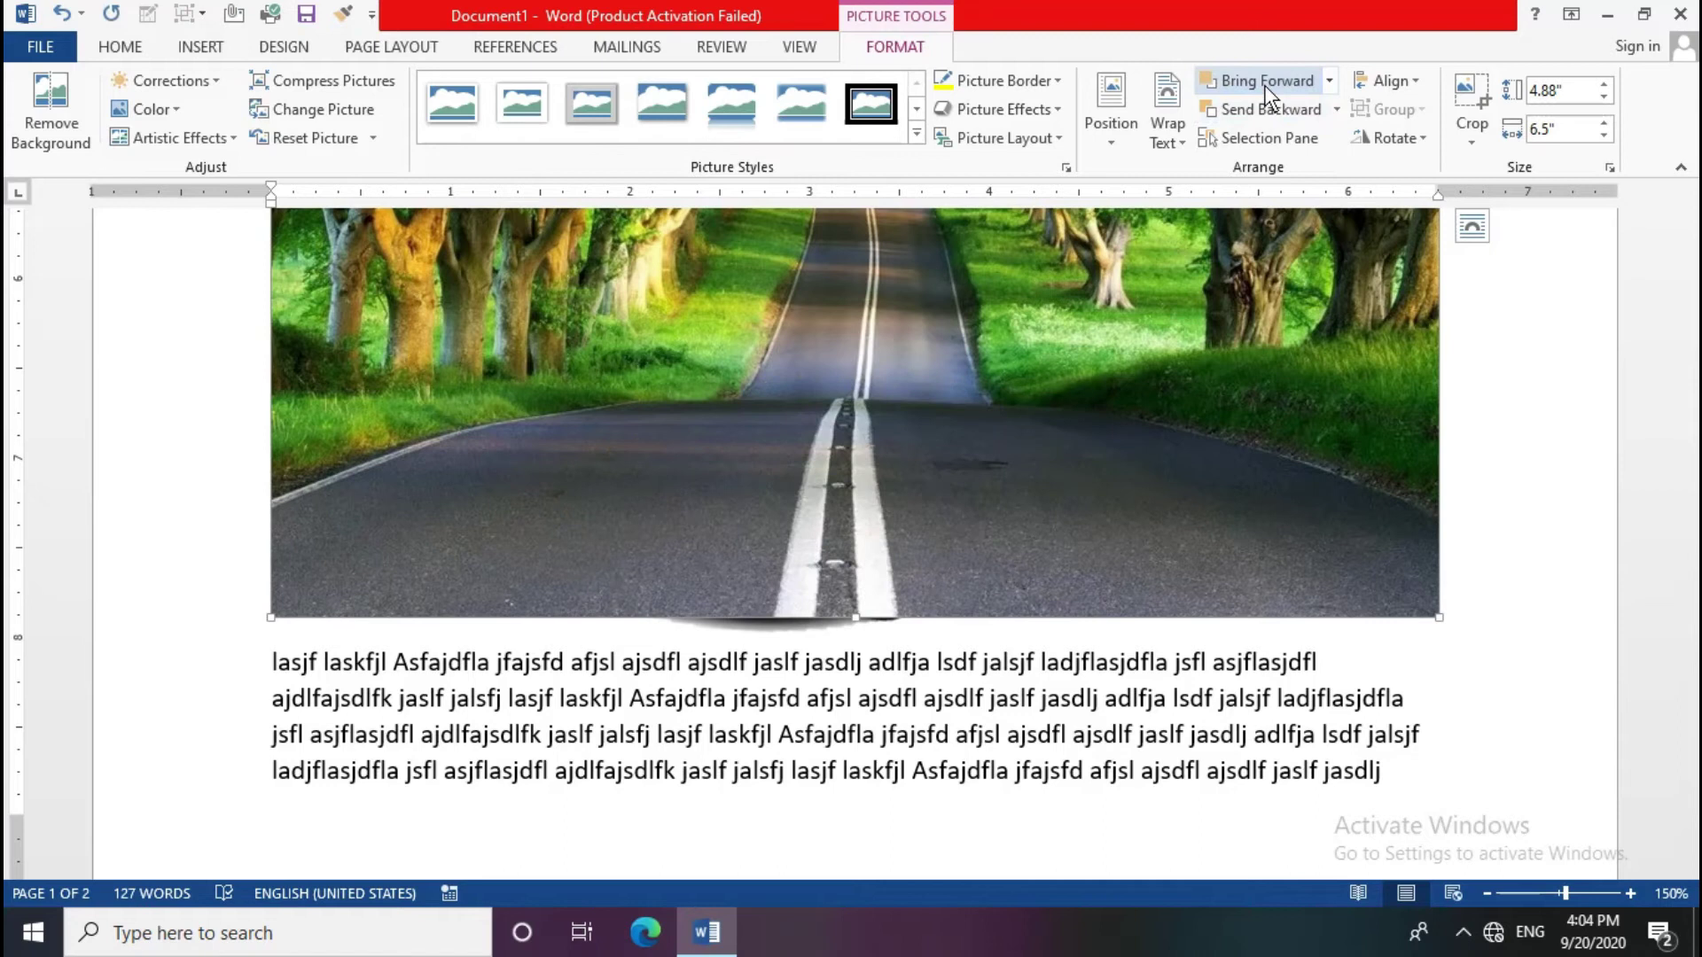
left_click(1278, 103)
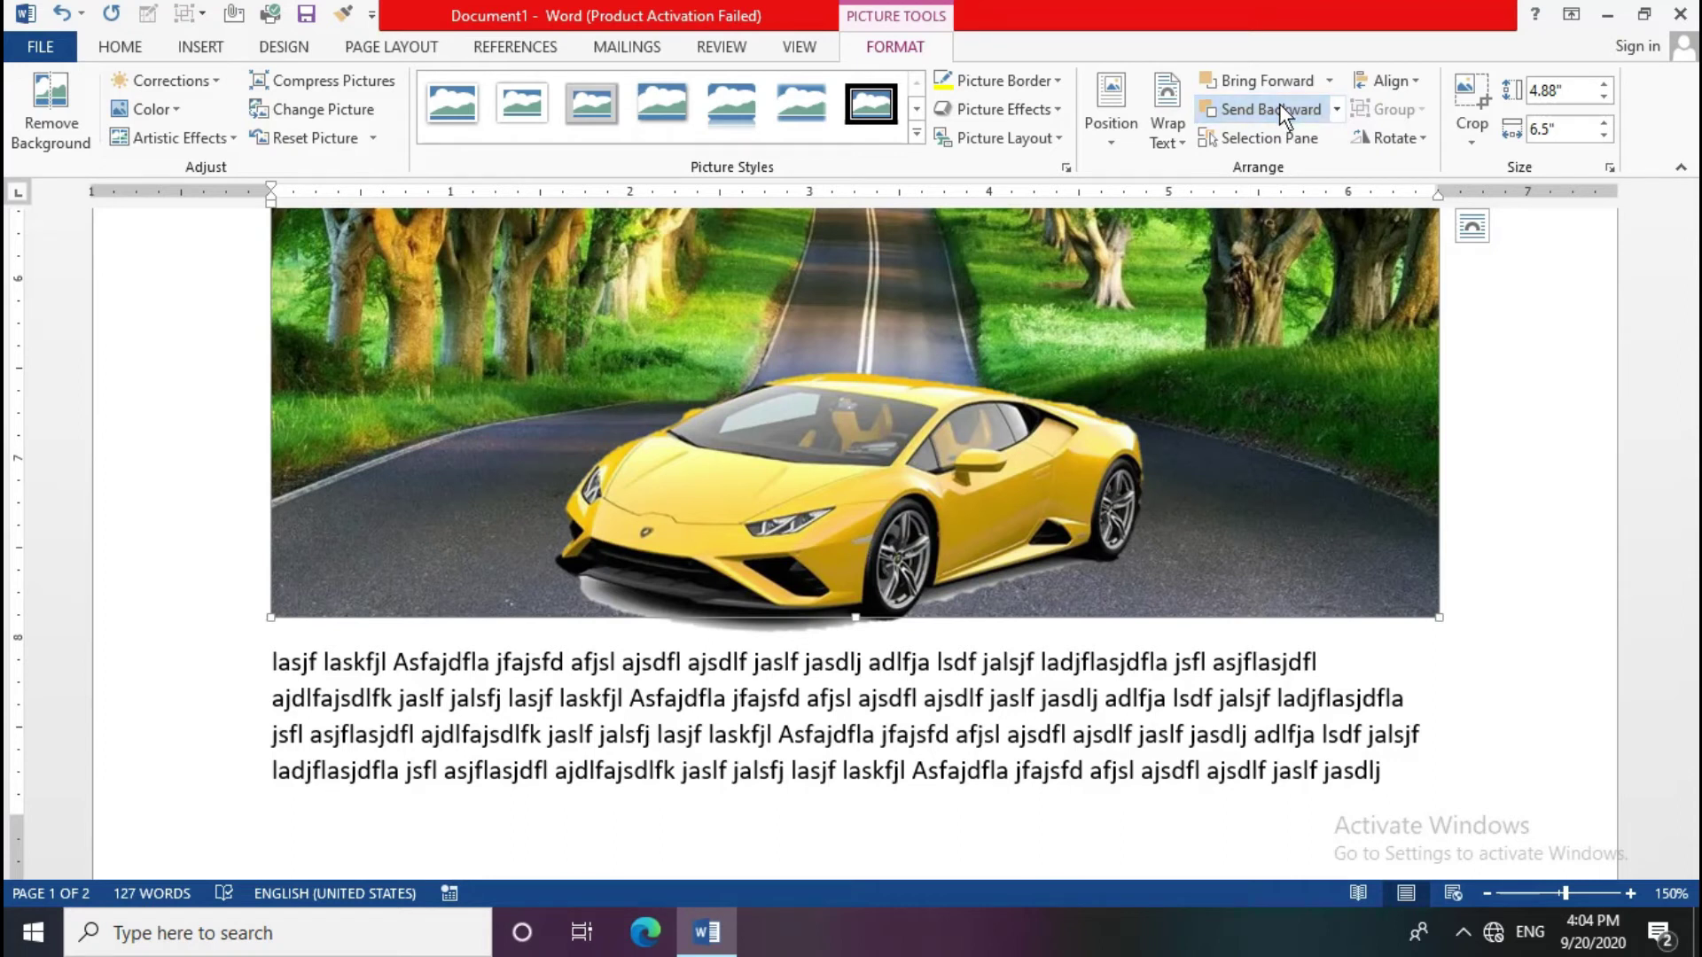
left_click(1278, 82)
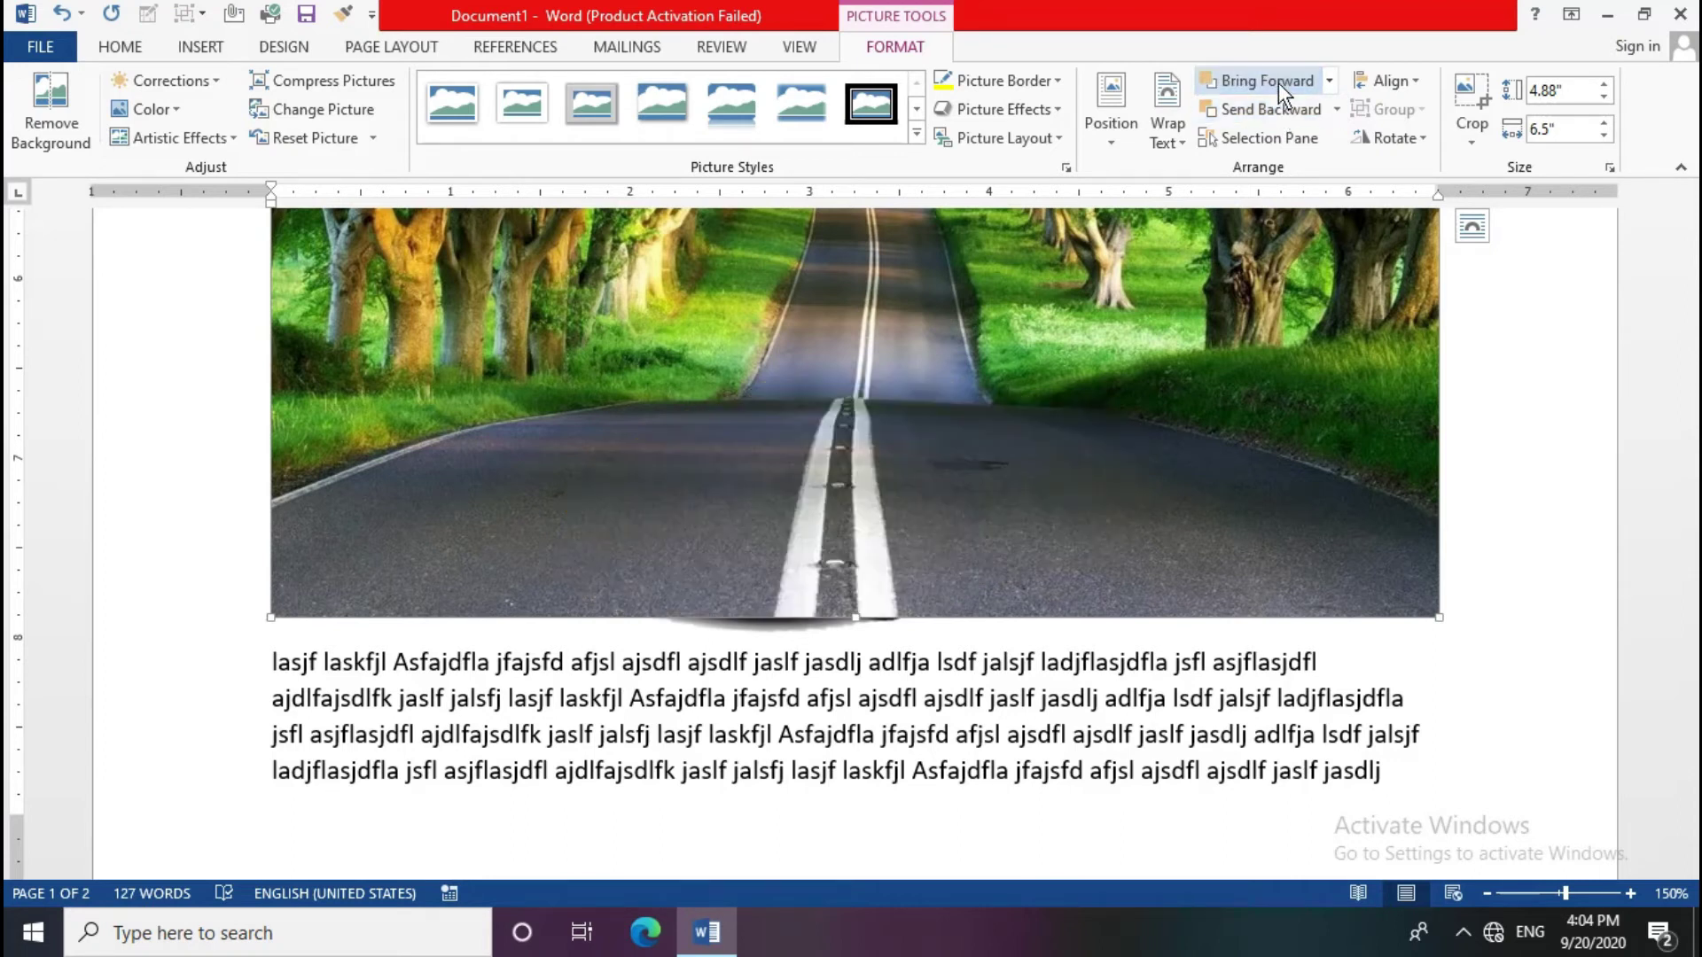
left_click(1285, 109)
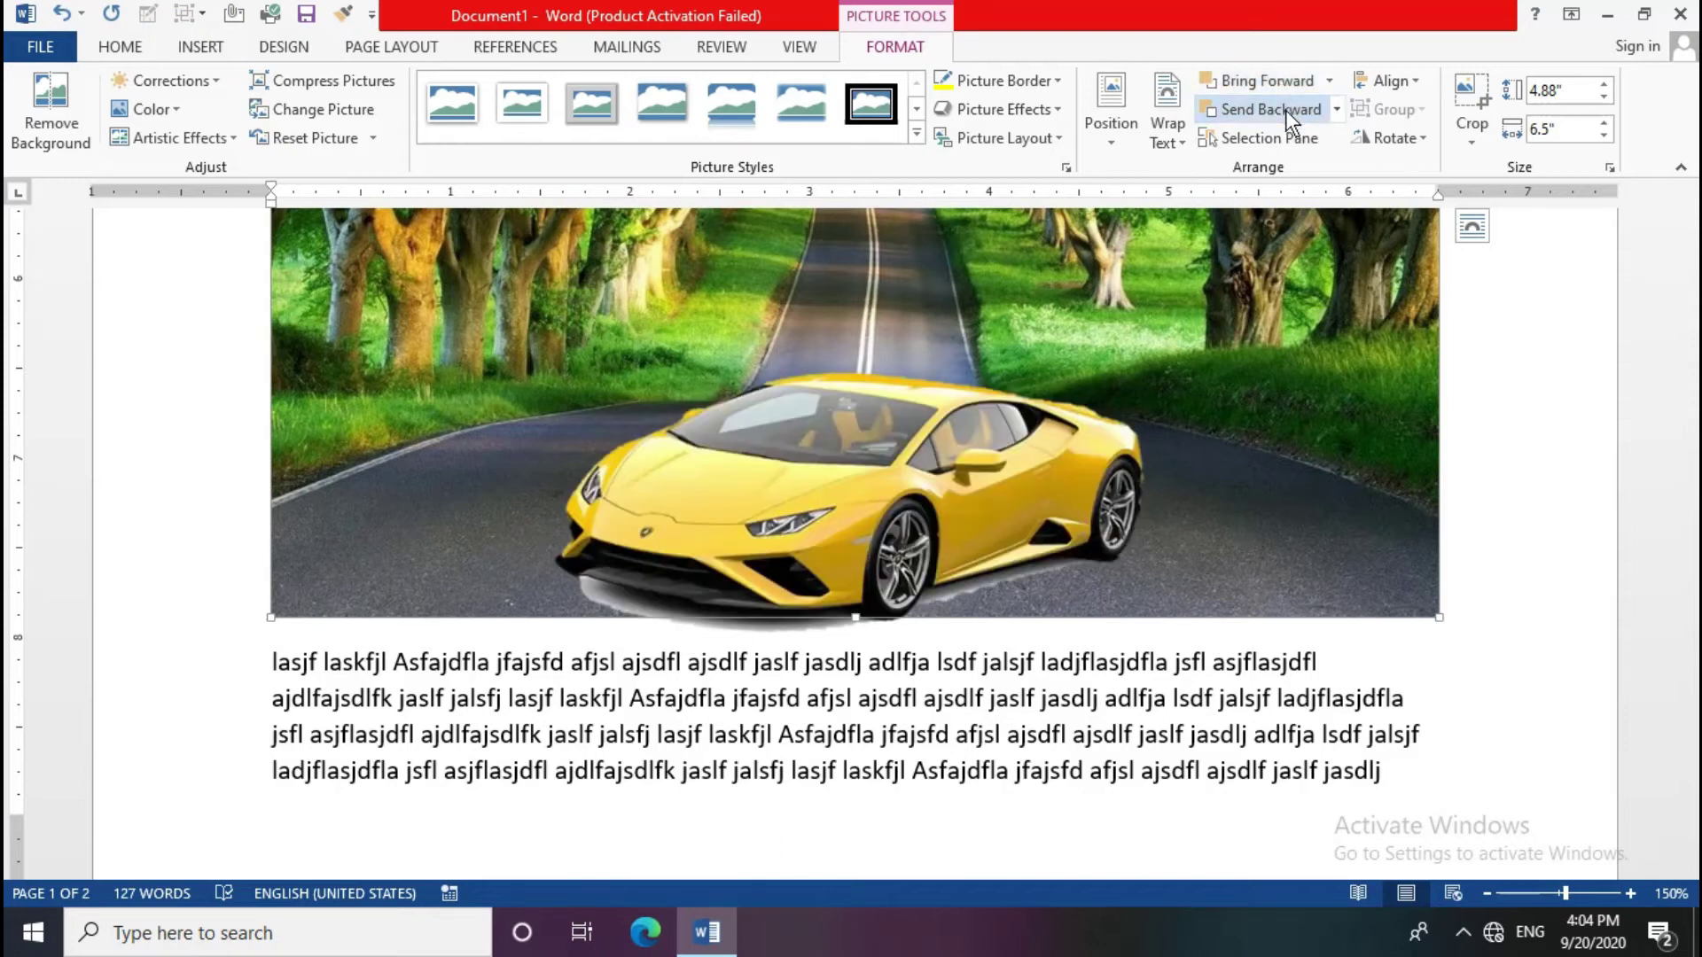
left_click(1331, 78)
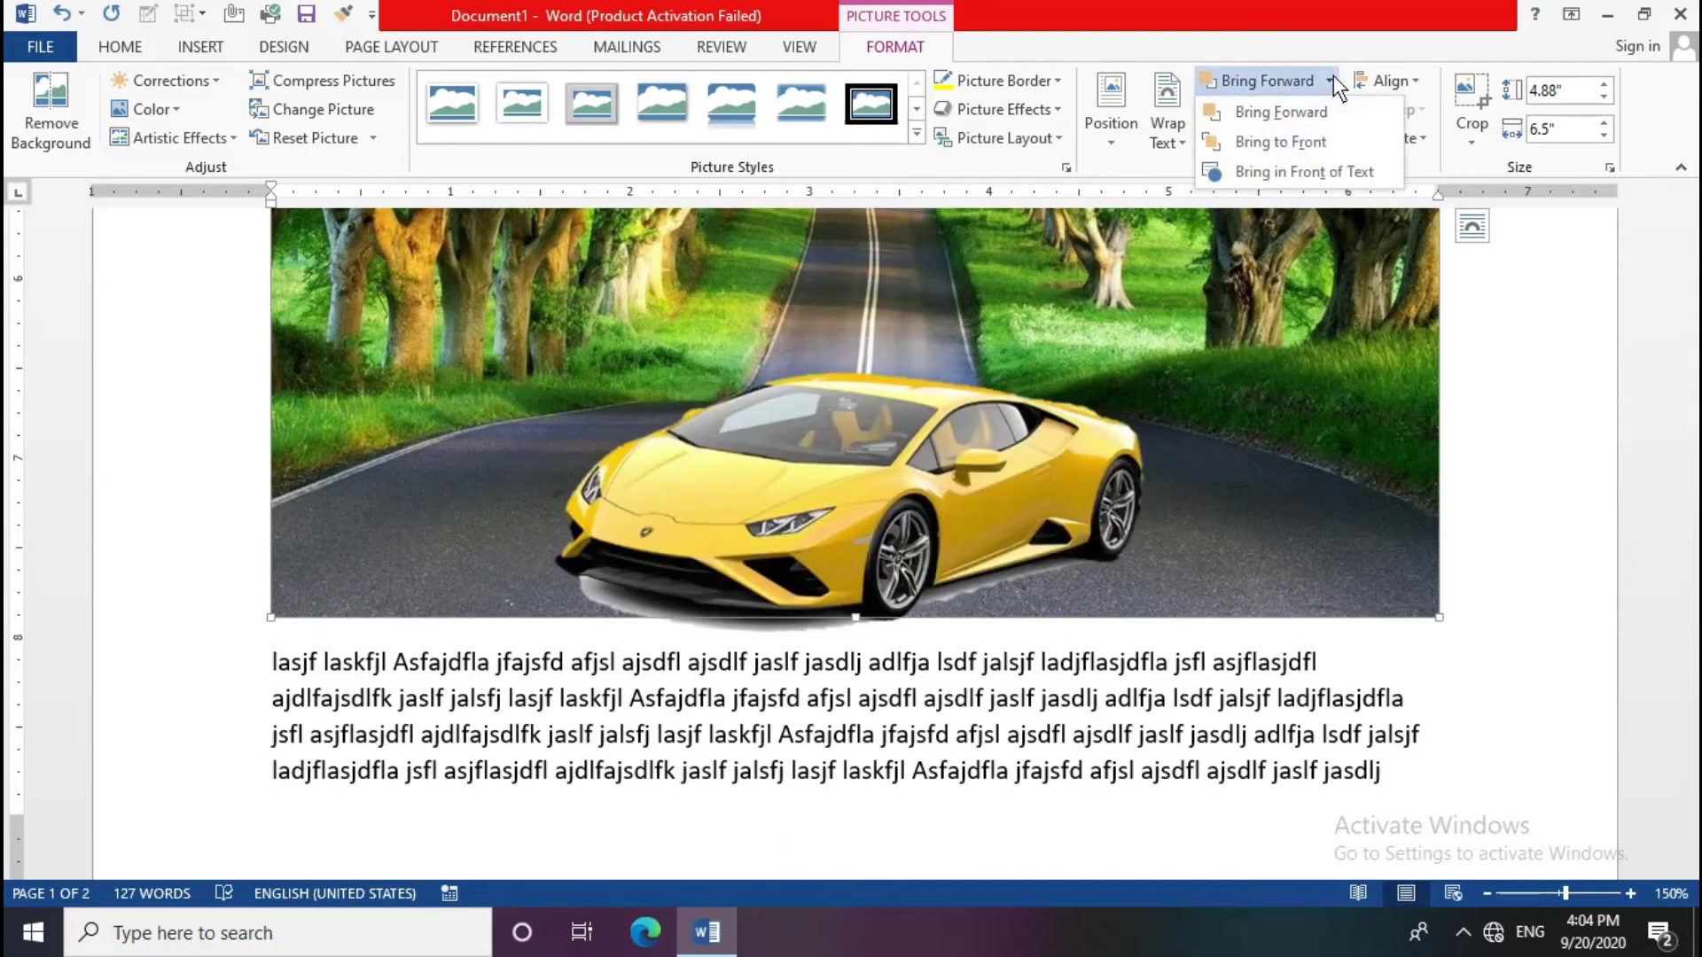
left_click(1326, 143)
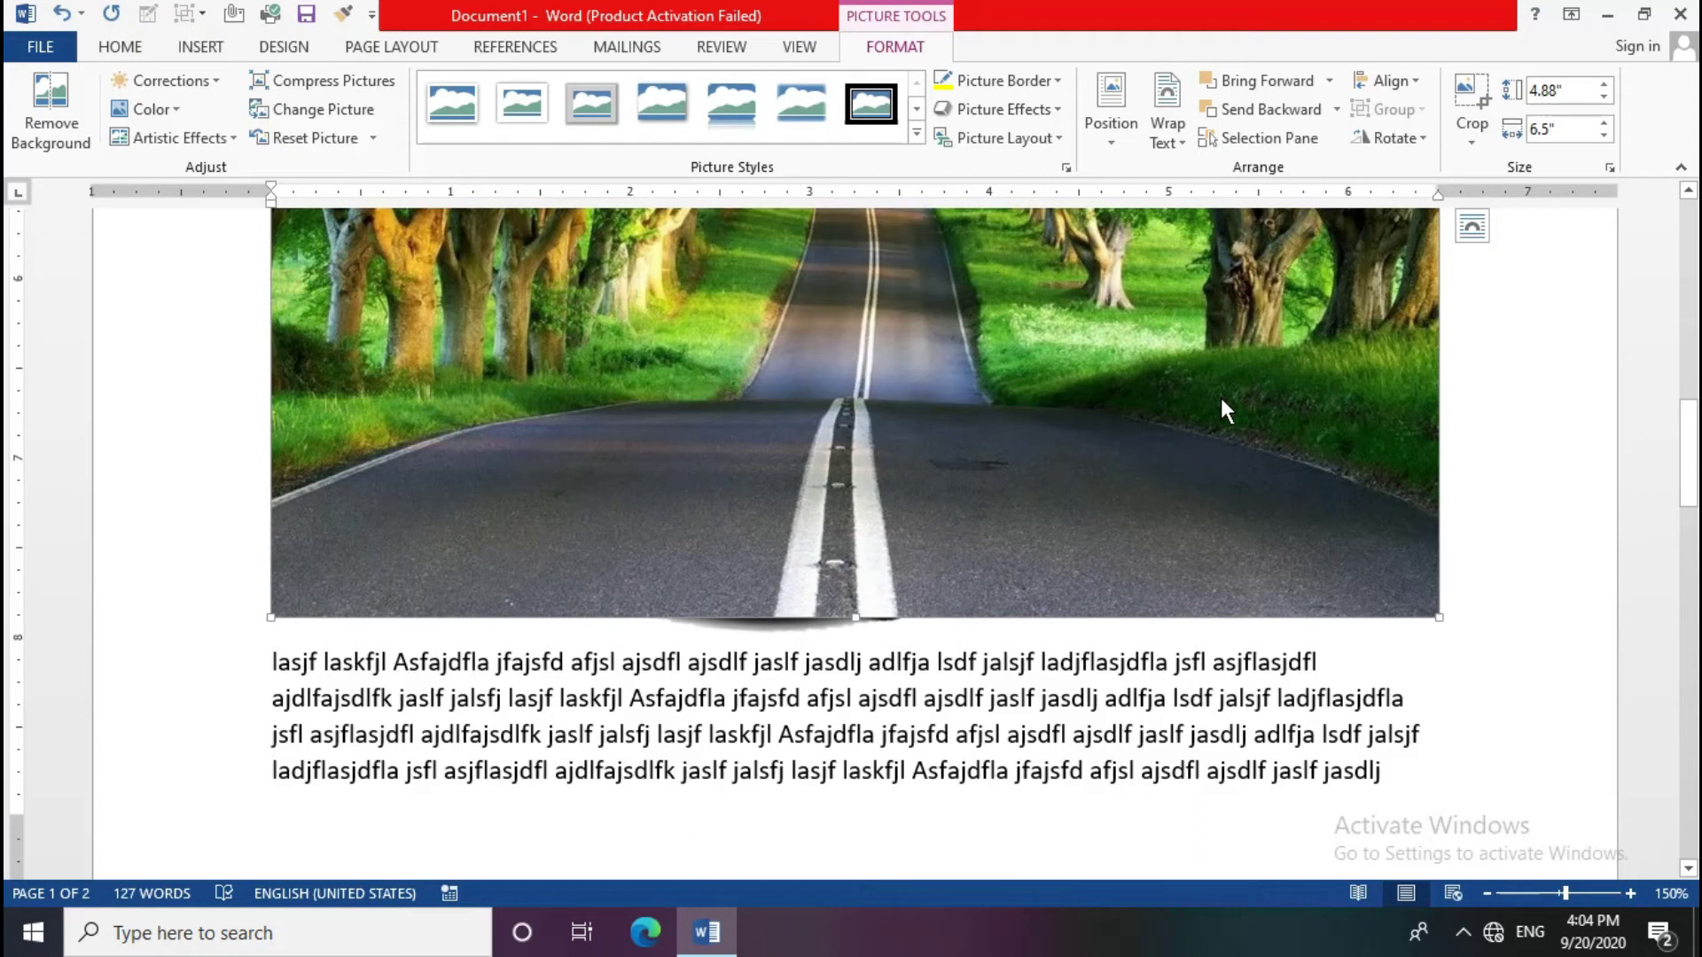
left_click(1331, 82)
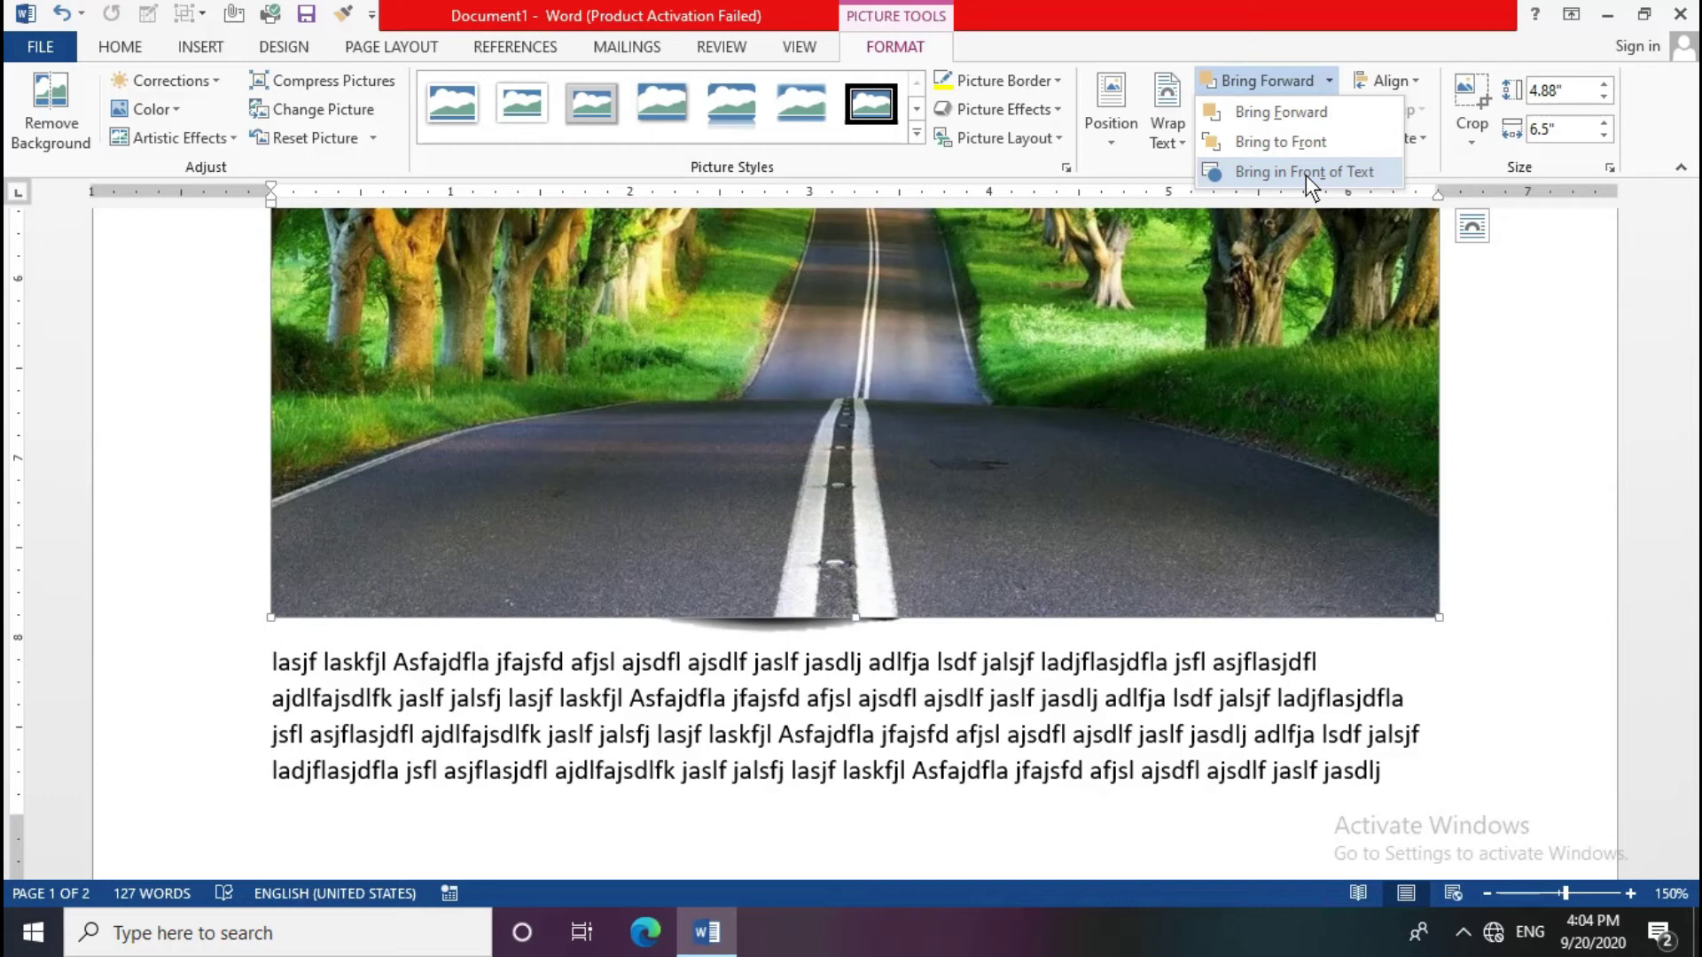
Step: Cycle the road picture through Bring in Front of Text, Send Backward, Send to Back and Behind Text
left_click(1305, 173)
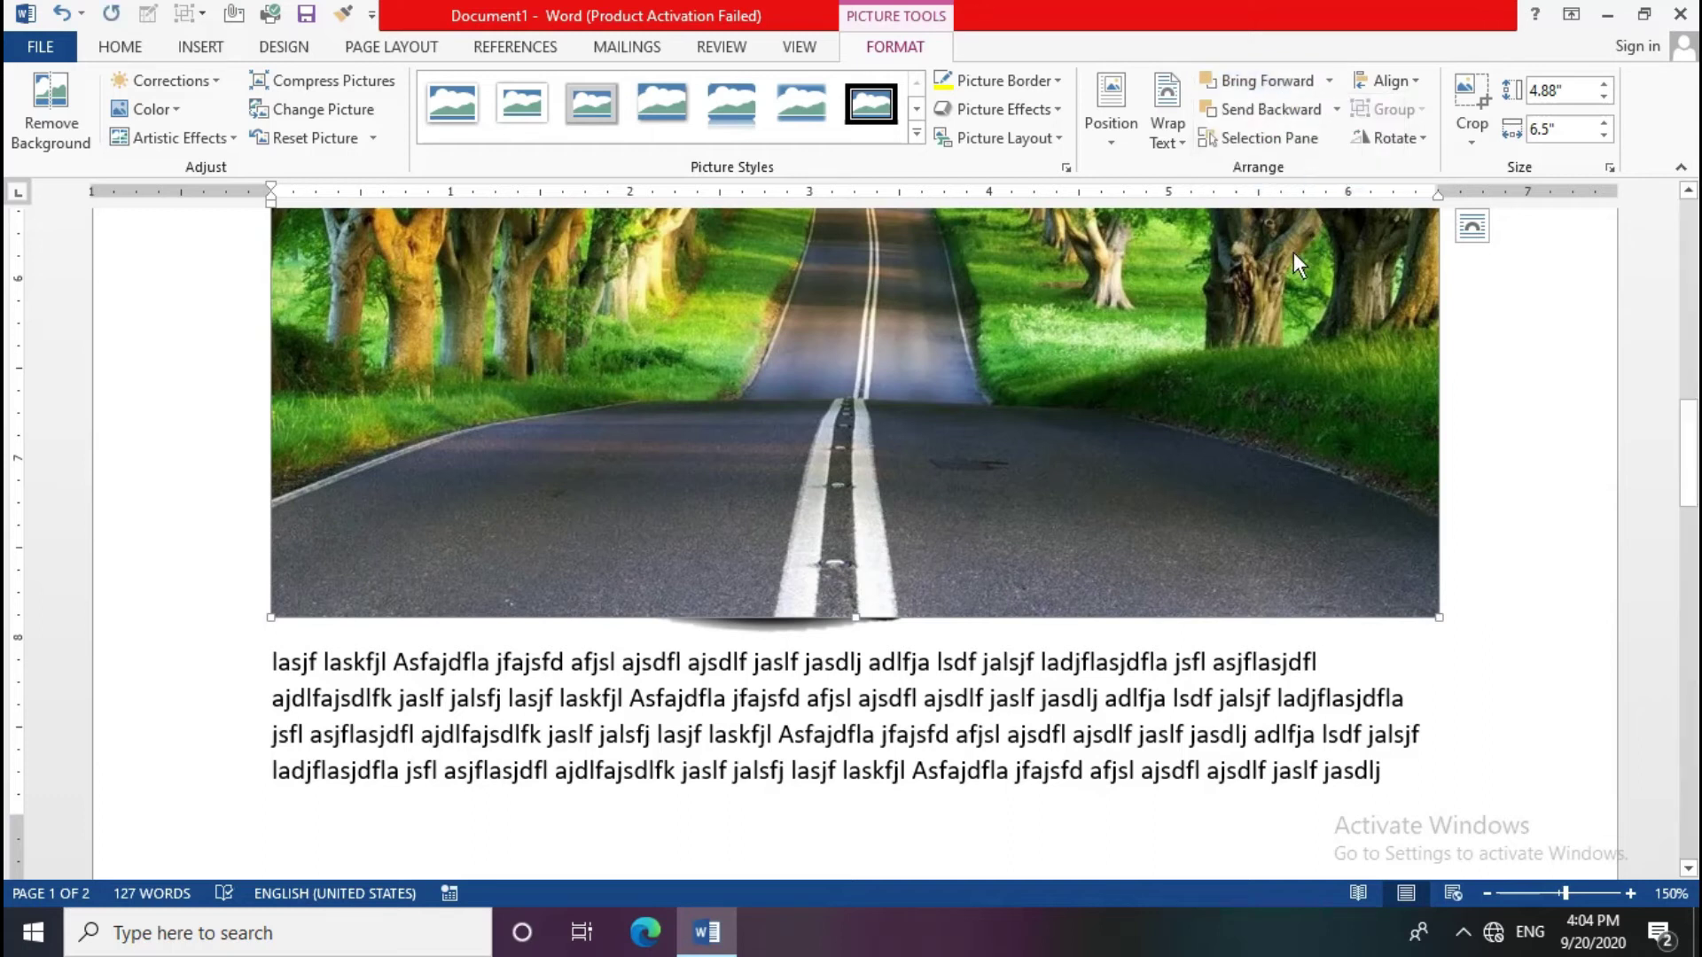
left_click(1337, 108)
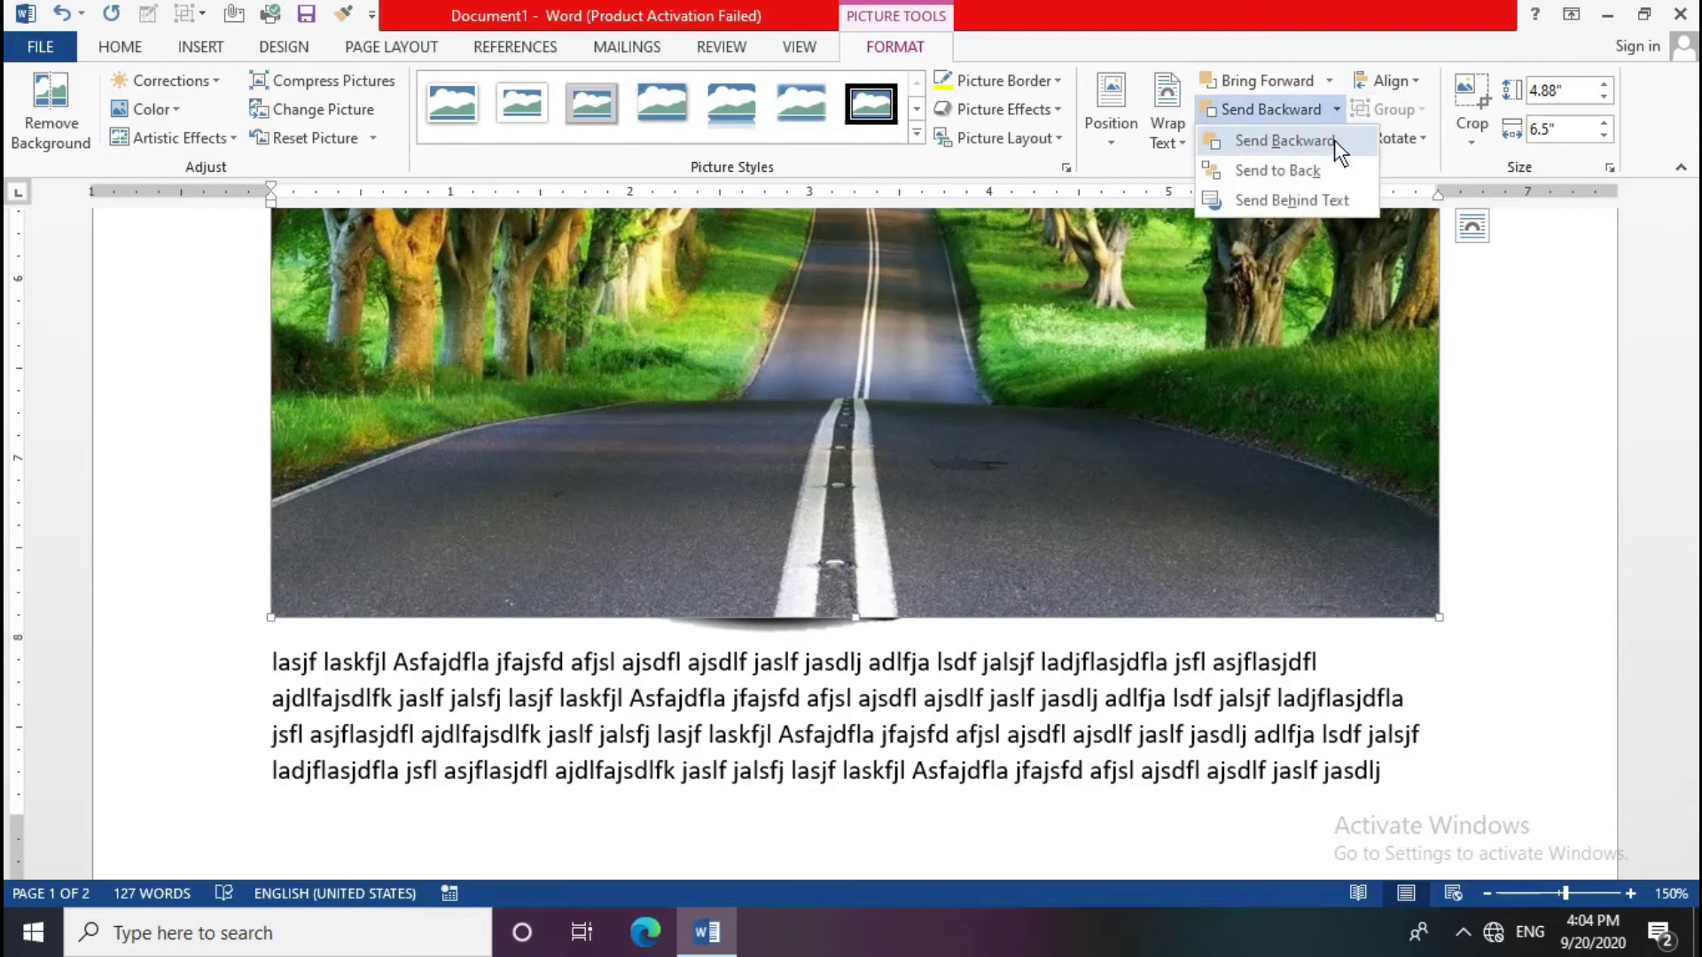
left_click(1333, 140)
left_click(1337, 108)
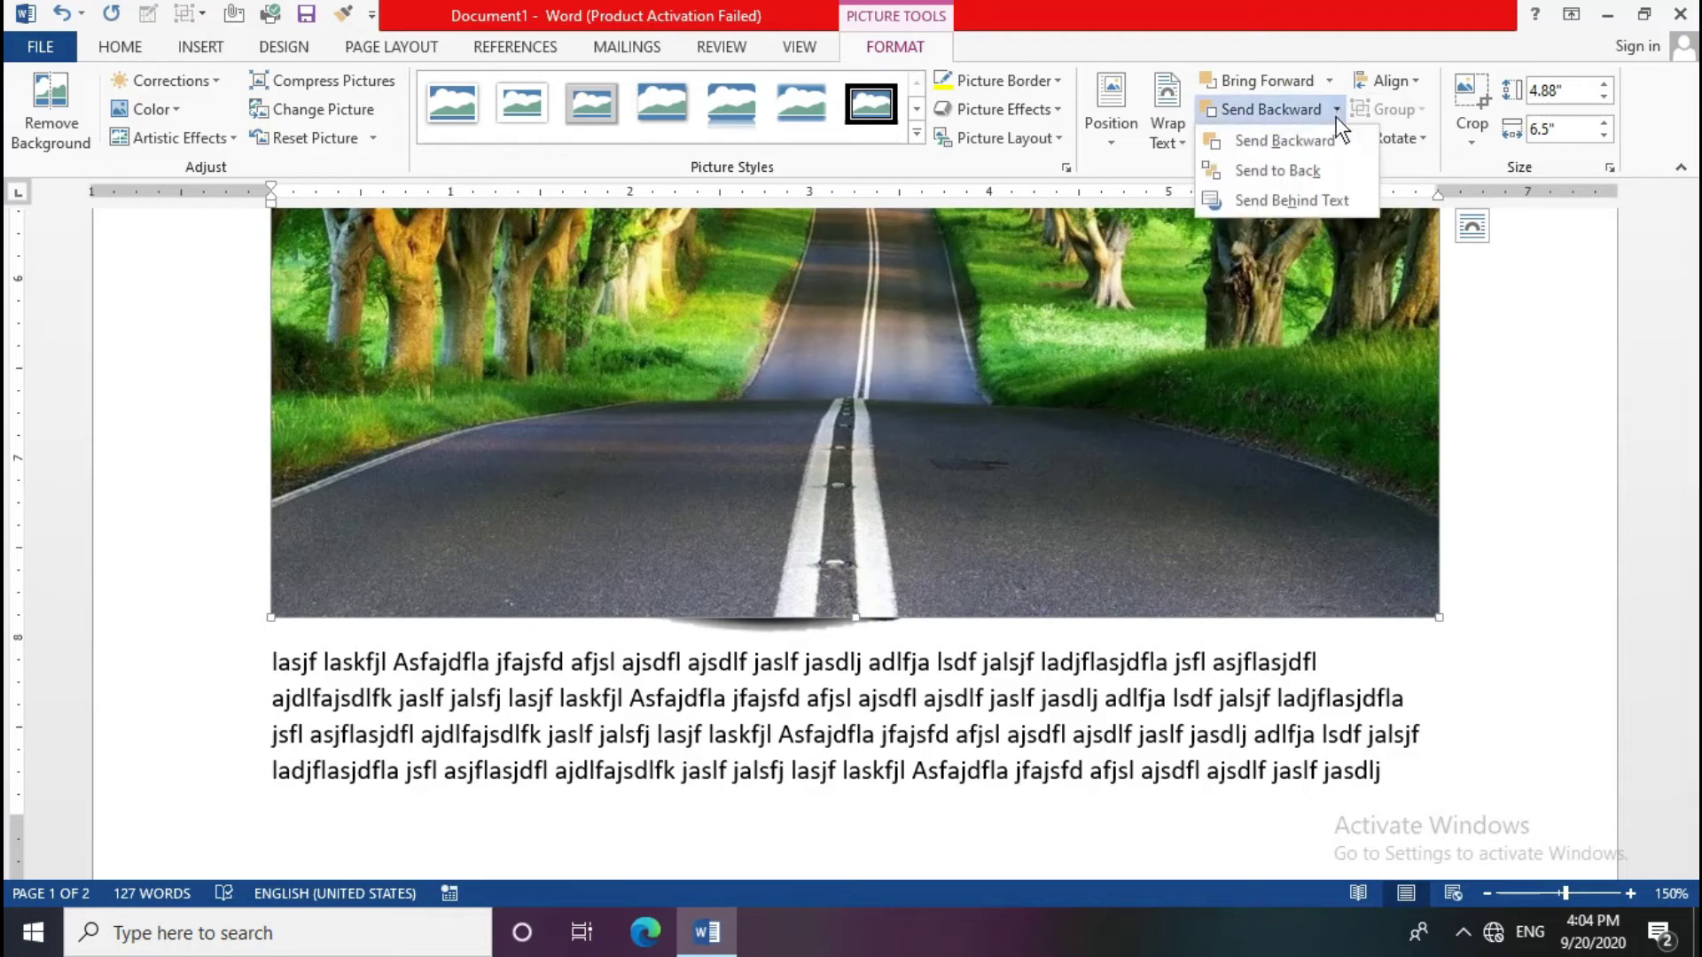
left_click(1310, 176)
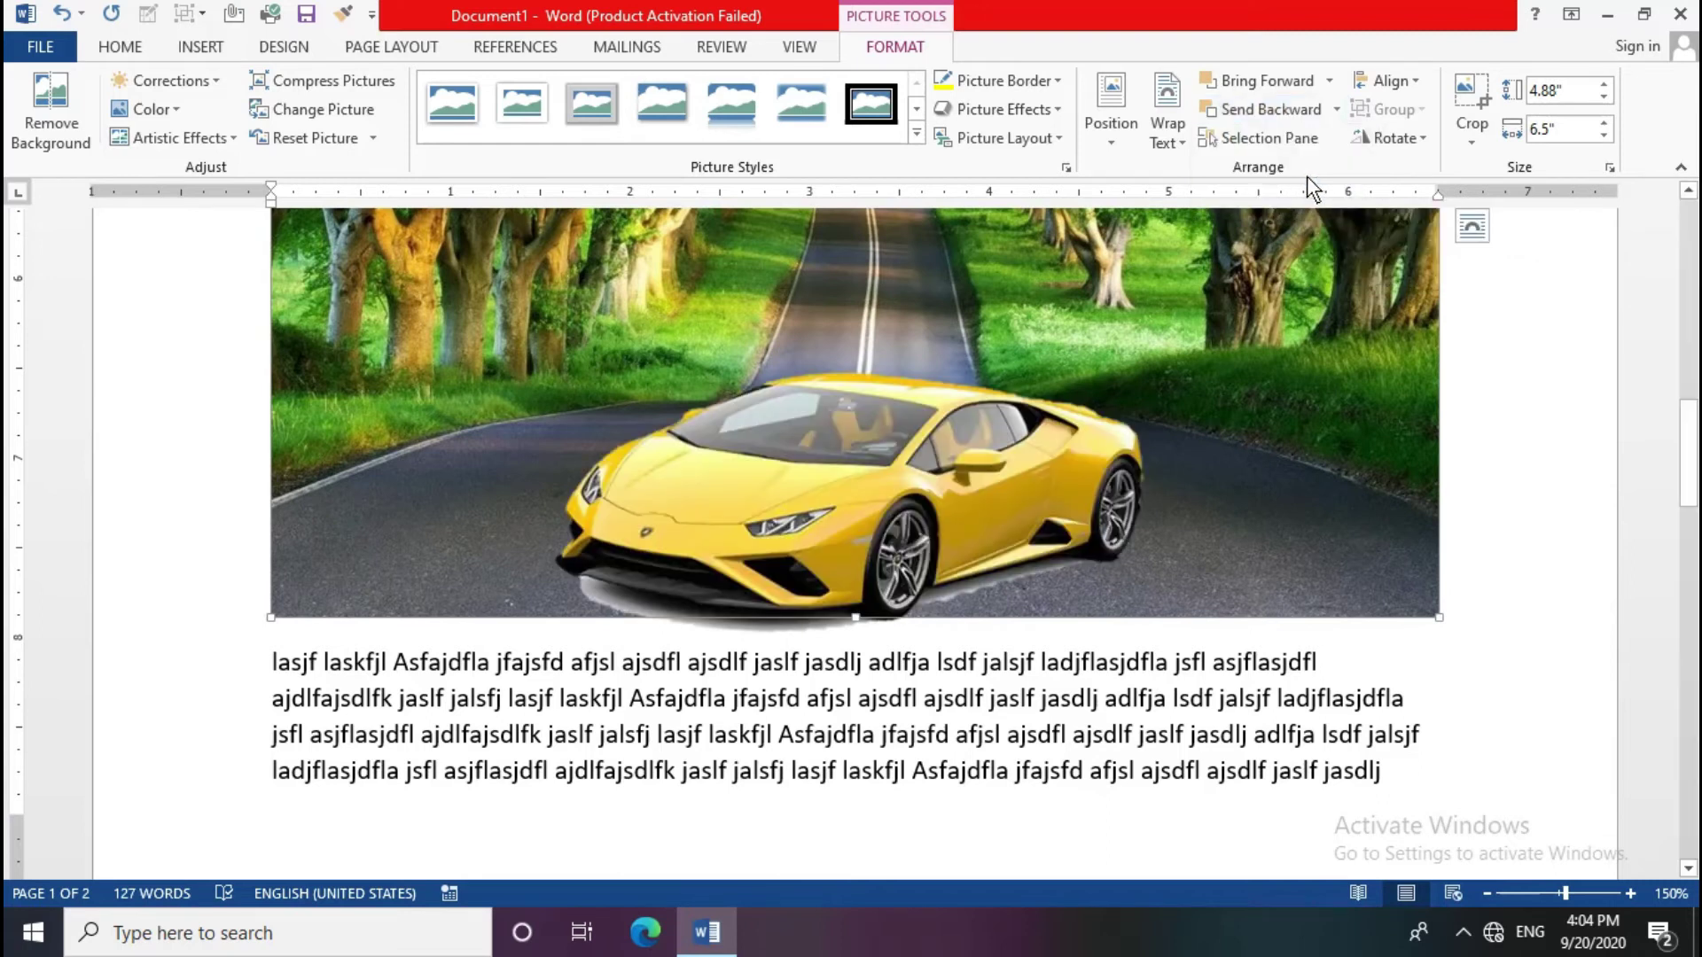
left_click(1335, 109)
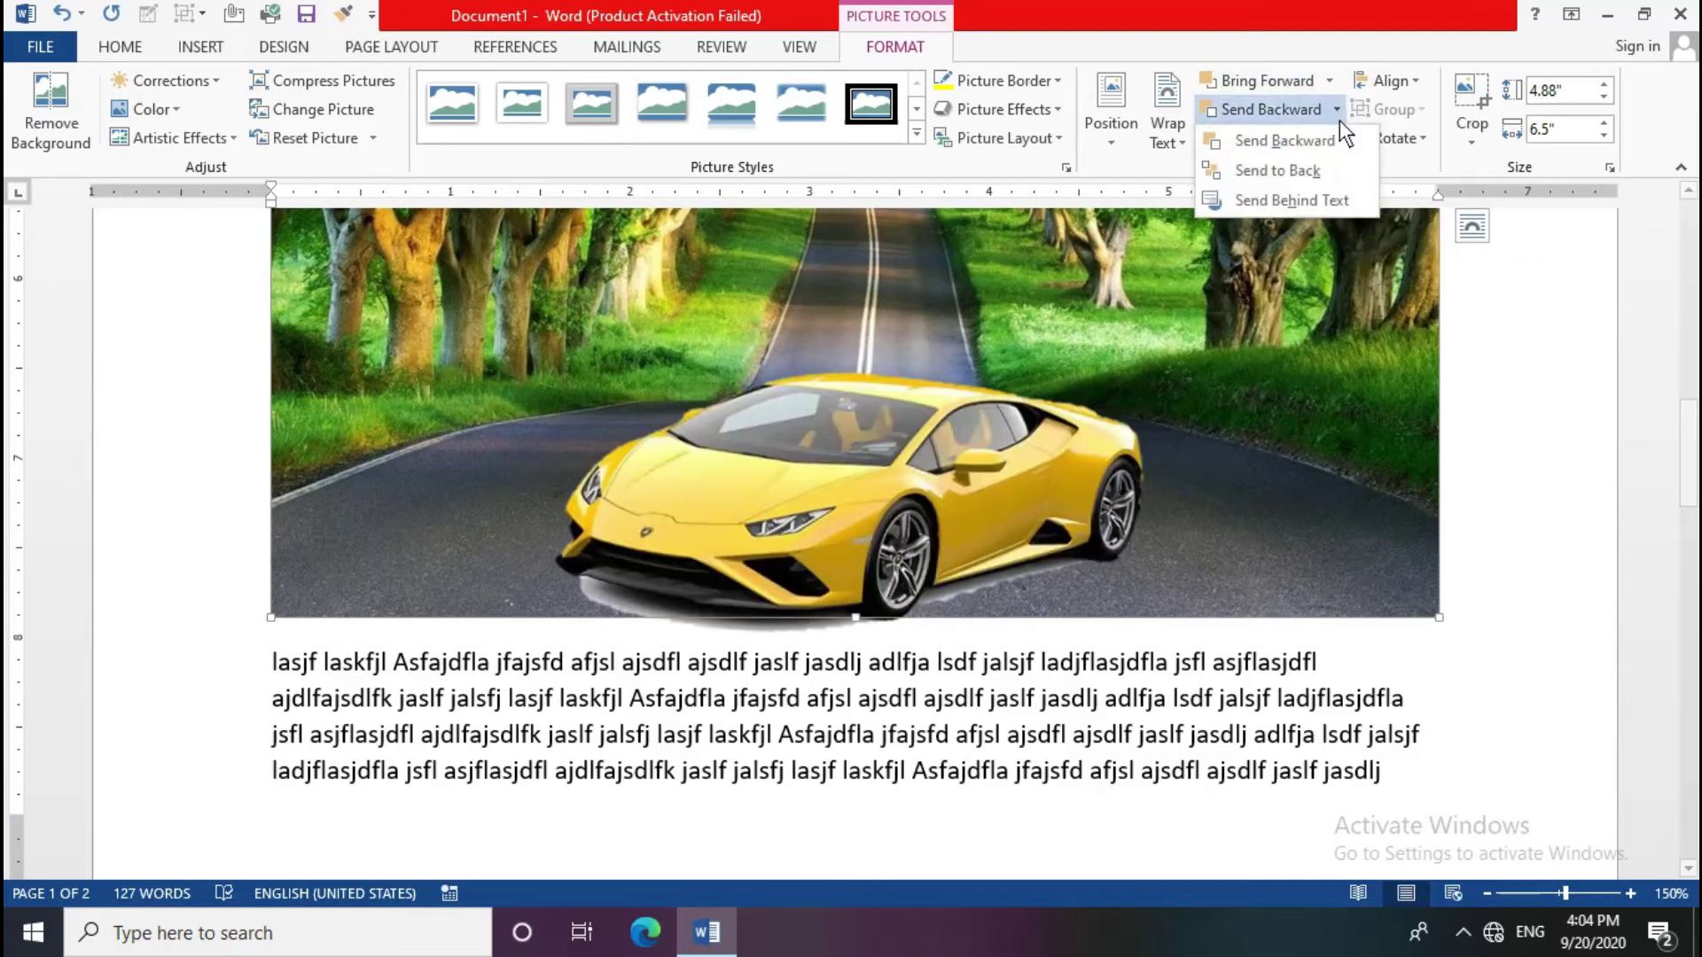
left_click(1338, 202)
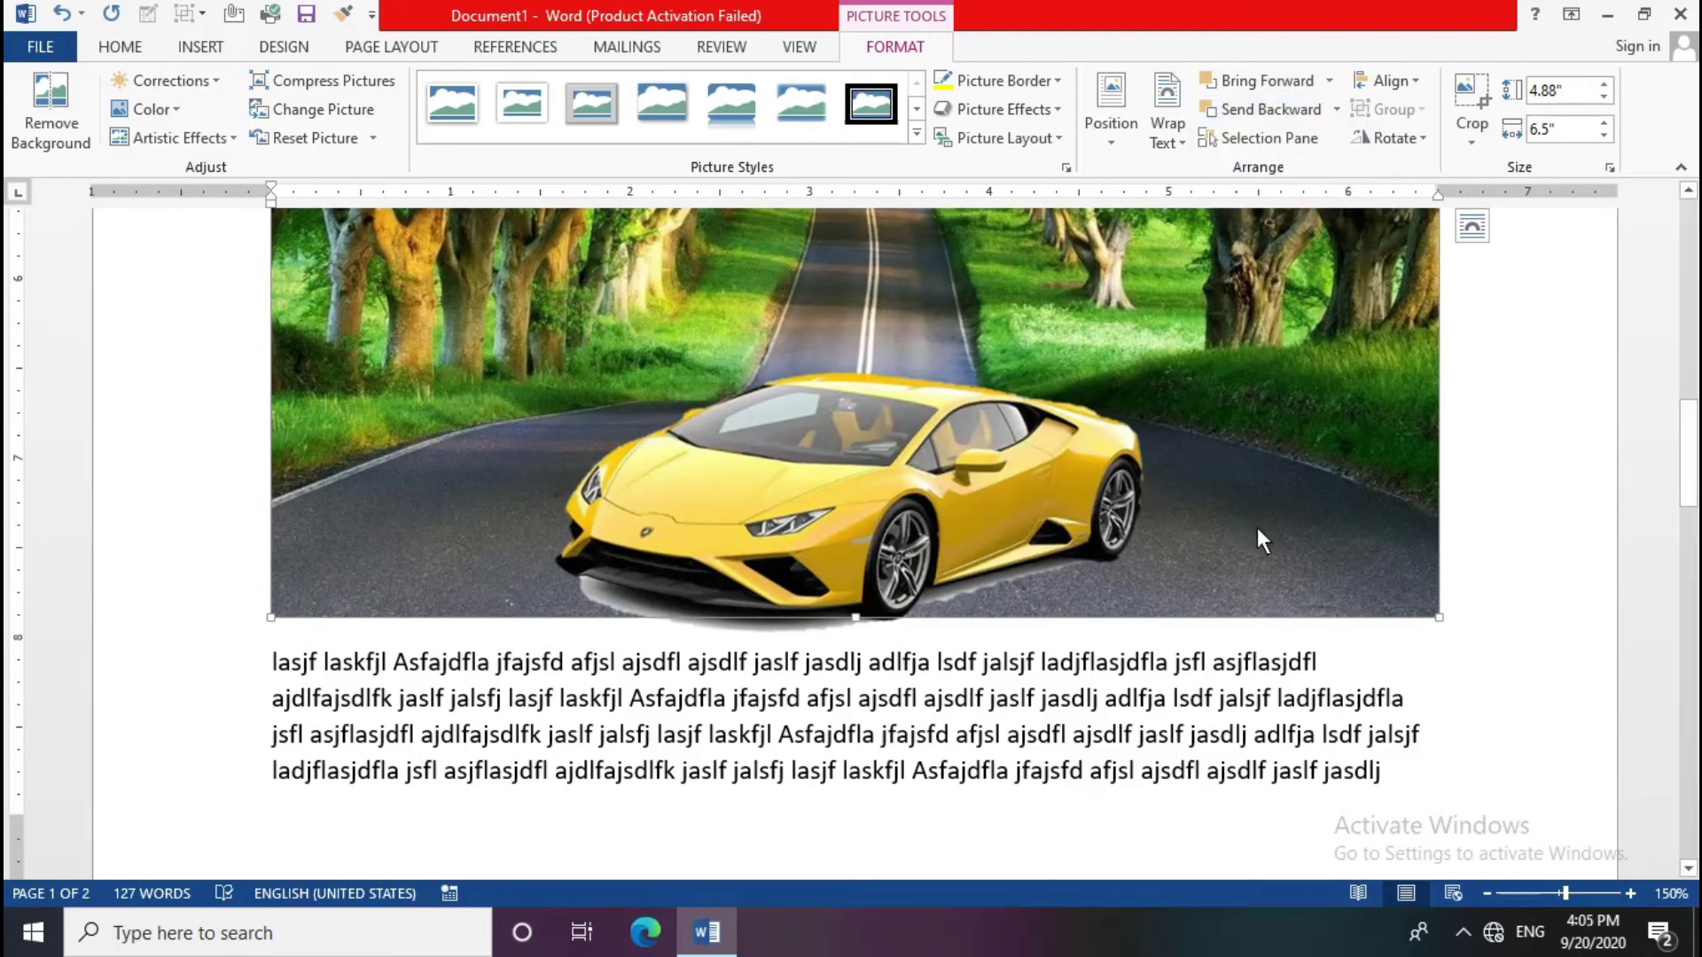
Step: Change the road picture's wrapping to Square, then to Behind Text
left_click(1183, 115)
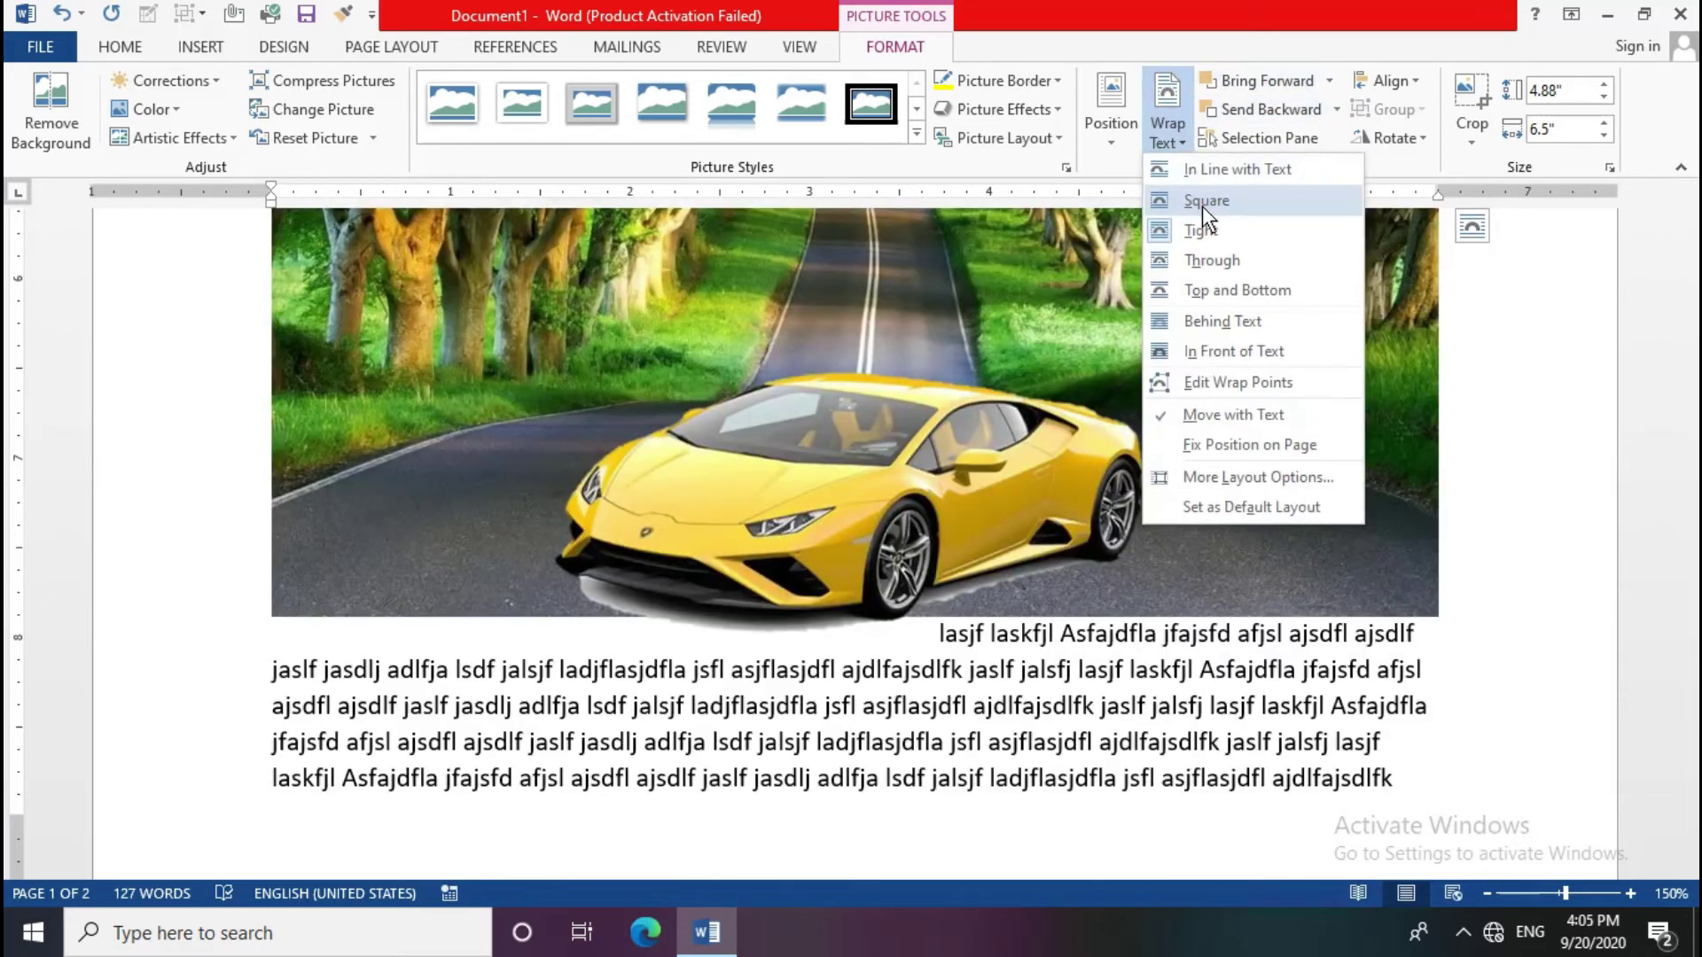
left_click(1202, 205)
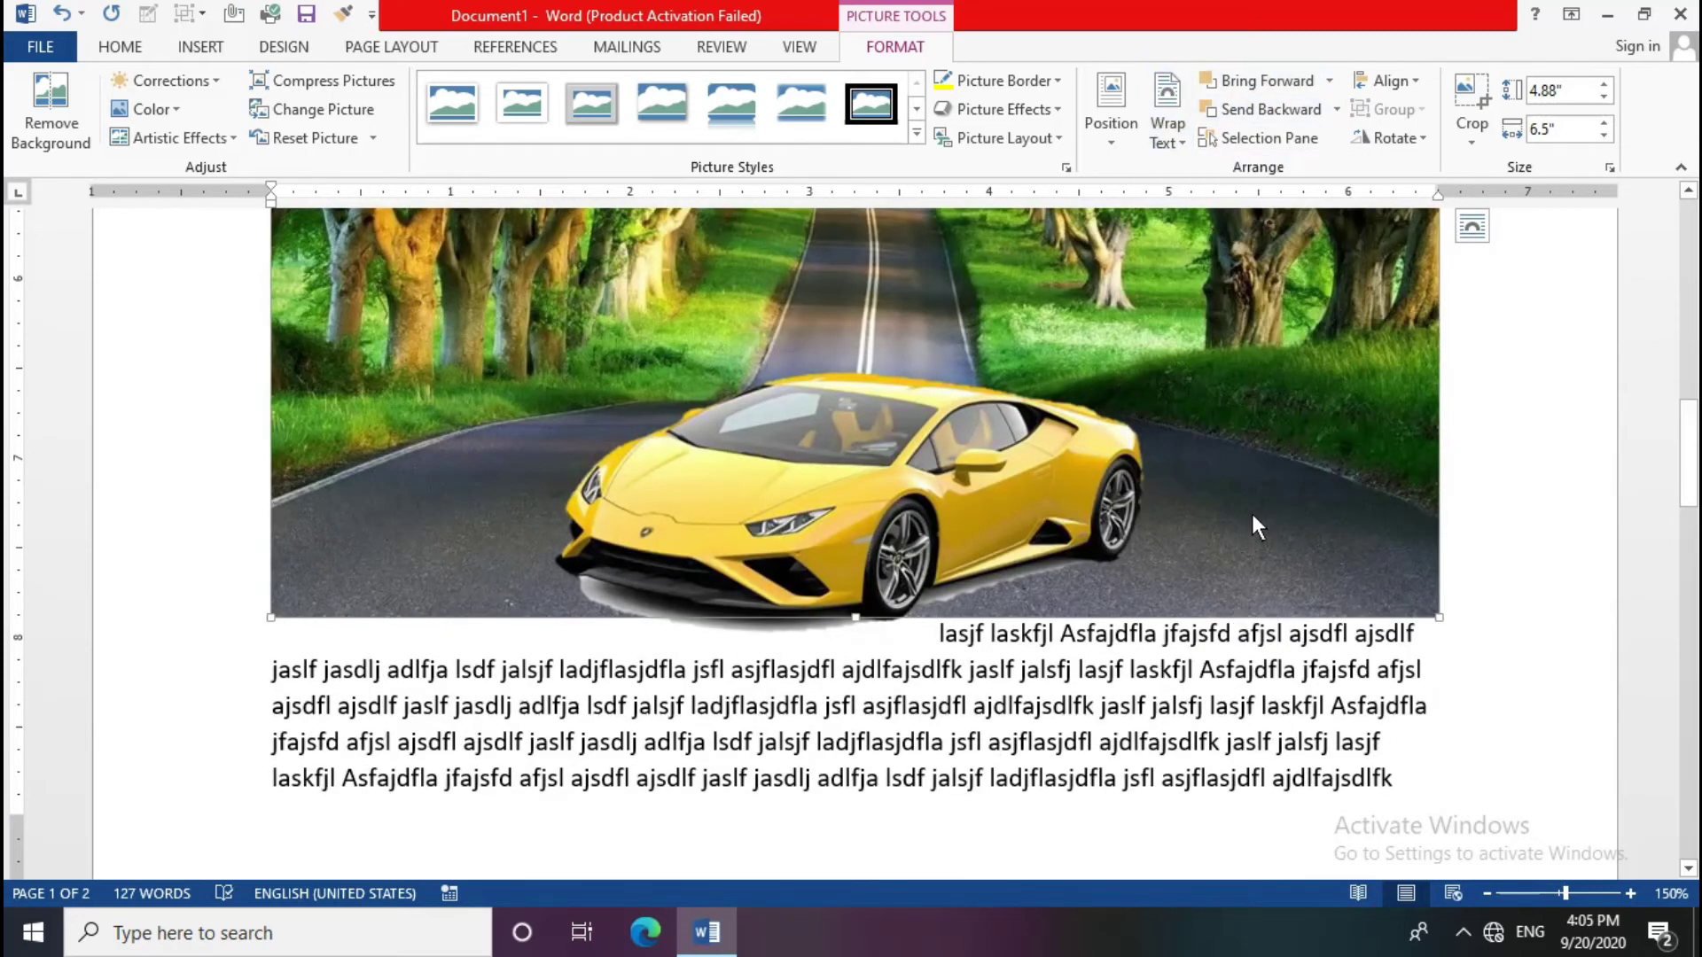
scroll(1251, 513, "up", 5)
scroll(1241, 433, "up", 5)
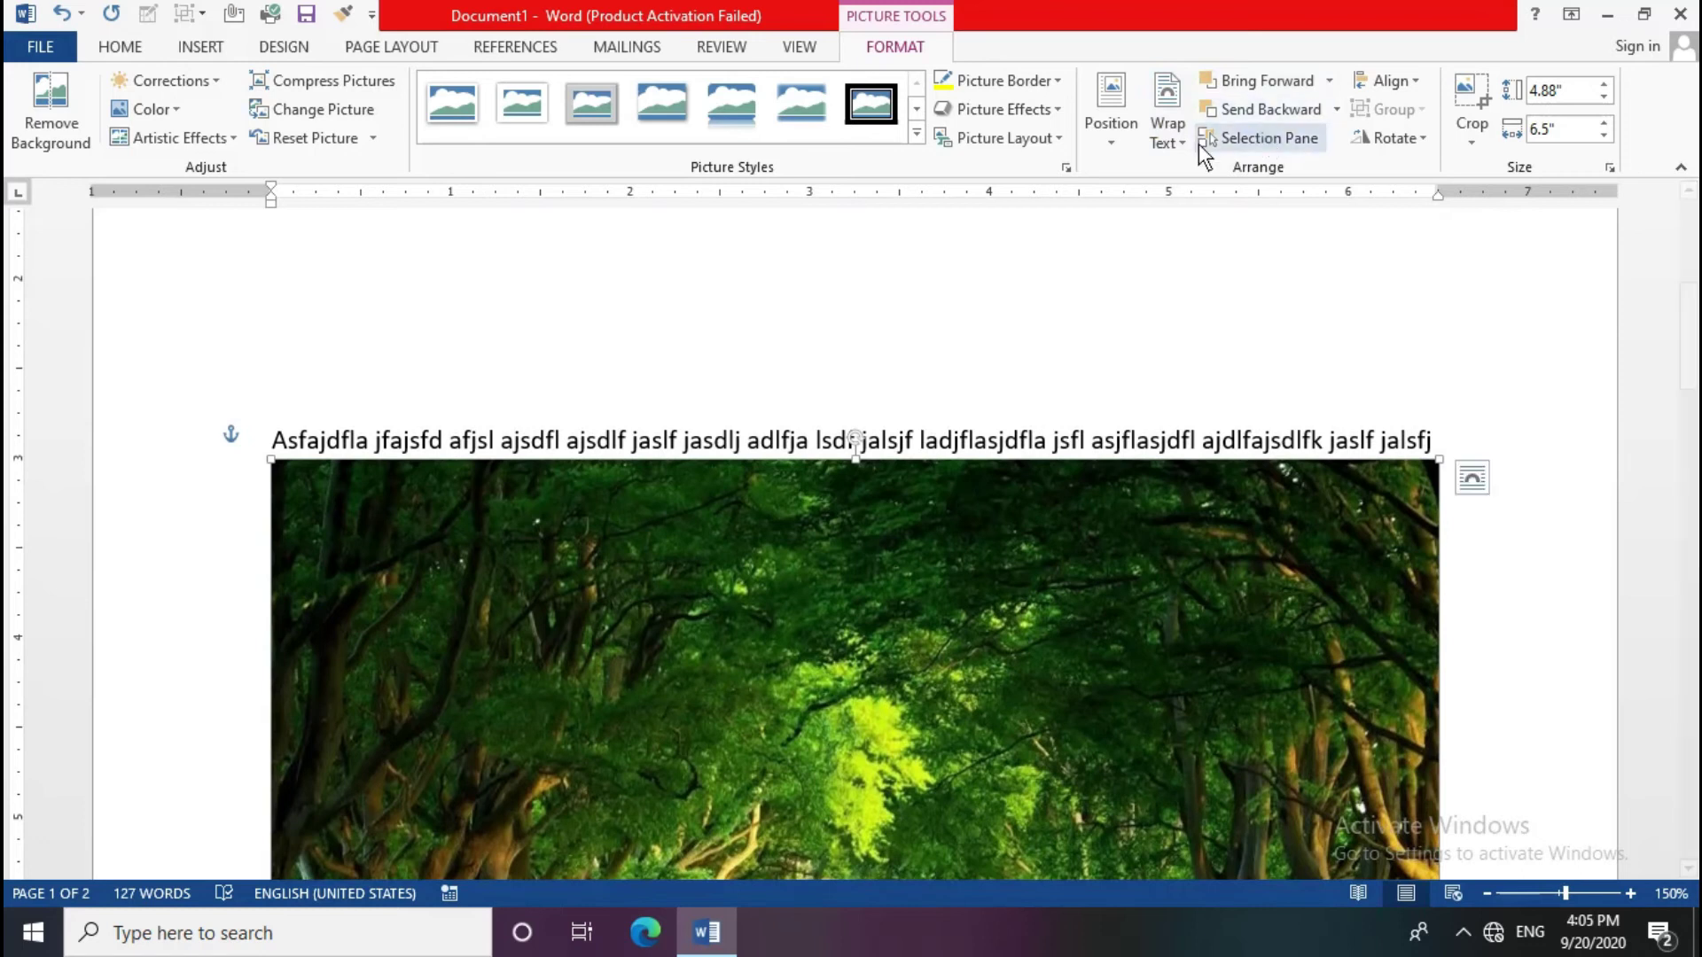
left_click(1167, 124)
left_click(1246, 322)
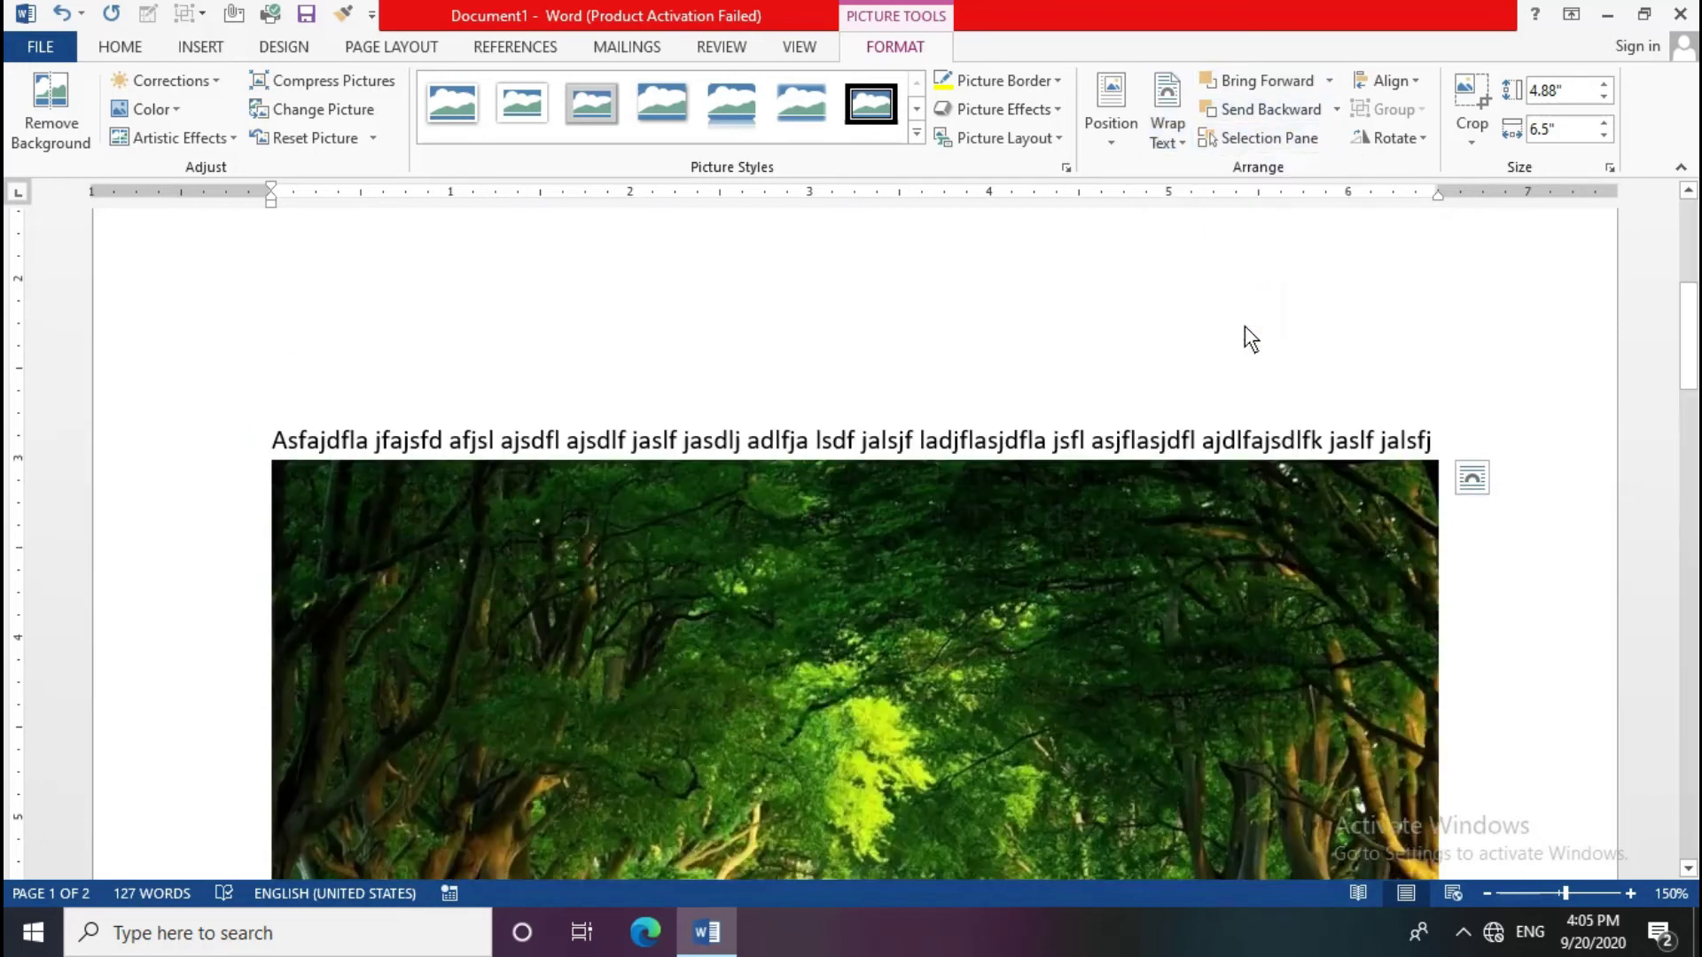
scroll(1245, 327, "down", 5)
scroll(1244, 327, "down", 1)
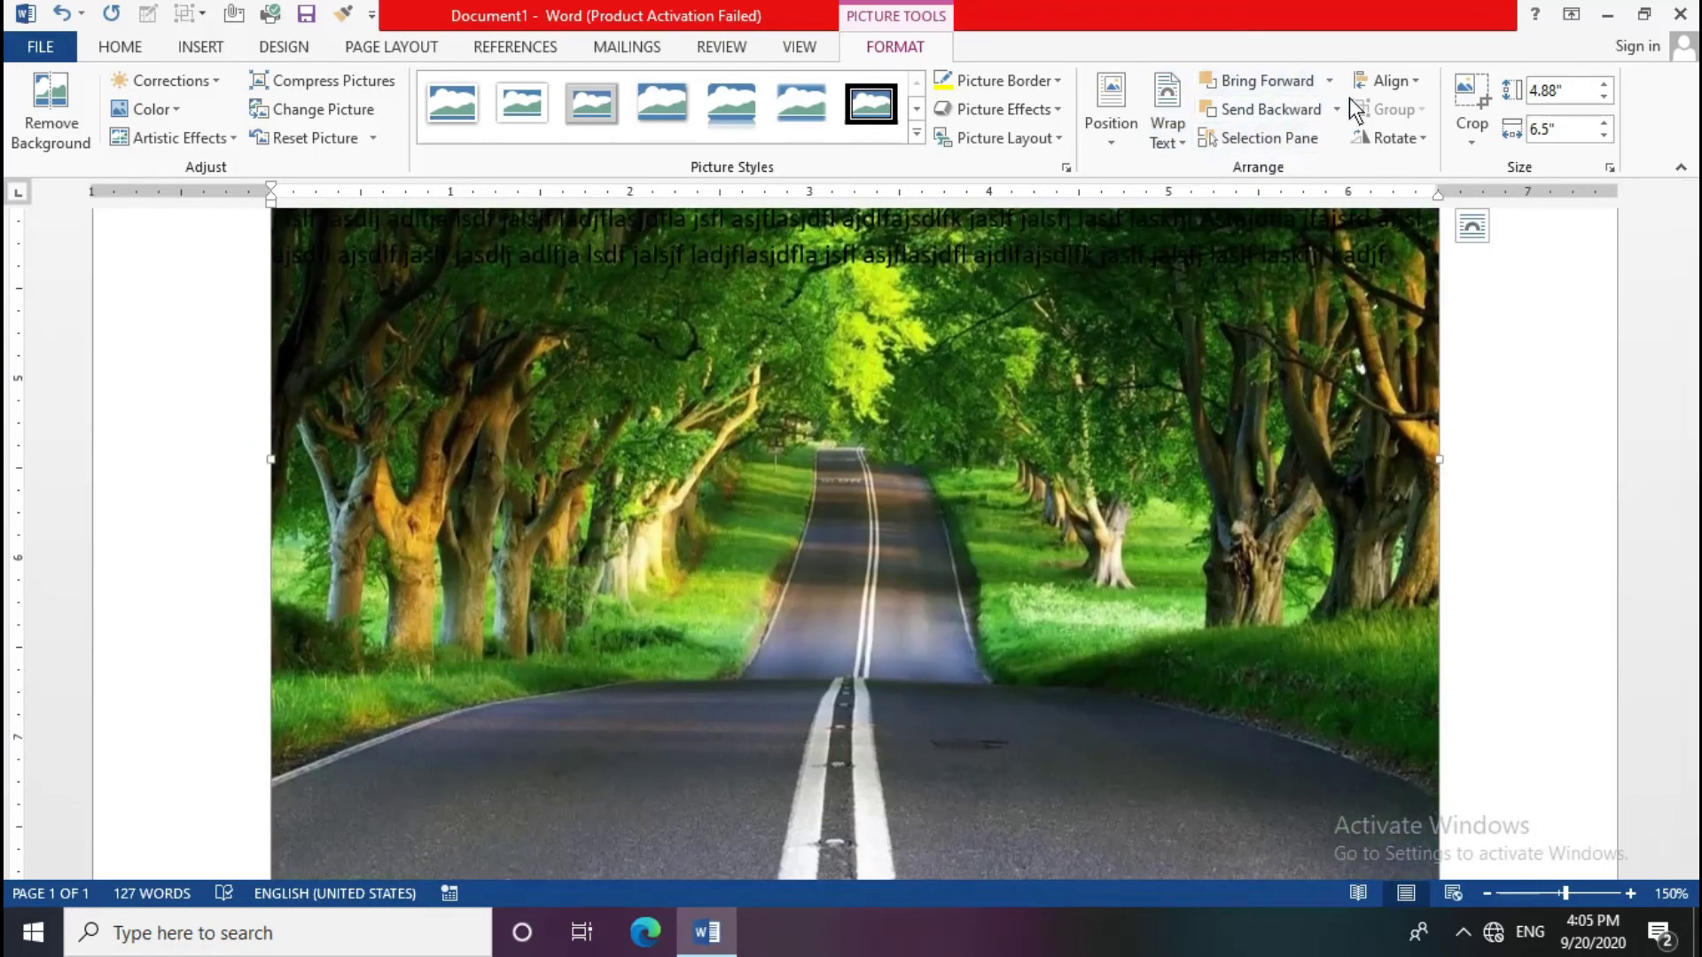
Step: Bring the road picture in front of the body text and review the page
left_click(1329, 80)
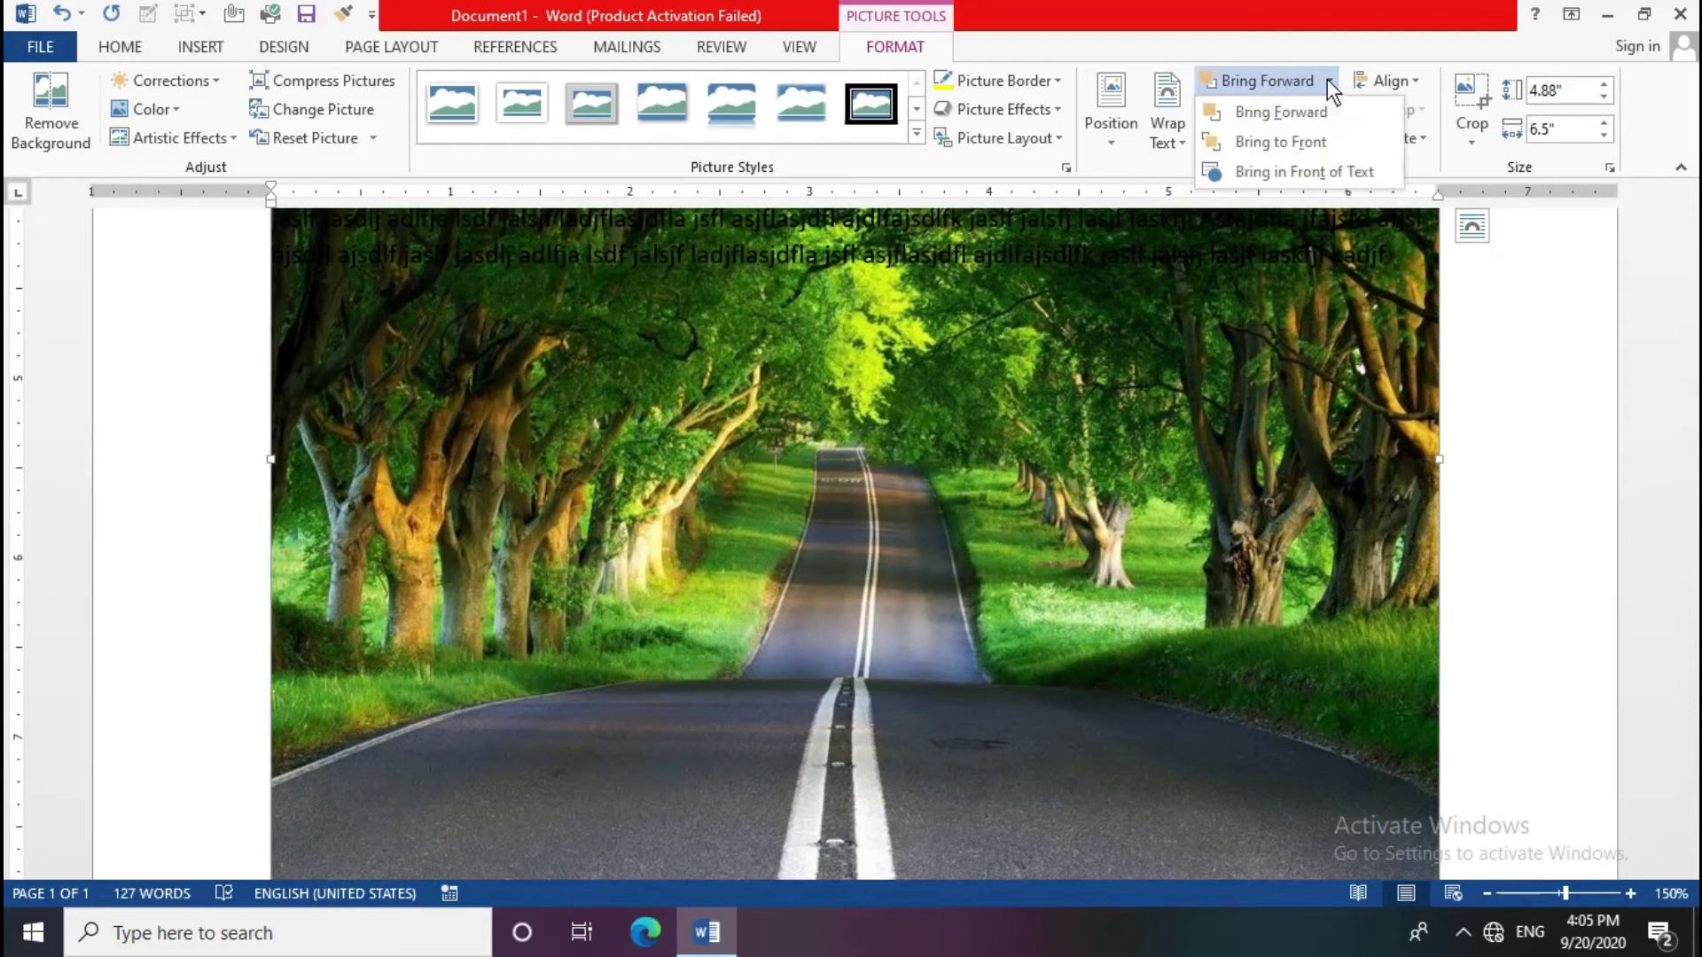
left_click(1303, 173)
scroll(1062, 413, "up", 1)
scroll(1062, 413, "up", 3)
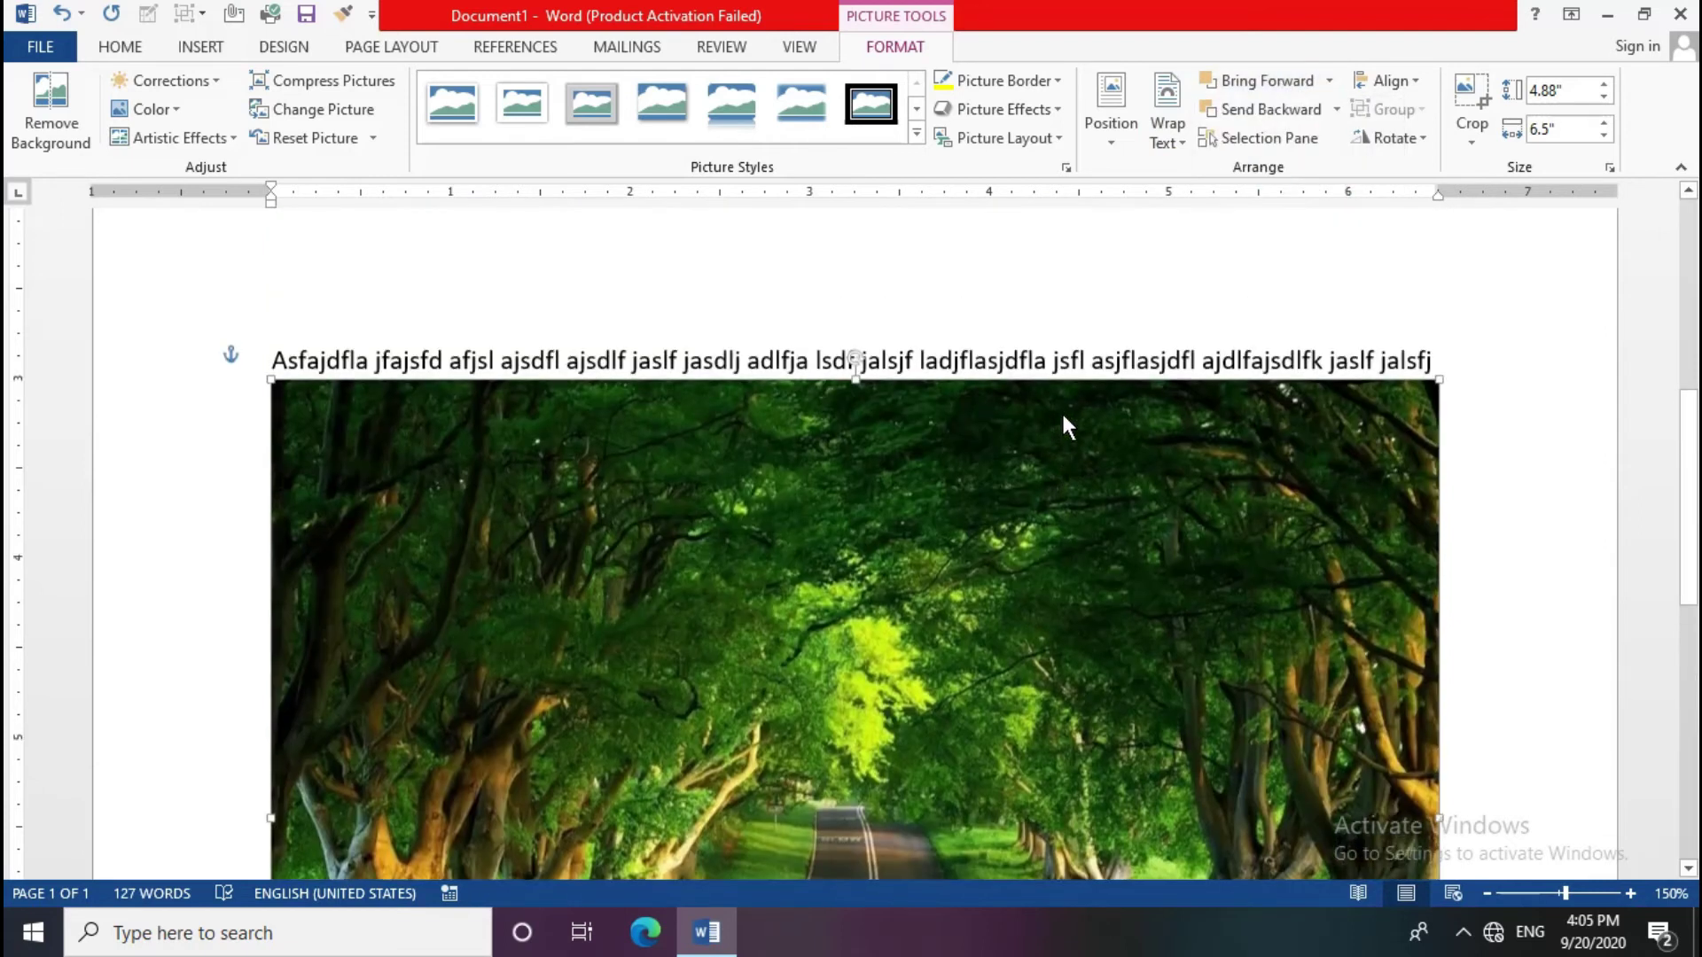
scroll(1061, 413, "down", 3)
scroll(1068, 409, "down", 5)
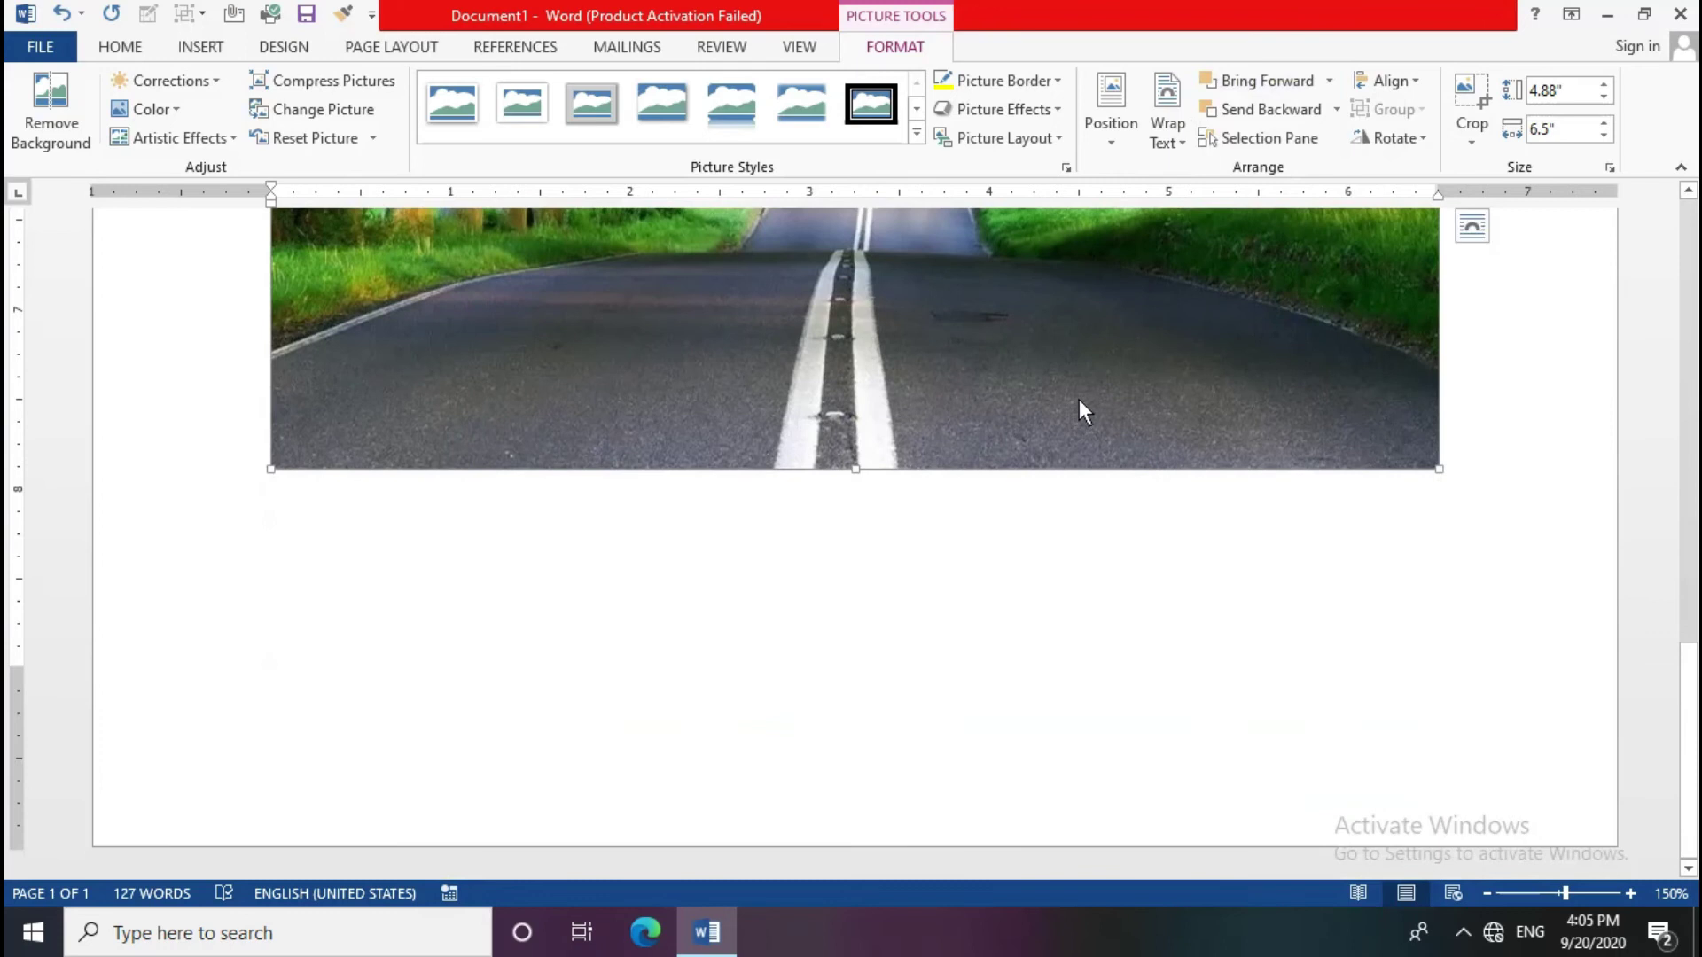
scroll(1078, 399, "up", 4)
scroll(1082, 397, "up", 6)
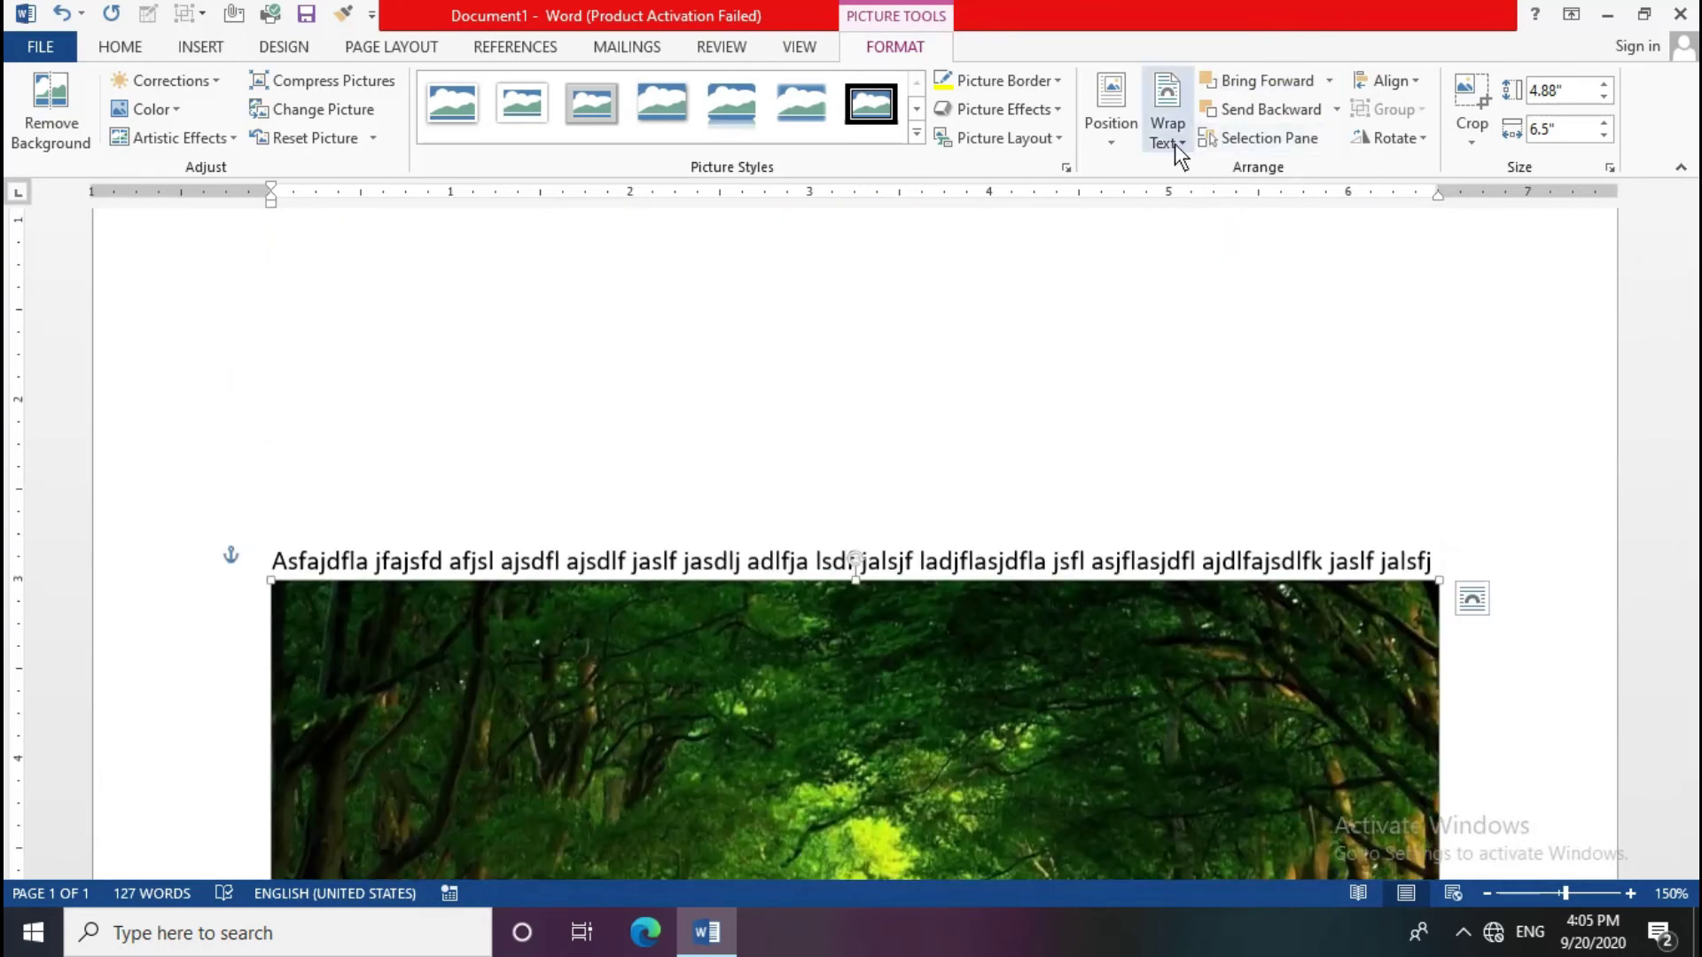
Step: Set the road picture back to Behind Text wrapping, then Bring to Front
left_click(1173, 144)
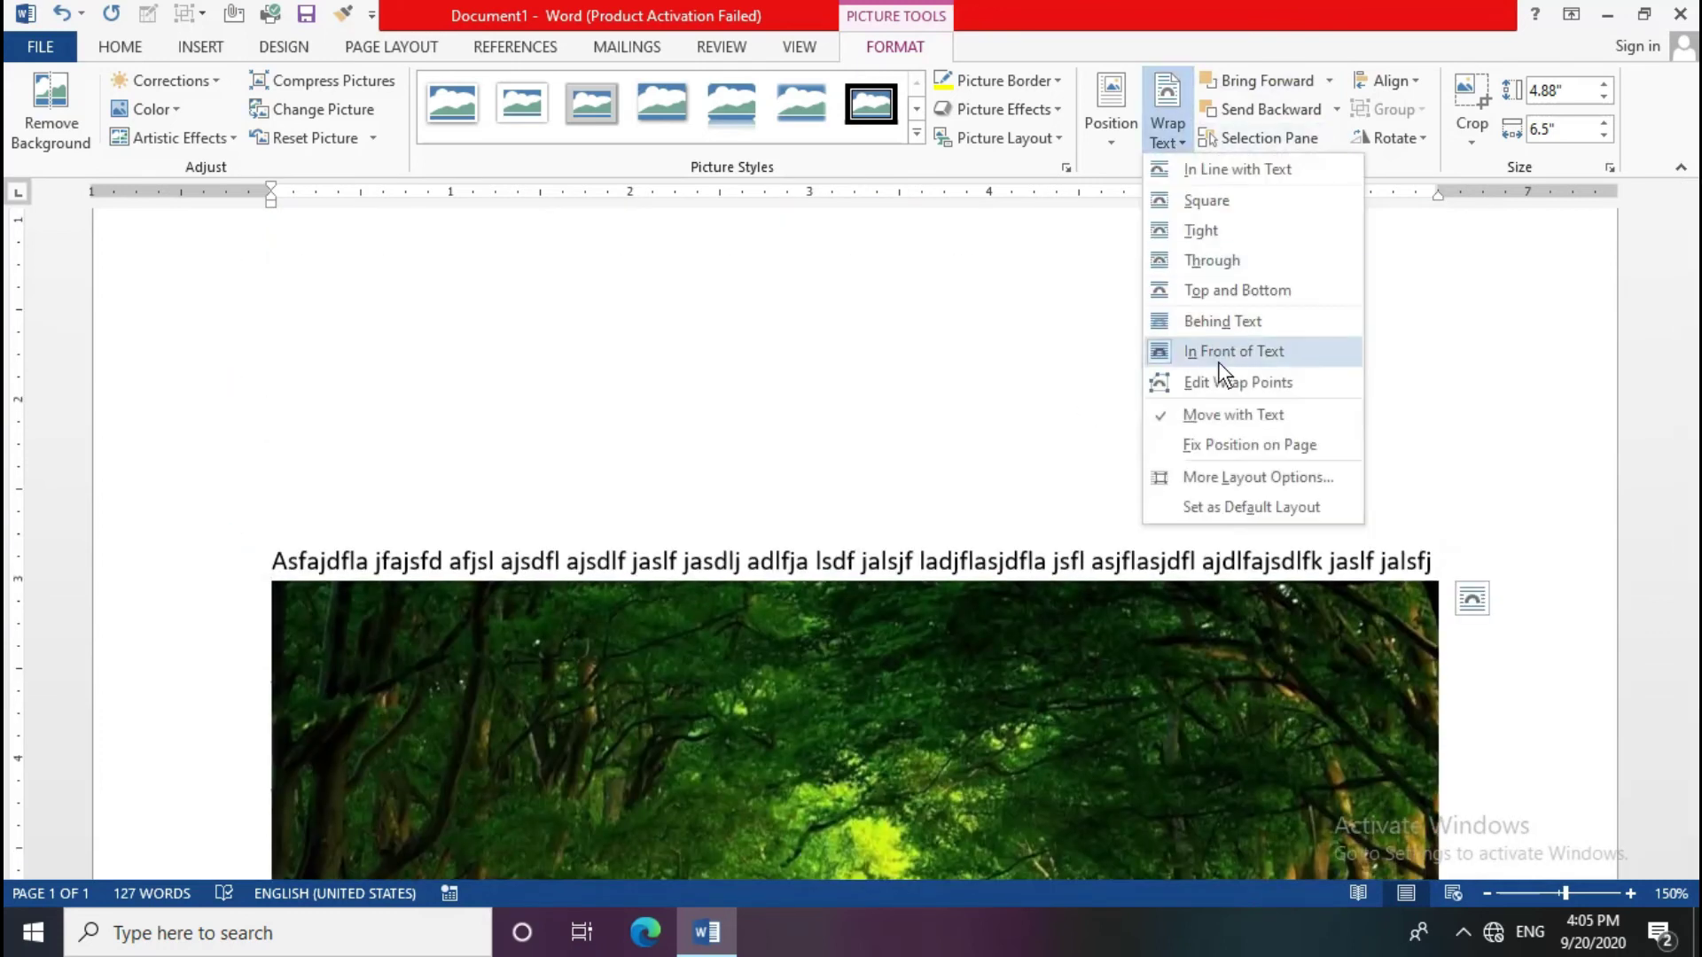
left_click(1218, 321)
scroll(1215, 323, "down", 3)
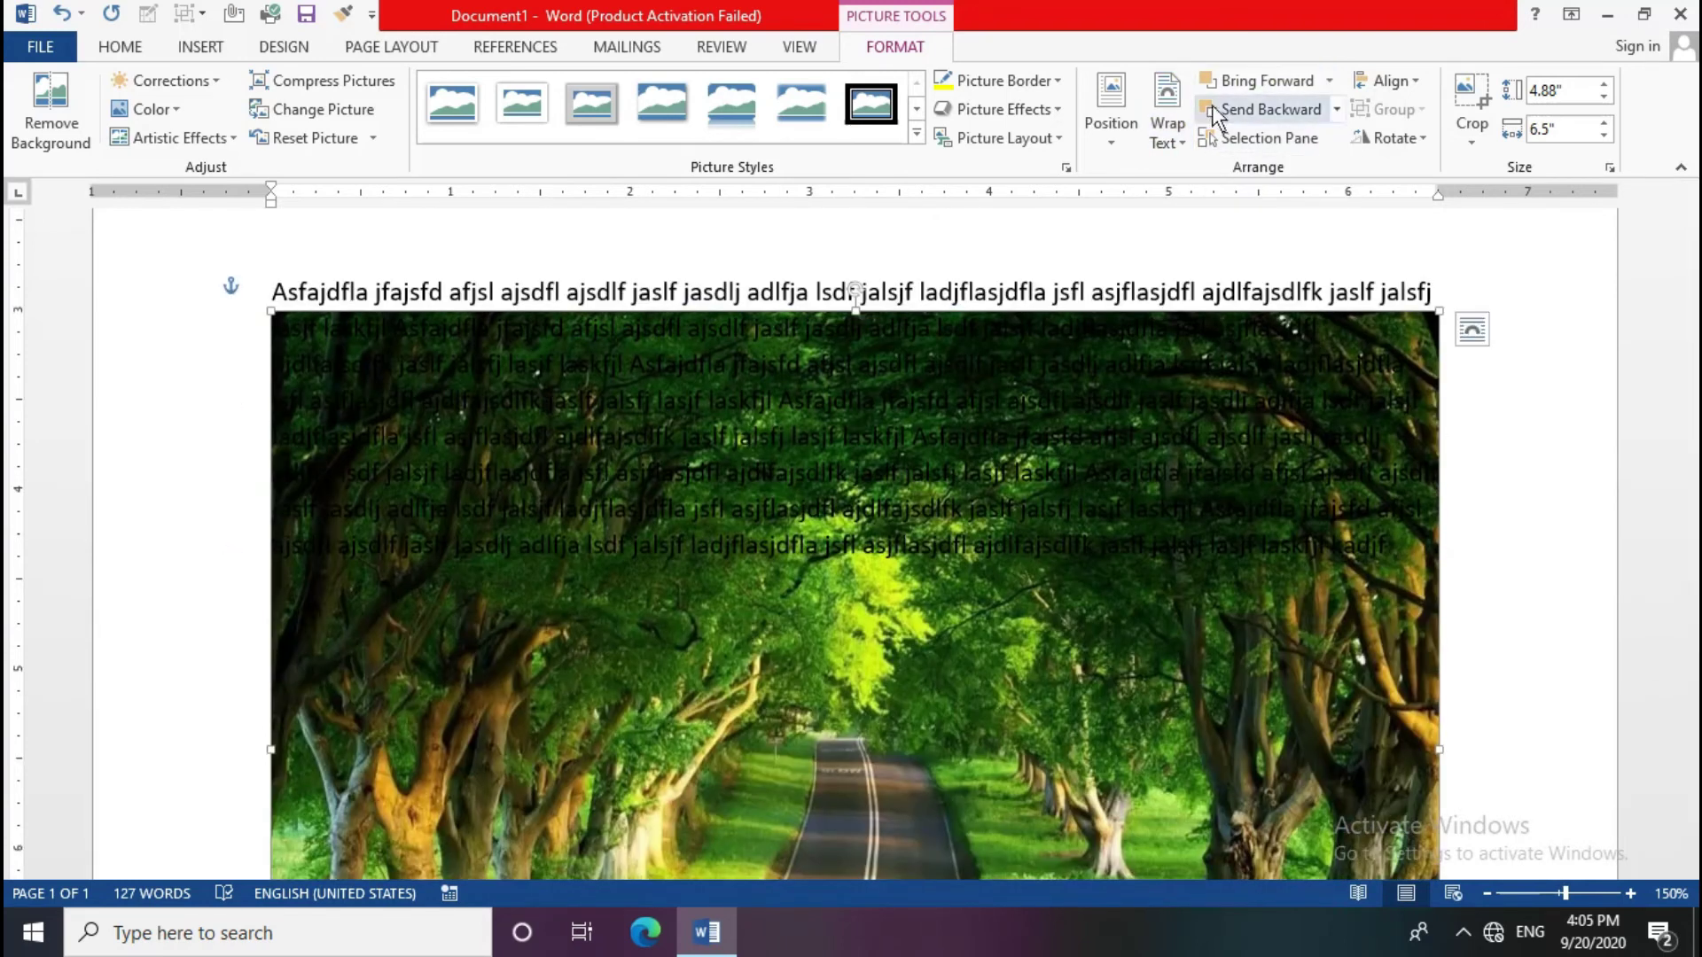
left_click(1330, 81)
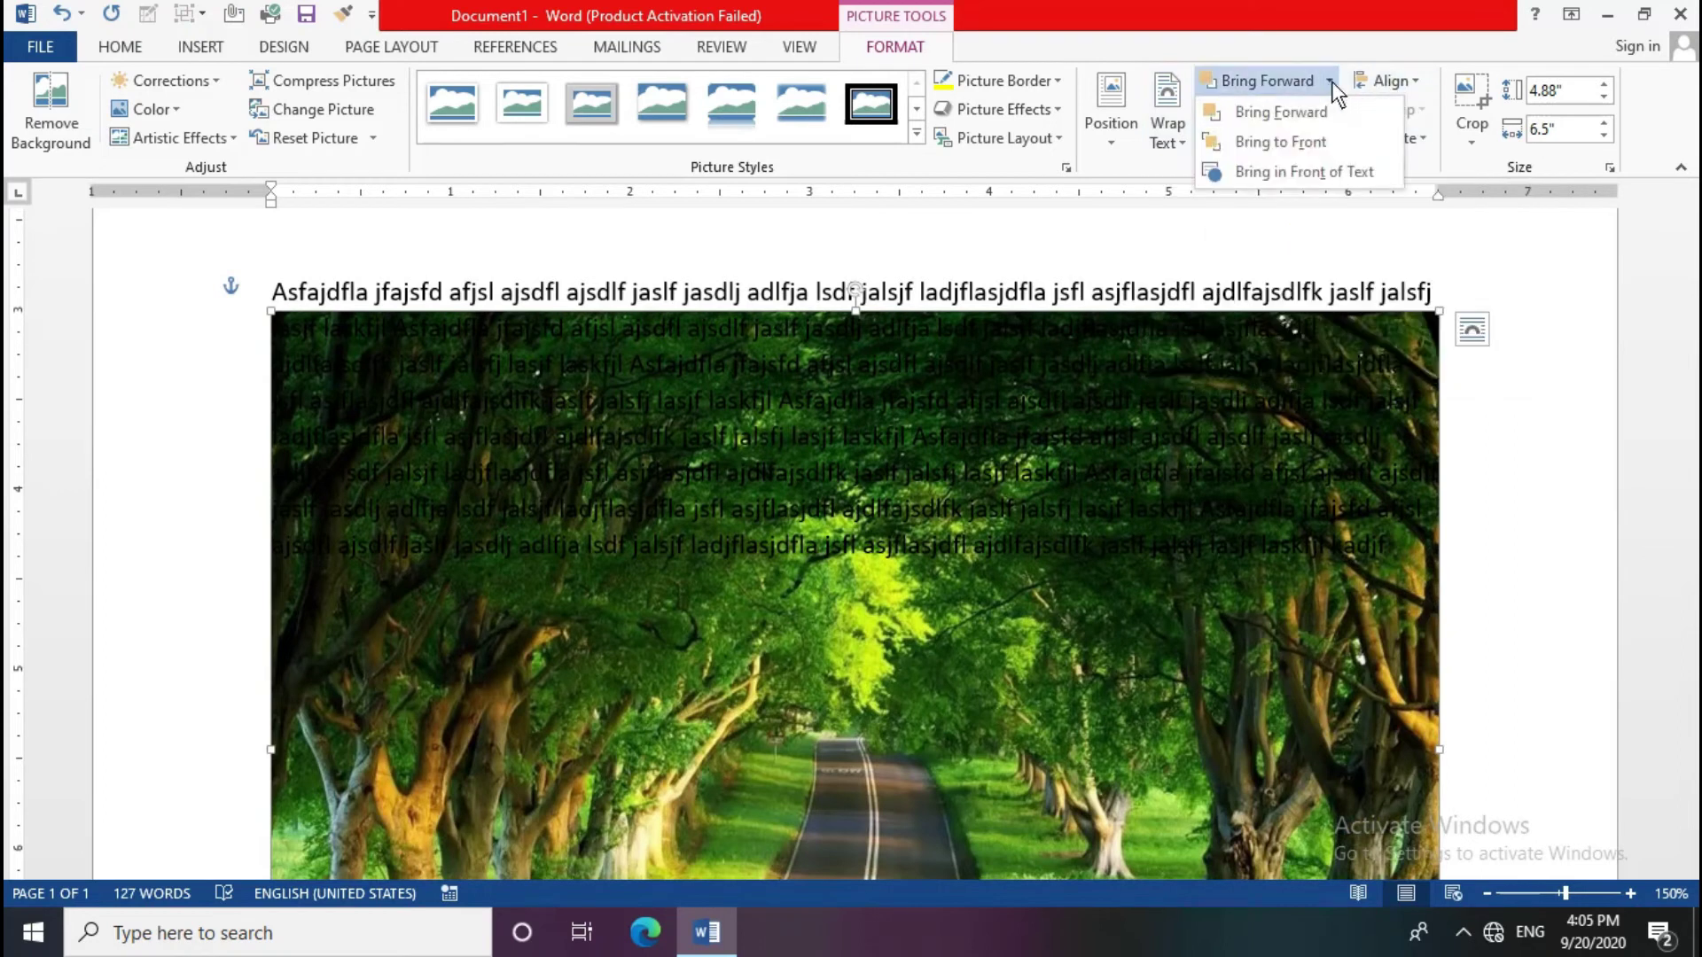
left_click(1301, 140)
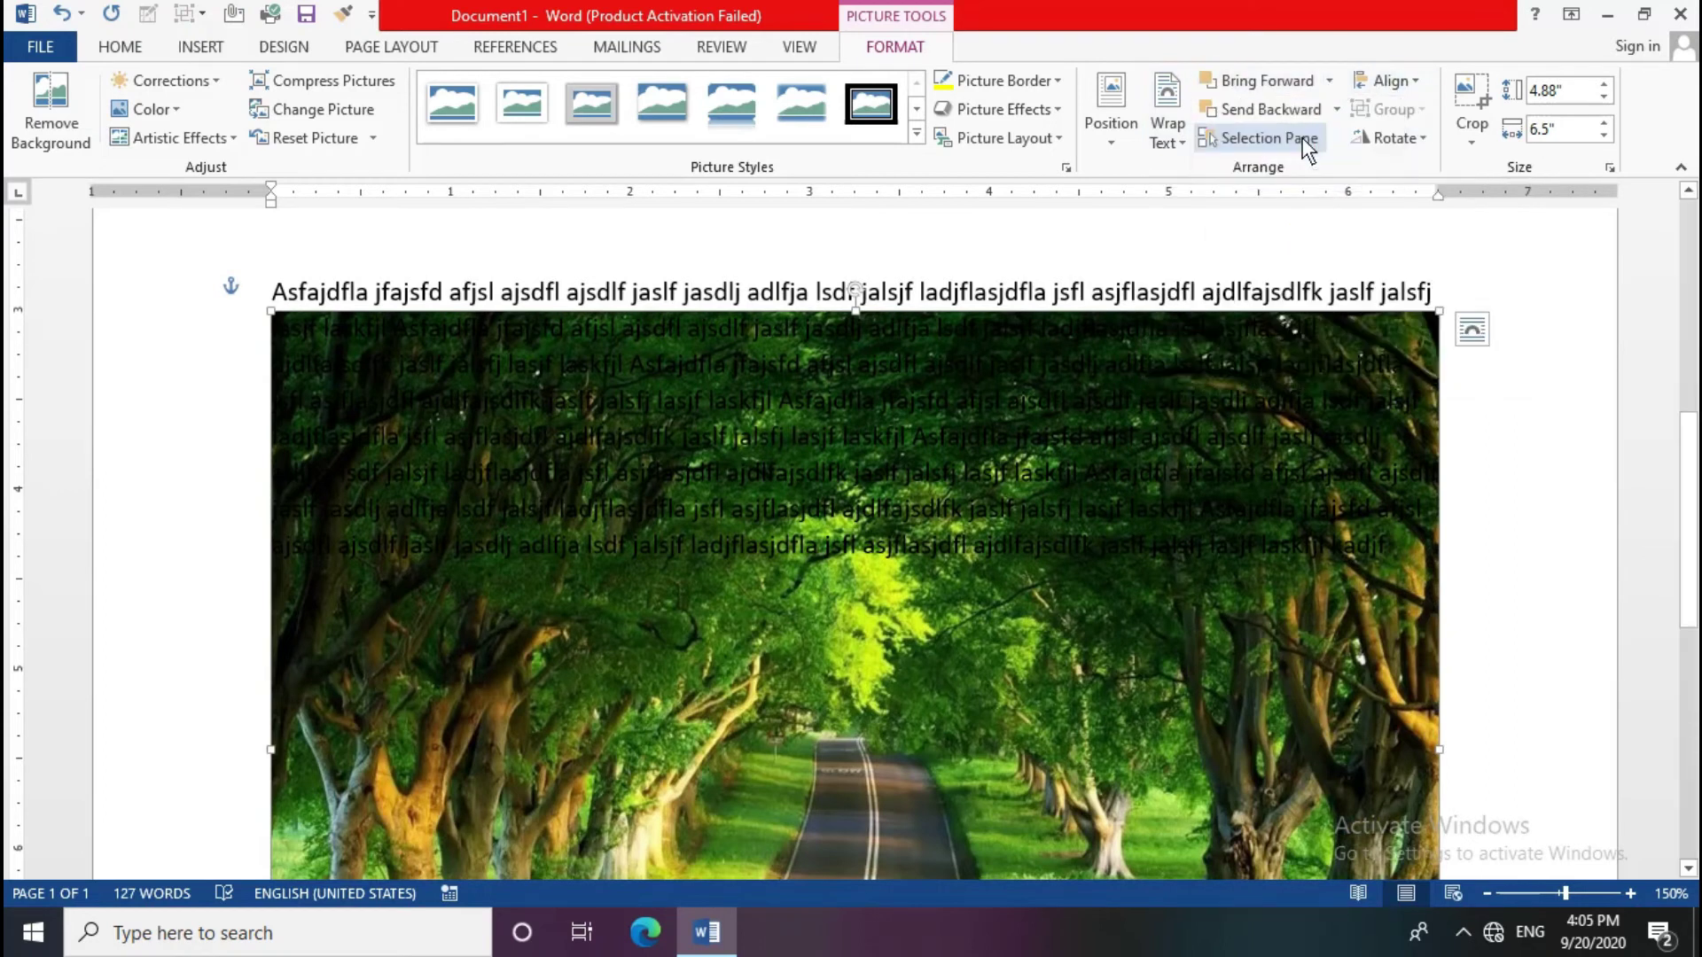
scroll(1156, 439, "down", 2)
scroll(902, 593, "down", 3)
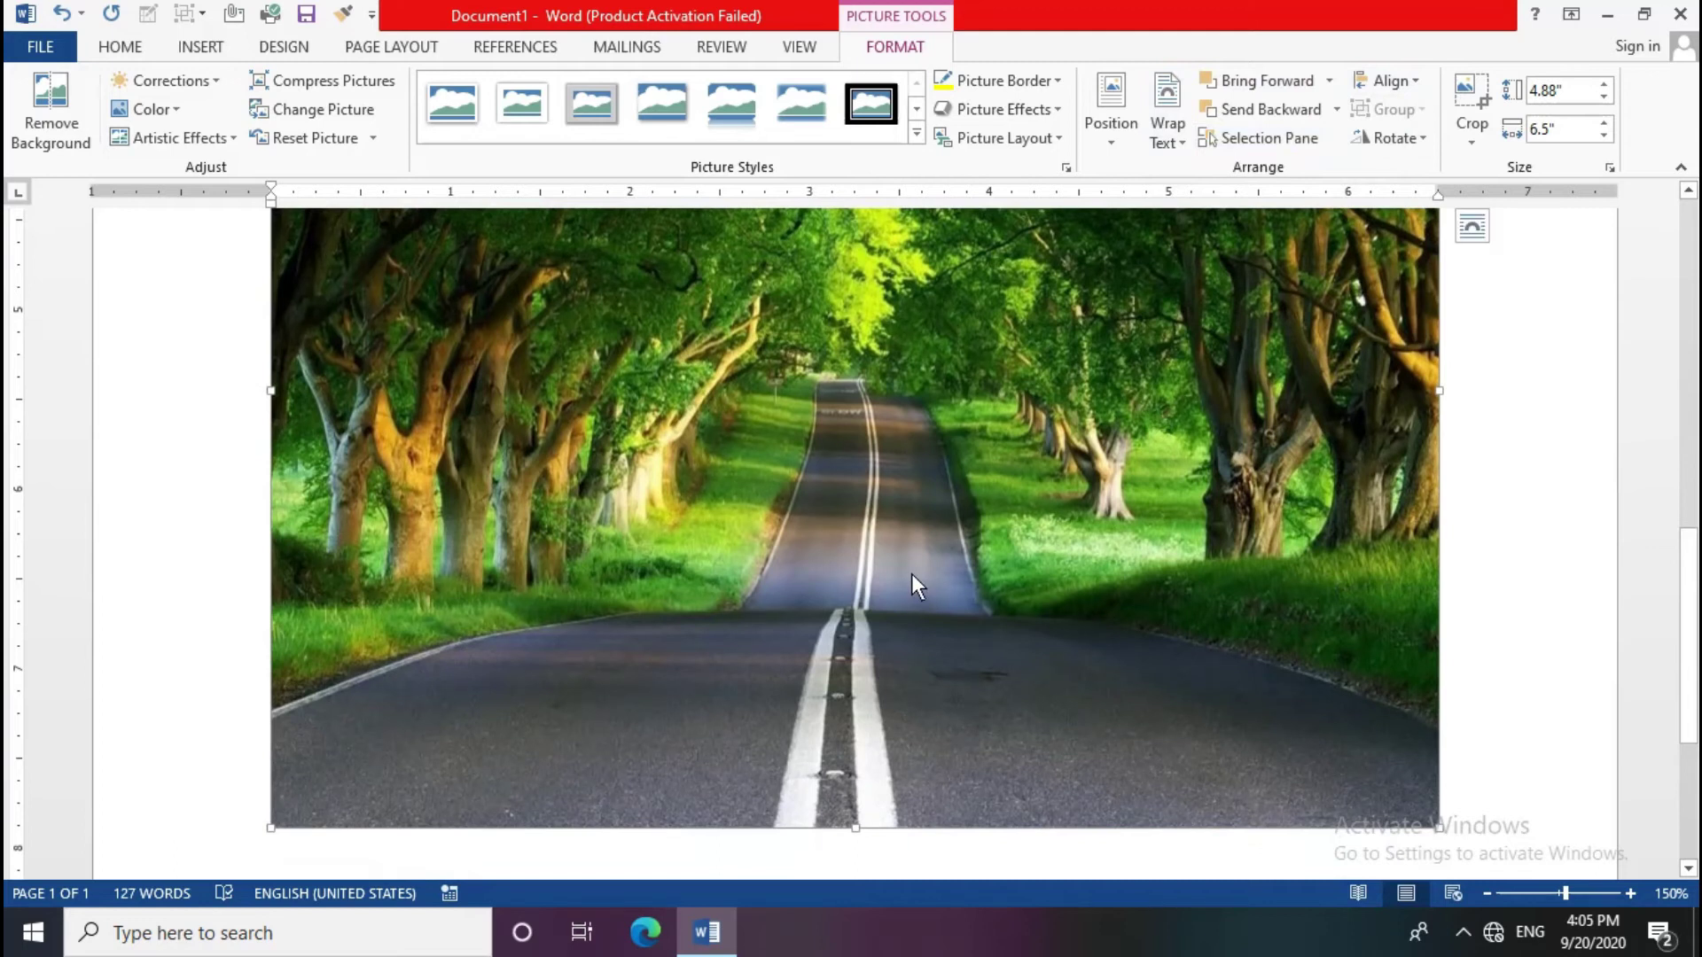
scroll(911, 572, "down", 2)
Step: Bring the man's portrait to the front, shift it up-left over the road, then select the road picture
left_click(909, 556)
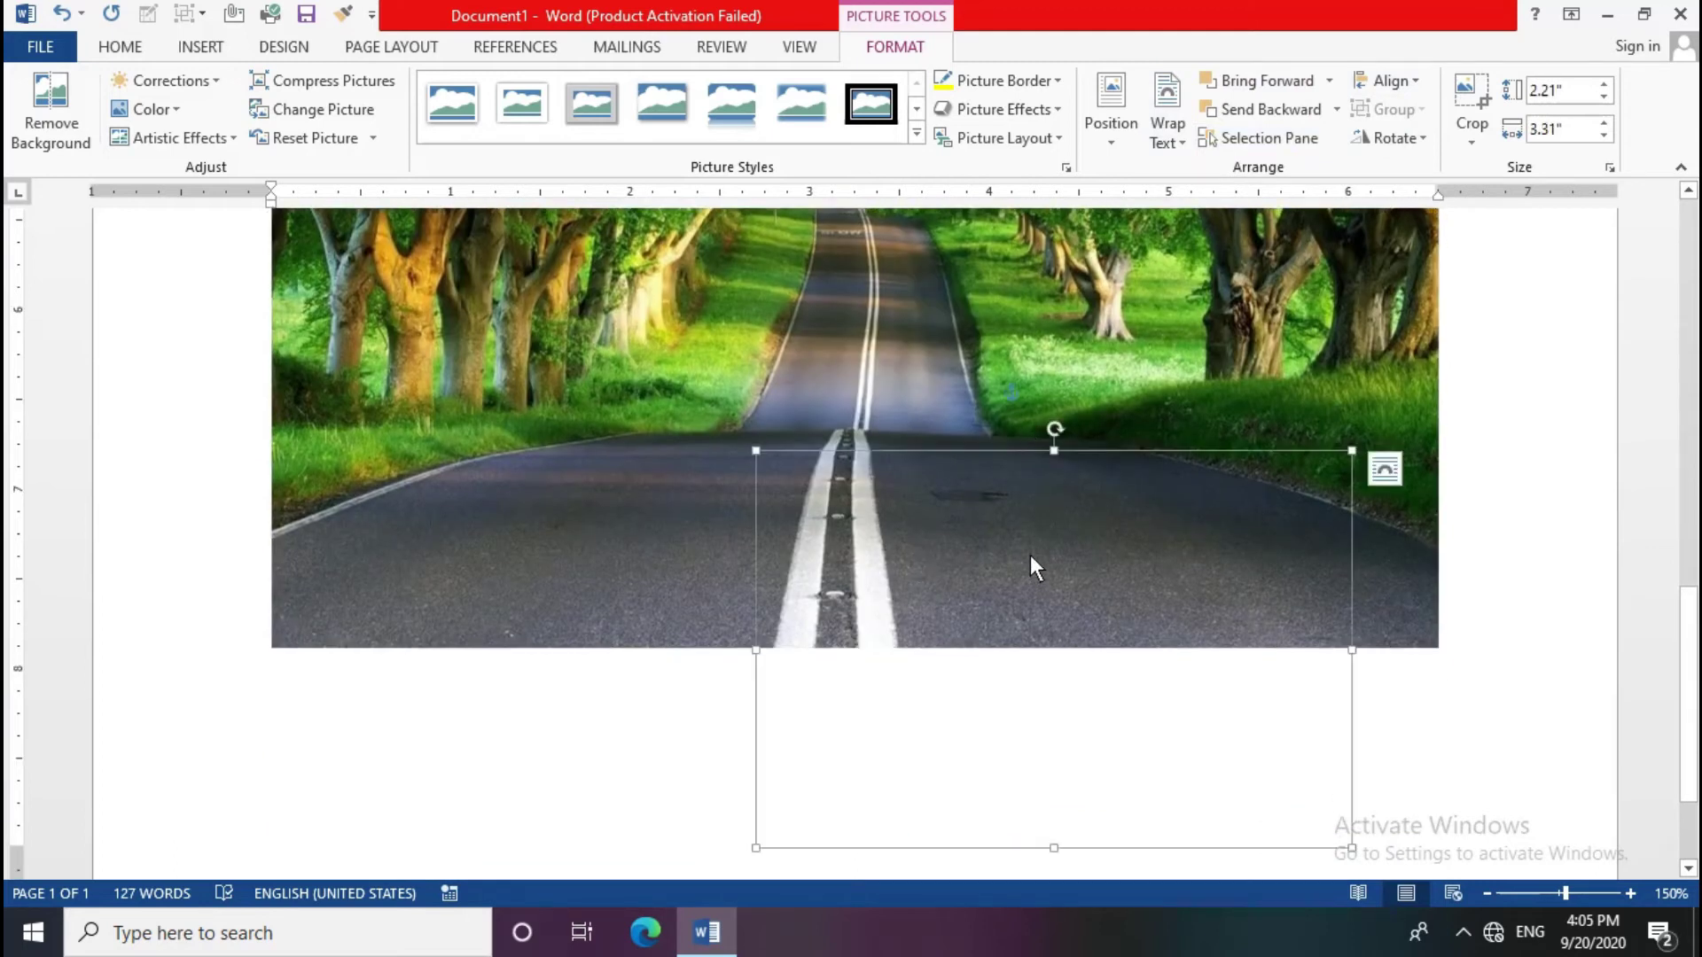
left_click(1331, 79)
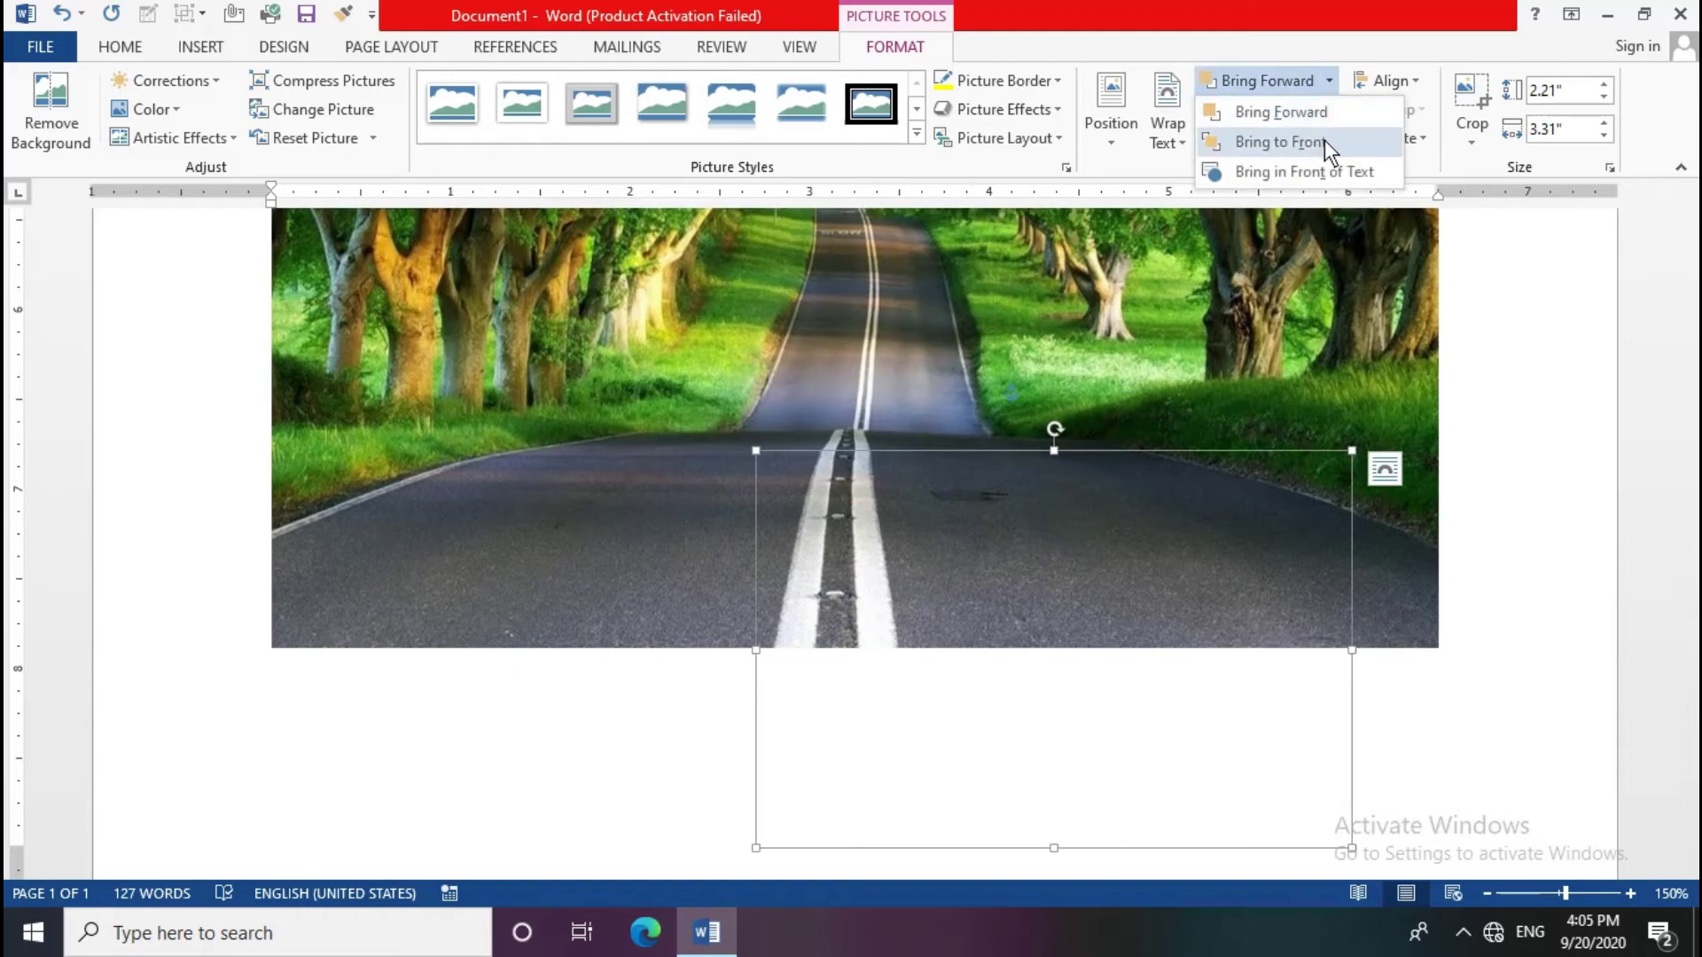
left_click(1268, 144)
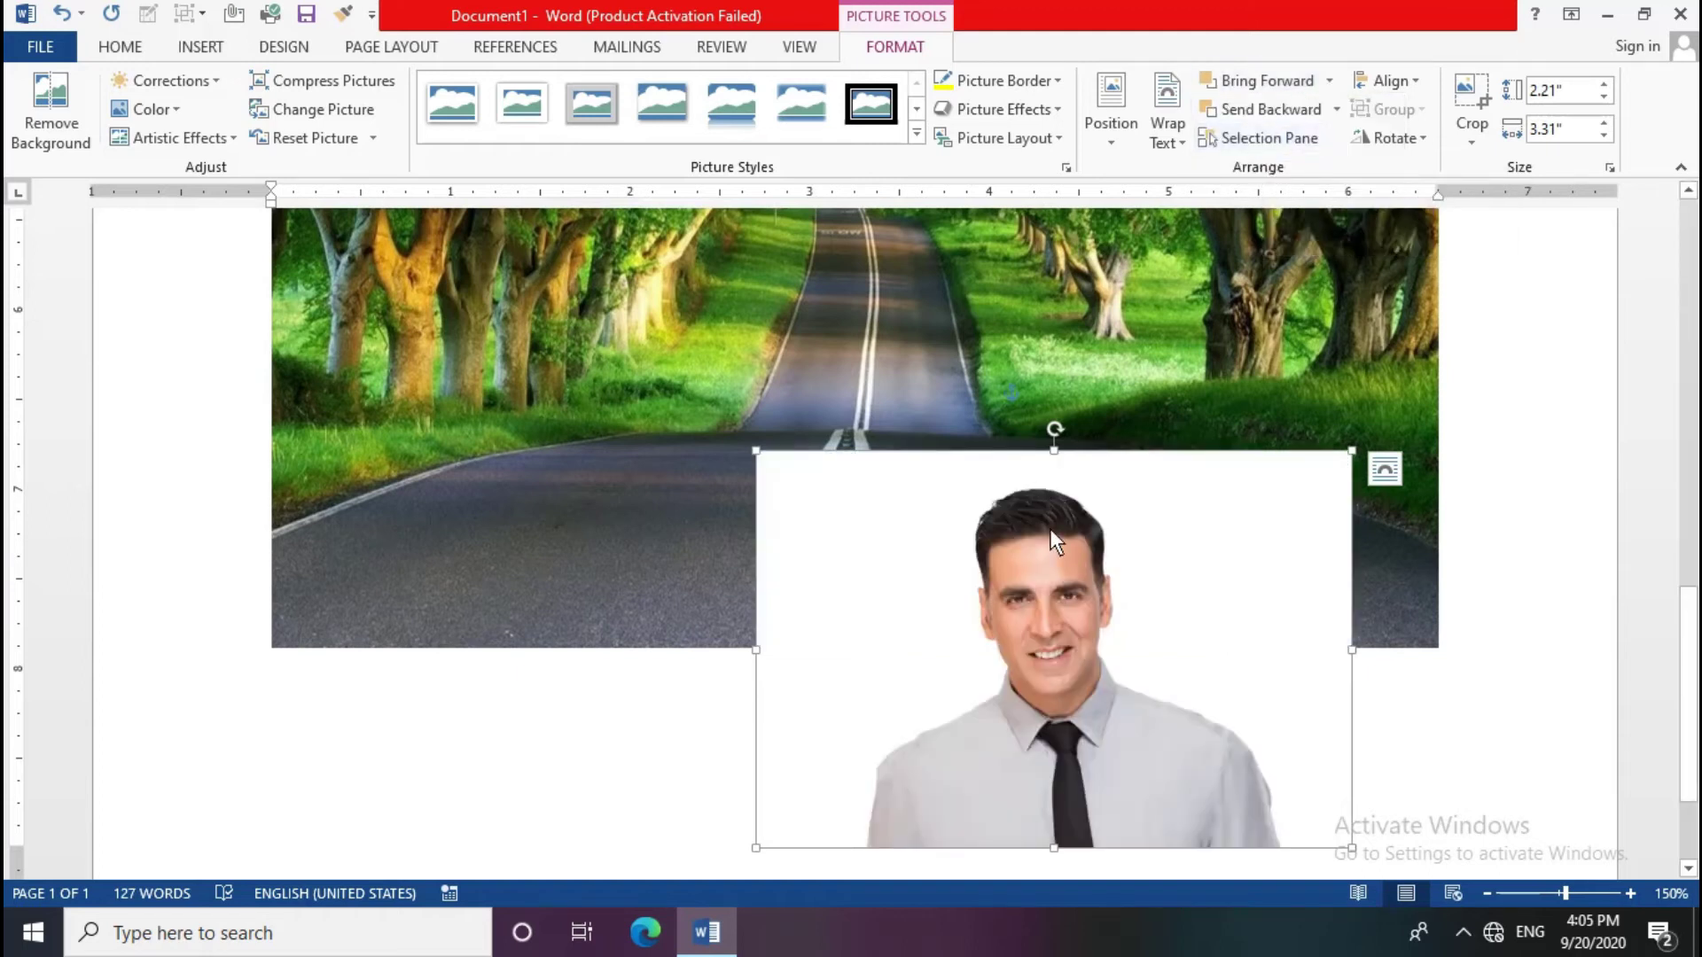
left_click_drag(1049, 528, 968, 512)
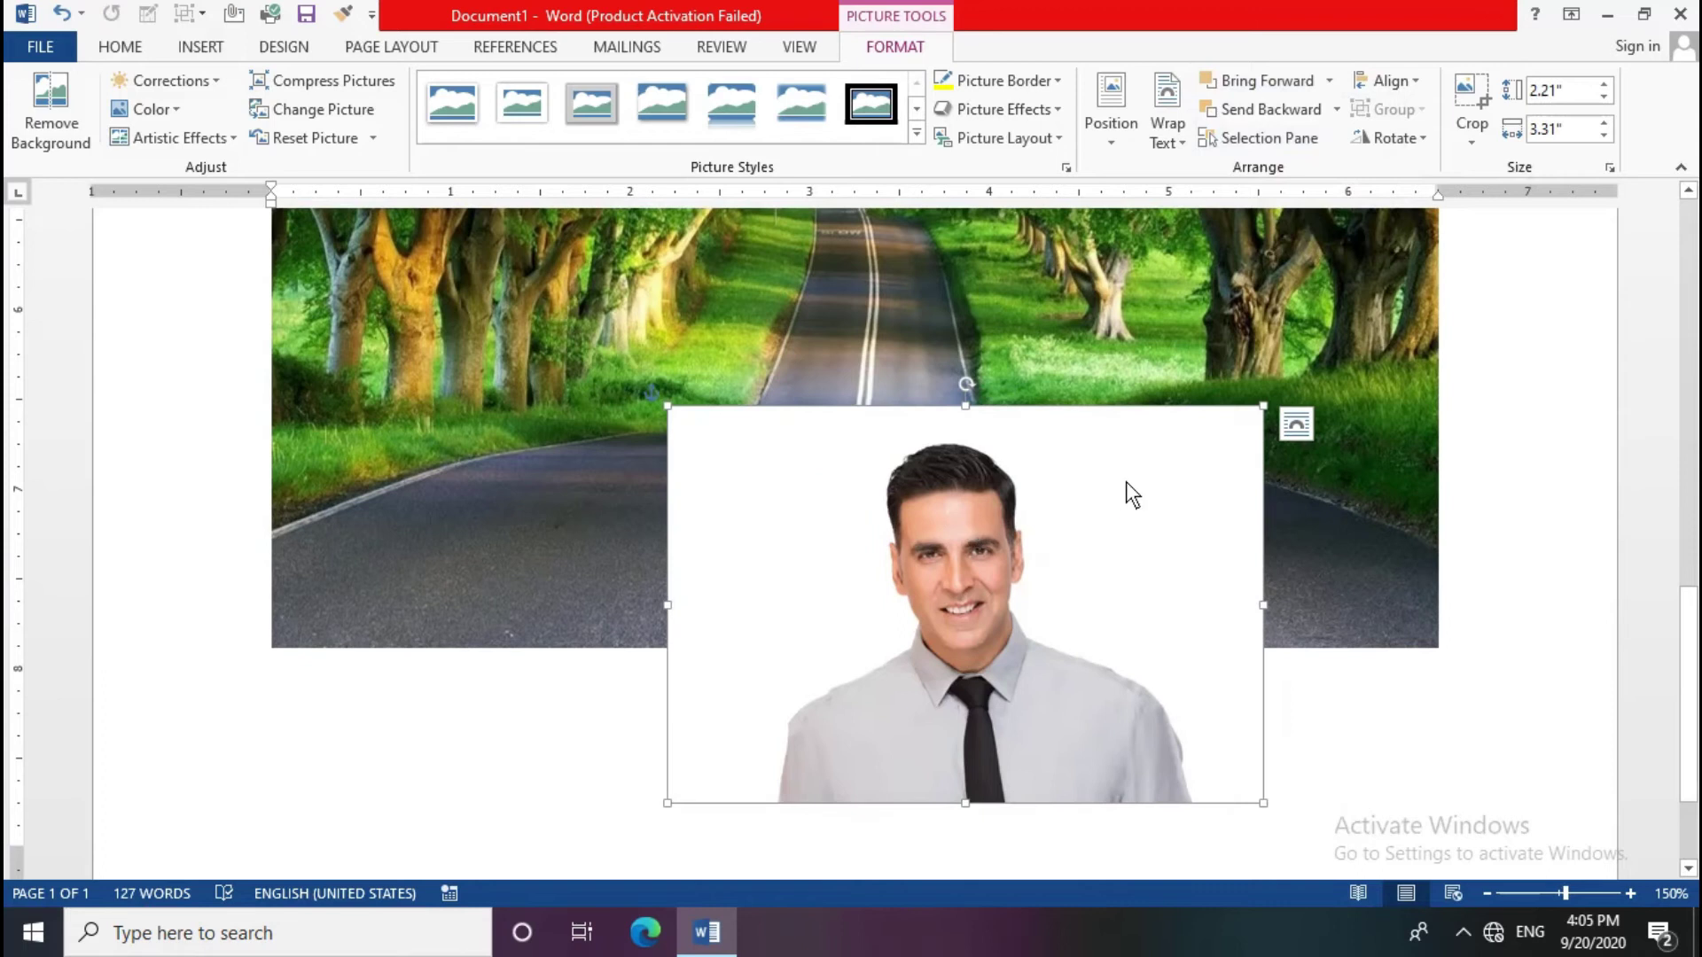
left_click(1525, 479)
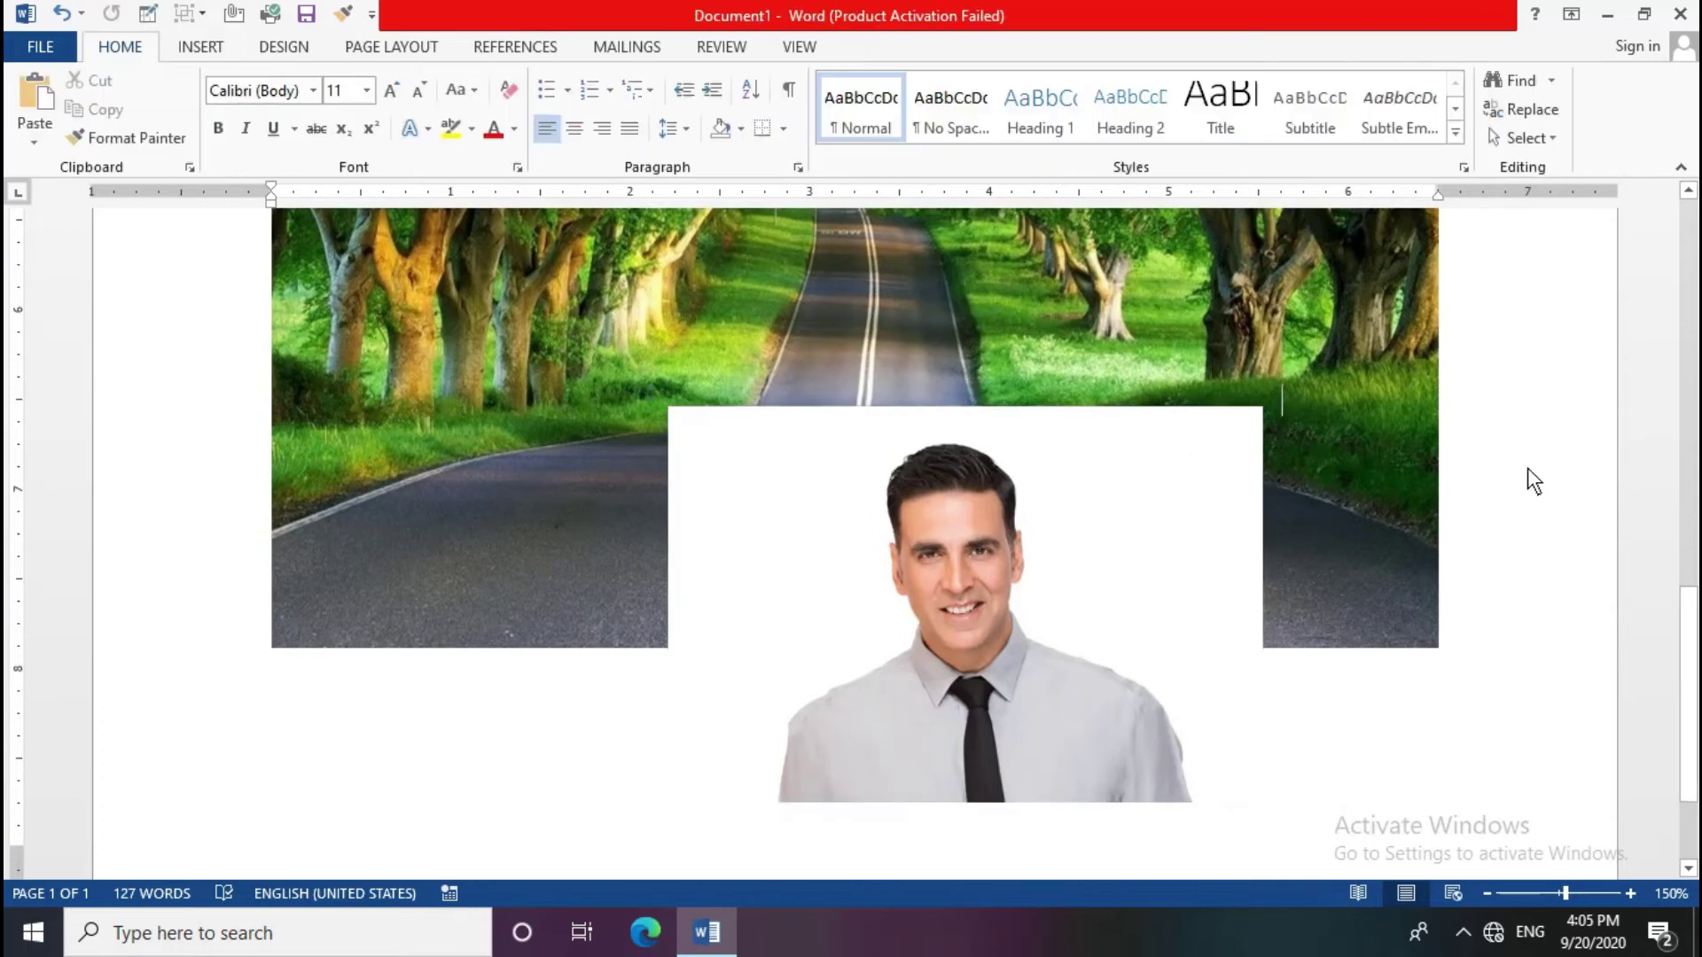
left_click(528, 349)
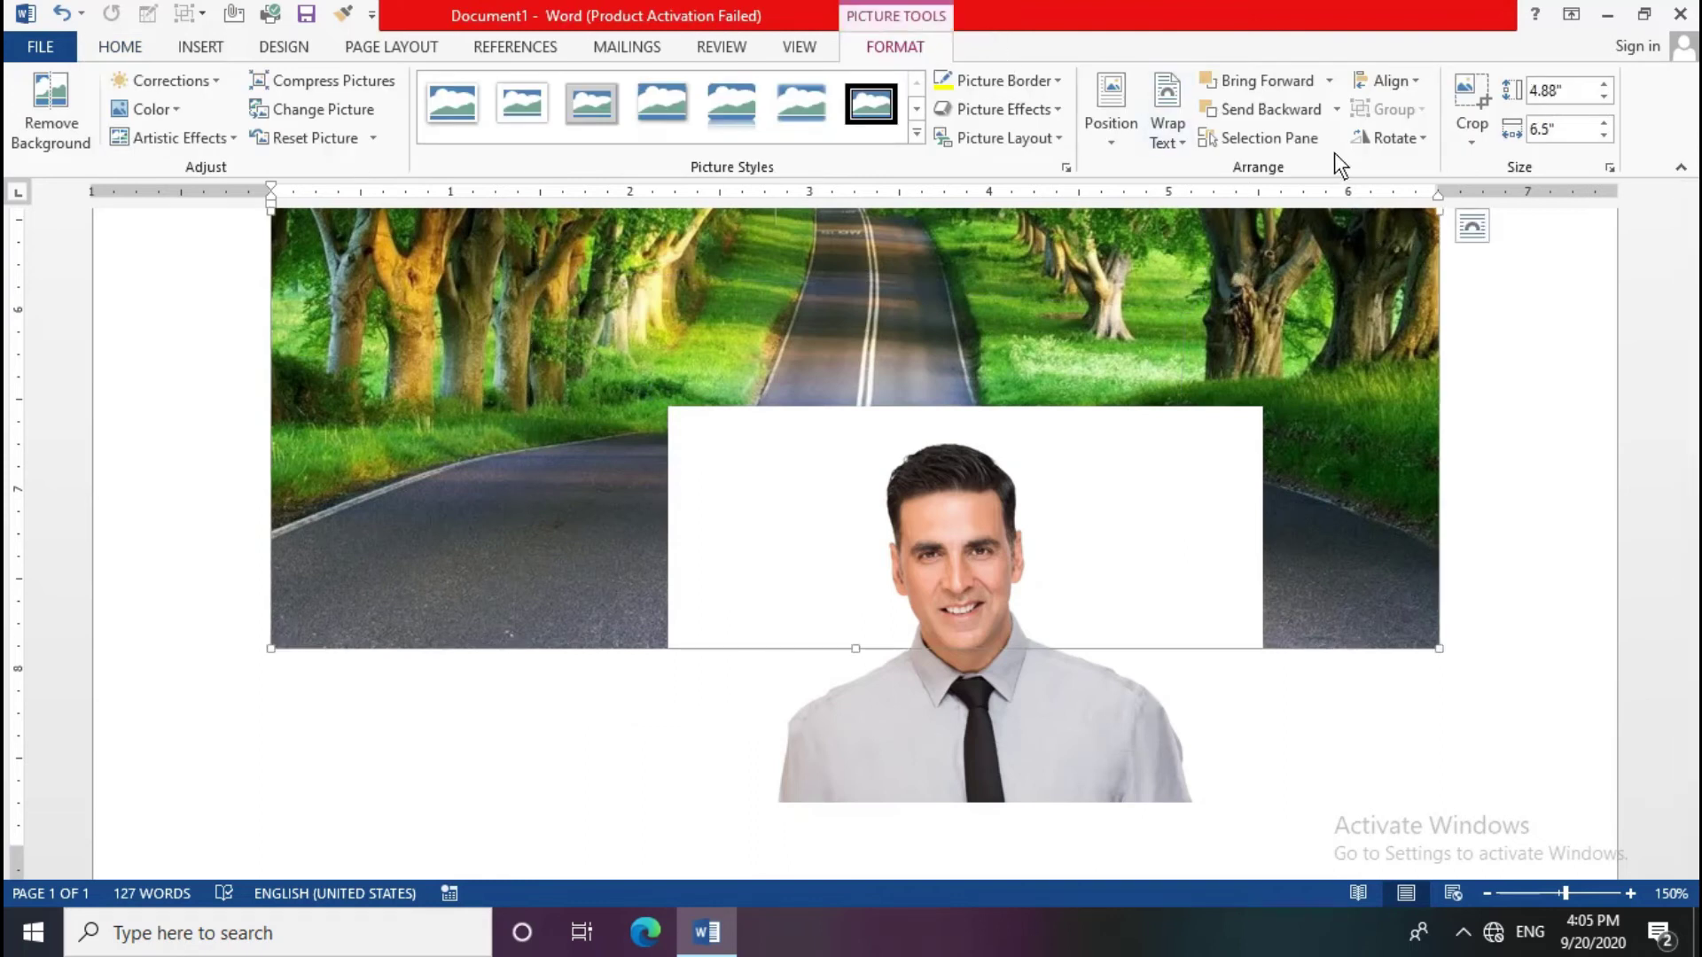
Step: In the Selection pane, step through Pictures 3, 7 and 1, and rename Picture 1 to 'car 1'
left_click(1294, 136)
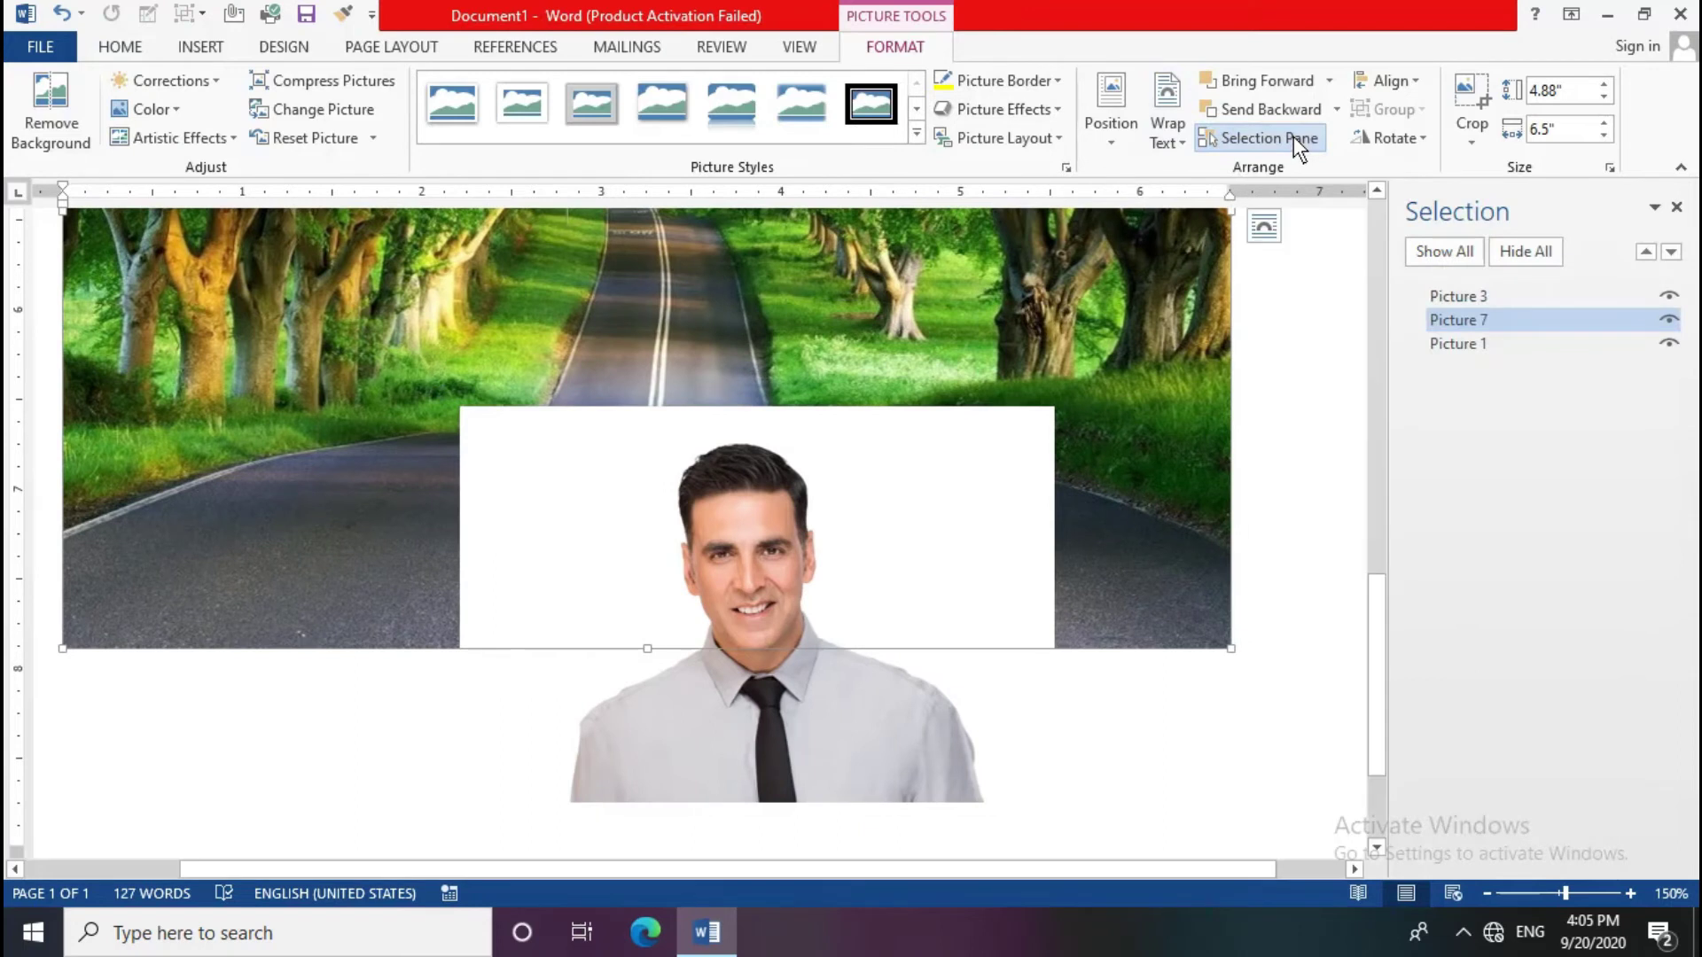
left_click(1466, 294)
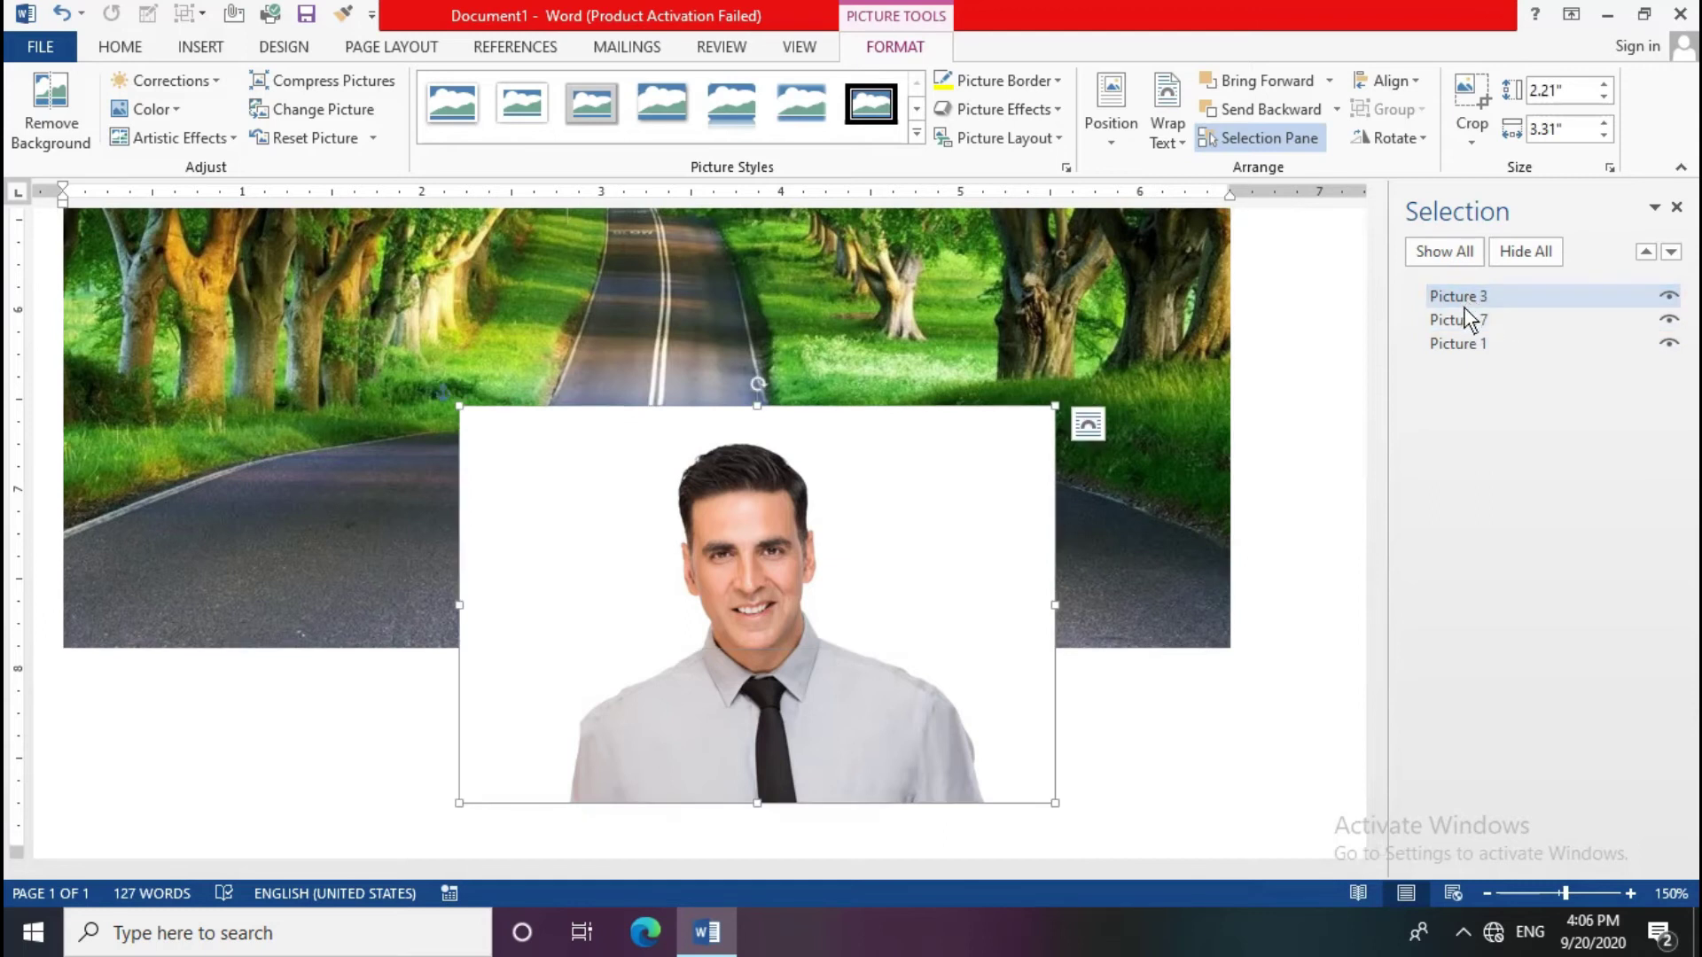
left_click(1466, 324)
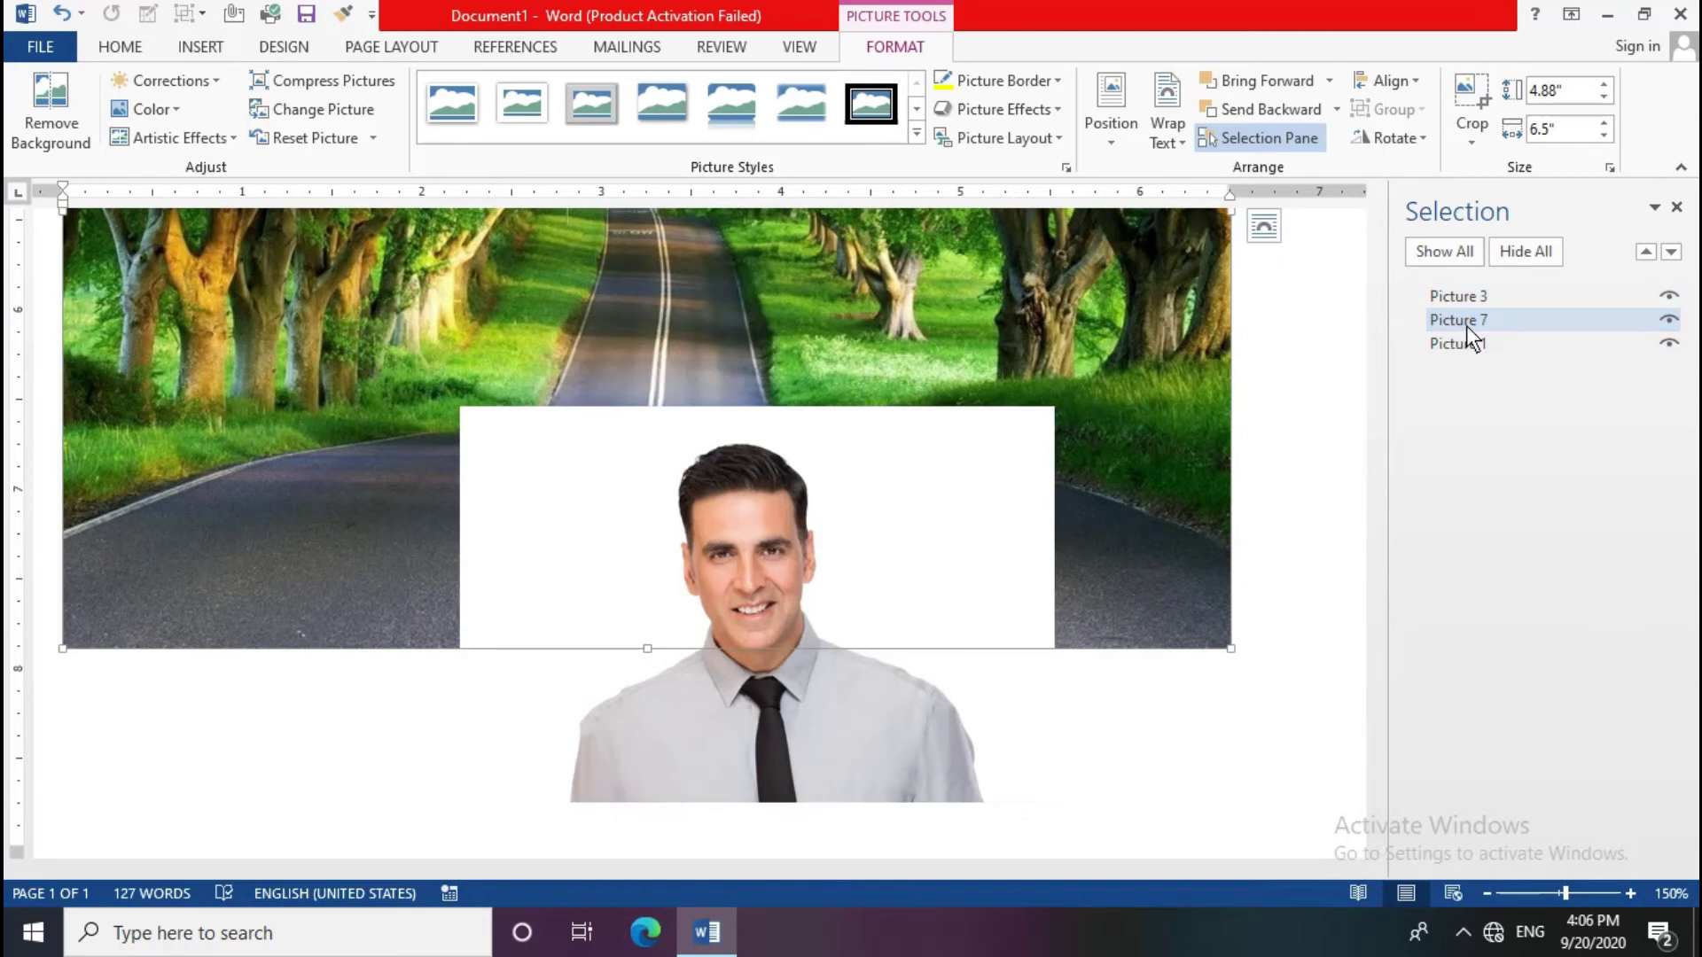
left_click(1471, 343)
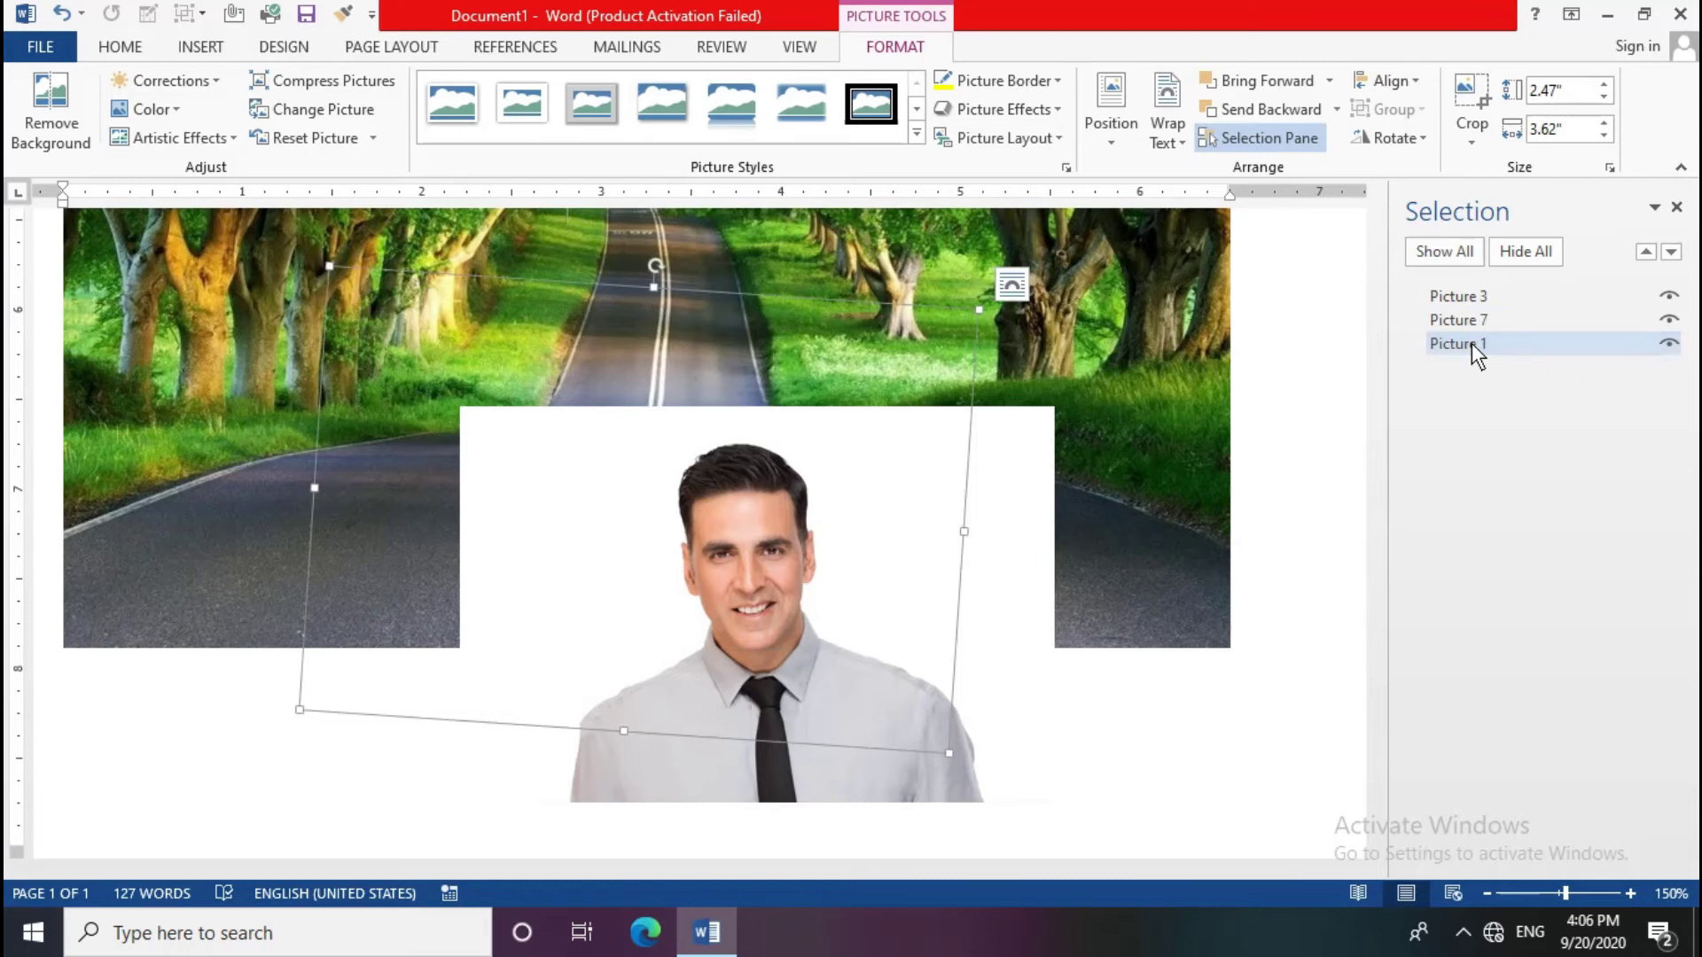
left_click(1463, 294, "ctrl")
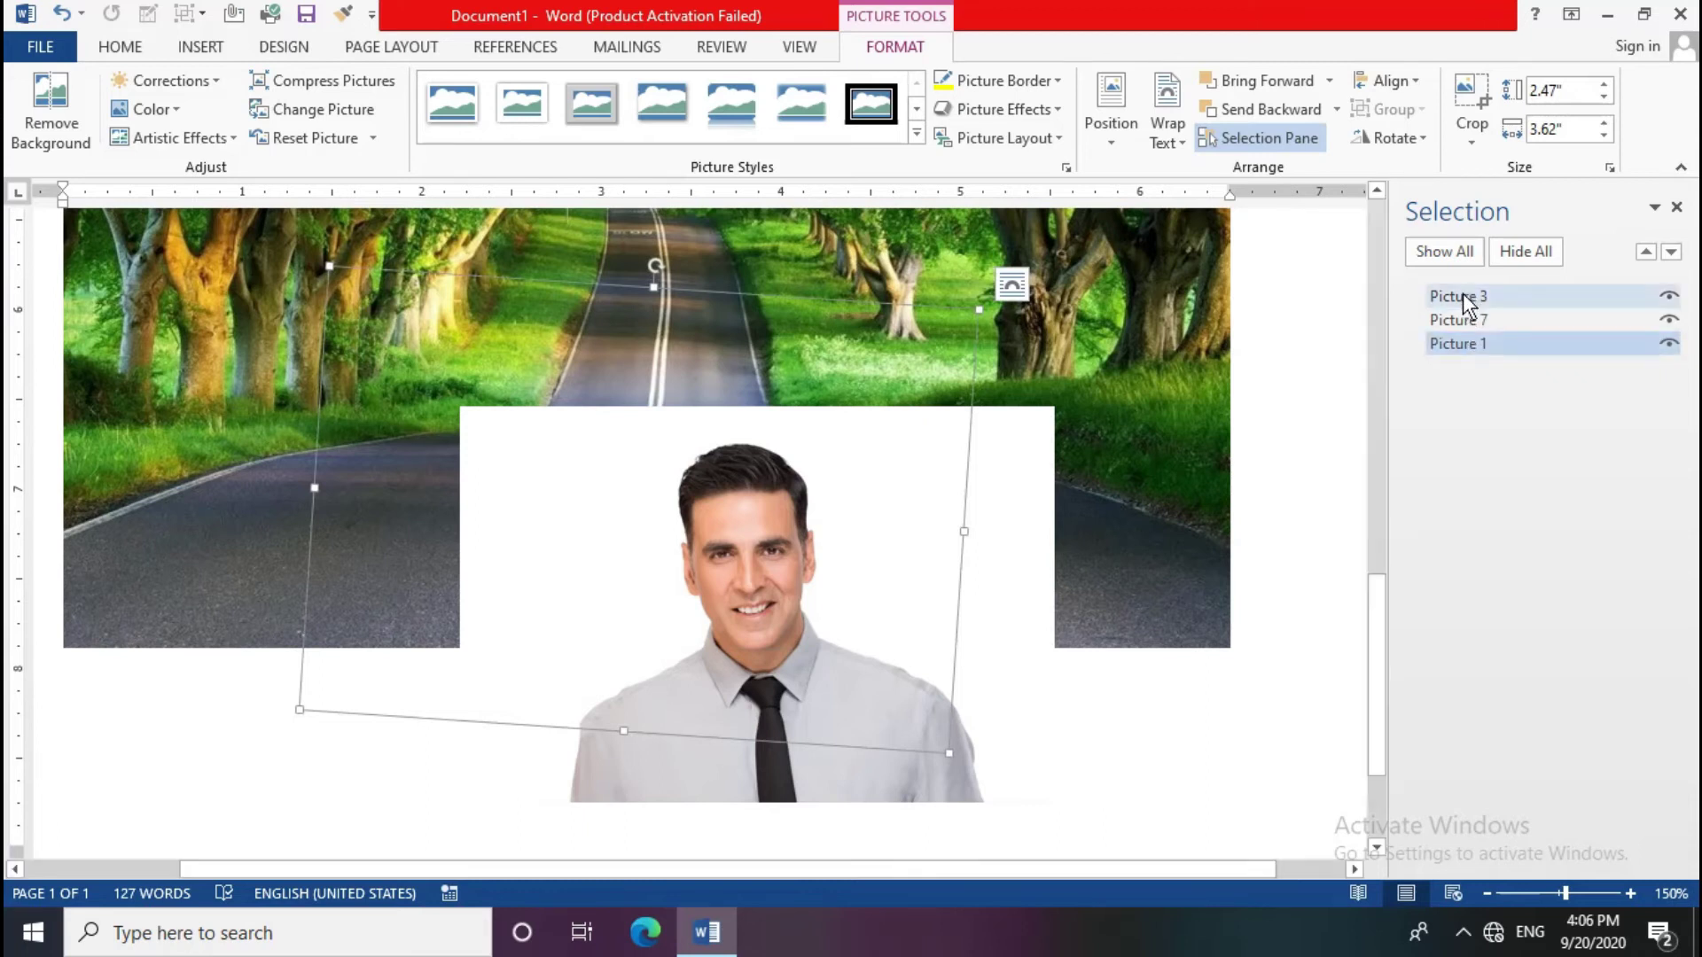
left_click(1482, 343)
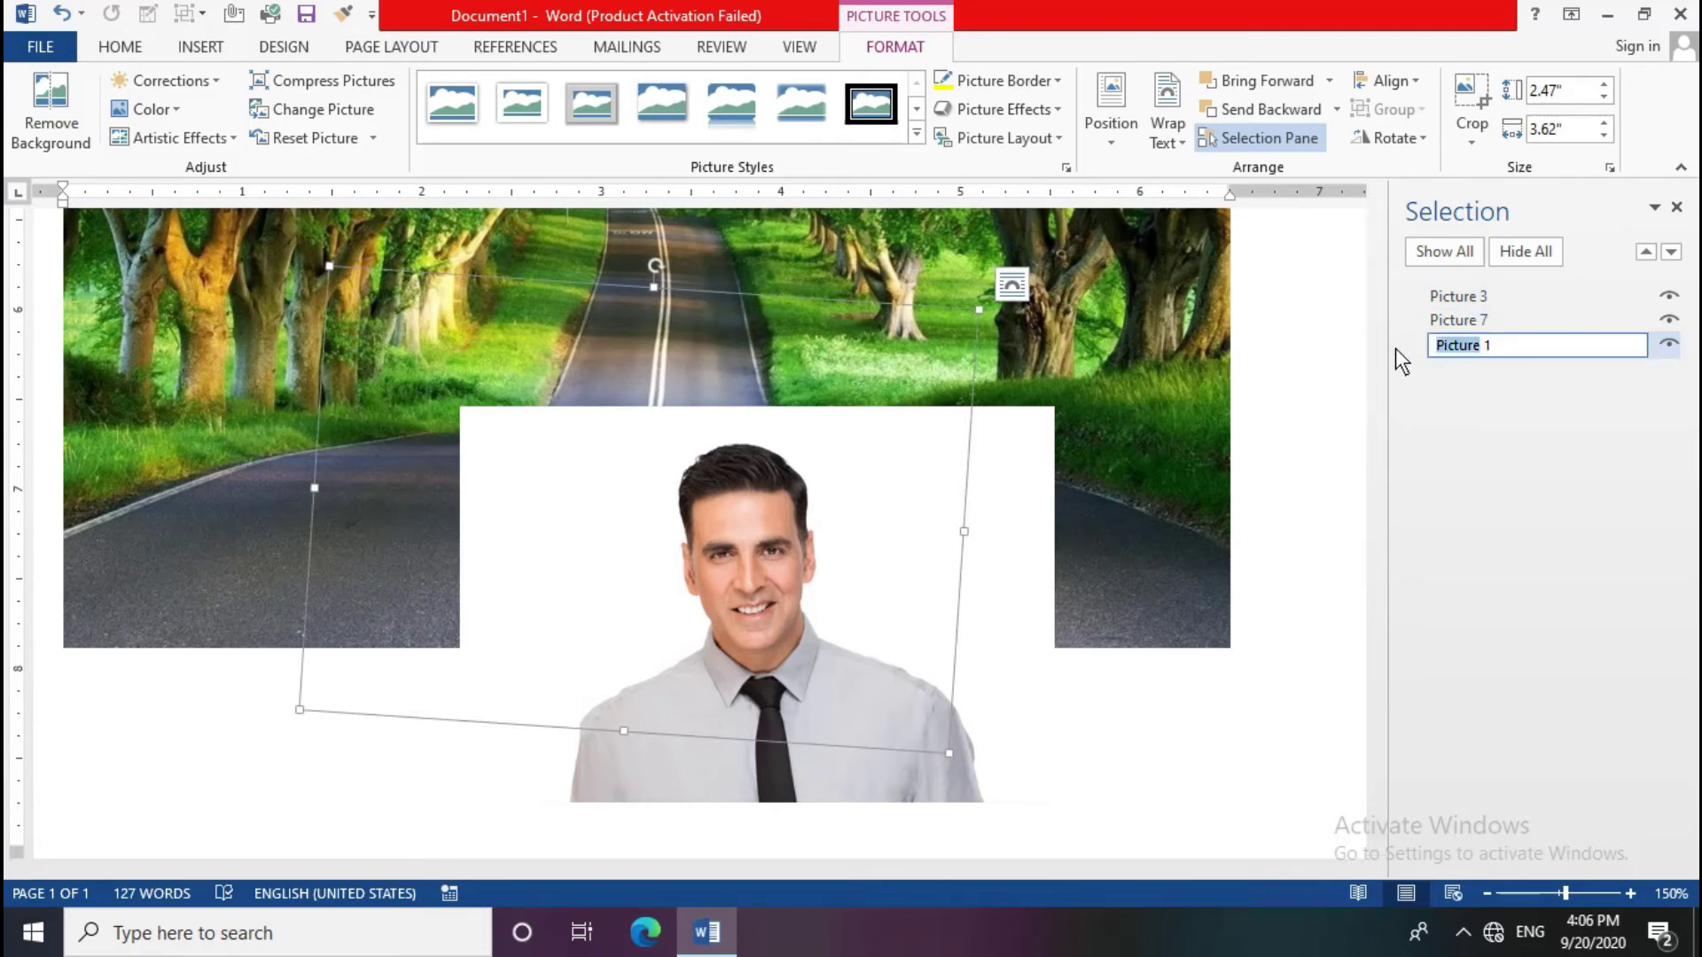
type("d")
type("r")
left_click(1664, 345)
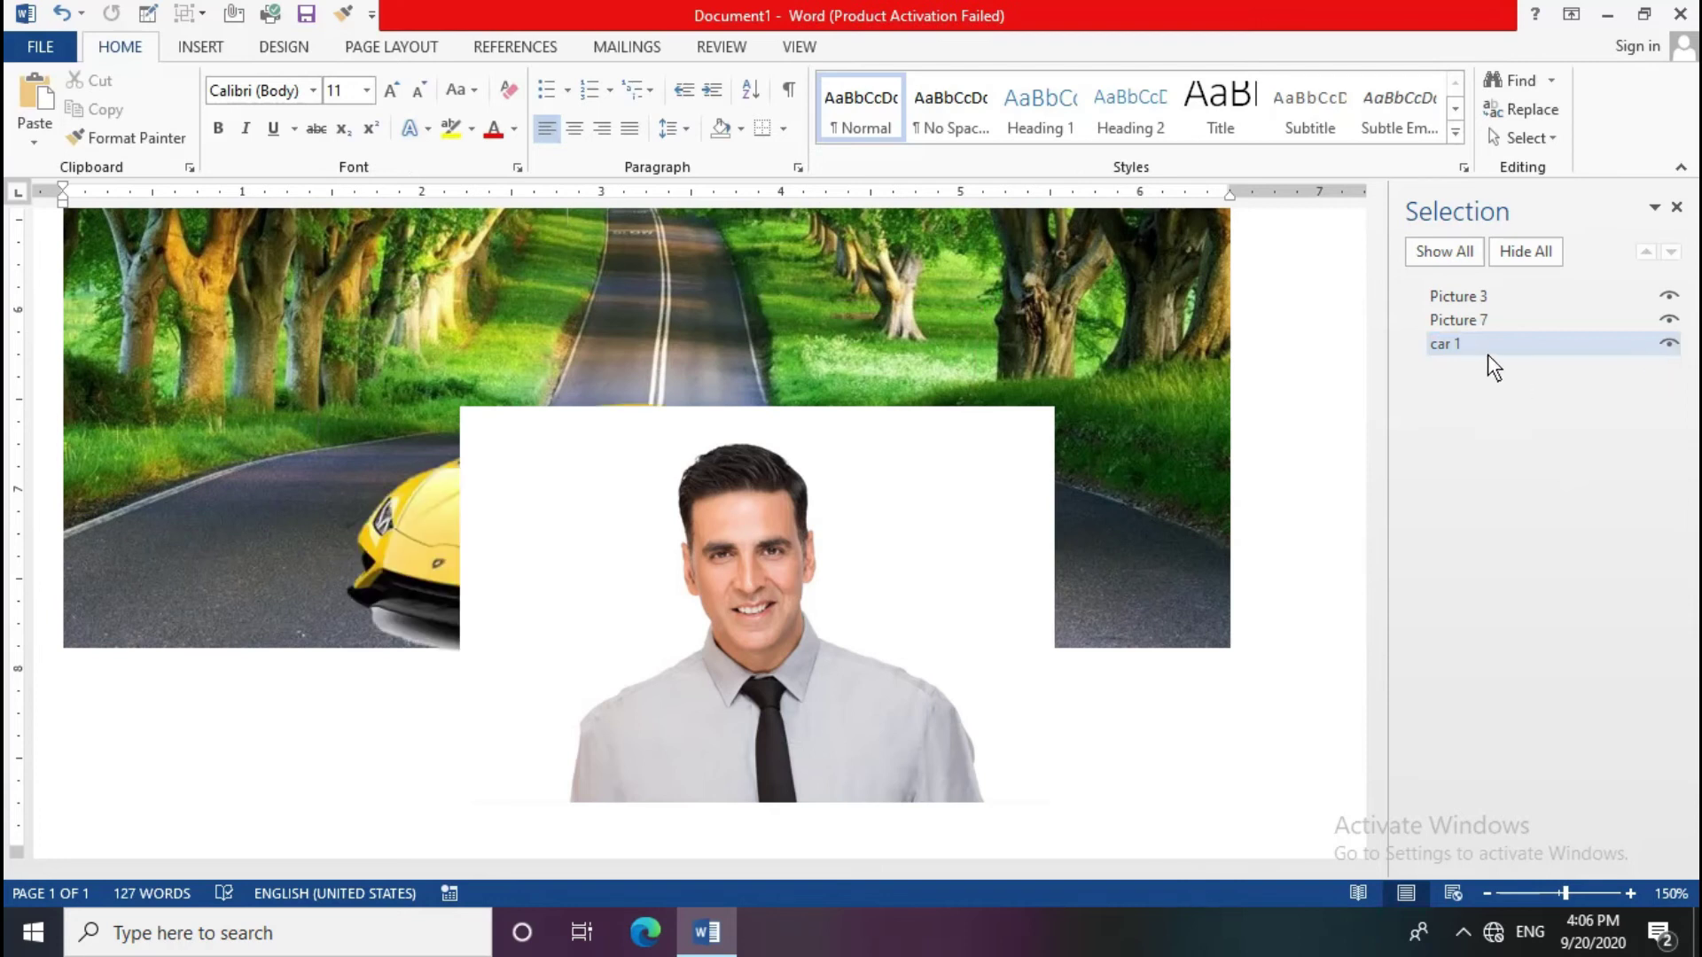
Step: Drag the portrait right, then back up and left to uncover the car
left_click_drag(890, 544, 1161, 512)
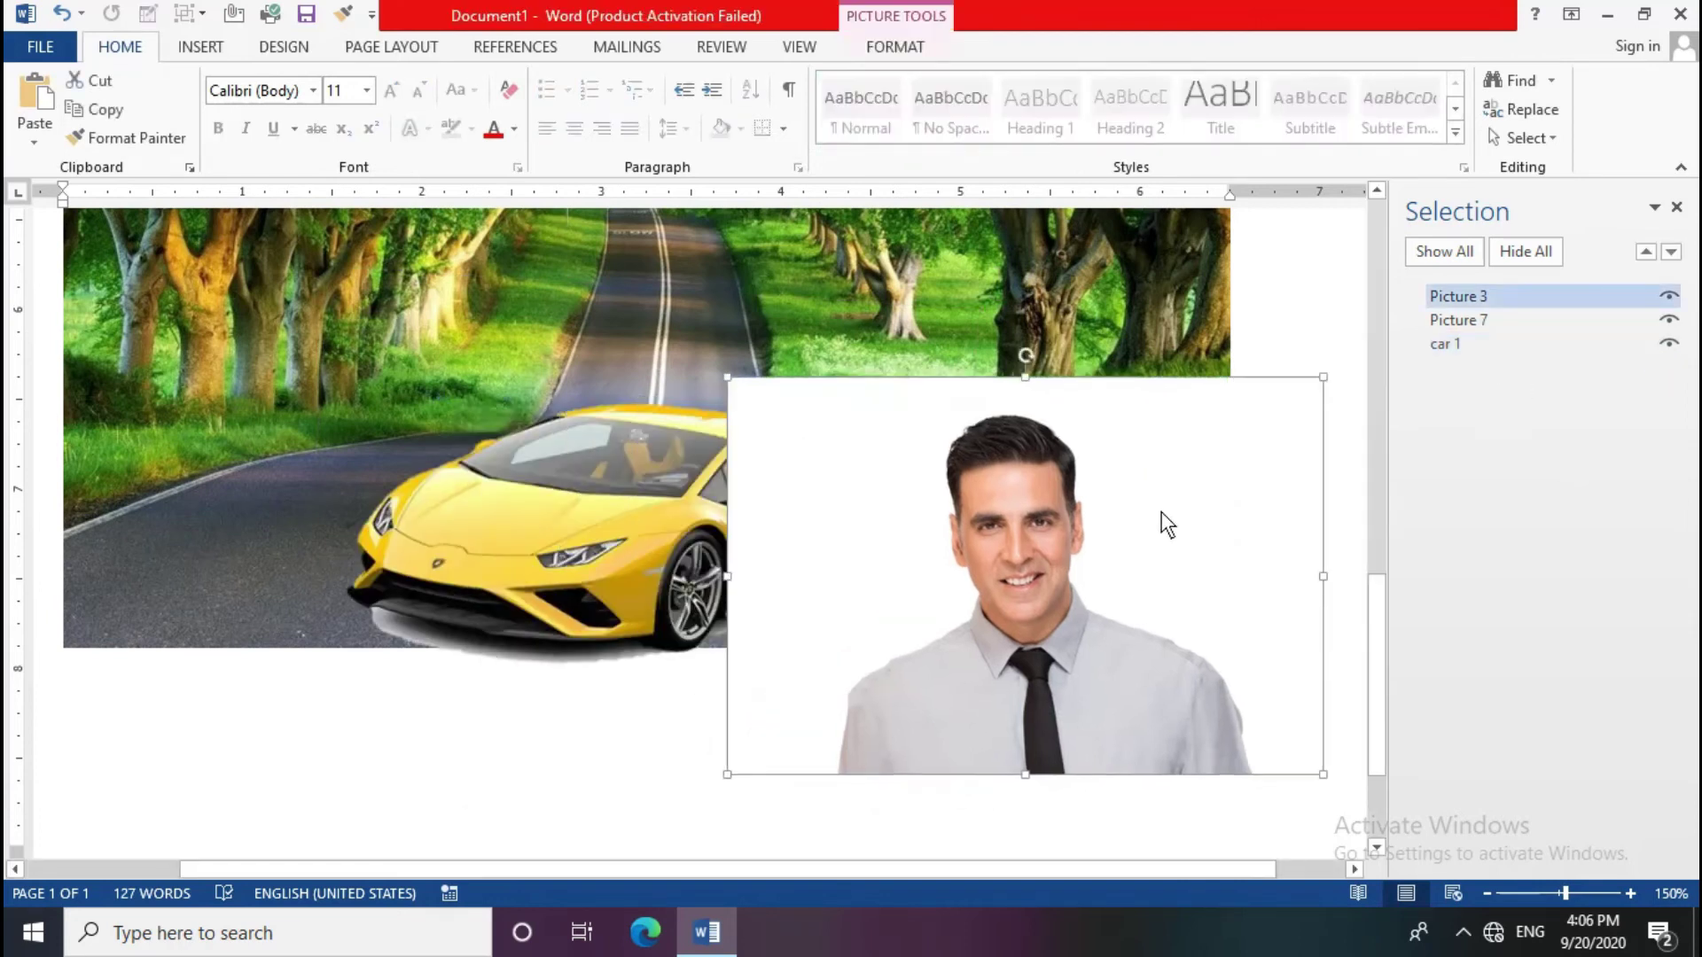
left_click_drag(1113, 570, 1045, 493)
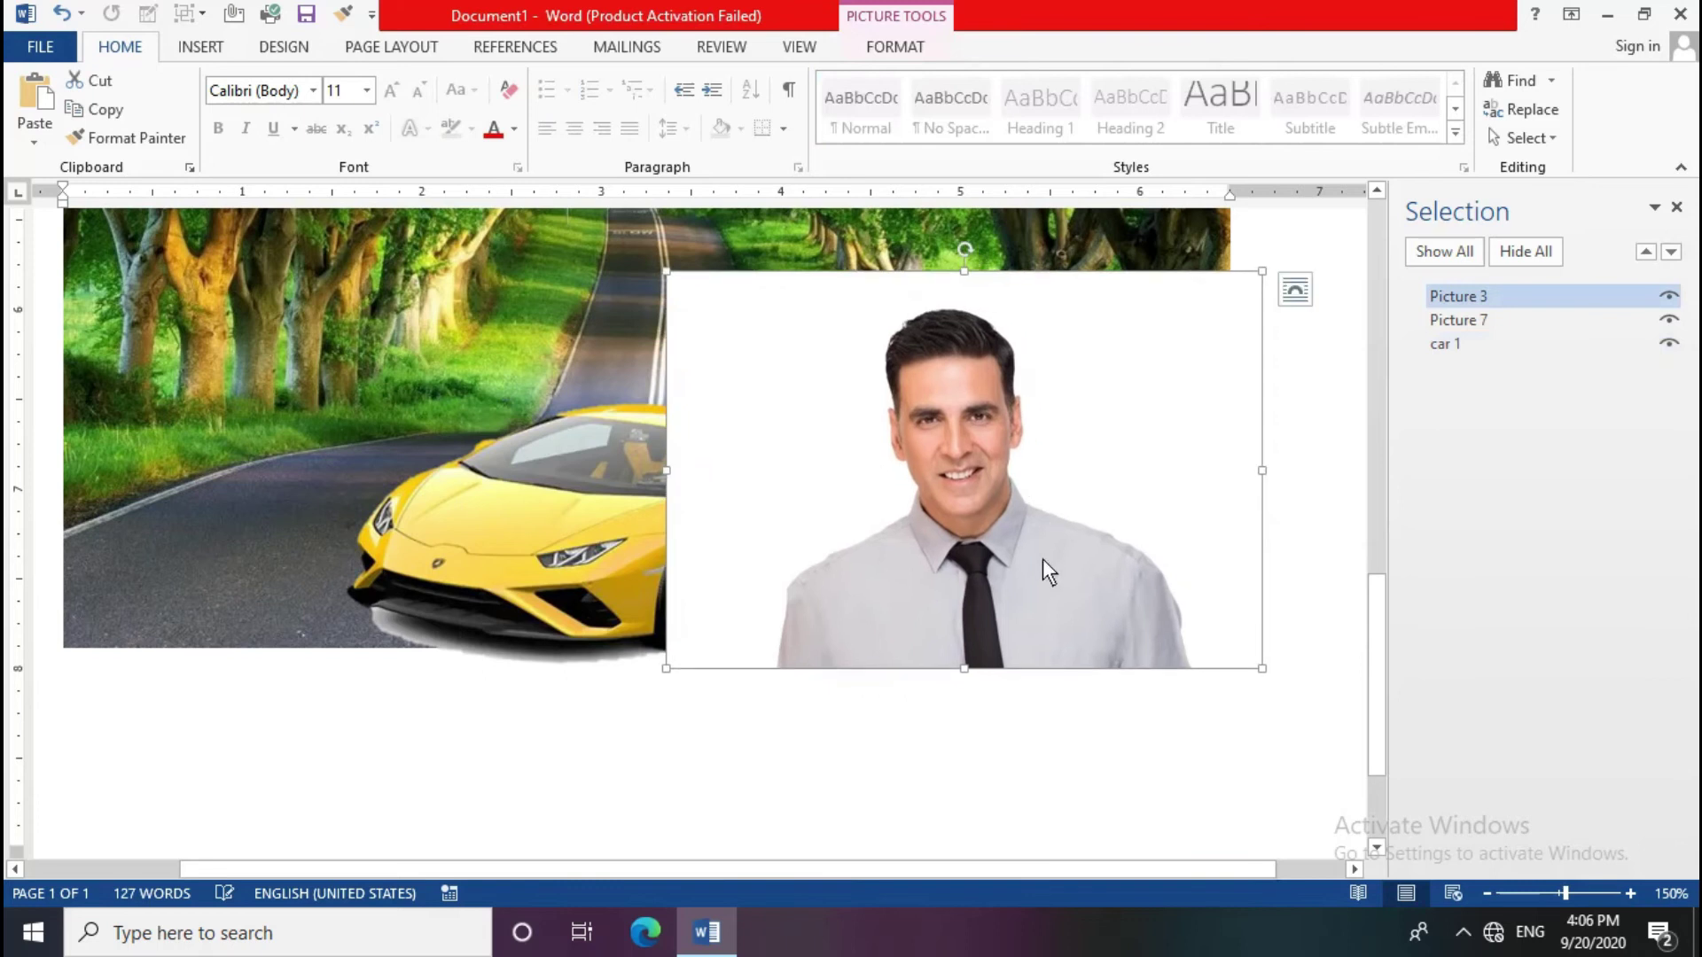
mouse_move(1035, 488)
left_mouse_down()
mouse_move(993, 468)
mouse_move(1008, 461)
left_mouse_up()
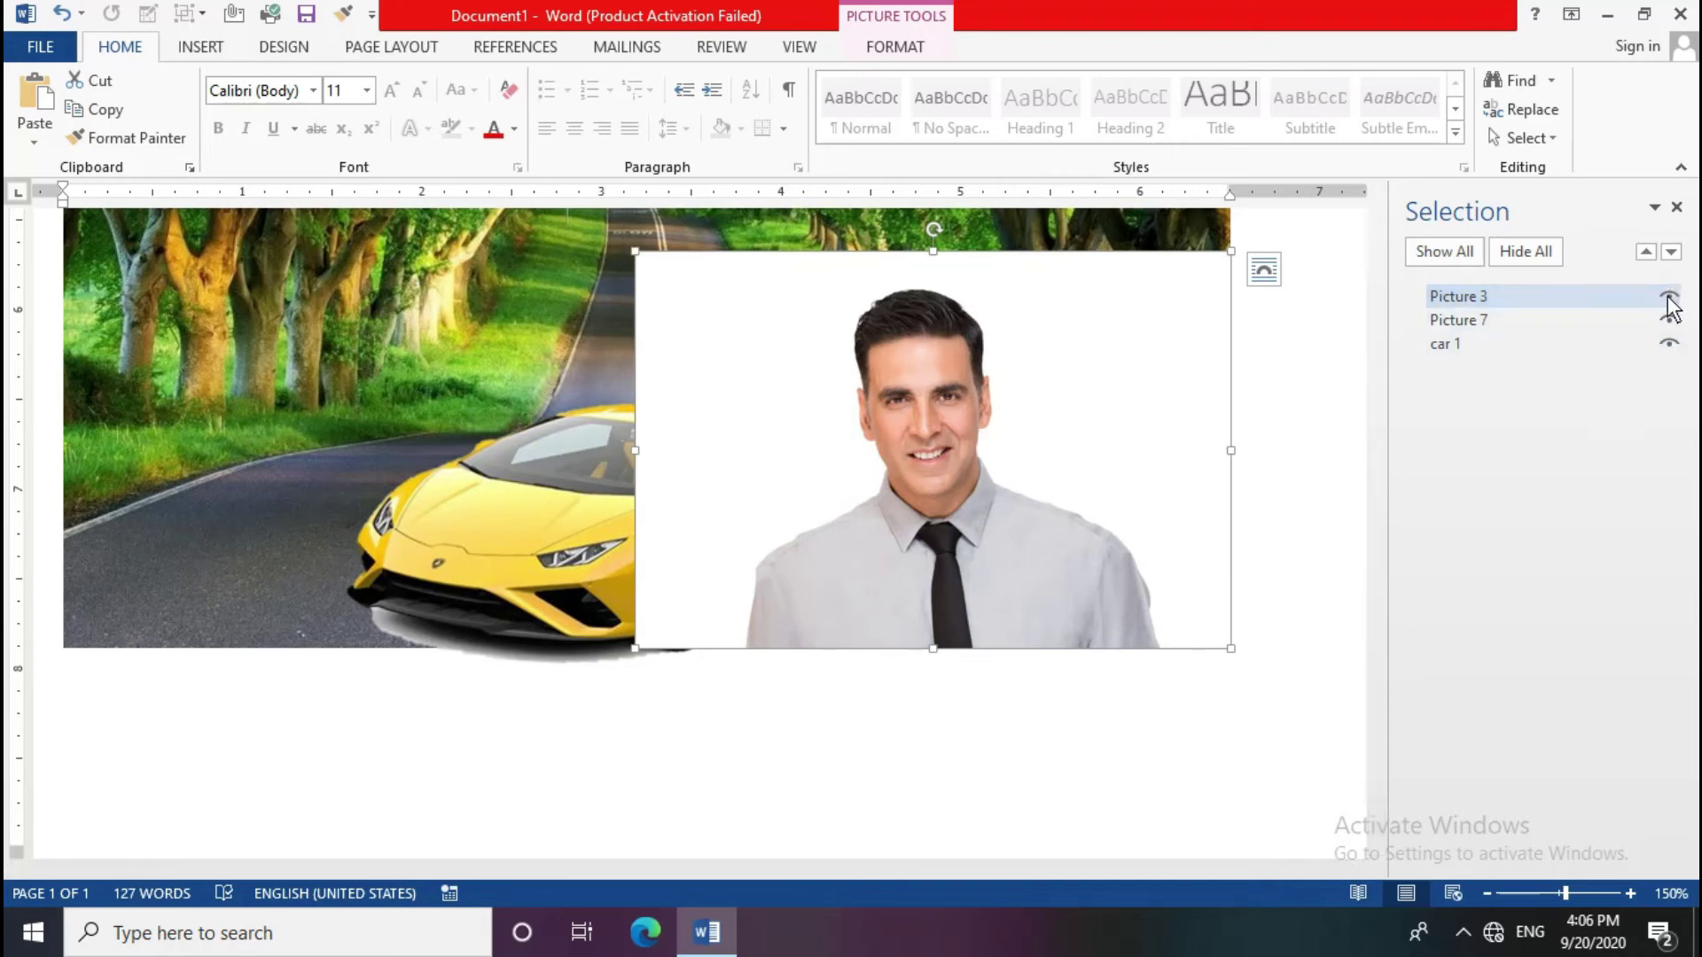
Step: Hide the portrait (Picture 3) with its Selection pane eye icon, then select the road picture's Format tools
left_click(1668, 298)
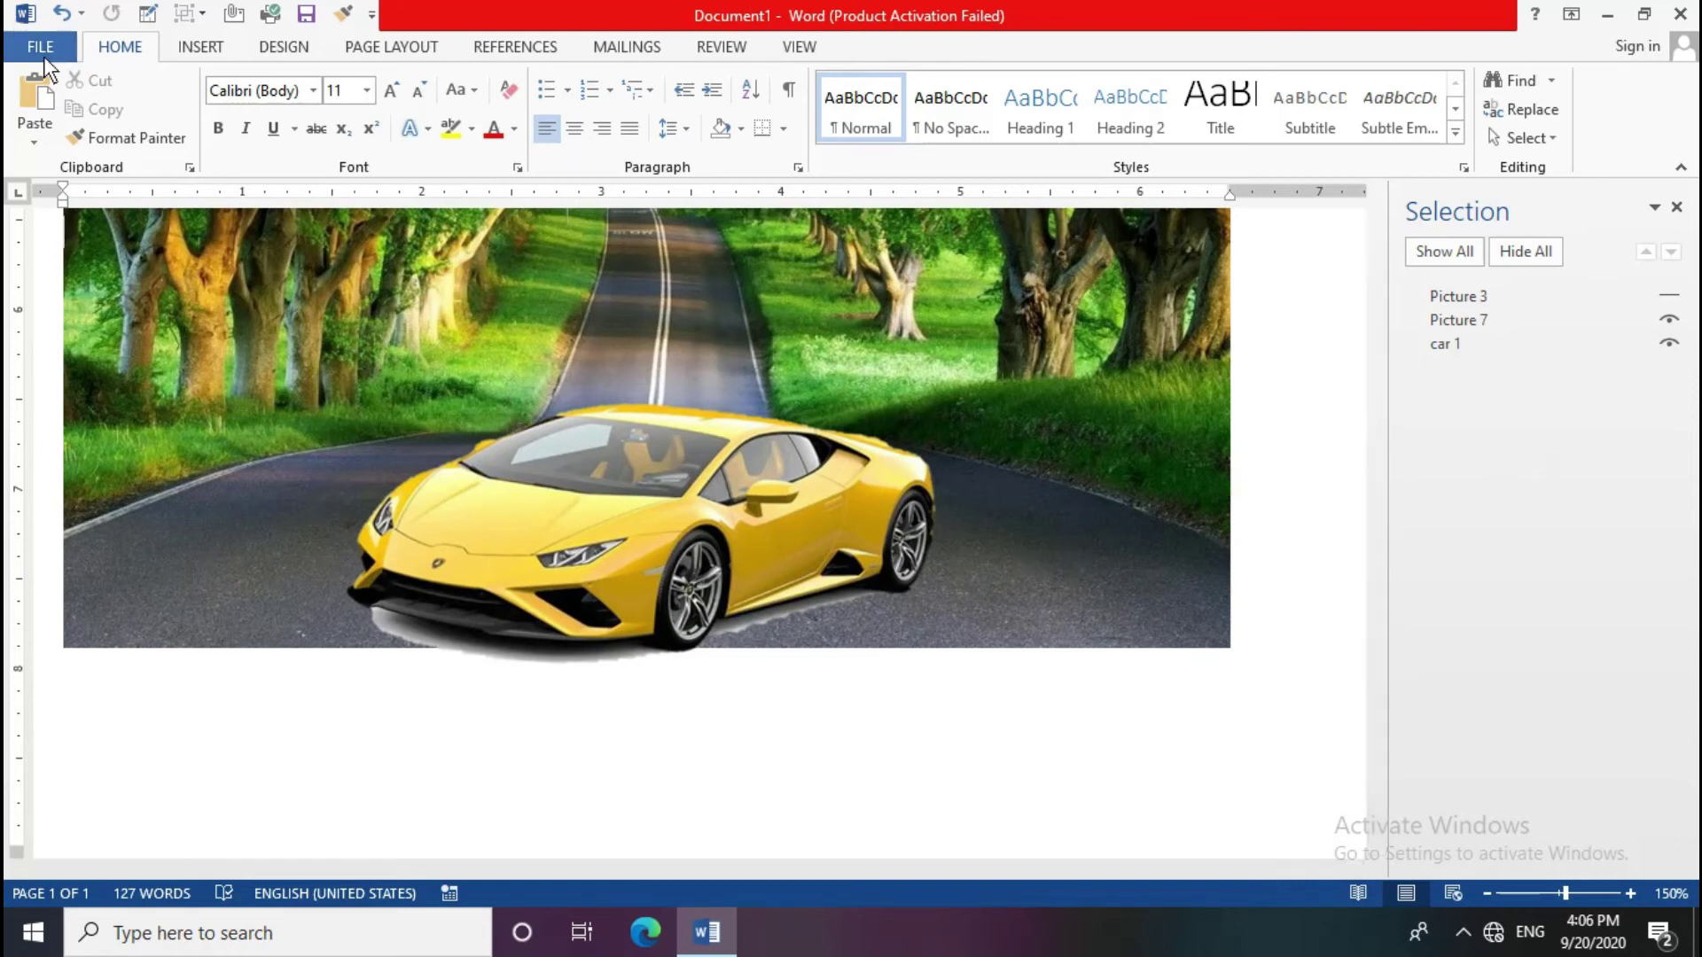
left_click(67, 12)
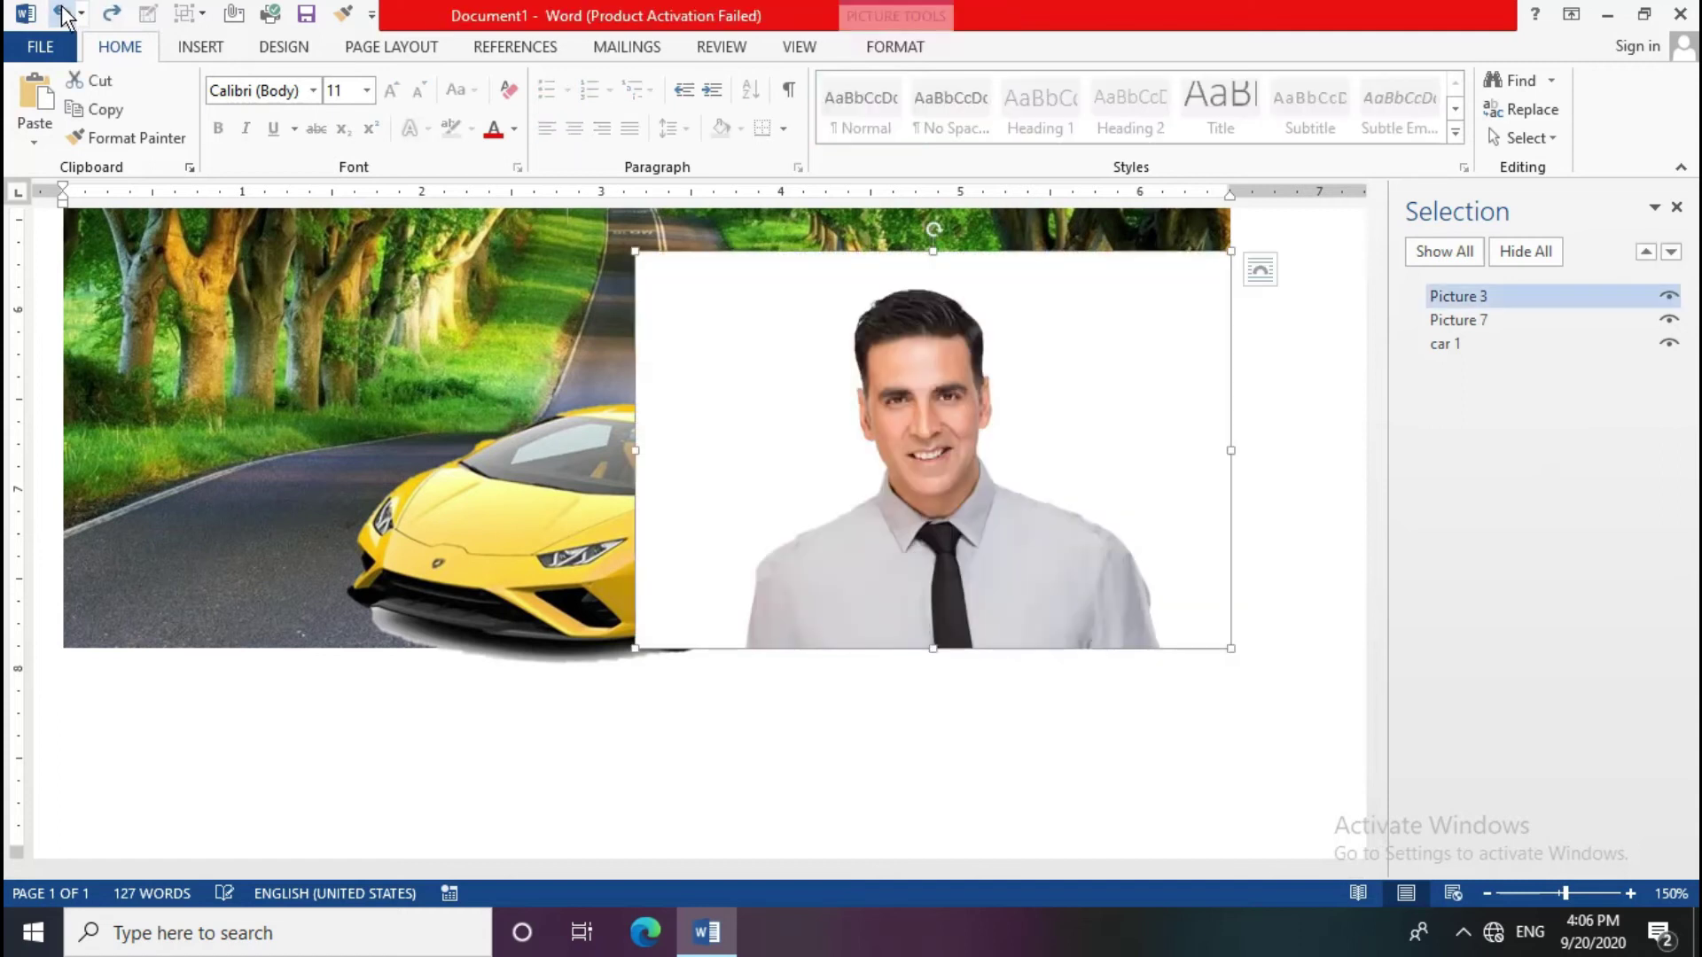
left_click(1670, 298)
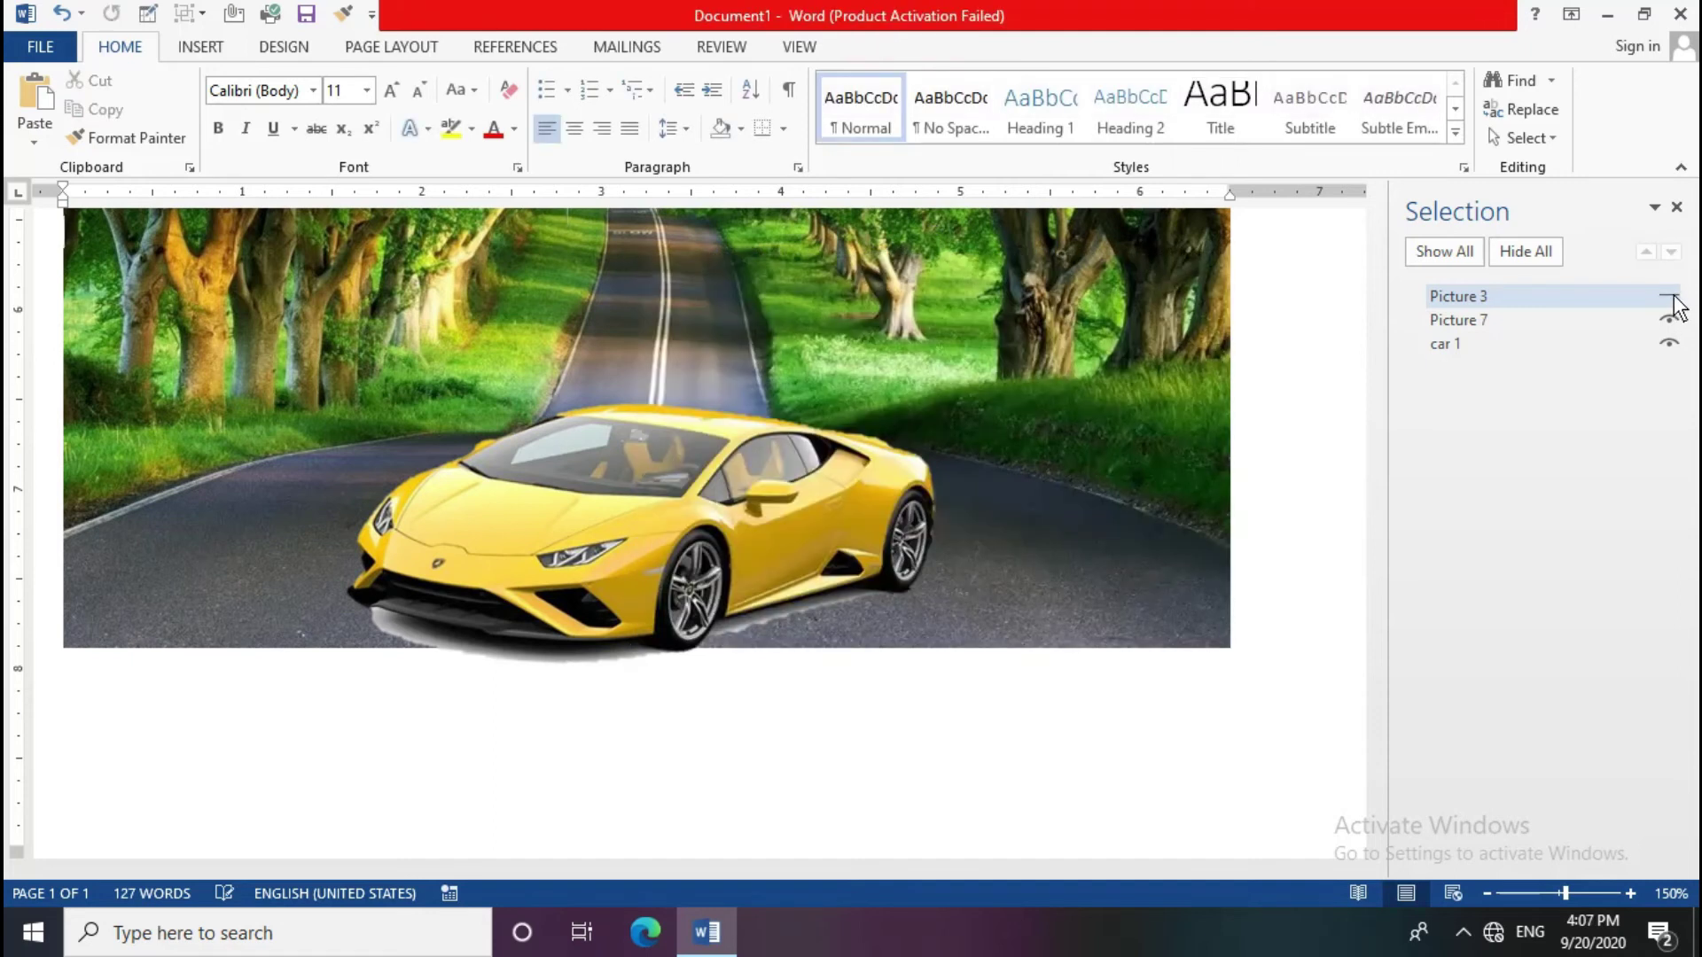
left_click(1671, 297)
left_click(1672, 298)
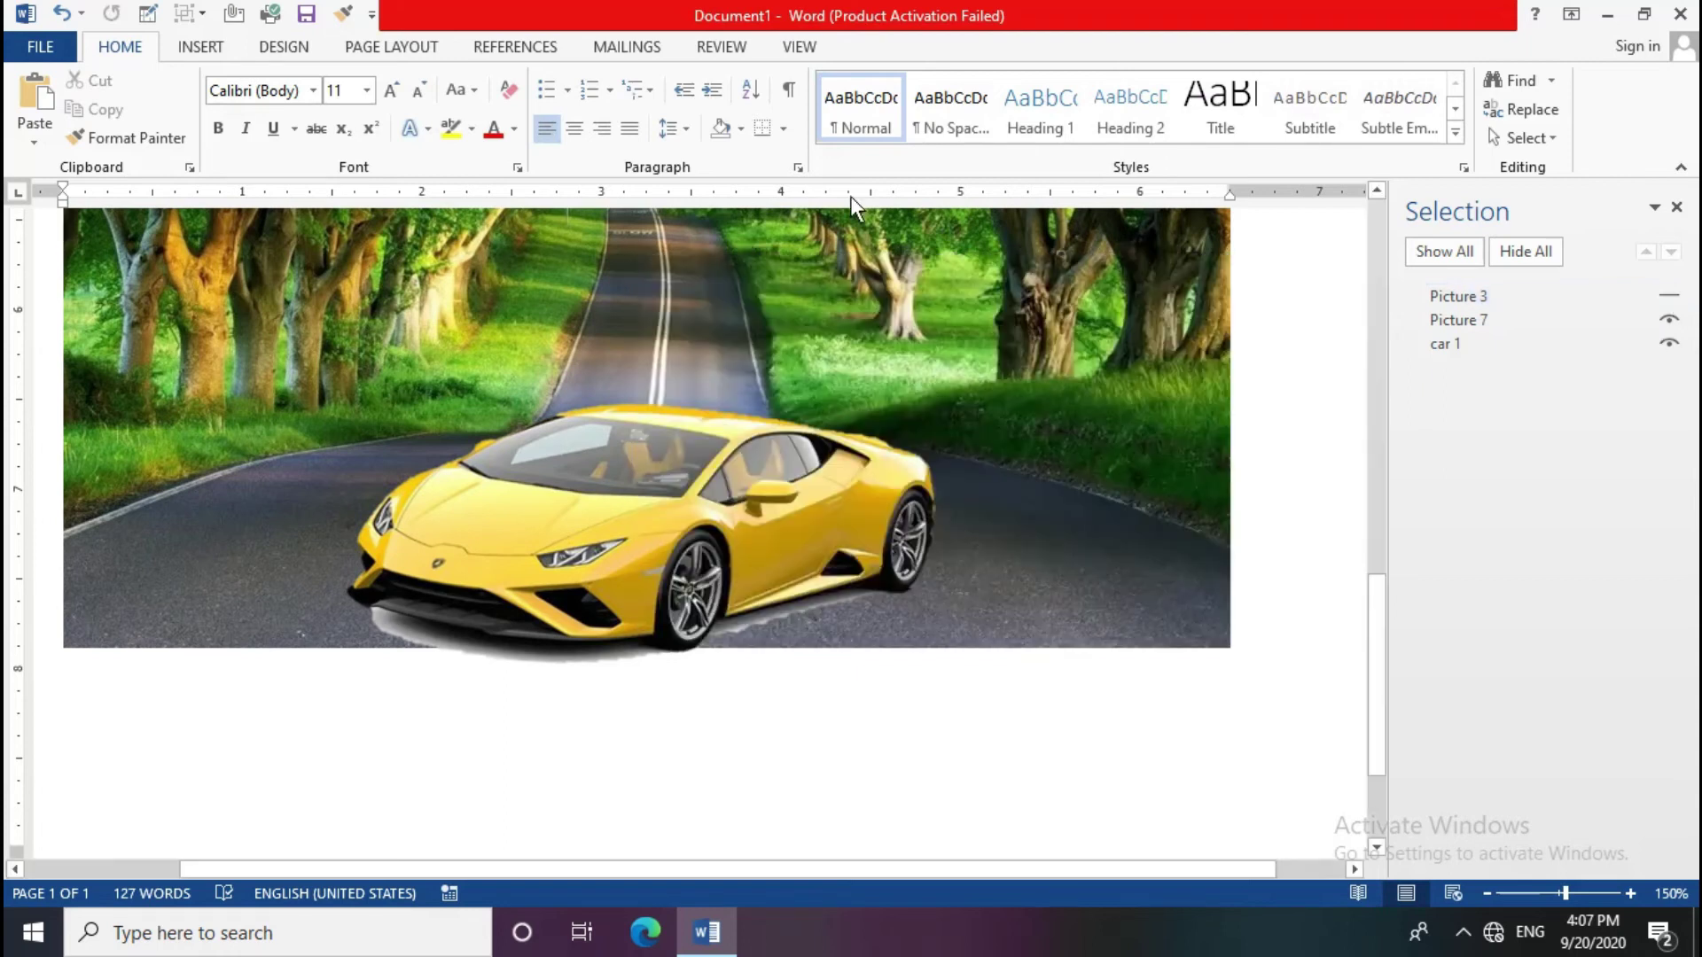
left_click(1013, 358)
left_click(875, 48)
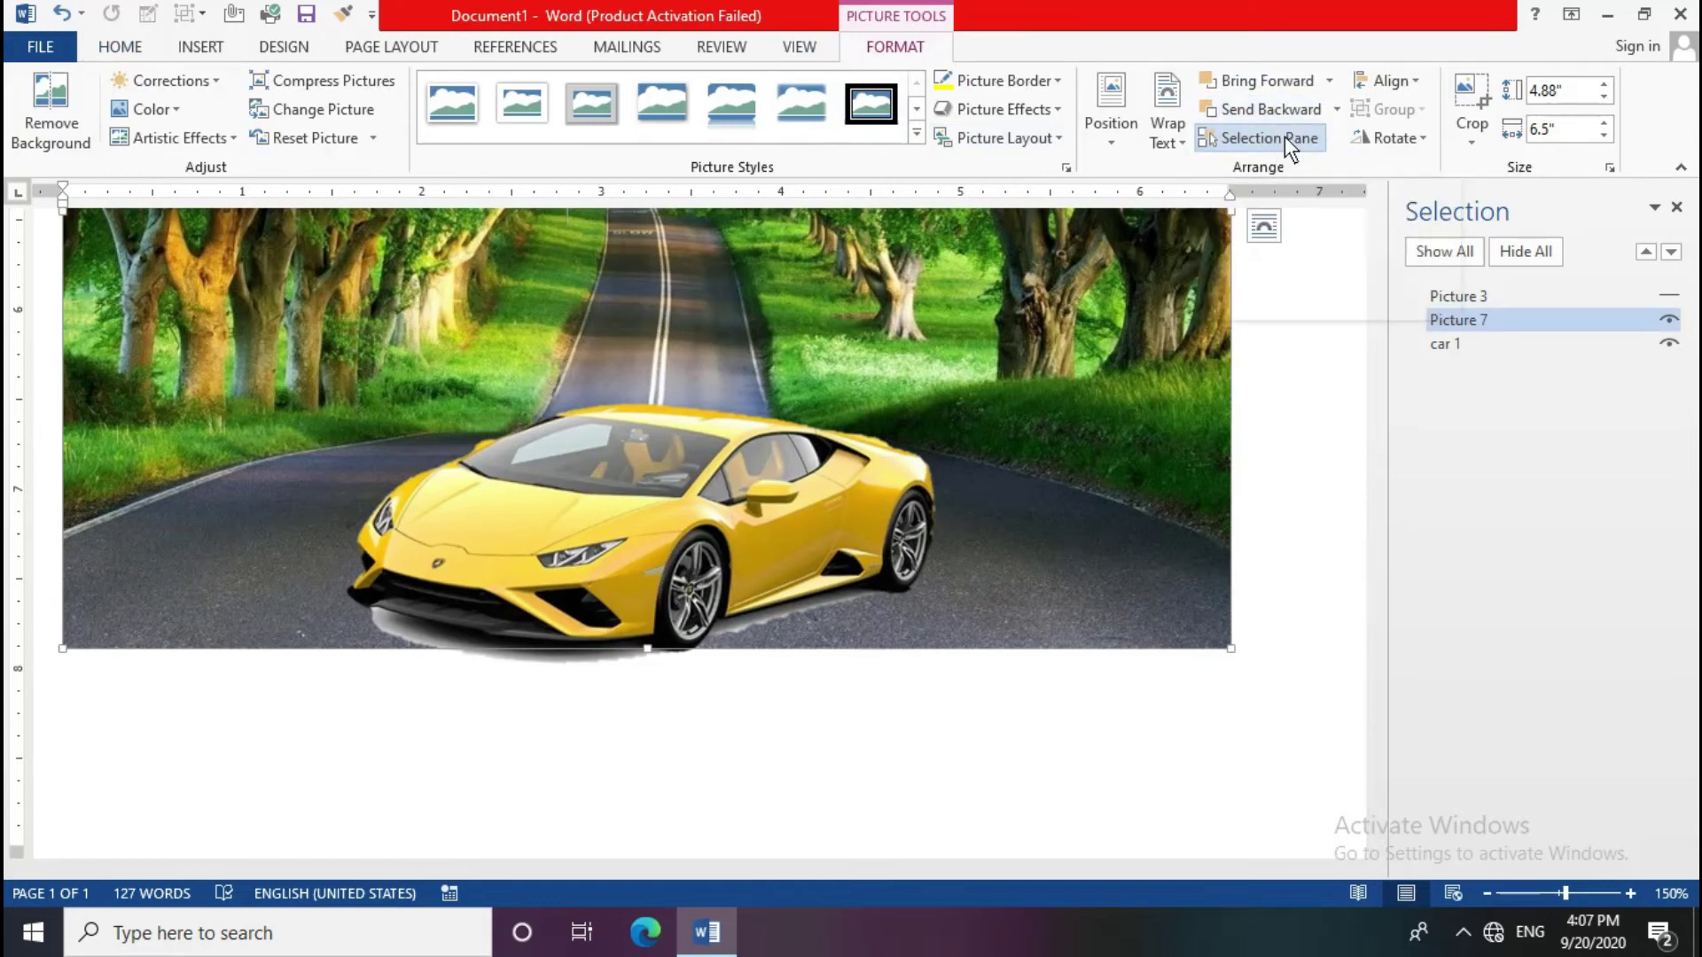
Step: Select the car picture and apply Align Left, leaving the Position presets unapplied
left_click(1296, 487)
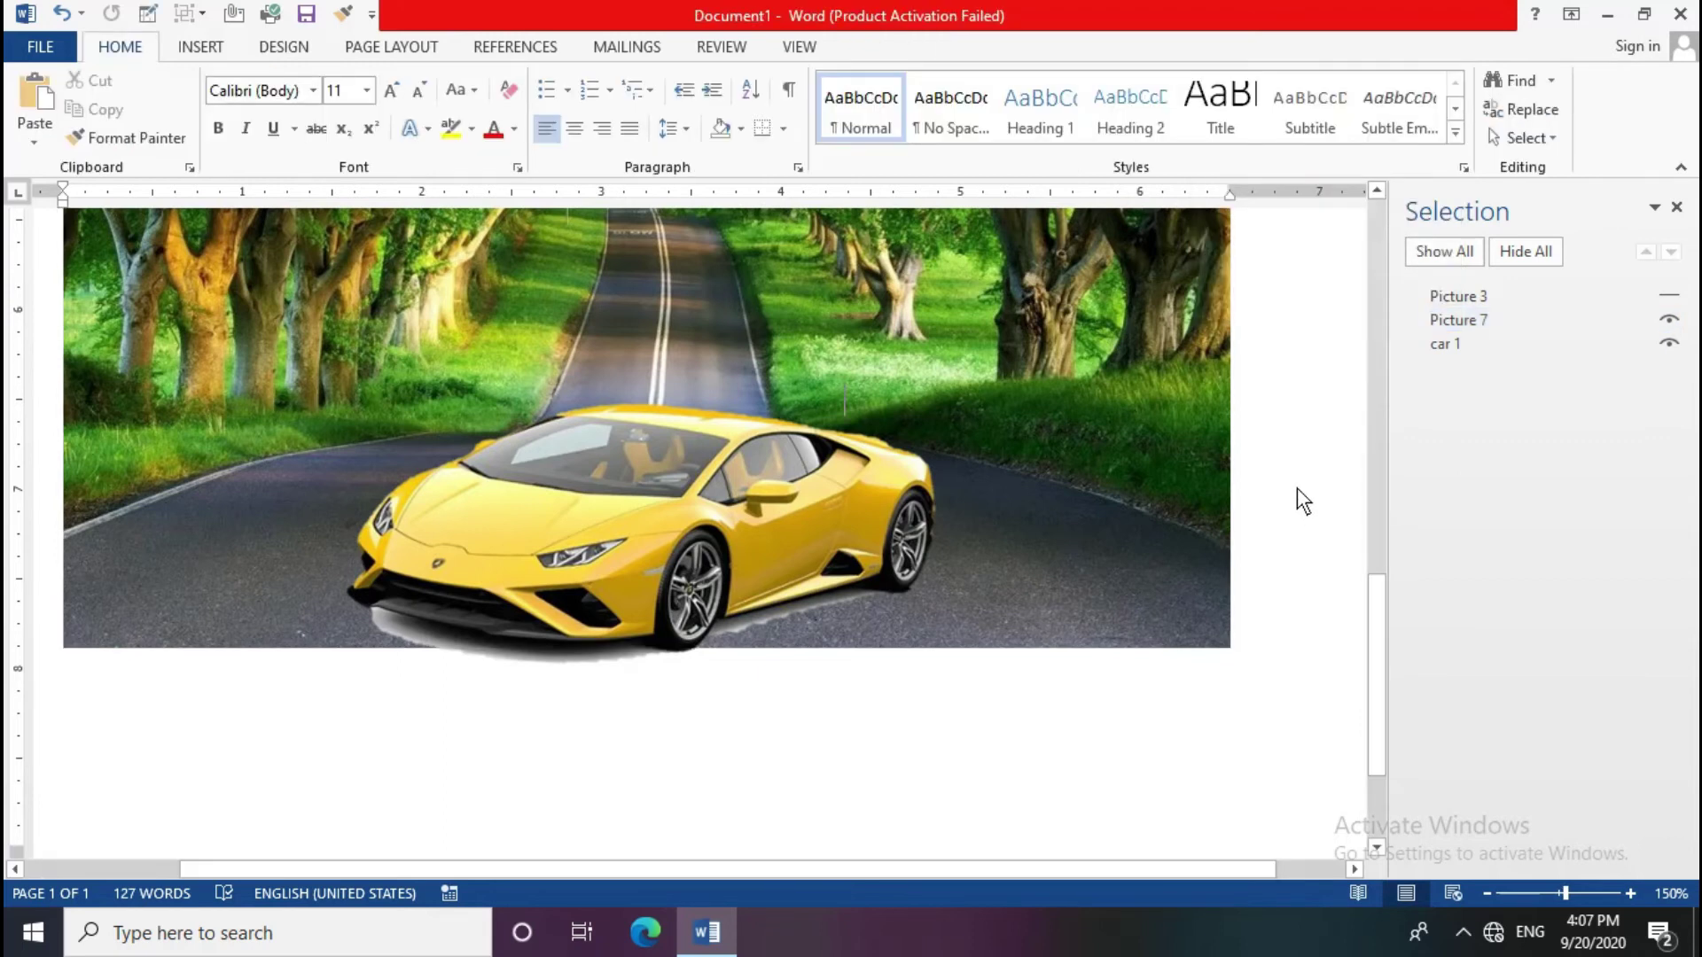
left_click(1089, 475)
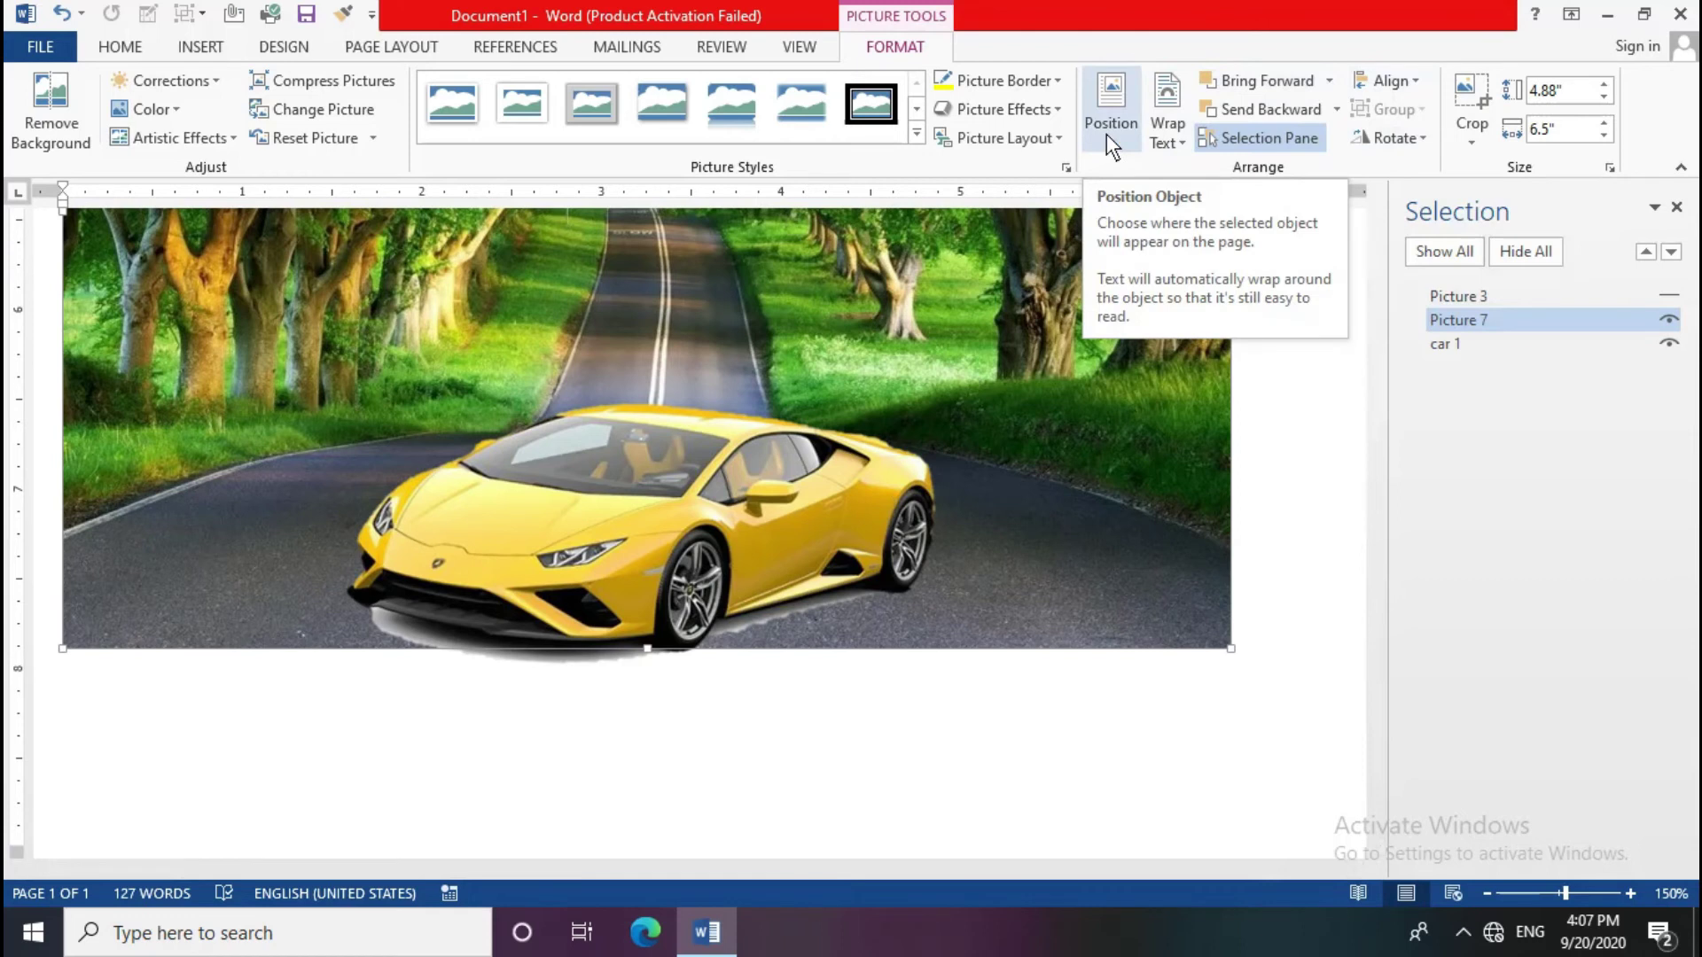
left_click(1422, 82)
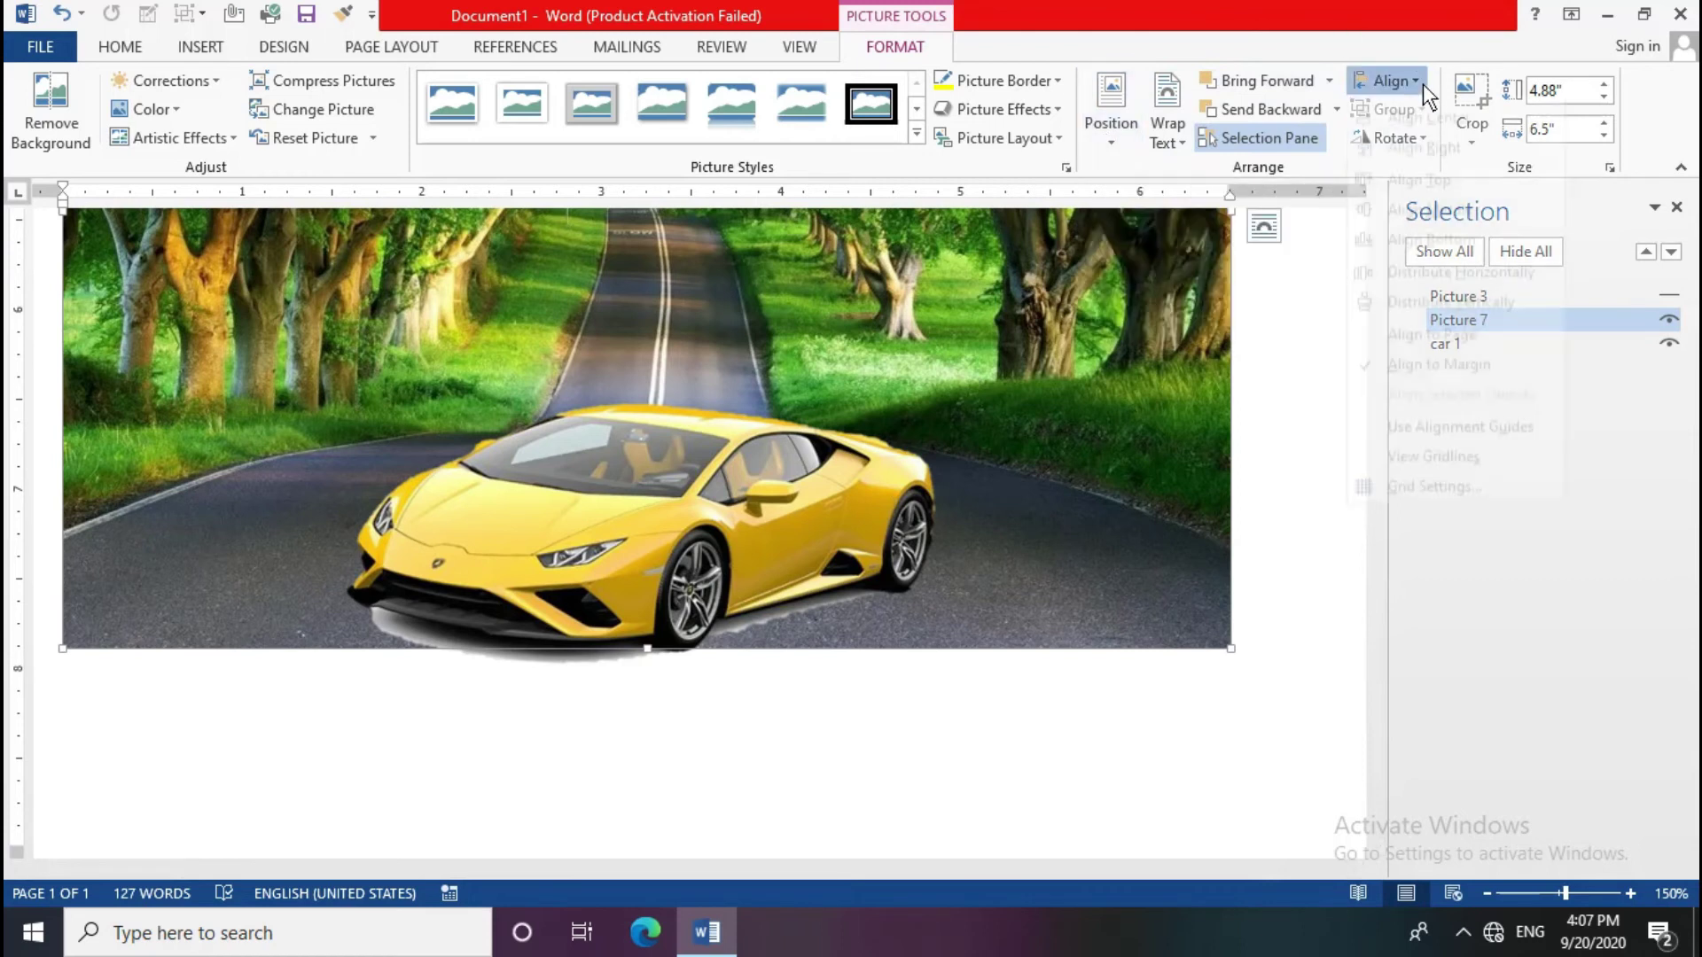
left_click(1420, 108)
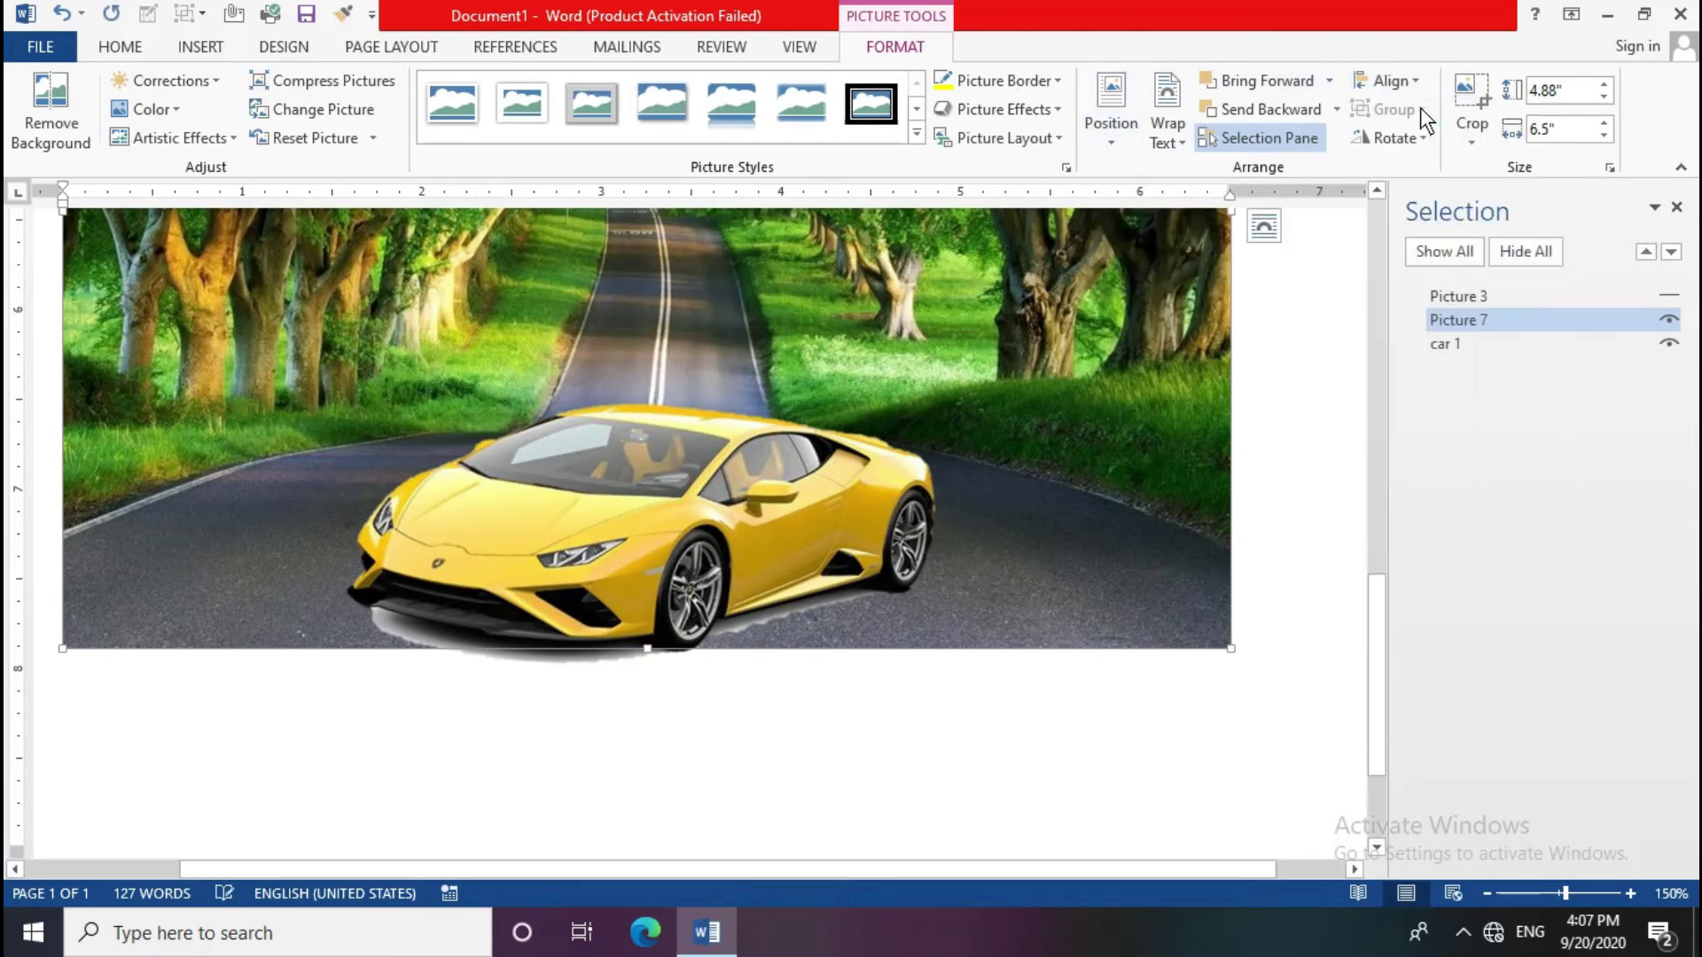
left_click(929, 424)
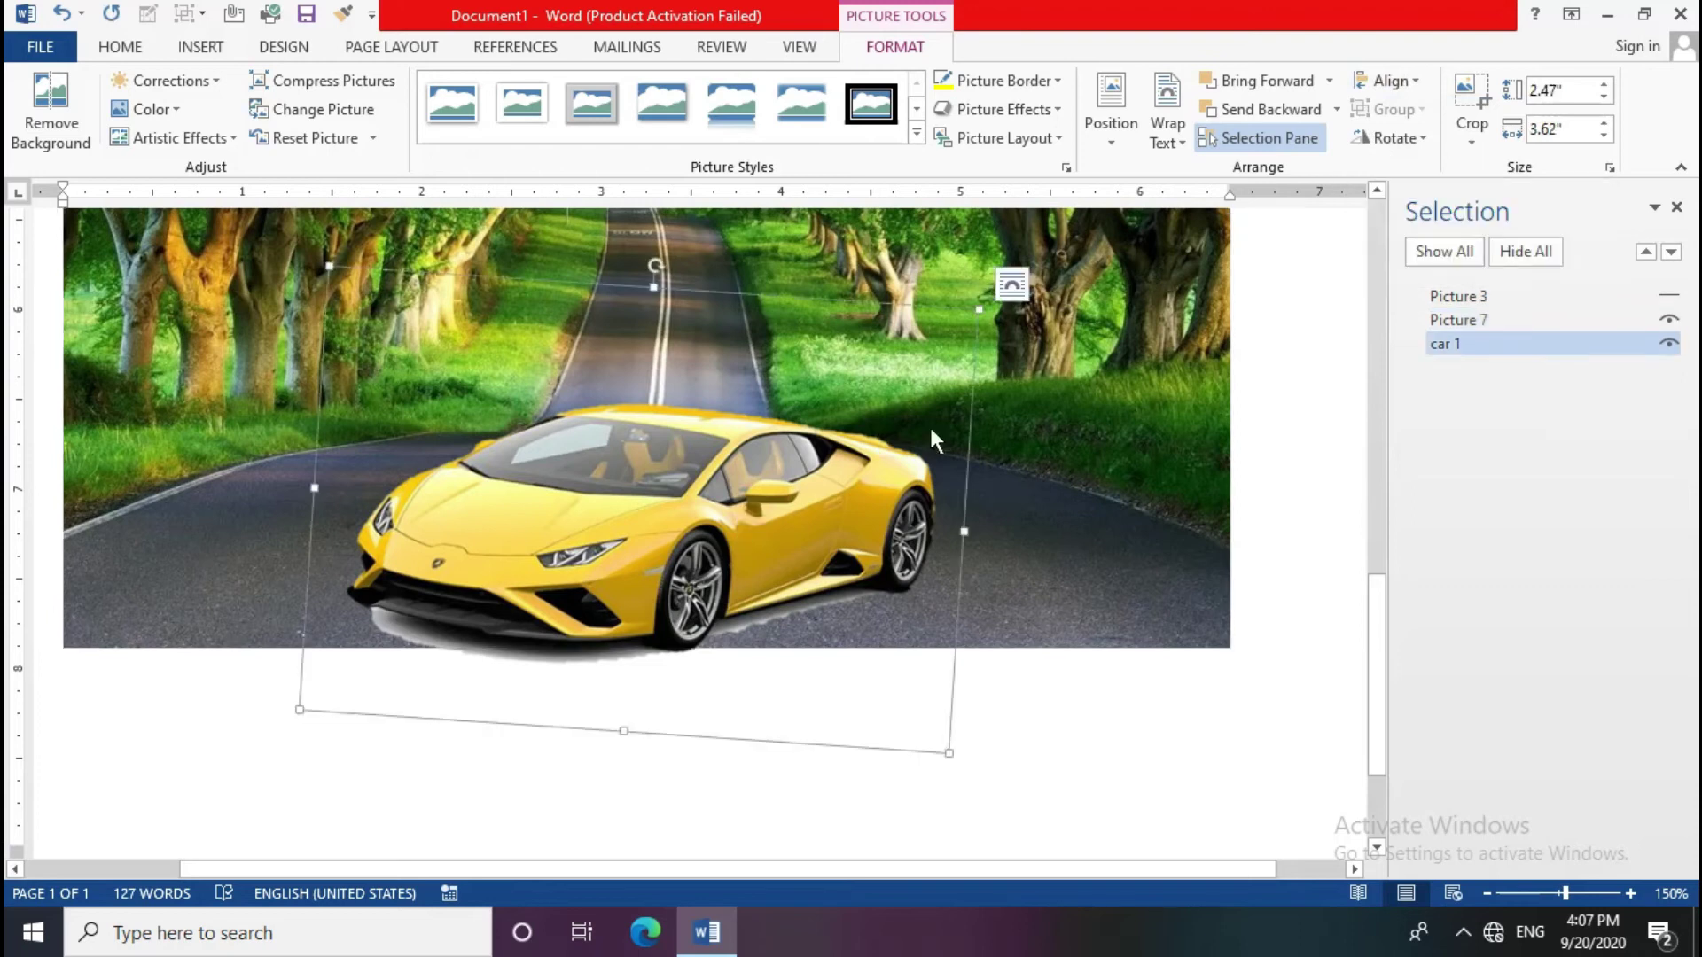
left_click(1412, 83)
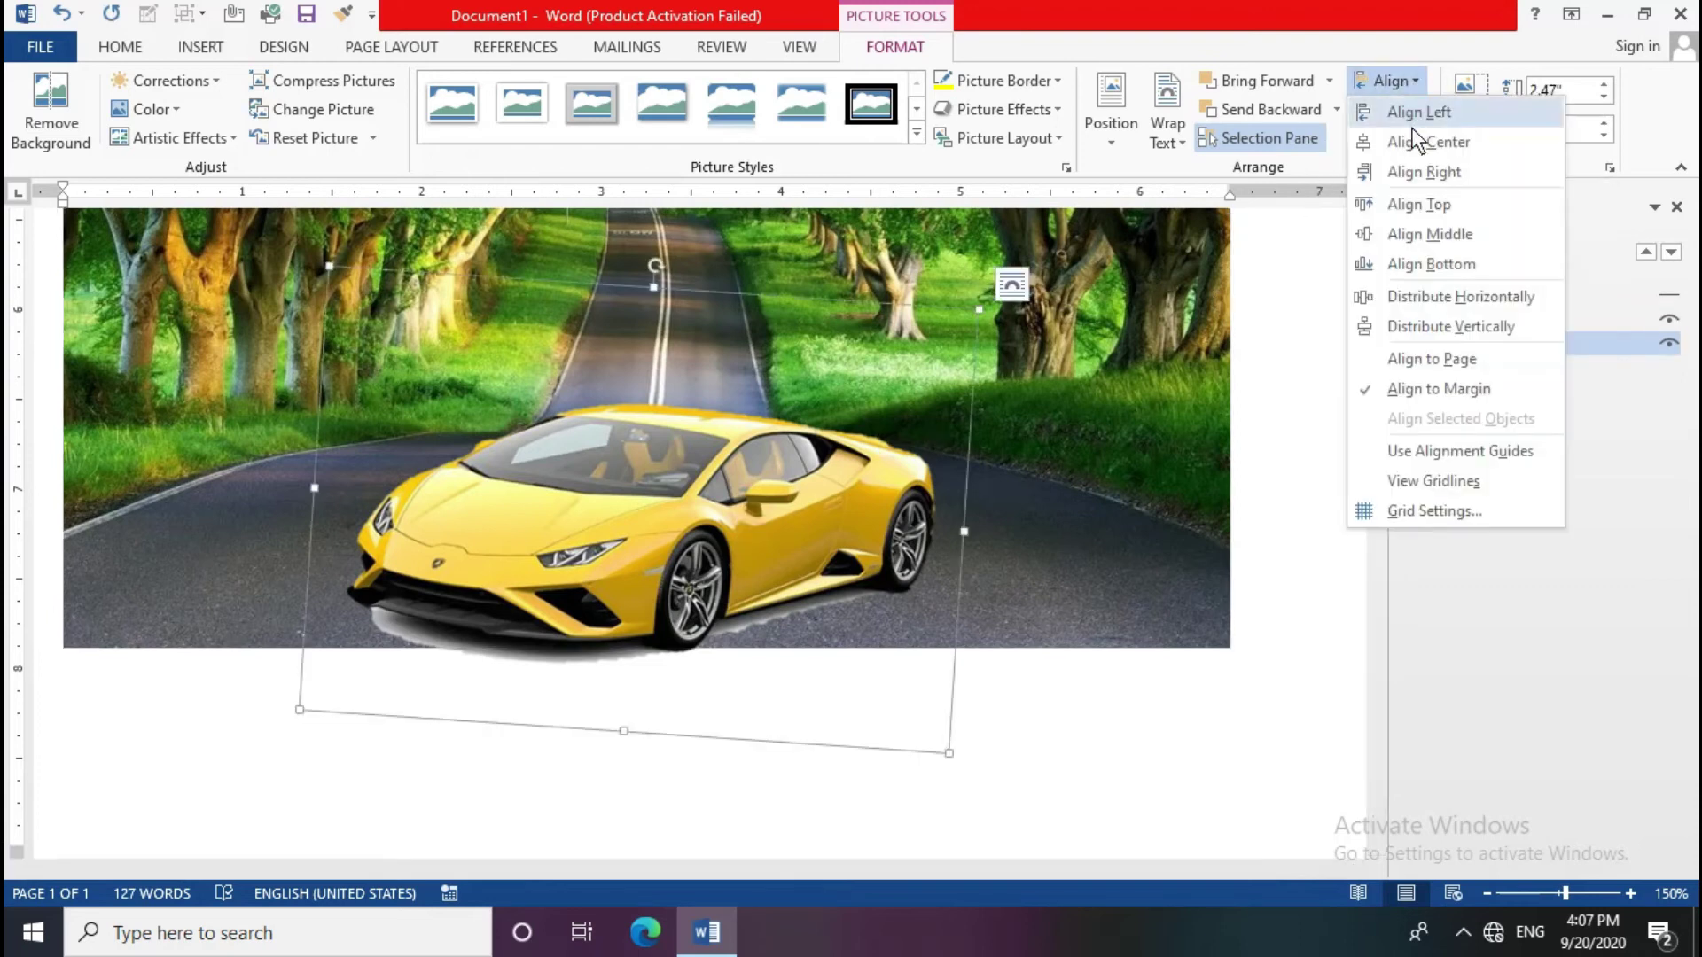
left_click(1406, 116)
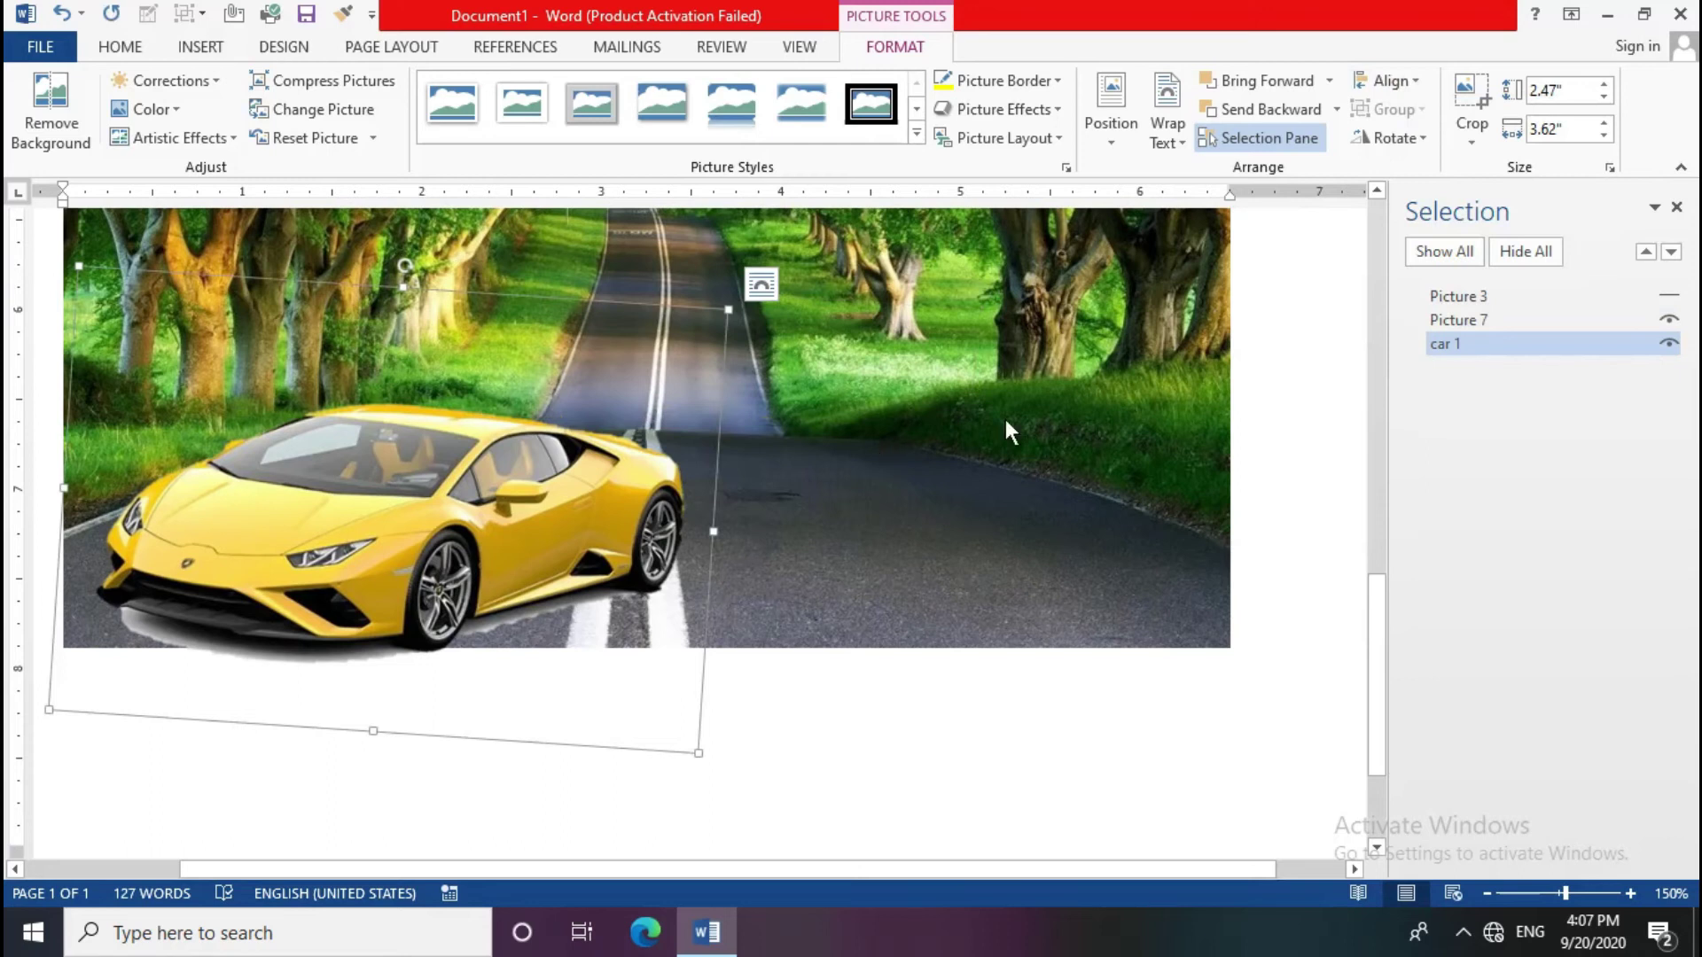
left_click(1120, 135)
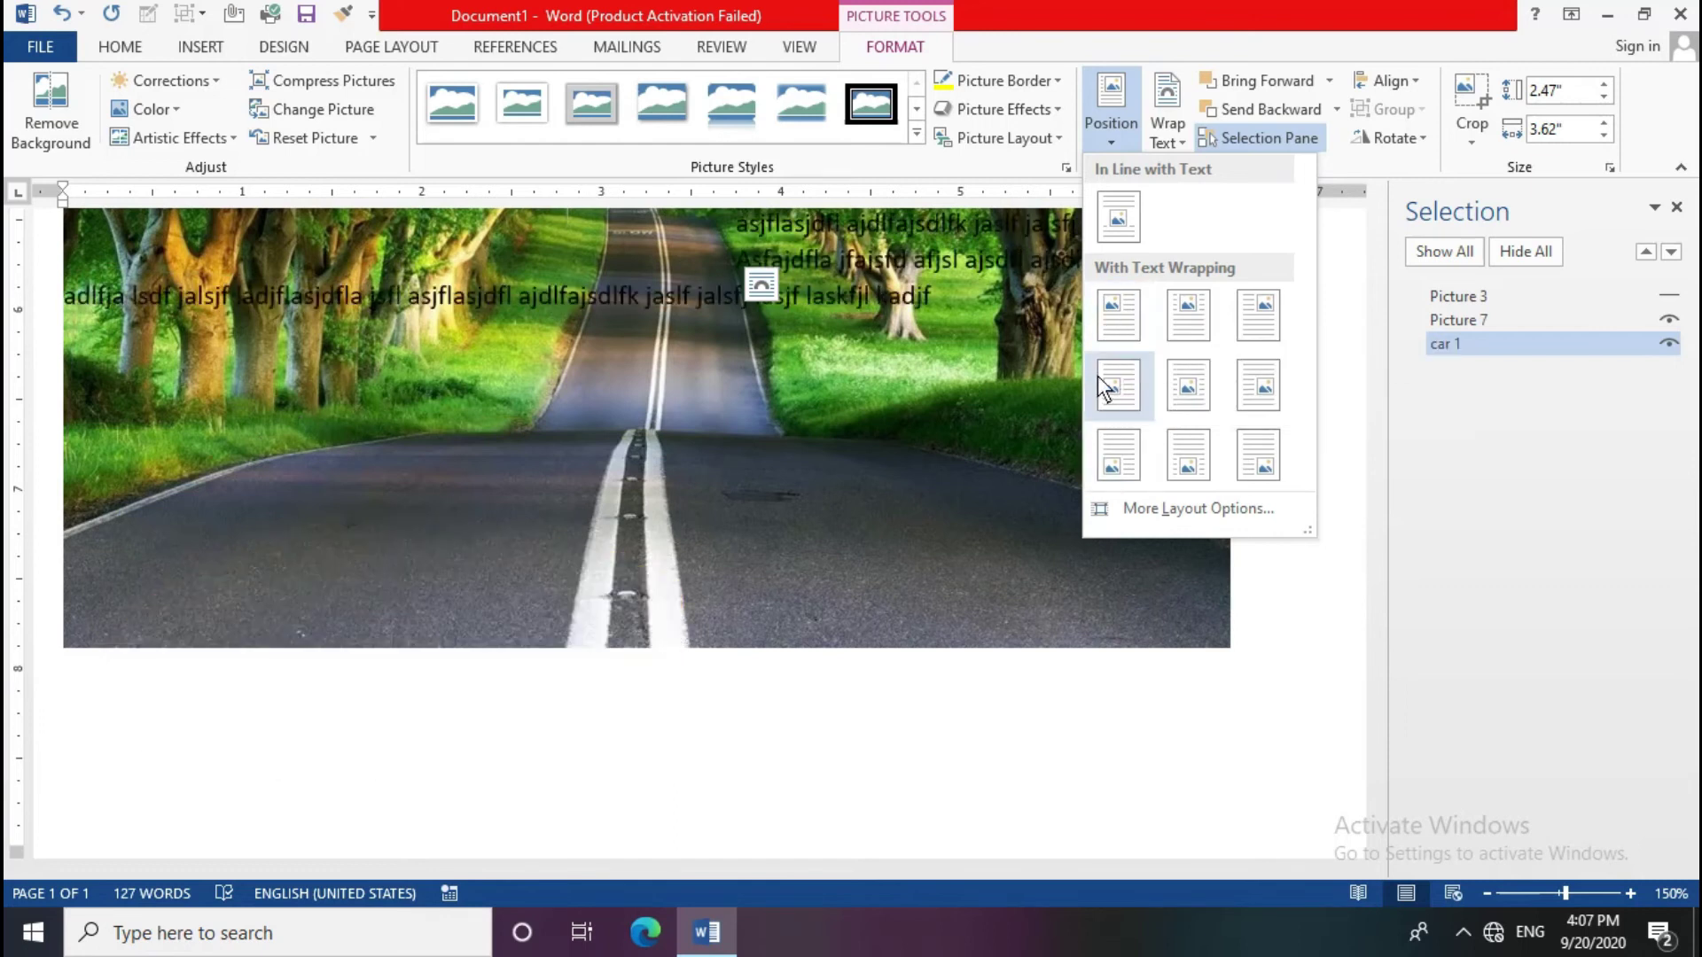
left_click(862, 438)
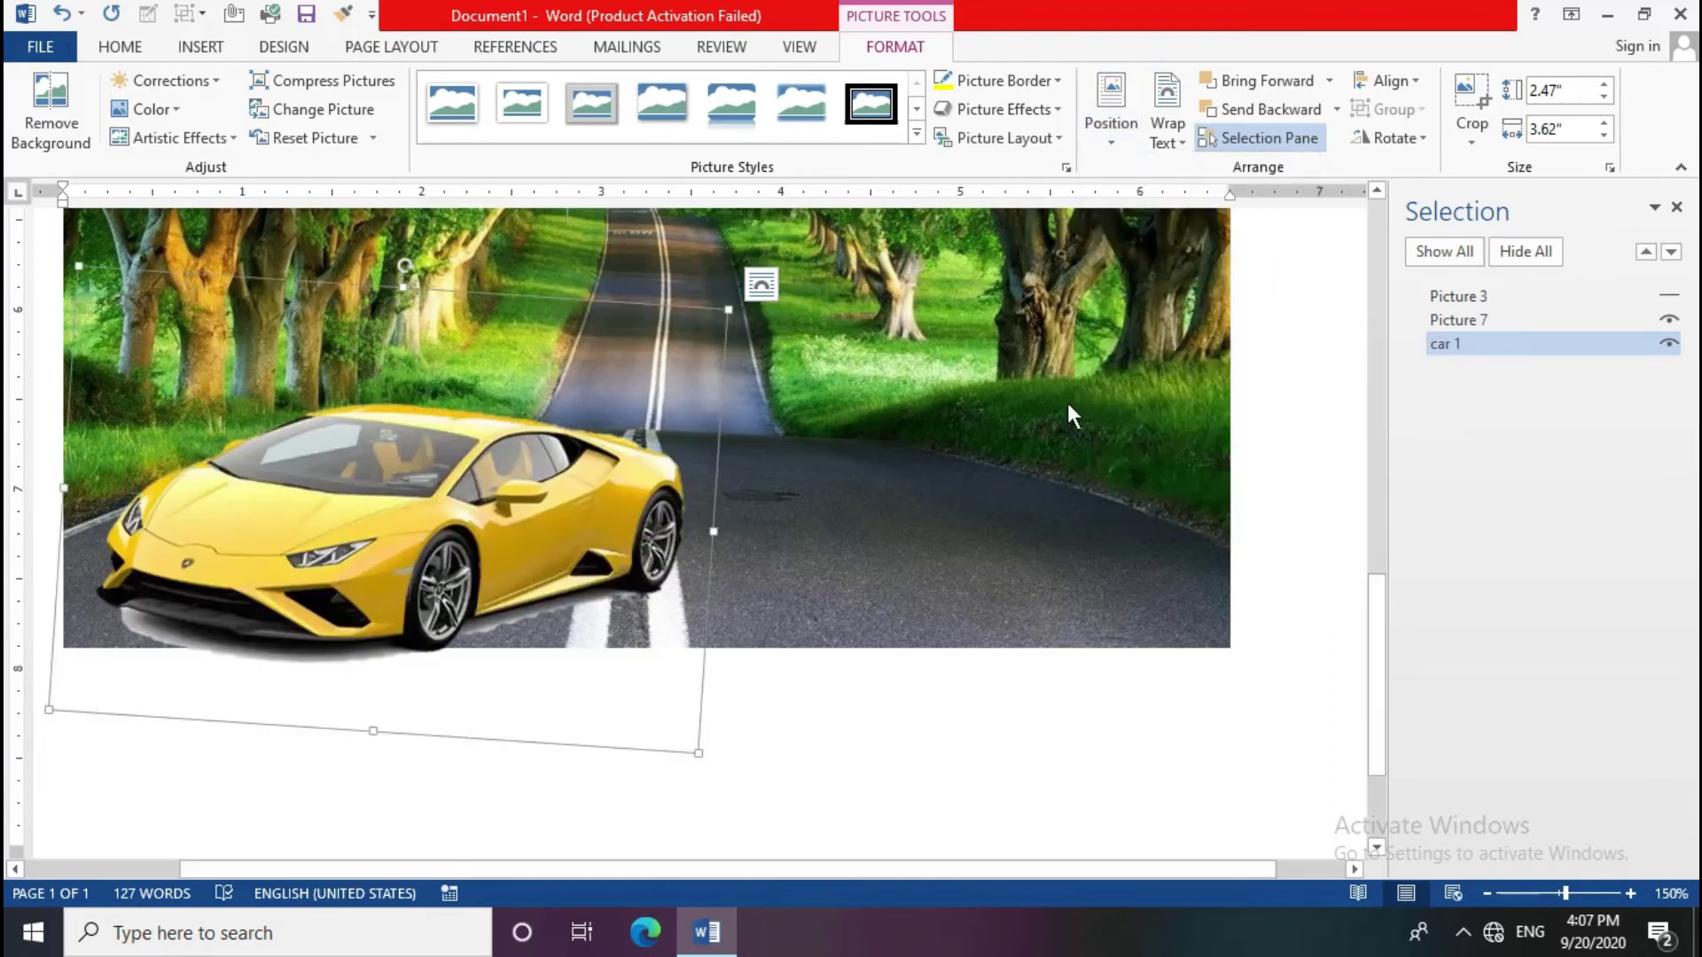
right_click(1416, 80)
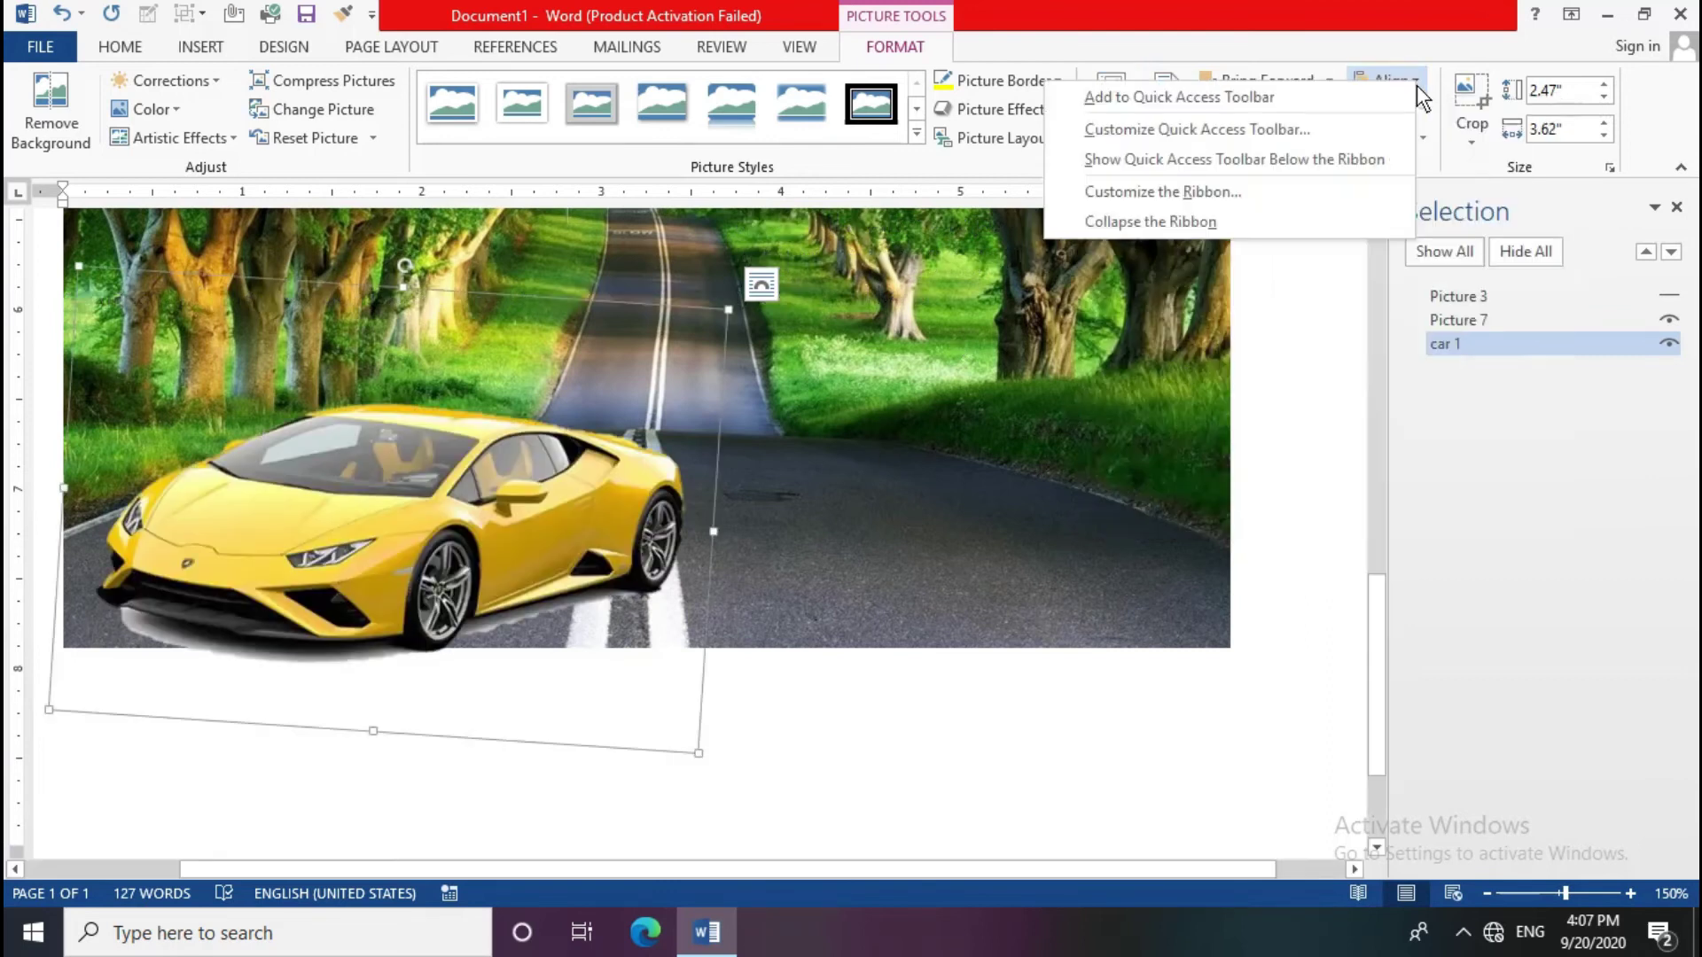
key("Escape")
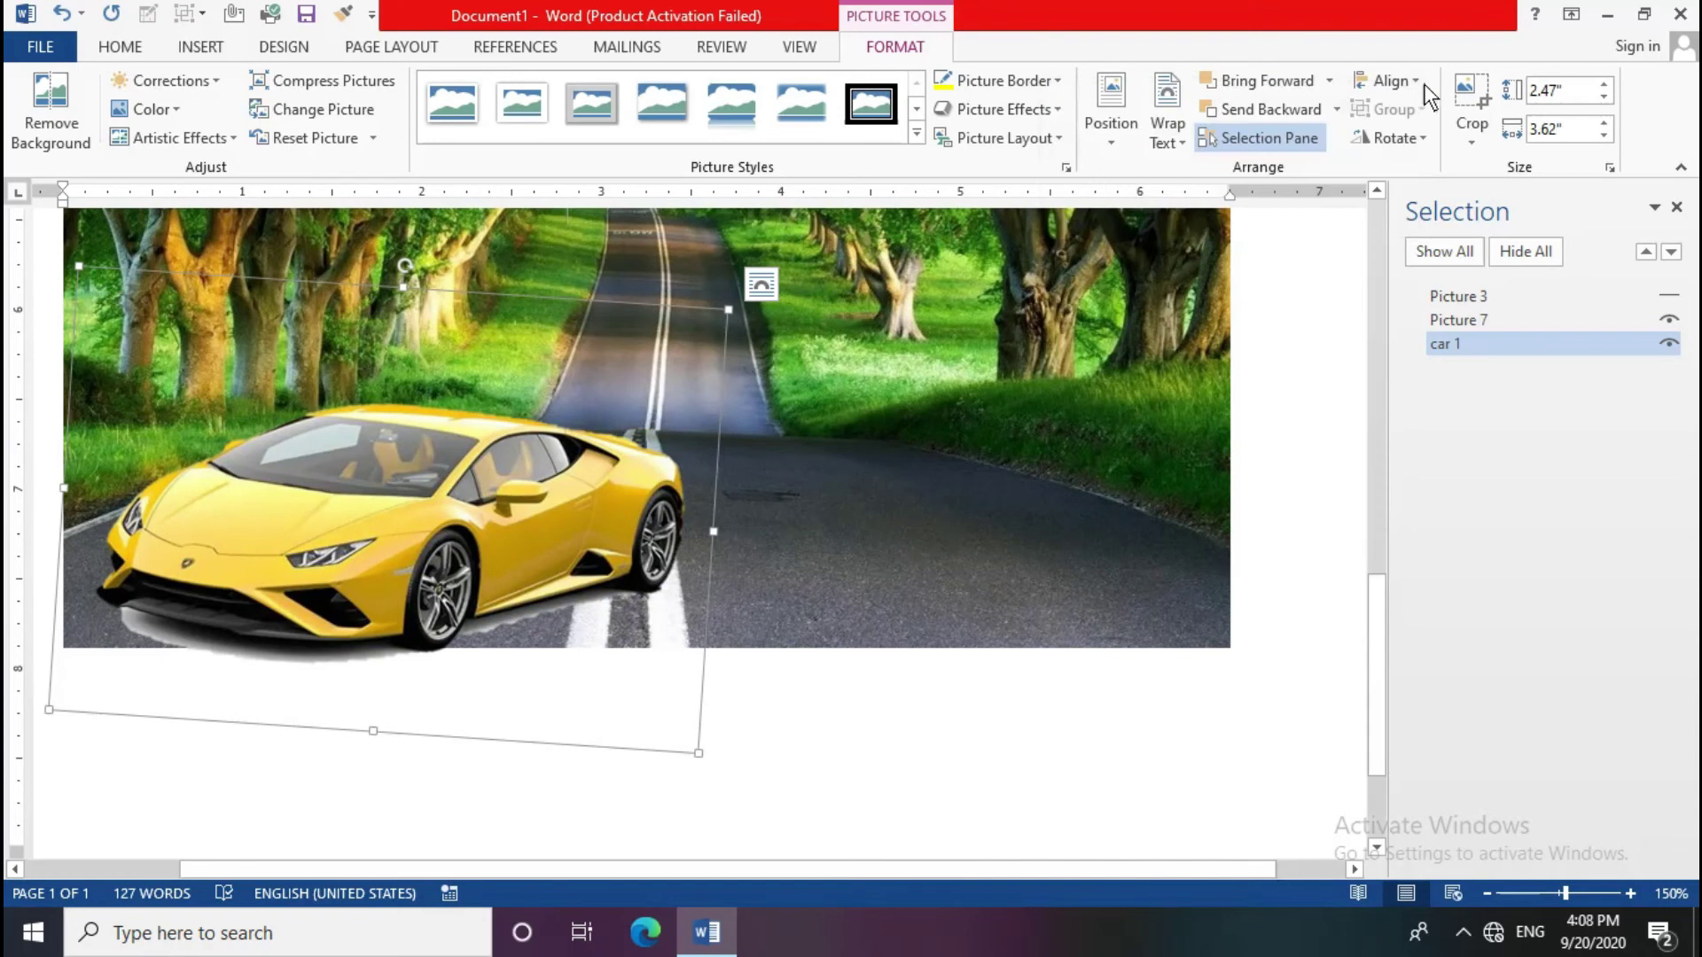
Step: Try Align Center, then Align Right on the car picture
left_click(1416, 85)
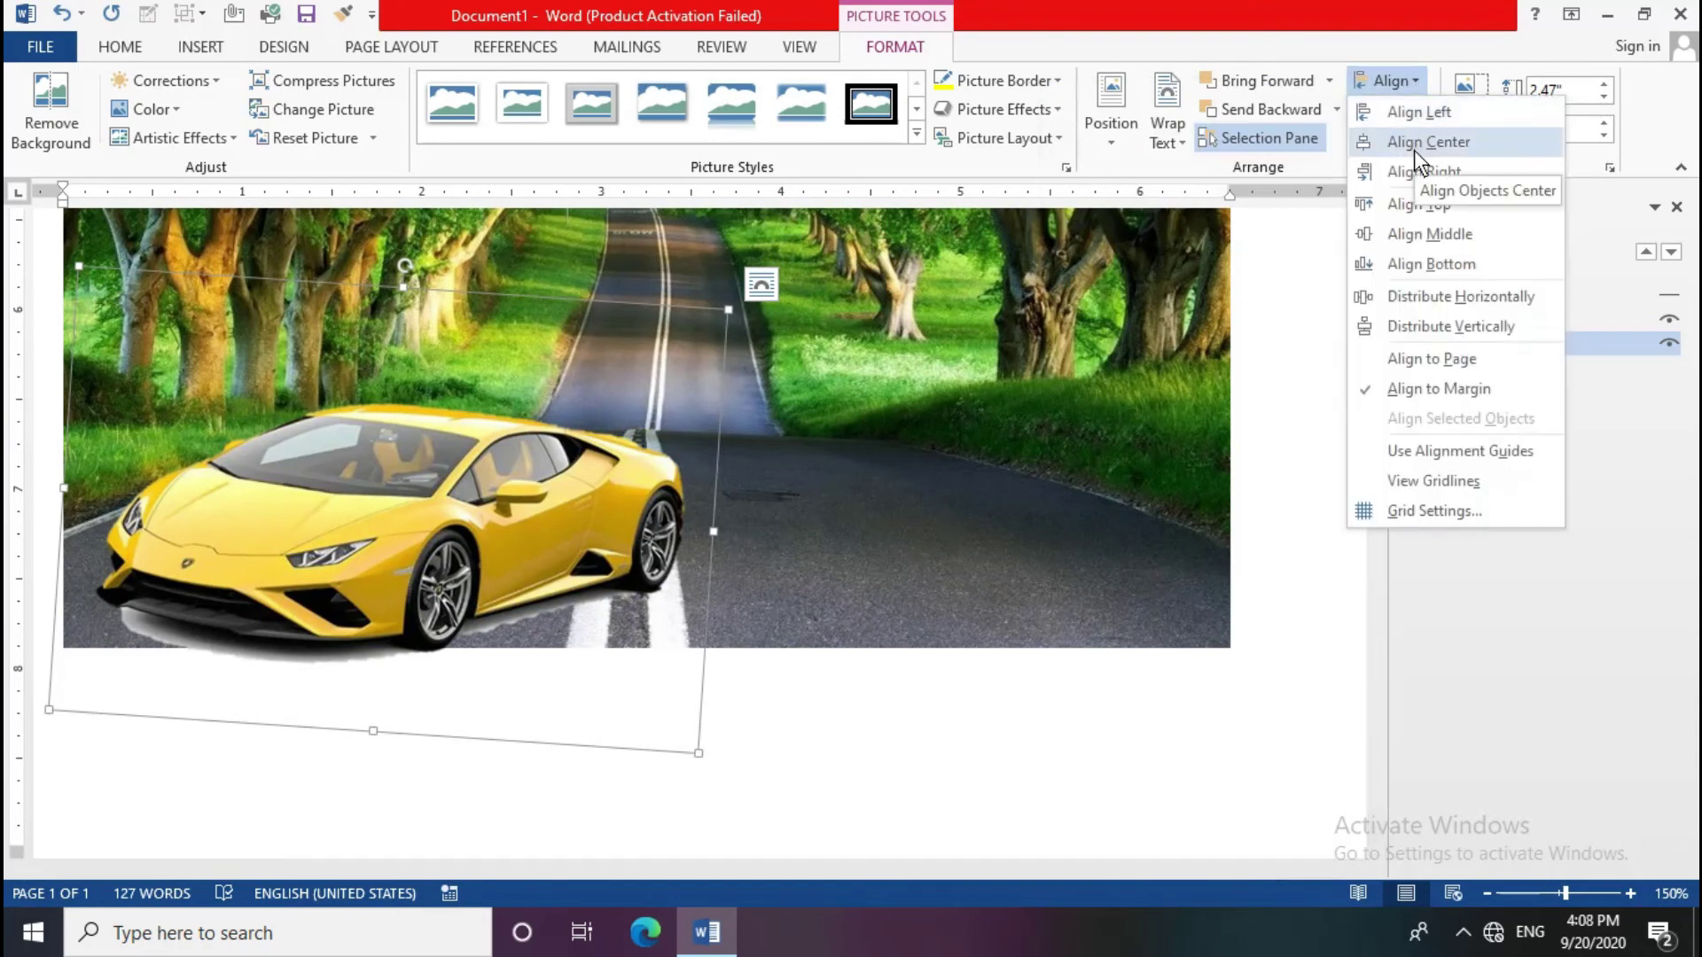
left_click(1413, 146)
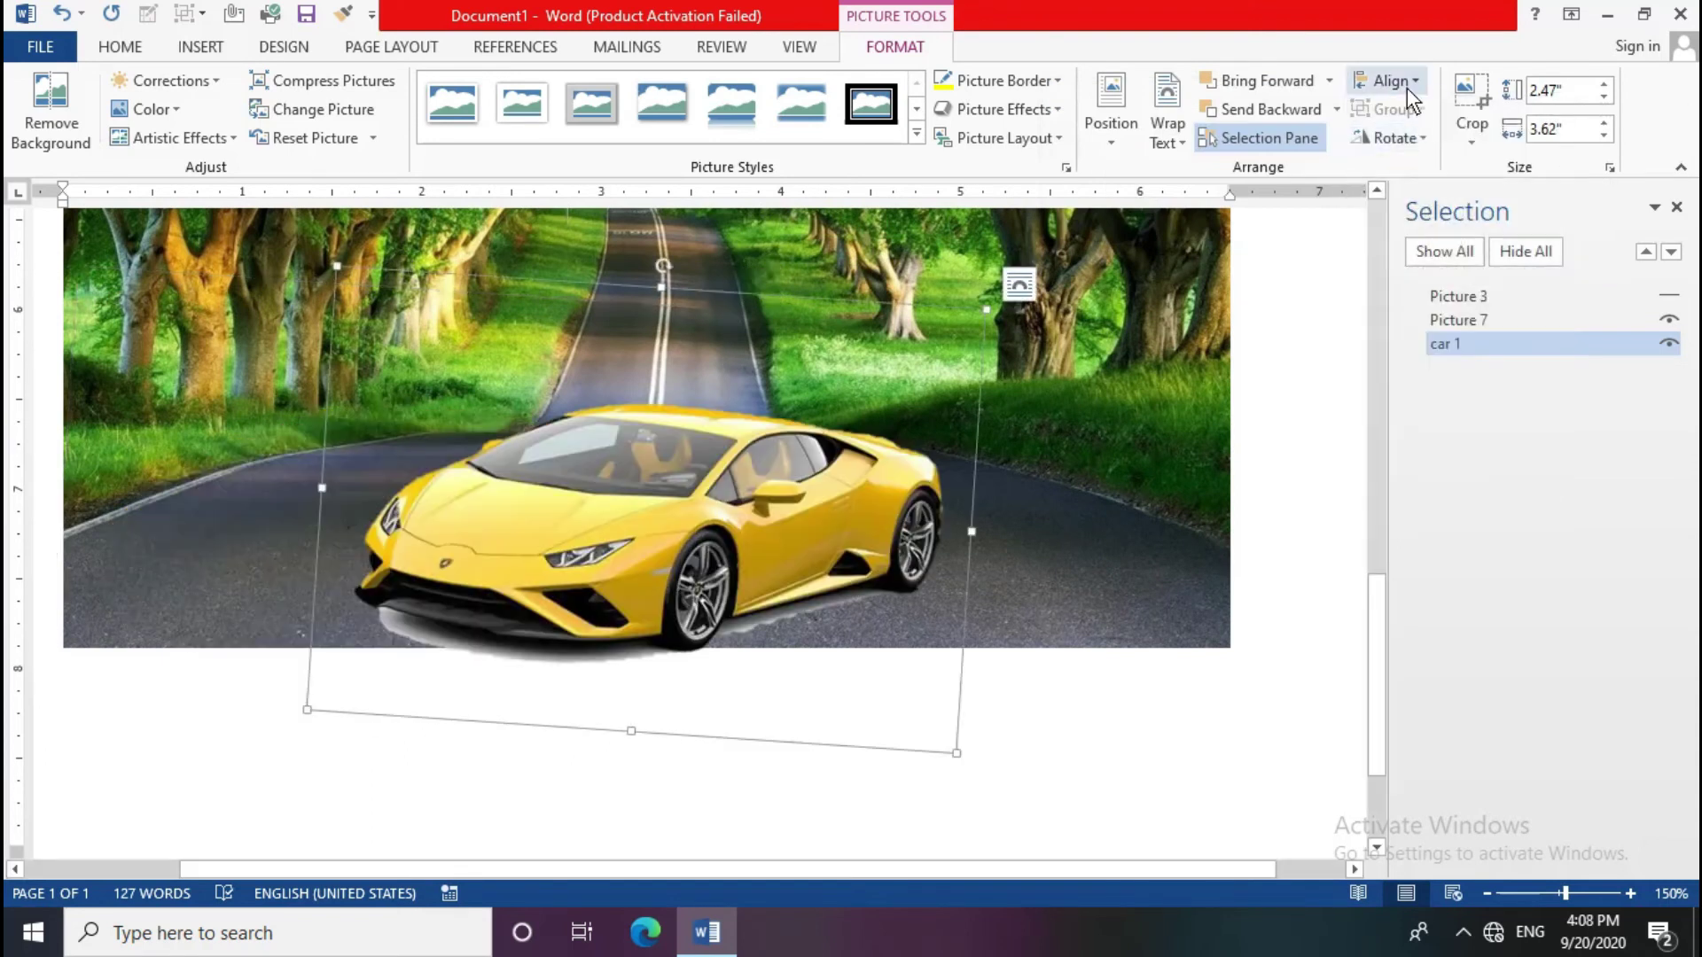
left_click(1407, 85)
left_click(1429, 170)
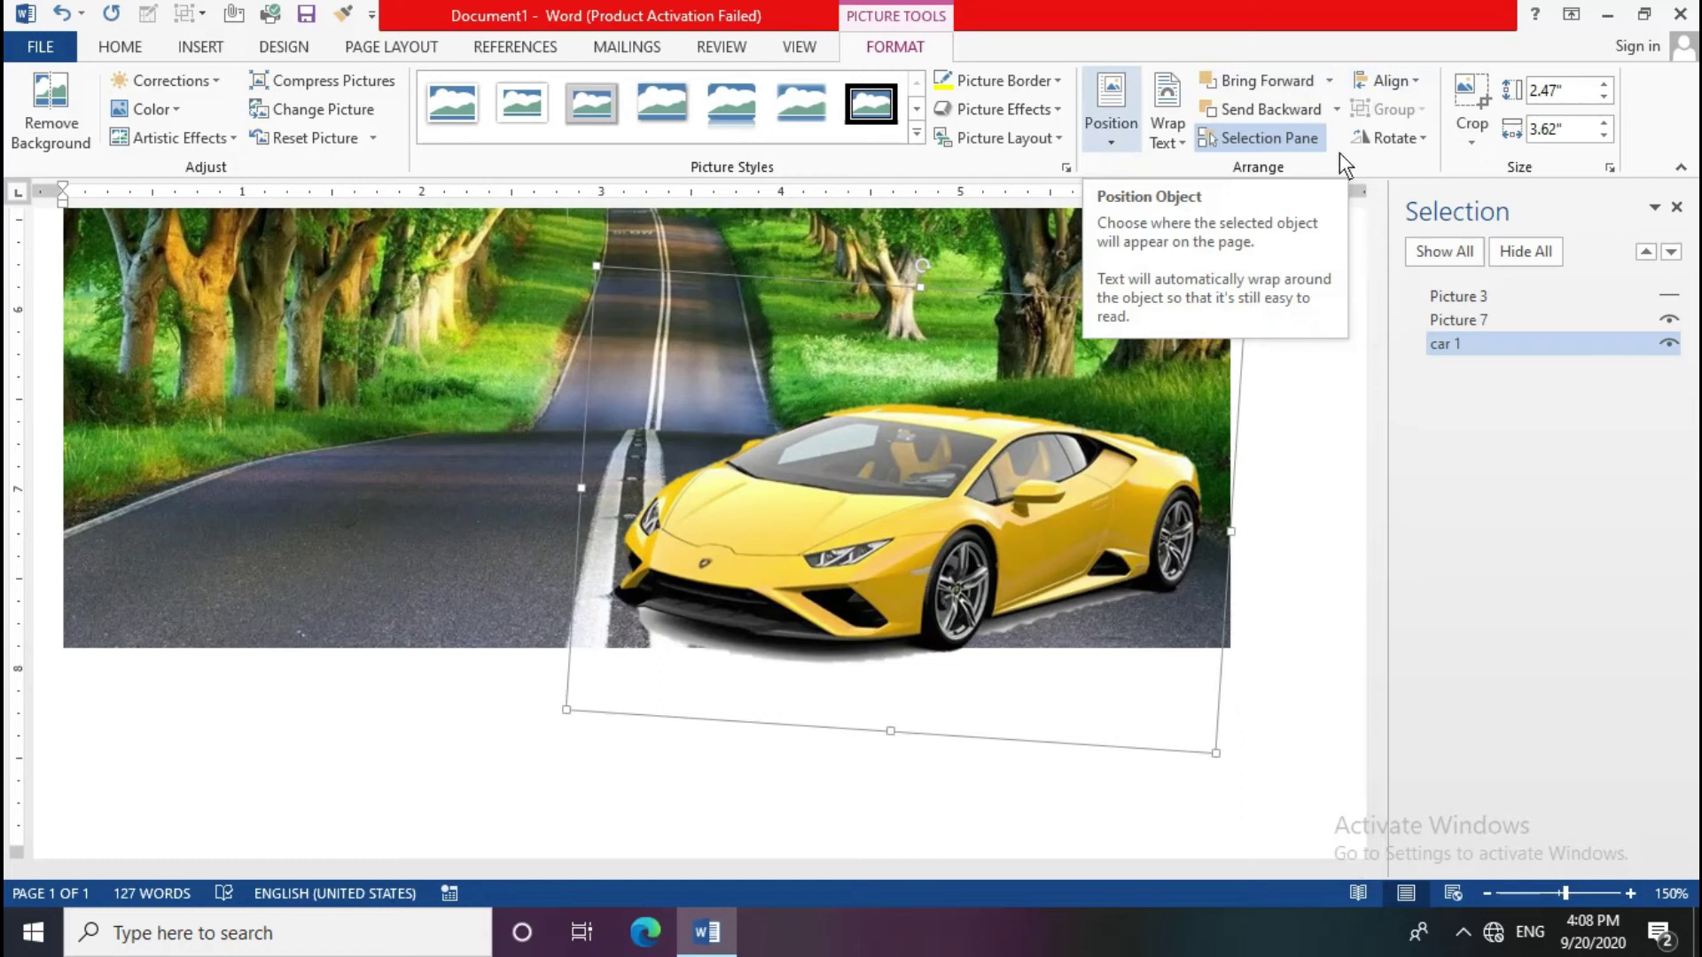
left_click(1425, 82)
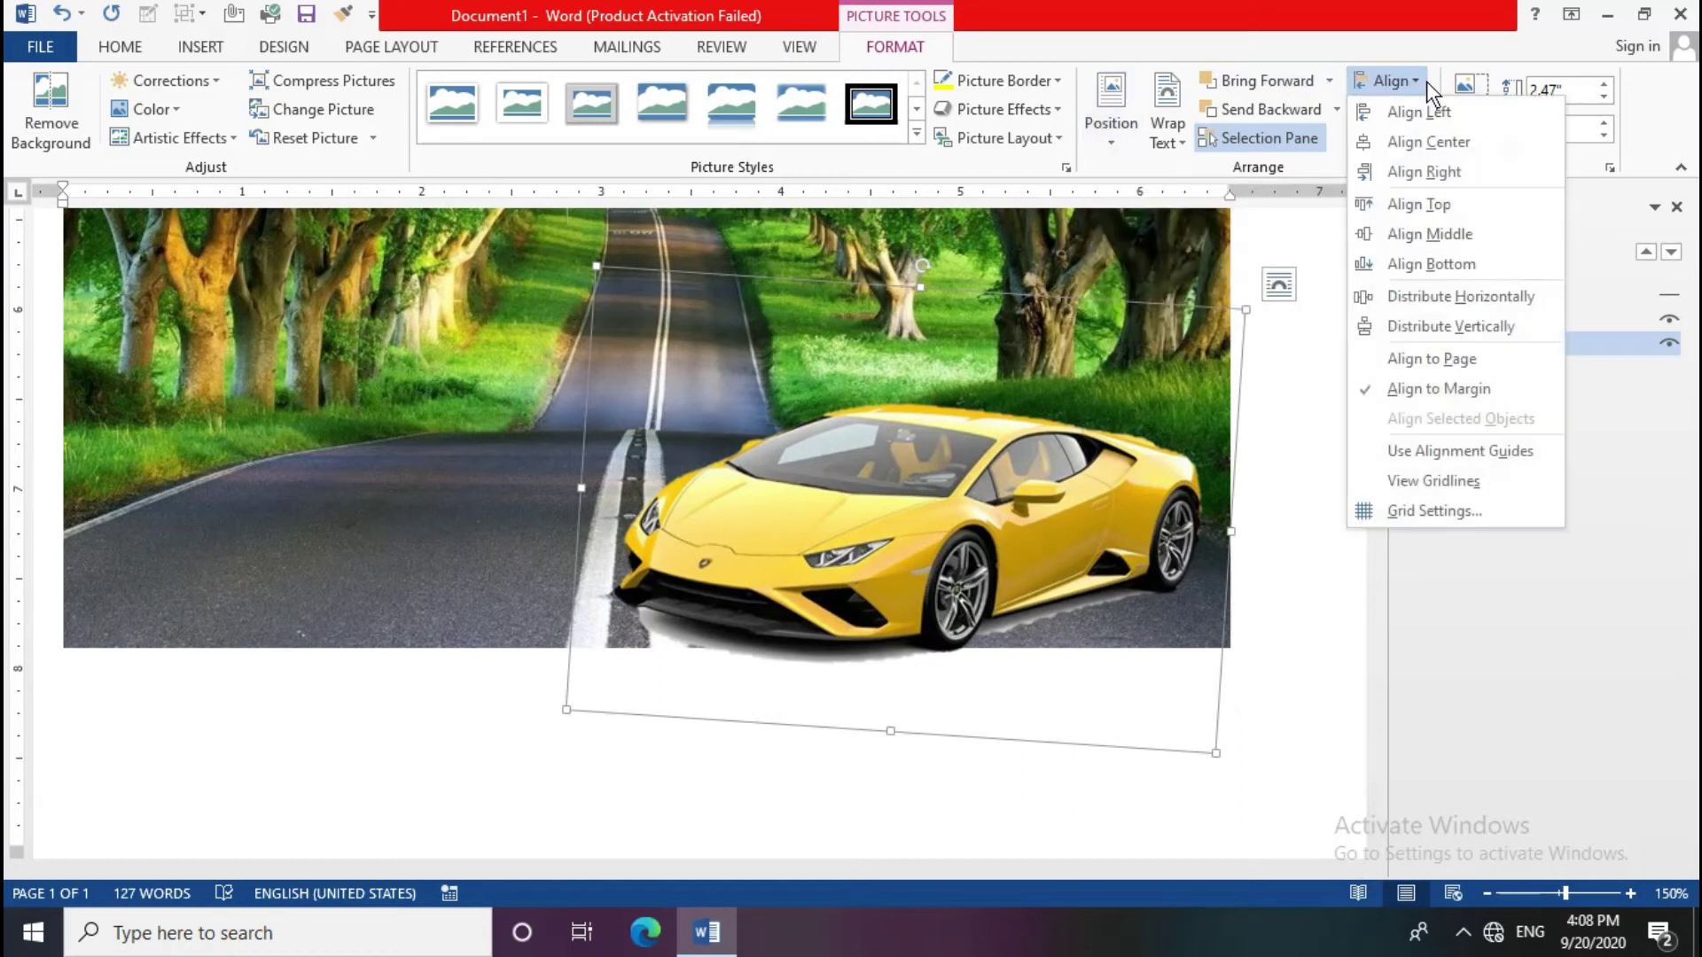
Step: Align the car to the top margin, then hide and re-show car 1 in the Selection pane
left_click(1462, 201)
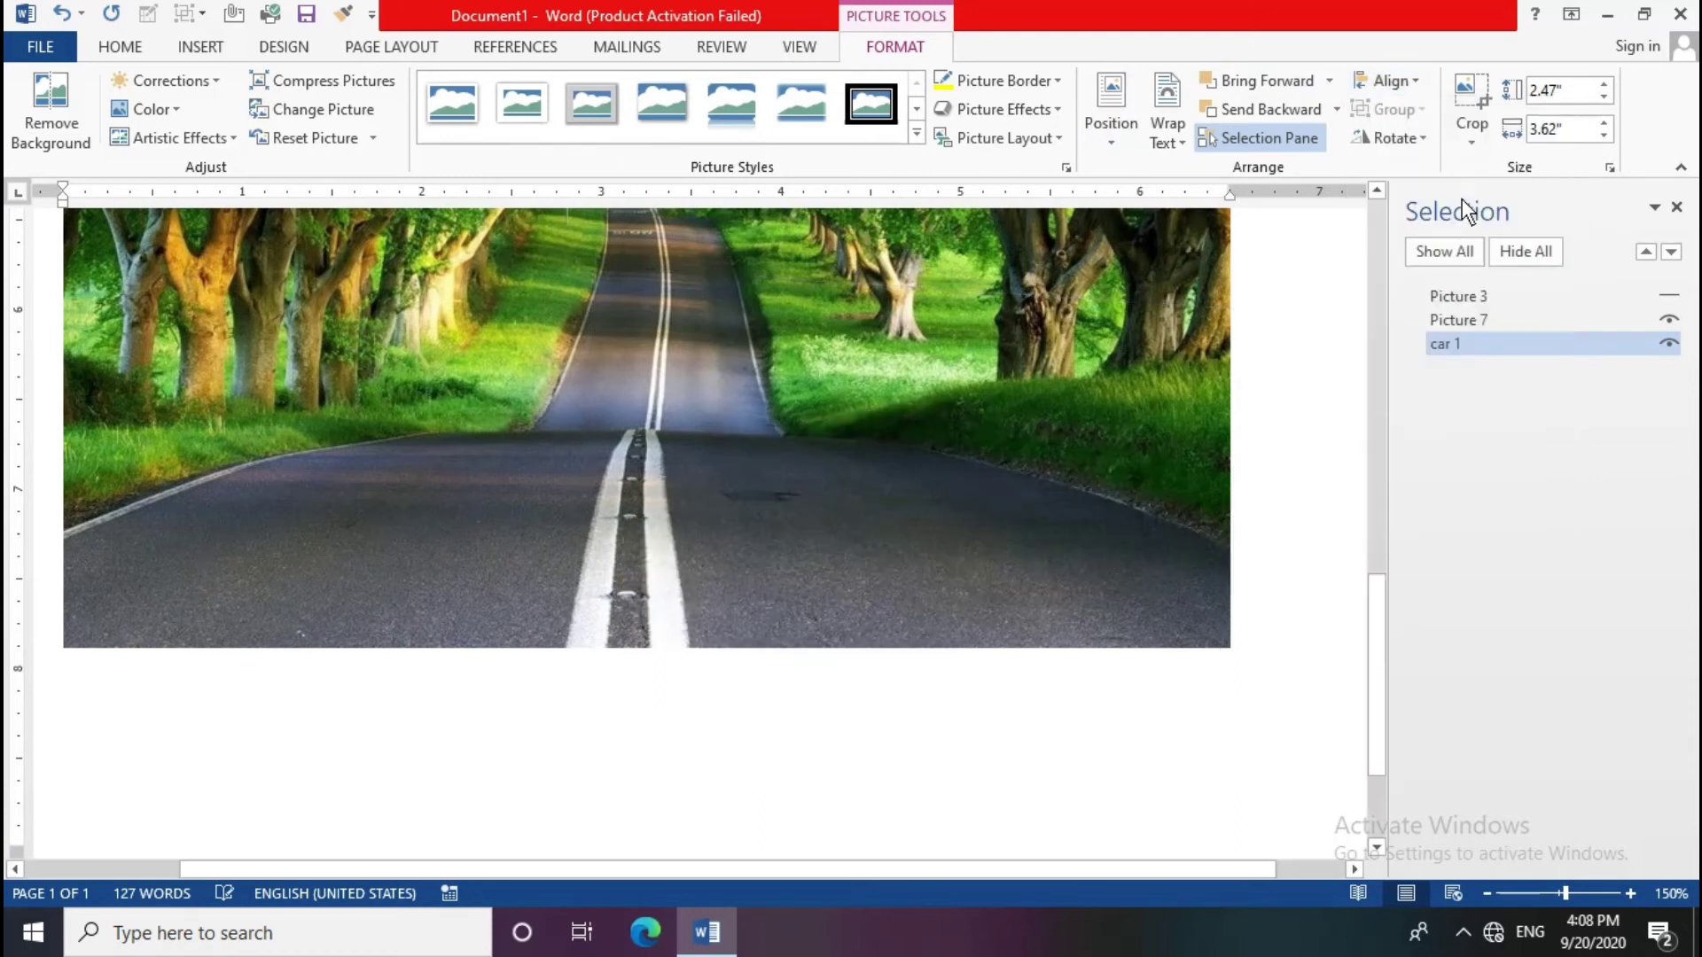
scroll(1086, 470, "up", 2)
scroll(1082, 469, "up", 3)
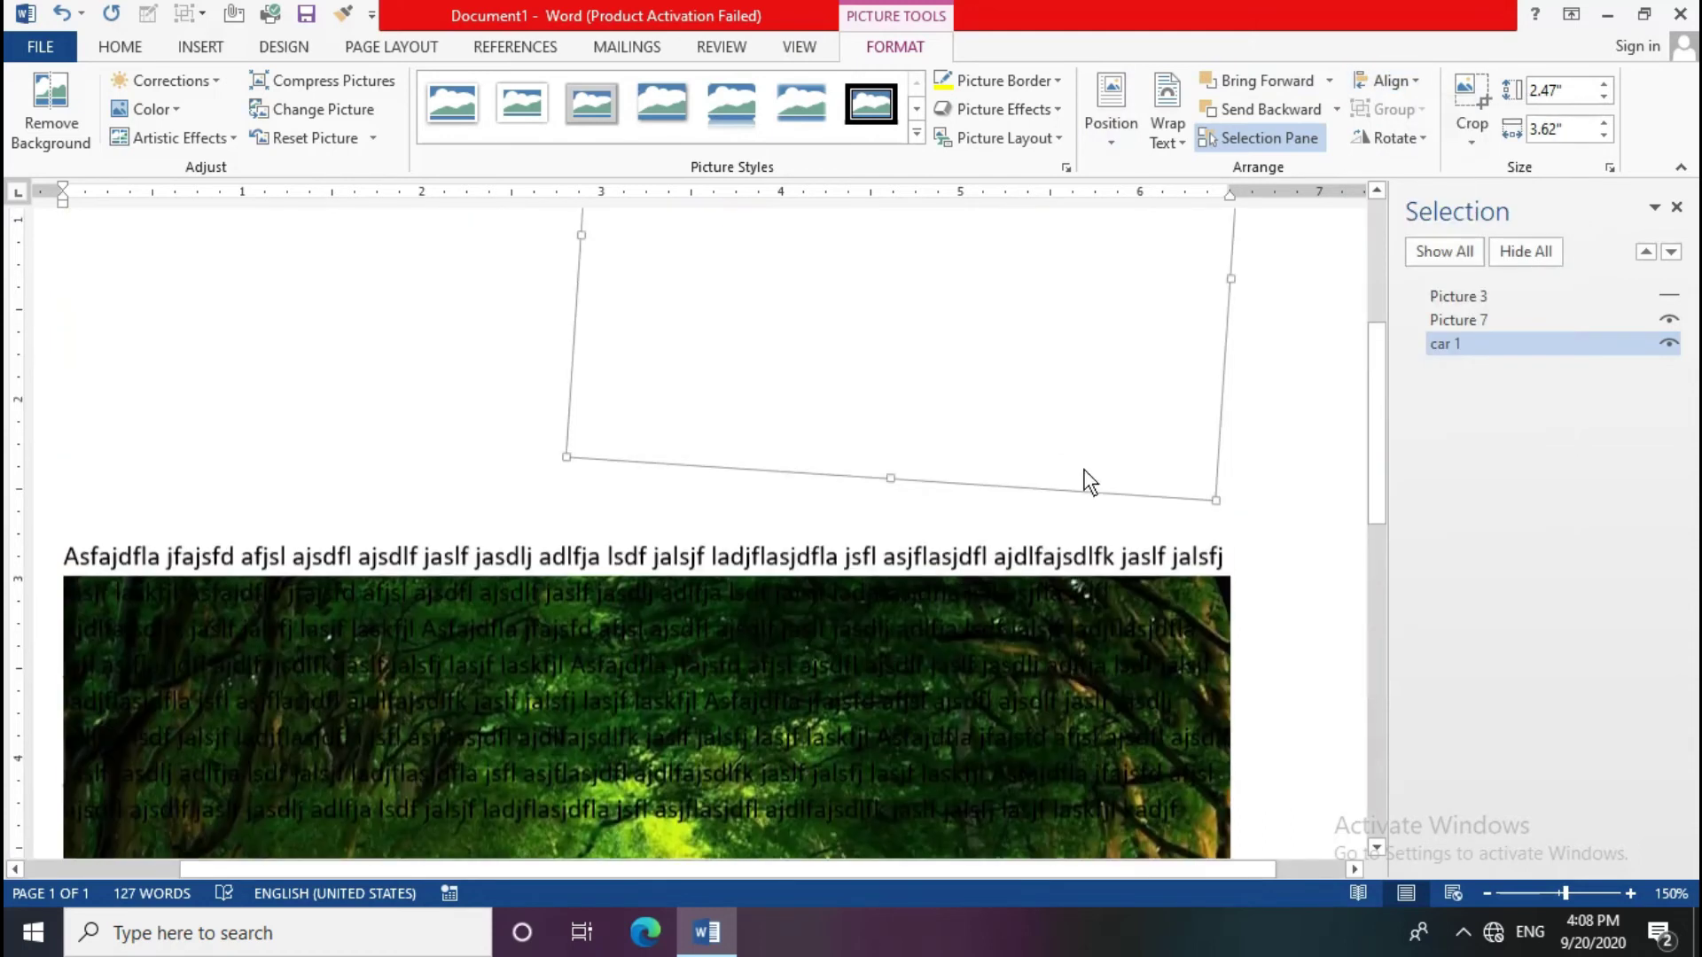
scroll(1076, 470, "up", 2)
scroll(1076, 469, "up", 3)
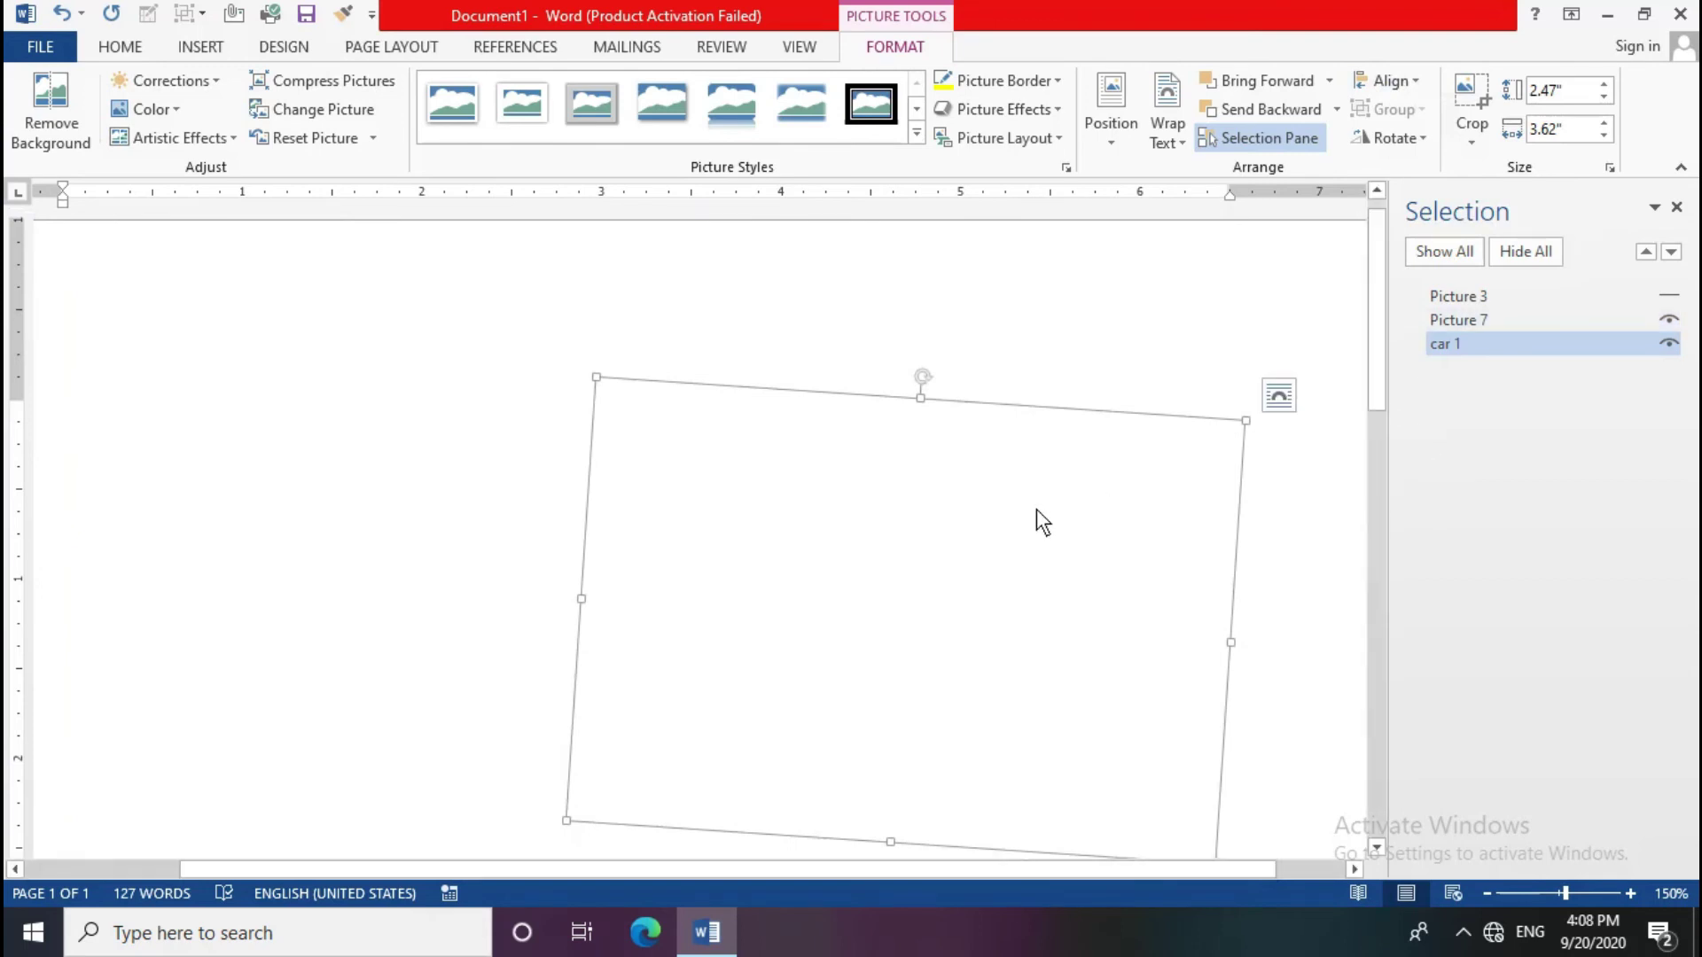
left_click(1669, 344)
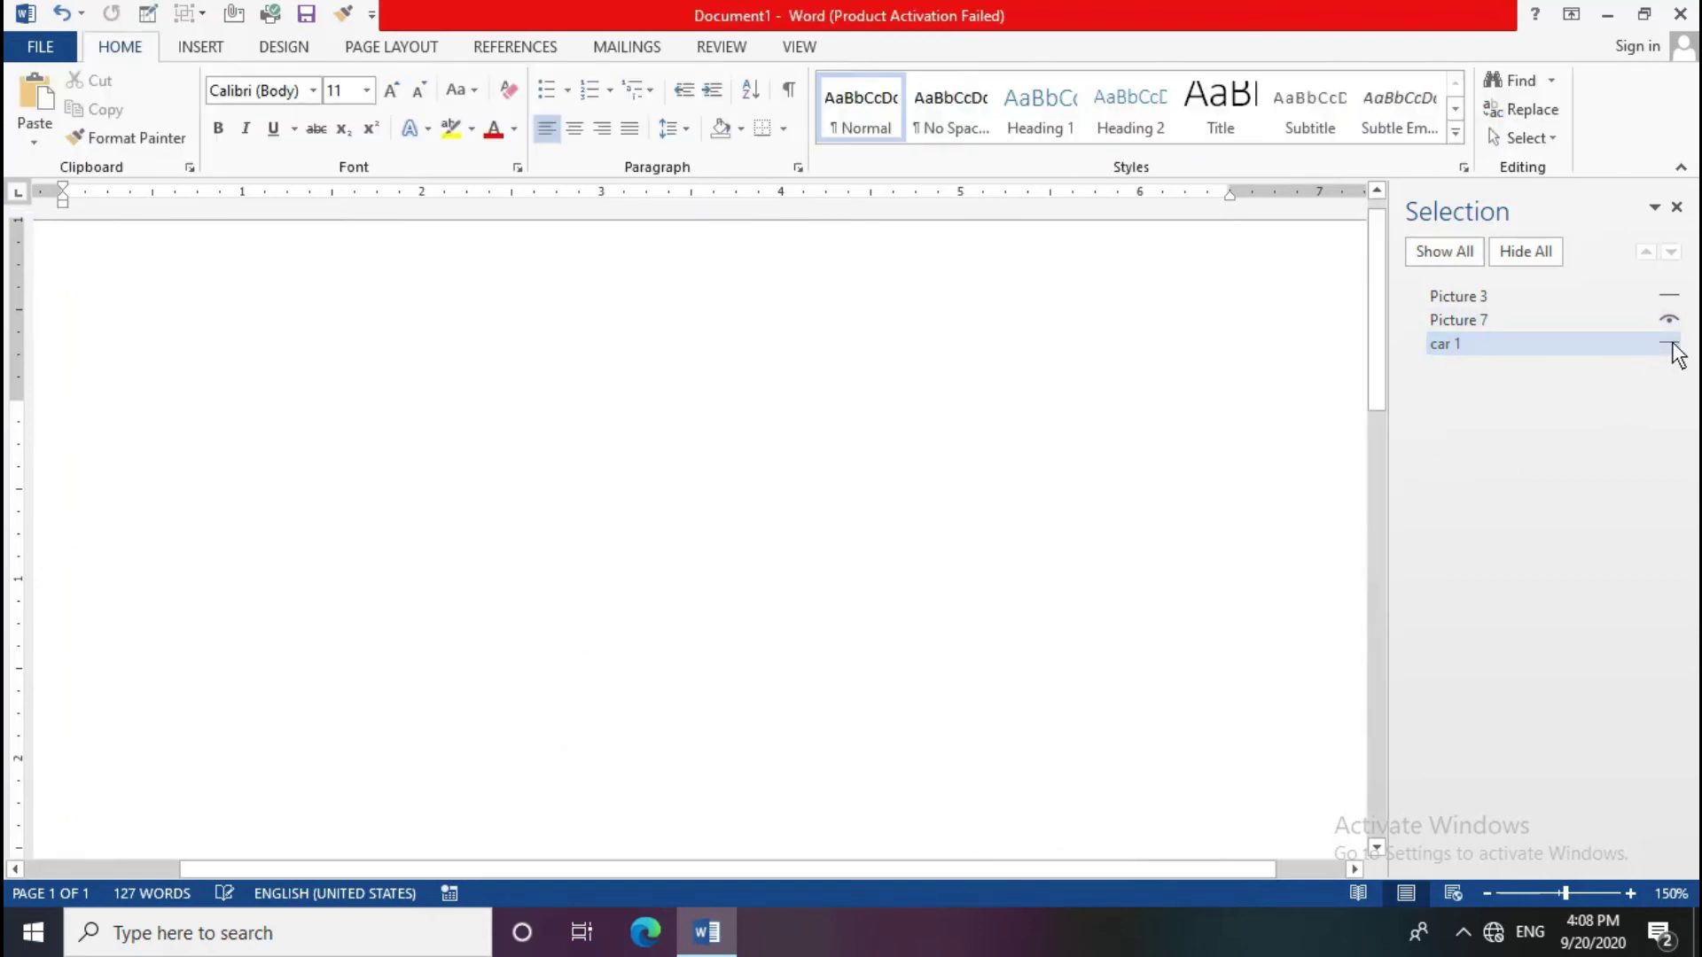
left_click(1670, 344)
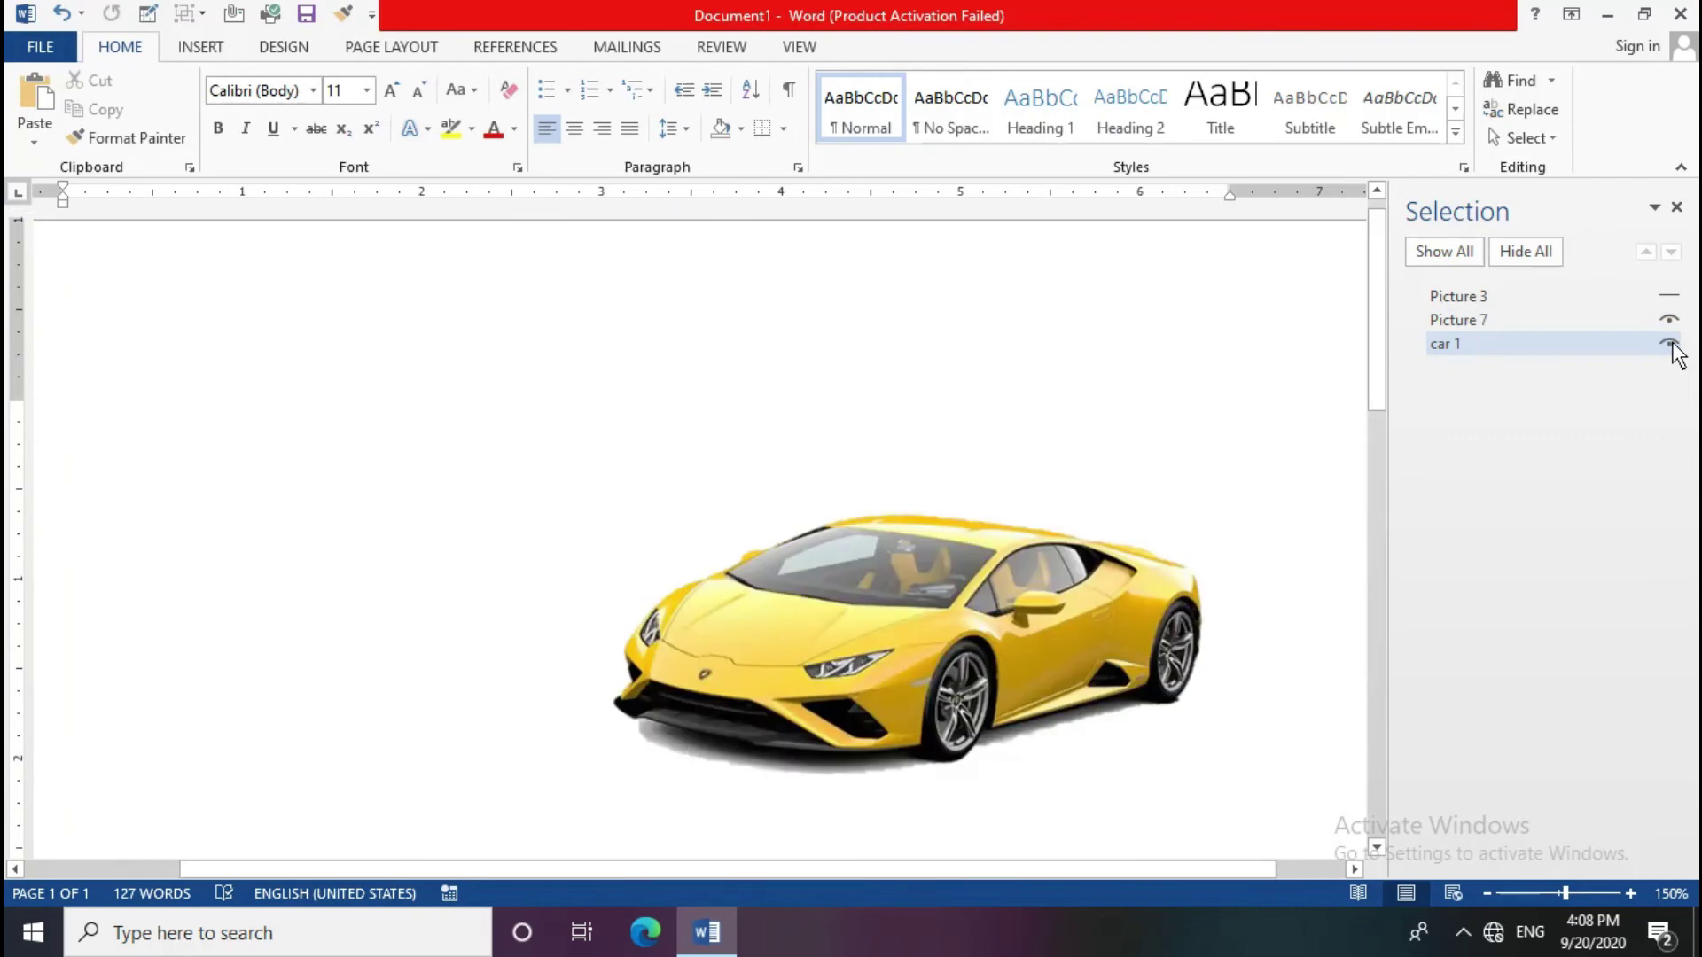
scroll(789, 412, "down", 5)
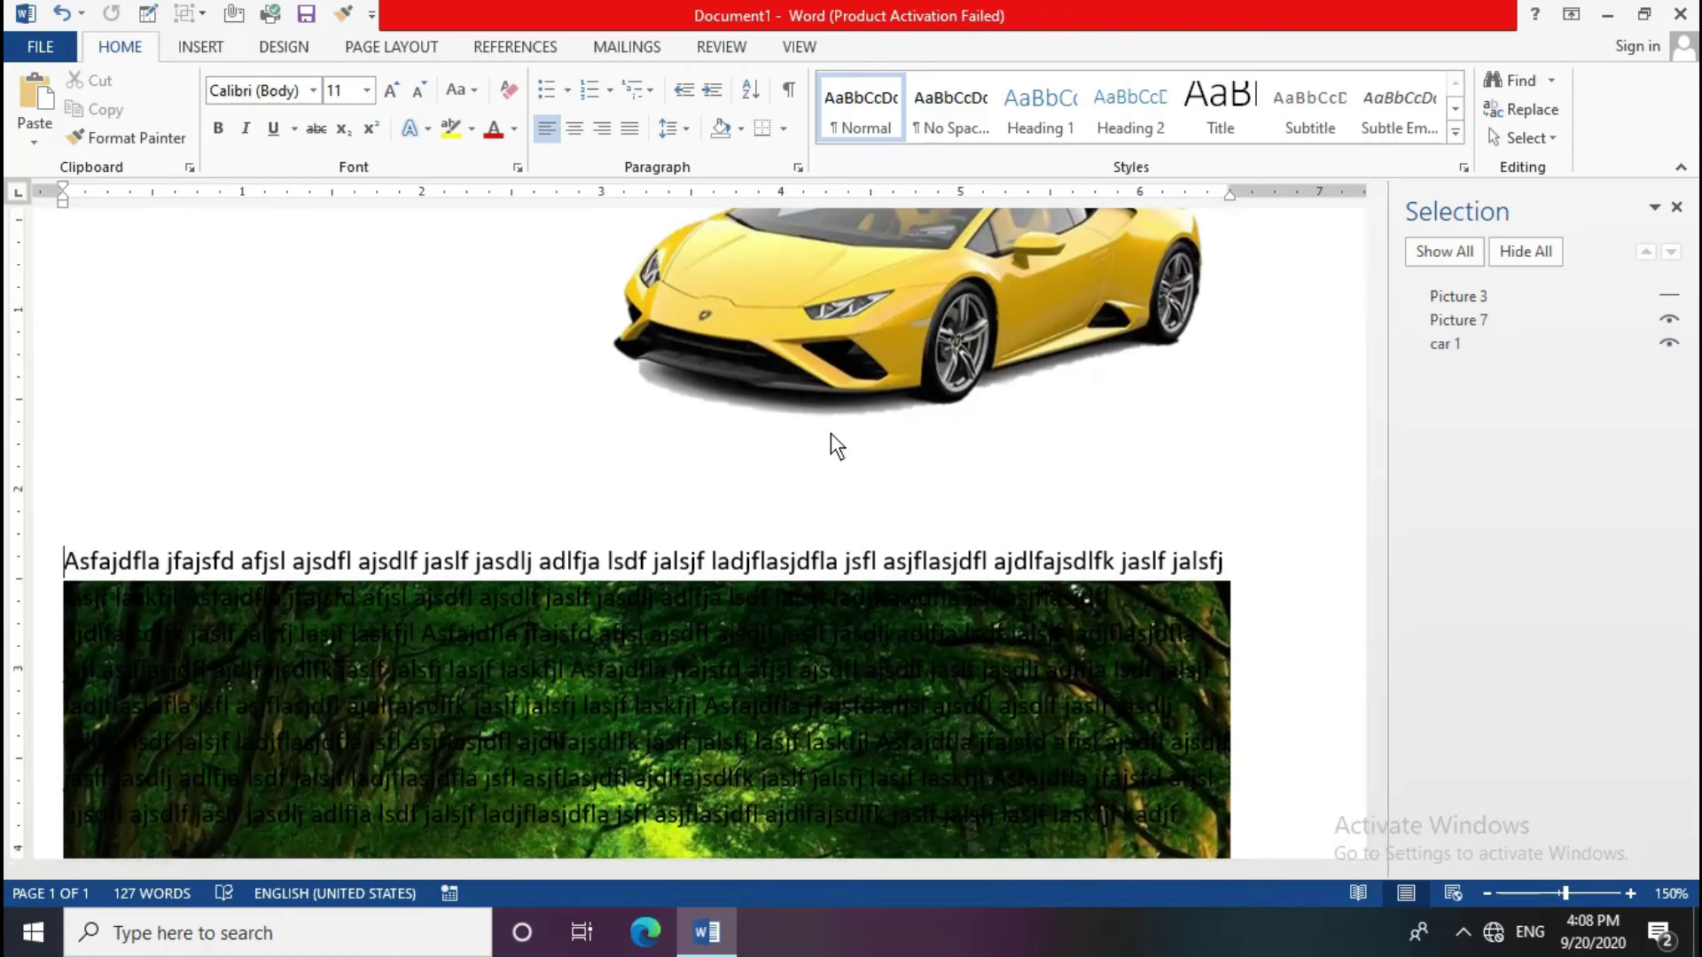
scroll(831, 433, "up", 3)
Step: Apply Align Middle and Distribute Vertically to the car, then make car 1 visible again
left_click(844, 427)
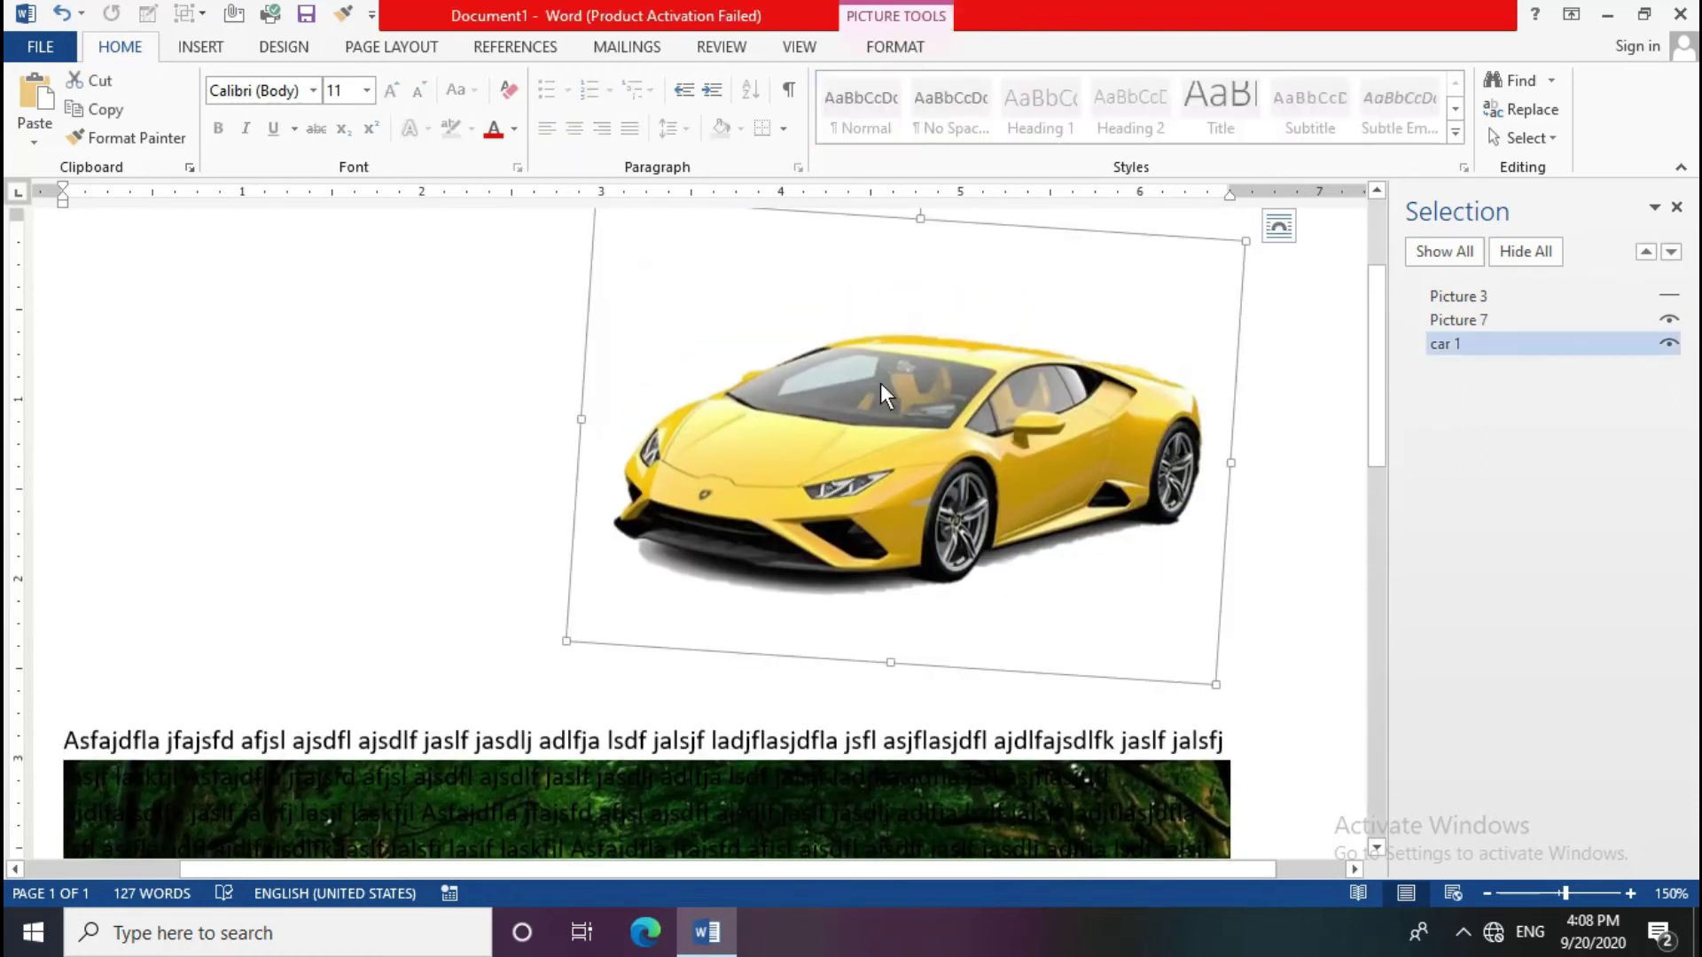
left_click(897, 48)
left_click(1416, 78)
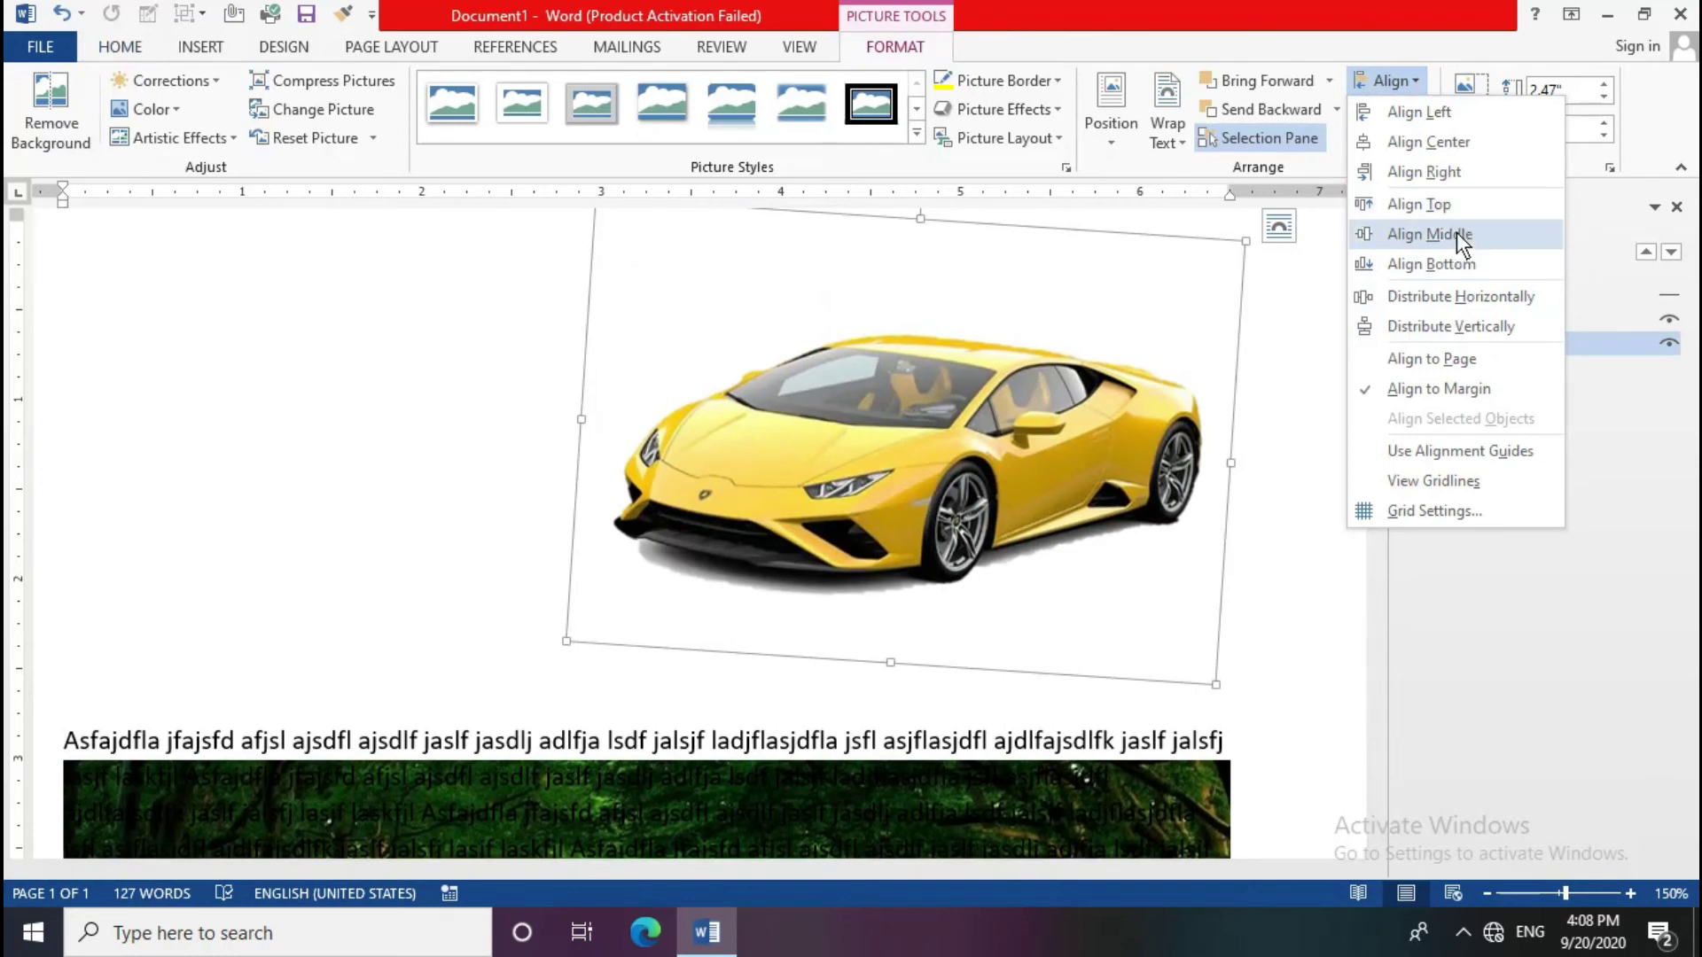
left_click(1459, 263)
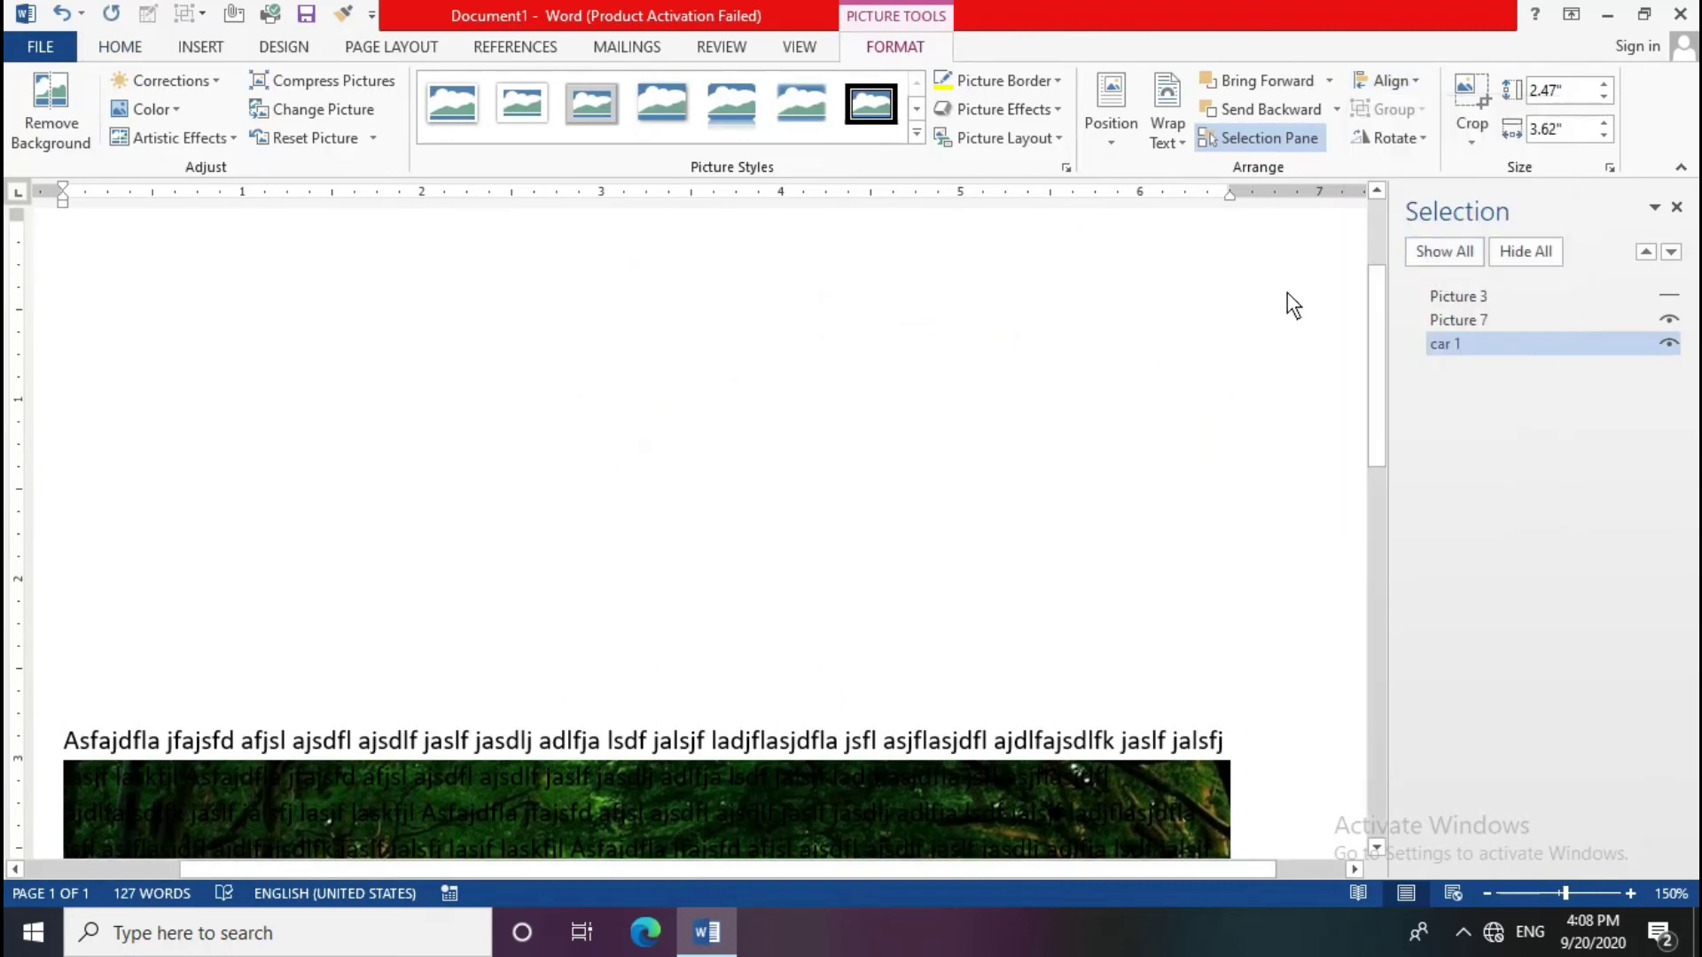
left_click(1421, 76)
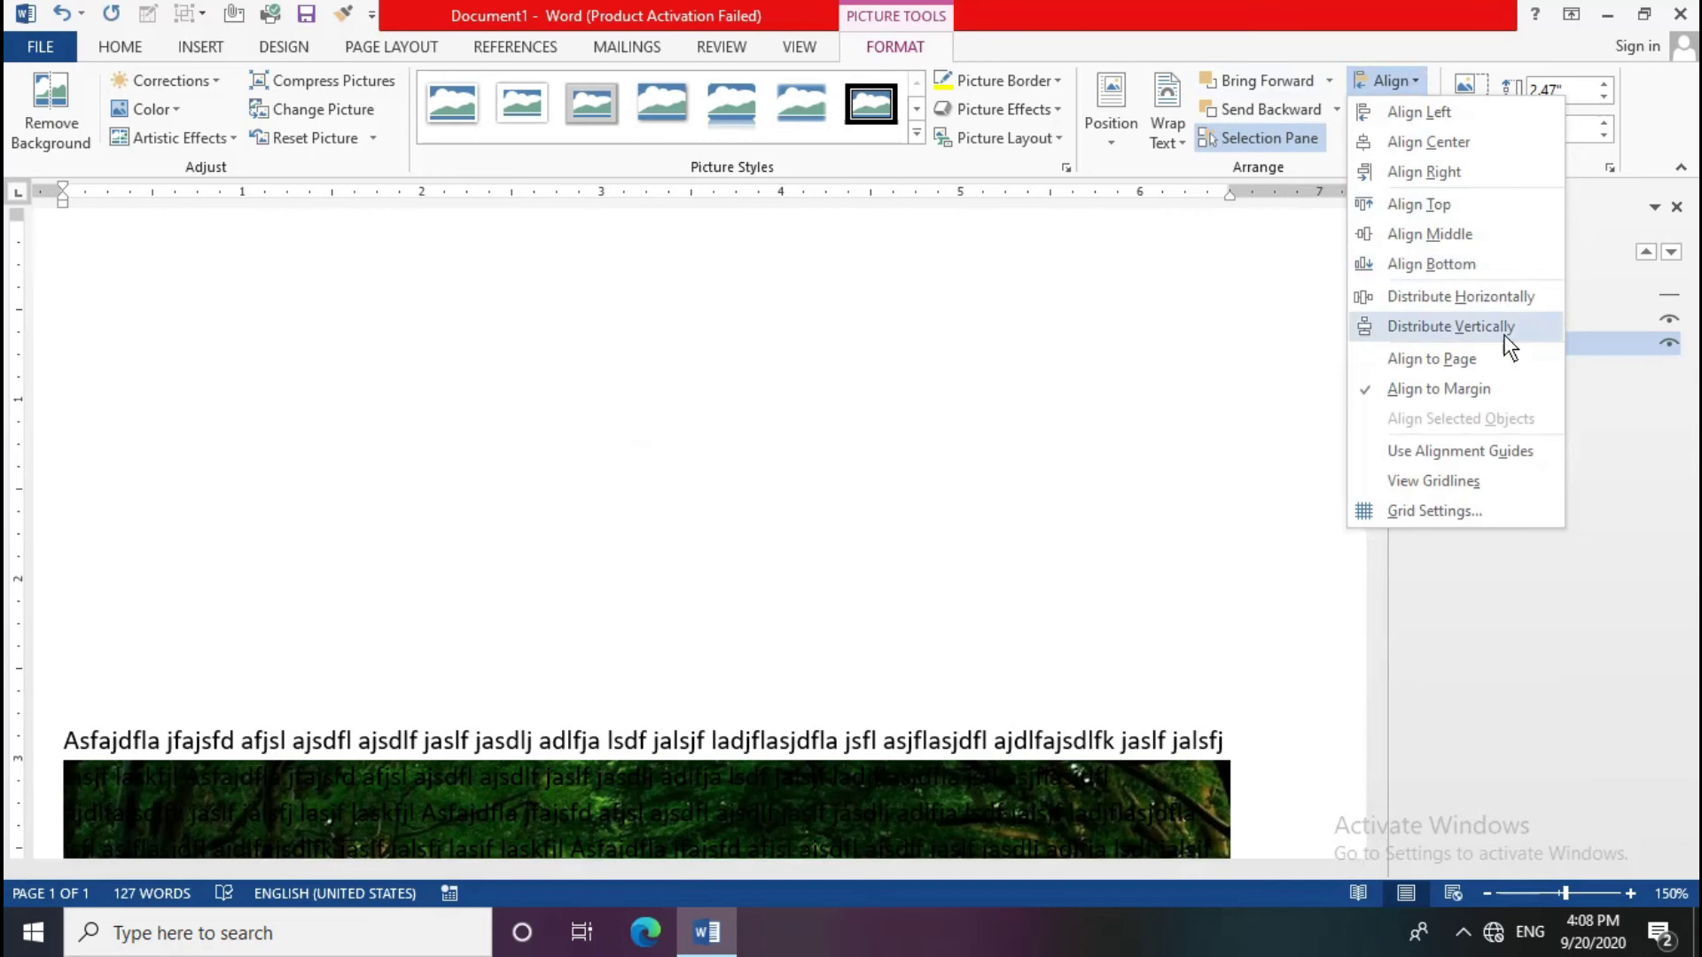
left_click(1498, 296)
scroll(975, 478, "down", 1)
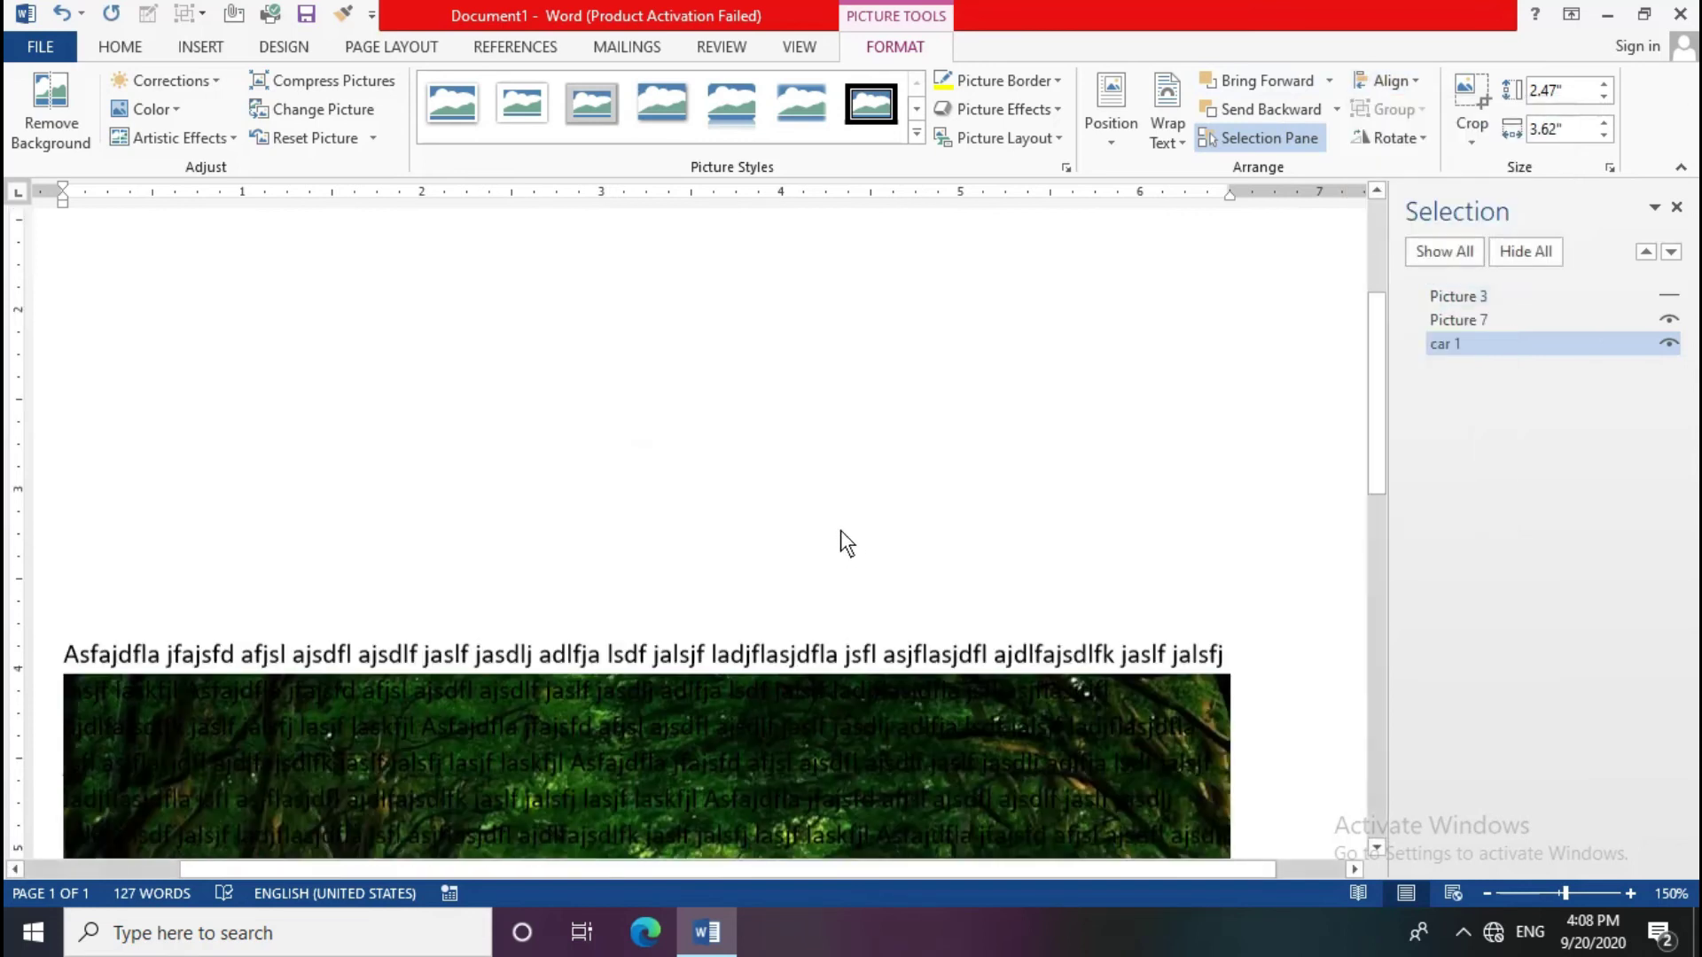
scroll(842, 528, "down", 6)
scroll(855, 518, "down", 6)
scroll(866, 510, "up", 5)
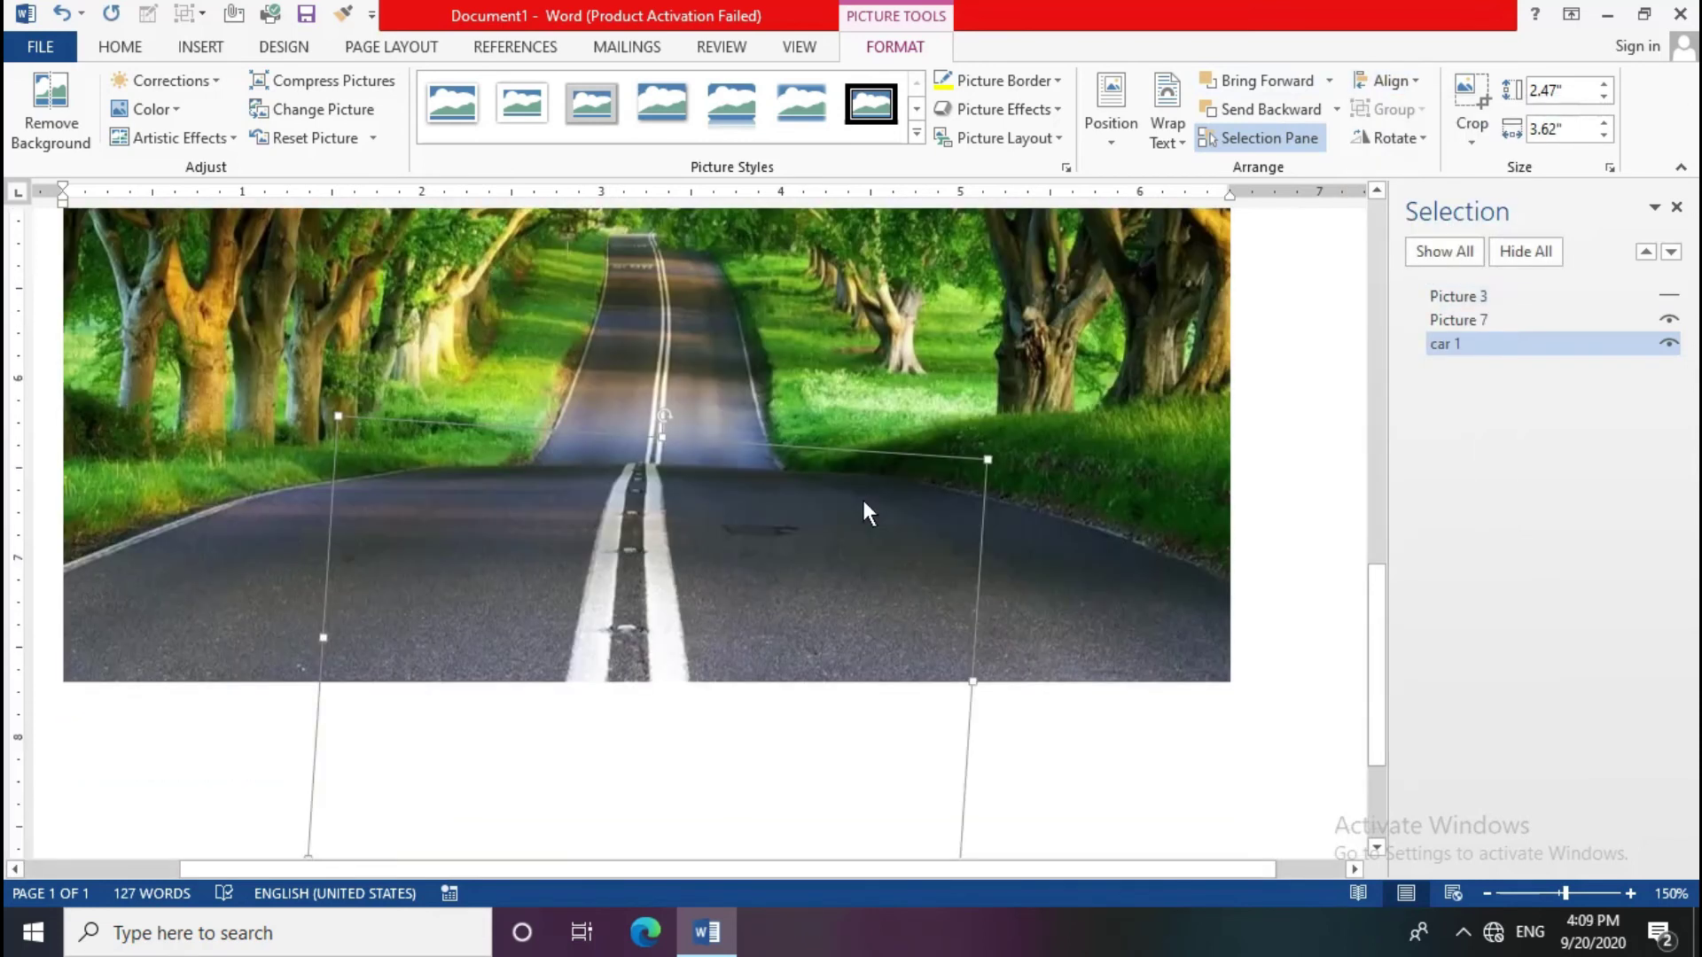
left_click(1652, 342)
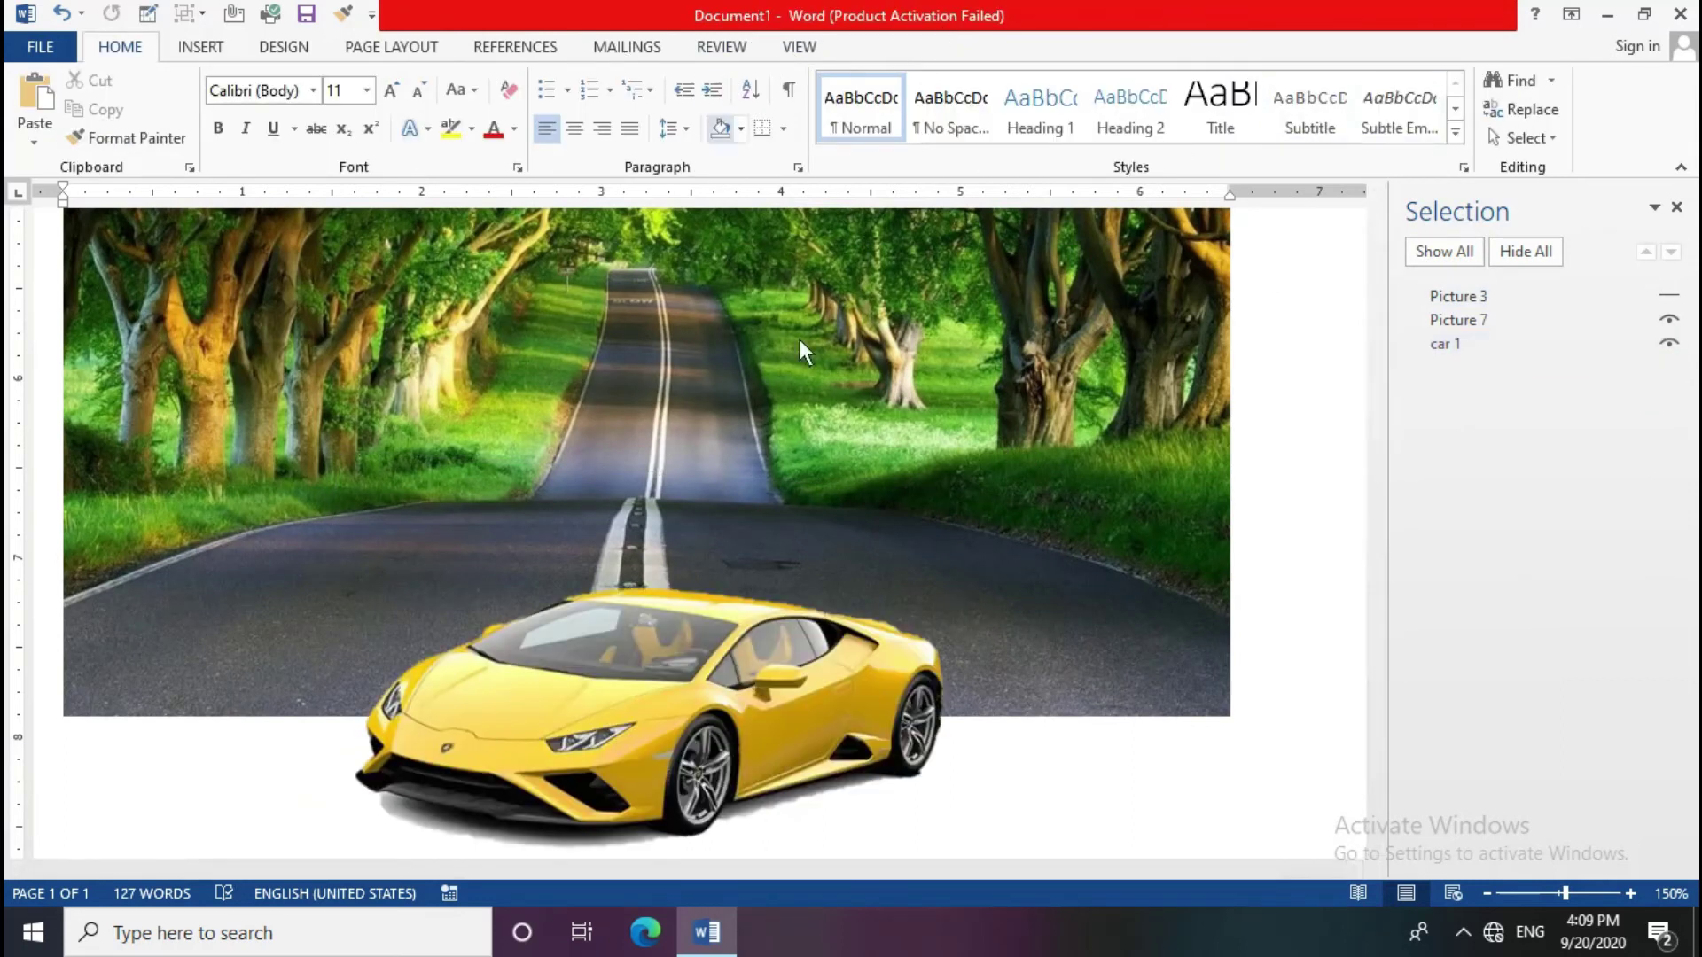
Step: Distribute the car vertically, switch alignment to Align to Page, and close the Selection pane
left_click(755, 668)
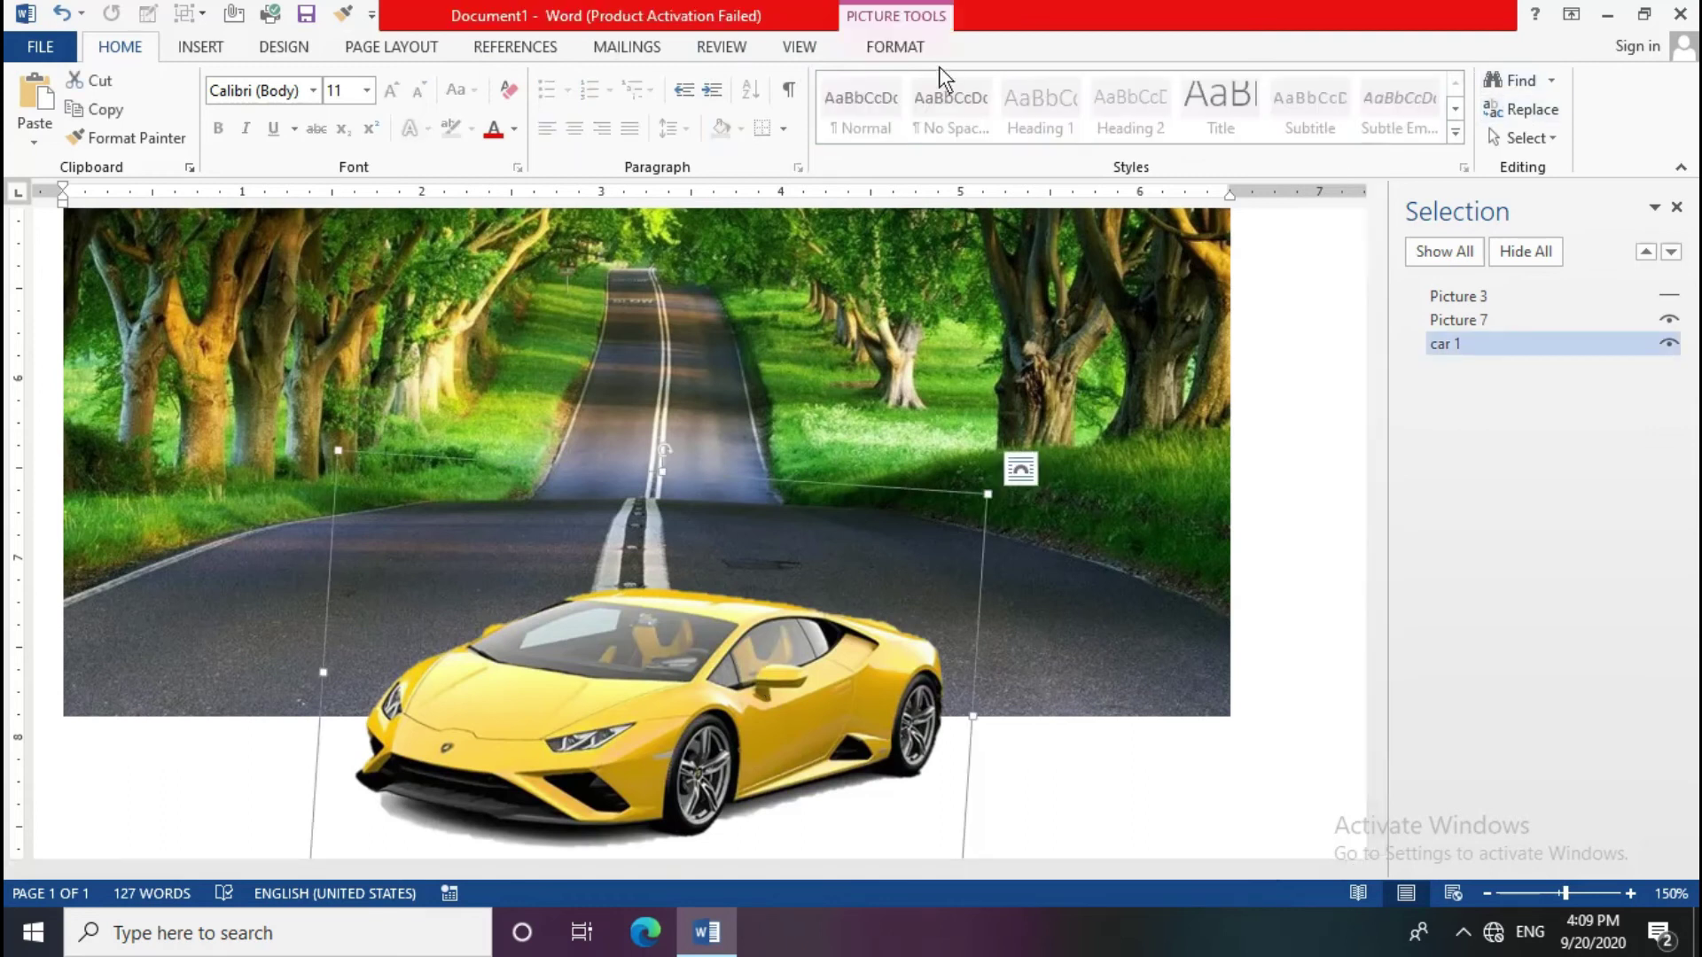
left_click(889, 47)
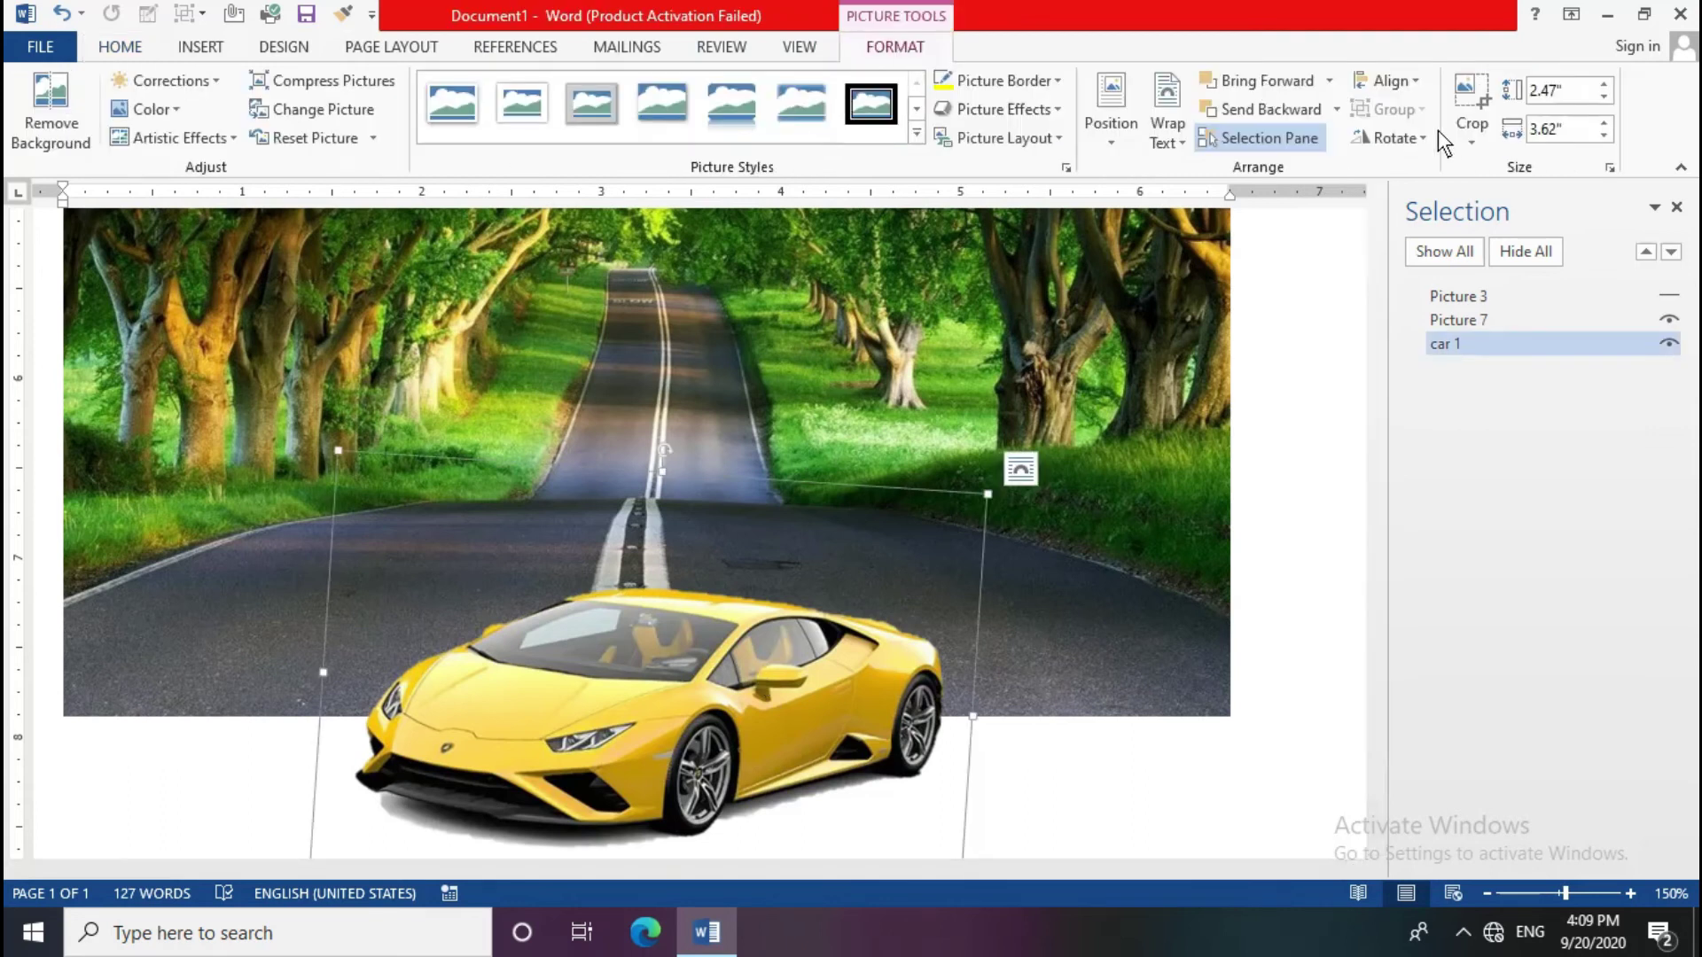
left_click(1401, 82)
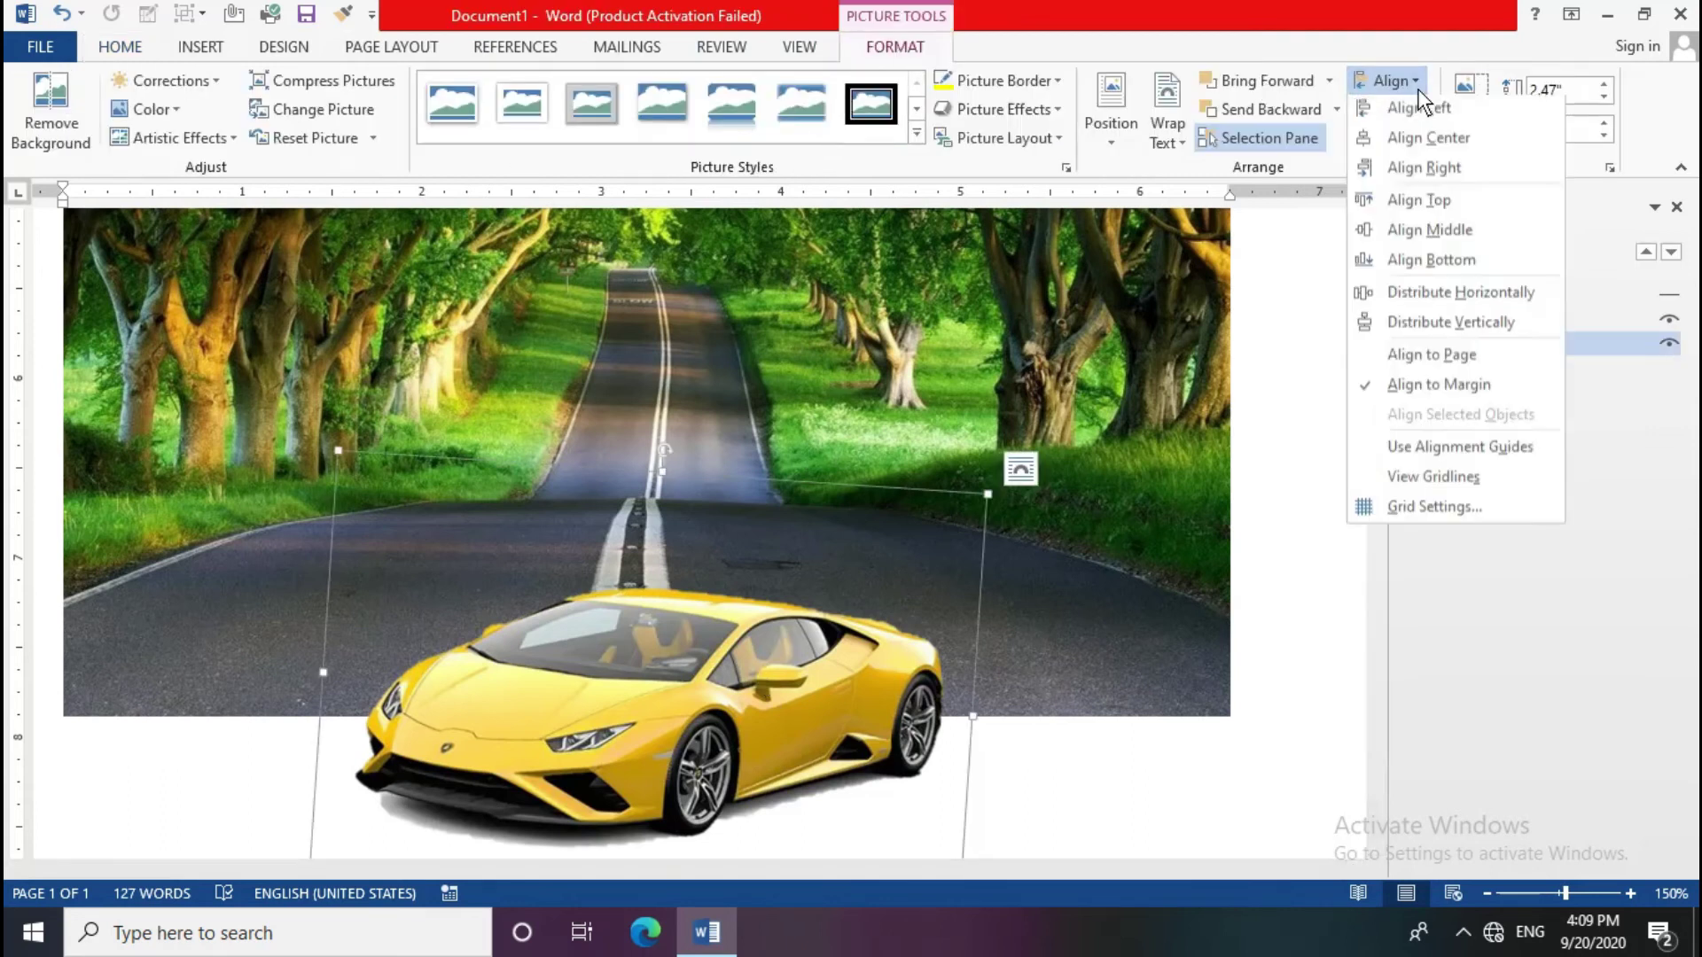
left_click(1450, 328)
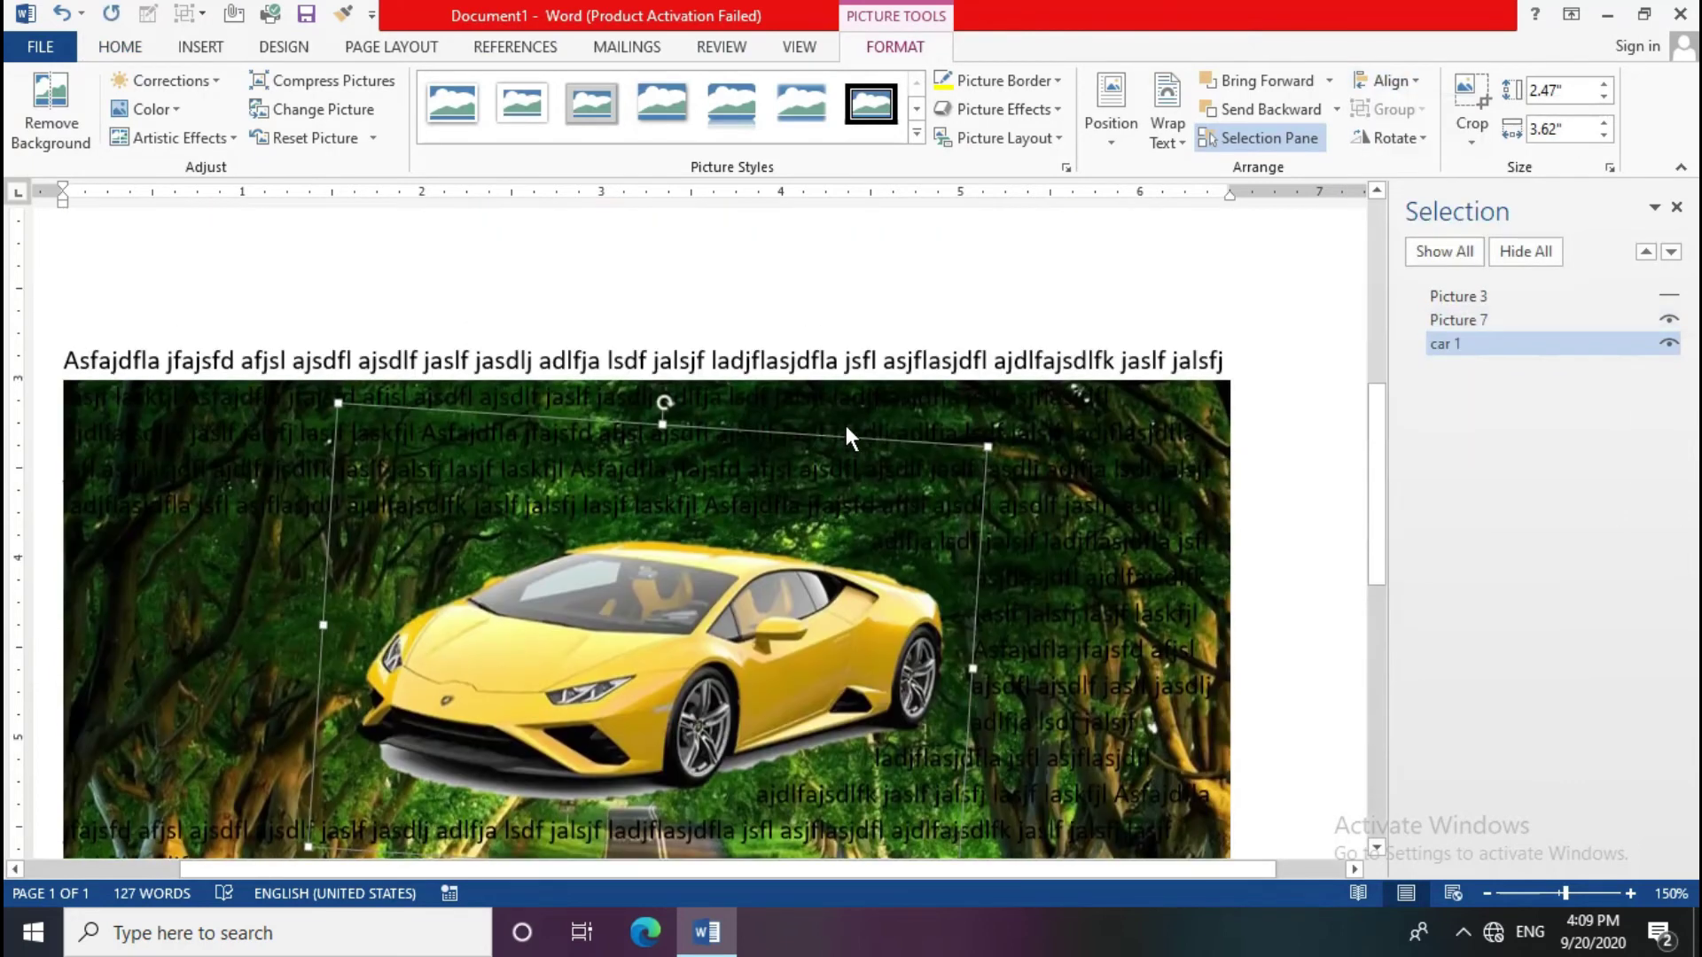
left_click(1388, 81)
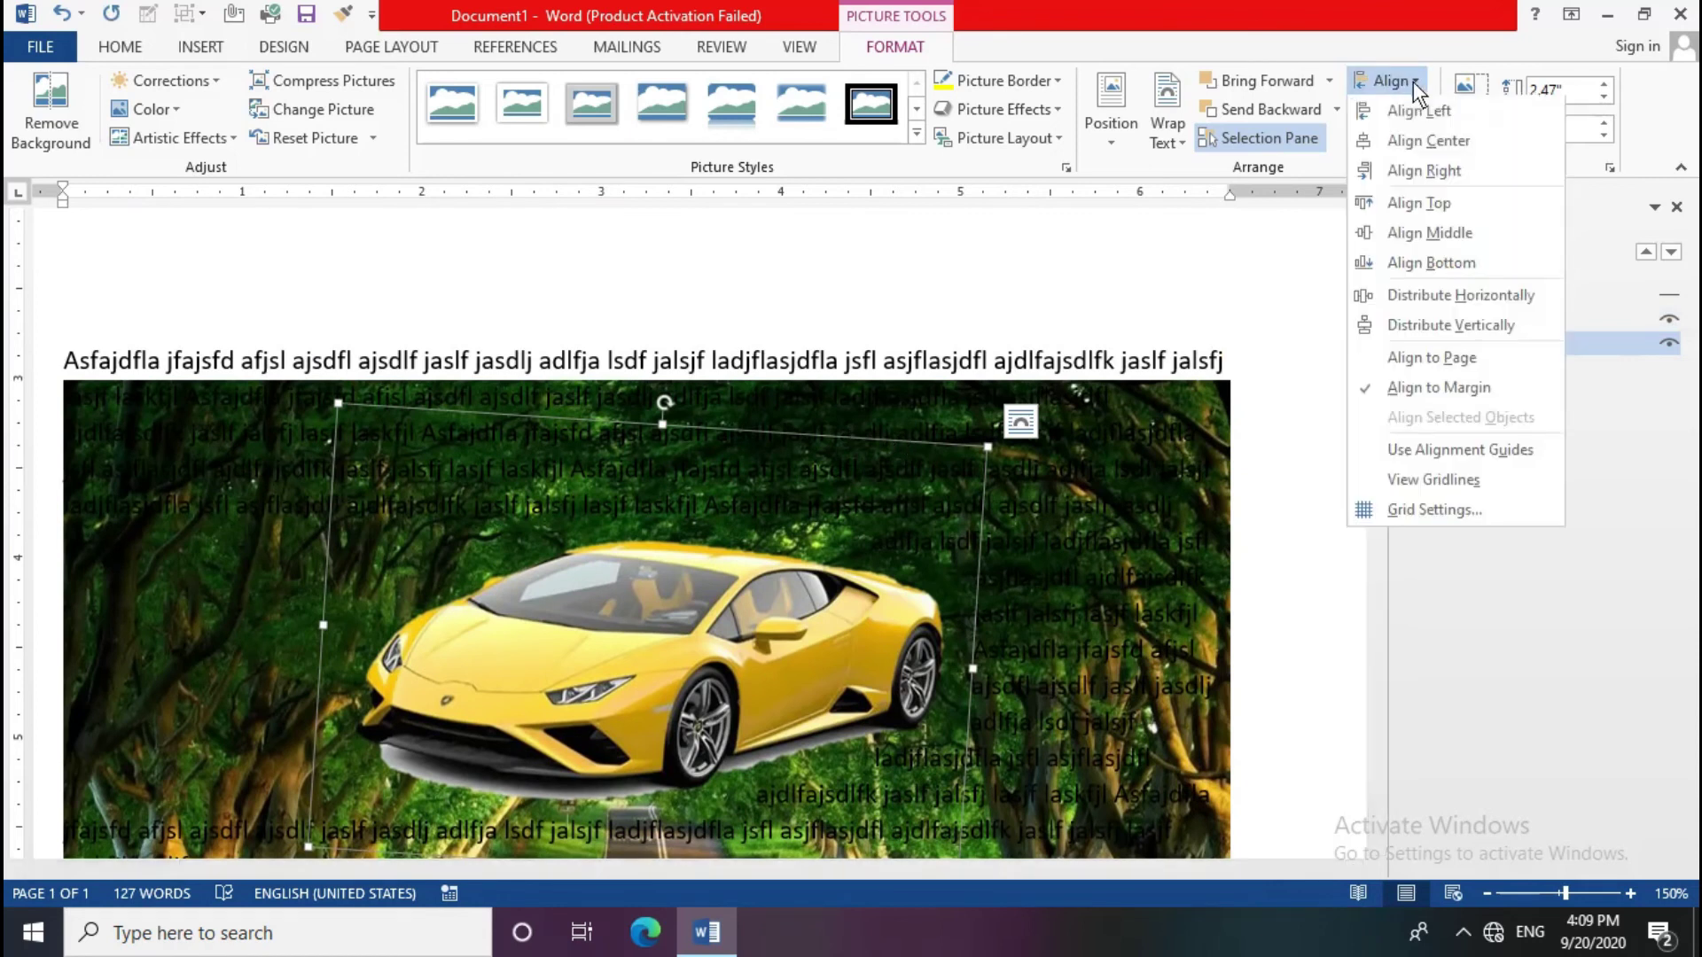
left_click(1491, 358)
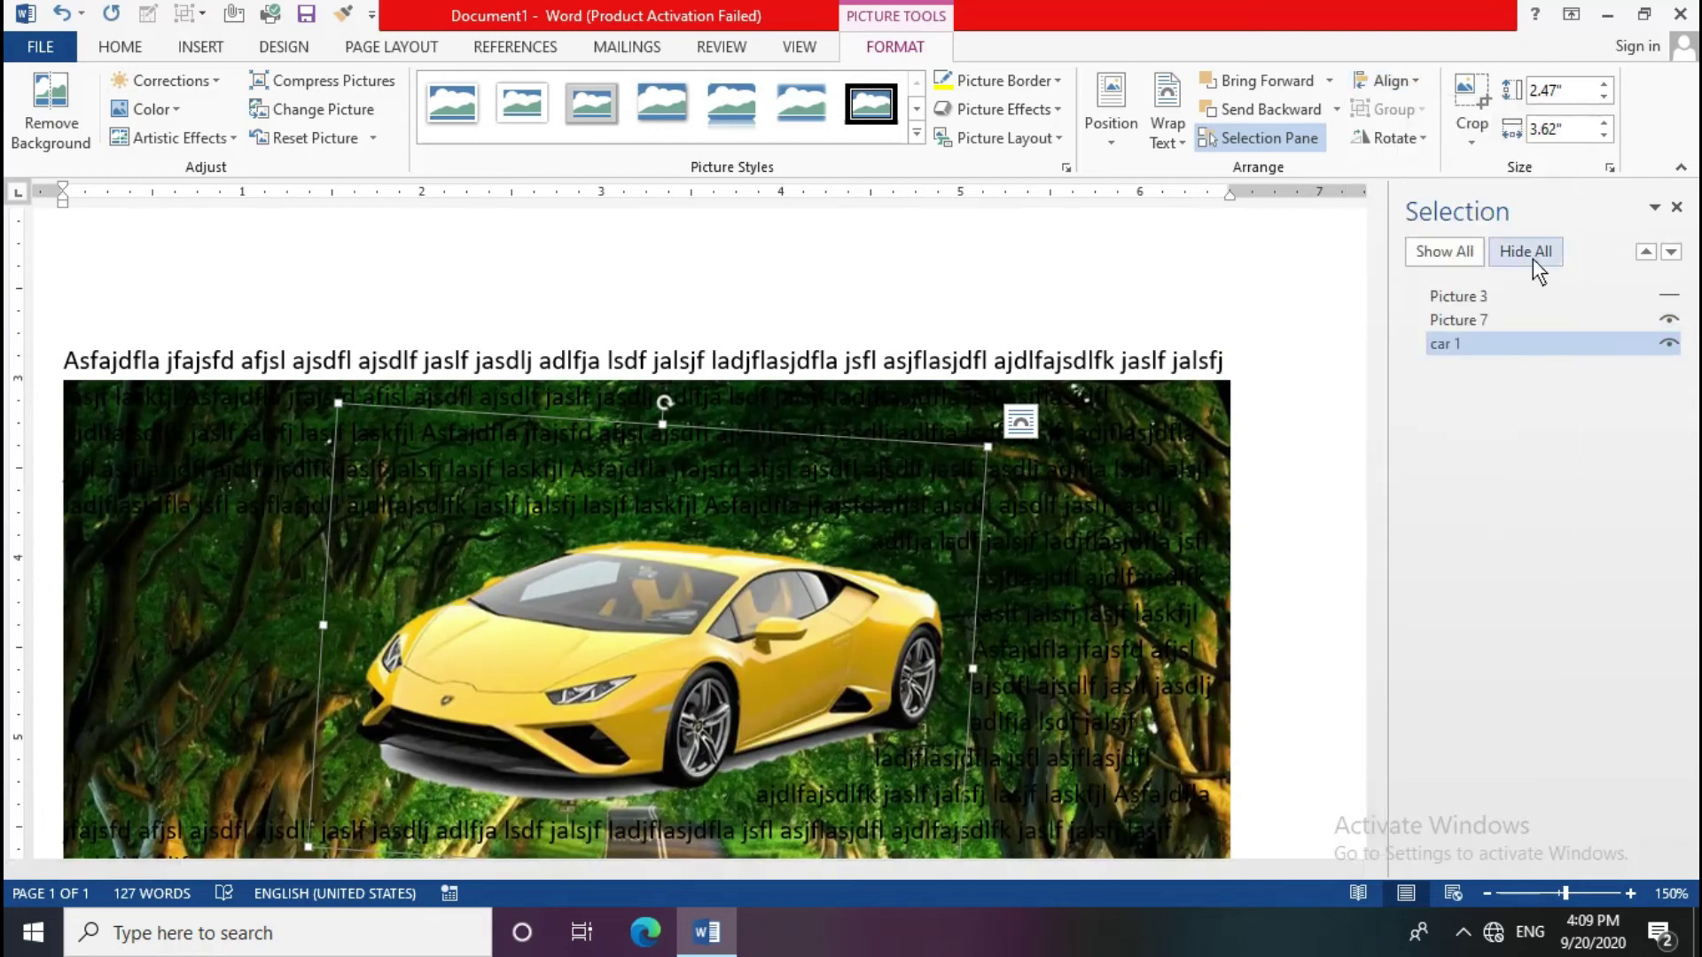
left_click(1676, 207)
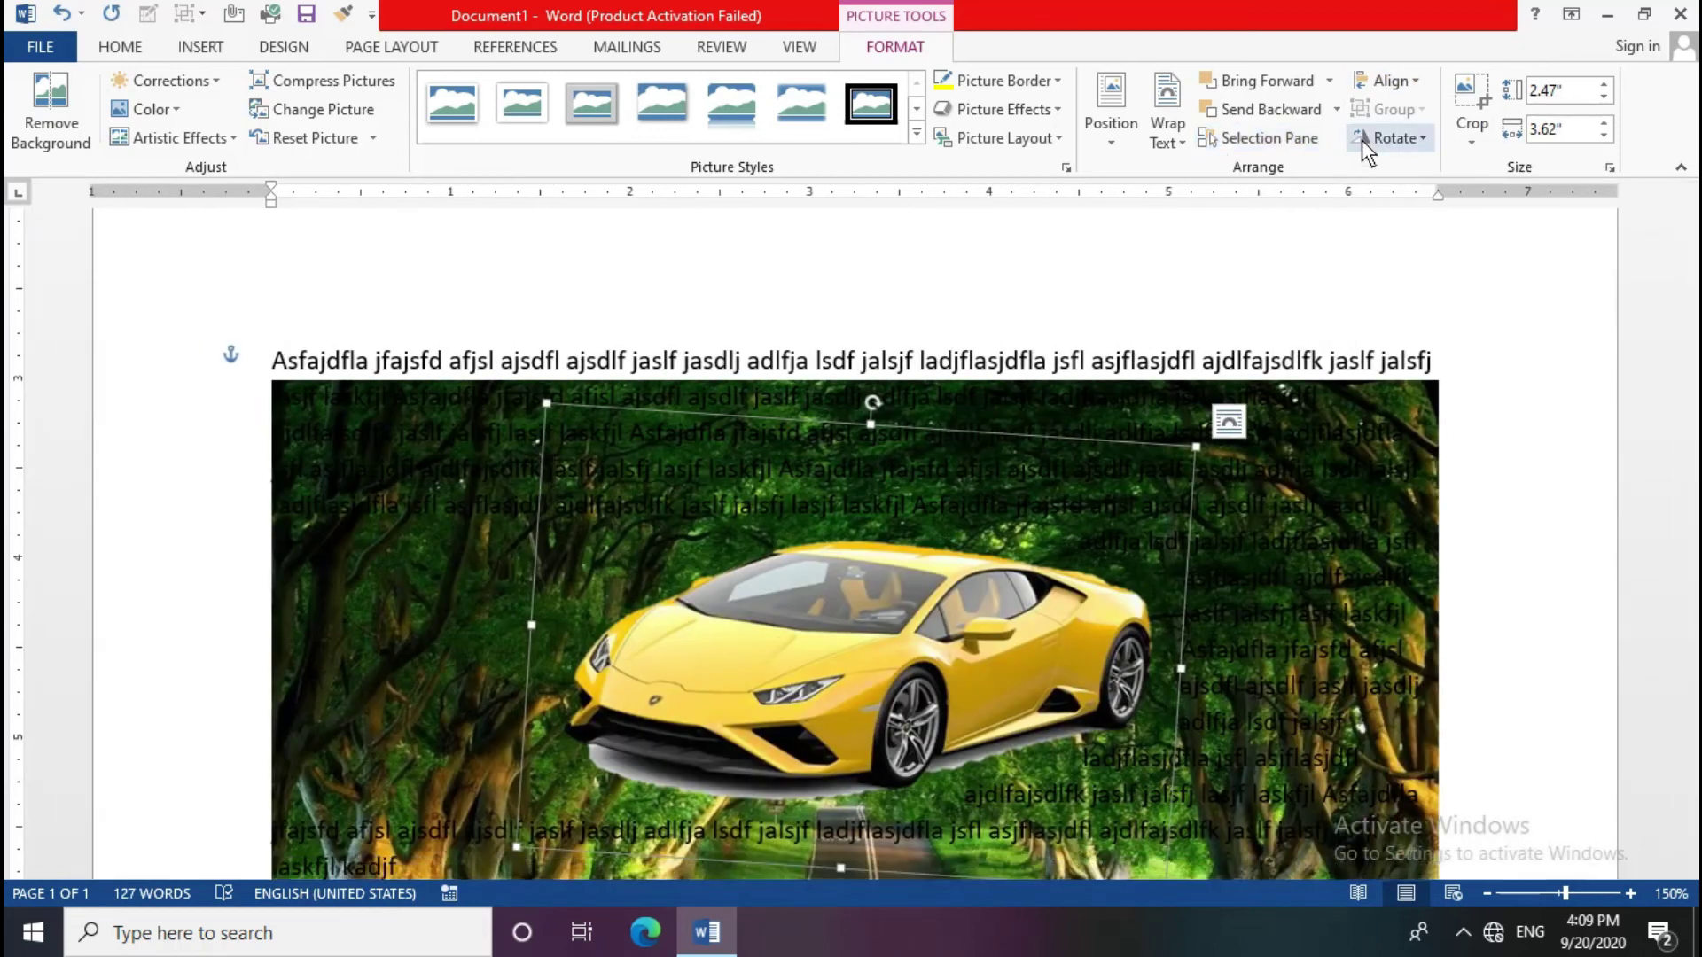
Step: Set alignment back to Align to Margin, enable Use Alignment Guides, and nudge the car right
left_click(1401, 87)
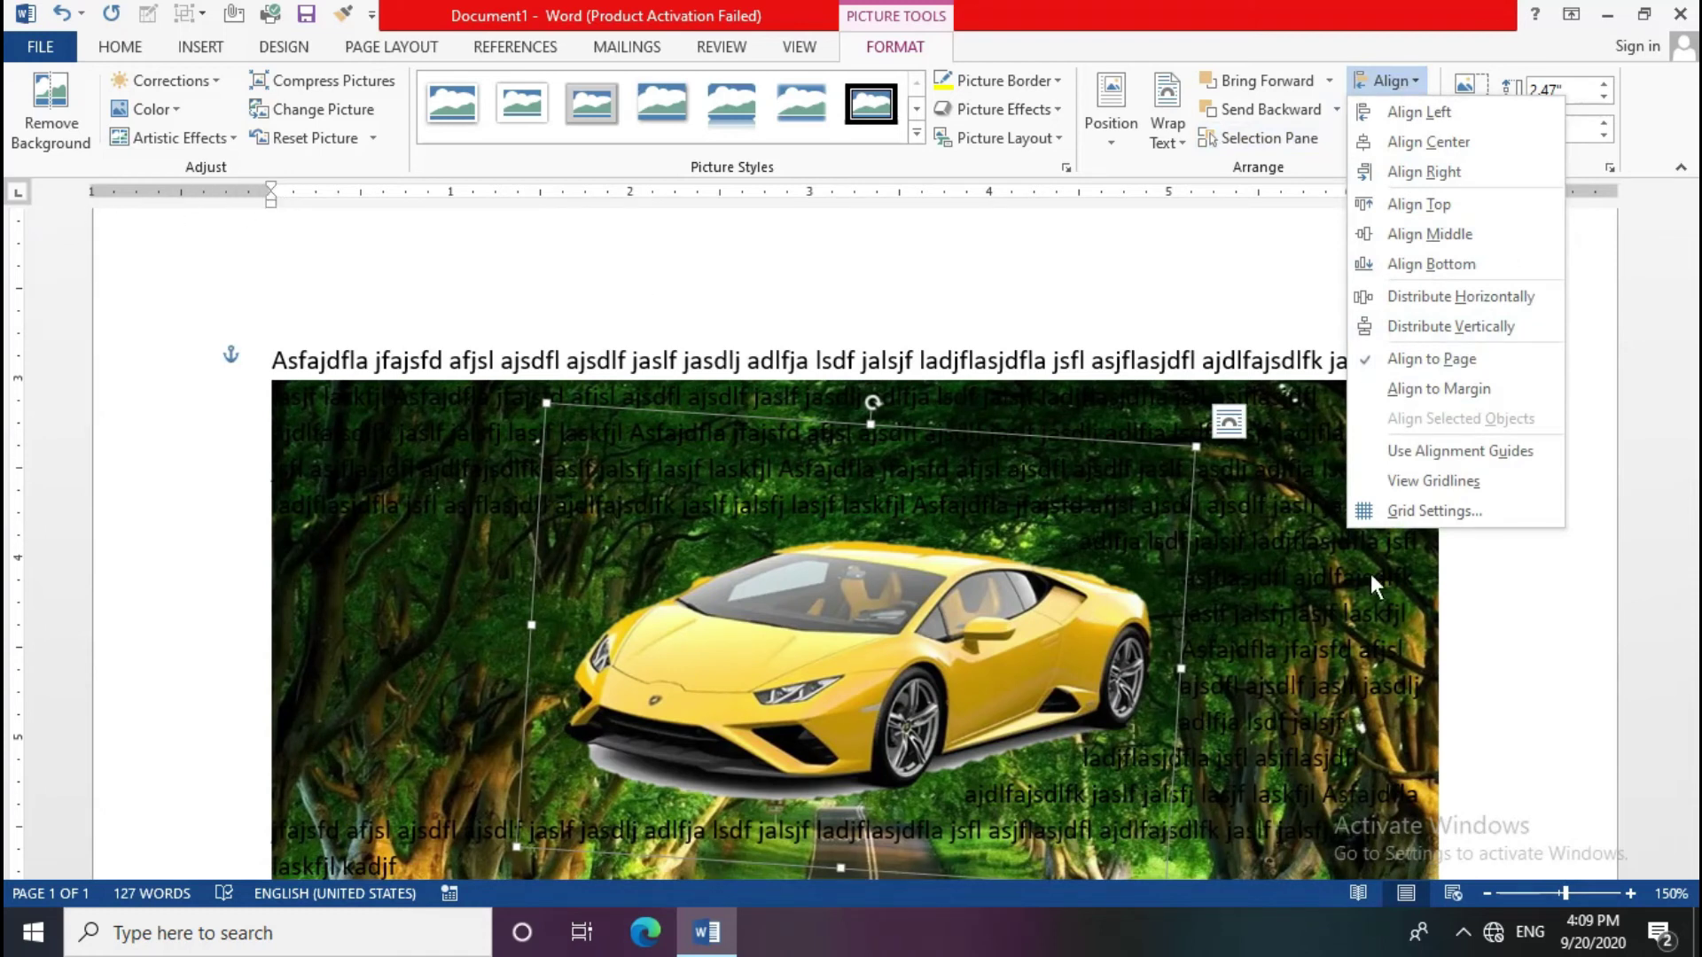
left_click(1448, 390)
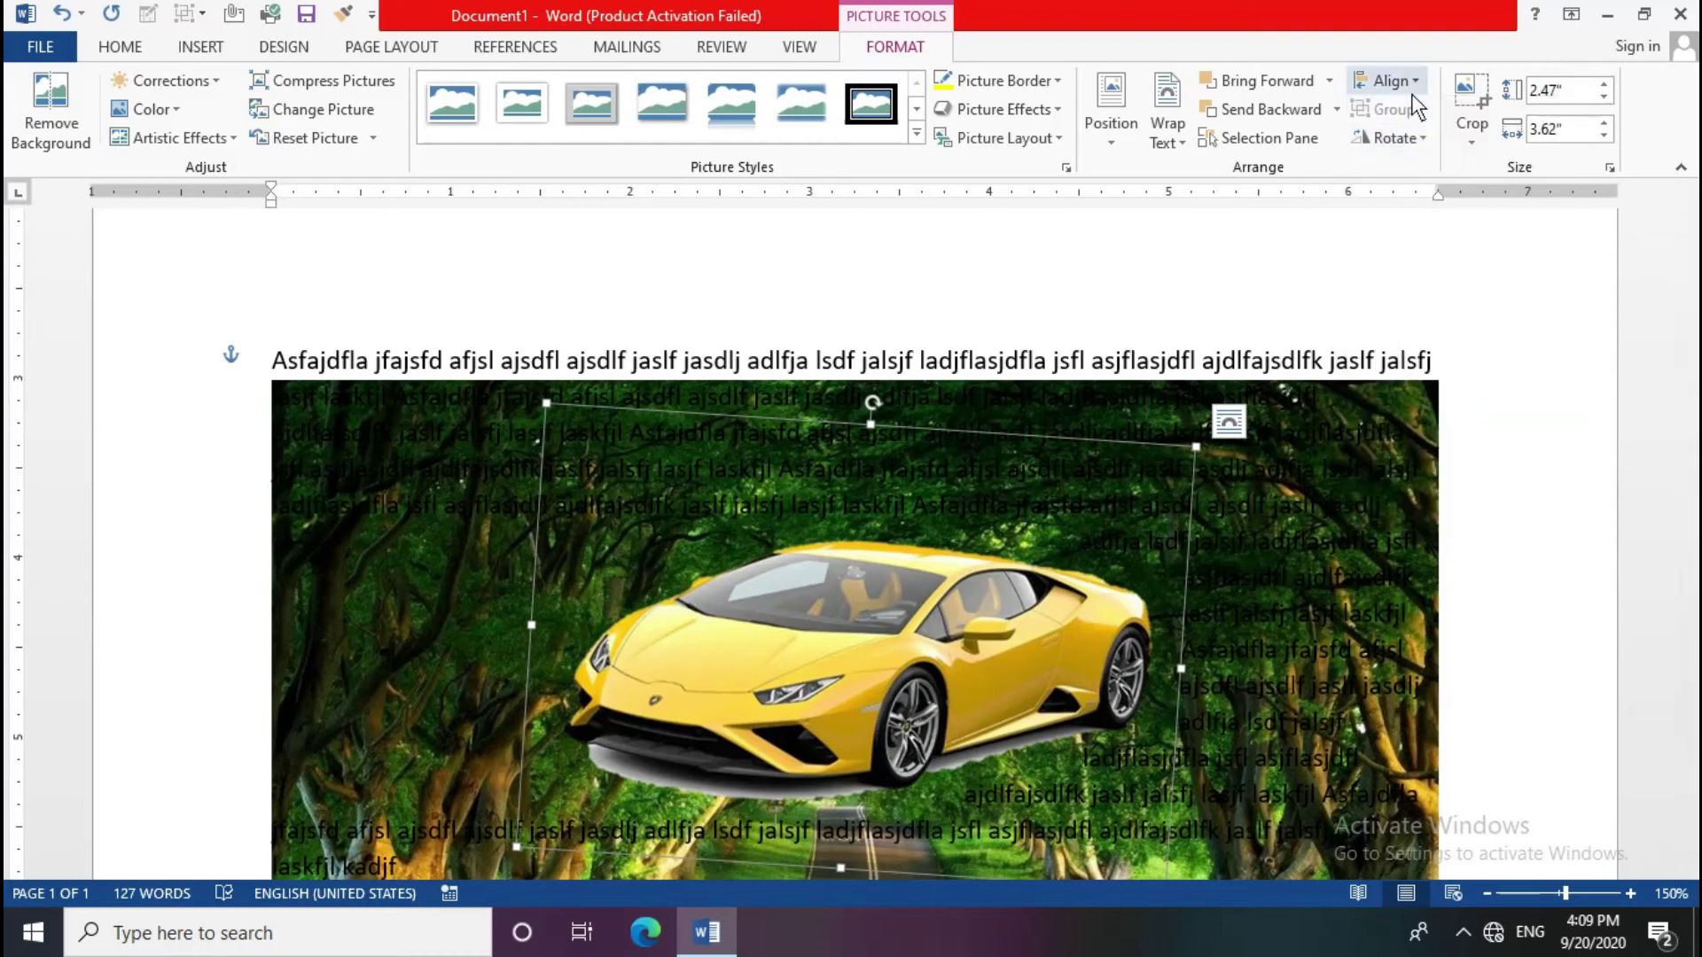
left_click(1387, 81)
mouse_move(1460, 450)
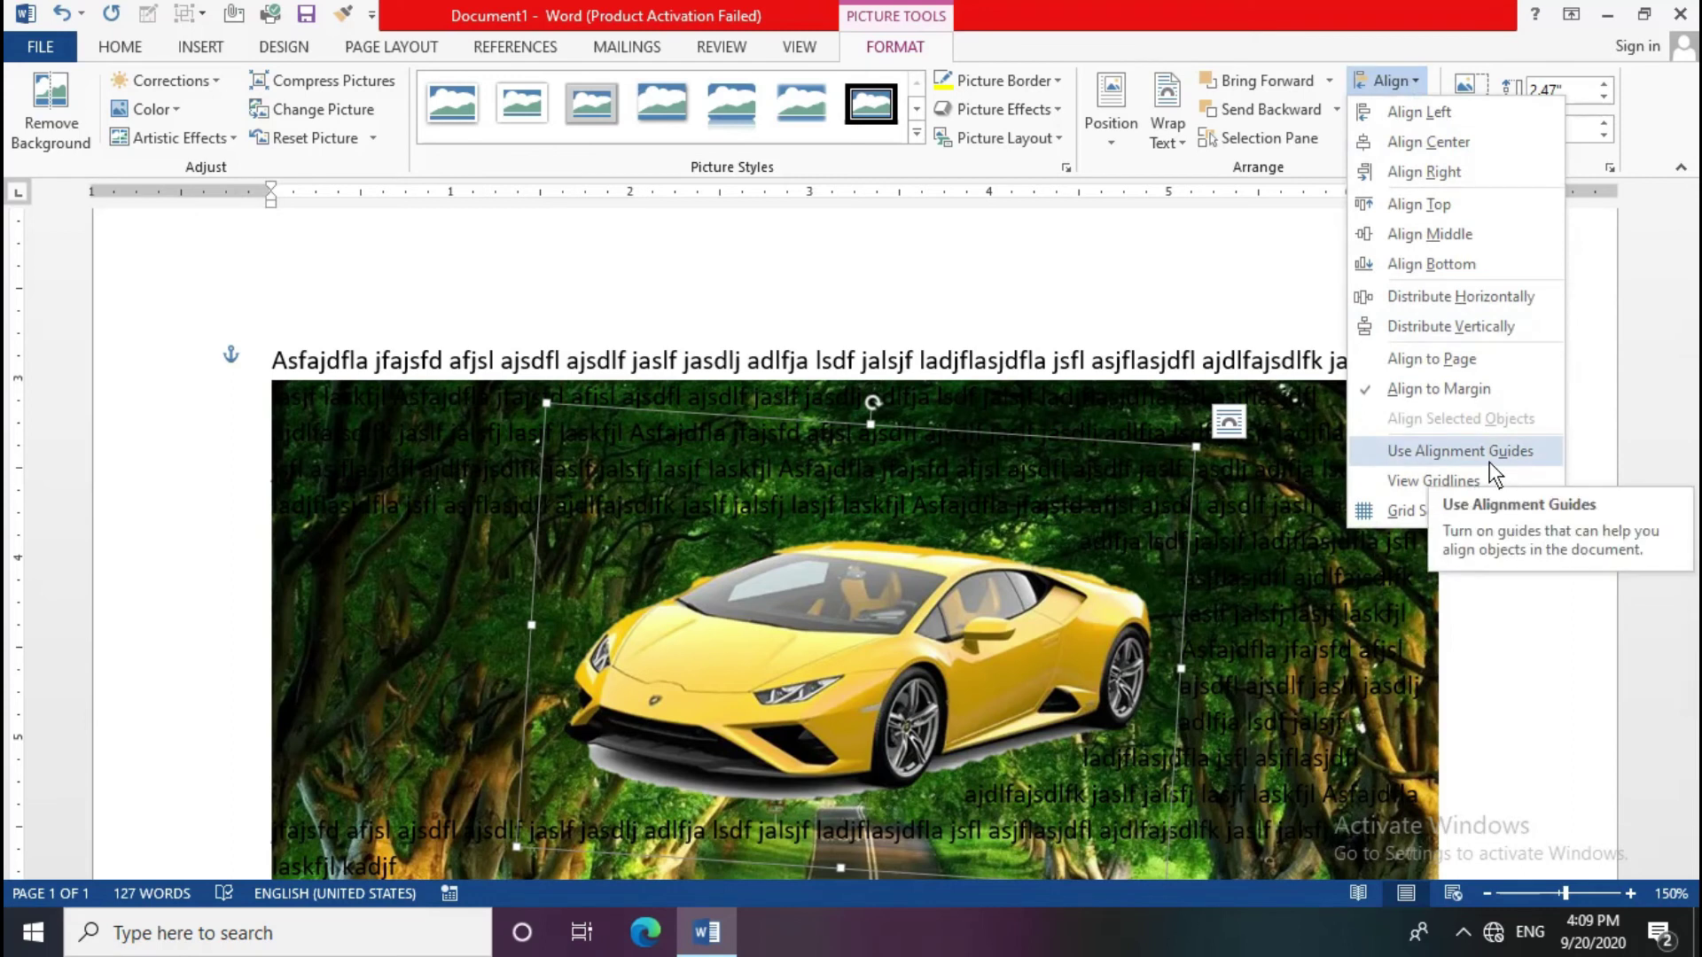
left_click(1489, 463)
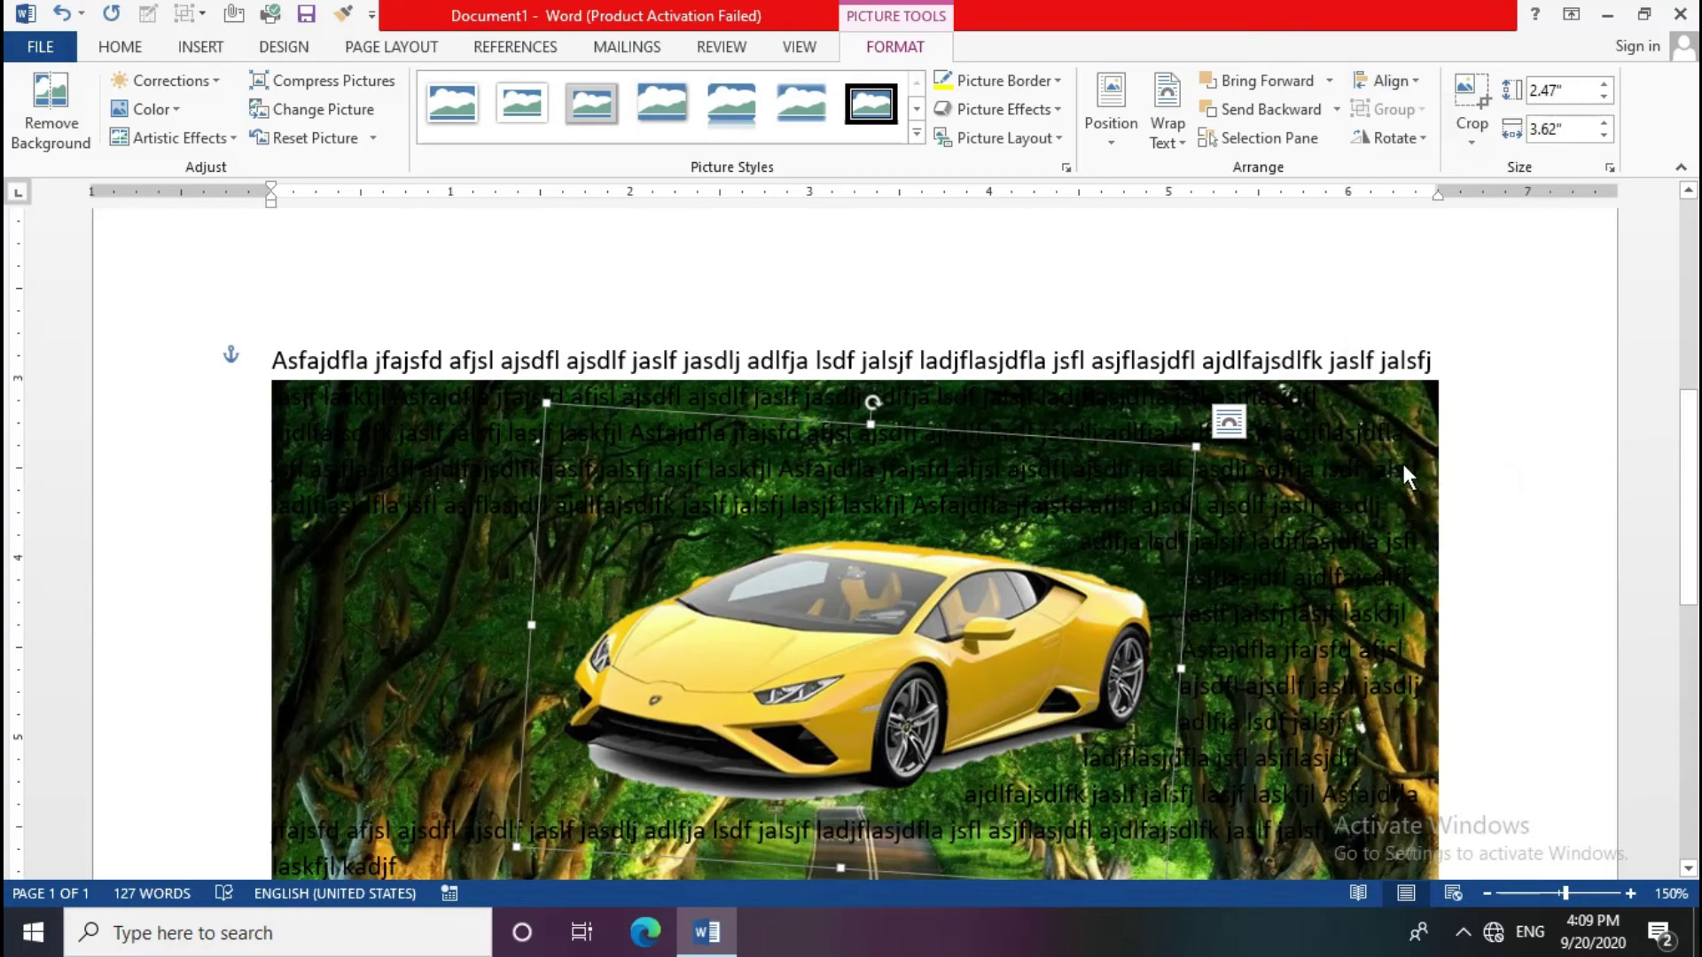
scroll(1082, 610, "down", 2)
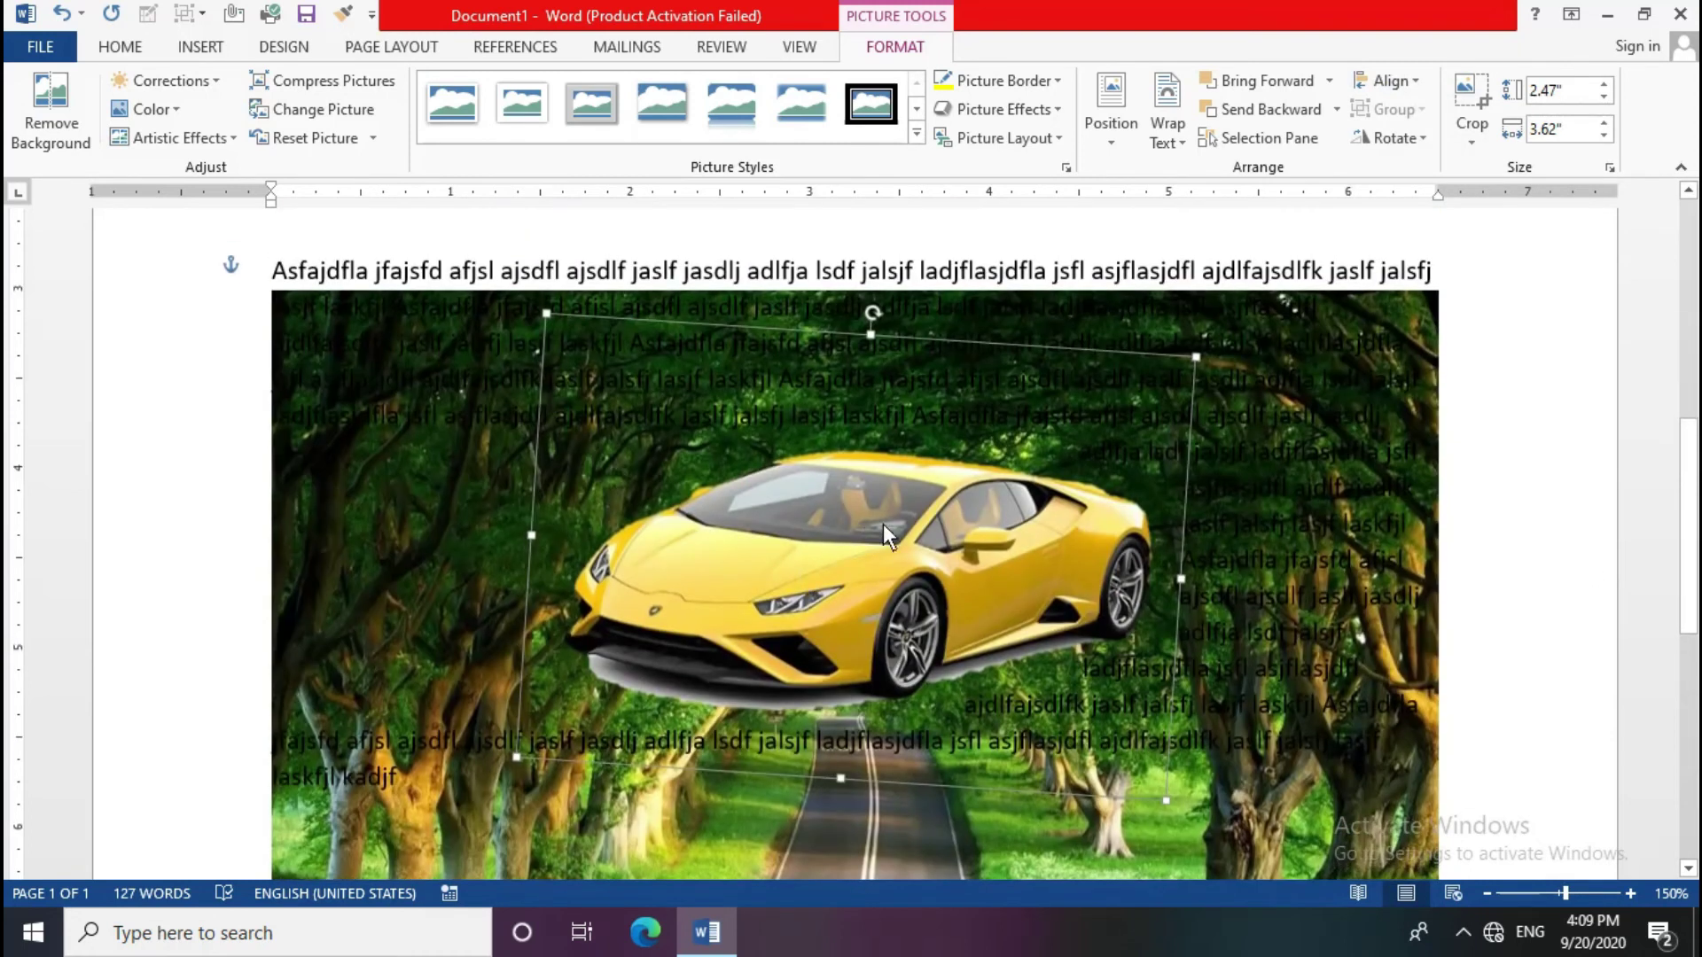
mouse_move(876, 534)
left_mouse_down()
mouse_move(769, 537)
mouse_move(934, 537)
left_mouse_up()
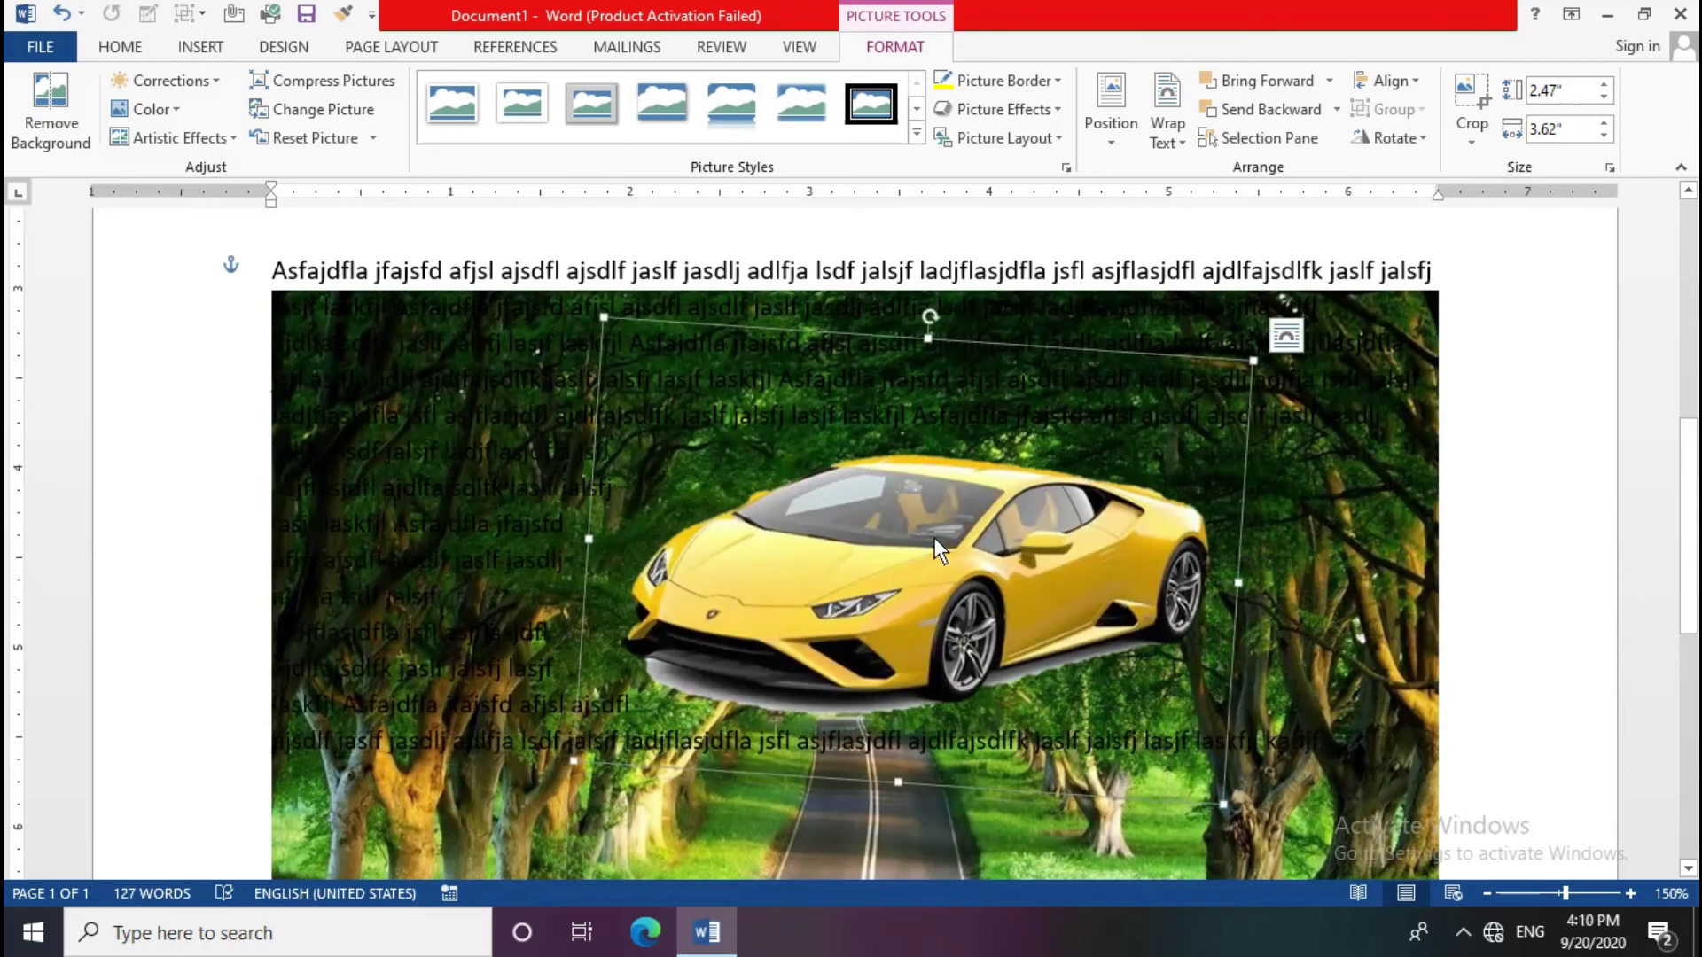
left_click(1425, 78)
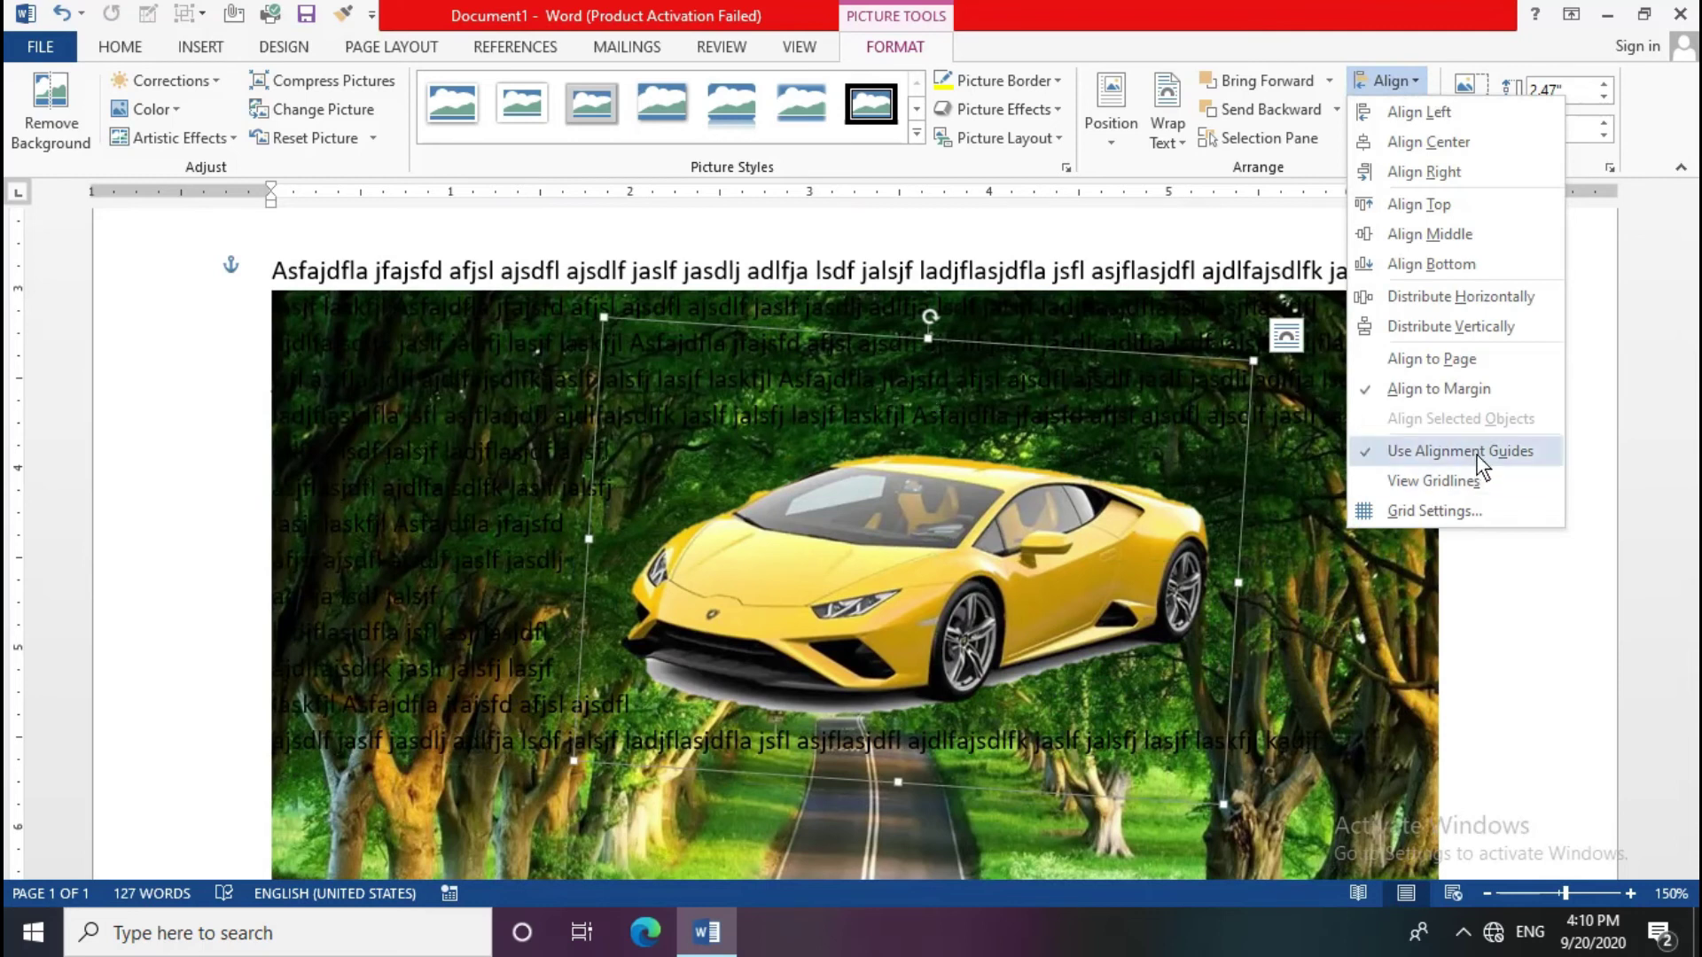
mouse_move(1459, 450)
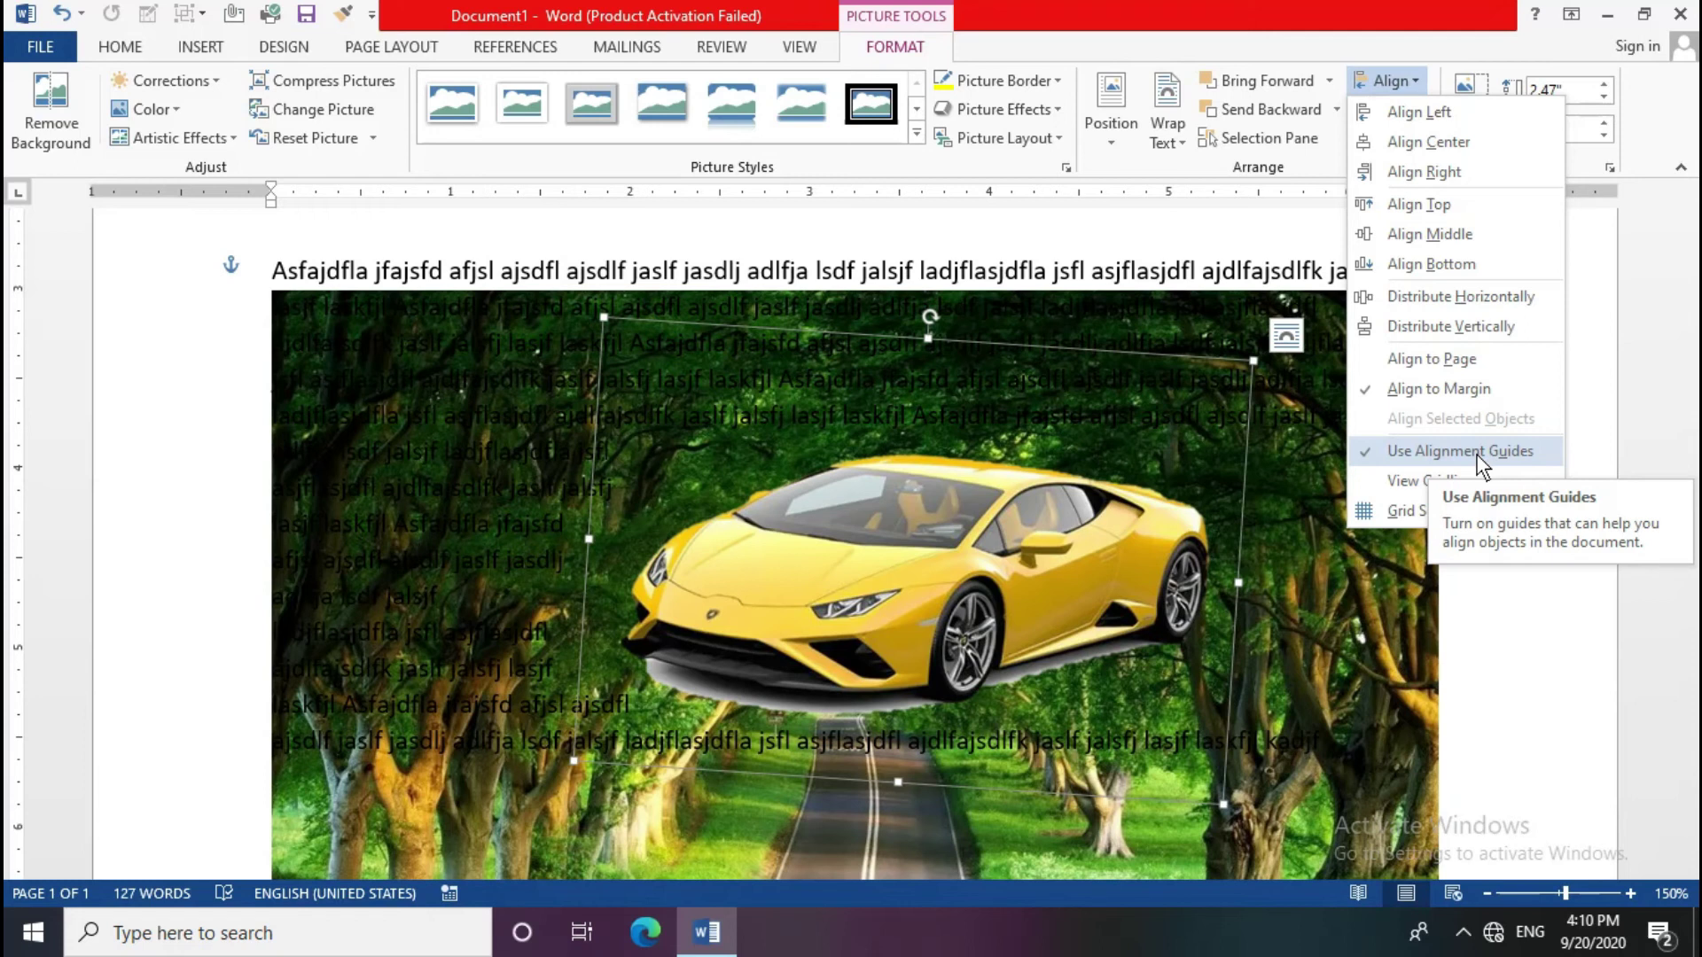
left_click(1478, 452)
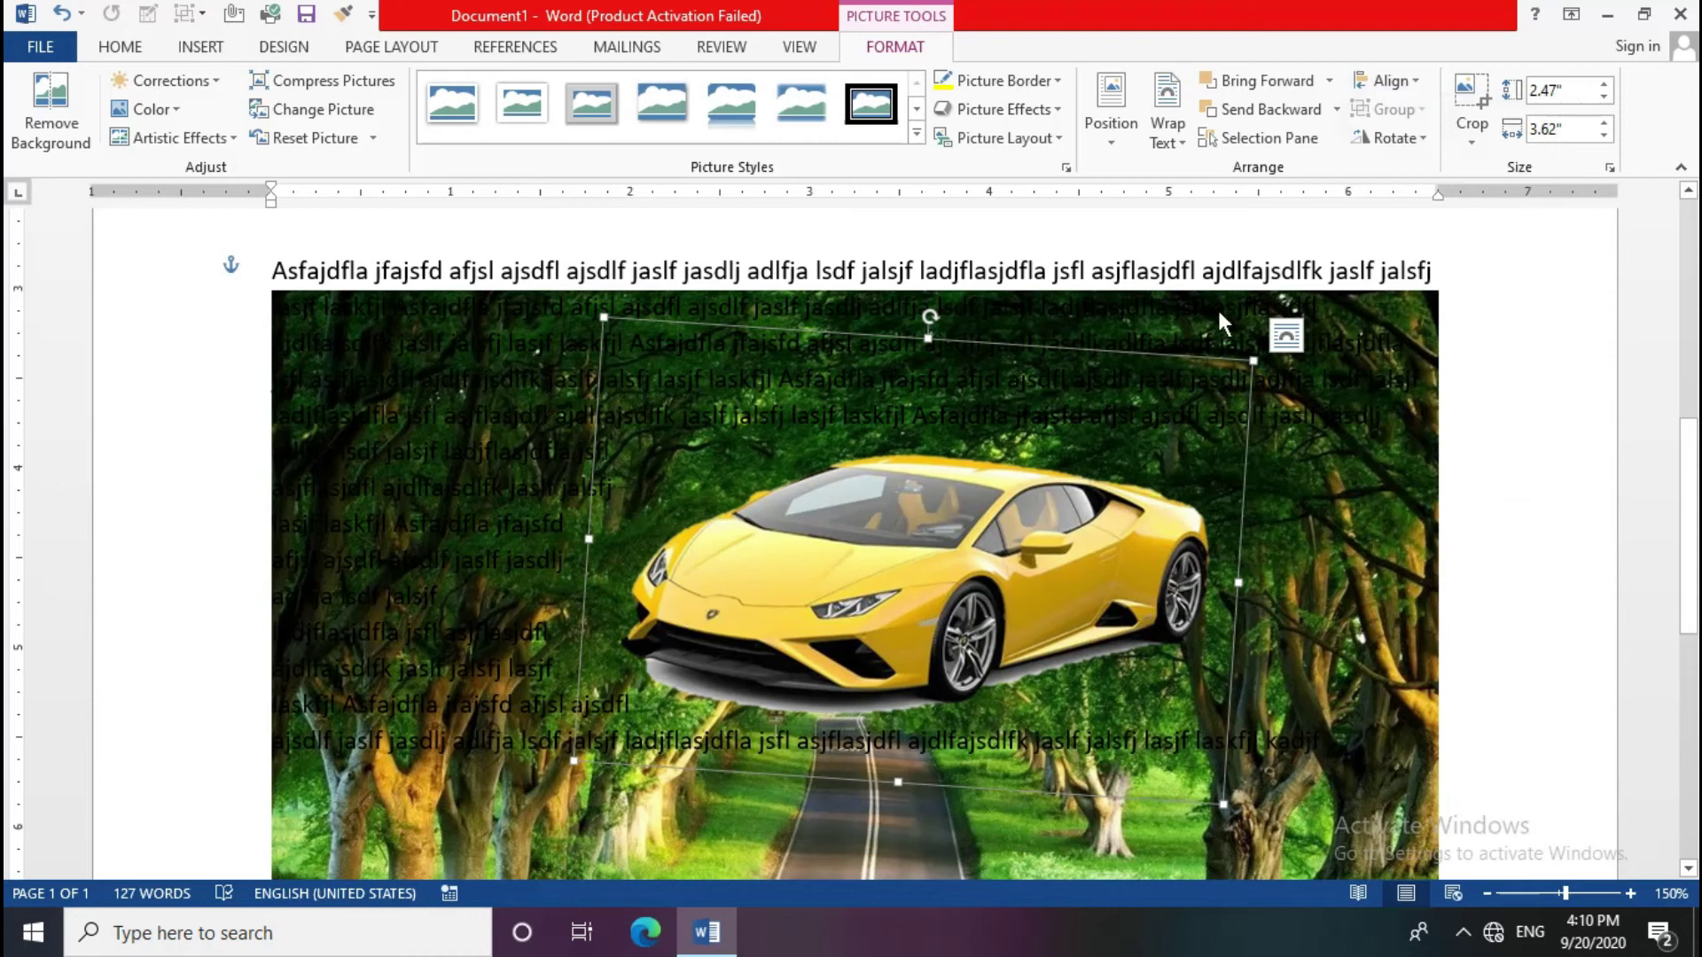
Step: Drag the car picture sideways and then down onto the road in the photo
left_click(1343, 398)
mouse_move(922, 546)
left_mouse_down()
mouse_move(1037, 485)
mouse_move(975, 534)
mouse_move(787, 557)
left_mouse_up()
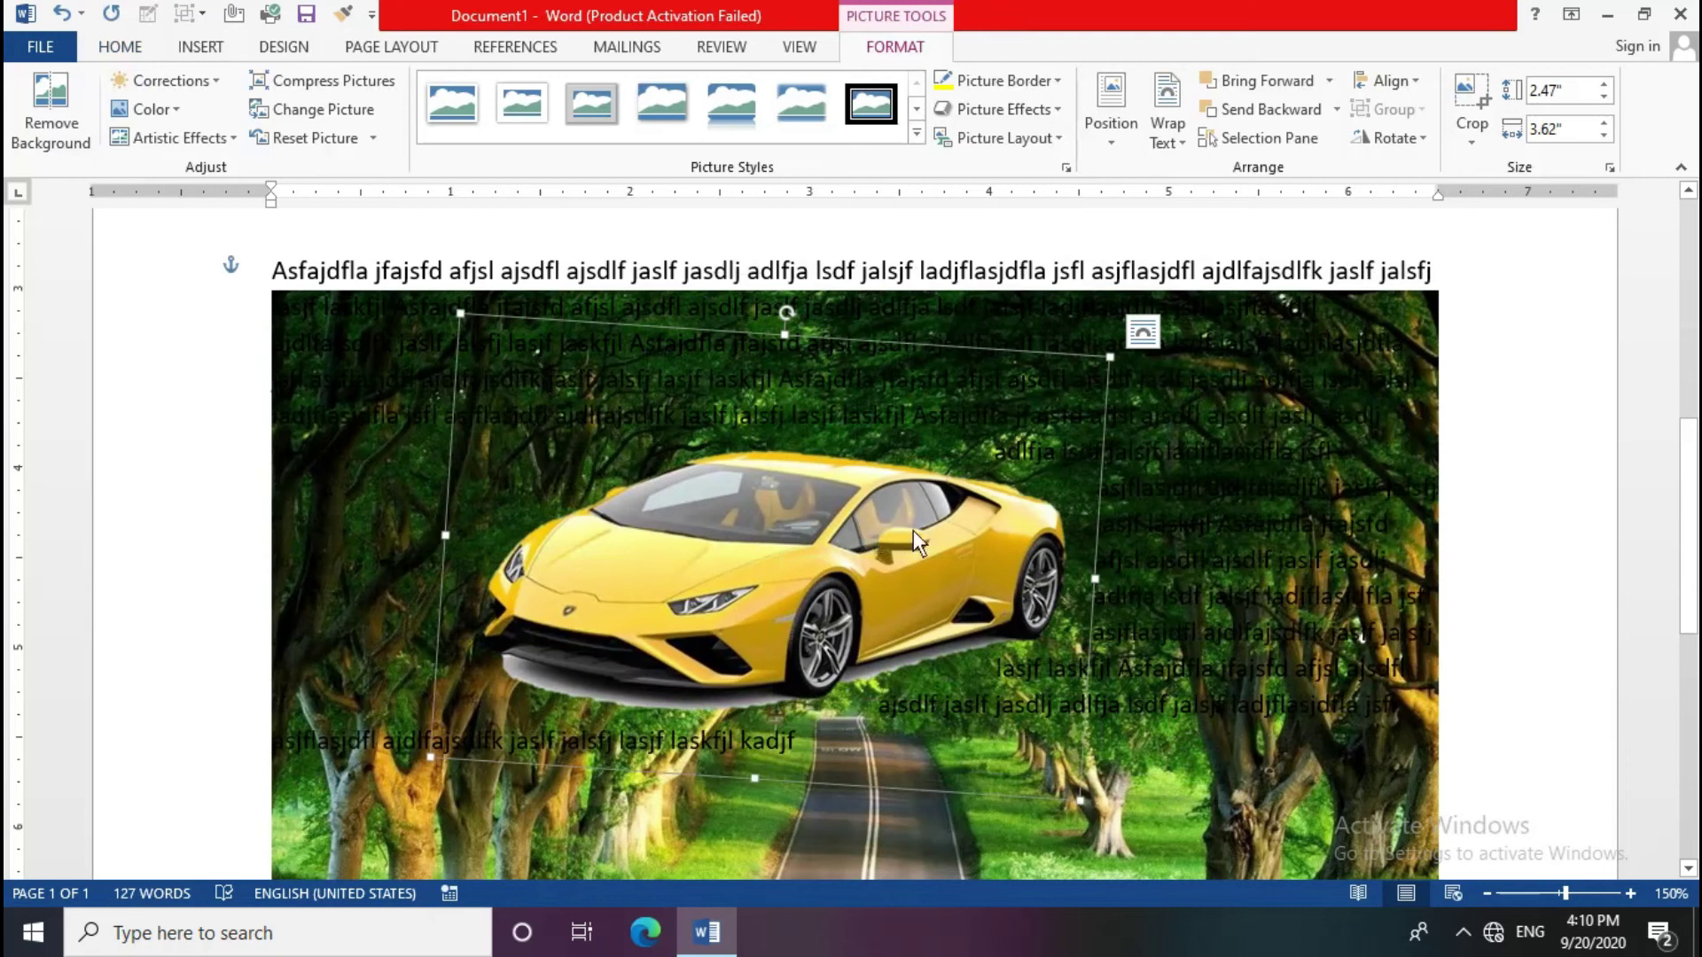
mouse_move(837, 561)
left_mouse_down()
mouse_move(874, 597)
mouse_move(895, 560)
left_mouse_up()
scroll(895, 552, "down", 3)
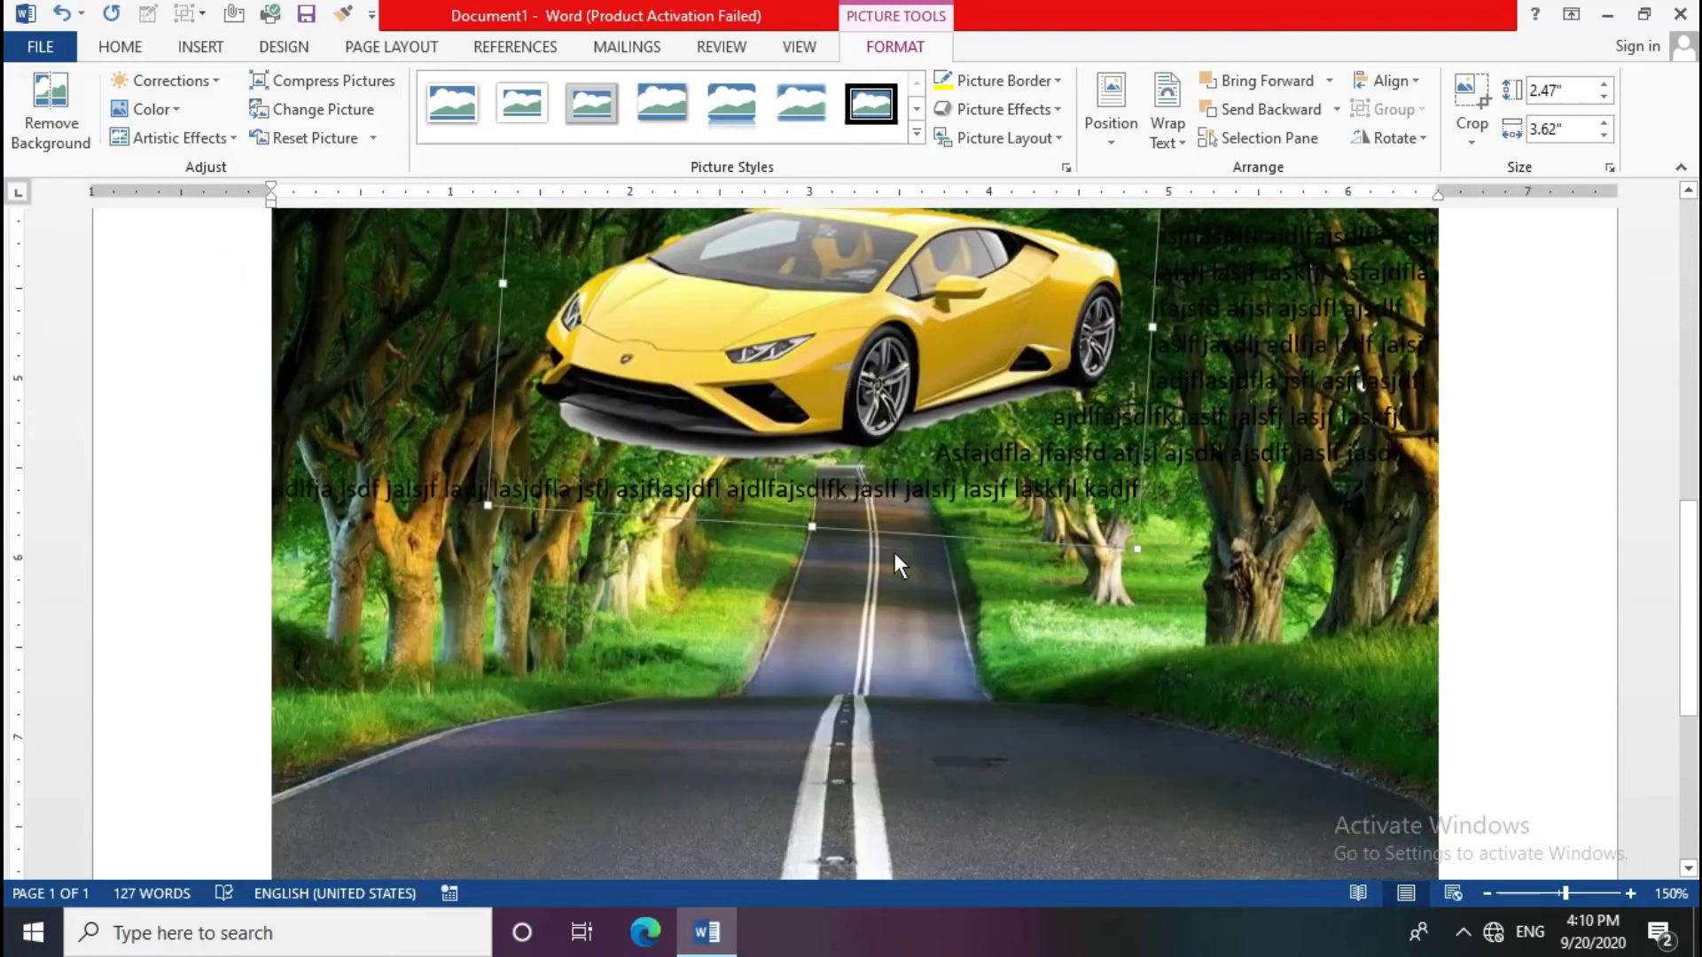
mouse_move(881, 402)
left_mouse_down()
mouse_move(831, 700)
mouse_move(837, 662)
left_mouse_up()
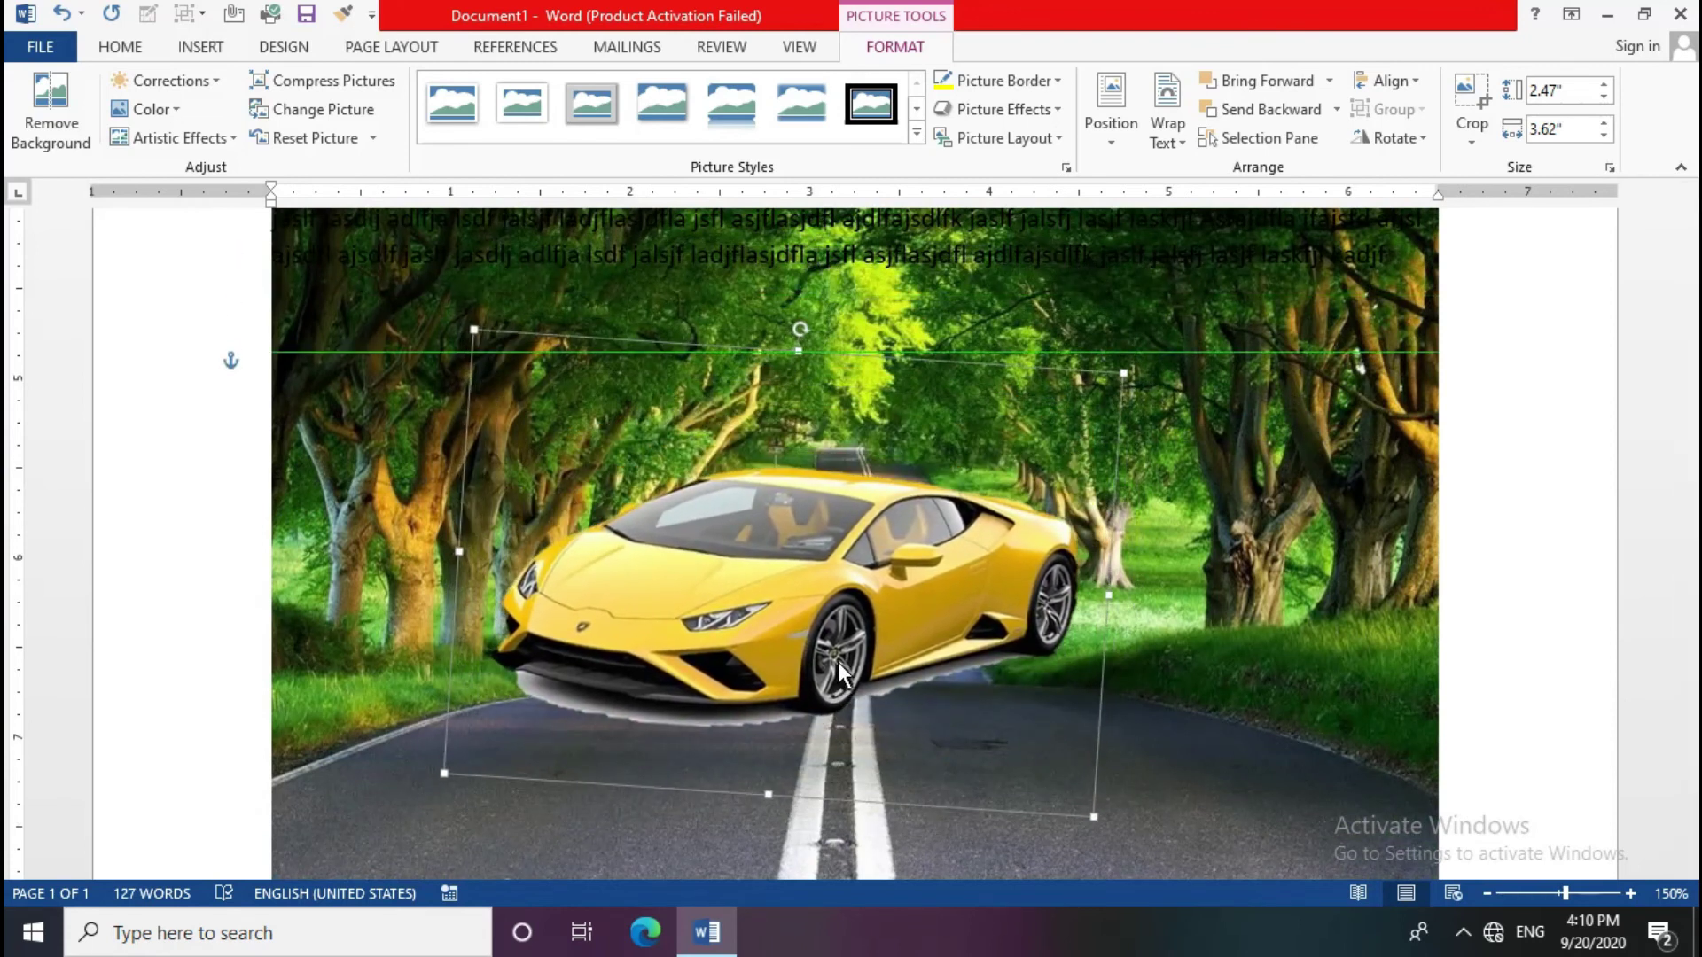
left_click_drag(838, 662, 838, 662)
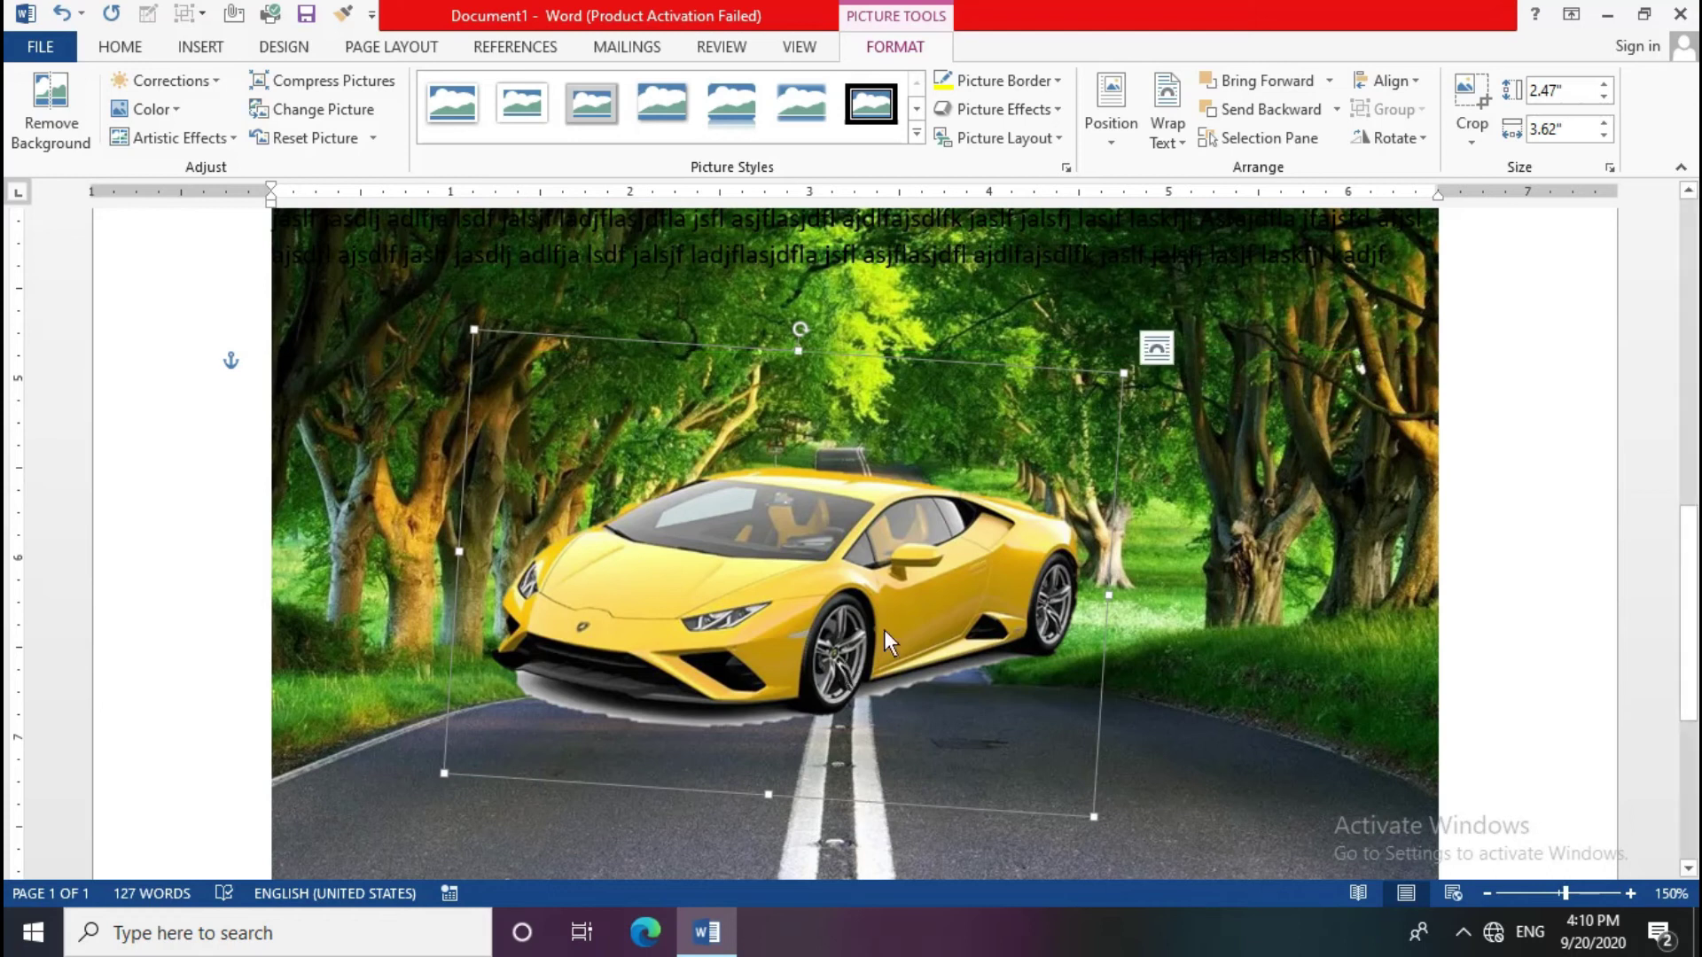
Step: Turn off alignment guides, nudge the car lower on the road, and turn on View Gridlines
left_click(1418, 80)
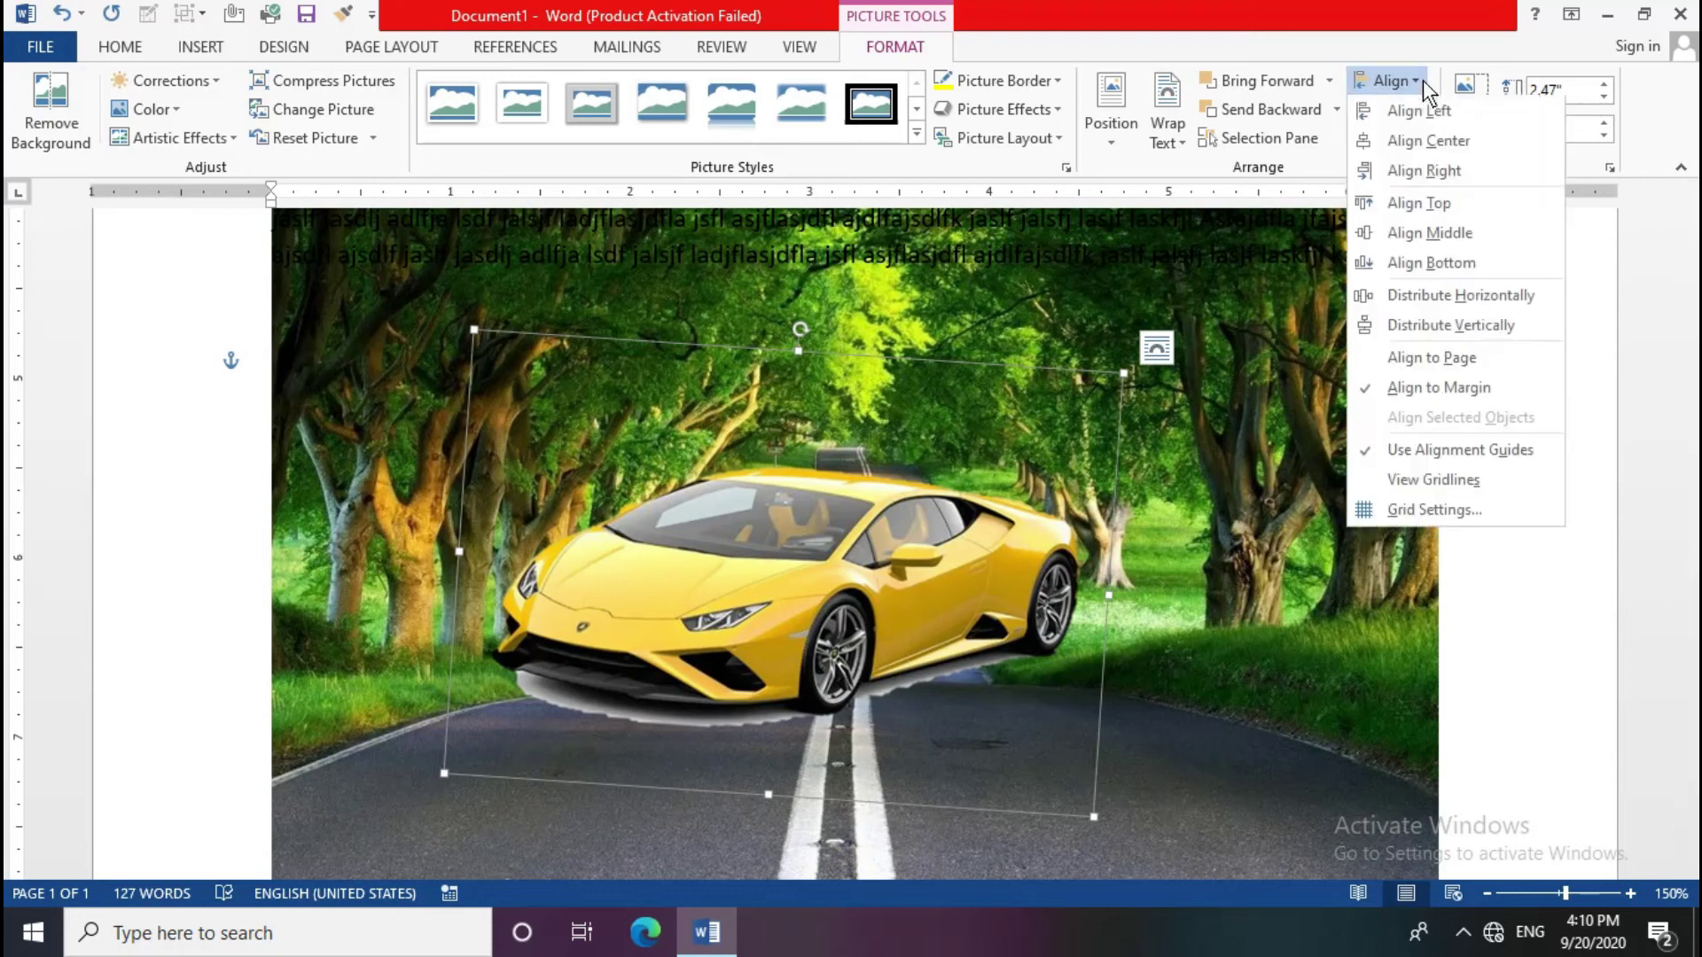
left_click(1397, 461)
mouse_move(874, 535)
left_mouse_down()
mouse_move(890, 630)
mouse_move(933, 572)
left_mouse_up()
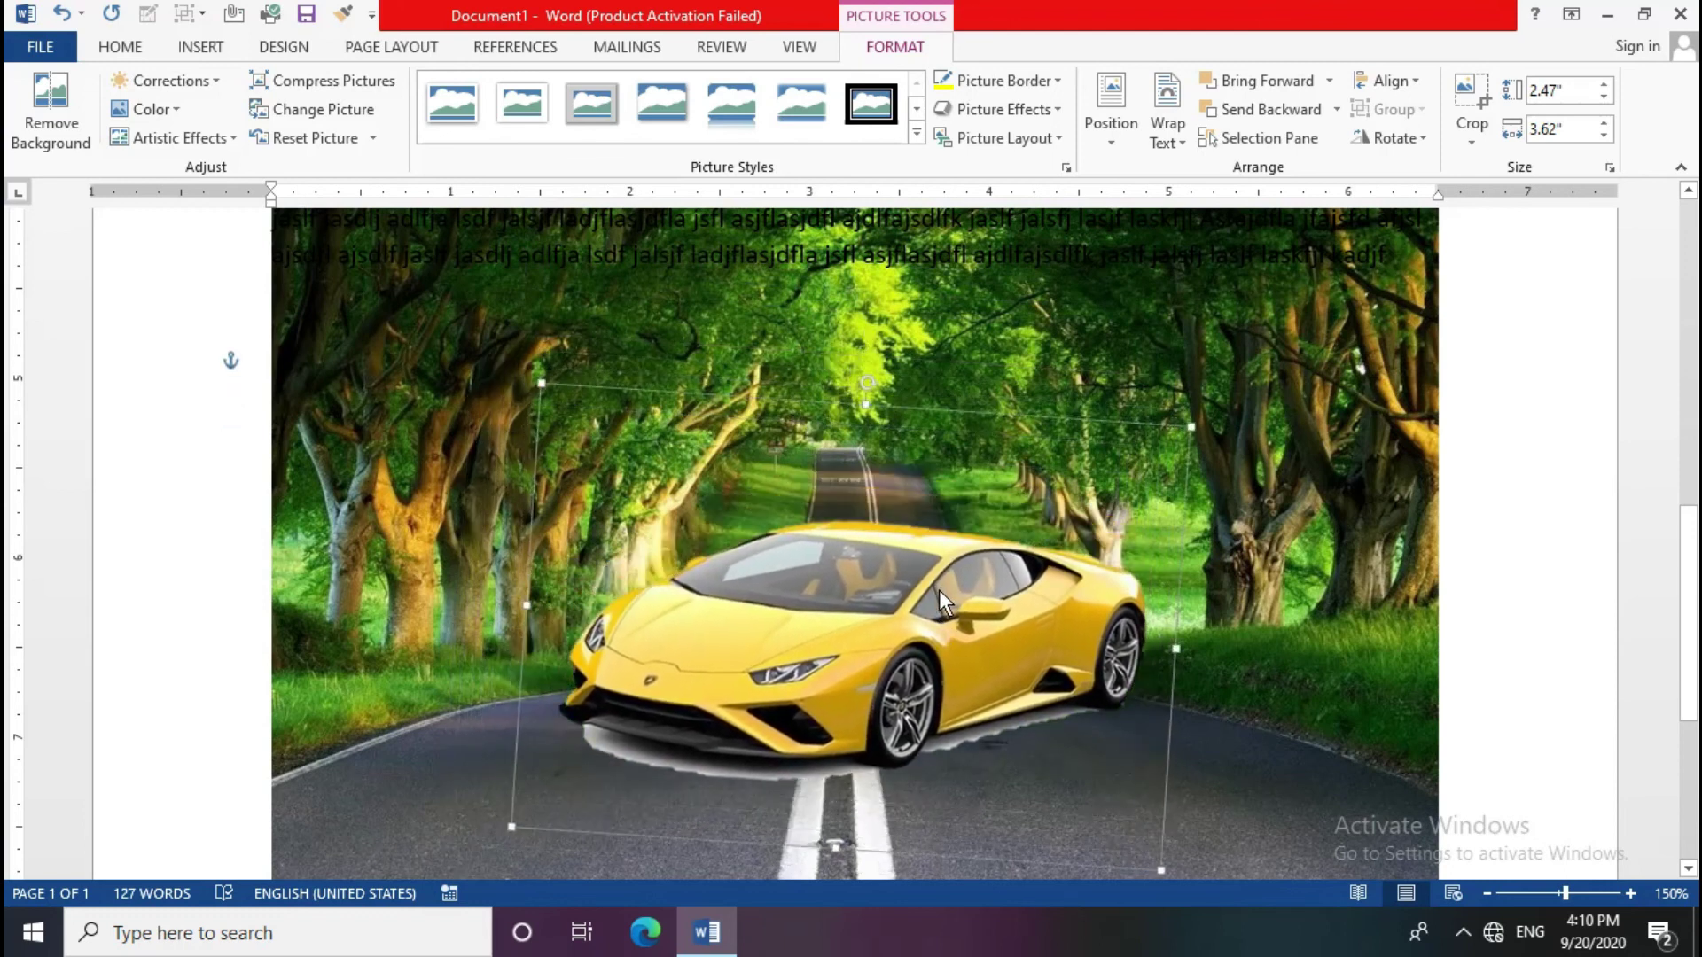
left_click_drag(932, 573, 940, 590)
left_click(1418, 82)
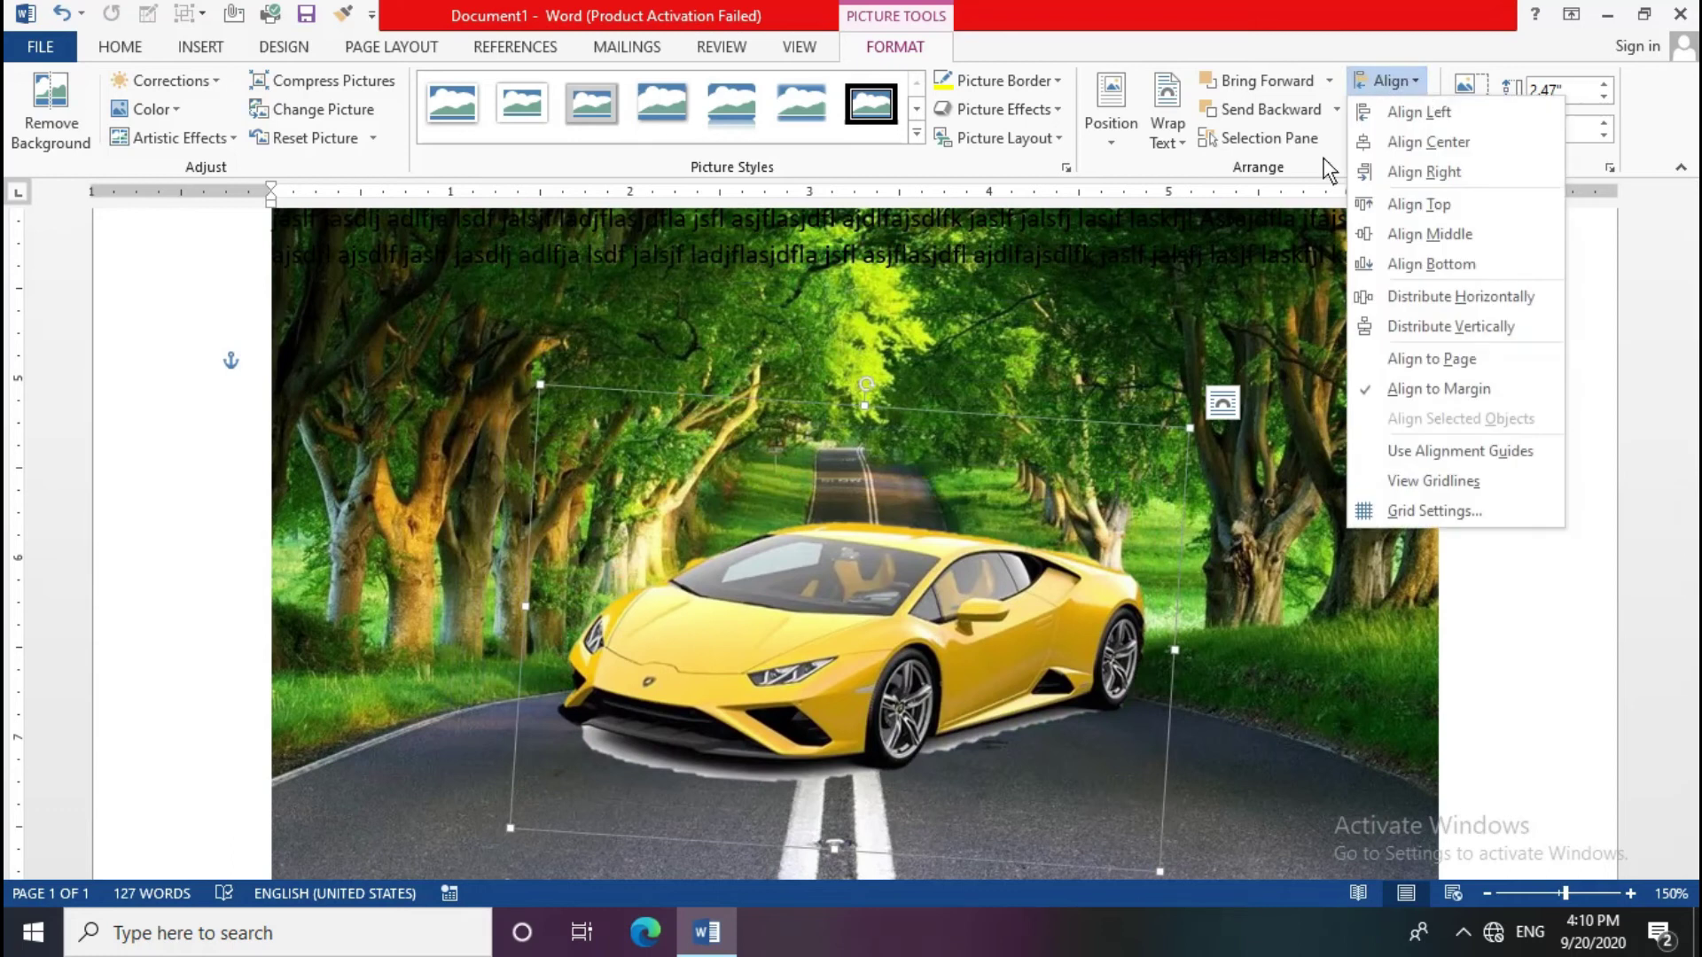
left_click(1471, 483)
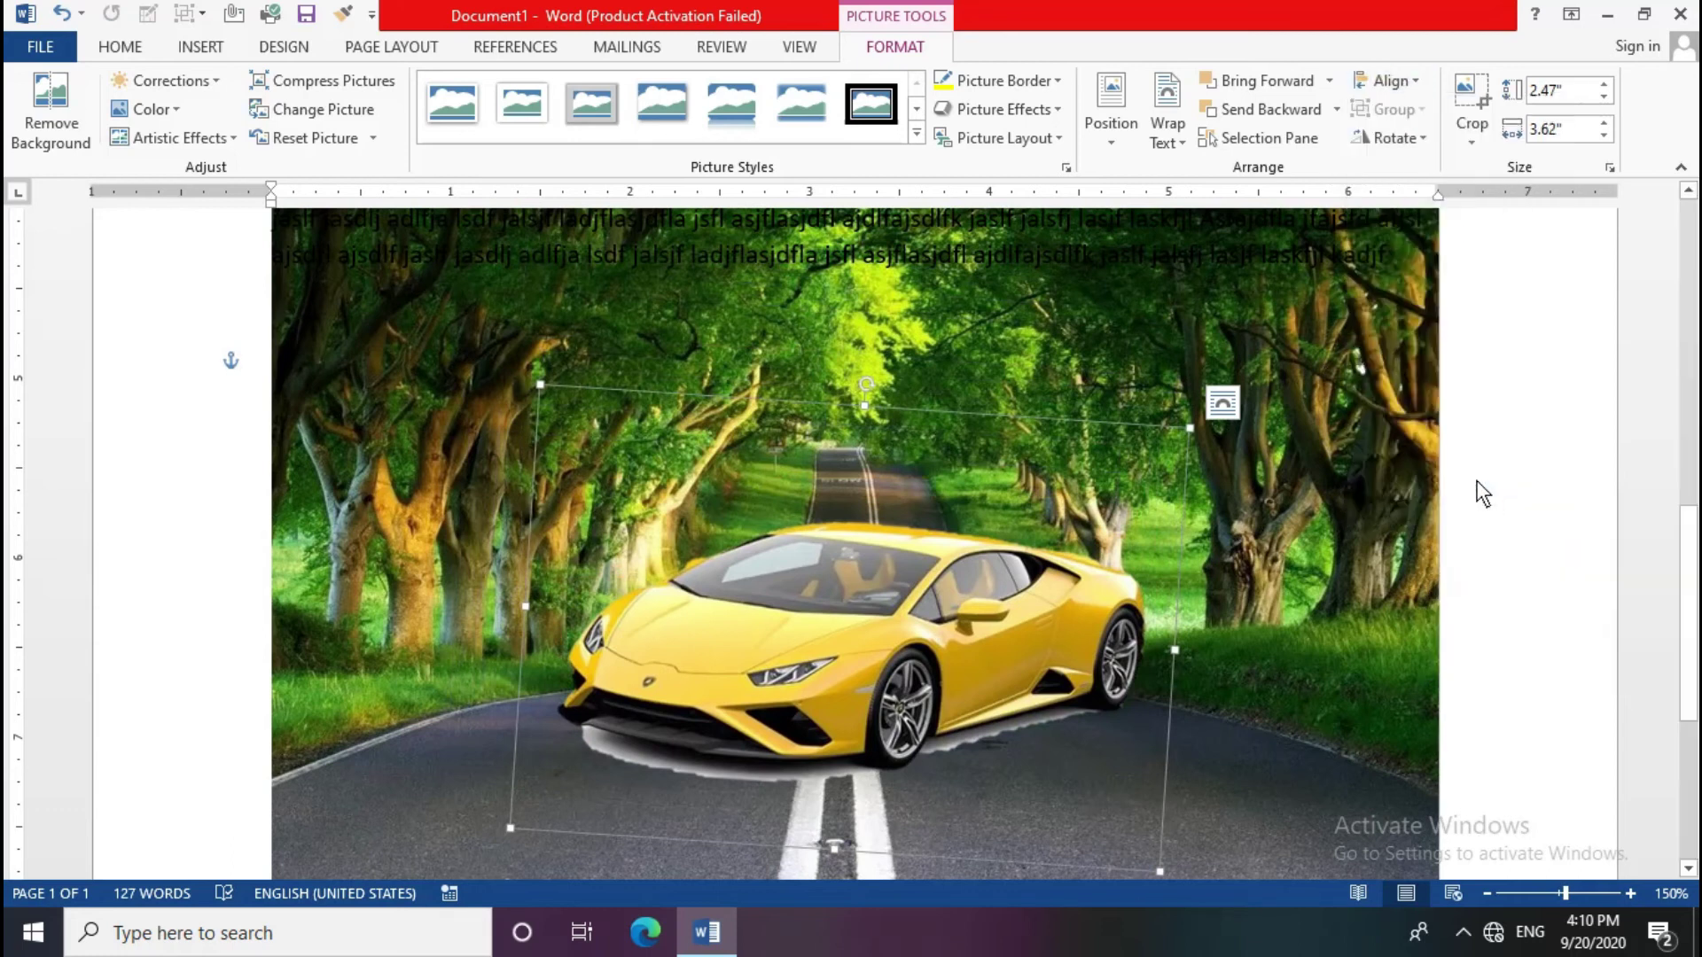
scroll(833, 631, "up", 5)
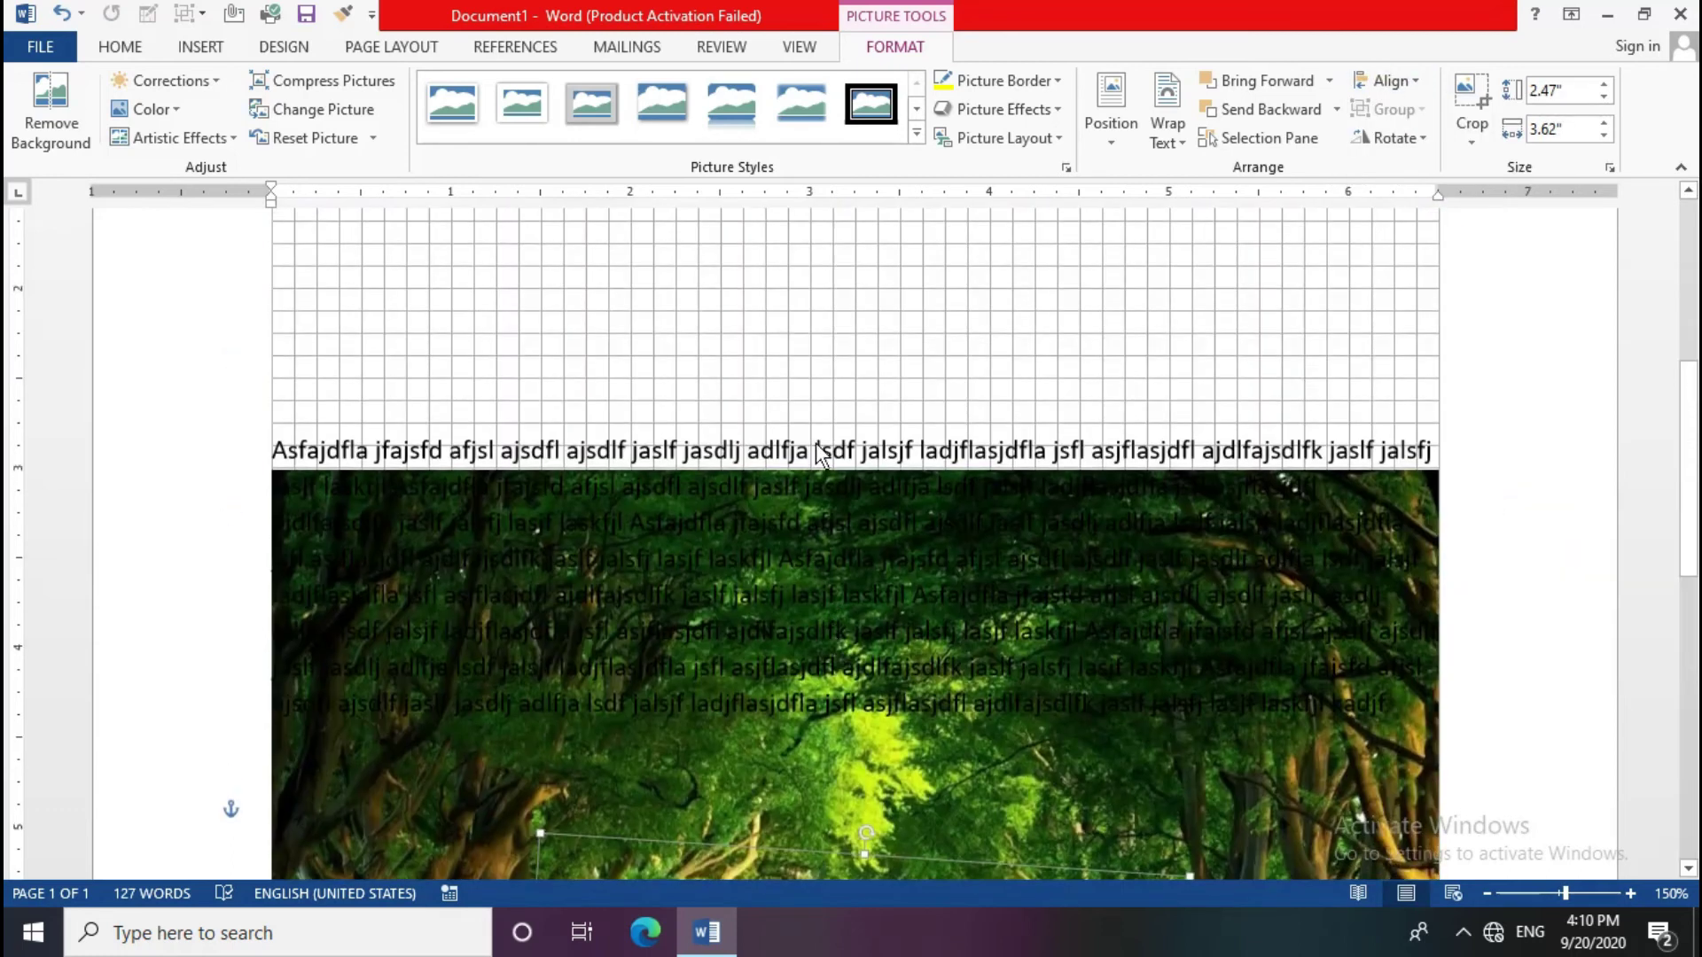
scroll(975, 385, "down", 5)
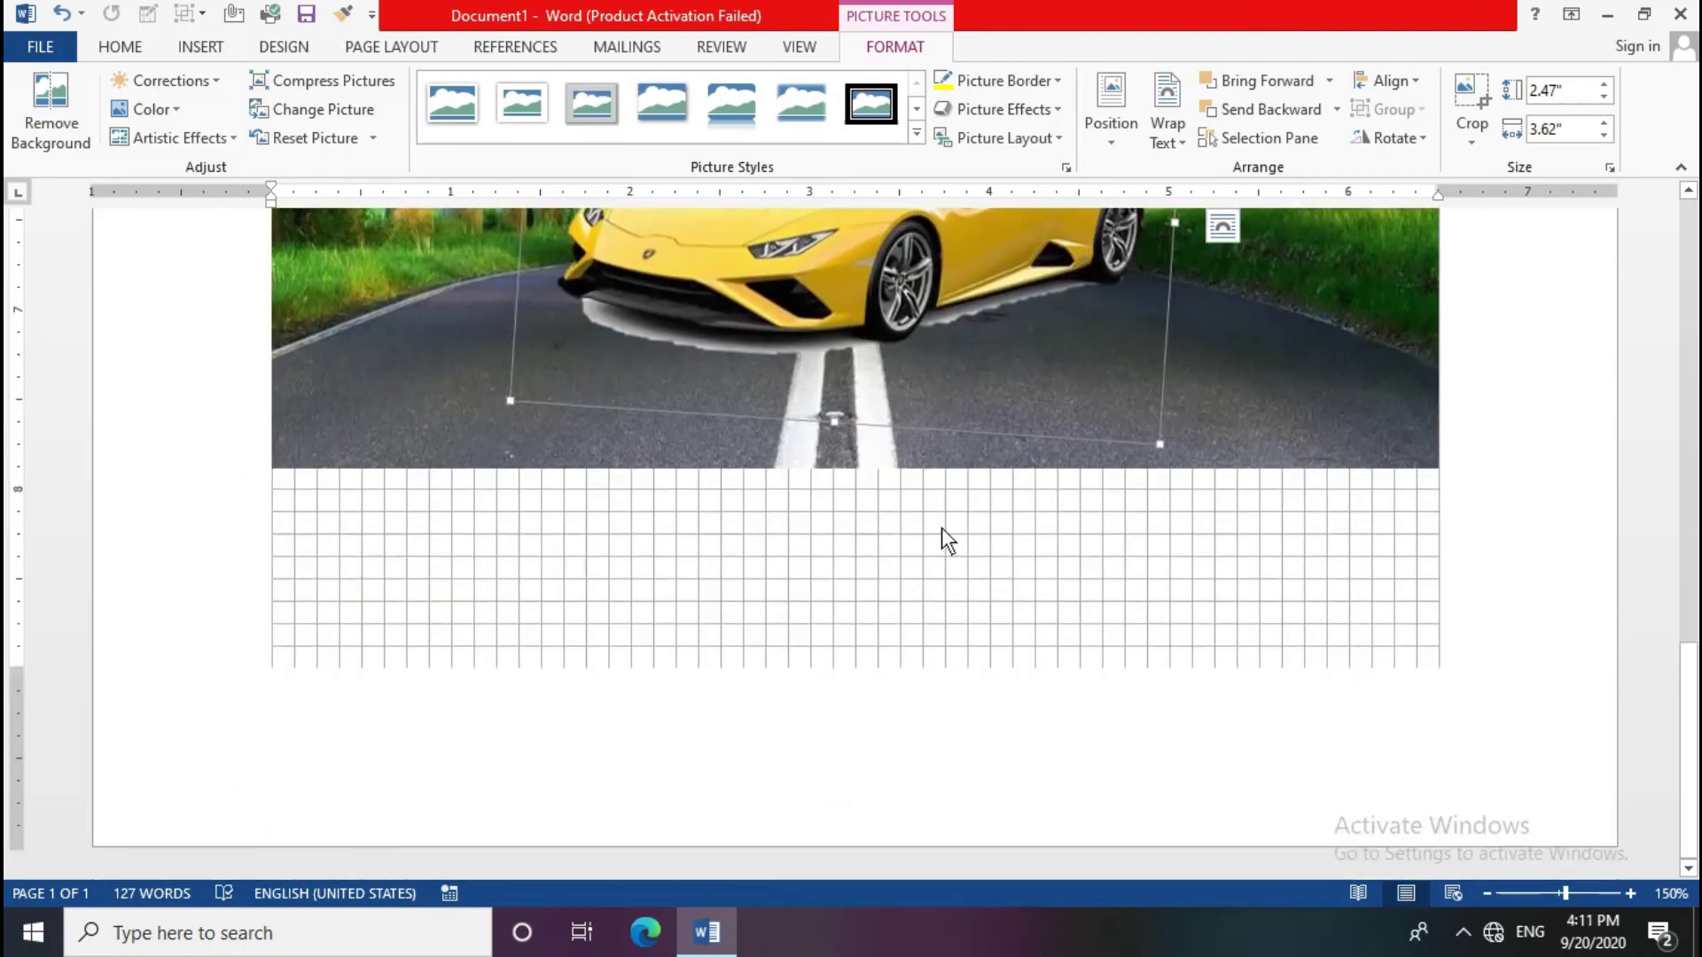
scroll(870, 487, "up", 3)
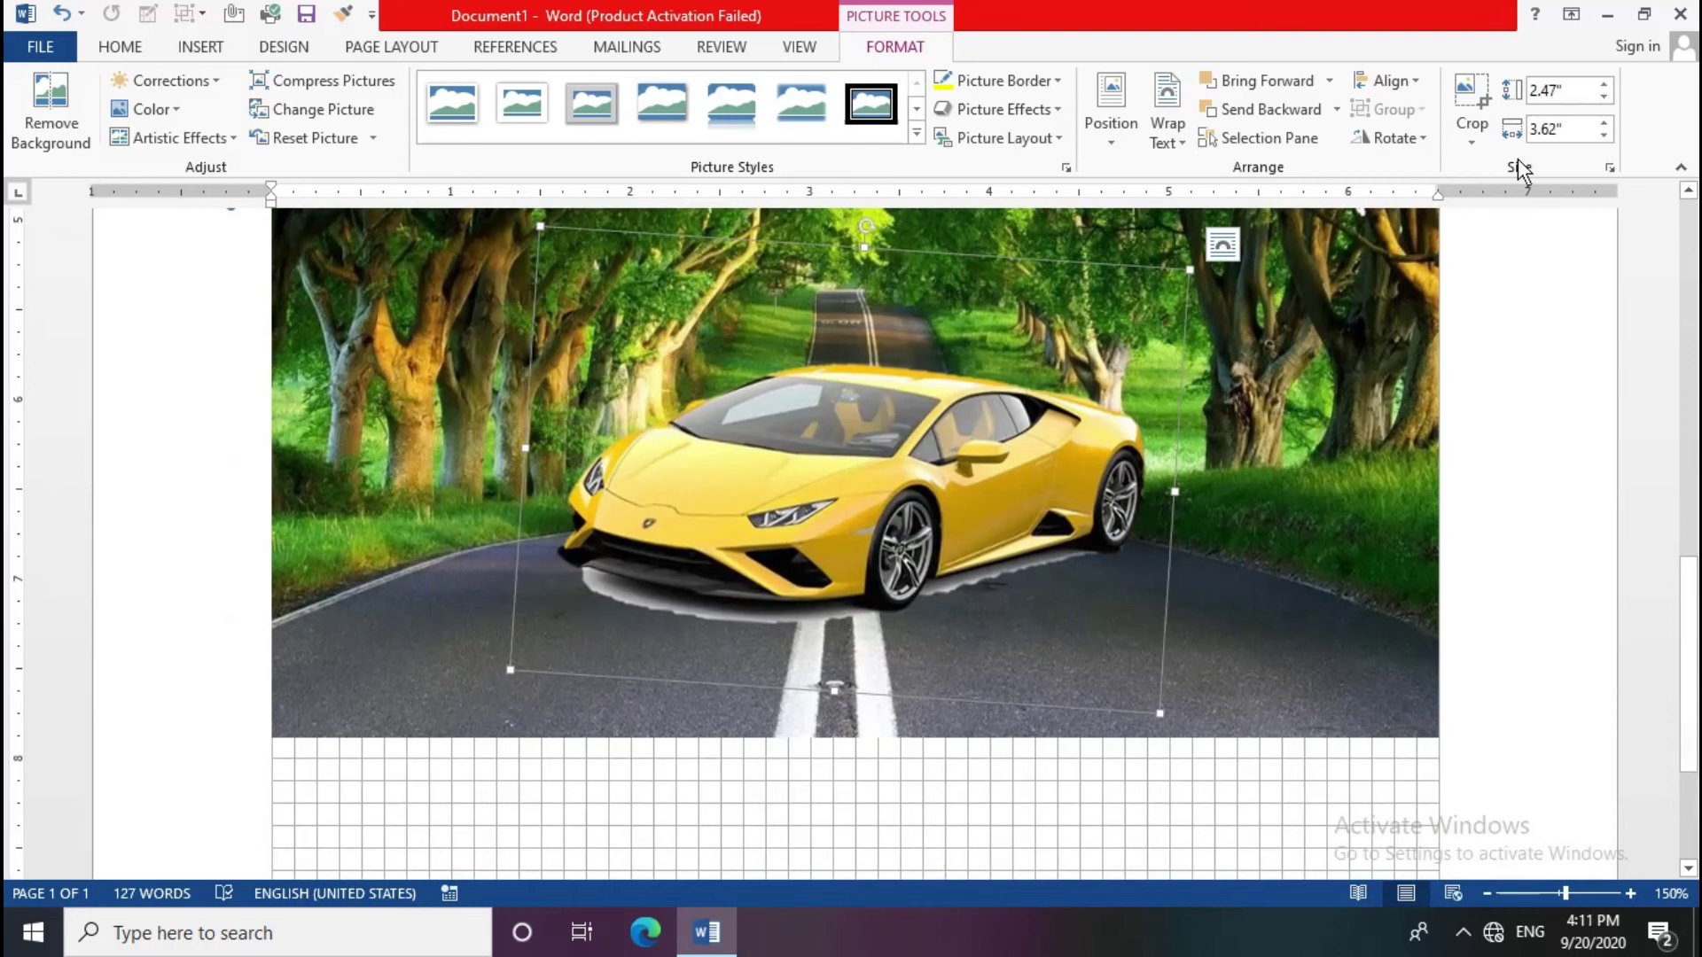
Step: Increase the horizontal spacing in Grid Settings and apply it with OK
left_click(1416, 81)
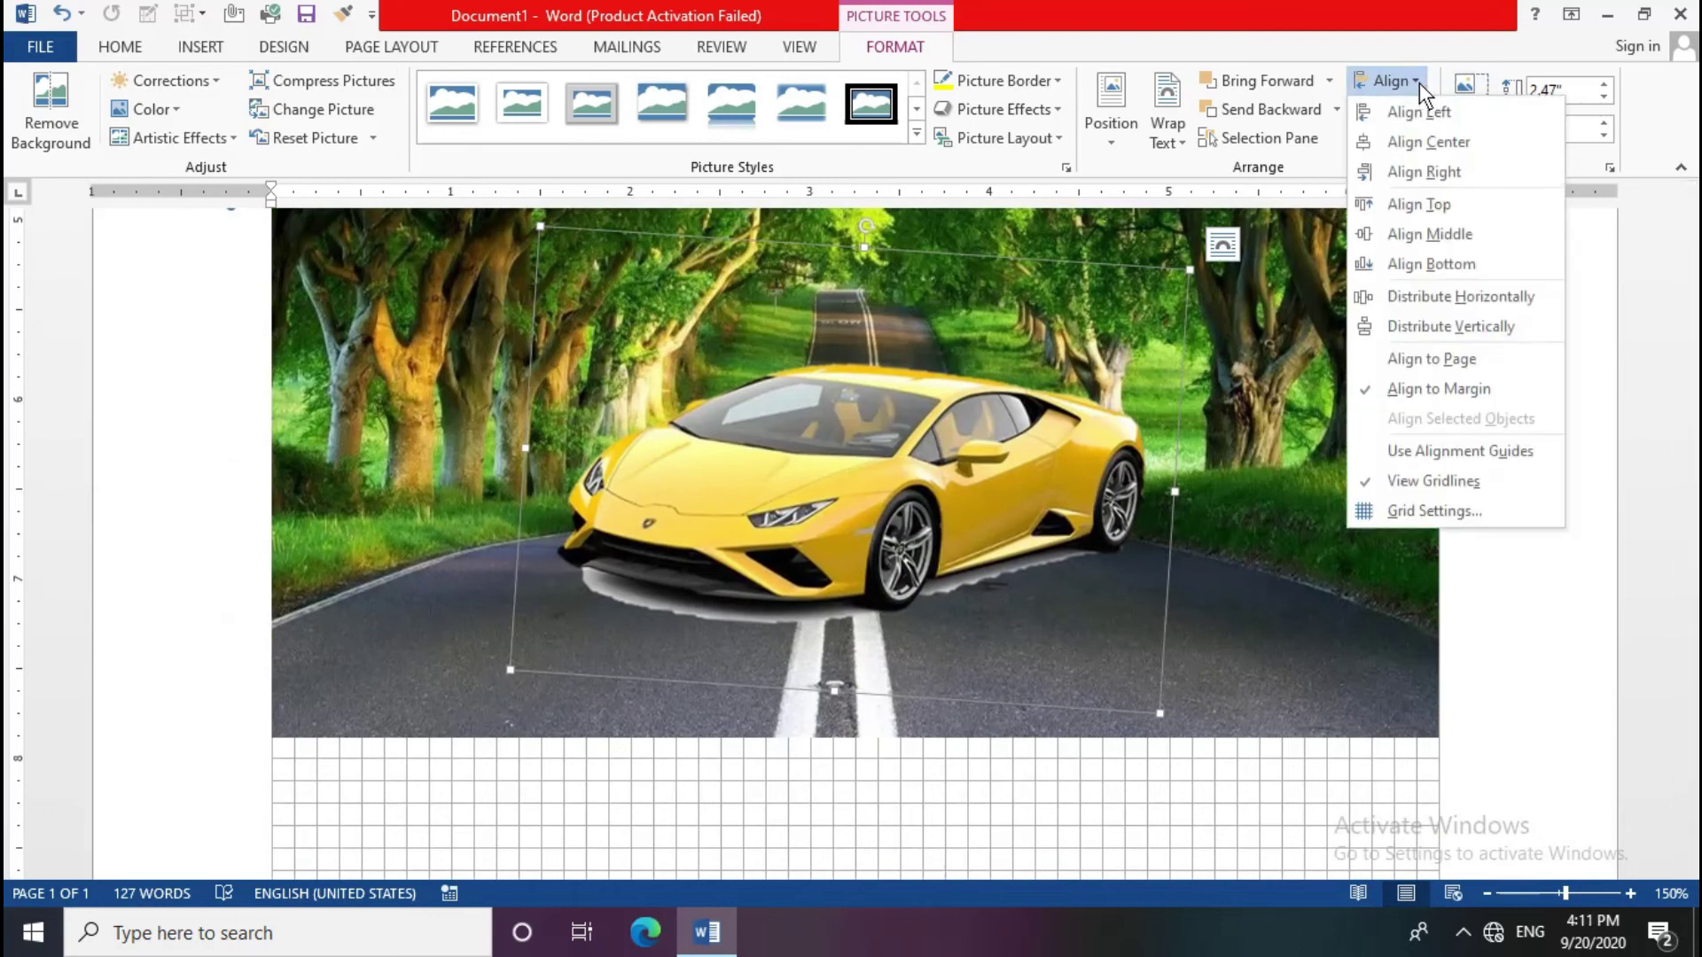
left_click(1395, 508)
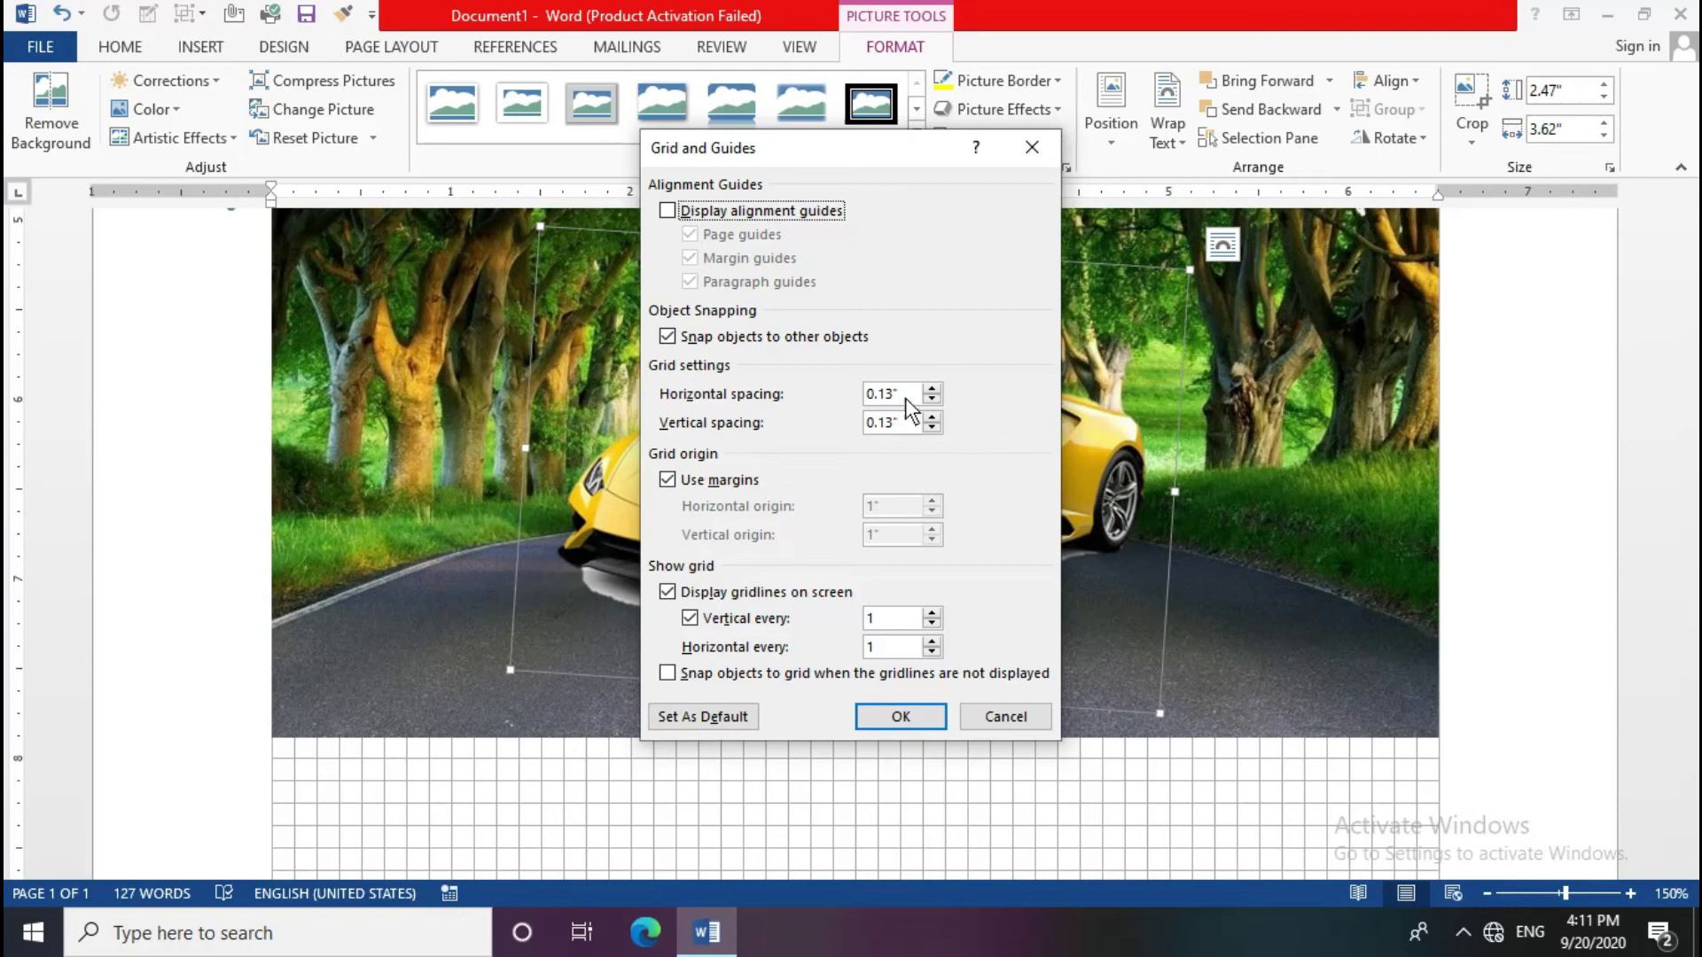
left_click(935, 390)
left_click(880, 719)
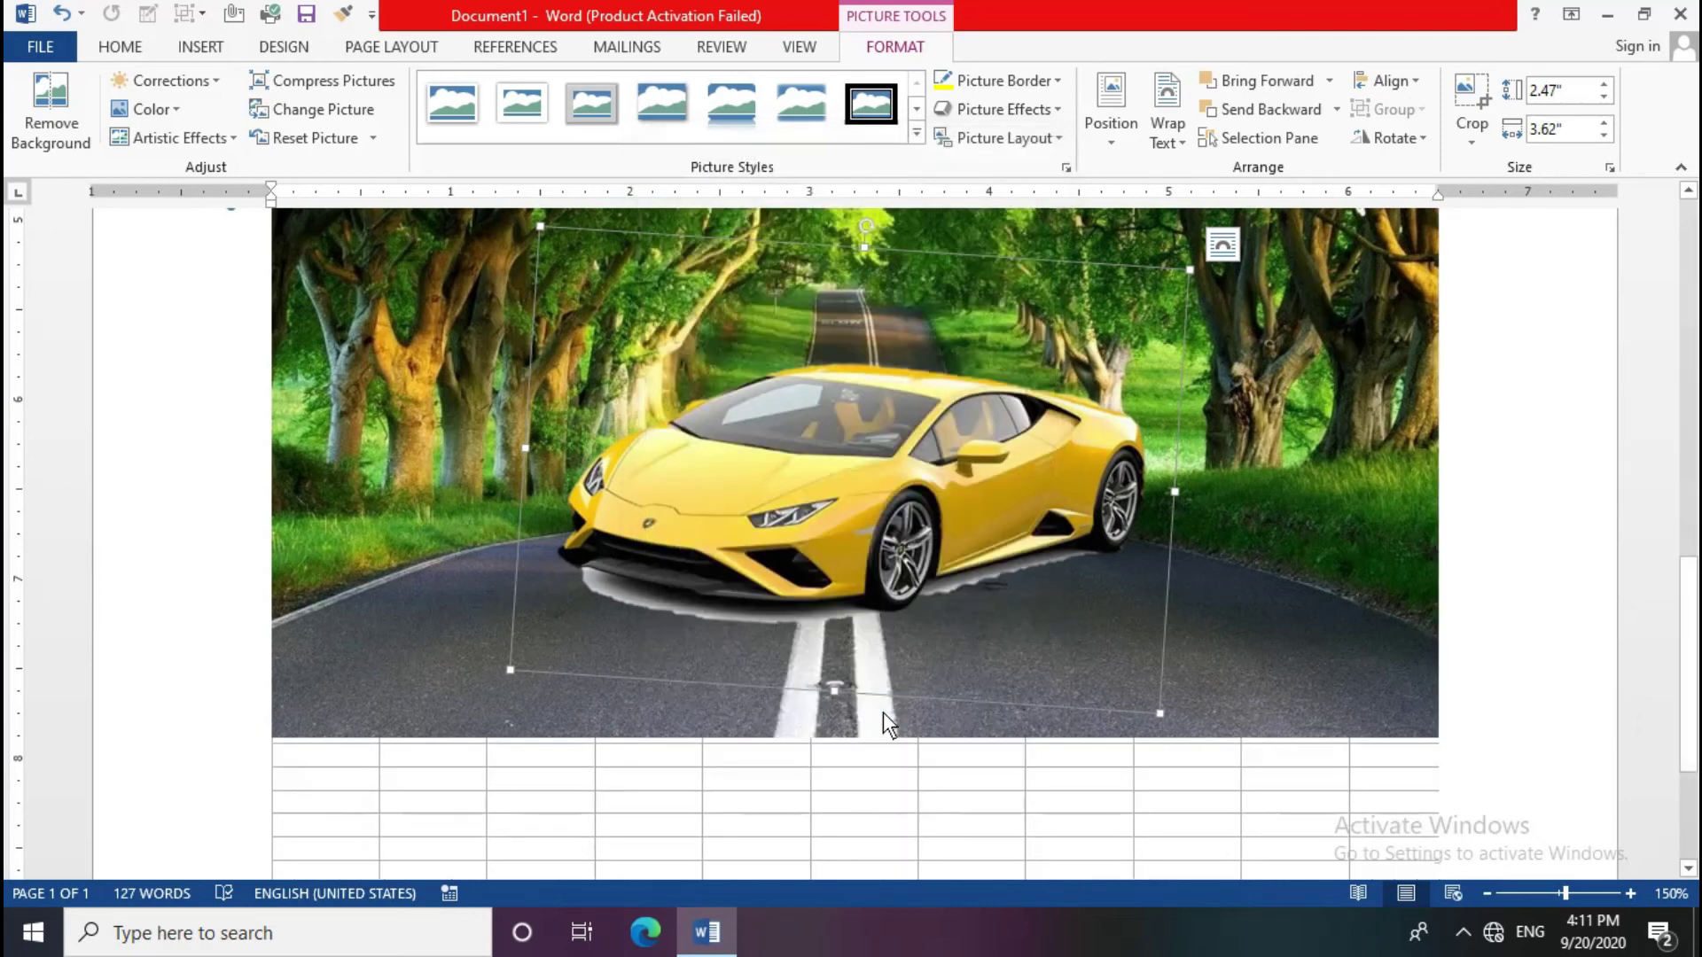
scroll(883, 711, "down", 5)
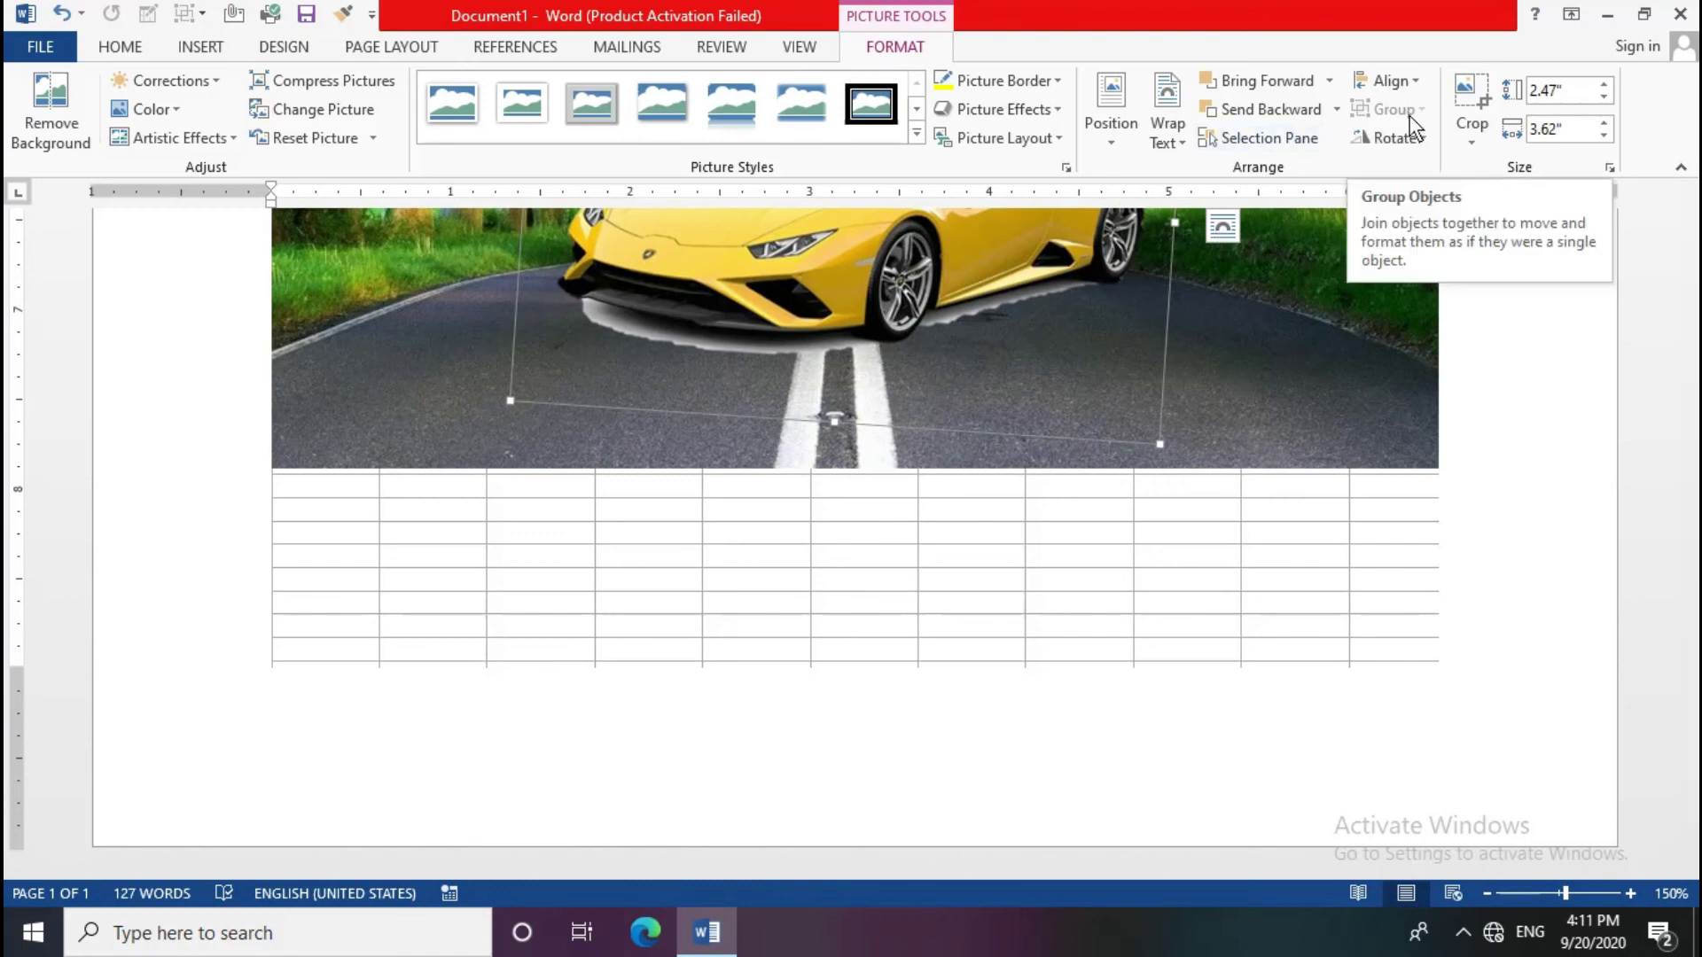
scroll(1423, 478, "up", 3)
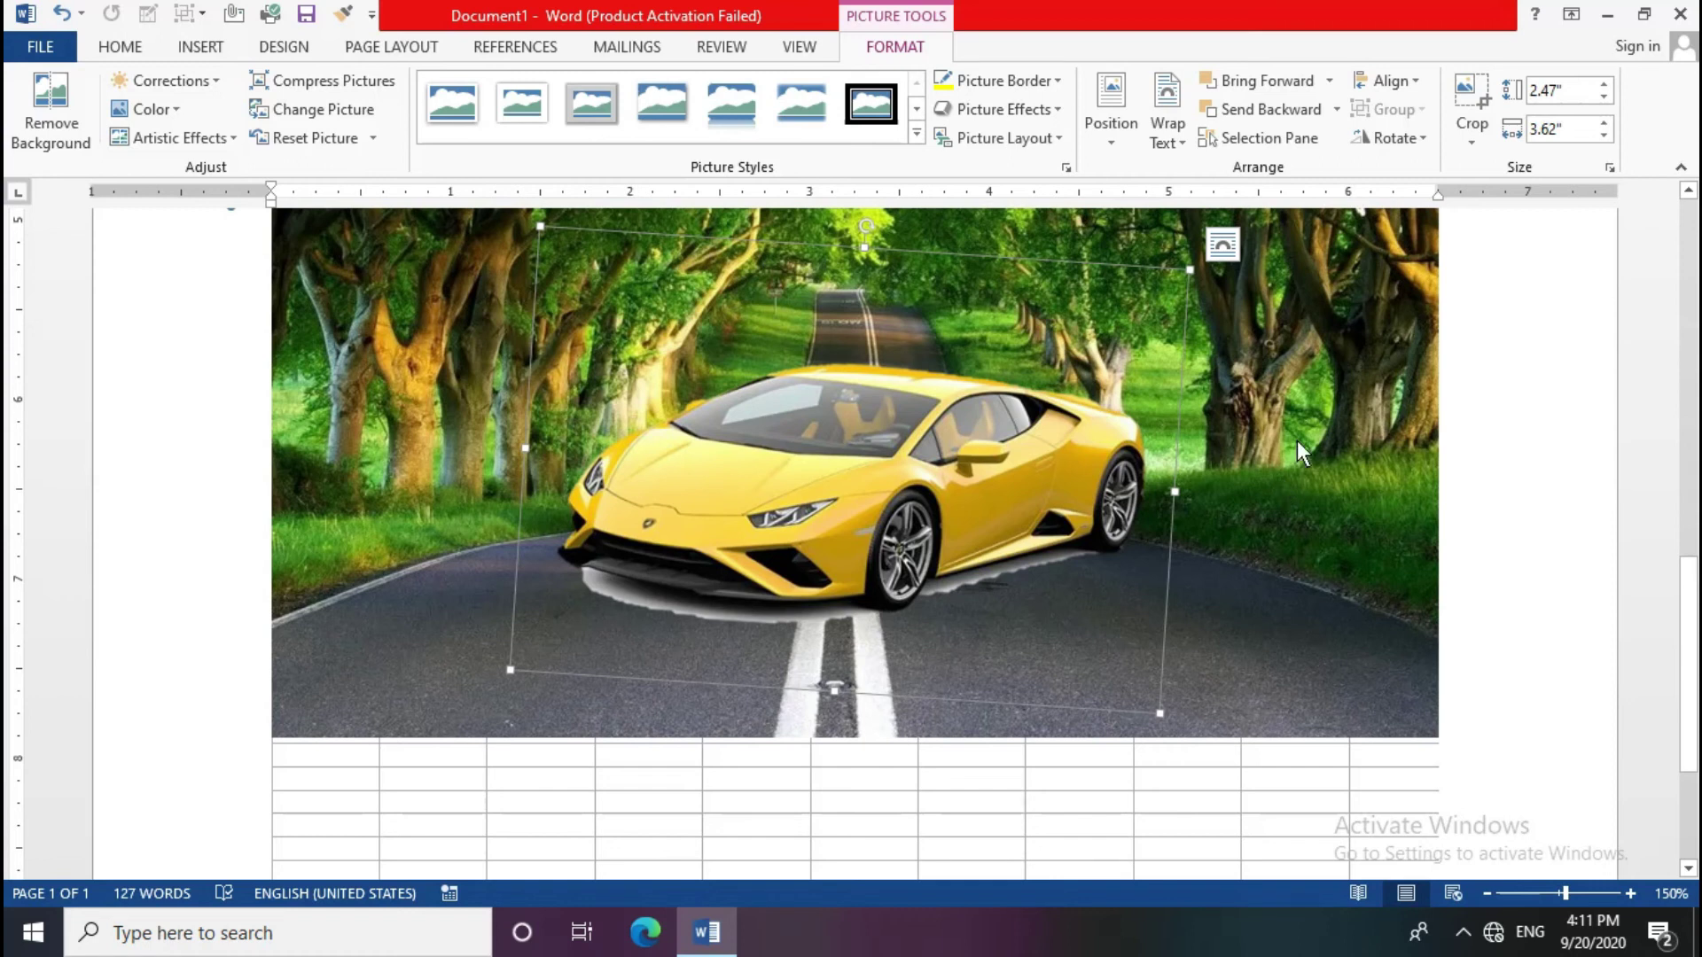
Step: Select the car and road pictures together and group them into one object
left_click(1436, 476)
left_click(972, 499)
left_click(1297, 541, "ctrl")
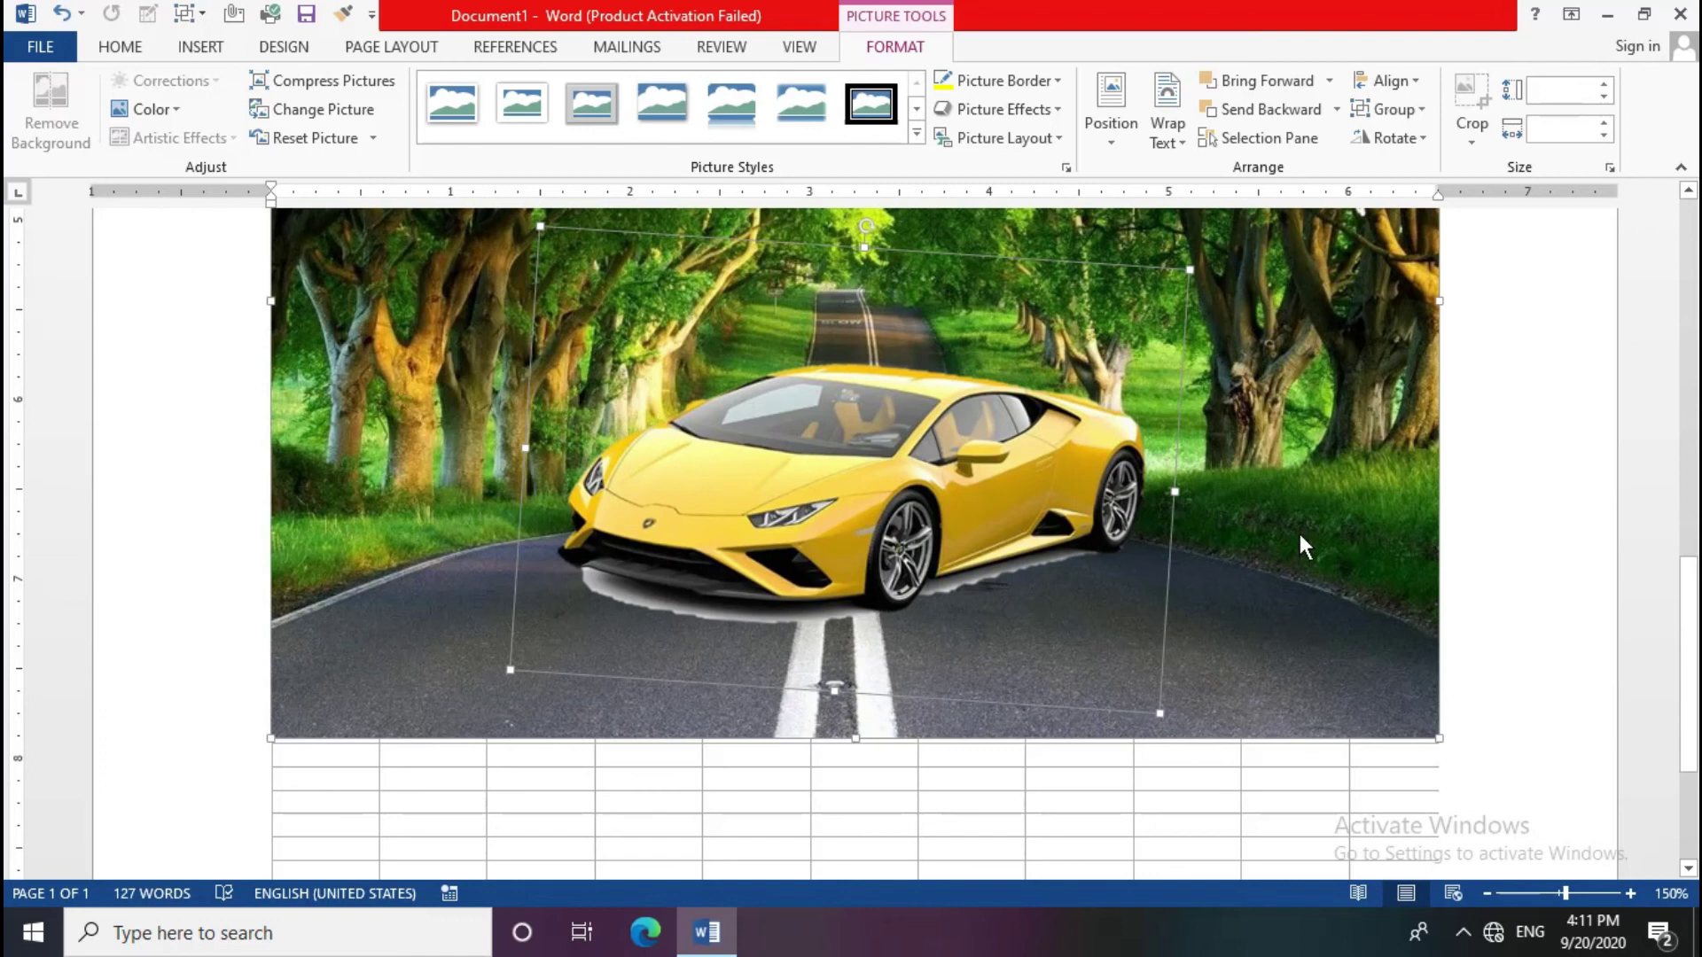
left_click(1376, 108)
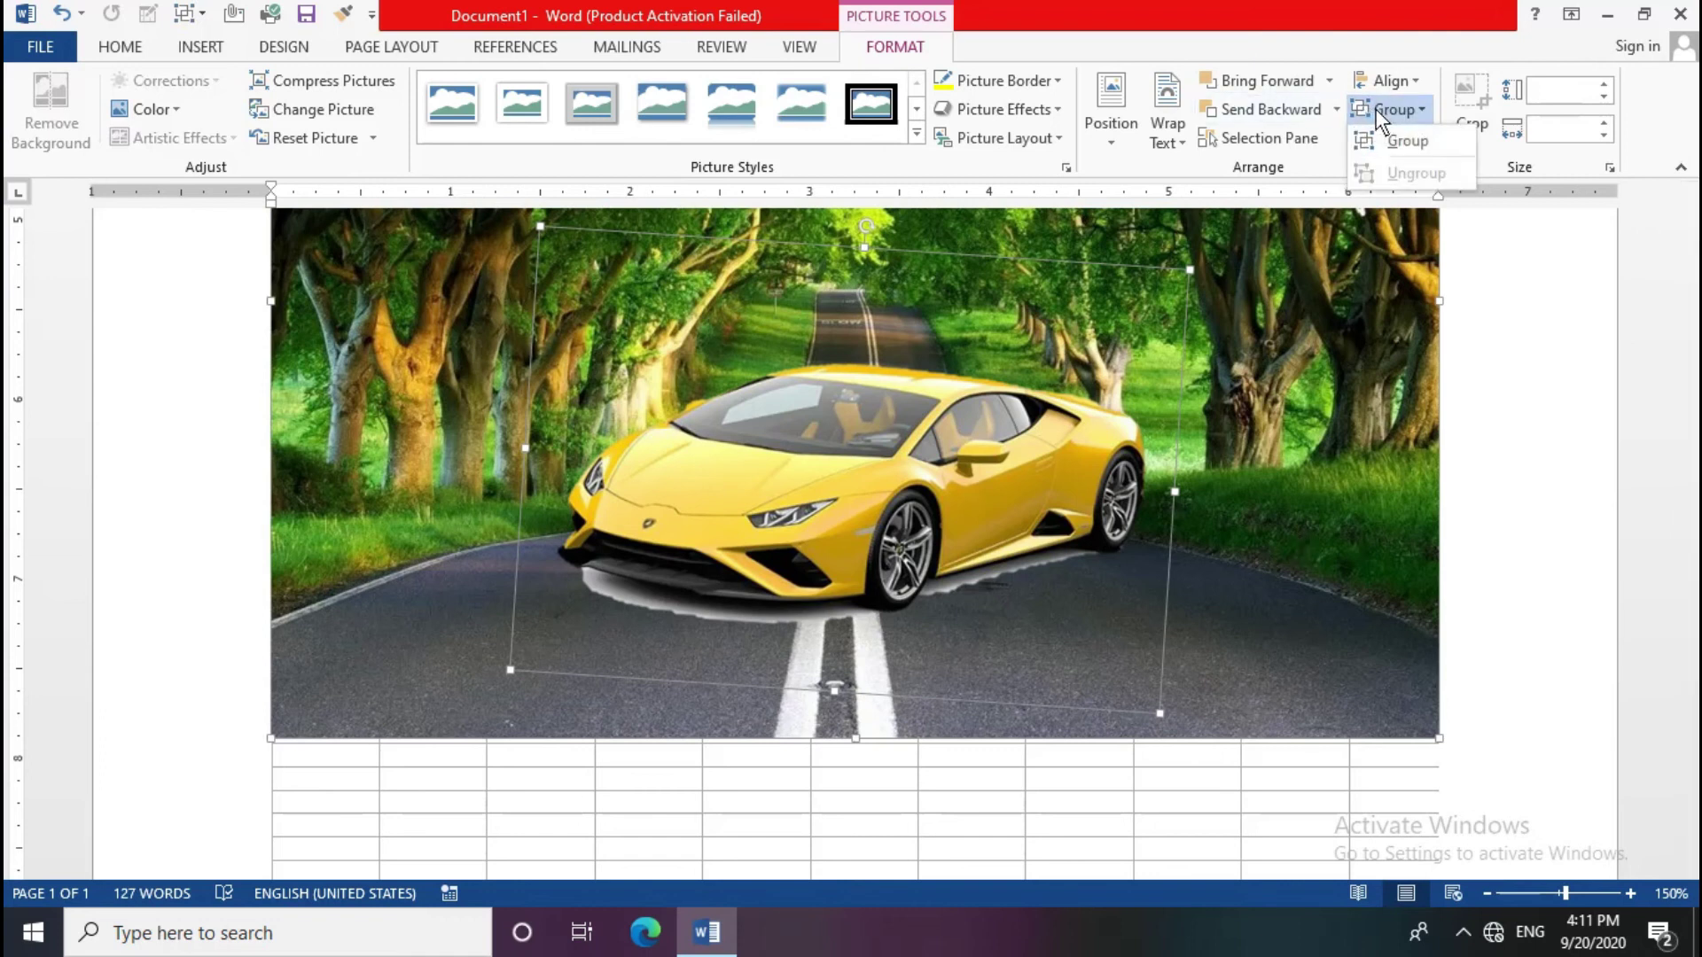
left_click(1381, 140)
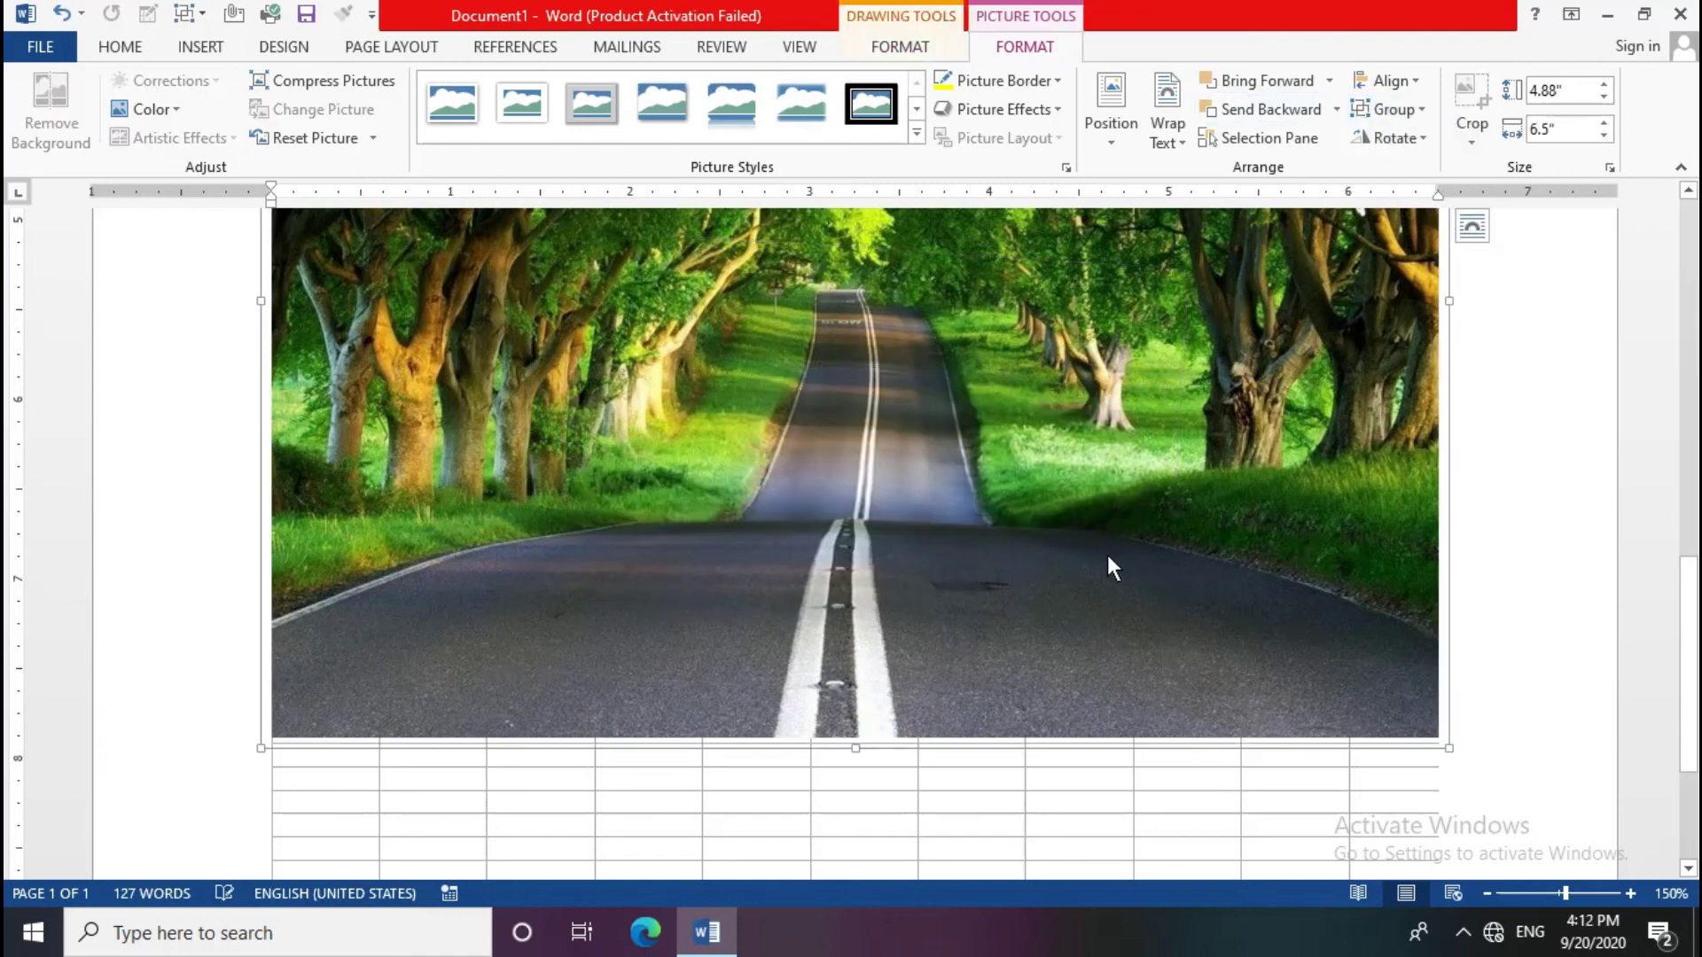
Step: Apply the Soft Edge Rectangle picture style to the grouped pictures
scroll(982, 512, "up", 6)
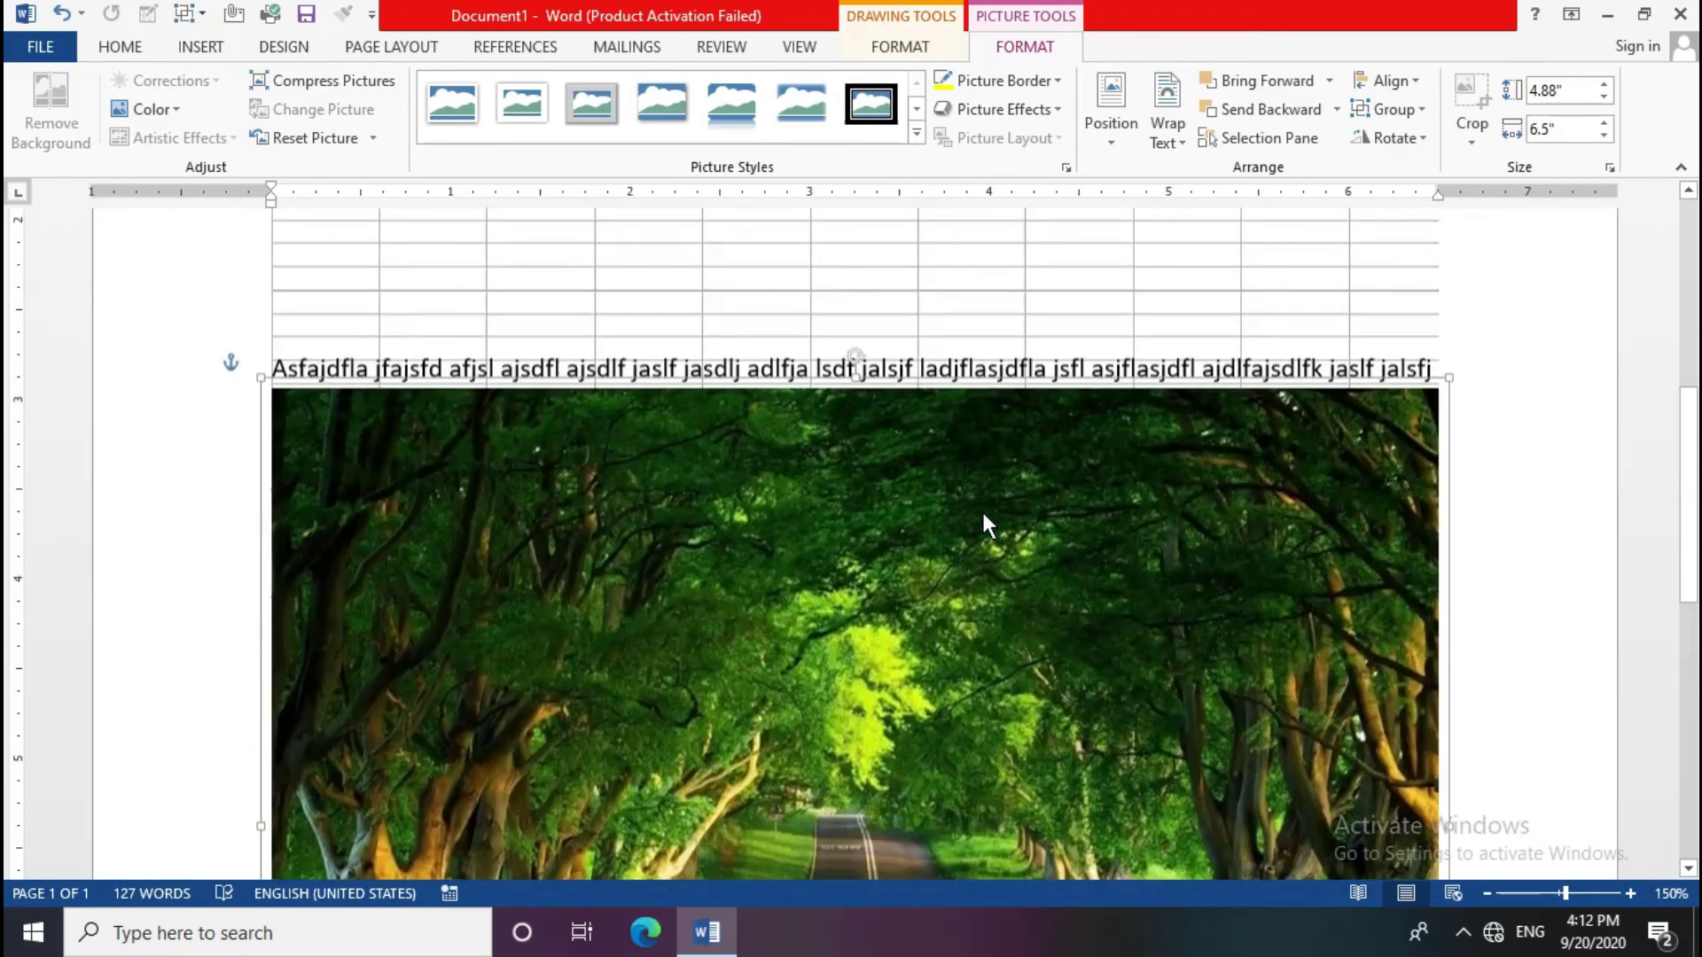
scroll(981, 509, "down", 6)
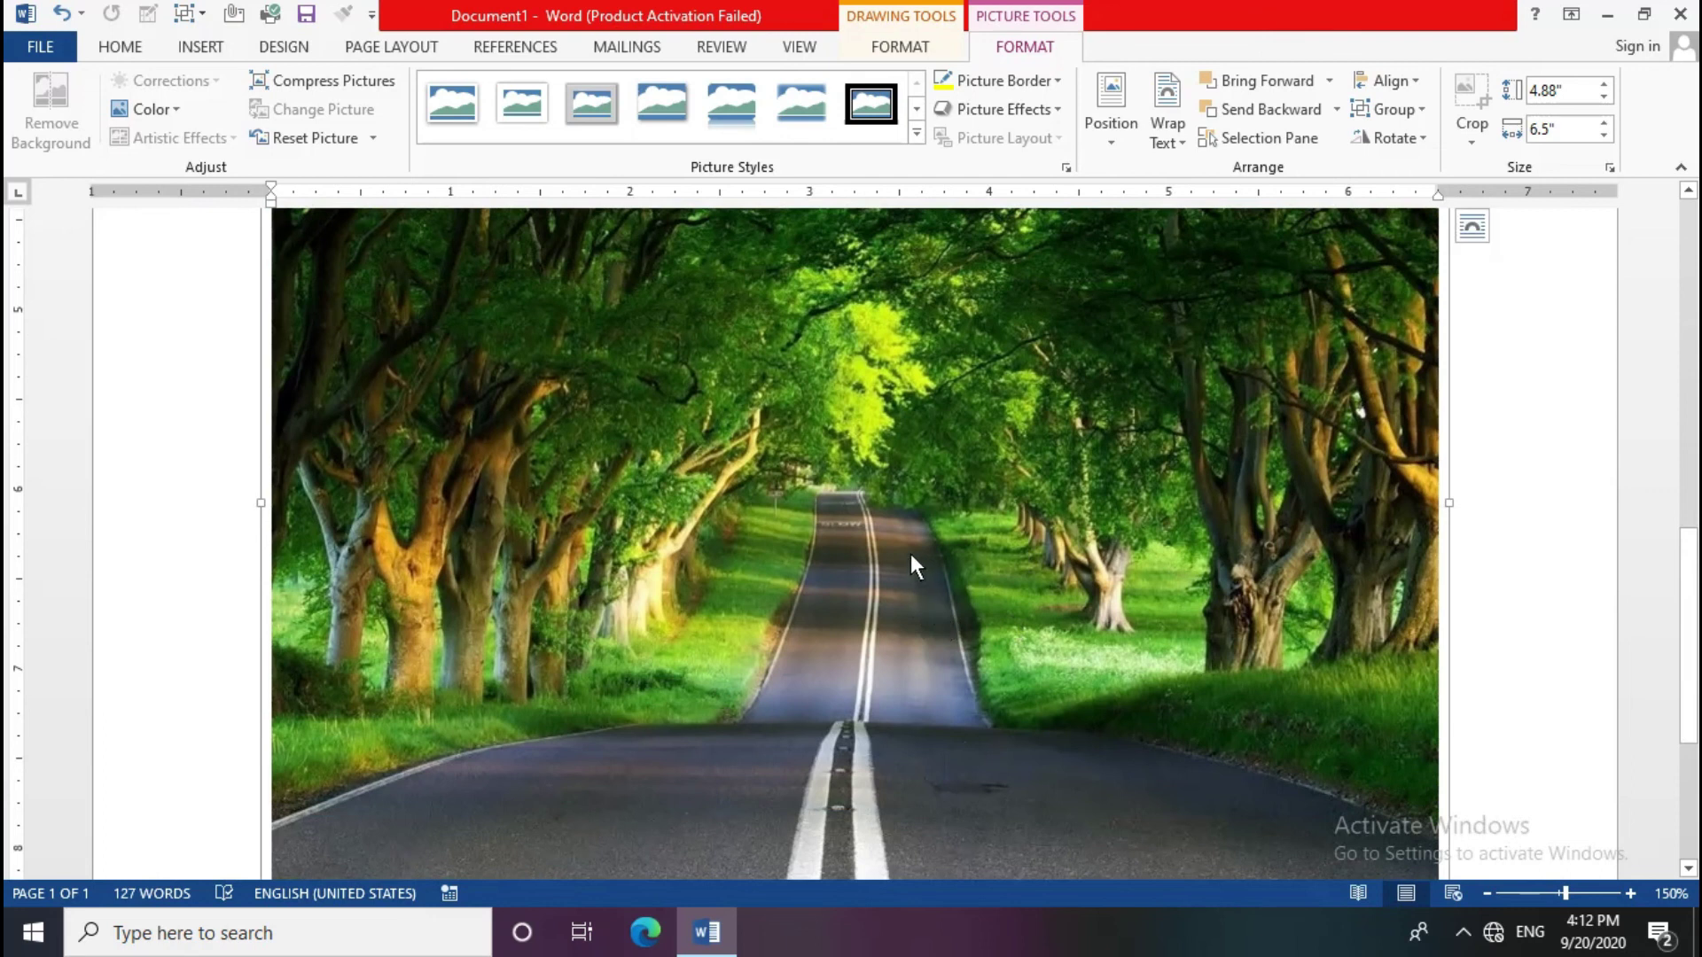
left_click(797, 108)
scroll(971, 493, "down", 4)
scroll(976, 477, "up", 2)
scroll(979, 476, "up", 2)
scroll(978, 476, "up", 2)
scroll(979, 476, "up", 2)
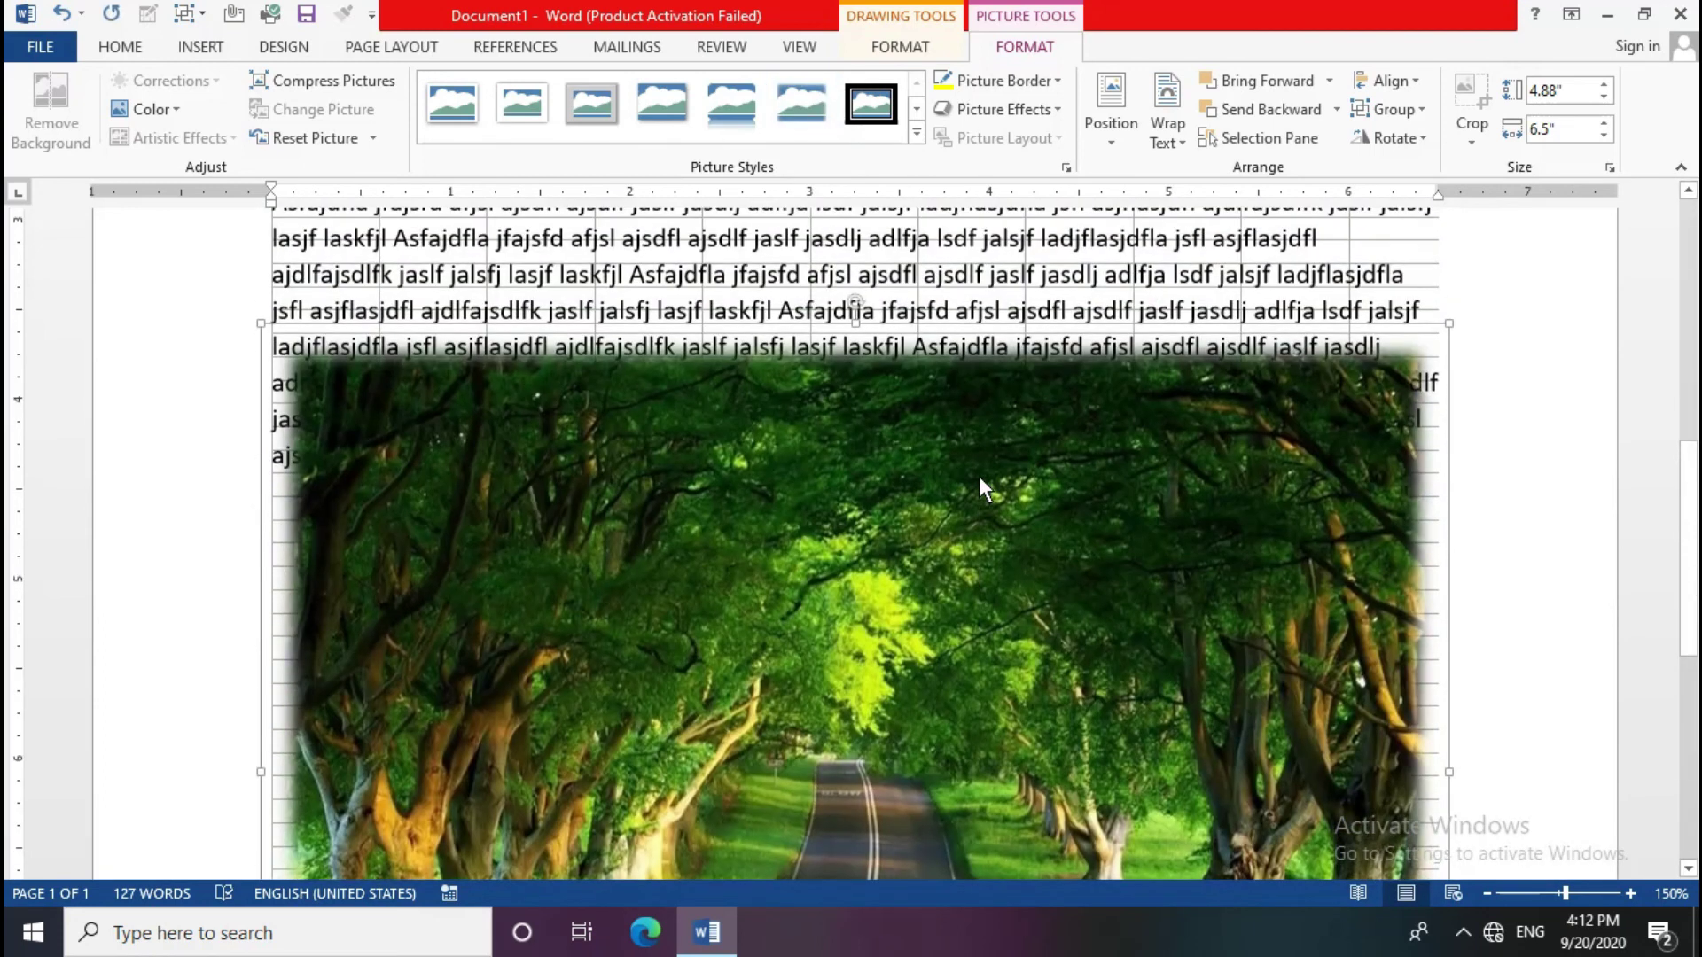
left_click(1408, 116)
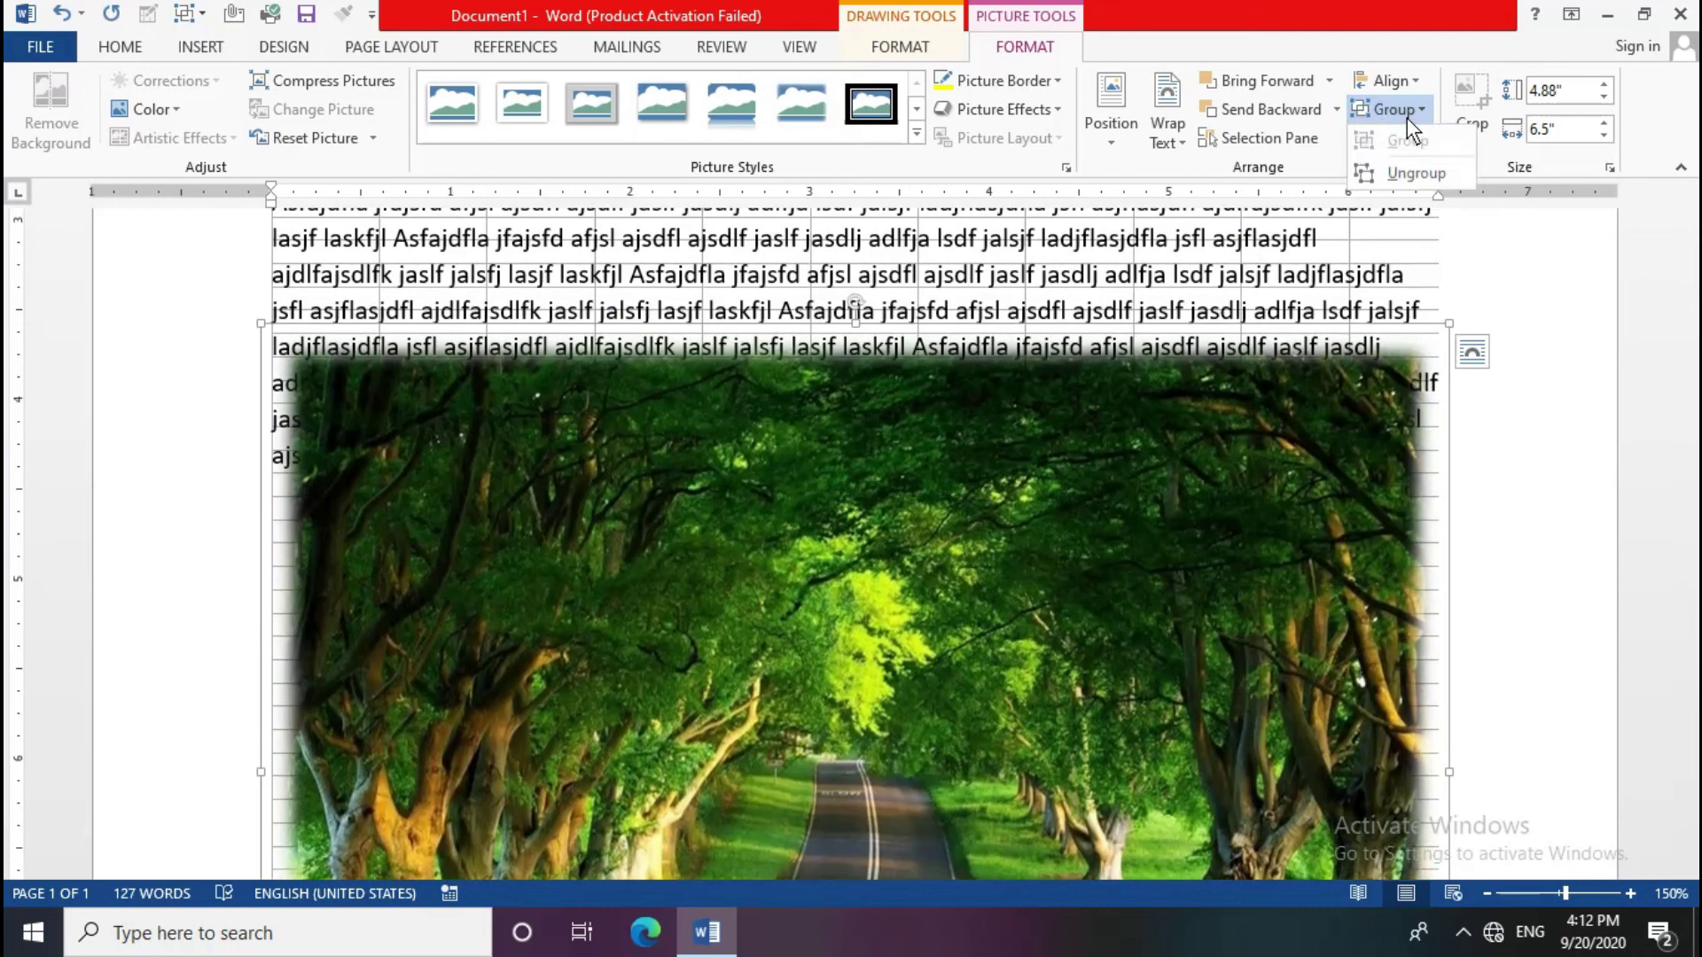
Step: Ungroup the car and road pictures
left_click(1423, 168)
scroll(1151, 550, "down", 2)
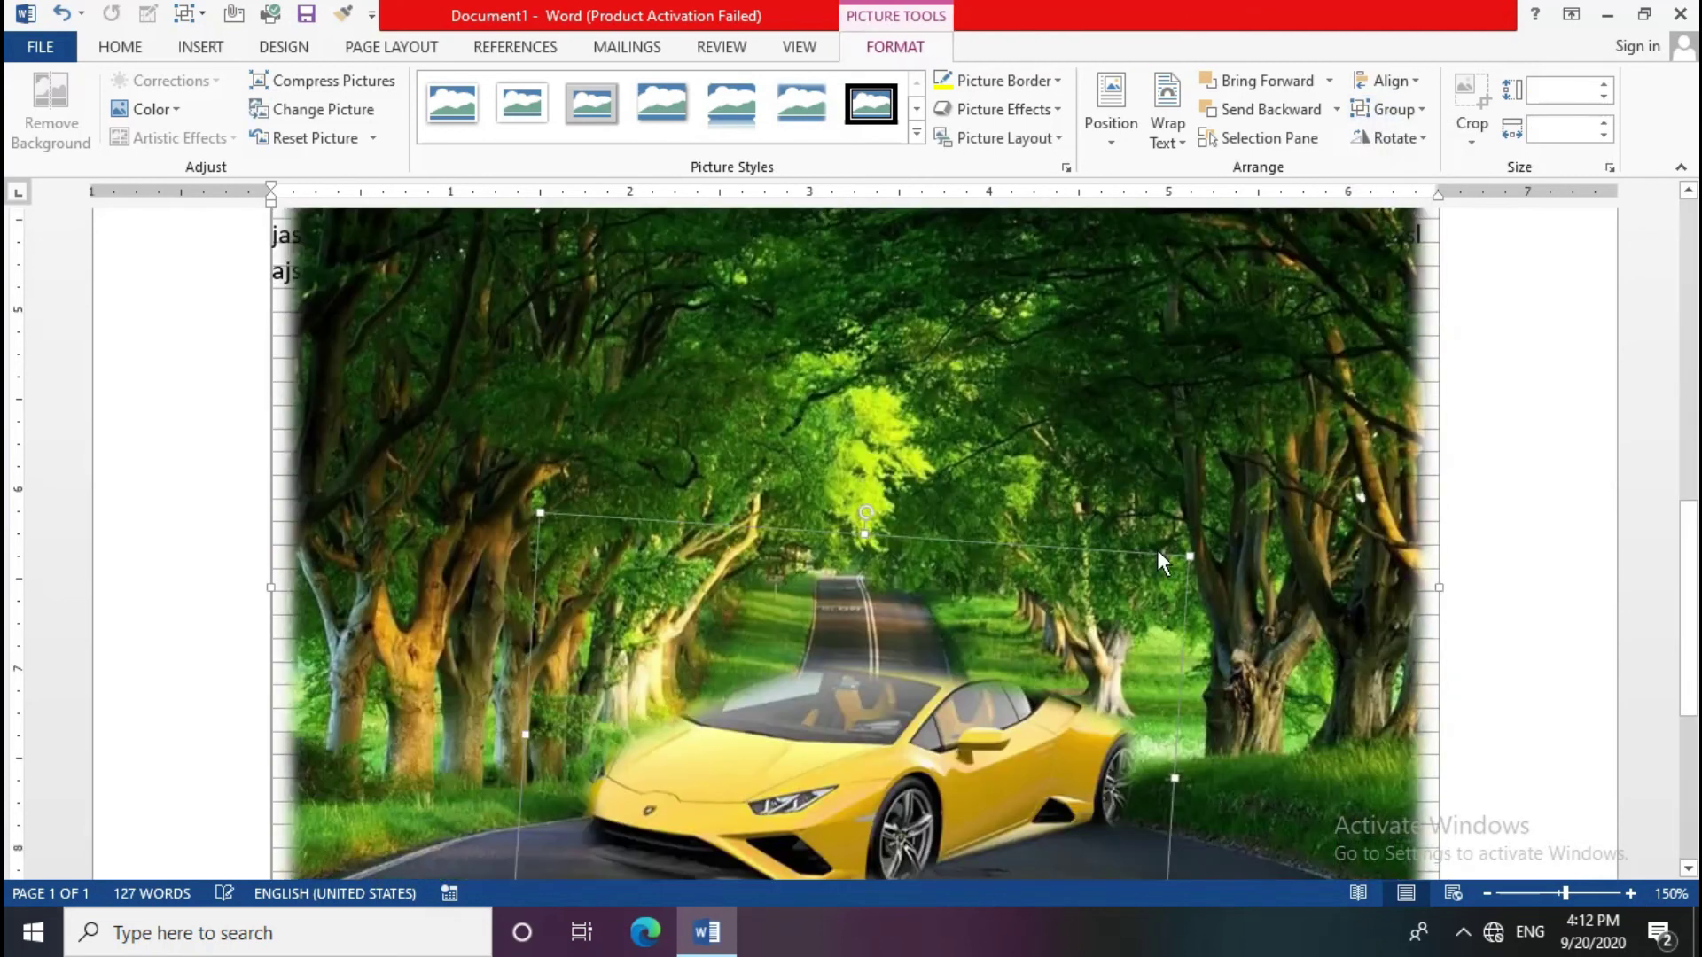
scroll(1161, 558, "down", 3)
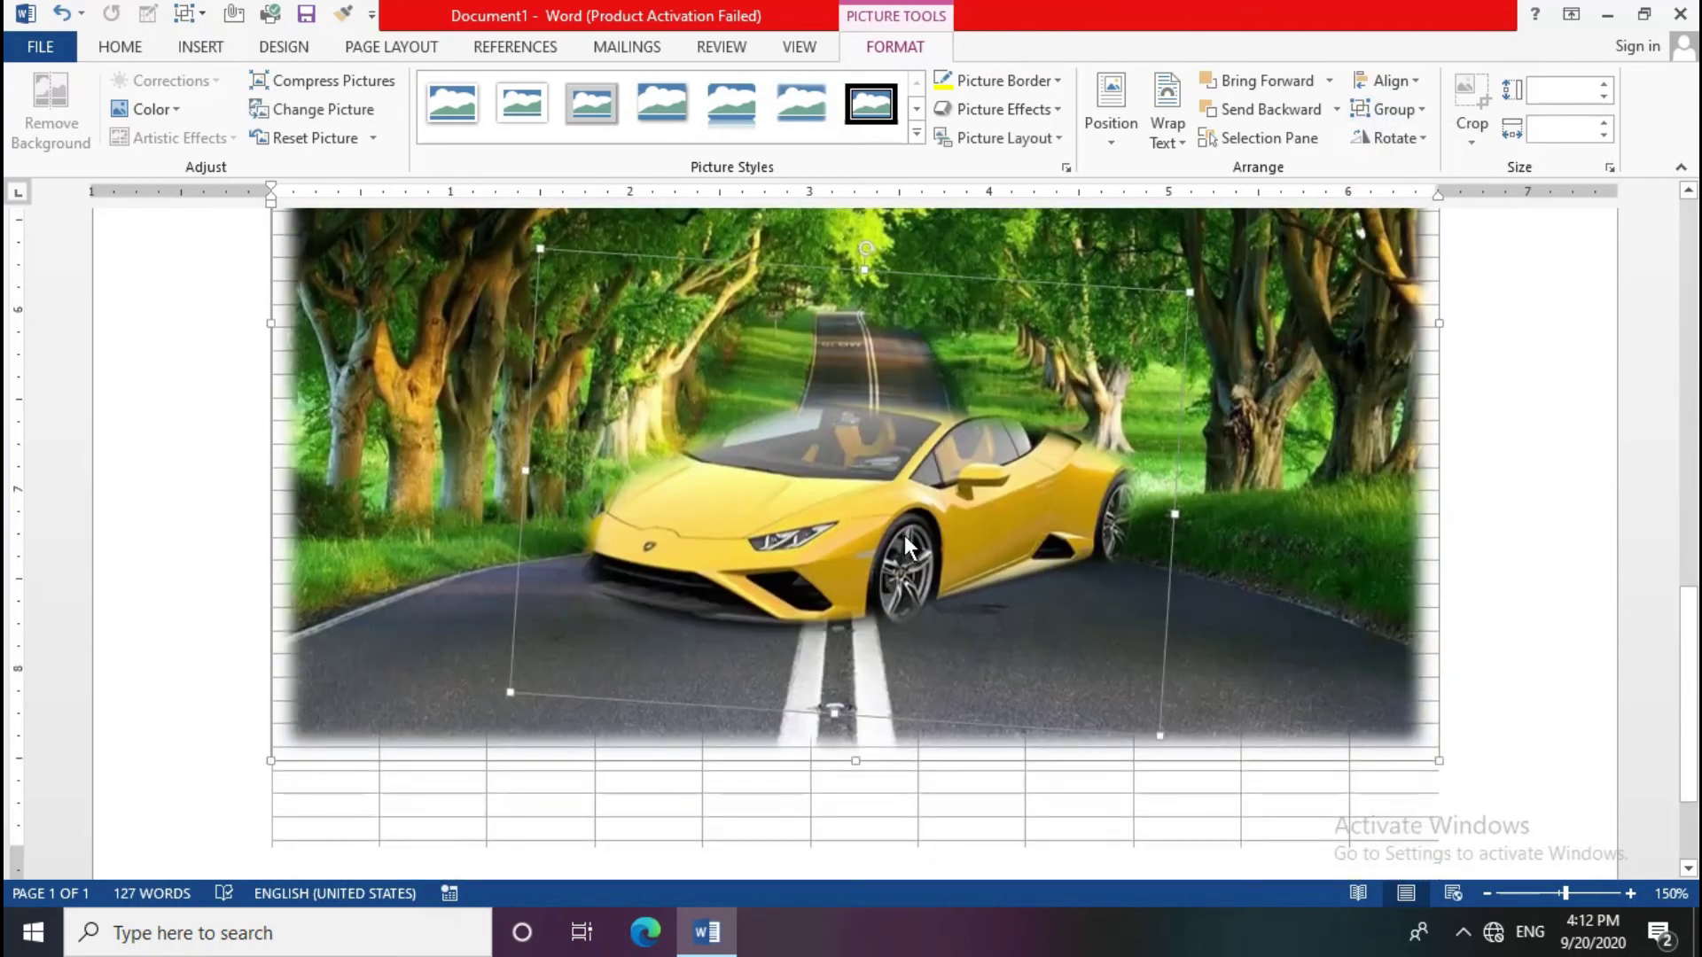
scroll(904, 536, "down", 2)
Step: Move the car picture lower and the road picture up and to the left
left_click_drag(855, 407, 837, 662)
scroll(1143, 650, "down", 1)
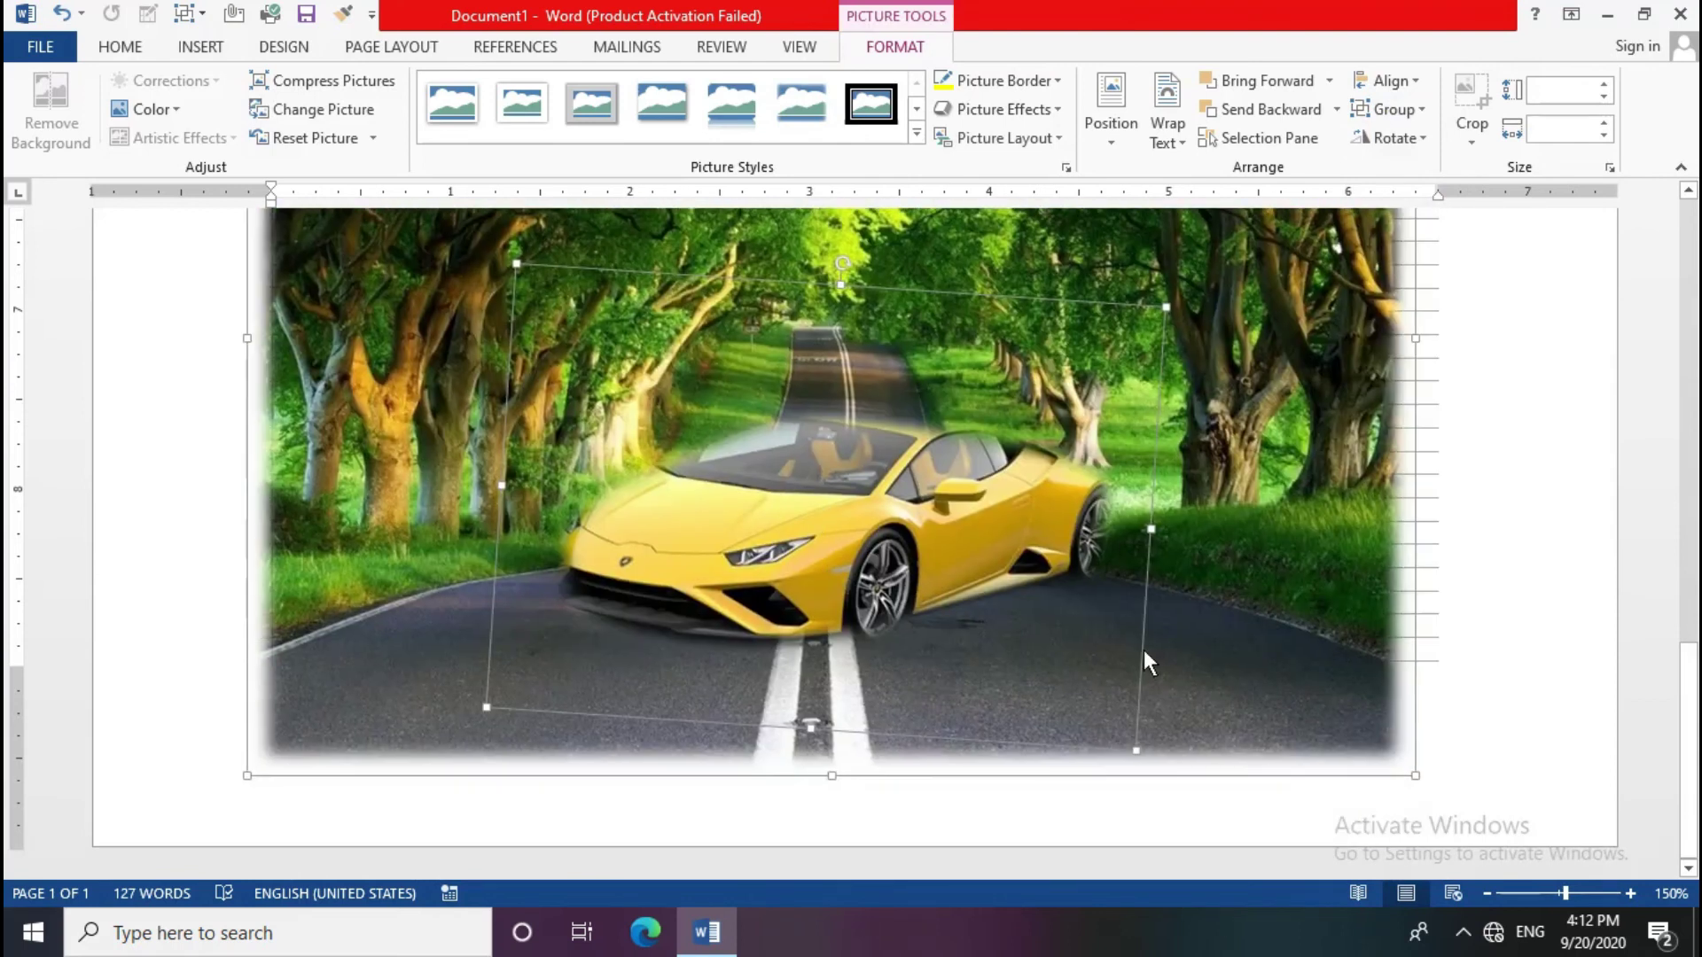
left_click(1514, 558)
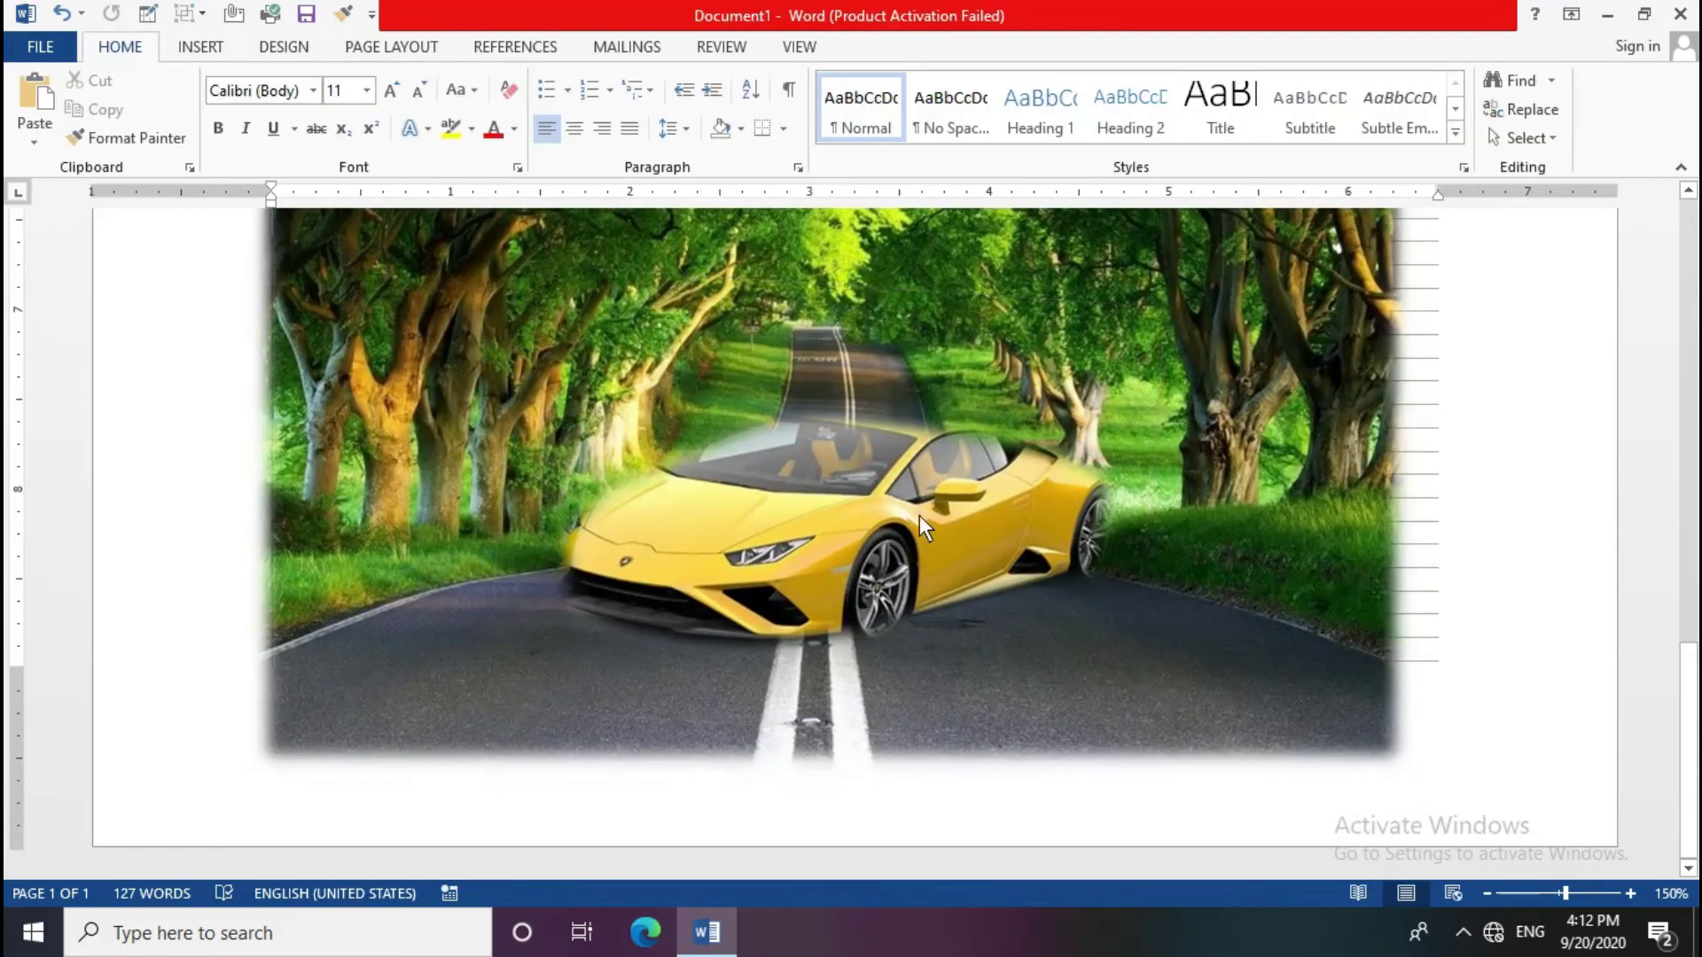
left_click_drag(864, 482, 892, 693)
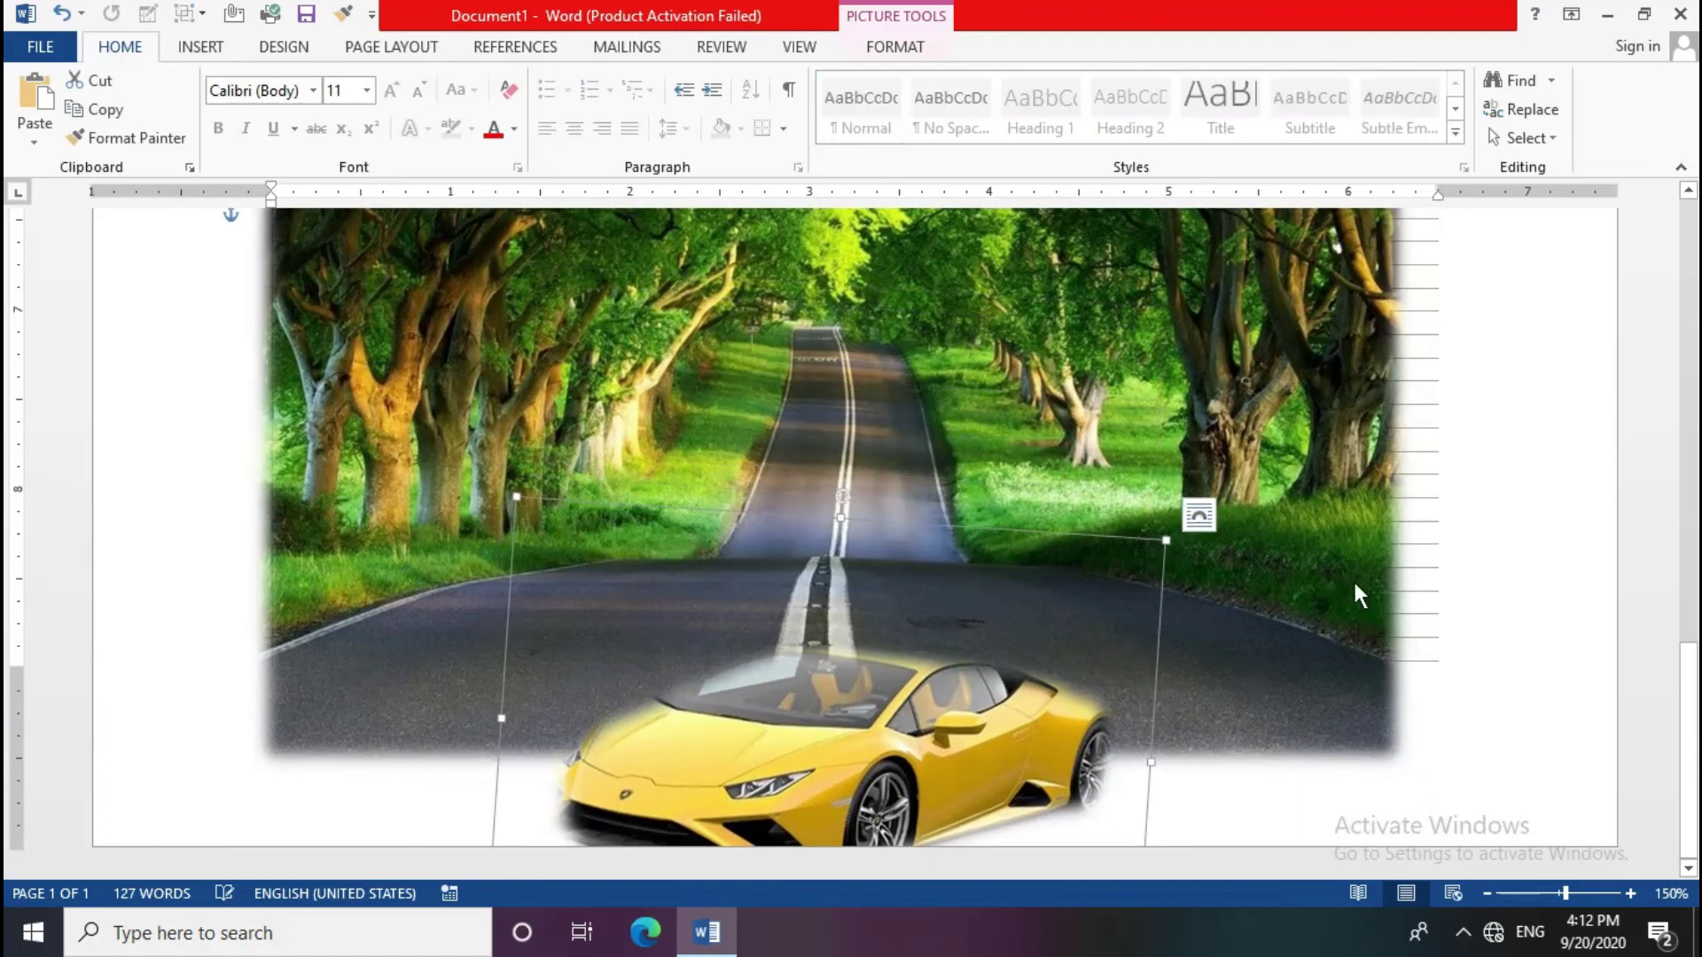
left_click_drag(1353, 578, 1306, 346)
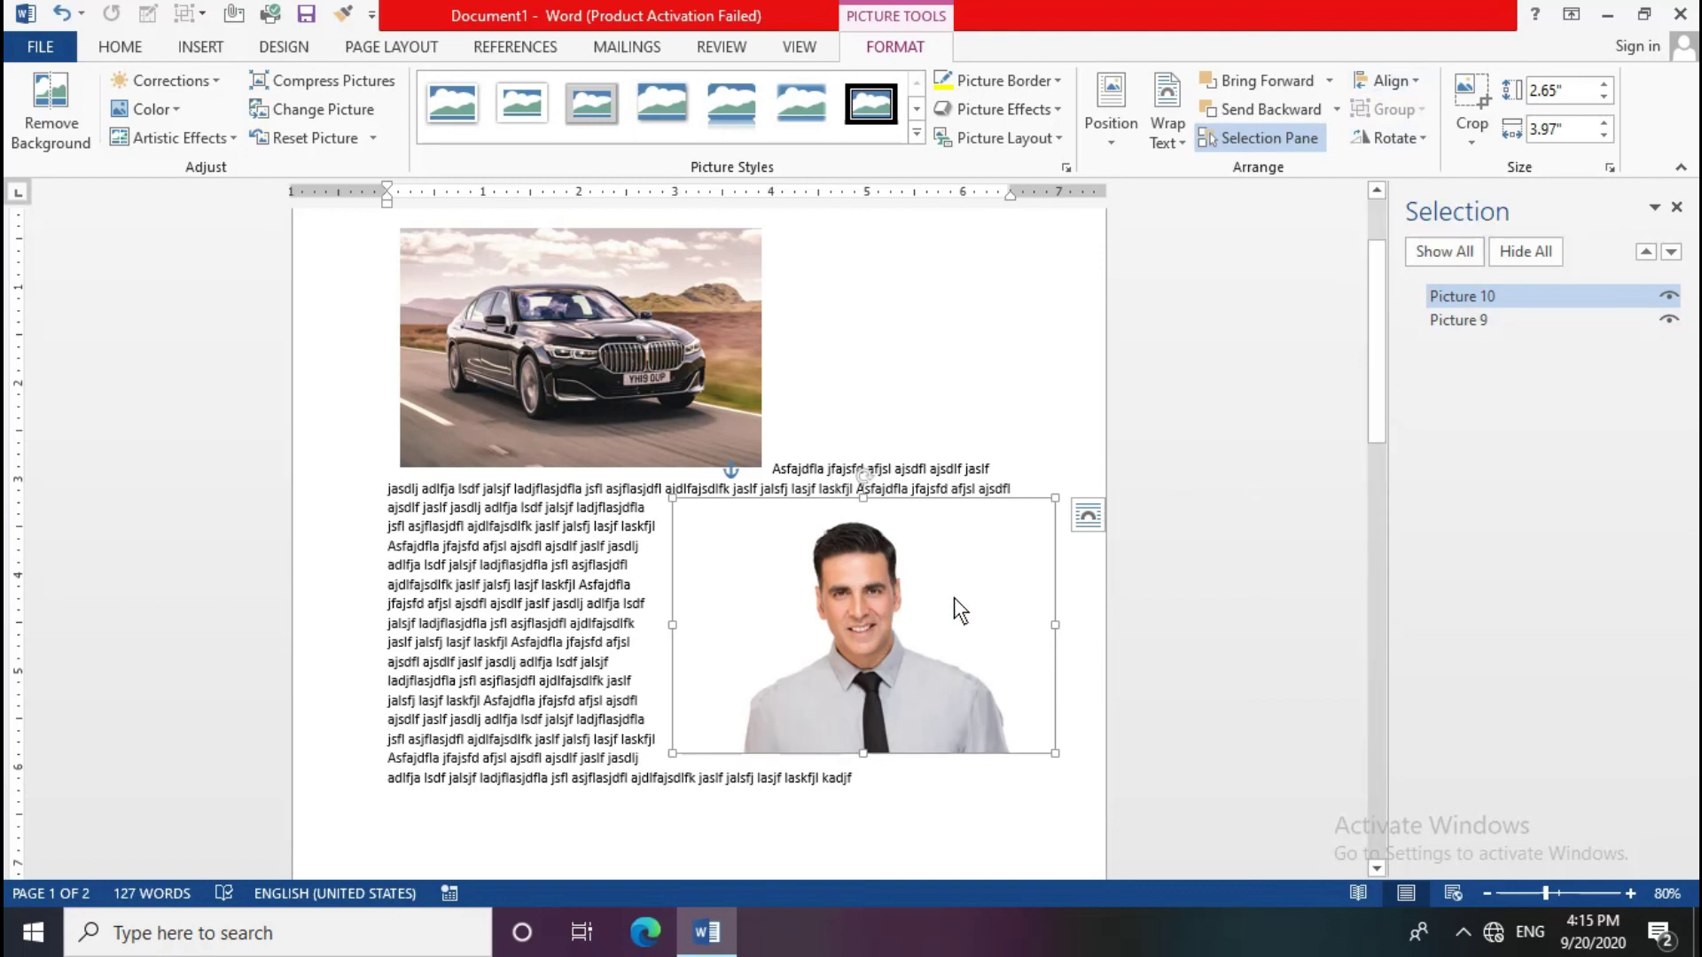
Step: Group the BMW car picture with the portrait and nudge the group slightly up
left_click(571, 331, "ctrl")
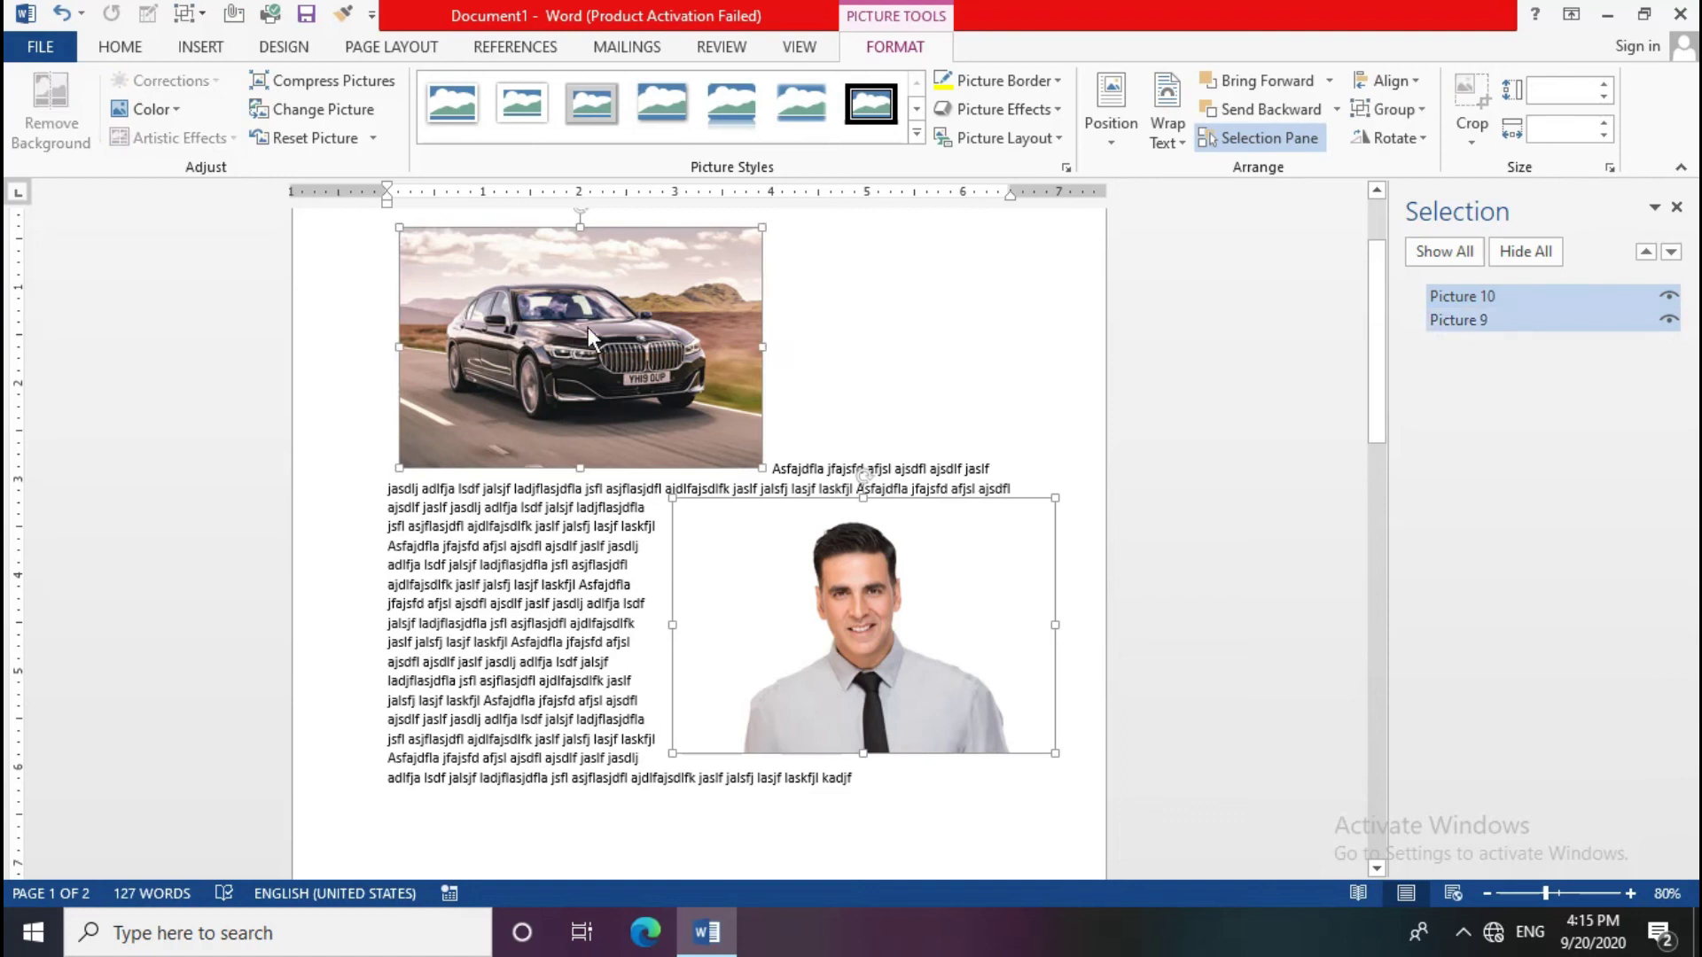
left_click(1411, 110)
left_click(1427, 138)
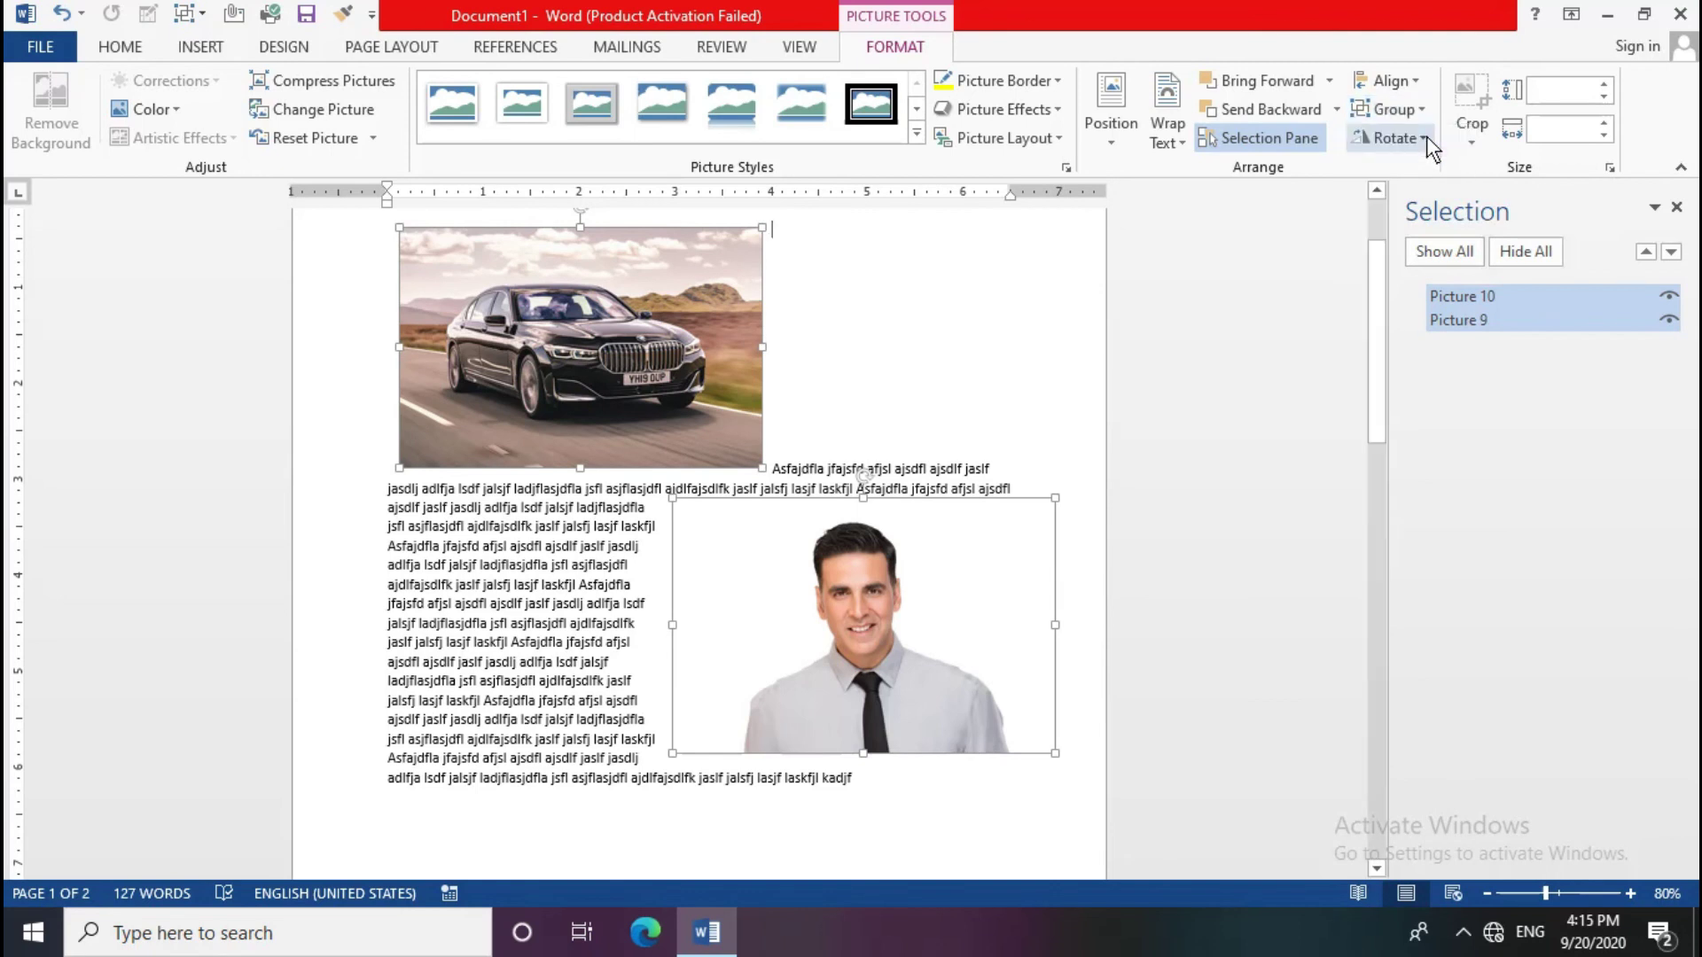
mouse_move(736, 450)
left_mouse_down()
mouse_move(744, 422)
mouse_move(709, 459)
left_mouse_up()
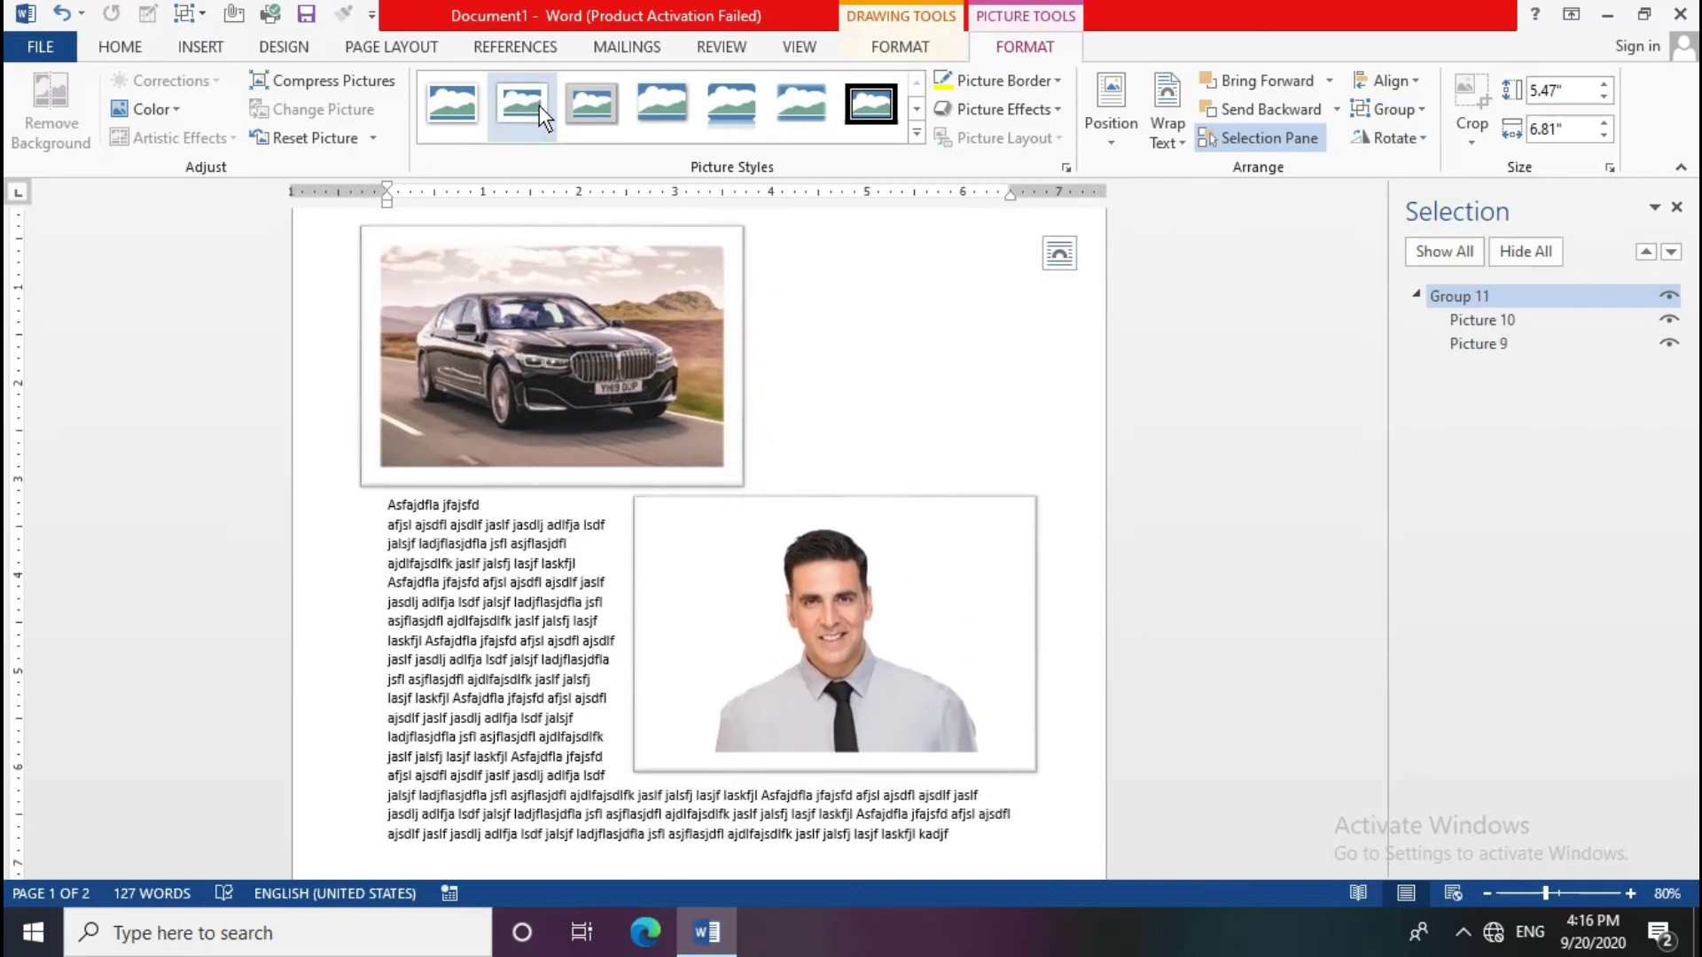
Step: Try framed and reflected picture styles and a light orange recolour, then reset both pictures
left_click(457, 109)
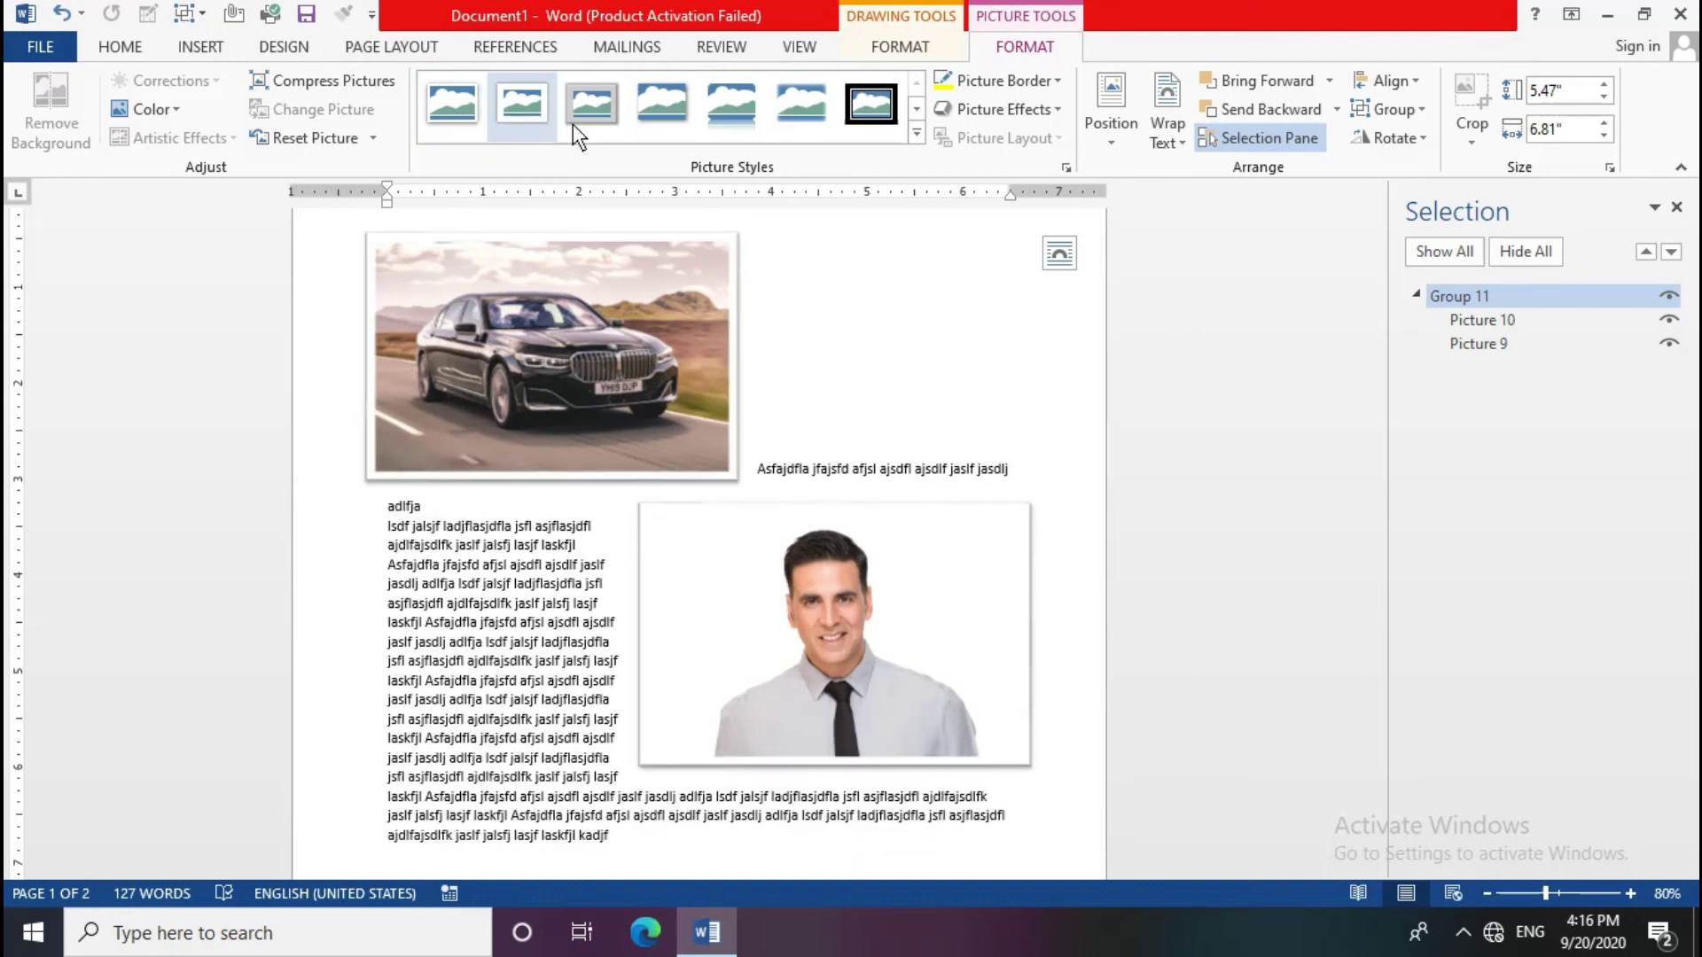
left_click(732, 110)
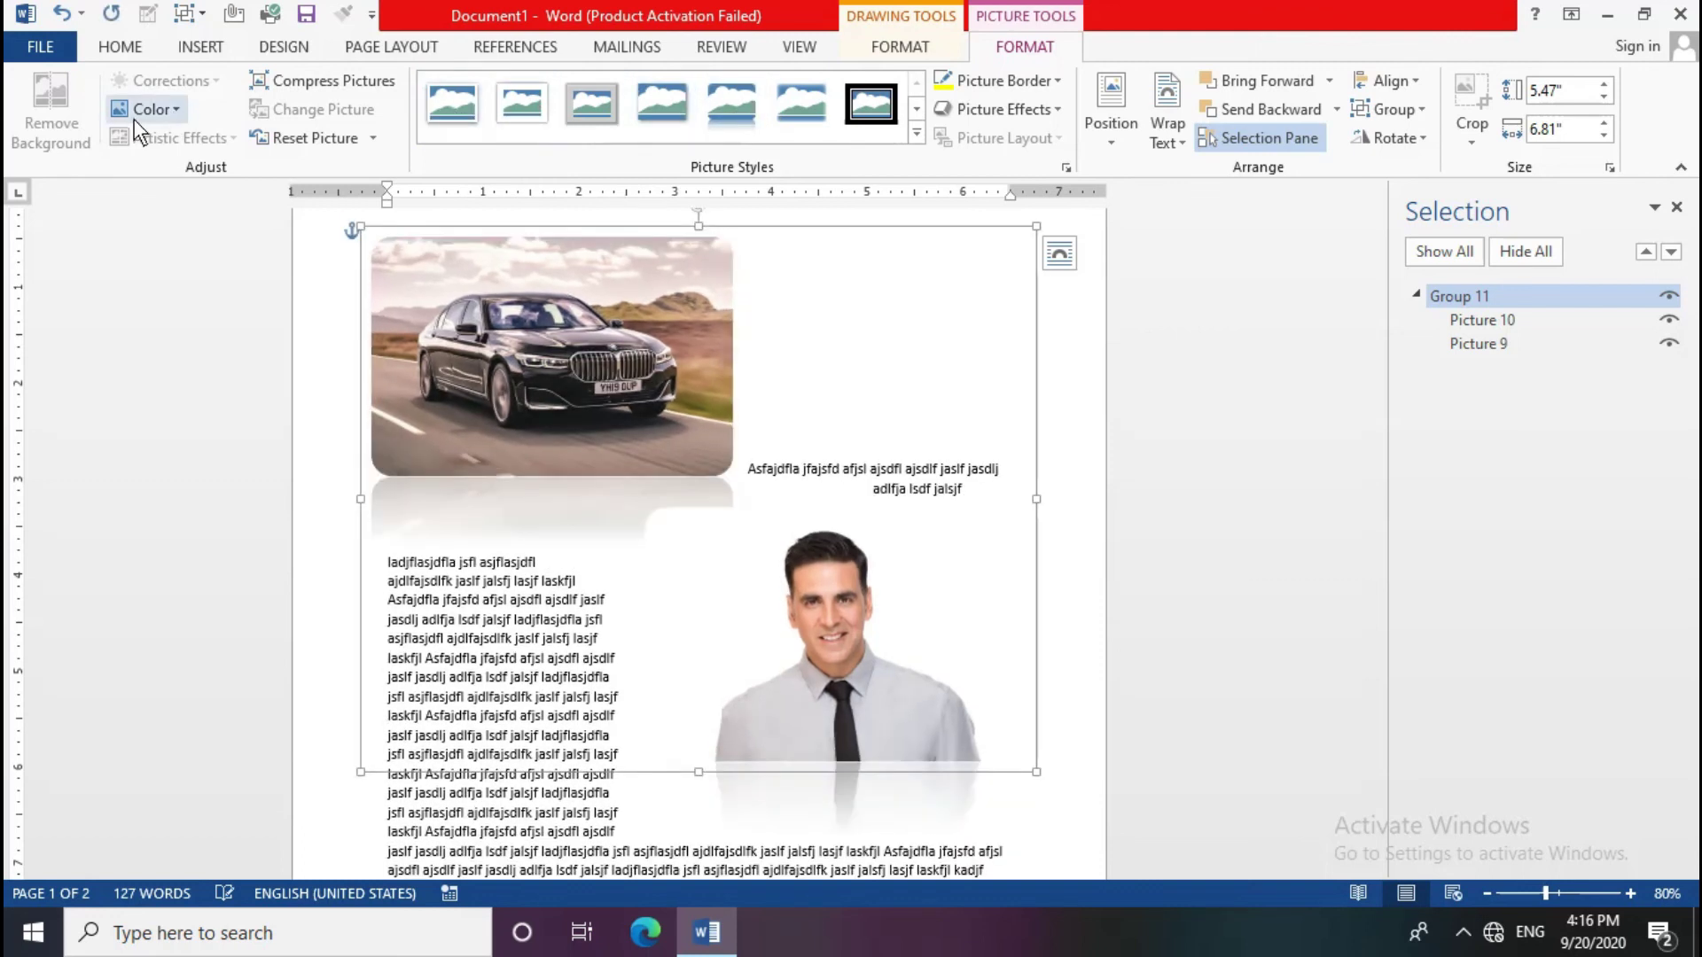
left_click(136, 116)
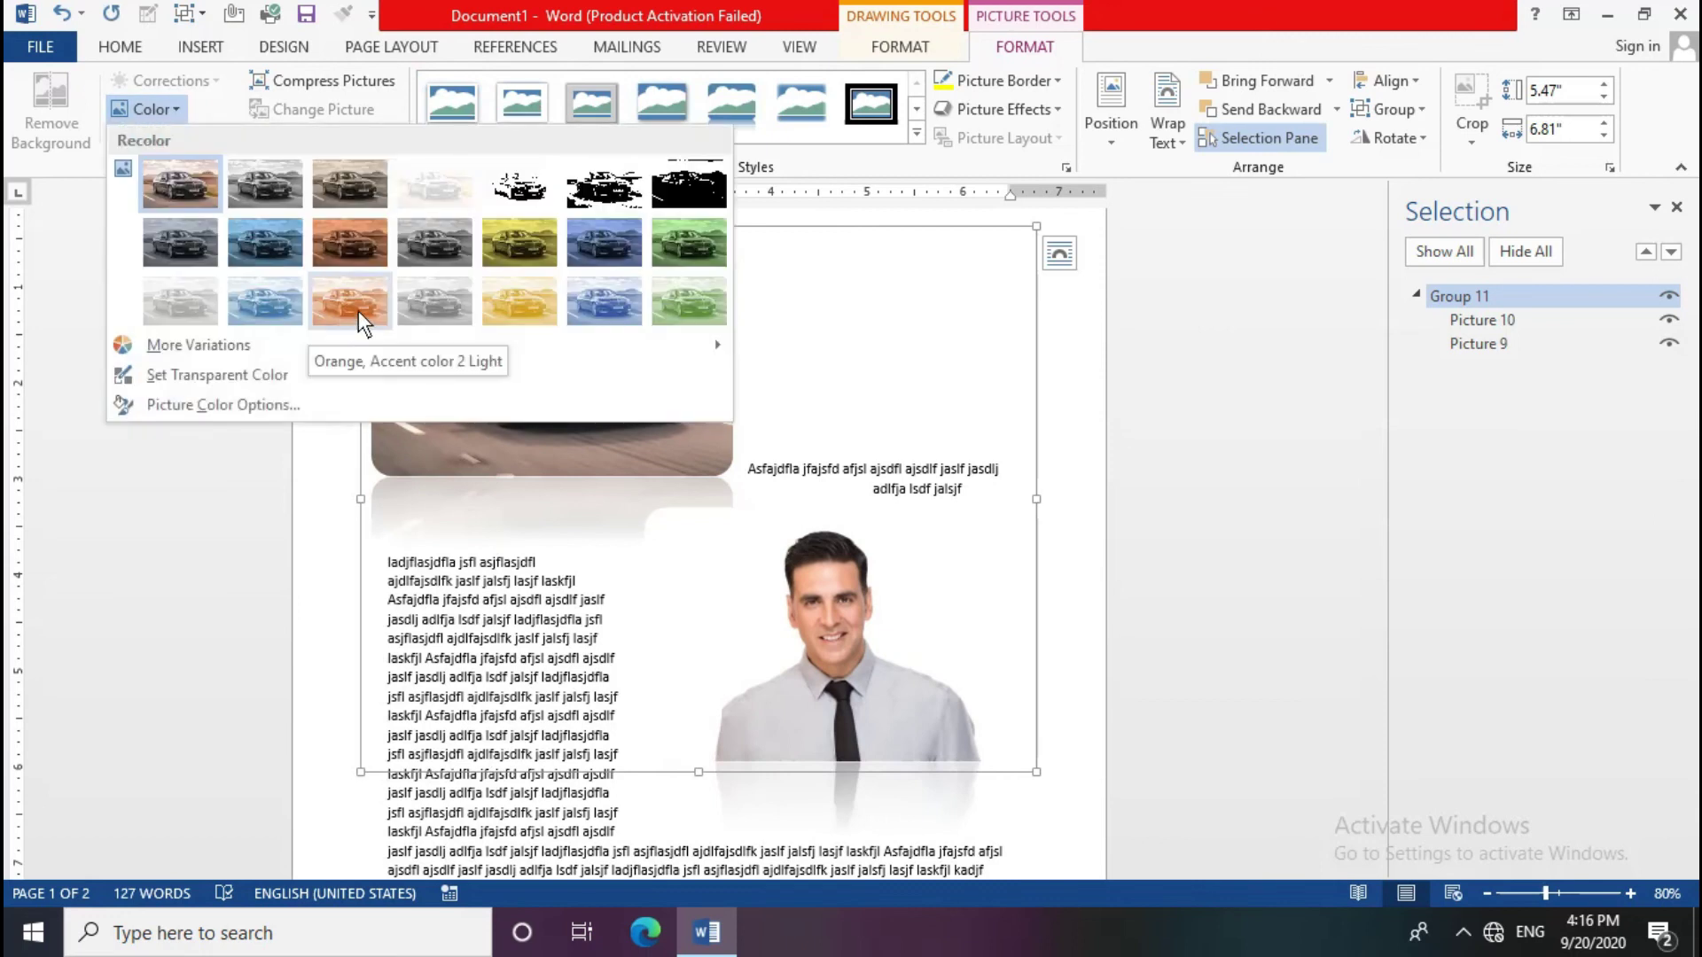
left_click(359, 310)
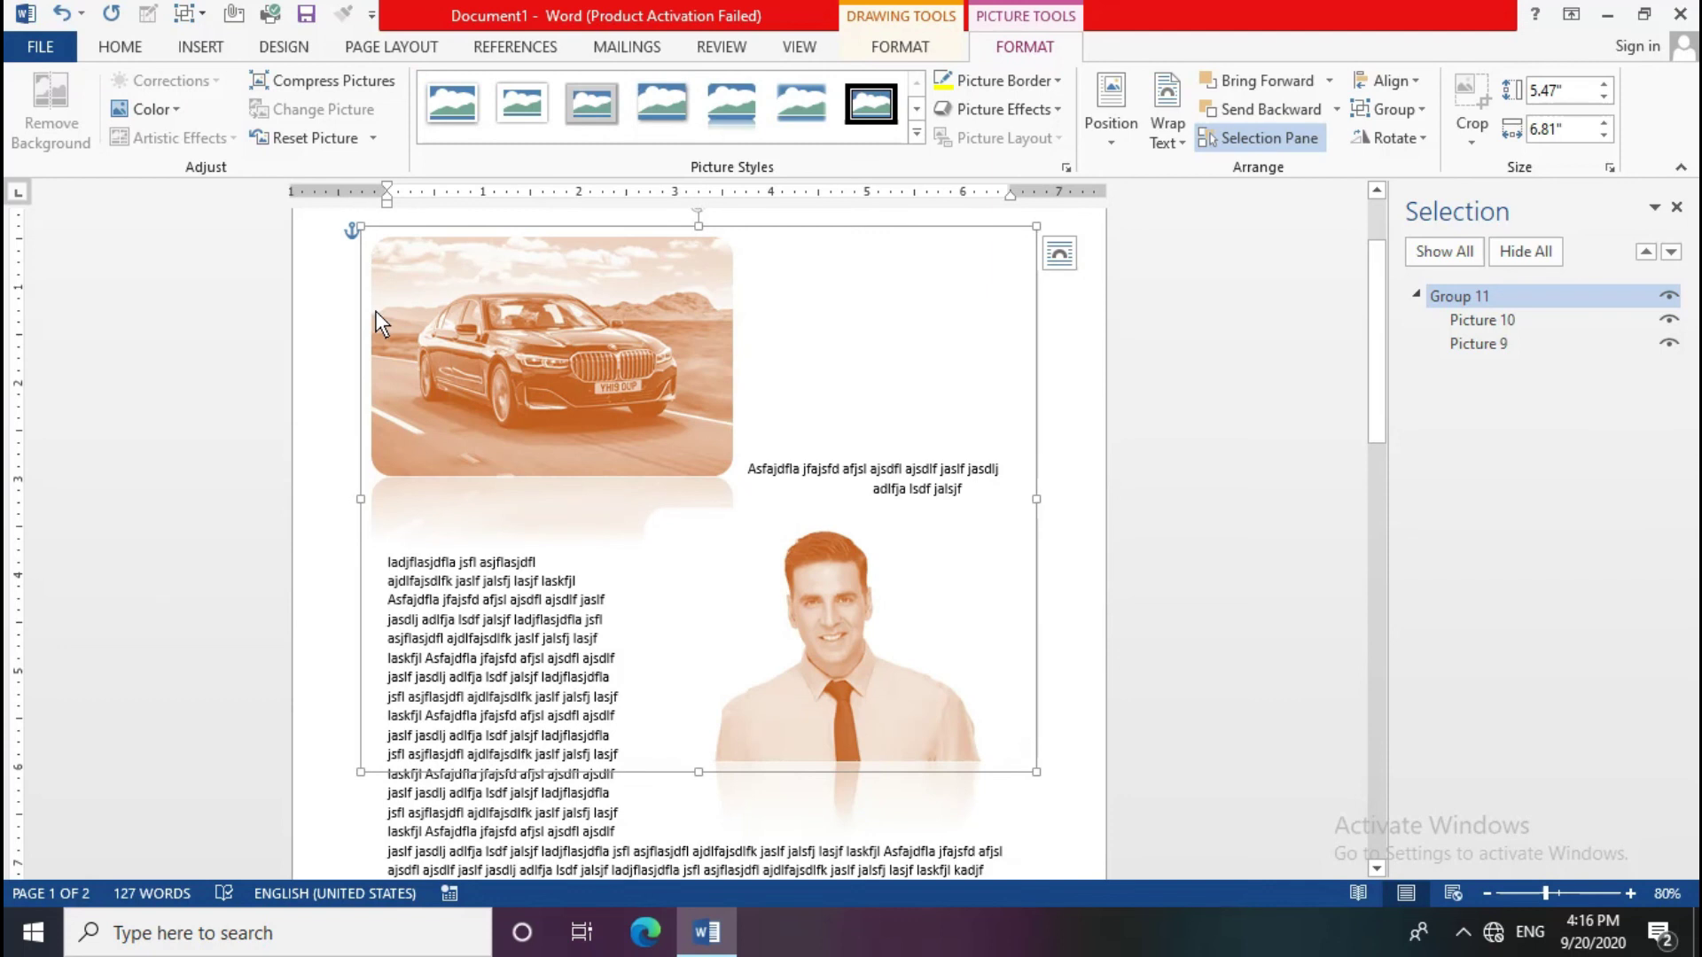
left_click(285, 141)
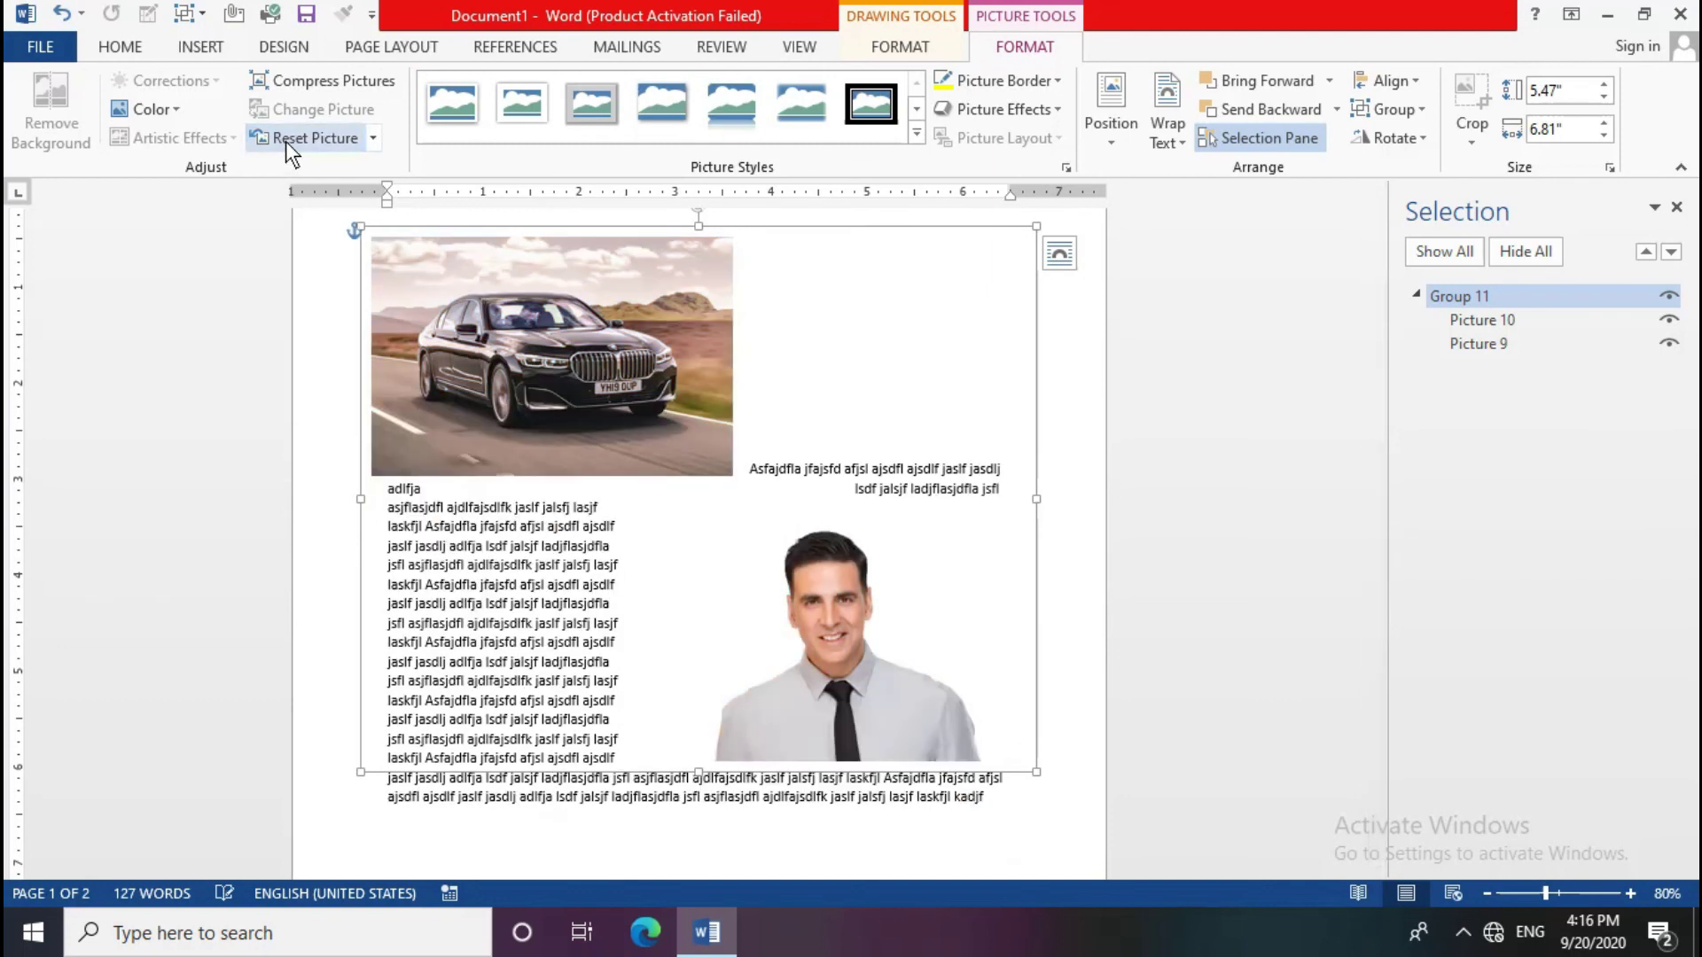
left_click(1422, 111)
Step: Ungroup the pictures and flip the BMW car picture horizontally
left_click(1432, 169)
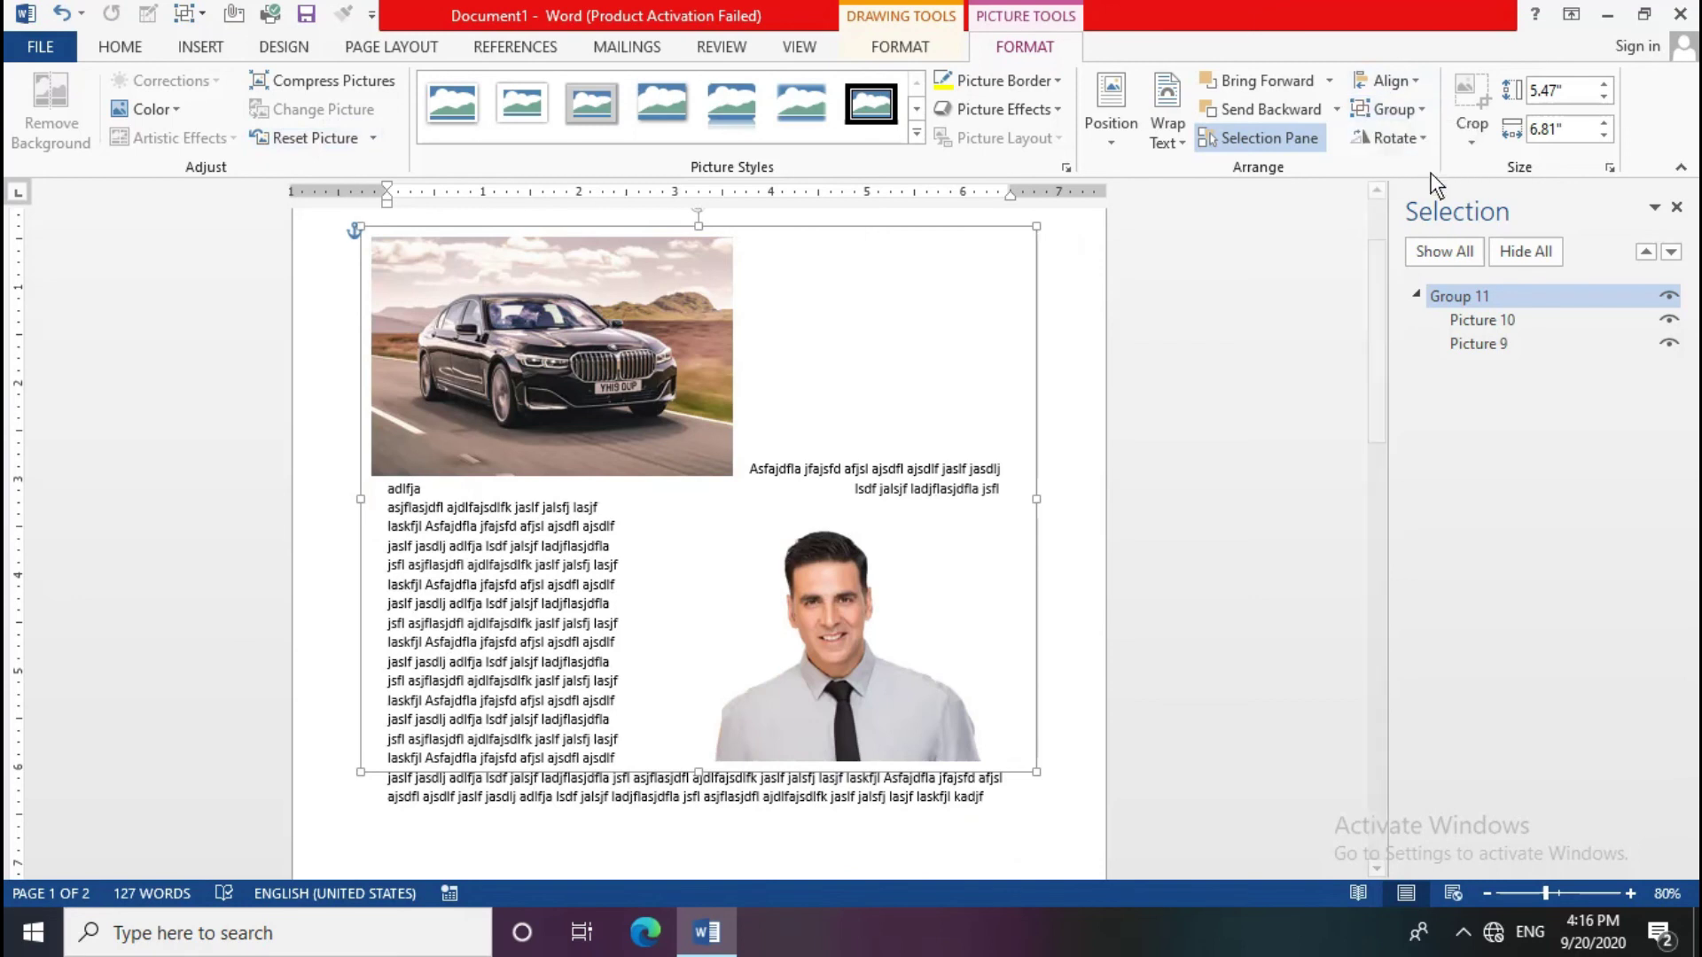
left_click(598, 565)
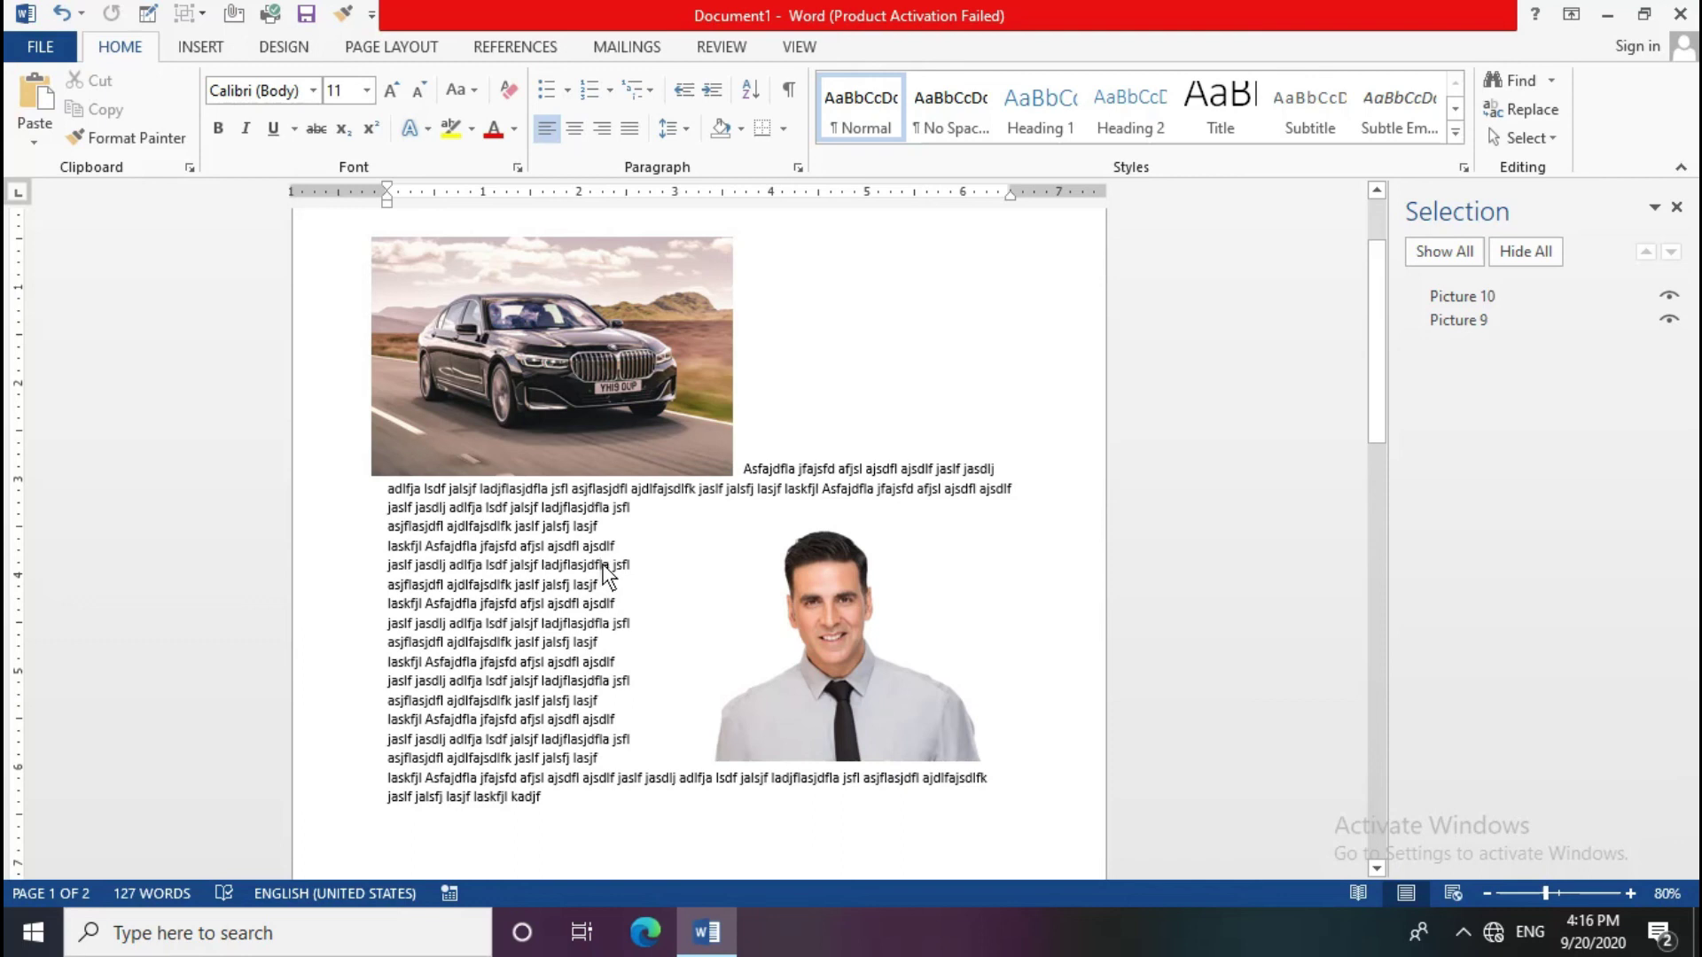
left_click(629, 403)
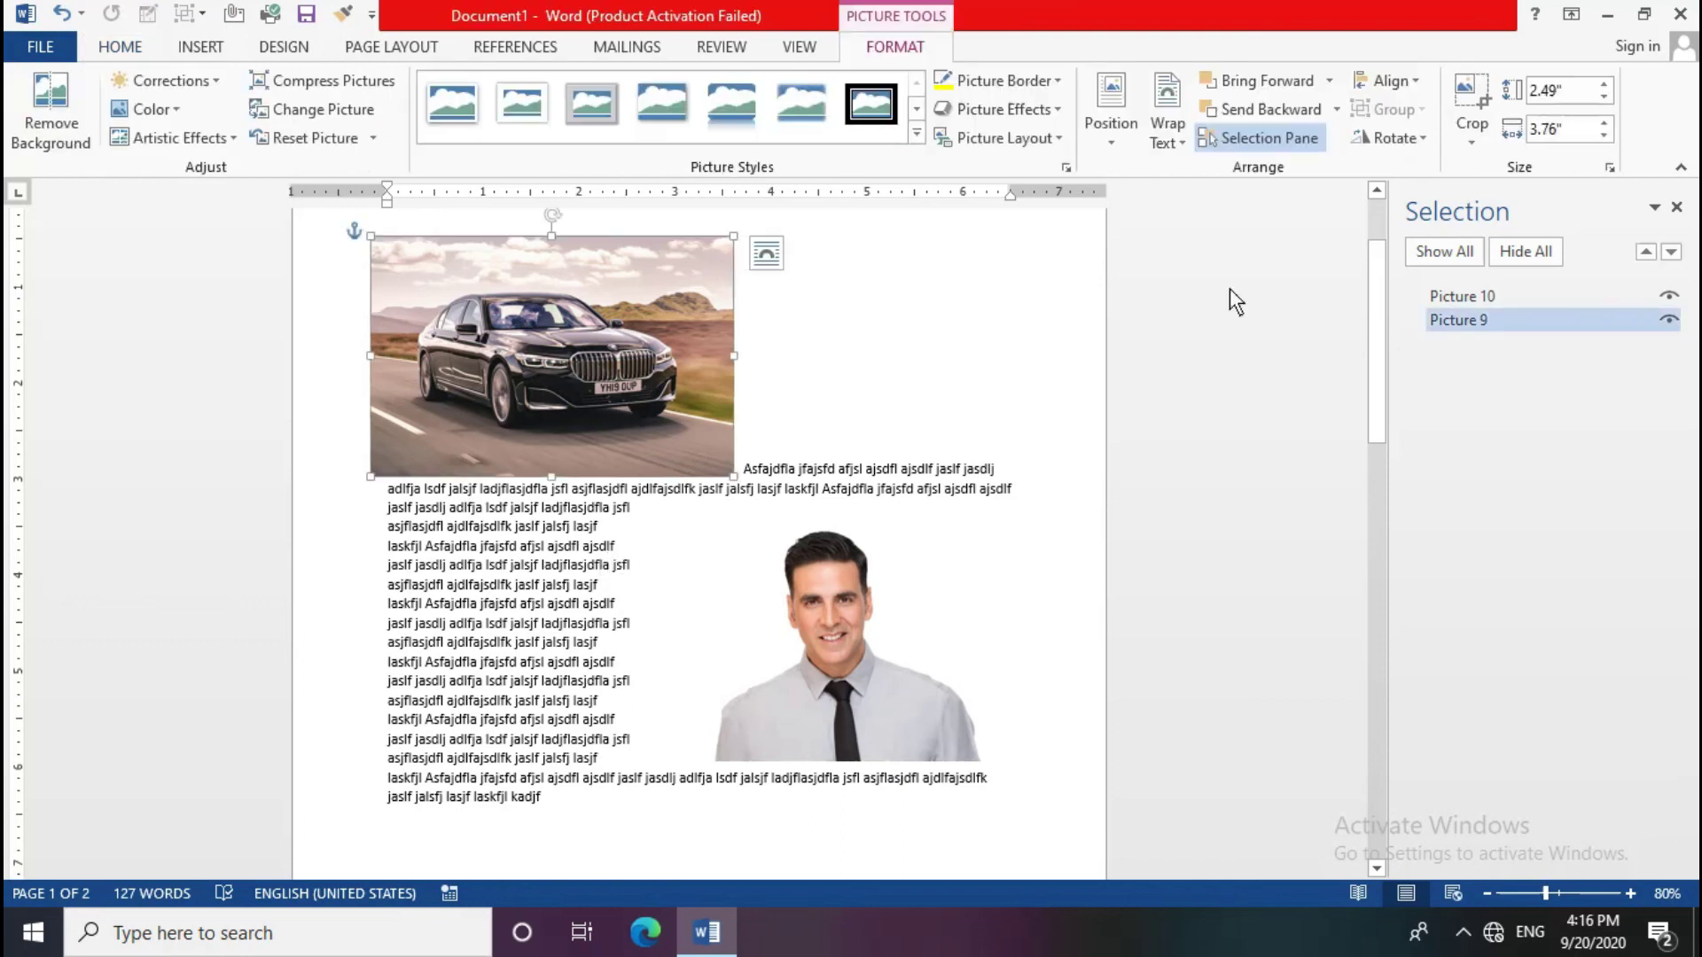
left_click(1407, 141)
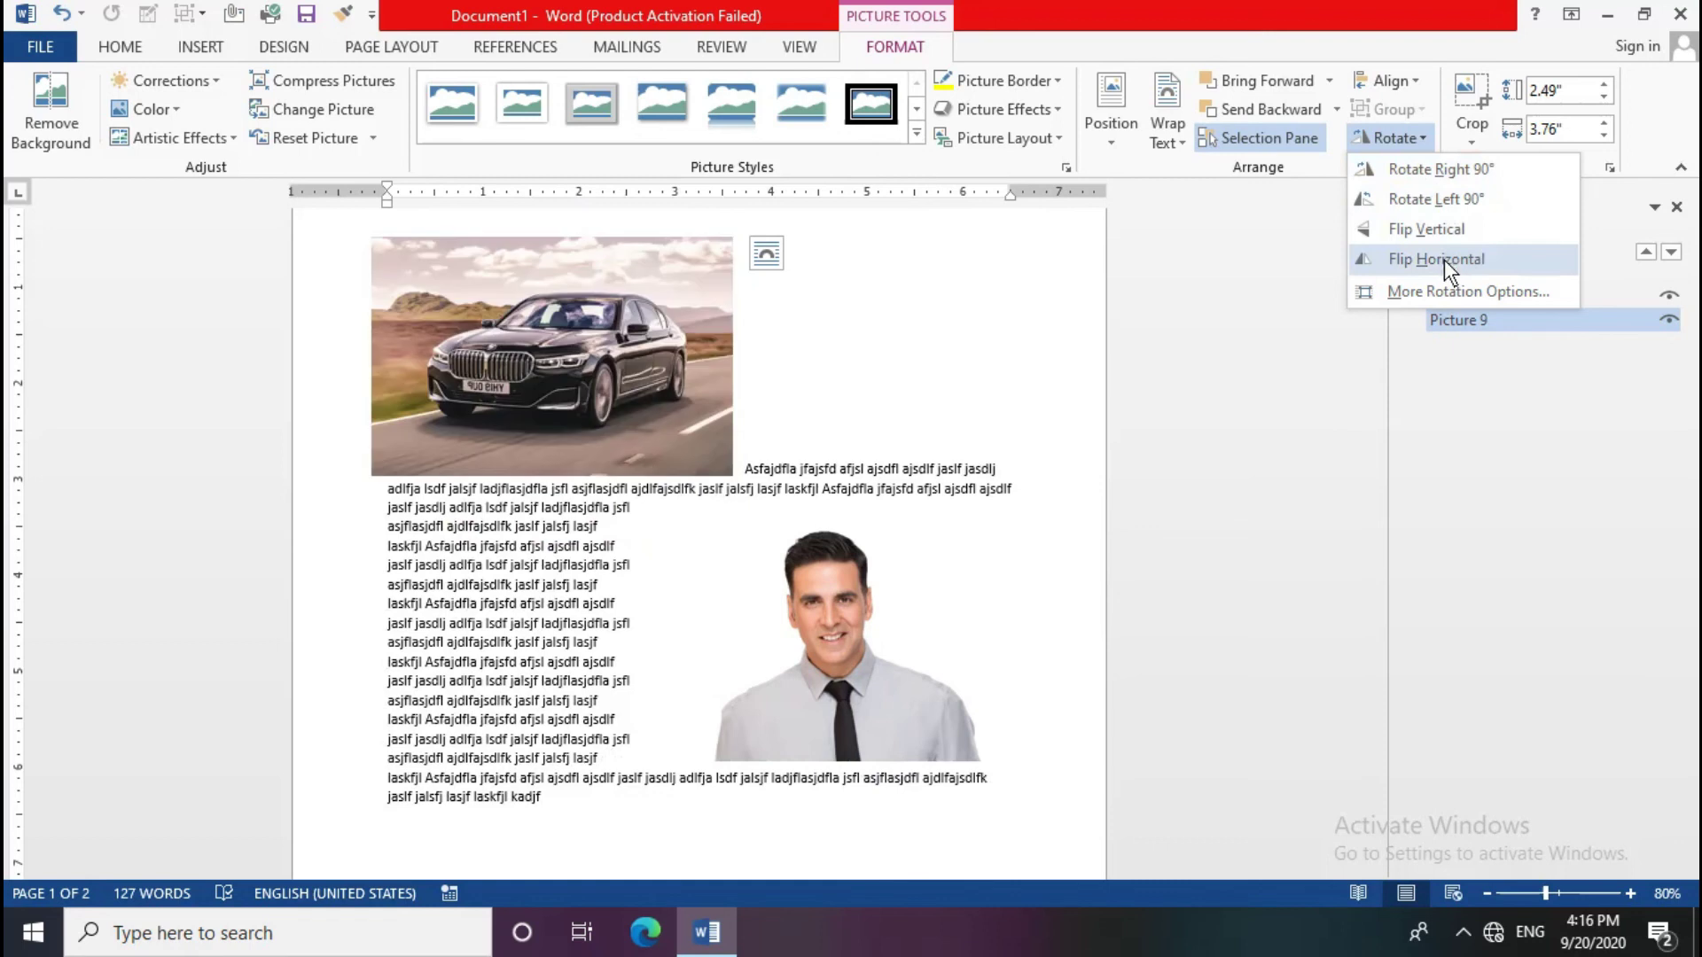
left_click(1444, 259)
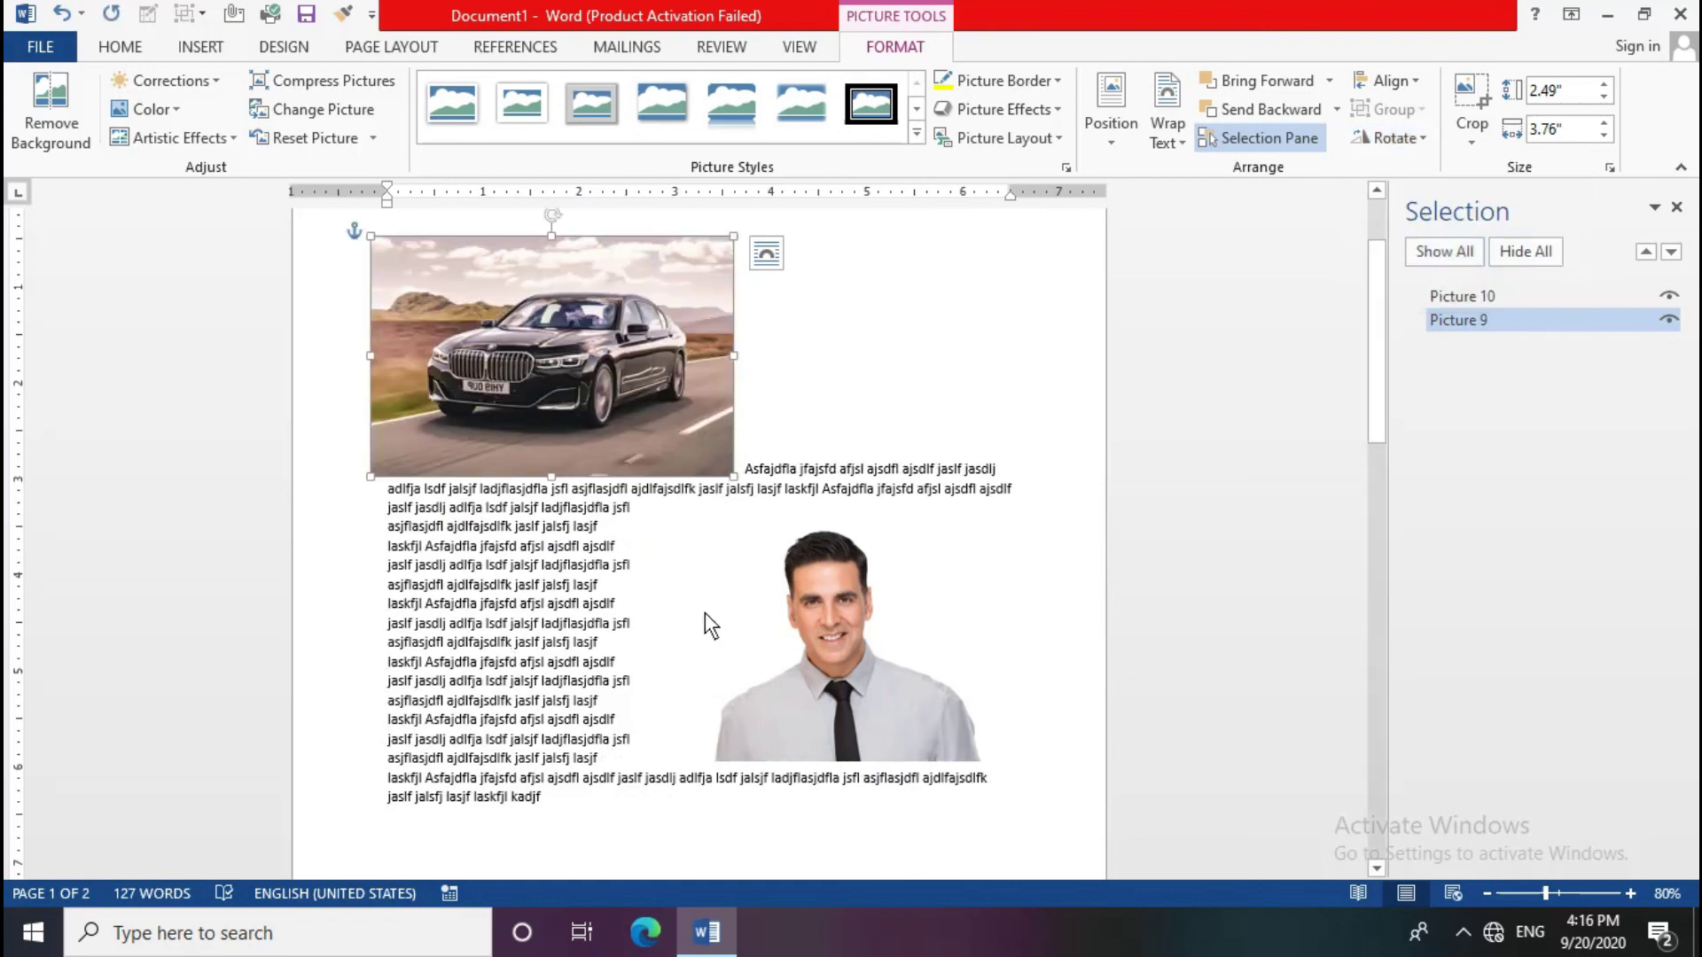
left_click(799, 657)
Step: Leave the portrait unflipped and move the car picture toward the page centre
left_click(1388, 138)
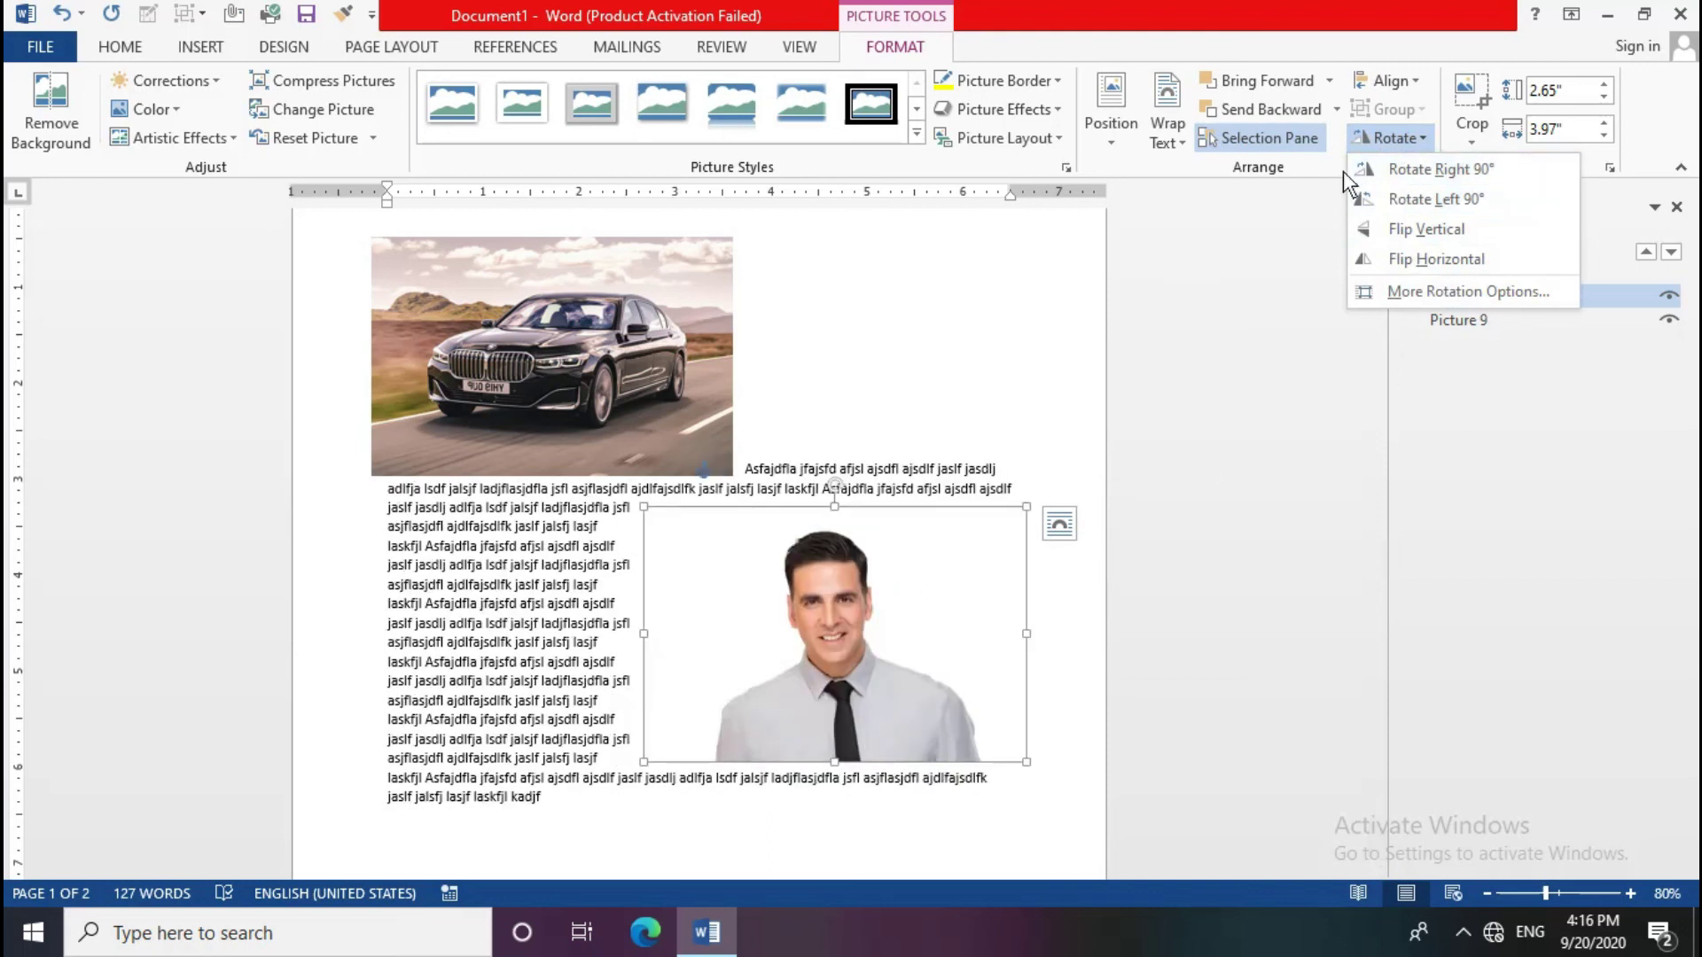
left_click(559, 346)
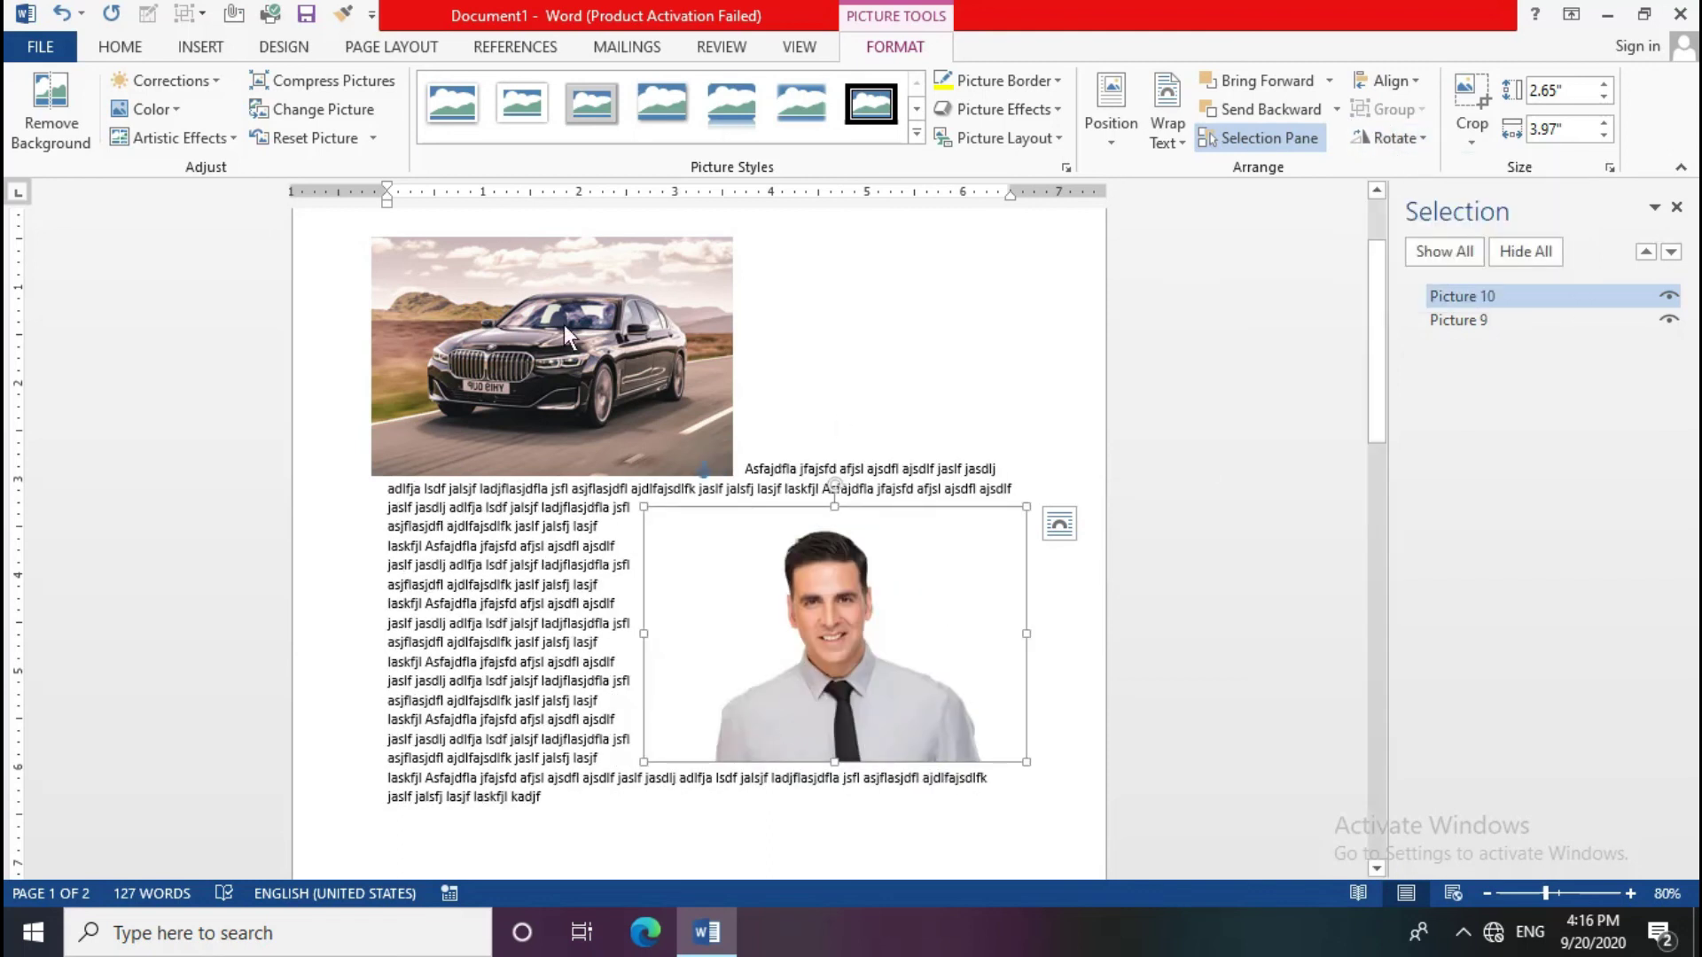
left_click(583, 354)
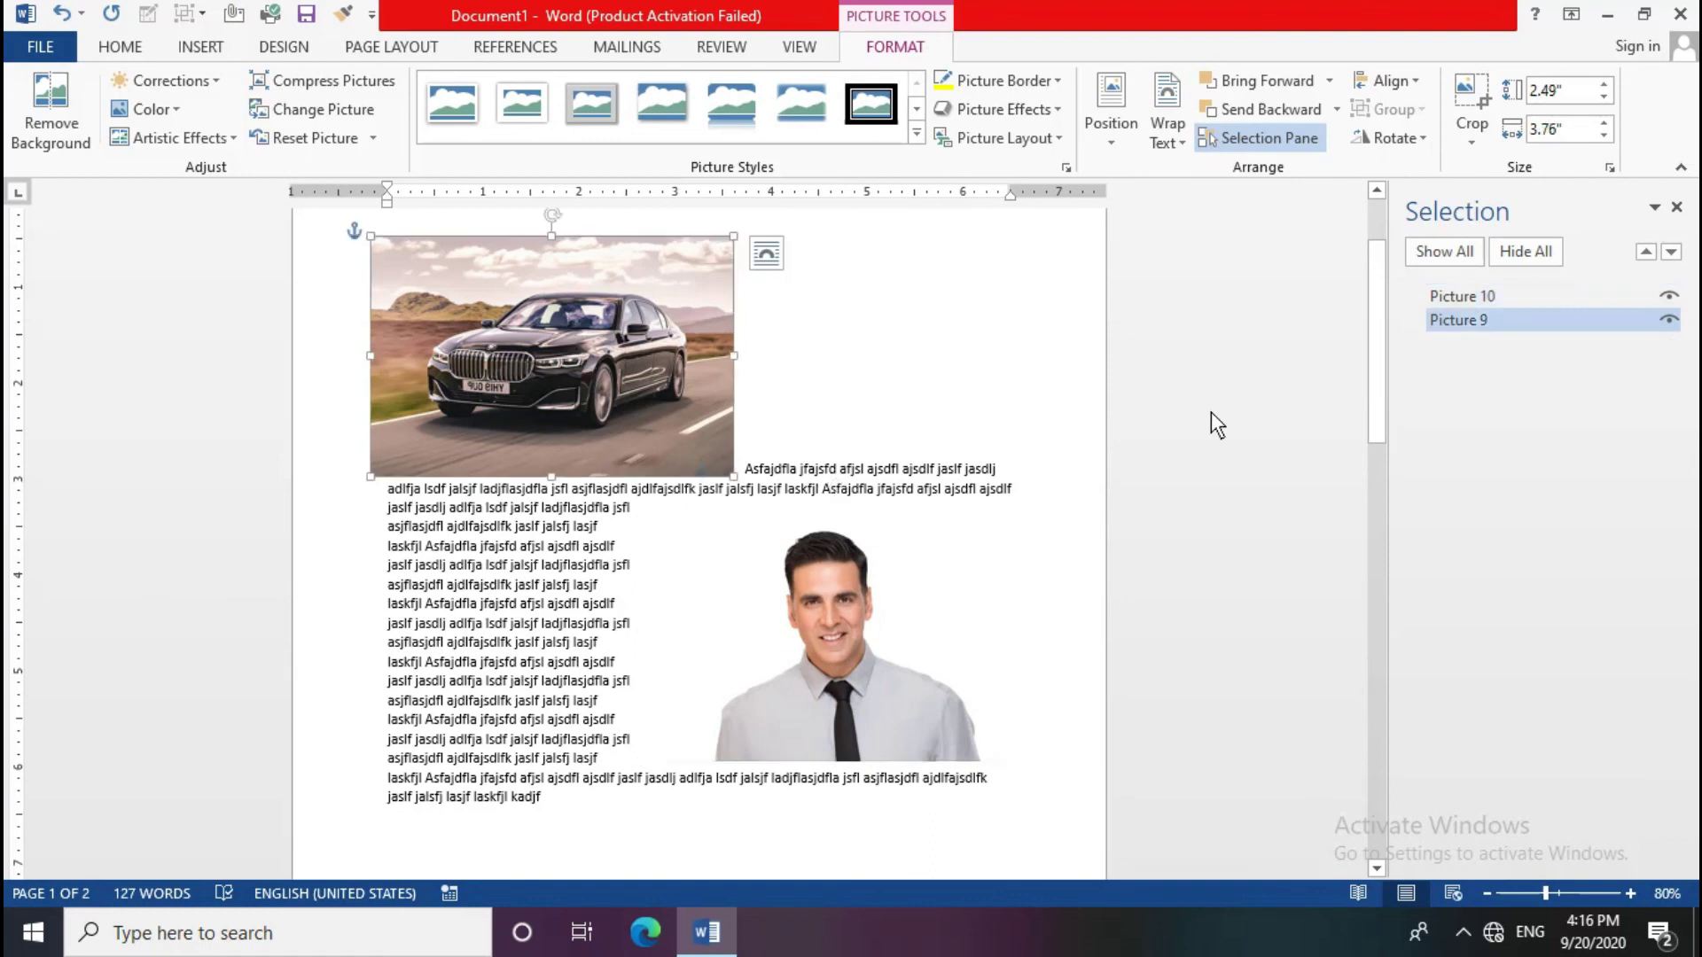
scroll(1210, 411, "up", 2)
scroll(886, 440, "up", 1)
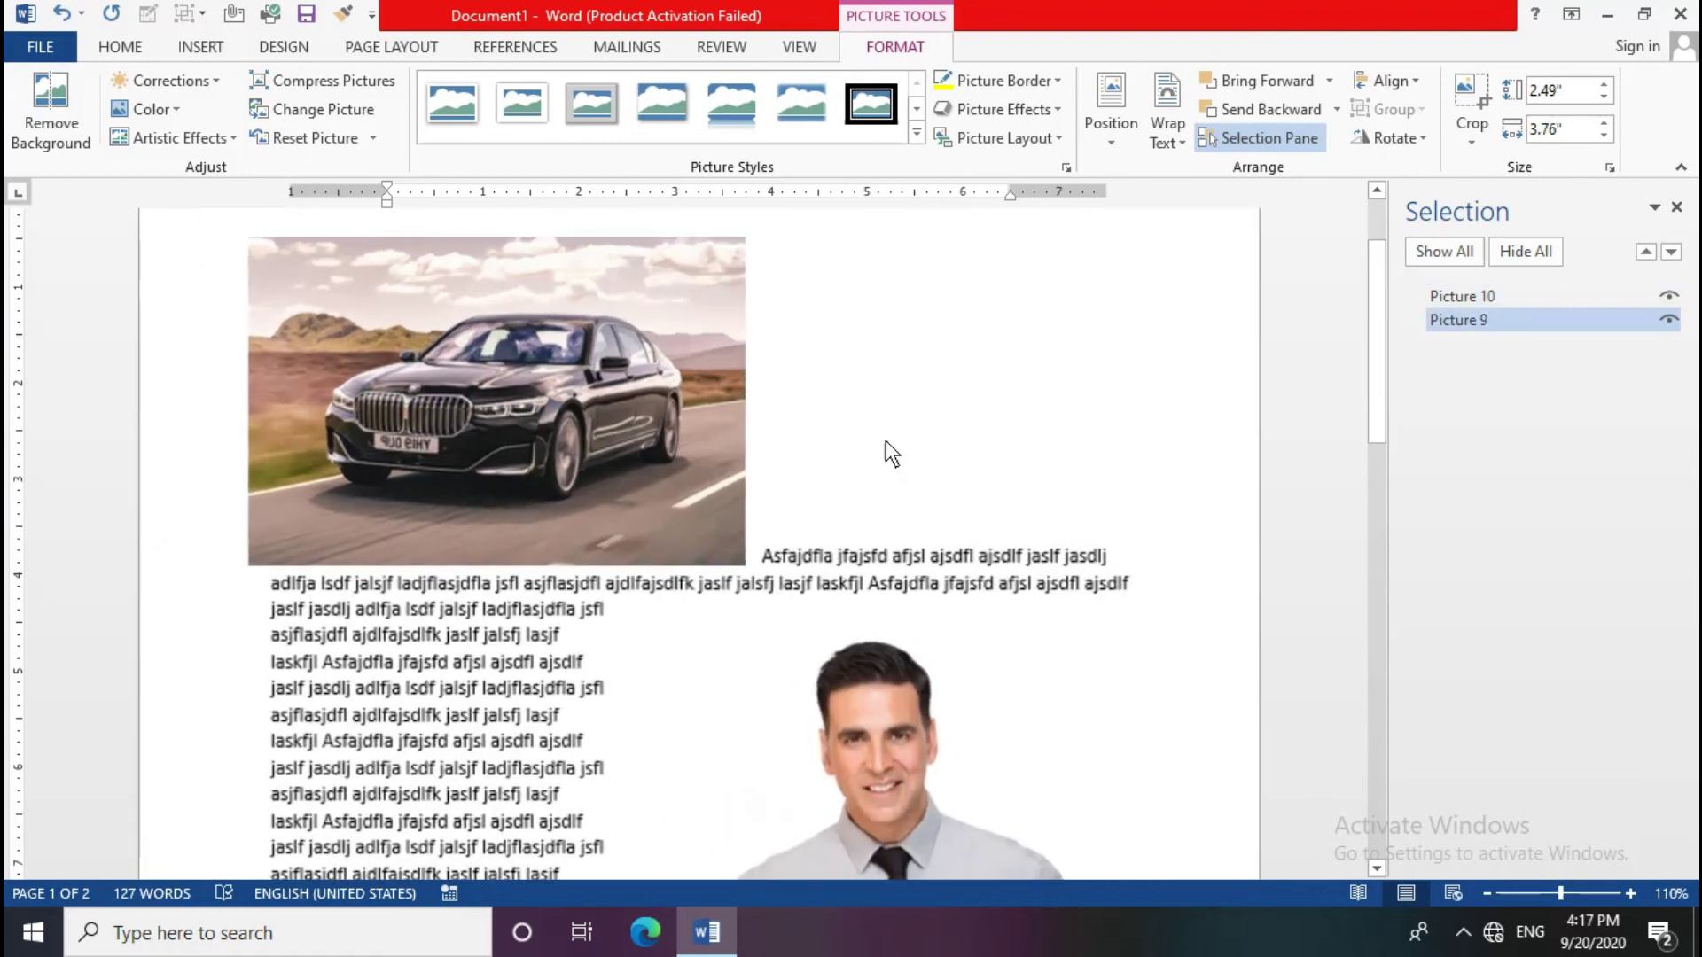
scroll(477, 505, "up", 2)
scroll(573, 469, "up", 1)
left_click_drag(573, 470, 832, 508)
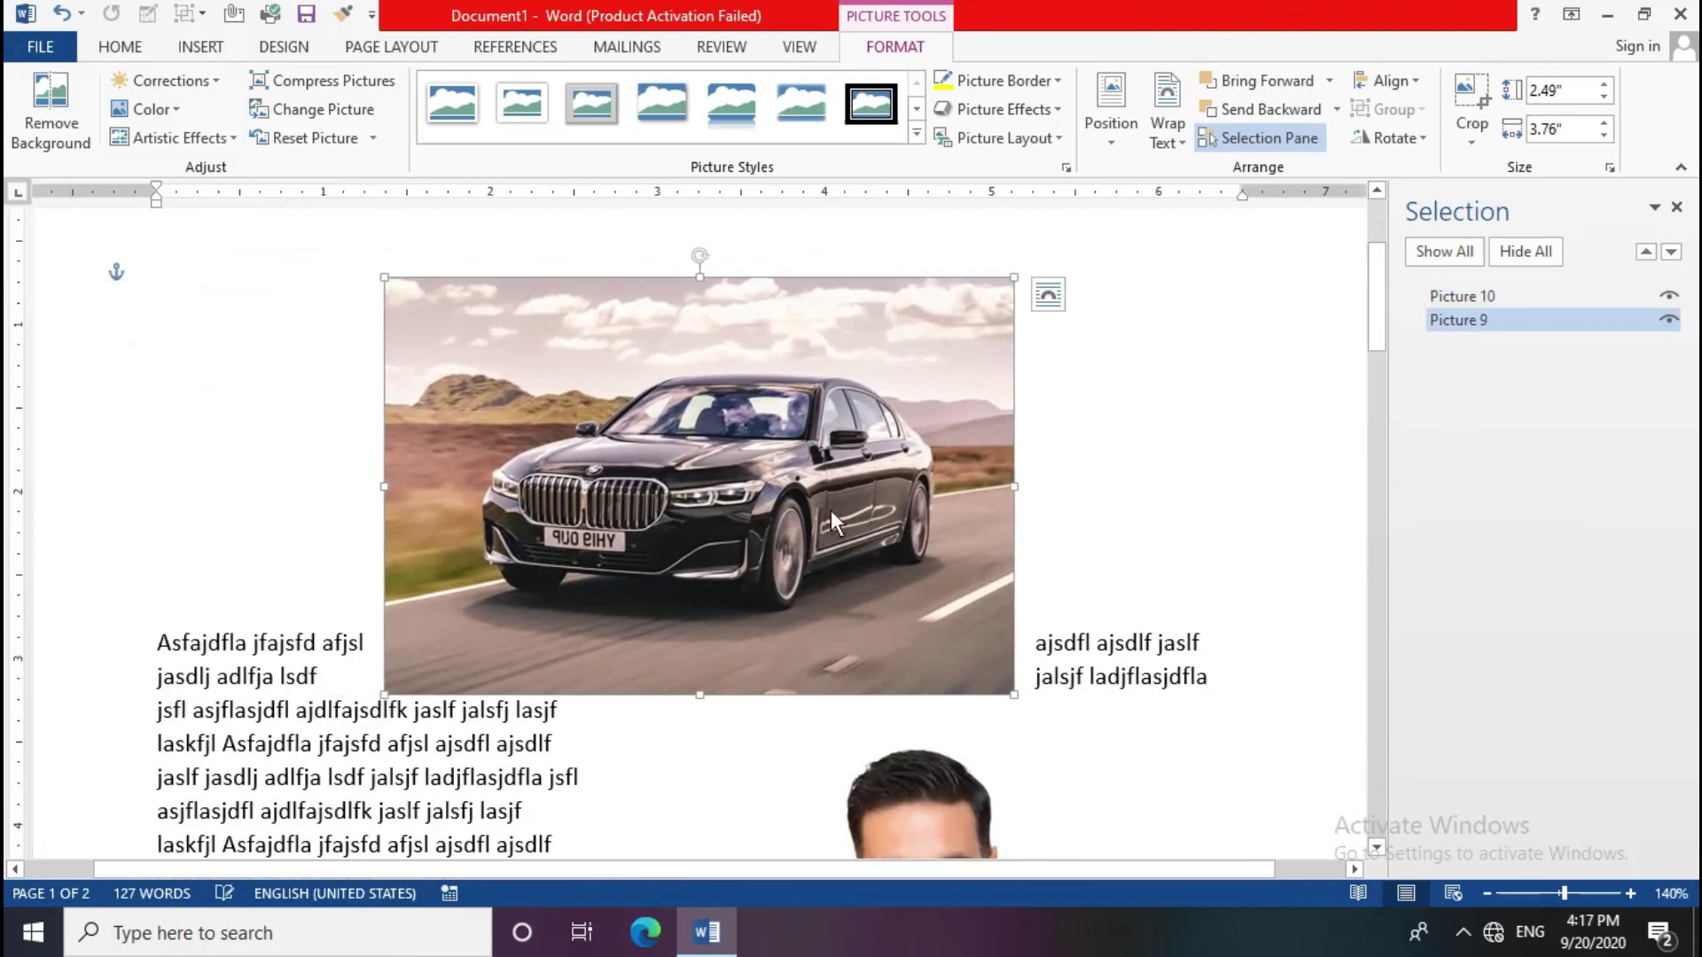
Step: Crop all four edges of the car picture down to 1.52" by 2.87"
left_click(1469, 130)
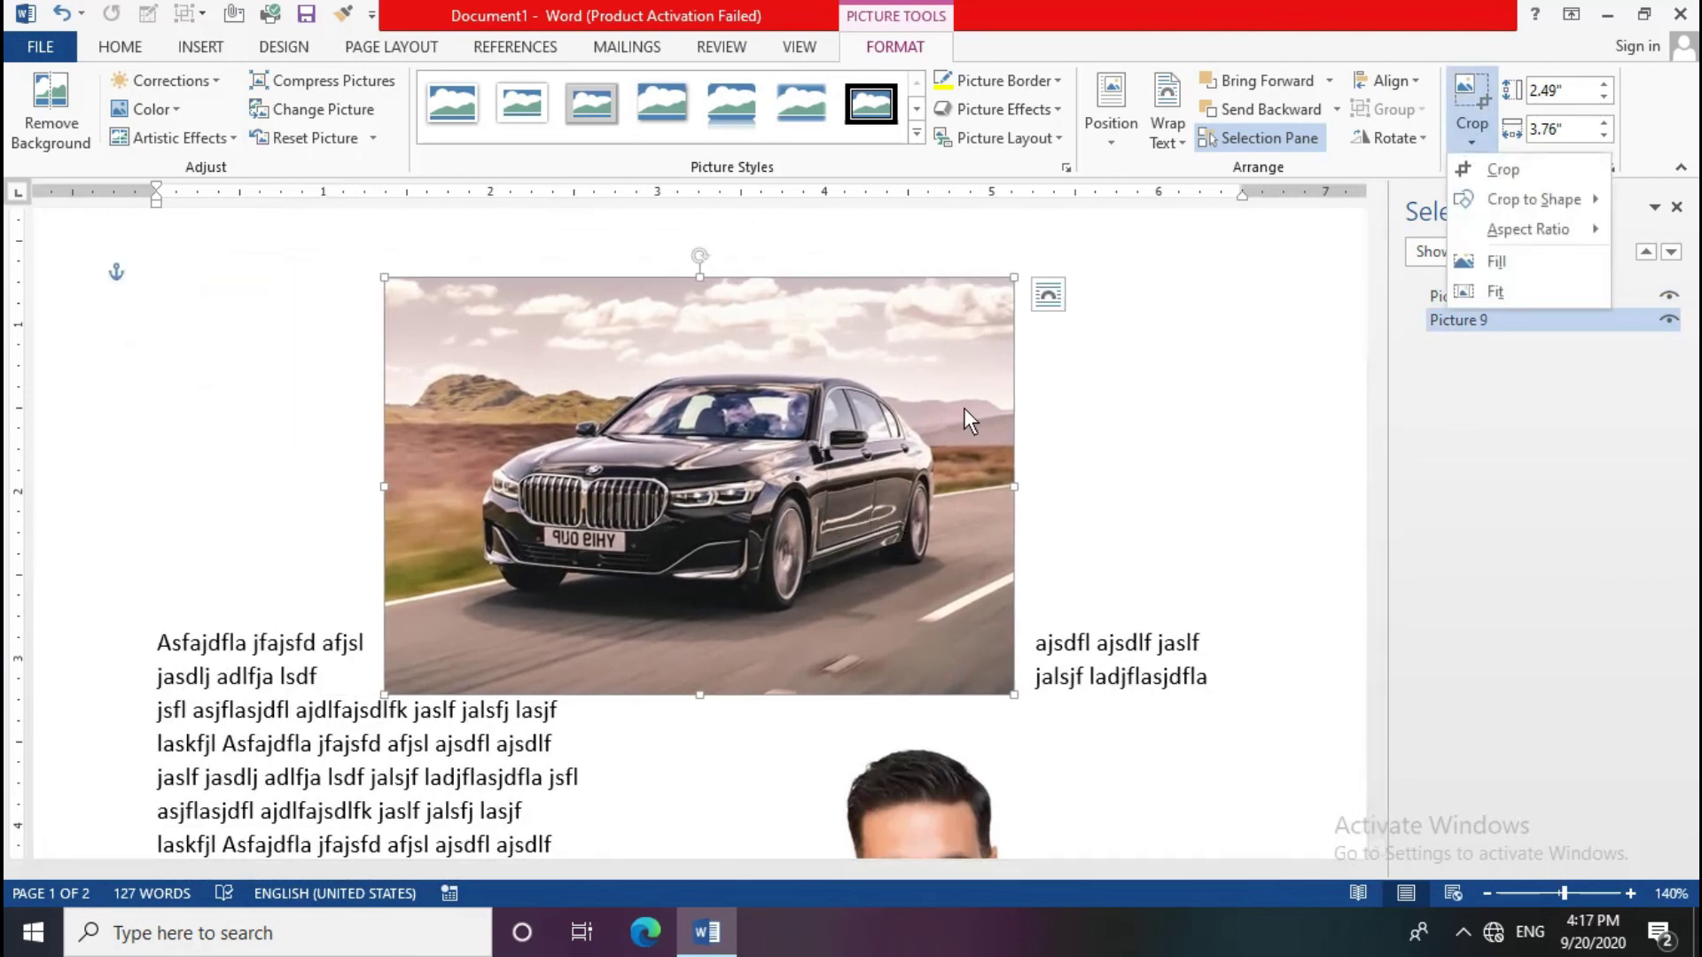
left_click(1517, 168)
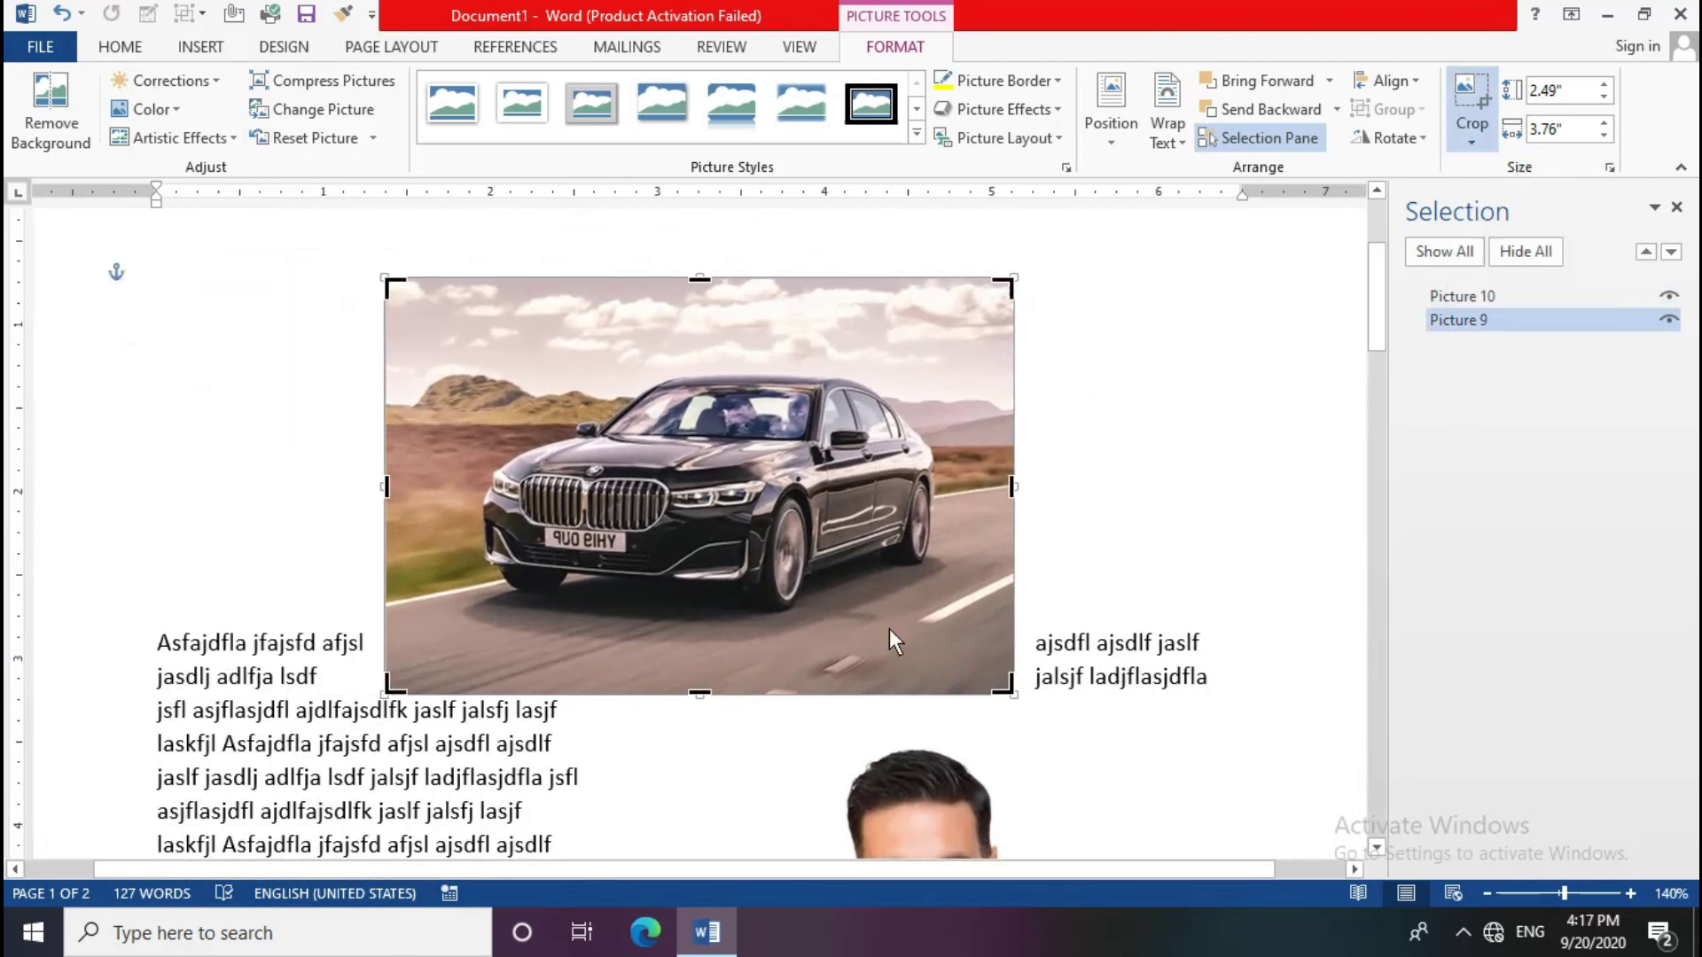
left_click_drag(1011, 696, 944, 619)
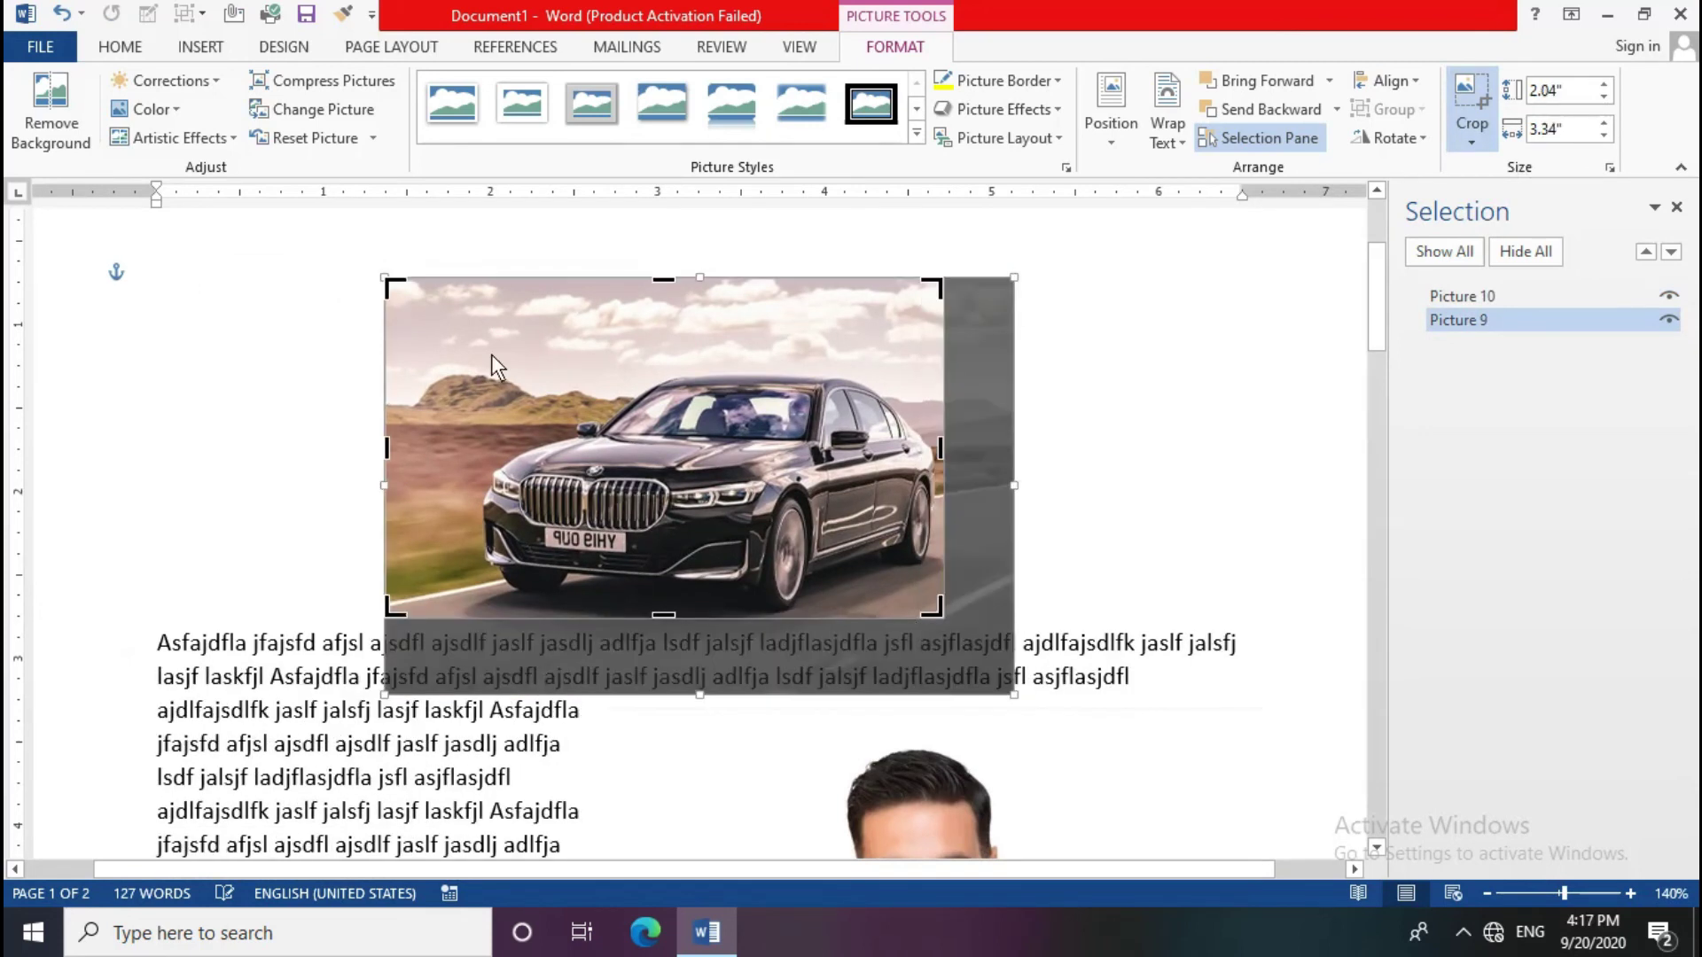
left_click_drag(401, 287, 464, 364)
left_click(1471, 113)
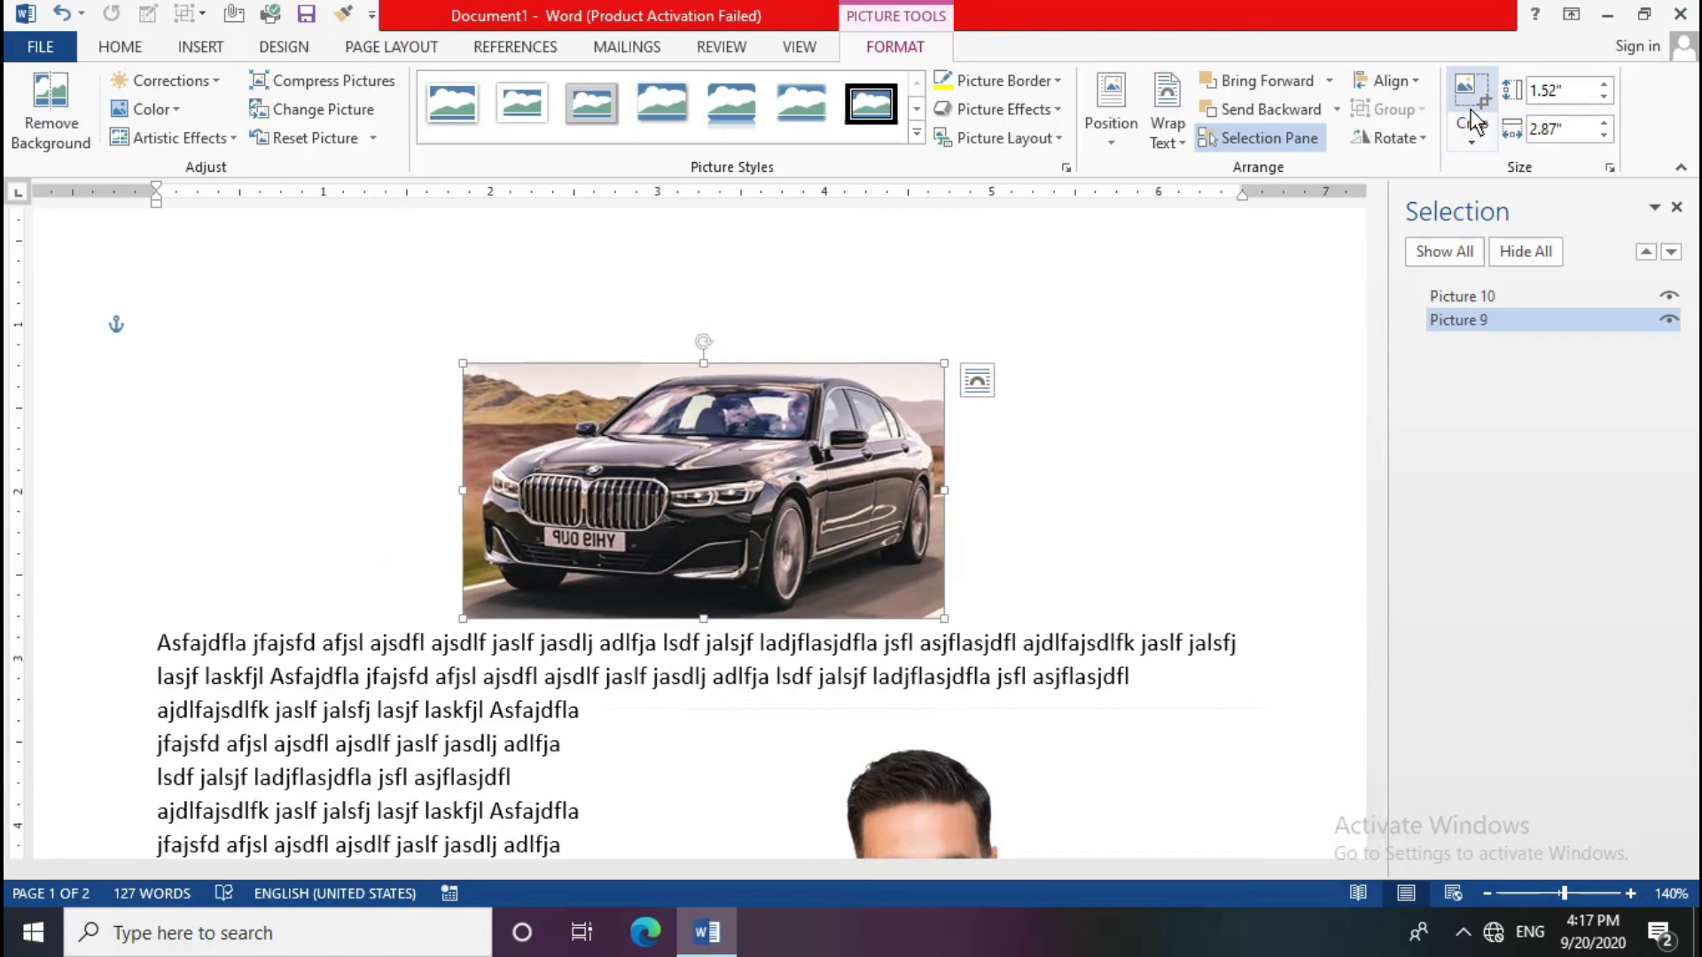
left_click(1478, 142)
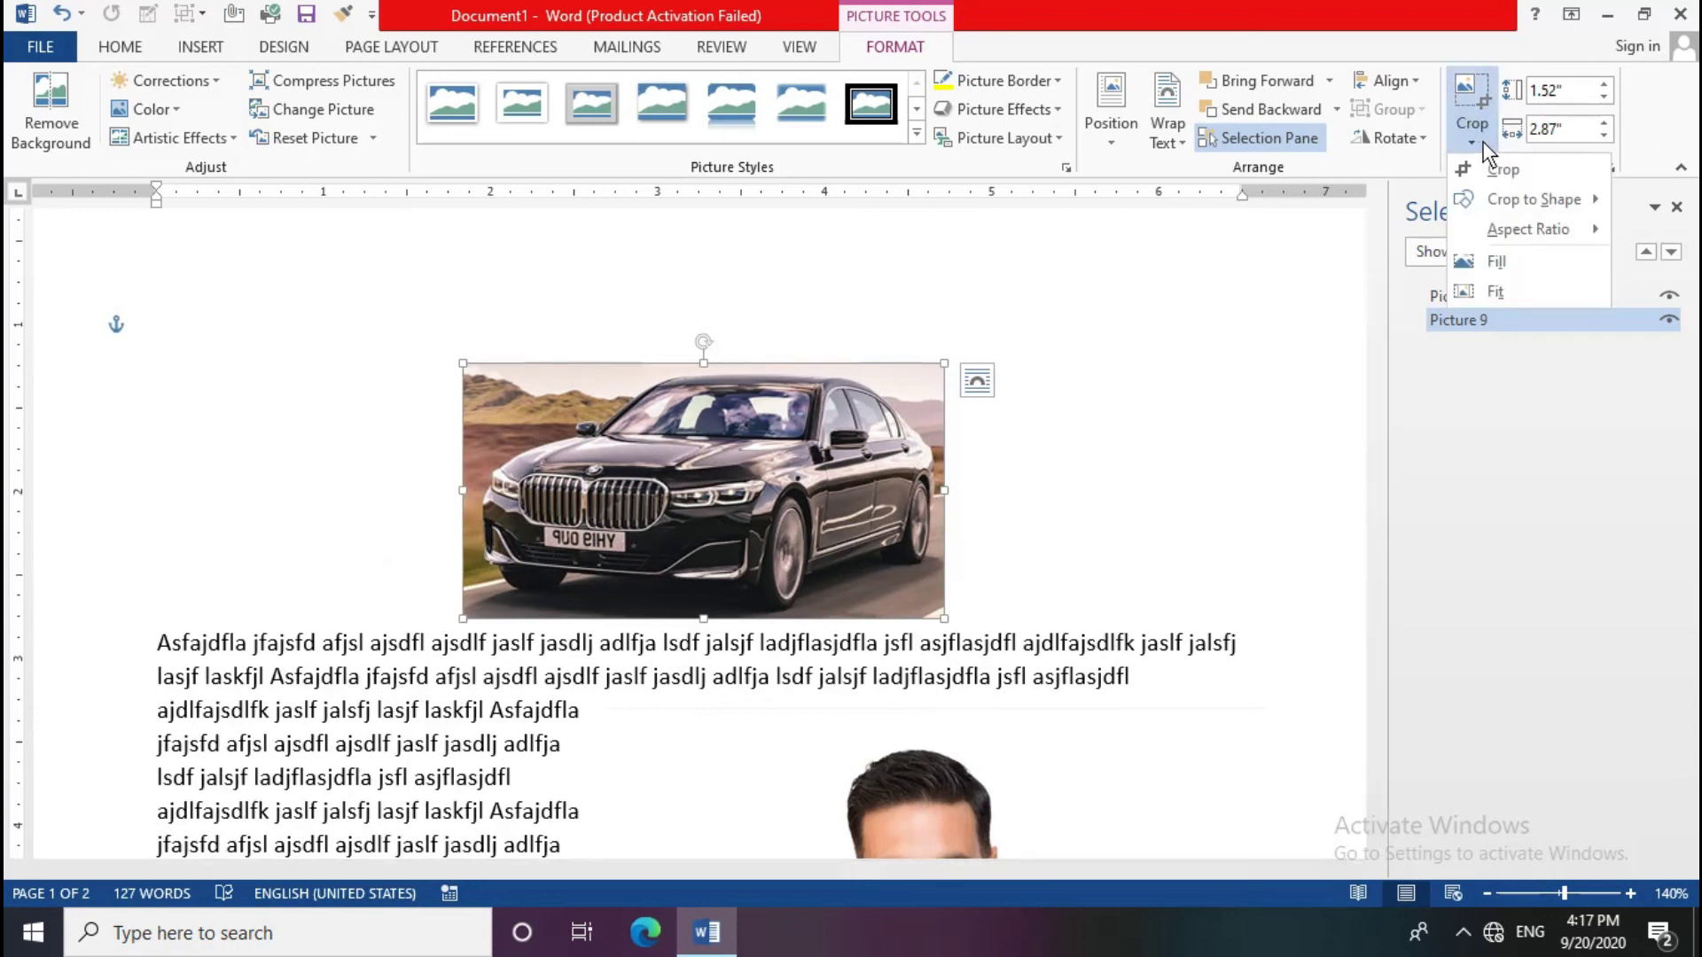
mouse_move(1531, 200)
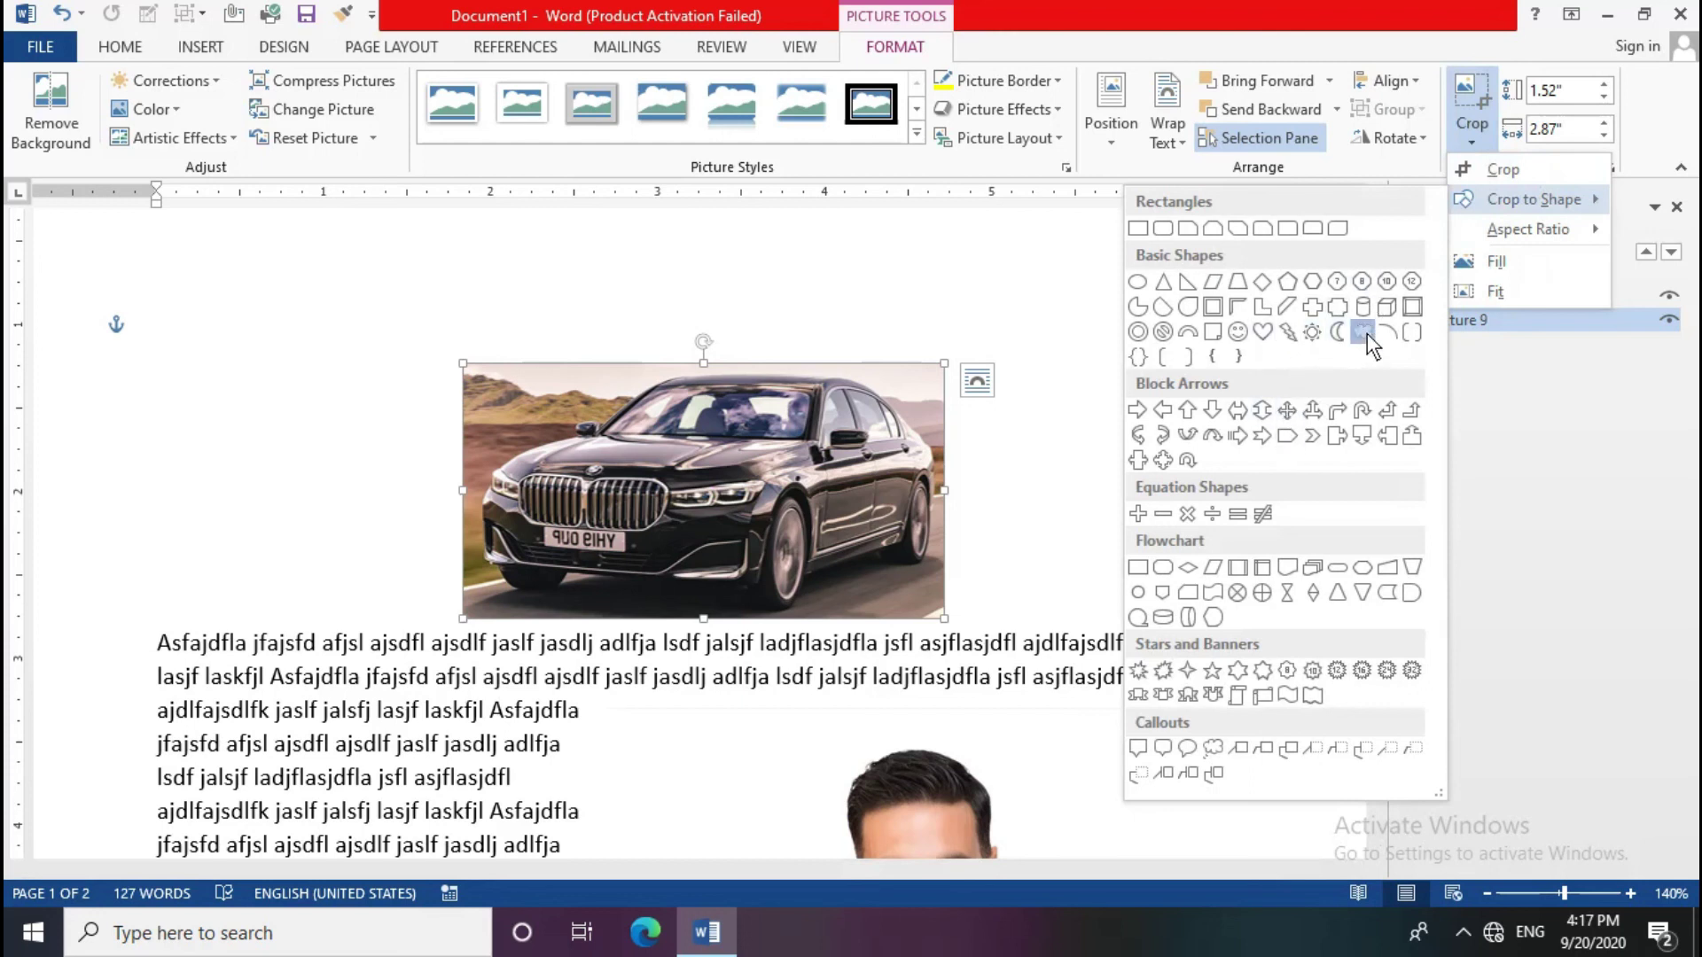
Step: Crop the car picture to a cloud shape, then to a not-equal shape
left_click(1363, 332)
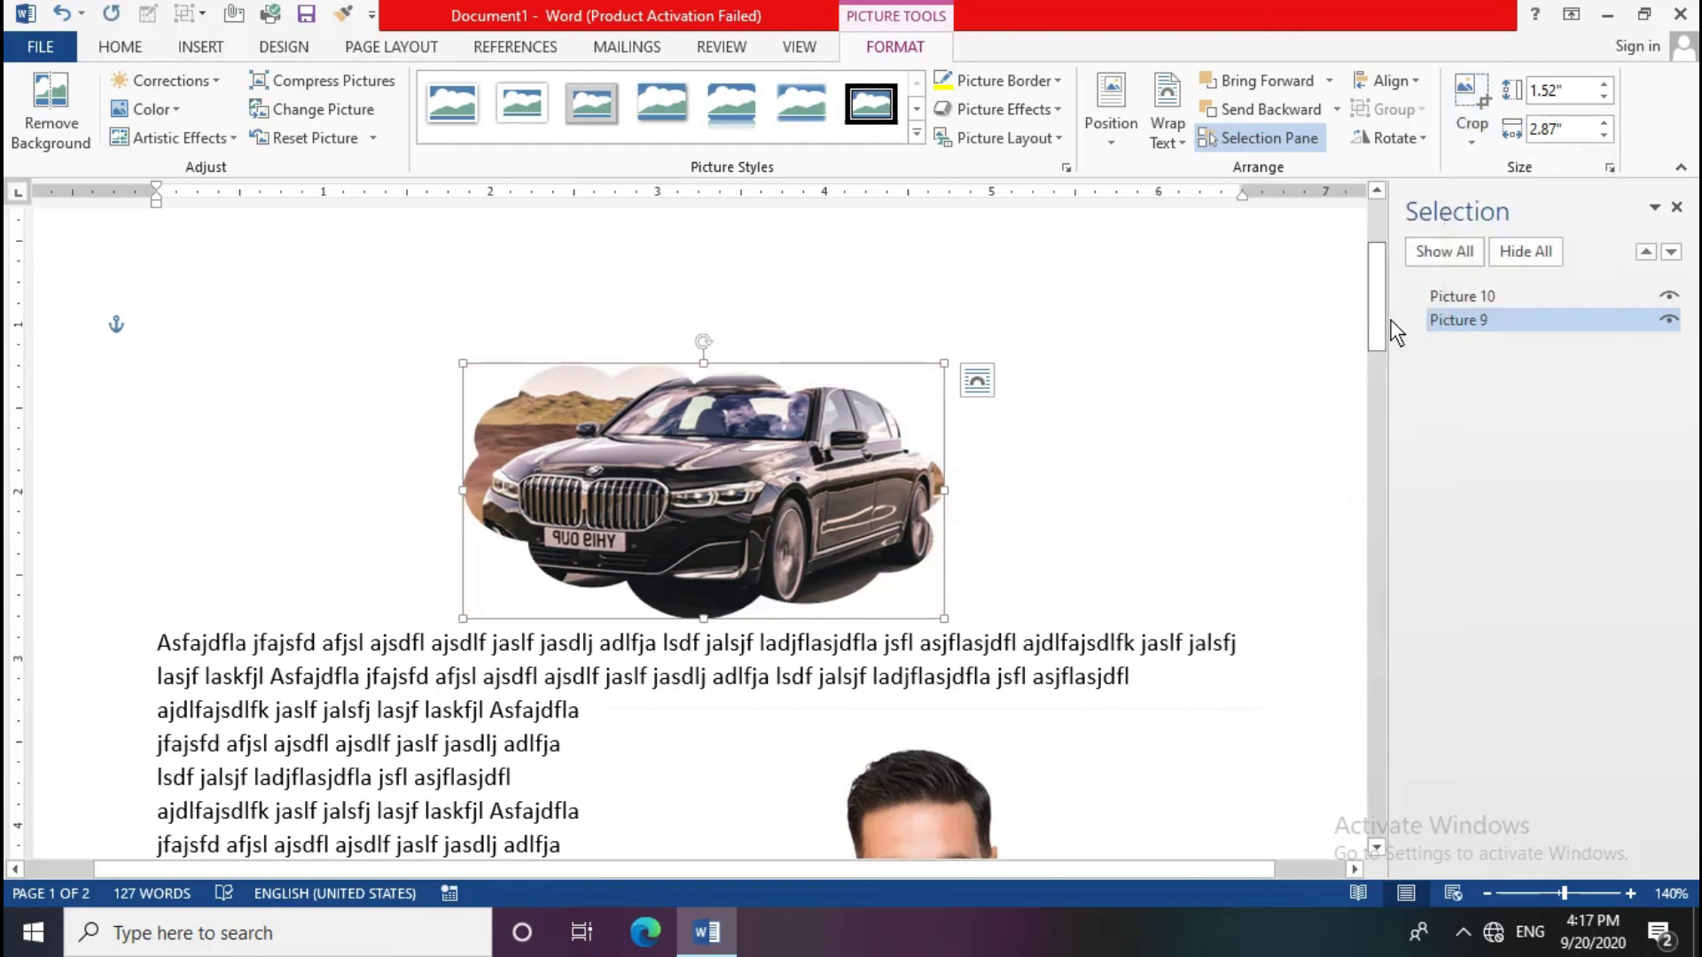
left_click(1469, 135)
mouse_move(1531, 200)
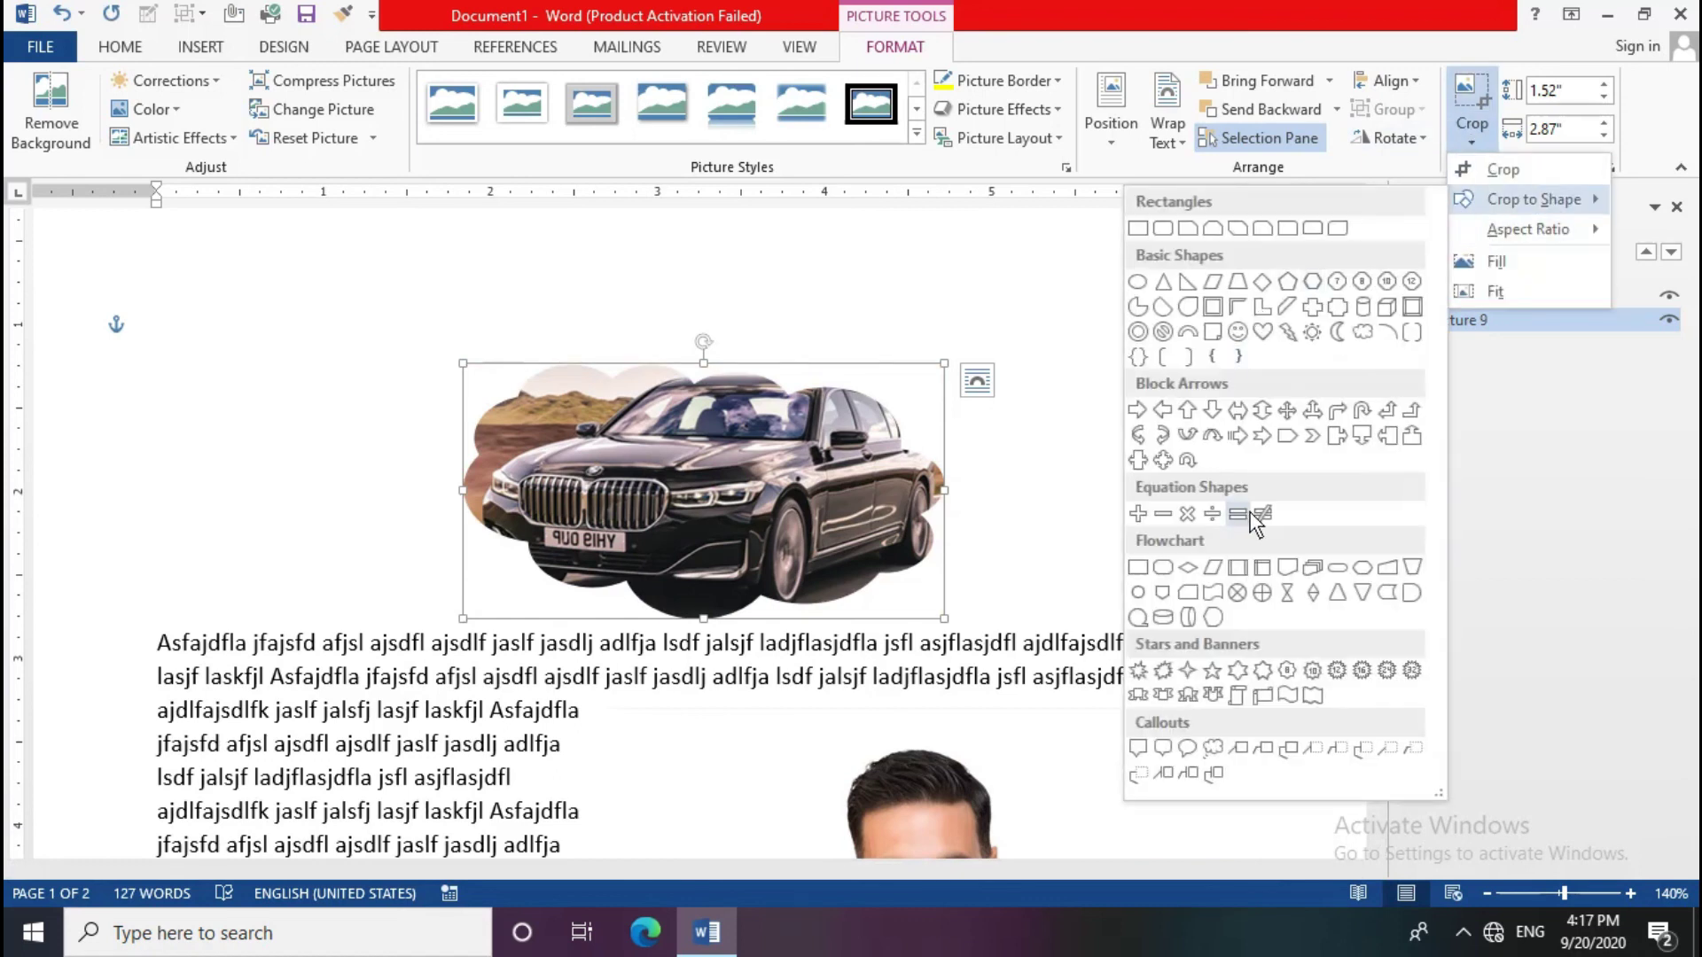
left_click(1264, 517)
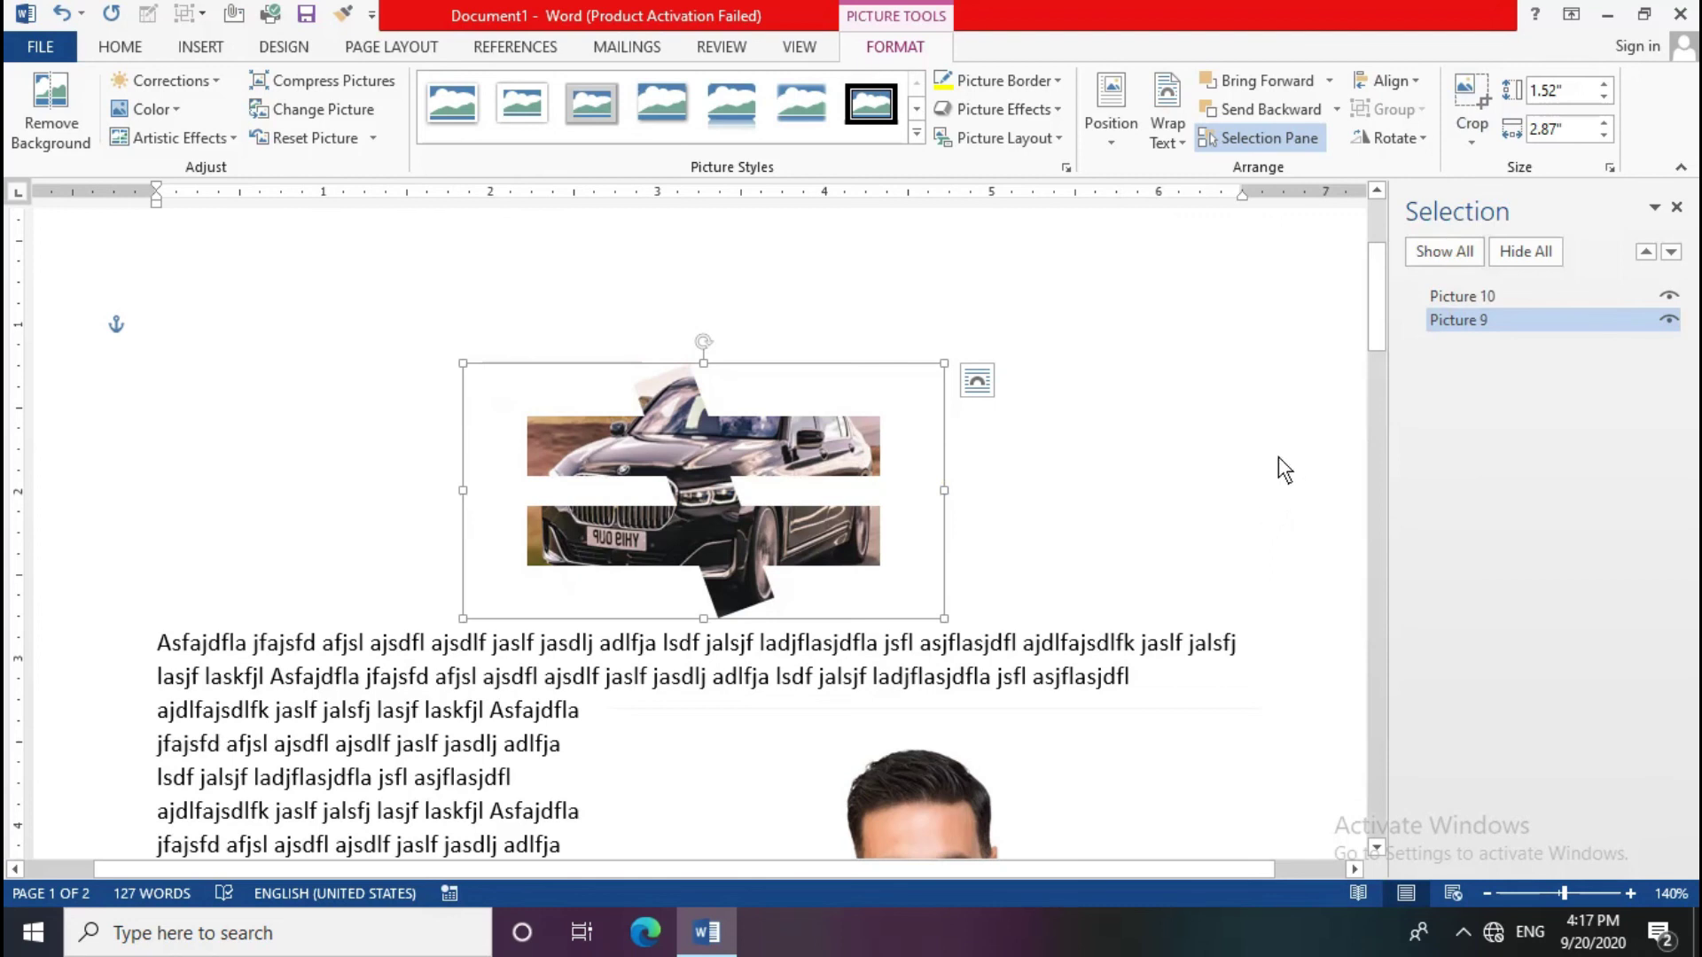
Step: Fill the cropped shape with the car image and shift the image right inside it
left_click(1473, 149)
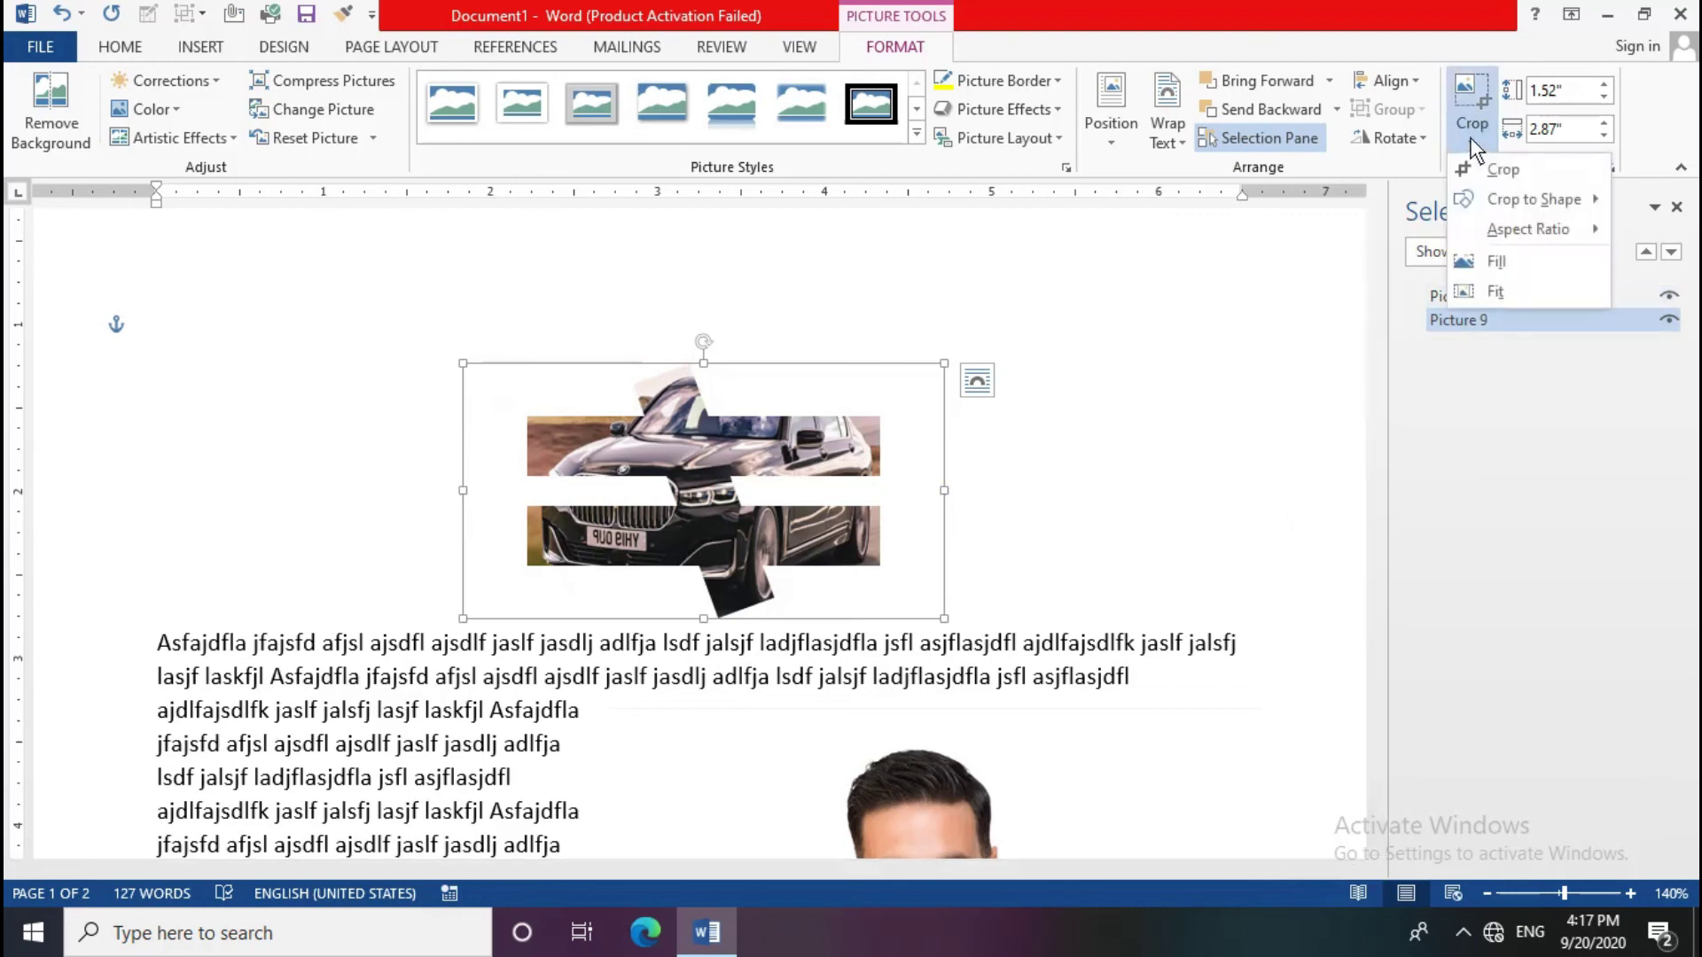
left_click(1498, 261)
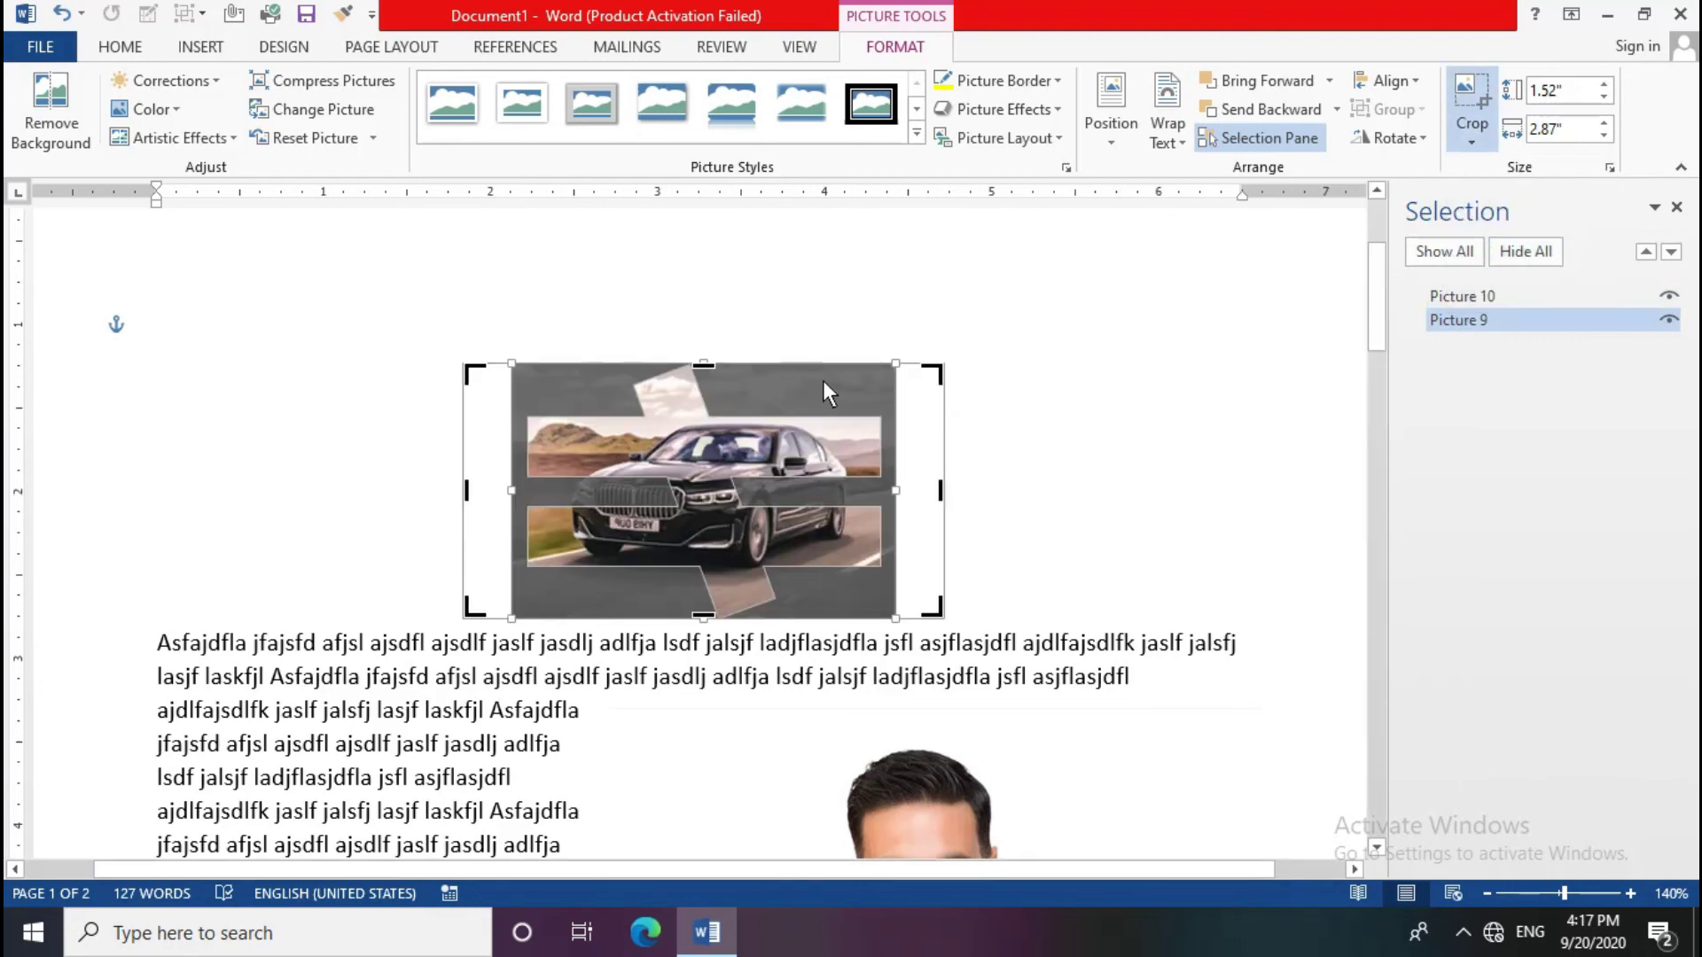
left_click_drag(822, 380, 994, 384)
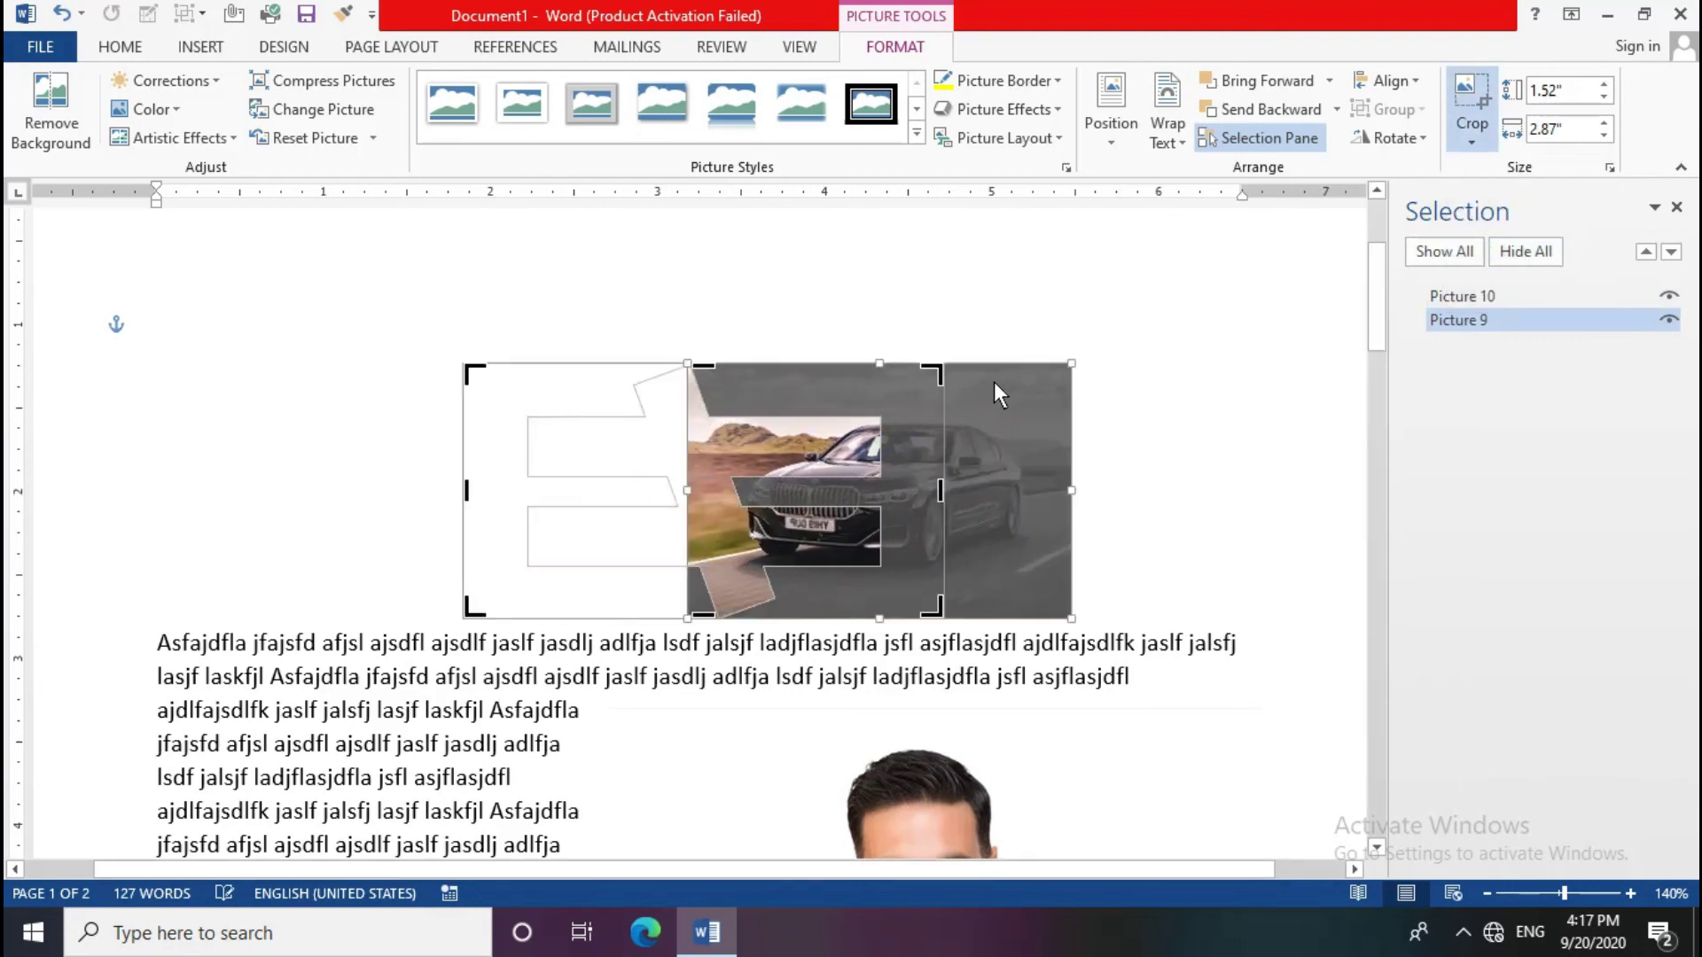
left_click(913, 310)
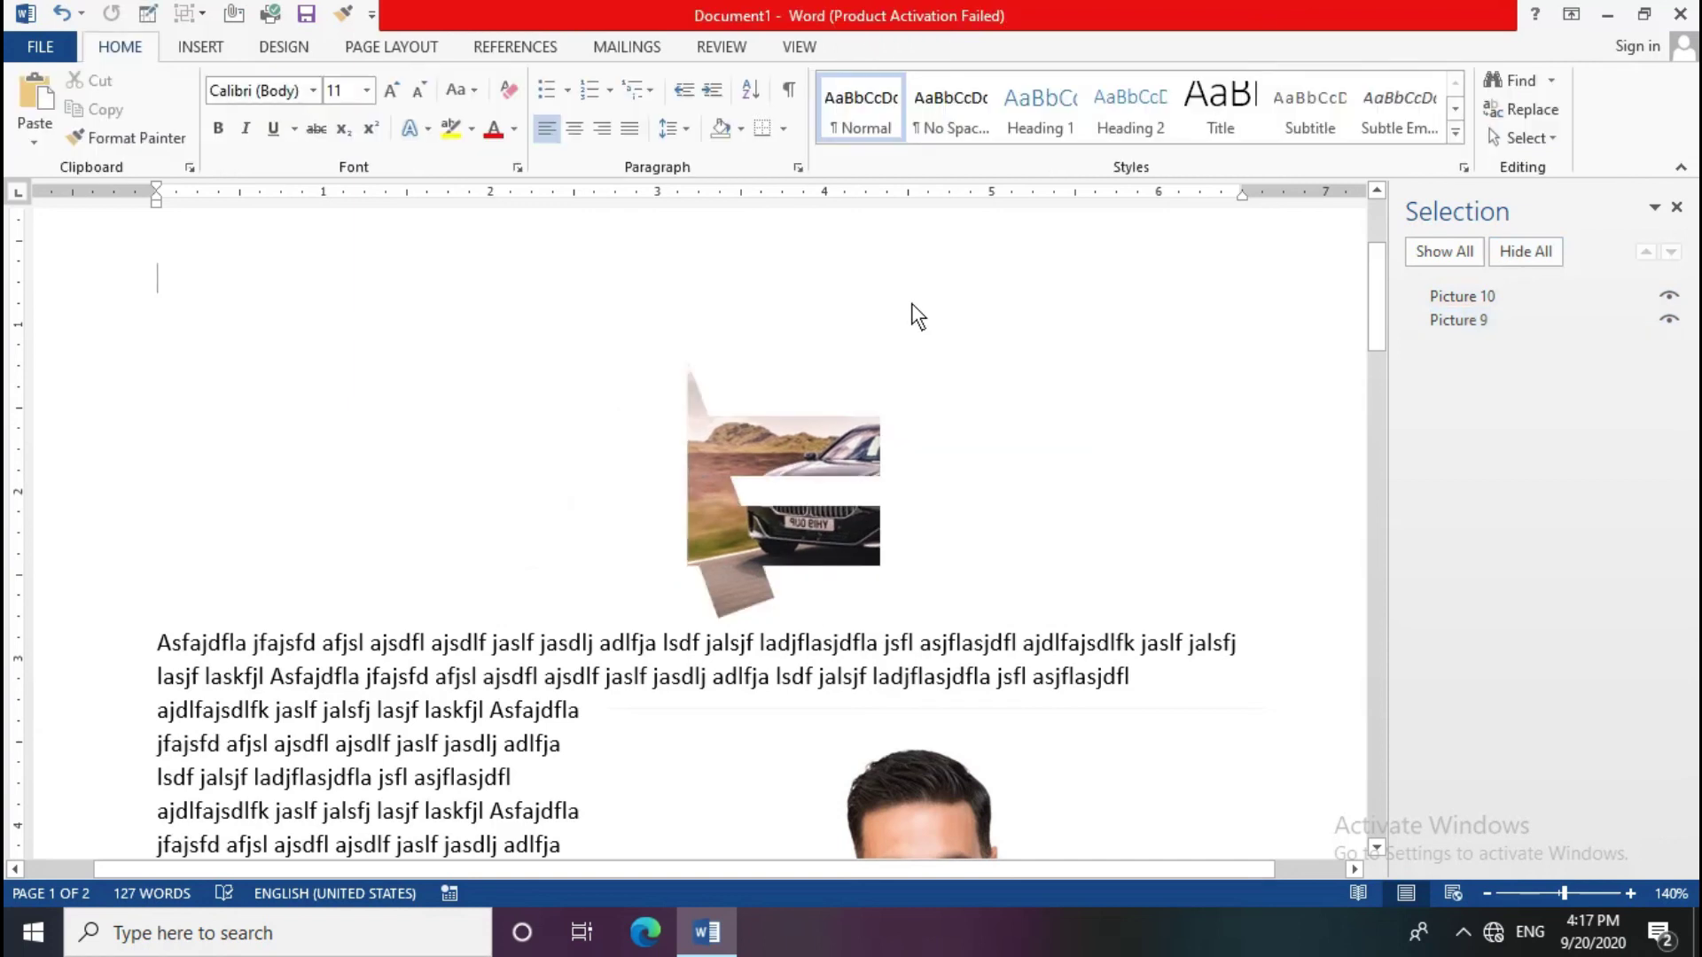
left_click(868, 434)
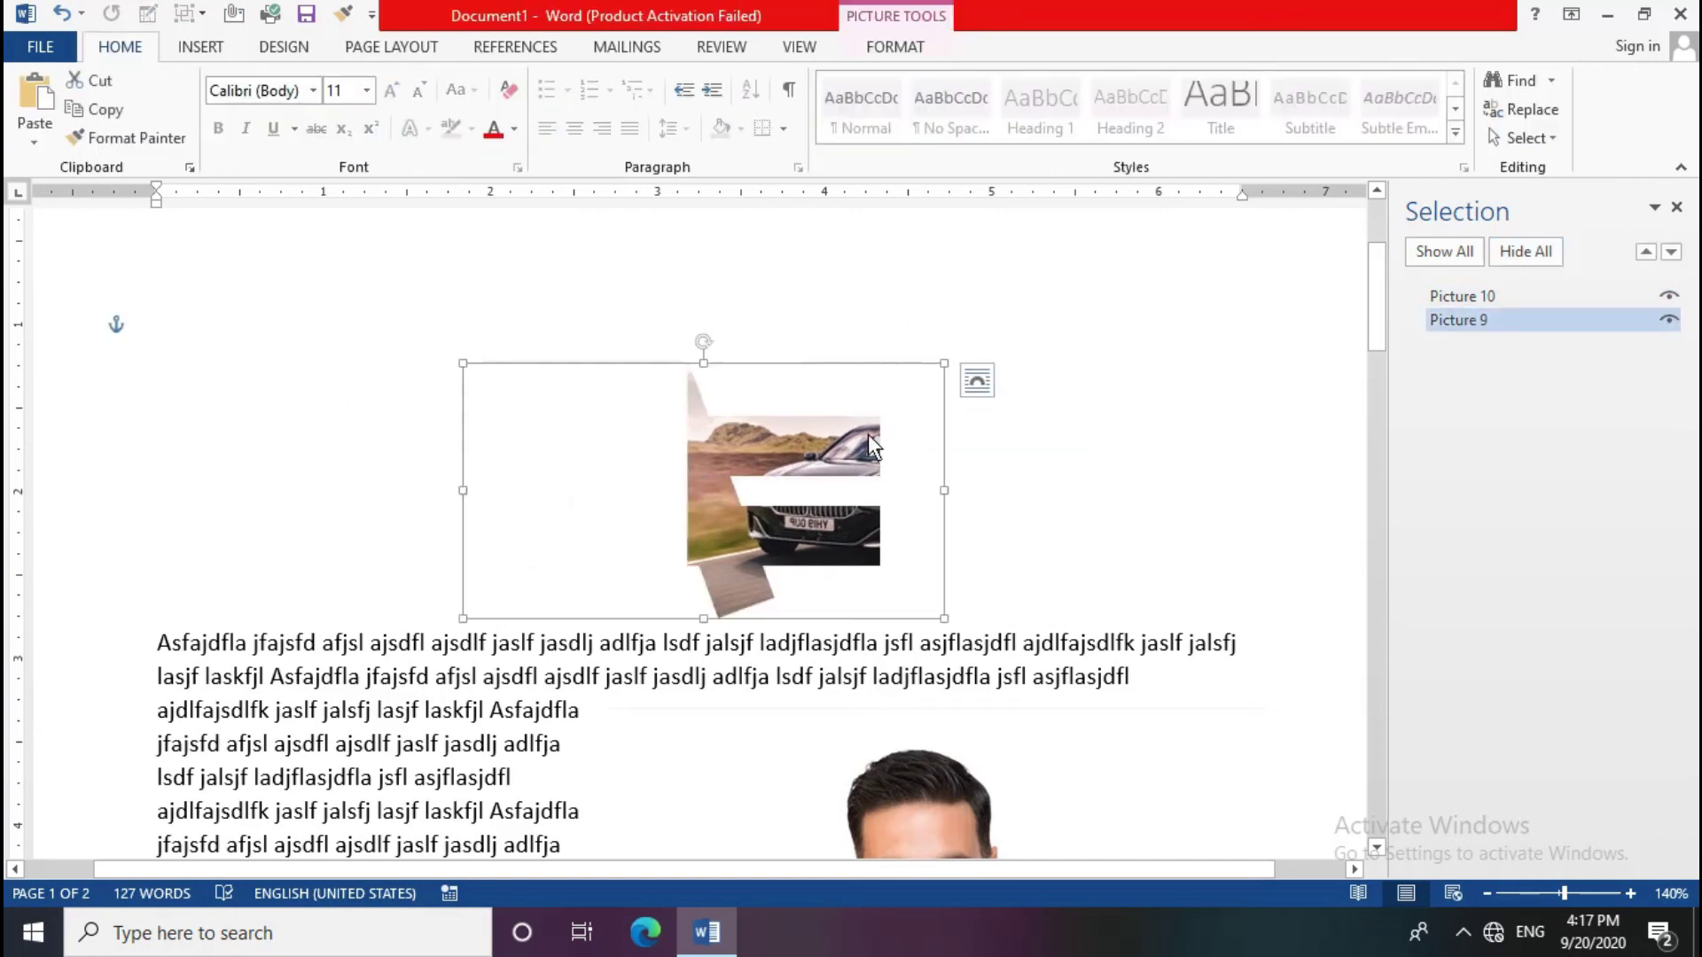
left_click(925, 42)
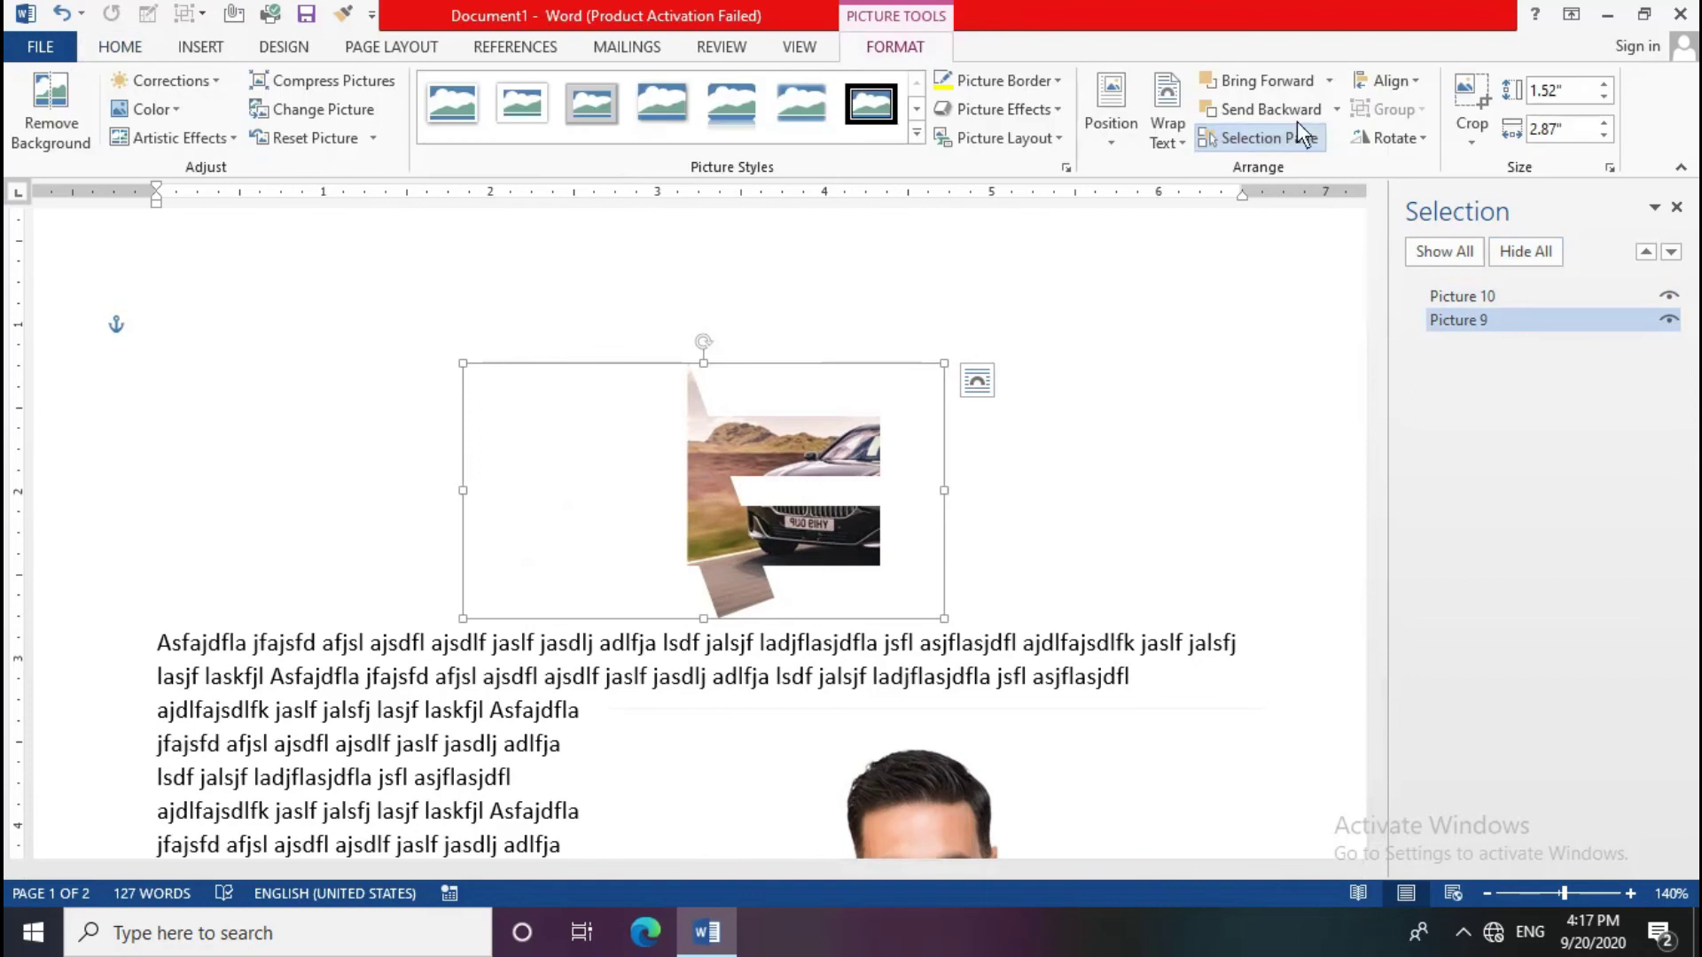
left_click(1469, 145)
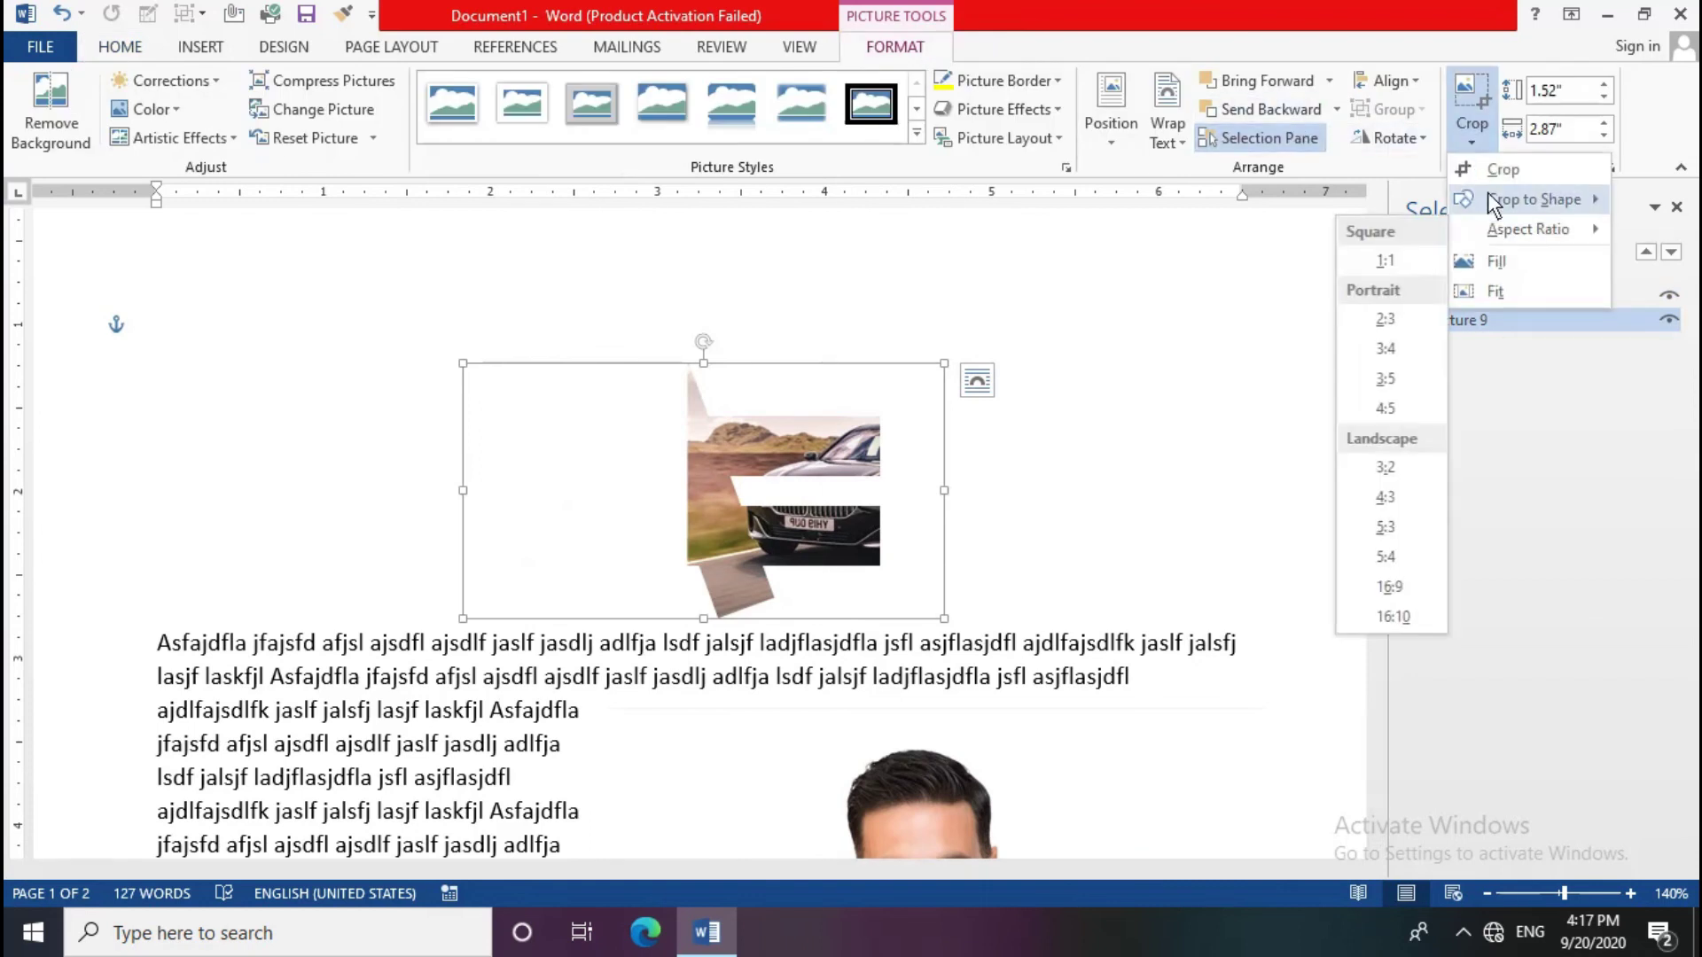
mouse_move(1534, 199)
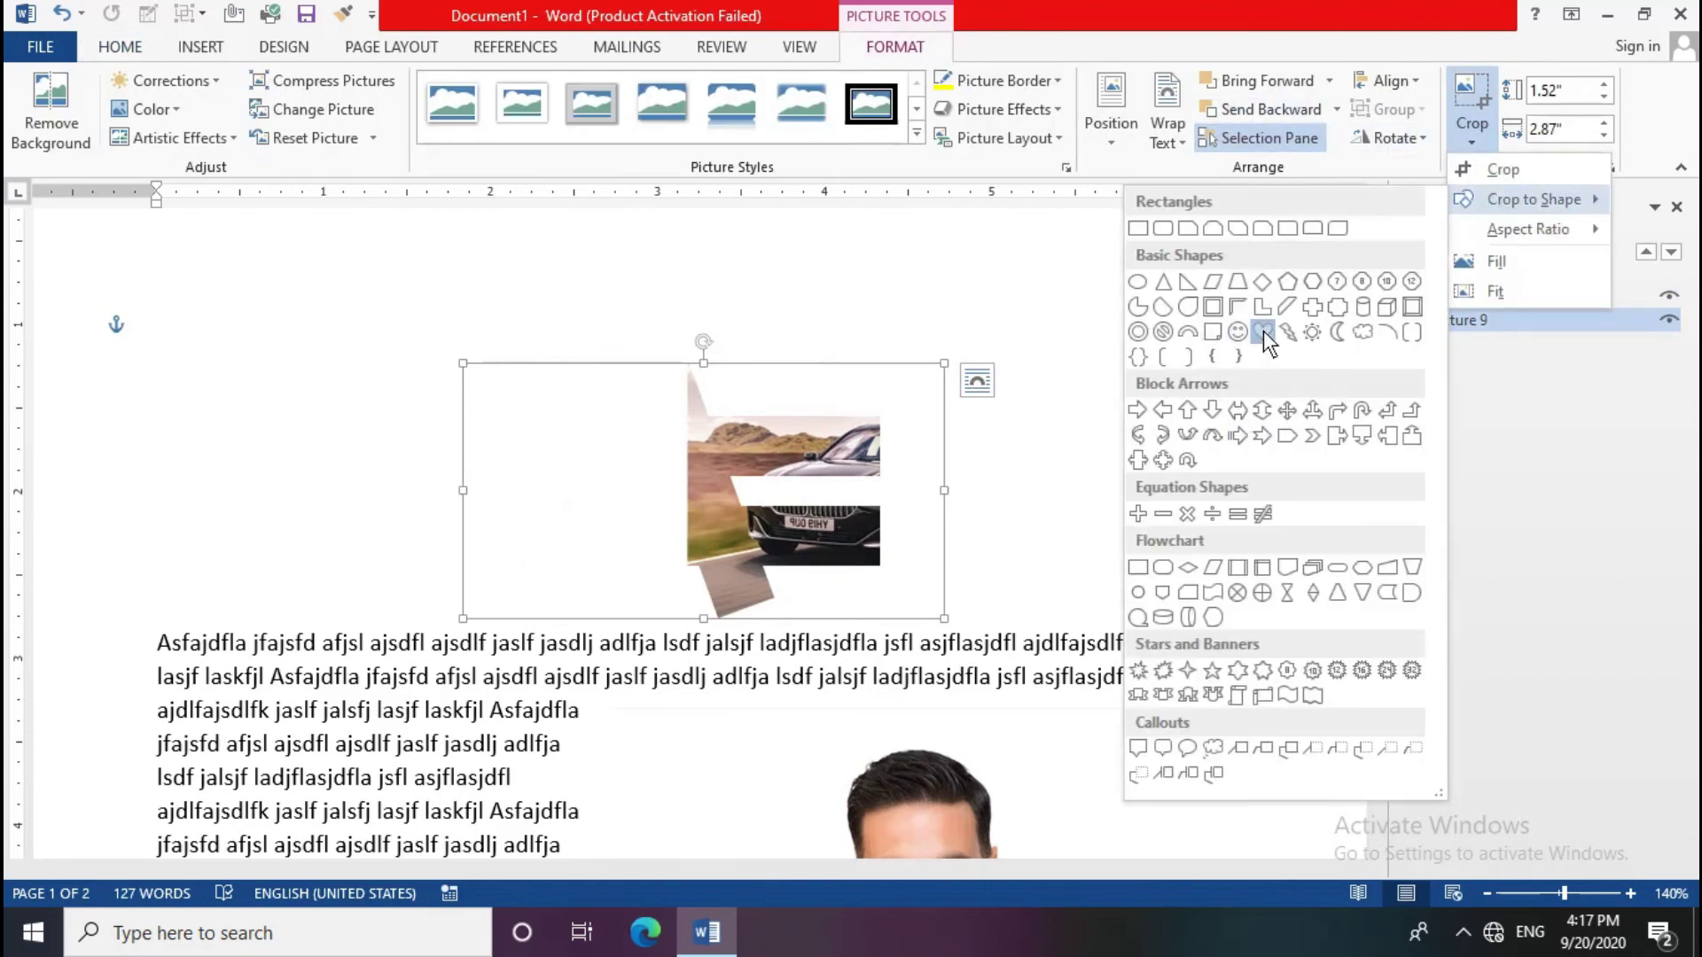
Step: Crop the car picture to a heart shape with a 3:4 aspect ratio
left_click(1263, 332)
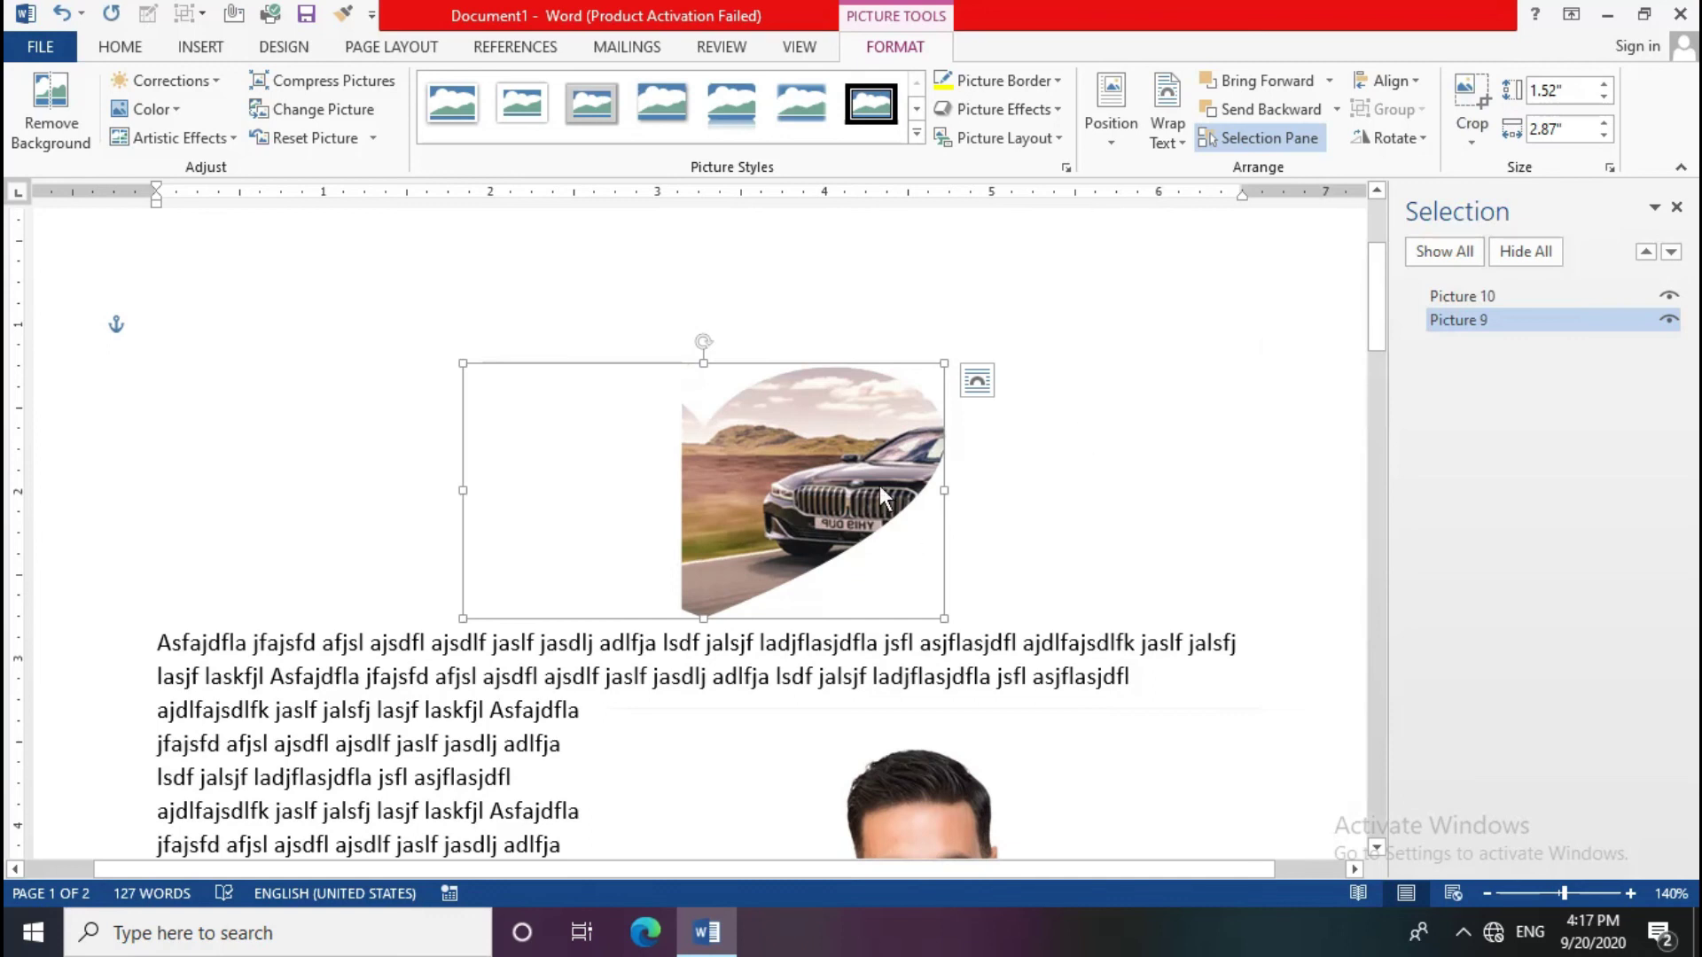
left_click_drag(874, 470, 904, 472)
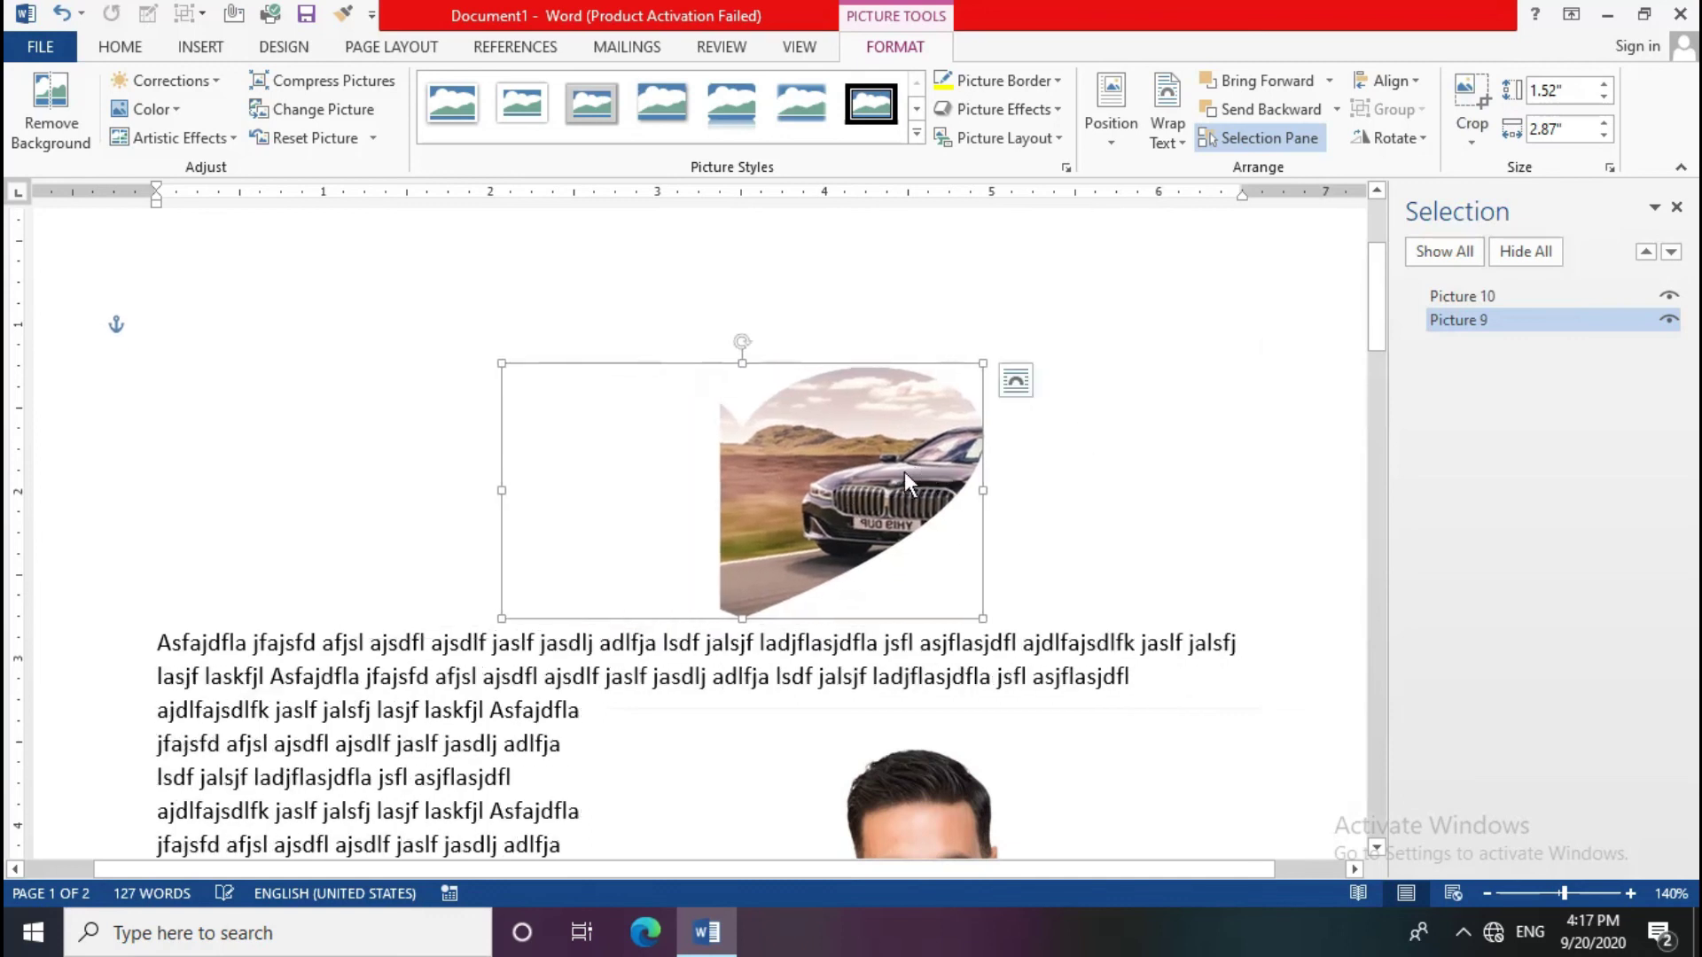
left_click(888, 442)
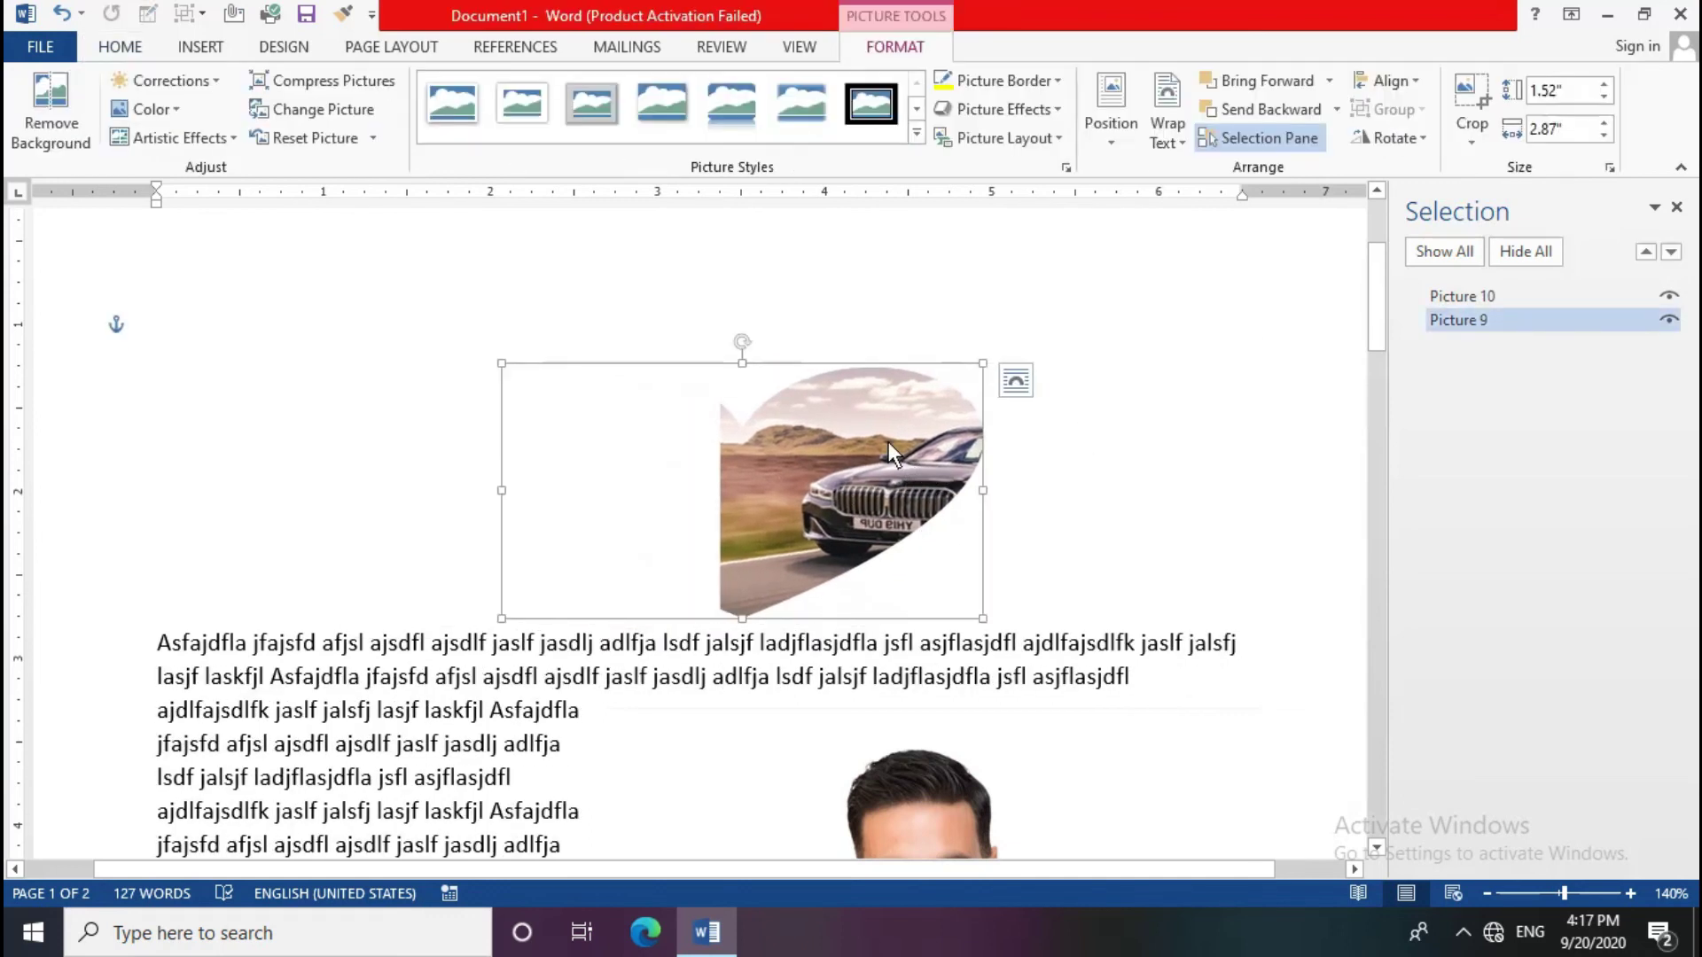
left_click(1464, 142)
mouse_move(1529, 230)
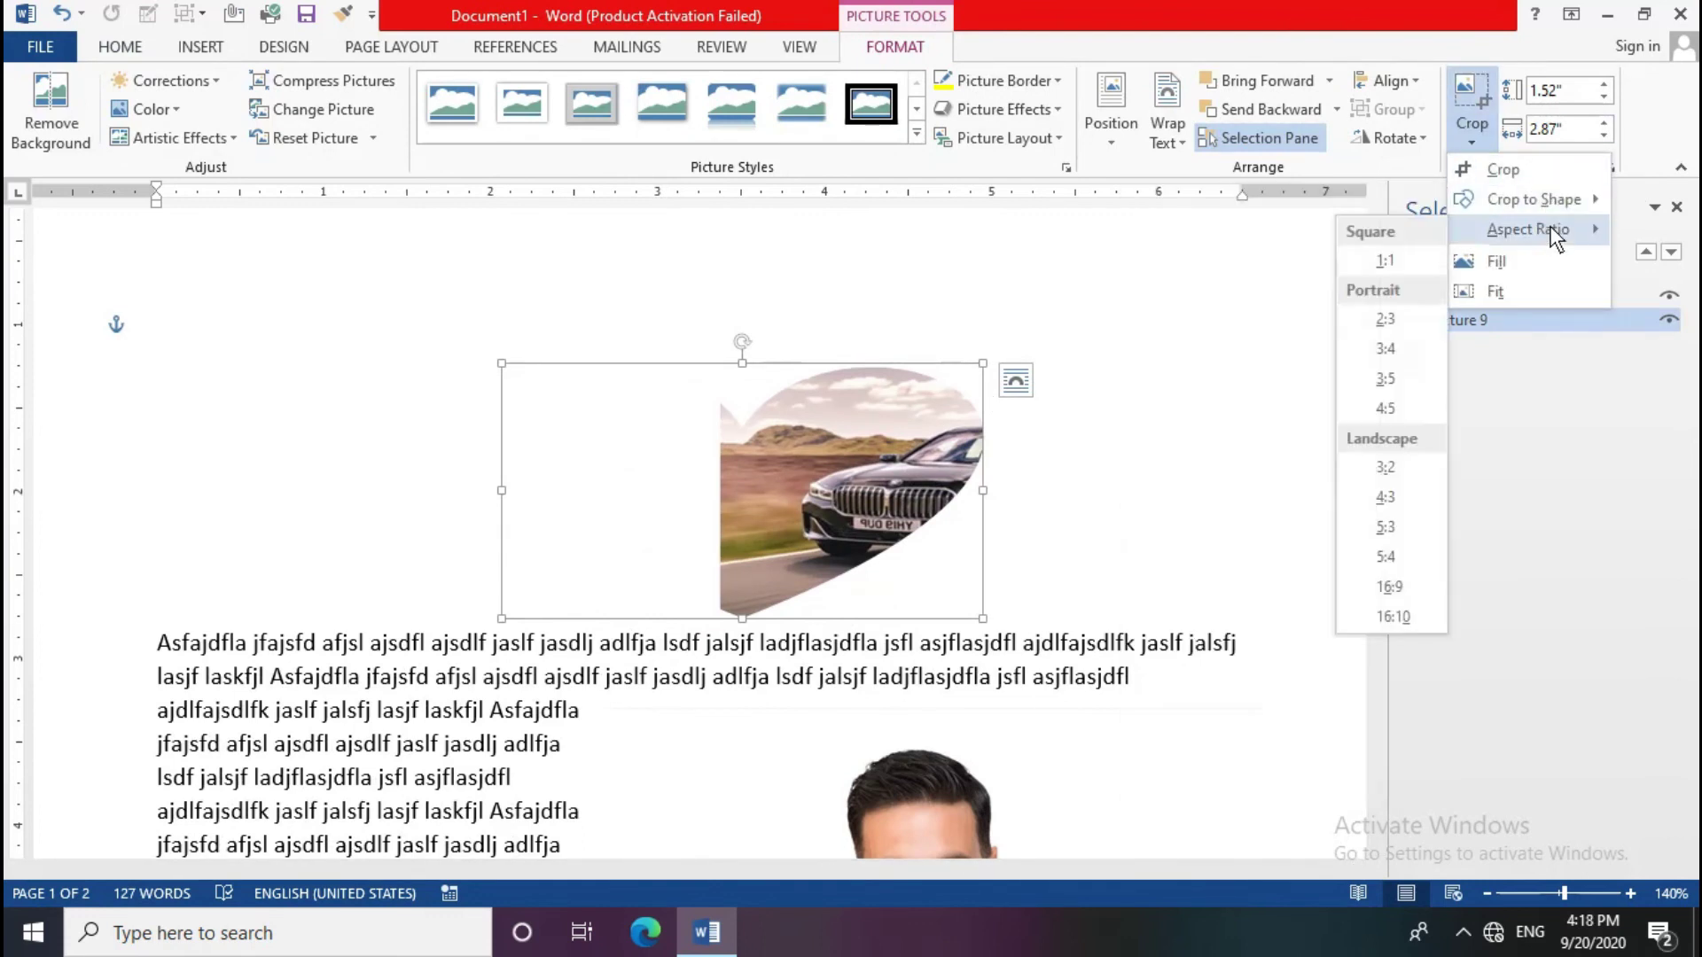
left_click(1384, 345)
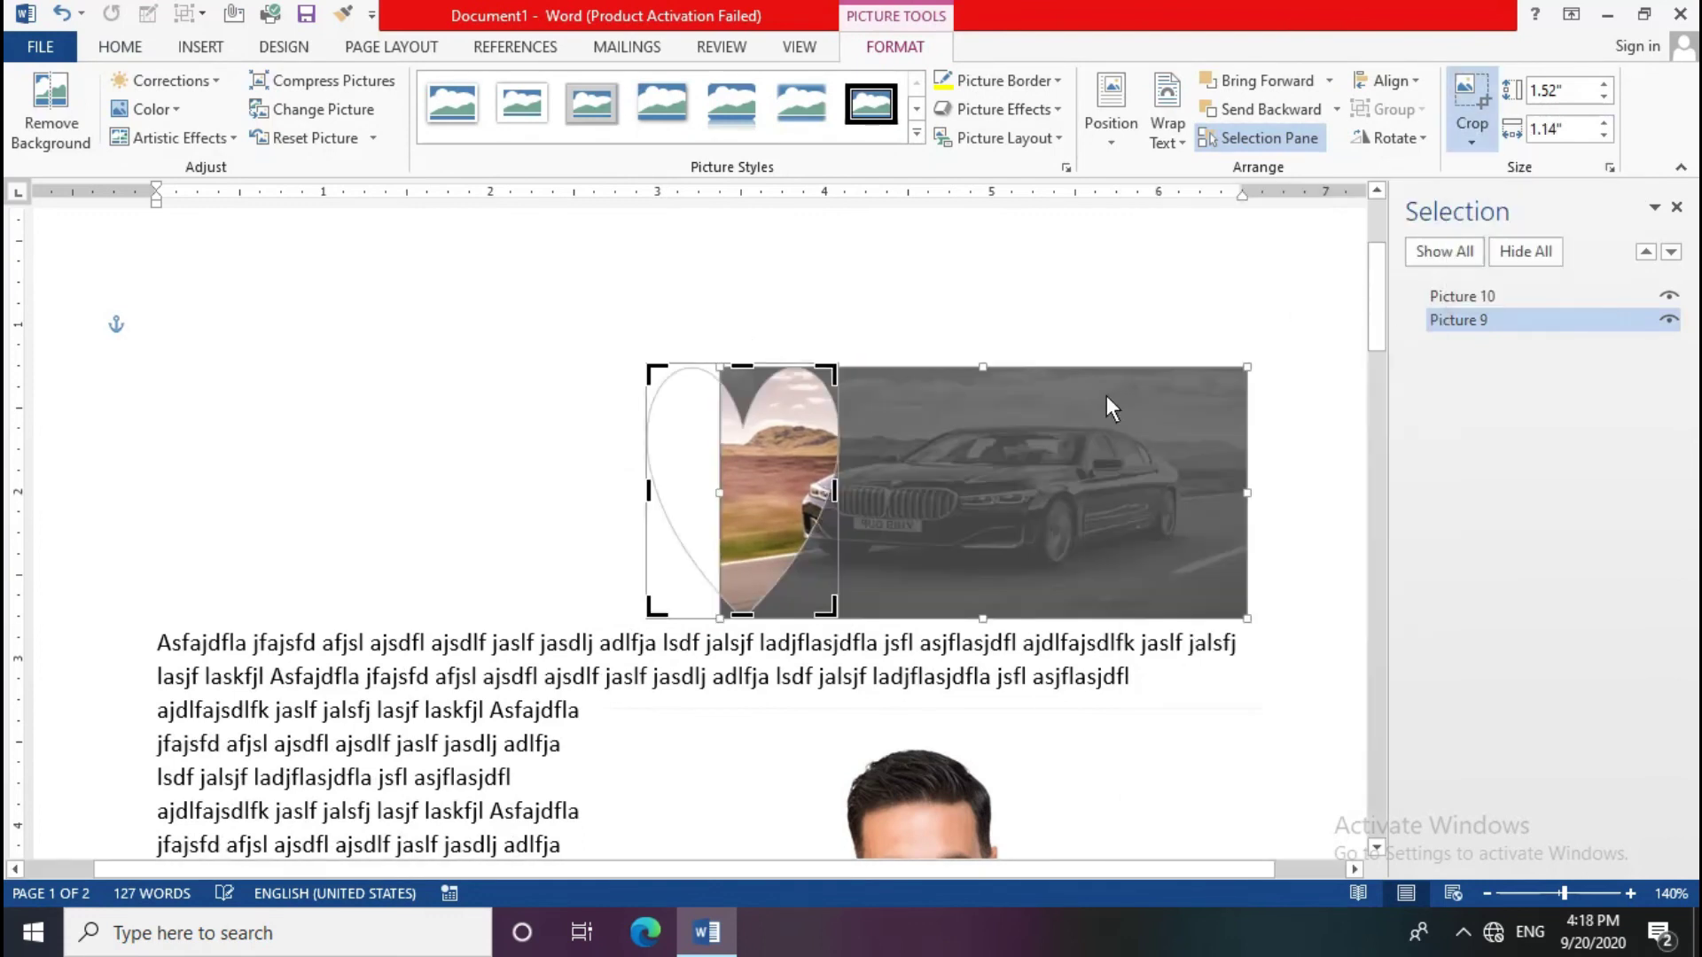
left_click_drag(1101, 489, 931, 473)
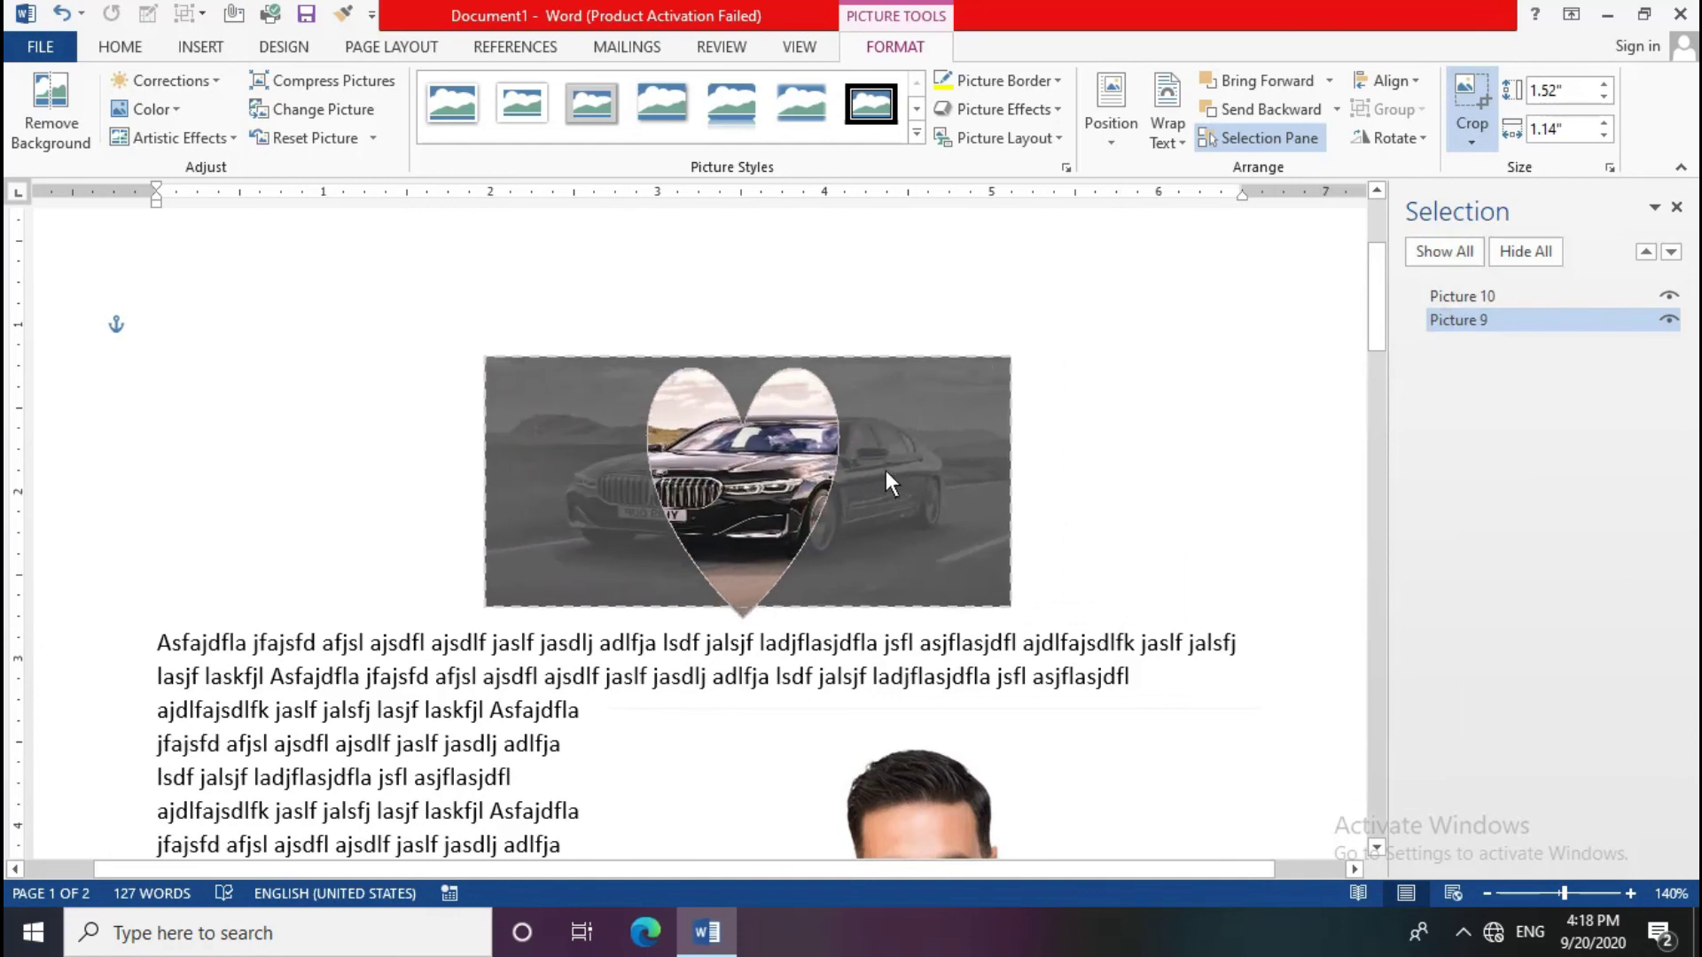
left_click_drag(932, 472, 932, 469)
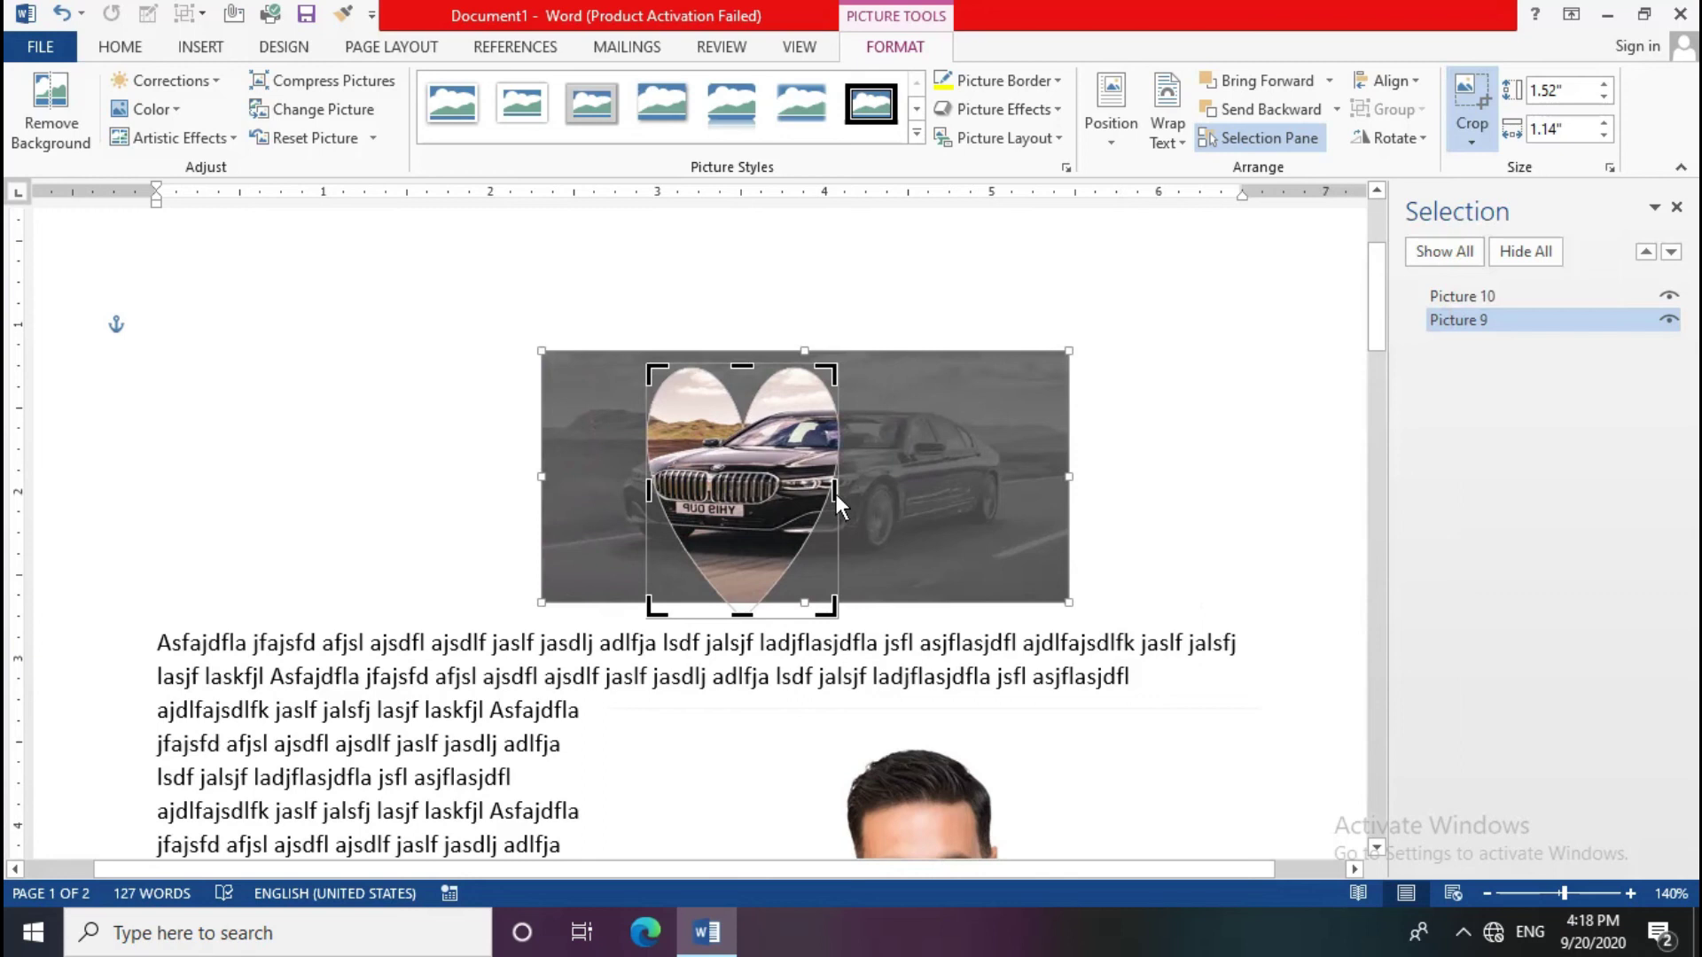
Step: Widen the heart crop to 2.28 inches, centre the car, and make it fill the heart
left_click_drag(833, 493, 1029, 491)
left_click_drag(885, 473, 947, 486)
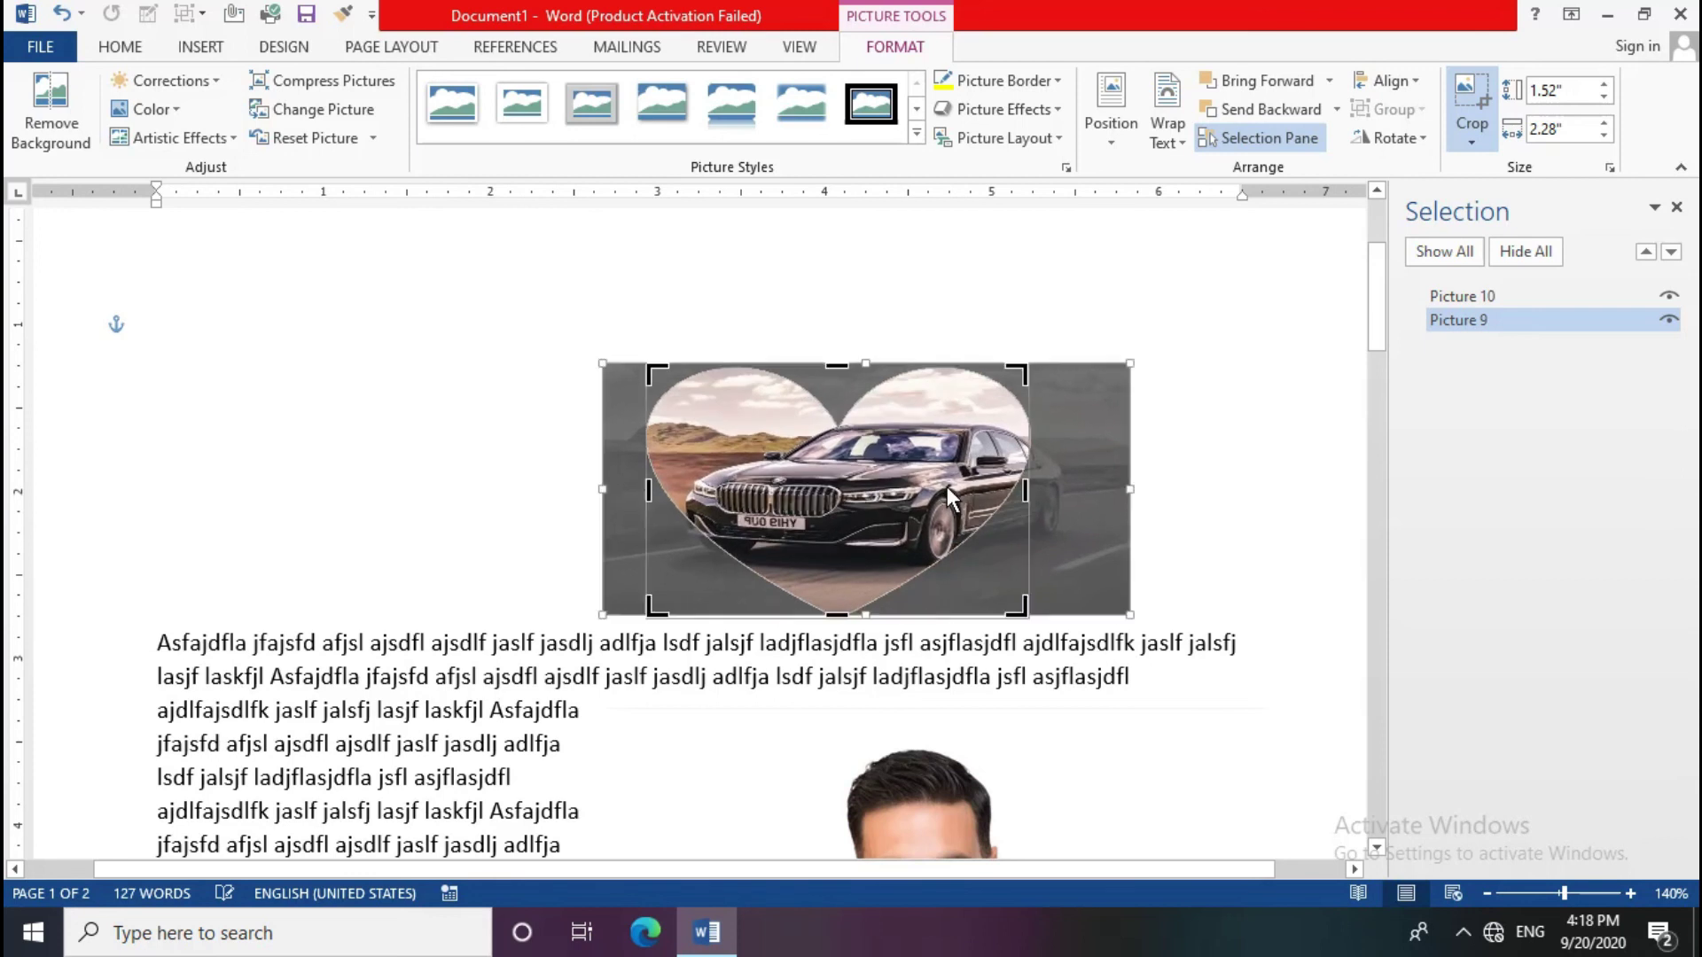
left_click(991, 292)
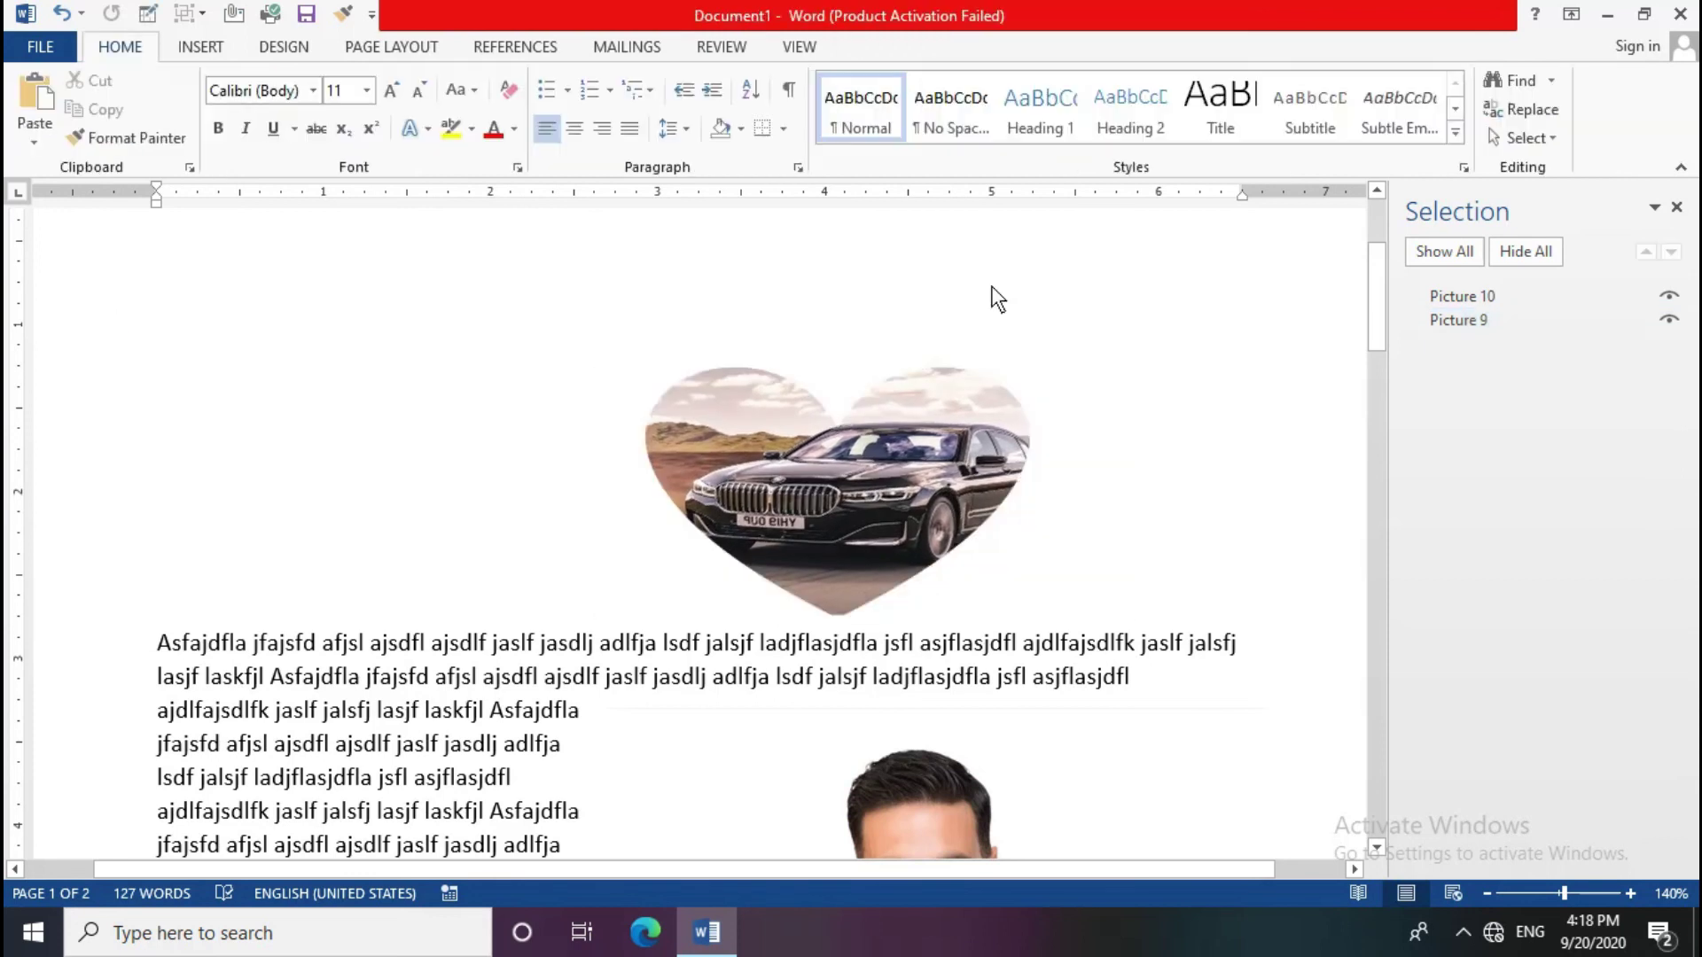
left_click(969, 439)
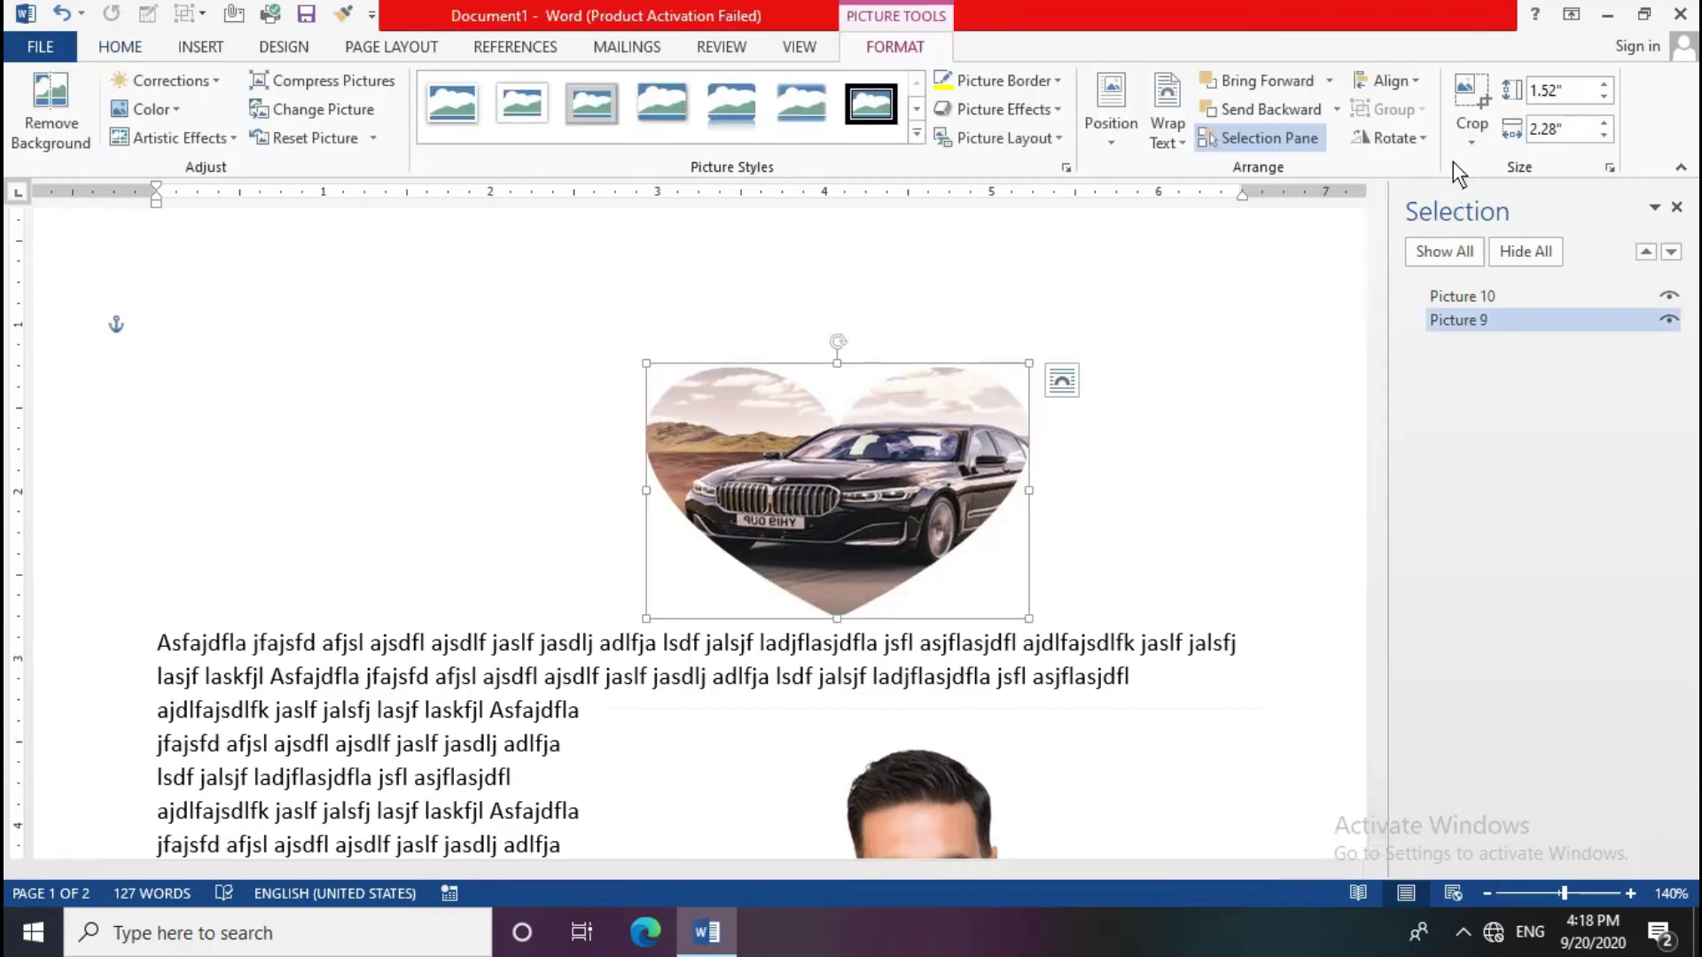
left_click(1474, 142)
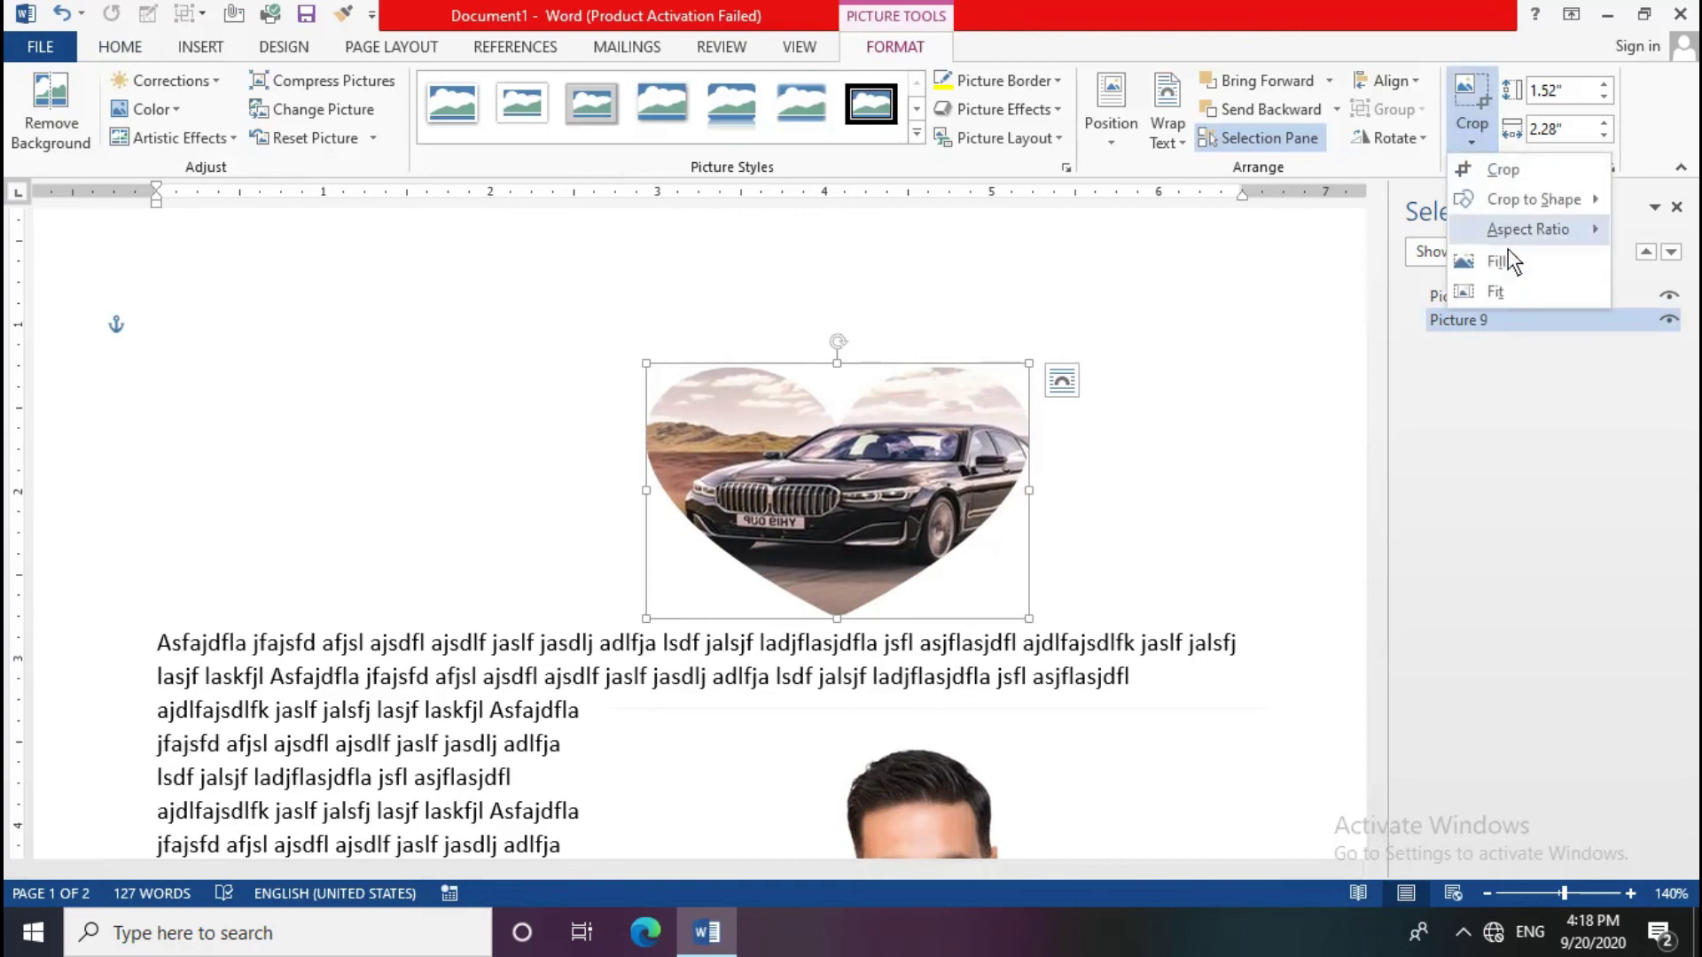
left_click(1518, 272)
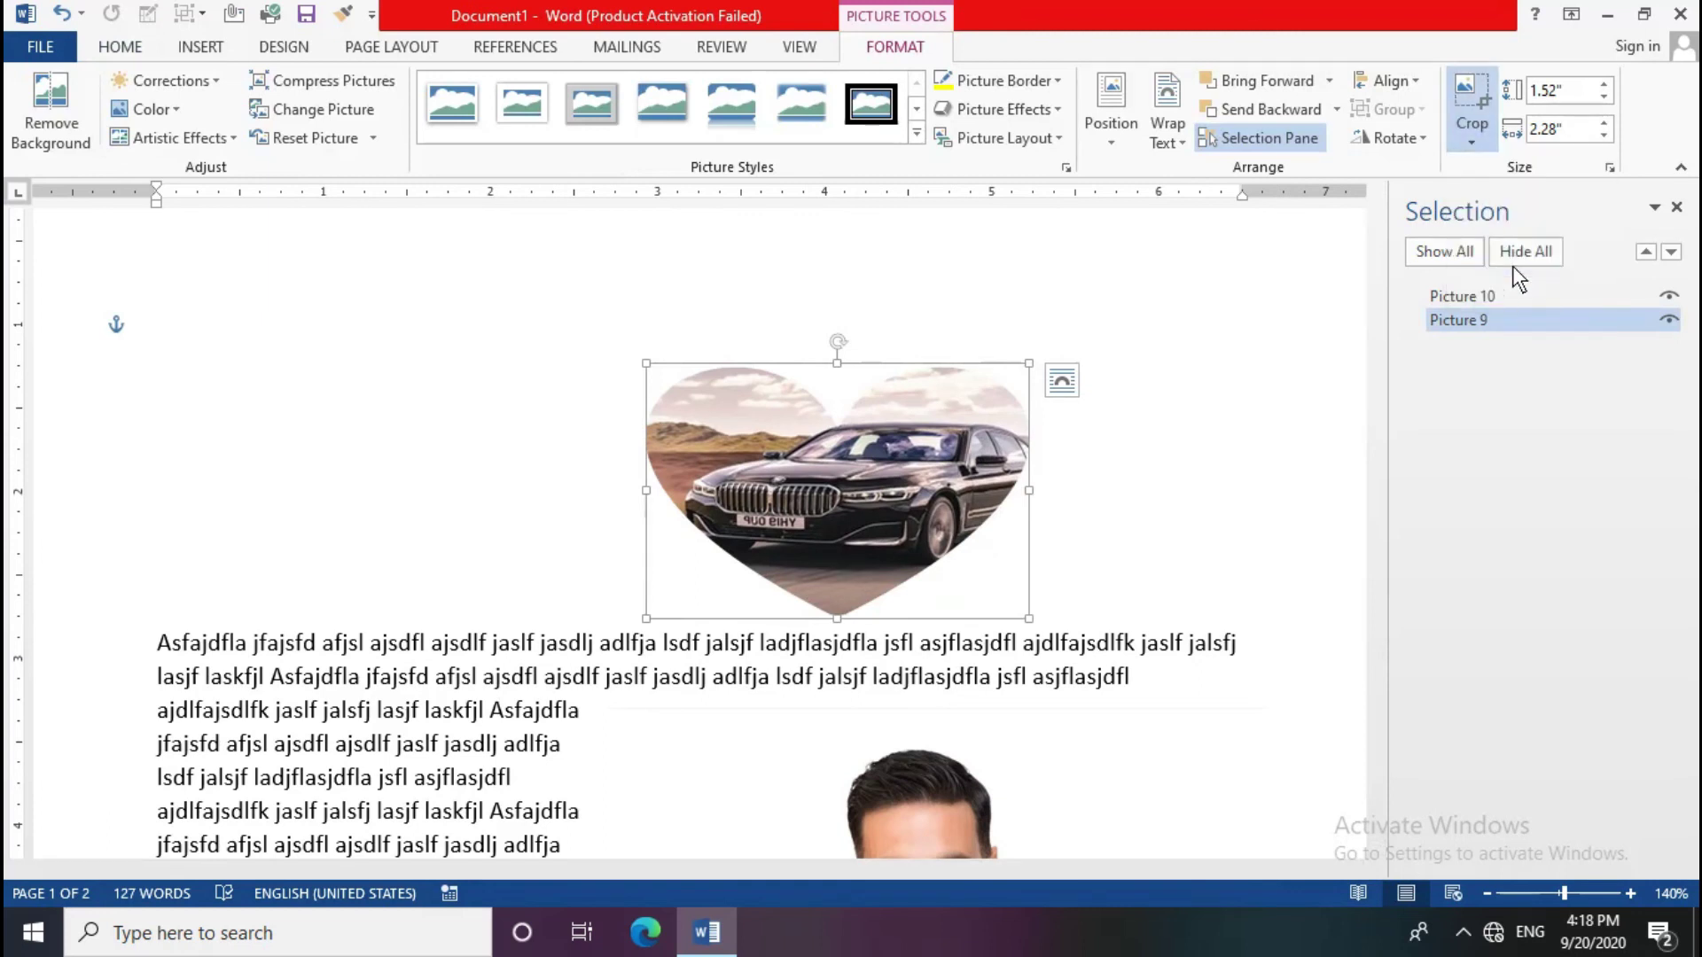
left_click(1107, 353)
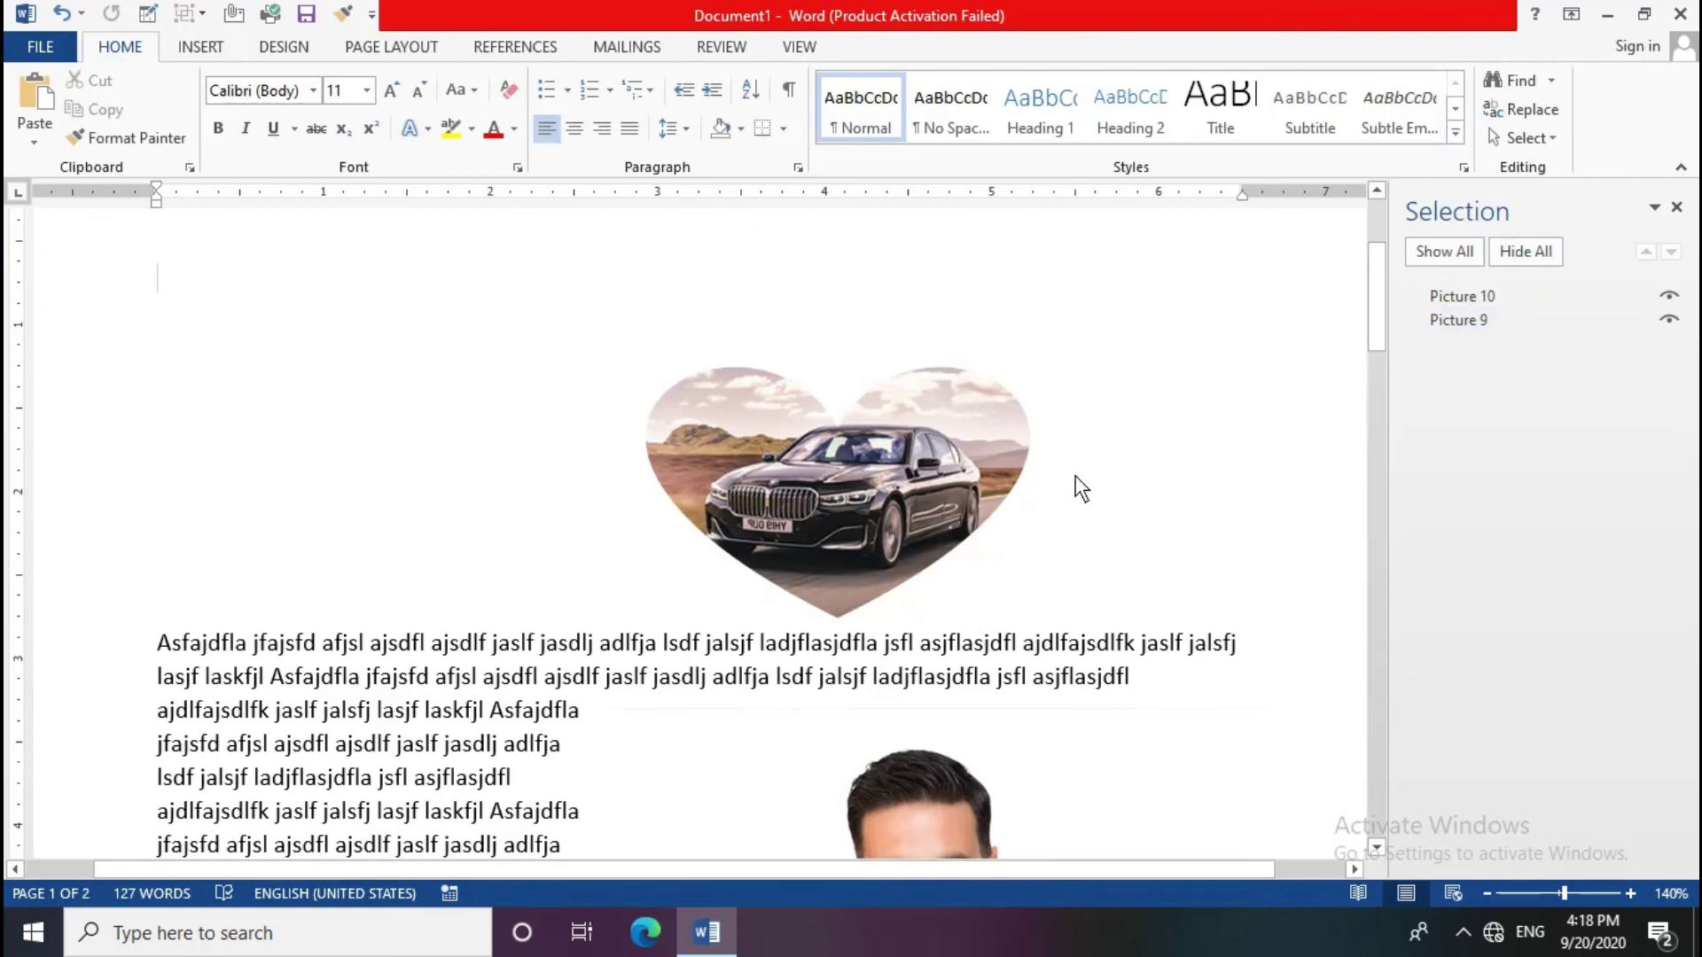
Step: Drag the portrait's top-right and bottom-left crop handles inward to trim the empty space
scroll(938, 507, "down", 3)
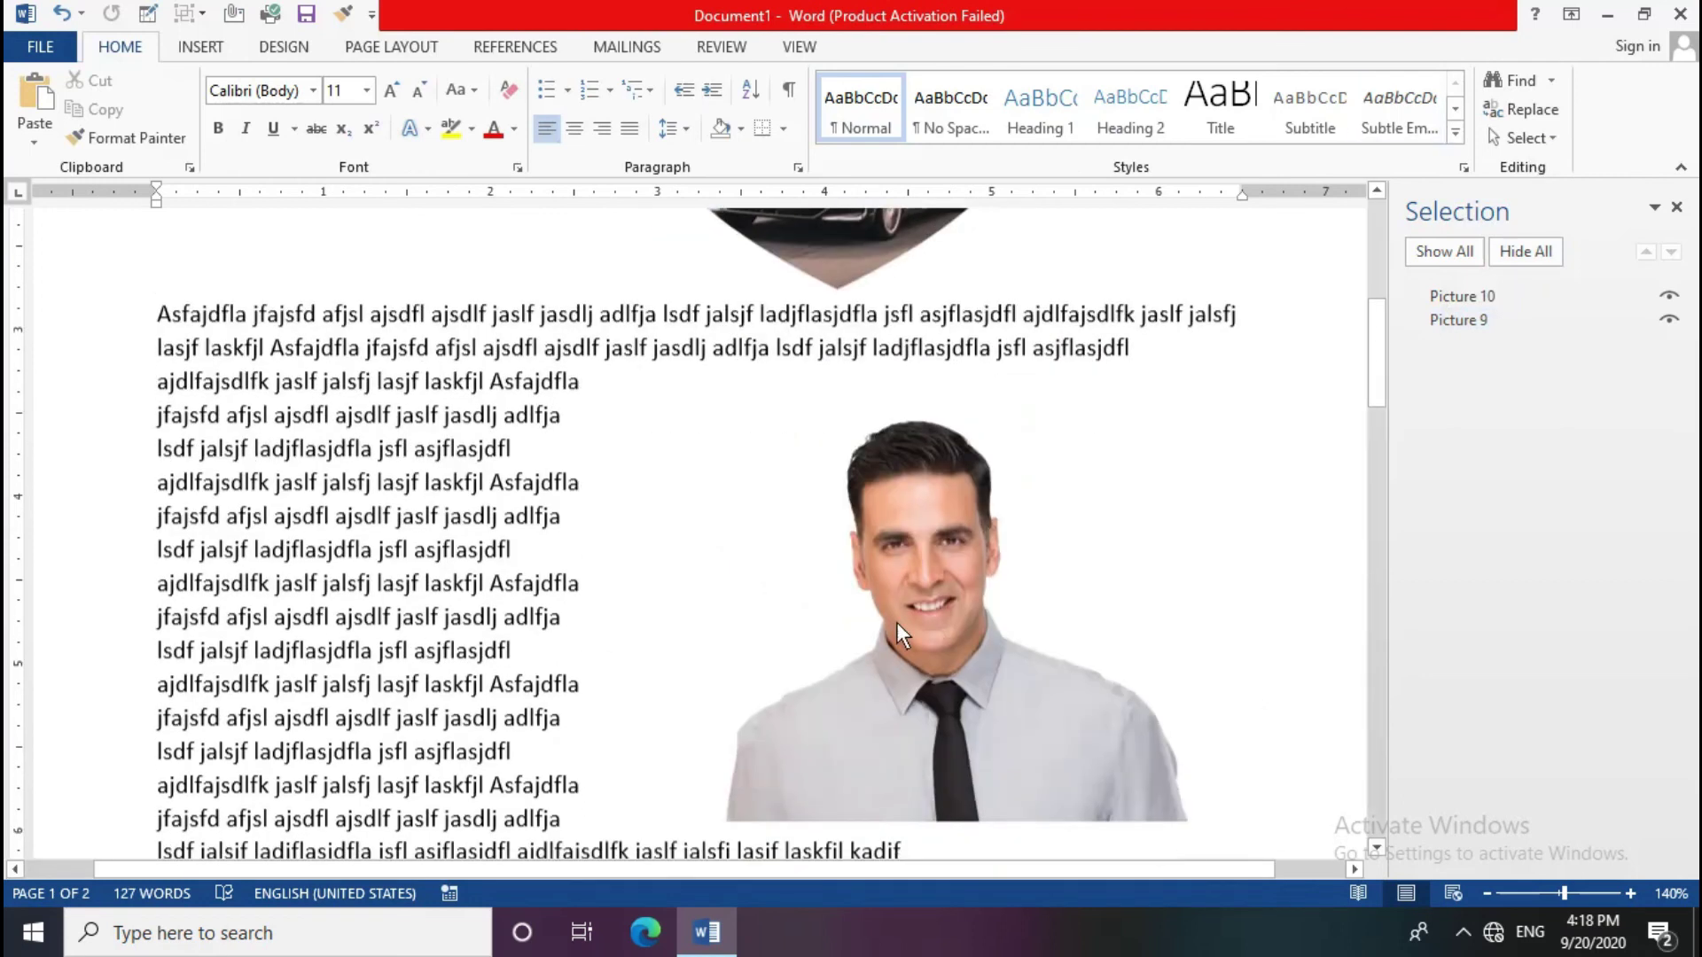
left_click(896, 622)
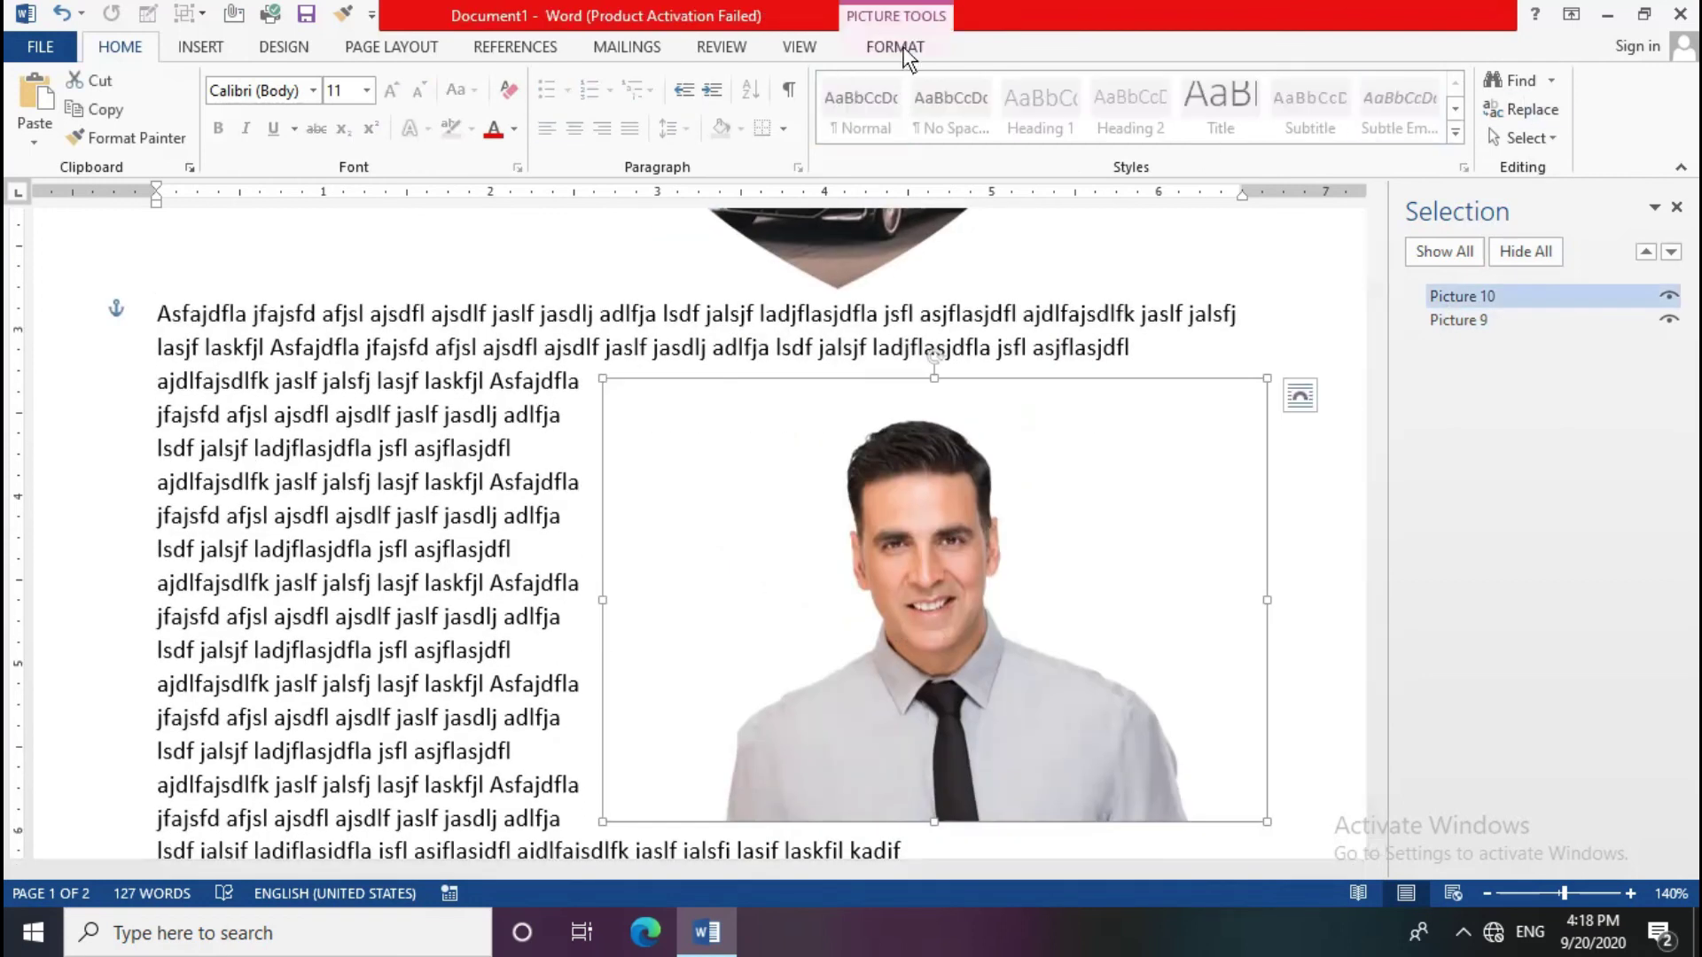
left_click(874, 40)
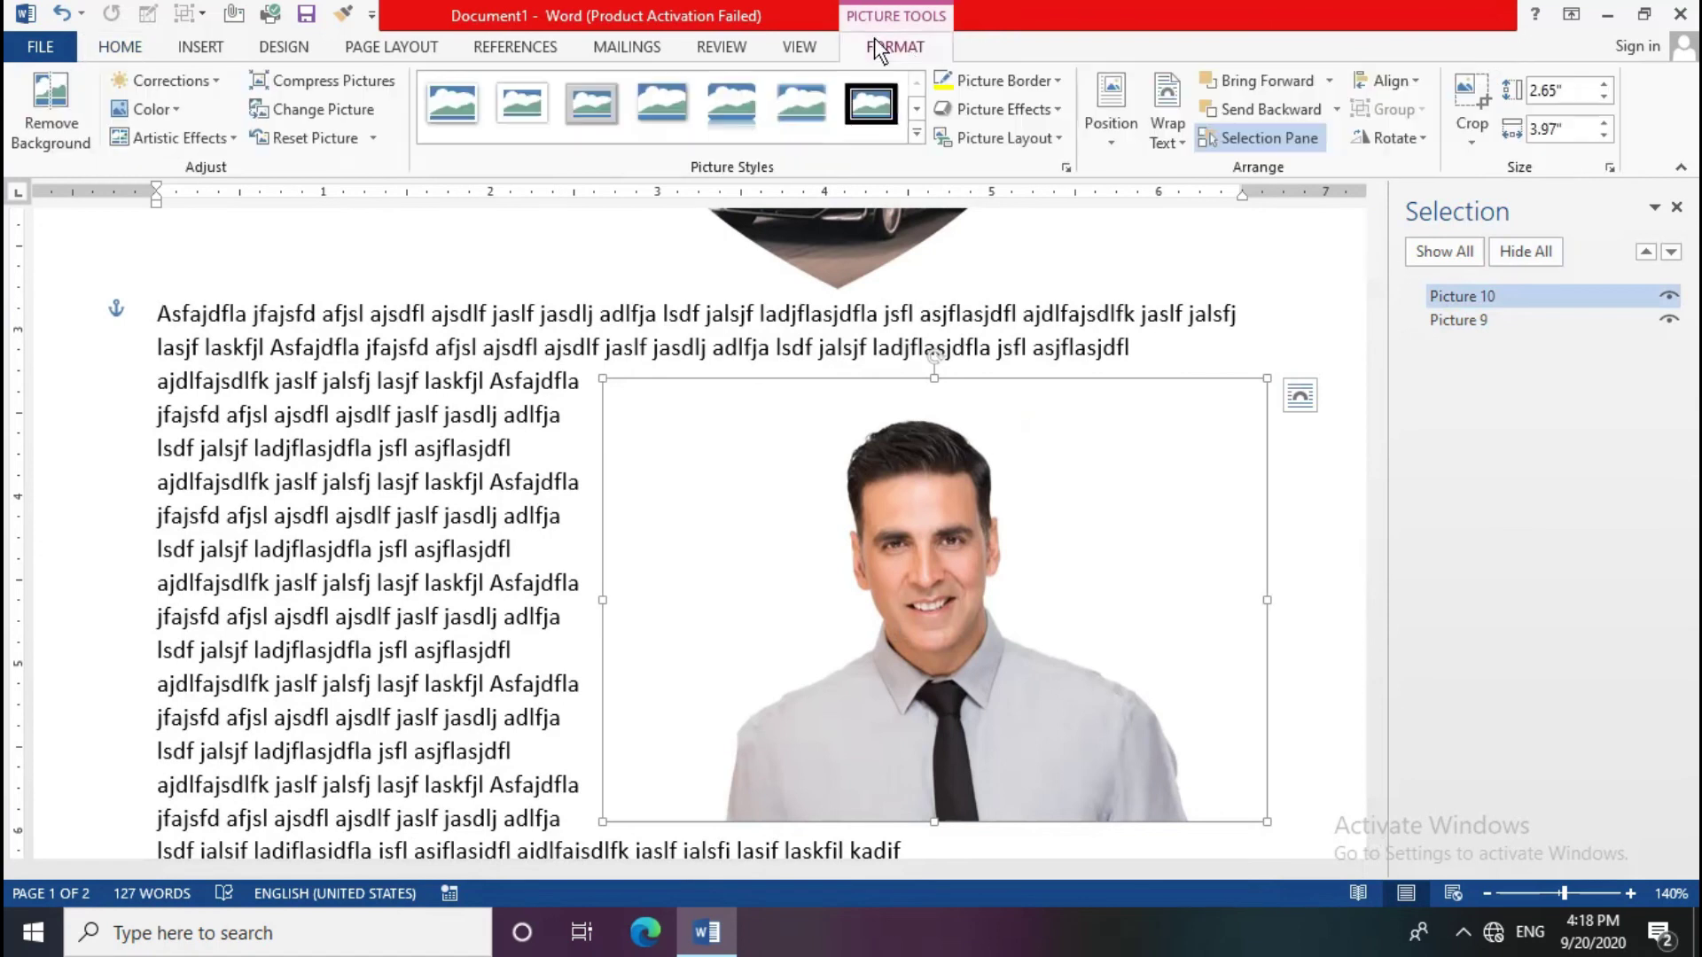
left_click(1461, 143)
key("Escape")
mouse_move(1260, 386)
left_mouse_down()
mouse_move(1138, 498)
mouse_move(1167, 420)
left_mouse_up()
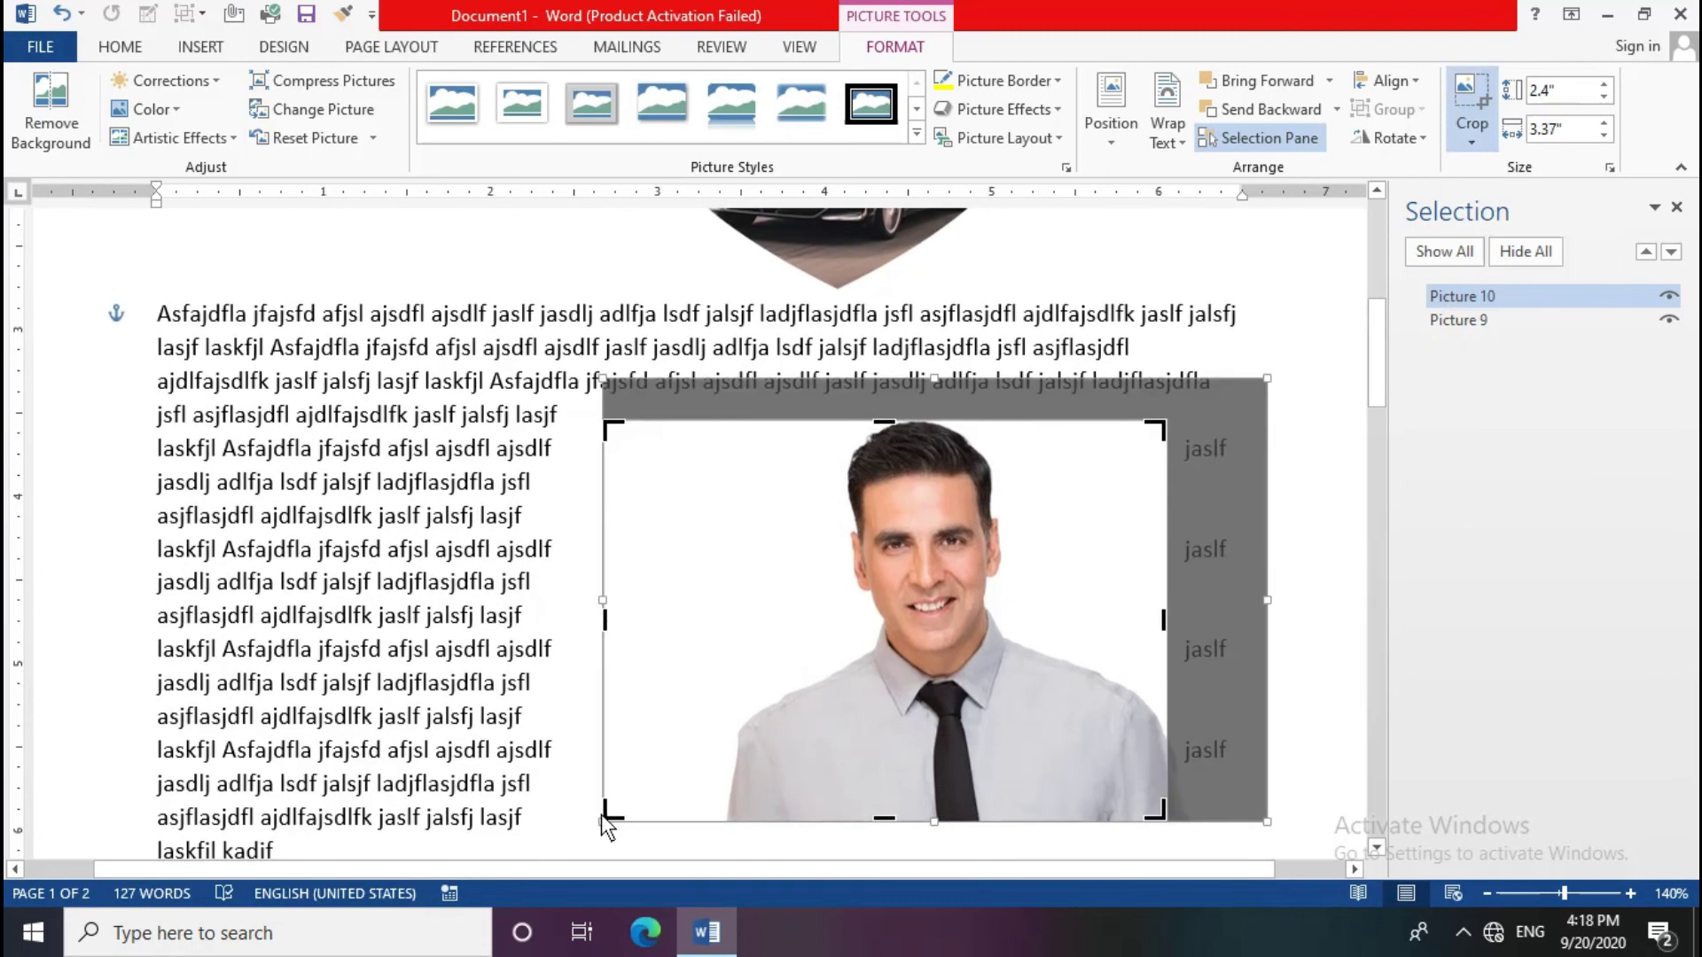
mouse_move(601, 814)
left_mouse_down()
mouse_move(737, 690)
mouse_move(722, 699)
mouse_move(716, 585)
mouse_move(733, 588)
left_mouse_up()
scroll(972, 600, "up", 3)
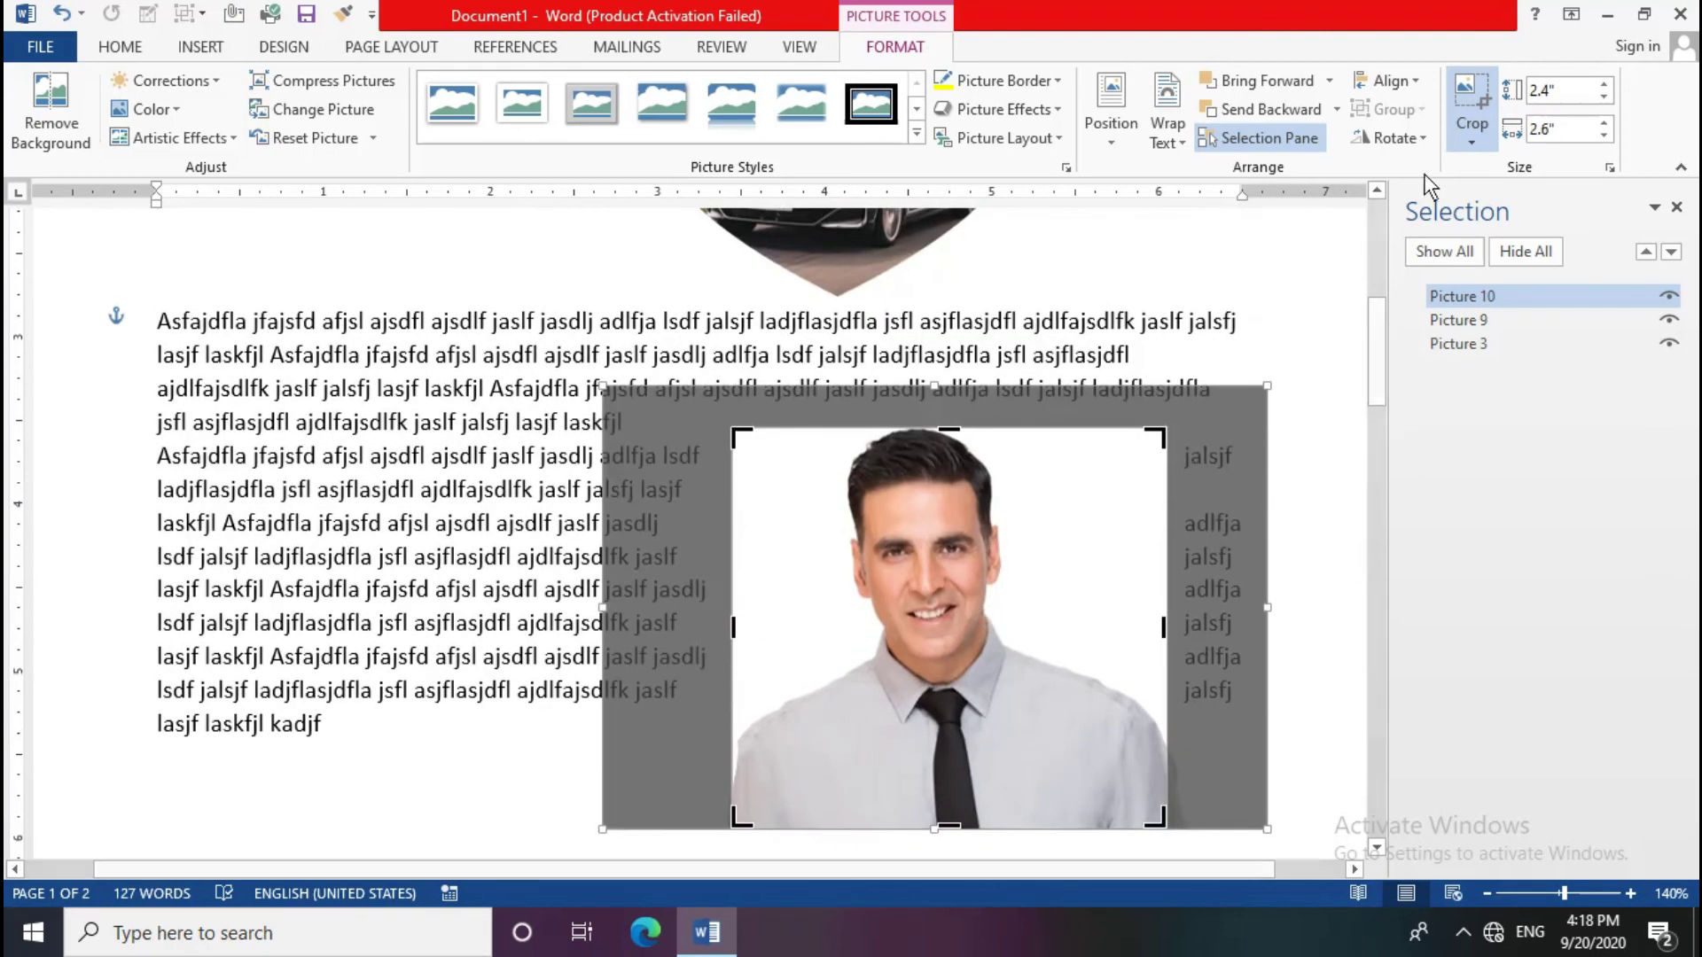
left_click(1471, 97)
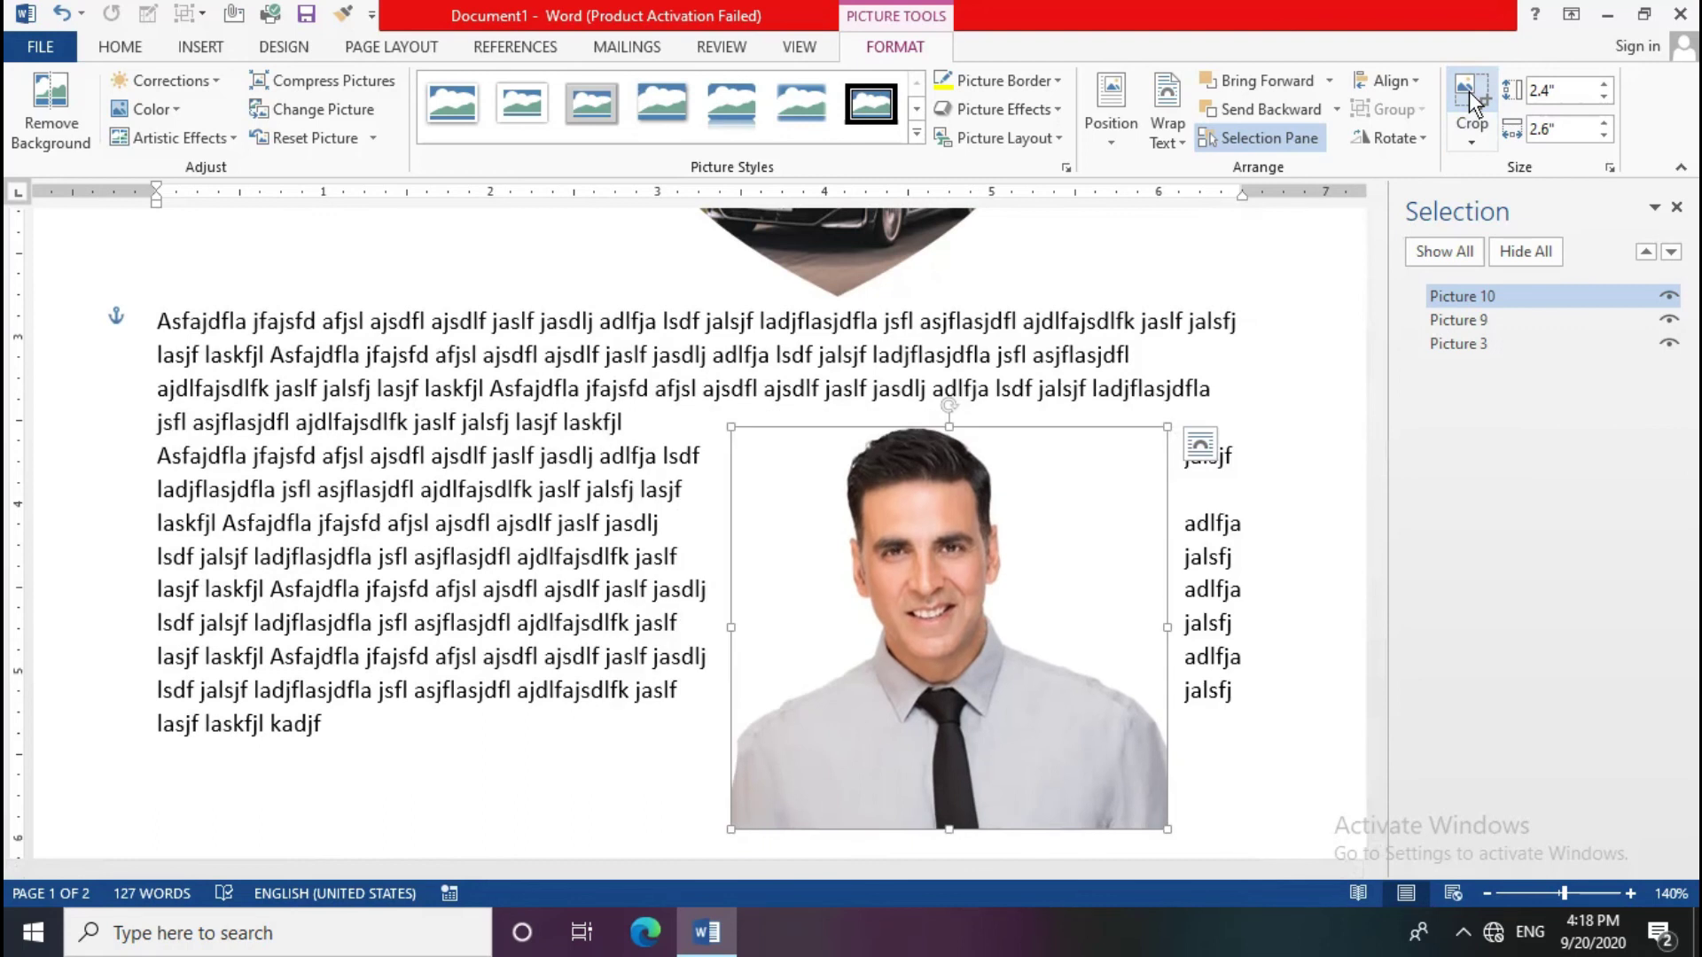
Step: Step the portrait's height and width arrows until it measures 2" high by 2.17" wide
left_click(1606, 85)
left_click(1606, 85)
left_click(1606, 86)
left_click(1604, 84)
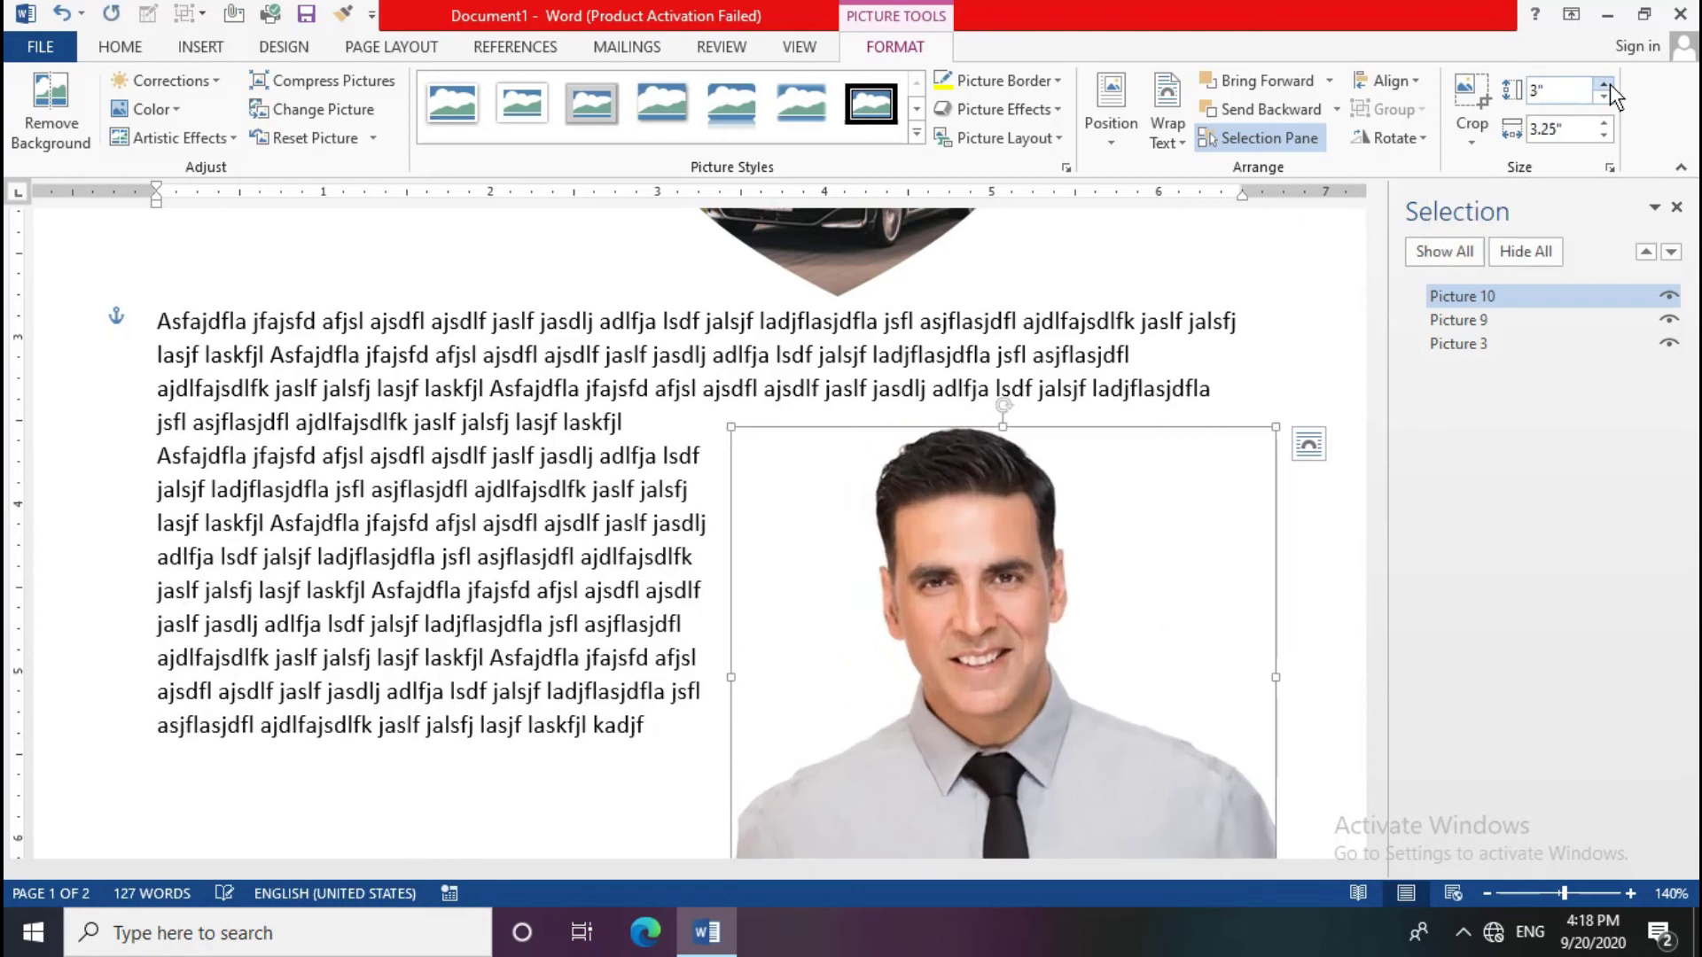
left_click(1601, 124)
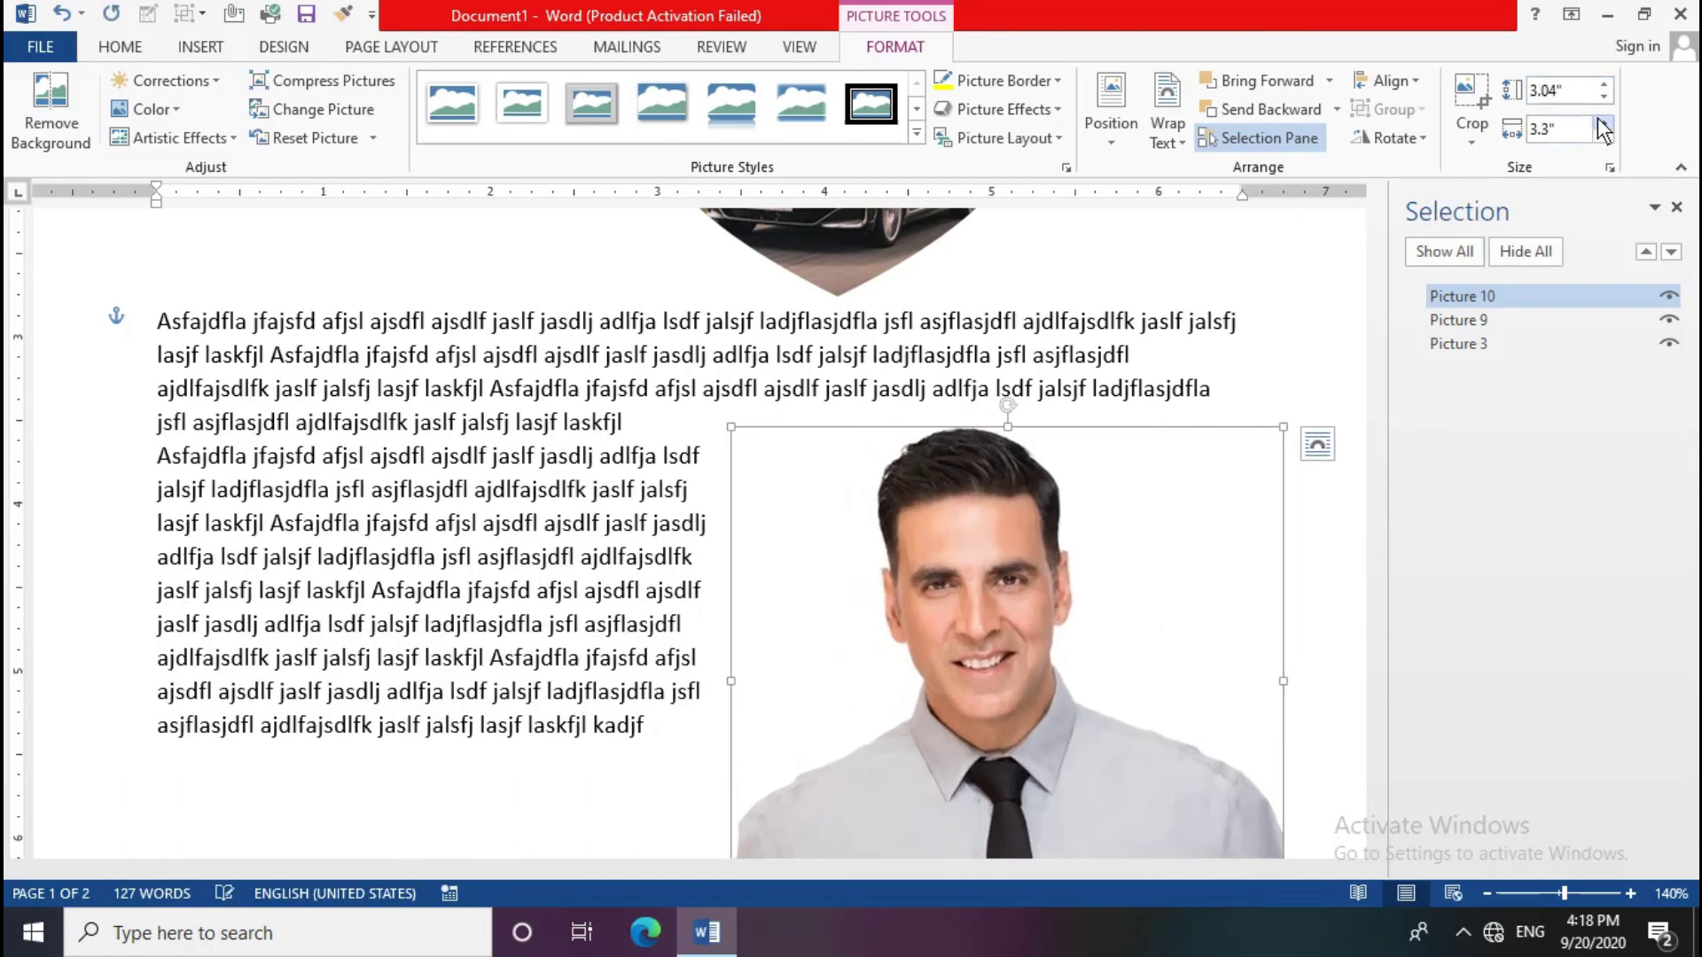
left_click(1600, 124)
left_click(1601, 124)
left_click(1602, 135)
left_click(1601, 136)
left_click(1601, 135)
left_click(1601, 136)
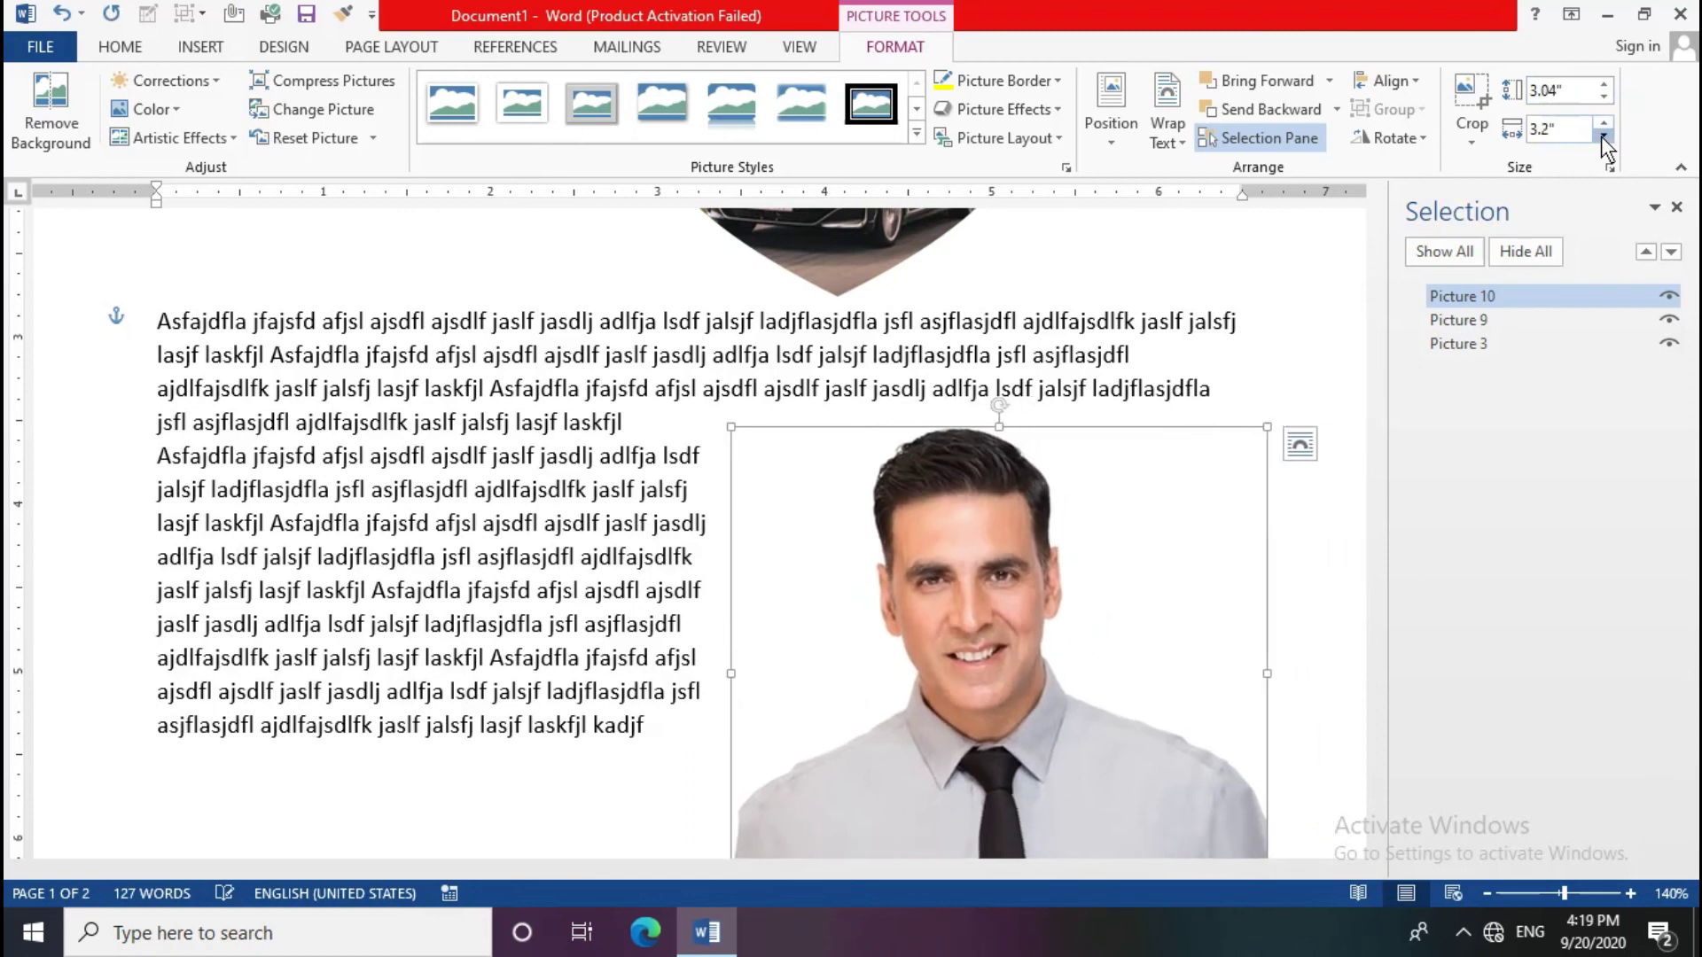
left_click(1601, 135)
left_click(1601, 136)
left_click(1600, 135)
left_click(1601, 135)
left_click(1600, 136)
left_click(1601, 136)
left_click(1601, 136)
left_click(1601, 136)
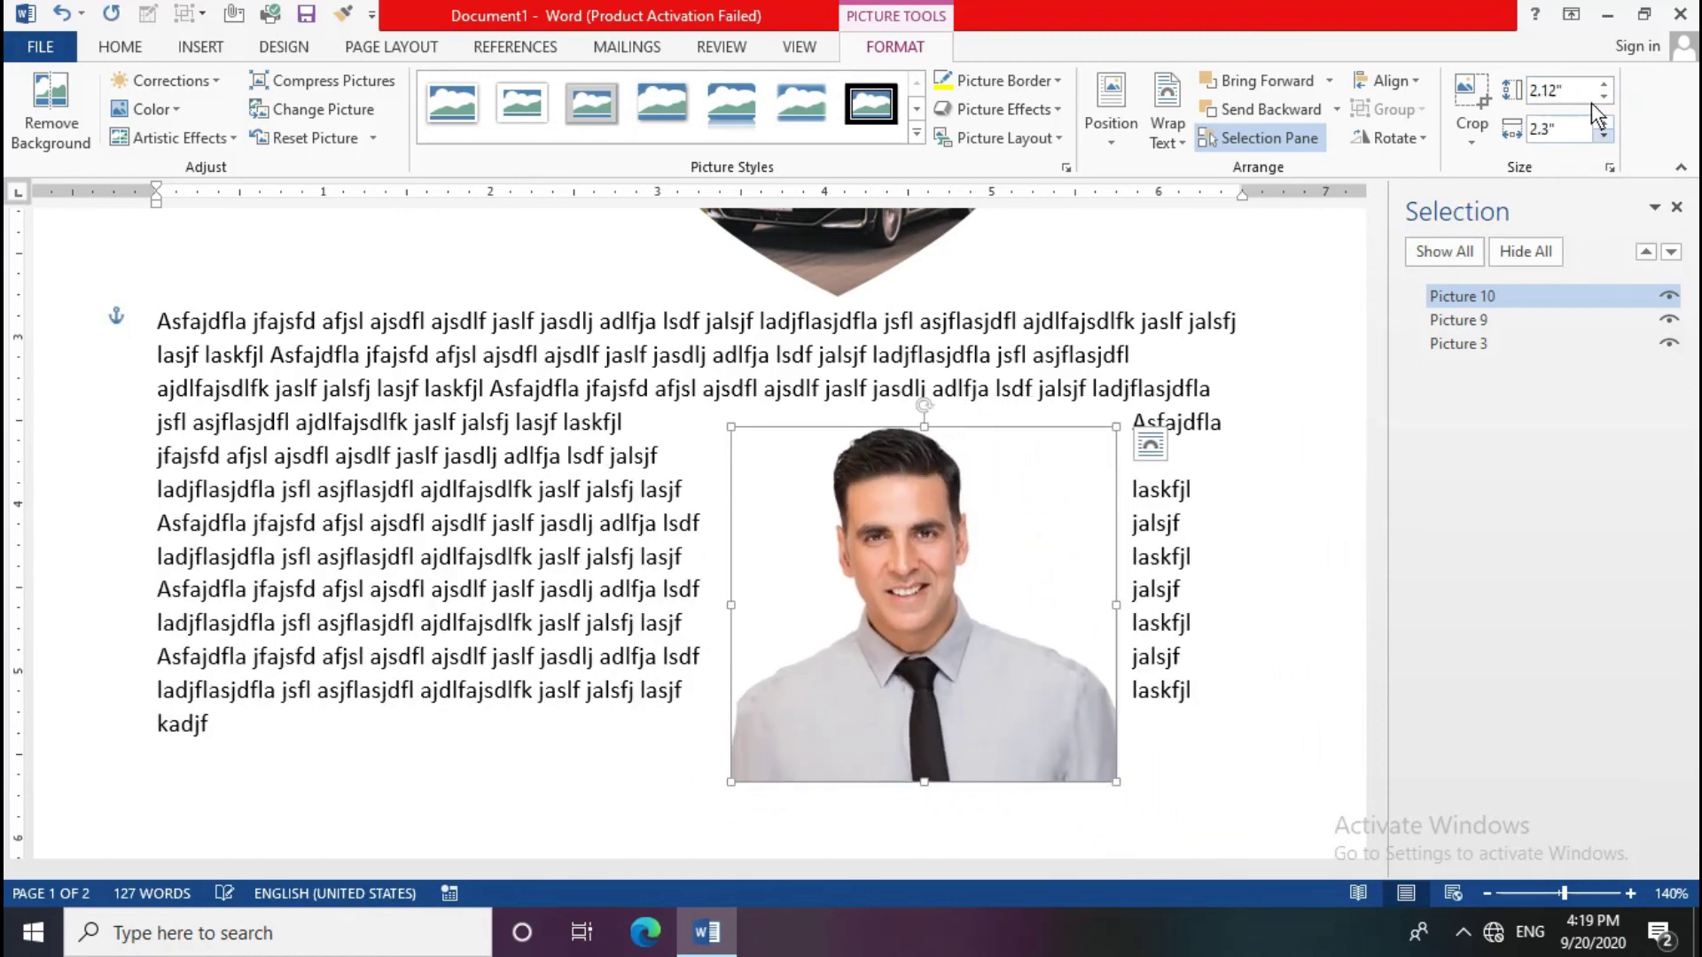
left_click(1606, 96)
left_click(1606, 96)
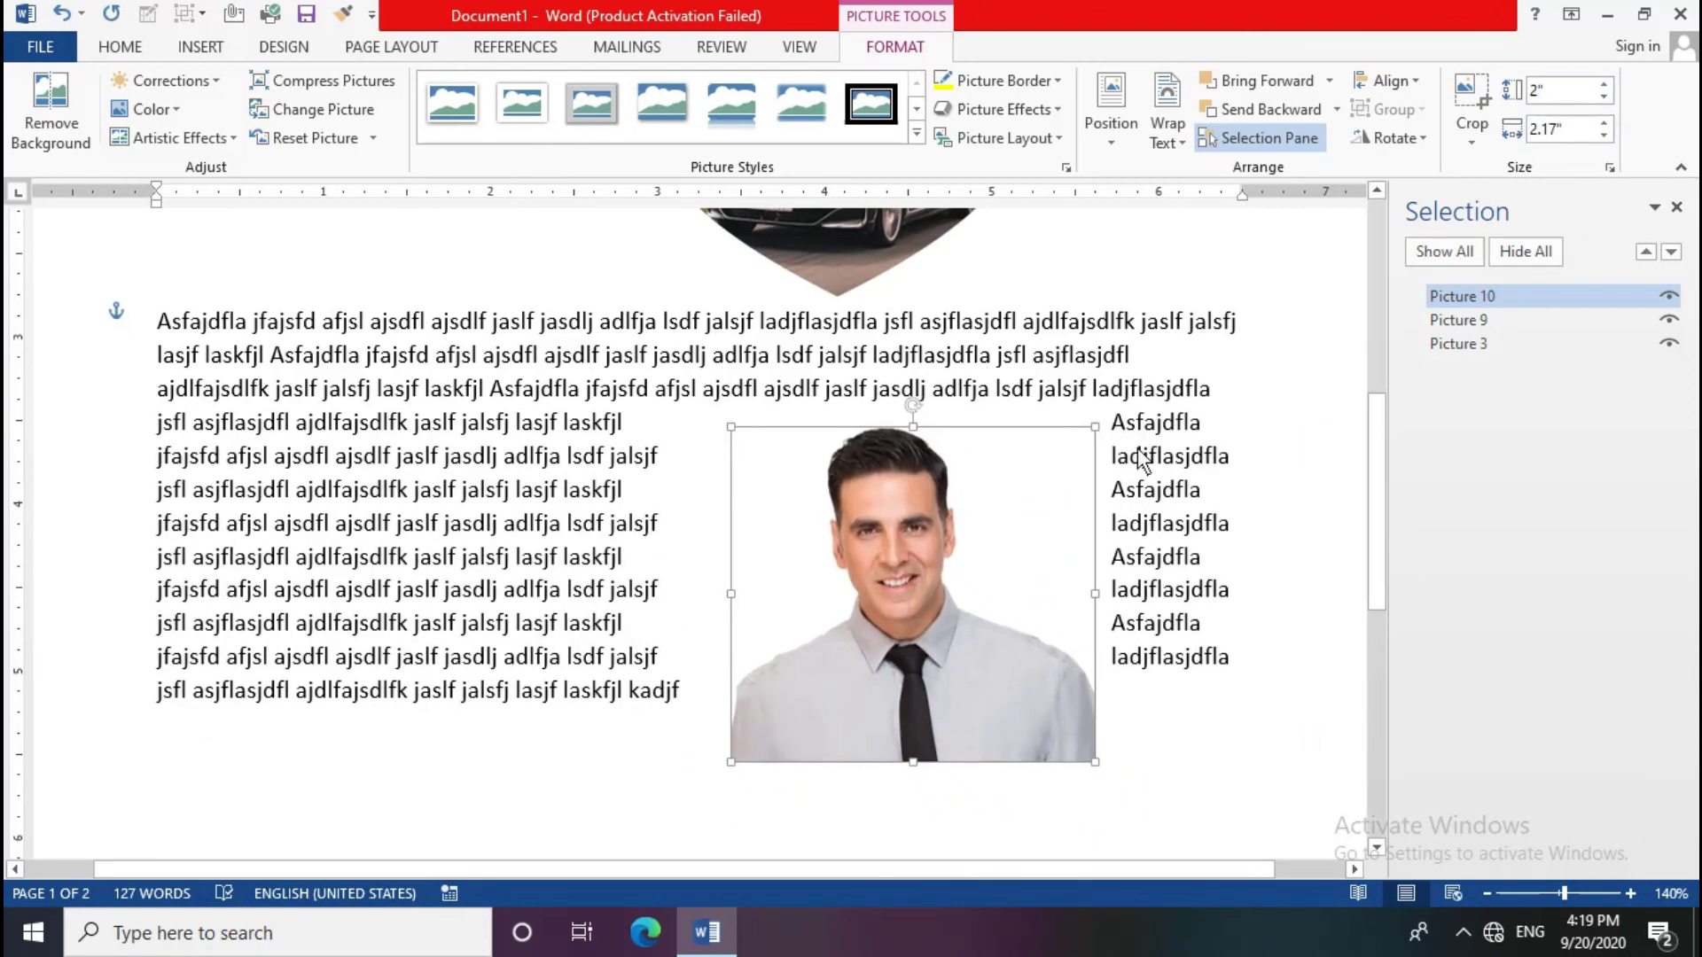